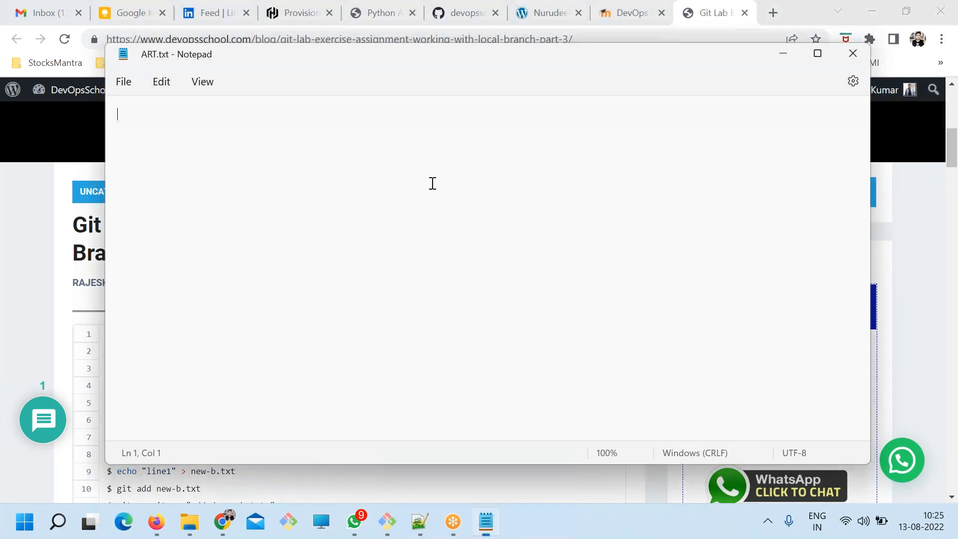
Write the heading "What is Artifactory?", leave blank lines beneath it and save the file.
left_click_drag(250, 56, 214, 51)
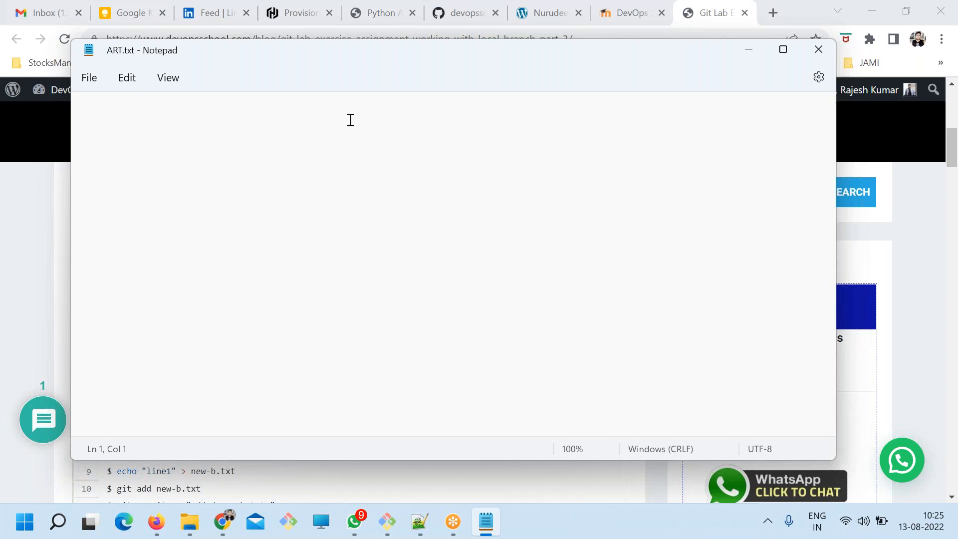
type("What is ")
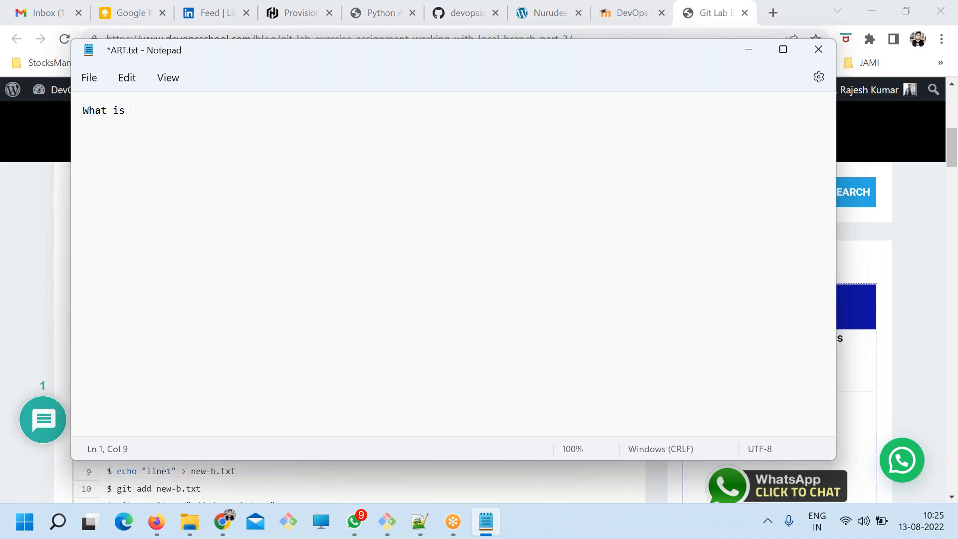
type("Artifactory?")
scroll(403, 157, "up", 8)
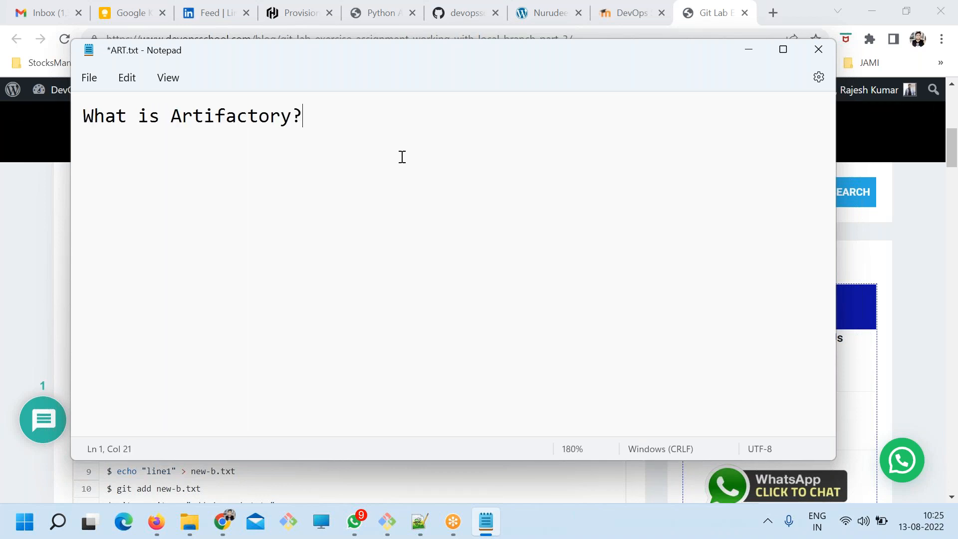
key("ctrl+s")
key("Return")
key("Return")
key("ctrl+s")
key("Return")
type("s")
key("BackSpace")
key("ctrl+s")
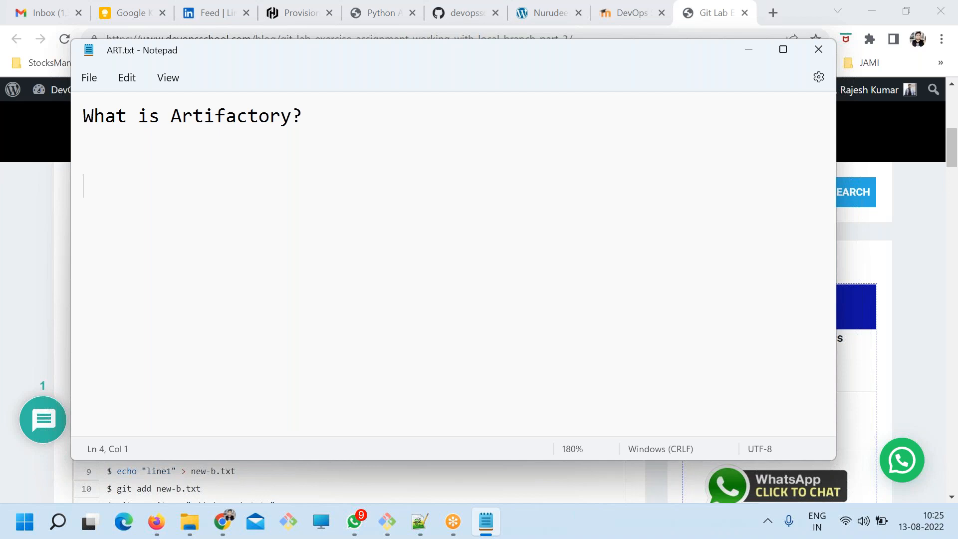
Begin a pipeline line below the heading with "PLAN -> Code -> Ana -> ".
type("PLAN -=")
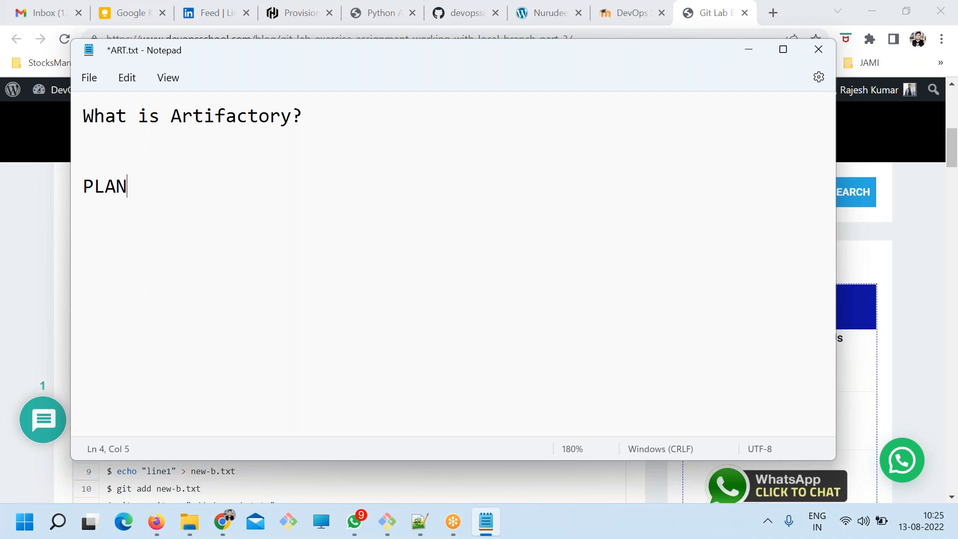
key("BackSpace")
type("> Code -> Ana")
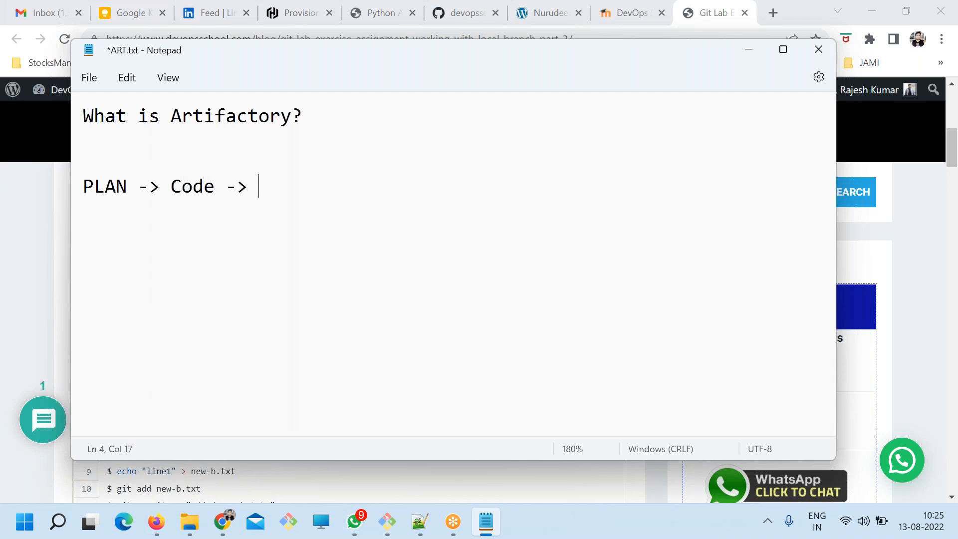
type(" -> Buil")
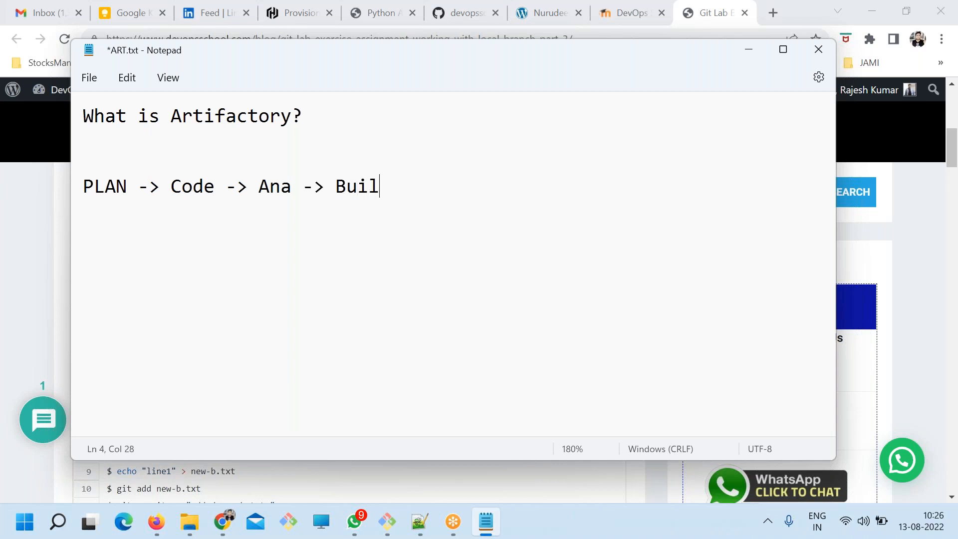
type("f")
Continue the pipeline line with "Build -> UT -> ".
key("BackSpace")
key("BackSpace")
type("d -> UT -> pacja")
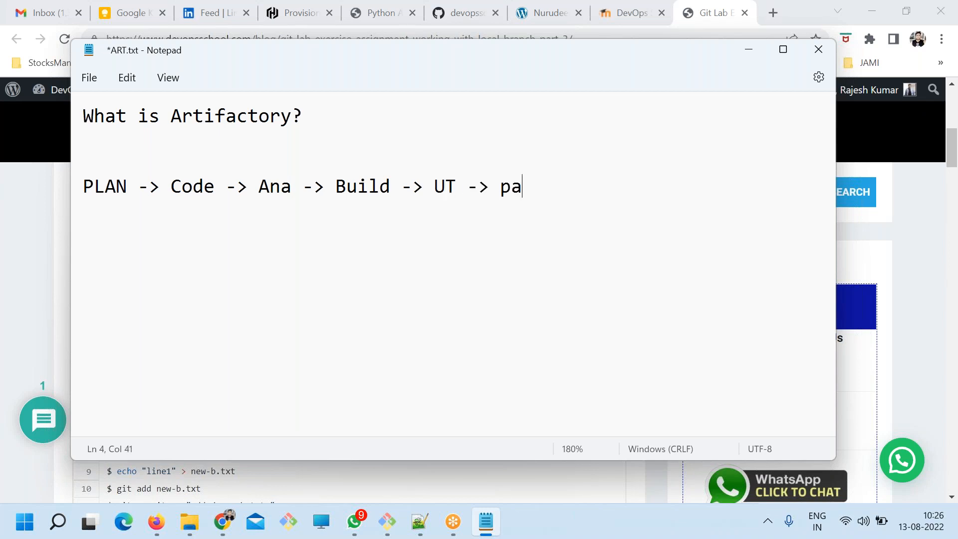
Add "Package" as the stage following UT in the pipeline line.
key("BackSpace")
key("BackSpace")
key("BackSpace")
key("BackSpace")
key("BackSpace")
type("Pakcg")
key("BackSpace")
key("BackSpace")
key("BackSpace")
type("ckage")
type(" -> A")
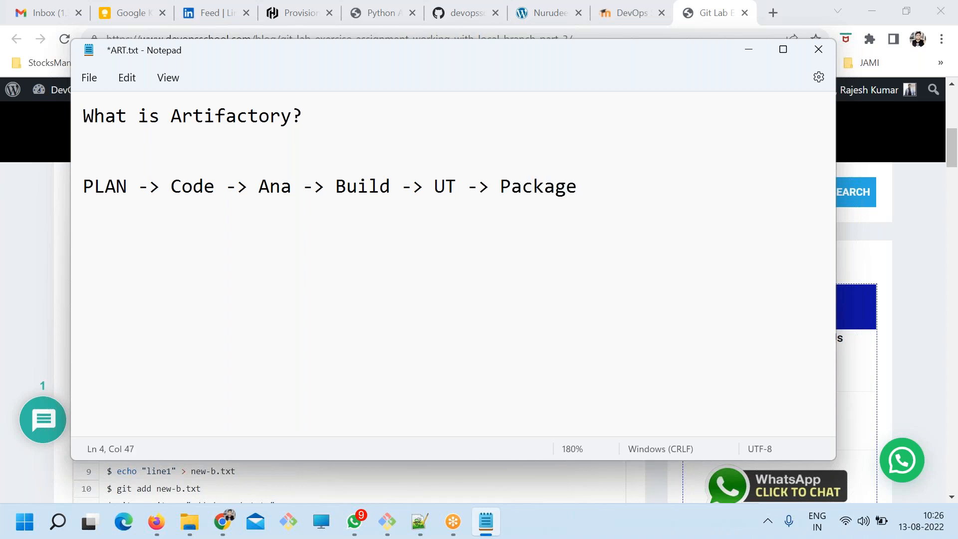
type("rchit")
Extend the pipeline line with " -> Archive -> " and save the file.
key("BackSpace")
type("ve")
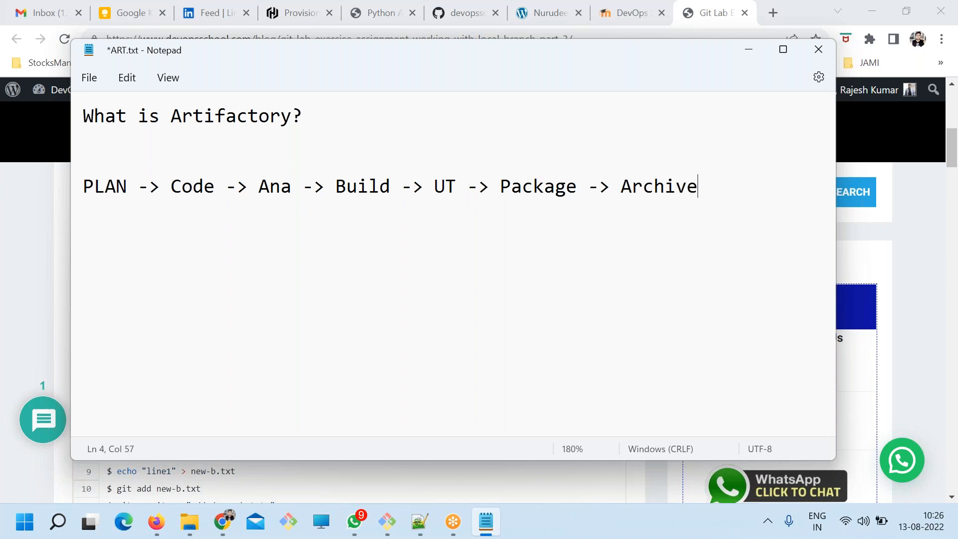
scroll(428, 200, "down", 4)
type("->")
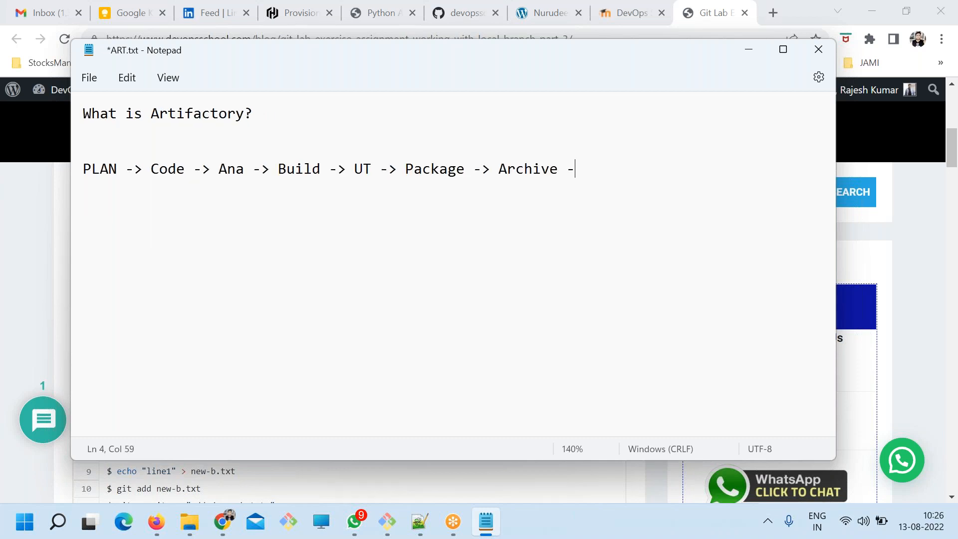
key("ctrl+s")
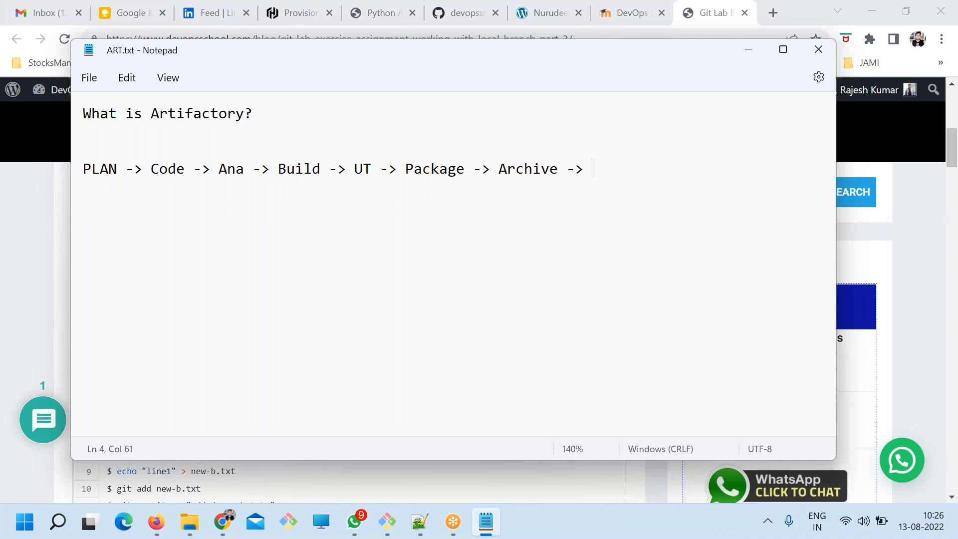
Complete the pipeline line with "Dep2QA -> AT -> CC".
type("Dep2QA -> AR")
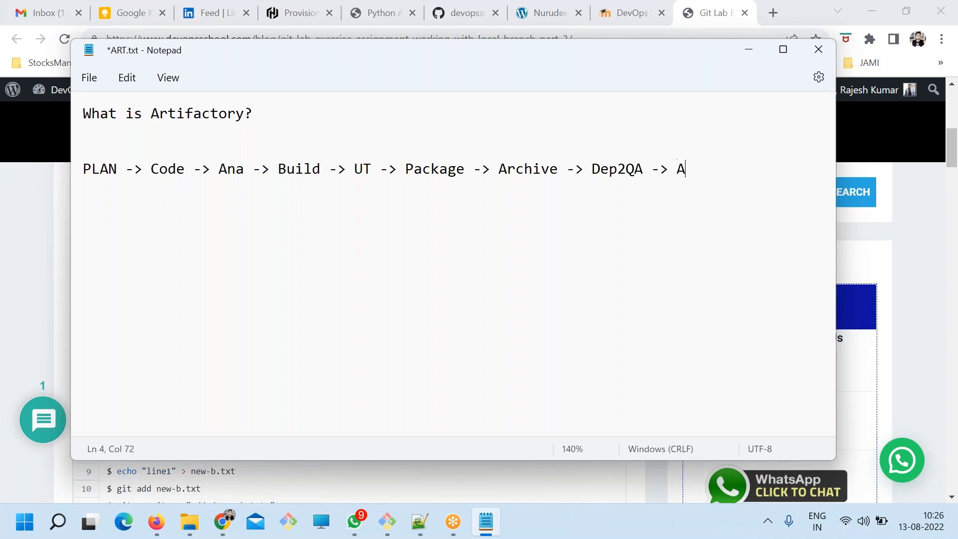
key("BackSpace")
type("T -> CC")
Highlight the whole pipeline line from PLAN to CC and save the file.
left_click_drag(747, 169, 473, 170)
left_click_drag(408, 180, 75, 165)
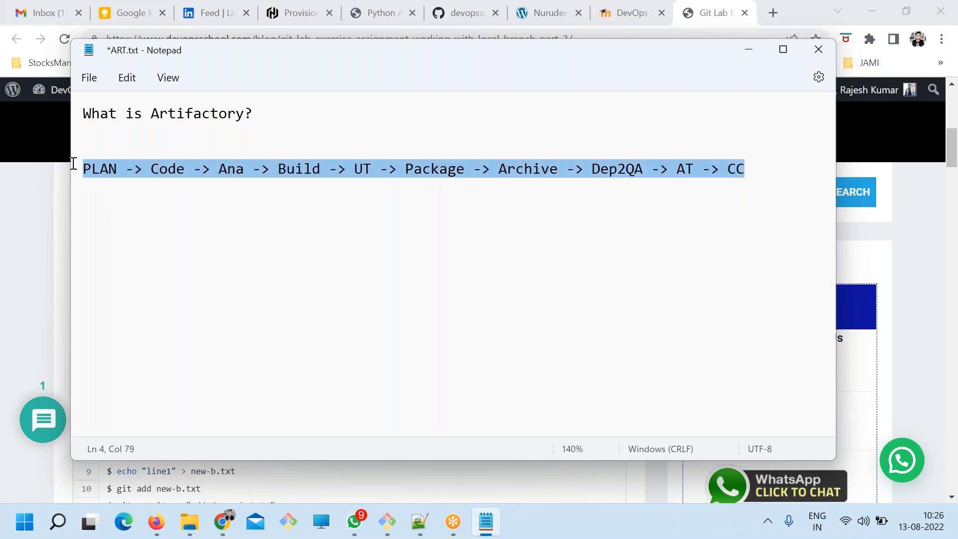
left_click(302, 200)
key("ctrl+s")
left_click_drag(751, 168, 74, 166)
left_click(145, 198)
Add a separator row of equals signs beneath the pipeline, matching its width, and start a new line.
left_click(781, 177)
key("Return")
type("\\")
type("=")
key("BackSpace")
key("BackSpace")
type("=======================")
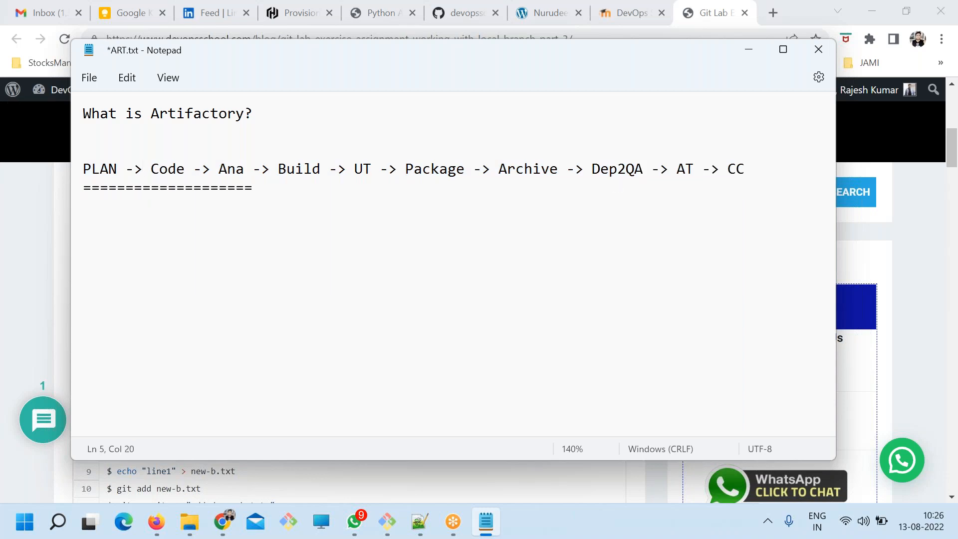
type("=======================================================")
key("Return")
type("Git ->")
key("ctrl+s")
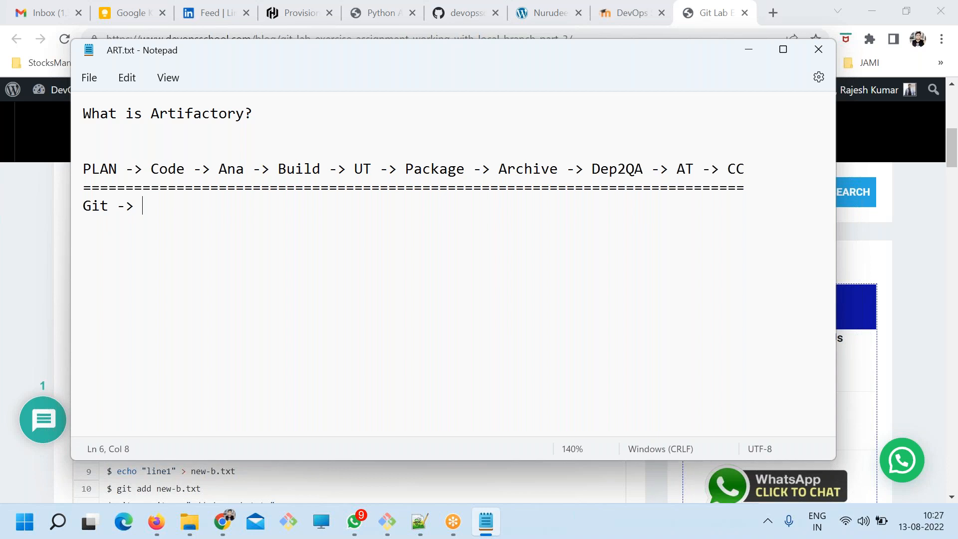
key("BackSpace")
key("BackSpace")
key("BackSpace")
key("BackSpace")
key("BackSpace")
key("BackSpace")
key("BackSpace")
Write the tools line "Jira -> Git -> Sonarqube -> Maven|Gra -> " under the separator and save the file.
type("Jira")
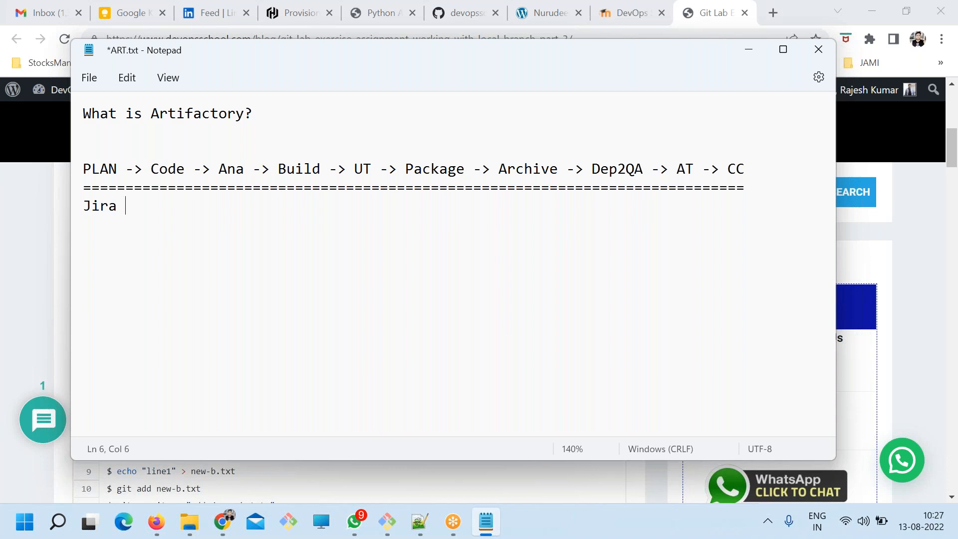
type(" ->")
key("ctrl+s")
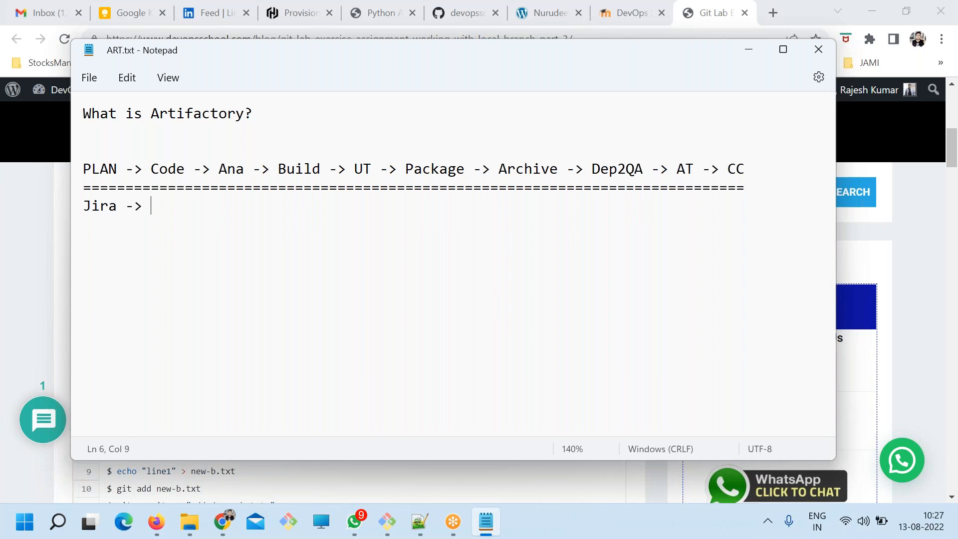
type("Git")
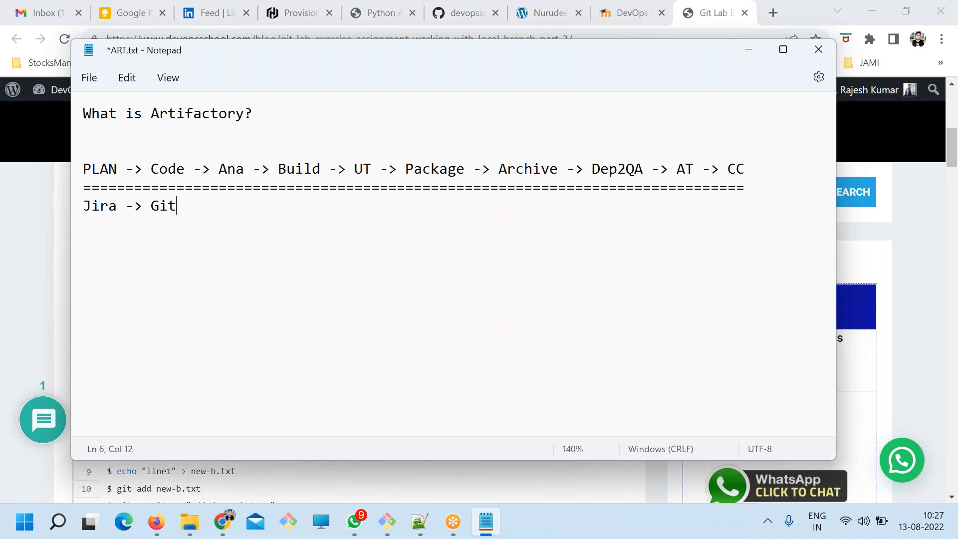
type(" -> Sonarqube -> Mave")
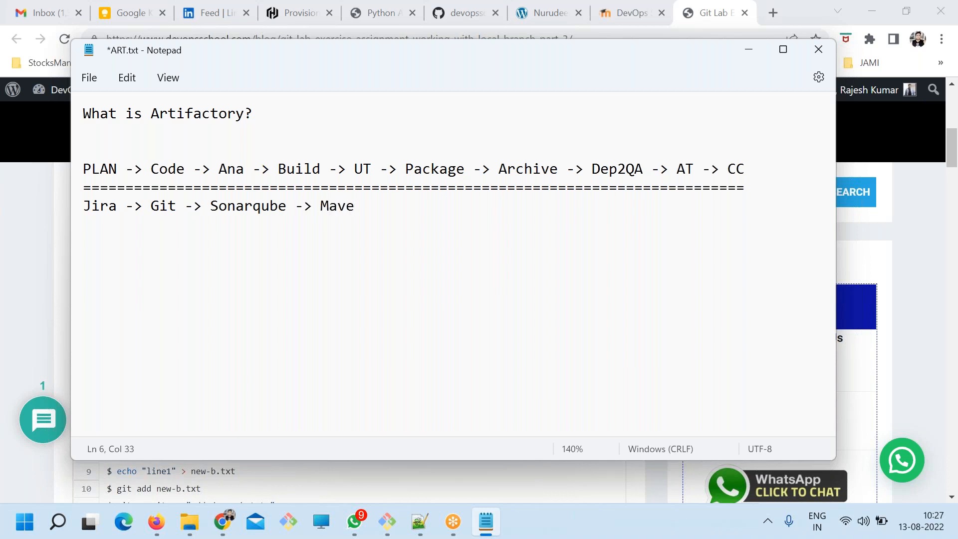
type("n|Gra ->")
key("ctrl+s")
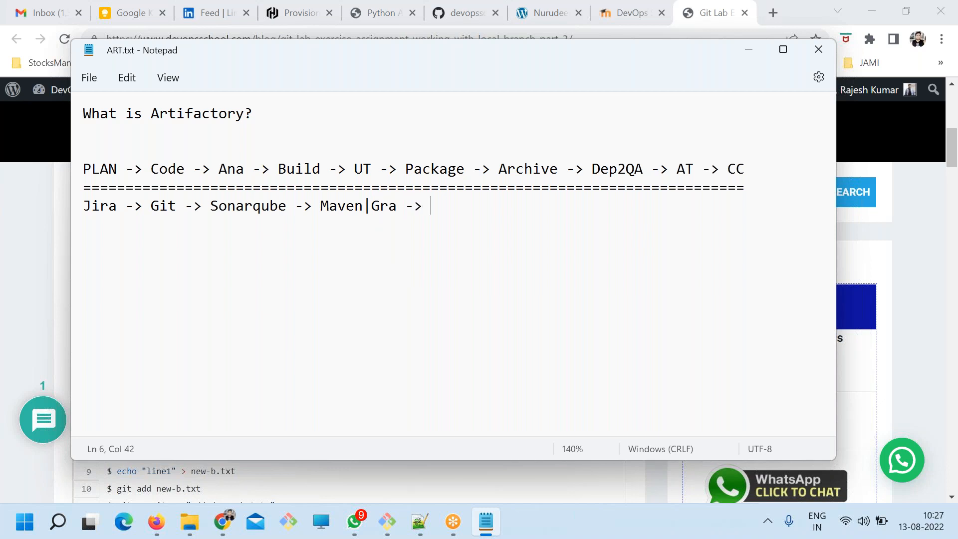
Append "Packer -> Artifactory" to the tools line, highlight the matching "Package -> Archive" stages and save the file.
type("Packer -> Artifactory")
left_click(431, 205, "shift")
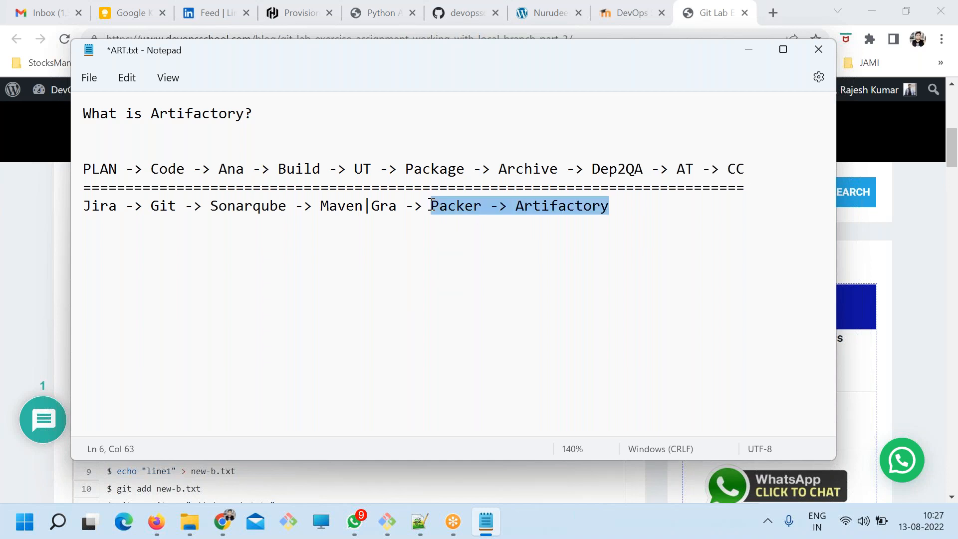
left_click(407, 169)
left_click_drag(407, 169, 563, 170)
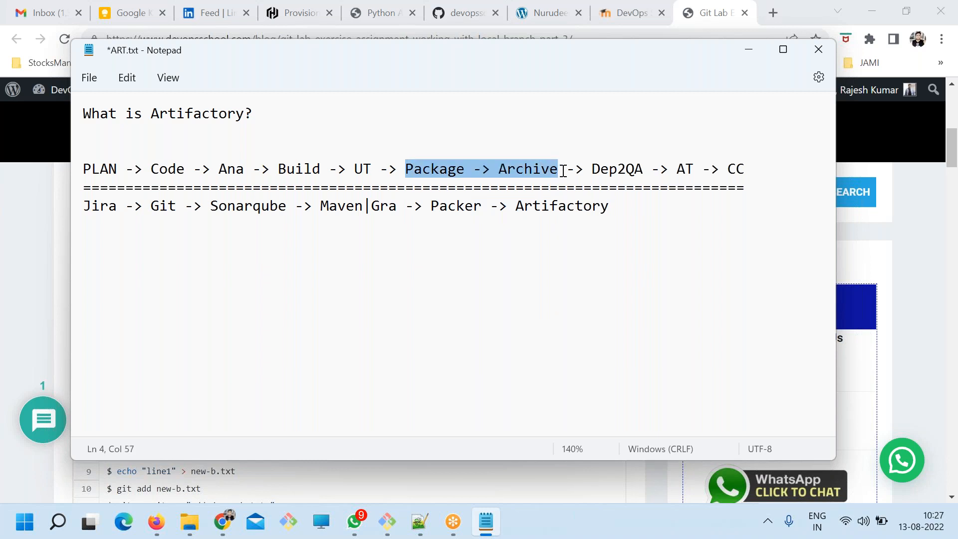
key("ctrl+s")
Highlight "Packer -> Artifactory" in the tools line, then the Package, Archive, Dep2QA and AT stages in the pipeline.
left_click(582, 206)
left_click_drag(432, 206, 610, 206)
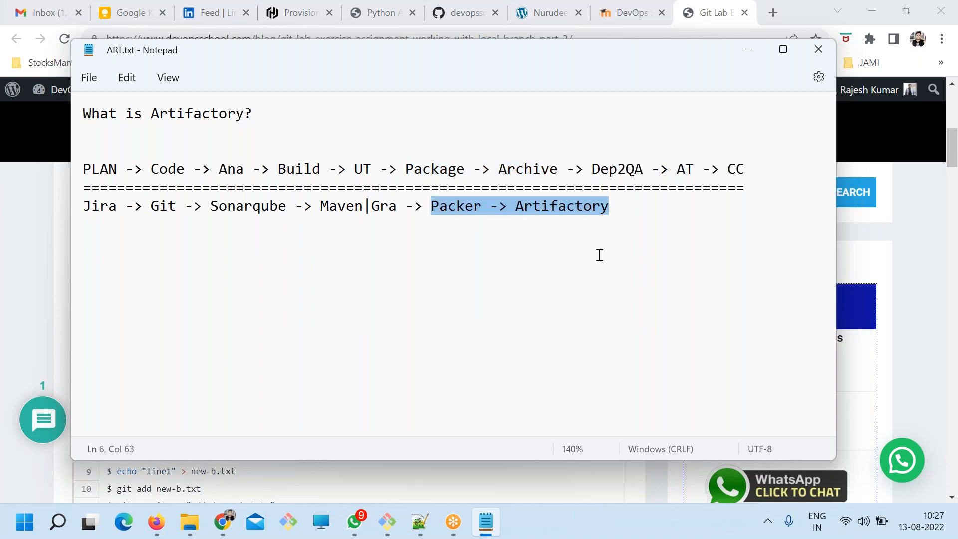
left_click_drag(558, 169, 404, 170)
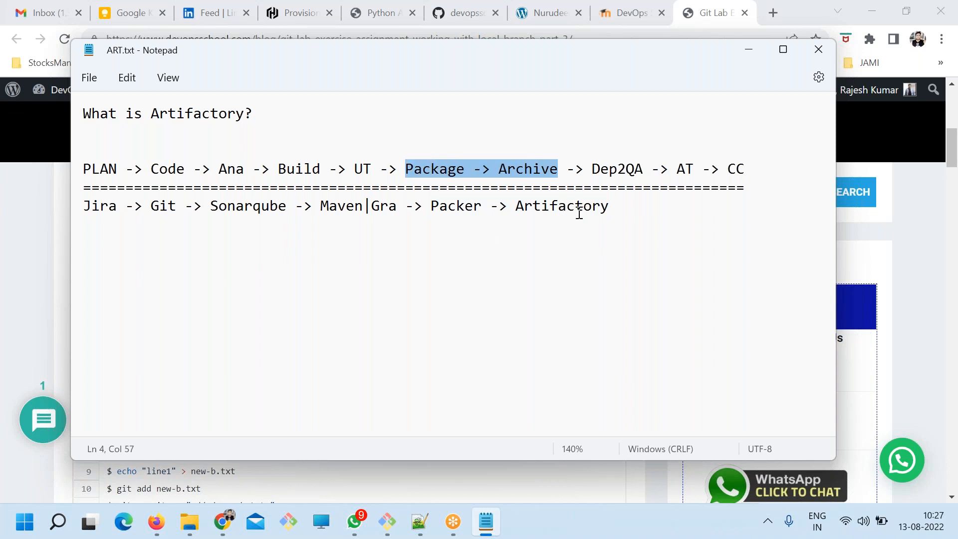
left_click_drag(601, 169, 644, 169)
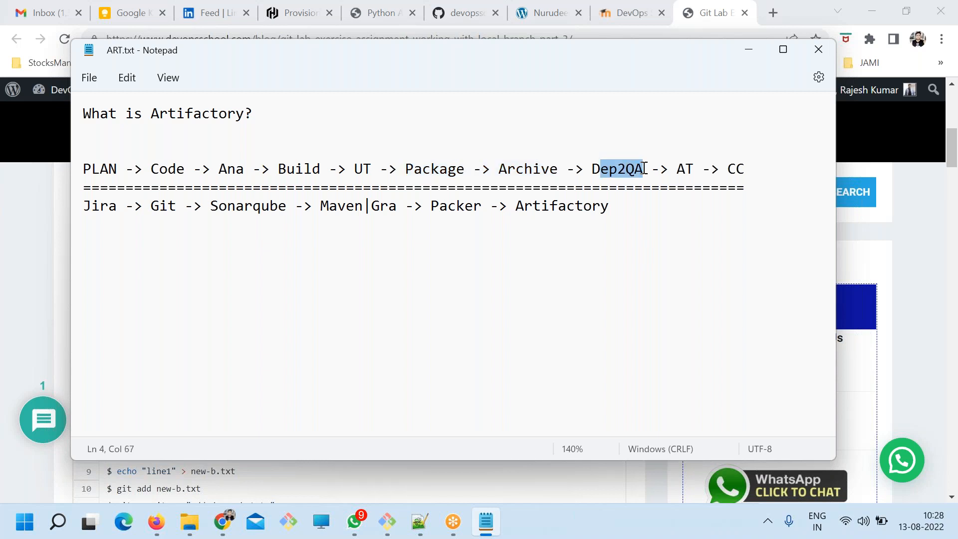
left_click_drag(695, 169, 681, 167)
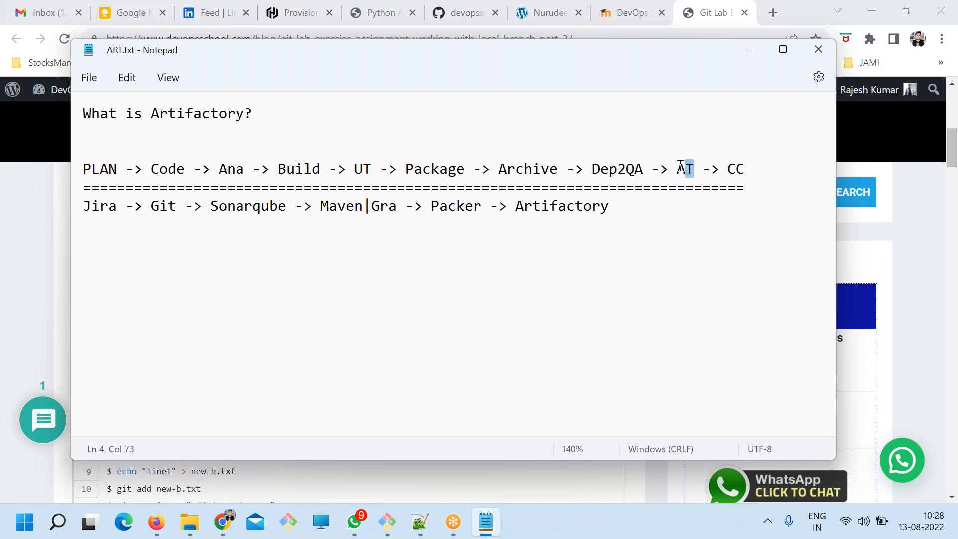
Add "Docker" and "OS" on separate lines below the tools line, leaving a blank line between, and save the file.
left_click(648, 229)
key("Return")
key("Return")
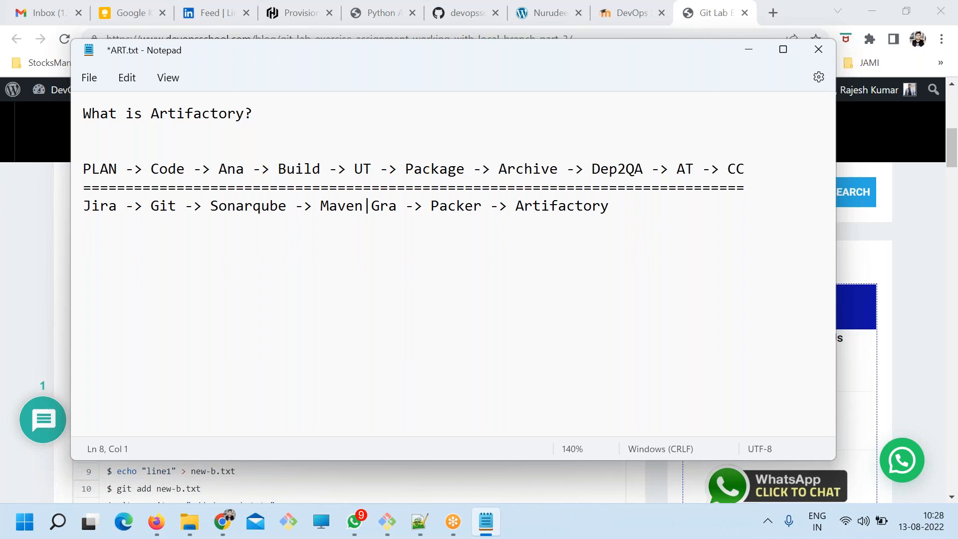
type("Docker")
key("Return")
type("OS")
key("Return")
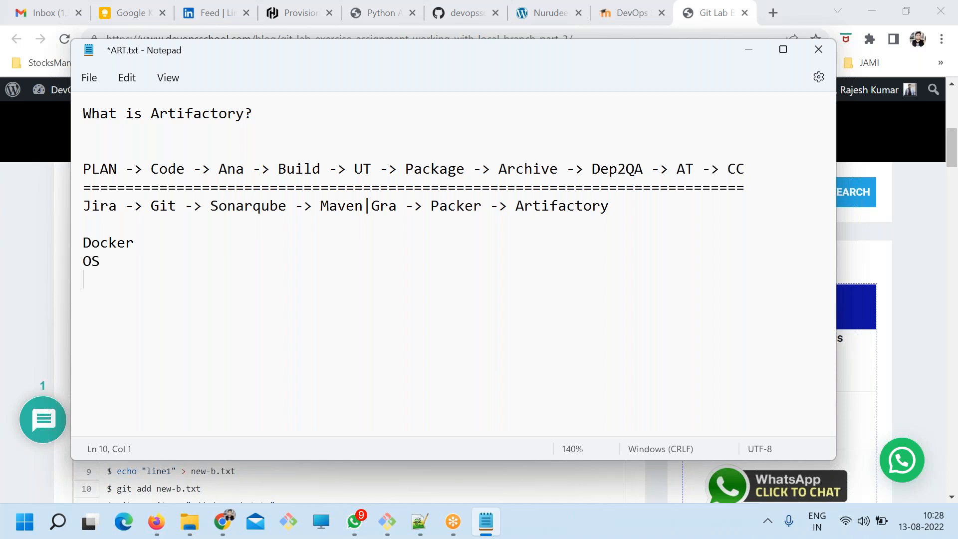
left_click_drag(379, 293, 9, 243)
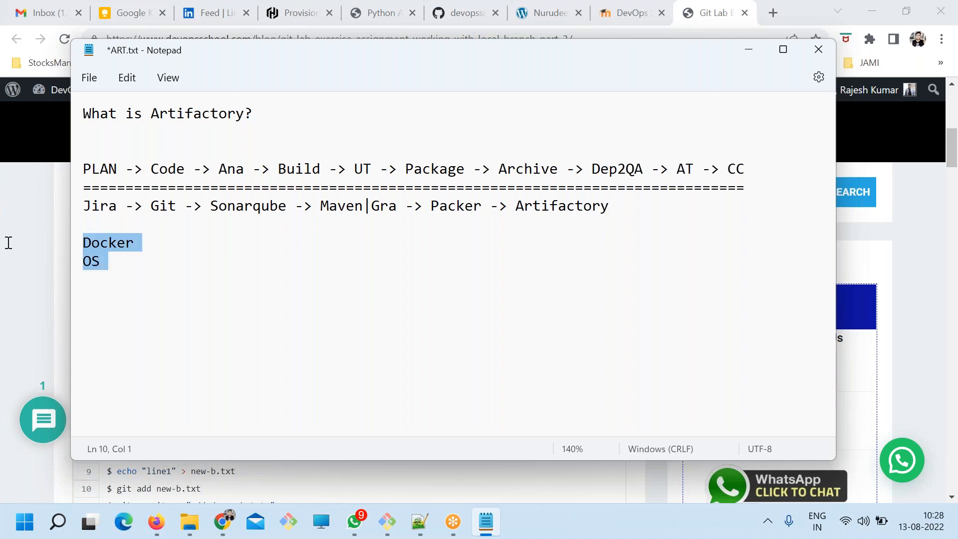
left_click(486, 279)
key("ctrl+s")
Highlight the Dep2QA stage, "Packer -> Artifactory" and the word Artifactory in the heading.
left_click_drag(644, 169, 595, 169)
left_click(618, 188)
left_click_drag(611, 209, 433, 207)
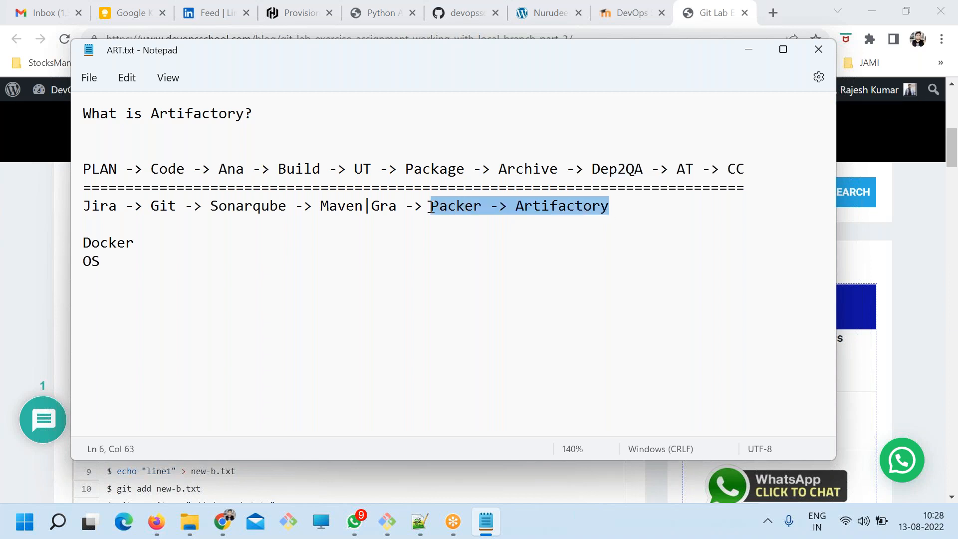
left_click_drag(259, 112, 167, 112)
Insert several blank lines between the "What is Artifactory?" heading and the pipeline line.
left_click(284, 105)
key("Return")
key("Return")
key("Return")
key("Return")
key("Return")
left_click(186, 136)
Write the indented bullet "- Store Packages" directly under the heading and save the file.
key("Tab")
type("- ")
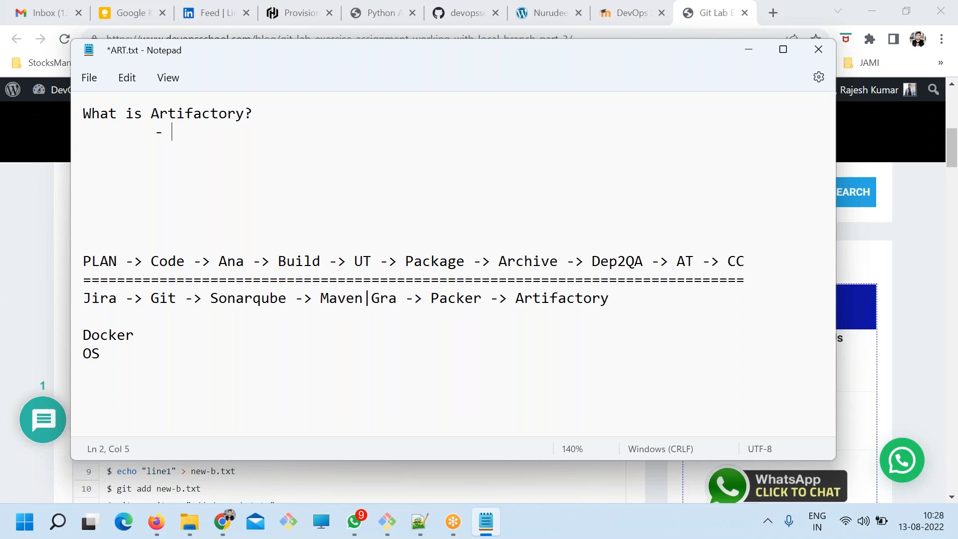
type("Store Packages")
key("ctrl+s")
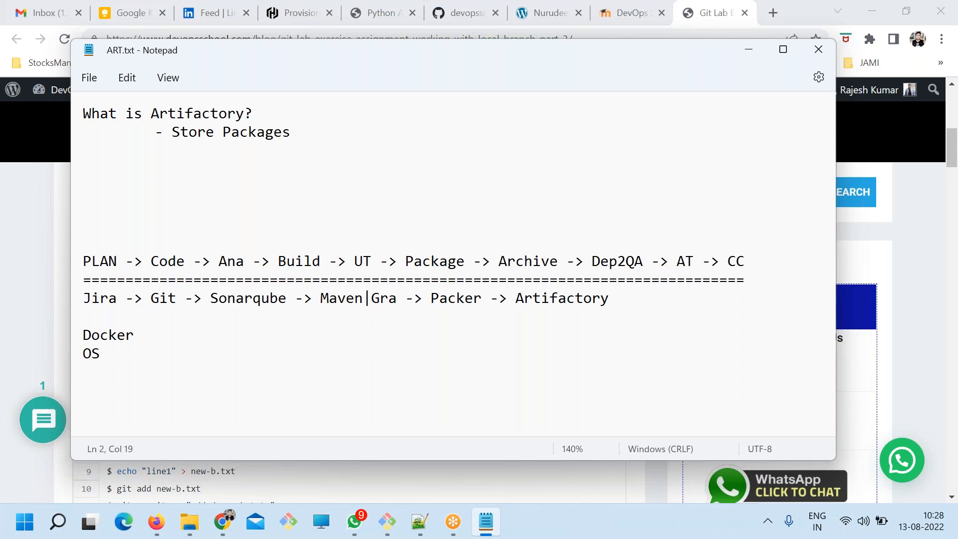
Highlight the word "Packages" in the bullet under the heading.
double_click(257, 132)
left_click(312, 133)
double_click(263, 132)
left_click(326, 134)
Leave a blank line below the "- Store Packages" bullet and write the unindented heading "Kind of Packages".
key("Return")
key("Tab")
key("ctrl+s")
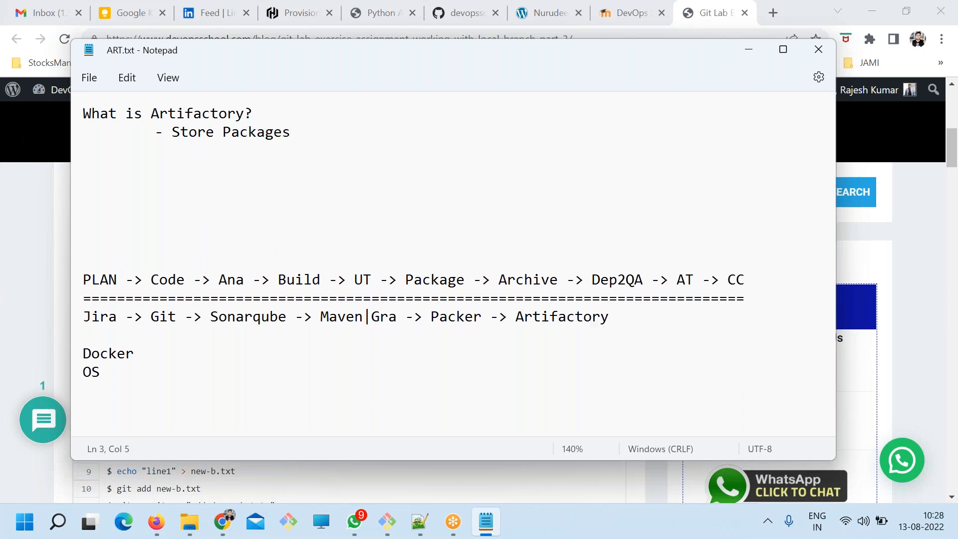
key("Return")
key("Tab")
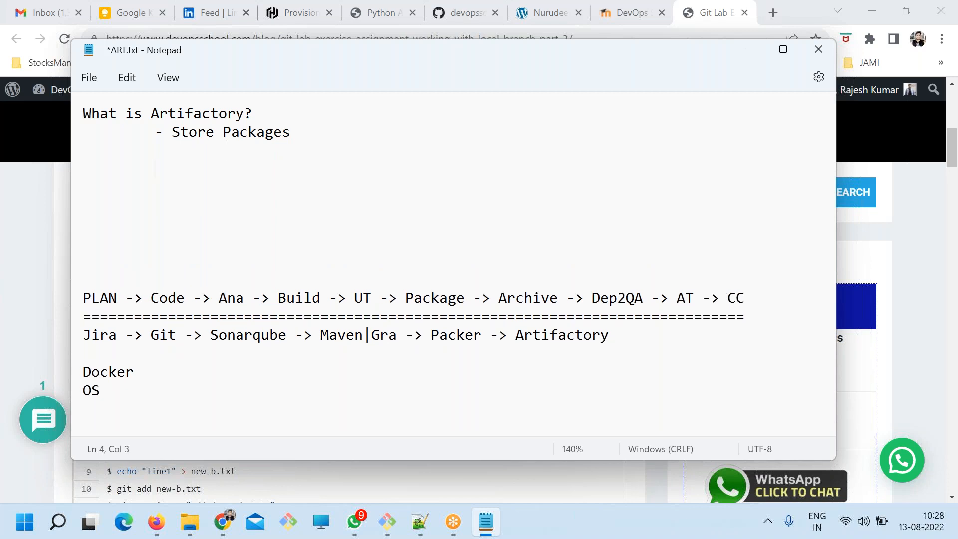
key("BackSpace")
type("Kind of Packages")
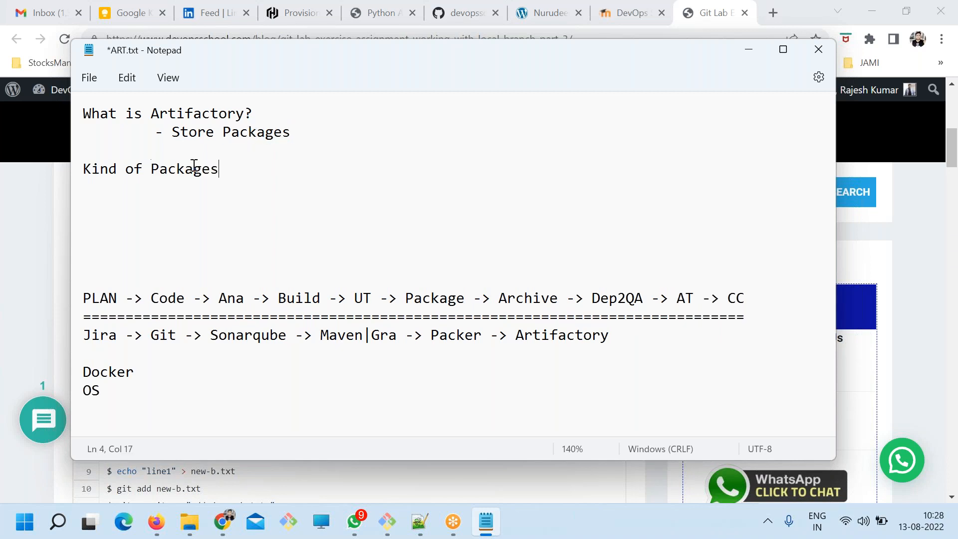
List "- Maven package" and "- redhat" as bullets under the "Kind of Packages" heading, saving the file.
key("Return")
type("- Mav")
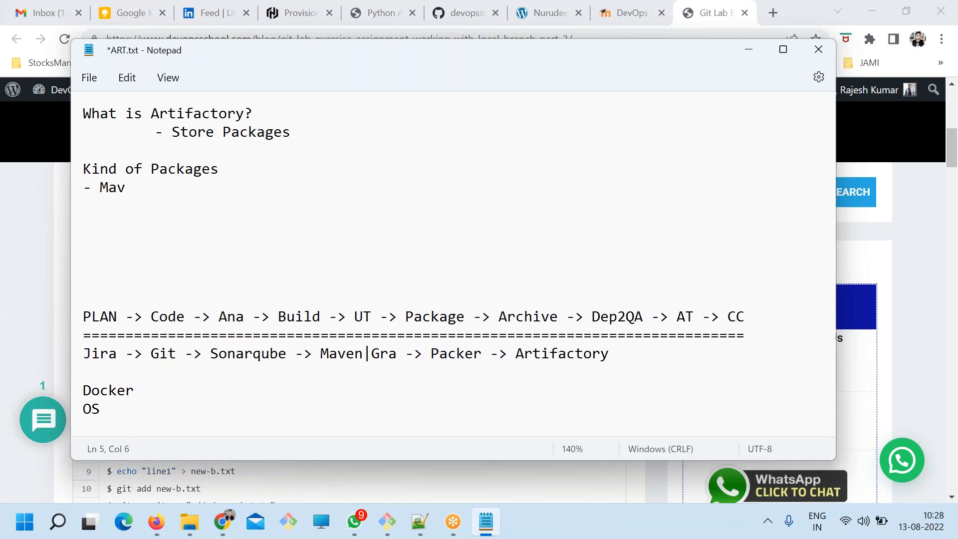
type("en package")
key("ctrl+s")
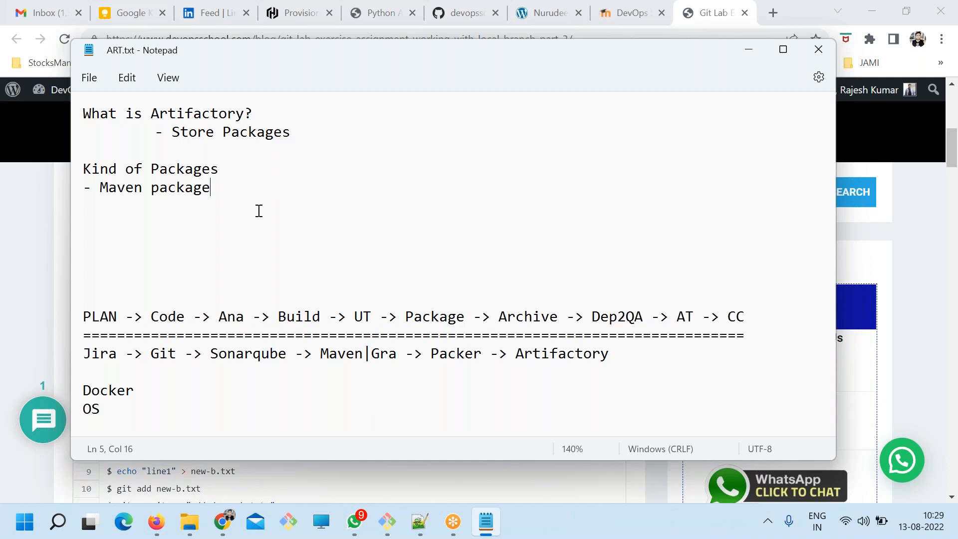
key("Return")
type("- ")
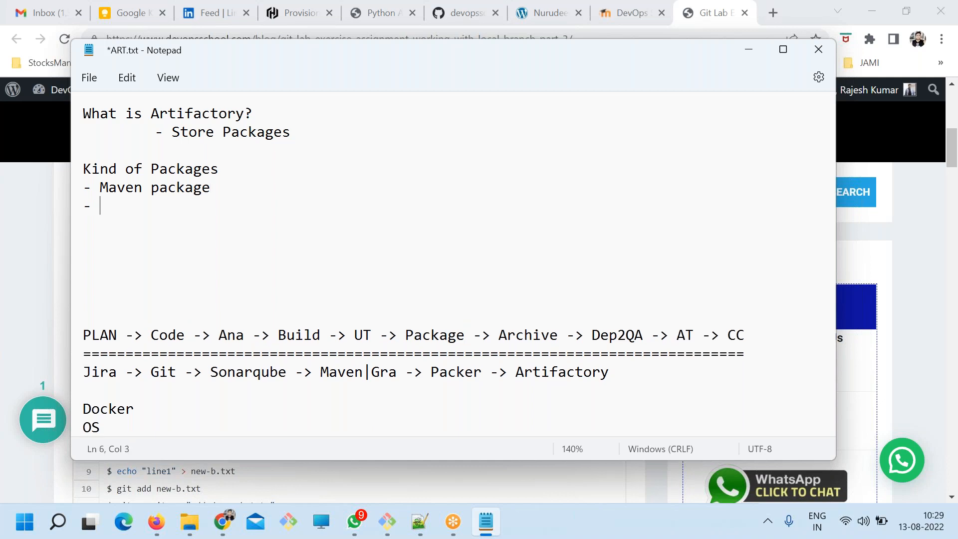
type("redhat")
key("ctrl+s")
Copy the word "Artifactory" from the first heading and search Google for "artifactory package types" in a new Chrome tab.
double_click(194, 168)
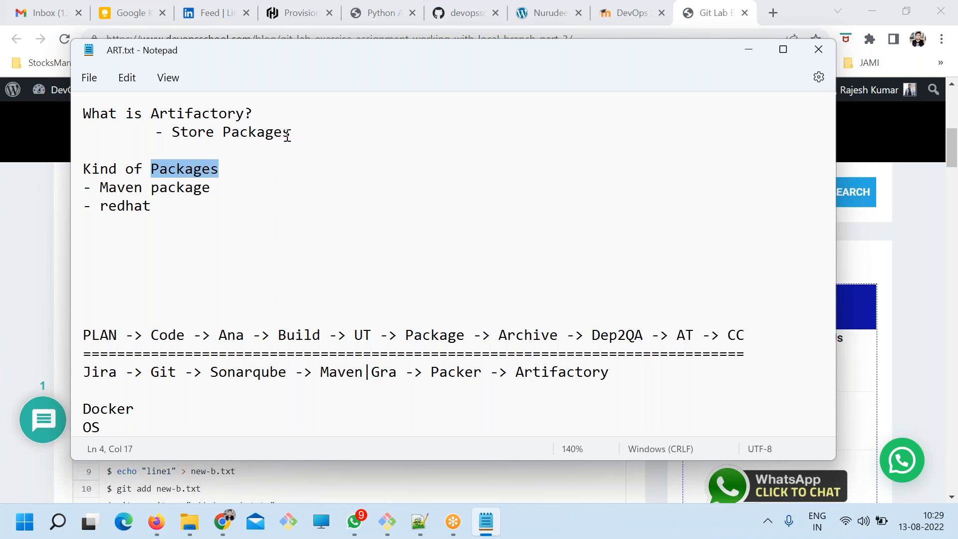
double_click(198, 114)
key("ctrl+c")
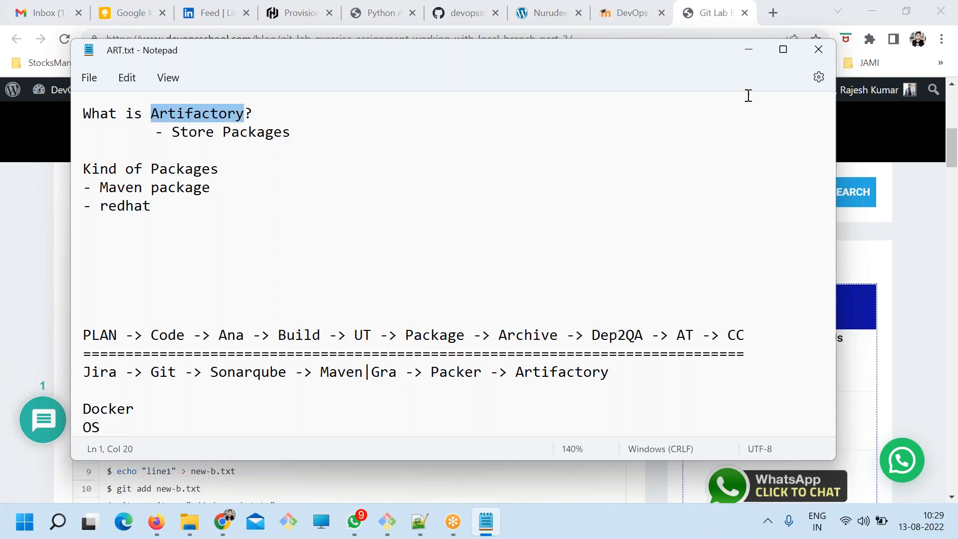
left_click(772, 12)
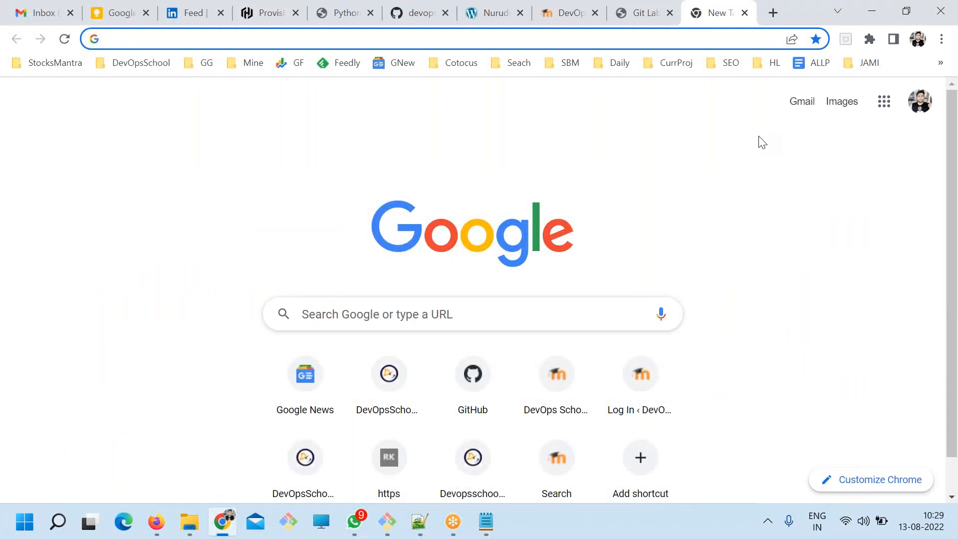
key("ctrl+v")
type("packages")
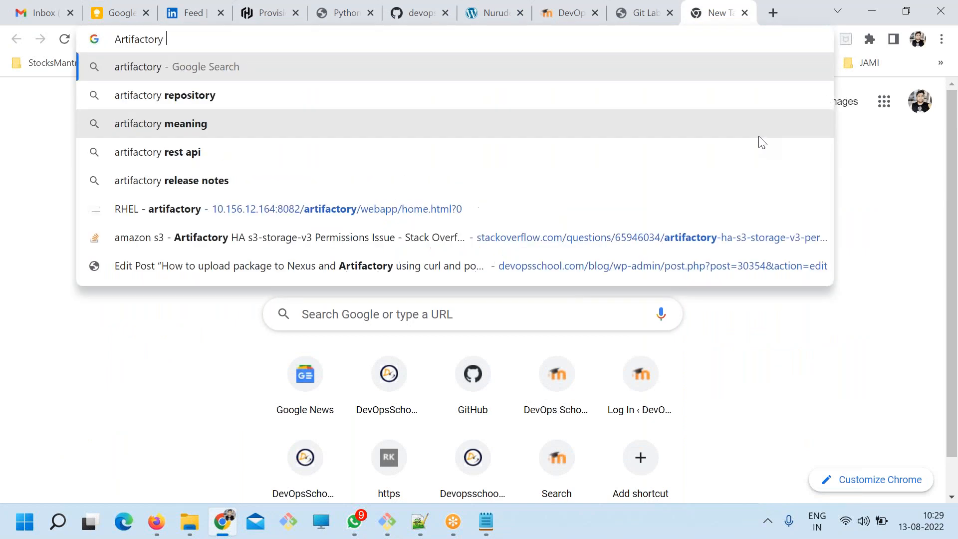
type(" type")
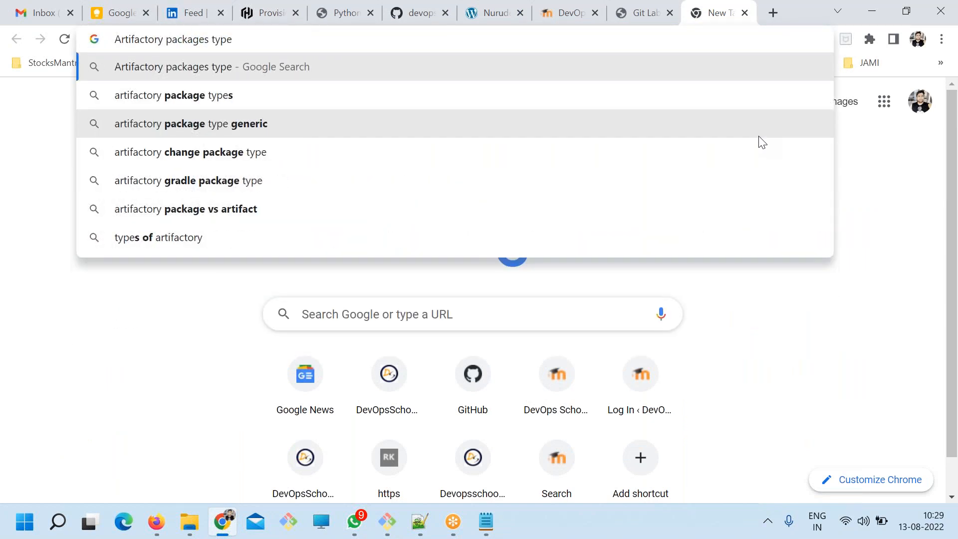
key("Down")
key("Return")
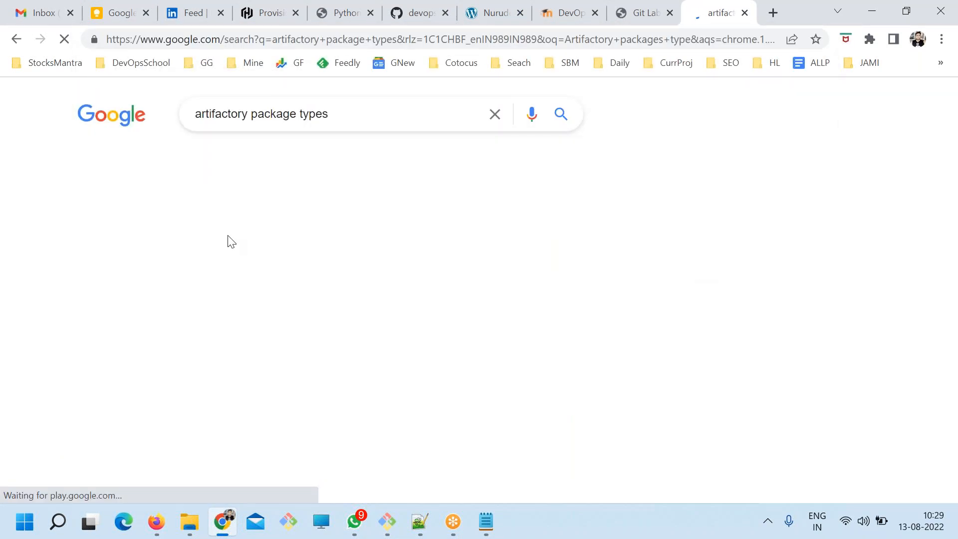
Open the "Package Management - JFrog - JFrog Documentation" result at its Supported Package Types table.
scroll(360, 323, "down", 9)
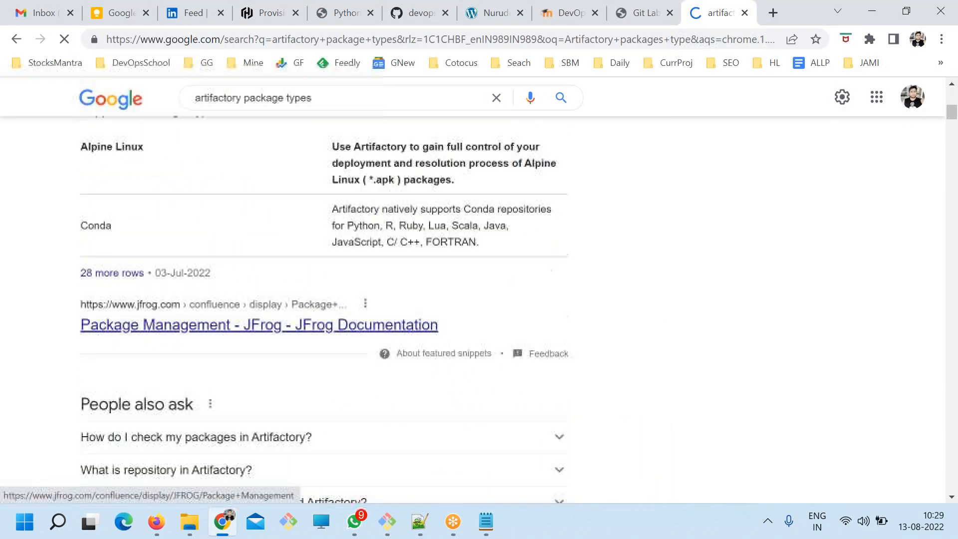
scroll(282, 334, "down", 2)
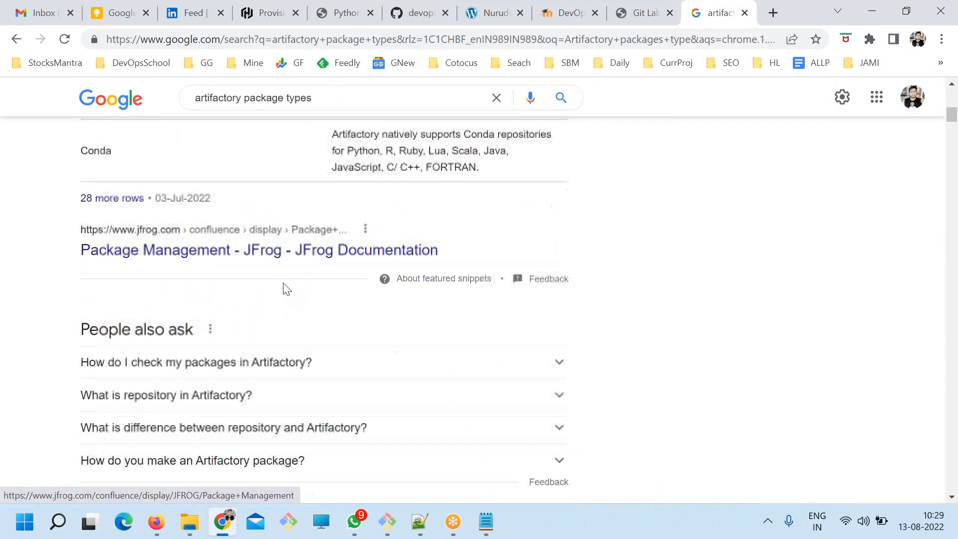
left_click(277, 256)
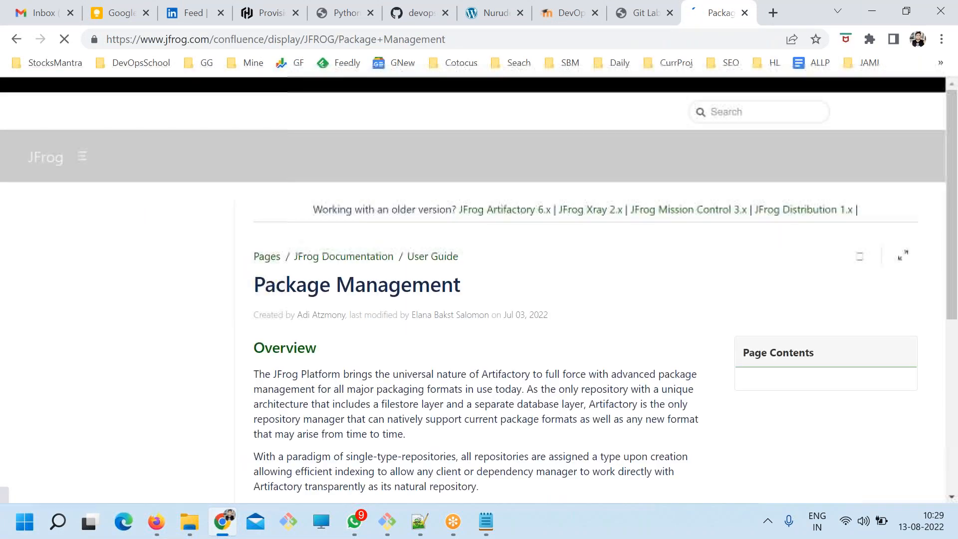
scroll(464, 299, "down", 3)
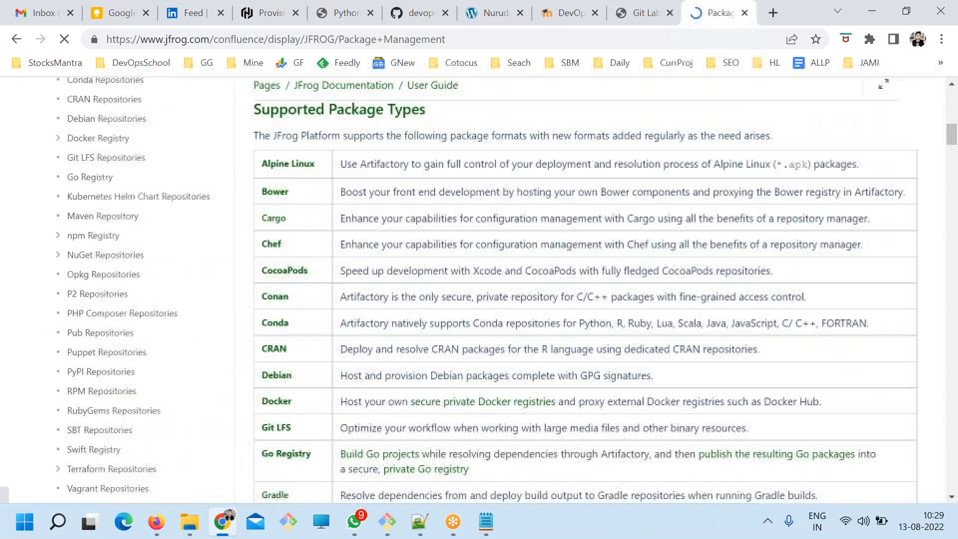
Copy the JFrog Package Management page's URL onto a new line below "- redhat" in ART.txt in Notepad and save.
left_click(327, 46)
key("ctrl+c")
key("alt+Tab")
left_click(168, 206)
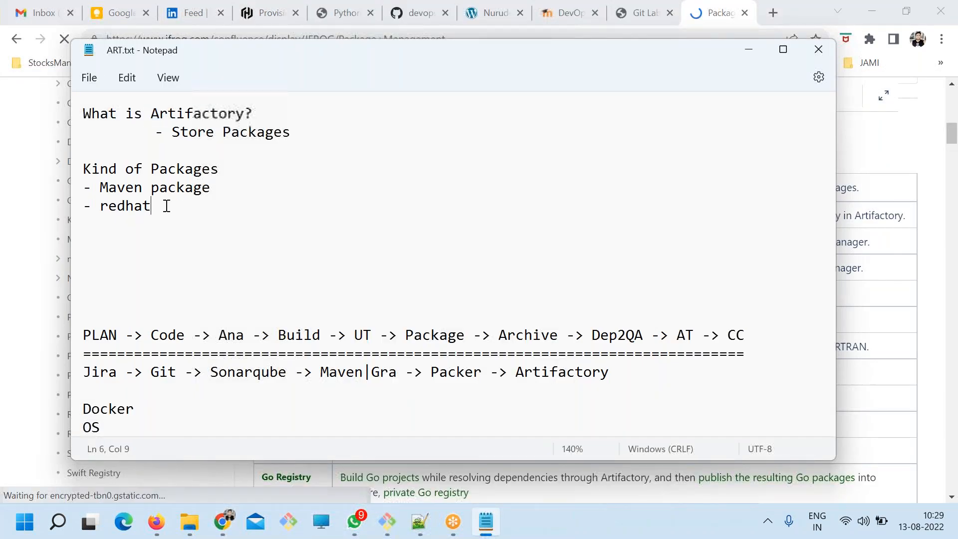
key("Return")
key("ctrl+v")
key("ctrl+s")
Highlight "Packages" in the Store Packages bullet, and names including Alpine Linux, Cargo and Git LFS in the JFrog table in Chrome.
double_click(190, 102)
double_click(251, 131)
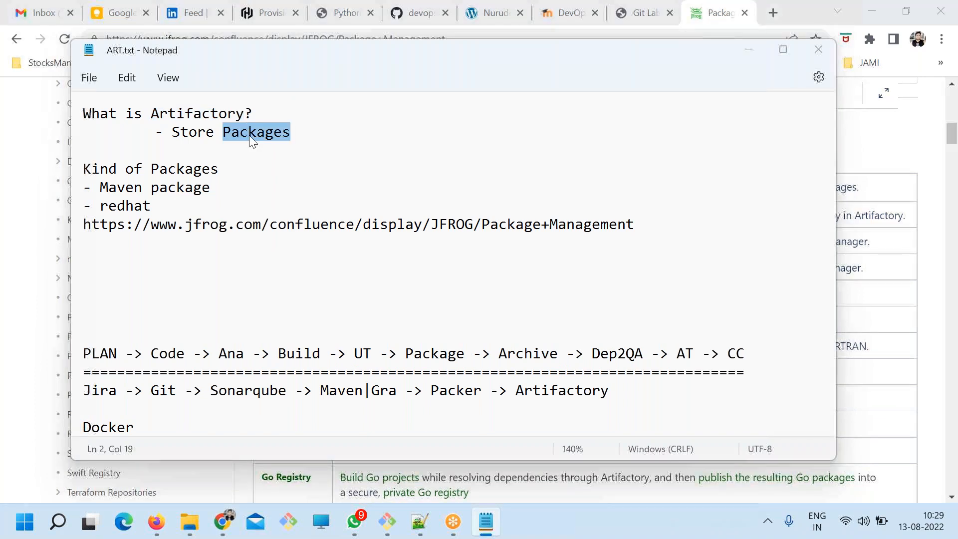
key("alt+Tab")
left_click_drag(315, 187, 263, 187)
left_click_drag(292, 216, 261, 241)
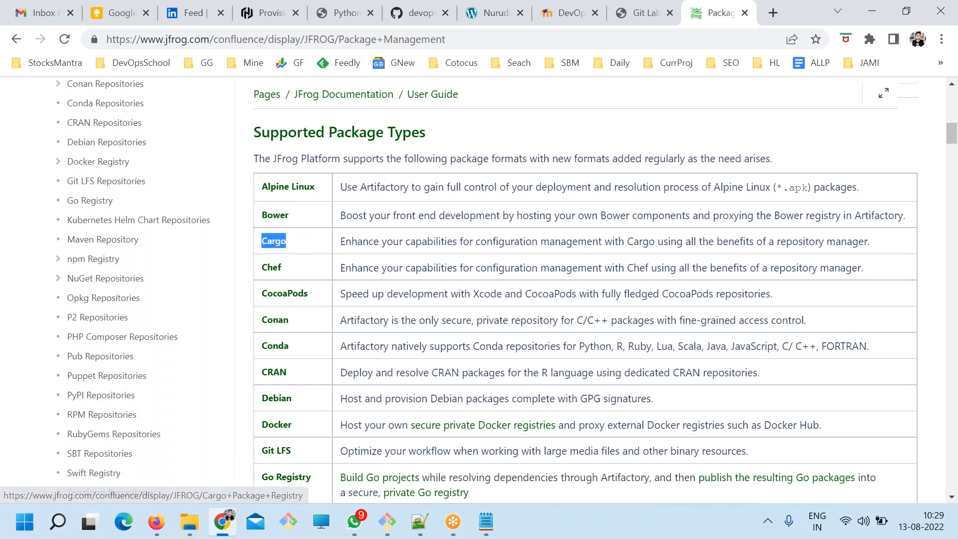
left_click_drag(294, 268, 261, 274)
scroll(288, 300, "down", 1)
scroll(302, 300, "down", 1)
left_click_drag(304, 302, 260, 300)
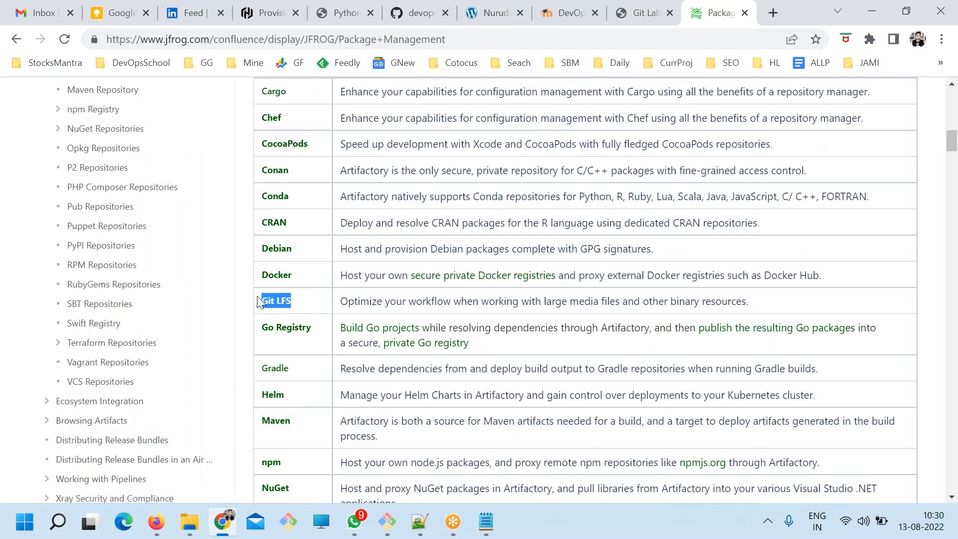
left_click(930, 190)
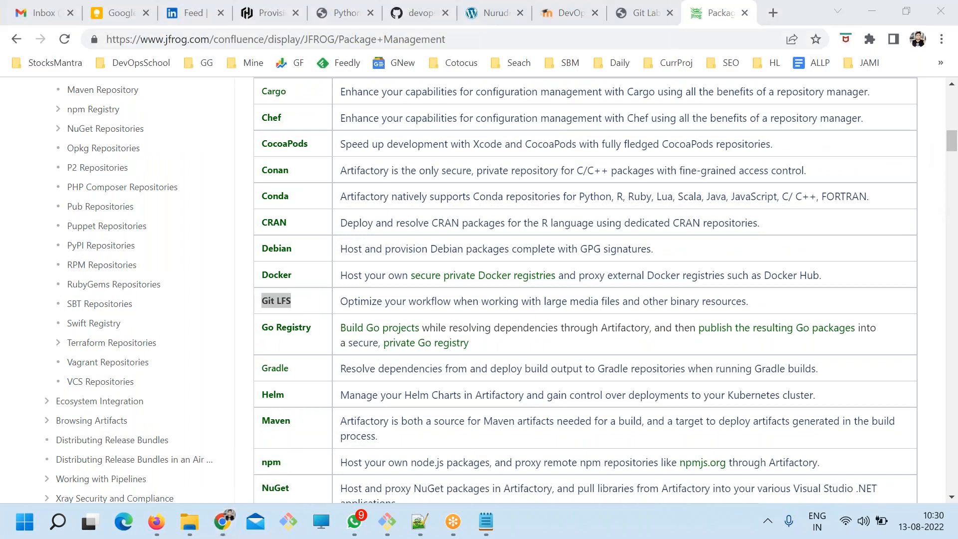
Highlight the Git LFS row, its description about large media files and binary resources, and its name.
left_click_drag(771, 305, 259, 312)
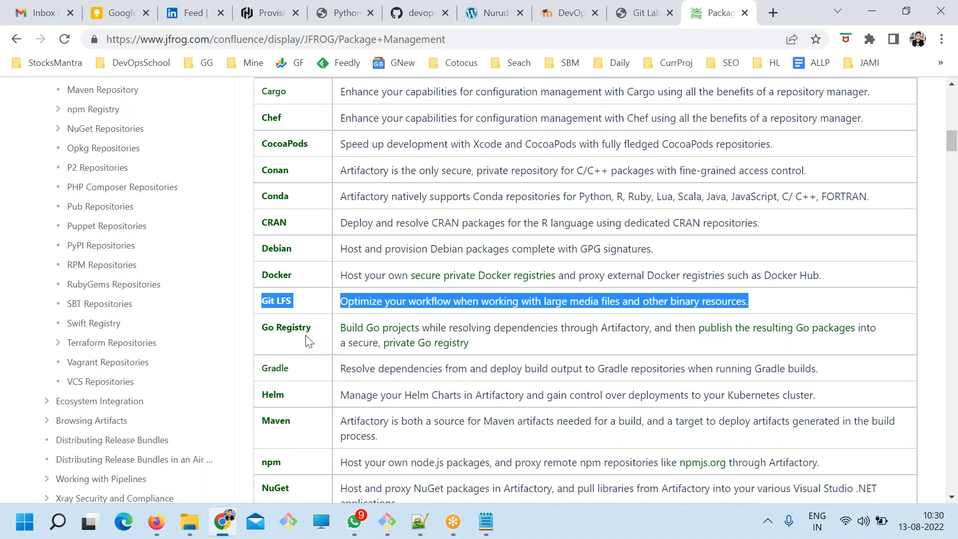
left_click(427, 305)
left_click_drag(749, 302, 344, 299)
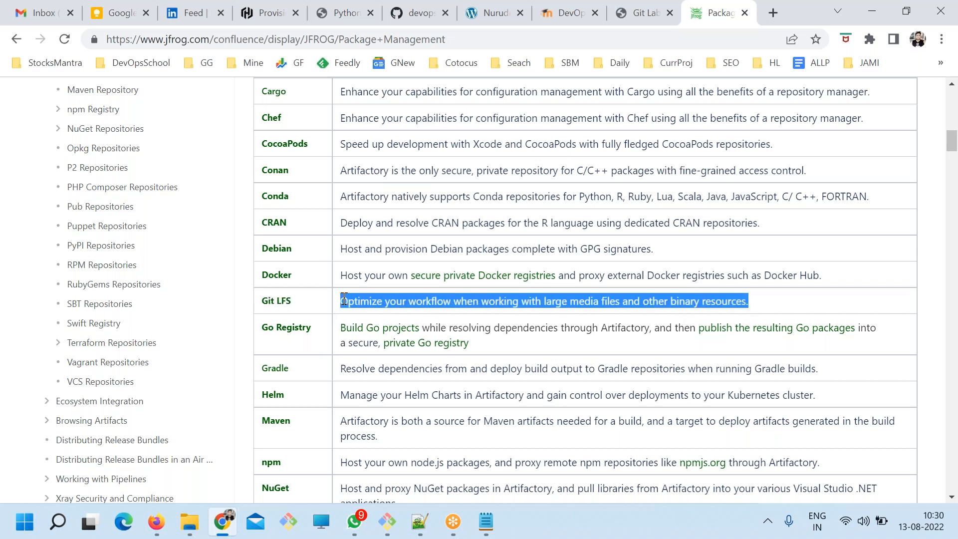
left_click(559, 312)
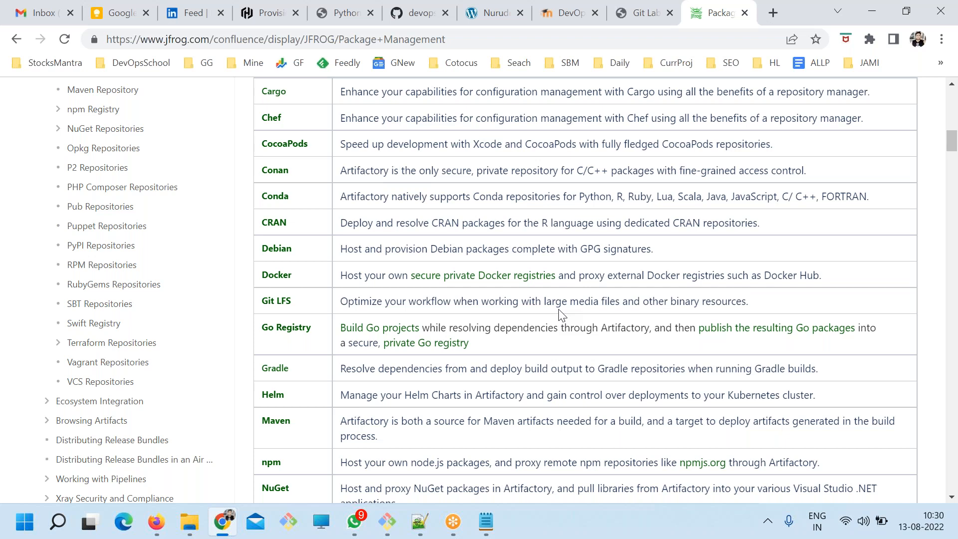
left_click_drag(299, 303, 259, 306)
left_click_drag(748, 301, 253, 310)
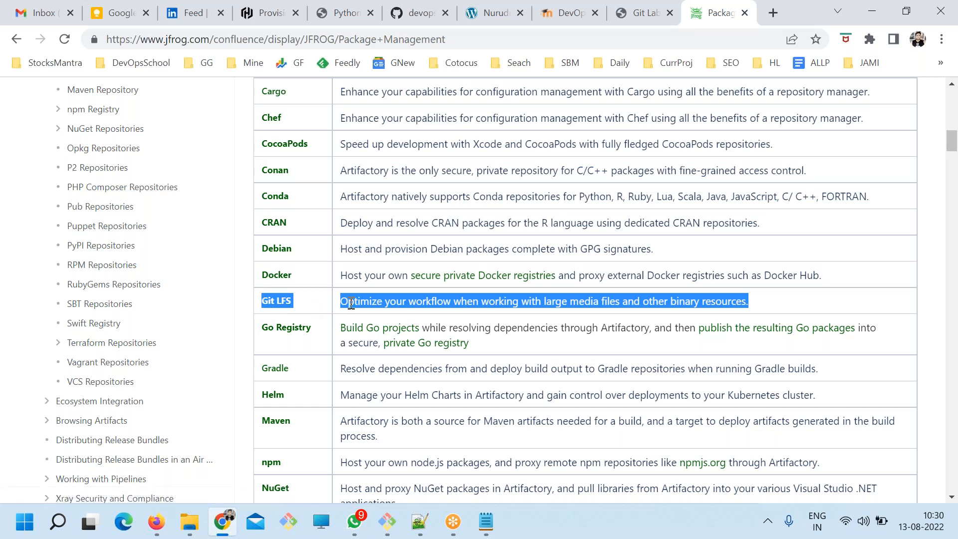
left_click(302, 305)
triple_click(299, 307)
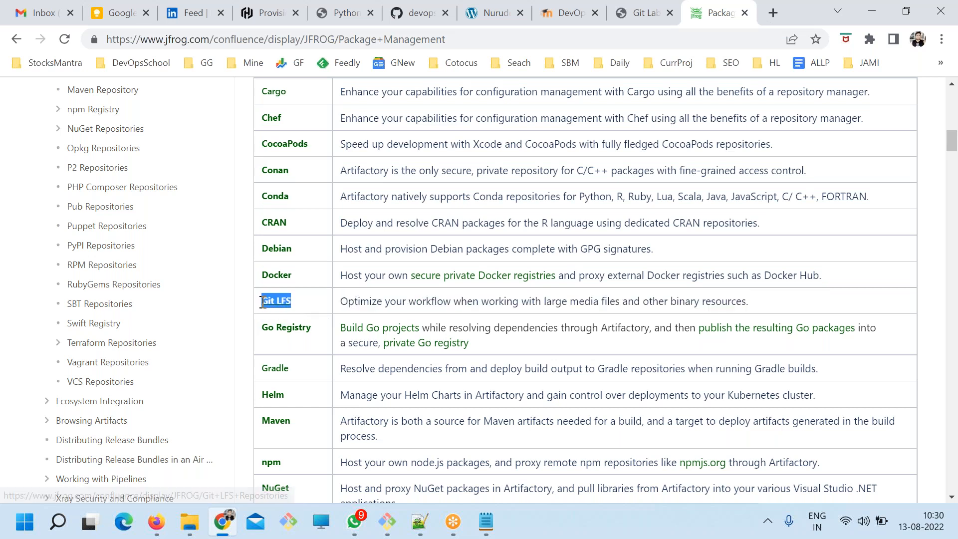
Go through the middle of the package types table, highlighting Go Registry, Maven and P2.
scroll(349, 332, "down", 1)
double_click(300, 252)
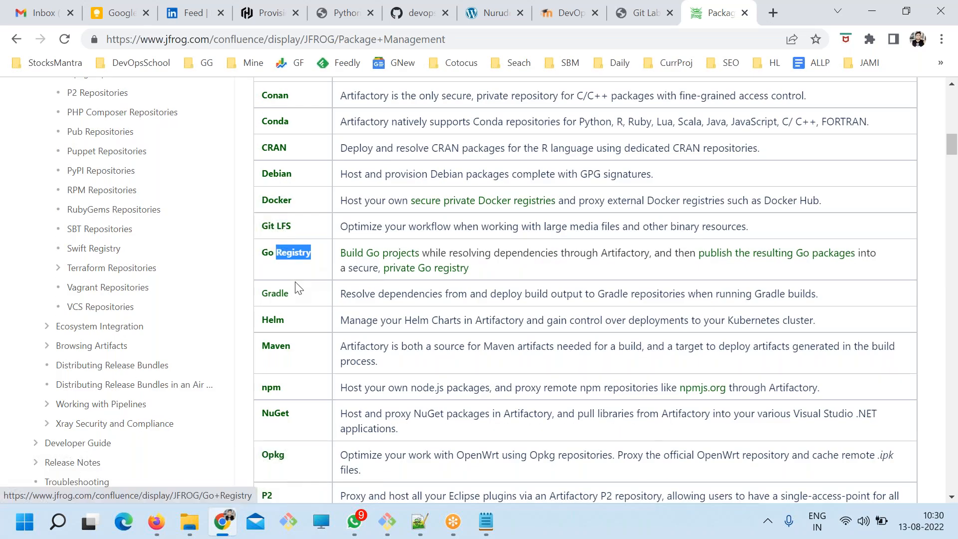
left_click(304, 297)
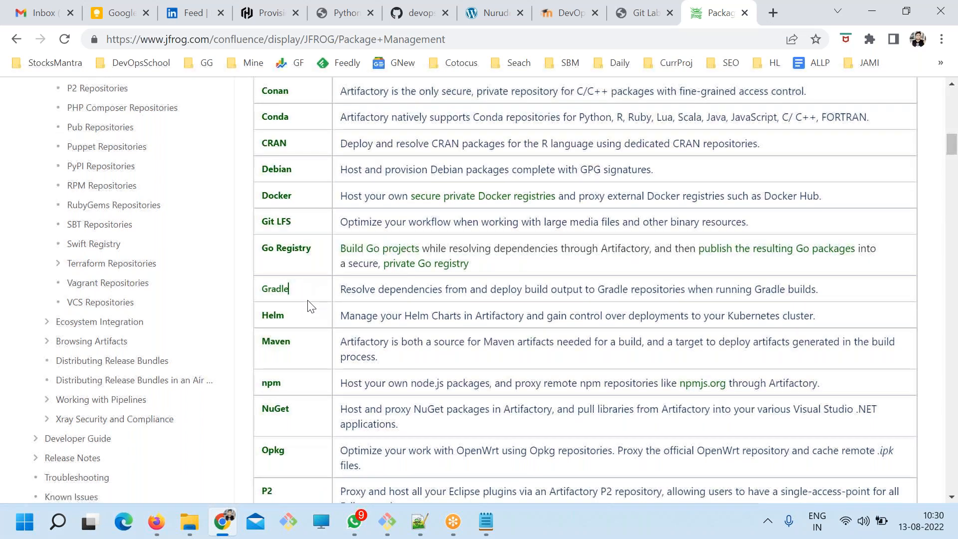
scroll(306, 304, "down", 1)
left_click_drag(280, 273, 298, 315)
scroll(318, 340, "down", 1)
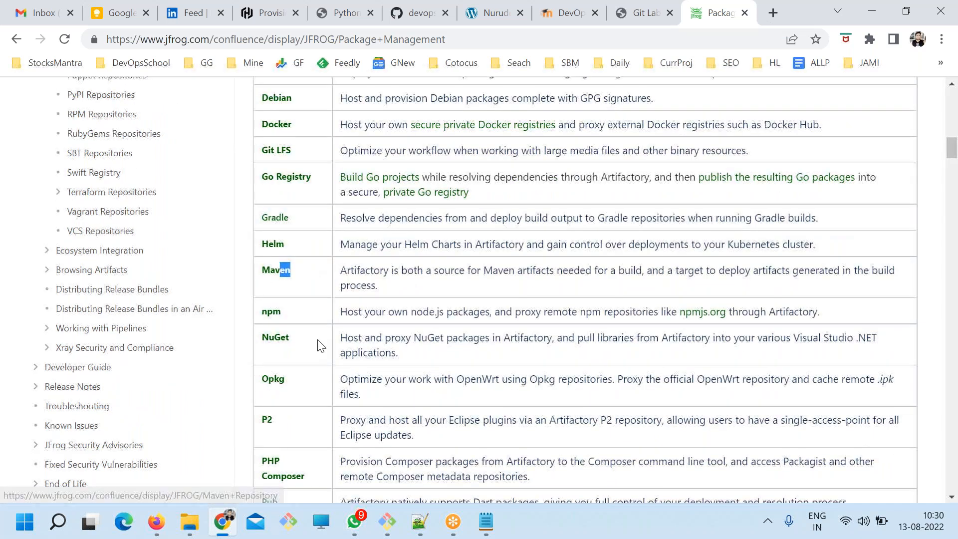
scroll(298, 313, "down", 1)
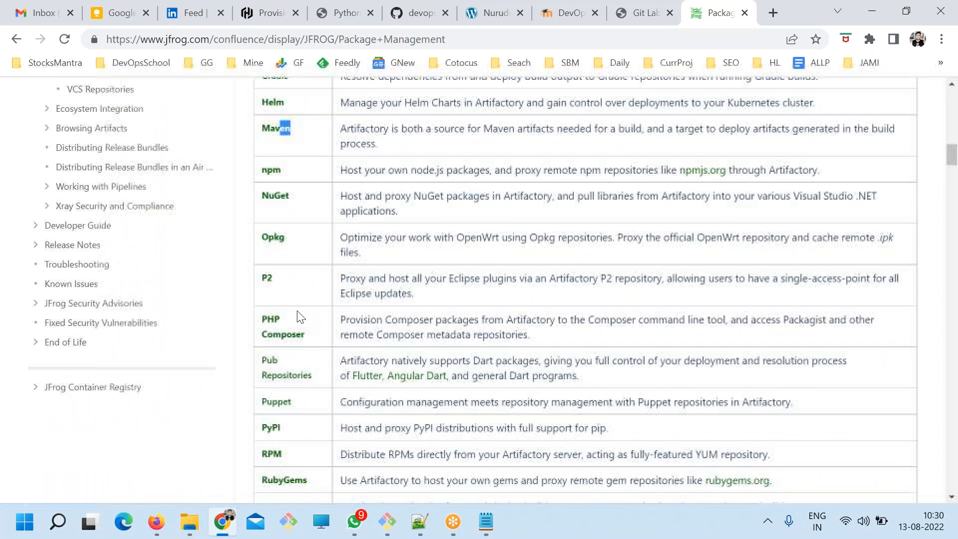
double_click(292, 293)
scroll(290, 316, "down", 1)
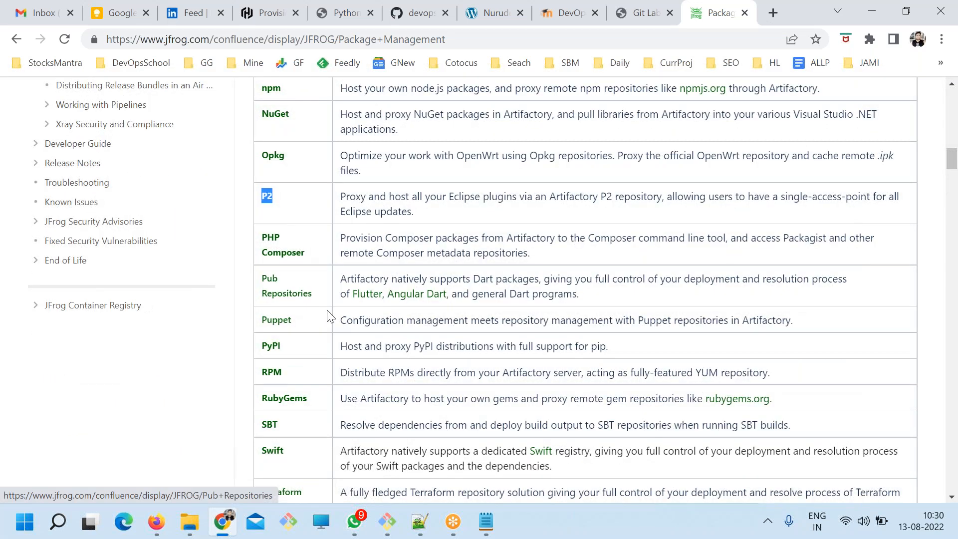
Go through the end of the package types table, highlighting PyPI, RPM, SBT, Vagrant and Terraform.
scroll(330, 321, "down", 1)
left_click_drag(267, 271, 279, 292)
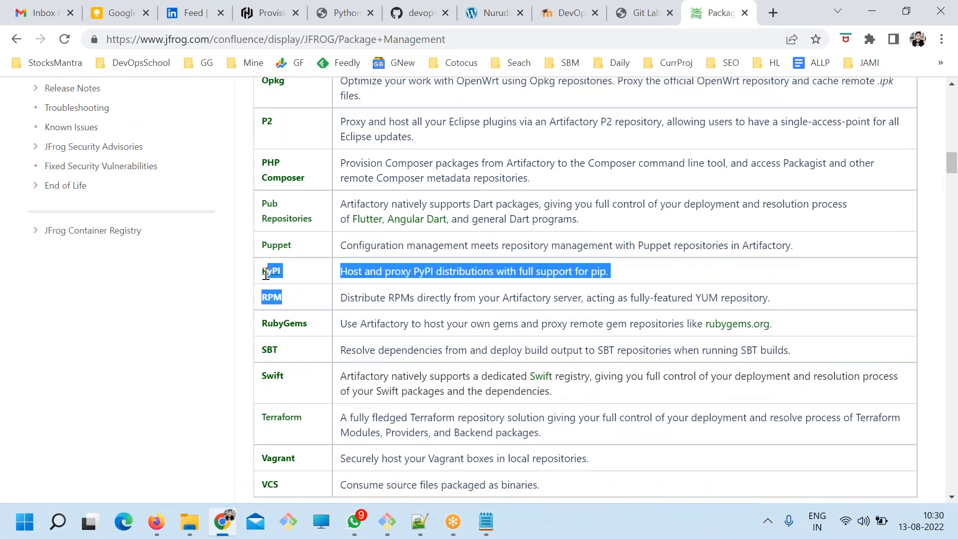
left_click(299, 313)
left_click_drag(309, 324, 267, 350)
scroll(302, 386, "down", 1)
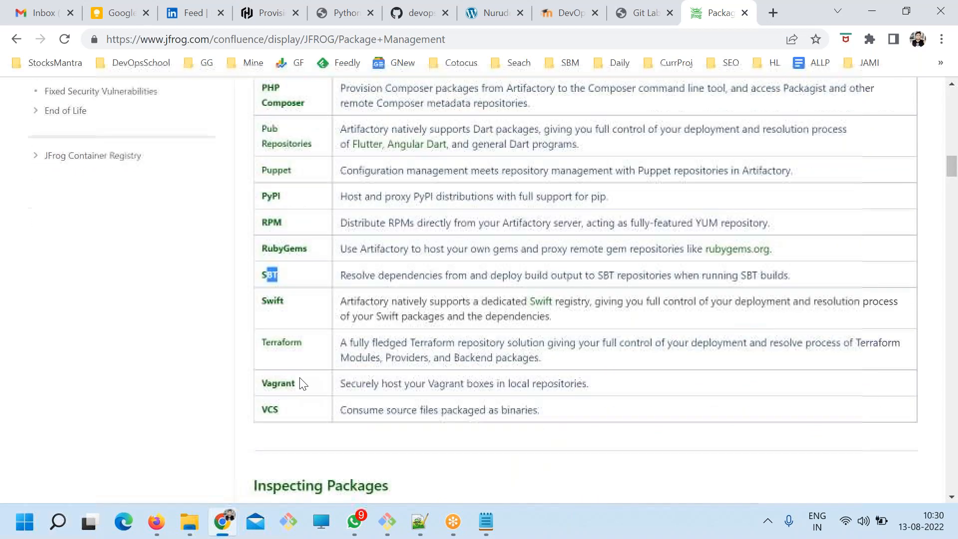
left_click_drag(301, 382, 257, 383)
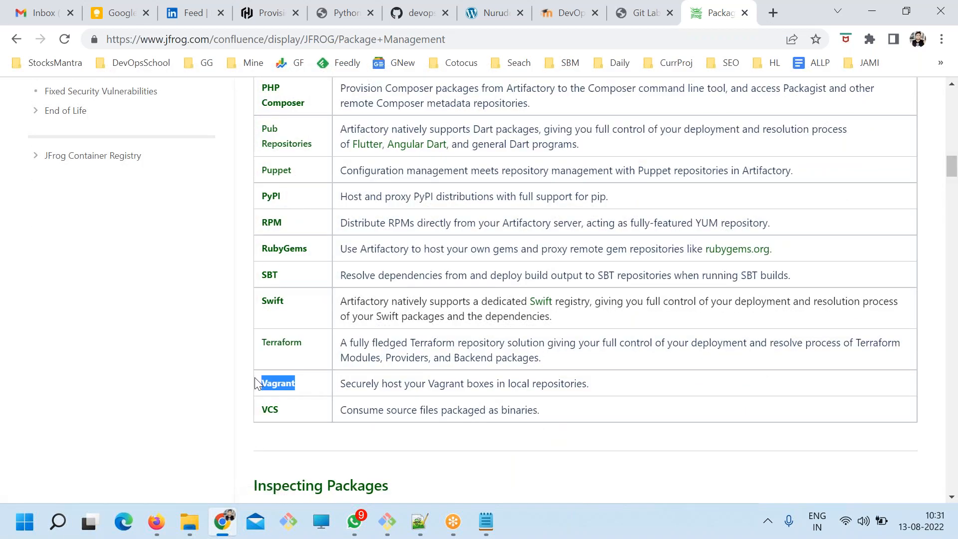
left_click(369, 371)
left_click_drag(577, 384, 571, 384)
left_click_drag(330, 352, 268, 340)
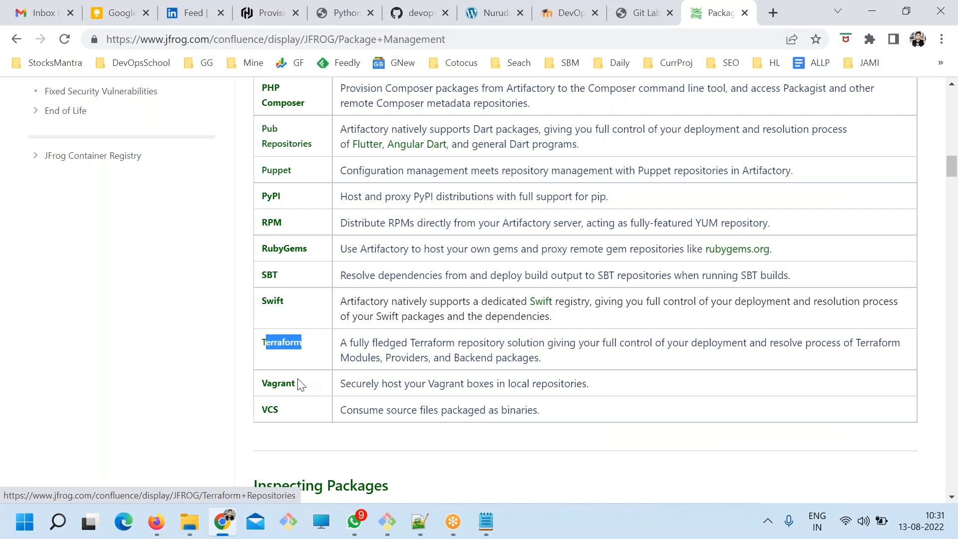
Copy the address of JFrog's Package Management page and paste it below the redhat bullet in ART.txt in Notepad.
scroll(300, 385, "up", 3)
scroll(301, 384, "up", 10)
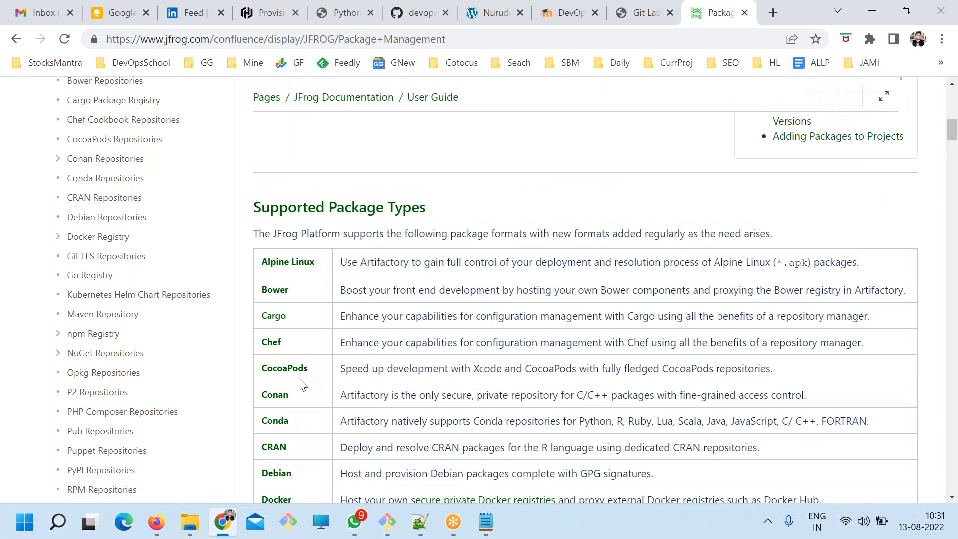
scroll(301, 384, "down", 7)
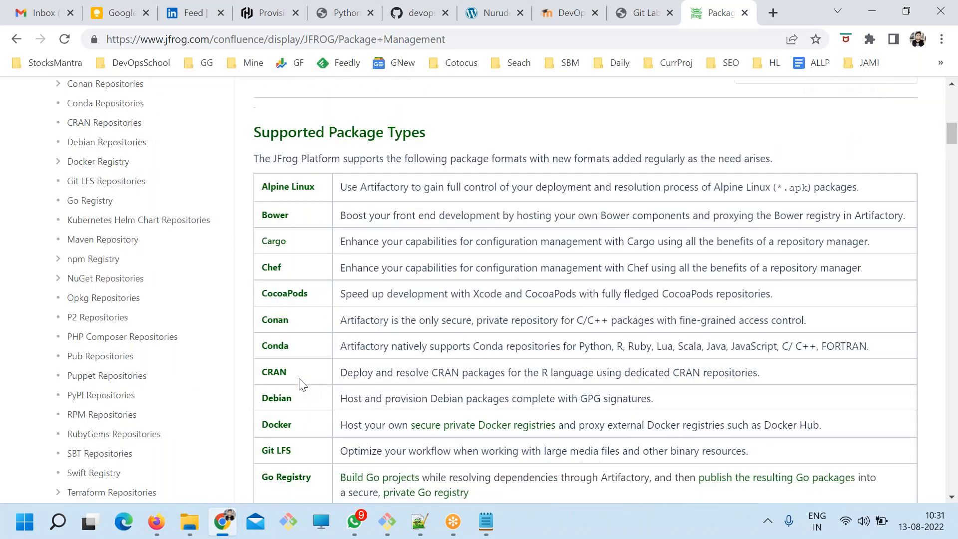
left_click(364, 39)
key("ctrl+c")
key("alt+Tab")
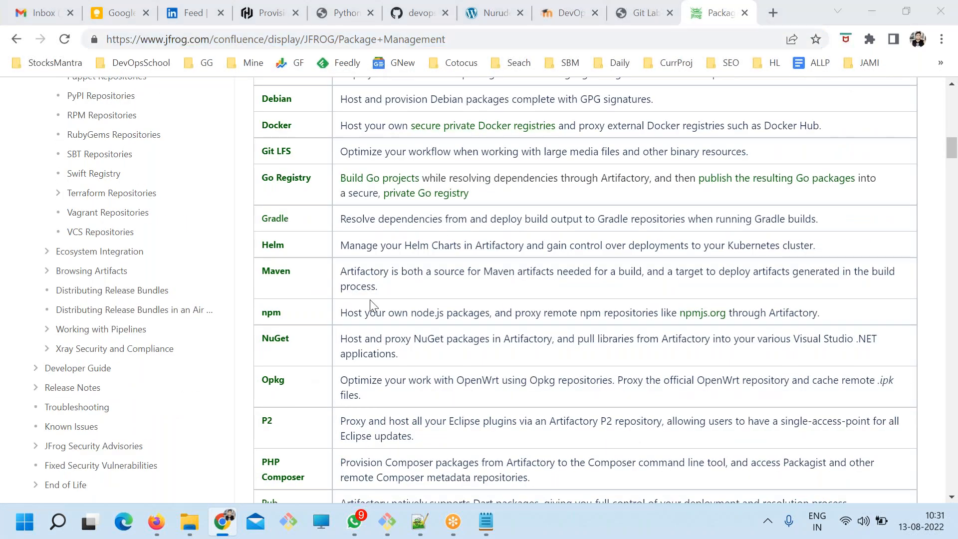
key("ctrl+v")
Highlight the Kind of Packages list with its link, the word Artifactory, and the Store Packages bullet.
left_click(172, 165)
left_click_drag(172, 165, 638, 237)
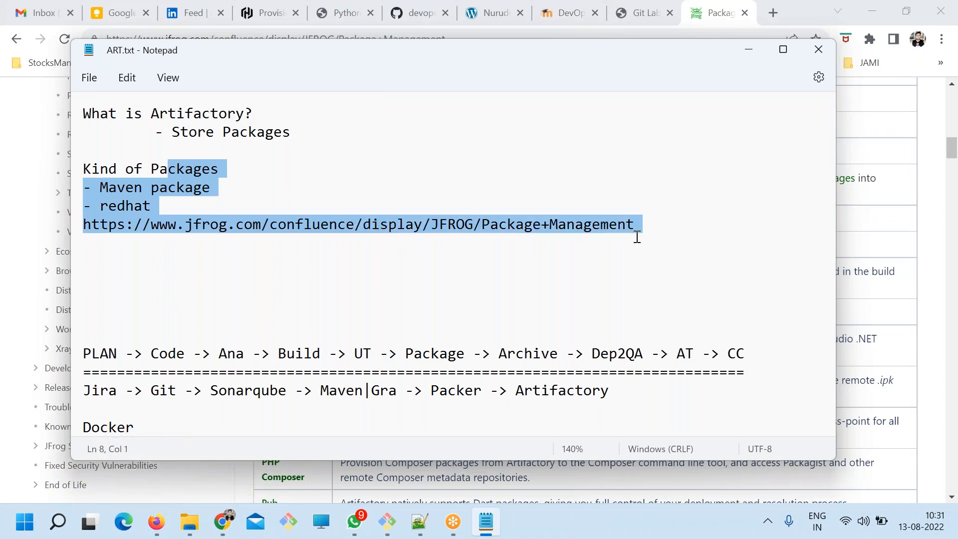
double_click(200, 113)
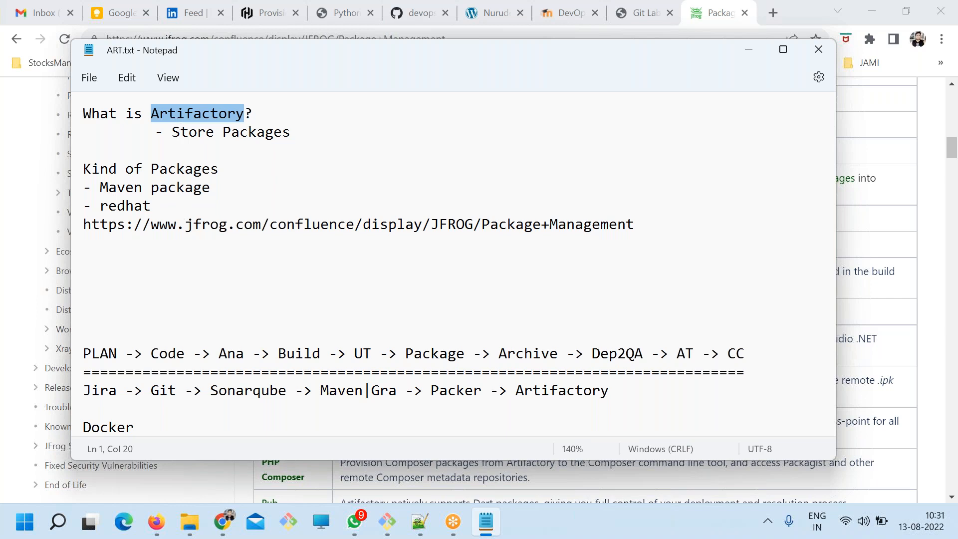
double_click(194, 130)
left_click_drag(308, 139, 149, 131)
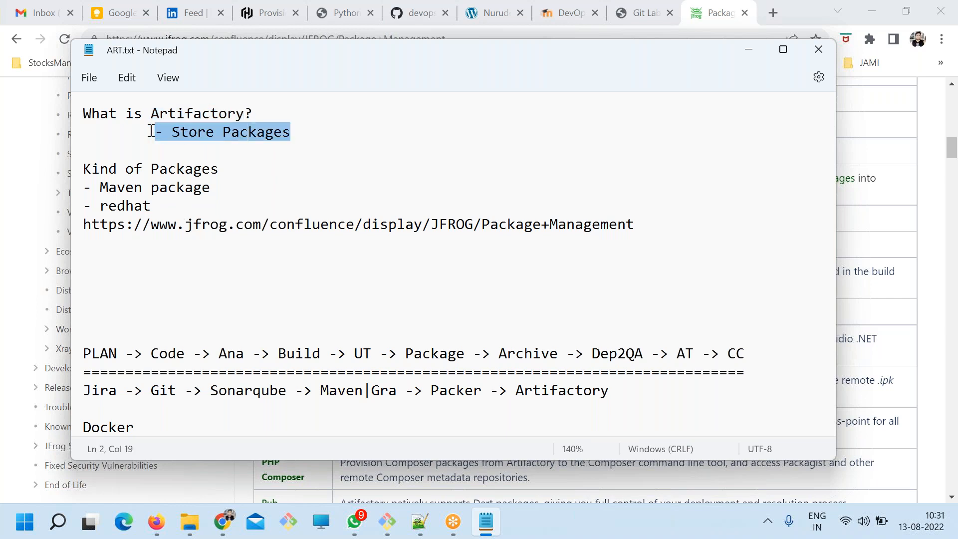
Add the heading "CONCEPT" between the Store Packages bullet and the Kind of Packages list, and save the file.
left_click(297, 140)
key("Return")
key("Return")
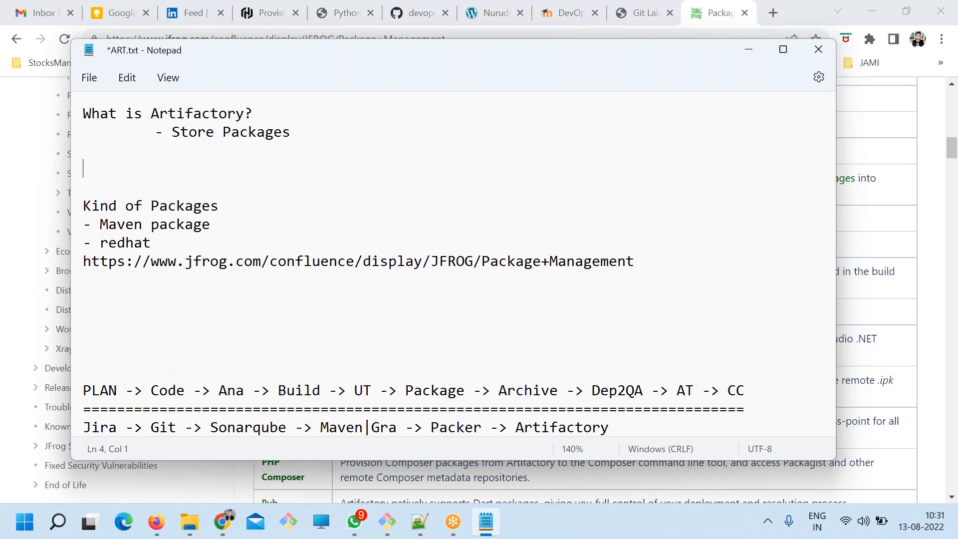
type("CONCETP")
key("BackSpace")
key("BackSpace")
type("PT")
key("ctrl+s")
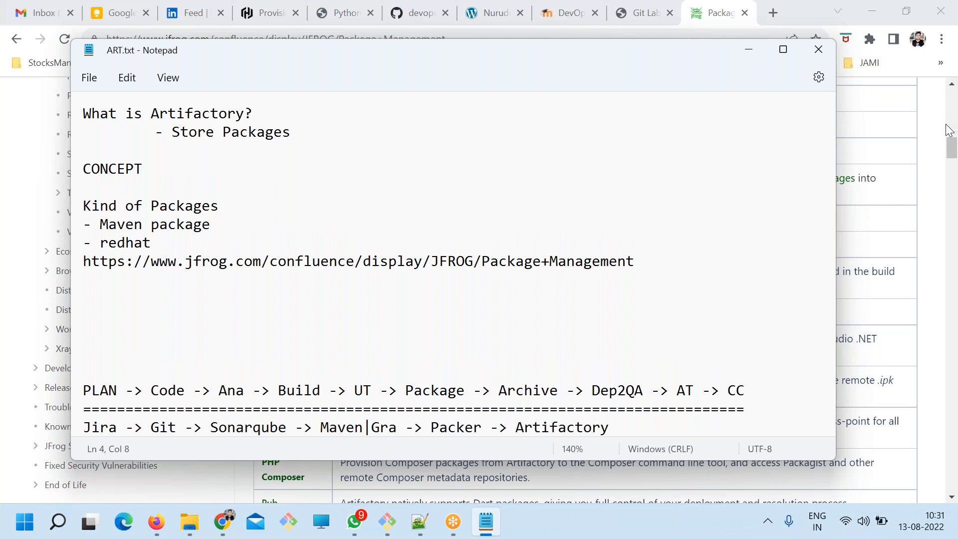
Highlight the CONCEPT heading, underline it with a row of dashes, and start a new line below.
left_click(940, 144)
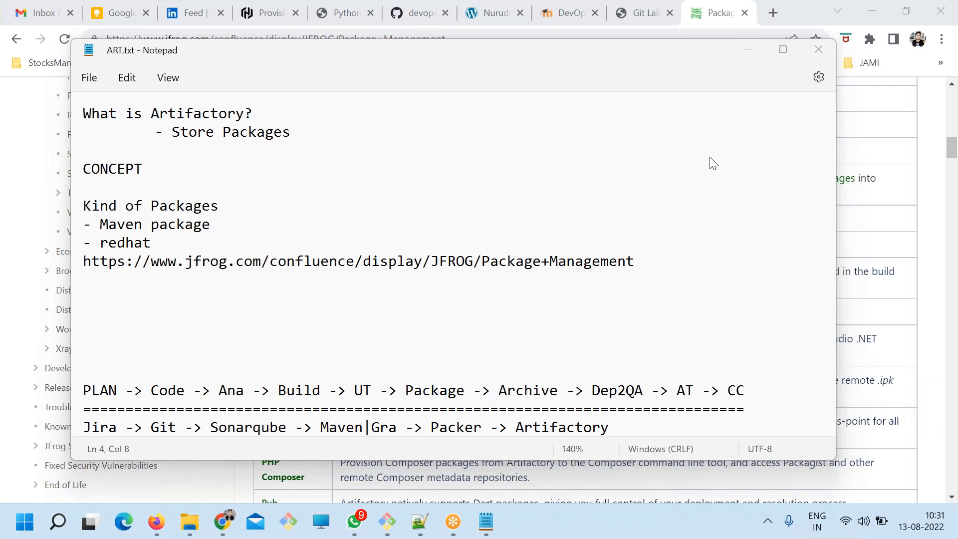
left_click_drag(160, 169, 83, 170)
left_click_drag(159, 173, 81, 169)
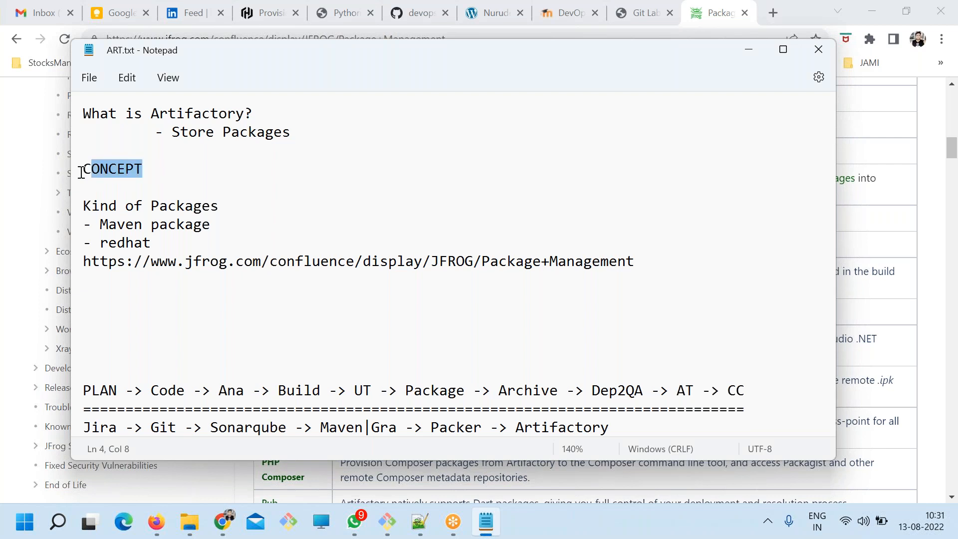
left_click(157, 172)
key("Return")
type("-------------------------")
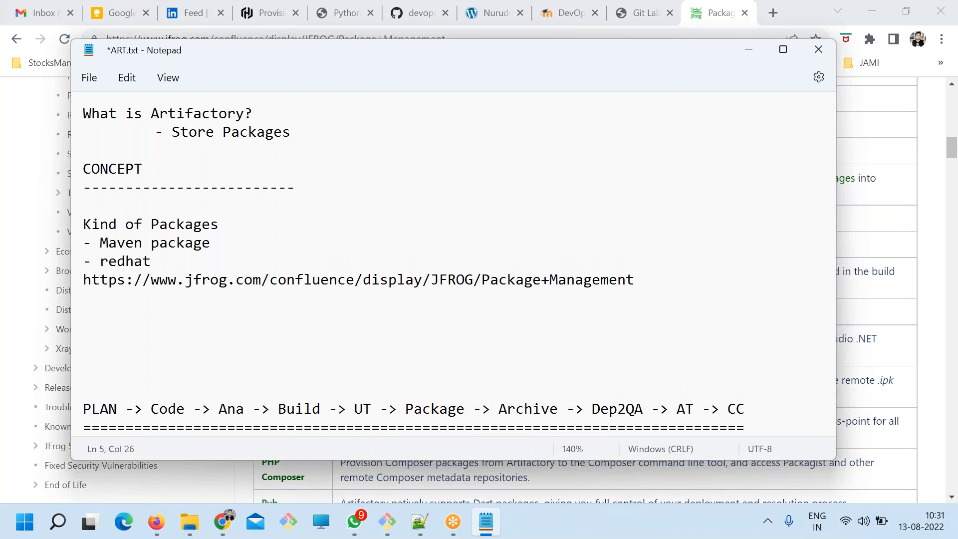
key("Return")
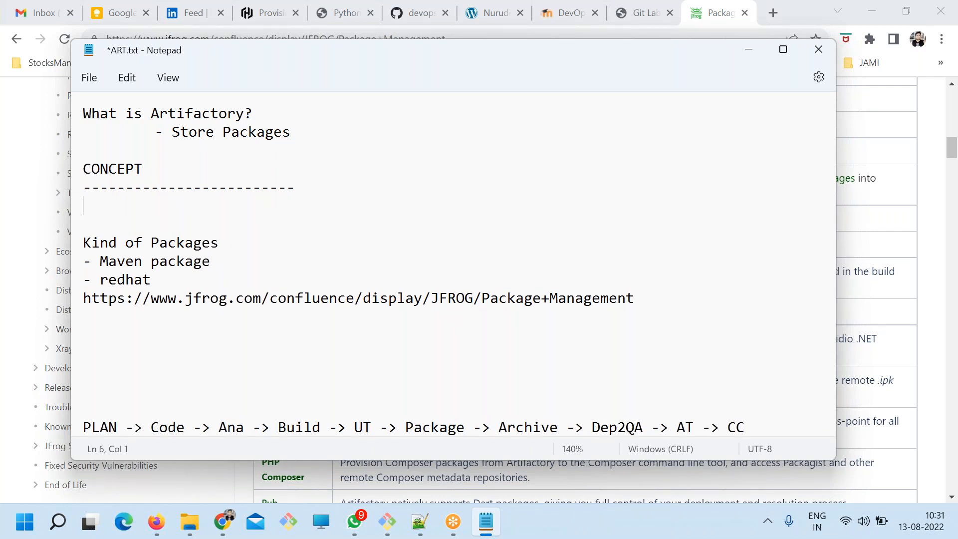
Write "Registry -> Repositorty" on the line below the CONCEPT underline.
type("Repos")
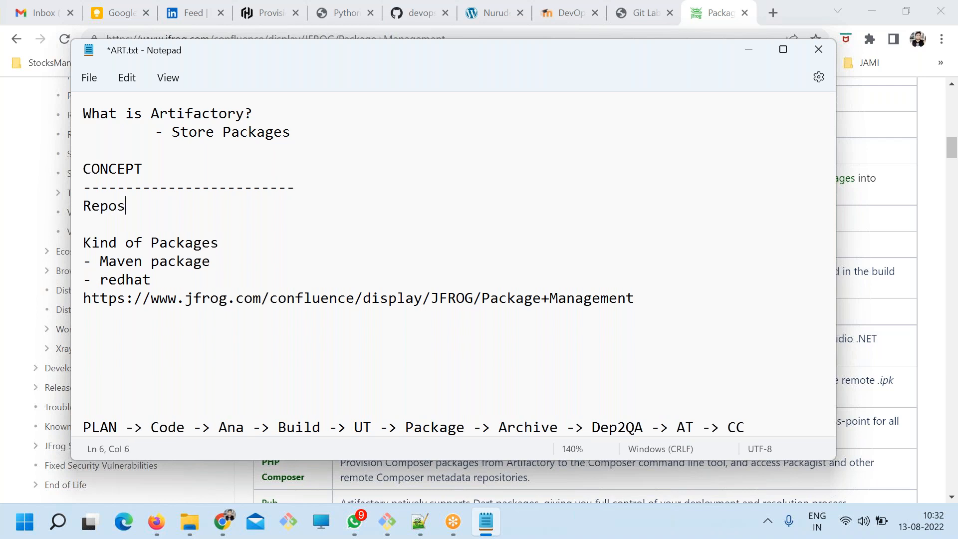
type("itorty")
key("BackSpace")
type("y")
key("Left")
key("Left")
key("Left")
key("Left")
key("Left")
key("Left")
key("Left")
key("Left")
key("Left")
key("Left")
key("Left")
type("Registry -")
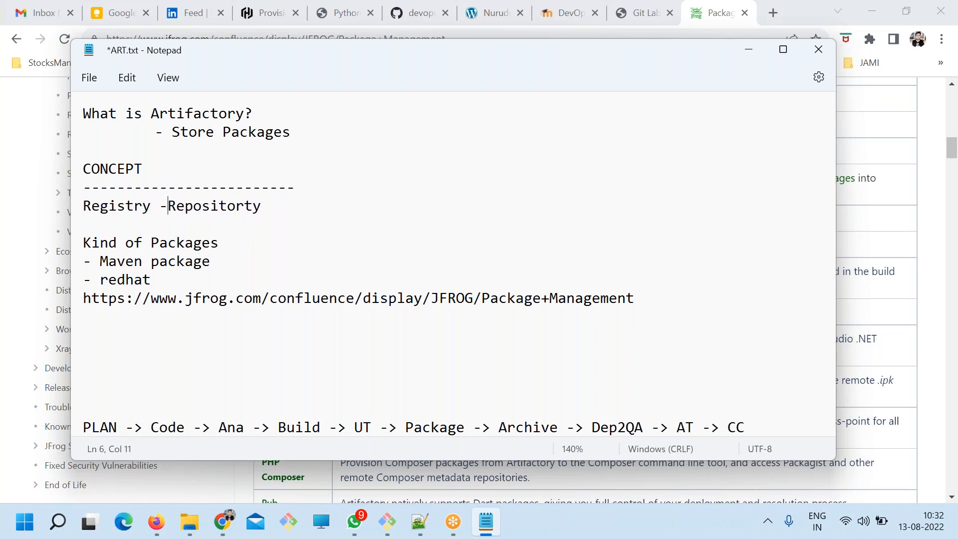
type(">")
Extend the Registry line with "-> Version of Package" and save the file.
left_click(318, 206)
type("-> ")
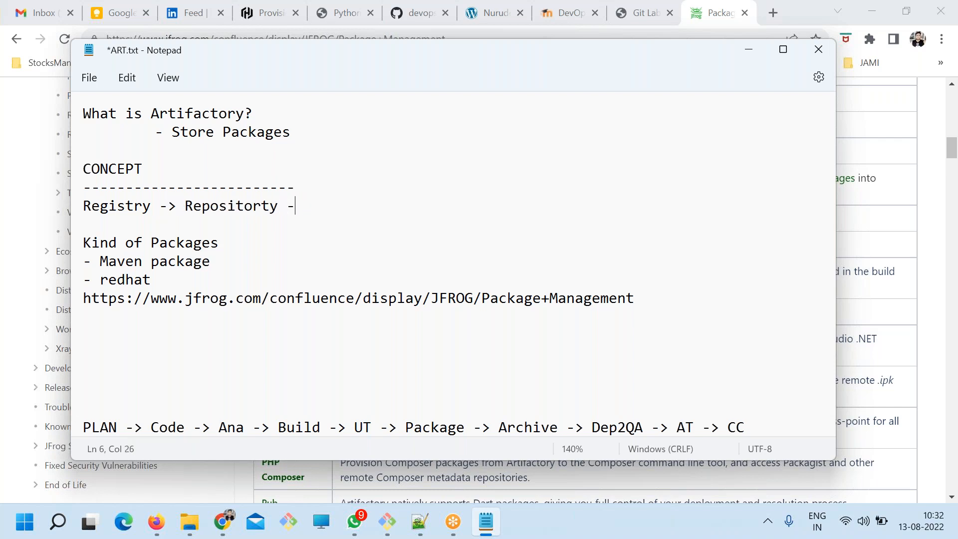
type("pack")
key("BackSpace")
key("BackSpace")
key("BackSpace")
key("BackSpace")
type("Version of Package")
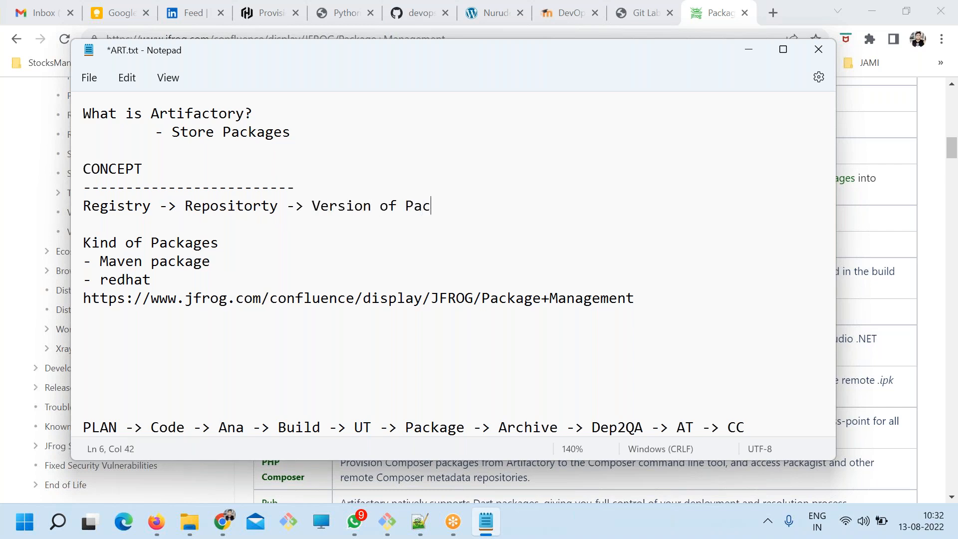
key("ctrl+s")
Underline the whole Registry line with a row of dashes and save the file.
key("Return")
key("Return")
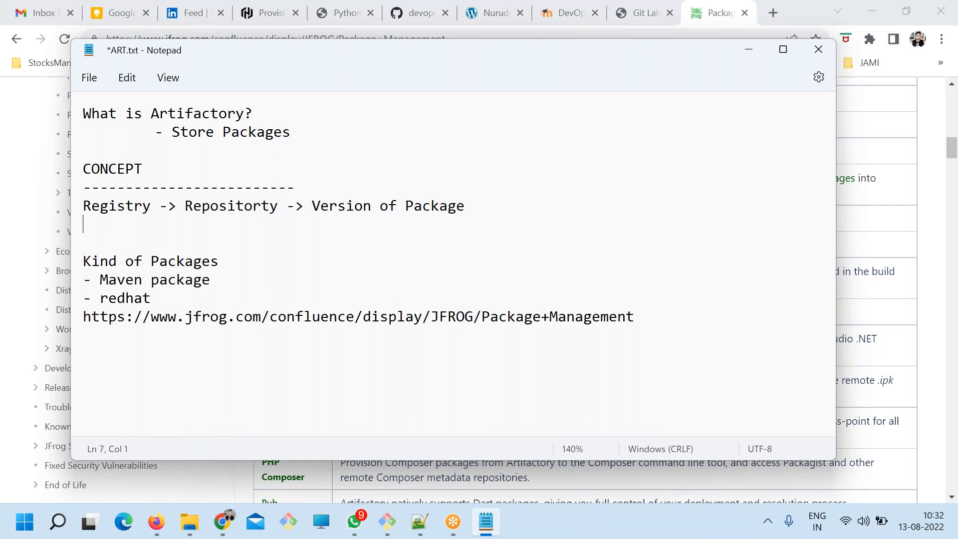
key("Up")
type("---------------------------------------------")
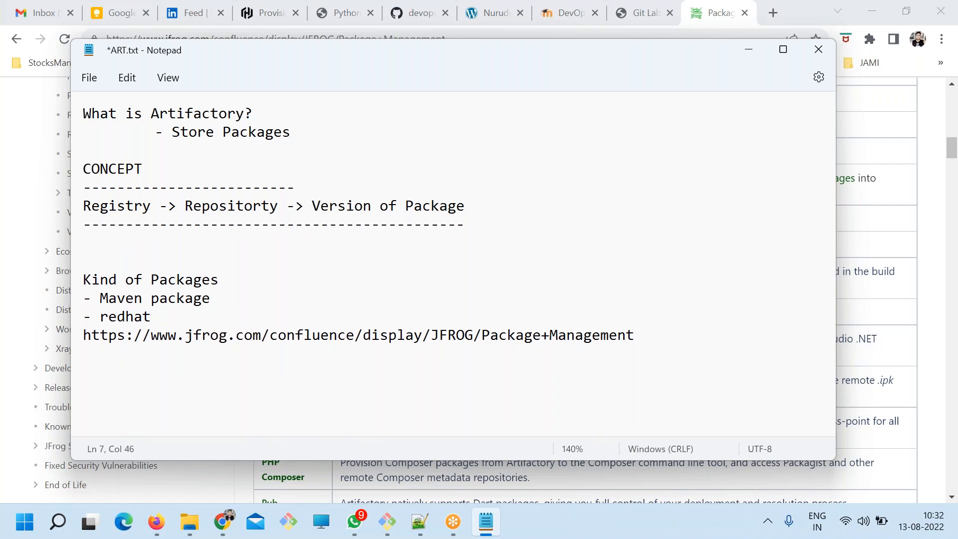
key("ctrl+s")
key("Down")
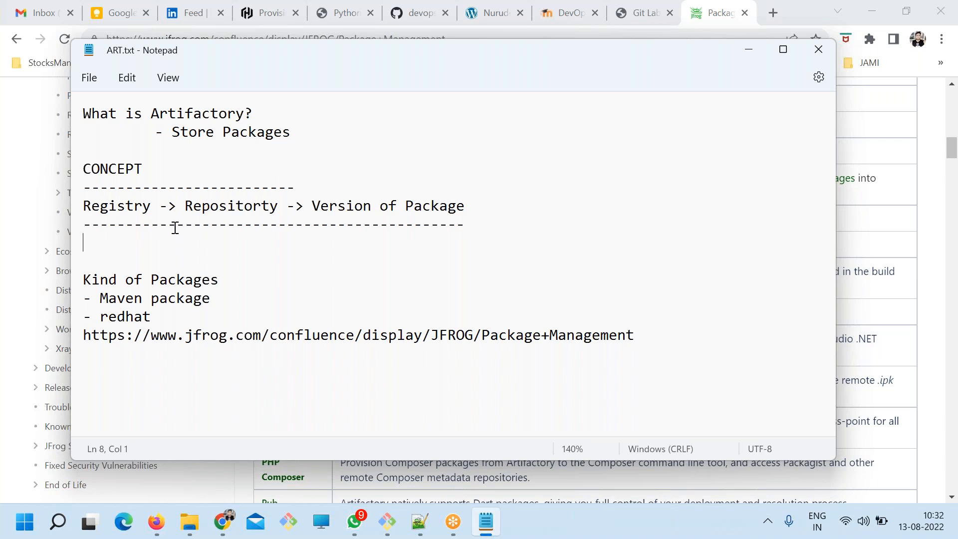
Write "Artifactory -> Repositorty" below the dashed line, reusing the Repositorty text from the Registry line.
type("Ar")
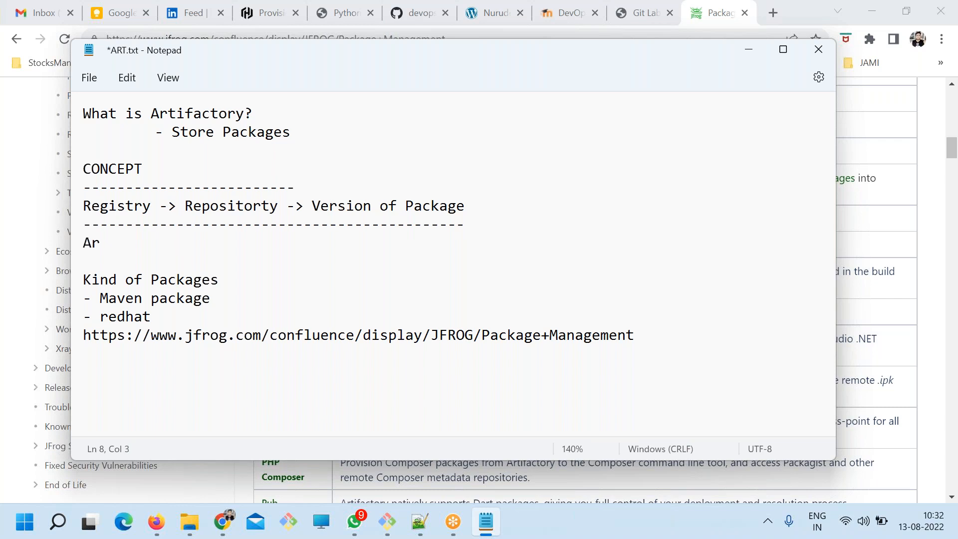
type("tigactory")
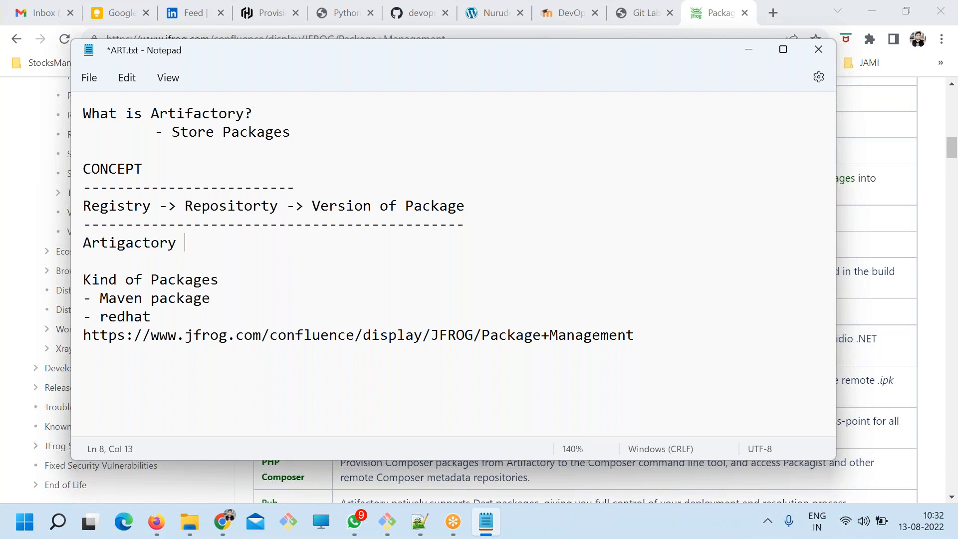
left_click(132, 242)
left_click(125, 243)
key("BackSpace")
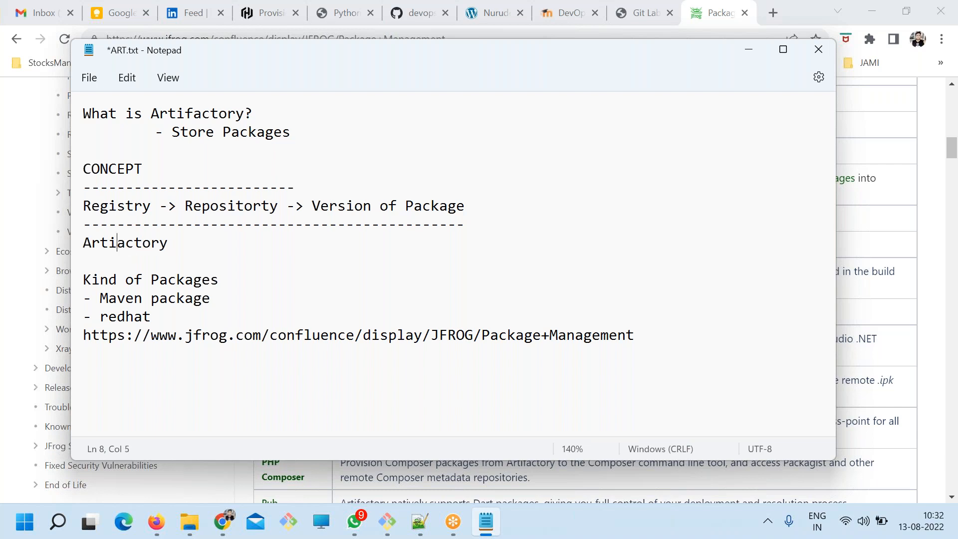
type("f")
double_click(221, 209)
left_click(203, 243)
type("->")
key("ctrl+v")
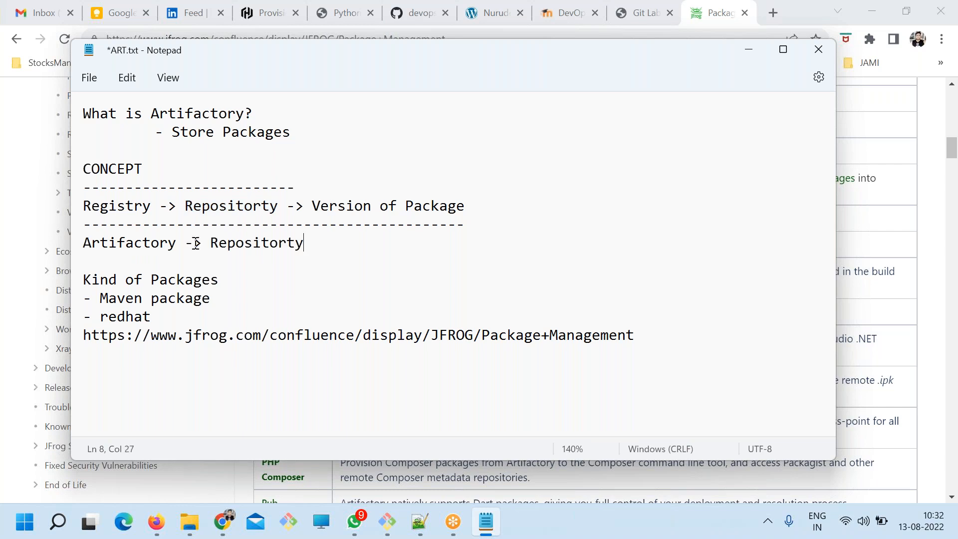
Switch to Chrome and look through JFrog's Supported Package Types table.
left_click(651, 19)
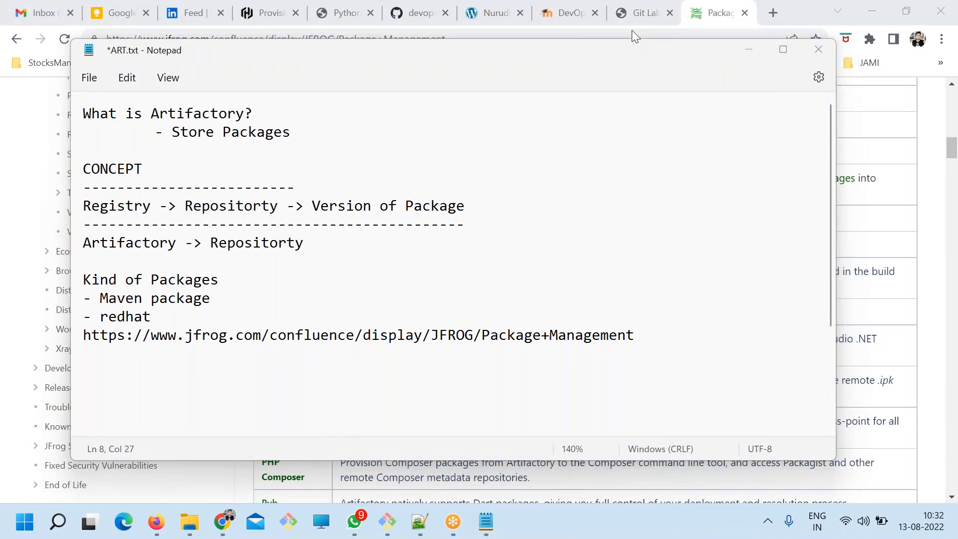
key("alt+Tab")
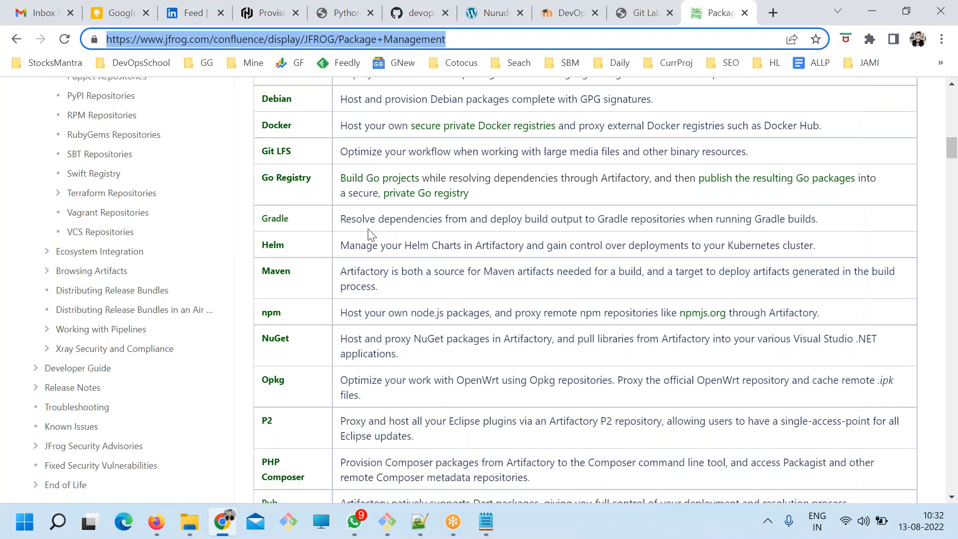
scroll(370, 235, "up", 5)
scroll(369, 234, "up", 2)
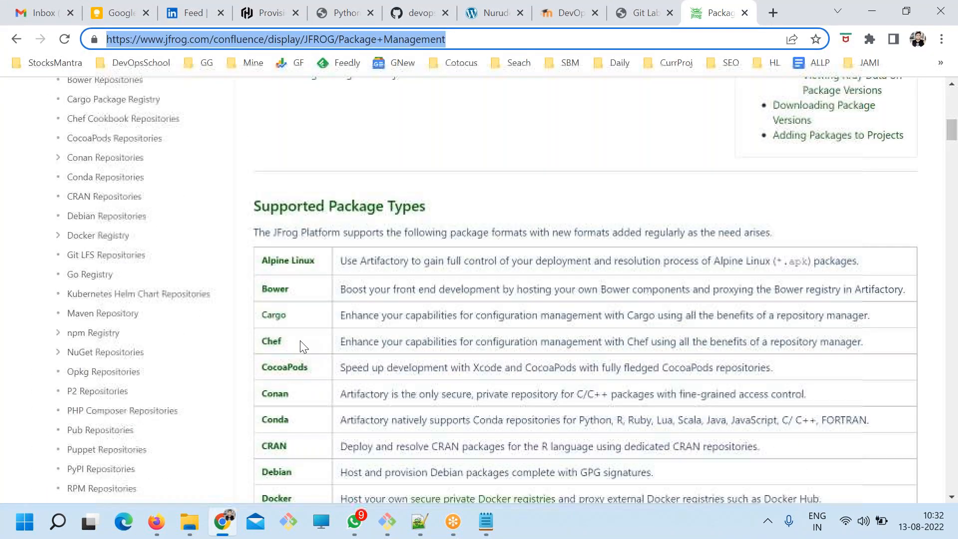
scroll(301, 343, "down", 15)
scroll(310, 343, "up", 8)
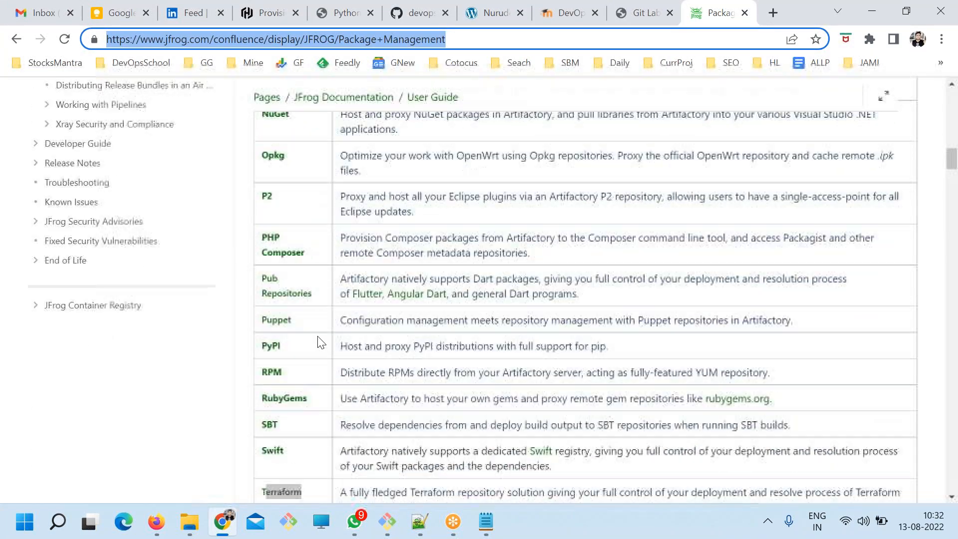
Back in Notepad, complete the Artifactory line with "-> Version of Package", highlight Registry, and save the file.
key("alt+Tab")
type("->")
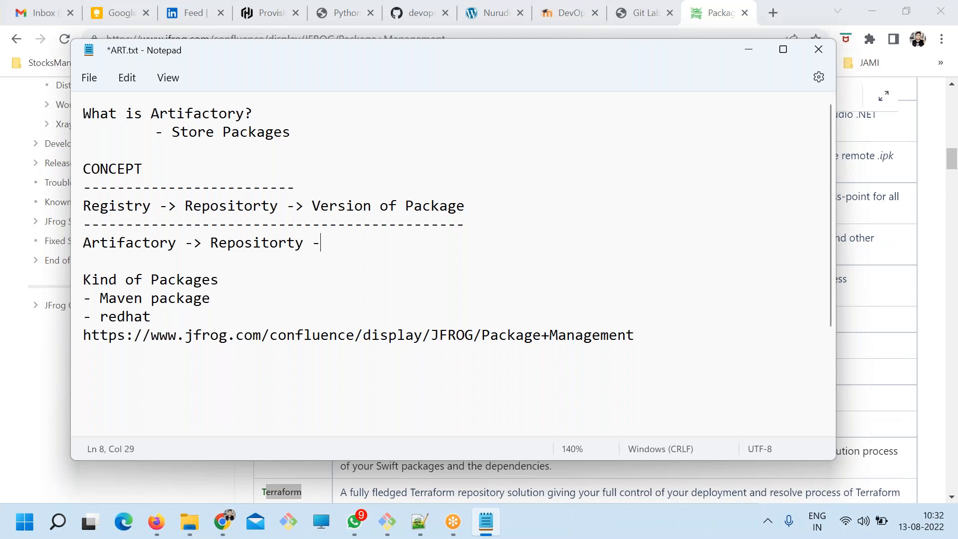
mouse_move(474, 215)
left_mouse_down()
mouse_move(300, 205)
mouse_move(473, 206)
left_mouse_up()
key("ctrl+c")
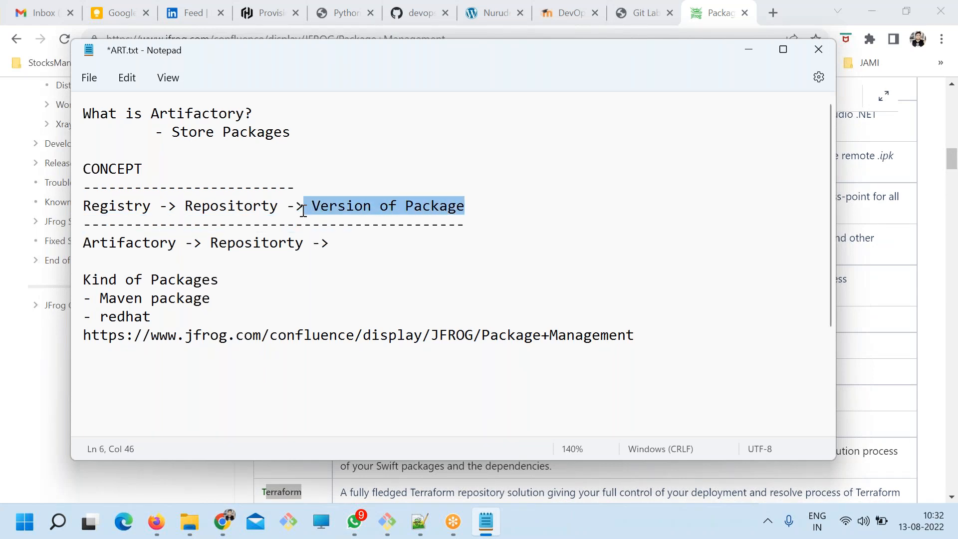
left_click(360, 243)
key("ctrl+v")
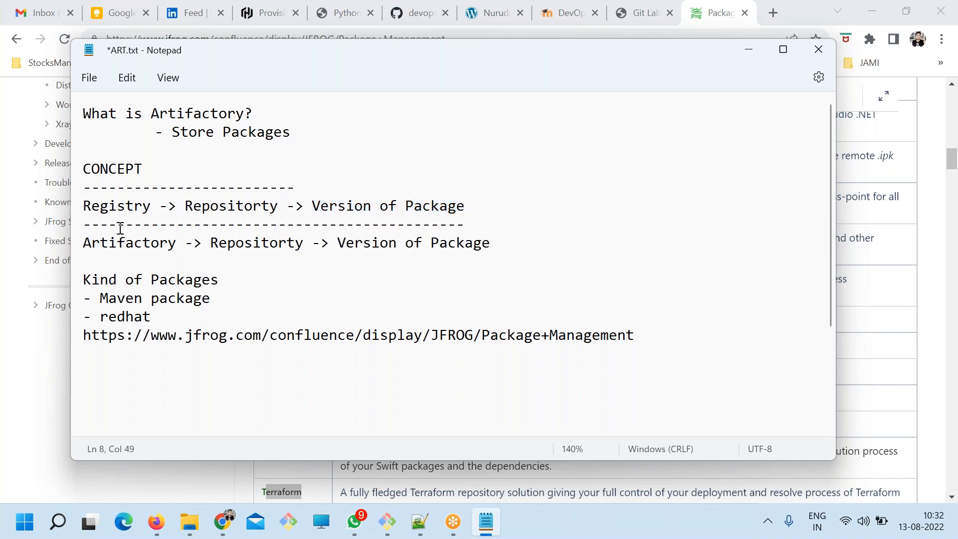
double_click(113, 209)
key("ctrl+s")
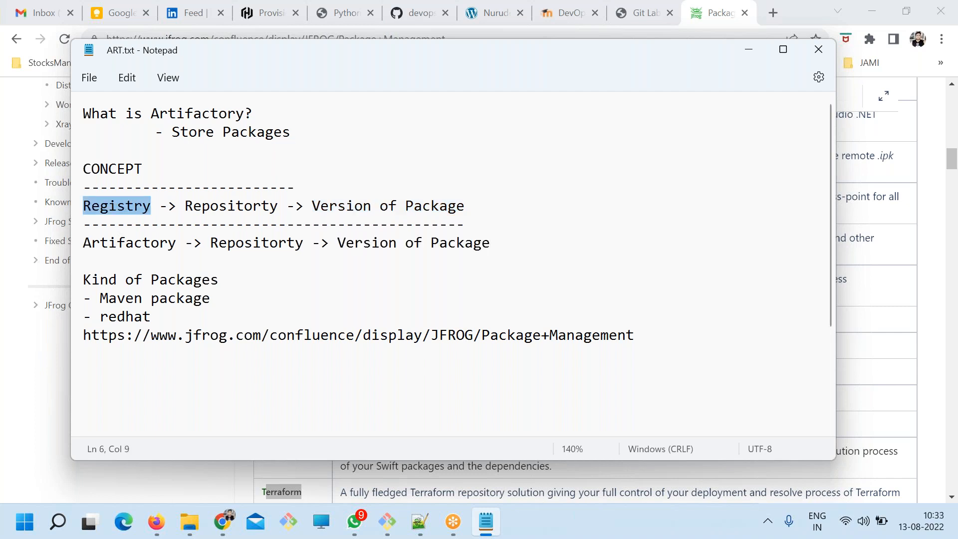
Add an extra blank line between the Artifactory line and the Kind of Packages list, and save the file.
left_click(526, 242)
key("Return")
key("Return")
key("ctrl+s")
left_click(120, 261)
type("Git")
key("BackSpace")
key("BackSpace")
key("BackSpace")
key("BackSpace")
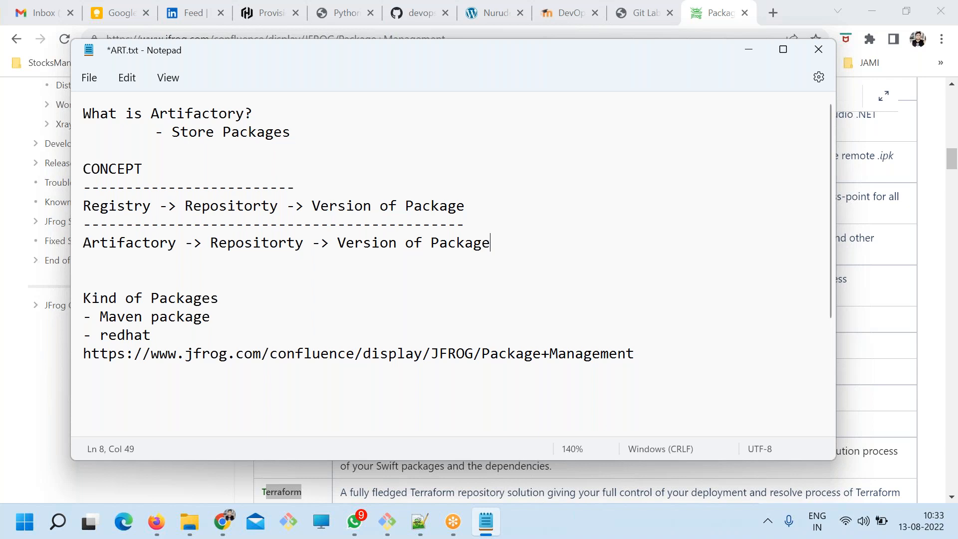
key("ctrl+s")
Highlight the CONCEPT section, add "Github" on a new line below the Artifactory line, and save the file.
left_click_drag(499, 253, 41, 167)
left_click(320, 245)
left_click(506, 234)
key("Return")
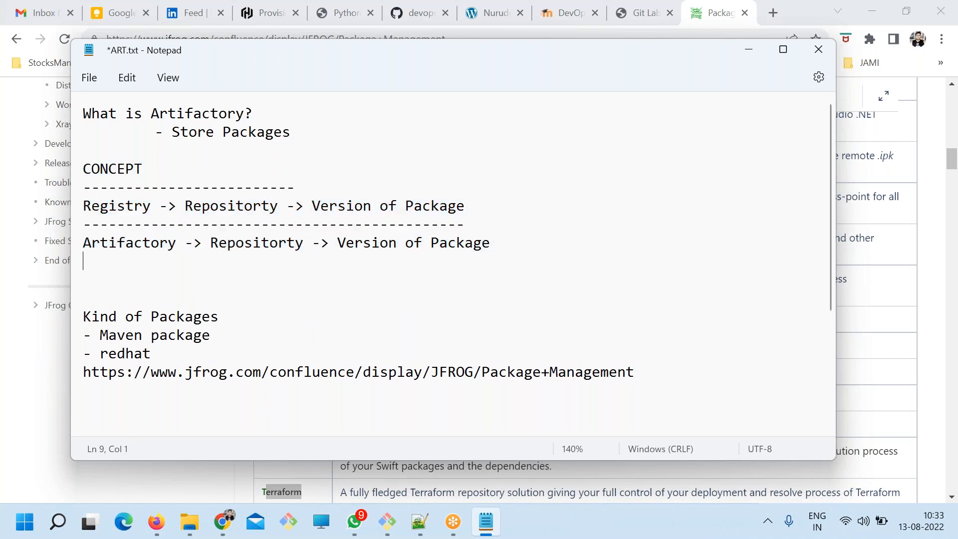
type("Github")
key("ctrl+s")
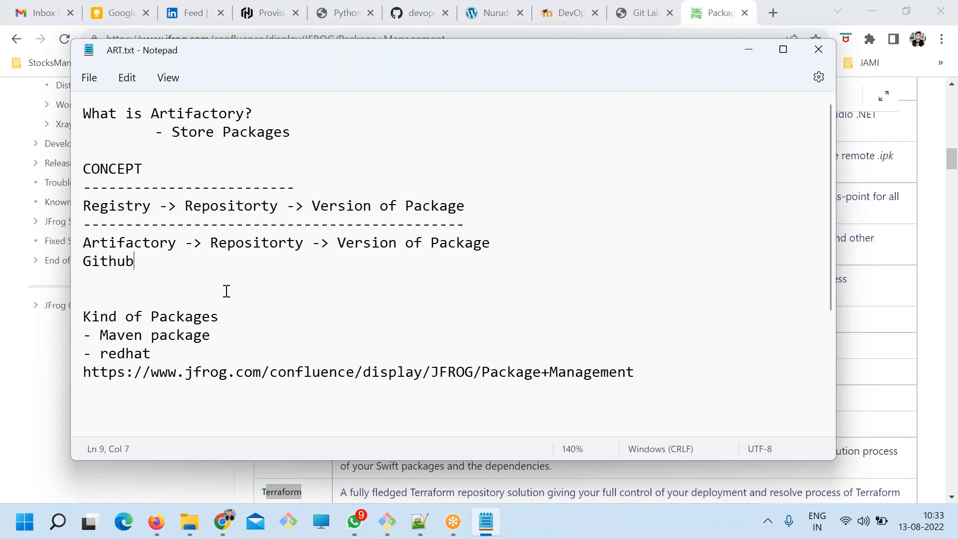
Highlight the words Registry and Github in the CONCEPT section.
double_click(110, 204)
double_click(108, 260)
left_click(165, 260)
double_click(125, 259)
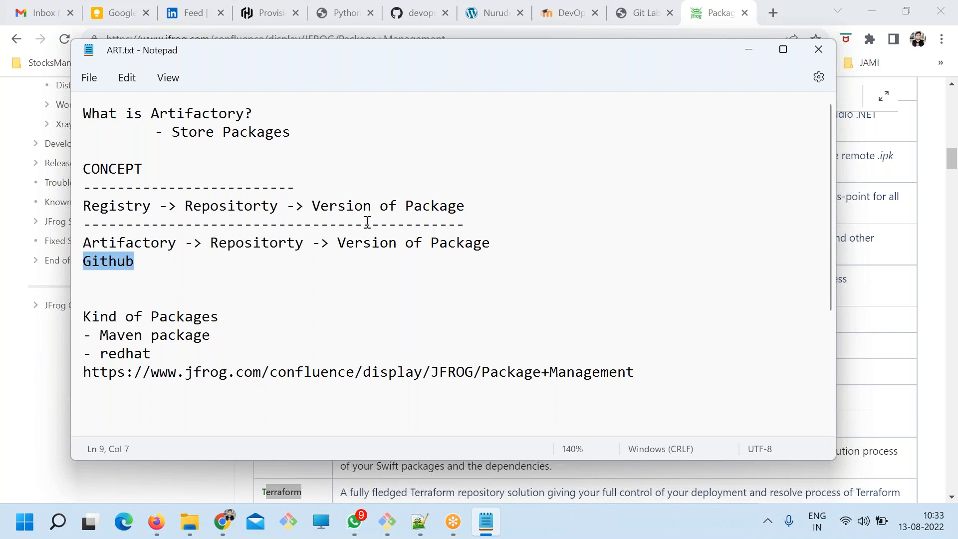
Switch to Chrome, open github.com in a new tab, and bring up the form for creating a new repository.
left_click(722, 15)
left_click(780, 9)
type("git")
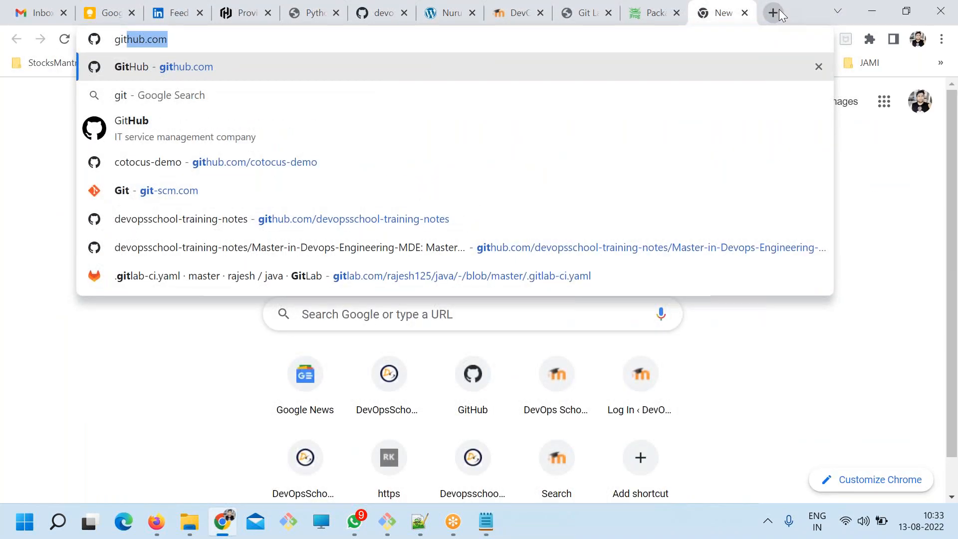
key("Return")
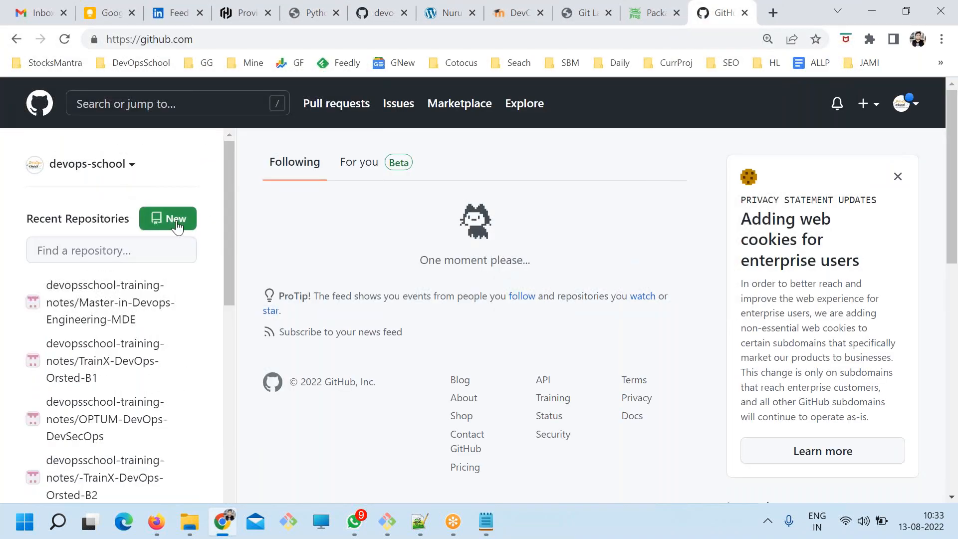
left_click(179, 224)
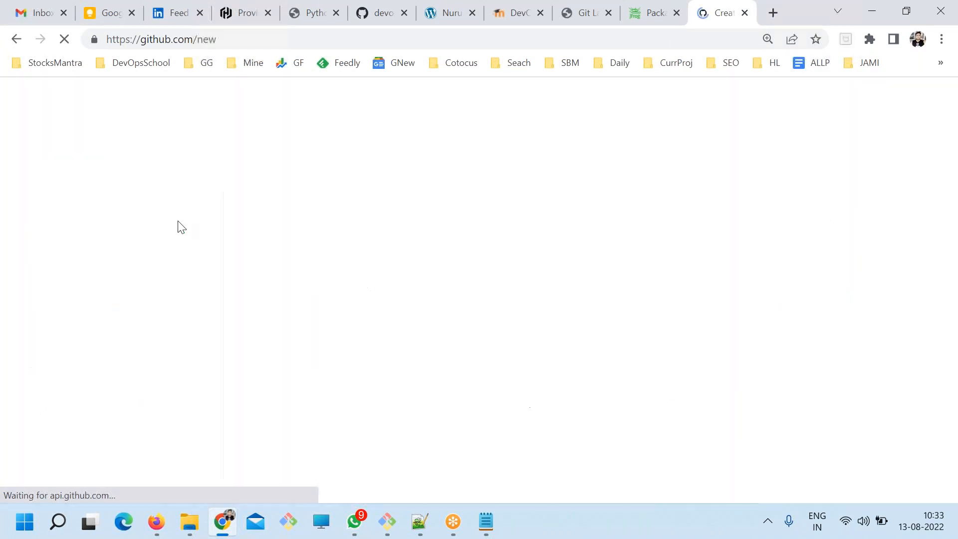
left_click_drag(272, 177, 383, 174)
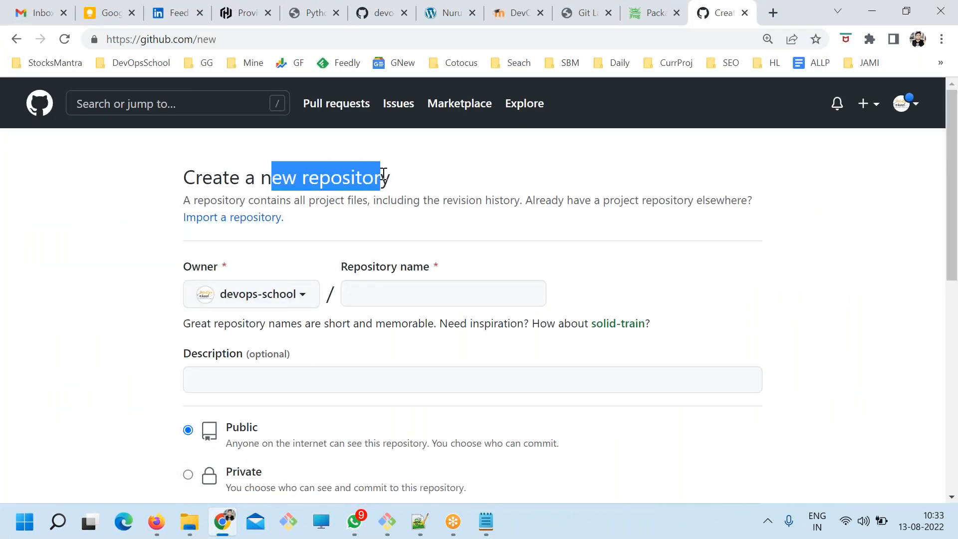
left_click(386, 290)
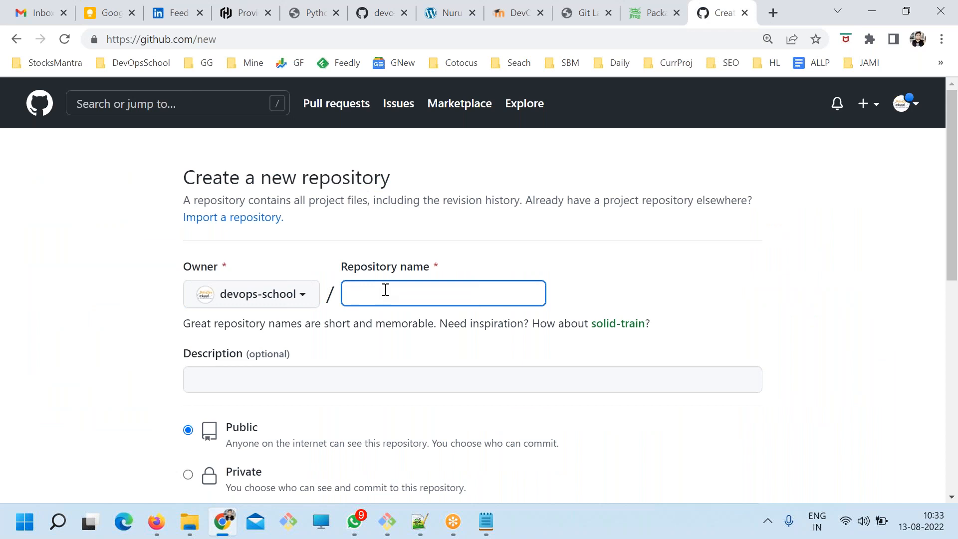
Return to ART.txt in Notepad and extend the Github line with "-> Repositorty".
key("alt")
key("alt+Tab")
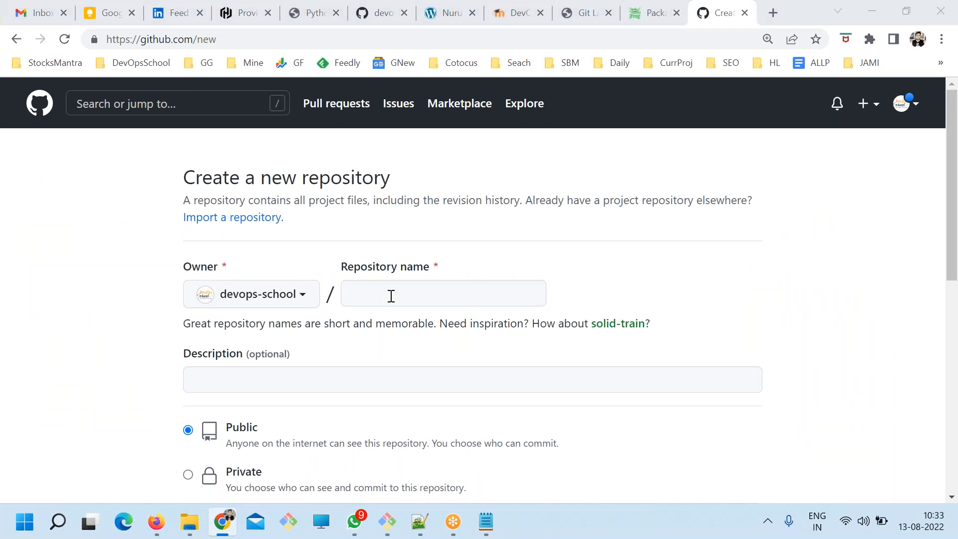
double_click(218, 248)
key("ctrl+c")
left_click(171, 268)
type("->")
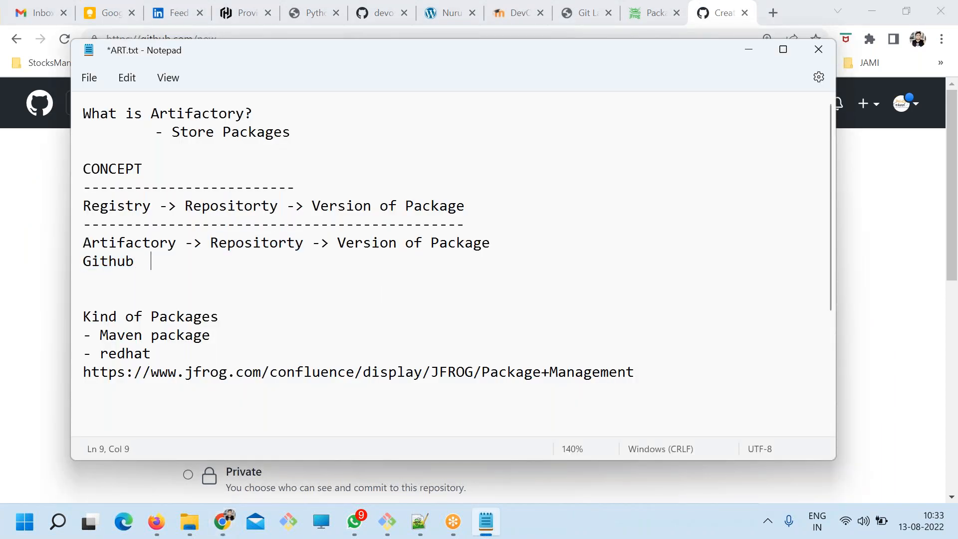
key("ctrl+v")
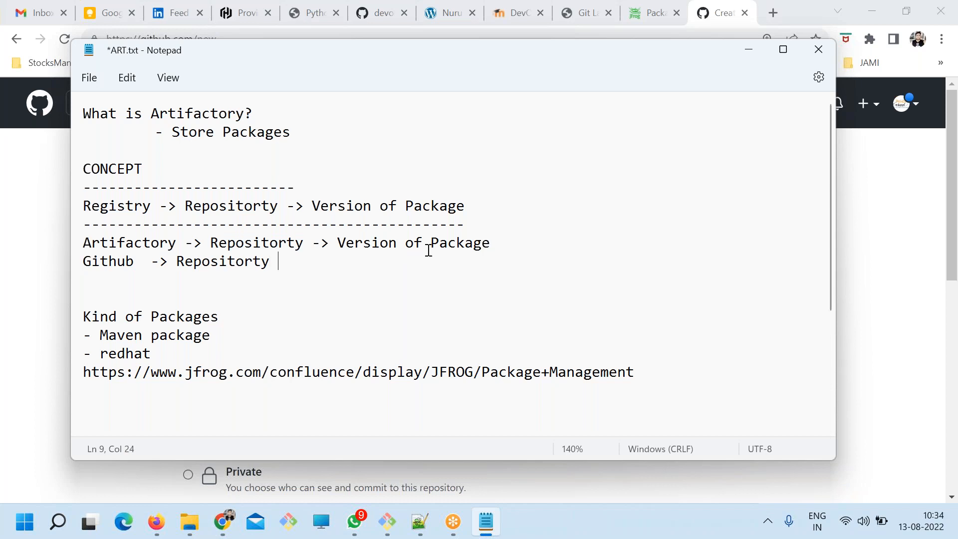
Complete the Github line with "- -> Version of COde", reusing the Artifactory line's ending, and save the file.
left_click_drag(500, 244, 313, 243)
key("ctrl+c")
left_click(280, 261)
type("-")
key("ctrl+v")
key("BackSpace")
key("BackSpace")
key("BackSpace")
key("BackSpace")
key("BackSpace")
key("BackSpace")
key("BackSpace")
type("COde")
key("ctrl+s")
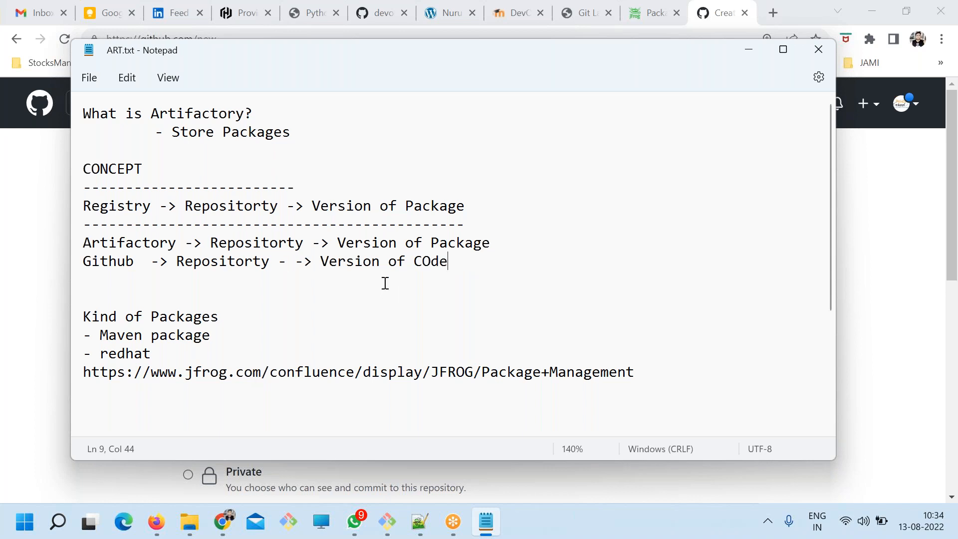
Highlight Artifactory, then the Github line's version part, its repository word, and the word Github.
left_click_drag(489, 242, 99, 242)
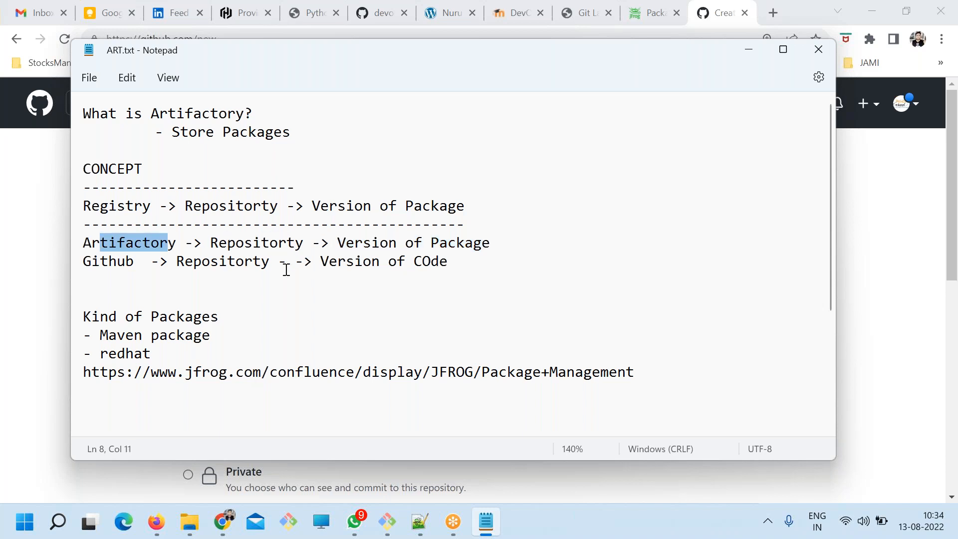
left_click_drag(443, 264, 304, 265)
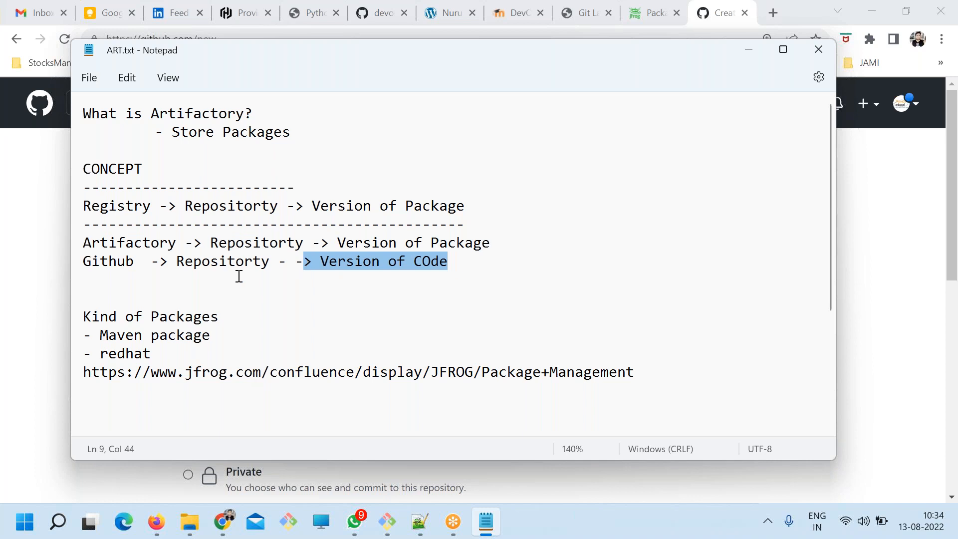
double_click(223, 260)
double_click(111, 260)
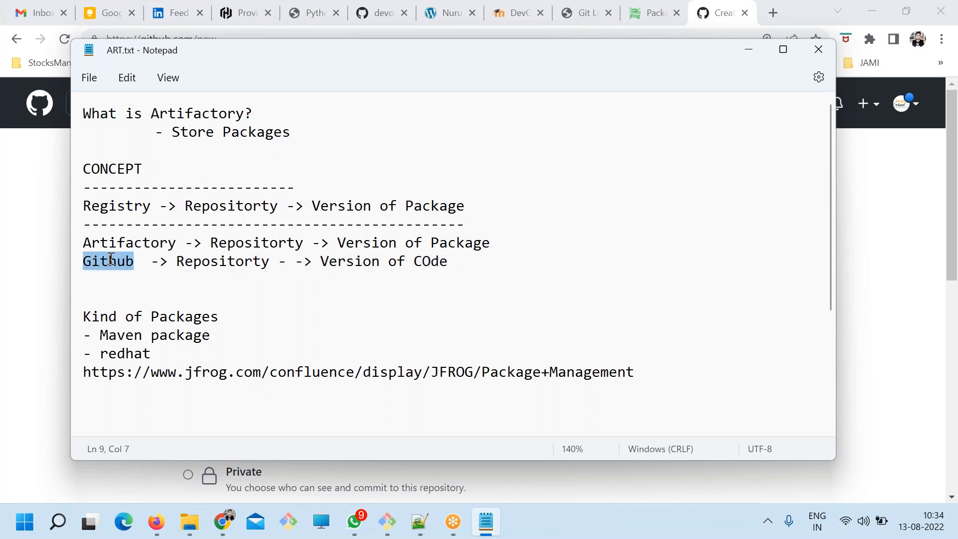
Add "docker hub" on a new line below the Github line and save the file.
left_click(446, 264)
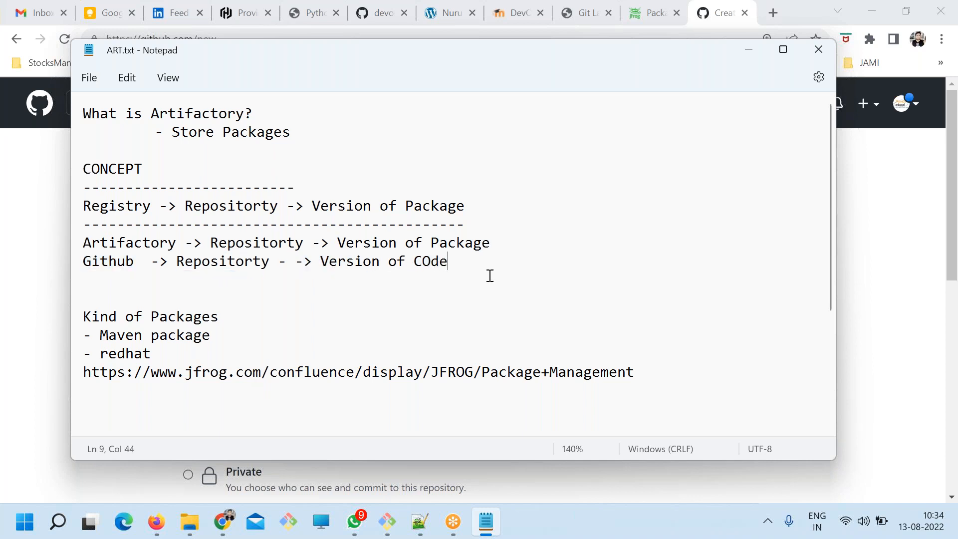
key("Return")
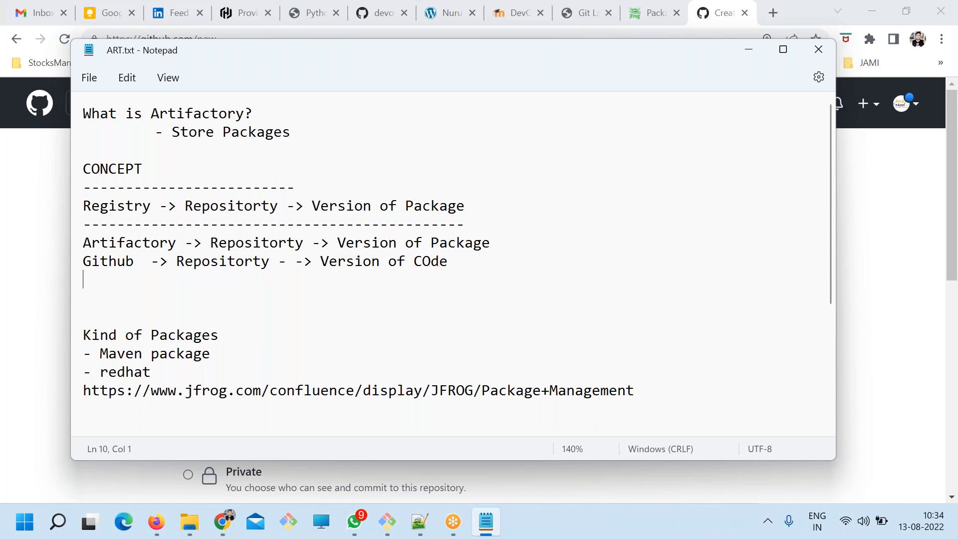
key("Return")
type("d")
key("BackSpace")
key("BackSpace")
type("doc")
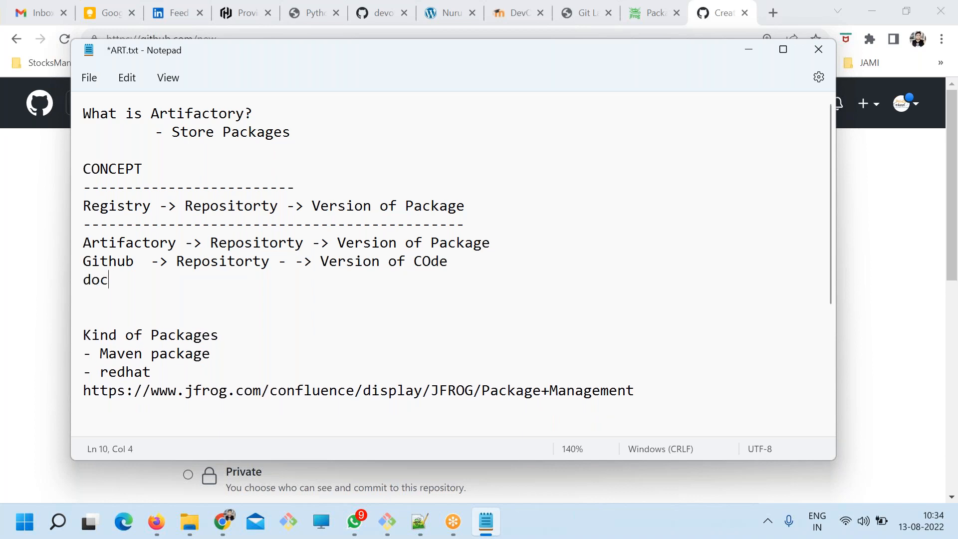
type("ker hub")
key("ctrl+s")
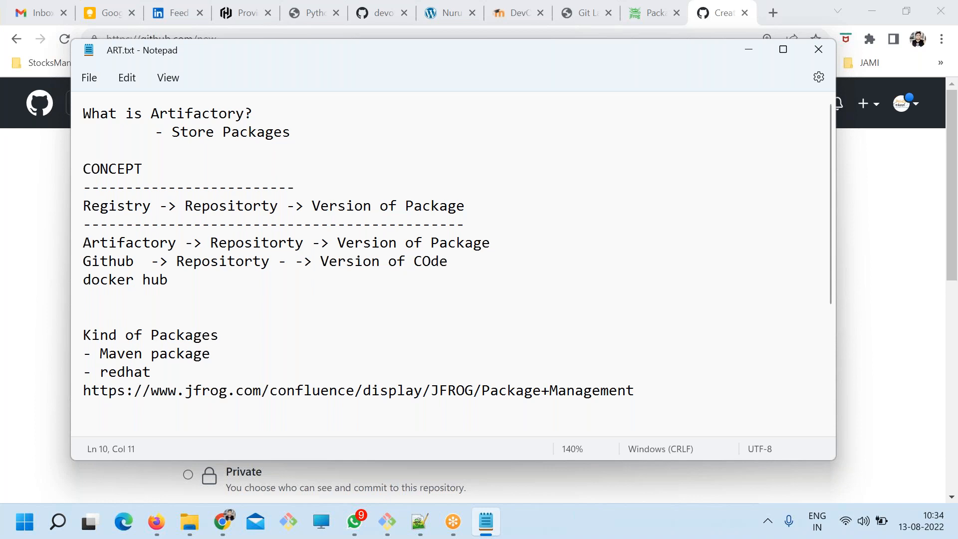
Extend the docker hub line with "->" and a copy of the Github line's "Repositorty - -> Version of COde".
type("->")
left_click_drag(465, 257, 177, 261)
key("ctrl+c")
left_click(199, 280)
key("ctrl+v")
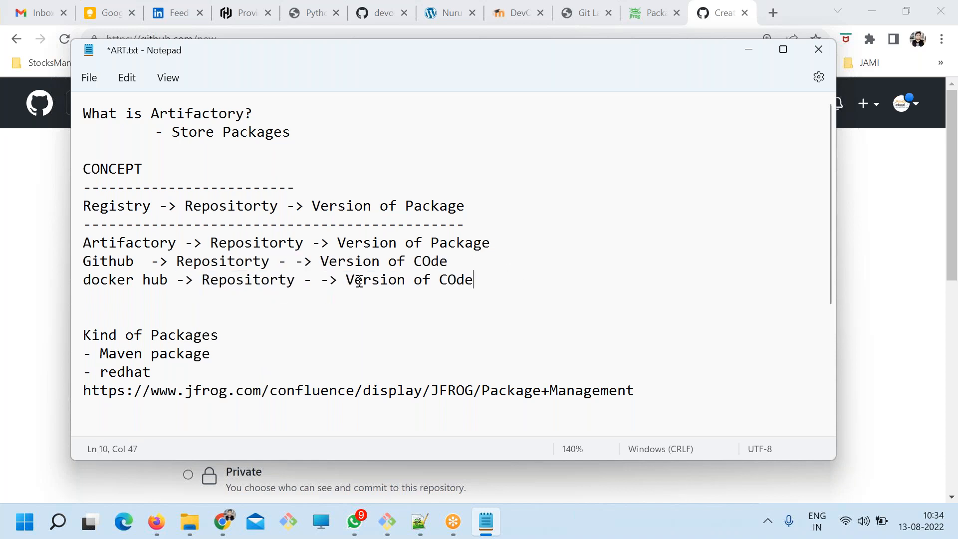
Remove "of COde" from the docker hub line, keep the line break after it, and save the file.
left_click_drag(405, 279, 614, 289)
key("BackSpace")
key("ctrl+s")
key("Return")
key("ctrl+s")
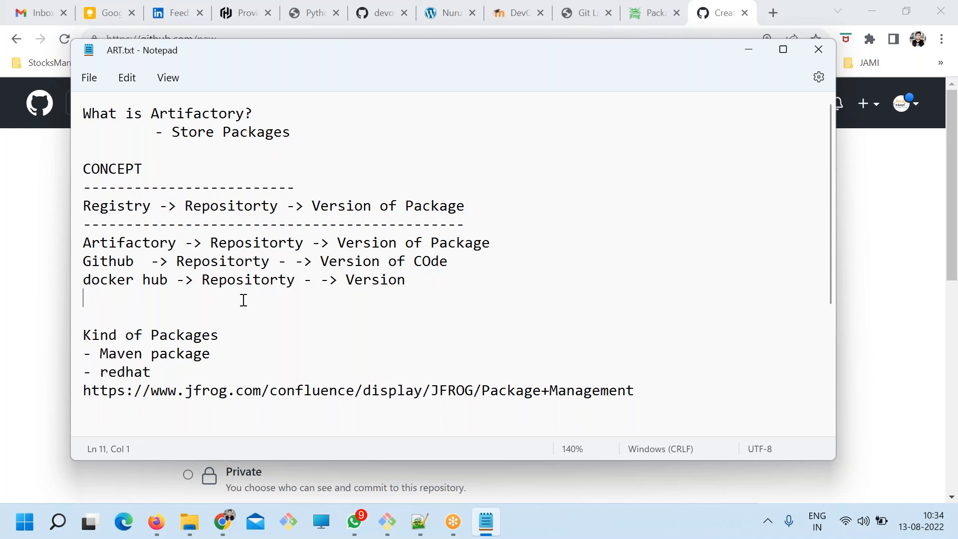
Highlight the docker hub line's repository word, open a new Chrome tab, and return to Notepad to highlight Version in the Github line.
double_click(238, 278)
left_click(778, 17)
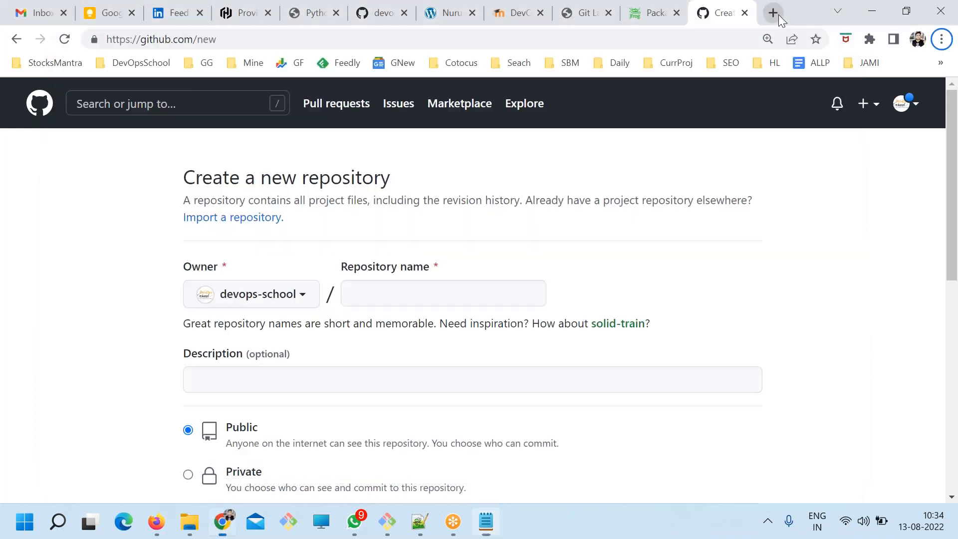
key("alt+Tab")
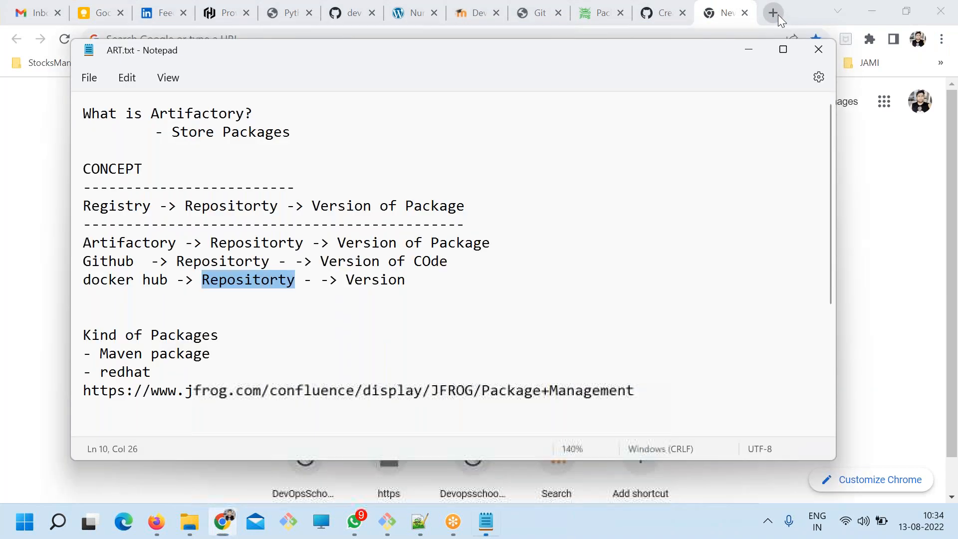
double_click(354, 263)
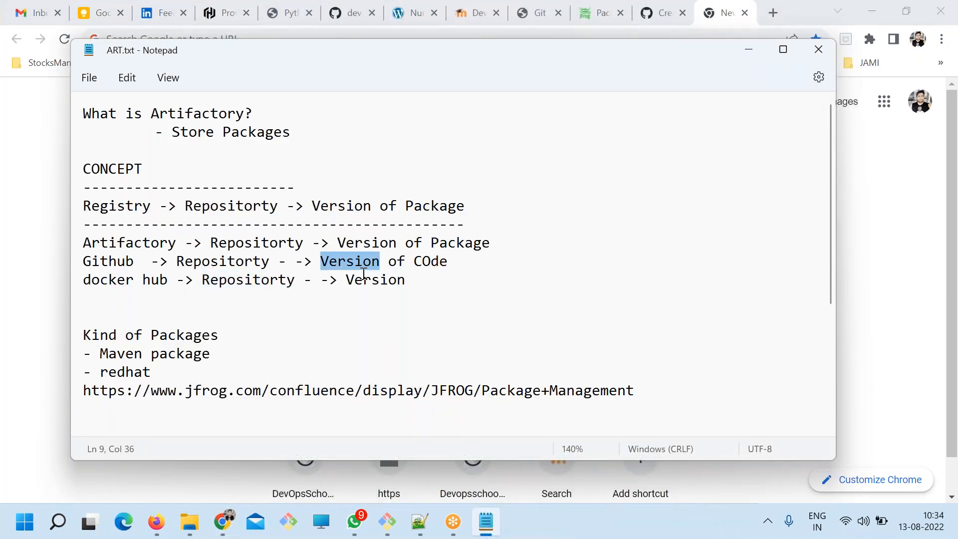
Correct "Repositorty" to "Repository" in the docker hub, Github and Artifactory lines.
double_click(248, 280)
left_click(263, 302)
left_click_drag(295, 279, 273, 280)
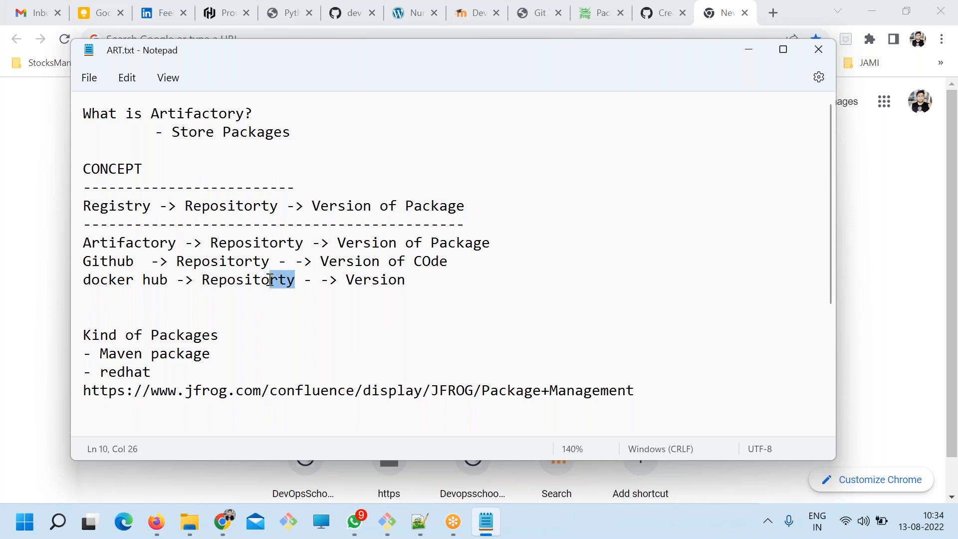
type("ry")
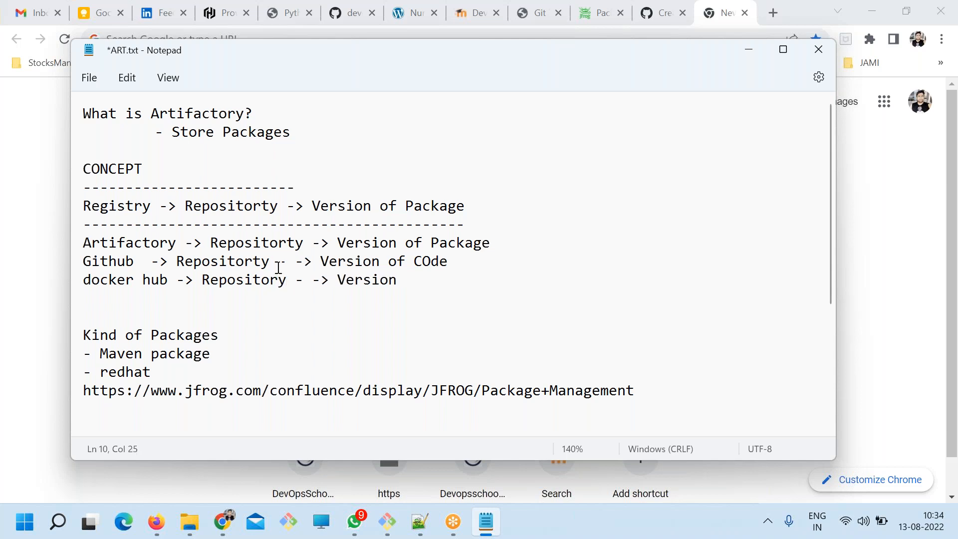
double_click(273, 281)
double_click(245, 261)
key("ctrl+v")
double_click(265, 243)
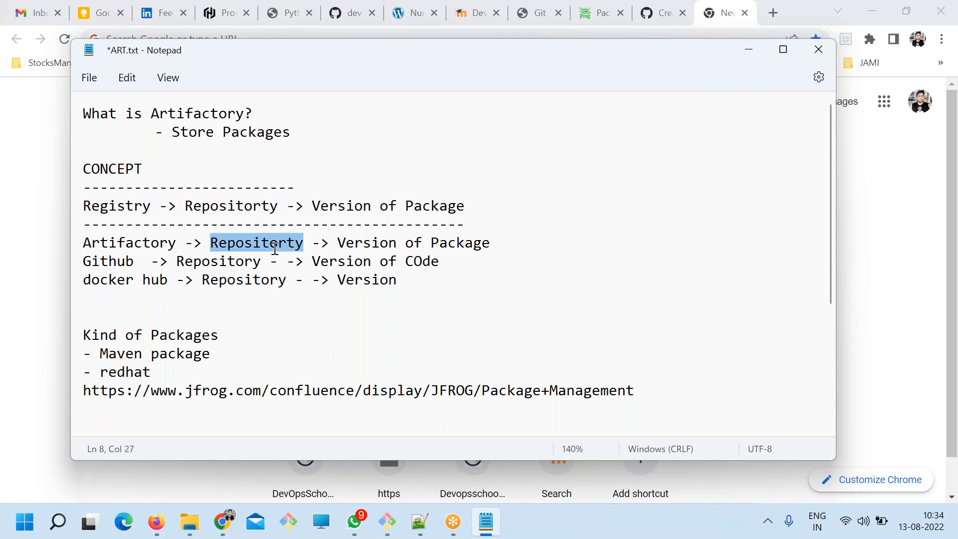
key("ctrl+v")
Add "of" after Version in the docker hub line, save the file, and highlight "Version of".
left_click_drag(397, 279, 368, 284)
double_click(363, 280)
left_click(391, 278)
left_click(402, 274)
type("of")
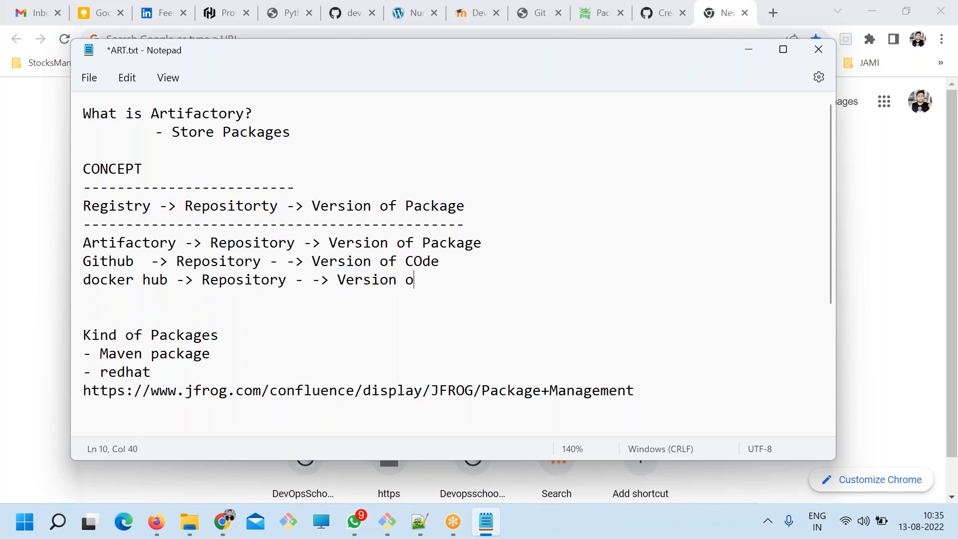
key("ctrl+s")
left_click_drag(424, 278, 336, 279)
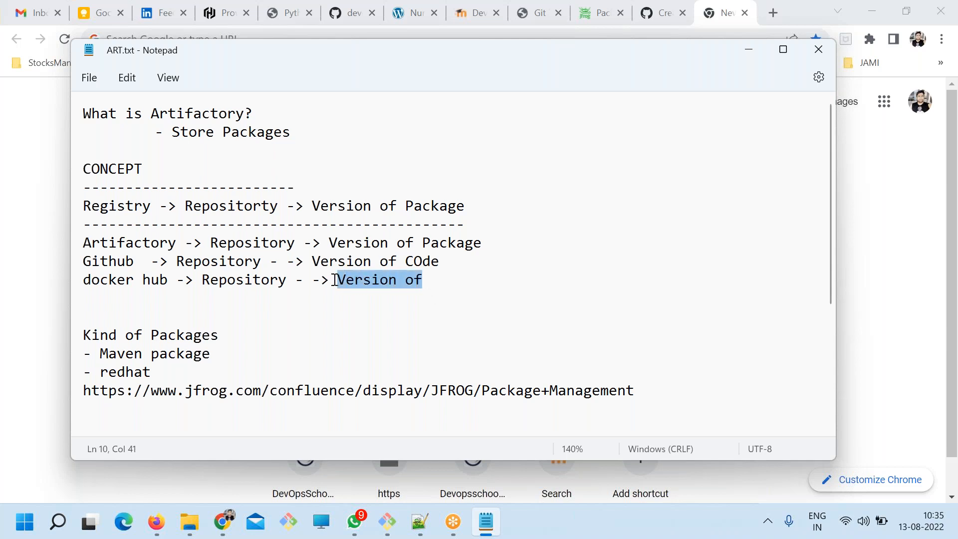
Highlight Package in the Artifactory line, correct "COde" to "Code" in the Github line, and save the file.
left_click(433, 274)
double_click(442, 245)
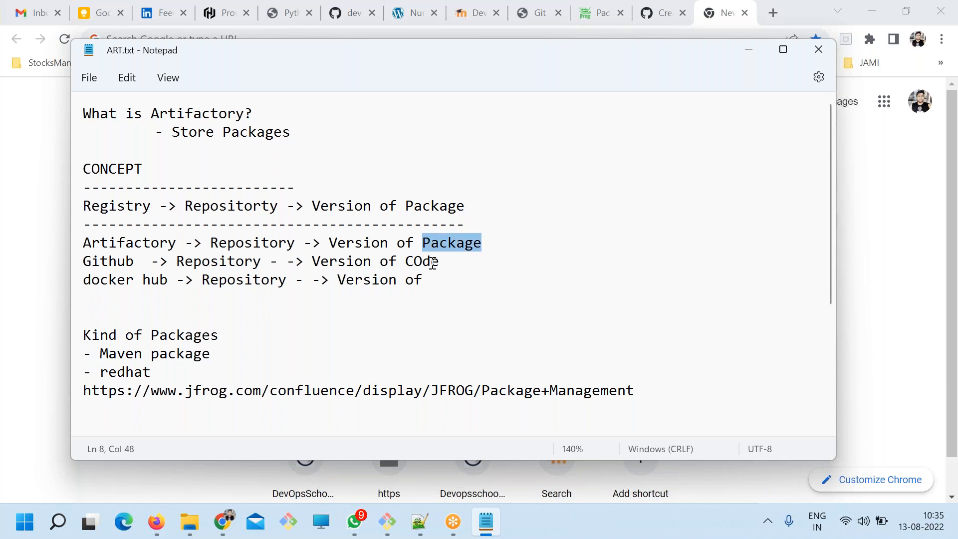
double_click(432, 263)
left_click_drag(440, 263, 404, 263)
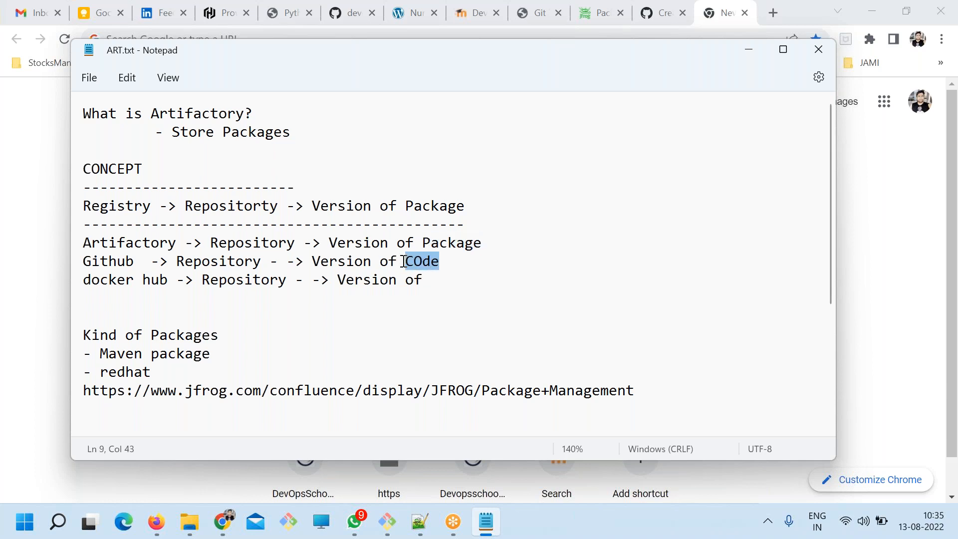
type("Code")
key("ctrl+s")
Highlight docker hub and Repository in the notes, and open the Docker Hub website in a new Chrome tab by searching "docker hub".
left_click_drag(172, 282, 83, 283)
double_click(234, 279)
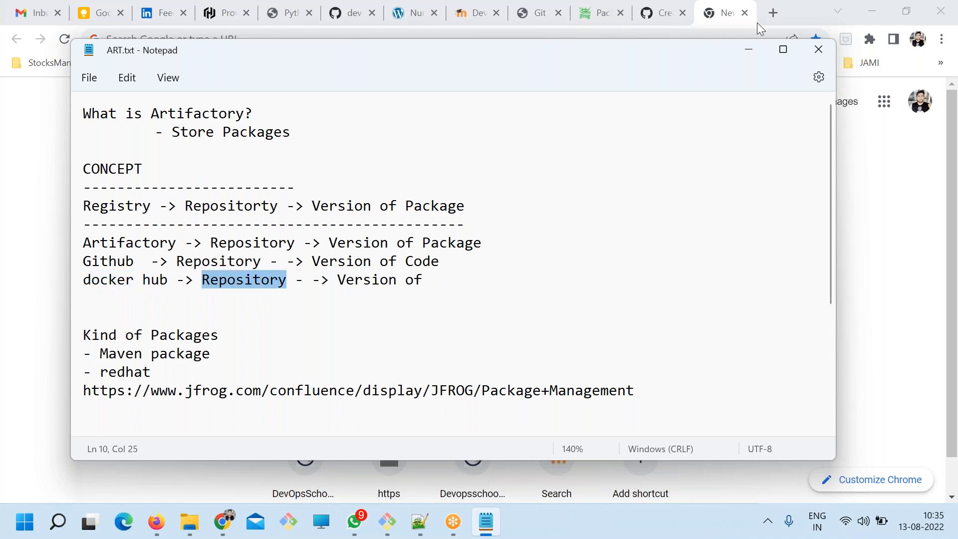
left_click(776, 10)
type("dockc")
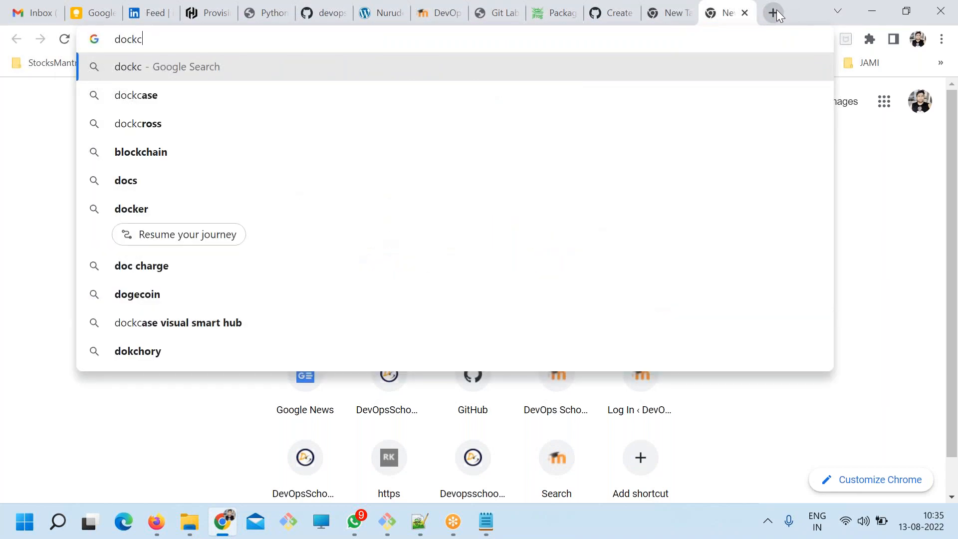
key("BackSpace")
type("er gu")
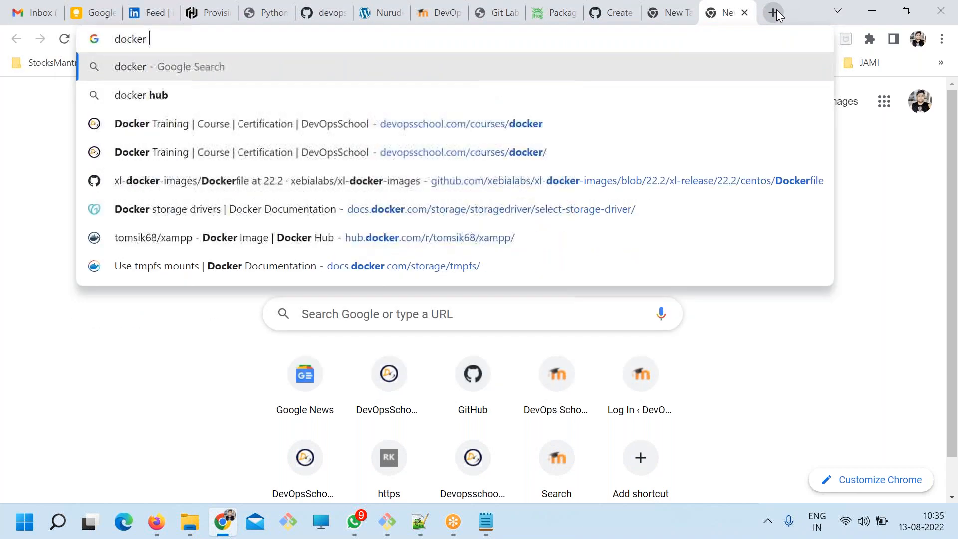
key("BackSpace")
key("BackSpace")
type("hub")
key("Return")
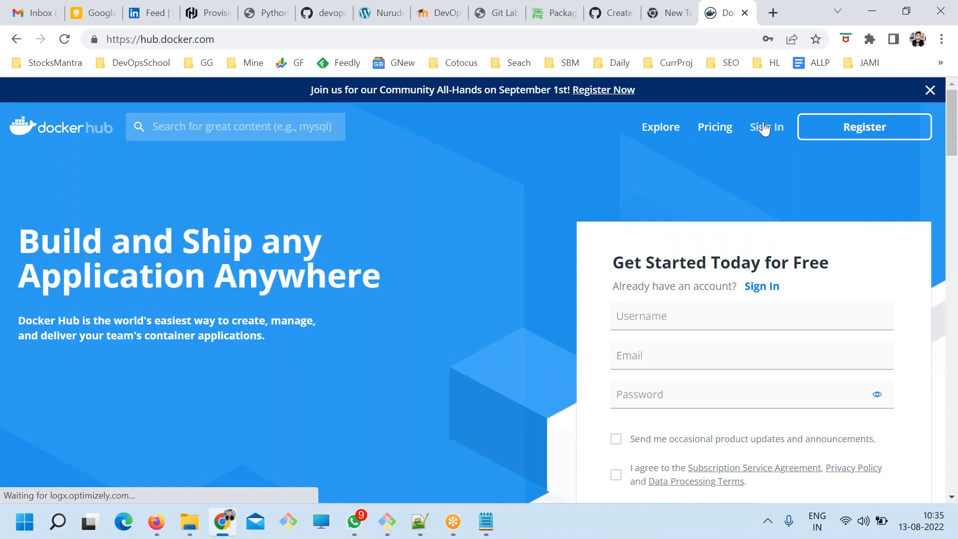
Sign in to Docker Hub with the prefilled account username.
left_click(763, 128)
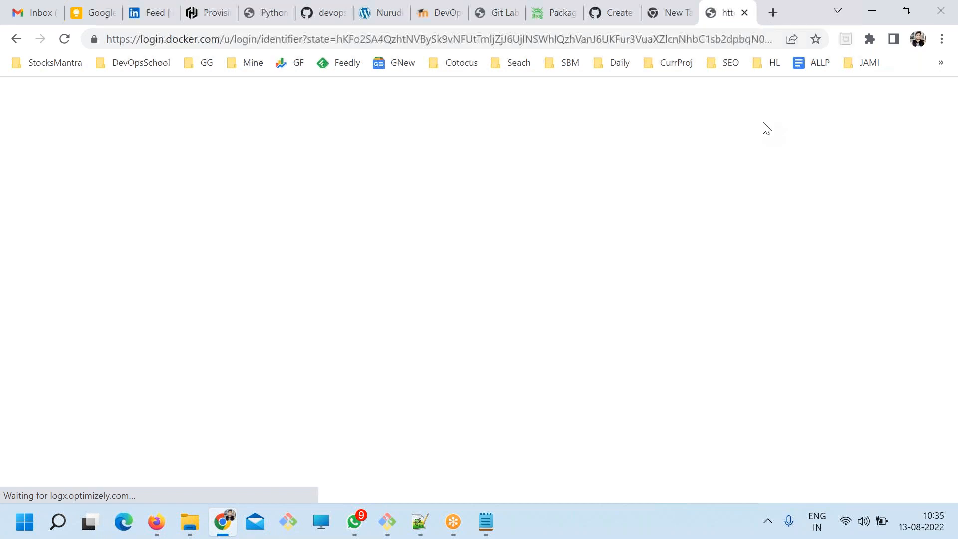
scroll(458, 335, "down", 3)
left_click(458, 336)
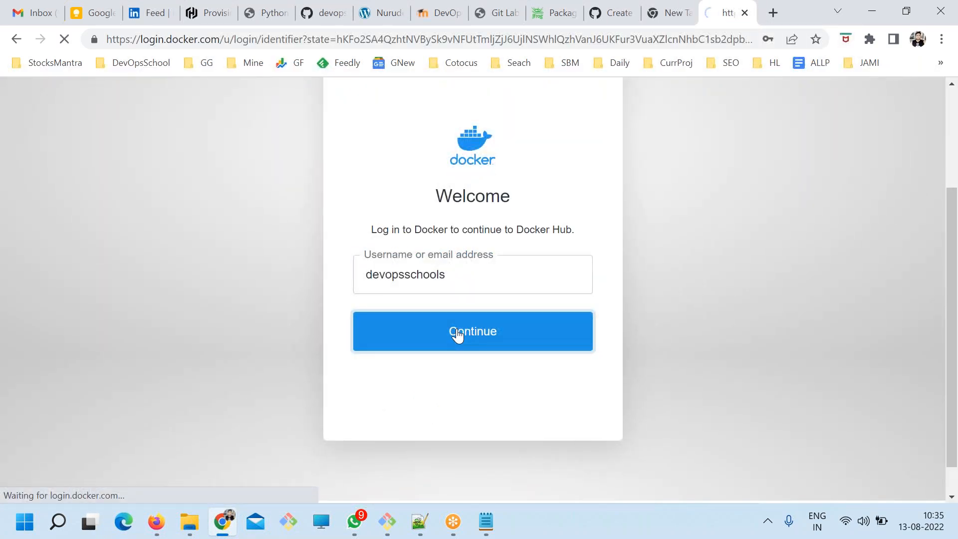
scroll(451, 360, "down", 3)
left_click(451, 360)
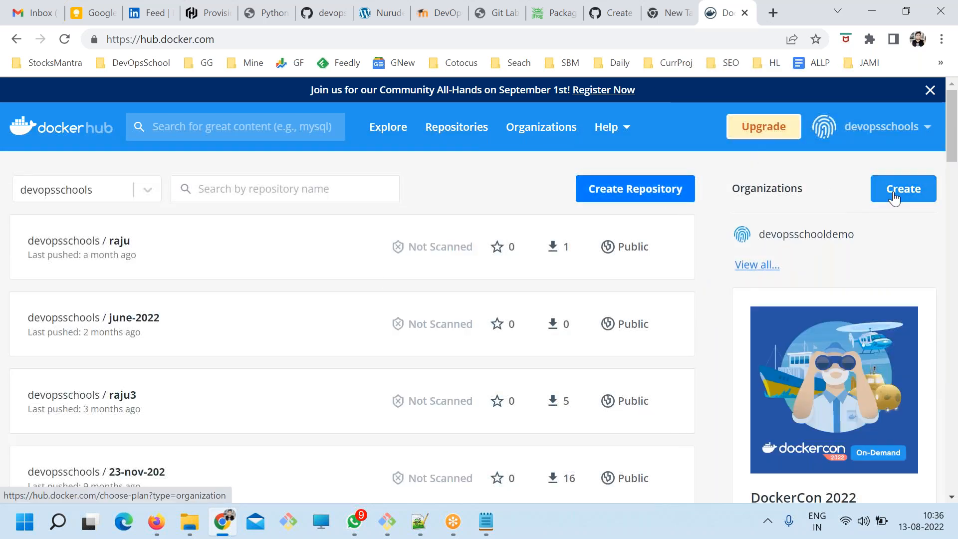
Open the form for a new Docker Hub repository, enter the name "dassadasd" and description "dsadasd", and highlight the name.
left_click(597, 196)
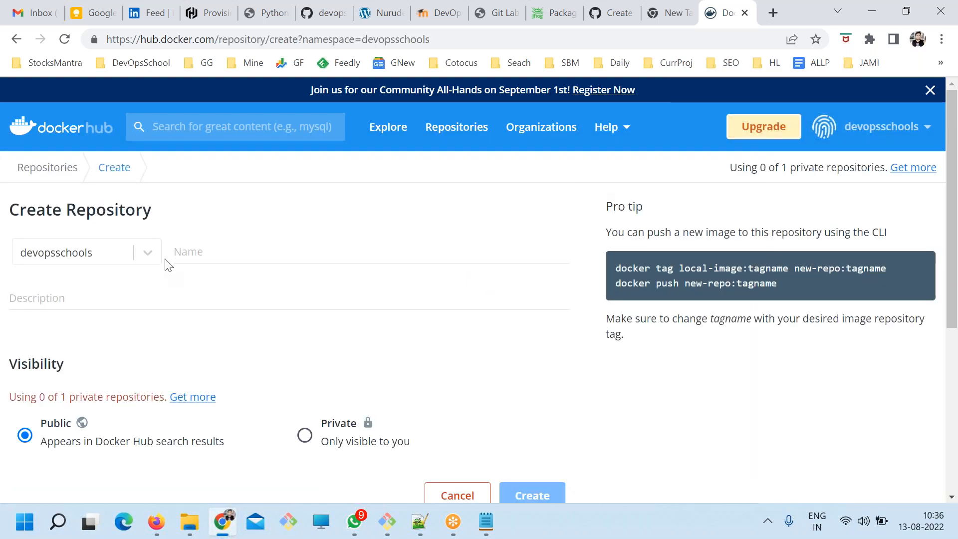
left_click(192, 258)
type("dassadasd")
left_click(210, 292)
type("dsadasd")
left_click(244, 251)
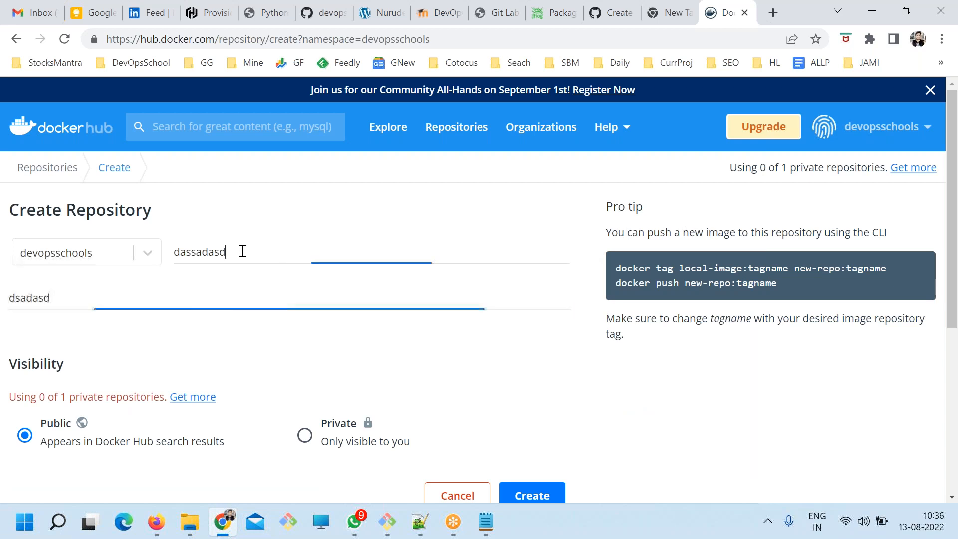
left_click_drag(244, 251, 168, 246)
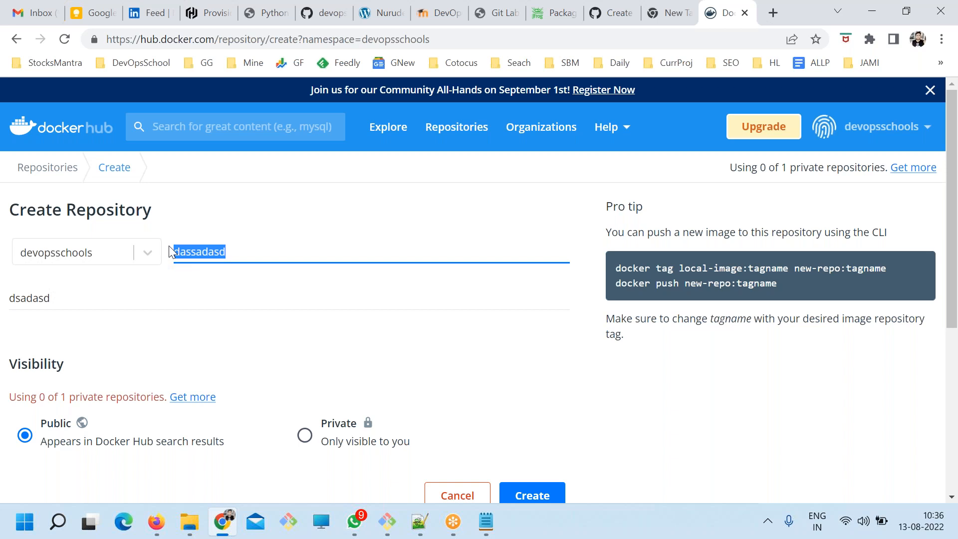
Switch to ART.txt in Notepad, complete the docker hub line with "FILE SYSTEMS" in double quotes, and save the file.
key("alt+Tab")
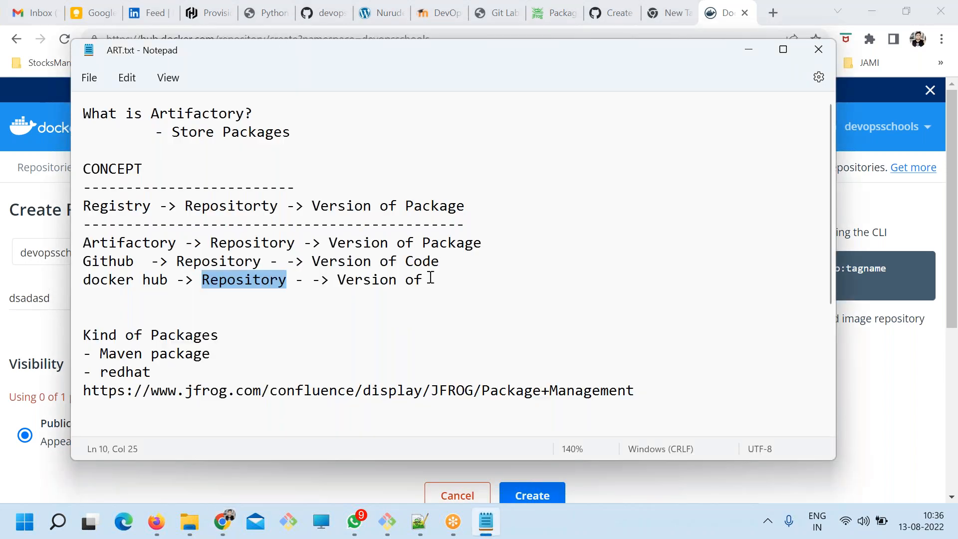
triple_click(431, 278)
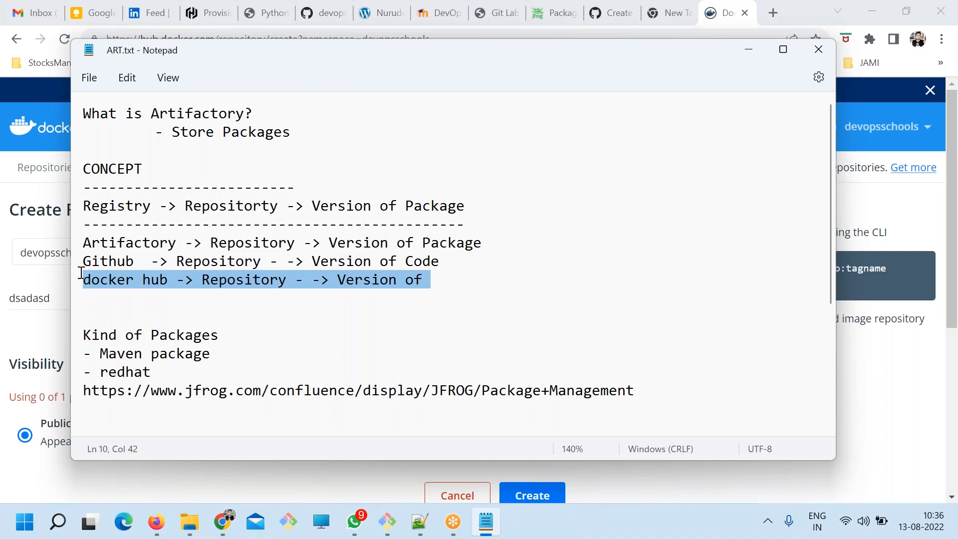
left_click(455, 282)
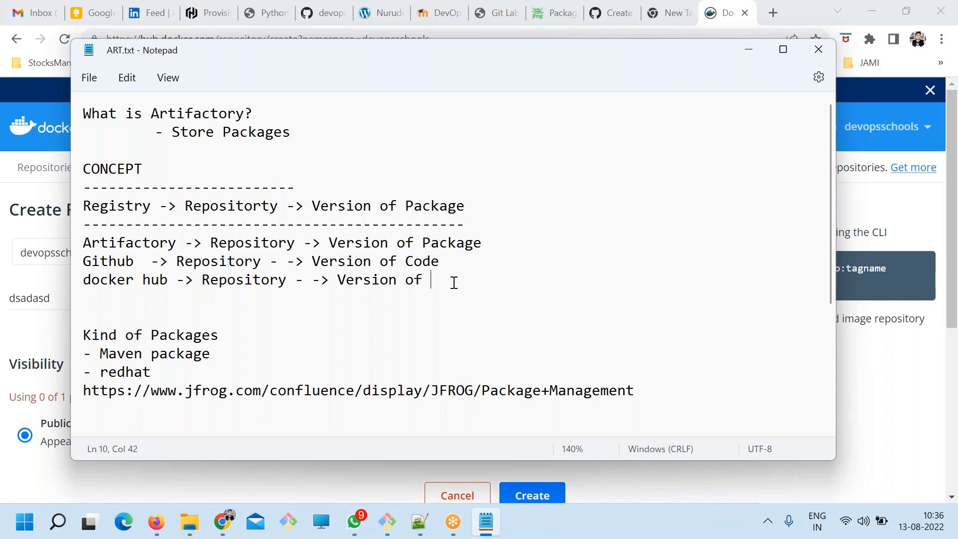
type("\"FILES")
key("BackSpace")
key("BackSpace")
type("SYSTEM")
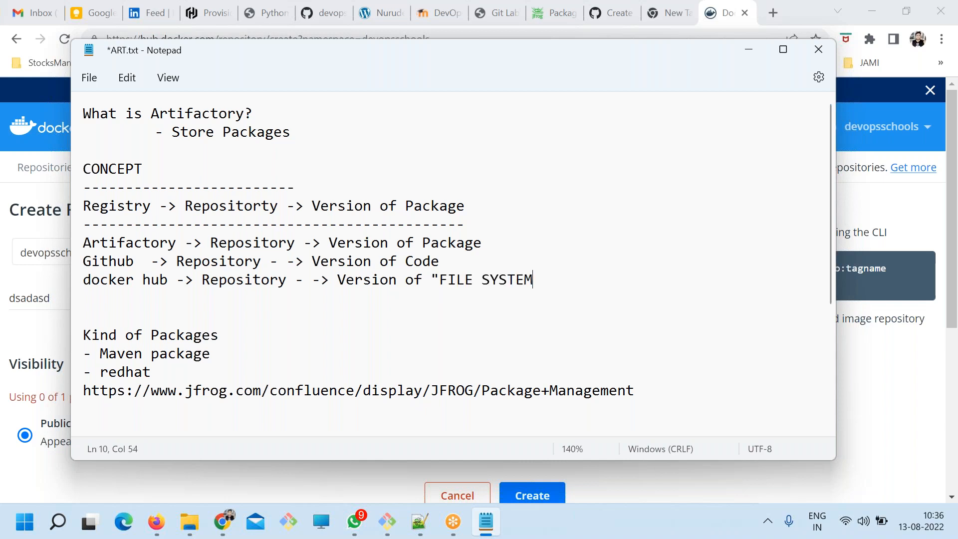
type("S\"")
key("ctrl+s")
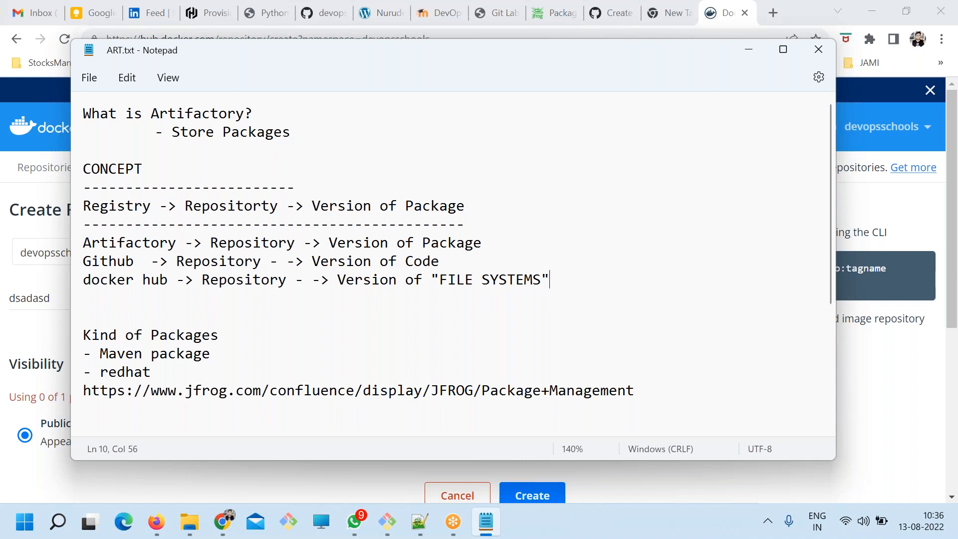
Append "aka Image" after "FILE SYSTEMS" in the docker hub line and save the file.
left_click_drag(550, 279, 434, 281)
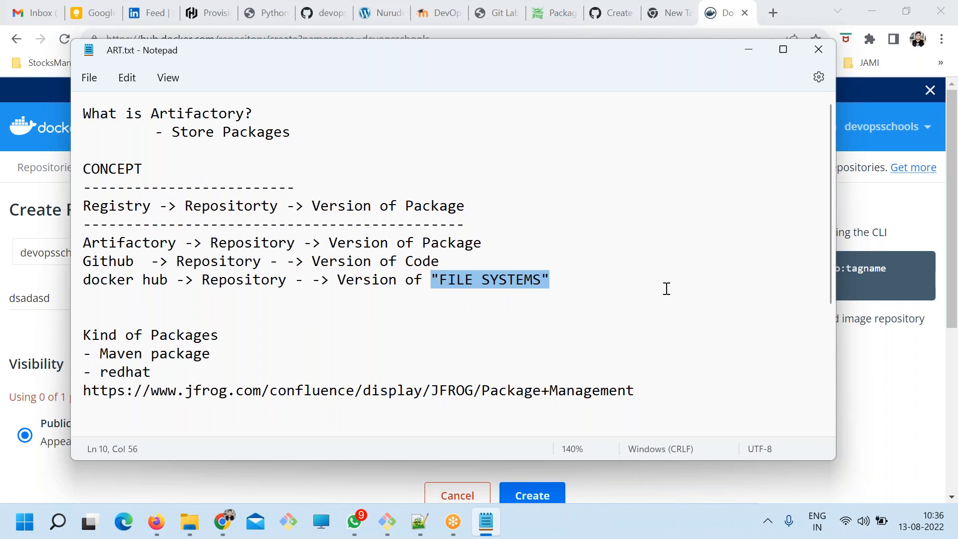
left_click(653, 279)
type("aka Image")
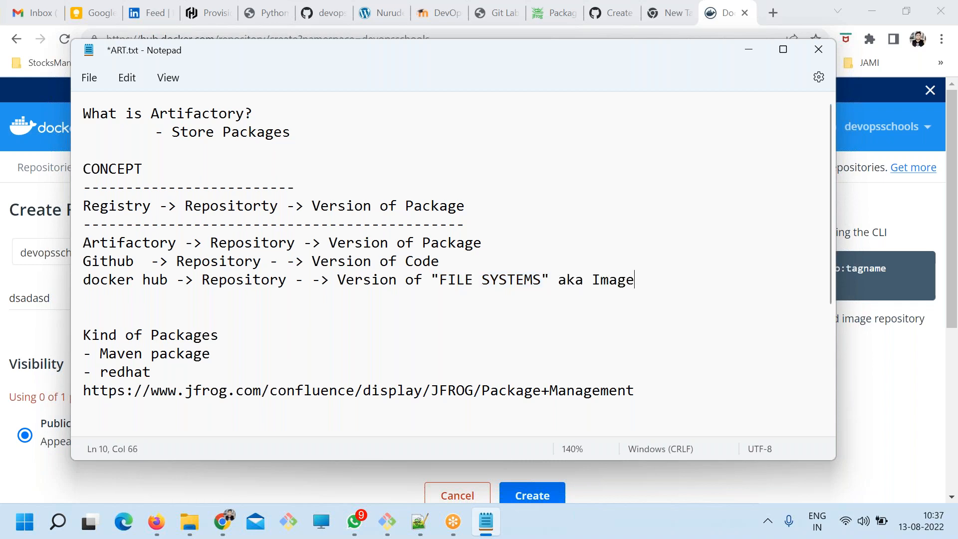
key("ctrl+s")
Highlight Image, FILE SYSTEMS and the rest of the docker hub line, then clear the selection.
double_click(608, 288)
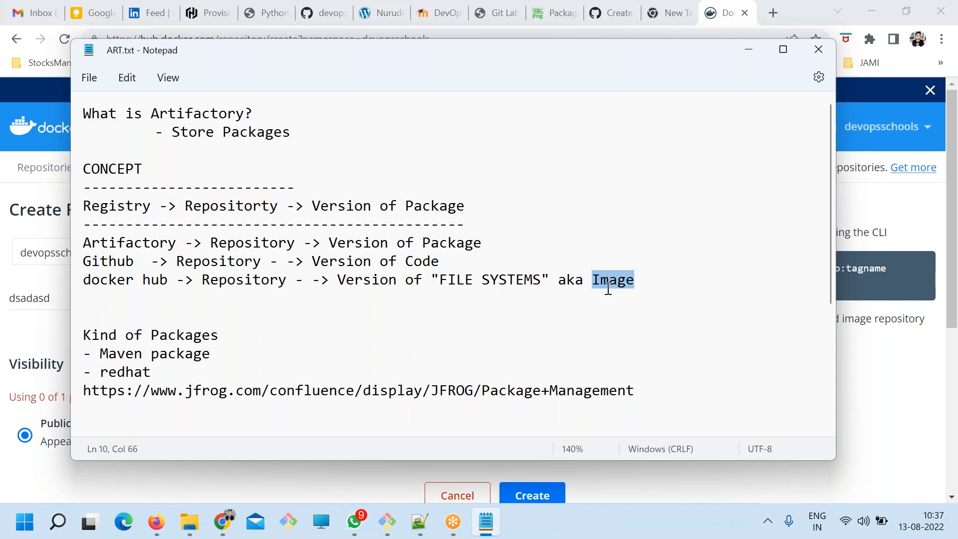
left_click_drag(541, 279, 439, 276)
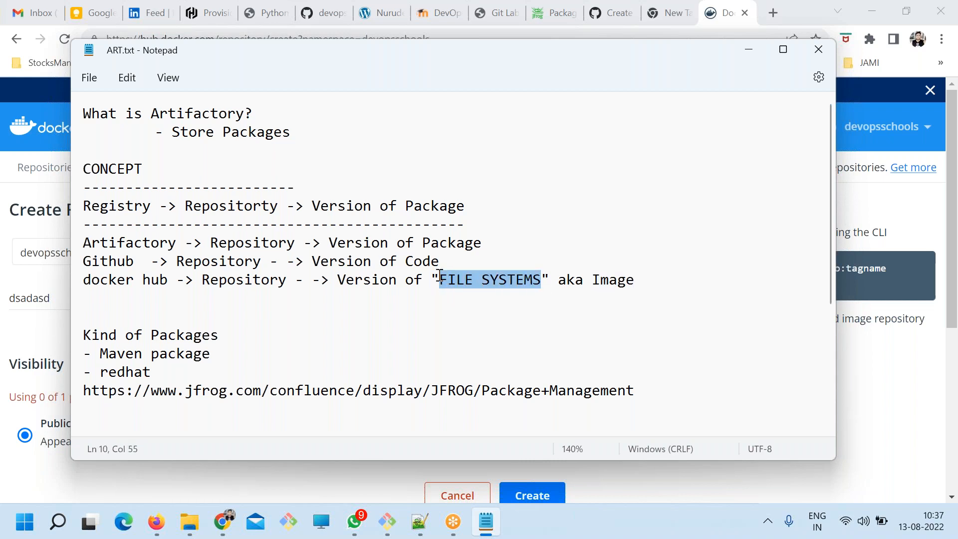
left_click_drag(743, 294, 134, 279)
left_click(462, 308)
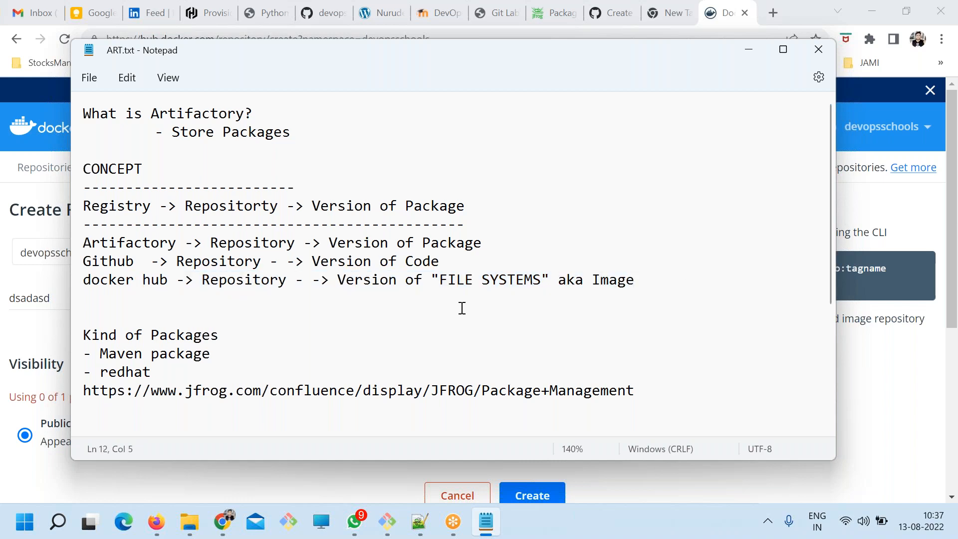
Insert a dashed separator line and an empty line below the docker hub line, saving the file.
left_click(735, 278)
key("Return")
type("-----------")
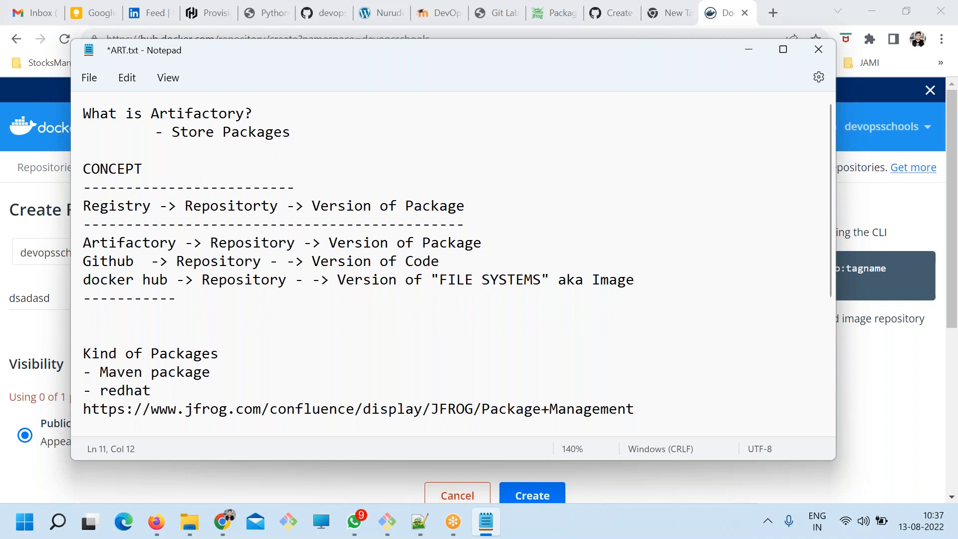
type("--------------------------------------")
key("ctrl+s")
key("Return")
key("ctrl+s")
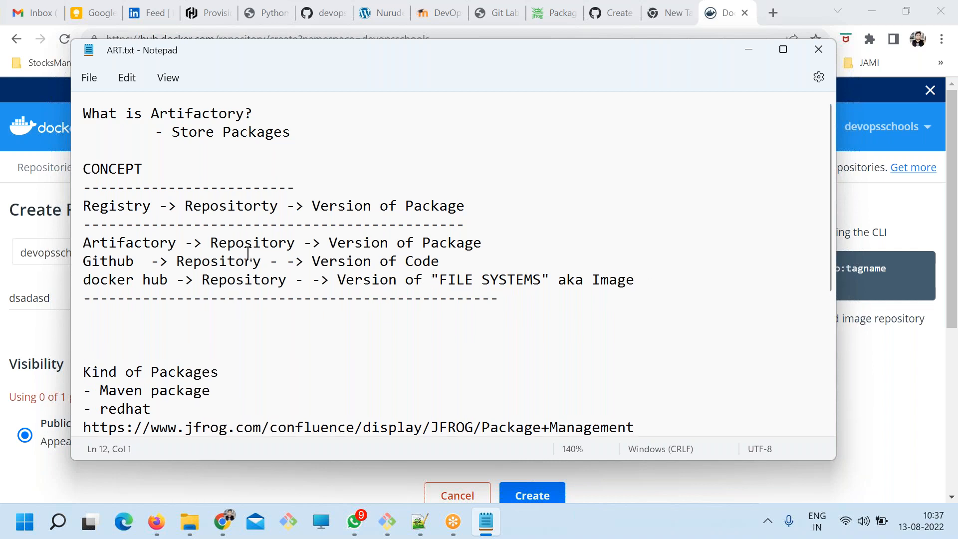
Highlight Registry, Repositorty and Version of Package one after another in the line under CONCEPT.
double_click(105, 205)
double_click(107, 152)
double_click(117, 206)
left_click(237, 205)
double_click(264, 206)
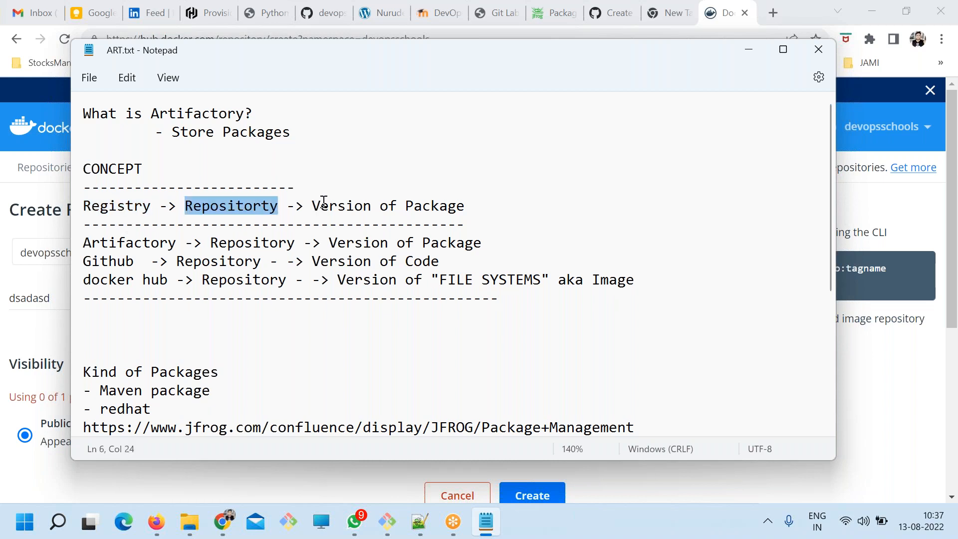
left_click_drag(320, 201, 459, 197)
Highlight the Artifactory line, its Package, the Github version text and the docker hub line to compare the three registries.
left_click_drag(482, 245, 80, 238)
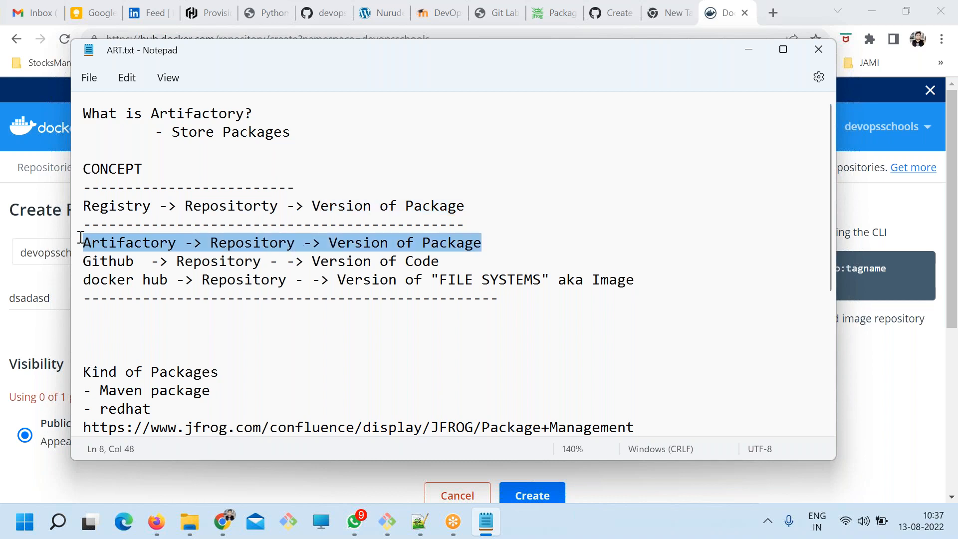
double_click(448, 244)
double_click(361, 263)
left_click_drag(361, 263, 420, 266)
left_click_drag(633, 282, 119, 188)
left_click(408, 299)
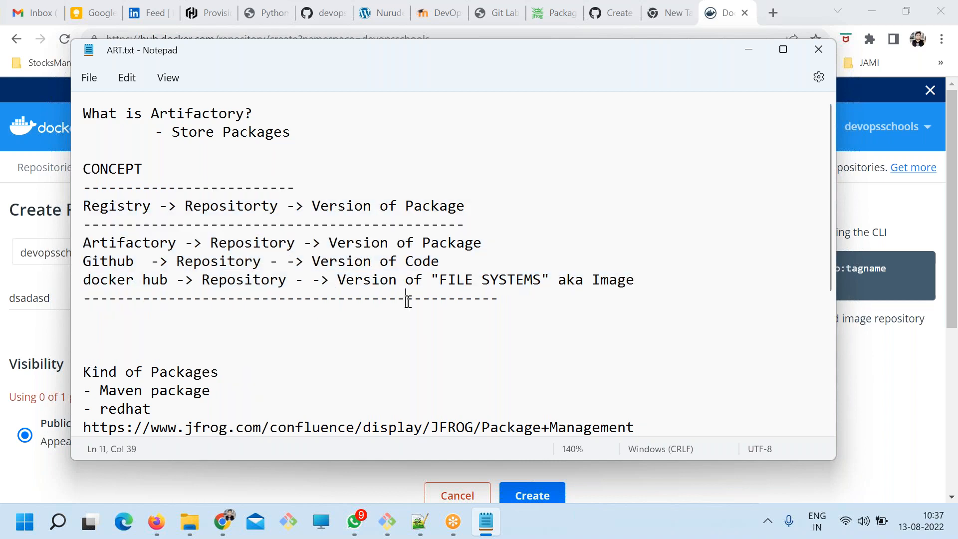
double_click(363, 244)
left_click(356, 281)
left_click(540, 279)
mouse_move(135, 116)
left_mouse_down()
mouse_move(302, 112)
mouse_move(291, 133)
mouse_move(147, 128)
left_mouse_up()
Add an indented "- Jfrog" bullet below Store Packages, insert blank lines before CONCEPT, and save the file.
left_click(354, 151)
key("Tab")
key("Tab")
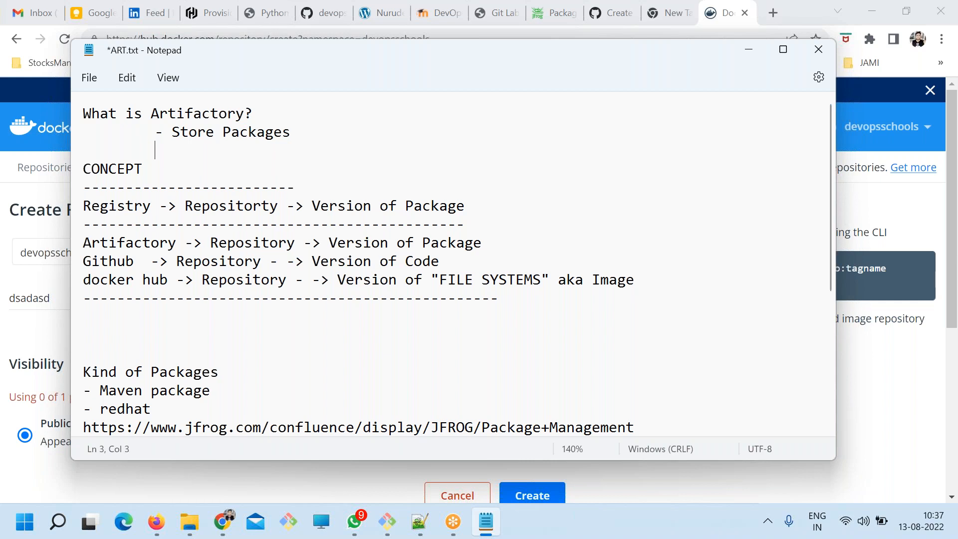
type("-")
key("Return")
key("Return")
key("Return")
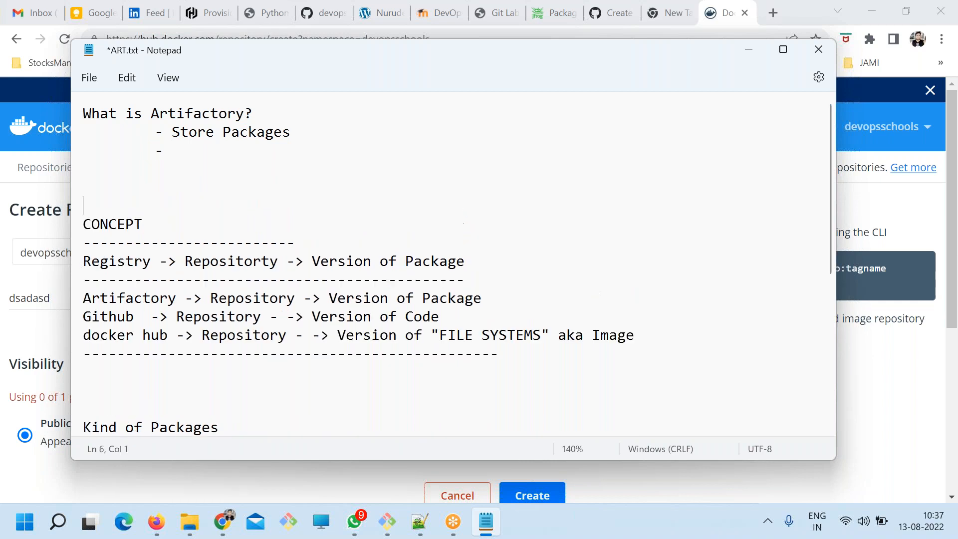
key("ctrl+s")
left_click(243, 145)
type("Jfrog")
key("ctrl+s")
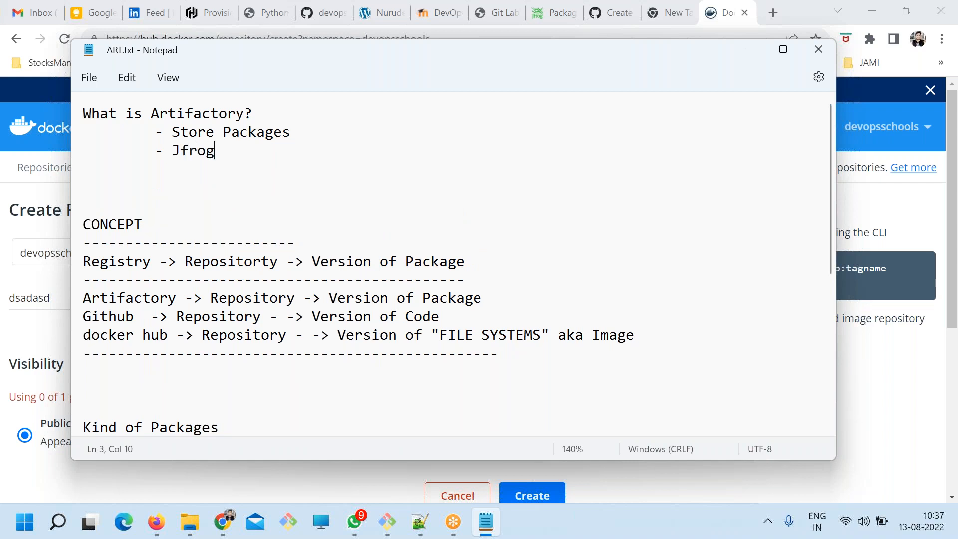
Add an indented "- Dev in JAVA" bullet below Jfrog and save the file.
type("'")
key("BackSpace")
key("Return")
key("Tab")
key("Tab")
type("- Dev in JAVA")
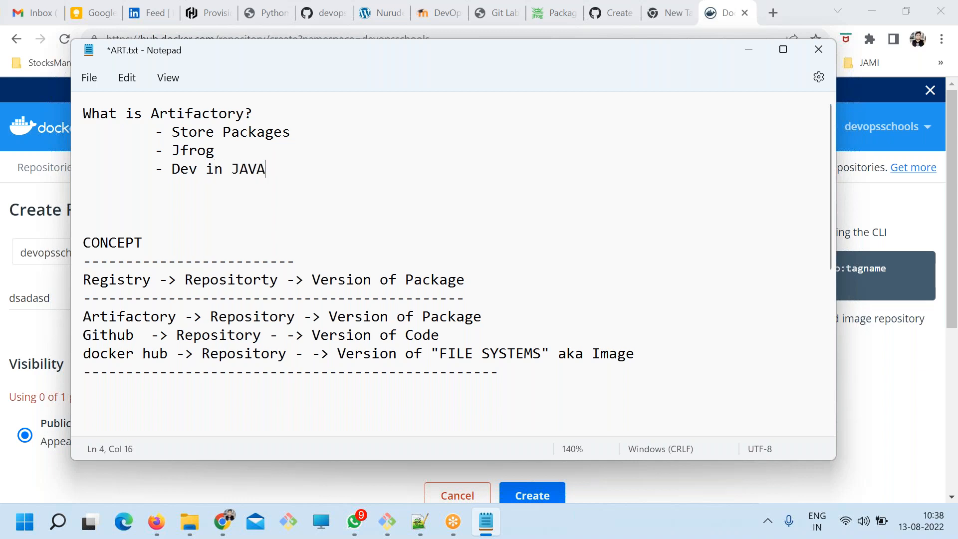
key("ctrl+s")
Highlight the Dev in JAVA bullet text twice, clearing the selection each time.
left_click_drag(261, 171, 188, 173)
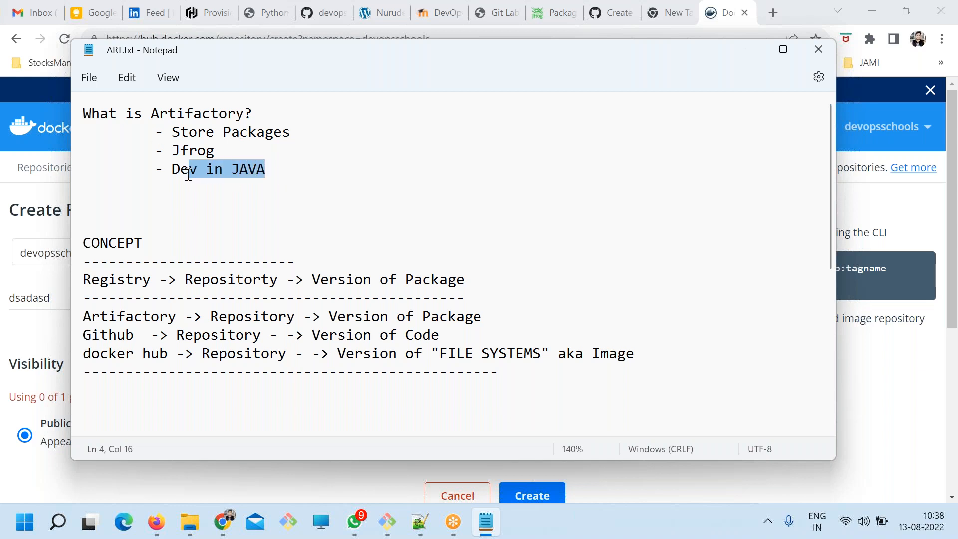
left_click(217, 184)
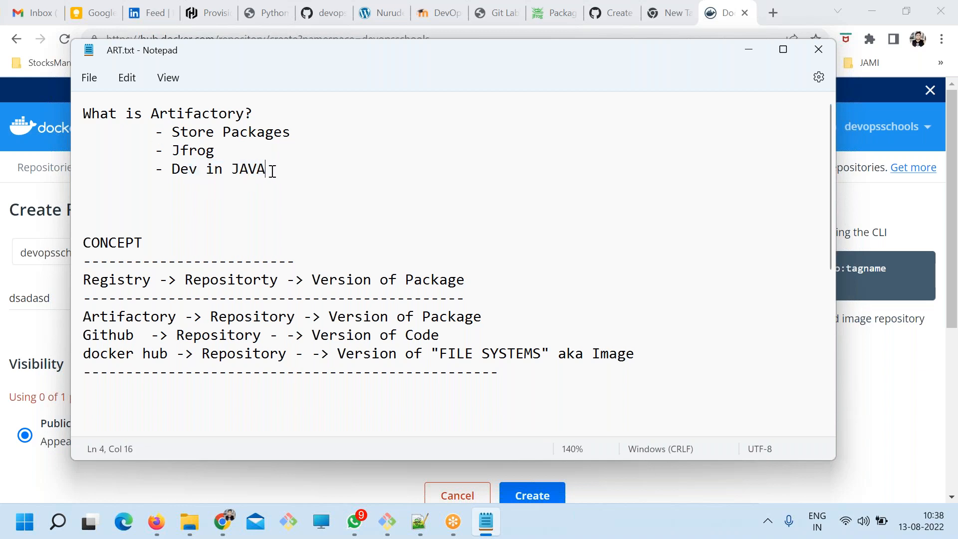
left_click_drag(272, 169, 154, 170)
left_click(230, 182)
Add a "- Version" bullet below Dev in JAVA and start an indented line beneath it.
left_click(267, 171)
key("Return")
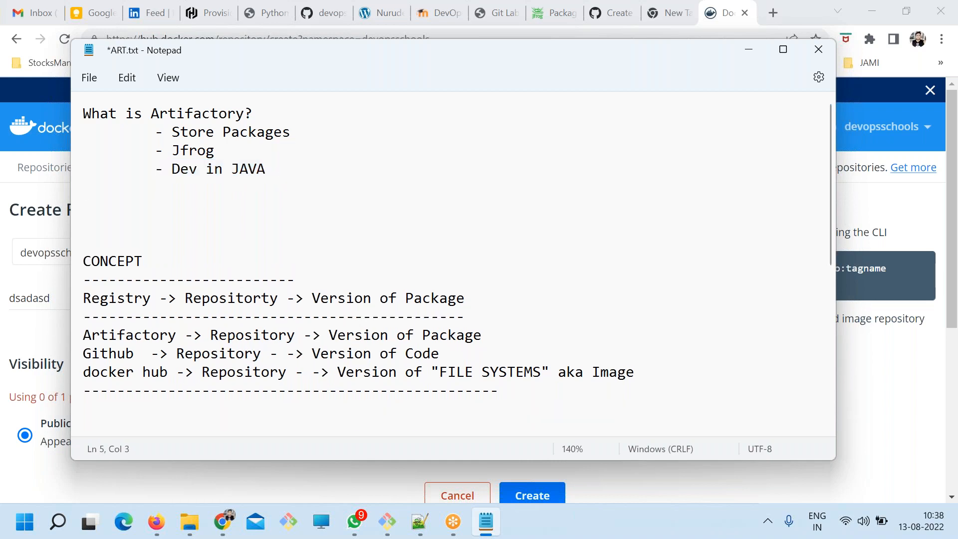
key("ctrl+s")
type("Version")
key("Return")
key("Tab")
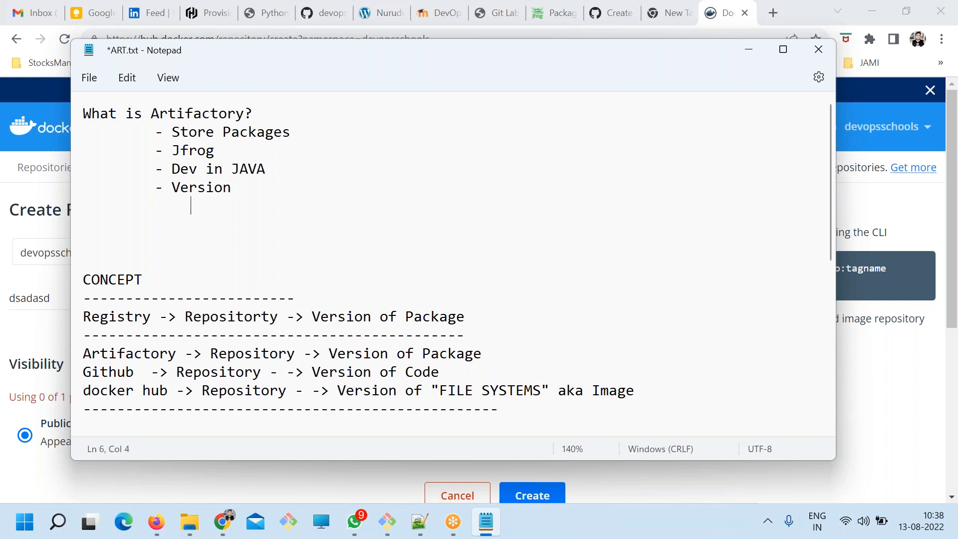
Search Google for "artifactory version" in a new Chrome tab and highlight the release number in the Artifactory Release Notes result.
double_click(193, 114)
key("ctrl+c")
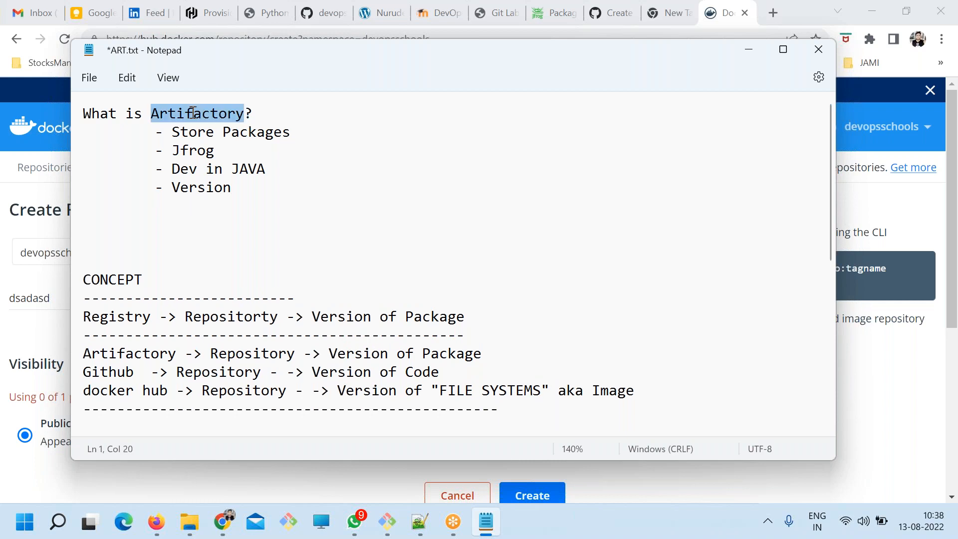
left_click(773, 12)
key("ctrl+v")
type("version")
key("Return")
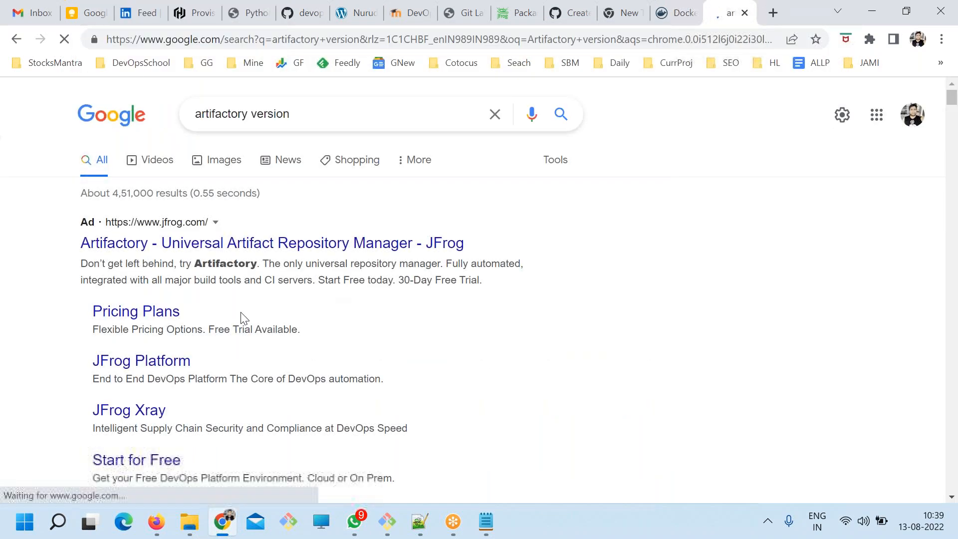
scroll(241, 318, "down", 8)
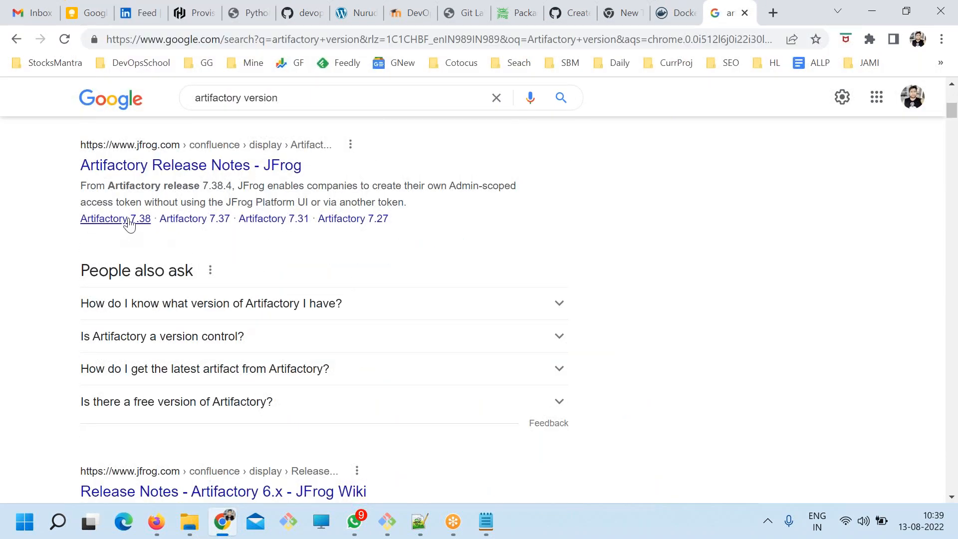
left_click_drag(234, 186, 194, 186)
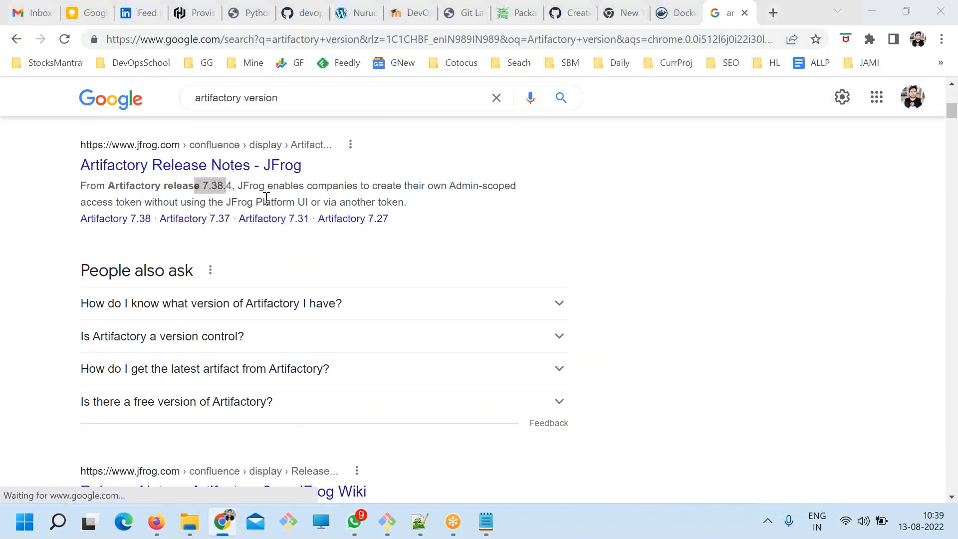
Return to ART.txt in Notepad, write "7.X" beside Version, and add a "- Release" bullet below it.
key("alt+Tab")
left_click(262, 193)
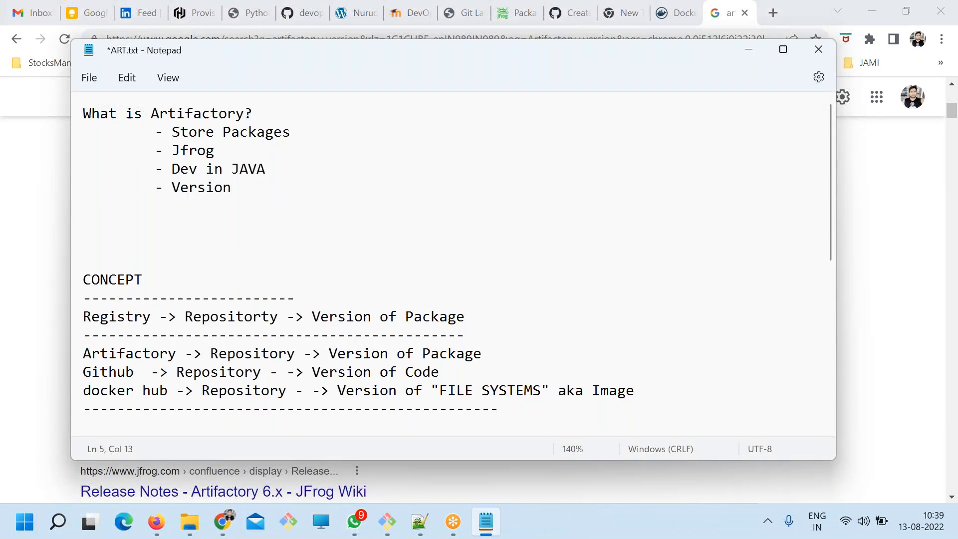
type("7.X")
key("Return")
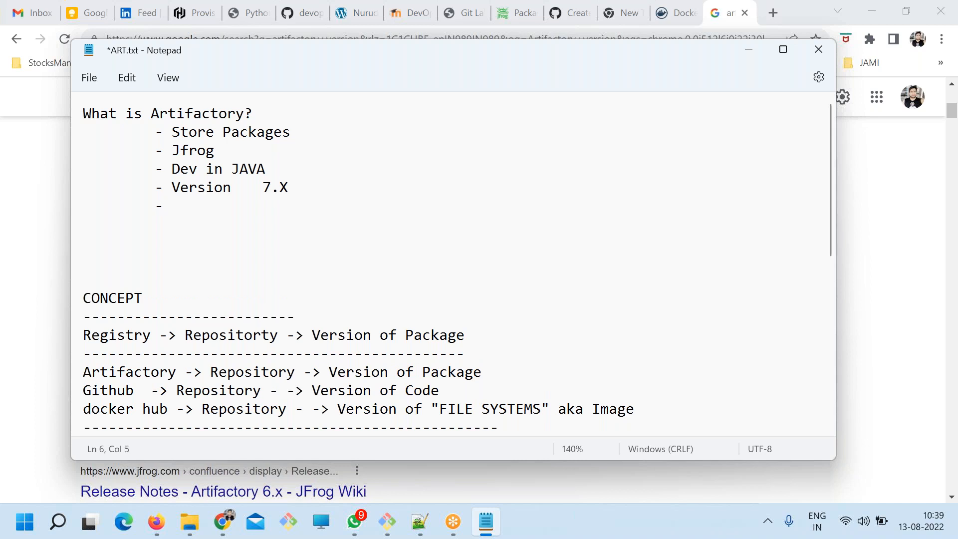
type("- Release")
Start an indented line below the Release bullet and save the file.
key("Return")
key("Tab")
key("Tab")
key("Tab")
key("ctrl+s")
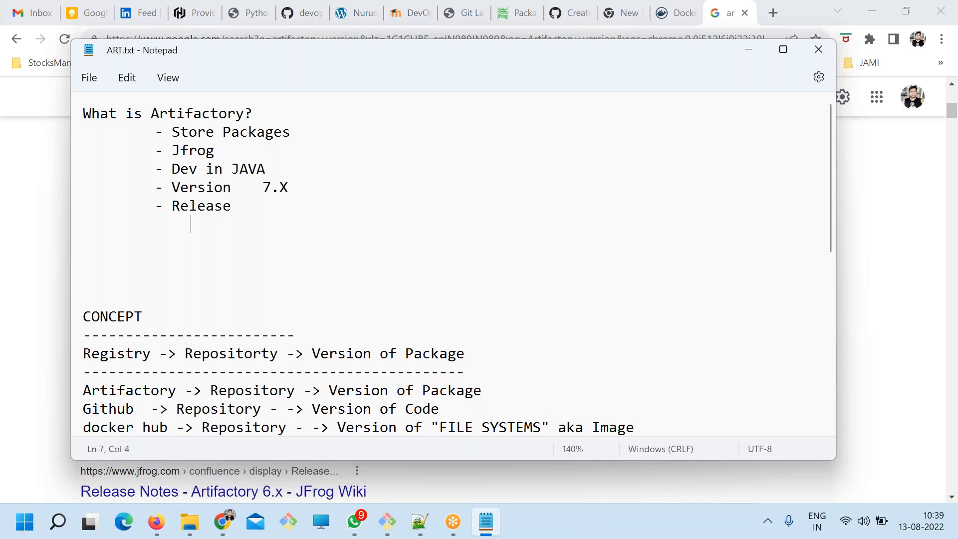
Write "Community Vs Pro Vs Enter" on the indented line under Release and save the file.
type("Communiuty")
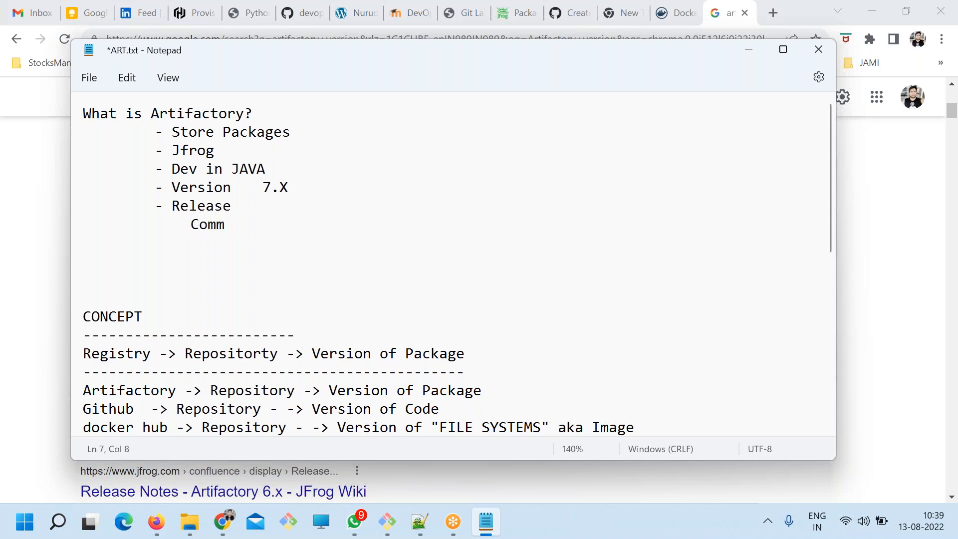
key("BackSpace")
key("BackSpace")
key("BackSpace")
type("ty Vs POr")
key("BackSpace")
key("BackSpace")
type("ro Vs Ent")
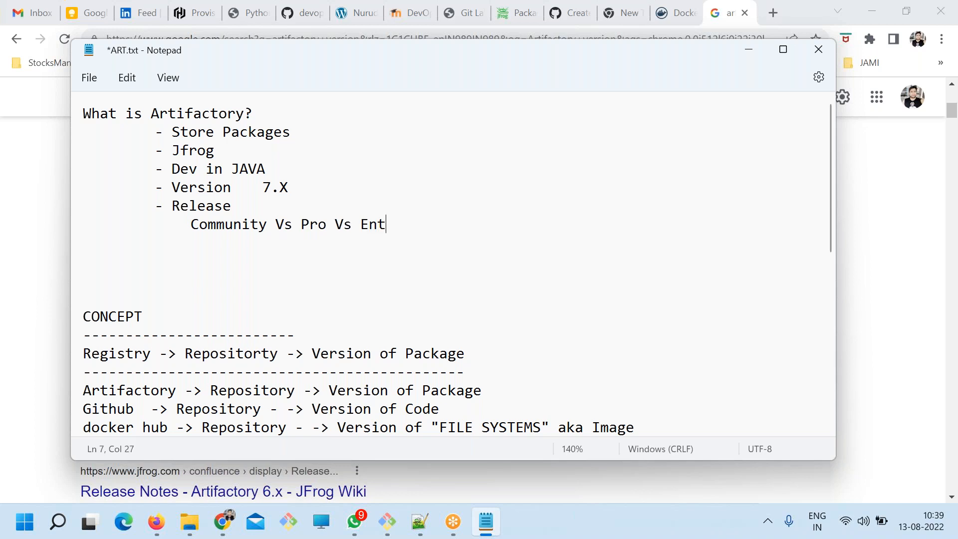
type("er")
key("ctrl+s")
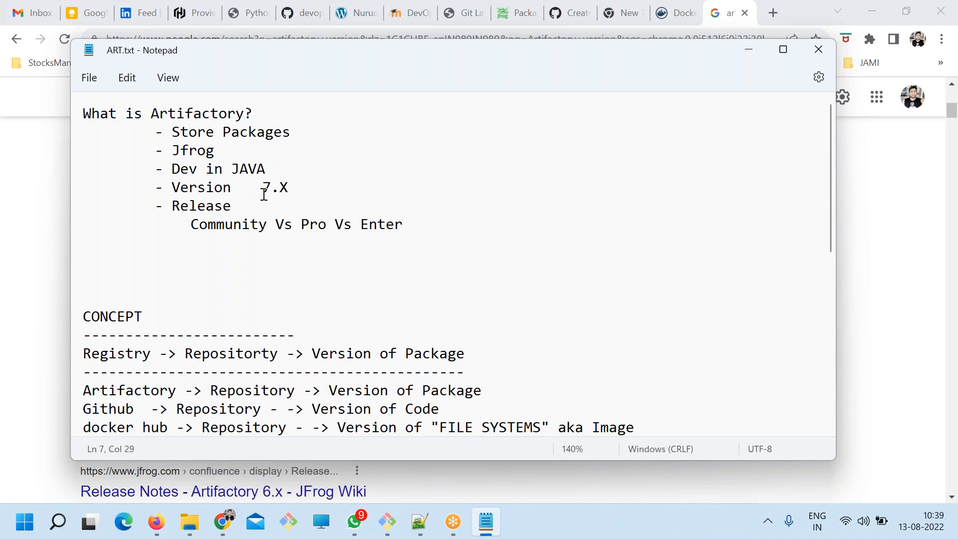
Enter the query "Artifactory Community" in a new Chrome tab, copying both words from the notes.
double_click(219, 225)
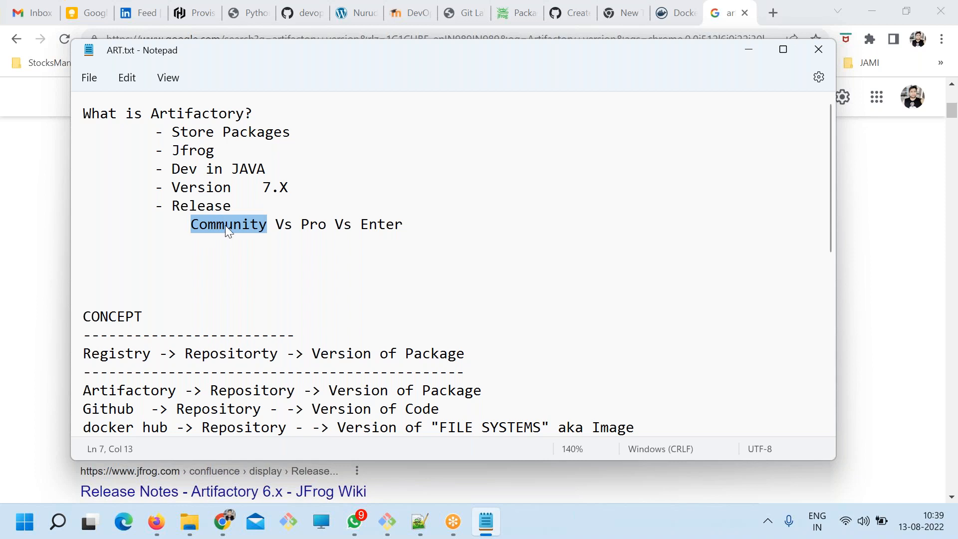
left_click(196, 114)
double_click(195, 112)
key("ctrl+c")
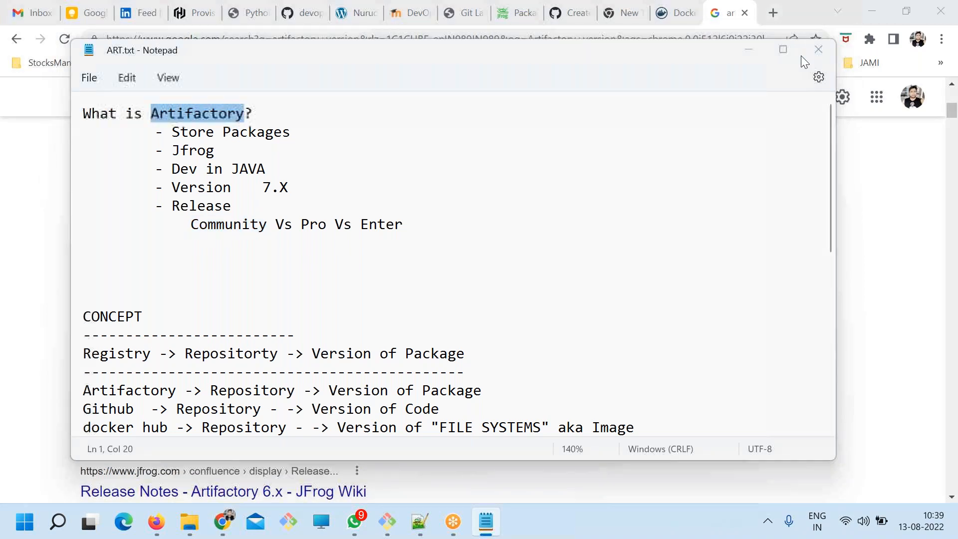
left_click(773, 12)
key("ctrl+v")
key("alt+Tab")
left_click(216, 228)
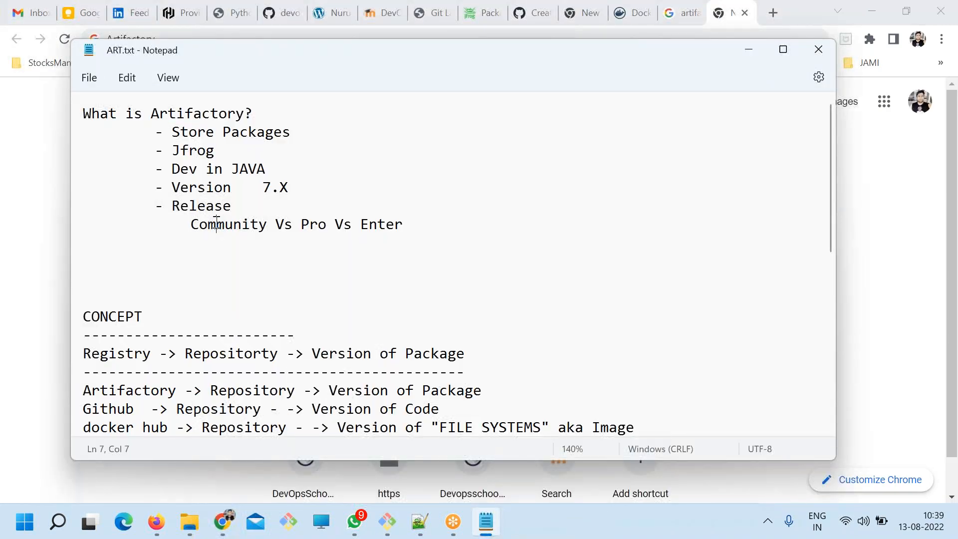
double_click(216, 228)
key("ctrl+c")
key("alt+Tab")
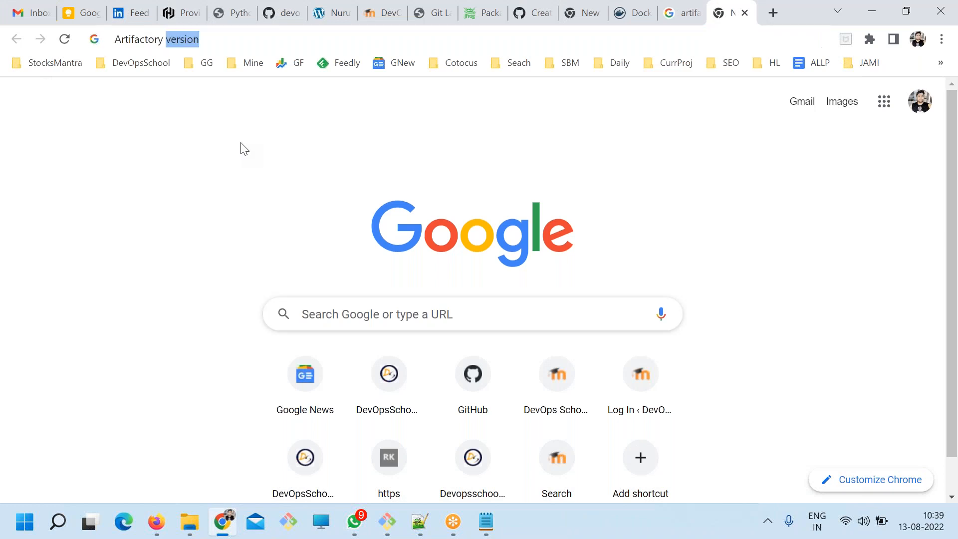
key("ctrl+v")
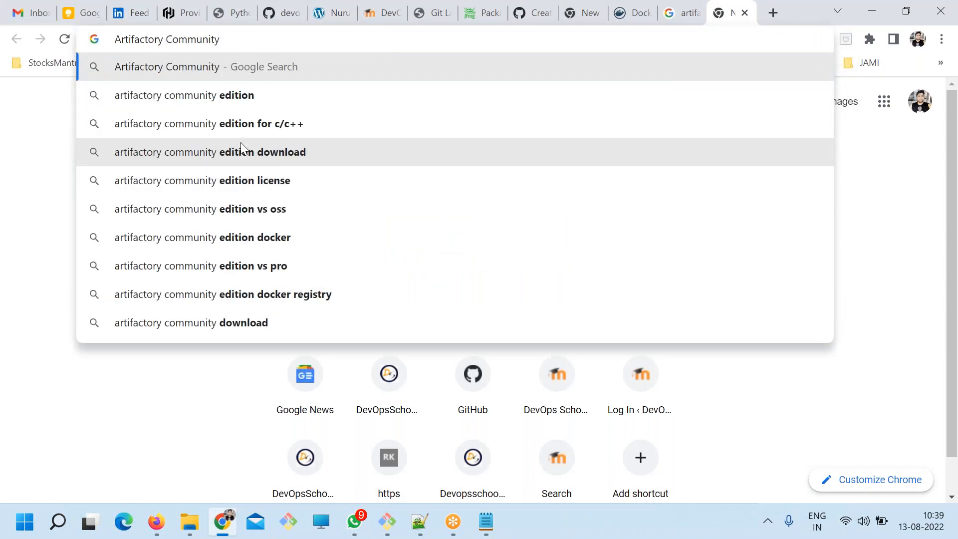
Return to ART.txt in Notepad and highlight the Pro and Enter release names in turn.
key("alt+Tab")
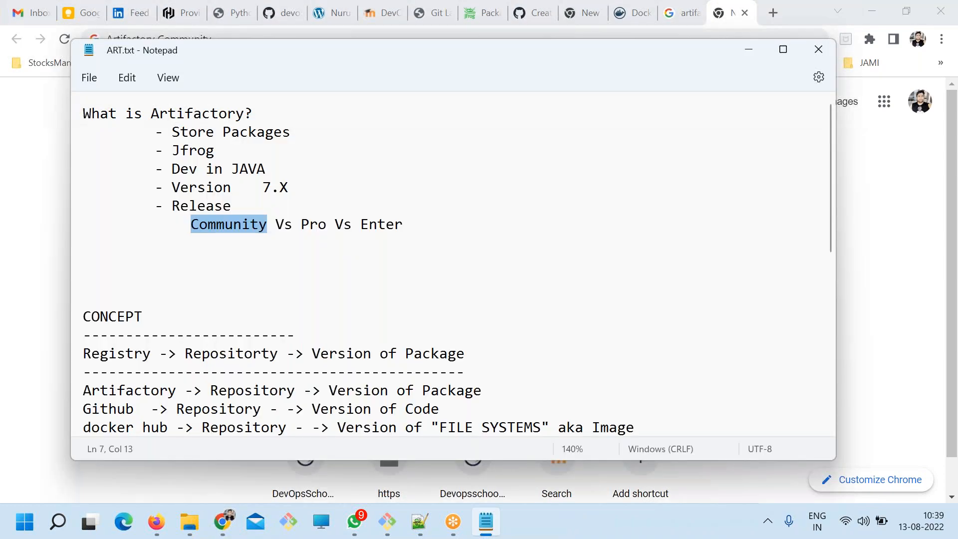
scroll(218, 244, "down", 2)
left_click_drag(236, 256, 394, 301)
scroll(359, 280, "up", 2)
double_click(314, 225)
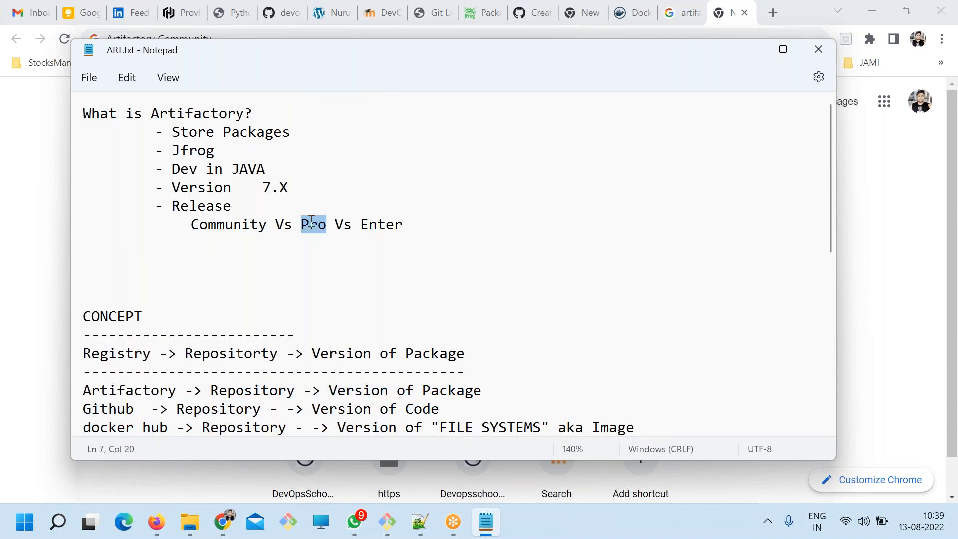
double_click(378, 225)
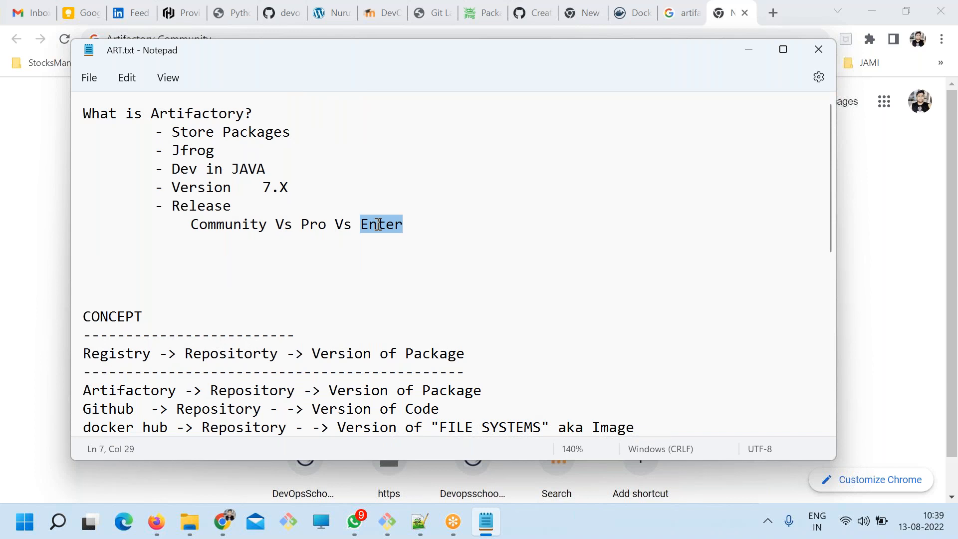
Switch to Chrome, search Google for "artifactory community vs pro", and open the JFrog Artifactory Comparison Matrix documentation result.
key("alt+Tab")
key("Return")
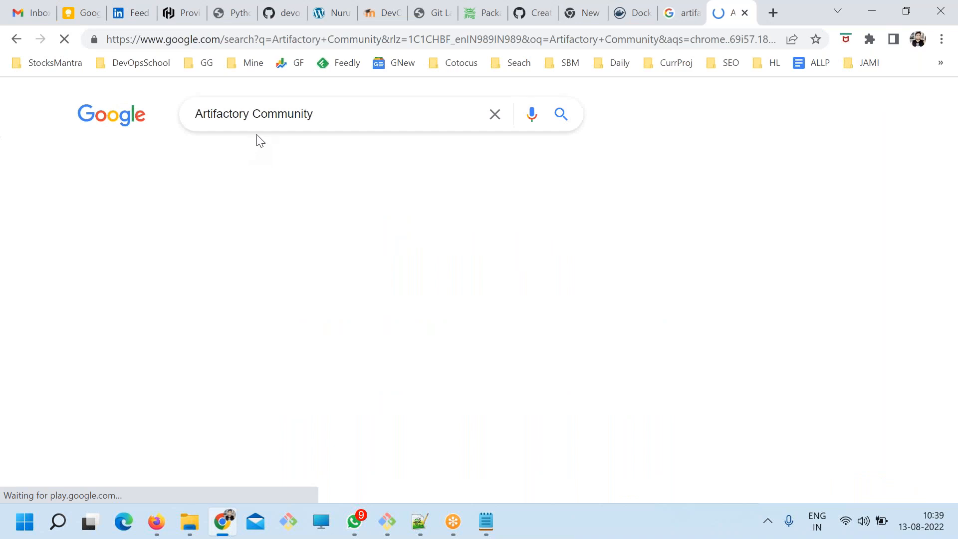
left_click(324, 100)
type("vs pro")
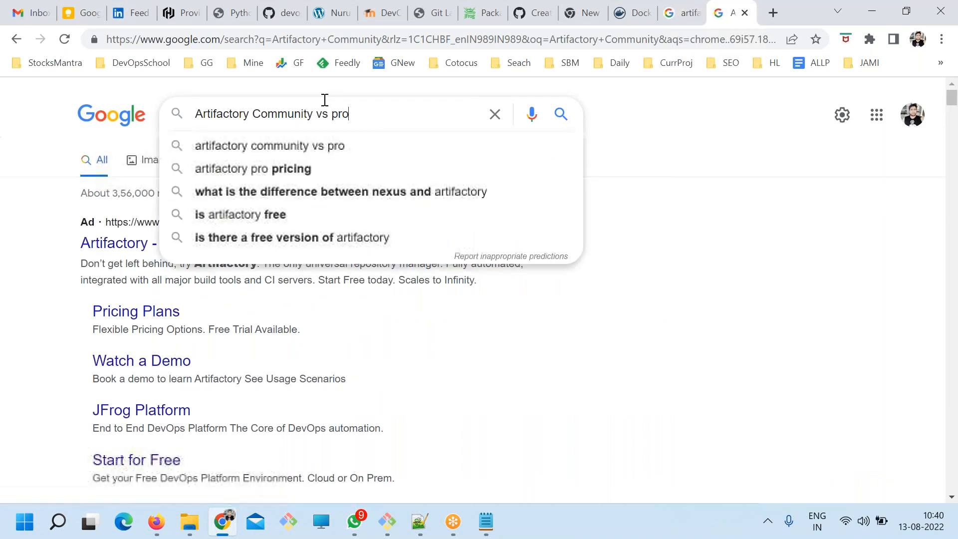
key("Down")
key("Return")
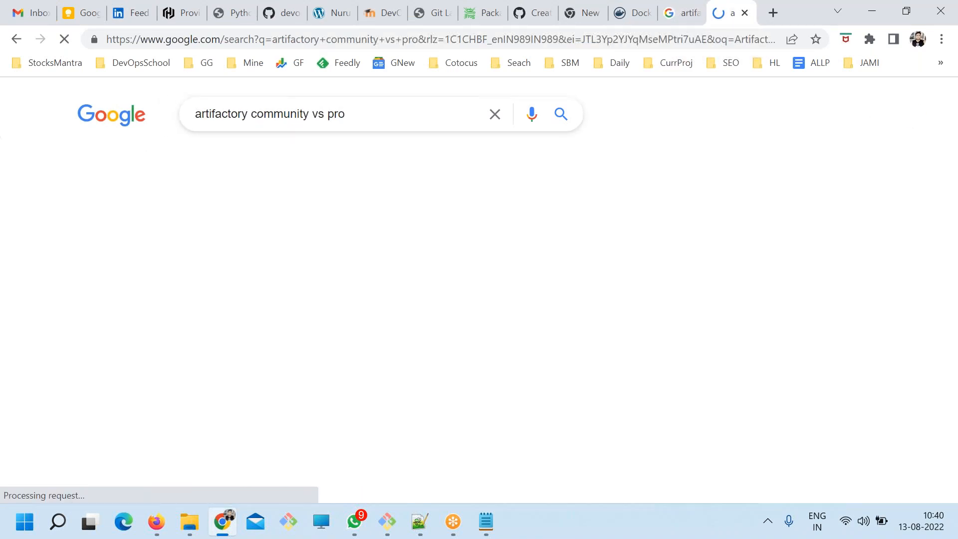
scroll(259, 269, "down", 6)
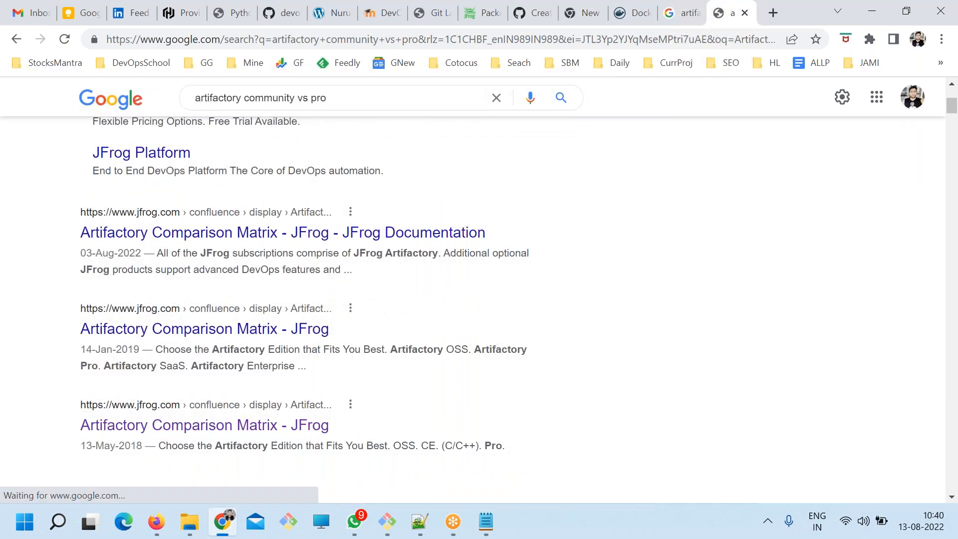
left_click(395, 329)
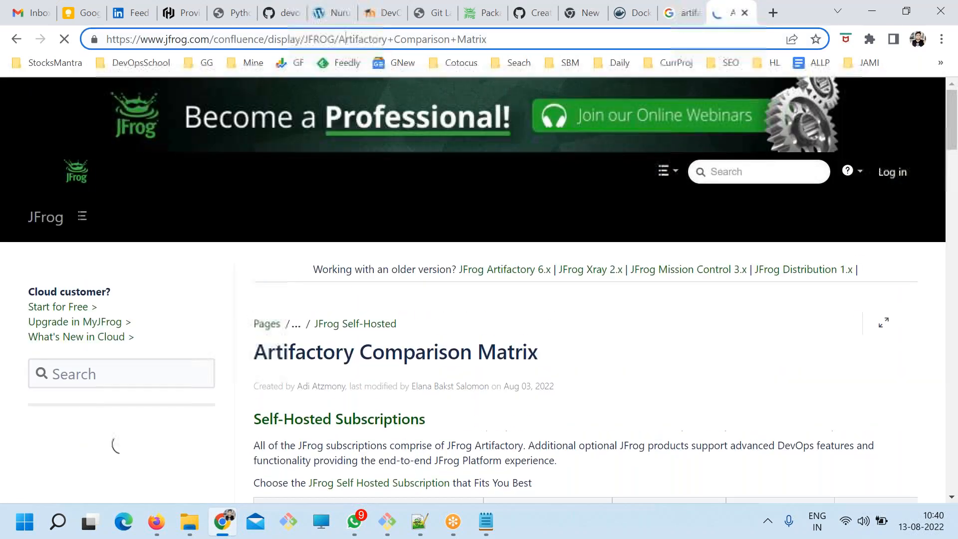
Paste the Artifactory Comparison Matrix page URL on an indented line below Community Vs Pro Vs Enter in ART.txt and save the file.
key("alt+Tab")
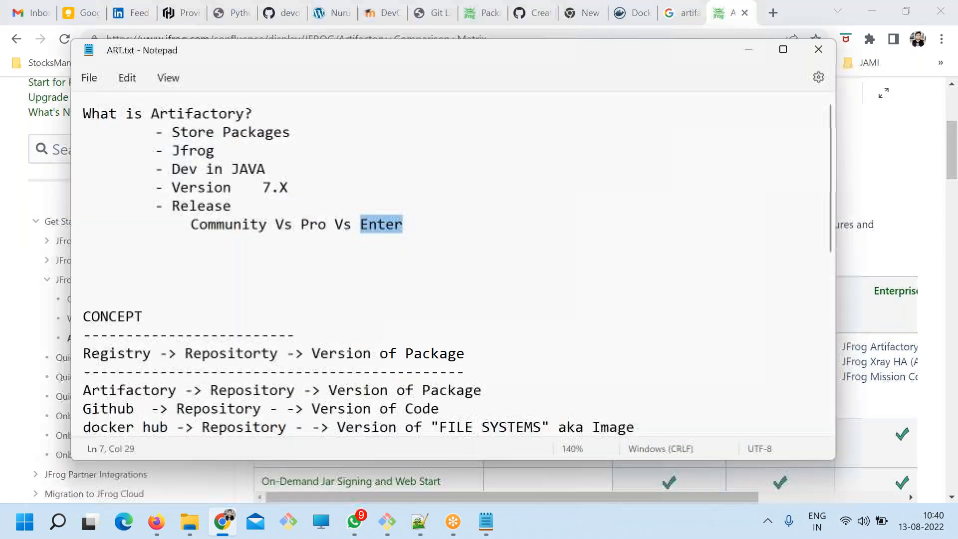
left_click(263, 248)
key("ctrl+v")
left_click(119, 263)
key("BackSpace")
key("BackSpace")
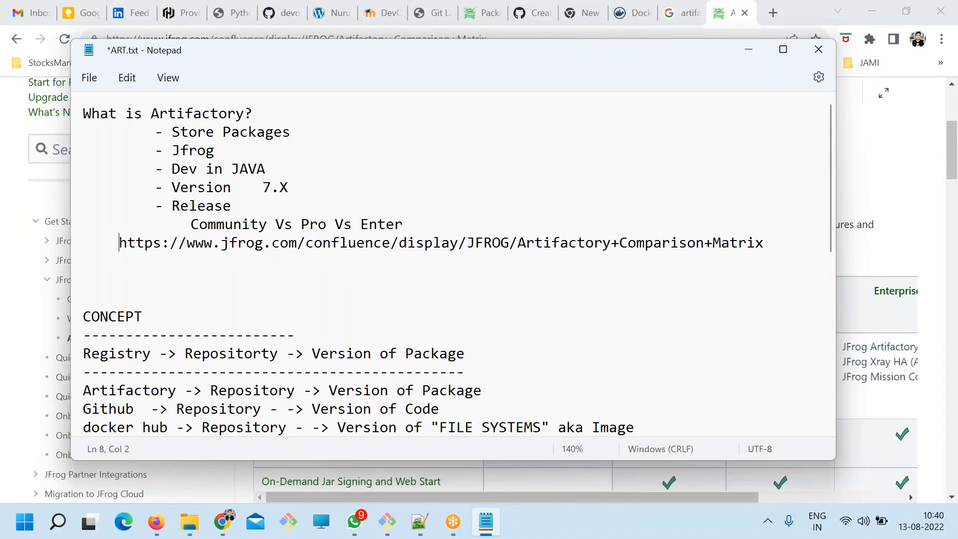
key("ctrl+z")
key("BackSpace")
key("ctrl+s")
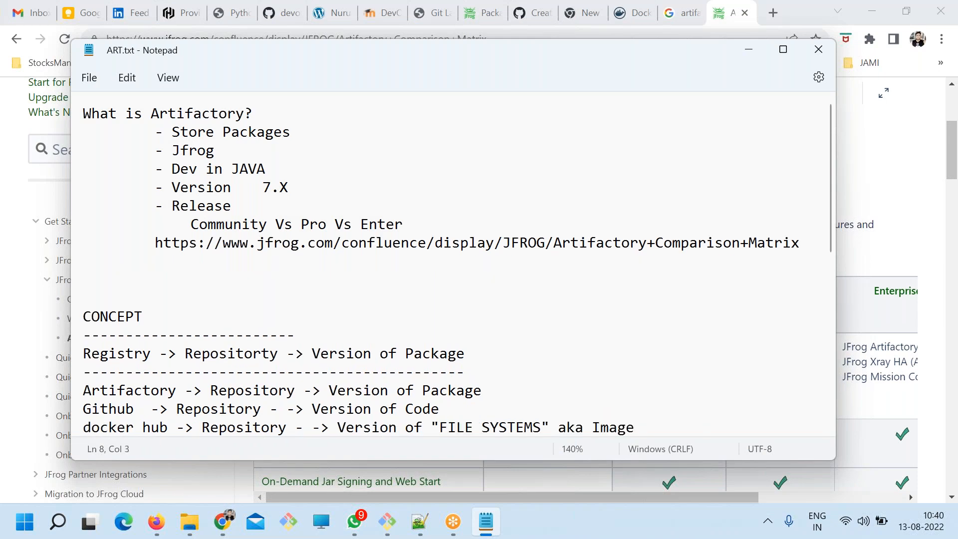
key("ctrl+minus")
key("ctrl+minus")
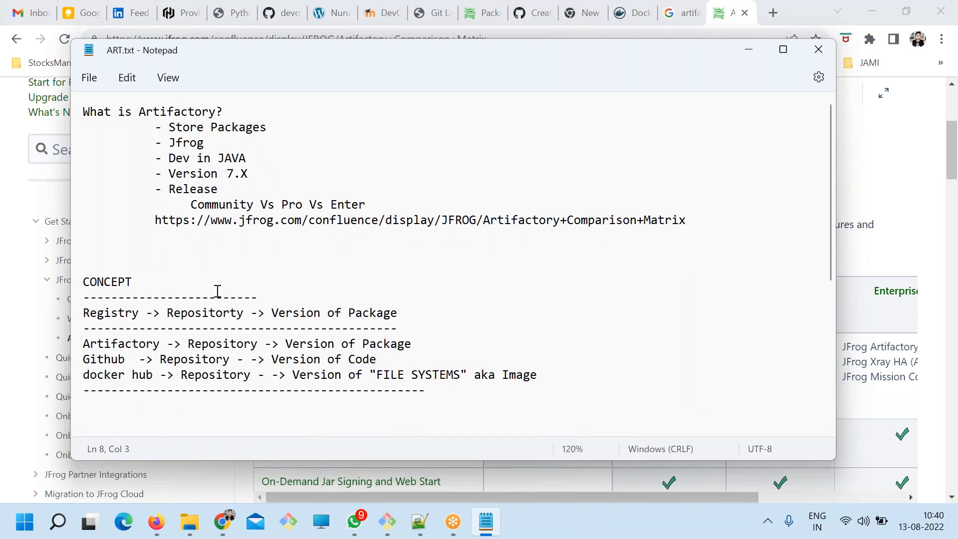
Switch to Chrome and examine the comparison matrix columns from JFrog Container Registry through Enterprise+.
key("alt+Tab")
scroll(619, 310, "down", 3)
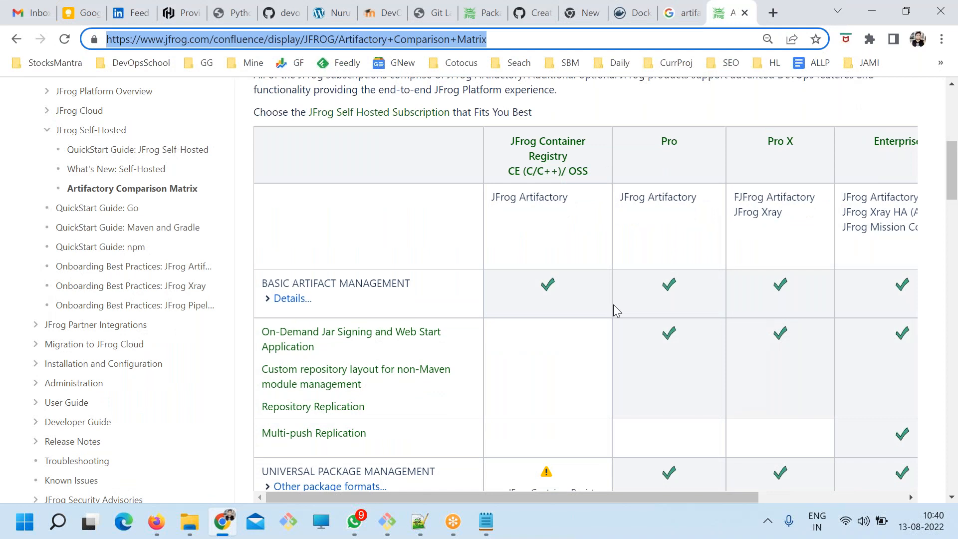
key("ctrl+minus")
left_click(459, 156)
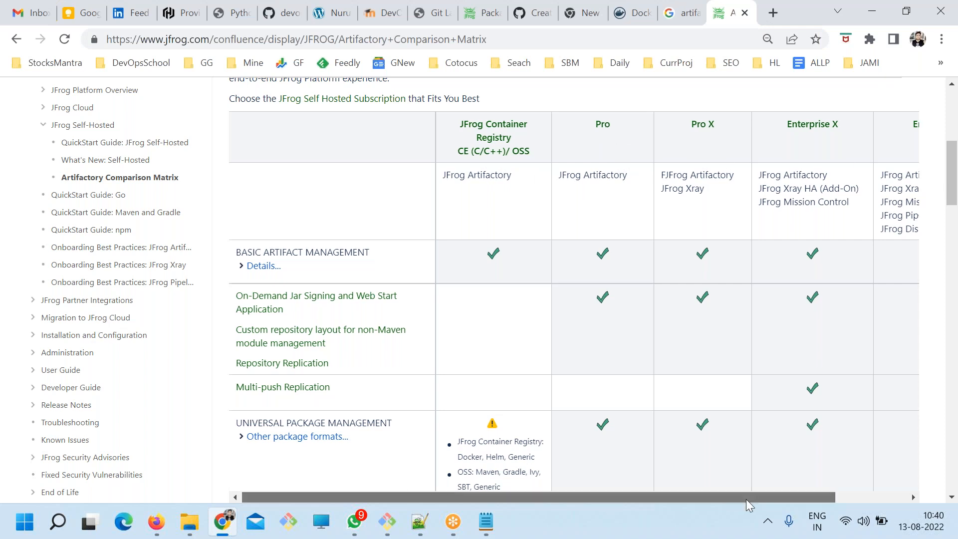
left_click_drag(747, 499, 851, 501)
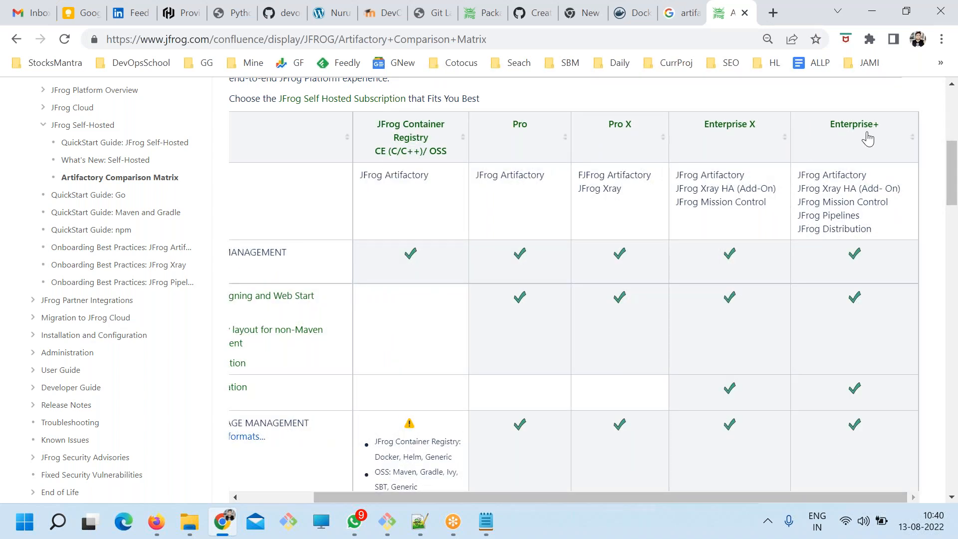
scroll(658, 276, "down", 2)
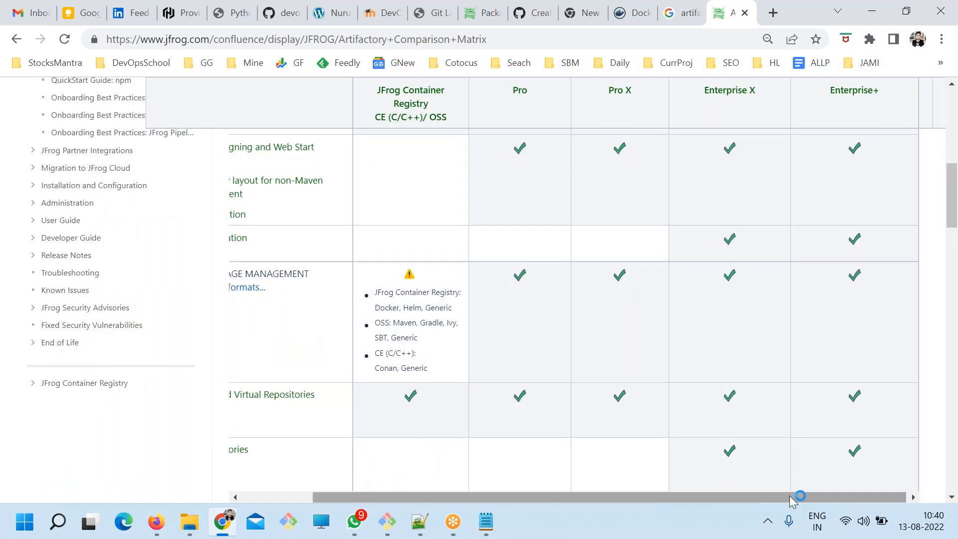
left_click_drag(800, 497, 734, 497)
scroll(709, 357, "up", 2)
scroll(708, 355, "down", 7)
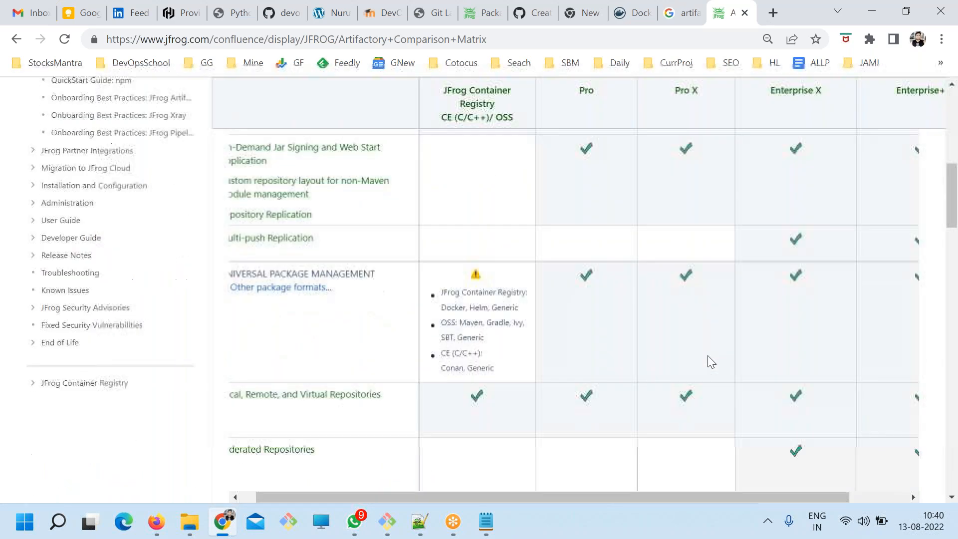
scroll(709, 357, "up", 10)
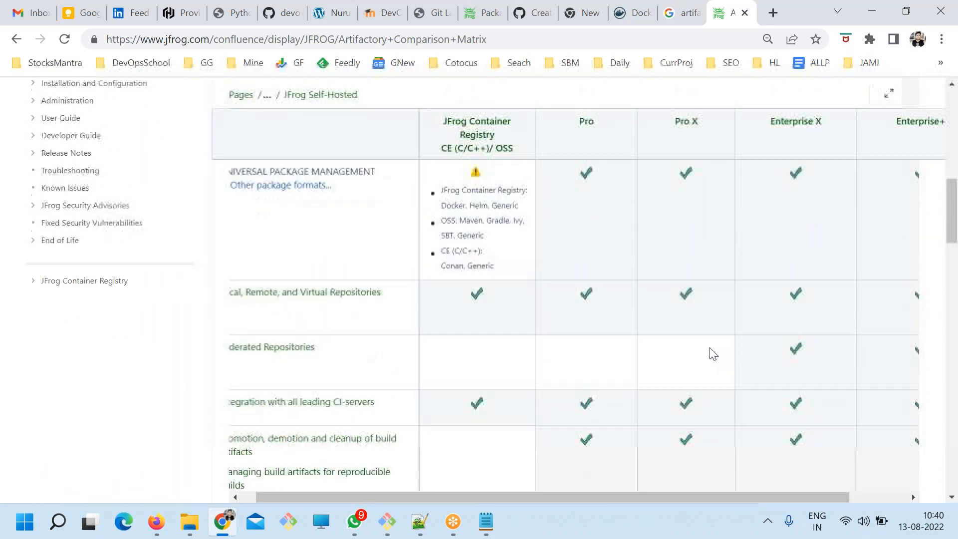
scroll(496, 415, "down", 3)
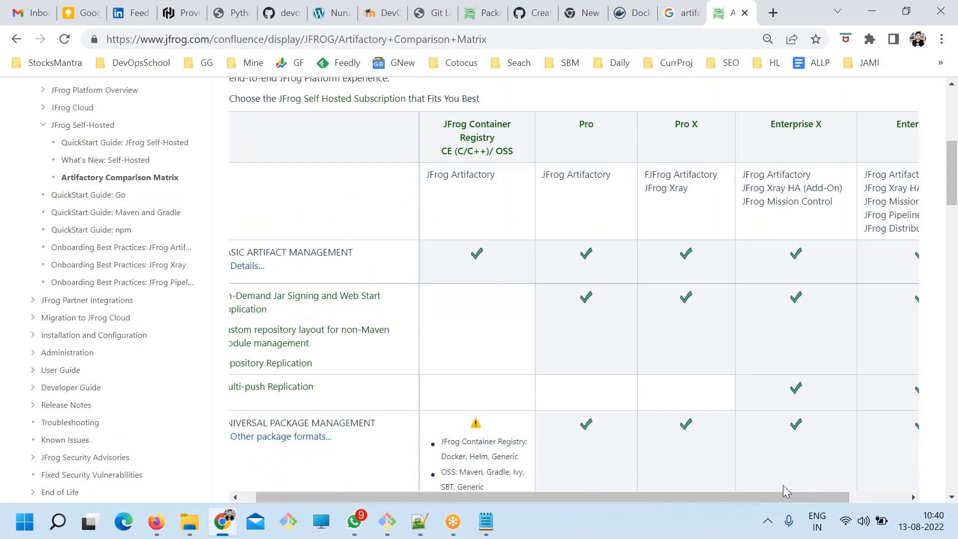
left_click_drag(780, 497, 766, 497)
Look through the matrix's feature rows to compare what each edition supports.
scroll(475, 365, "down", 12)
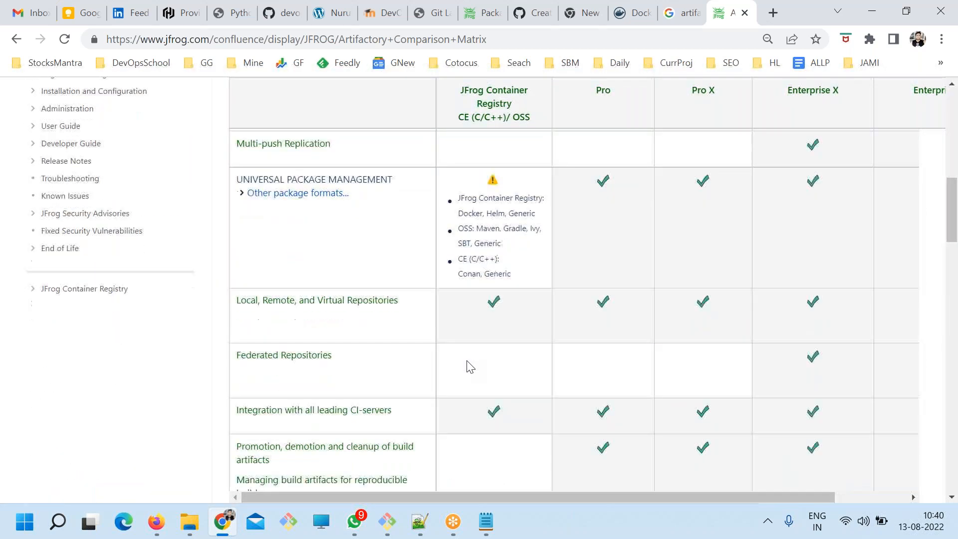
scroll(430, 399, "down", 15)
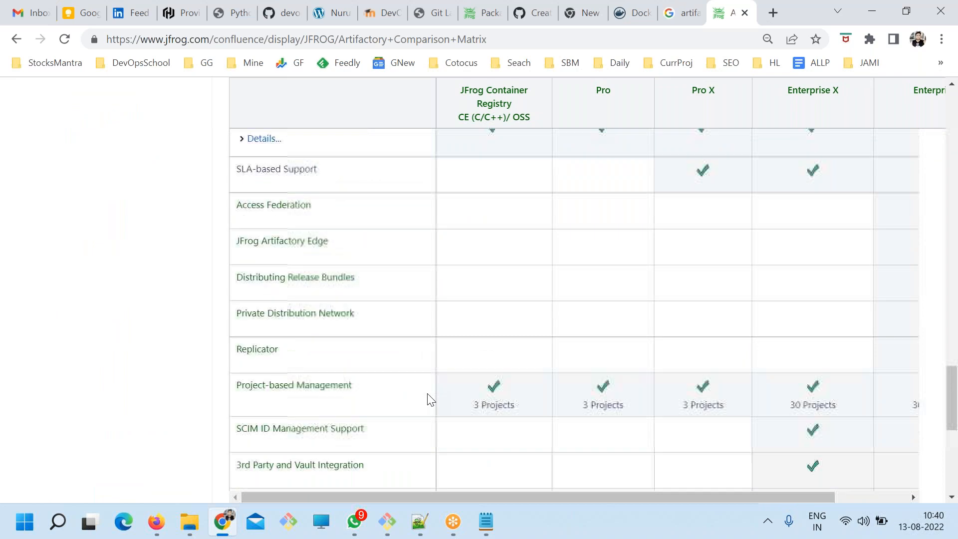
scroll(430, 398, "up", 15)
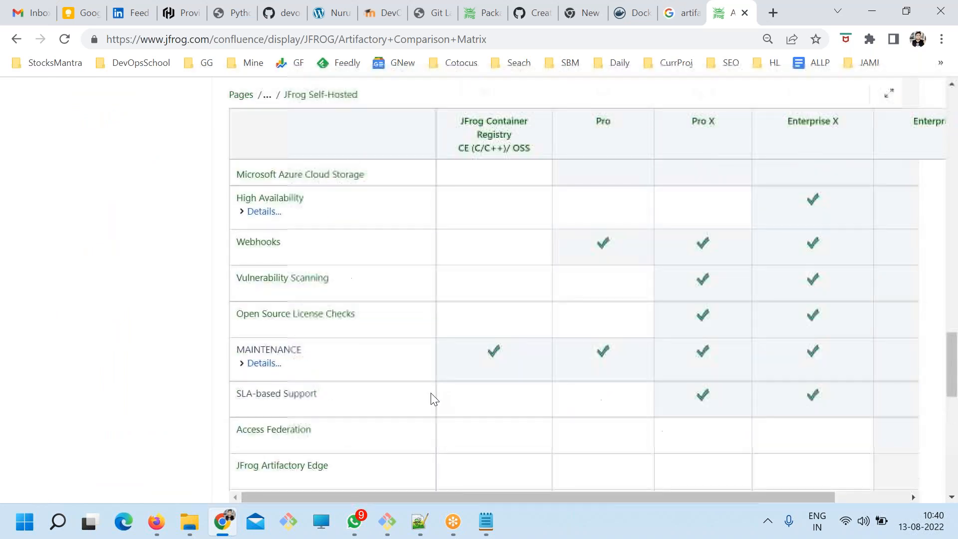
scroll(432, 400, "up", 15)
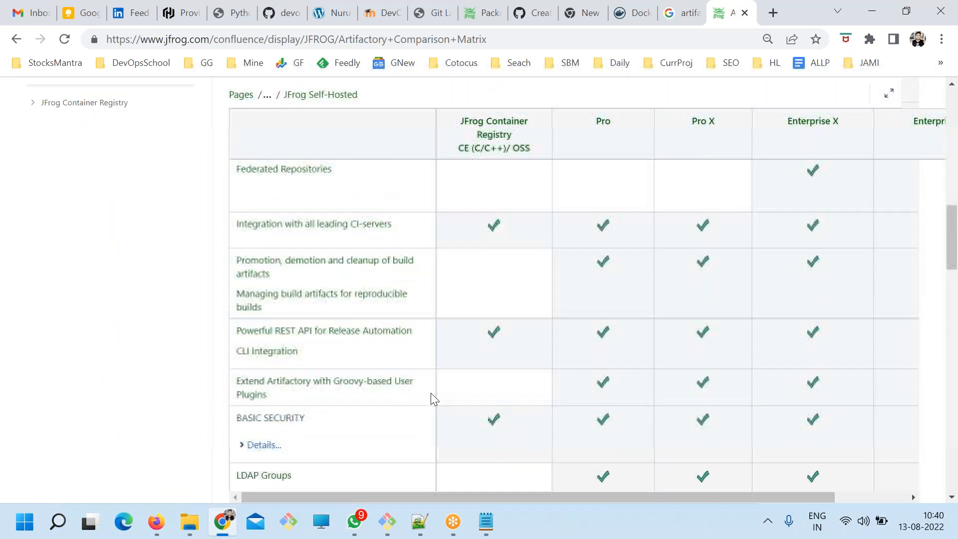
scroll(431, 395, "up", 5)
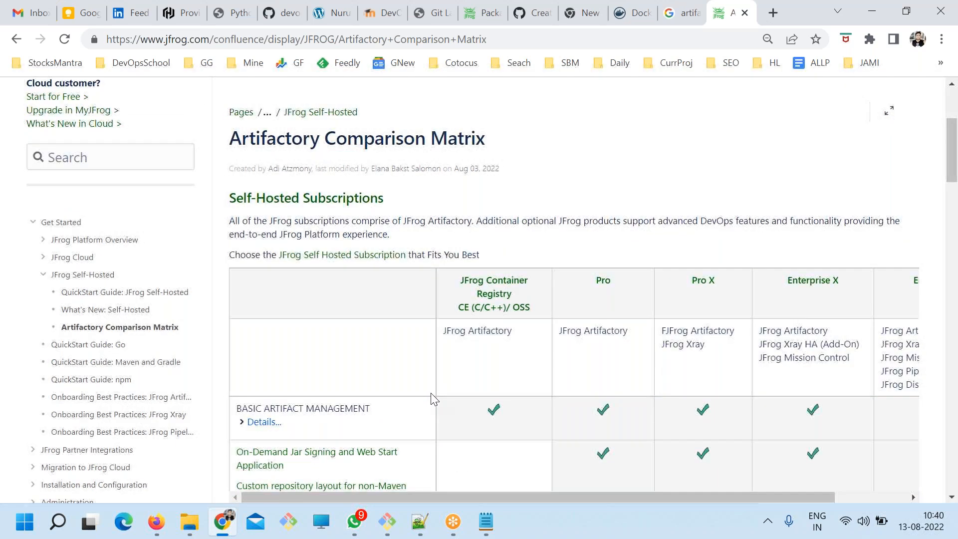
scroll(432, 397, "down", 5)
Return to ART.txt in Notepad and stretch its window to the full screen height.
key("alt+Tab")
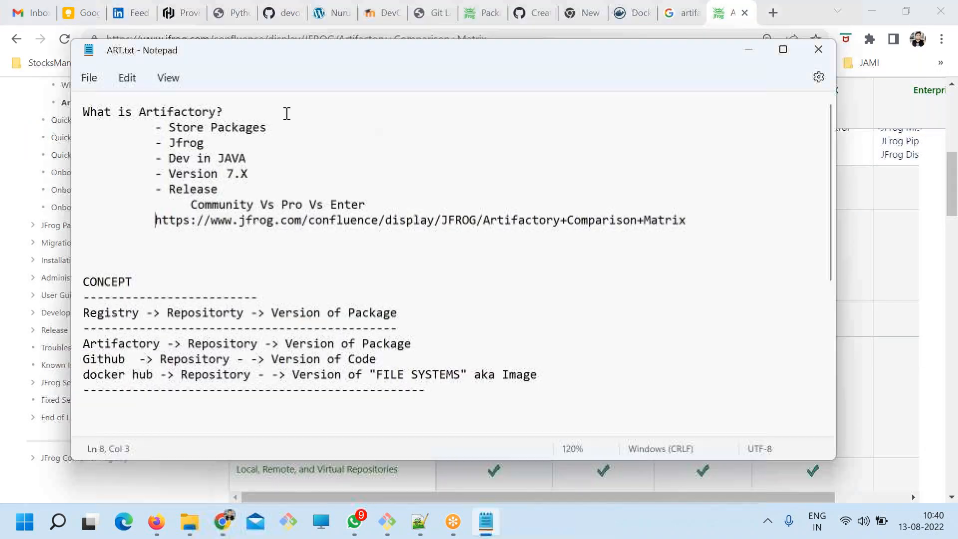
double_click(339, 37)
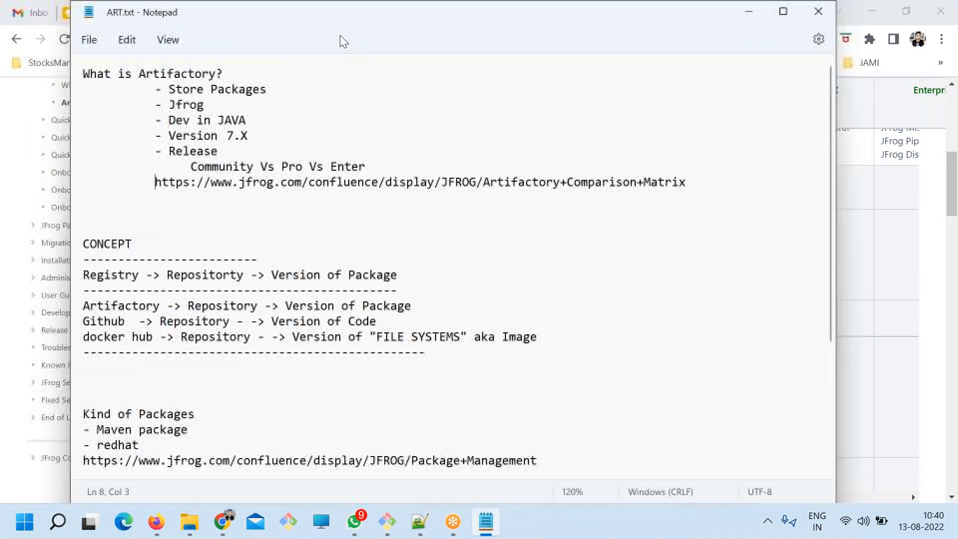
Review the What is Artifactory section in ART.txt, highlighting its language, version, release editions and comparison link lines.
left_click_drag(361, 53, 381, 91)
key("alt+Tab")
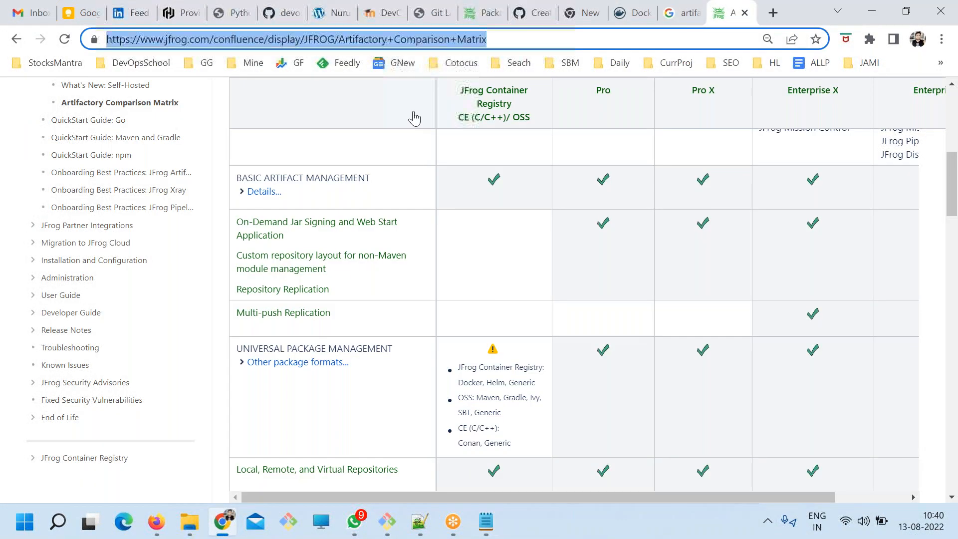
left_click(477, 533)
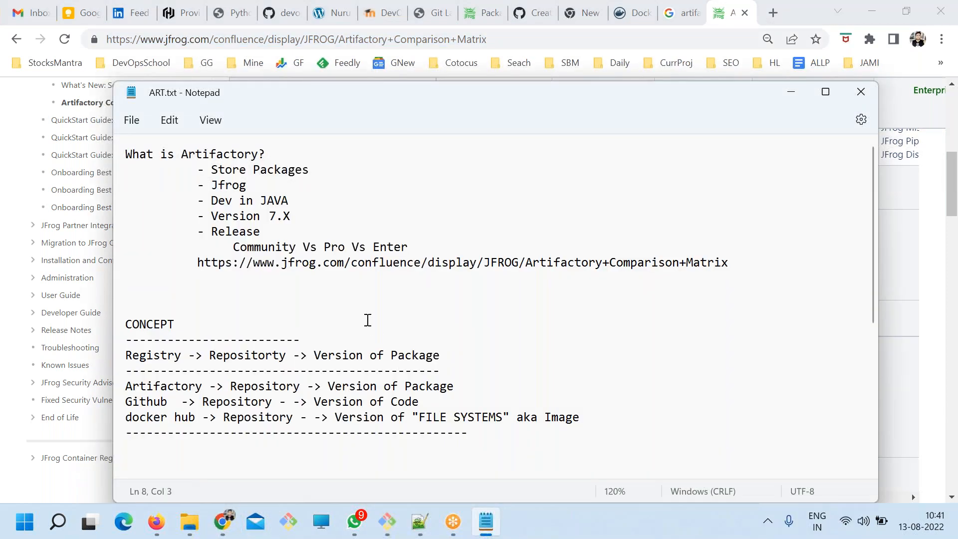
left_click_drag(760, 259, 196, 260)
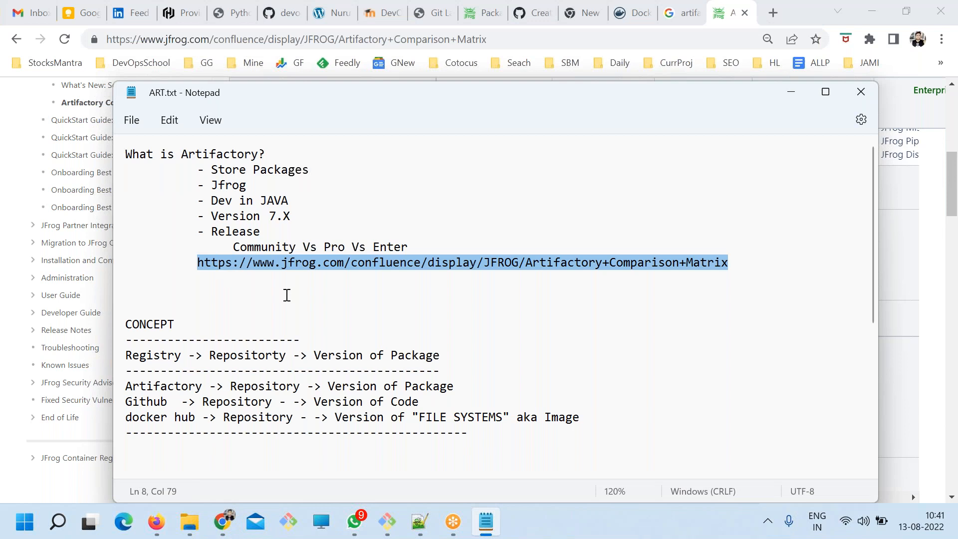
left_click_drag(290, 202, 199, 196)
left_click_drag(293, 216, 374, 247)
left_click(213, 232)
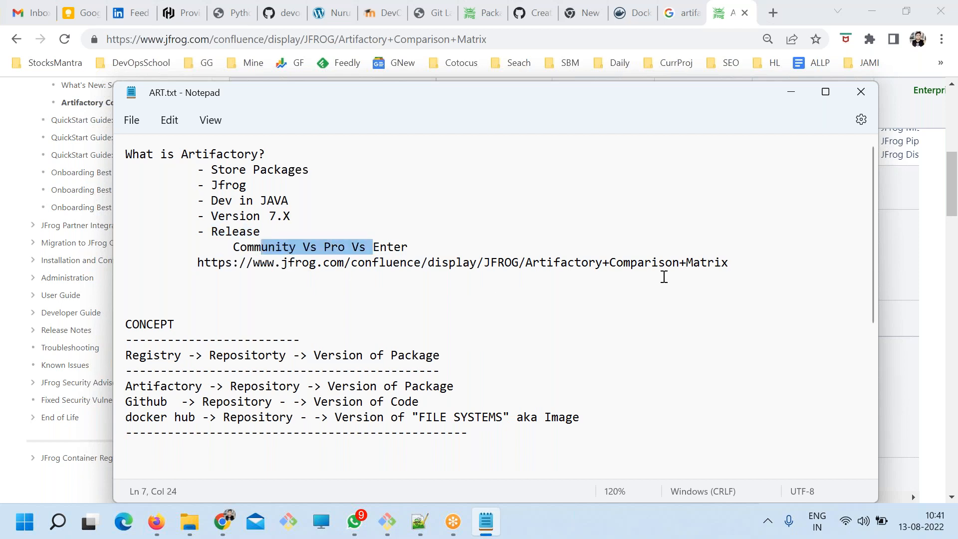
triple_click(749, 263)
left_click_drag(529, 220, 51, 143)
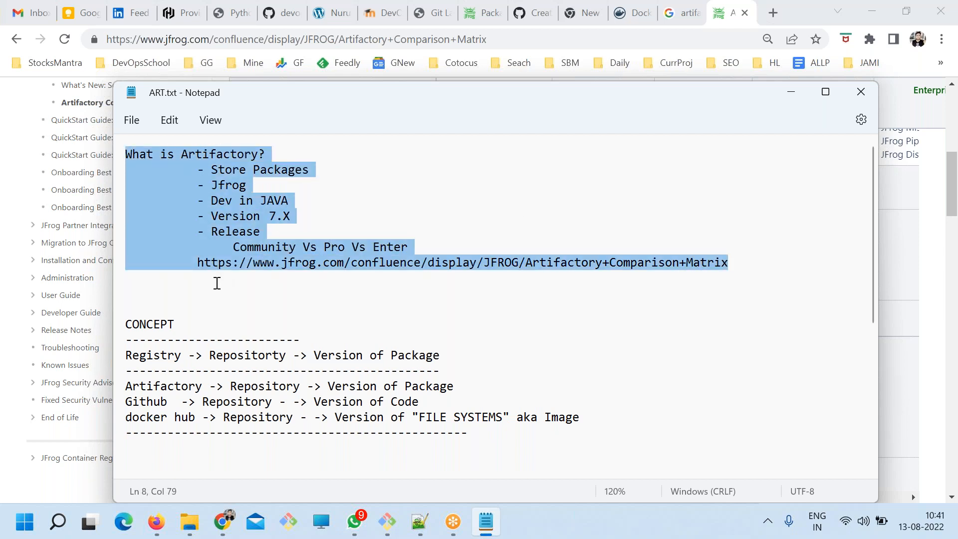
Add the heading "WHY We need this?" with a dashed underline above the CONCEPT section and save the file.
left_click(167, 298)
type("WHY We ne")
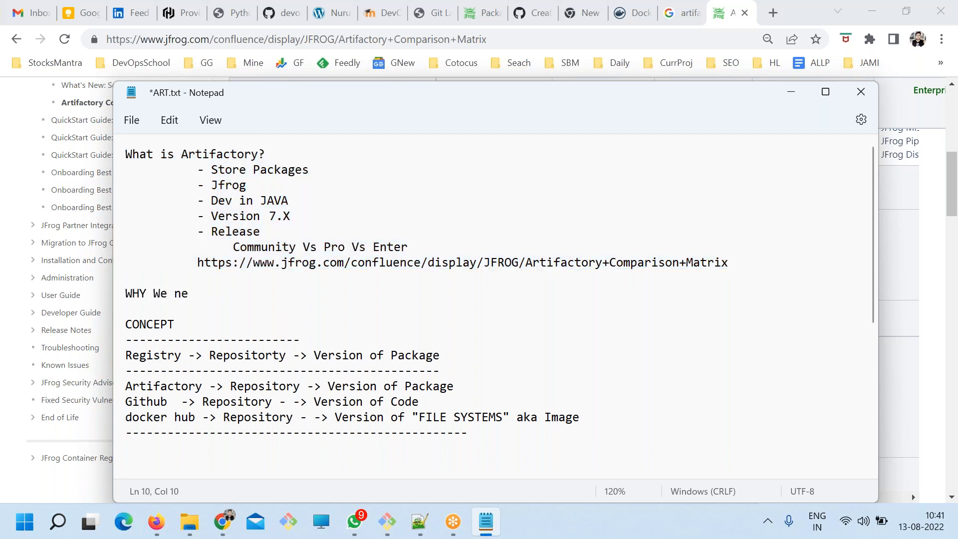
type("ed thi")
key("BackSpace")
type("this?")
key("Return")
type("--------------------------")
key("ctrl+s")
Reposition and widen the notes window, add the bullet "- ONE PLACE FOR ALL PACKAGES FOR YOUR ENTERPRISE" under the new heading, and save.
left_click_drag(256, 102, 222, 58)
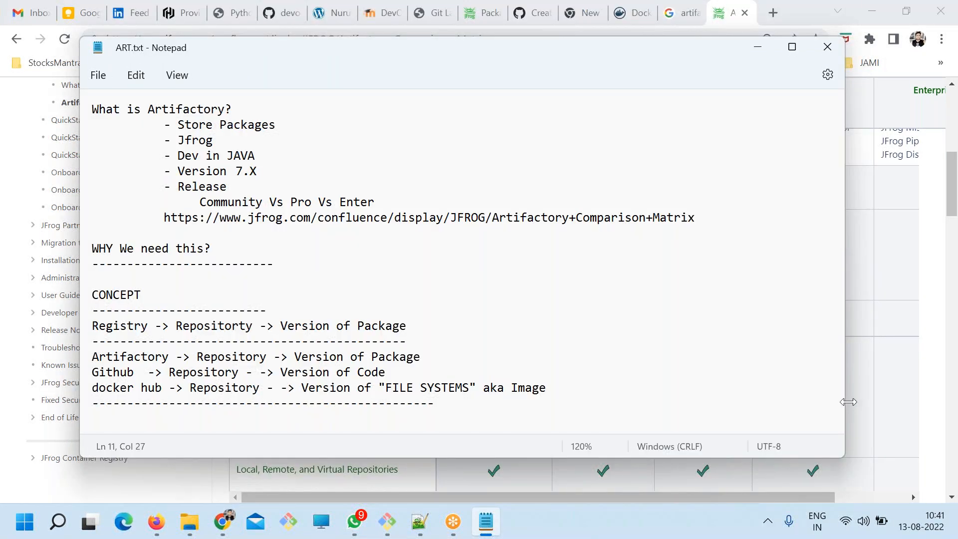
left_click_drag(848, 402, 892, 402)
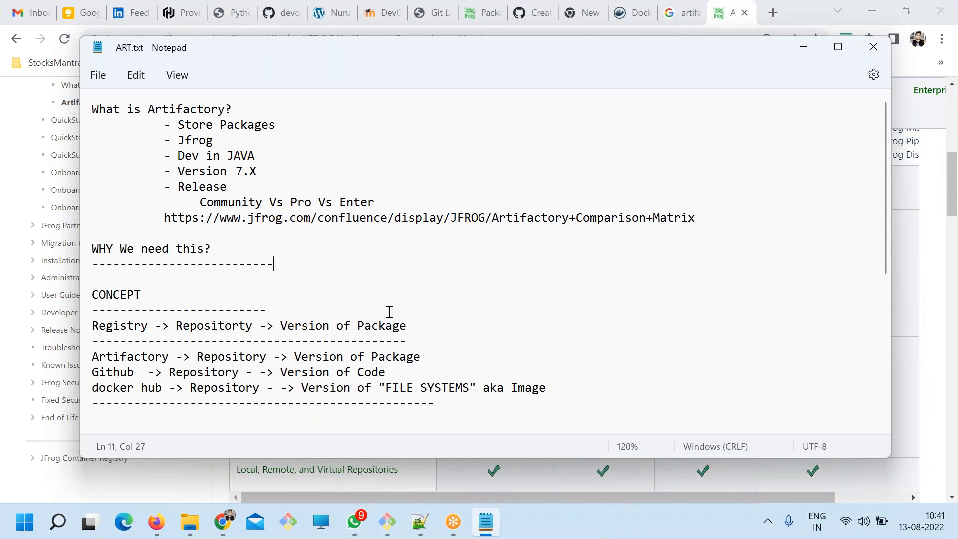
key("Return")
type("- ONE PLACE F")
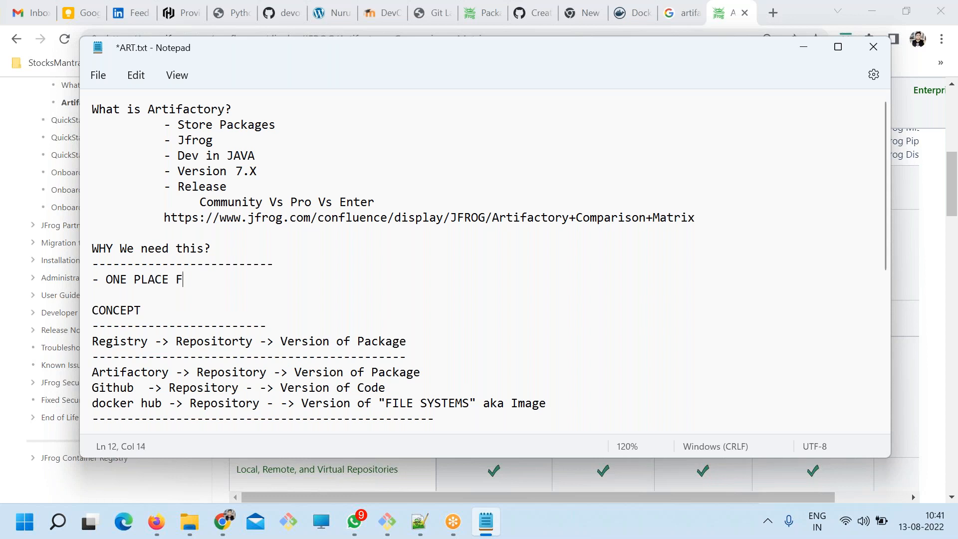
type("OR ALL PACKAGE")
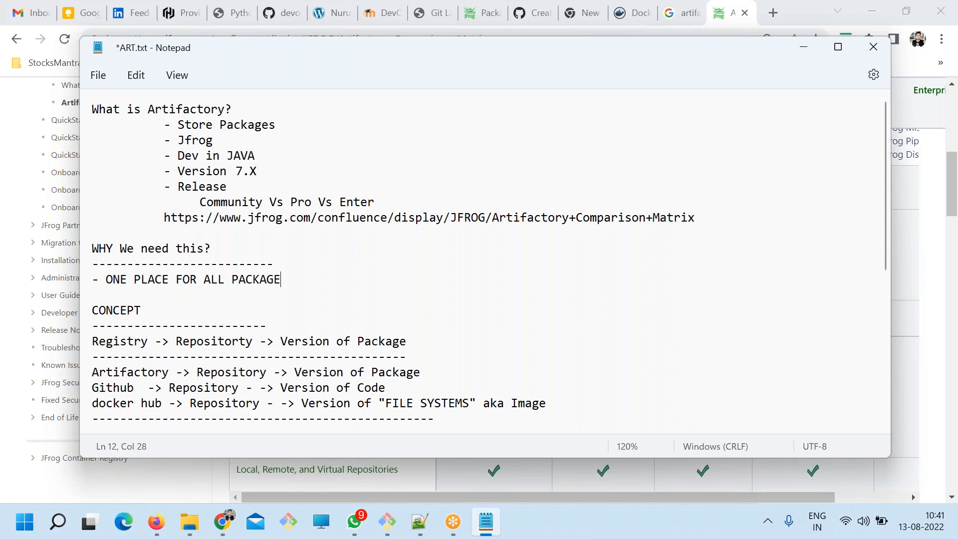
type("S FOR YOUR E")
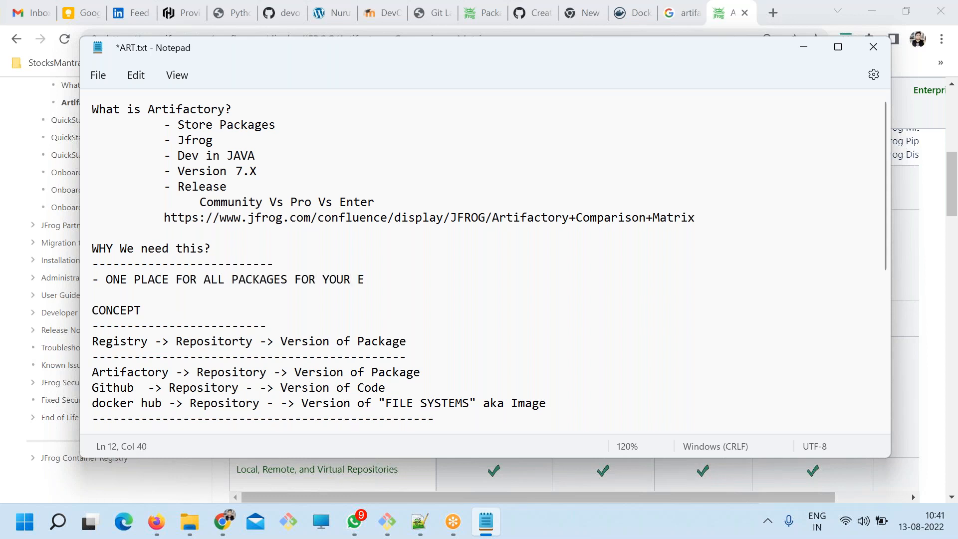
type("NTERPRISE")
key("ctrl+s")
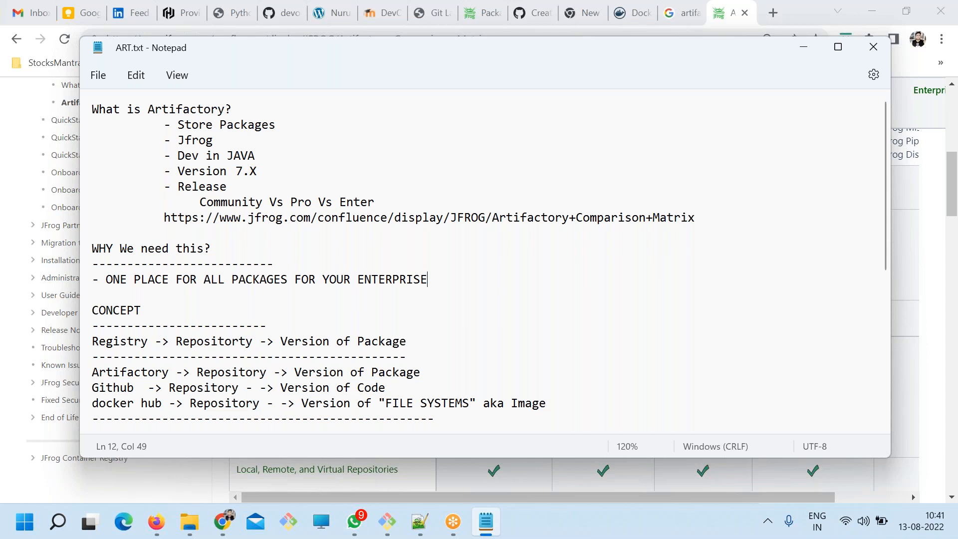
Add an indented line "- DOWNLOAD - UPLOAD" below the ONE PLACE FOR ALL PACKAGES bullet.
key("Return")
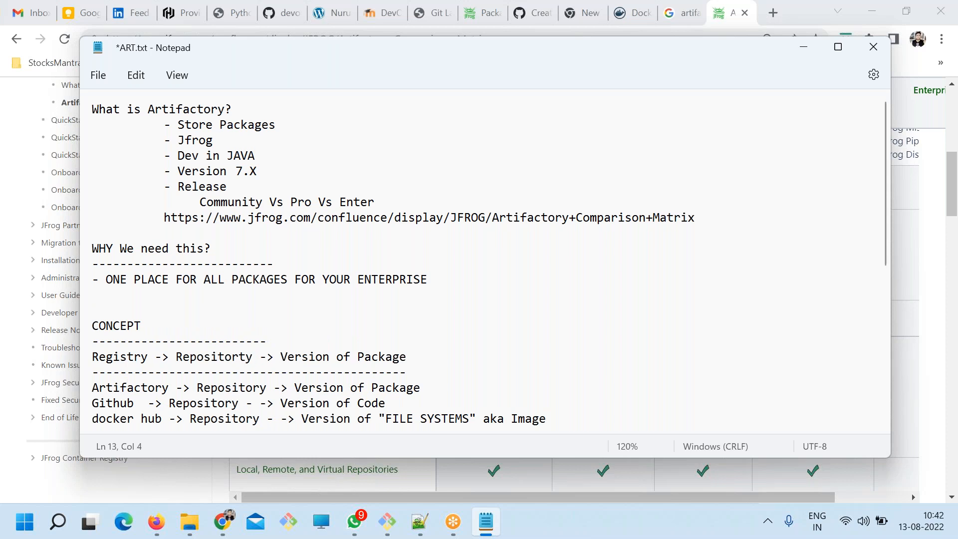
type("- DOWNLOAD - UPLOAD")
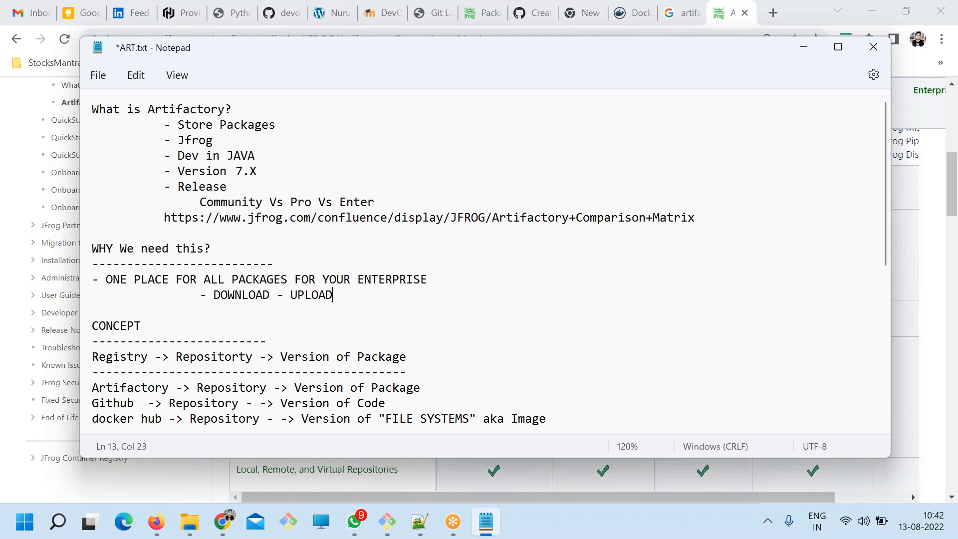
Add the bullet "- Security | Audit | Control" below the DOWNLOAD - UPLOAD line and save the file.
key("Return")
type("-")
key("ctrl+s")
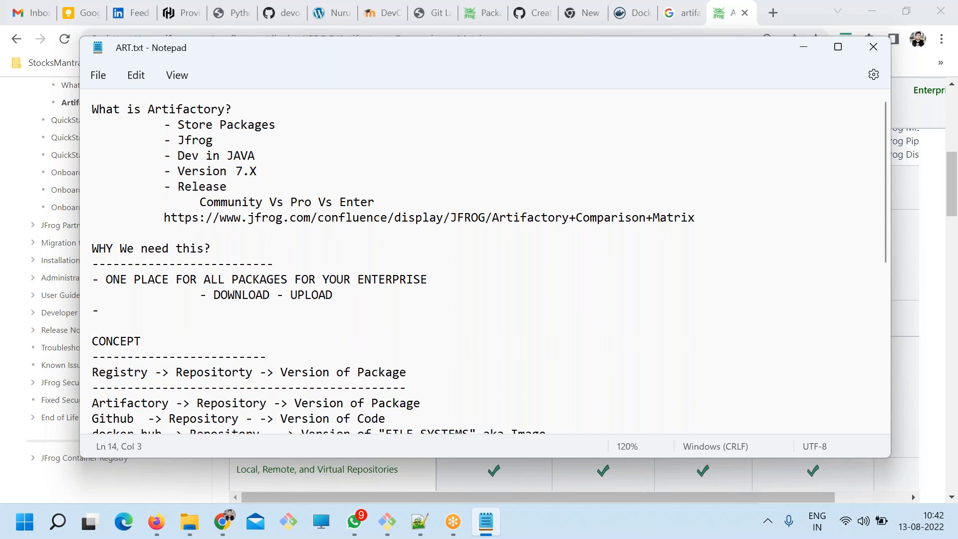
type("Security")
key("ctrl+s")
type("| Audit | Control")
key("ctrl+s")
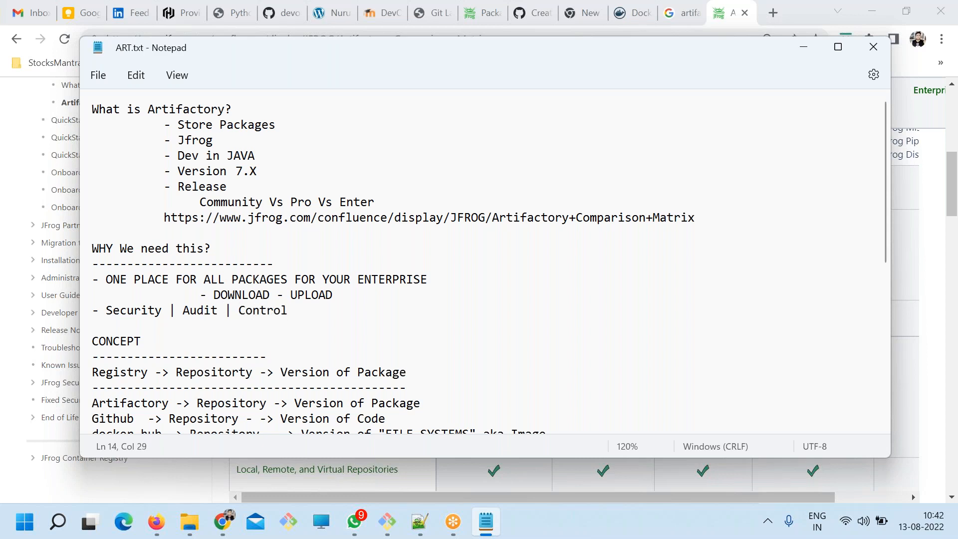
Add the bullet "- Ease of Admin" below the Security line, followed by blank lines before CONCEPT, and save.
left_click_drag(289, 310, 92, 311)
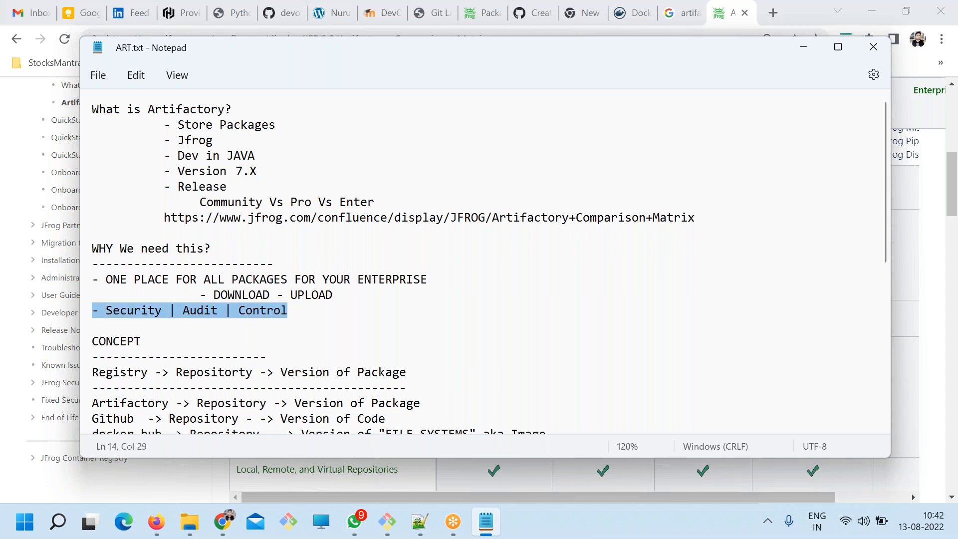
left_click(361, 320)
type("- Ease")
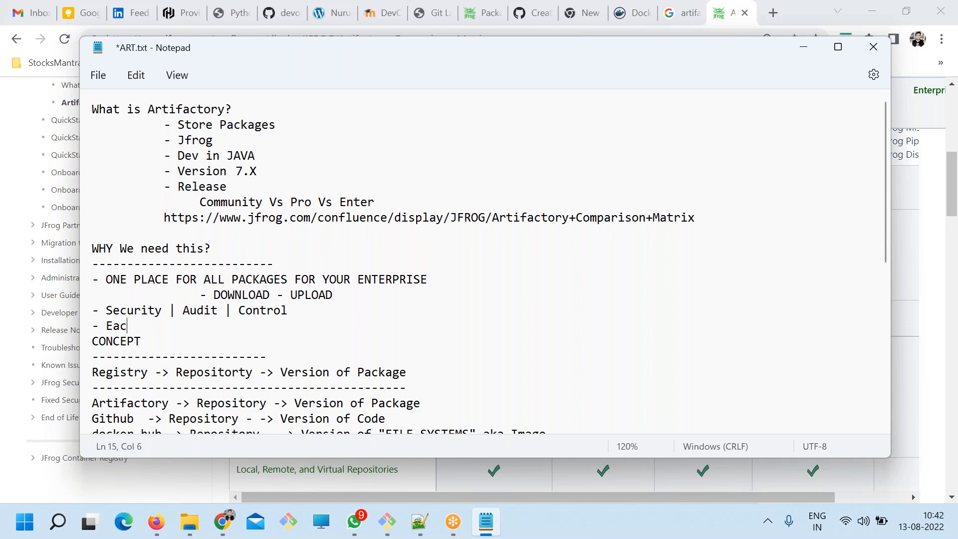
type(" of Admin")
key("Return")
key("Return")
key("ctrl+s")
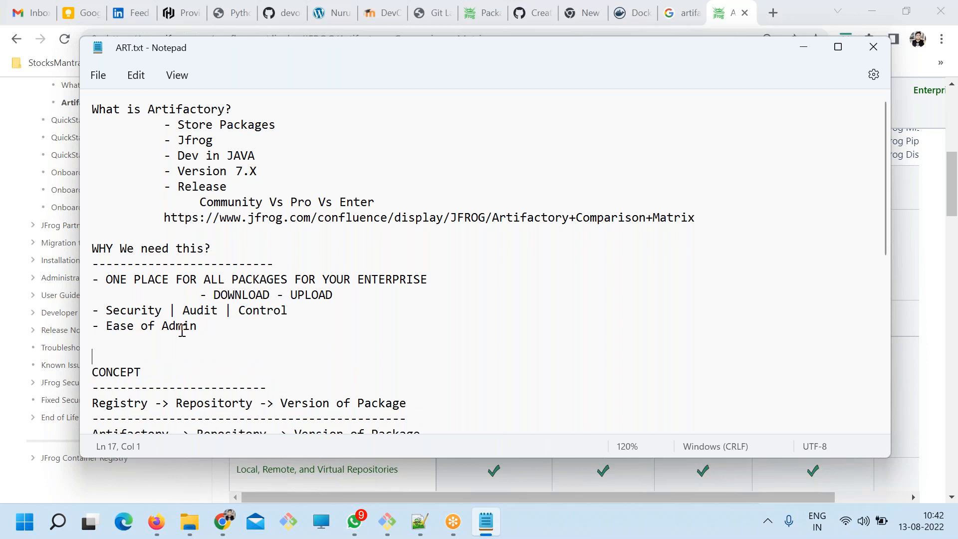
Review the bullets under WHY We need this?, highlighting Ease of Admin and then the whole list.
left_click_drag(191, 327, 65, 325)
left_click_drag(197, 327, 92, 326)
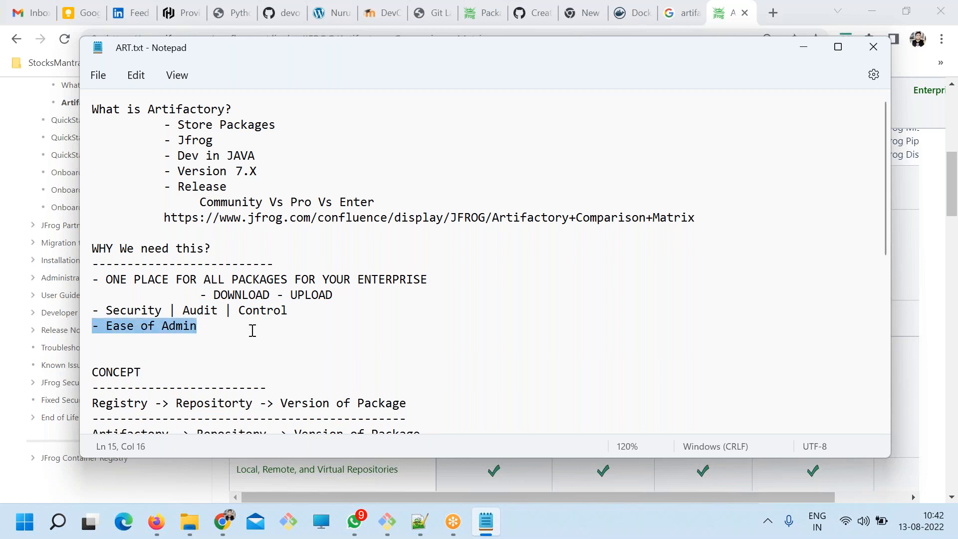
left_click_drag(225, 279, 259, 310)
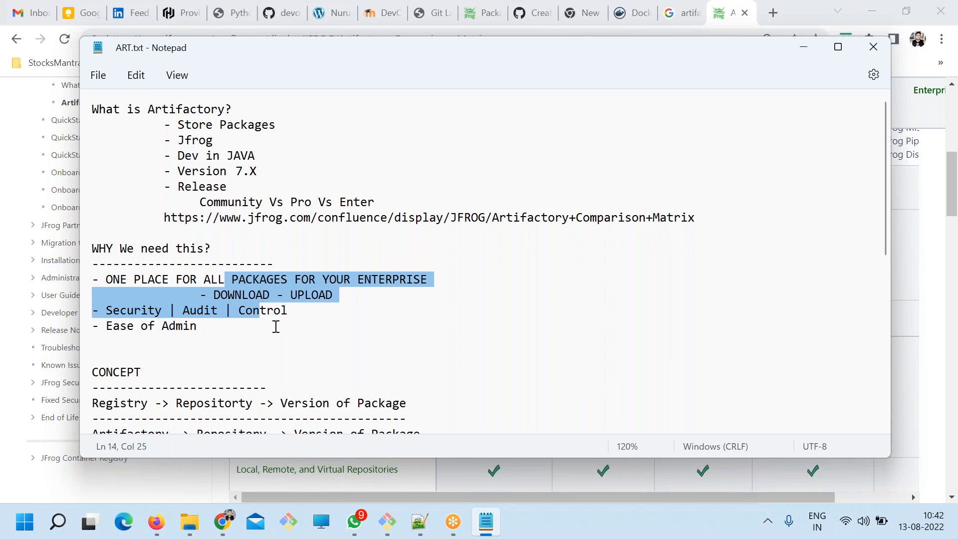
left_click(229, 332)
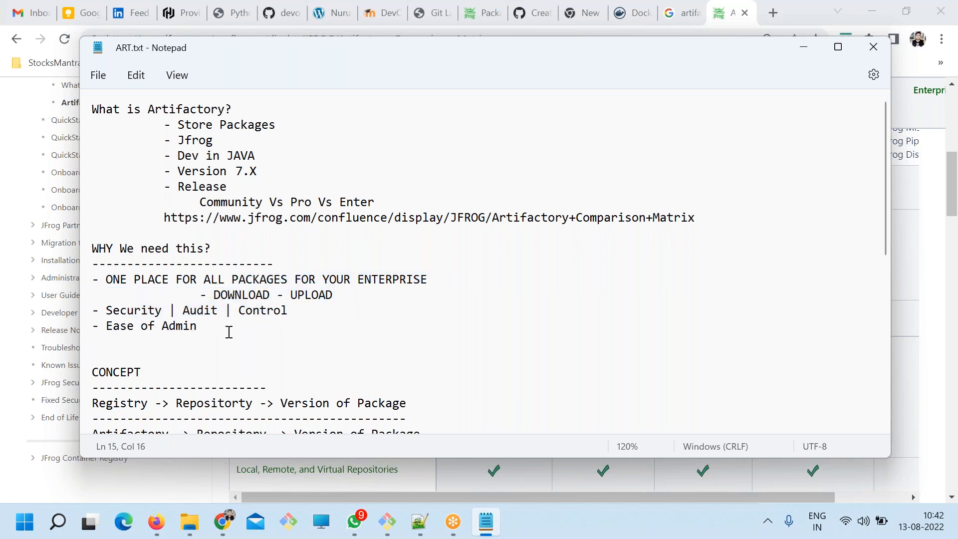
left_click_drag(224, 329, 97, 325)
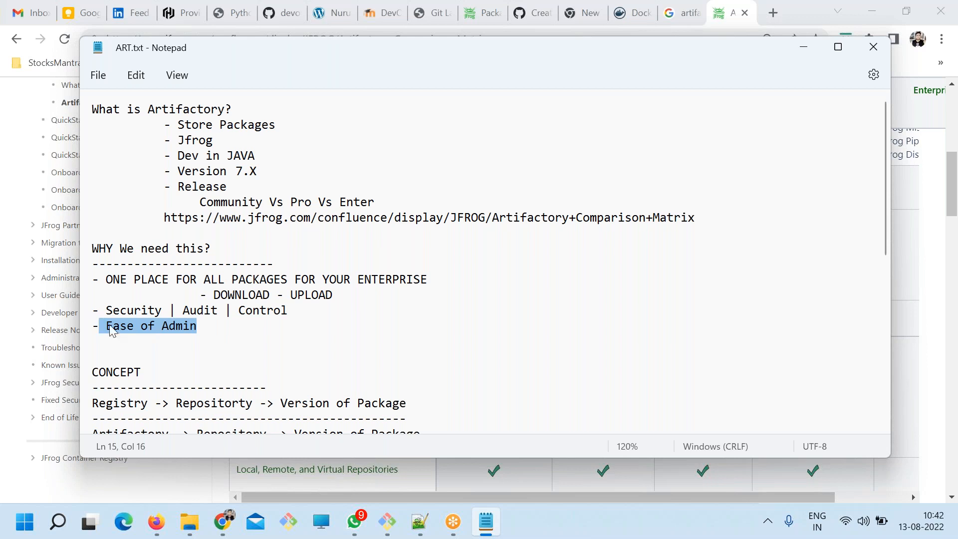
left_click(214, 327)
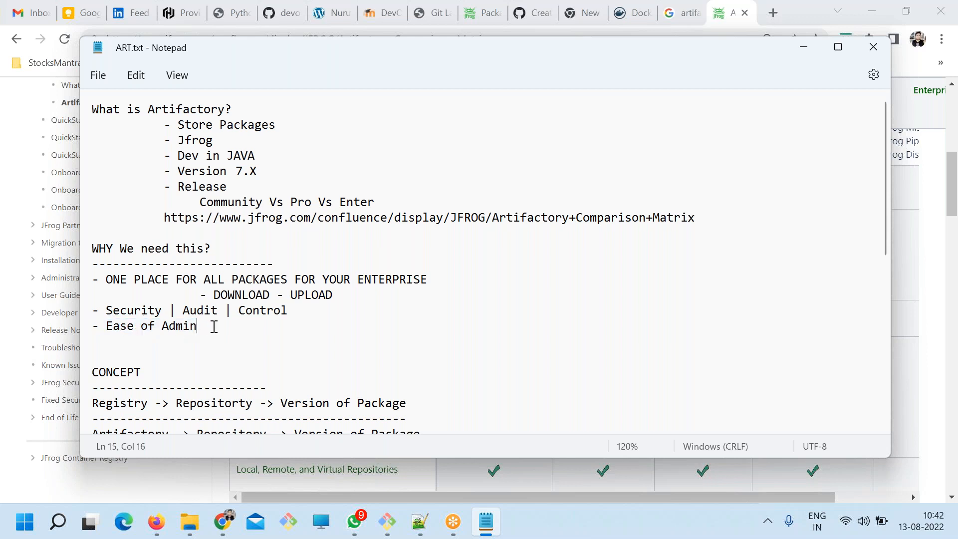
double_click(210, 325)
left_click_drag(298, 296, 156, 281)
left_click_drag(204, 325, 92, 281)
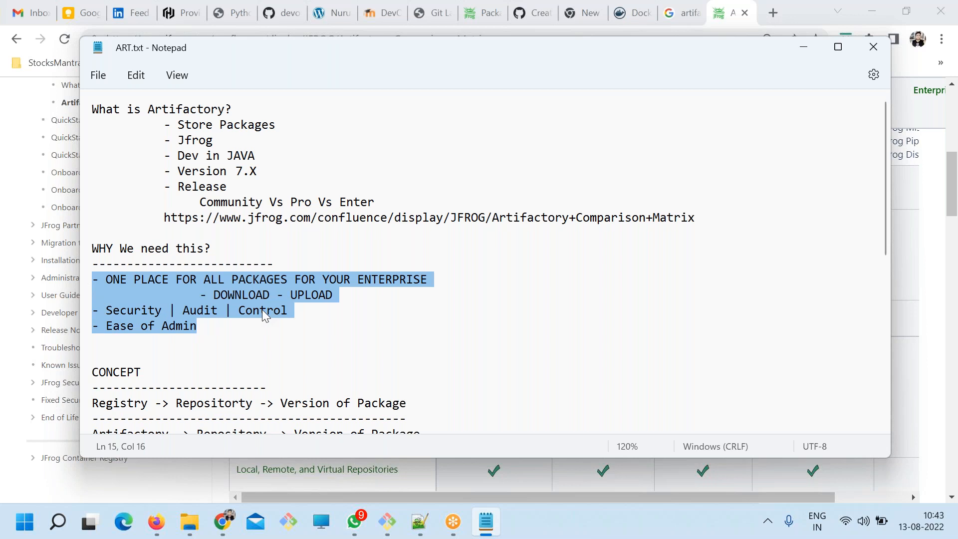
Add the bullet "- Package Integrity" below Ease of Admin and save the file.
left_click(249, 333)
key("Return")
type("-")
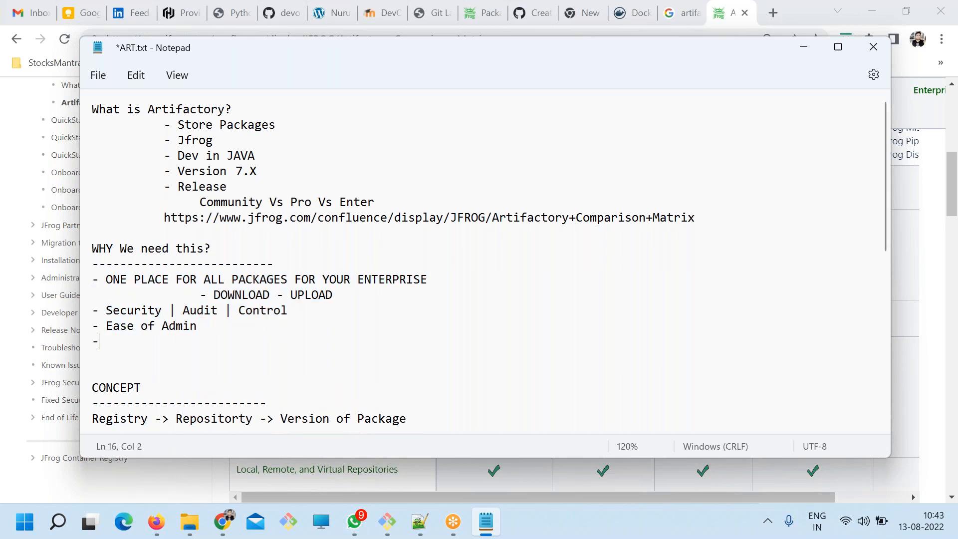
type(" Package Inte")
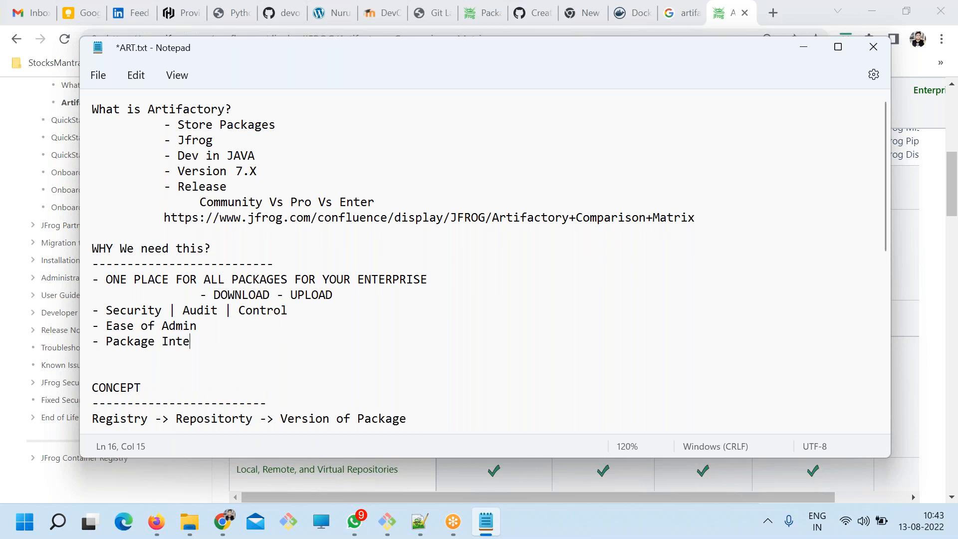
type("grity")
key("ctrl+s")
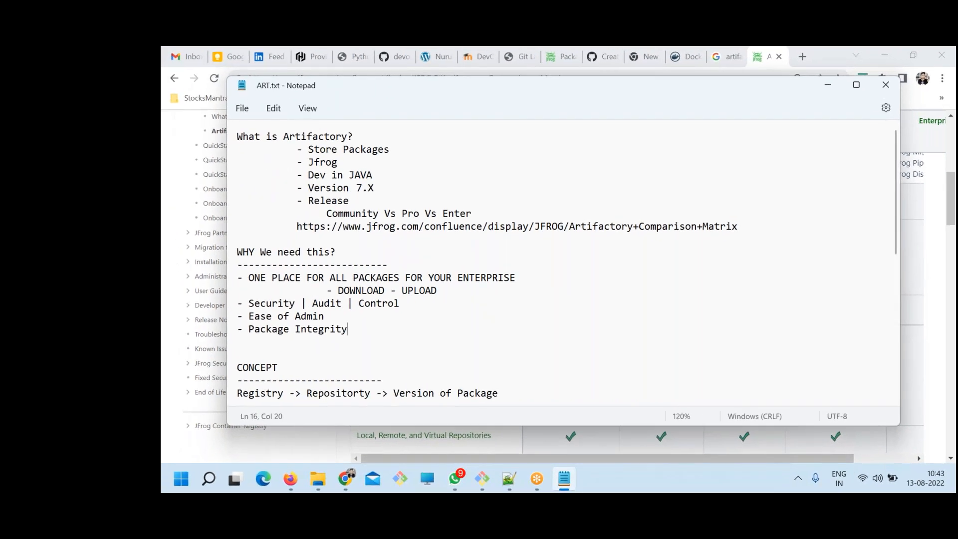
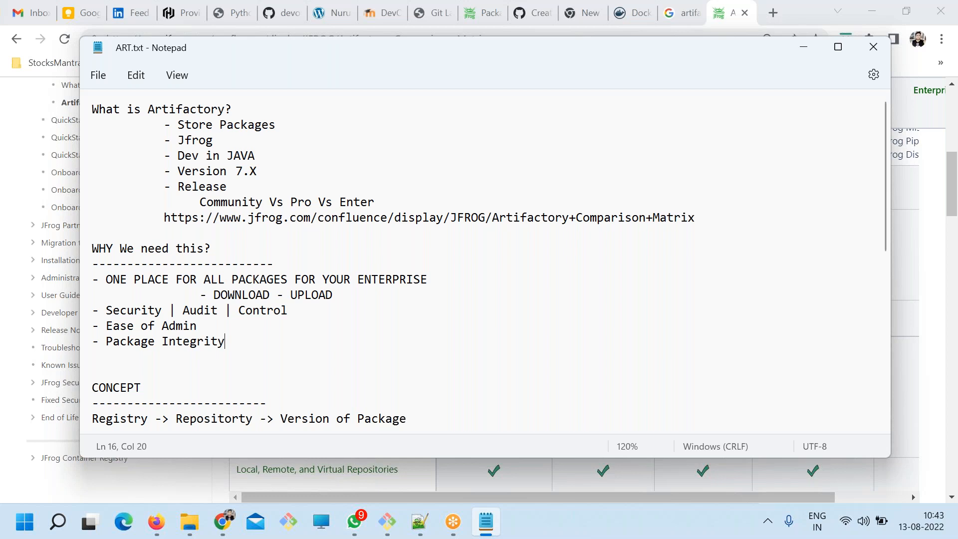
Extend the Package Integrity bullet with "| Quality of Package" and save the file.
type("|")
key("ctrl+s")
type("Qya")
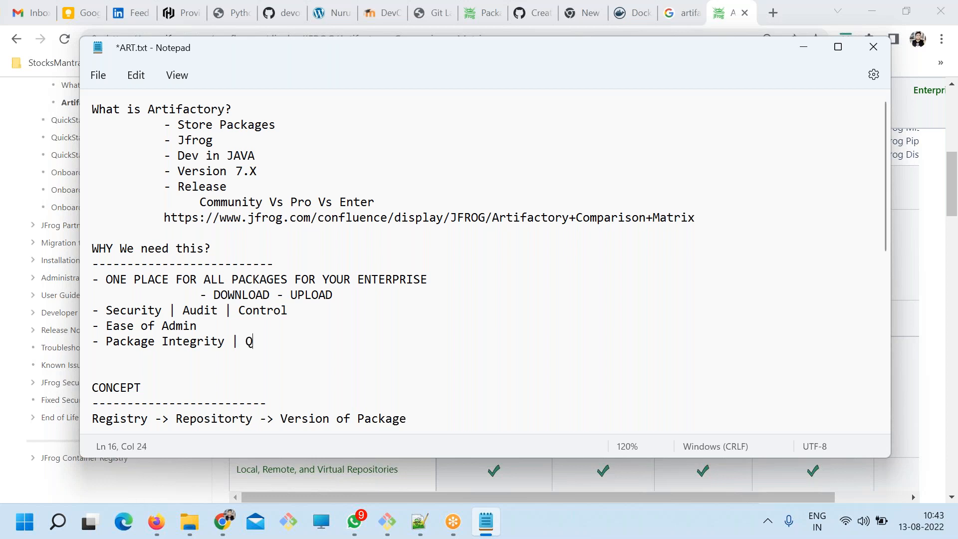
key("BackSpace")
key("BackSpace")
type("uality of Packjag")
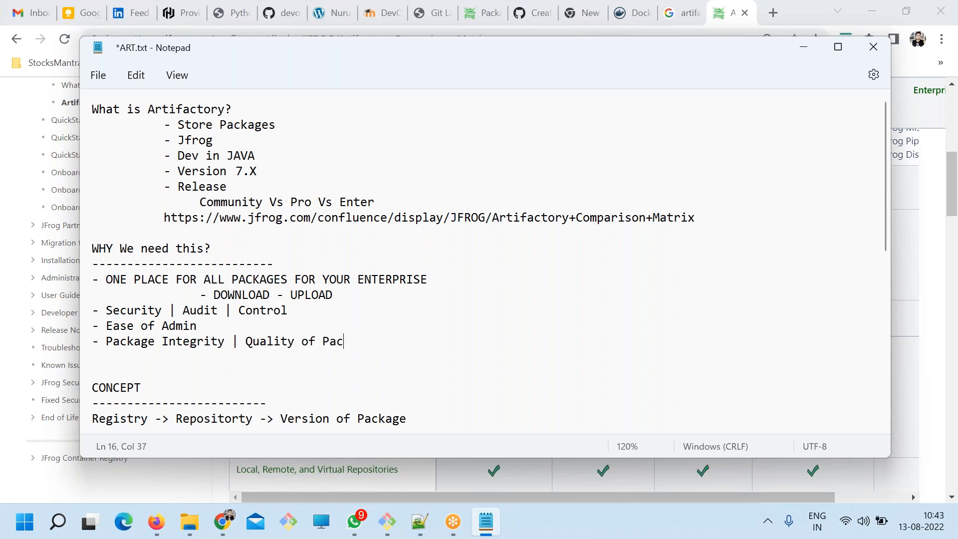
key("BackSpace")
key("BackSpace")
key("BackSpace")
type("age")
key("ctrl+s")
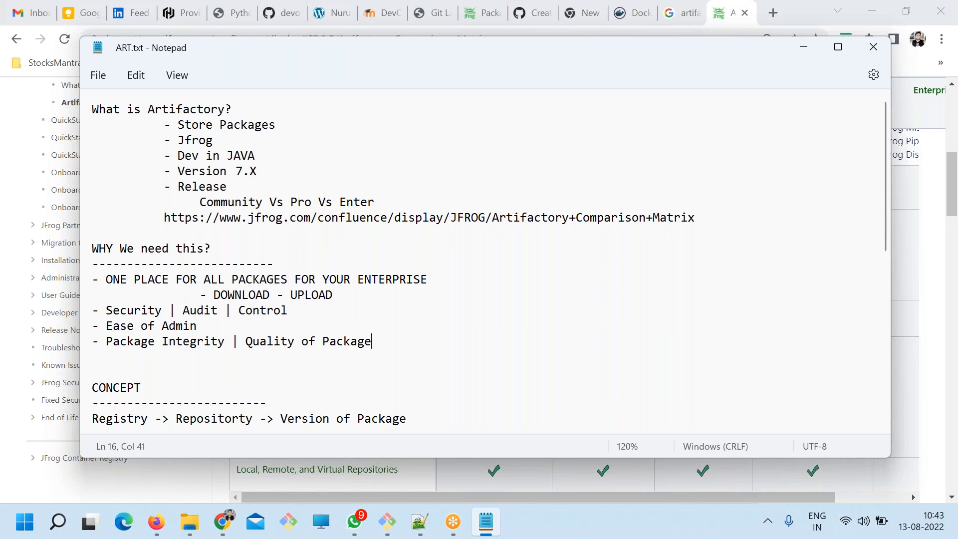
Review the WHY We need this? section, highlighting the word Integrity and the whole list of reasons.
left_click_drag(113, 342, 211, 342)
double_click(210, 342)
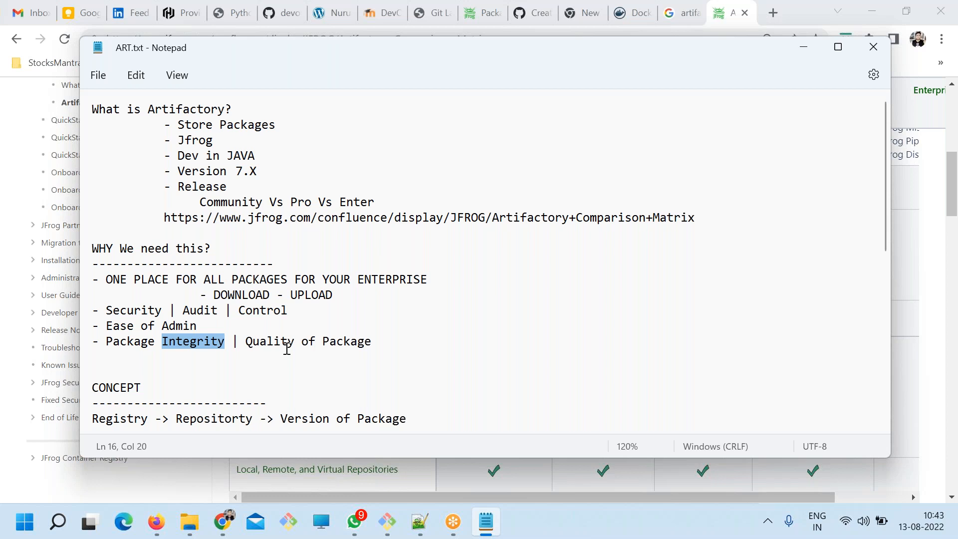
left_click_drag(379, 349, 214, 229)
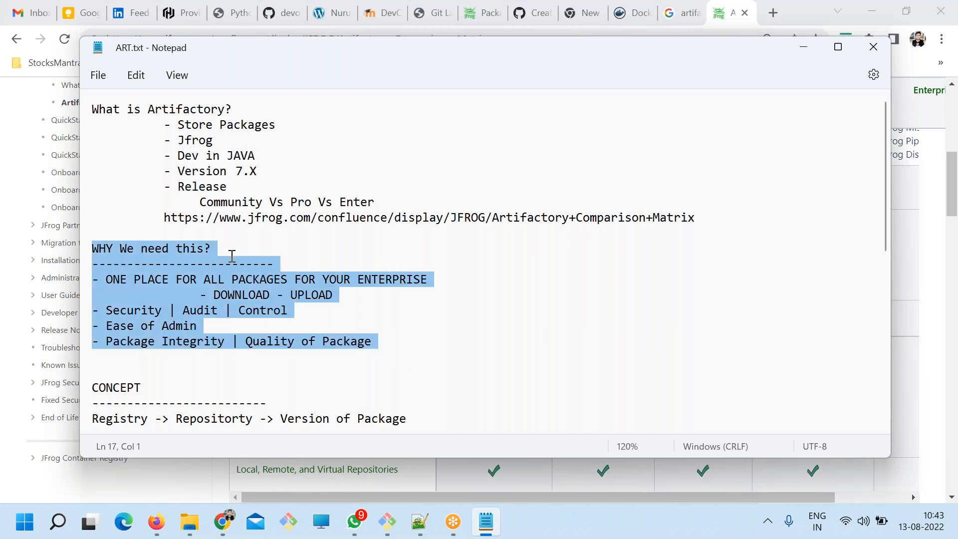
left_click(288, 310)
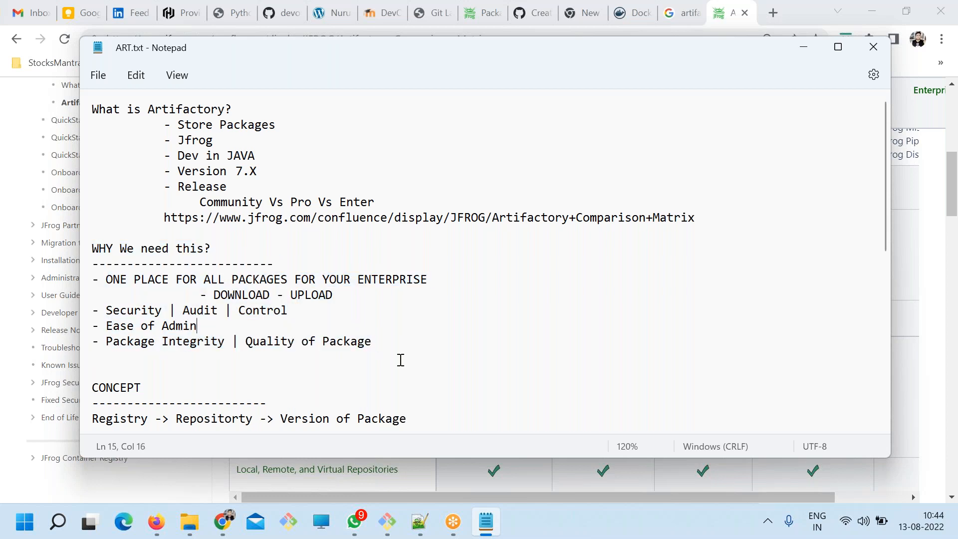
left_click_drag(370, 341, 86, 240)
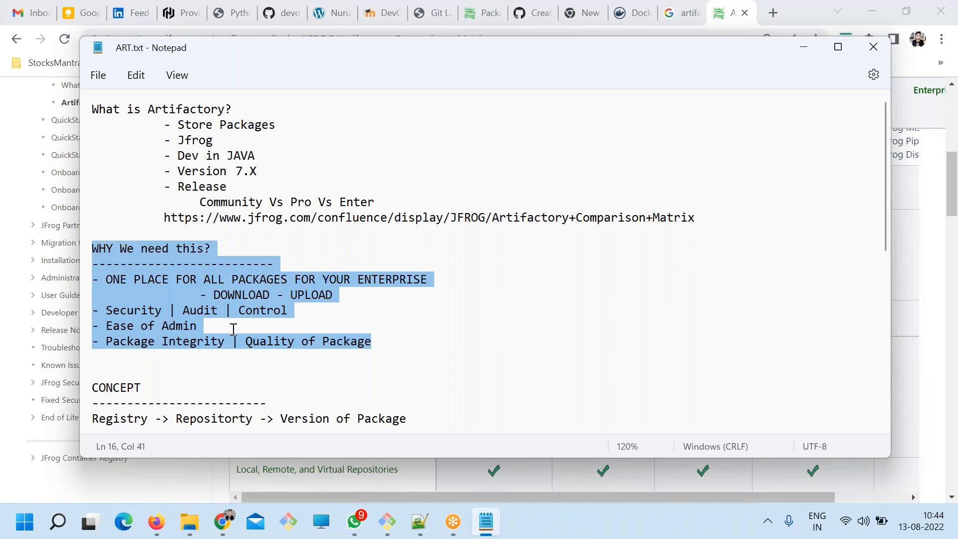
left_click(384, 346)
left_click_drag(374, 342, 105, 242)
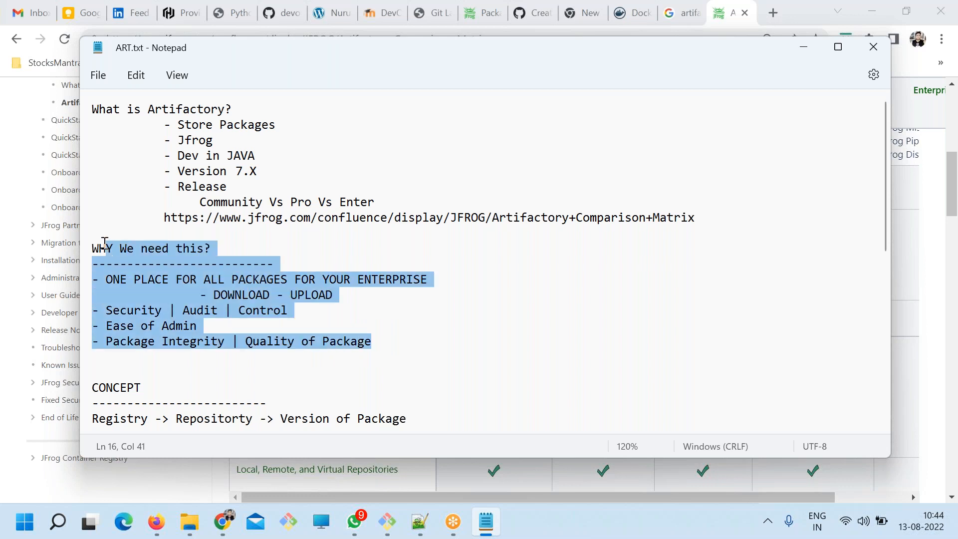
left_click(260, 311)
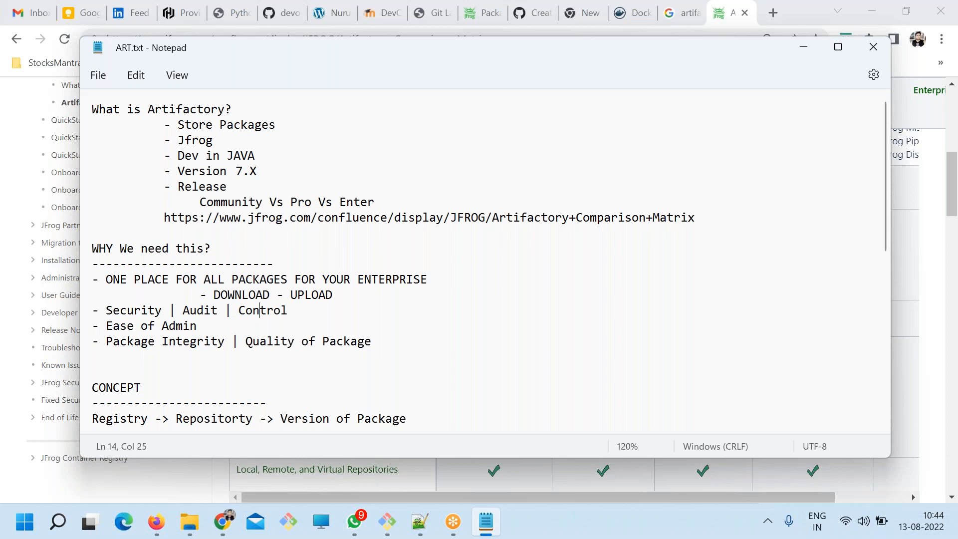
Change the end of the Artifactory line under CONCEPT to "Version of Packages".
scroll(351, 346, "down", 4)
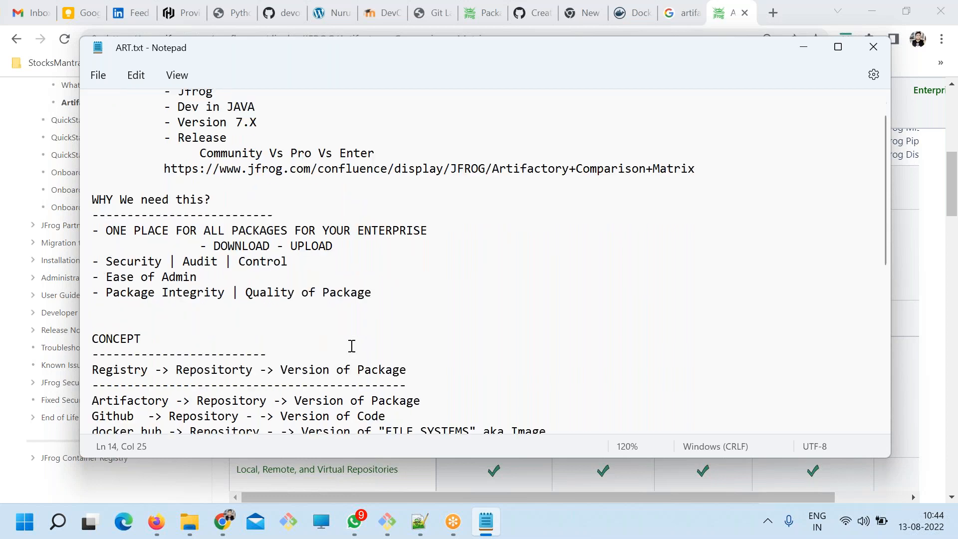
left_click_drag(254, 306, 169, 305)
mouse_move(289, 274)
left_mouse_down()
mouse_move(436, 274)
mouse_move(305, 274)
left_mouse_up()
left_click(437, 273)
type("s")
Review the Artifactory line's registry, repository and version parts, and highlight the WHY We need this? section again.
left_click_drag(171, 274, 82, 271)
double_click(215, 274)
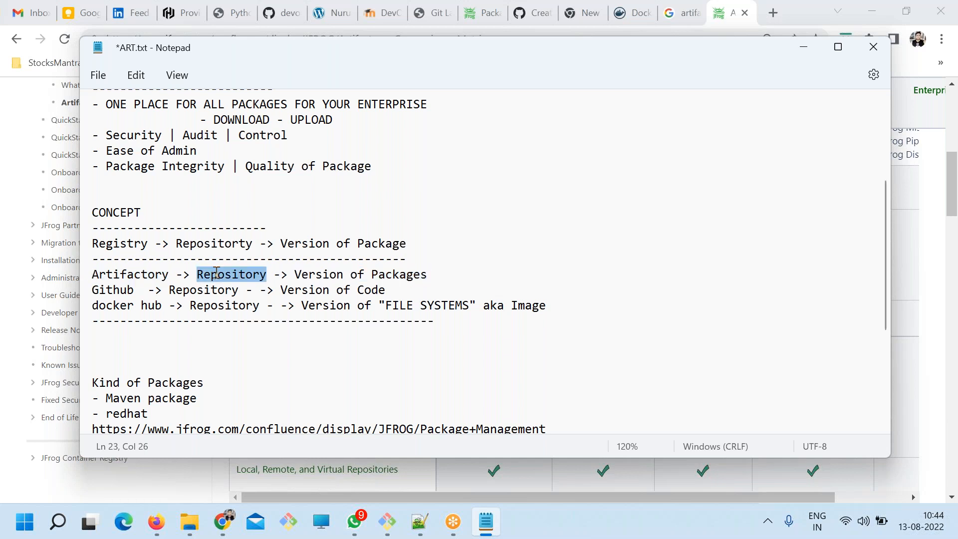
left_click(295, 274)
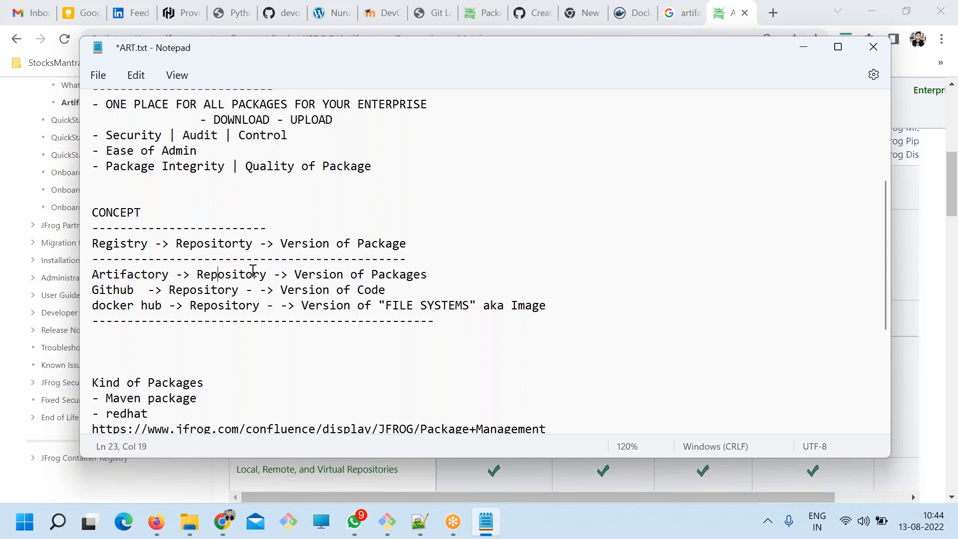
left_click_drag(288, 274, 434, 275)
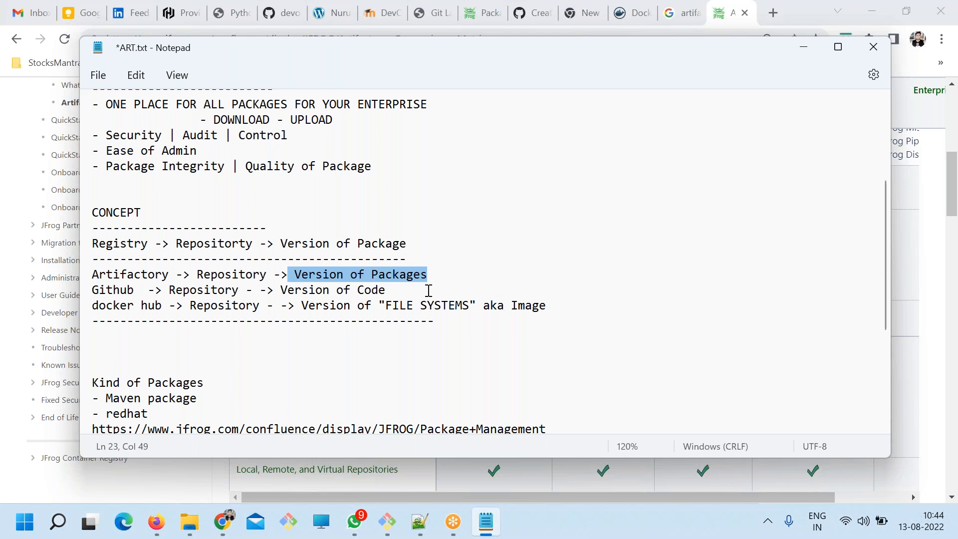
scroll(439, 320, "up", 3)
left_click_drag(406, 310, 73, 208)
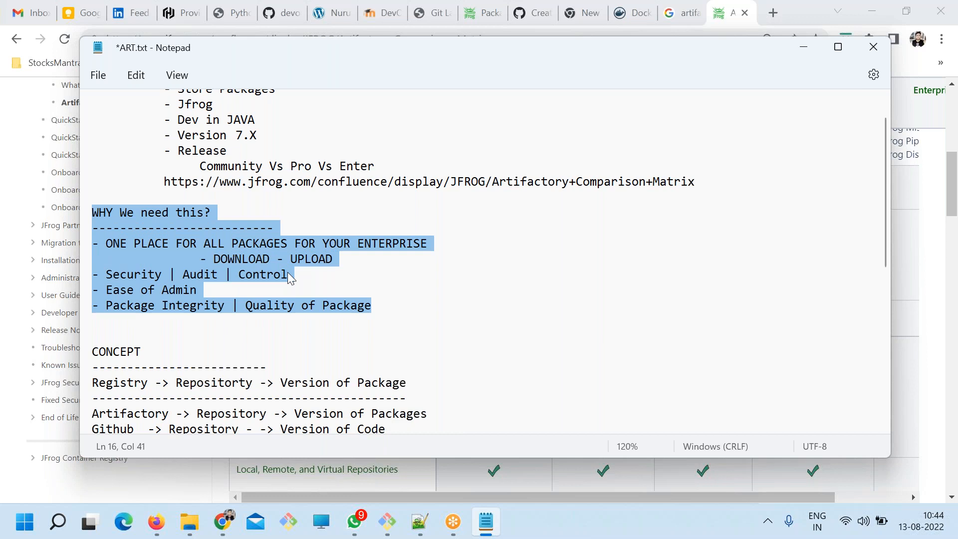
scroll(334, 347, "down", 4)
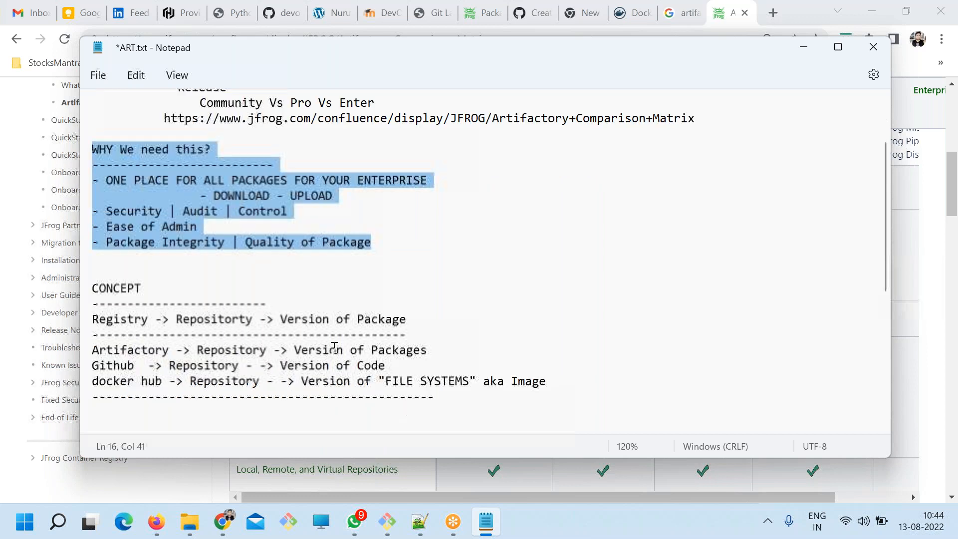
Remove surplus blank lines above Kind of Packages and above the PLAN -> Code line, and save the file.
scroll(240, 317, "down", 1)
left_click(159, 256)
key("Delete")
key("ctrl+s")
scroll(219, 332, "down", 2)
left_click(134, 289)
left_click(130, 316)
key("BackSpace")
key("BackSpace")
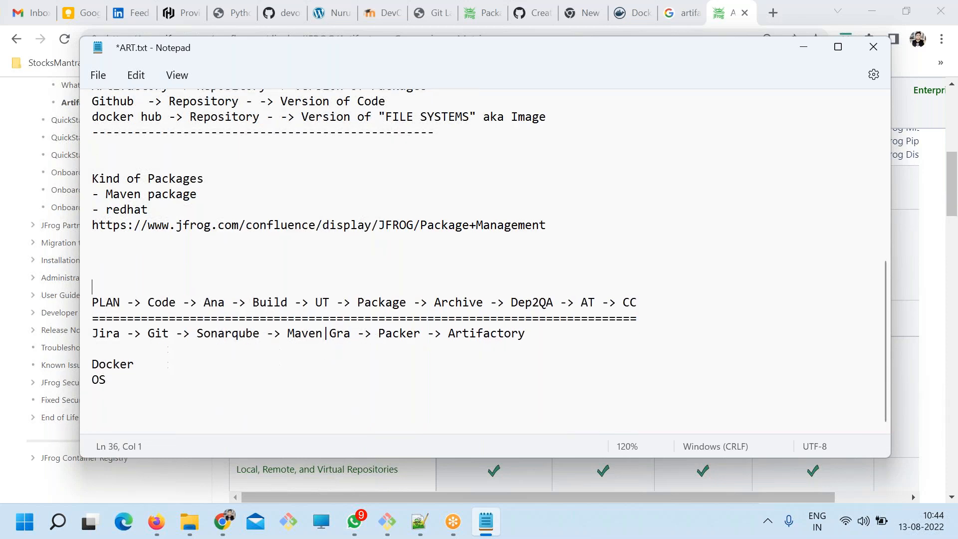
key("Up")
key("ctrl+s")
Switch to Chrome and examine the Self-Hosted Subscriptions table on the Artifactory Comparison Matrix page, comparing features across editions.
left_click(206, 485)
scroll(676, 271, "up", 3)
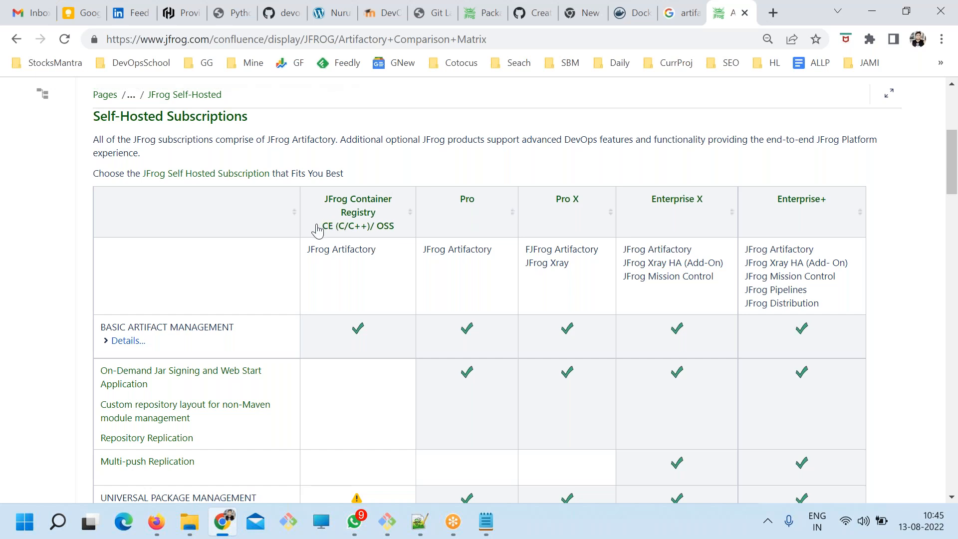
scroll(389, 389, "down", 20)
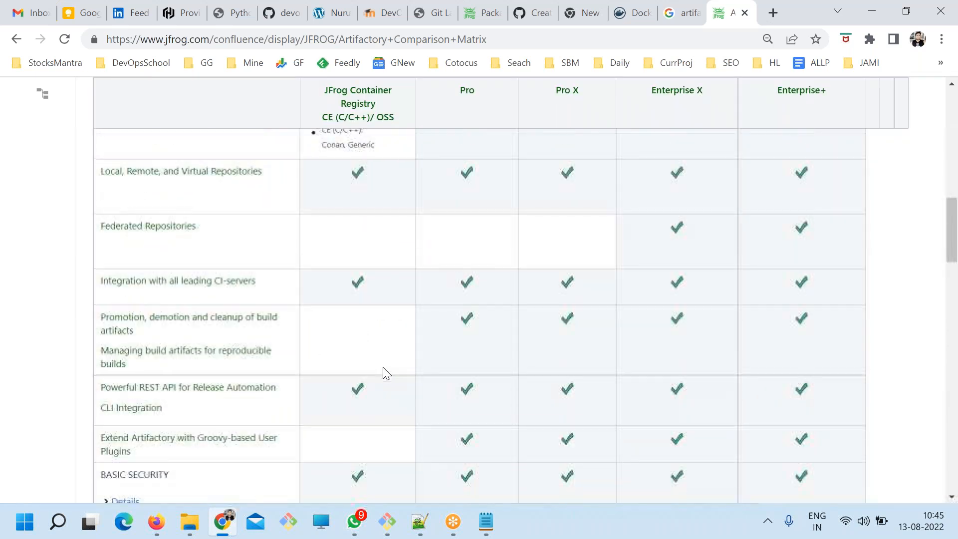
scroll(387, 372, "down", 6)
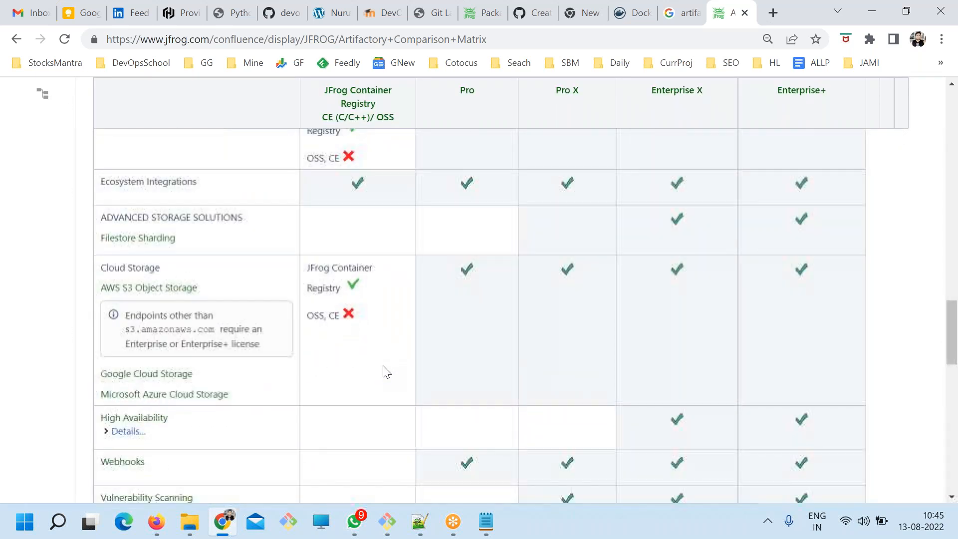
scroll(385, 372, "up", 20)
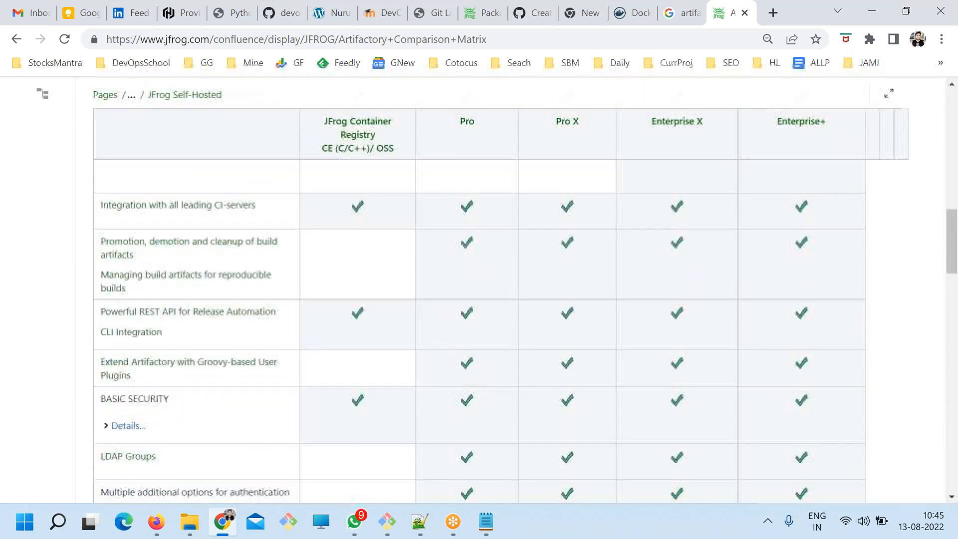
scroll(474, 307, "down", 3)
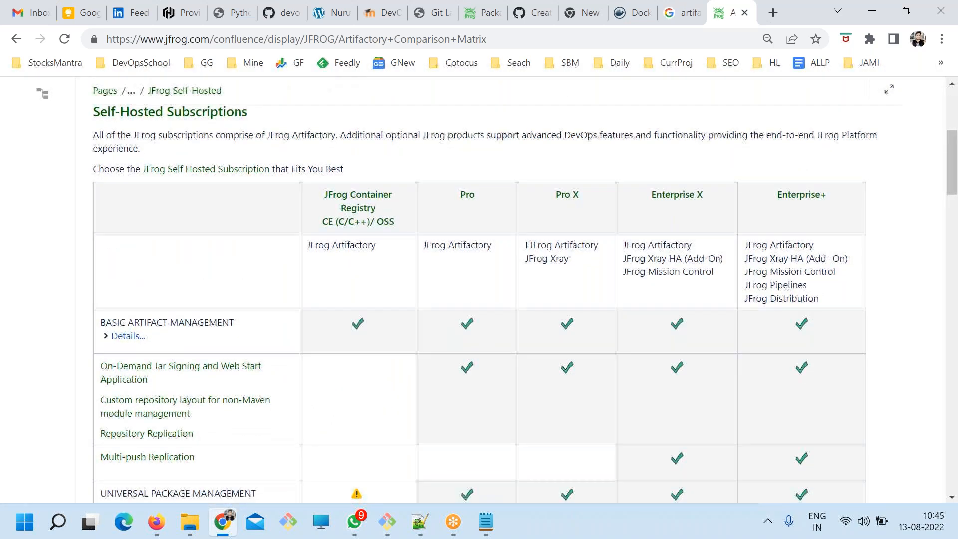
scroll(477, 370, "down", 2)
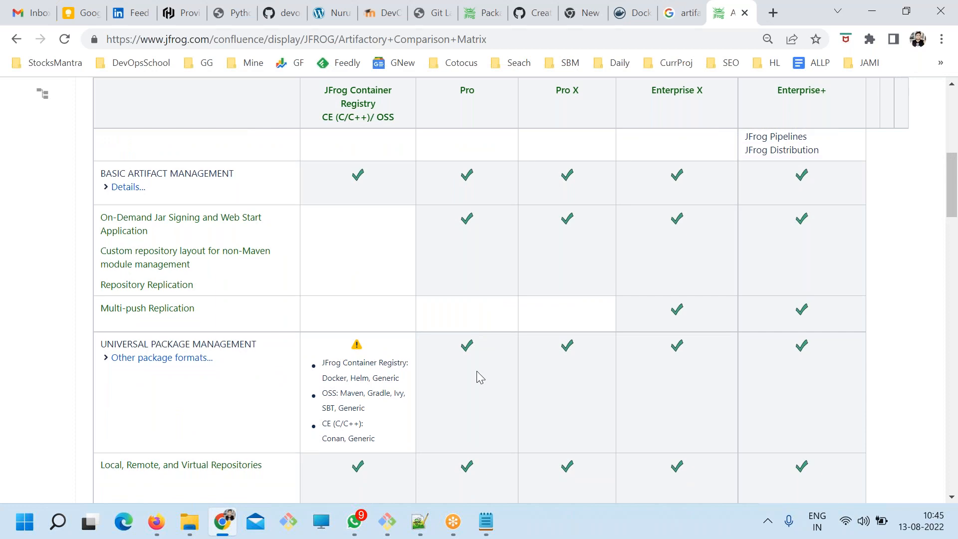
Expand Other package formats under UNIVERSAL PACKAGE MANAGEMENT and look through the listed formats.
left_click_drag(375, 369, 148, 309)
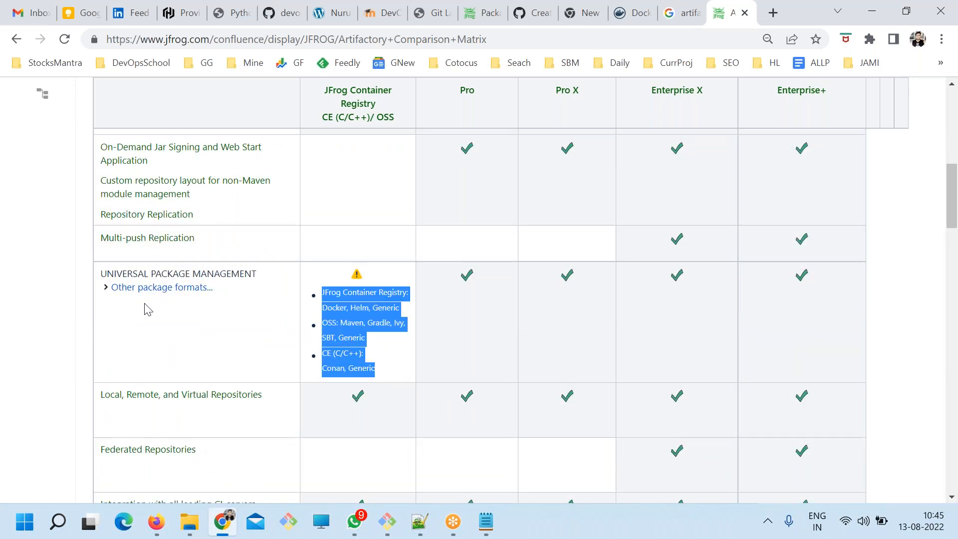
left_click(105, 289)
scroll(150, 338, "down", 3)
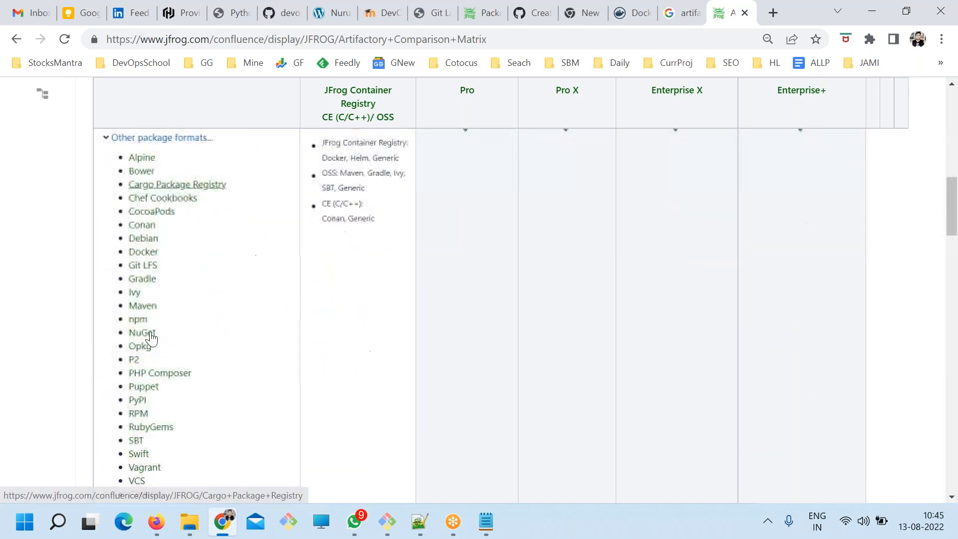
scroll(261, 315, "up", 3)
scroll(172, 333, "down", 3)
scroll(172, 333, "down", 3)
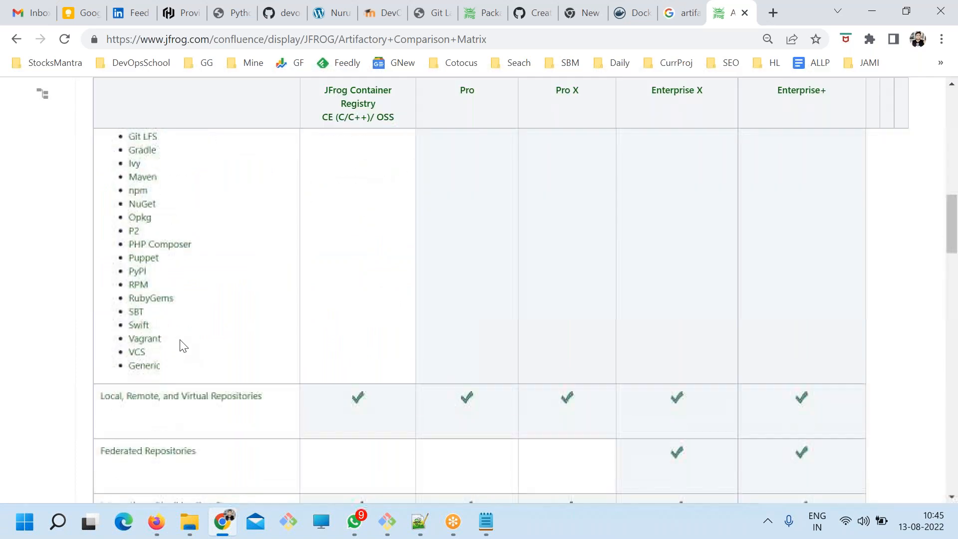
scroll(349, 285, "up", 5)
Compare the package formats for JFrog Container Registry, OSS and CE with the full format list, highlighting the entries.
left_click_drag(376, 371, 318, 305)
scroll(226, 372, "down", 4)
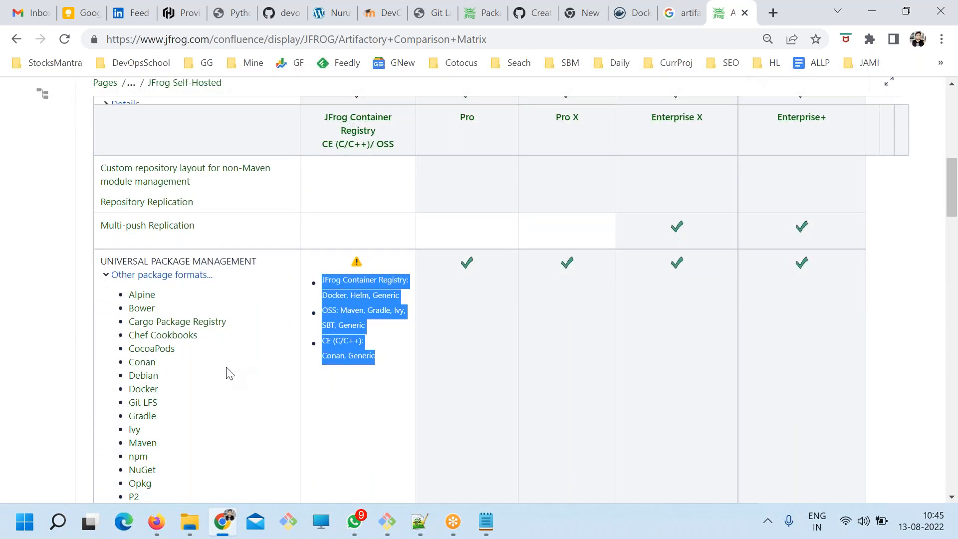
left_click_drag(180, 421, 138, 244)
scroll(517, 393, "up", 15)
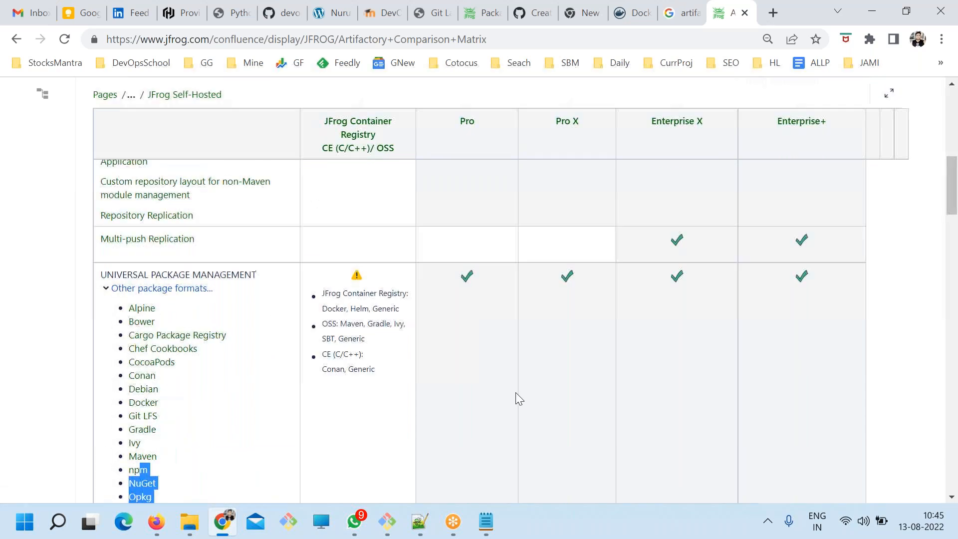
scroll(493, 403, "down", 6)
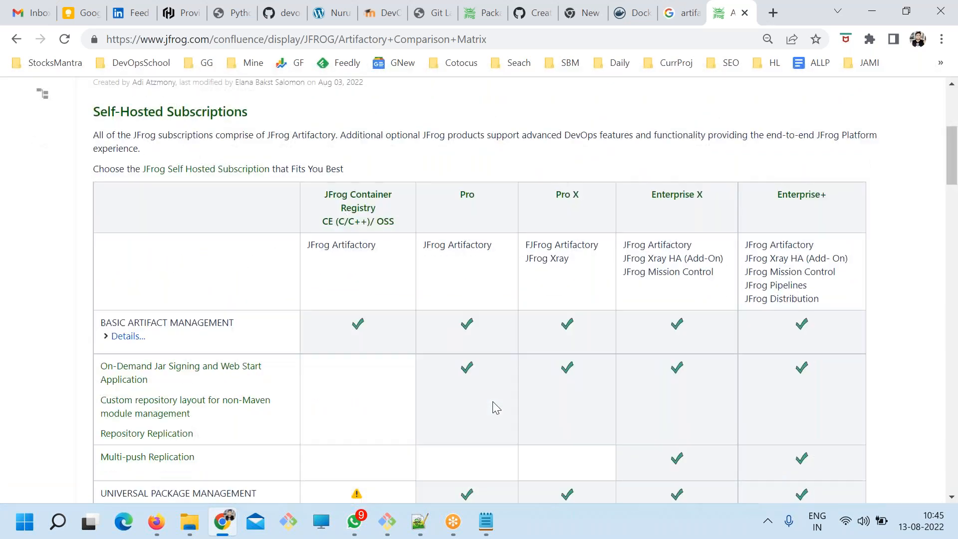
left_click_drag(382, 376, 319, 298)
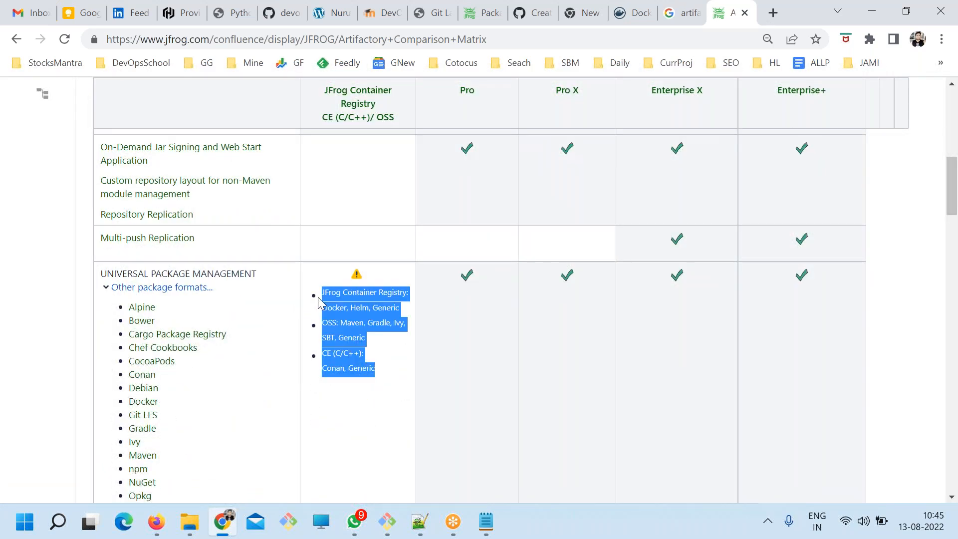
left_click(375, 368)
left_click_drag(375, 367, 317, 286)
left_click(344, 322)
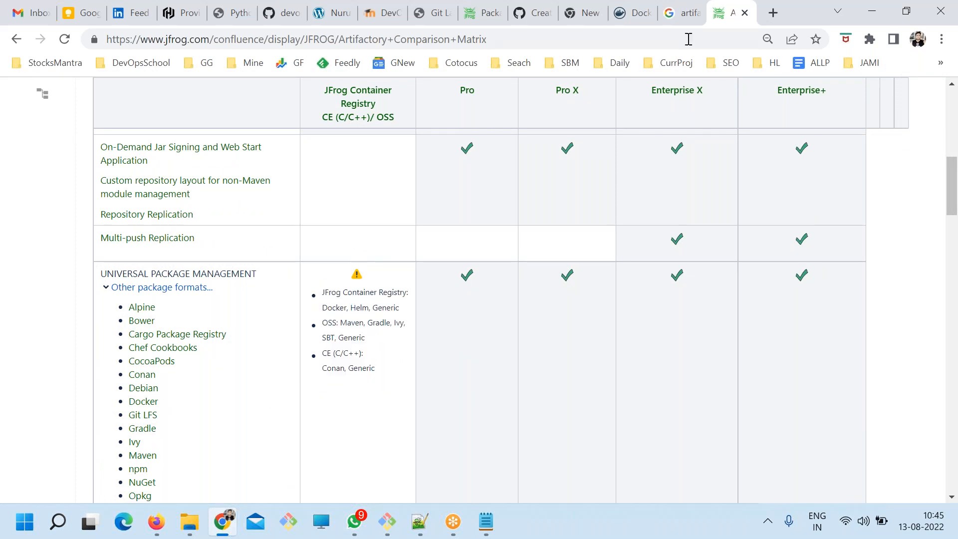
Search Google for "nexus" in a new browser tab and look over the results.
left_click(774, 14)
type("nexus")
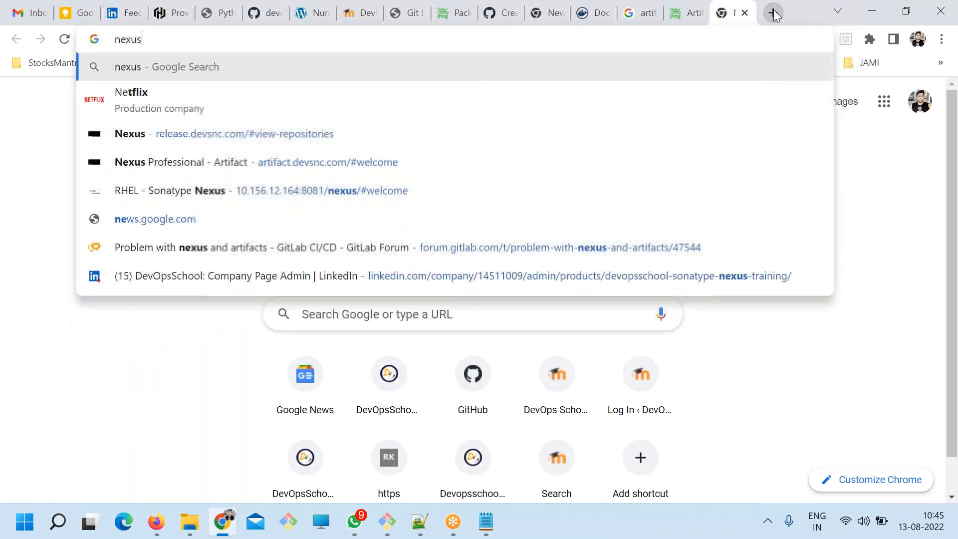
key("Return")
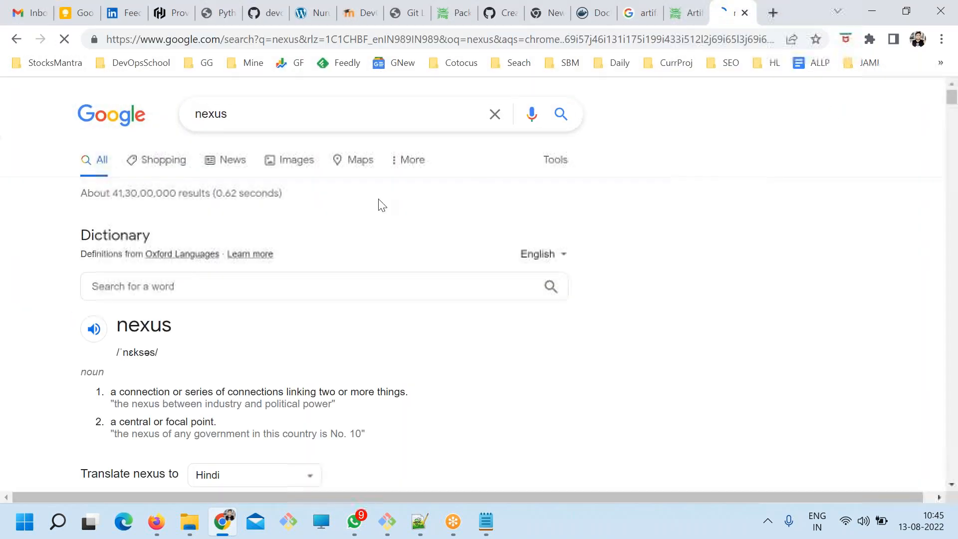
scroll(109, 259, "down", 13)
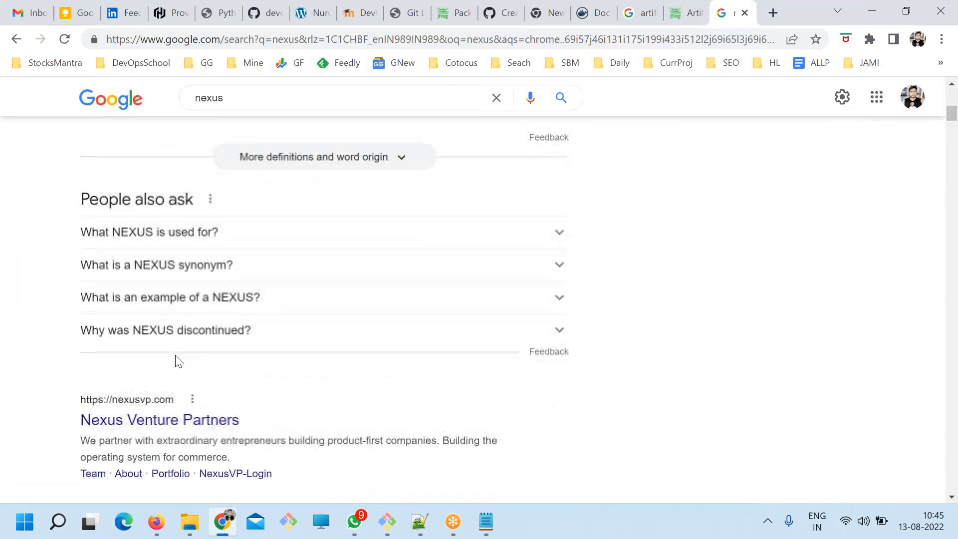
scroll(216, 262, "up", 12)
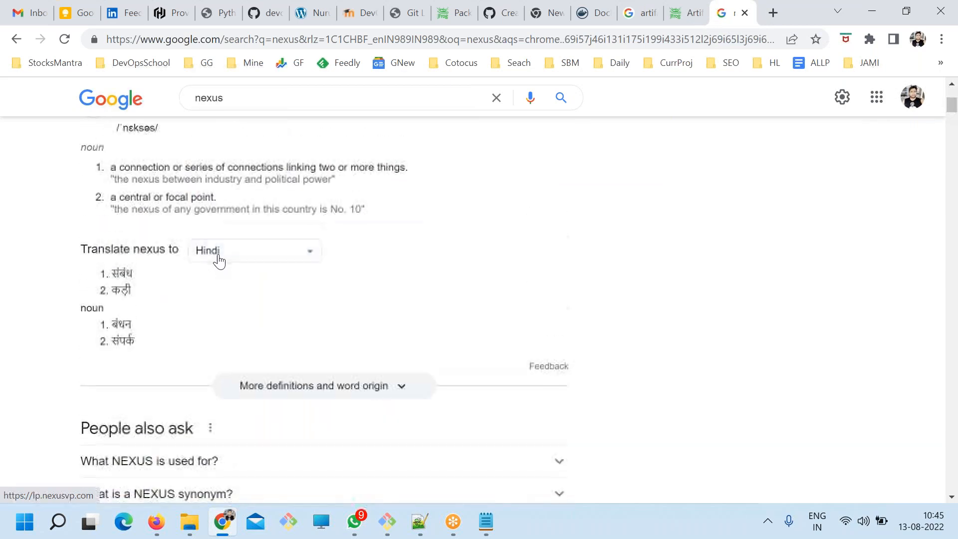
Refine the Google search to "nexus sonatype".
left_click(272, 115)
type("sona")
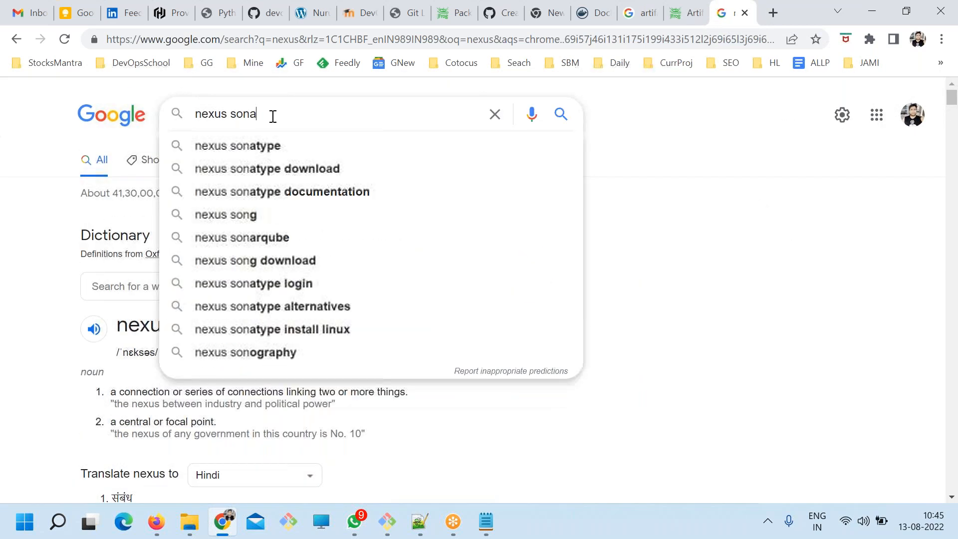
key("Down")
key("Return")
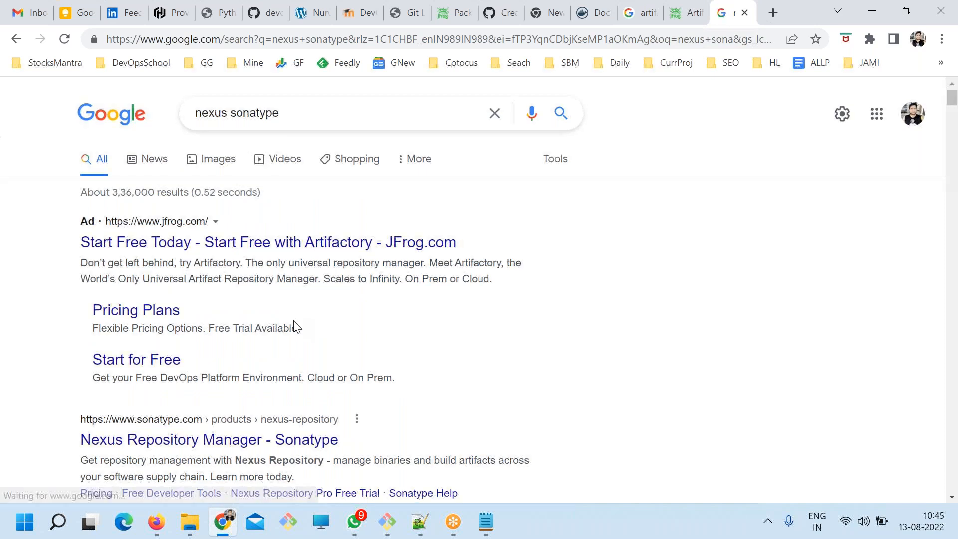
Open Sonatype's Nexus Repository product page from the search results and look over its overview and build workflow diagram.
scroll(295, 325, "down", 5)
left_click(213, 143)
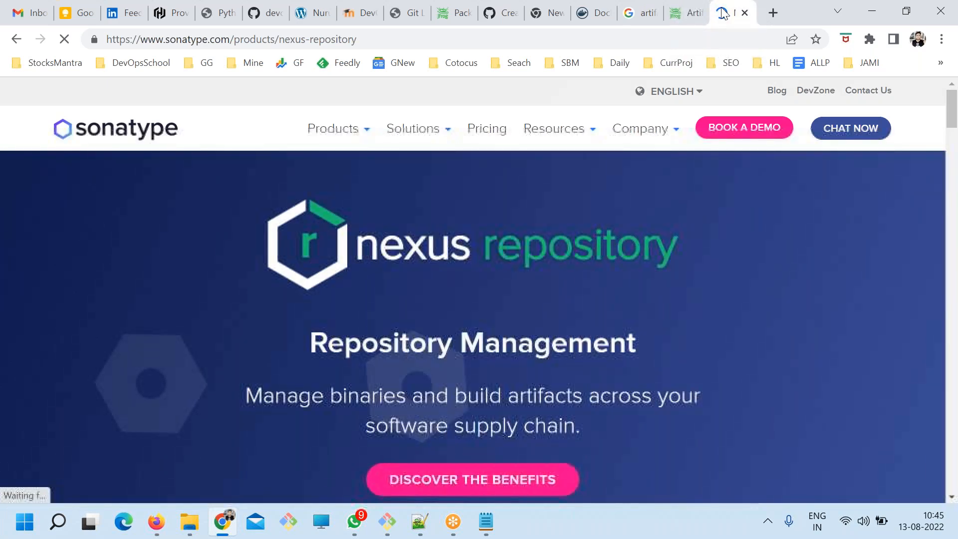
scroll(437, 192, "down", 2)
scroll(463, 381, "down", 14)
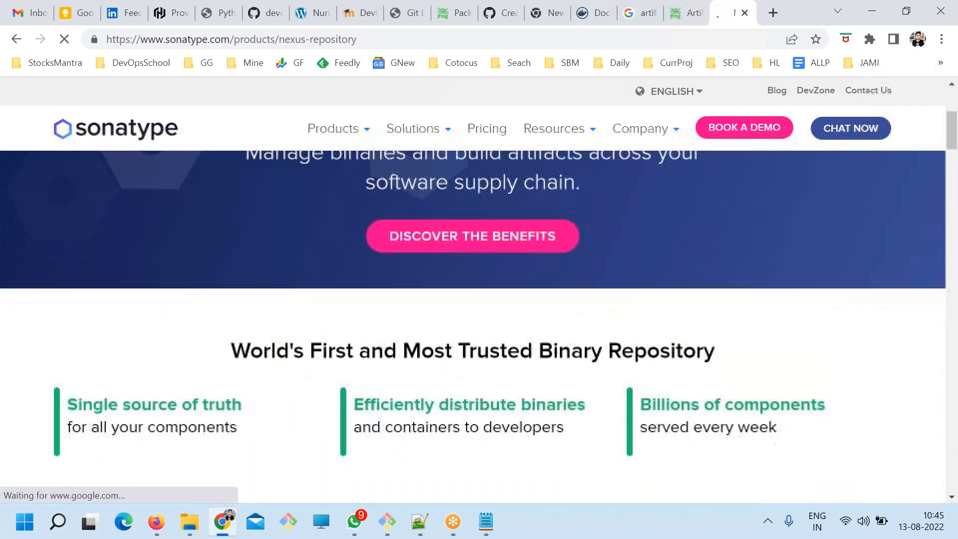
scroll(462, 384, "down", 6)
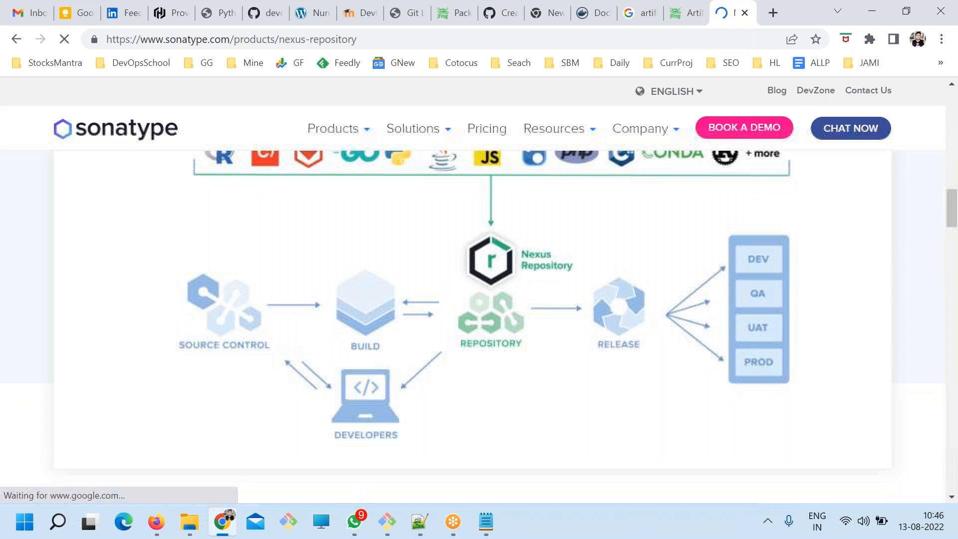
scroll(467, 360, "up", 3)
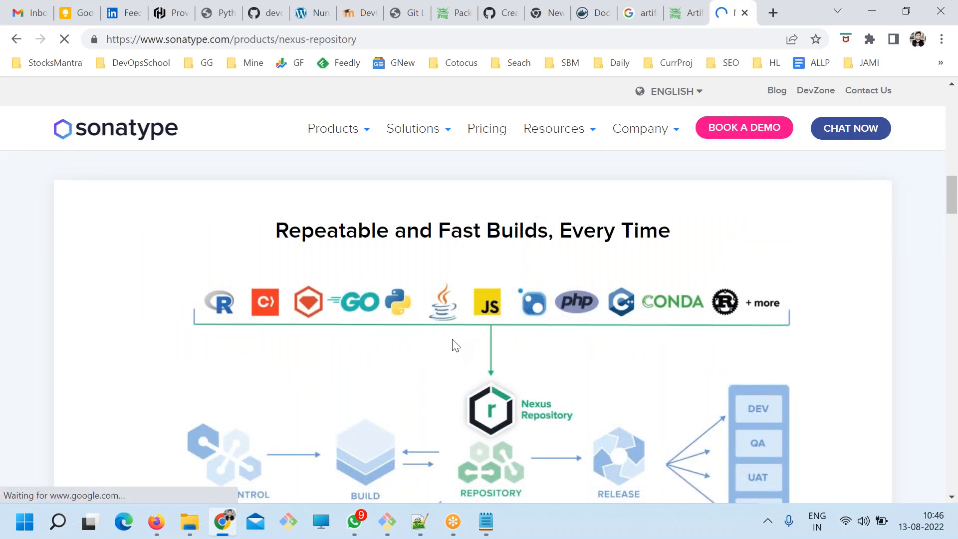
Examine the package ecosystems and integrations listed under Manage All of Your Packages Easily on the Nexus Repository page.
mouse_move(357, 169)
scroll(362, 344, "down", 12)
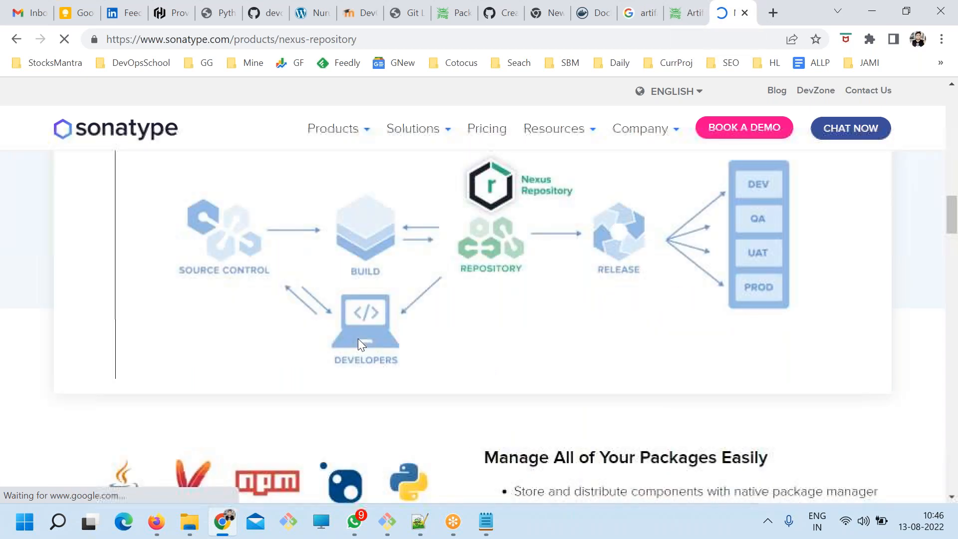
scroll(446, 311, "up", 5)
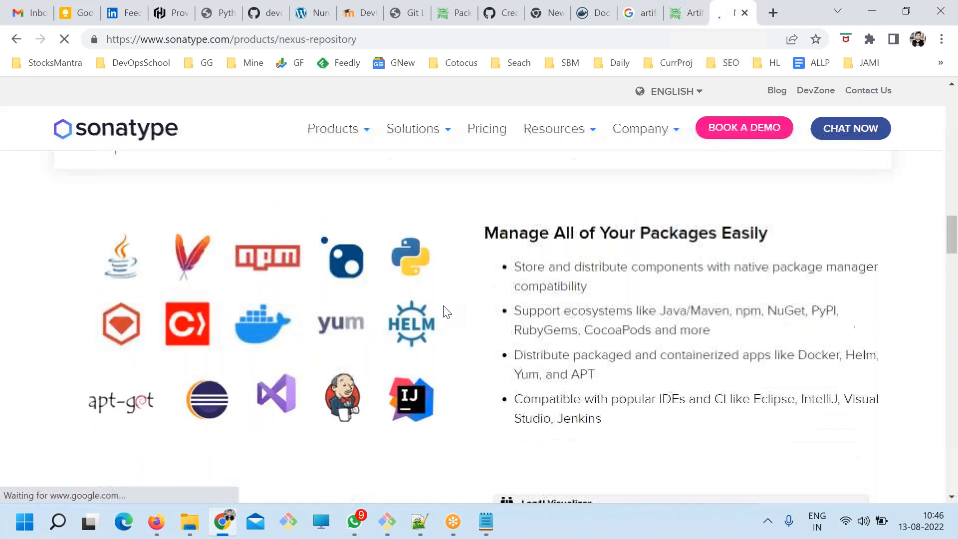
scroll(471, 337, "up", 2)
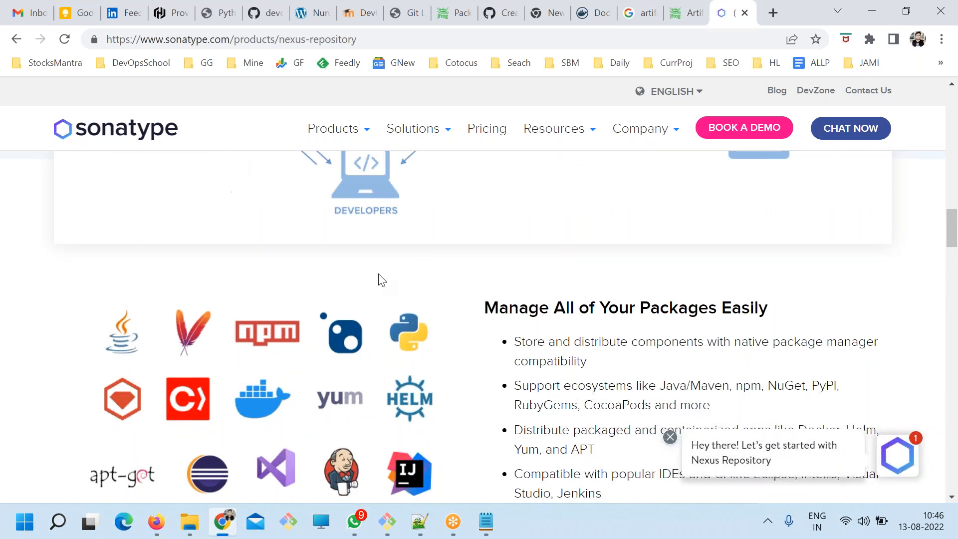
scroll(492, 347, "down", 3)
left_click_drag(597, 305, 539, 236)
left_click(594, 290)
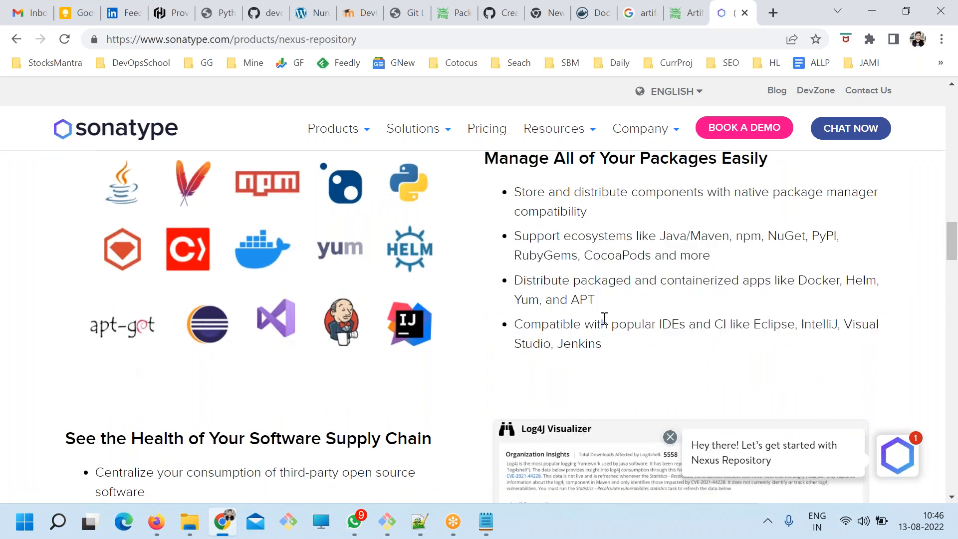
Switch to ART.txt in Notepad, add an "Other tool" list with "sonatype" and a second empty bullet, and save.
double_click(182, 39)
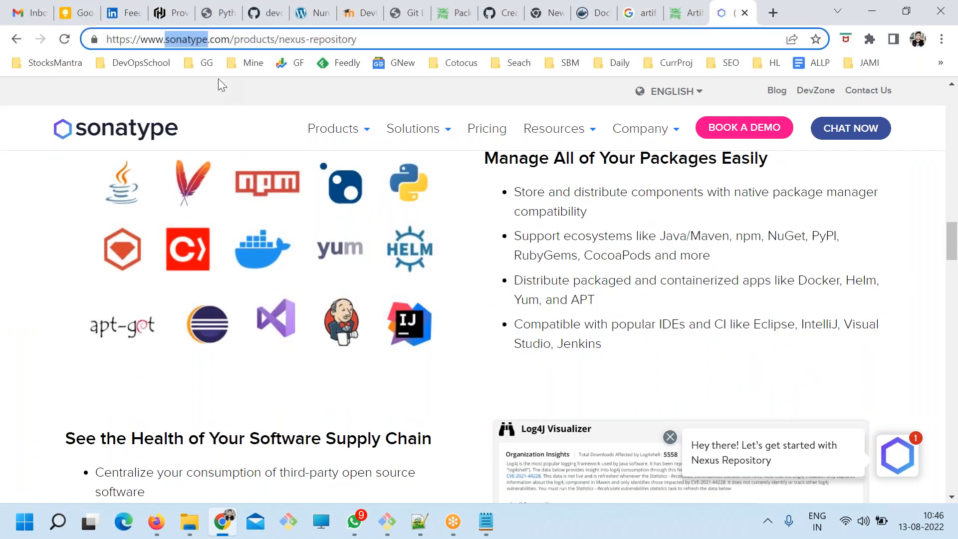
left_click(281, 39)
key("alt+Tab")
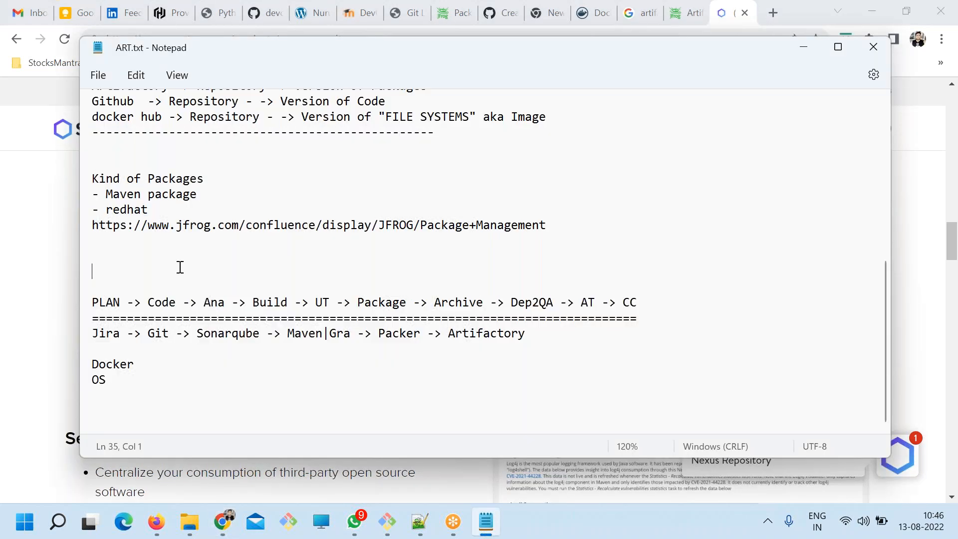
type("Other tool")
key("Return")
type("- ")
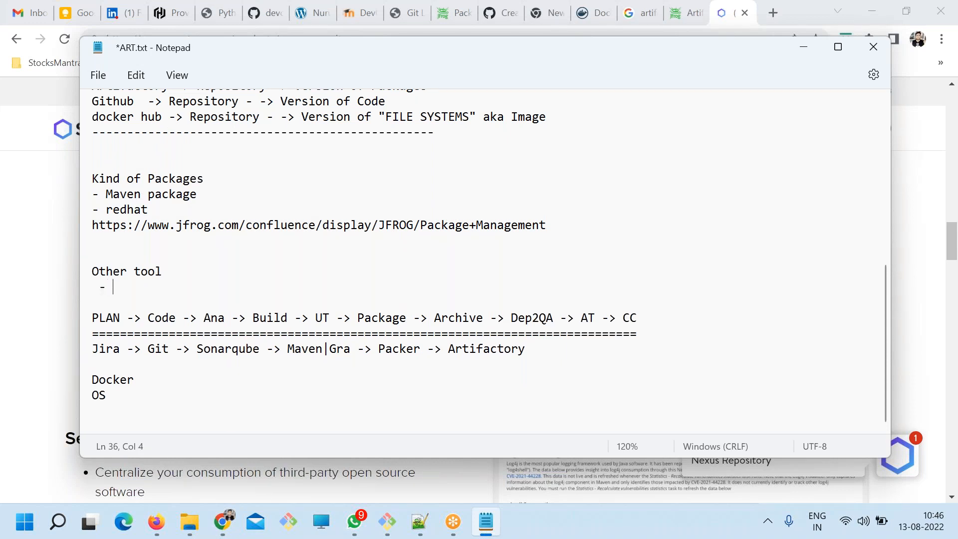
type("sonatype")
key("ctrl+s")
key("Return")
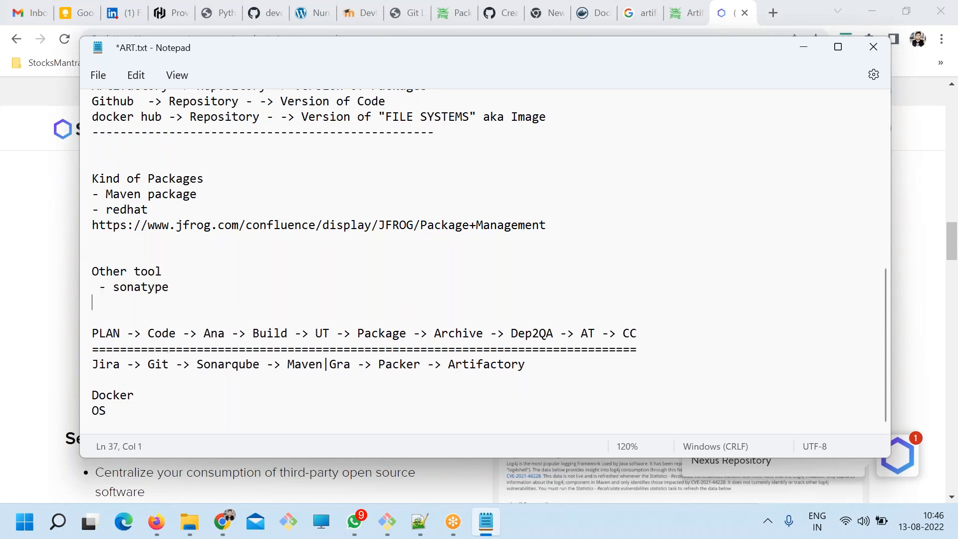
type("-")
key("ctrl+s")
Search Google for "apache archiva" in a new browser tab.
left_click(774, 12)
type("a")
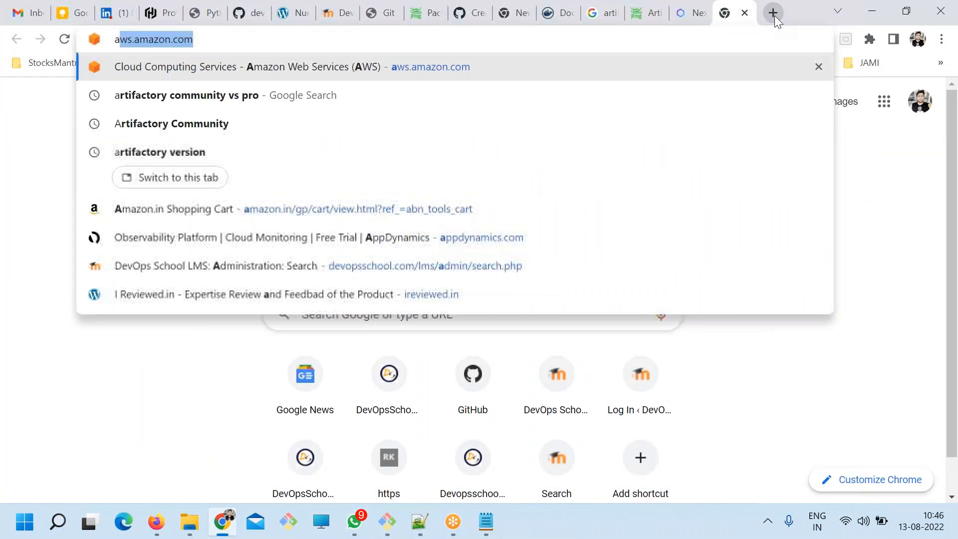
type("packge")
key("BackSpace")
key("BackSpace")
key("BackSpace")
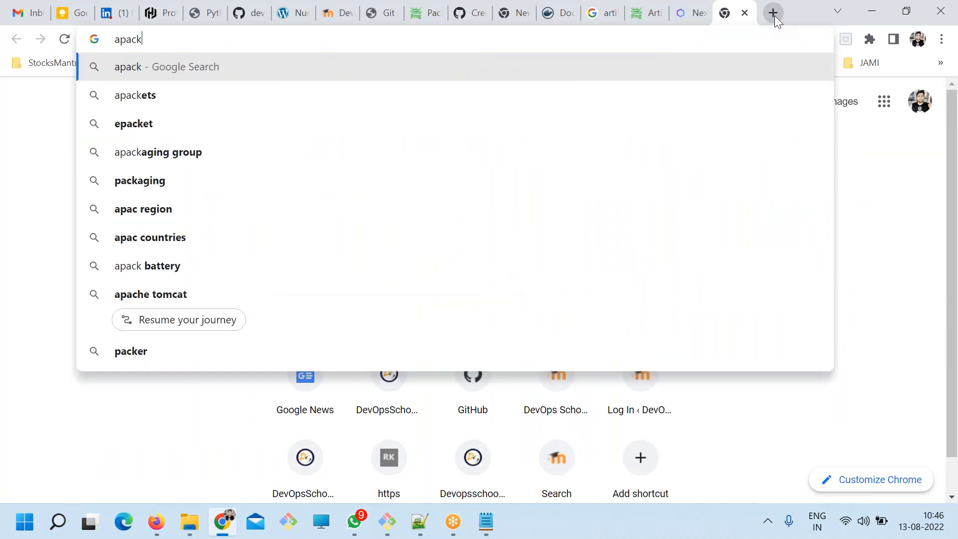
type("he ar")
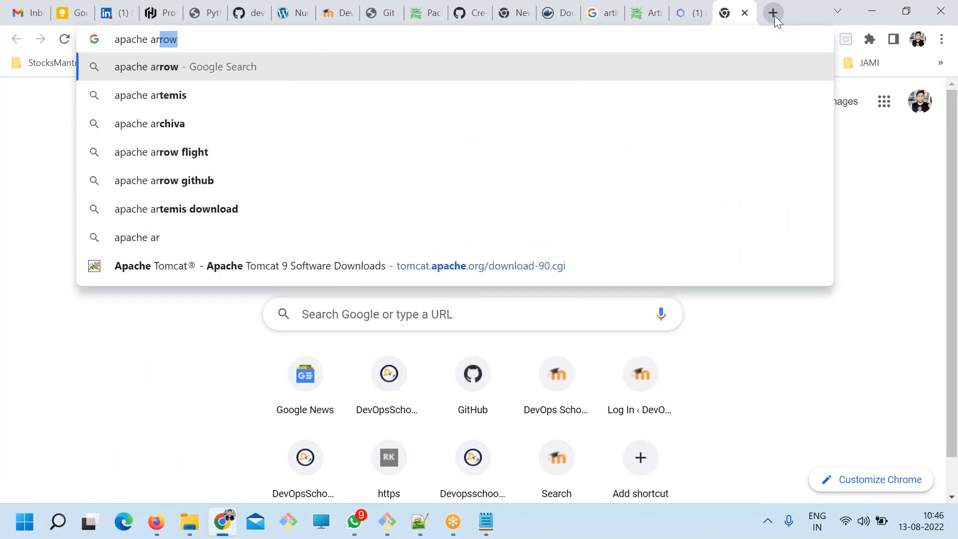
key("Down")
key("Down")
key("Return")
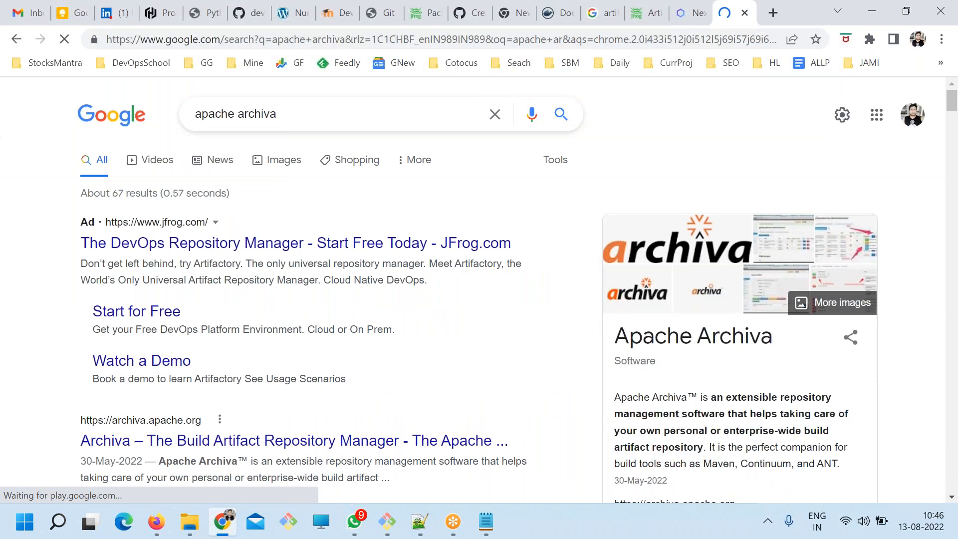
Open the official Apache Archiva site from the results and look through its description, download and documentation sections.
scroll(266, 355, "down", 3)
left_click(266, 355)
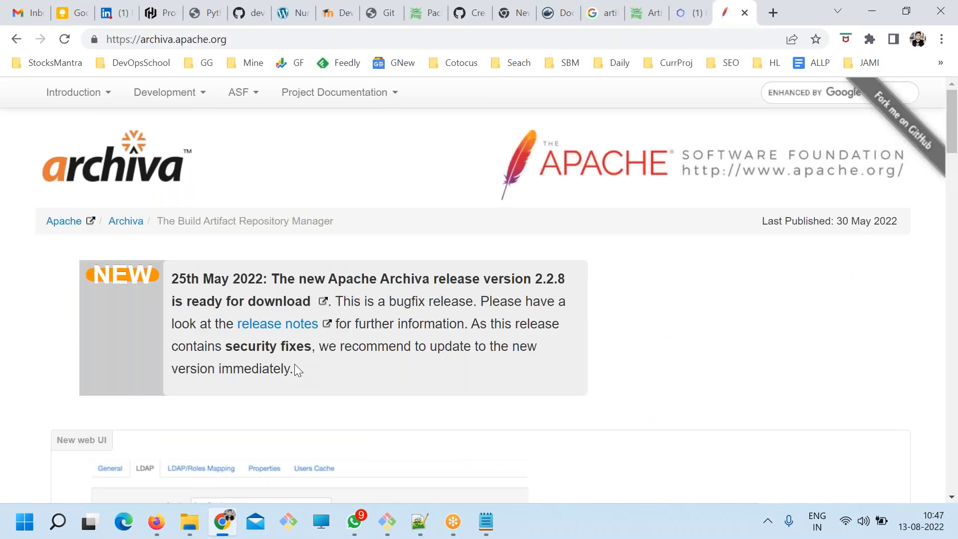
scroll(385, 362, "down", 5)
scroll(381, 368, "up", 5)
scroll(278, 349, "down", 15)
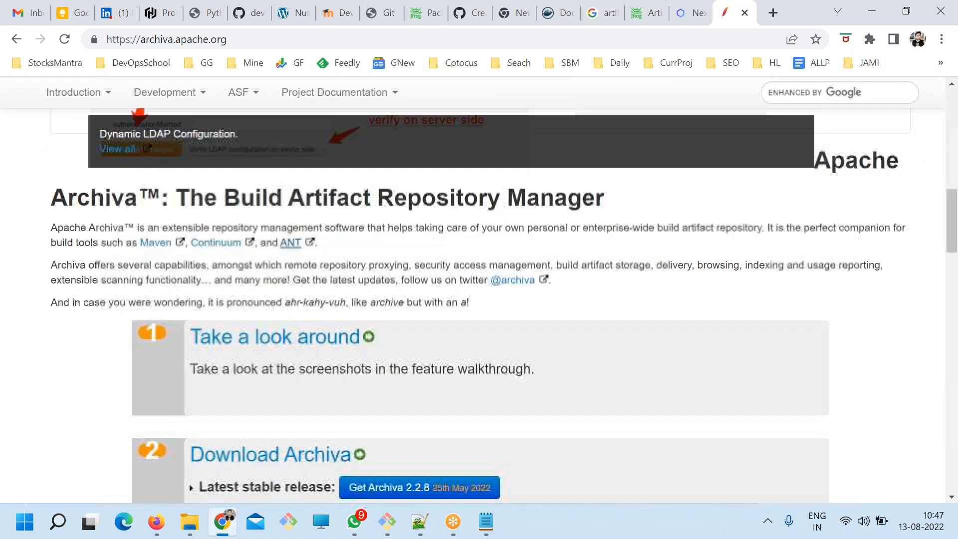
scroll(621, 398, "down", 3)
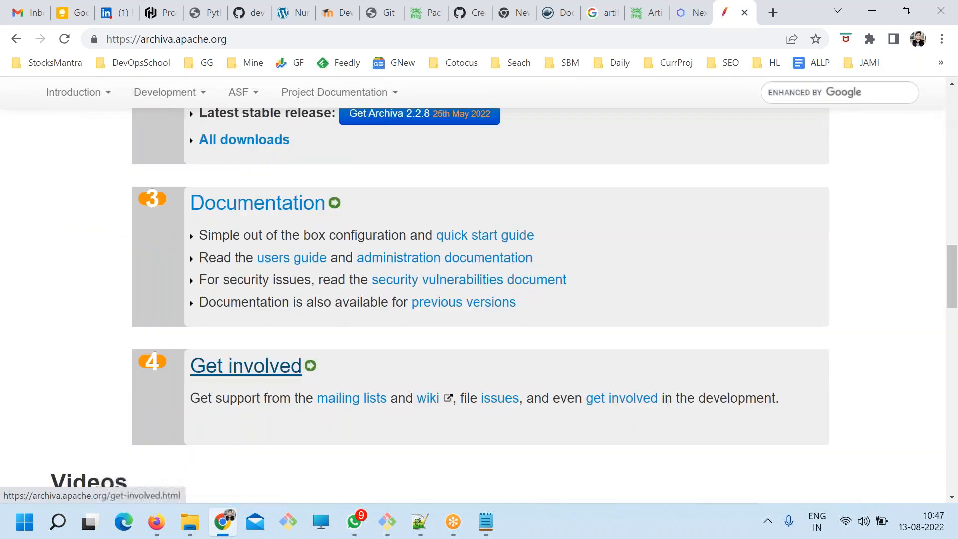
key("alt+Tab")
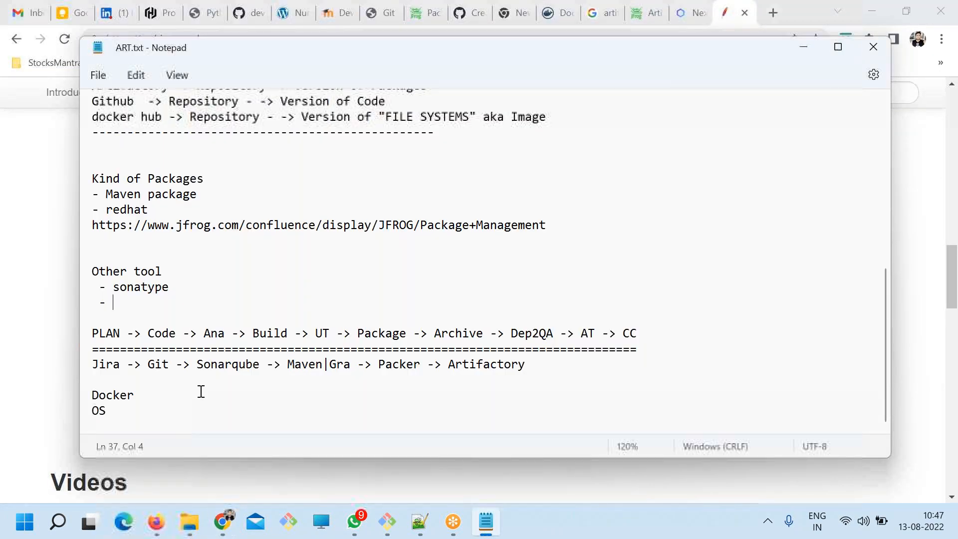
type("https://archiva.apache.org/")
key("ctrl+s")
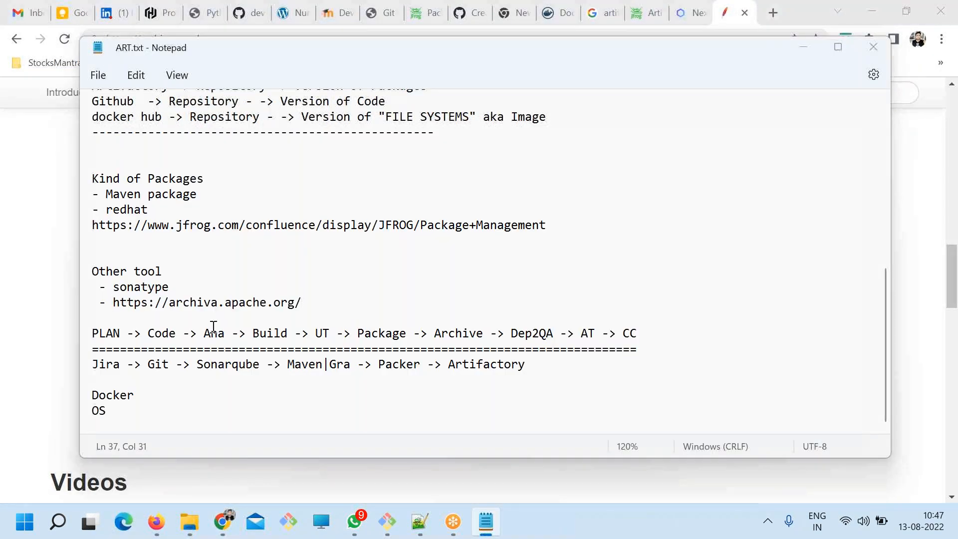
Switch to Chrome, look over the download and documentation sections of the Archiva site, and return to the notes.
key("alt+Tab")
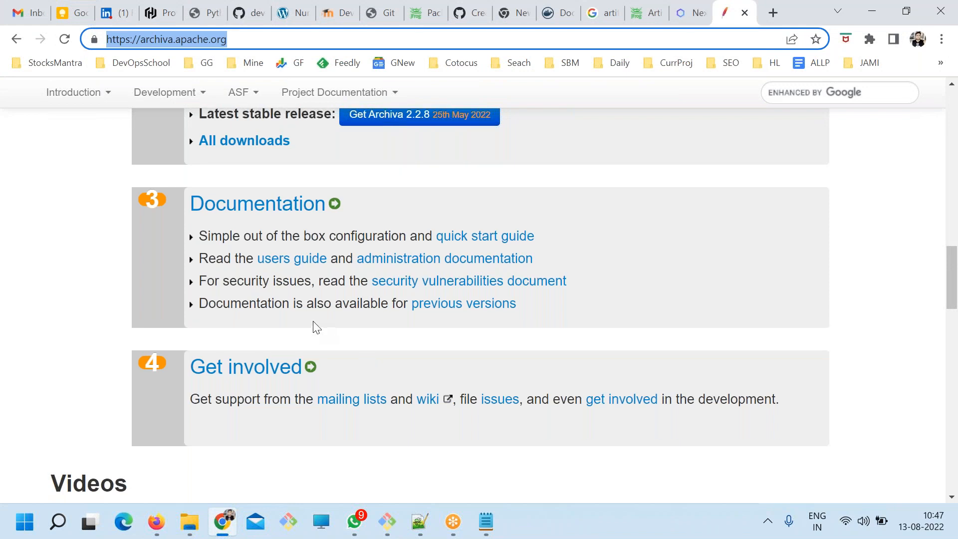
scroll(312, 327, "up", 3)
left_click(478, 324)
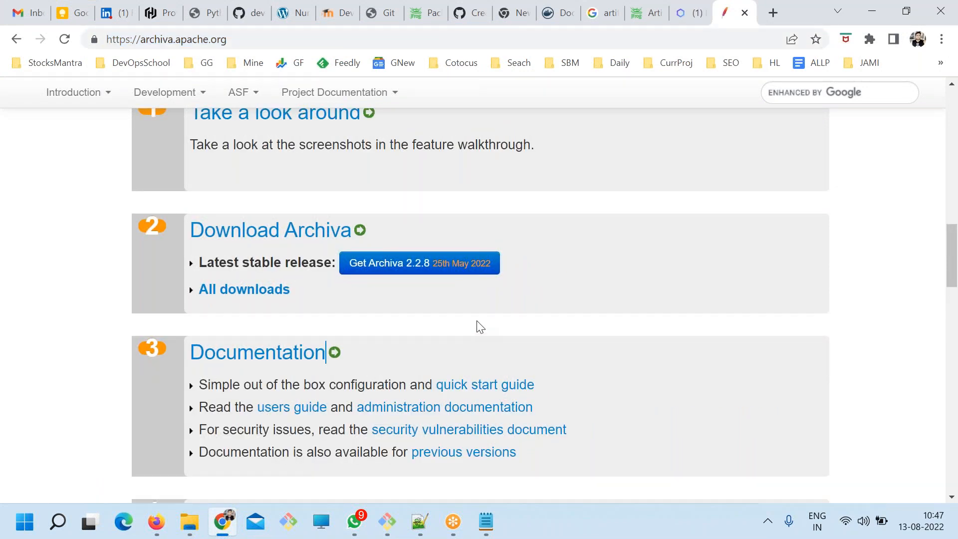
key("alt+Tab")
Review the ART.txt notes from the "Other tool" list up through the concepts and "WHY We need this?" sections.
left_click(372, 271)
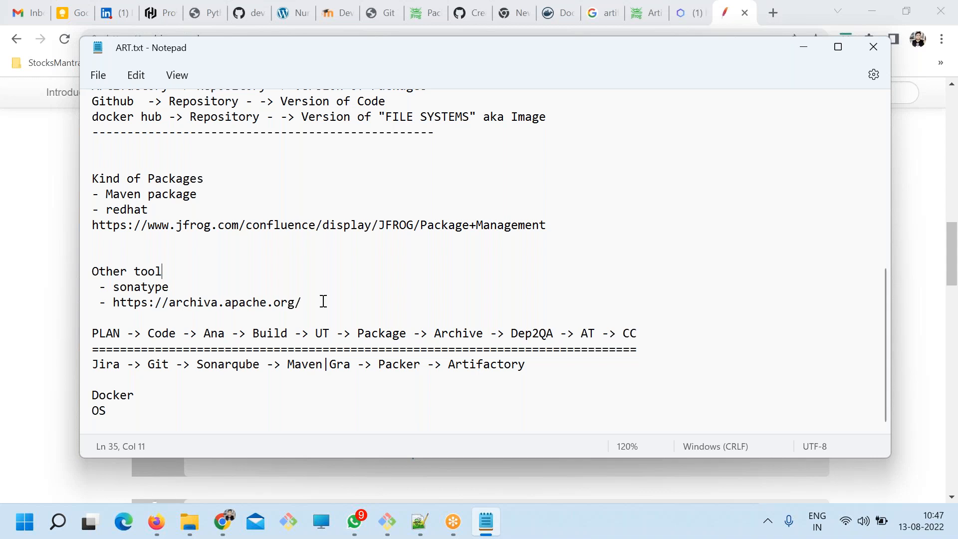
scroll(324, 302, "up", 3)
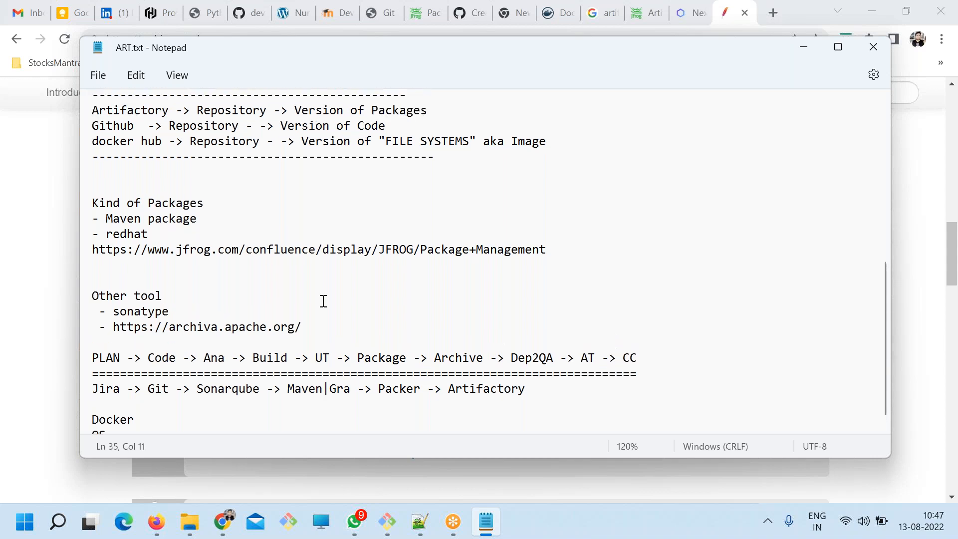
scroll(324, 301, "down", 3)
double_click(161, 287)
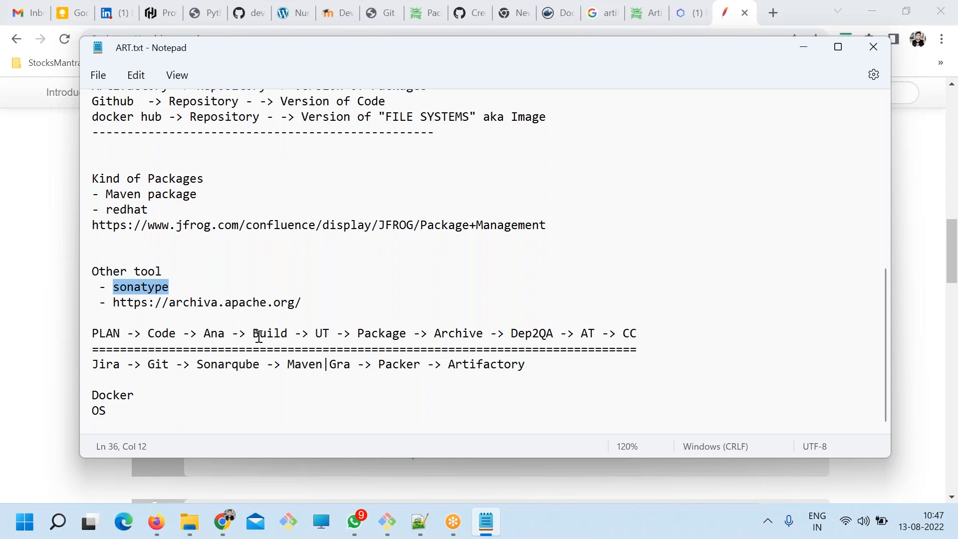
scroll(259, 335, "up", 2)
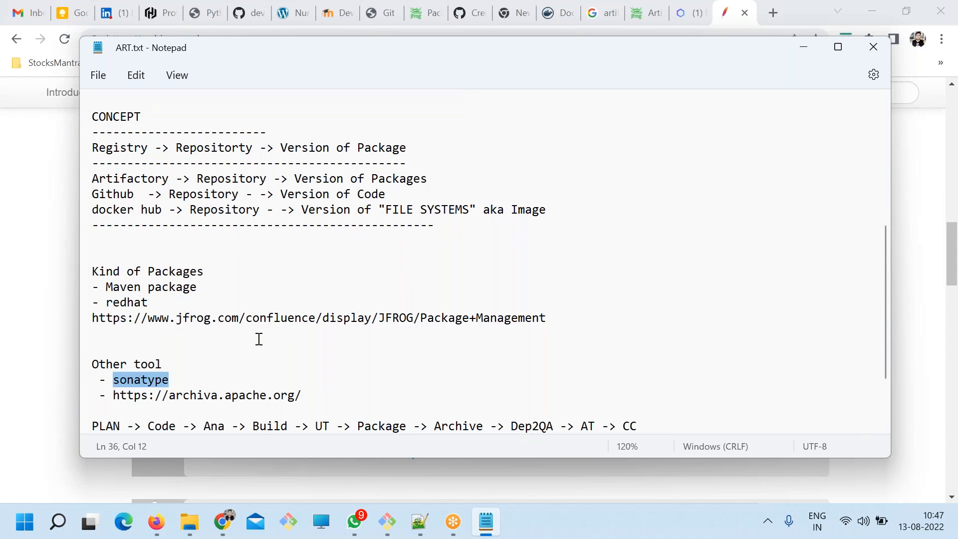
scroll(242, 343, "up", 3)
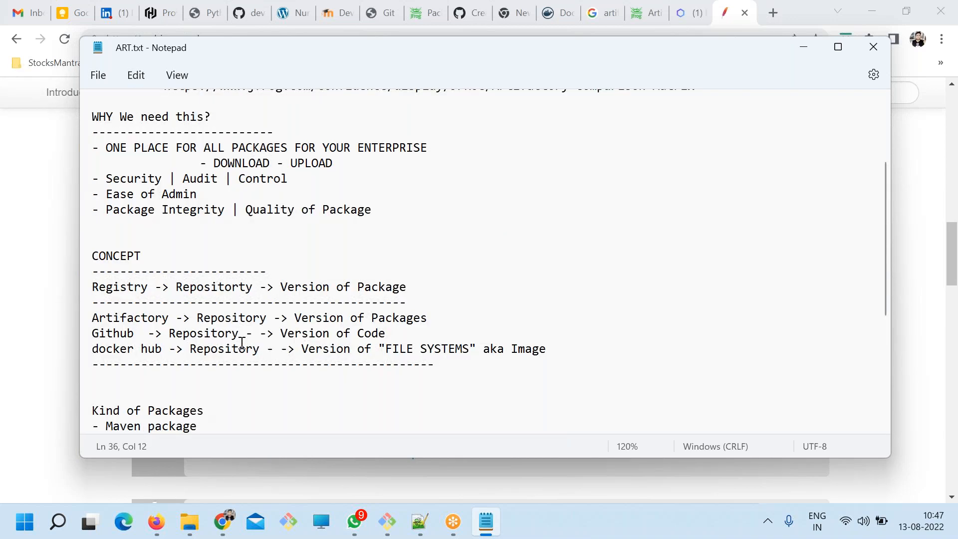
left_click_drag(253, 197, 402, 284)
left_click(413, 286)
scroll(255, 321, "down", 2)
Remove one blank line above the "Kind of Packages" heading and save the file.
left_click(157, 295)
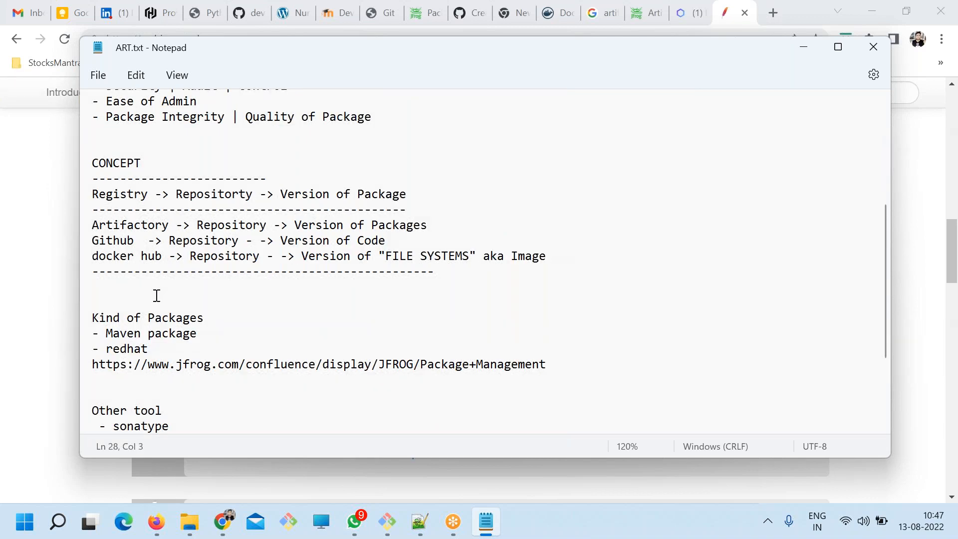
key("Up")
key("Delete")
key("ctrl+s")
Add a separator line of equals signs below "OS" at the end of the notes and save.
scroll(188, 334, "down", 3)
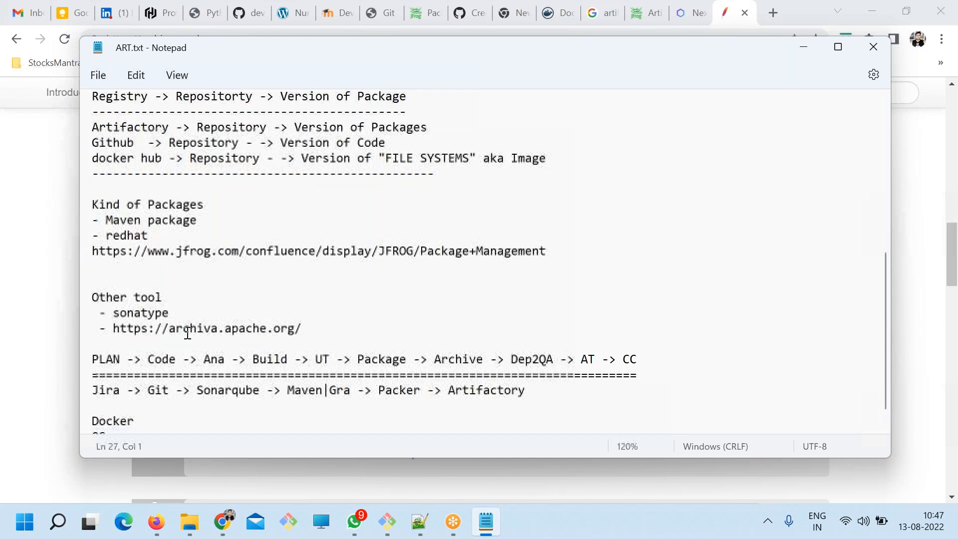
left_click(134, 413)
key("Return")
type("====================================")
key("ctrl+s")
Add "Azure DevOps Artifact" as the third entry under "Other tool", followed by a new empty line, and save the notes.
left_click(312, 305)
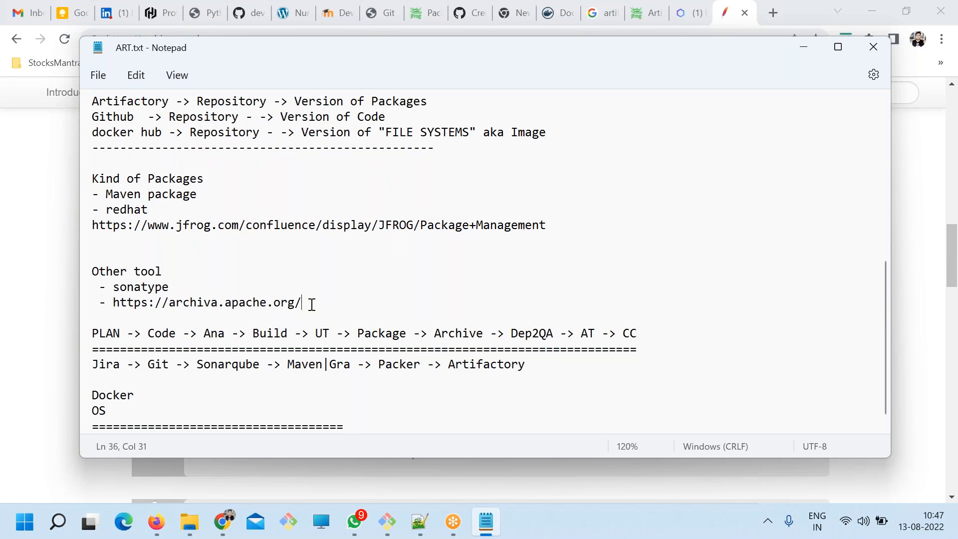
key("Return")
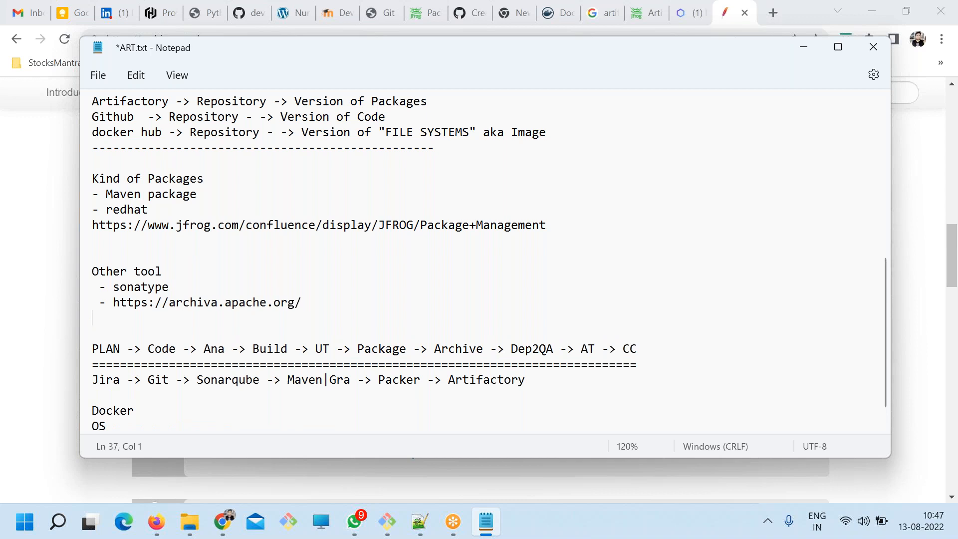
type("- Azure DevOps Artifact")
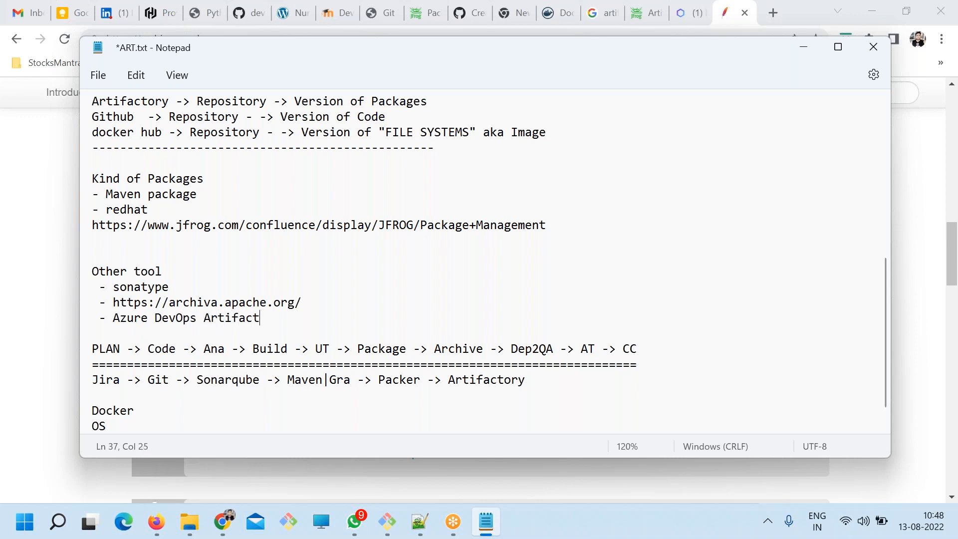
key("Return")
key("ctrl+s")
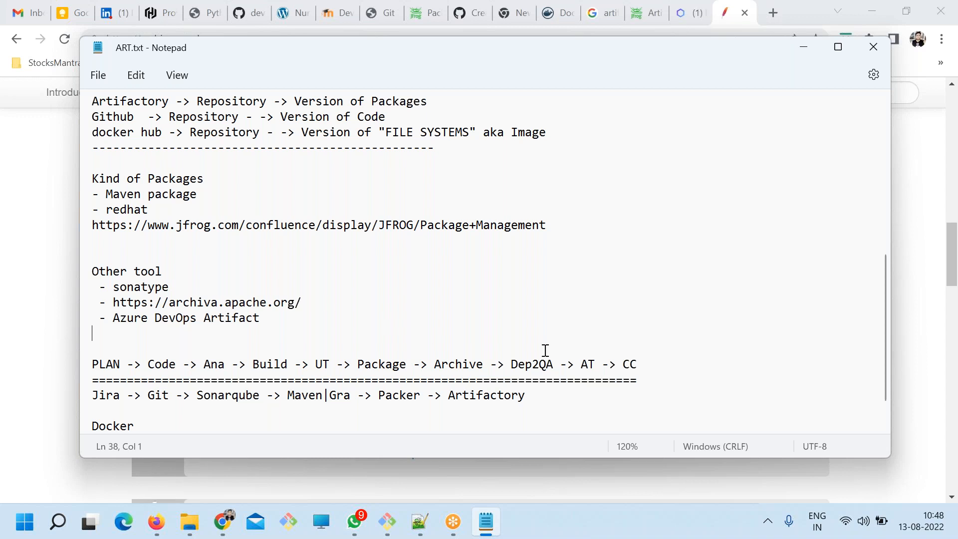
key("Down")
left_click(596, 365)
double_click(585, 364)
left_click(589, 368)
double_click(593, 365)
left_click_drag(617, 366, 631, 371)
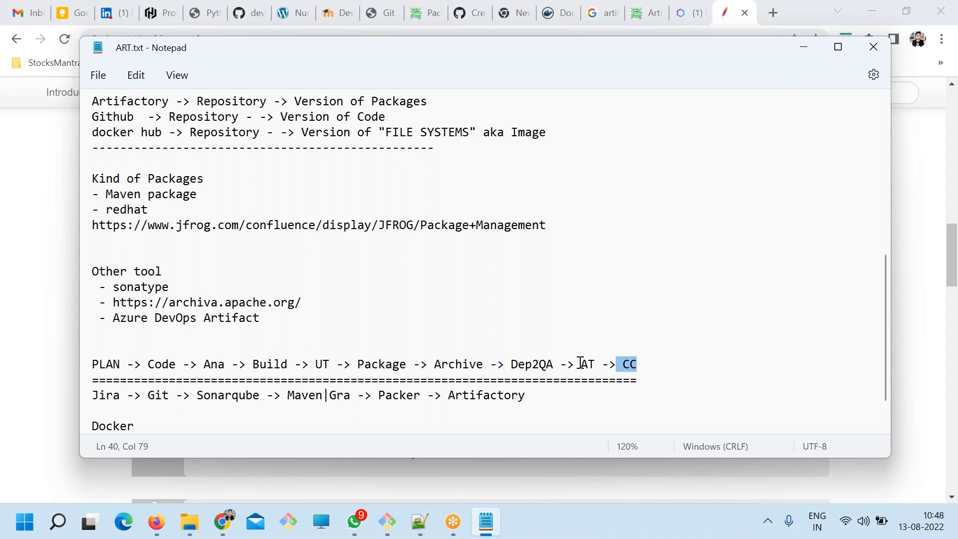
left_click_drag(134, 179, 260, 229)
Add the heading "Architecture of Artifactory" below the closing equals-sign line, followed by empty lines, and save the notes.
scroll(270, 269, "down", 1)
left_click(372, 411)
key("Return")
type("Architec")
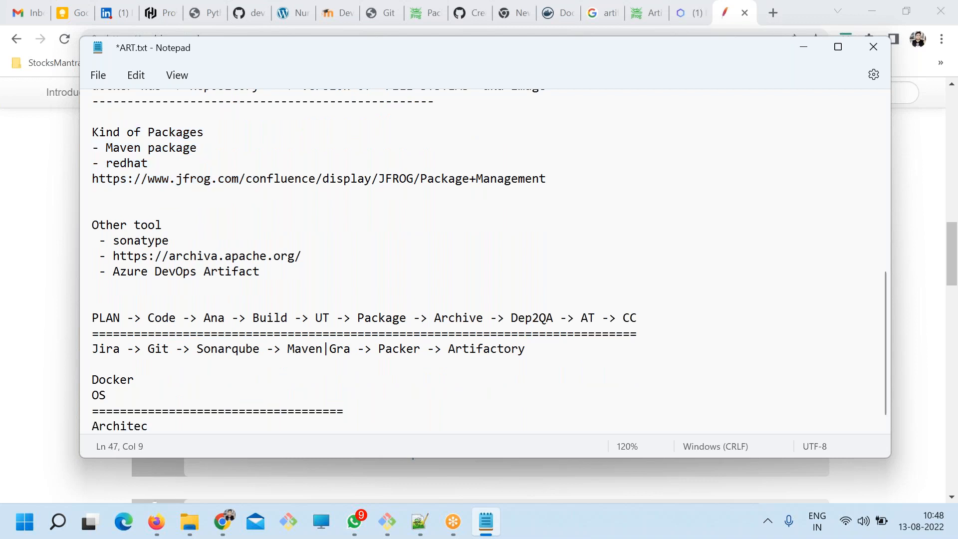
type("ture of Artifactory")
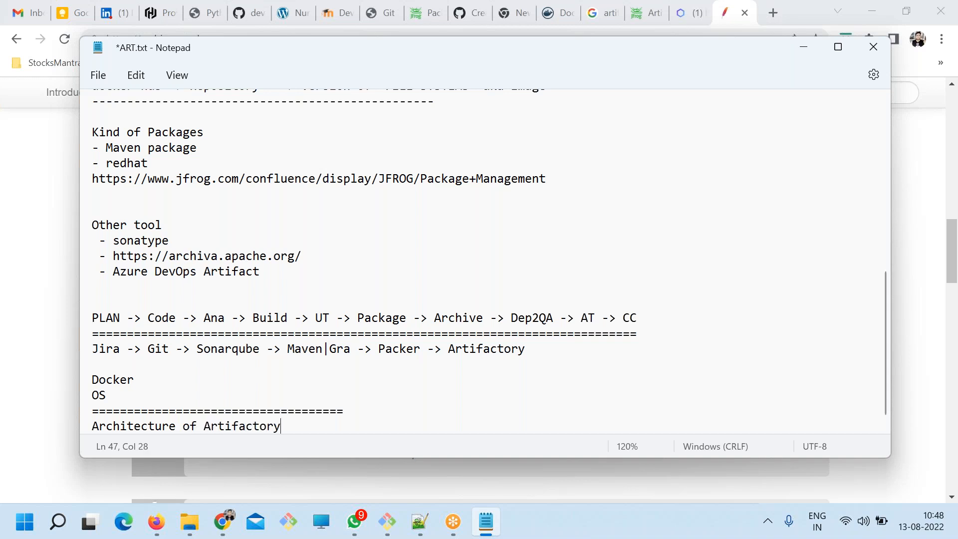
key("Return")
key("Return")
key("Return")
key("Return")
key("Return")
key("Return")
key("Return")
key("Return")
key("Return")
key("ctrl+s")
Insert a line of dashes directly beneath the "Architecture of Artifactory" heading, followed by an empty line.
left_click(91, 317)
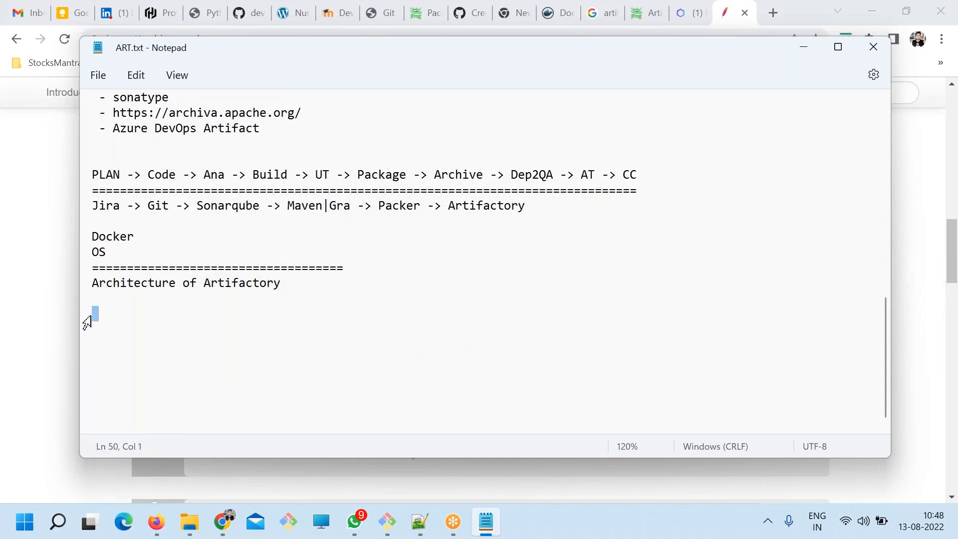
type("------------------------------------------")
key("Return")
key("Return")
Add the diagram line "YOU -----------> Artifactory Server" below the dashed line and save the notes.
type("YOU --")
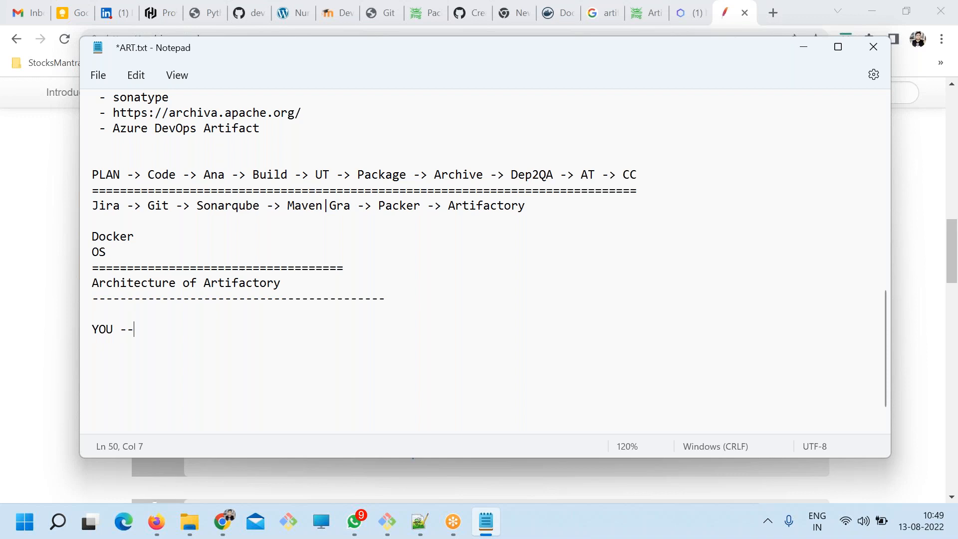
type("---------> Atifactory Server")
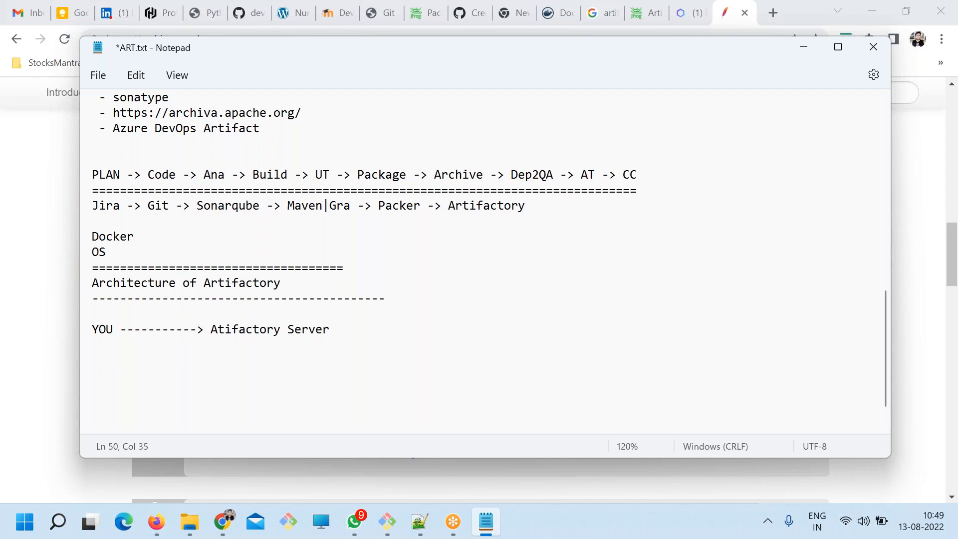
left_click(218, 330)
type("r")
key("ctrl+s")
List "- JAVA" and "- RDBMS" on indented lines beneath "Artifactory Server" and save the notes.
left_click(344, 344)
key("Tab")
key("Tab")
key("Tab")
key("Tab")
type("-JAVA")
key("Return")
key("Tab")
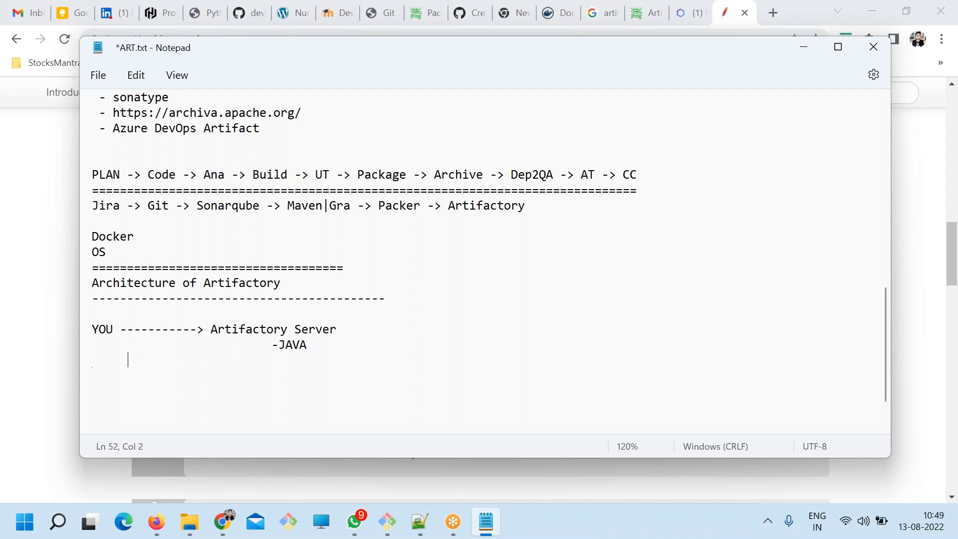
type("- RDBMS")
key("Up")
key("Left")
key("Left")
key("Left")
key("ctrl+s")
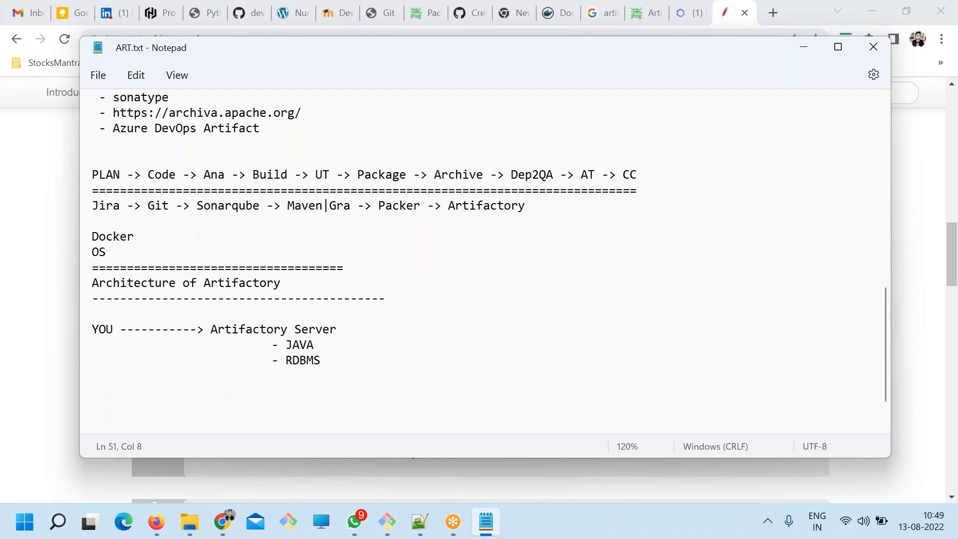
double_click(318, 358)
left_click_drag(231, 333, 295, 332)
left_click(314, 368)
double_click(308, 364)
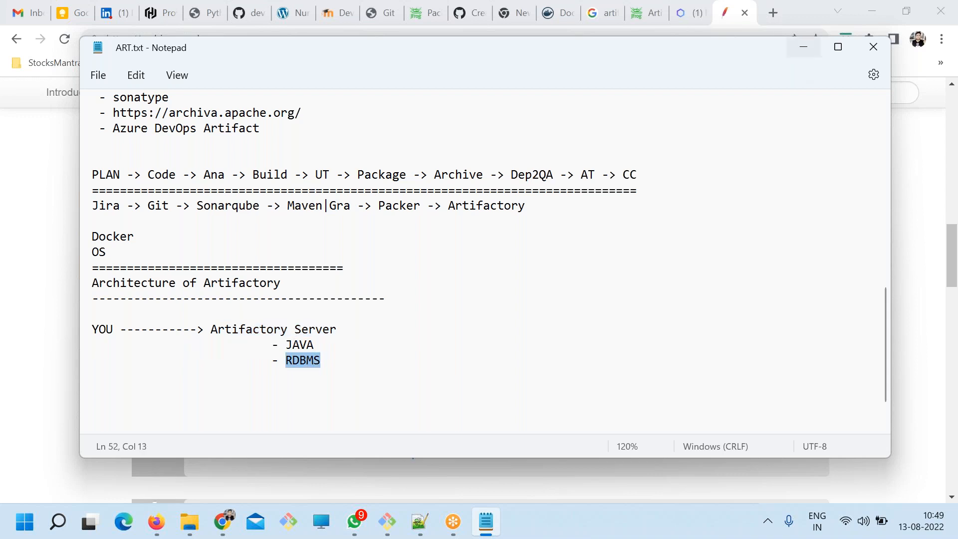
Switch to Chrome, search in a new tab for "artifactory database requirements" and open JFrog's System Requirements page.
left_click(774, 13)
type("art")
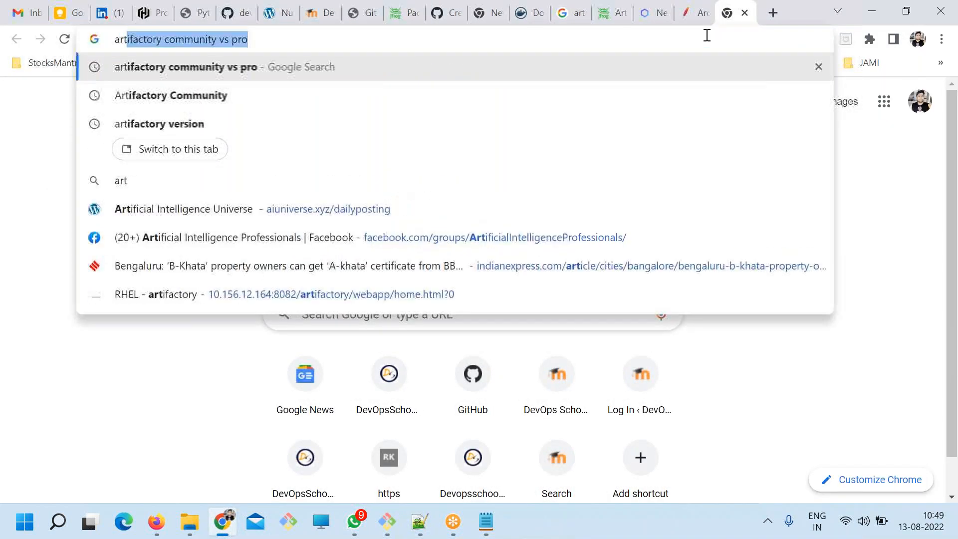
type("ifactory rd")
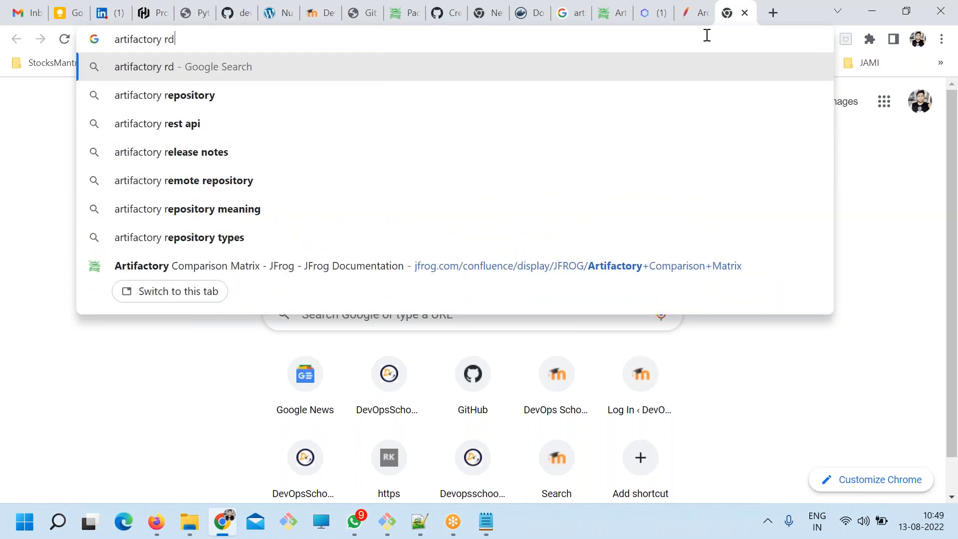
key("BackSpace")
key("BackSpace")
type("data")
key("Down")
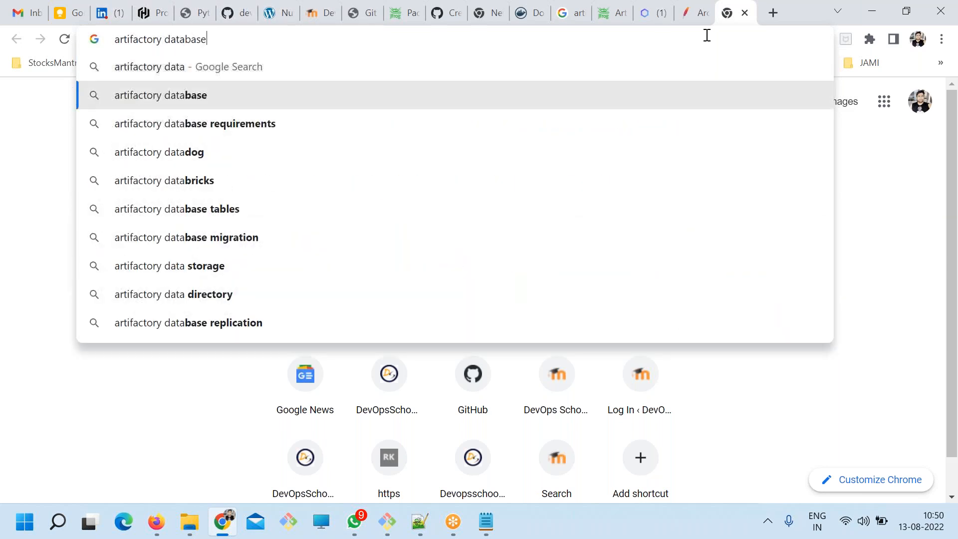
key("Down")
key("Return")
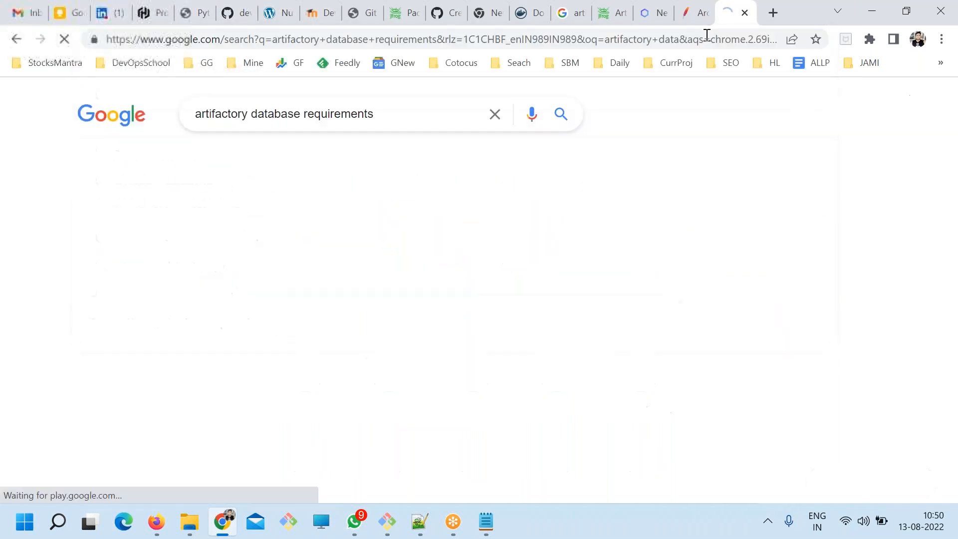
scroll(246, 259, "down", 8)
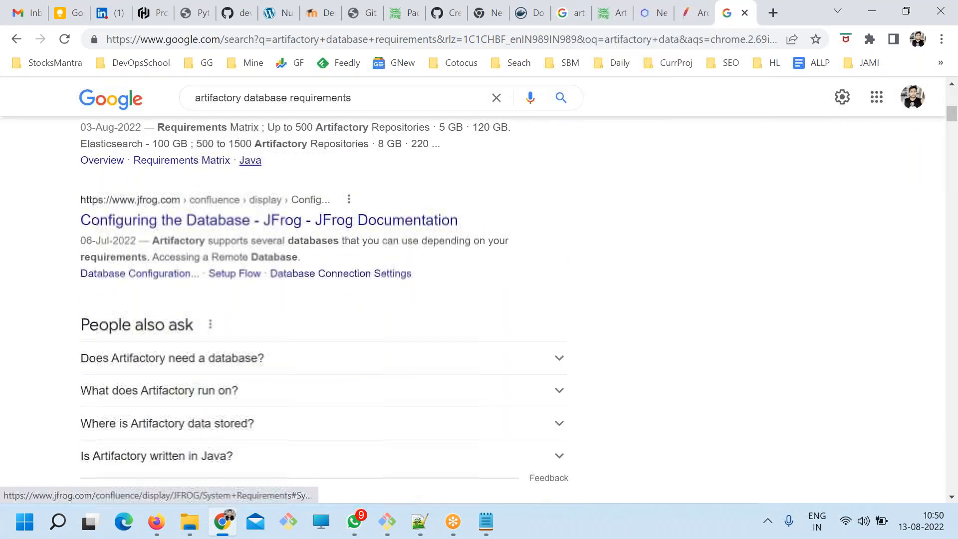
scroll(257, 188, "up", 1)
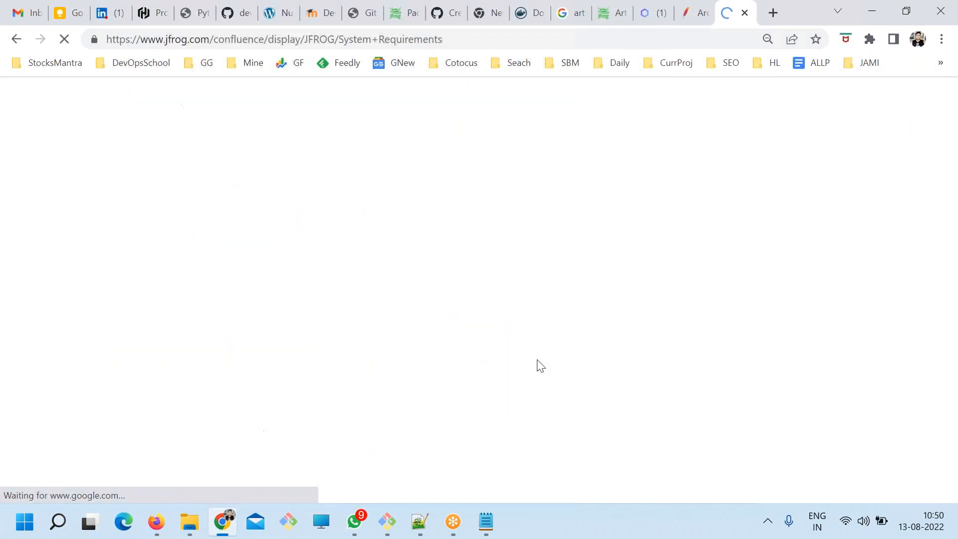
Look through the System Requirements page for the Artifactory row of the requirements matrix.
scroll(214, 319, "down", 3)
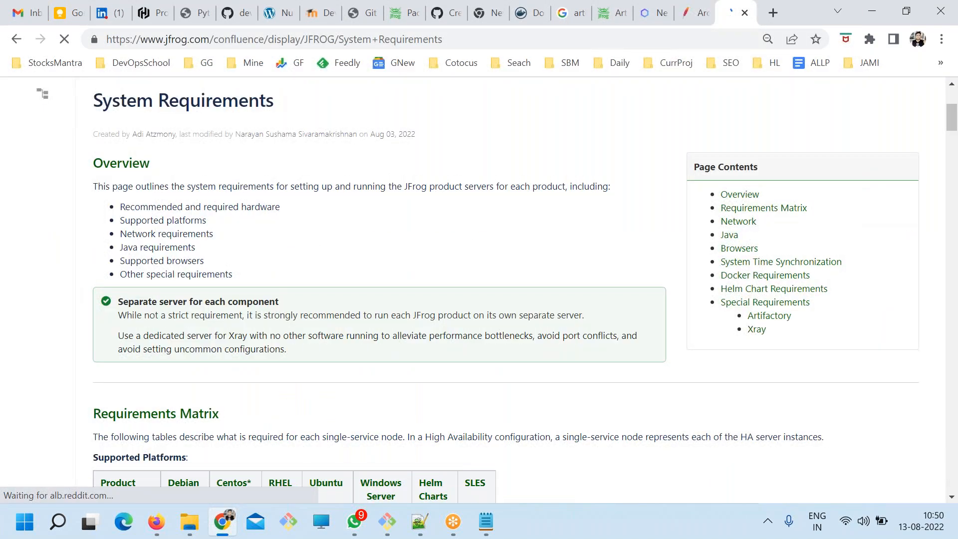
scroll(223, 345, "down", 5)
scroll(223, 345, "down", 13)
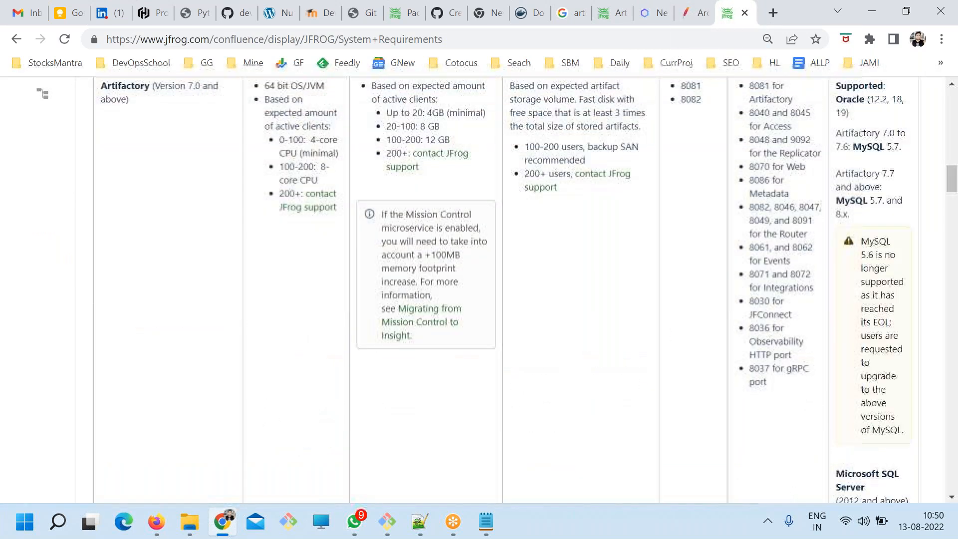
scroll(506, 290, "down", 20)
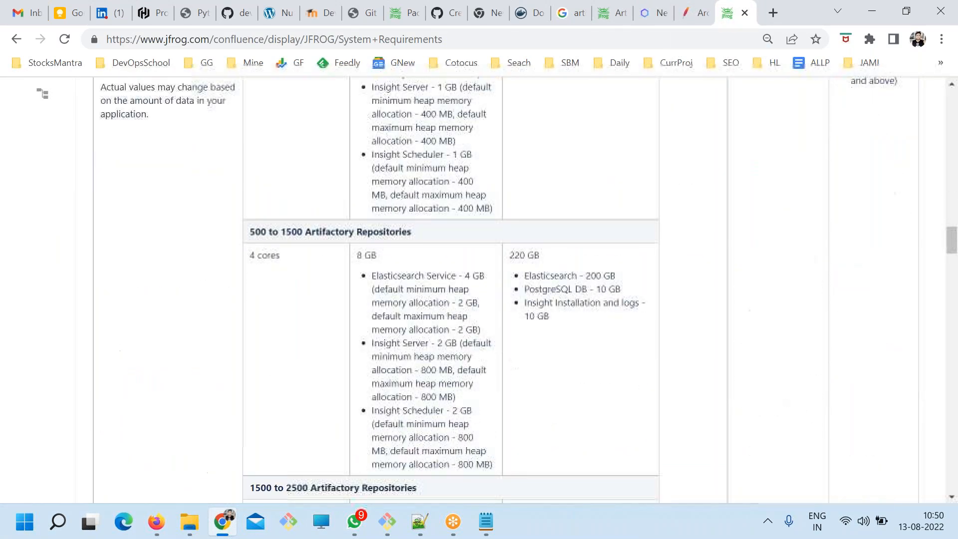
scroll(506, 289, "down", 12)
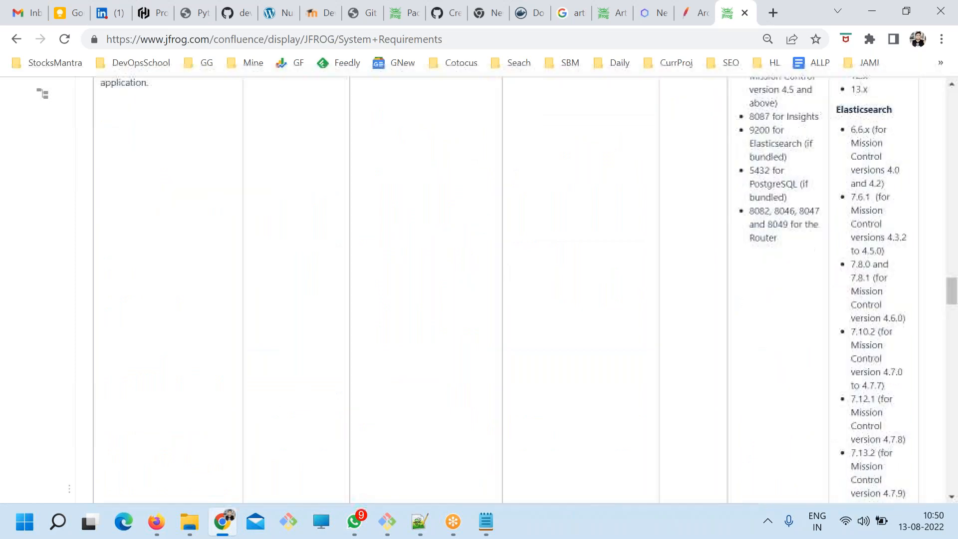
scroll(505, 289, "down", 12)
scroll(505, 289, "up", 20)
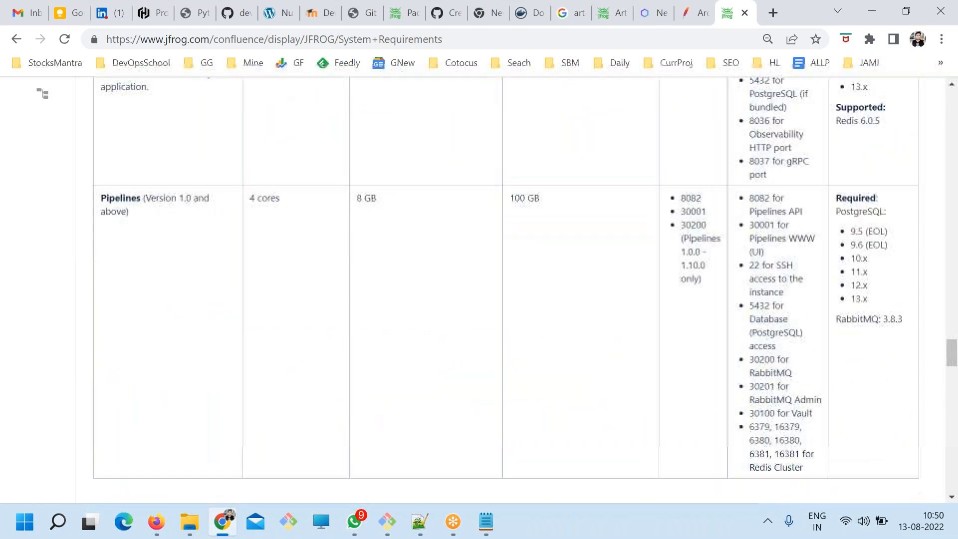
scroll(233, 363, "up", 15)
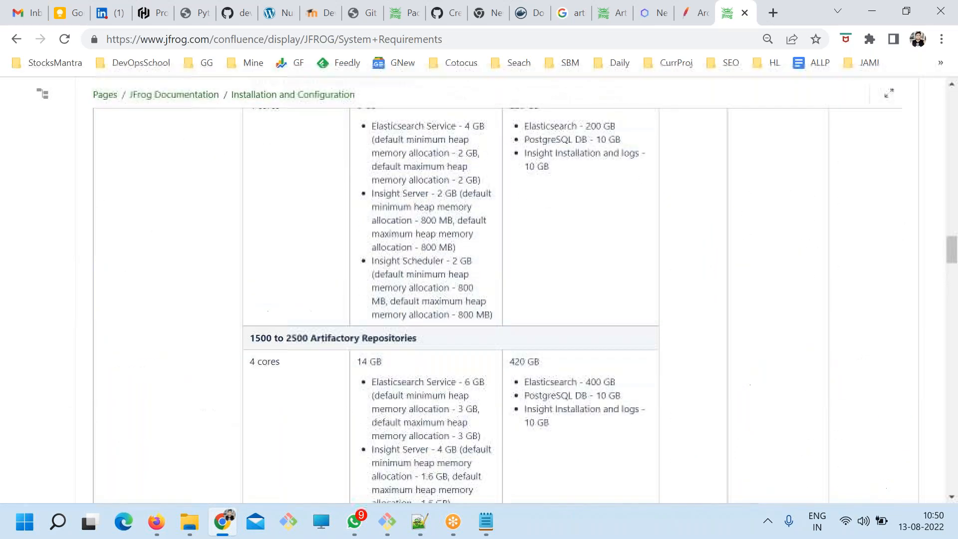
scroll(233, 363, "up", 20)
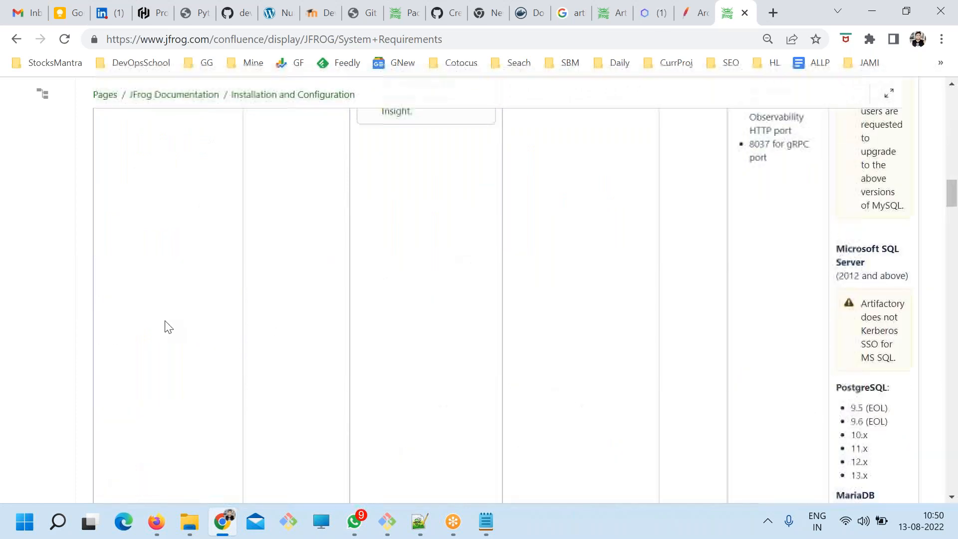
left_click_drag(111, 389, 144, 388)
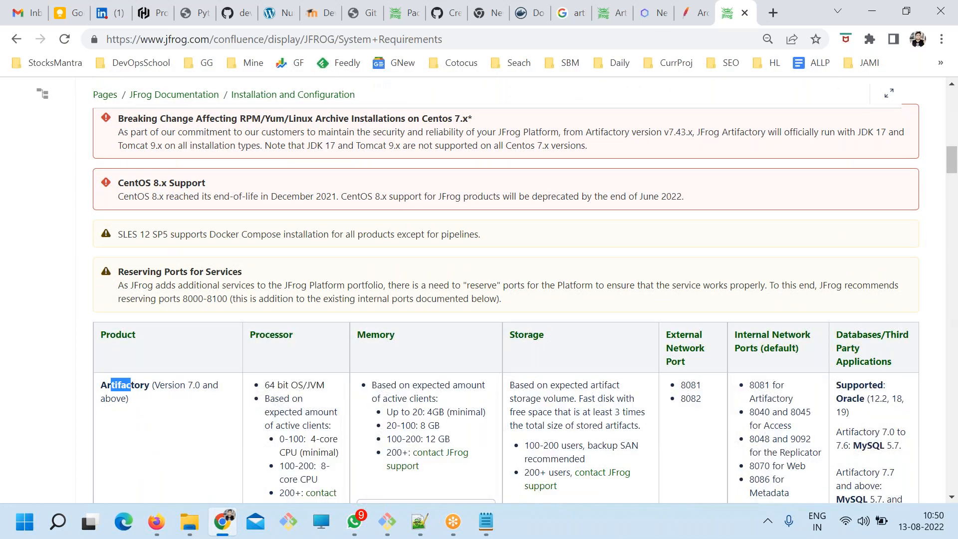
scroll(744, 369, "down", 3)
scroll(744, 369, "down", 3)
scroll(744, 368, "down", 3, "ctrl")
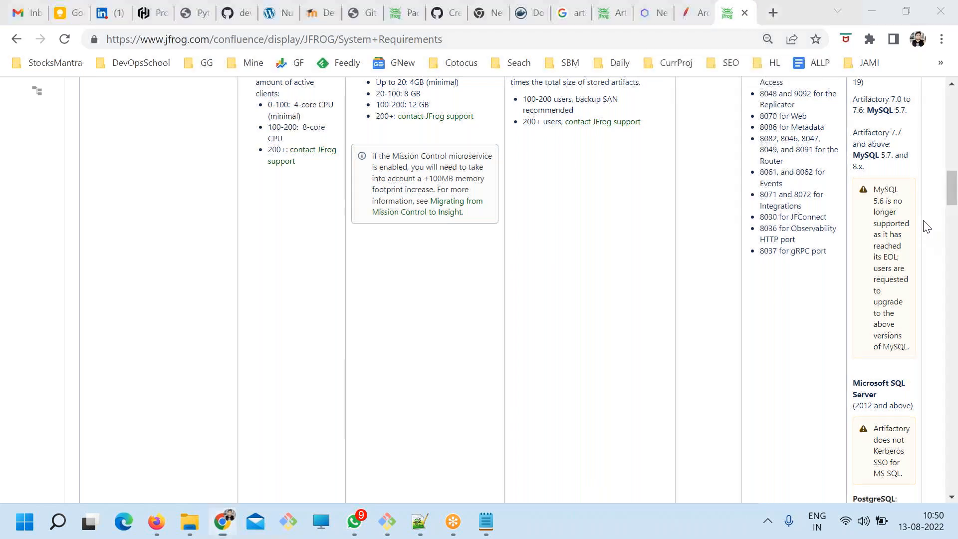
Examine the supported databases and versions in the Artifactory row's "Databases/Third Party Applications" column.
left_click_drag(880, 111, 894, 111)
left_click_drag(899, 166, 852, 151)
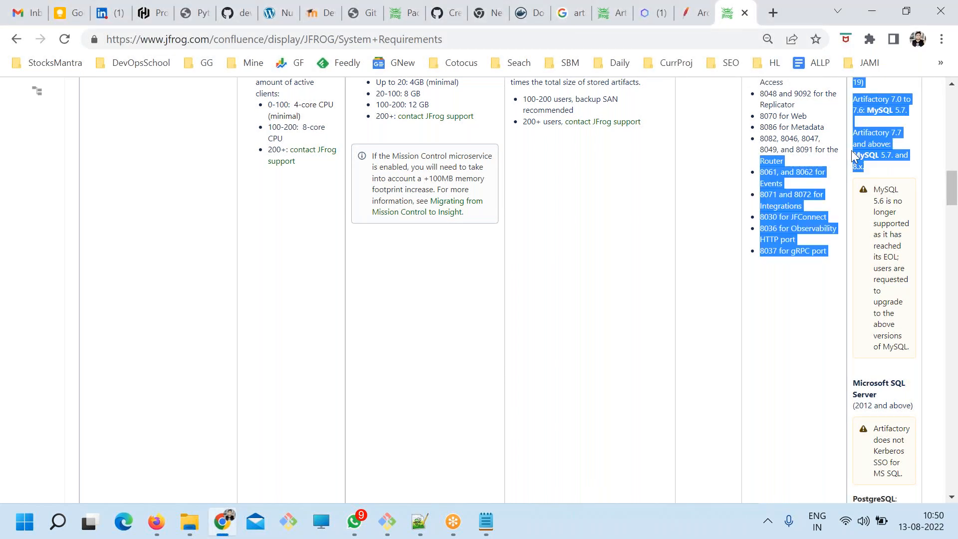
scroll(938, 349, "down", 1)
left_click_drag(896, 321, 856, 292)
scroll(856, 291, "down", 4)
left_click_drag(901, 199, 855, 194)
left_click_drag(893, 289, 858, 269)
scroll(889, 330, "down", 3)
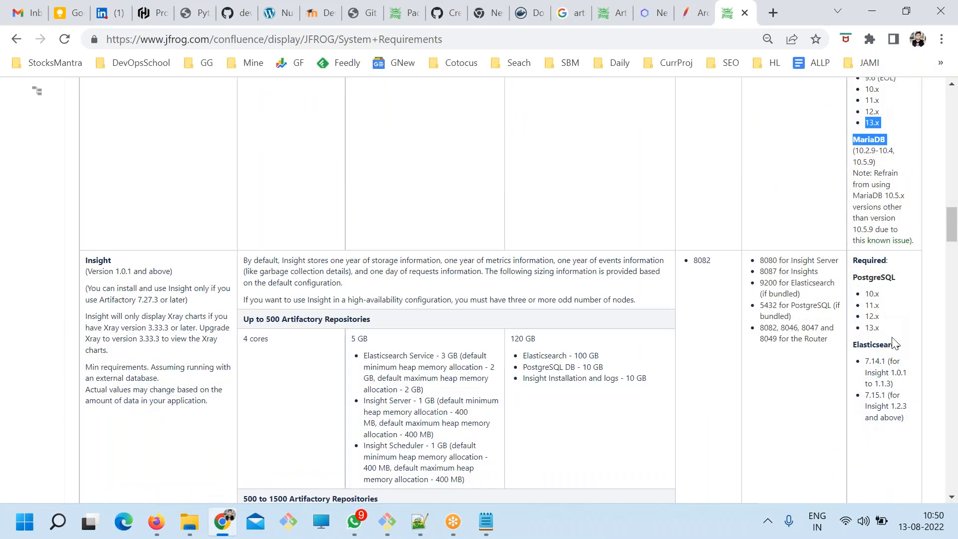
scroll(878, 345, "up", 4)
scroll(894, 300, "down", 3)
left_click(865, 270)
left_click_drag(866, 270, 900, 282)
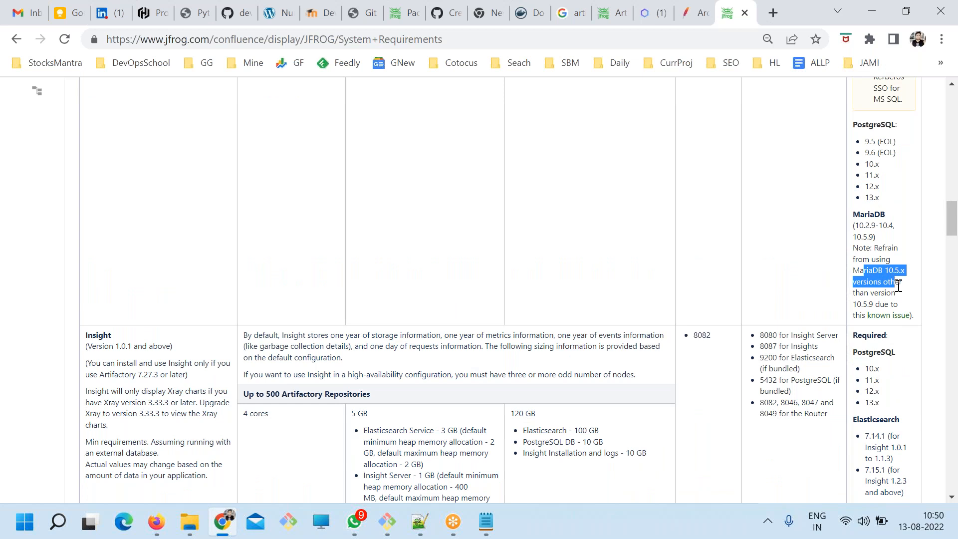
scroll(900, 302, "up", 2)
left_click(905, 337)
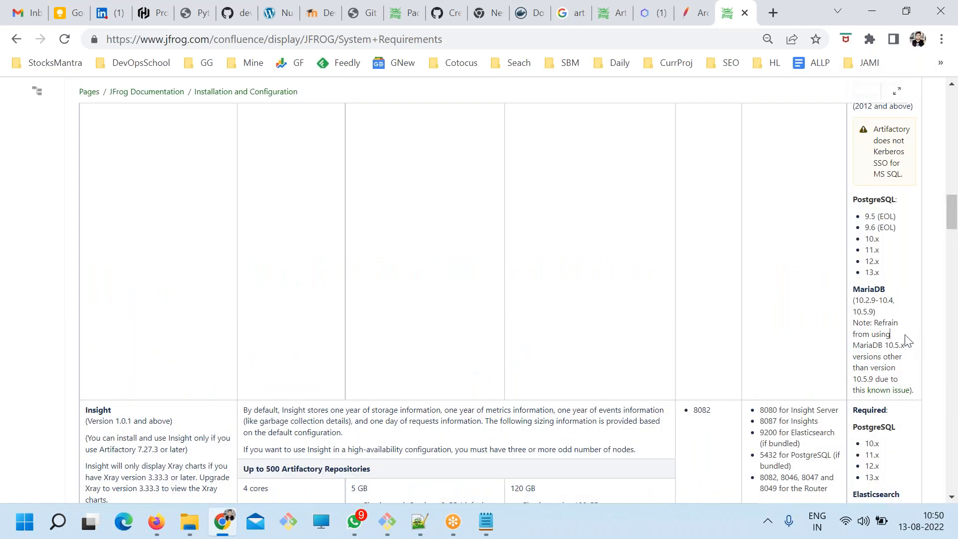
scroll(899, 345, "up", 10)
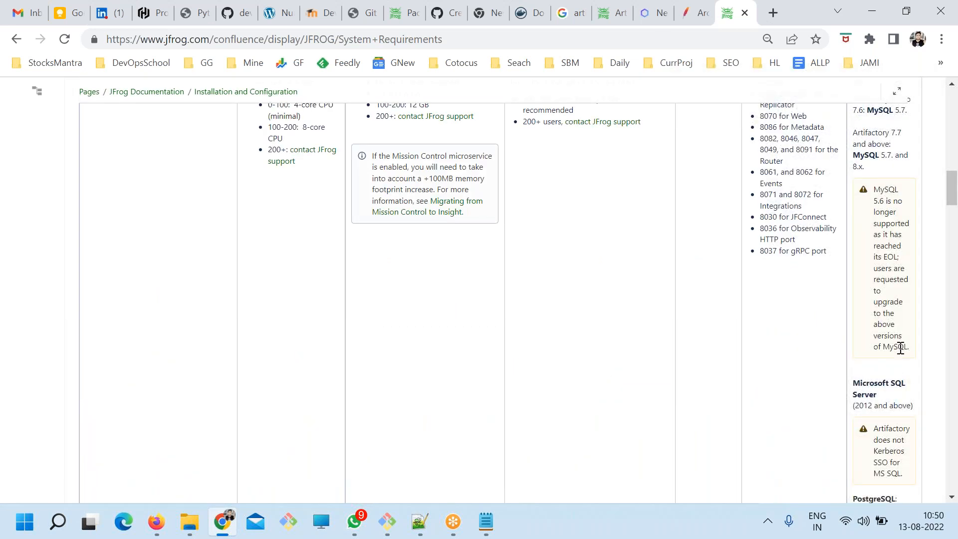
left_click_drag(868, 285, 878, 297)
left_click(885, 319)
key("ctrl+f")
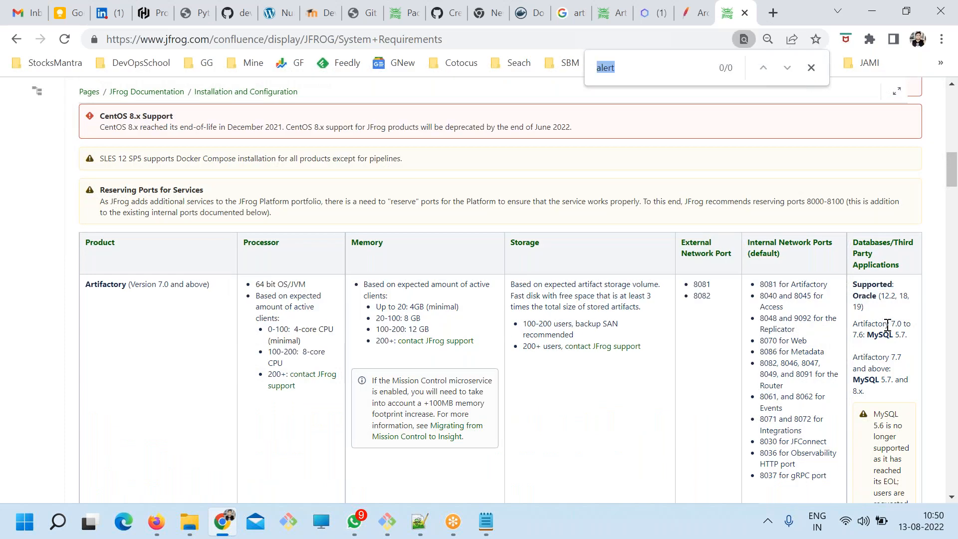
Return to the search results, change the query to "artifactory default database" and read the featured answer.
left_click(17, 39)
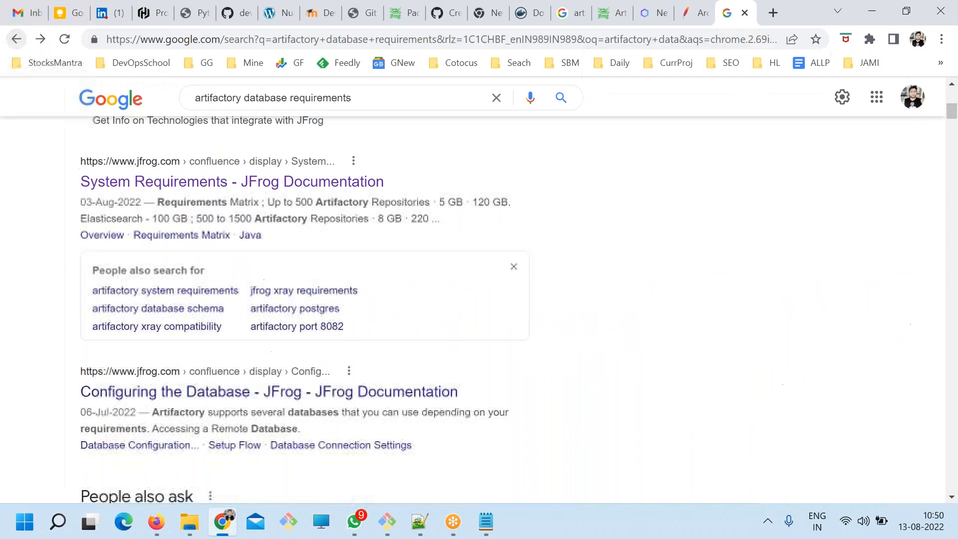
left_click(246, 98)
type("default")
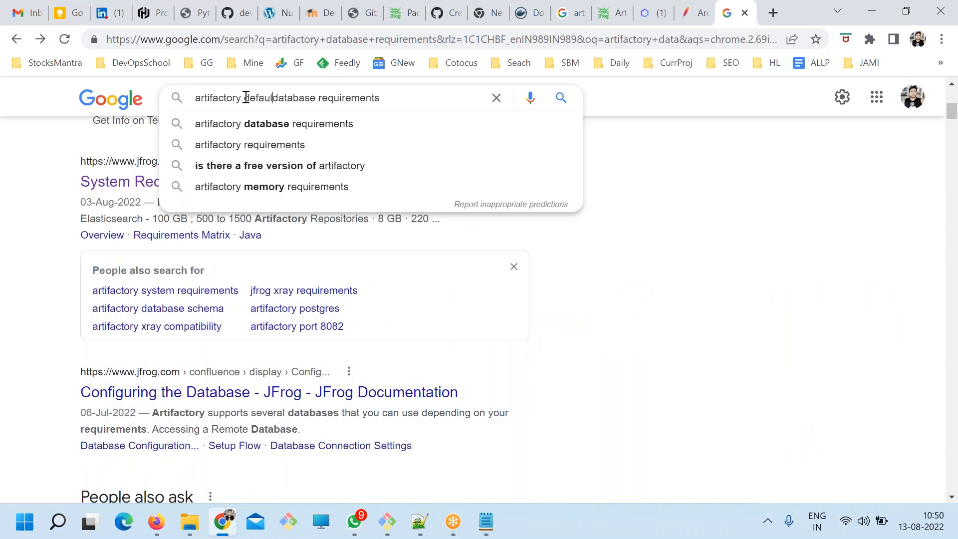
key("Return")
double_click(380, 114)
key("BackSpace")
key("Return")
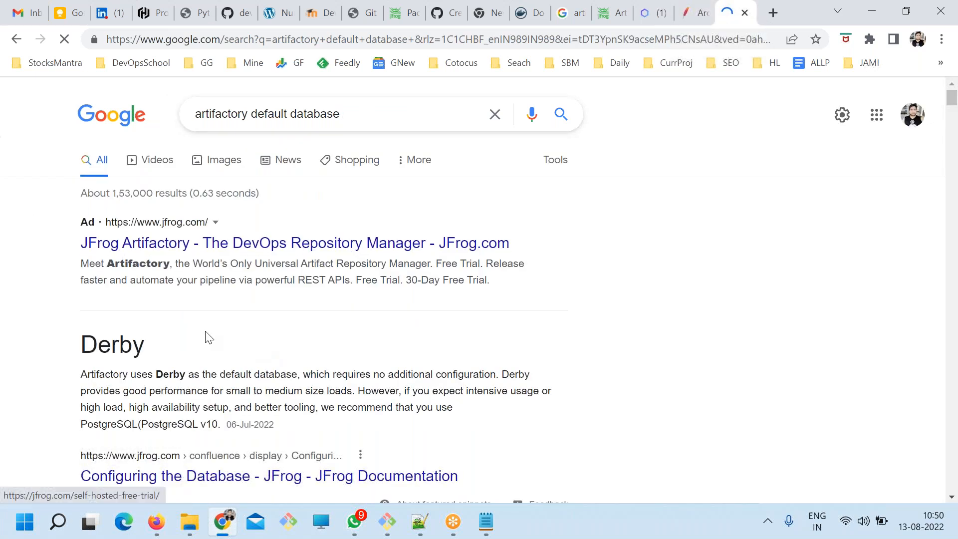
double_click(123, 344)
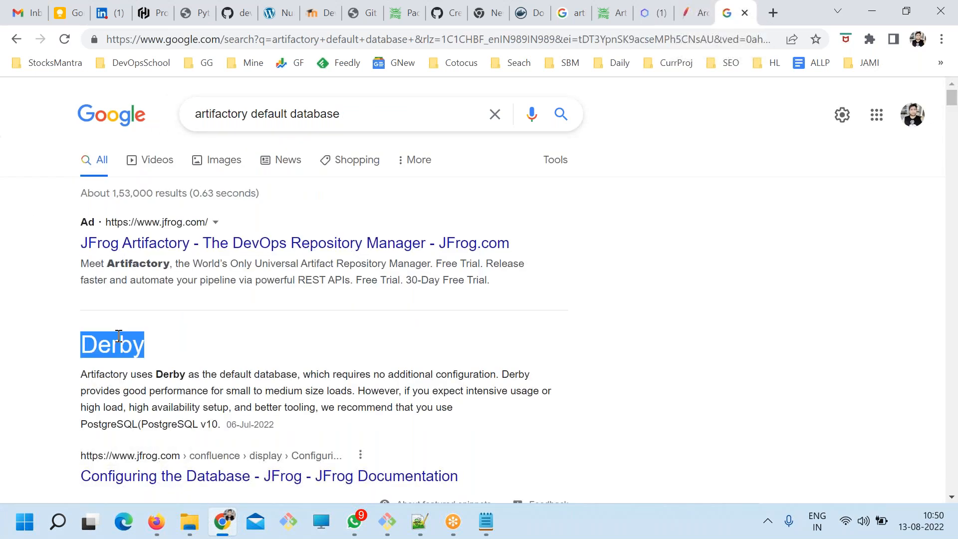
left_click(7, 158)
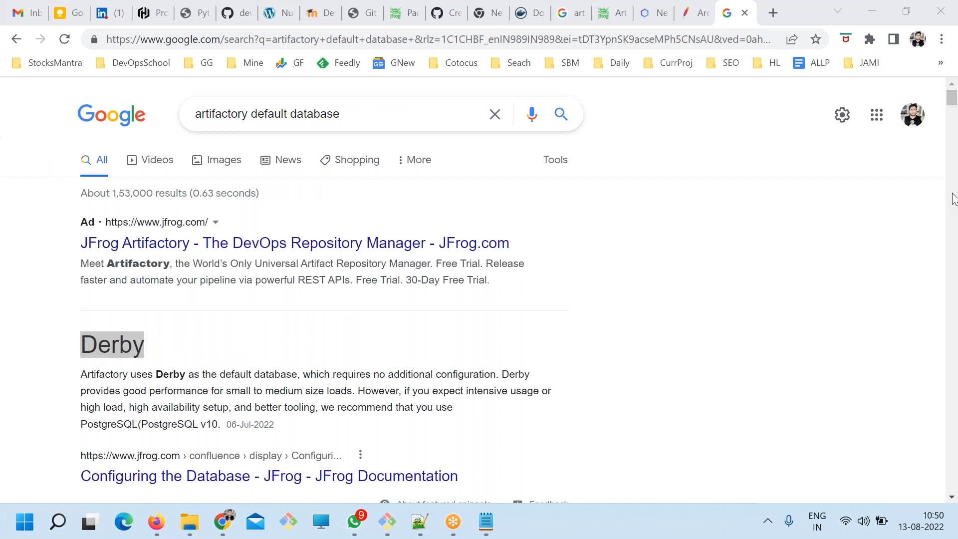
Switch to the ART.txt notes in Notepad, extend the Artifactory Server line with "---> Data store" and save the file.
double_click(122, 340)
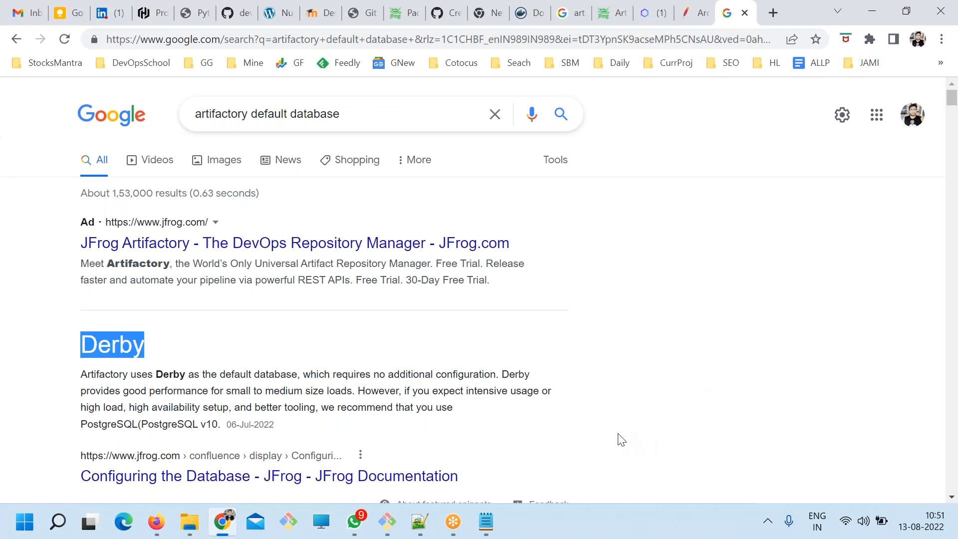
key("alt+Tab")
left_click_drag(319, 346, 315, 315)
left_click(316, 360)
left_click_drag(222, 329, 275, 343)
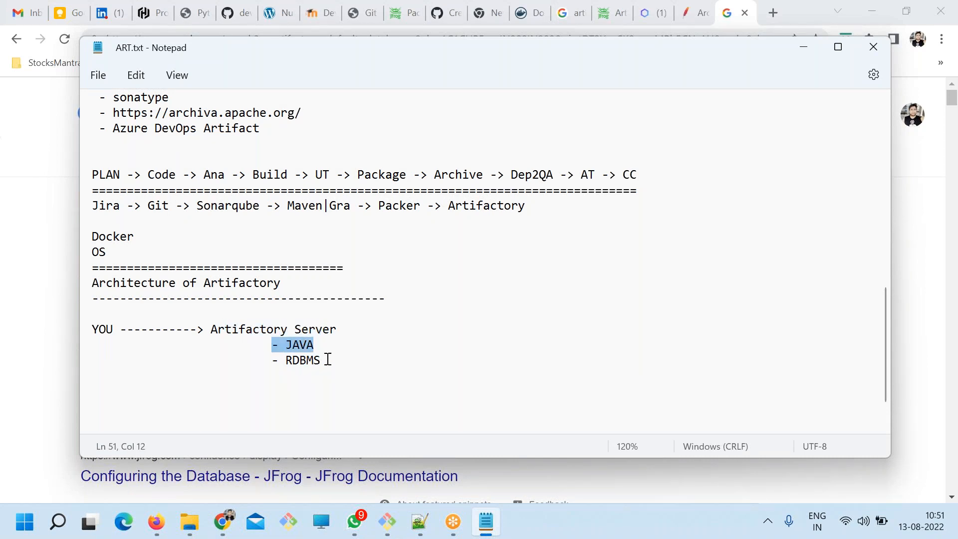
left_click_drag(325, 360, 285, 356)
left_click(353, 338)
left_click(349, 331)
type("--->")
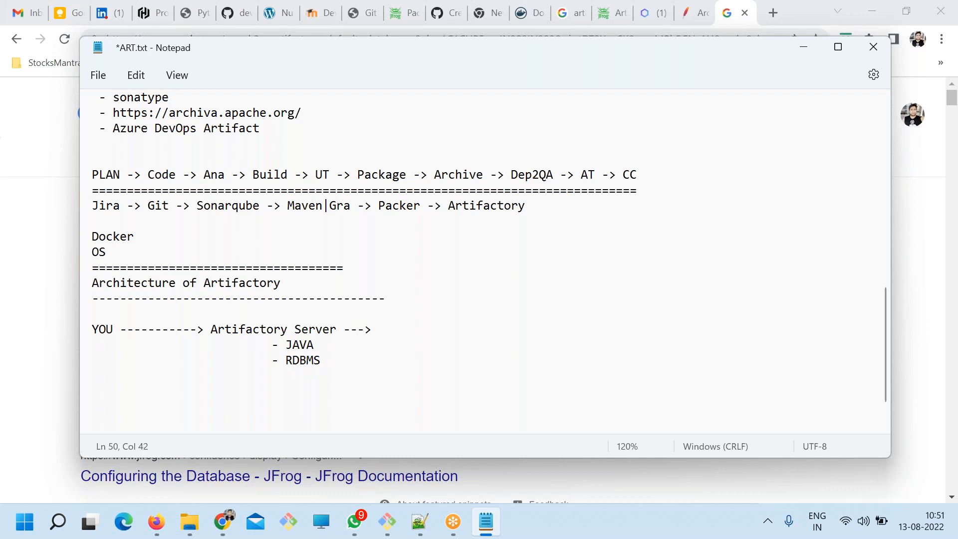
type(" Data store")
key("ctrl+s")
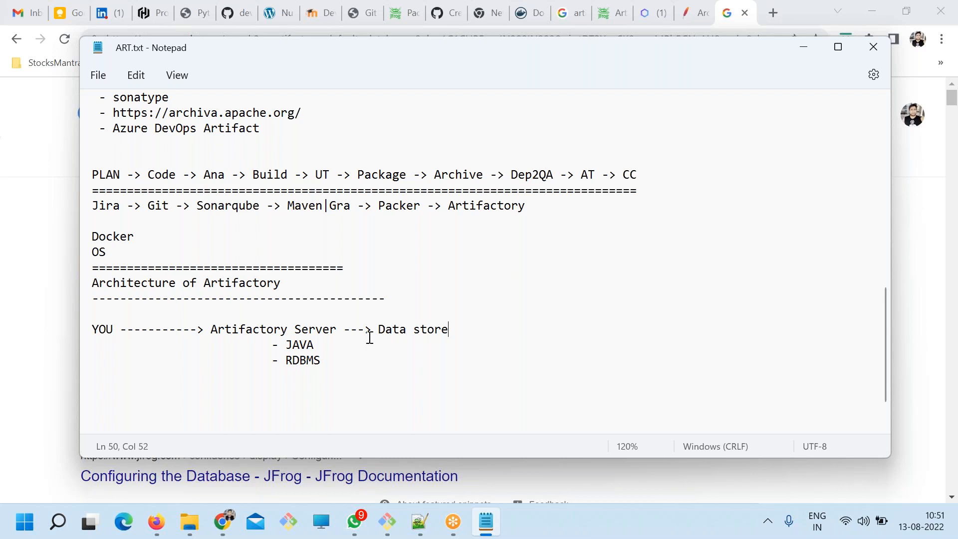
Examine the link between Artifactory Server and Data store in the architecture line.
left_click_drag(378, 332, 449, 332)
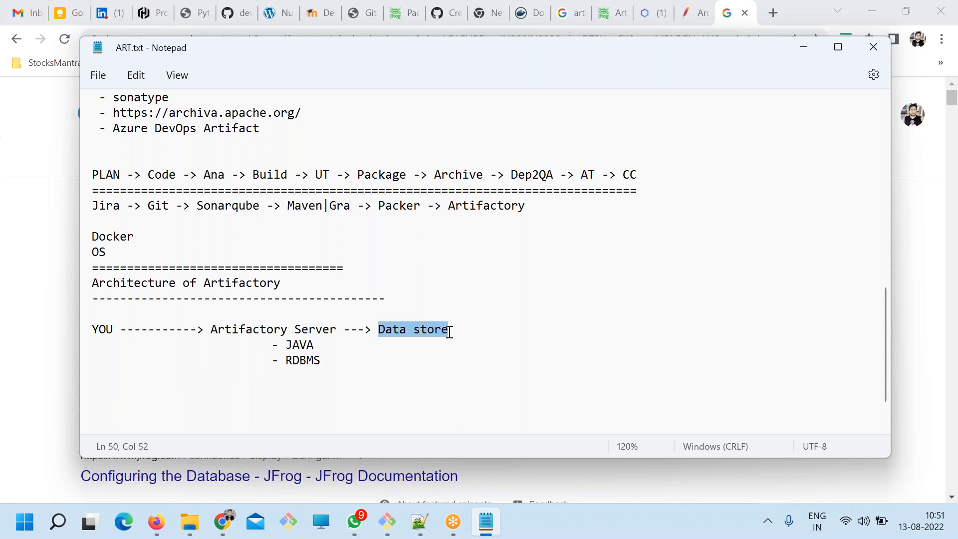
left_click(386, 368)
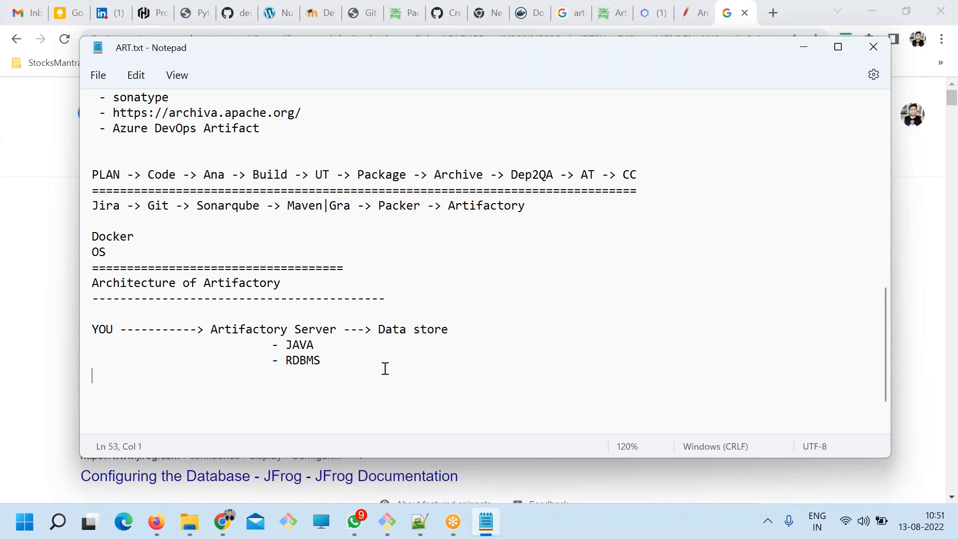
left_click_drag(449, 329, 213, 325)
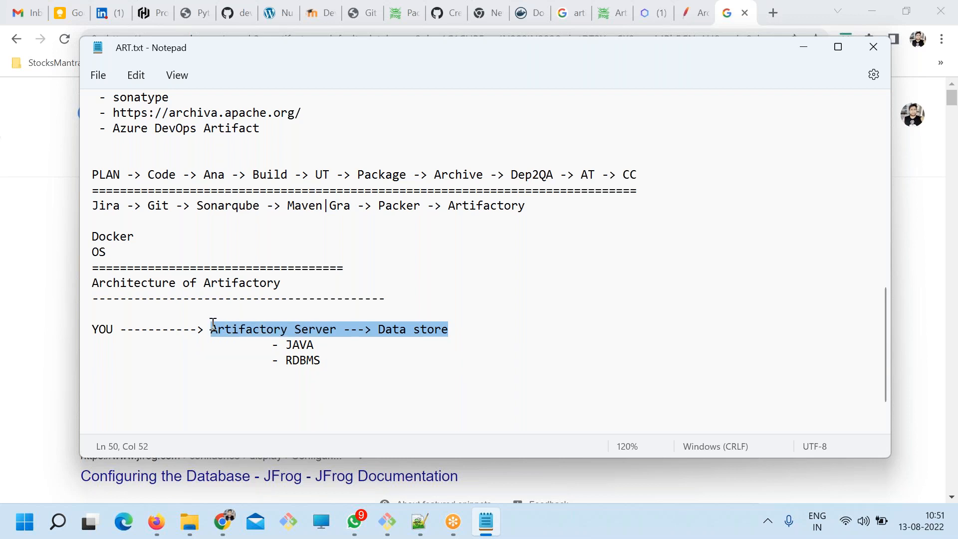
left_click(467, 357)
left_click_drag(450, 331, 383, 326)
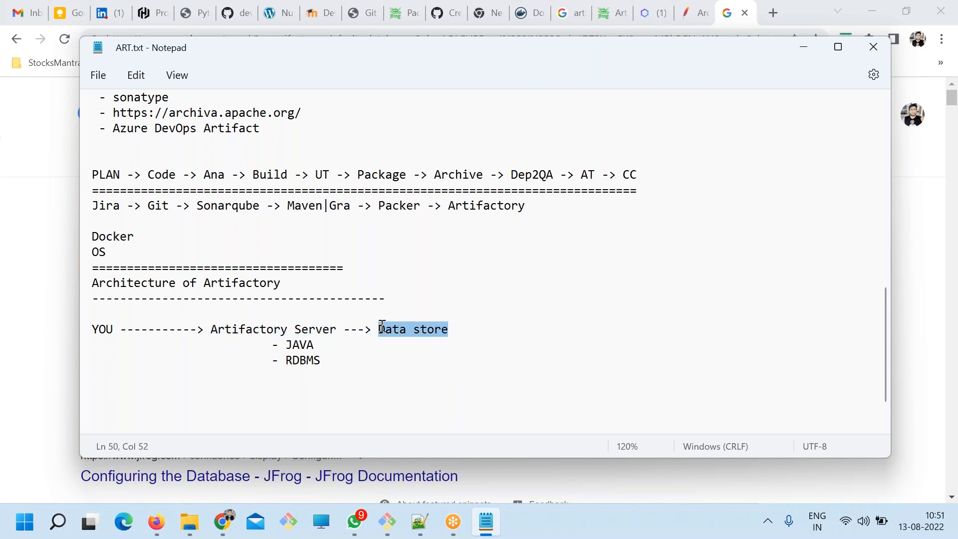
left_click(406, 372)
left_click_drag(373, 329, 460, 328)
left_click(472, 338)
Add "D|U" beneath the arrow between YOU and Artifactory Server, on the RDBMS line.
left_click(131, 360)
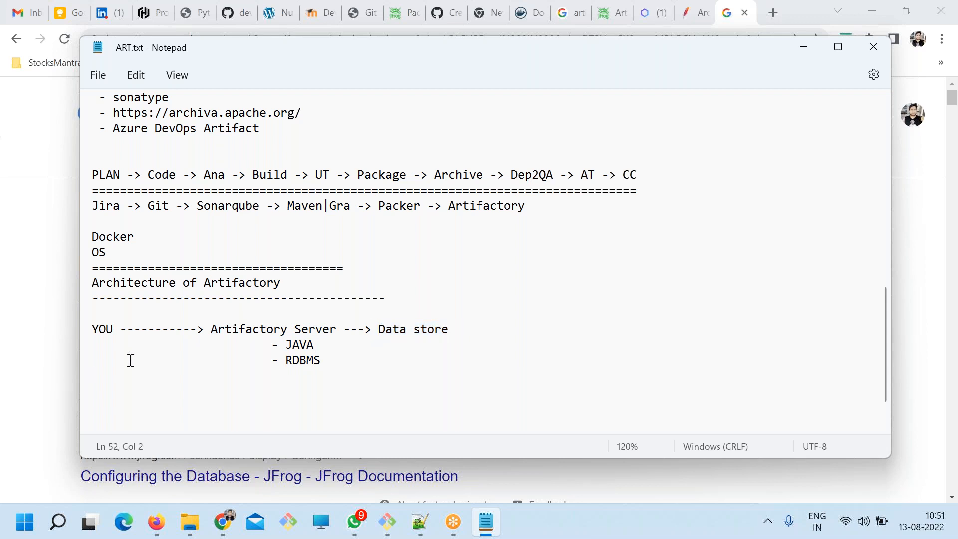
type("DO")
type("U")
left_click_drag(165, 360, 136, 363)
left_click(138, 361)
left_click_drag(212, 327, 330, 361)
left_click(331, 361)
Copy "Data store" from the notes, search for "artifactory Data store" in a new Chrome tab and open JFrog's Configuring the Filestore page.
left_click_drag(371, 335, 447, 333)
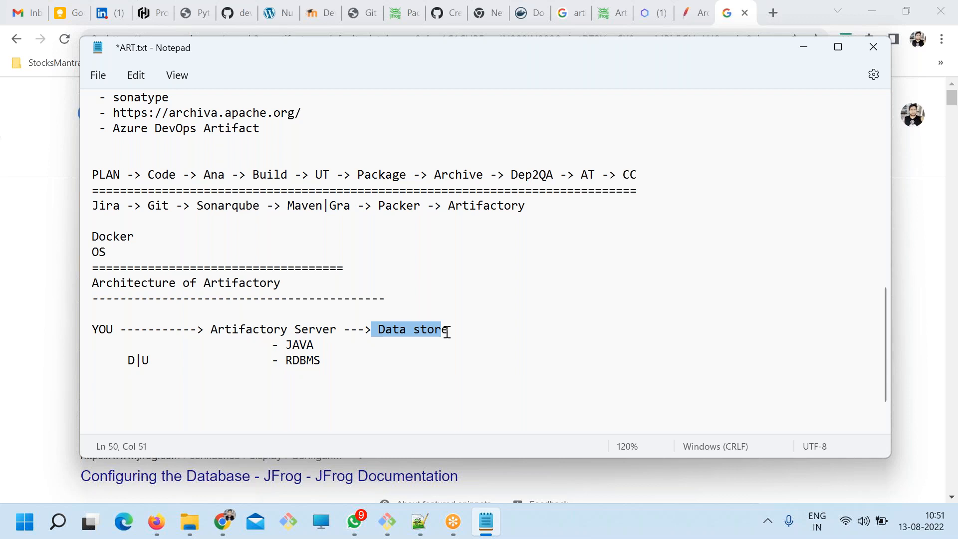
left_click_drag(449, 332, 382, 330)
left_click_drag(453, 330, 379, 331)
key("ctrl+c")
left_click(773, 13)
left_click(773, 13)
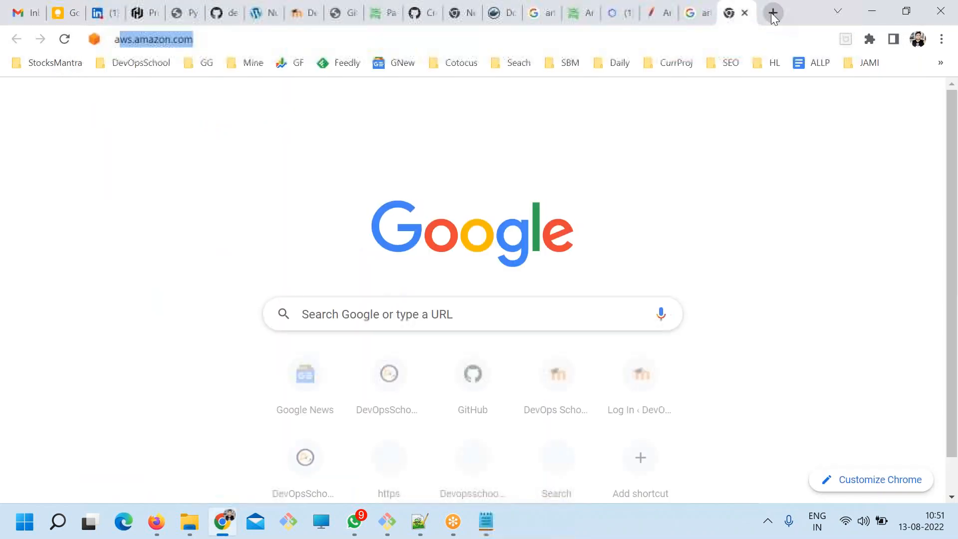
type("artifactory")
key("ctrl+v")
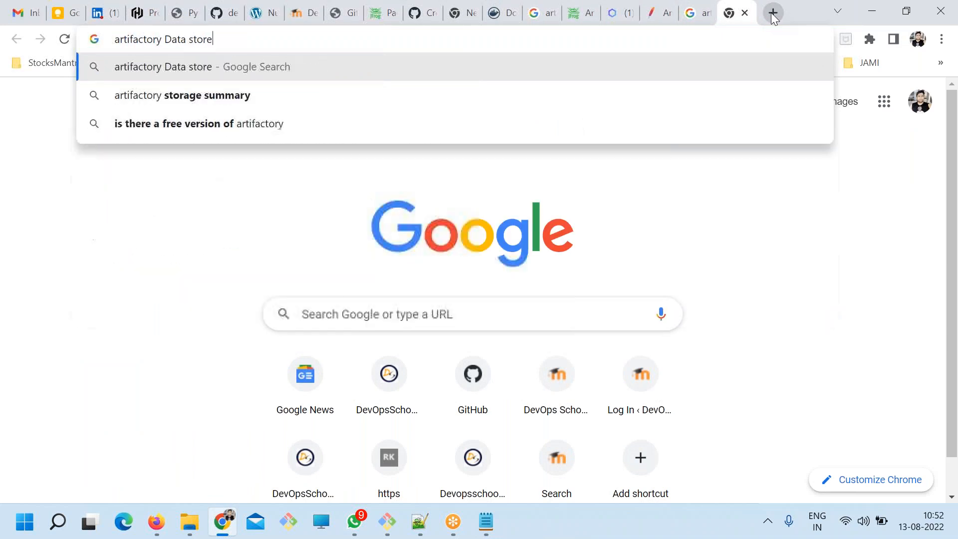
key("Return")
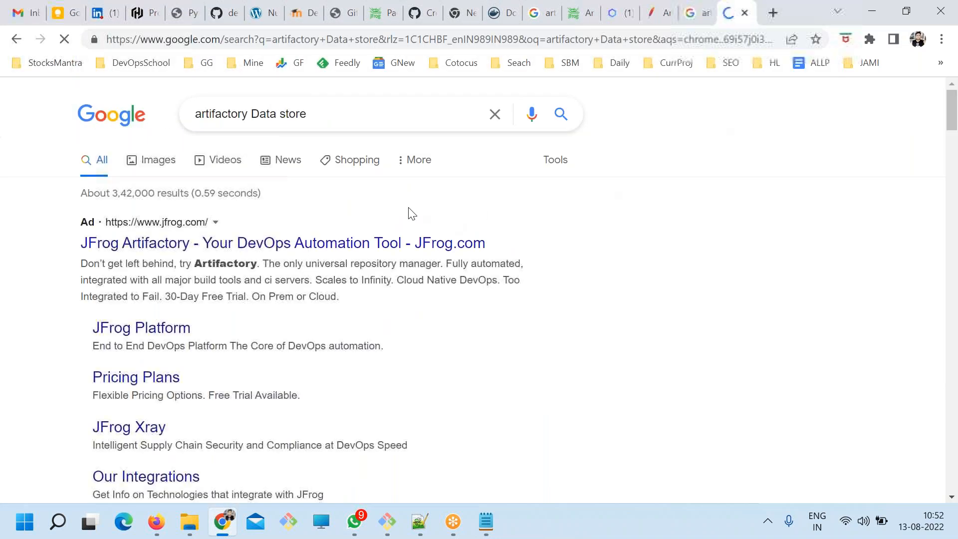
scroll(263, 369, "down", 5)
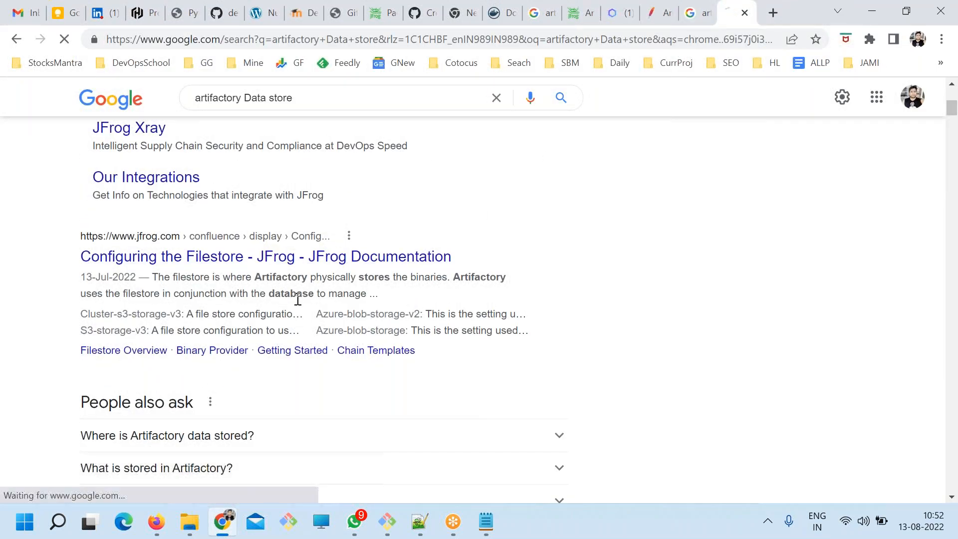
Switch to the notes in Notepad and replace "Data" with "file" so the architecture line reads "file store".
key("alt+Tab")
left_click(388, 329)
double_click(390, 329)
type("file store")
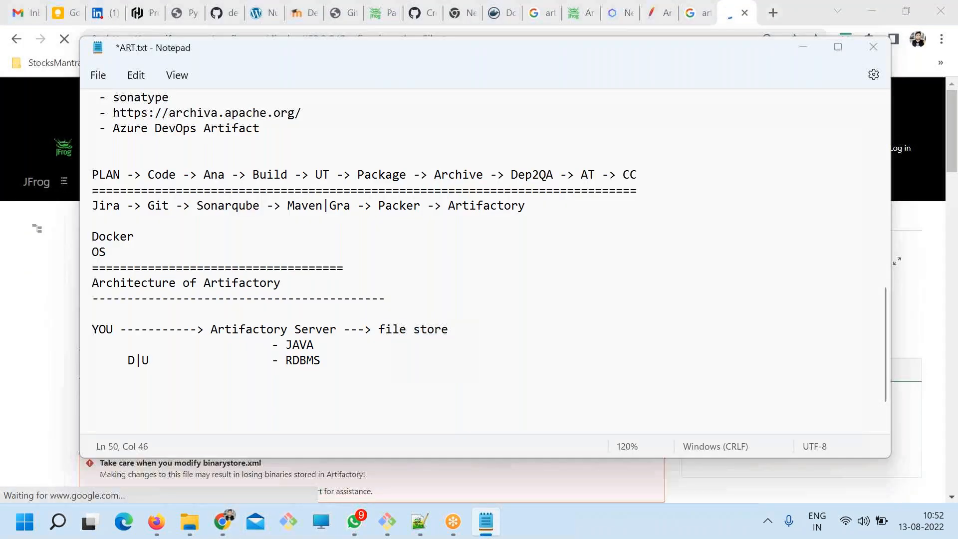
Return to Chrome and find the Chain Templates table and its file-system entry on the Configuring the Filestore page.
key("alt+Tab")
scroll(300, 306, "down", 10)
scroll(229, 303, "down", 5)
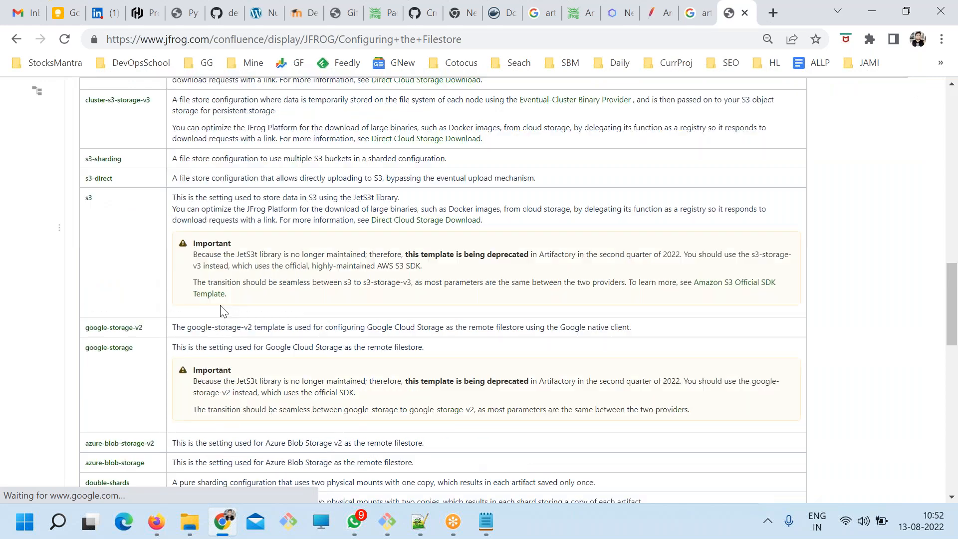
scroll(220, 305, "up", 6)
scroll(217, 305, "up", 3, "ctrl")
scroll(216, 306, "up", 1, "ctrl")
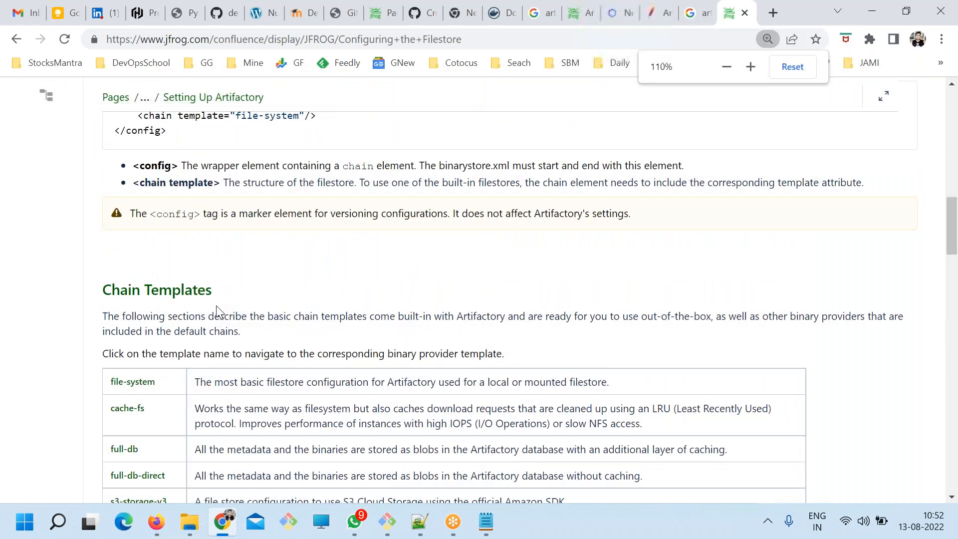
scroll(217, 306, "down", 4)
left_click_drag(172, 220, 124, 213)
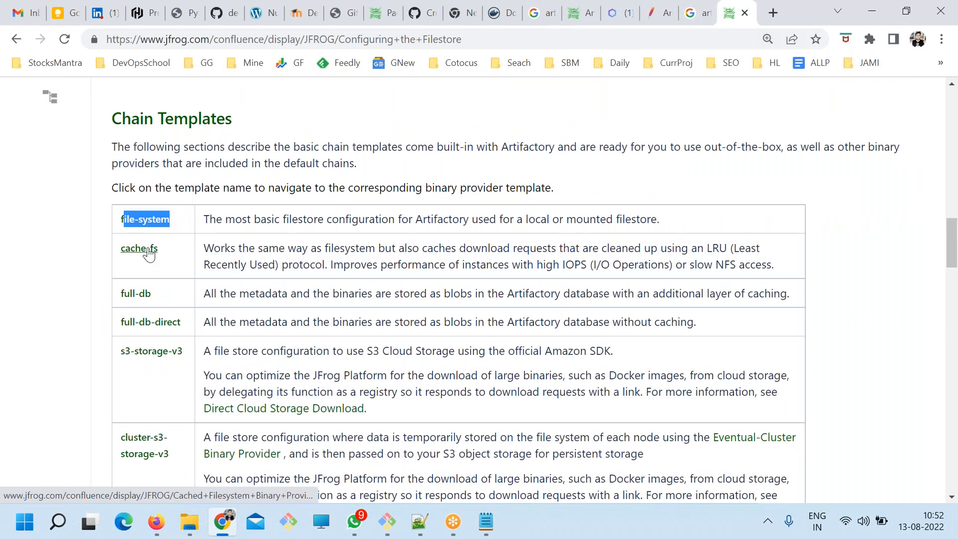
Examine the S3, Google storage, Azure blob and cluster template rows in the Chain Templates table.
scroll(149, 253, "down", 1)
scroll(139, 279, "down", 6)
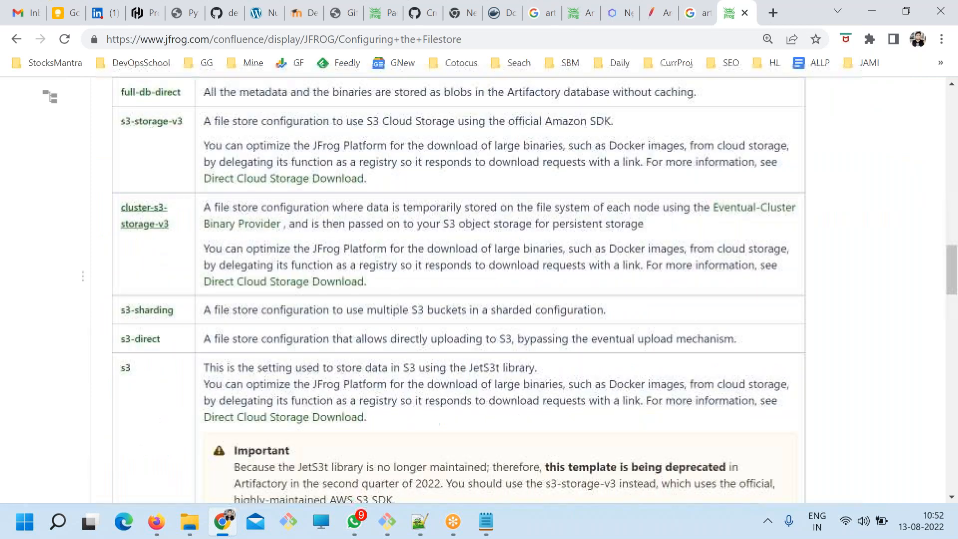
left_click_drag(130, 299, 118, 303)
scroll(191, 363, "down", 9)
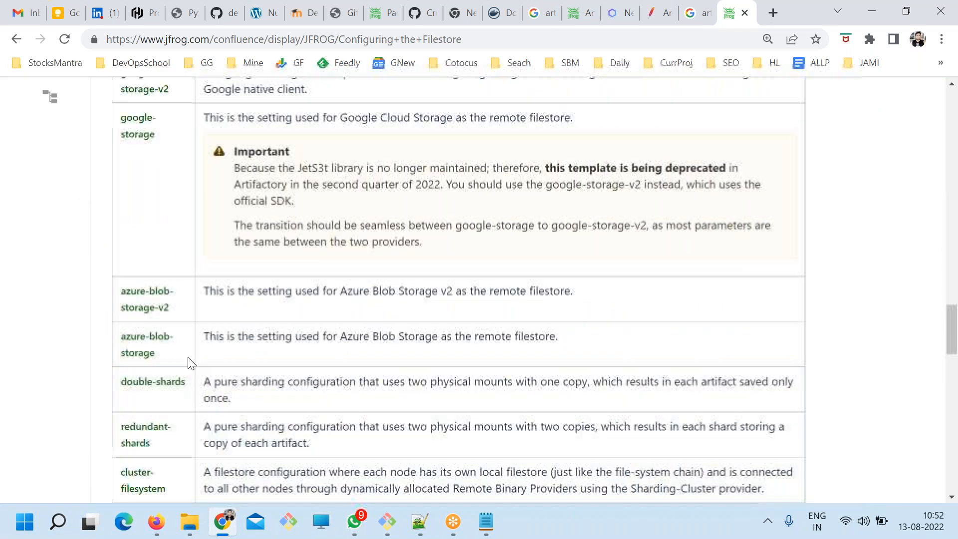
scroll(169, 314, "up", 3)
scroll(169, 315, "down", 5)
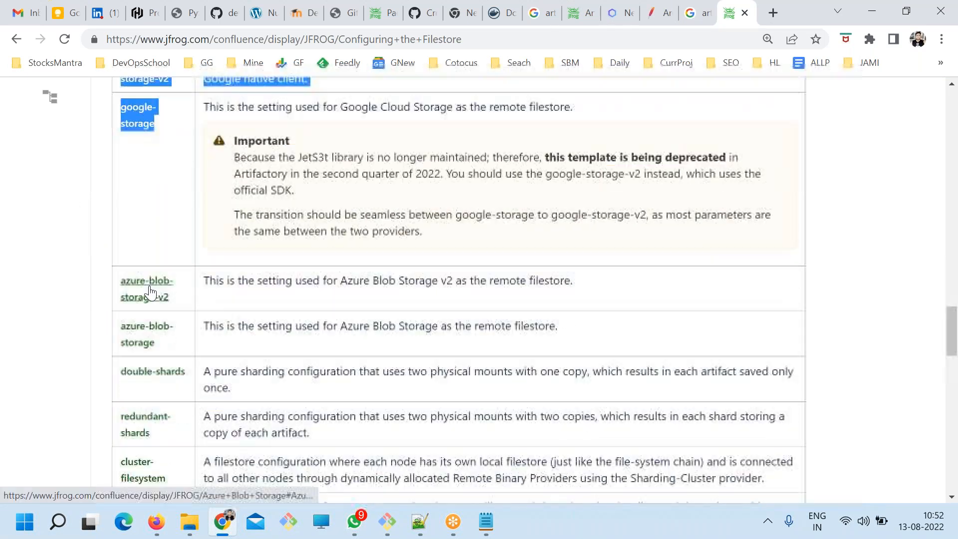
left_click_drag(165, 295, 138, 233)
scroll(167, 315, "down", 3)
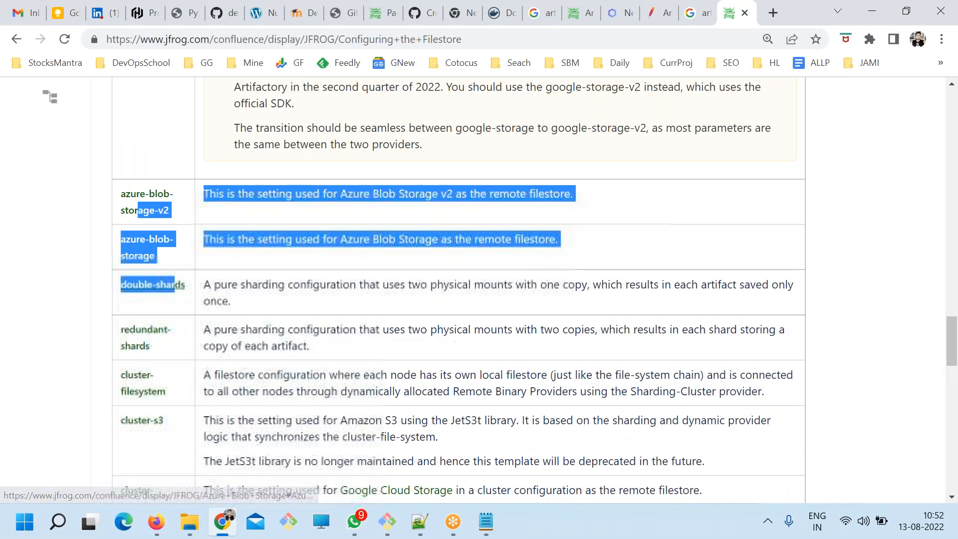
scroll(156, 326, "down", 7)
scroll(156, 325, "up", 6)
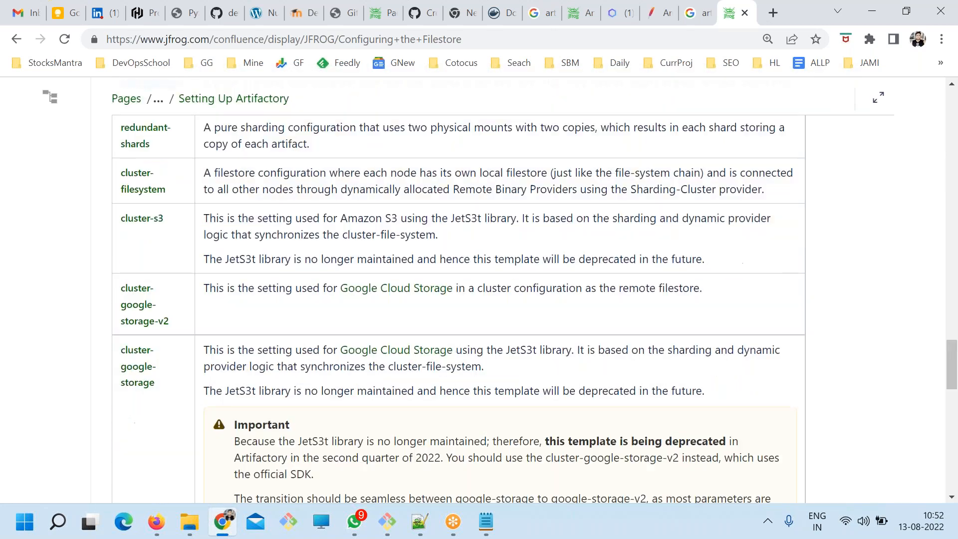
Copy the Configuring the Filestore page's address and paste it into the notes below the architecture diagram.
left_click(328, 43)
key("ctrl+c")
key("alt+Tab")
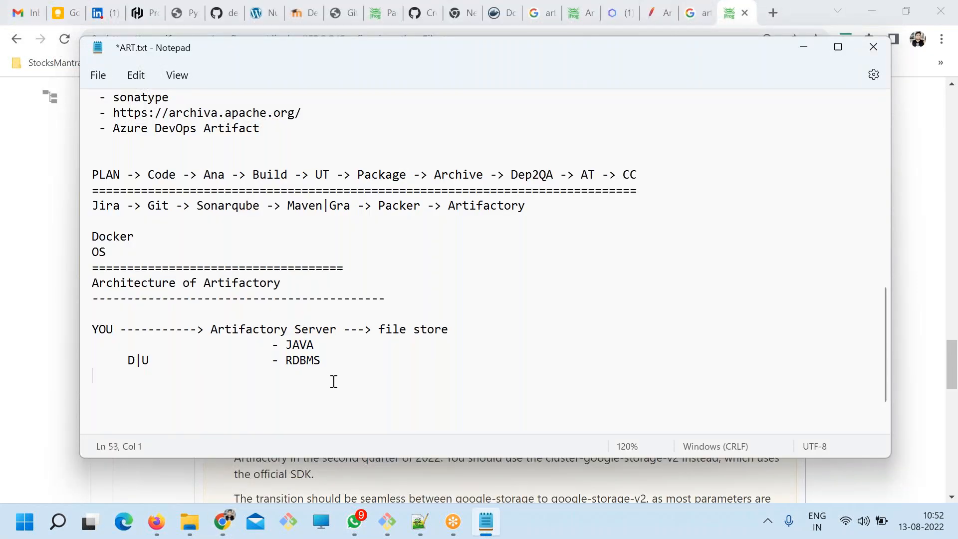
key("ctrl+v")
Return to Chrome, take the filestore tab back to the new tab page and bring up the Artifactory Comparison Matrix page.
key("alt+Tab")
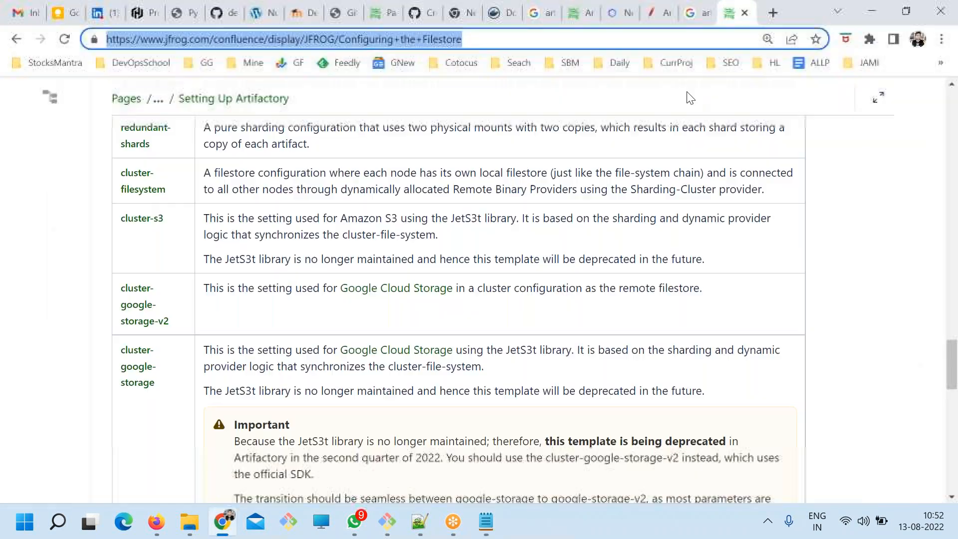
left_click(700, 16)
key("ctrl+Tab")
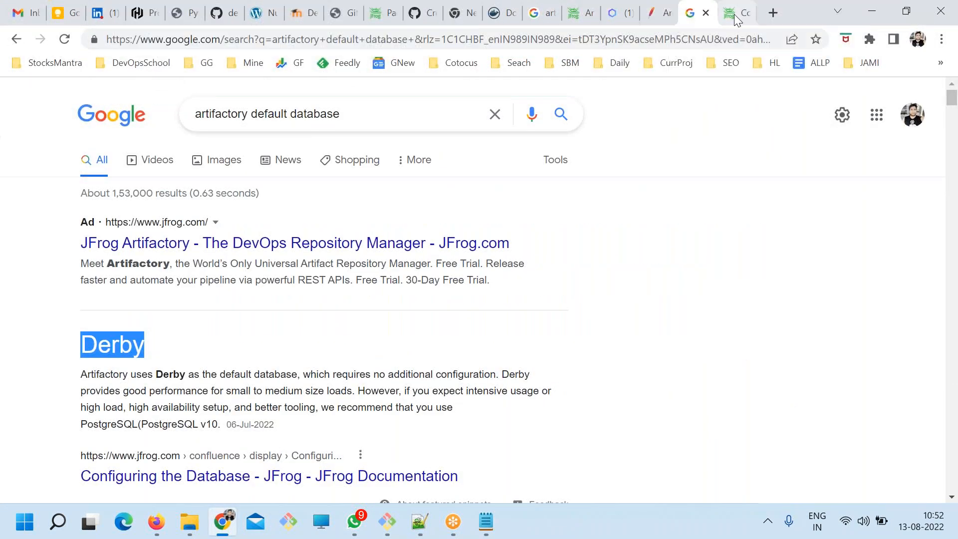
left_click(16, 40)
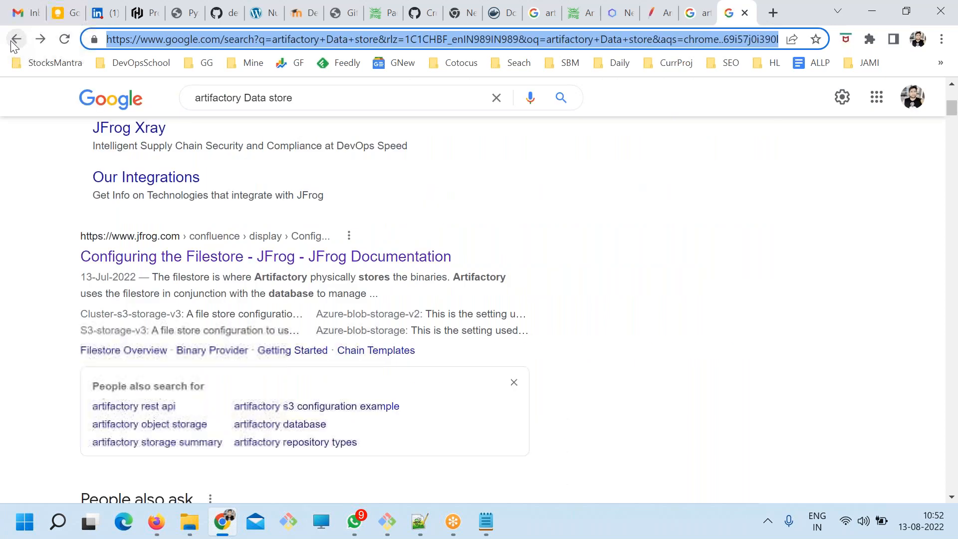
left_click(15, 42)
left_click(697, 15)
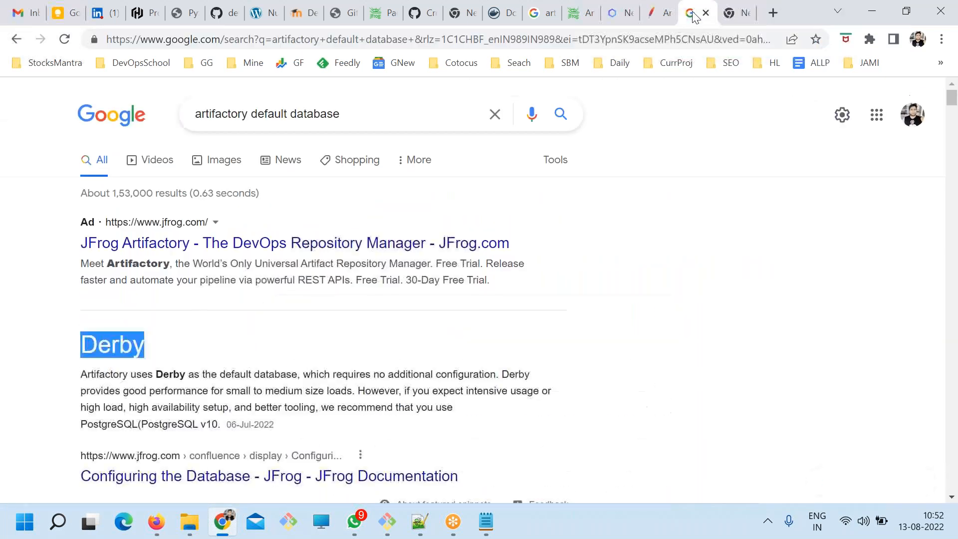
left_click(655, 17)
left_click(622, 13)
left_click(582, 13)
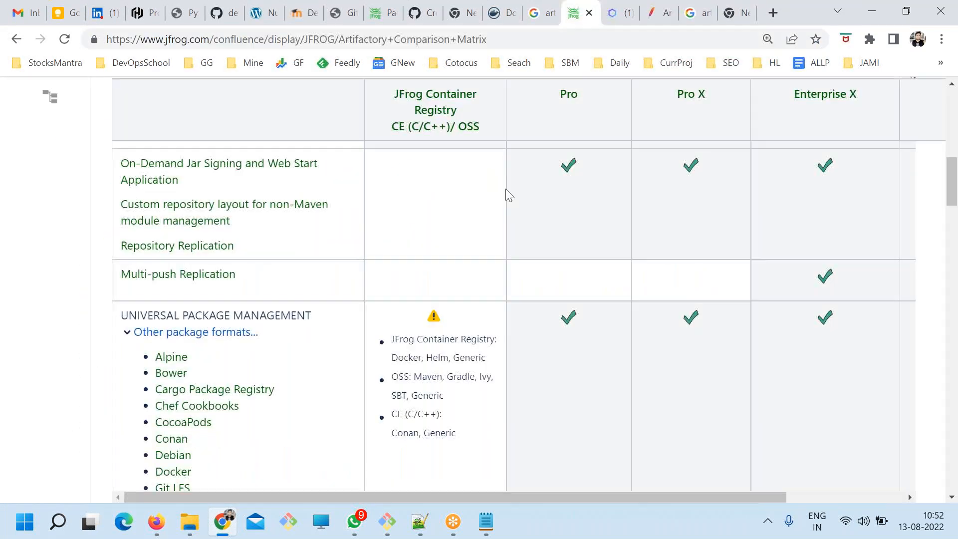
left_click(221, 40)
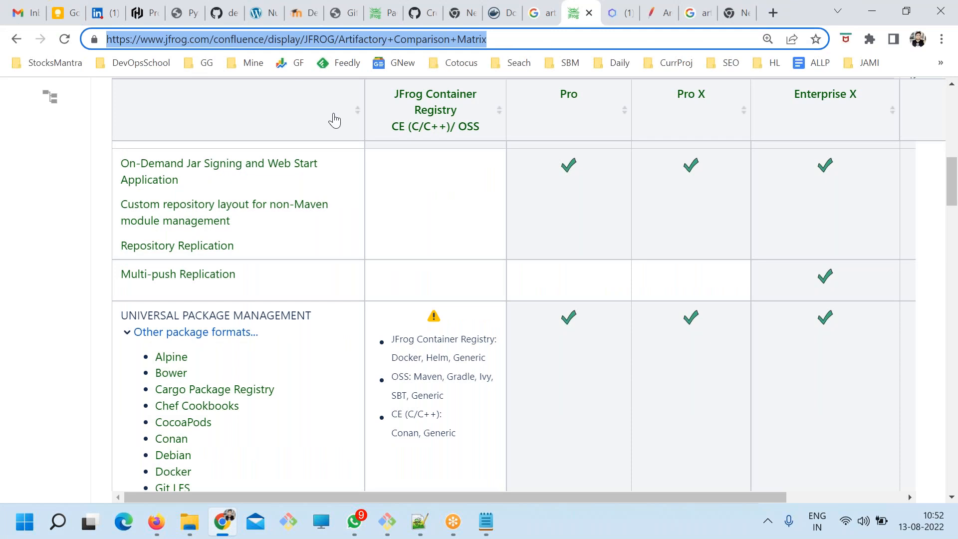
In the Notepad notes, add a divider line of equals signs beneath the Configuring the Filestore link and save the file.
key("alt+Tab")
scroll(284, 239, "down", 1)
left_click_drag(563, 336, 93, 176)
key("ctrl+s")
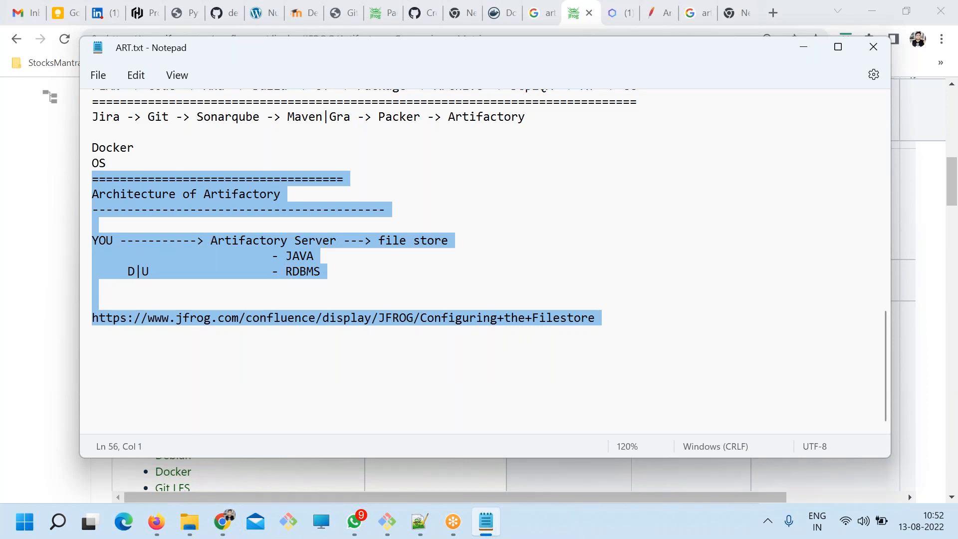
left_click(213, 337)
type("======================================")
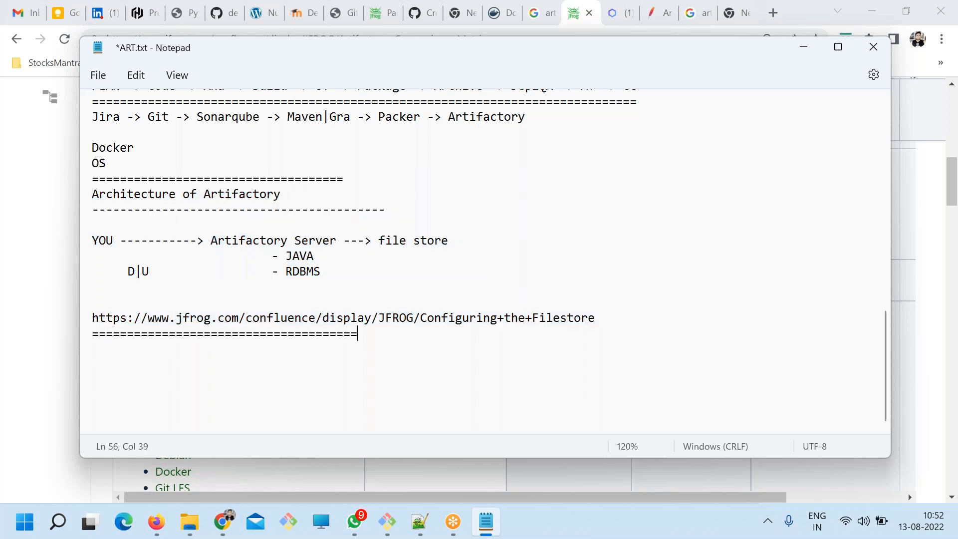
type("==================================")
key("ctrl+s")
Review the WHY We need this?, CONCEPT and Kind of Packages sections of the ART.txt notes.
scroll(225, 342, "up", 10)
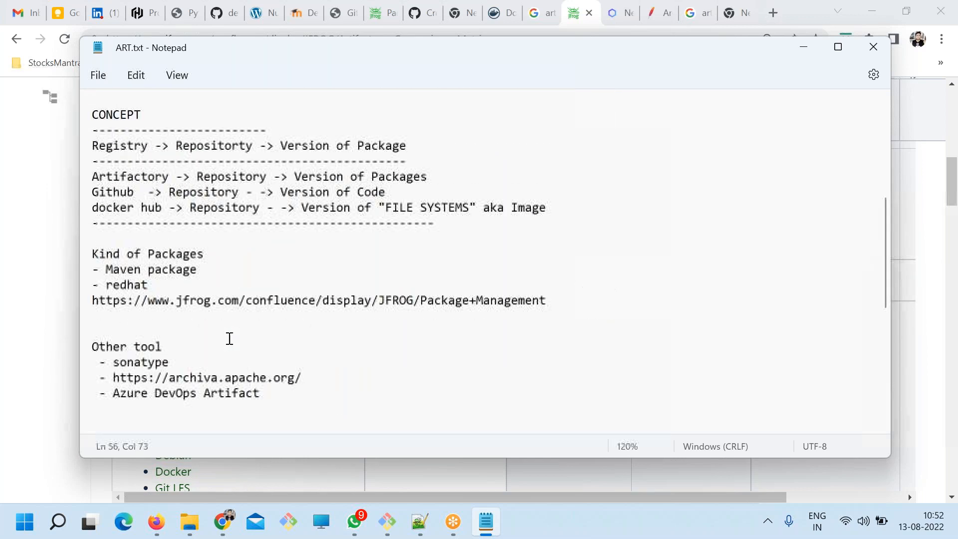
left_click_drag(134, 109, 327, 210)
scroll(293, 299, "down", 3)
left_click_drag(282, 299, 111, 120)
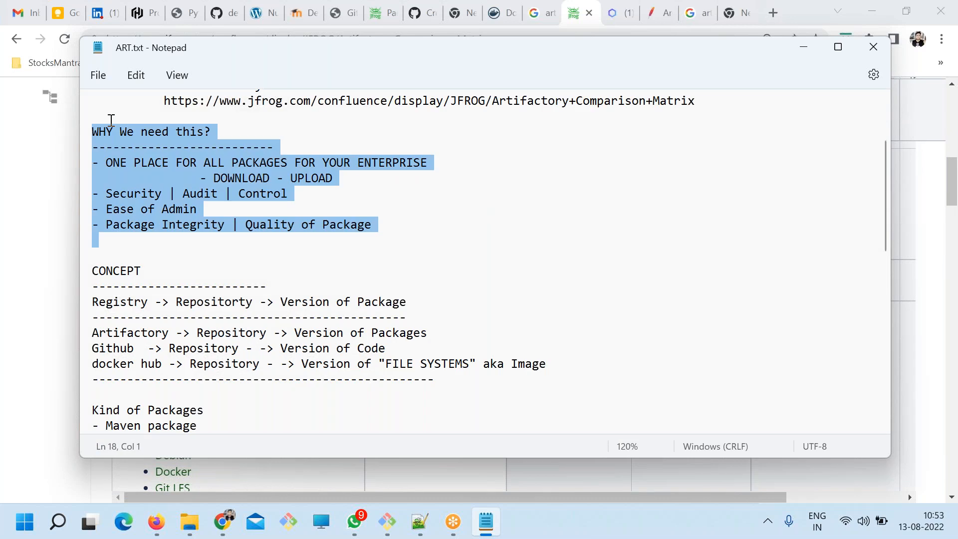
scroll(120, 208, "down", 1)
left_click_drag(120, 207, 253, 300)
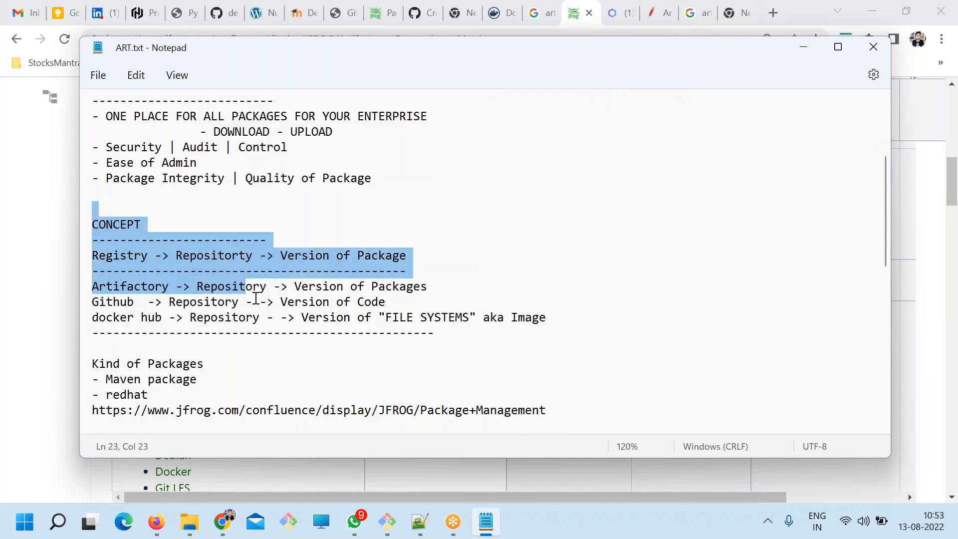
scroll(256, 298, "down", 2)
left_click_drag(164, 318, 77, 230)
left_click(374, 301)
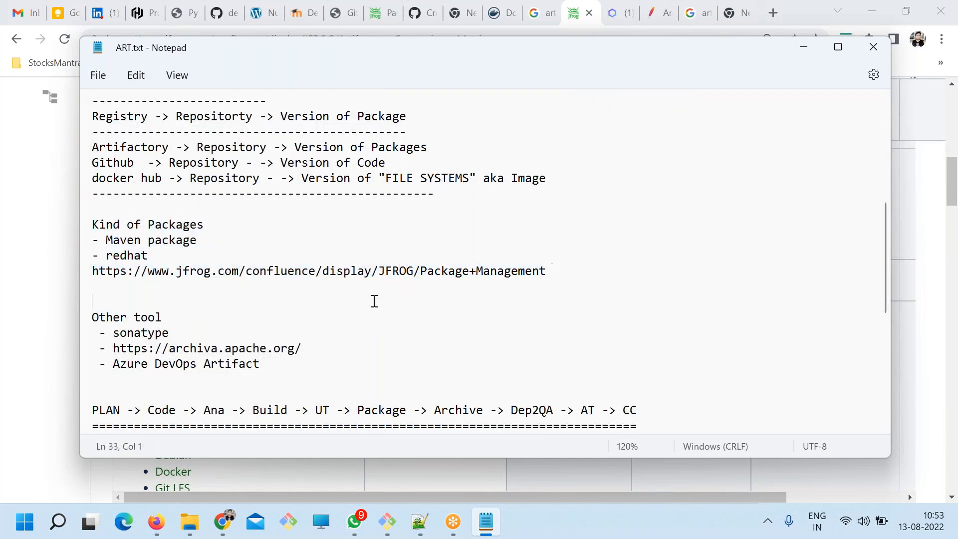
Review the Other tool list, the PLAN-to-CC pipeline and the Architecture of Artifactory section in the notes.
scroll(375, 301, "down", 2)
left_click_drag(300, 272, 93, 220)
scroll(244, 257, "down", 2)
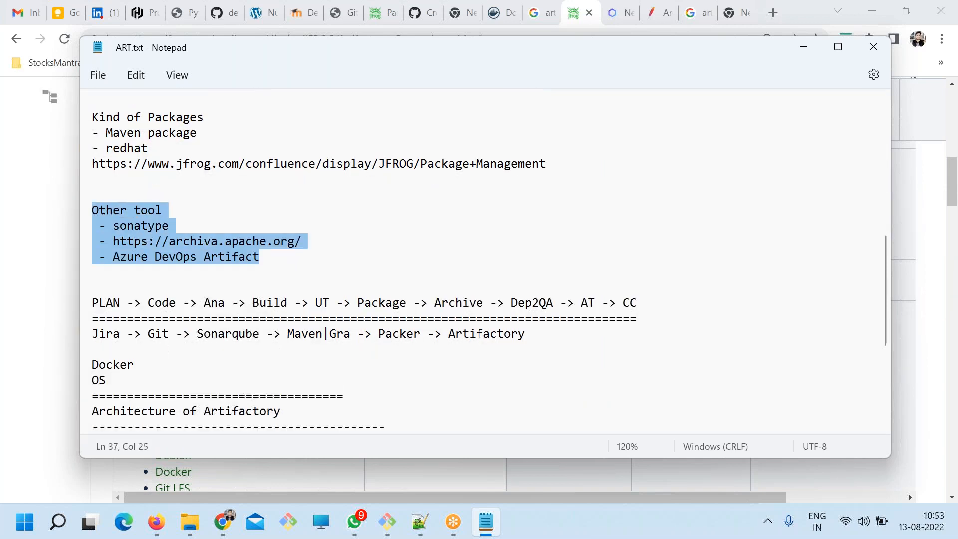
left_click_drag(539, 273, 92, 209)
scroll(120, 243, "down", 2)
scroll(119, 244, "down", 1)
left_click_drag(120, 179, 452, 342)
Add the heading "How to install it?" with a dashed divider line and blank lines below the Filestore link section, and save the notes.
left_click(548, 359)
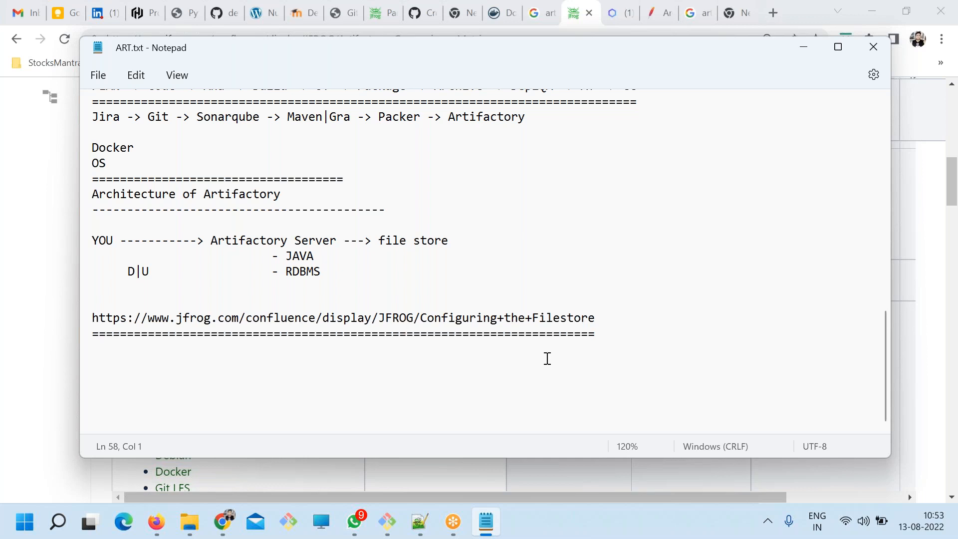
type("How to install it?")
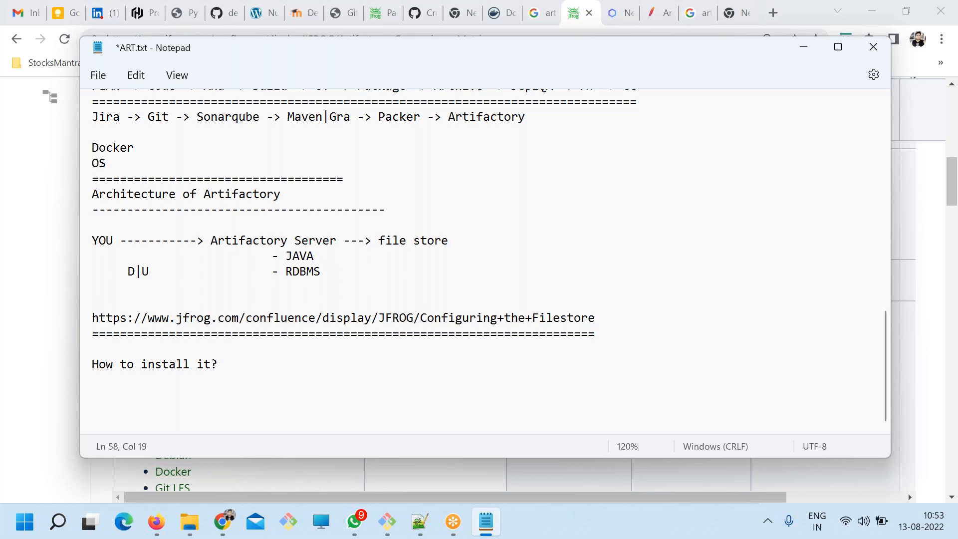
scroll(488, 345, "up", 3)
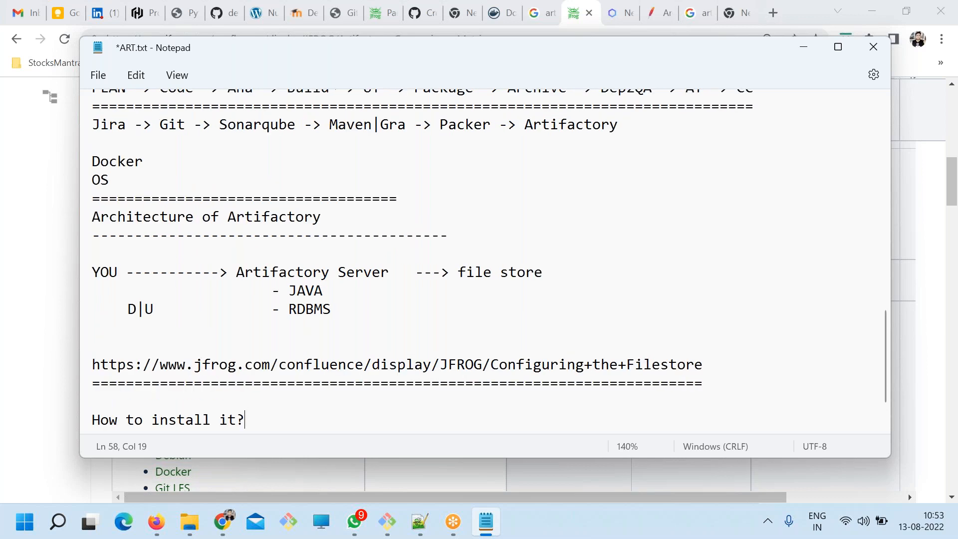
key("Return")
type("------------------------------------")
key("ctrl+s")
scroll(495, 348, "down", 1)
key("Return")
key("Return")
key("Return")
key("ctrl+s")
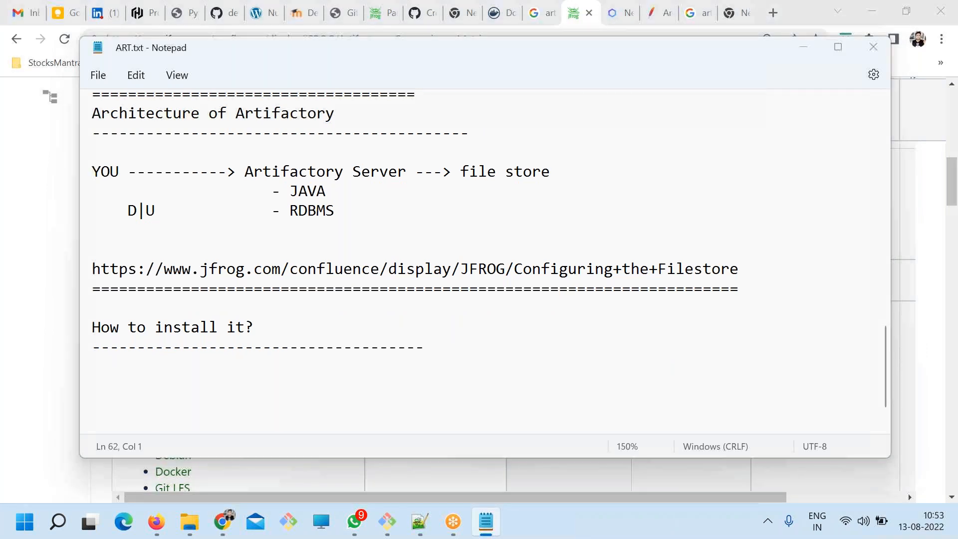
Find Oracle VM VirtualBox with the Windows search for "vm" and open it.
key("alt+Tab")
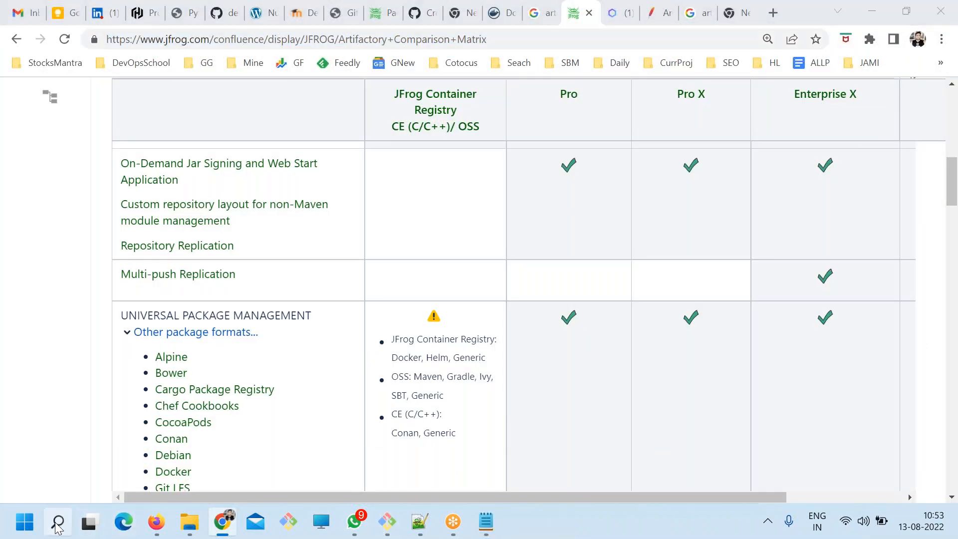
left_click(57, 523)
type("vm")
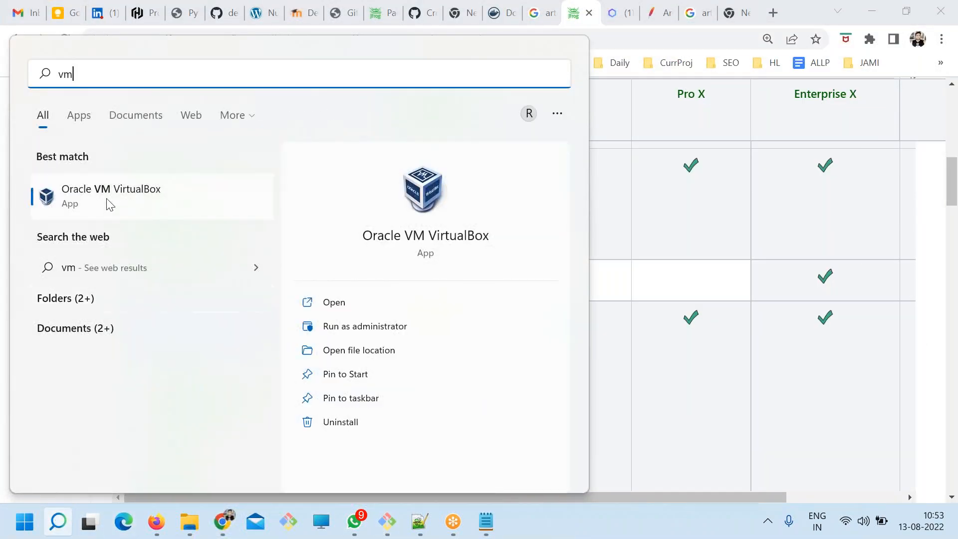
left_click(108, 193)
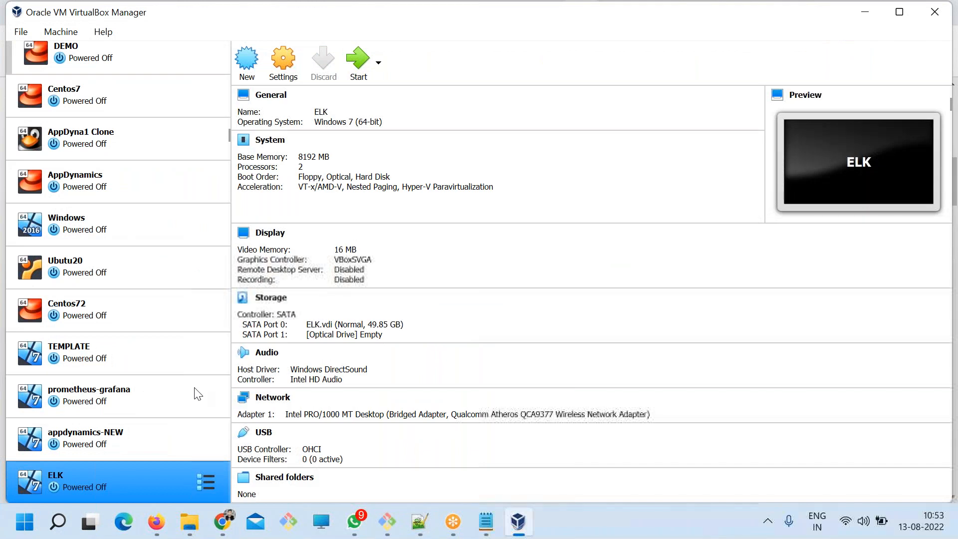
left_click(474, 313)
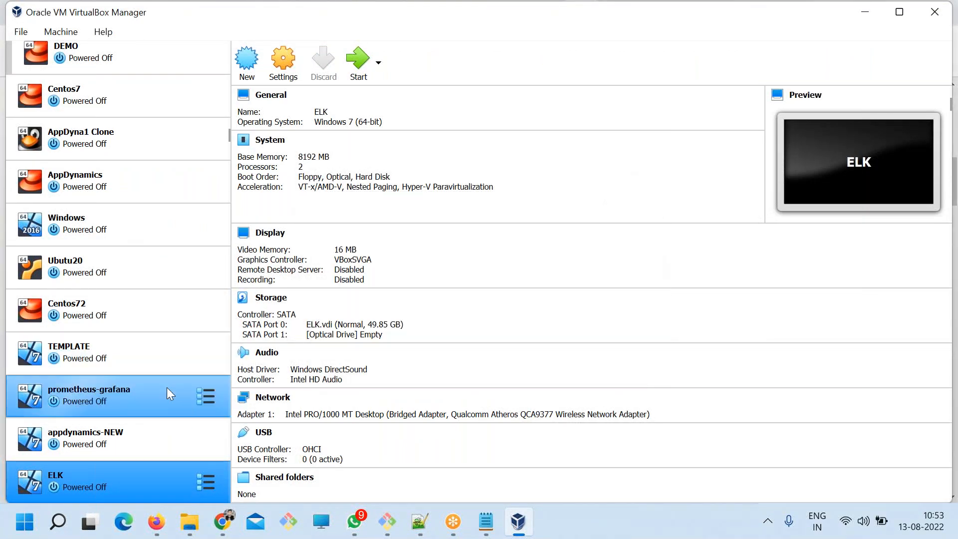
Clone the TEMPLATE virtual machine as a full clone named Artifactory.
scroll(167, 388, "up", 3)
left_click(94, 273)
left_click(91, 339)
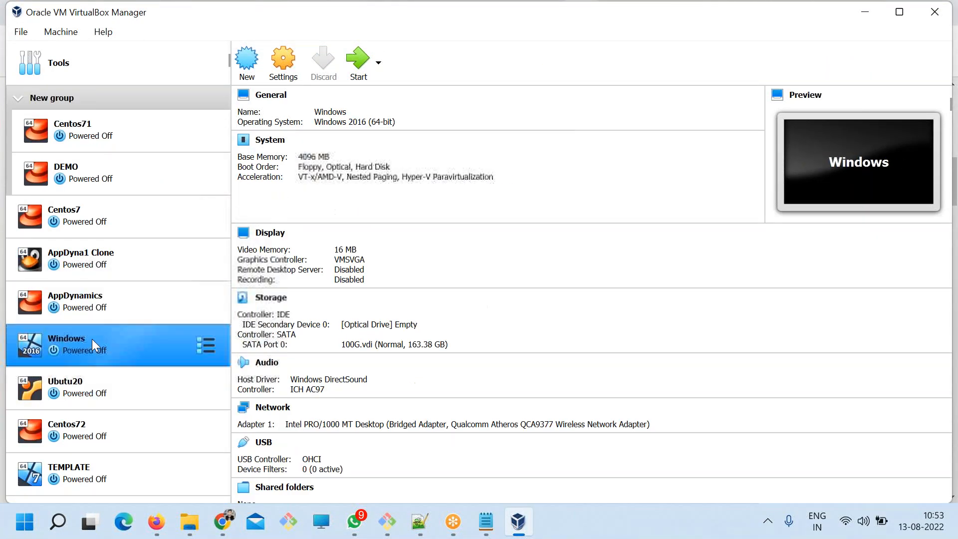
scroll(124, 372, "down", 3)
left_click(95, 271)
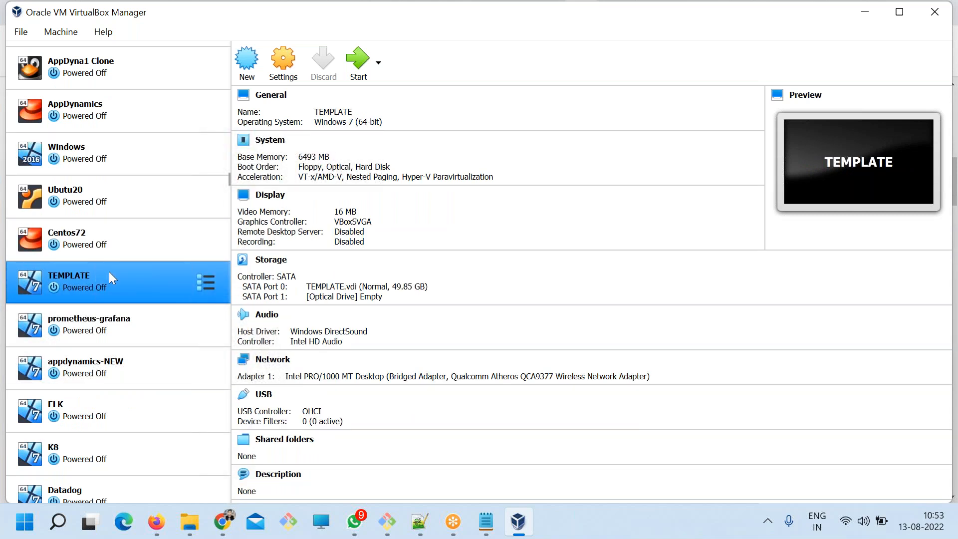
right_click(108, 272)
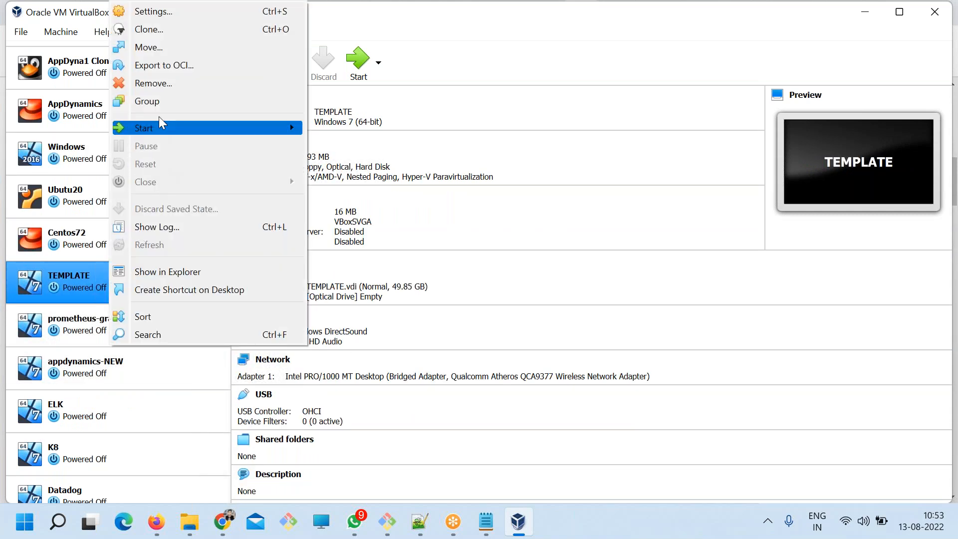
left_click(150, 29)
type("Artifactory")
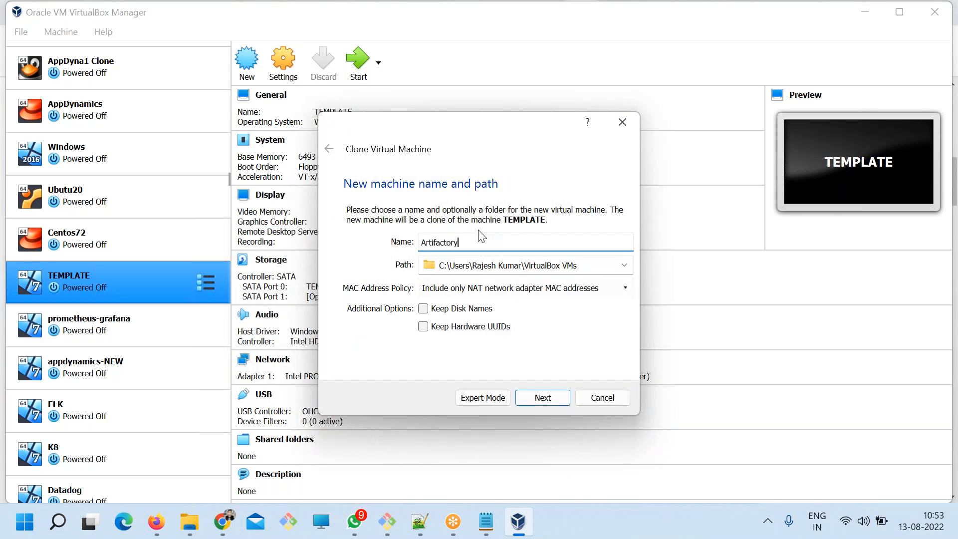
left_click(543, 398)
left_click(543, 398)
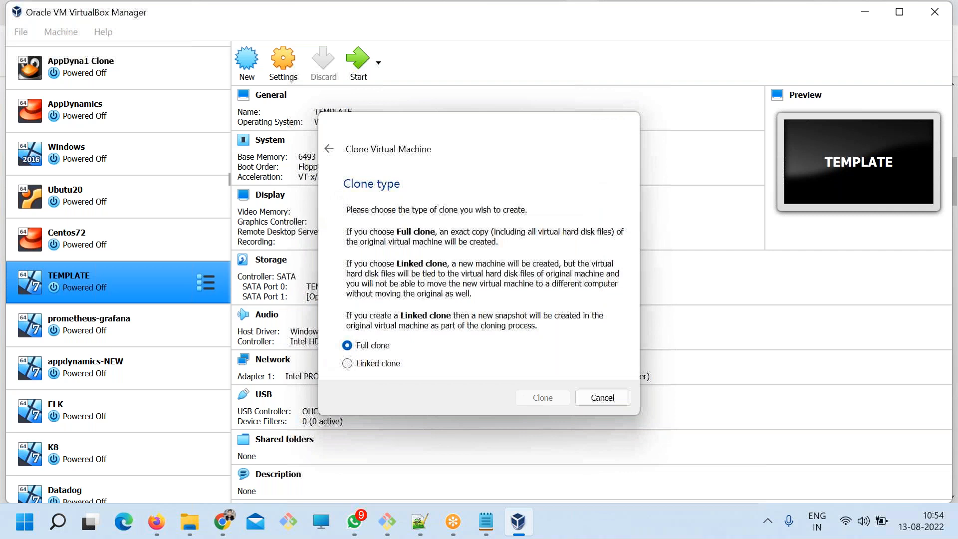
Start the Artifactory virtual machine and boot its default CentOS Linux 7 entry.
left_click(119, 426)
left_click(105, 473)
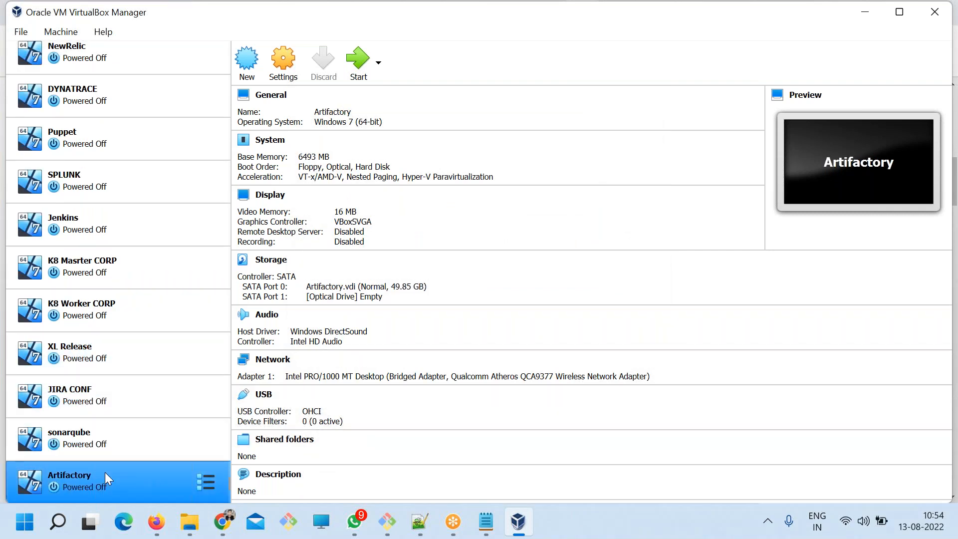
left_click(378, 63)
left_click(389, 95)
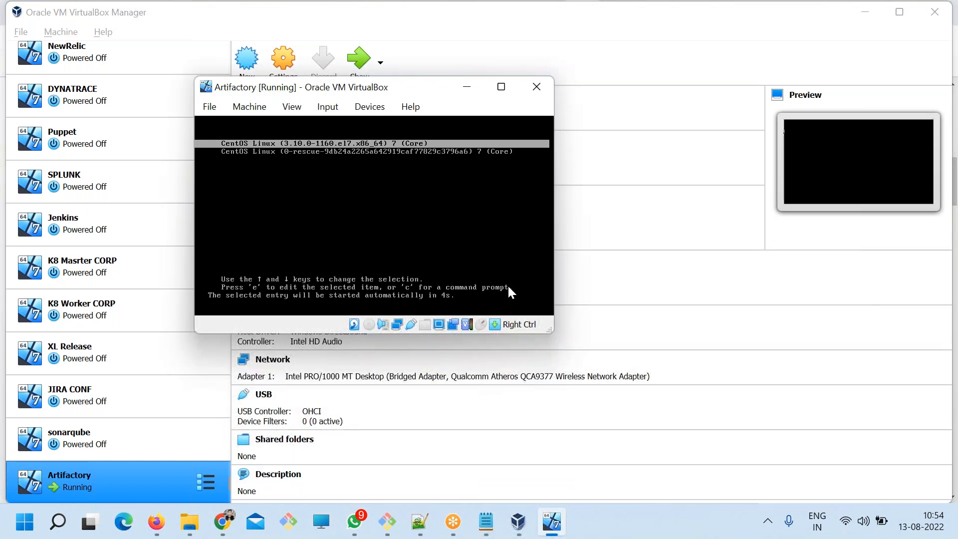
key("Return")
Enlarge and reposition the running Artifactory machine's window and dismiss the mouse pointer integration message.
left_click_drag(554, 329, 796, 328)
left_click_drag(428, 94, 397, 59)
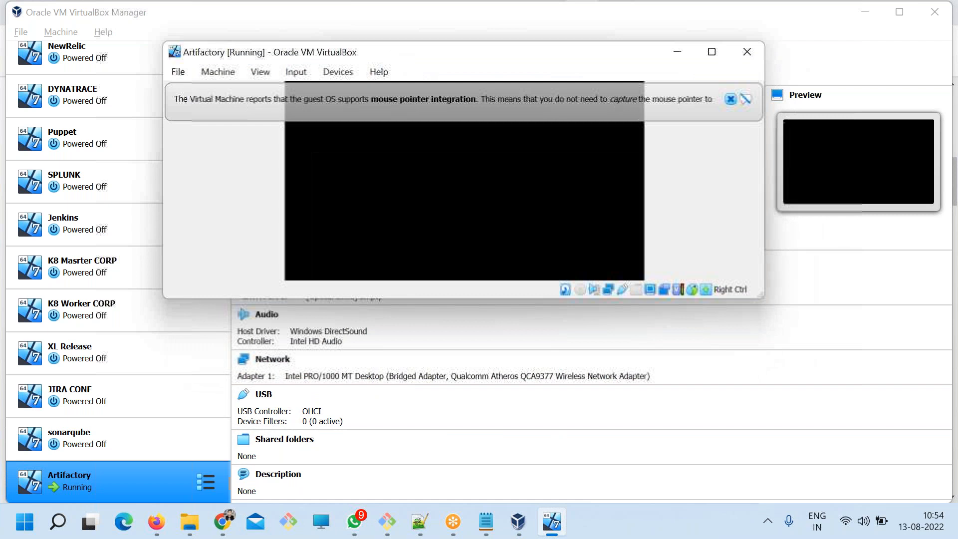
left_click_drag(695, 301, 695, 423)
left_click(731, 98)
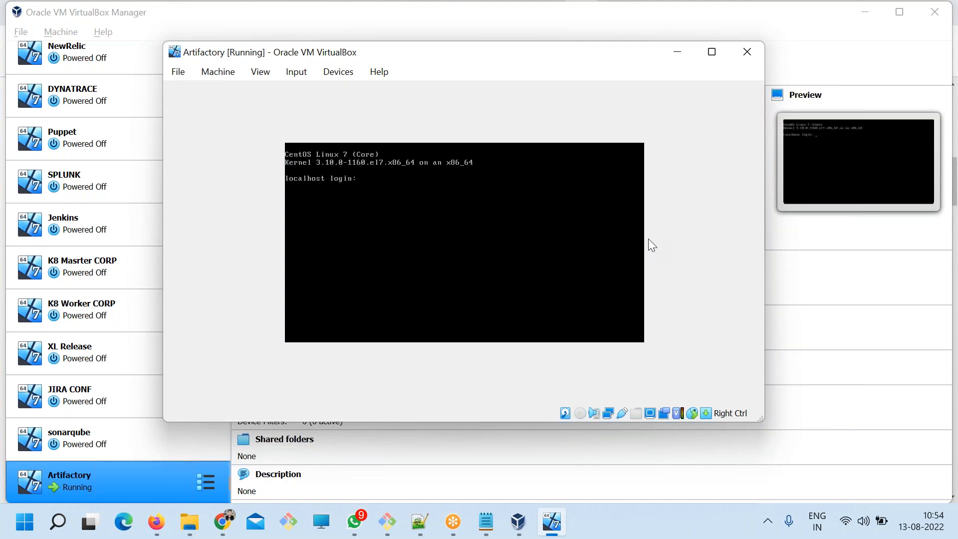
Log in to the CentOS console as root with the account password and list the network addresses with ip a.
key("Return")
key("Return")
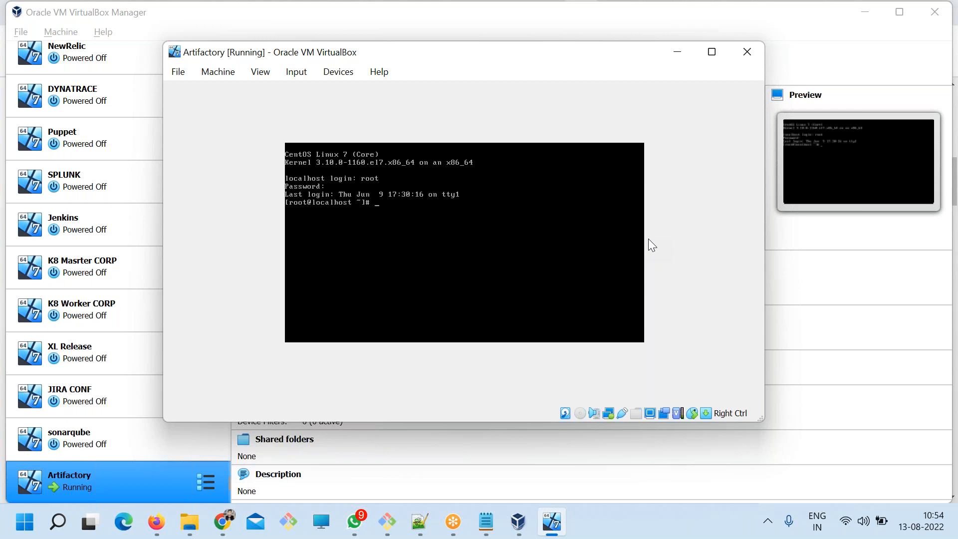
type("ip a")
key("Return")
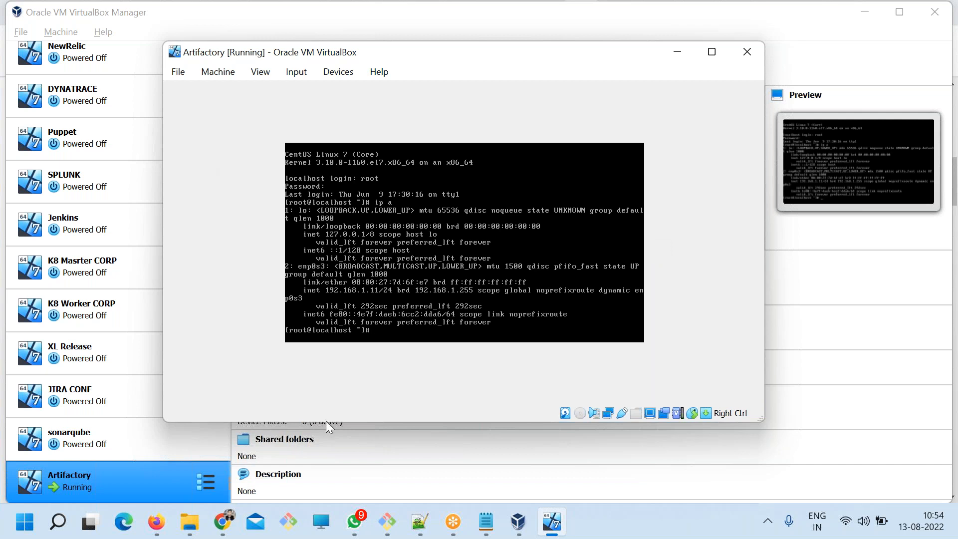
mouse_move(227, 528)
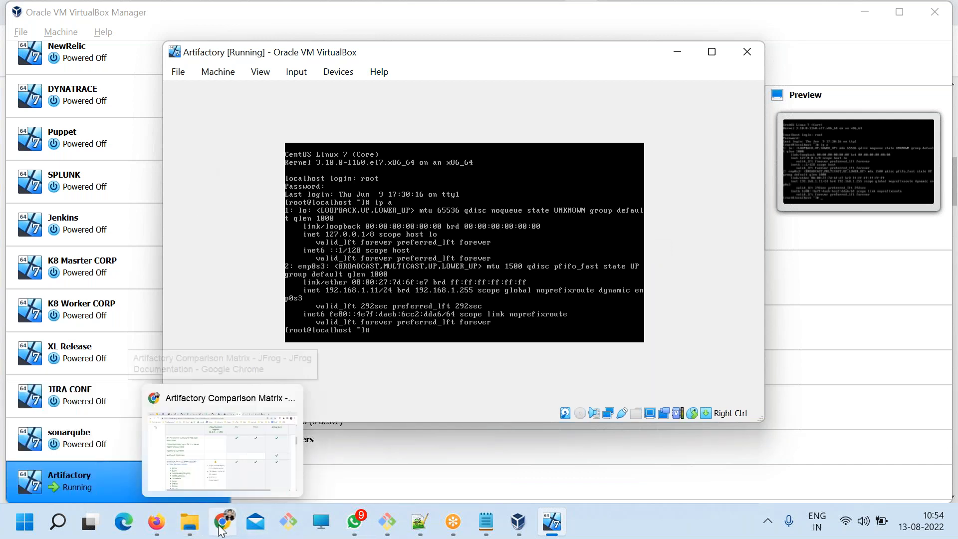
left_click(388, 522)
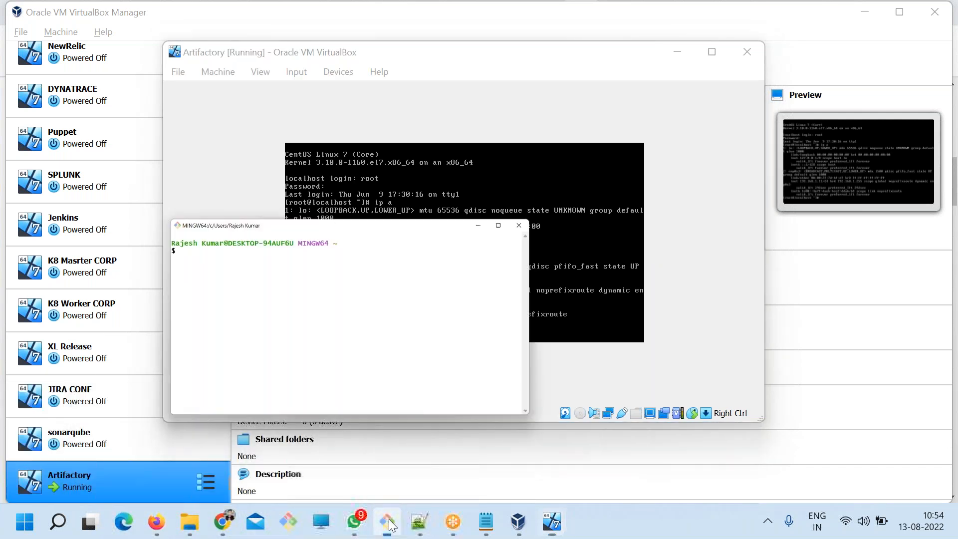
left_click_drag(279, 32, 469, 142)
type("ssh root@192.168.1.11")
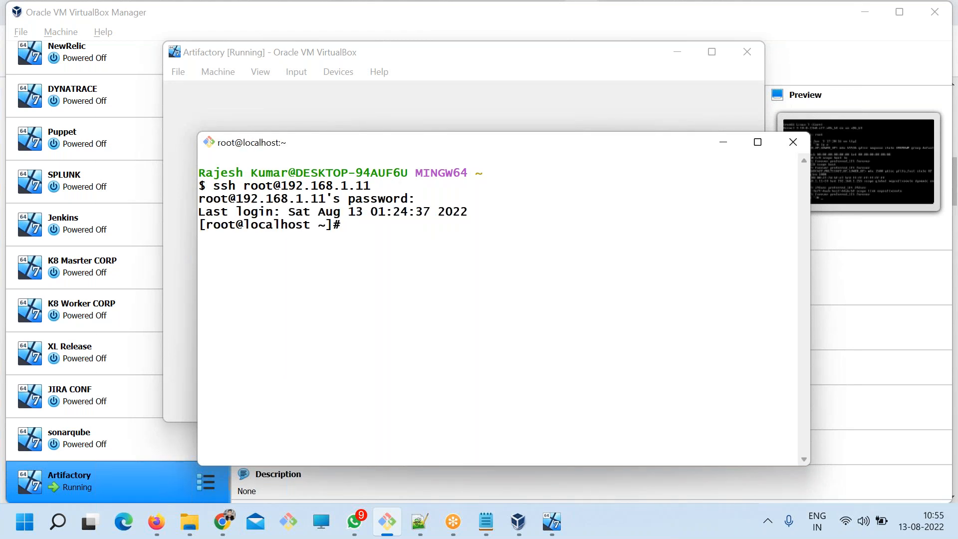
left_click_drag(455, 144, 351, 70)
left_click_drag(713, 225, 809, 225)
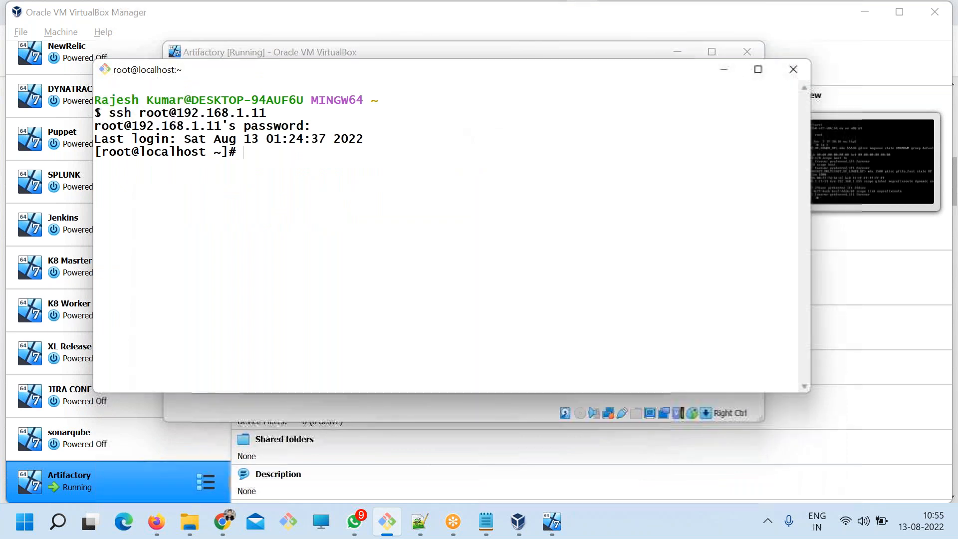
In the Notepad notes, add a "Pre -" line beneath the How to install it? divider and save the file.
left_click(486, 522)
left_click_drag(442, 367, 103, 328)
left_click(520, 354)
key("Return")
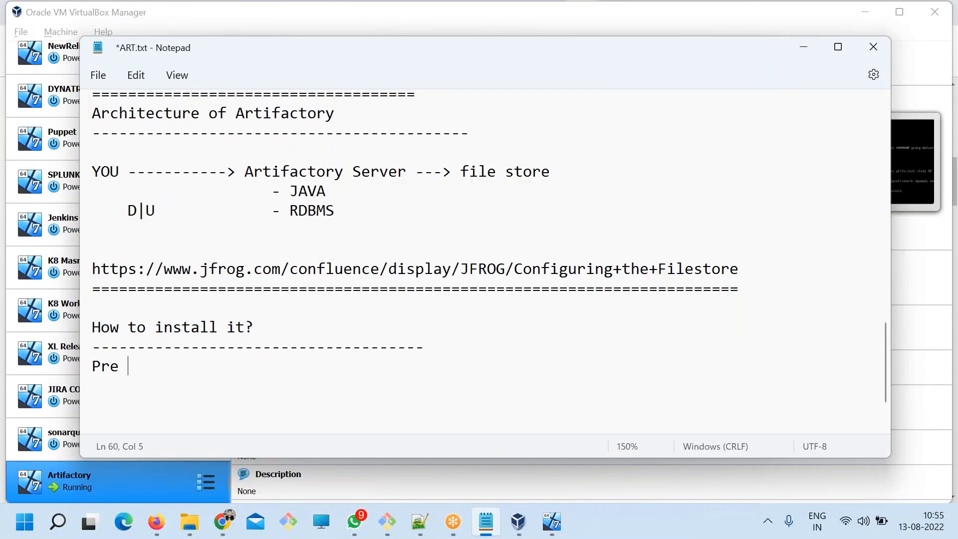
key("ctrl+s")
left_click(192, 346)
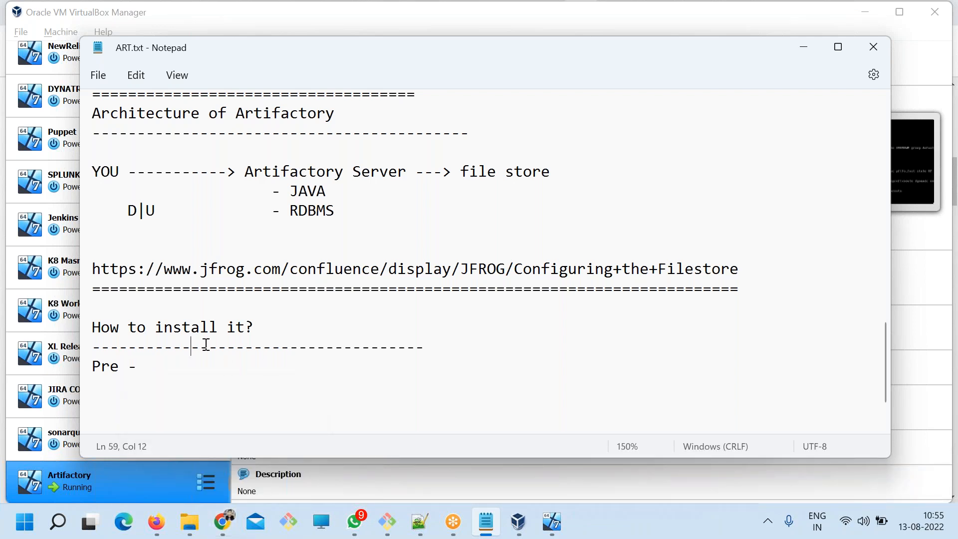
left_click_drag(291, 347, 94, 304)
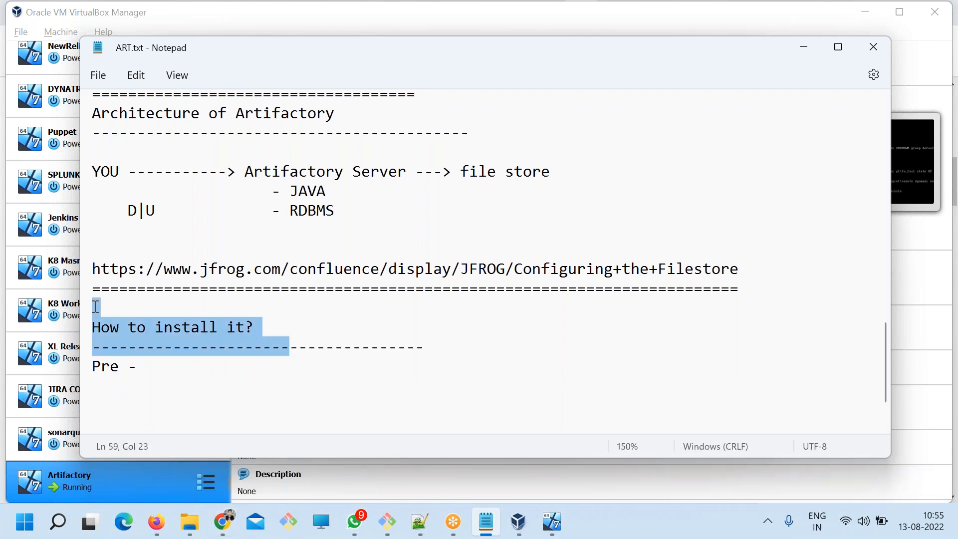
Switch to Chrome and move the new tab page forward through its history to the Configuring the Filestore documentation.
left_click(223, 517)
scroll(479, 300, "up", 3)
left_click(740, 12)
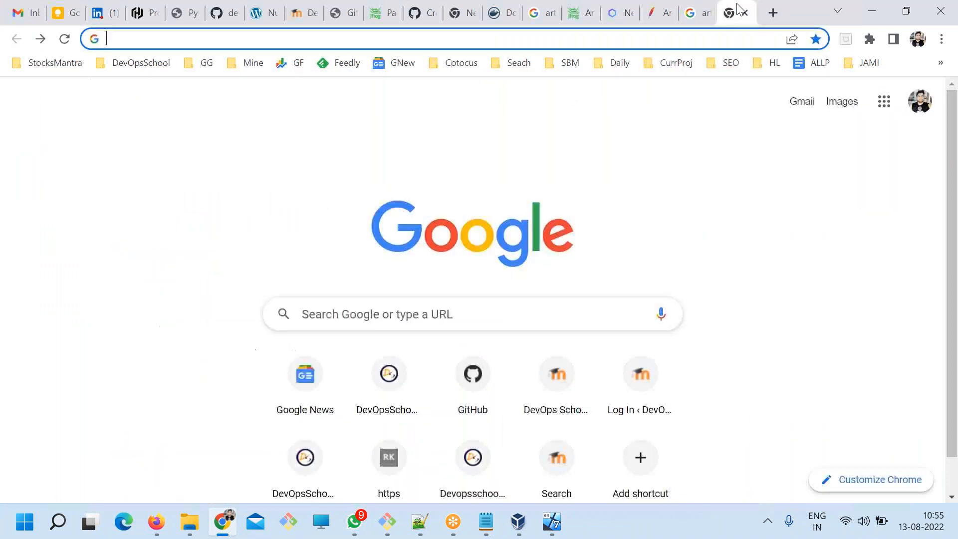
left_click(42, 40)
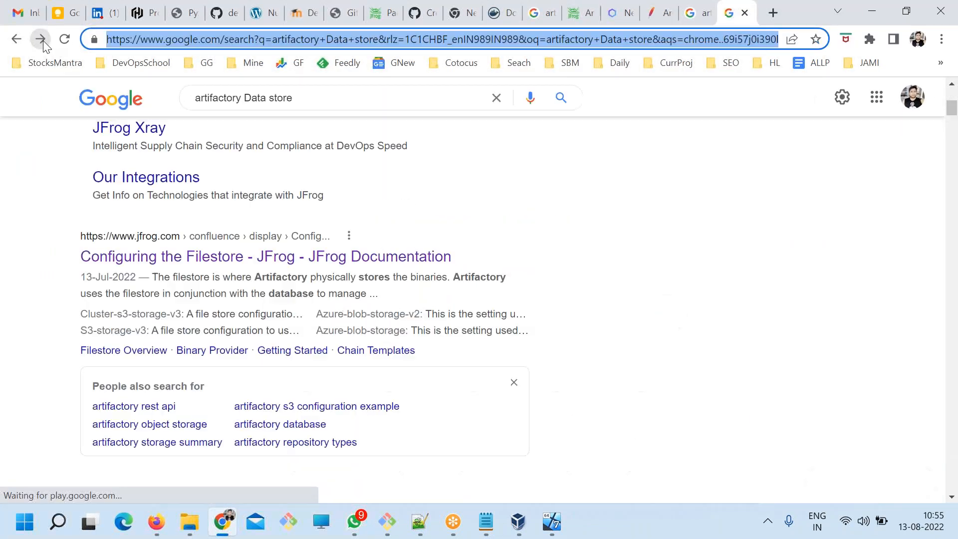
left_click(42, 39)
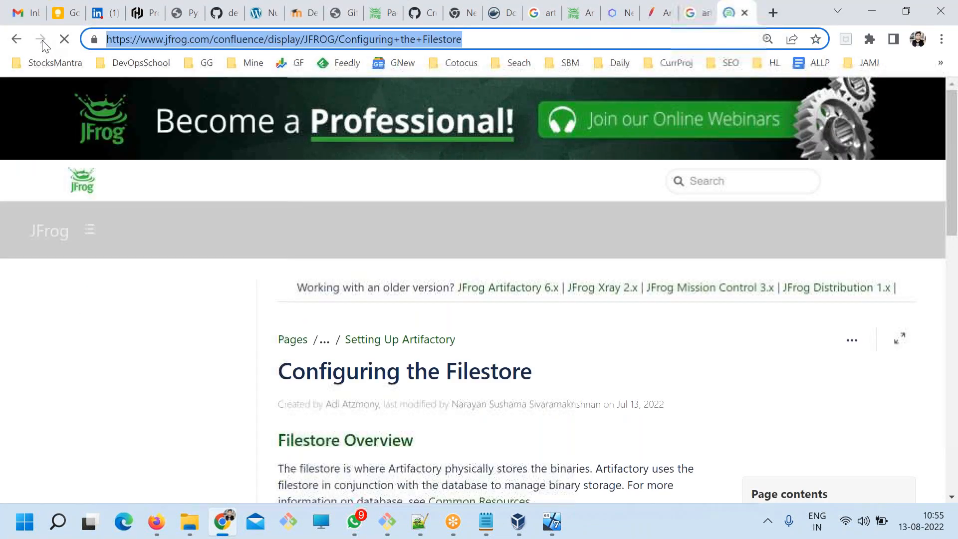
scroll(332, 295, "up", 17)
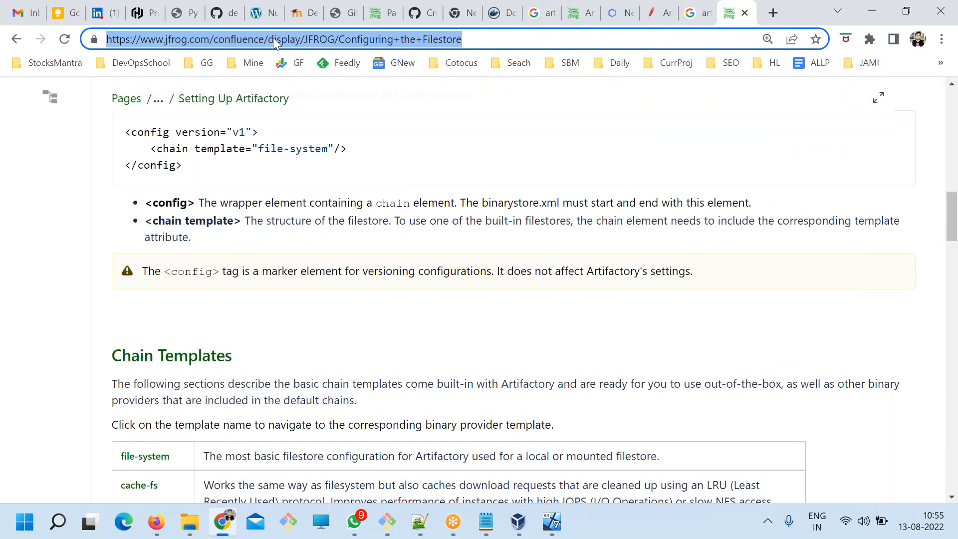
Search Google for artifactory prerequisites in the current tab.
type("artifactory ")
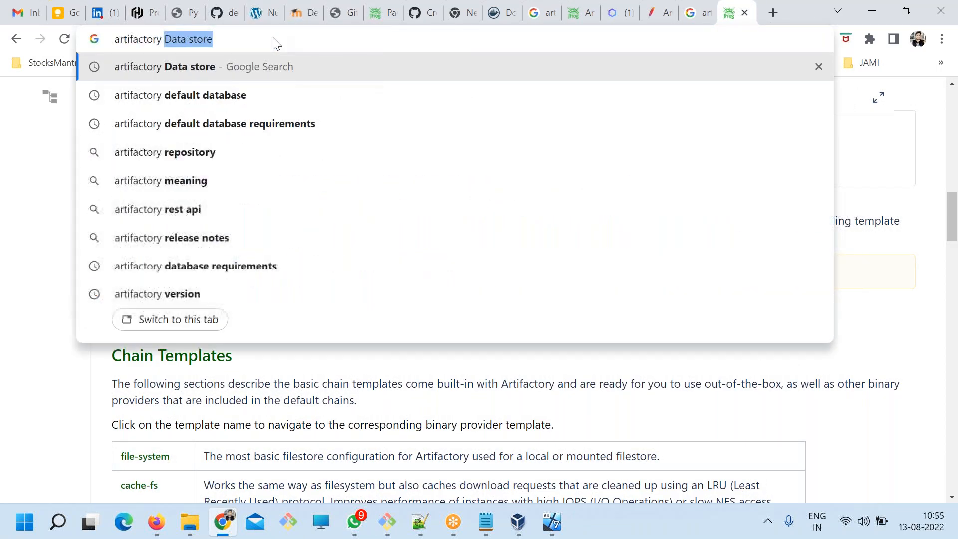
type("re")
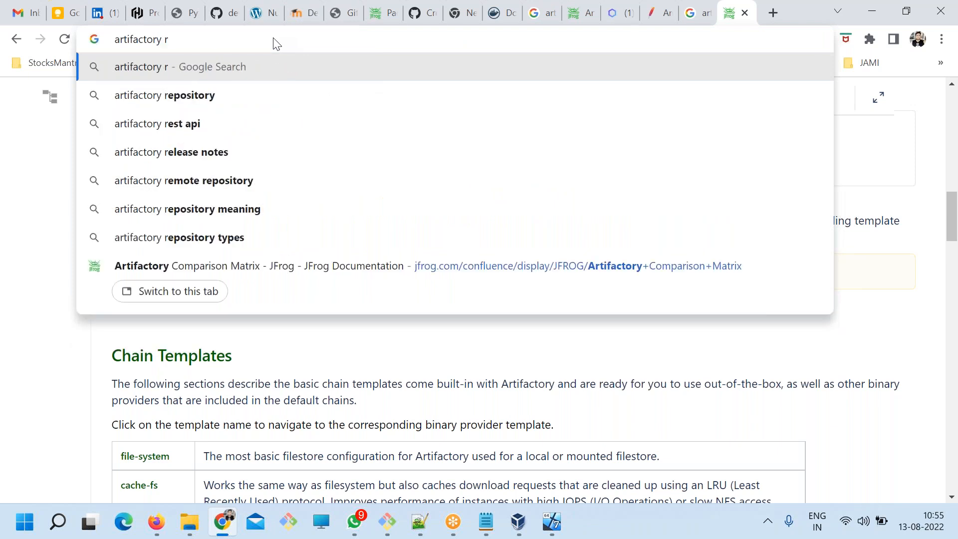
key("BackSpace")
type("prevent overwrite")
key("Down")
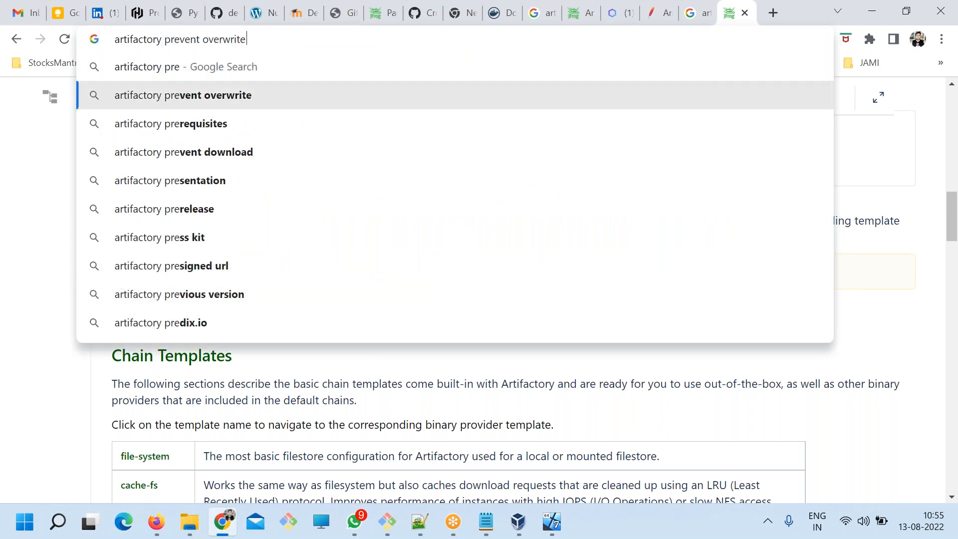
key("Down")
key("Return")
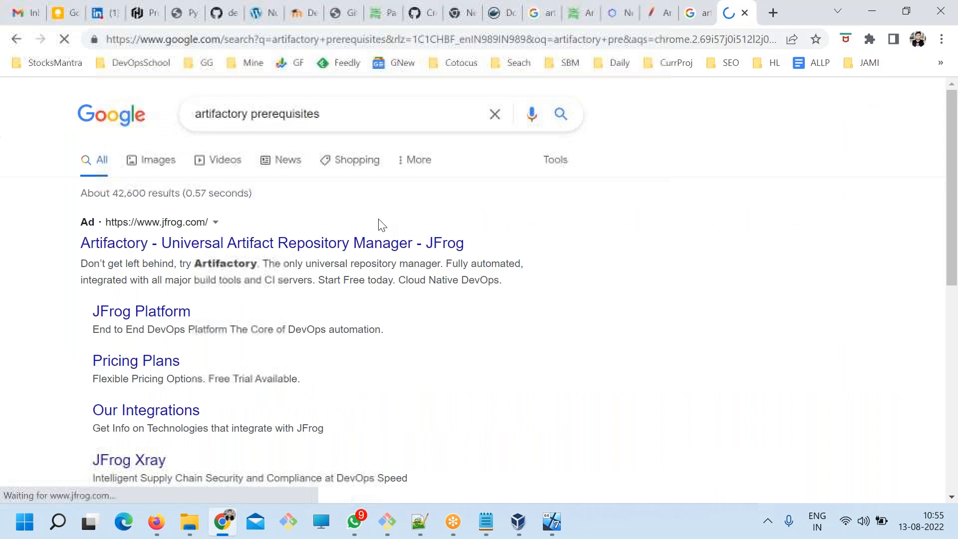
Open JFrog's System Requirements documentation from the search results and go through the requirement types listed in its Overview.
scroll(381, 249, "down", 7)
scroll(242, 242, "up", 3)
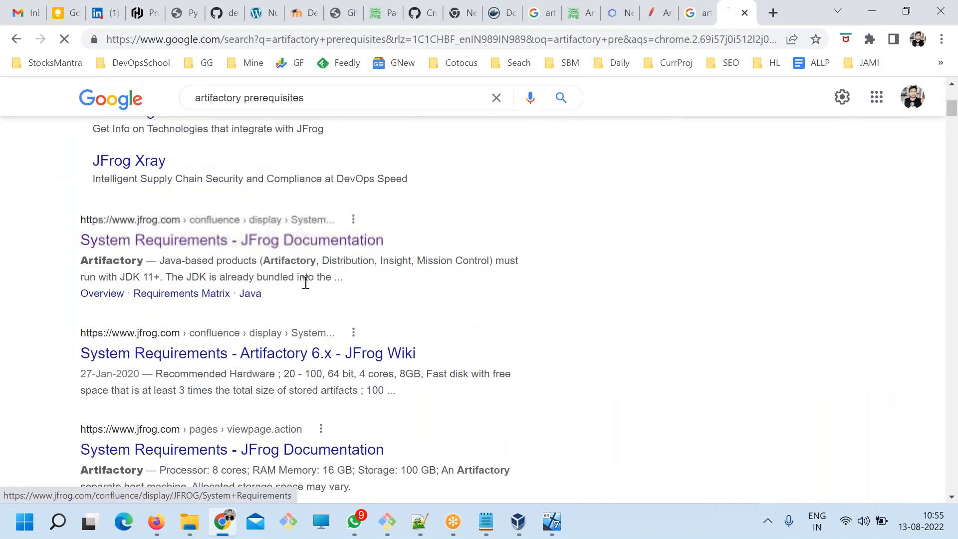
scroll(415, 259, "down", 4)
scroll(180, 265, "down", 5)
scroll(180, 264, "up", 5)
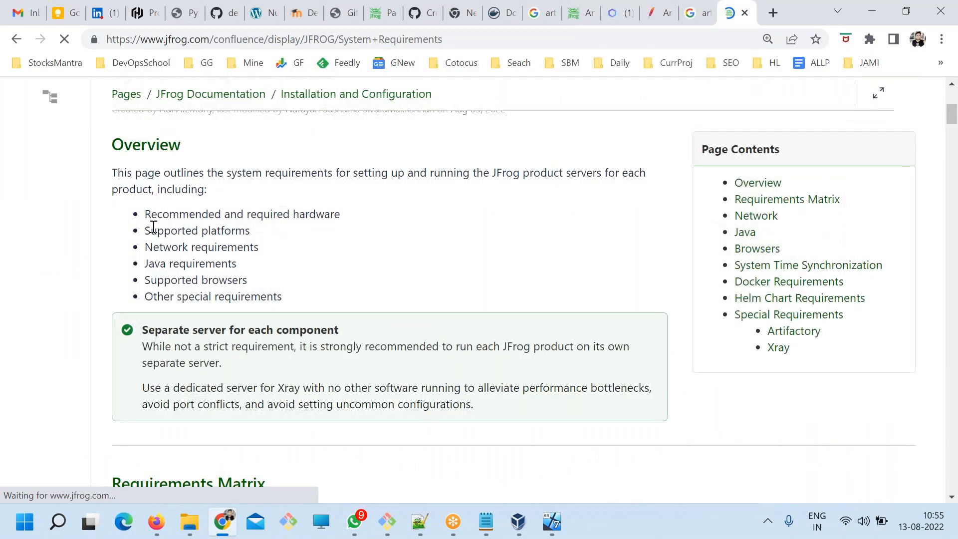
mouse_move(155, 216)
left_mouse_down()
mouse_move(203, 219)
mouse_move(213, 234)
mouse_move(169, 208)
left_mouse_up()
left_click(209, 231)
left_click(200, 260)
left_click_drag(164, 281, 232, 281)
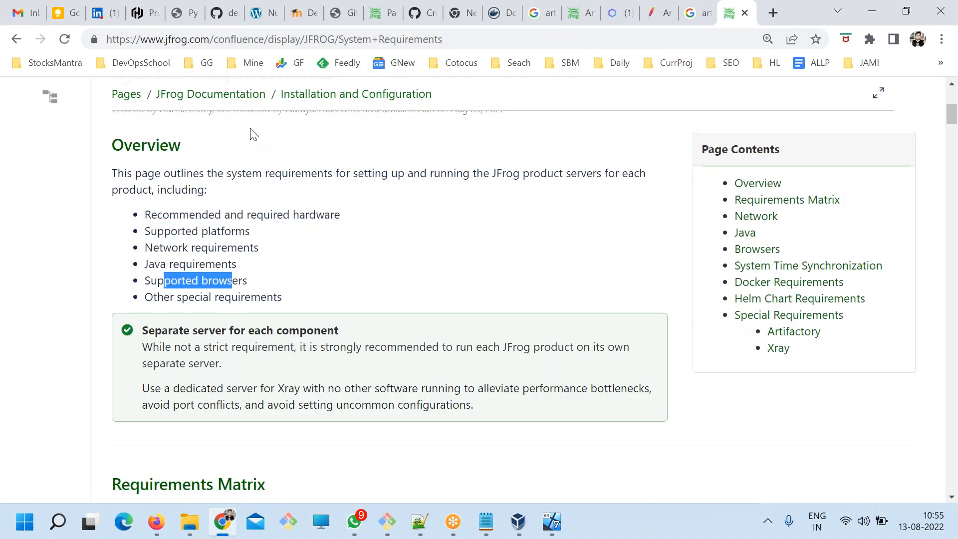
Copy the System Requirements page URL into the Notepad notes on the line beneath "Pre -" and save the file.
left_click(237, 39)
key("ctrl+c")
key("alt+Tab")
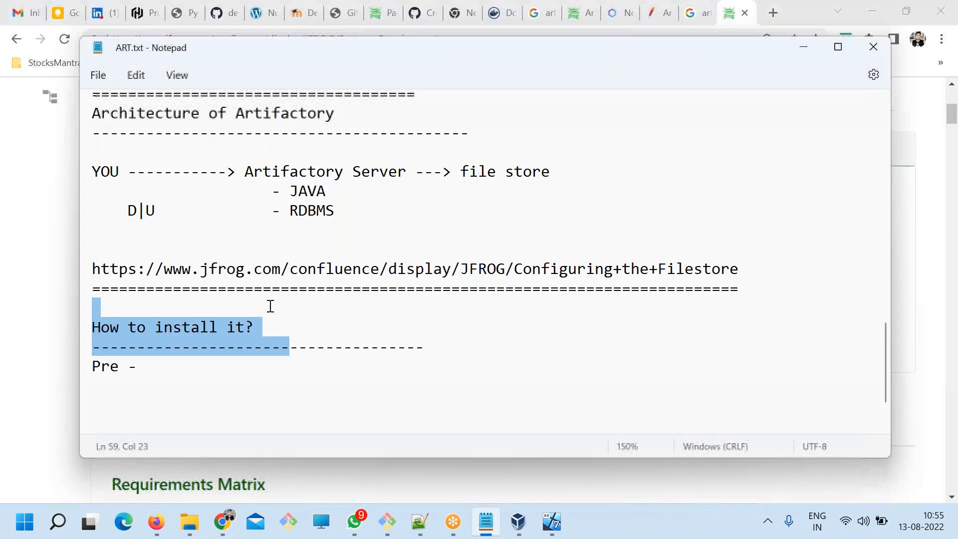
left_click(205, 385)
key("ctrl+v")
key("ctrl+s")
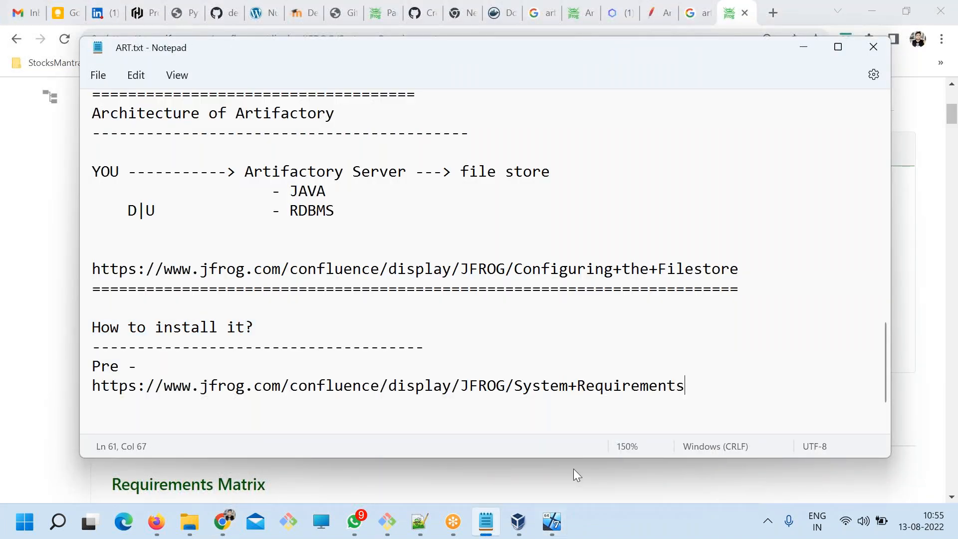
Switch to the Git Bash terminal and run java to check whether Java is installed on the server.
left_click(552, 522)
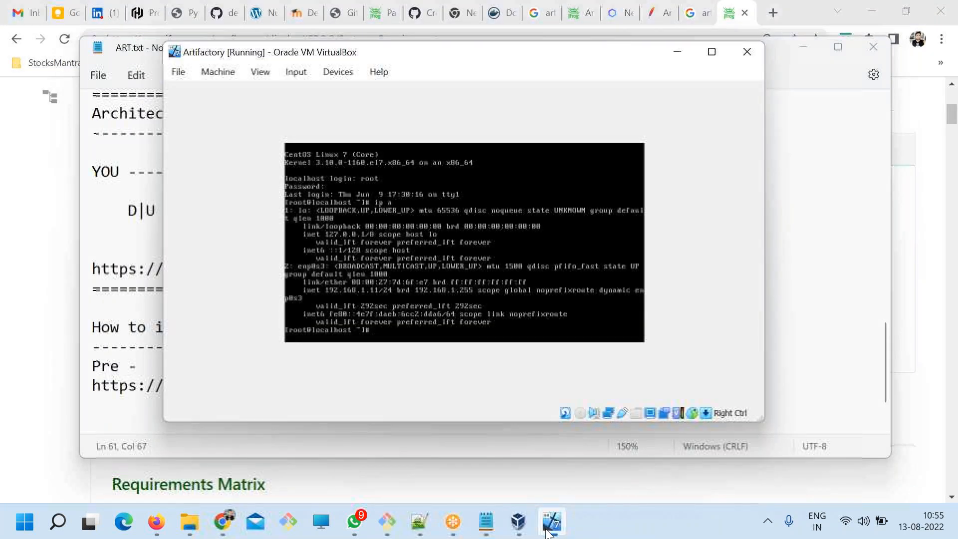
left_click(402, 519)
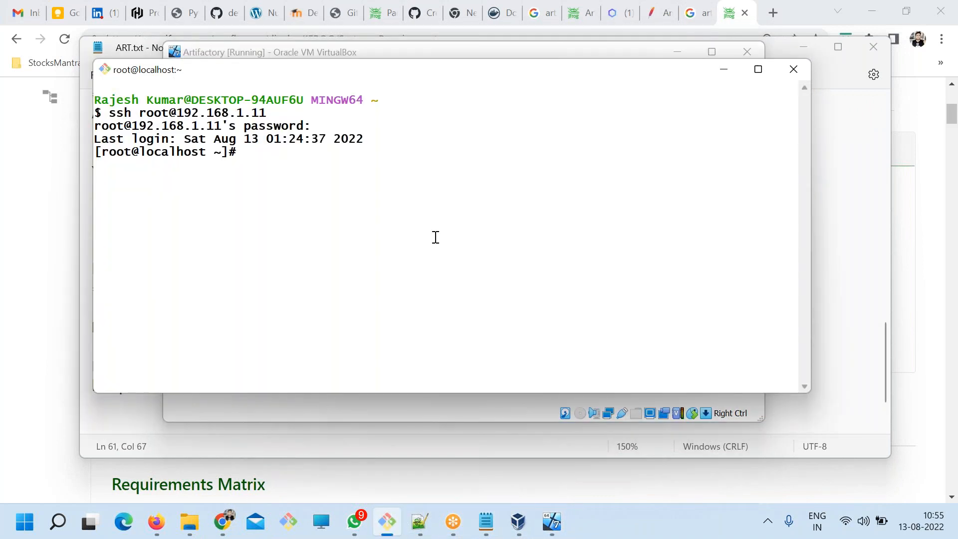
key("Return")
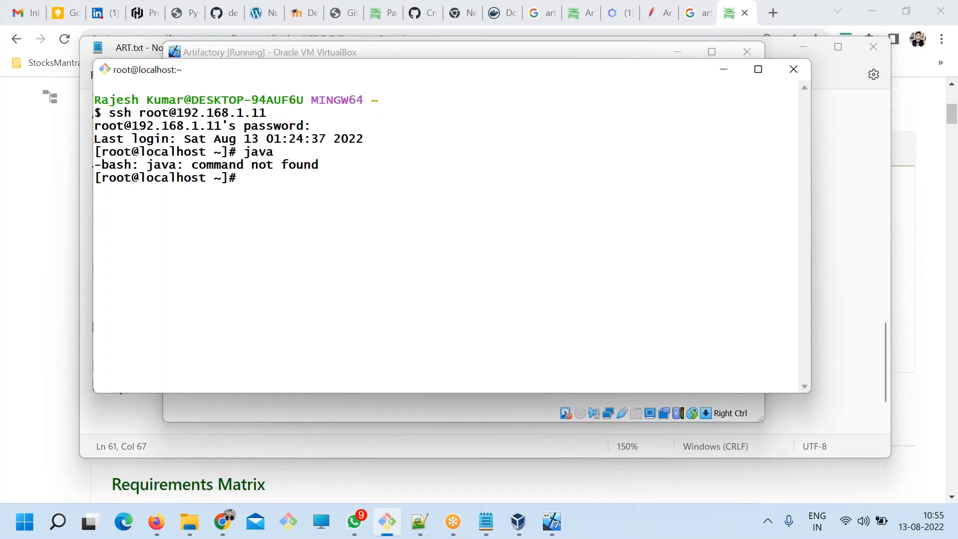
Switch to Chrome and search for java install devopsschool in a new tab.
left_click(223, 521)
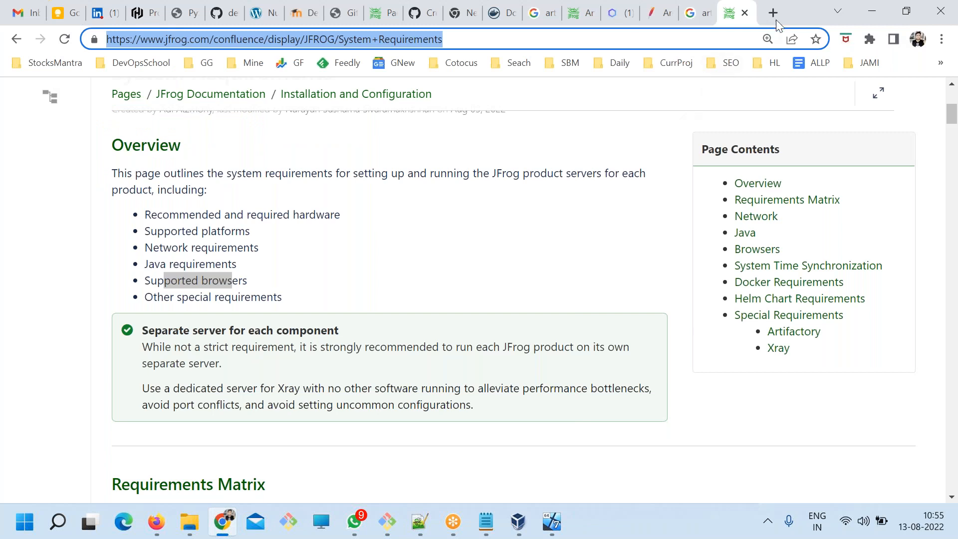
left_click(774, 13)
type("java install dev")
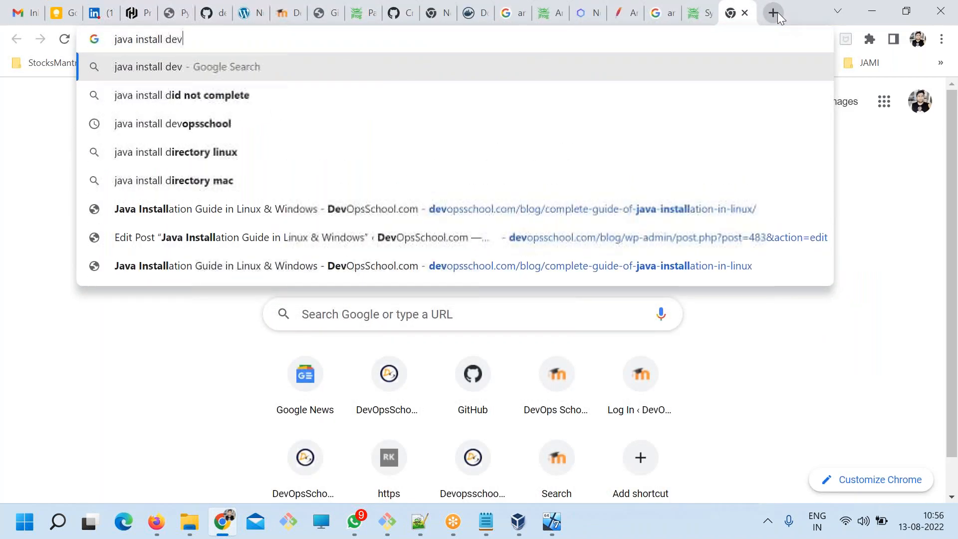
key("Down")
key("Return")
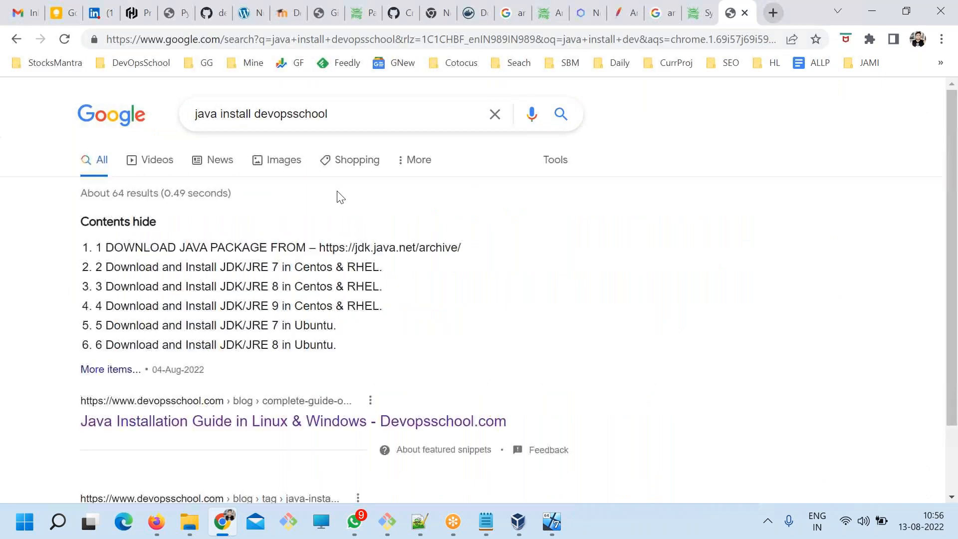
Open the DevOpsSchool Java Installation Guide in Linux & Windows and jump to its JDK/JRE 11 in RHEL/CENTOS section.
scroll(340, 197, "down", 4)
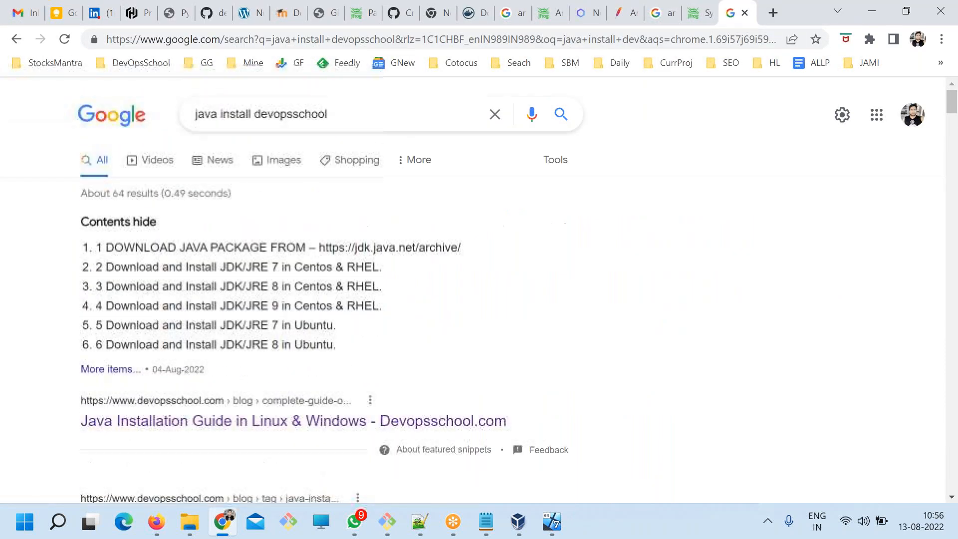
left_click(214, 420)
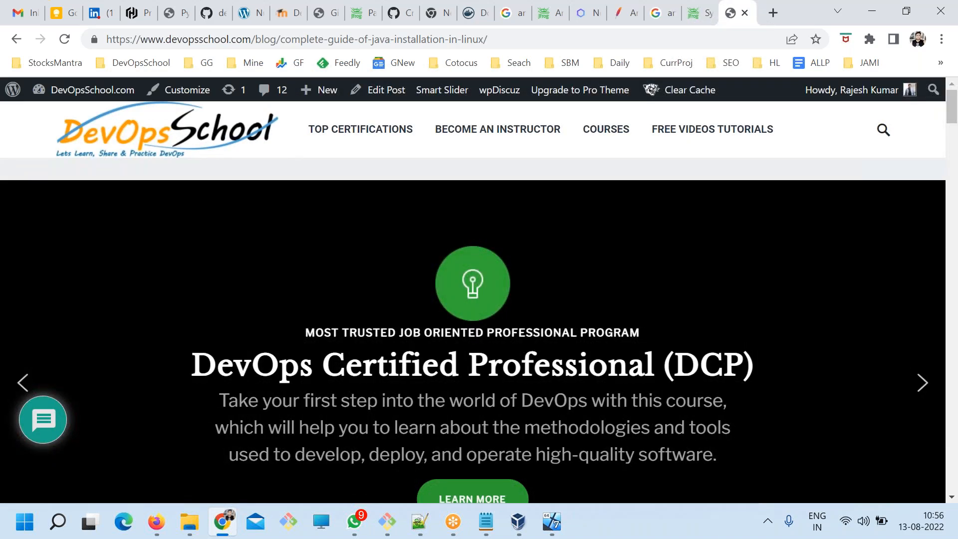
scroll(473, 299, "down", 15)
scroll(350, 300, "up", 5)
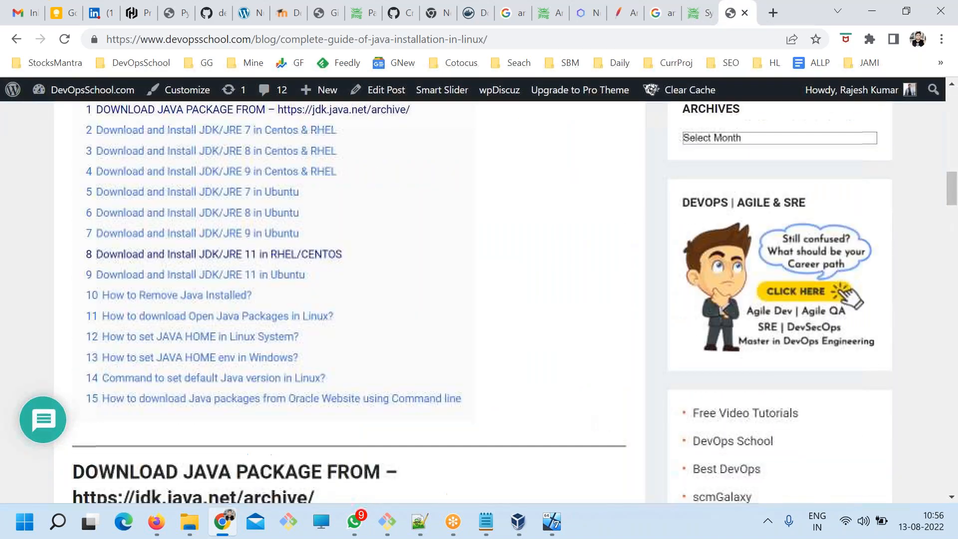
left_click(293, 260)
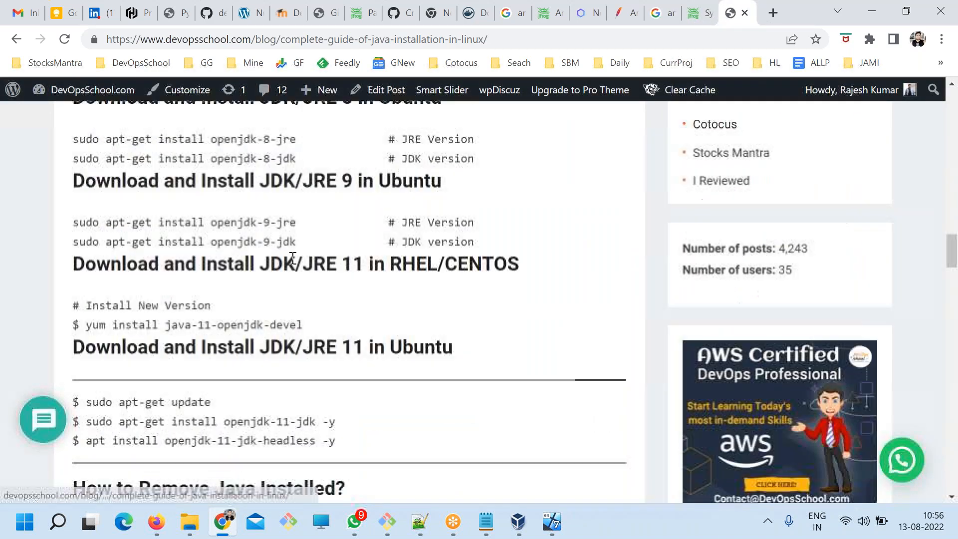
Copy the yum install java-11-openjdk-devel command from the guide and run it in the Git Bash terminal.
left_click_drag(340, 299, 165, 247)
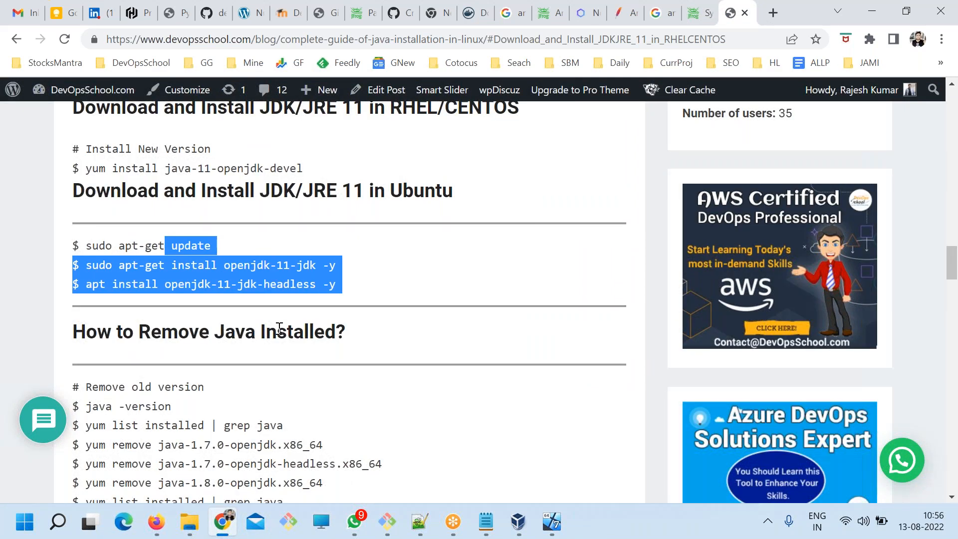
scroll(278, 330, "up", 3)
left_click_drag(303, 318, 88, 320)
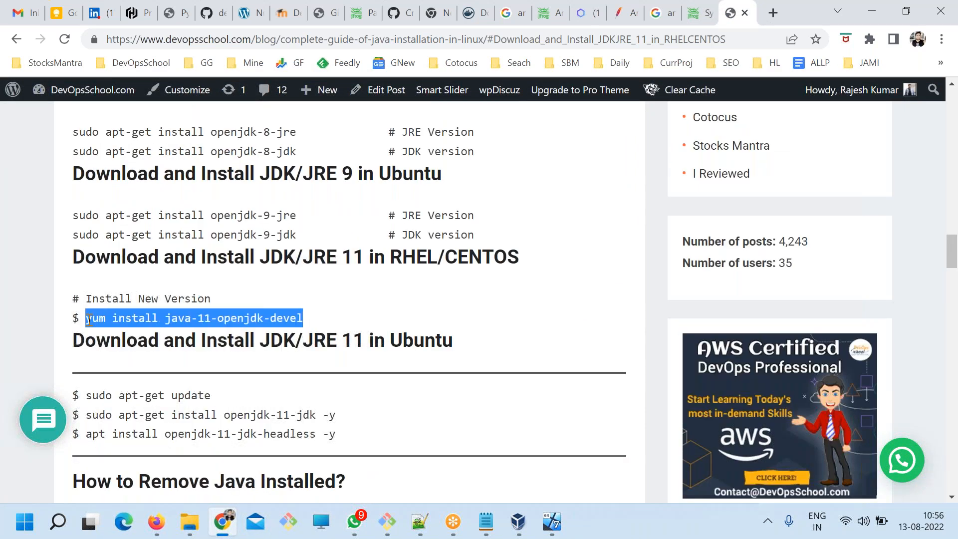
key("alt+Tab")
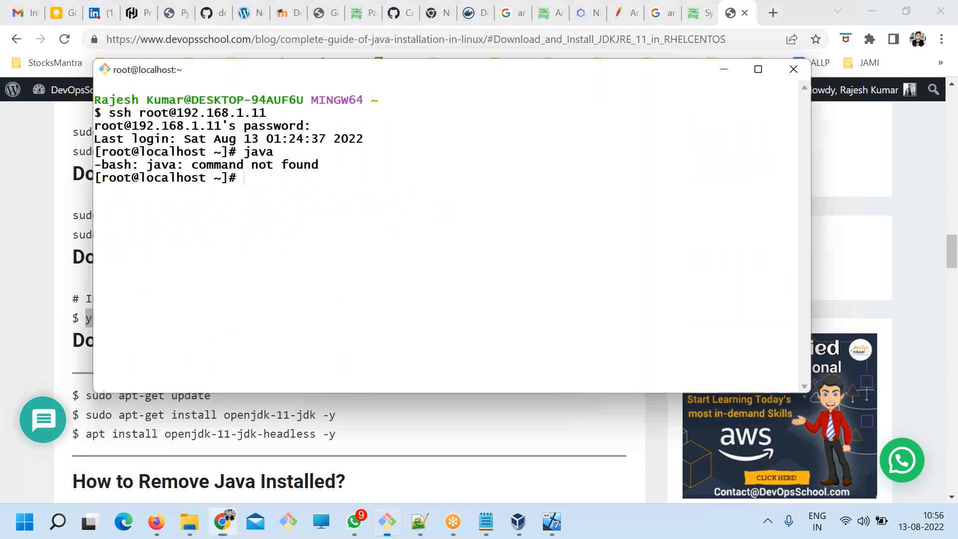
right_click(303, 206)
left_click(330, 252)
key("Return")
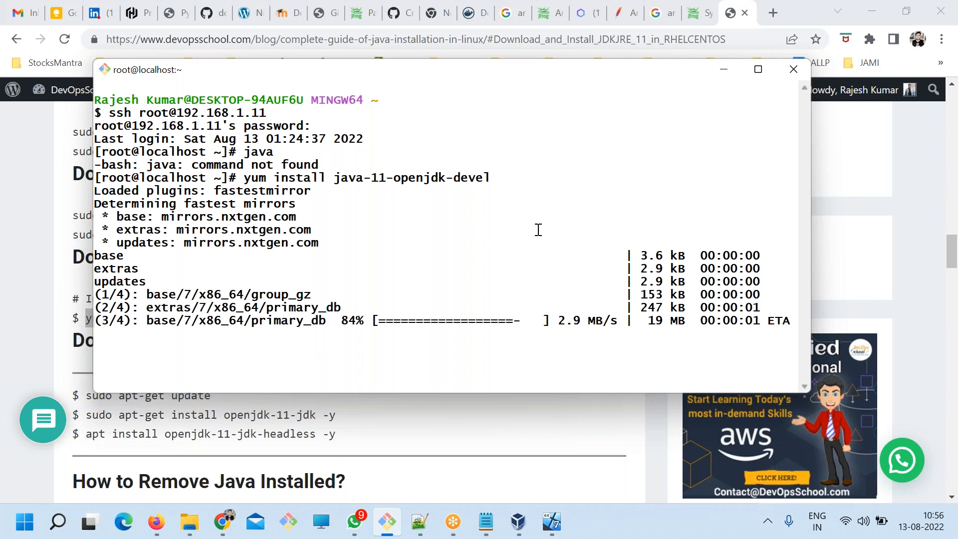
In the Notepad notes, add a "Package" line below the System Requirements URL, separated by a blank line, and save the file.
left_click(486, 522)
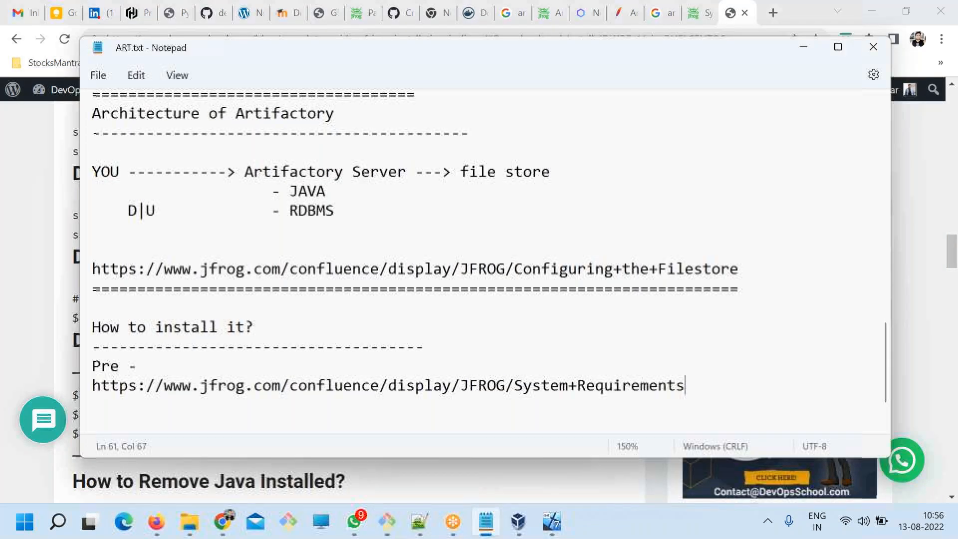
scroll(682, 358, "down", 1)
left_click(715, 294)
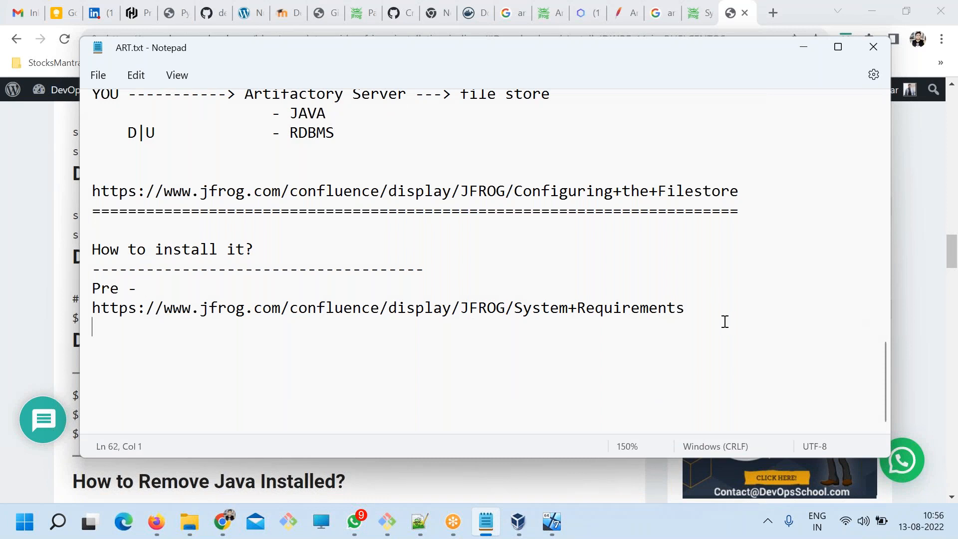
key("Return")
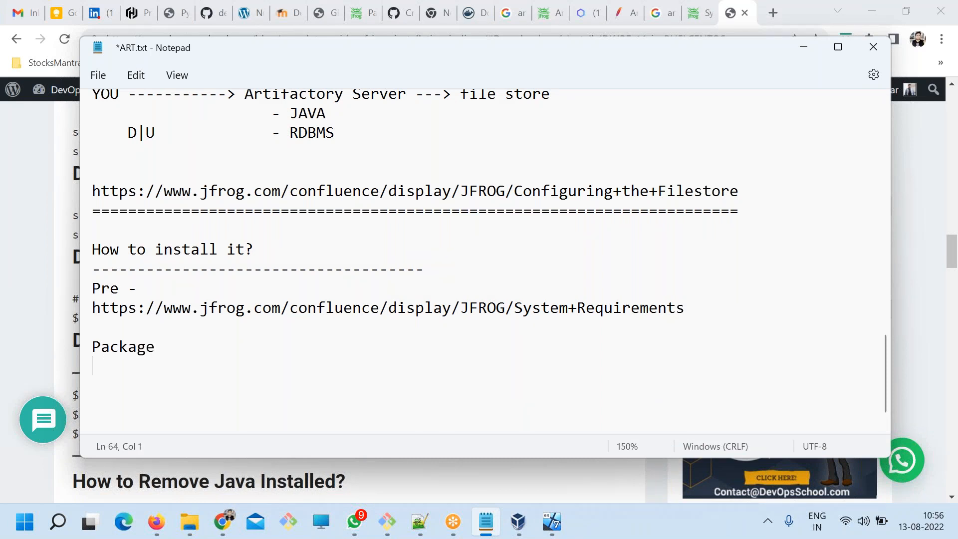
key("ctrl+s")
Switch back to the Git Bash terminal and approve the Java package installation with y.
key("alt+Tab")
type("y")
key("Return")
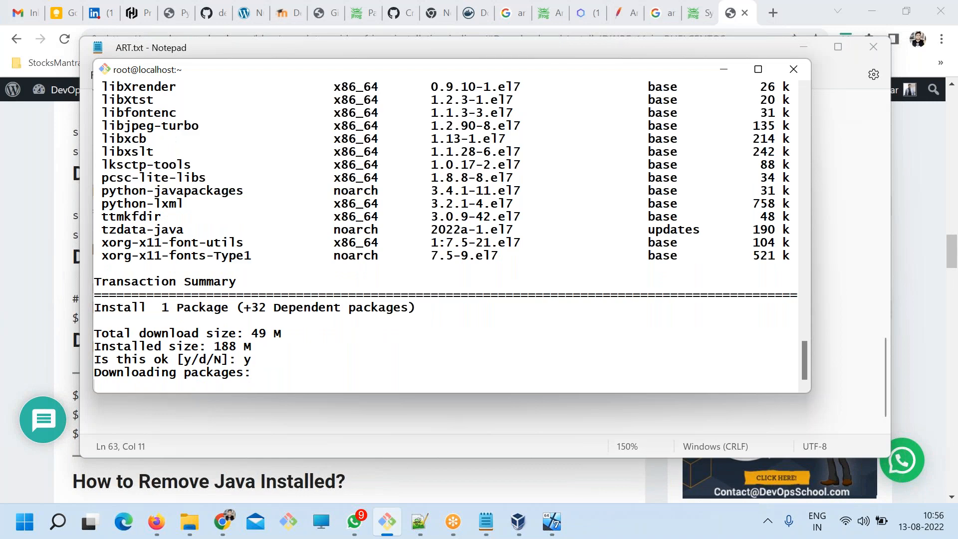
In a new Chrome tab, search for artifactory download and open JFrog's platform download page from the results.
key("alt+Tab")
key("ctrl+t")
type("artifacrtory")
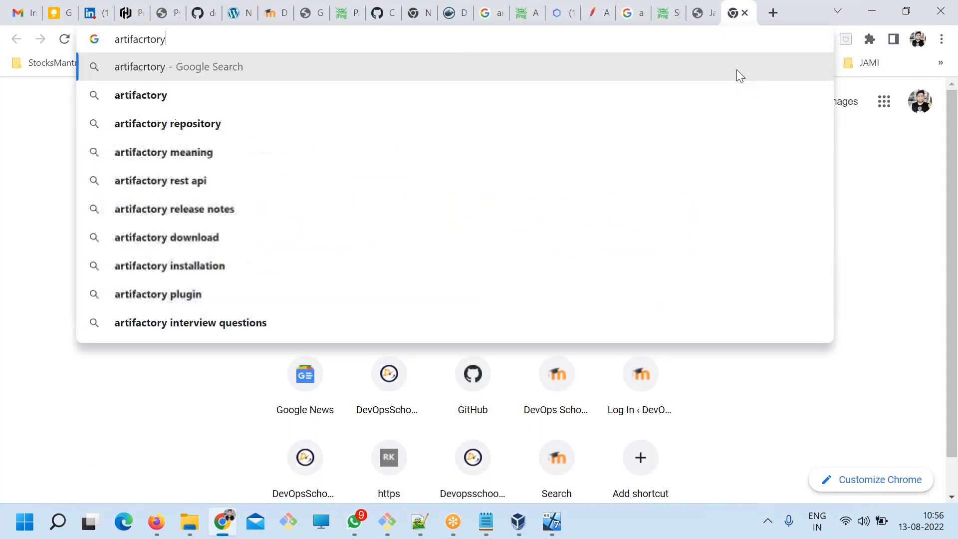
type(" downlo")
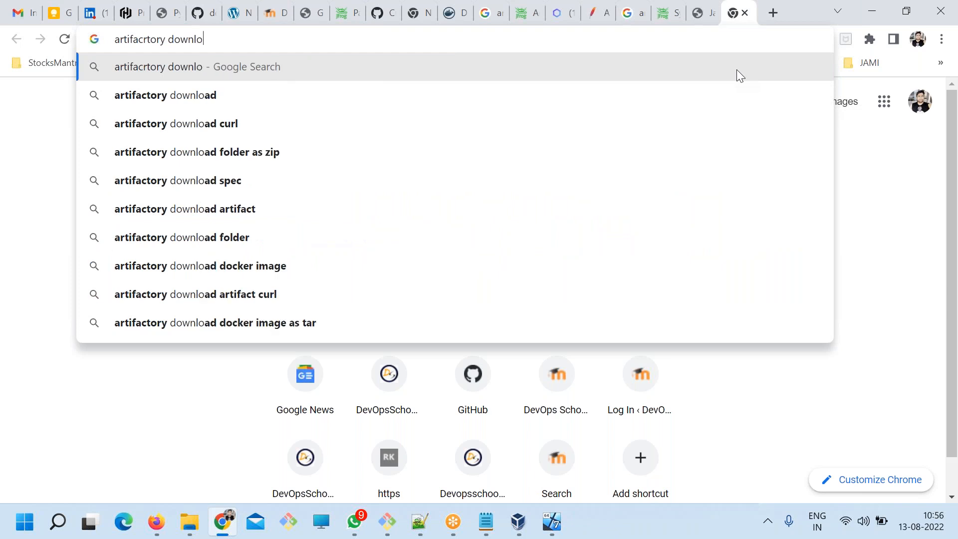
key("Down")
key("Return")
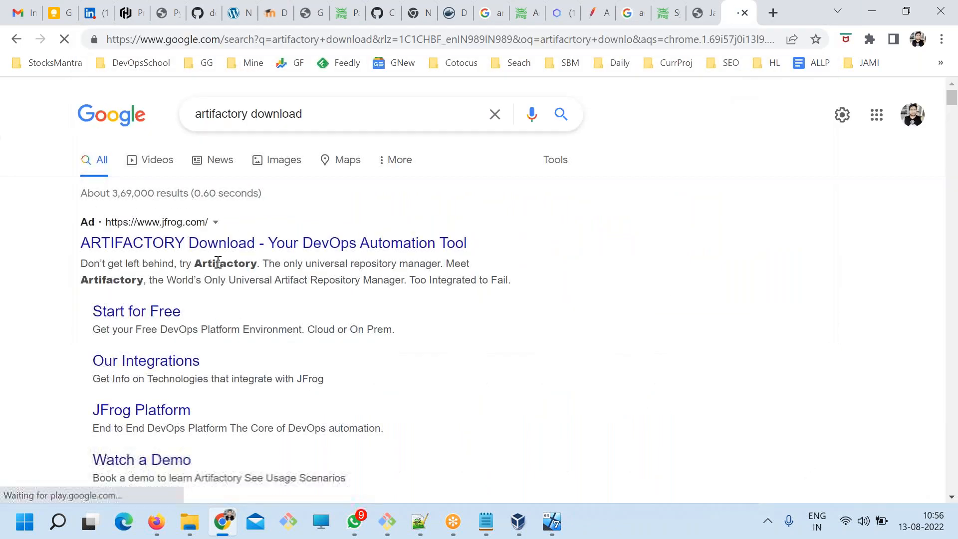
scroll(215, 280, "down", 7)
scroll(220, 287, "up", 1)
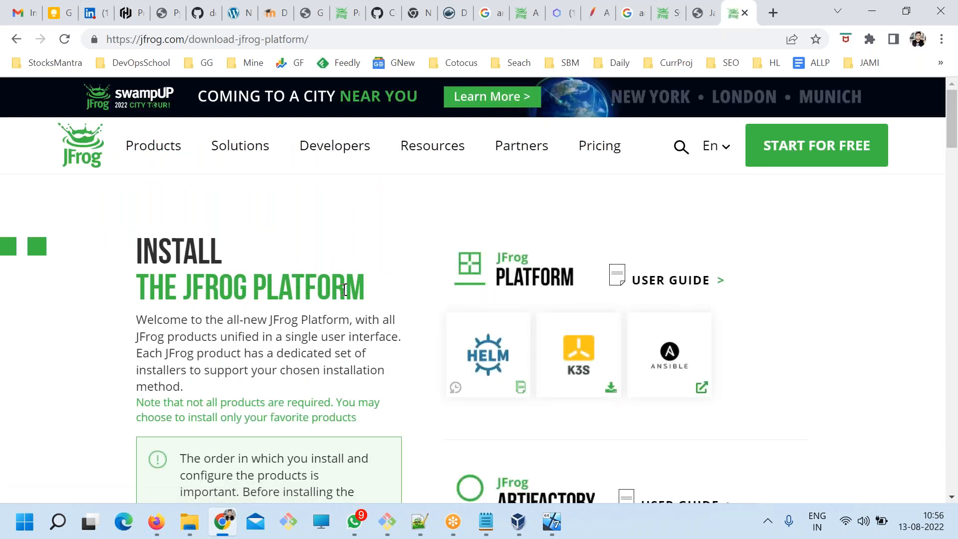
Examine the JFrog Artifactory installer options on the download page, including the Docker and Linux packages.
scroll(649, 339, "down", 3)
scroll(639, 341, "up", 2)
scroll(600, 315, "down", 3)
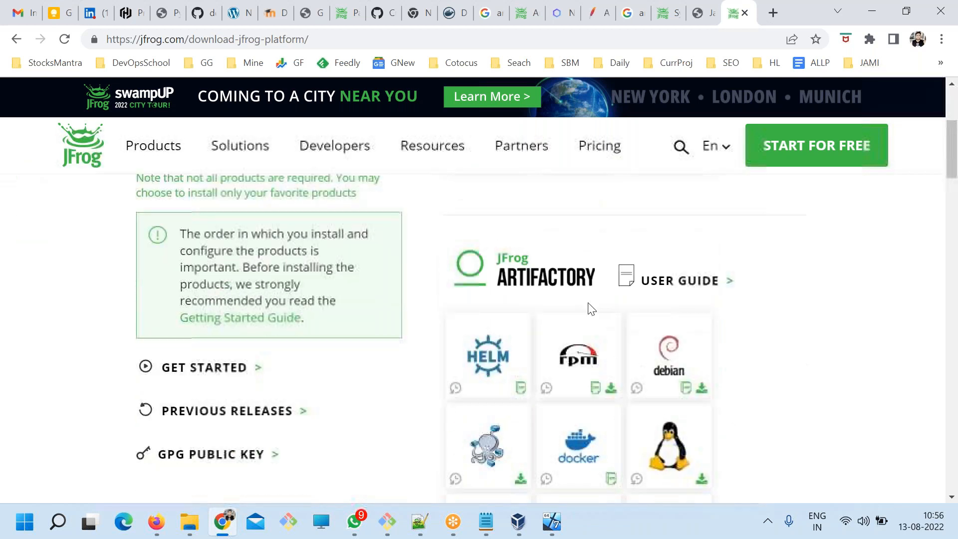
scroll(729, 369, "down", 3)
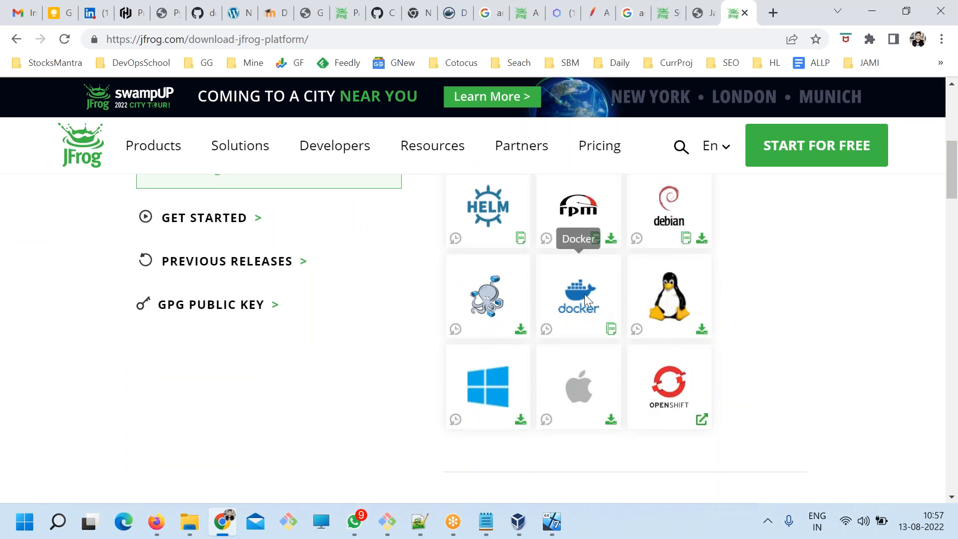
scroll(649, 300, "up", 4)
scroll(689, 330, "down", 4)
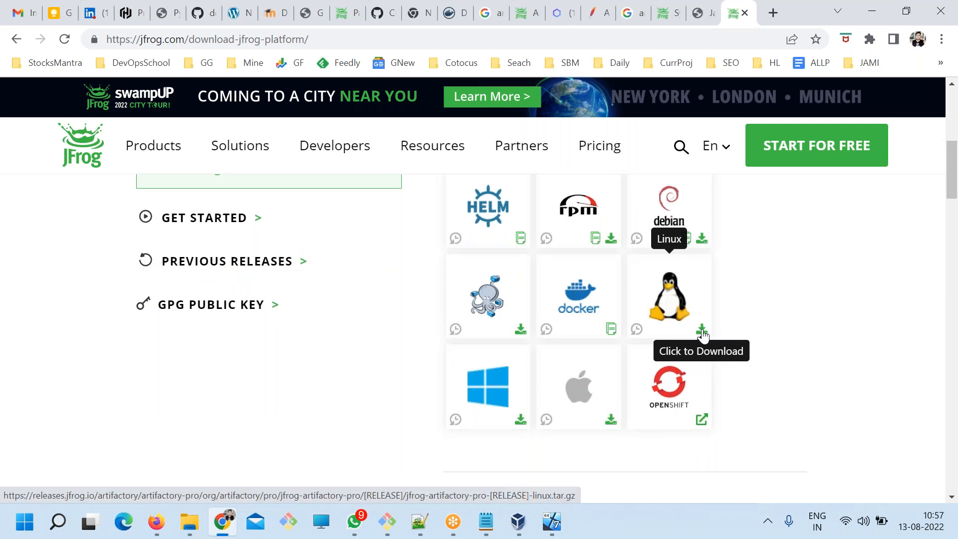
scroll(723, 340, "down", 1)
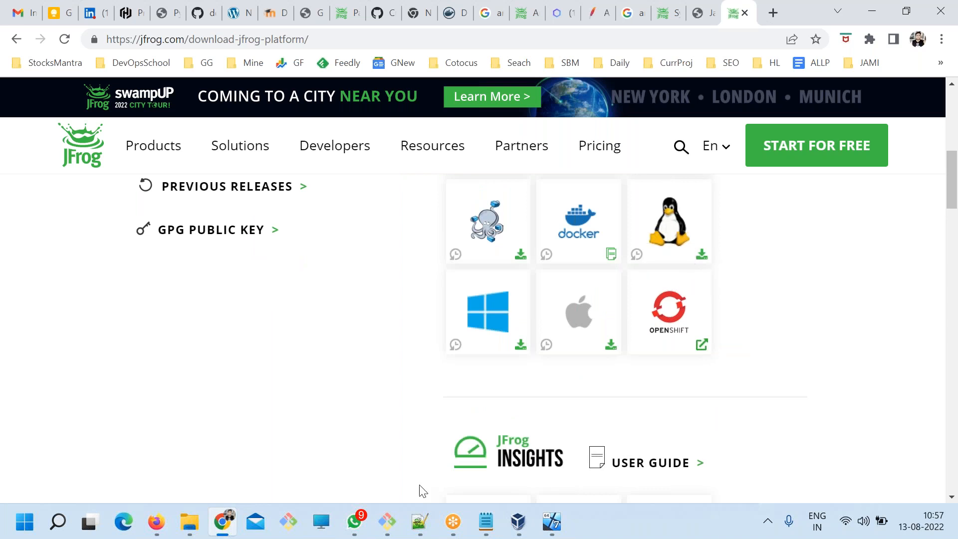
Start downloading the Linux package of JFrog Artifactory from the download page and open Chrome's downloads list.
left_click(702, 256)
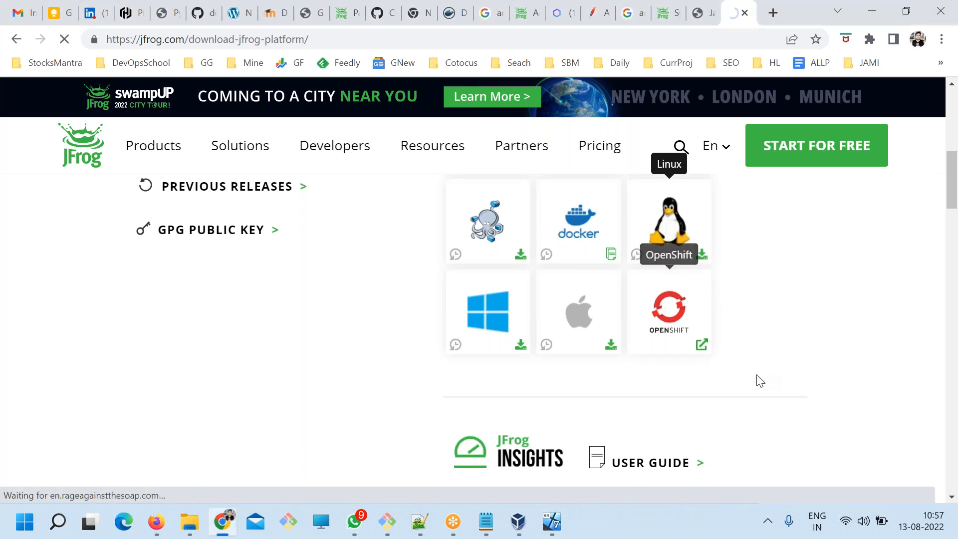
scroll(761, 382, "up", 1)
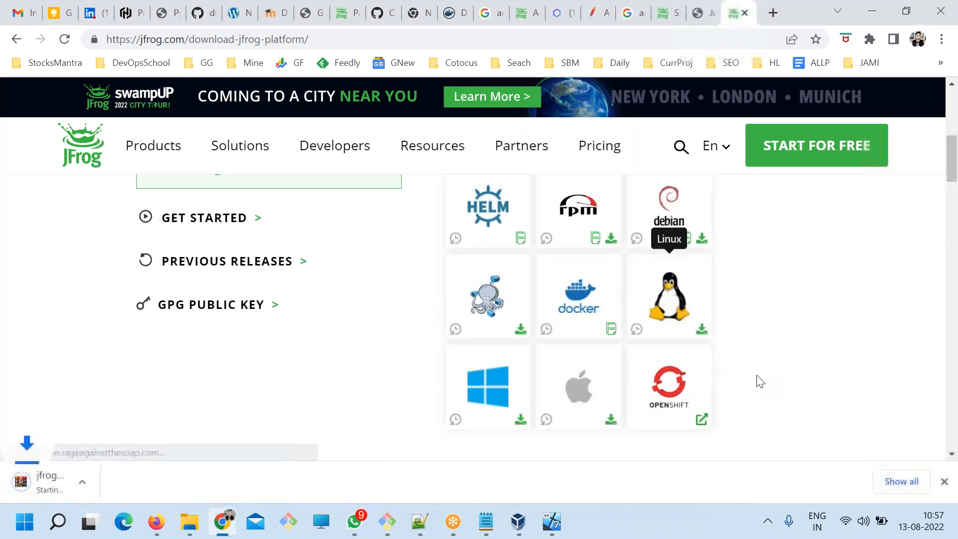
left_click(942, 40)
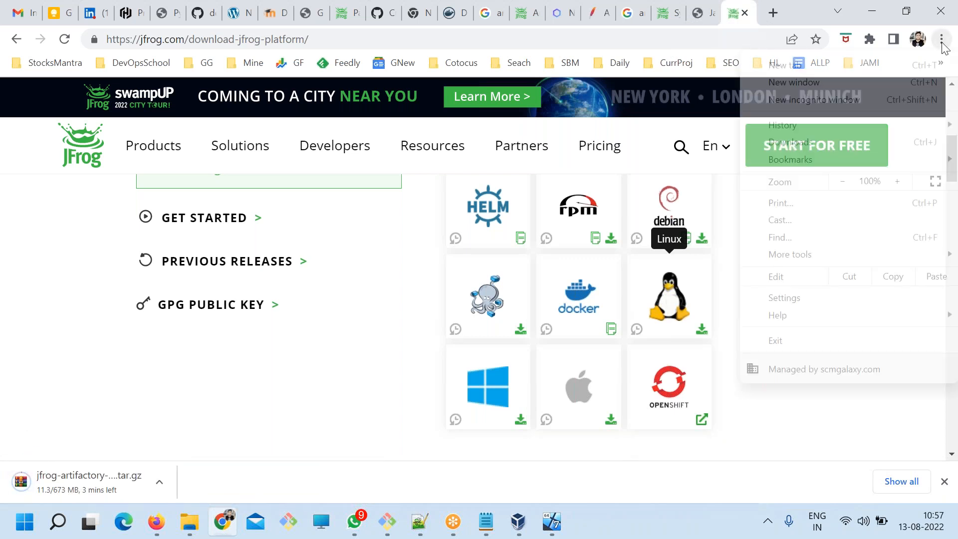
left_click(811, 143)
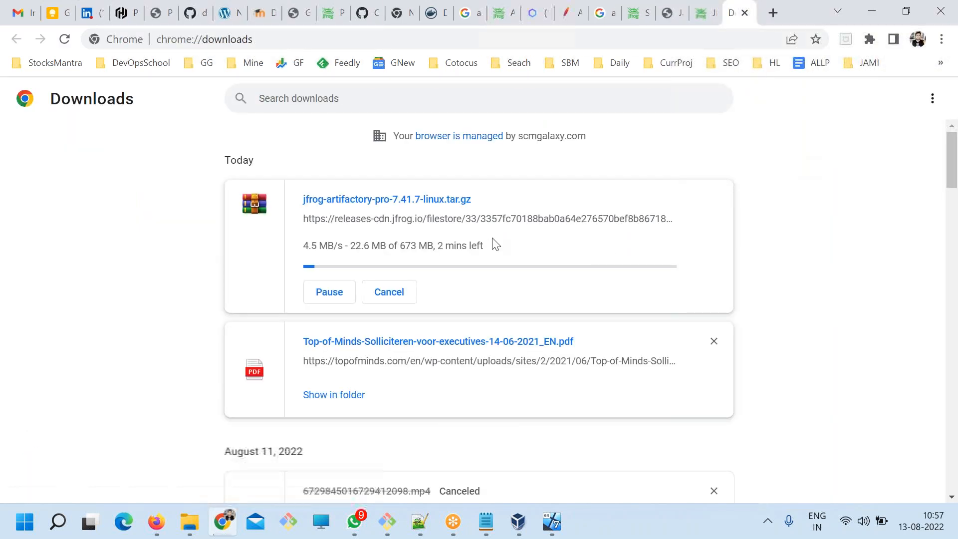
Copy the link address of the jfrog-artifactory-pro-7.41.7-linux.tar.gz download and cancel that download.
right_click(458, 220)
left_click(497, 315)
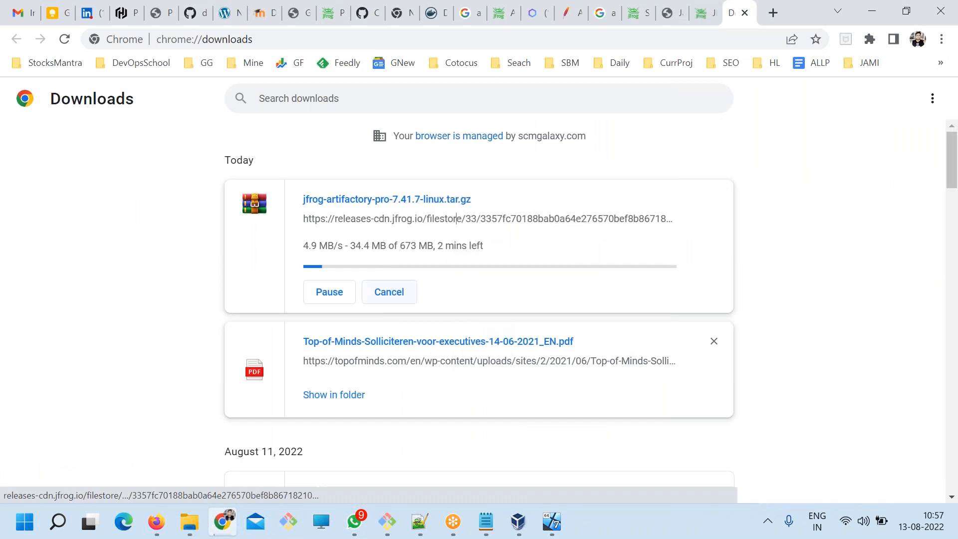
left_click(389, 292)
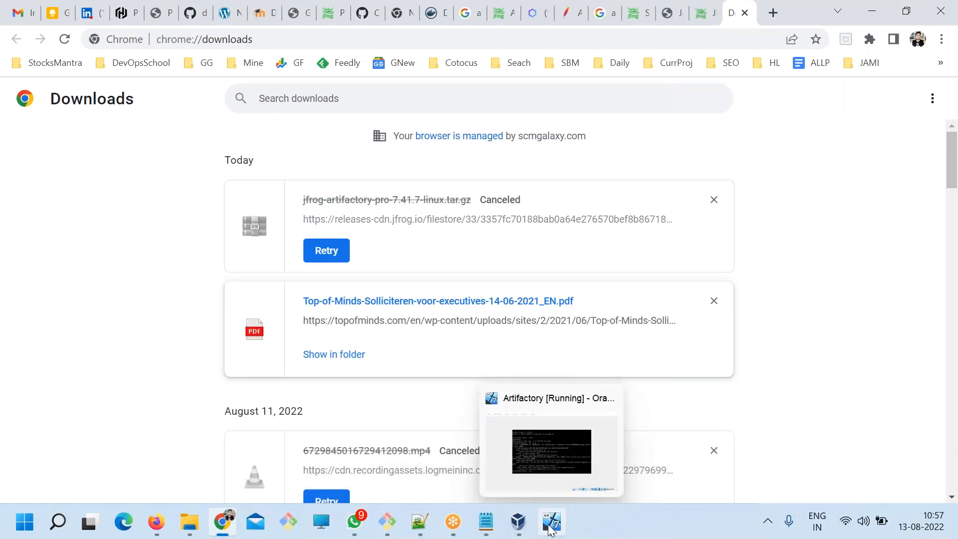
Switch to the Git Bash terminal and approve the CentOS 7 GPG key import with y.
left_click(388, 522)
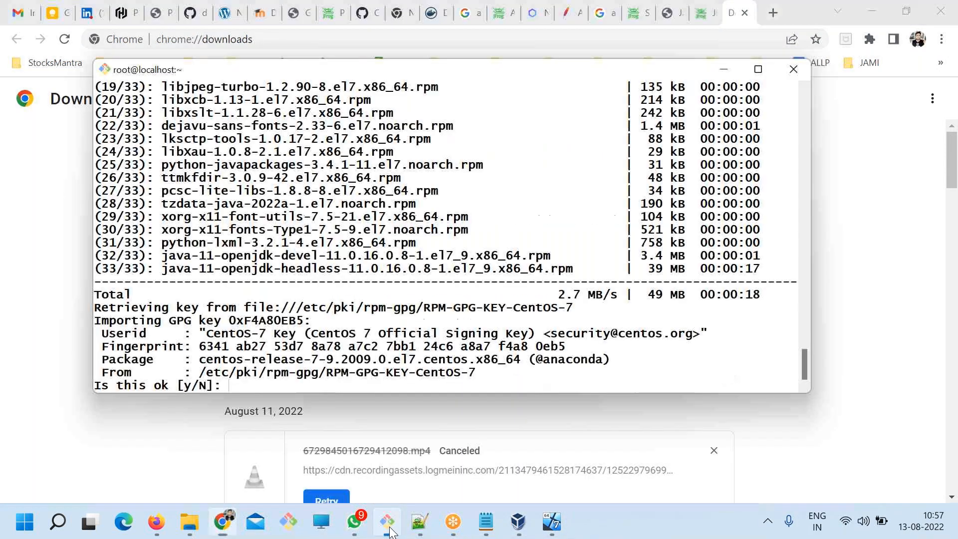
type("y")
key("Return")
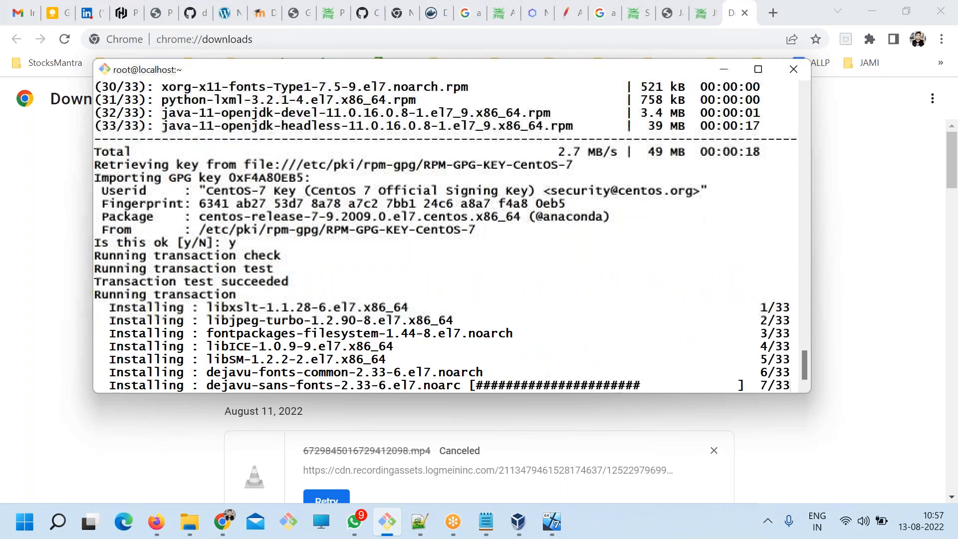
Move the terminal window slightly up and make it a little wider.
left_click_drag(266, 100, 241, 67)
mouse_move(257, 68)
left_mouse_down()
mouse_move(193, 52)
mouse_move(261, 53)
left_mouse_up()
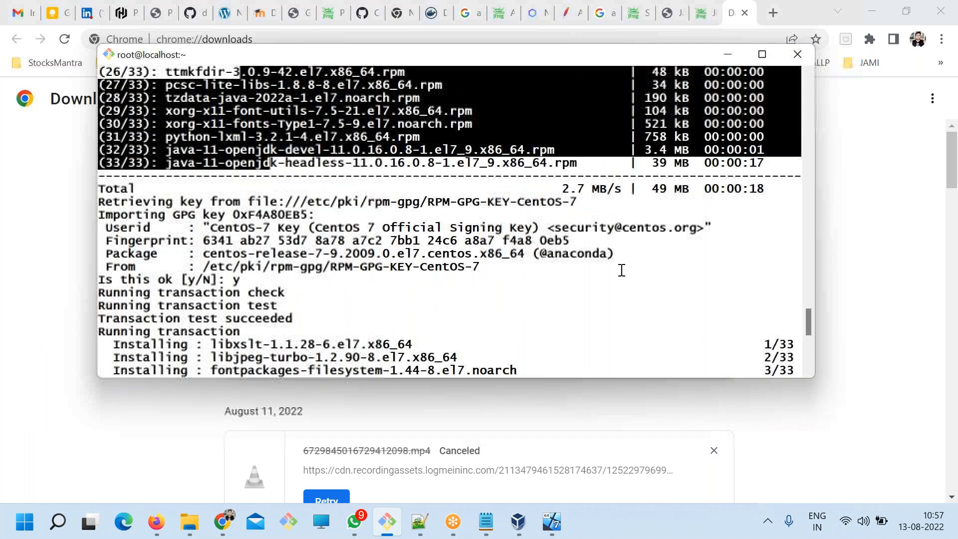
left_click_drag(815, 288, 846, 291)
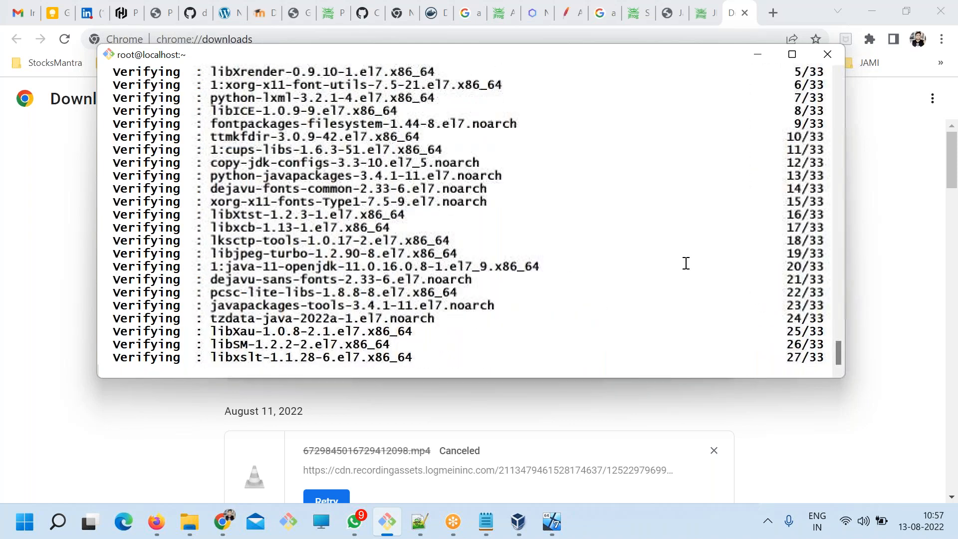
In a cleared terminal, change to the /opt/ directory and list its contents.
type("clear")
key("Return")
type("cd")
key("Return")
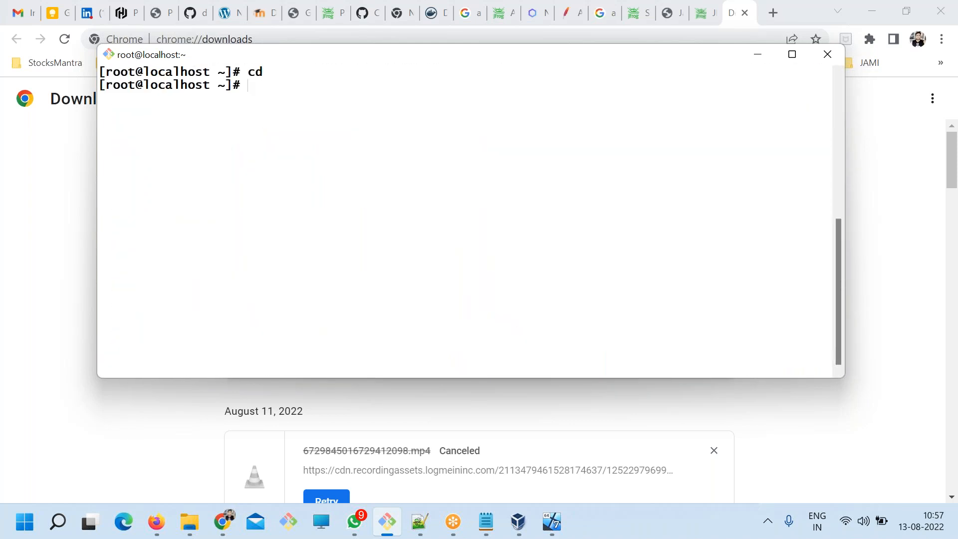
type("cd /opt/")
key("Return")
type("ls")
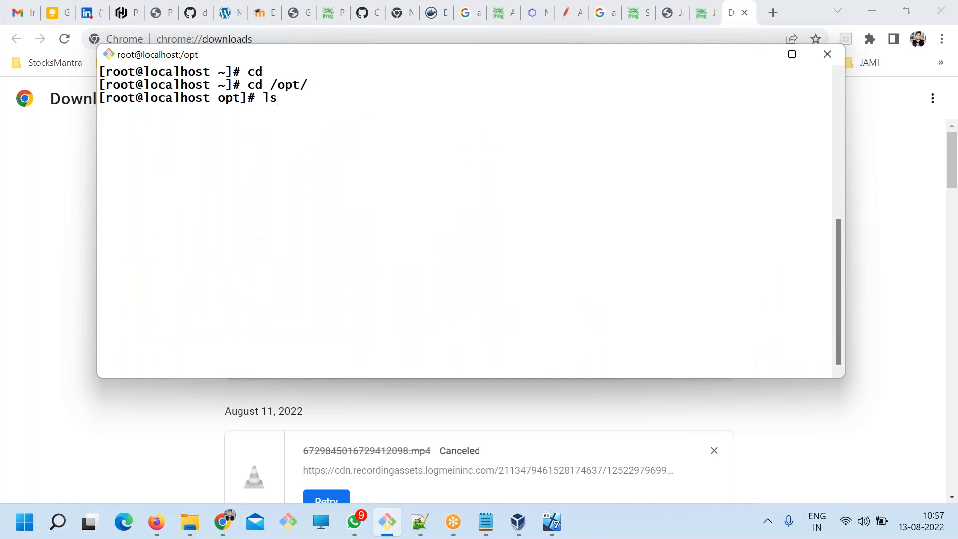
key("Return")
Try to run wget with the pasted clipboard content in the terminal.
type("w")
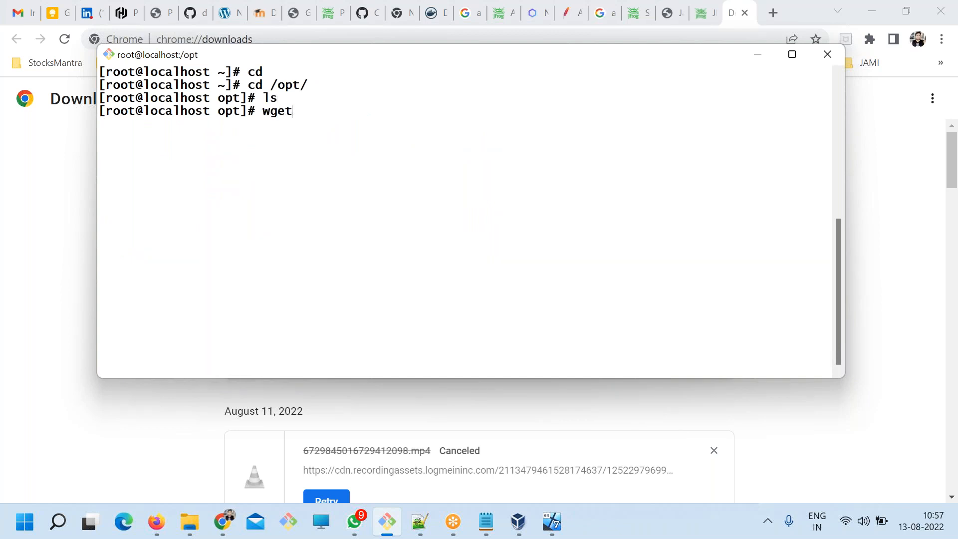
type("get")
right_click(698, 188)
left_click(743, 238)
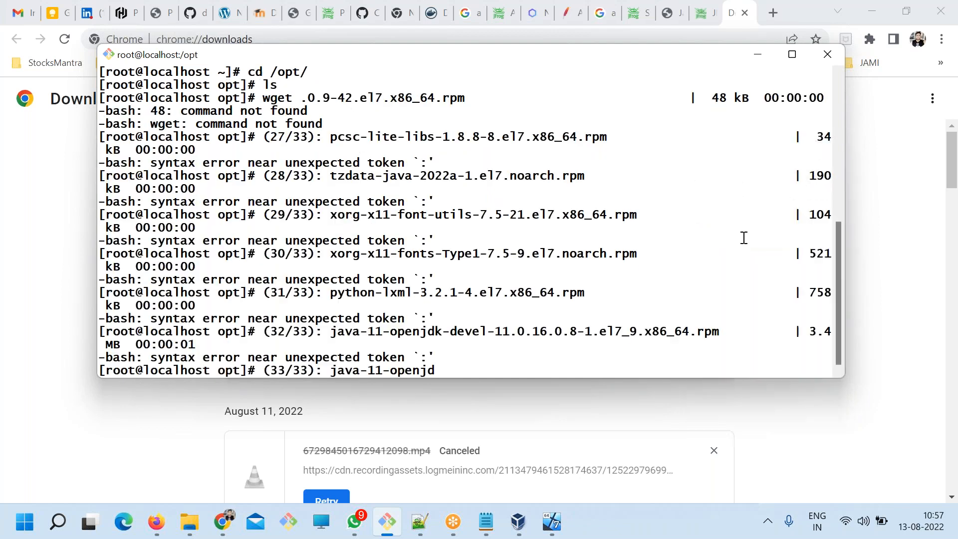
Switch to Chrome's downloads list, copy the link address of the canceled Artifactory download again and return to the terminal.
key("alt+Tab")
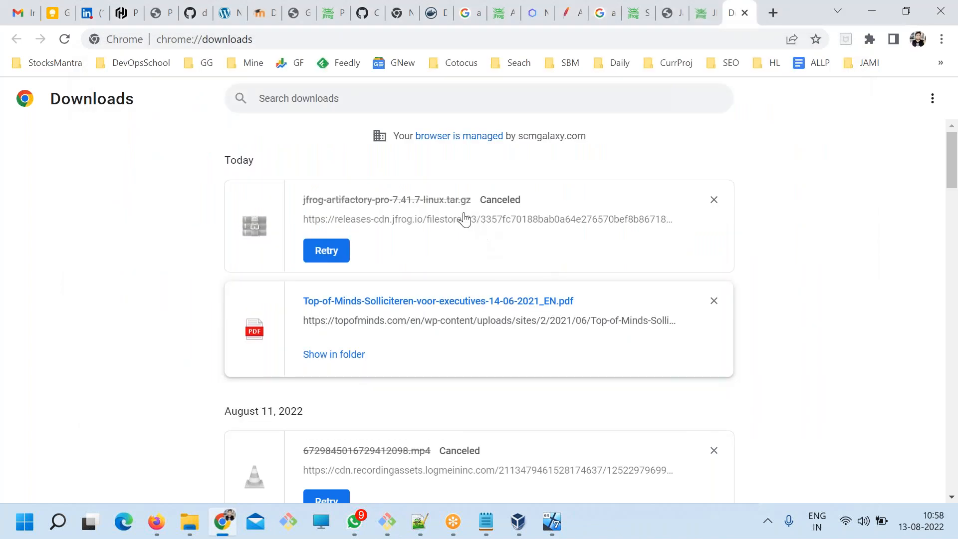
right_click(446, 222)
left_click(481, 313)
key("alt+Tab")
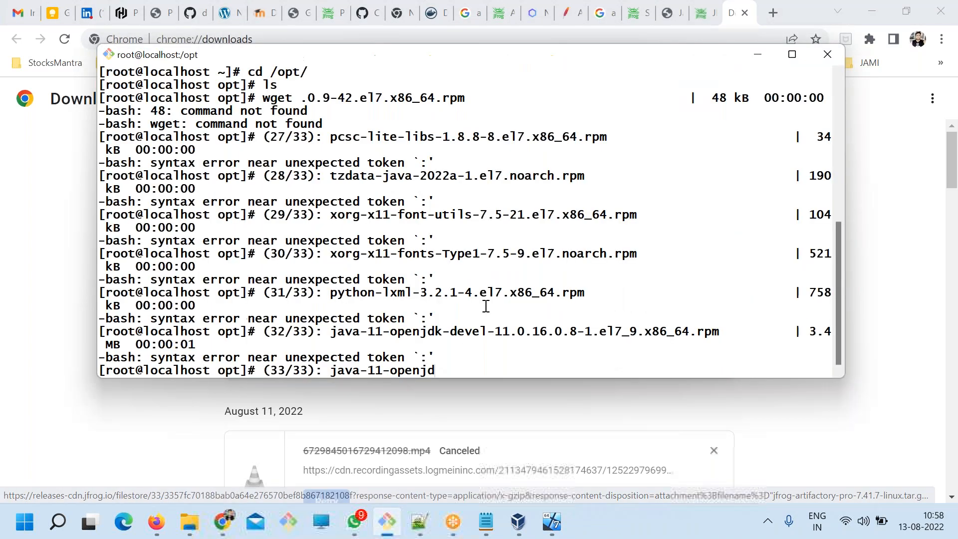
Discard the leftover pasted text, clear the terminal and try to download the Artifactory package with wget and the copied link.
key("ctrl+c")
type("clear")
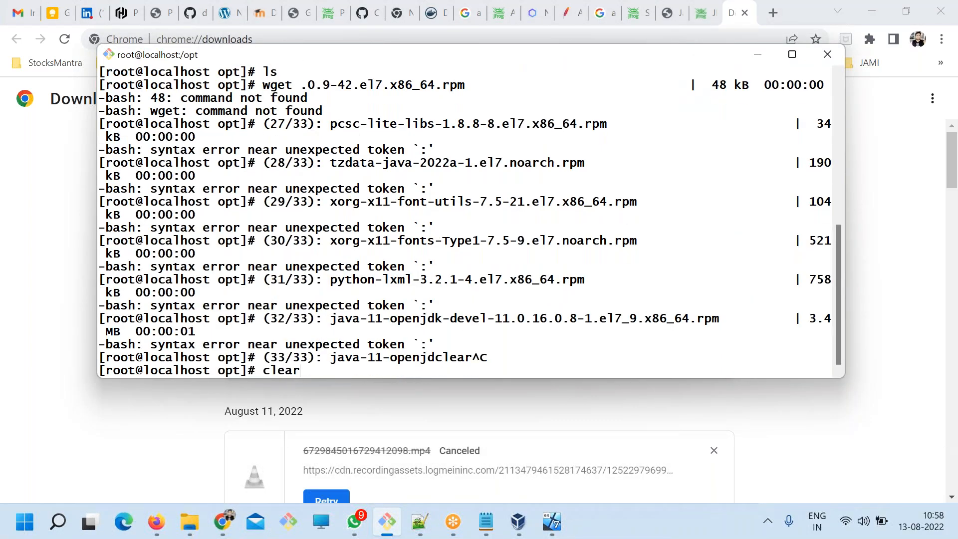
key("Return")
type("wget")
right_click(251, 133)
left_click(320, 182)
key("Return")
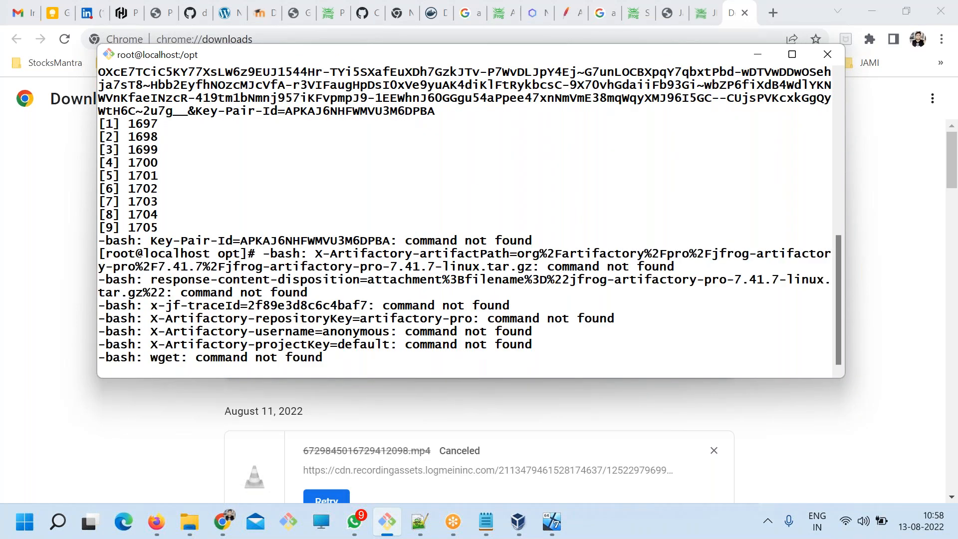
Interrupt the current shell input and clear the terminal output.
key("ctrl+c")
type("ckear")
key("Return")
type("clear")
key("Return")
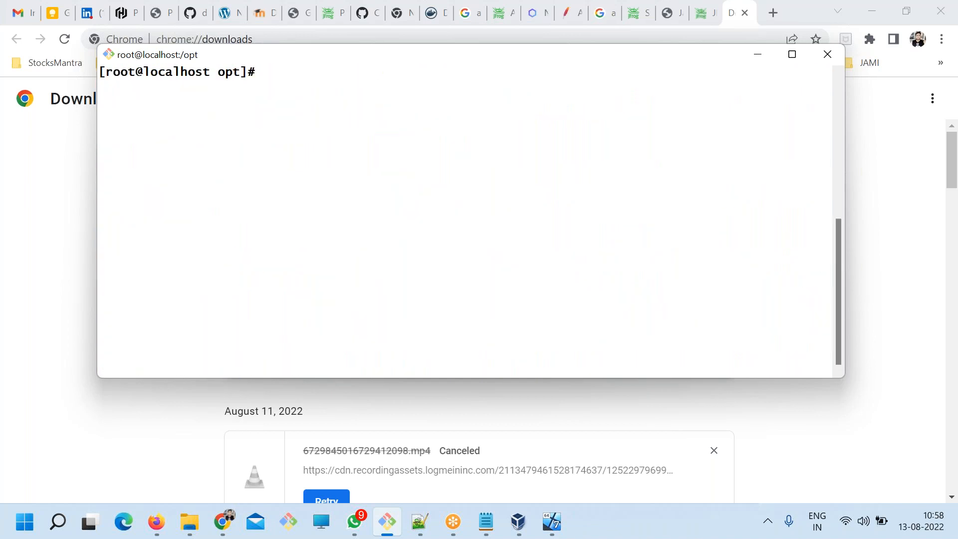
Install wget on the virtual machine with yum install wget -y.
key("alt+Tab")
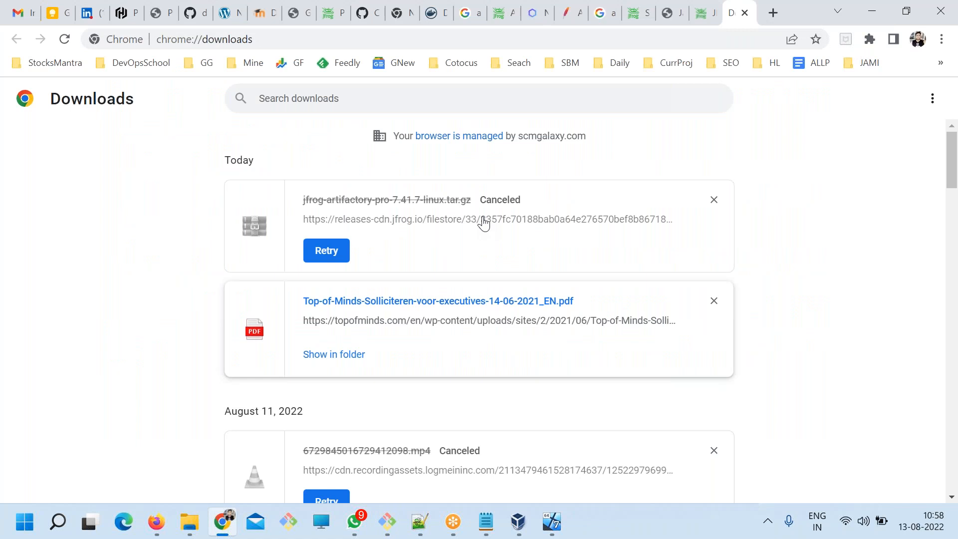
left_click(705, 13)
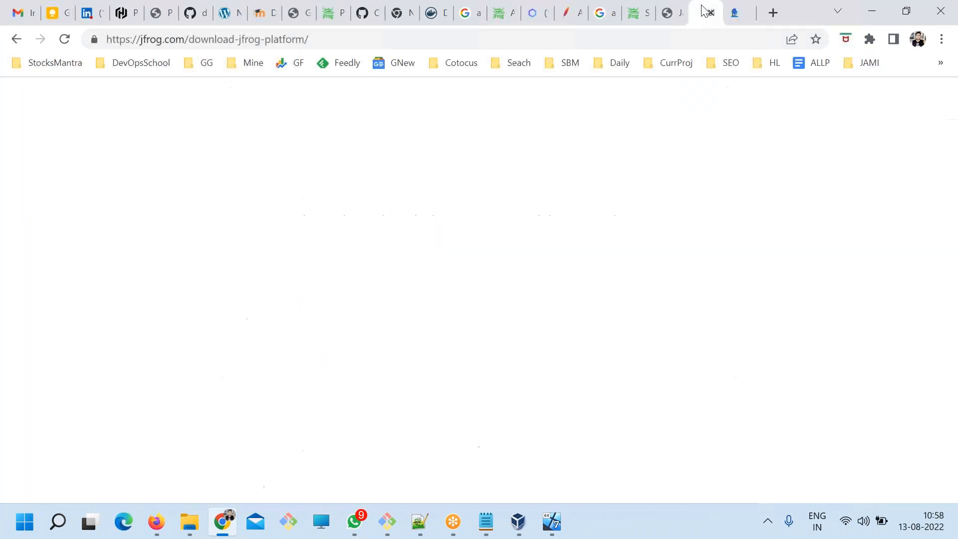
key("alt+Tab")
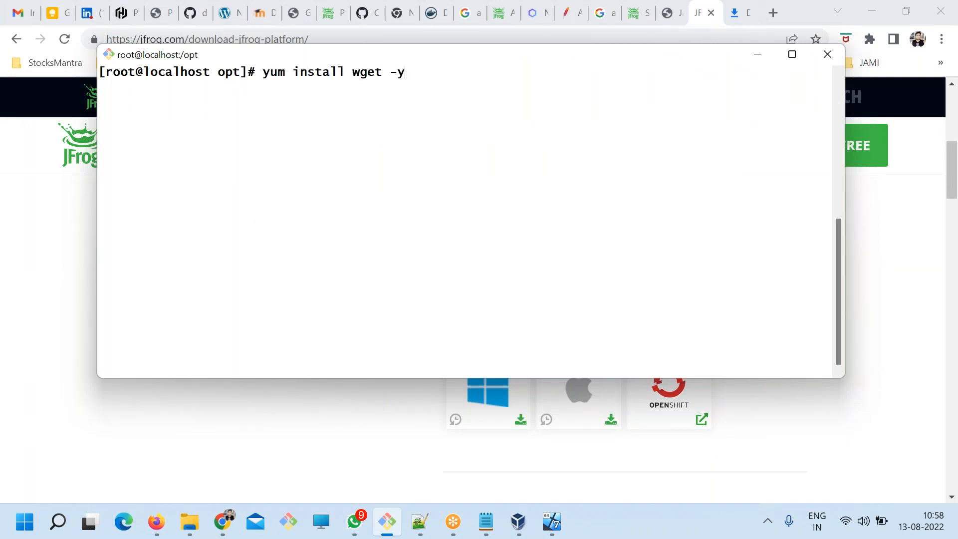
key("Return")
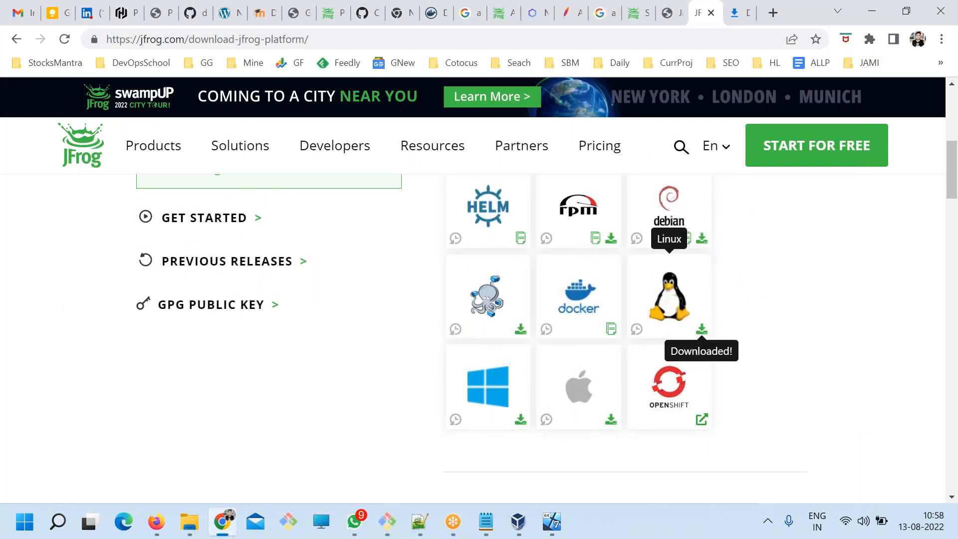
Copy the canceled Artifactory download's link address from Chrome's downloads list and paste it below the Package line in the ART.txt notes.
left_click(735, 11)
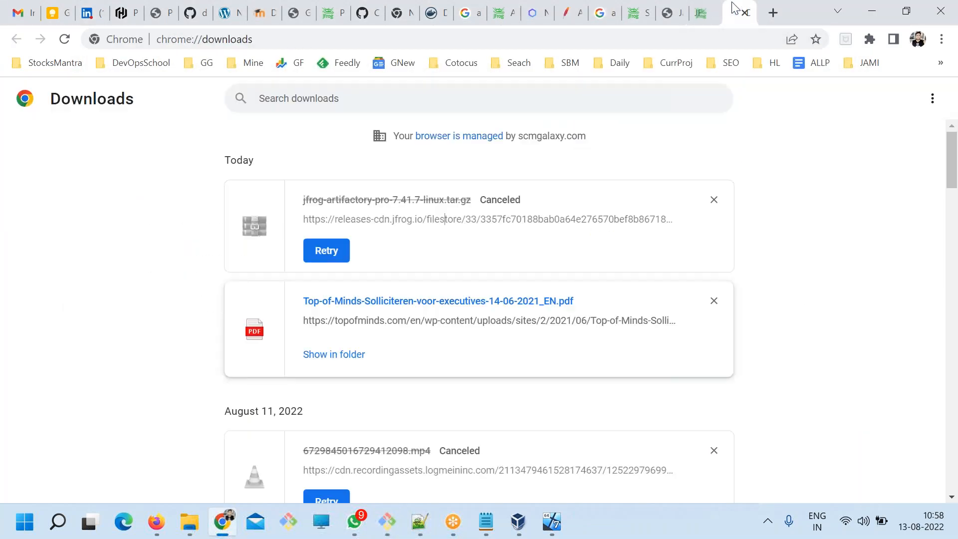
right_click(599, 227)
left_click(633, 316)
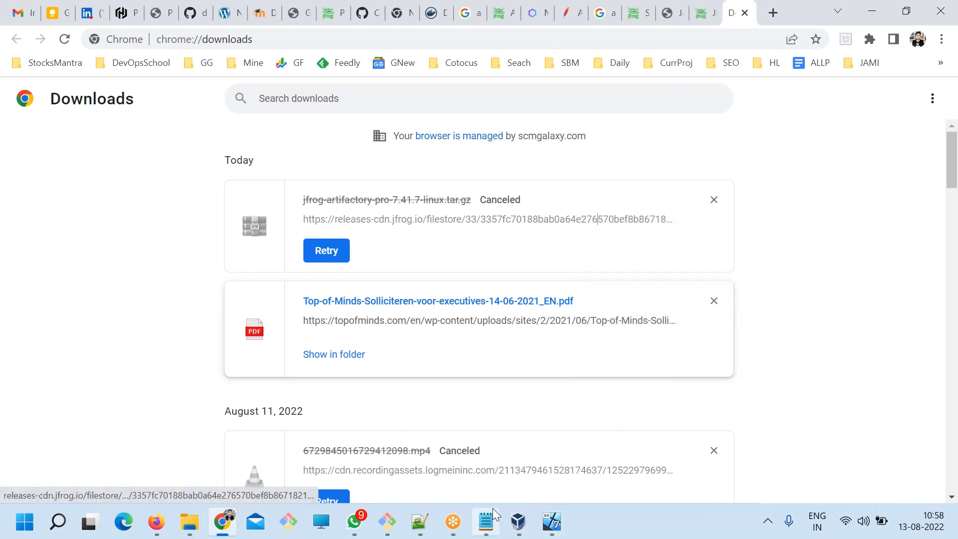
left_click(493, 510)
key("Return")
key("Return")
key("Return")
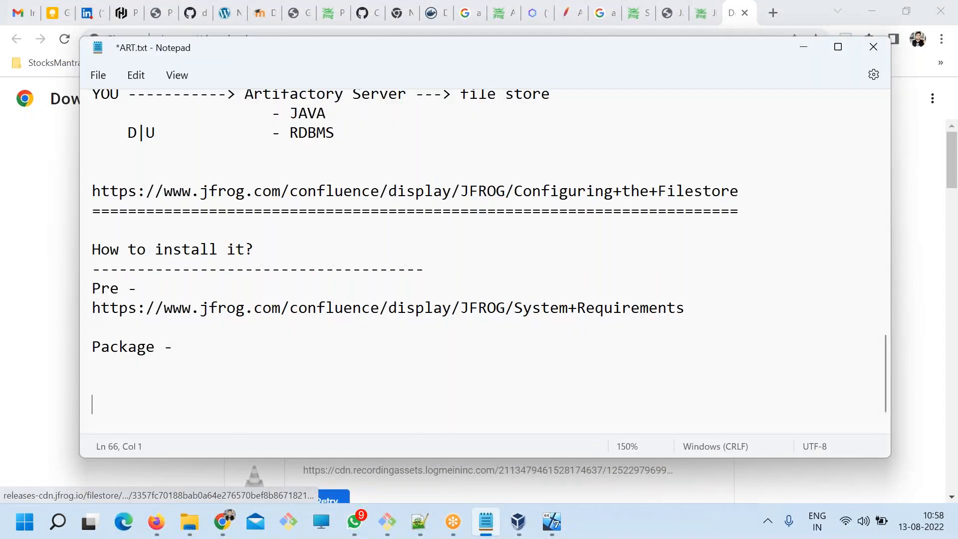
key("ctrl+v")
left_click_drag(603, 236, 265, 237)
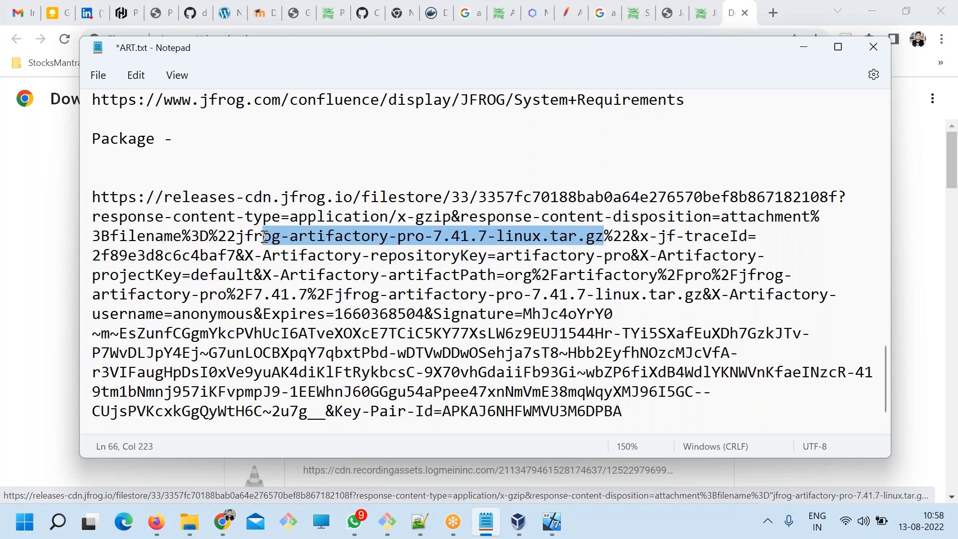
Copy the Linux package's link address from the JFrog download page and paste it in the notes between the Package line and the releases-cdn URL.
left_click(688, 8)
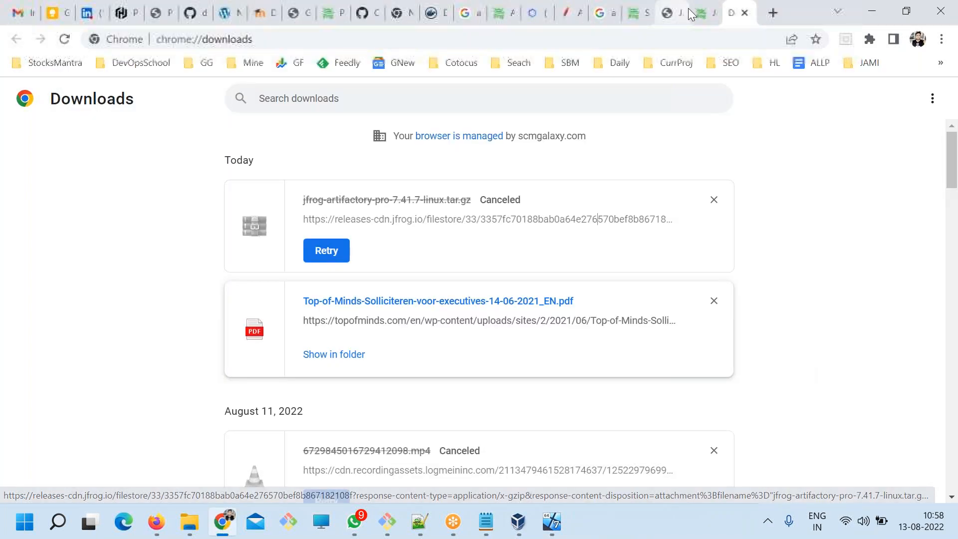
left_click(695, 11)
right_click(711, 327)
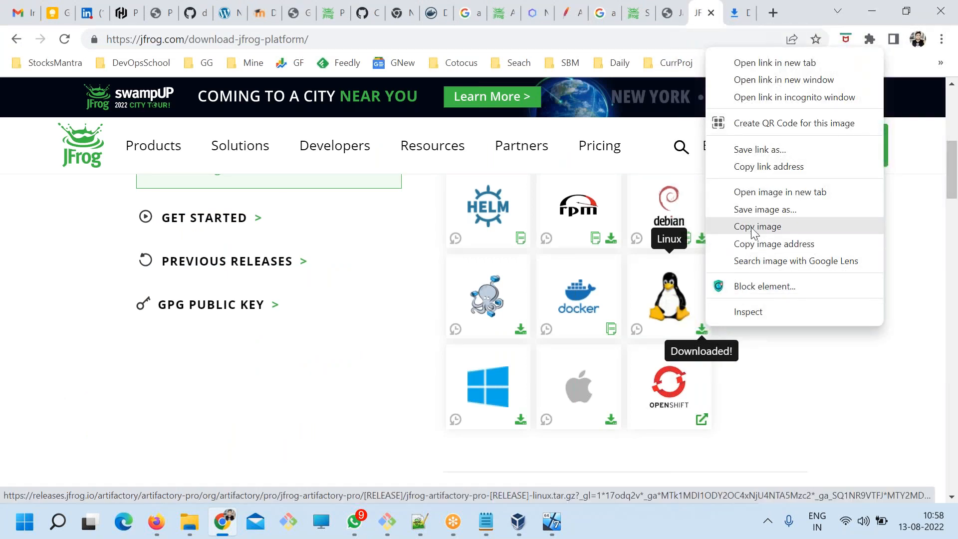
left_click(753, 166)
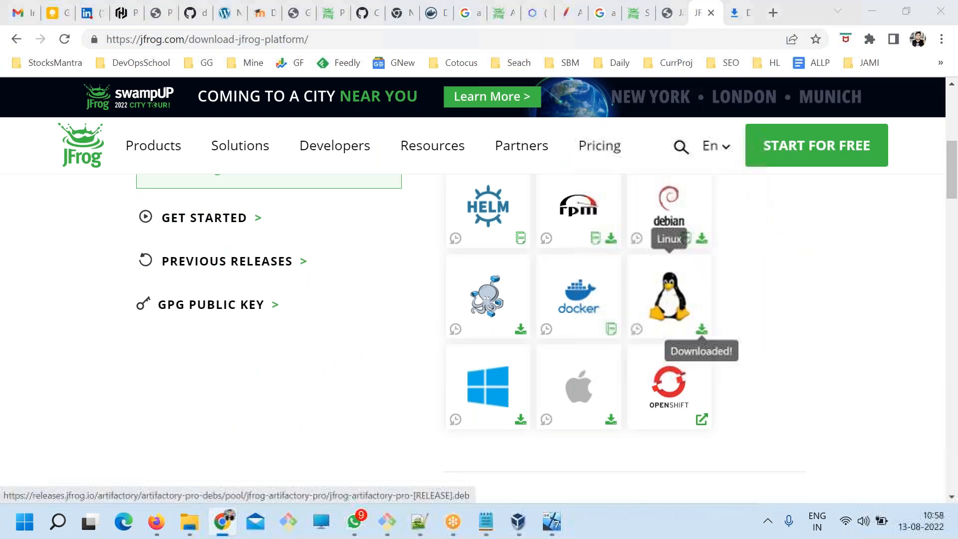
key("alt+Tab")
left_click(276, 178)
key("ctrl+v")
key("Return")
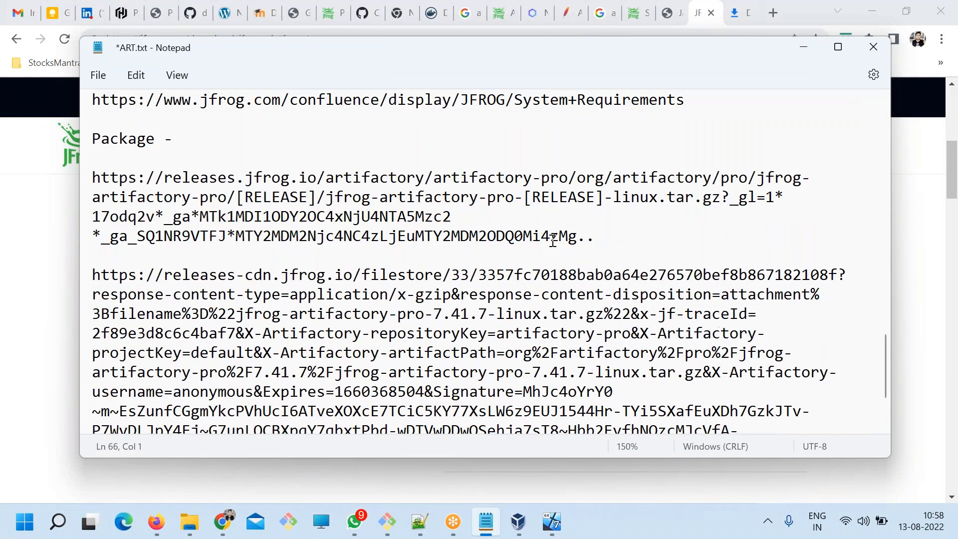
left_click_drag(593, 243, 125, 182)
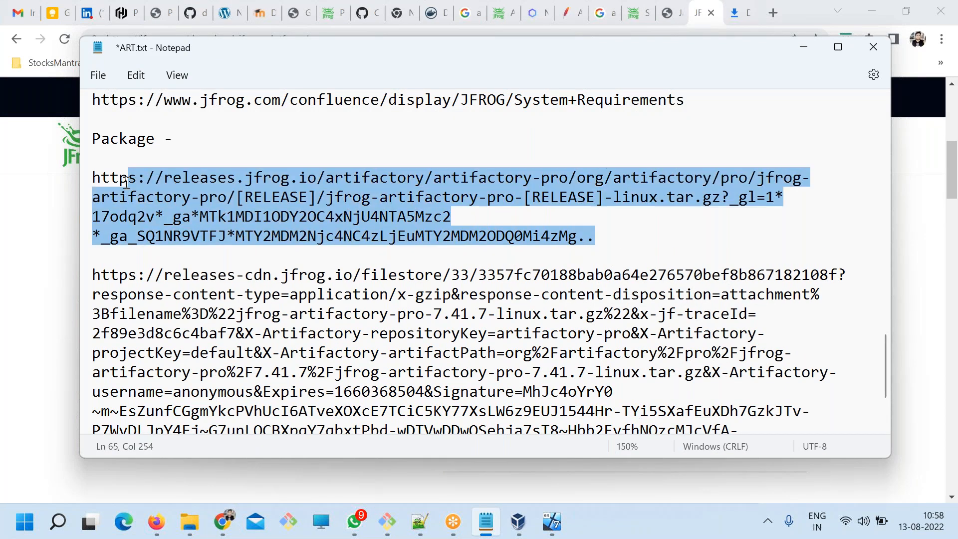
left_click(198, 225)
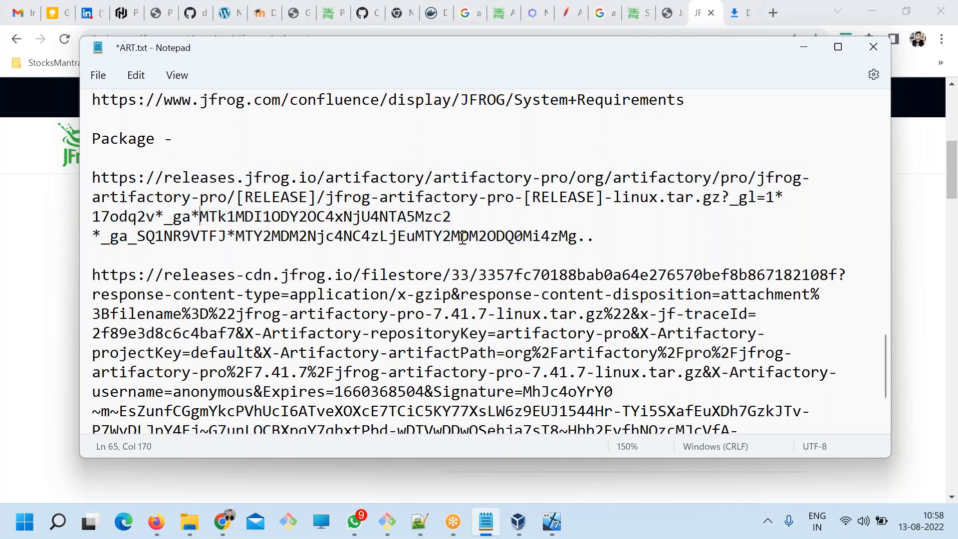
Copy the complete releases-cdn download URL from the ART.txt notes.
scroll(522, 278, "down", 2)
left_click_drag(689, 376, 76, 160)
key("alt+Tab")
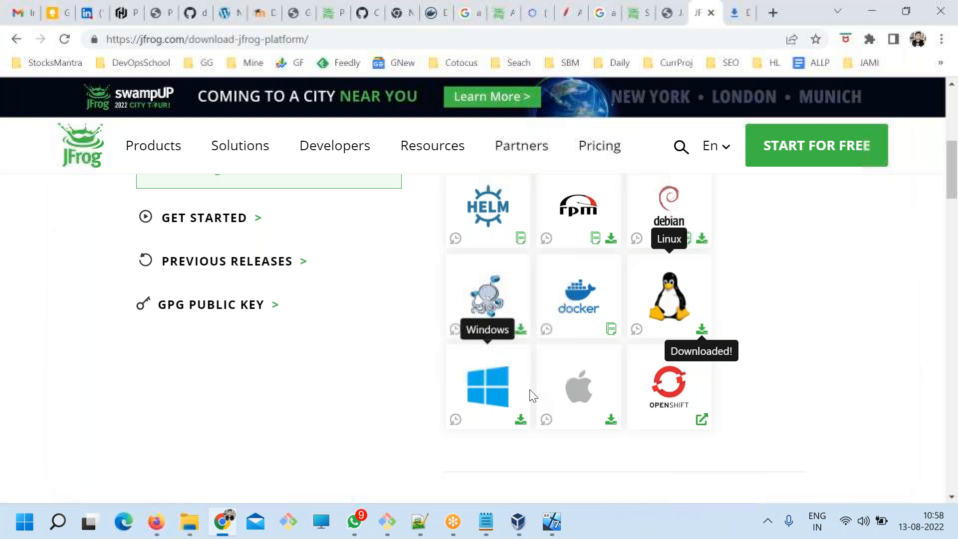
Switch to the virtual machine's terminal, clear its output and list the contents of /opt.
left_click(395, 519)
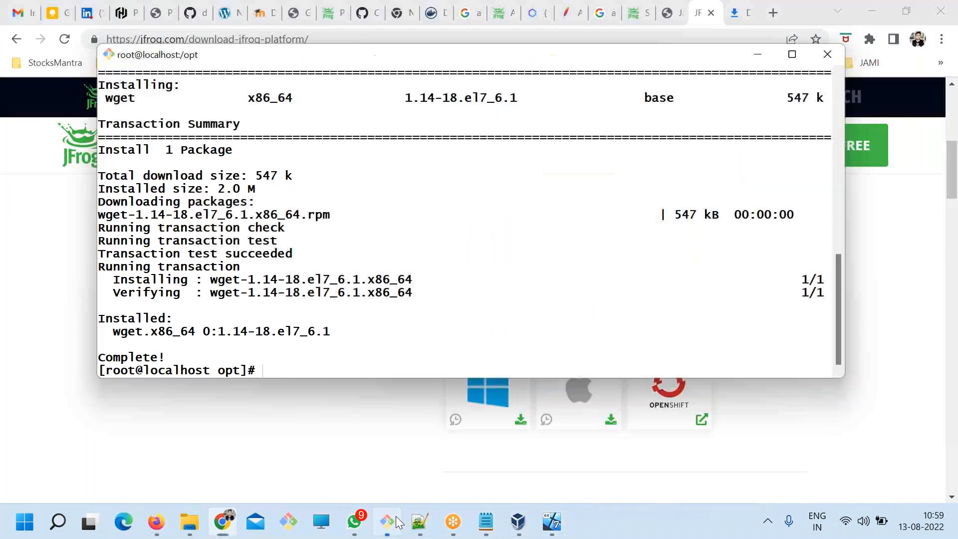
type("clear")
key("Return")
type("ls")
key("Return")
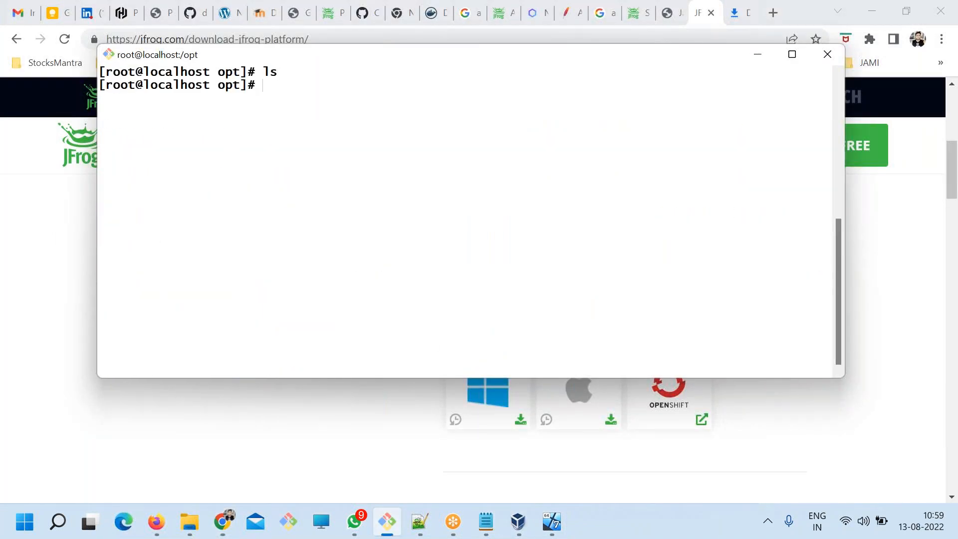
Try to run the copied releases-cdn URL directly at the shell prompt in /opt.
right_click(293, 181)
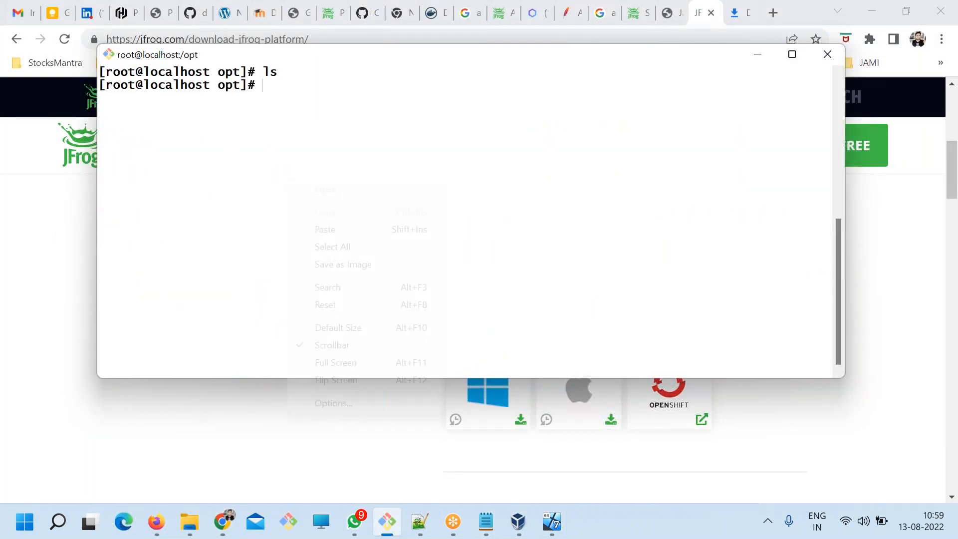
left_click(323, 228)
key("Return")
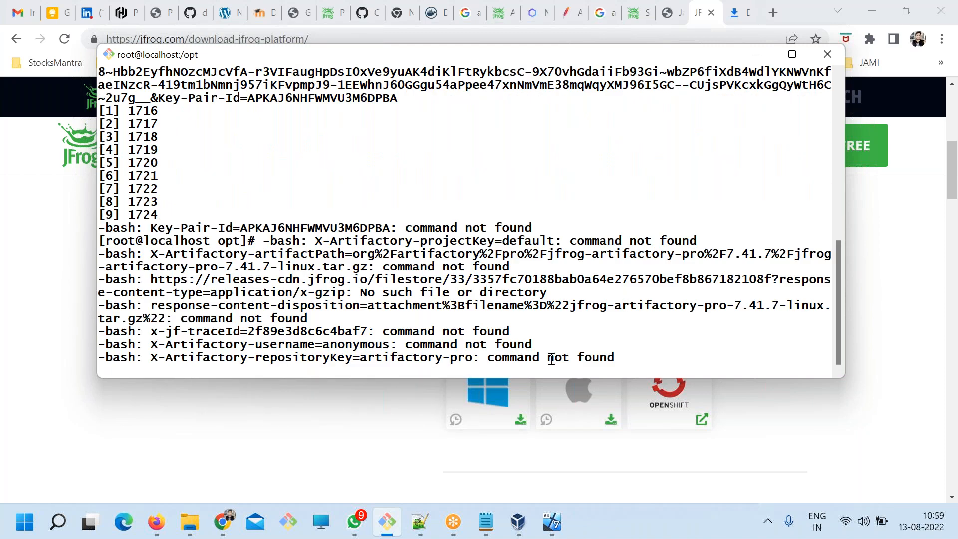
Review the output of the pasted URL, interrupt the shell input and list the contents of /opt with ls.
left_click_drag(228, 232, 398, 241)
left_click(196, 248)
scroll(375, 282, "up", 1)
type("c")
key("ctrl+c")
key("ctrl+c")
type("ls")
key("Return")
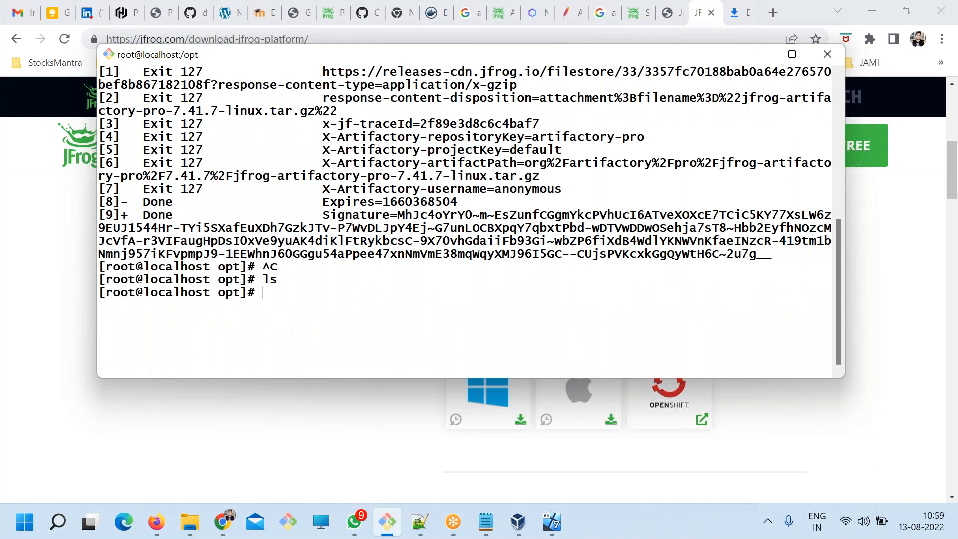
Start a new download of the JFrog Artifactory Linux package from the JFrog download page in Chrome.
key("alt+Tab")
scroll(733, 330, "up", 3)
scroll(738, 332, "down", 3)
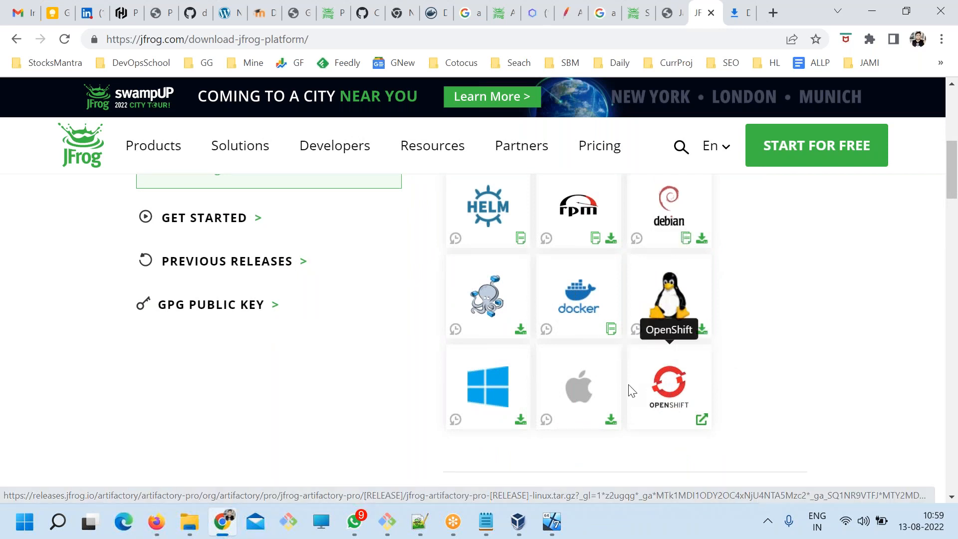
scroll(699, 332, "up", 3)
scroll(699, 331, "down", 3)
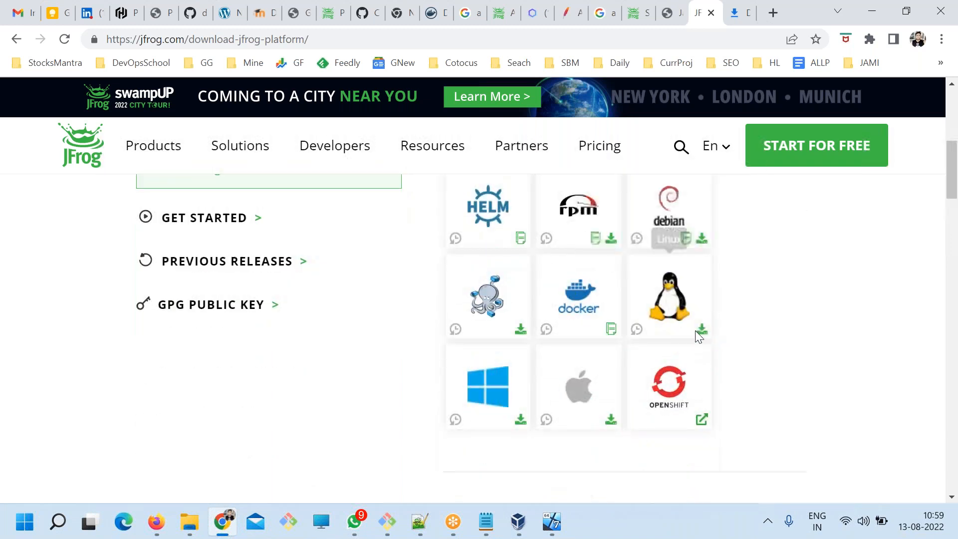
left_click(702, 331)
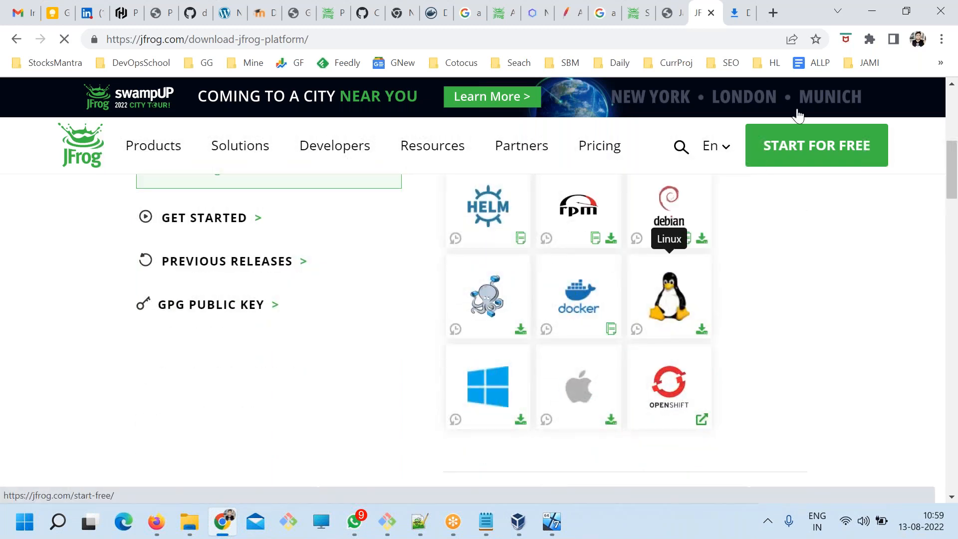
Copy the link address of the running jfrog-artifactory-pro-7.41.7-linux.tar.gz download from Chrome's downloads list.
left_click(735, 15)
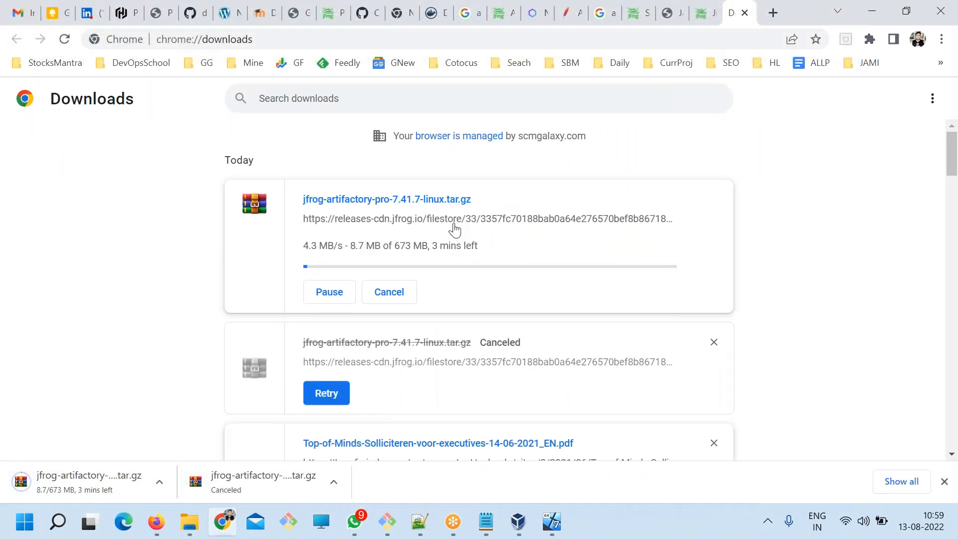
right_click(381, 219)
left_click(428, 311)
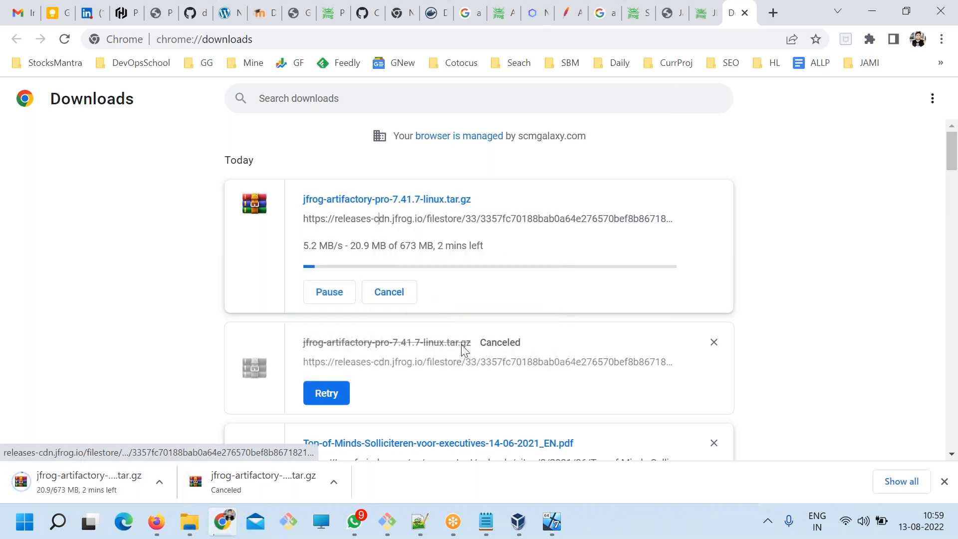
Return to the virtual machine's terminal, clear the screen and list the contents of /opt.
left_click(388, 522)
type("clear")
key("Return")
type("ls")
key("Return")
Try to download the Artifactory package into /opt with wget and the copied releases-cdn link, and inspect the server's response.
type("w")
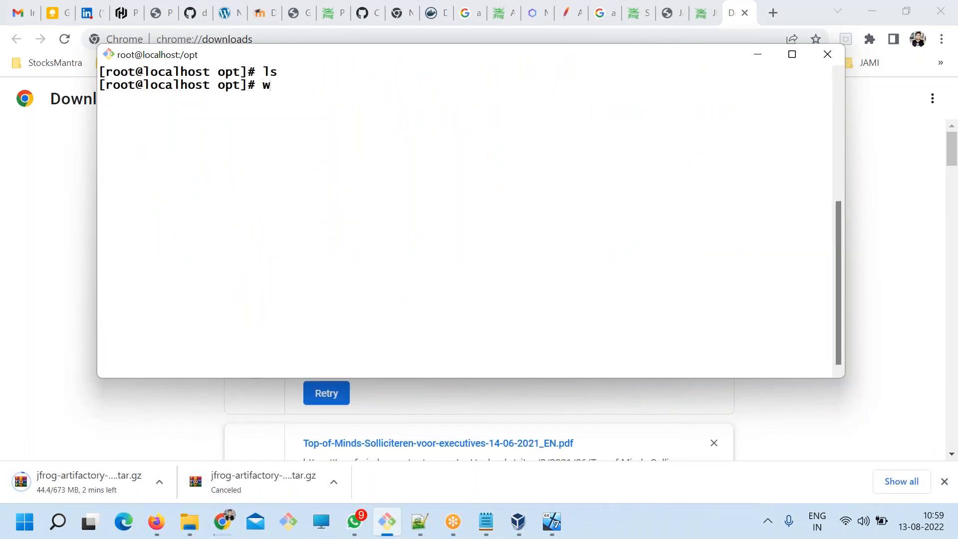
type("get")
right_click(384, 151)
left_click(399, 196)
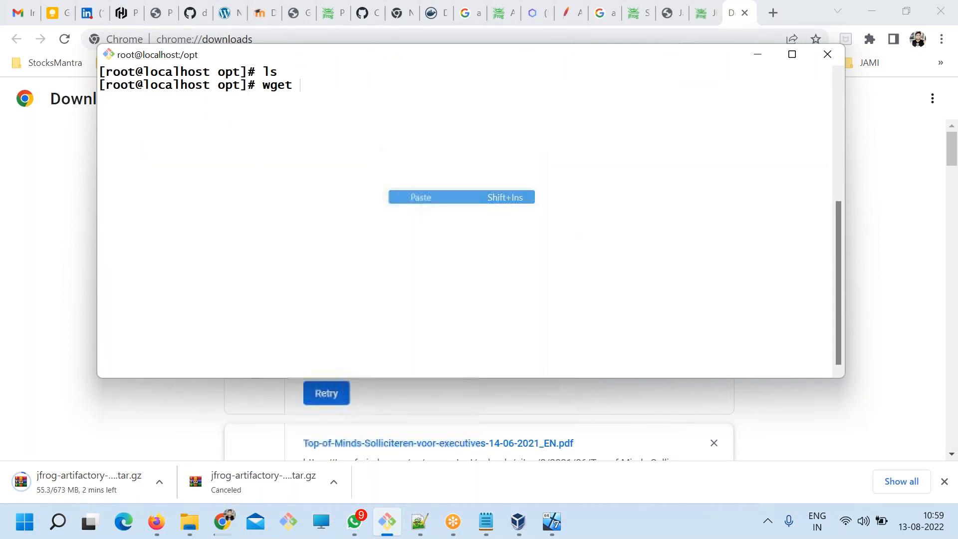
key("Return")
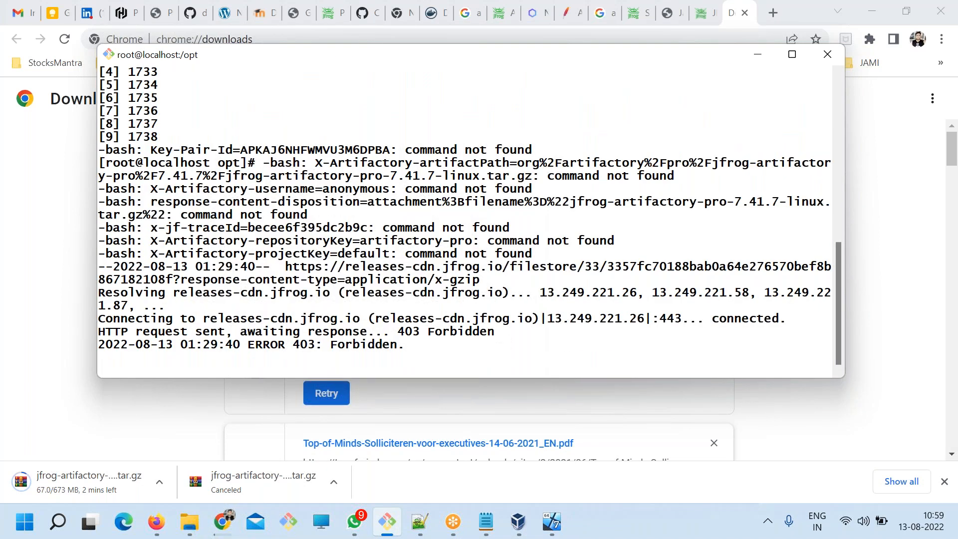
left_click_drag(303, 337, 447, 318)
left_click_drag(522, 301, 549, 328)
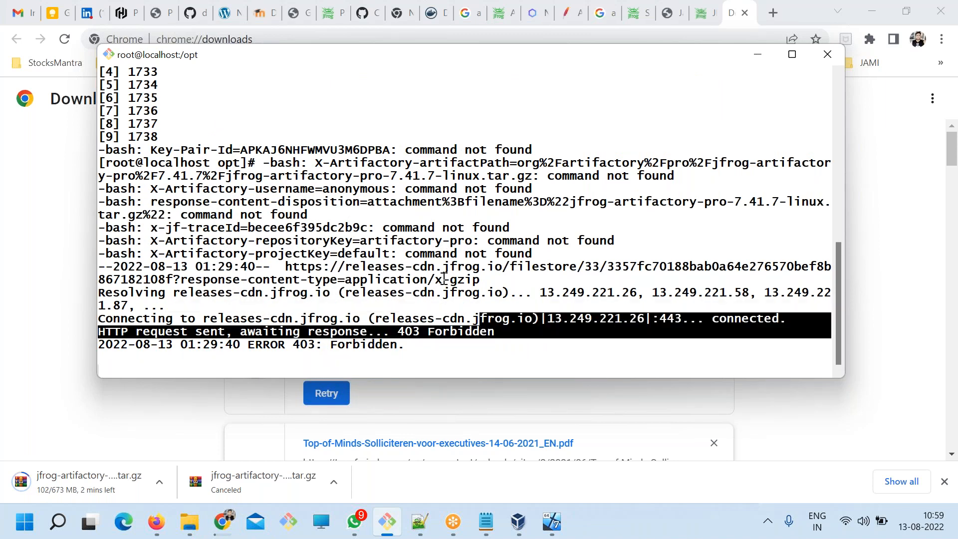
Return to the JFrog download page in Chrome and look through the Artifactory section's package options for an alternative download.
key("alt+Tab")
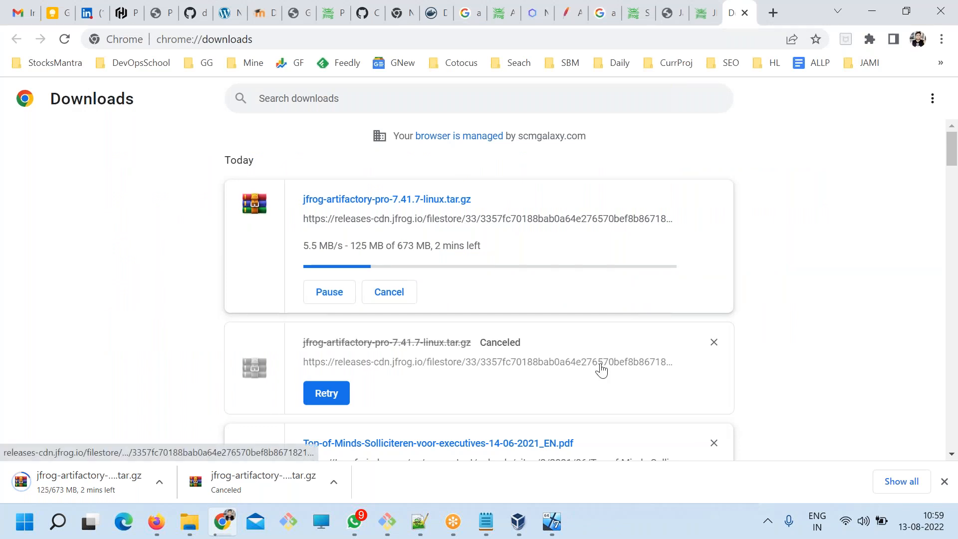
left_click(704, 10)
scroll(732, 311, "up", 7)
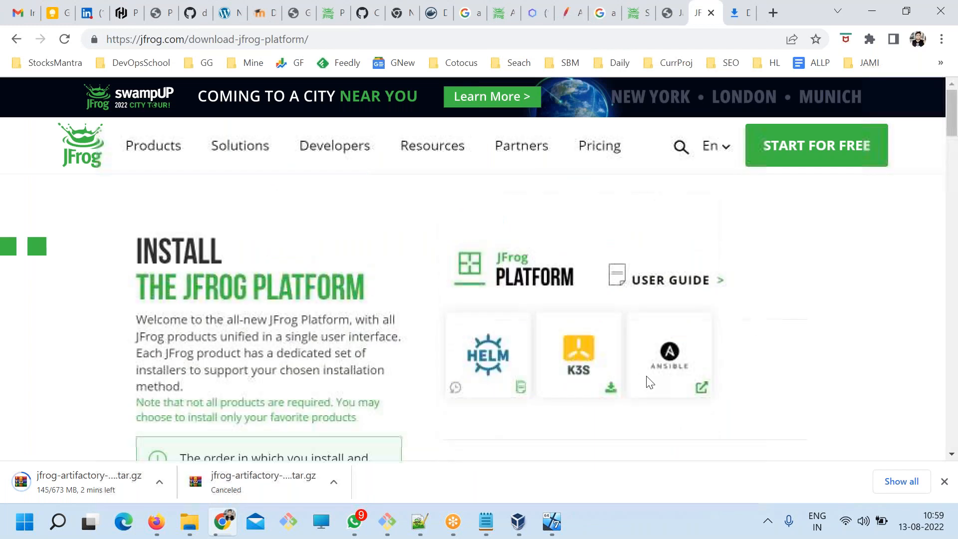
scroll(646, 328, "down", 4)
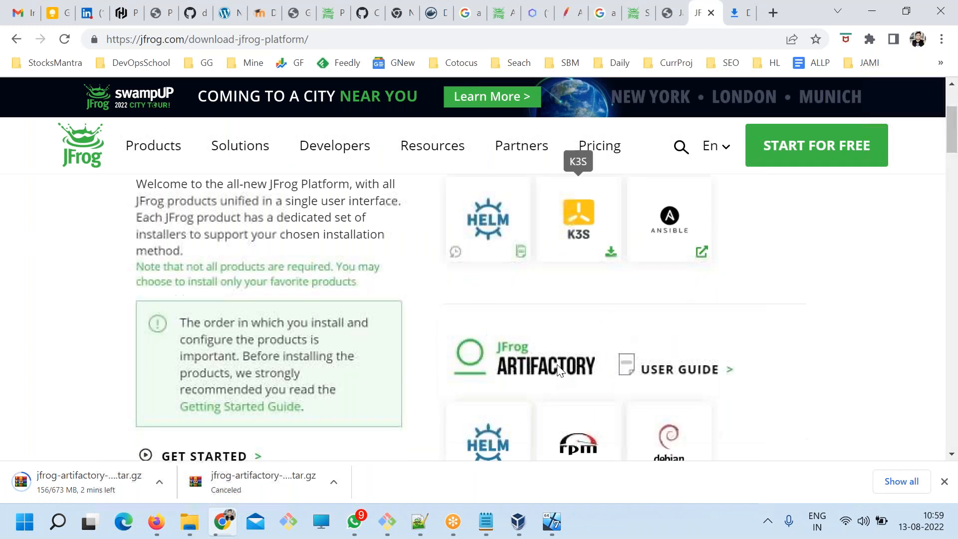
scroll(528, 320, "down", 1)
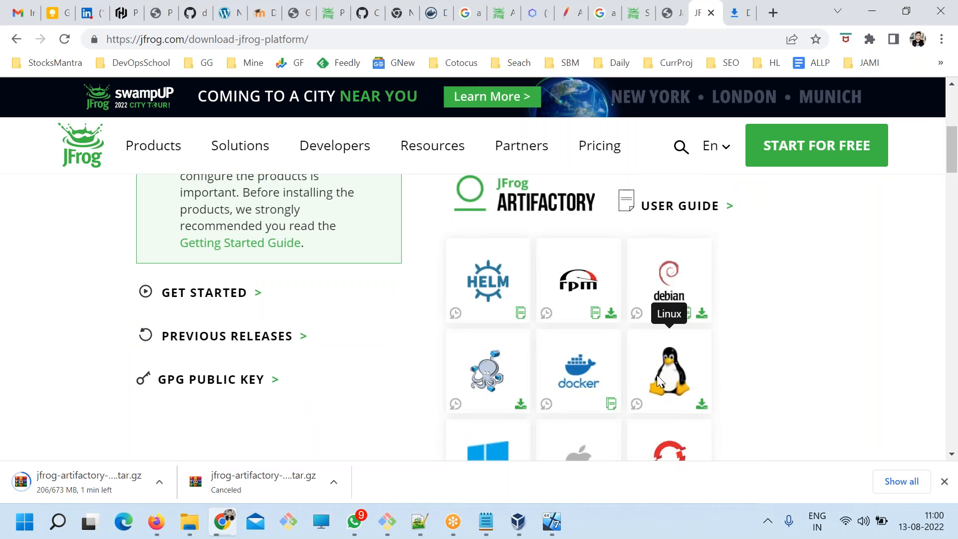
scroll(661, 379, "up", 1)
scroll(651, 286, "down", 10)
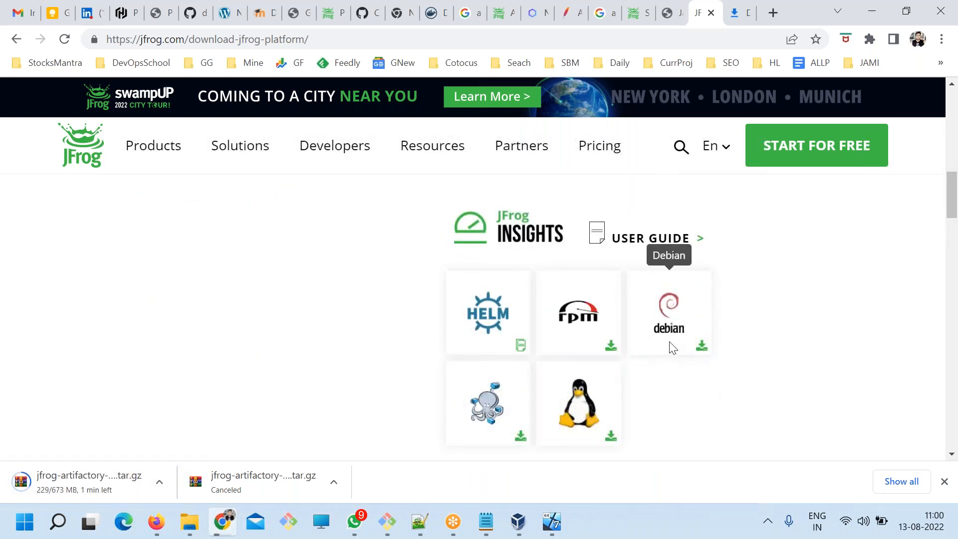
scroll(578, 407, "up", 7)
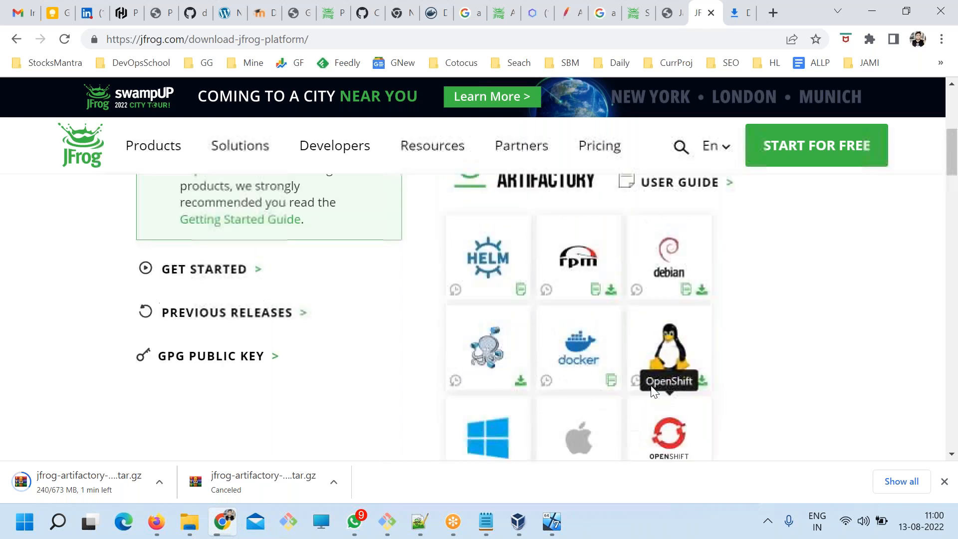
Open the JFrog Artifactory user guide, skim its features and quick links, and return to the download page.
left_click(670, 212)
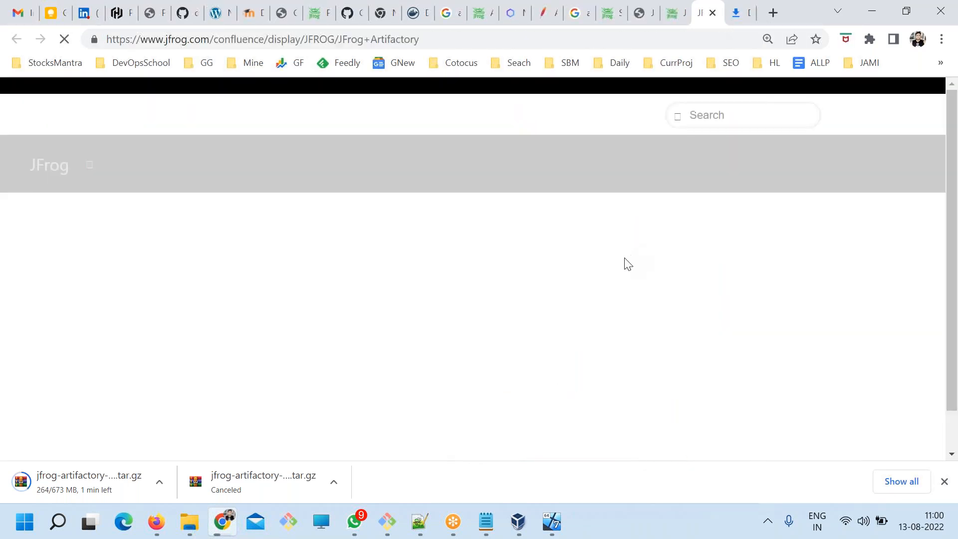
scroll(439, 371, "down", 3)
scroll(444, 370, "down", 4)
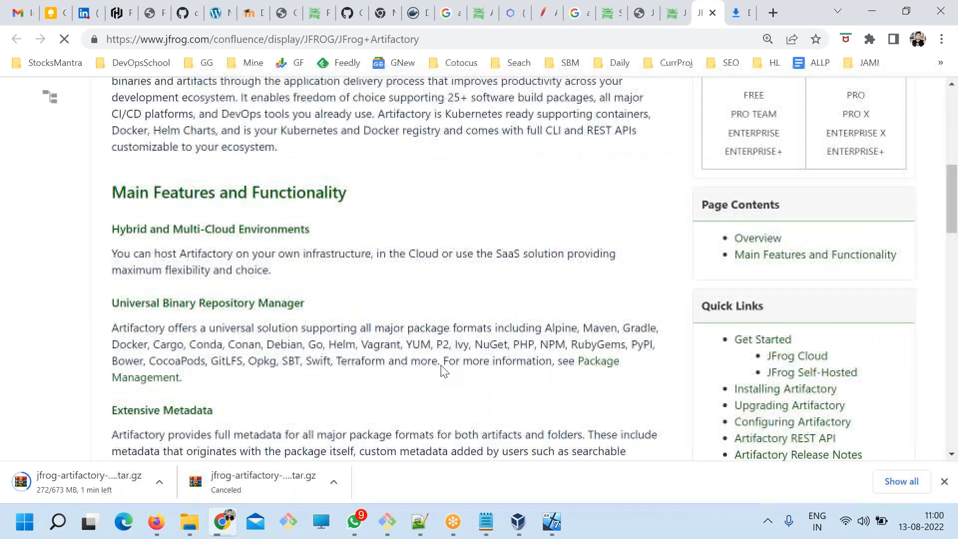
key("ctrl+shift+Tab")
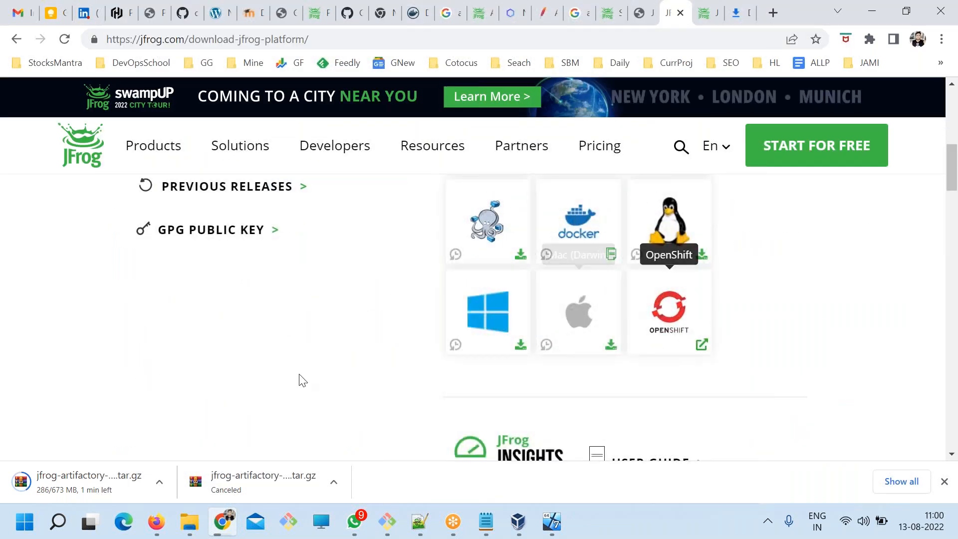
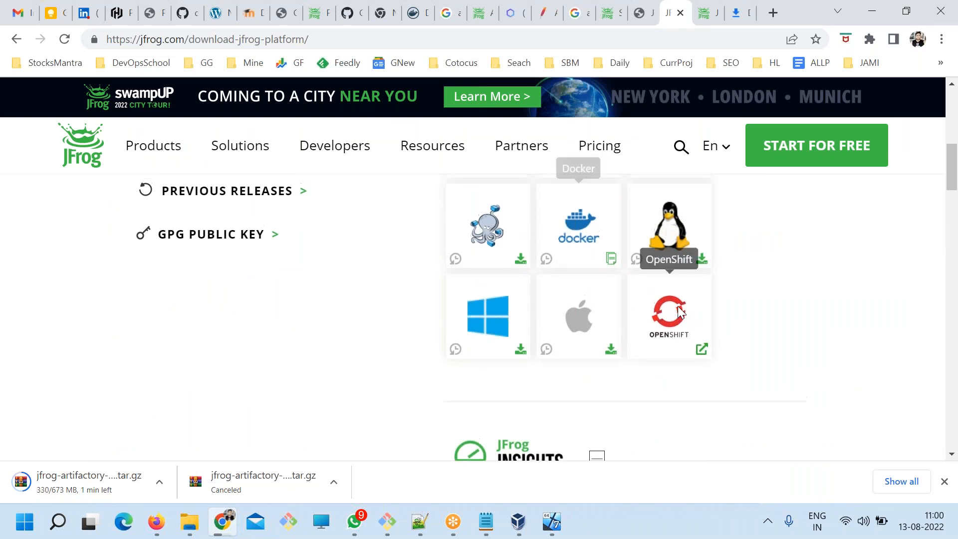
Check the install commands of Artifactory's package options on the download page, and open the previous releases for the Linux package.
scroll(668, 240, "up", 3)
mouse_move(595, 316)
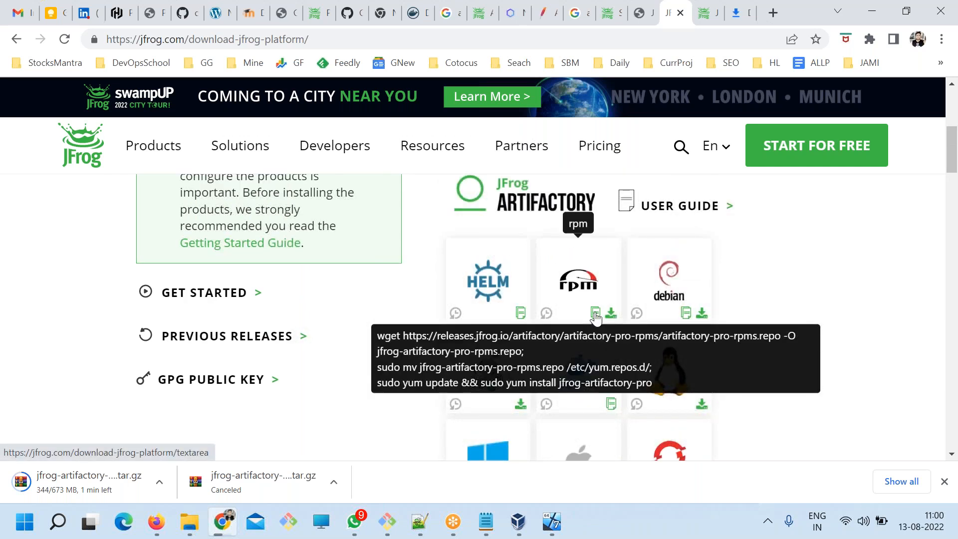
scroll(680, 343, "down", 3)
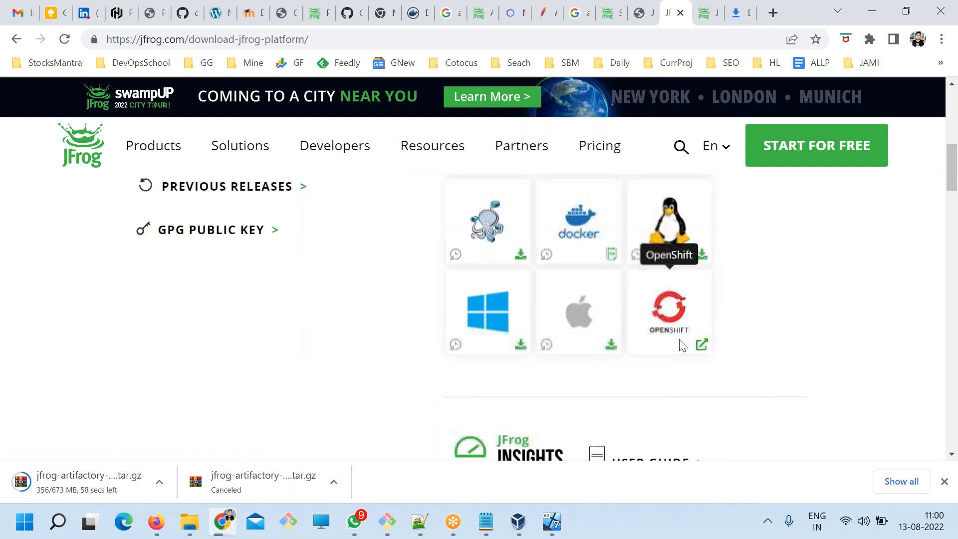
scroll(614, 319, "up", 3)
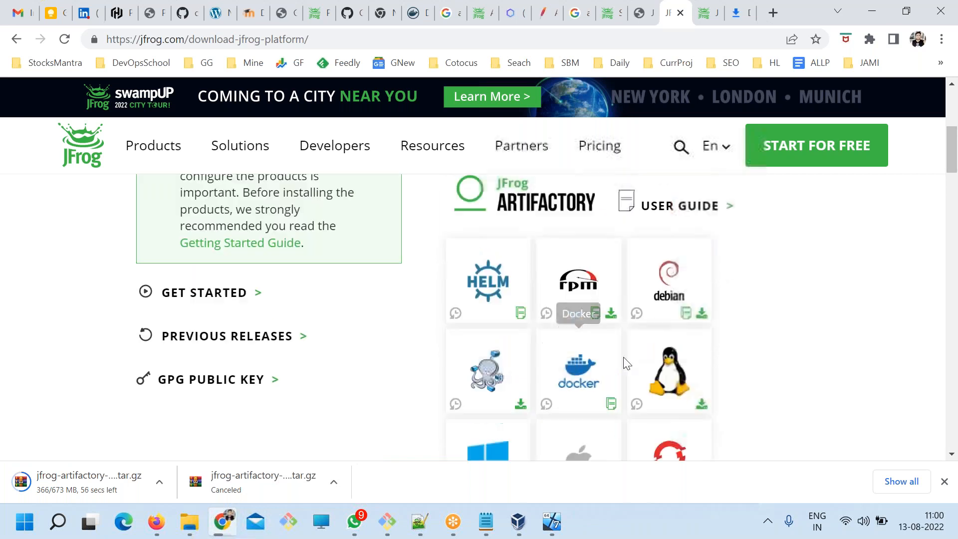
mouse_move(612, 409)
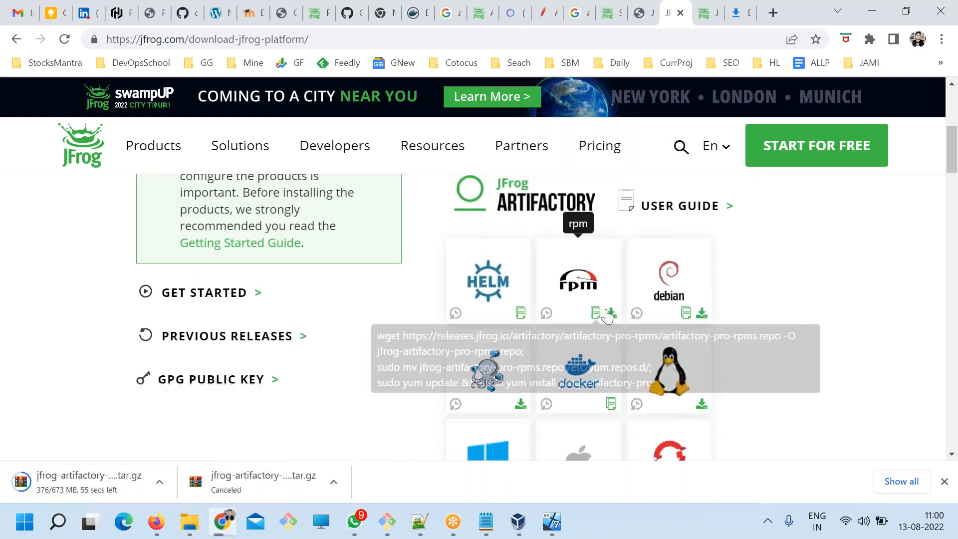
mouse_move(686, 315)
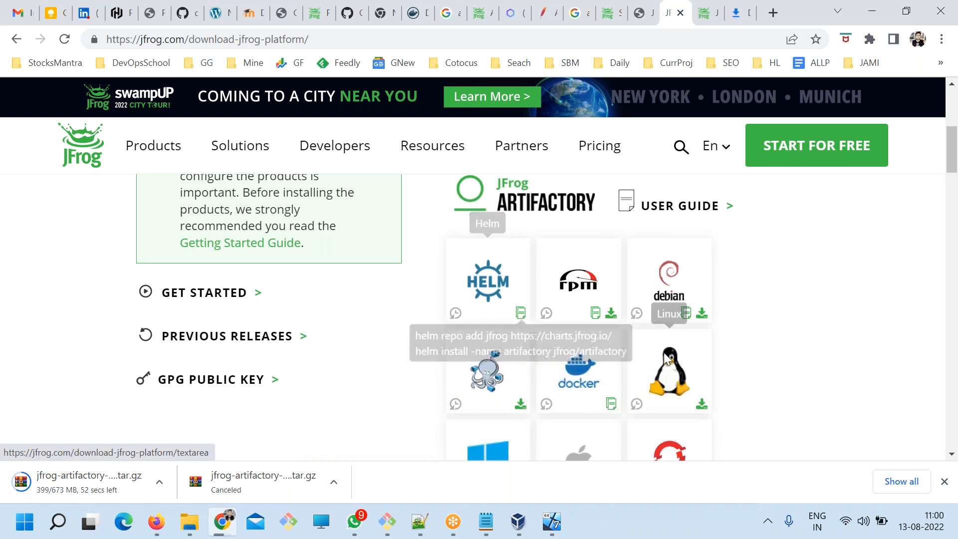
scroll(678, 268, "down", 3)
left_click(701, 255)
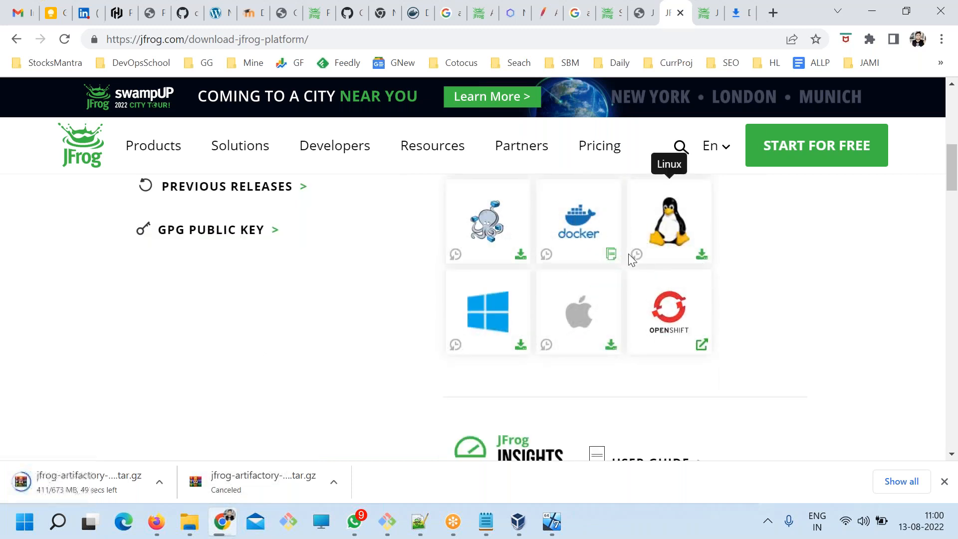
right_click(703, 257)
Switch to the ART.txt notes in Notepad and remove the tracking parameters after linux.tar.gz from the releases.jfrog.io package link.
left_click(485, 523)
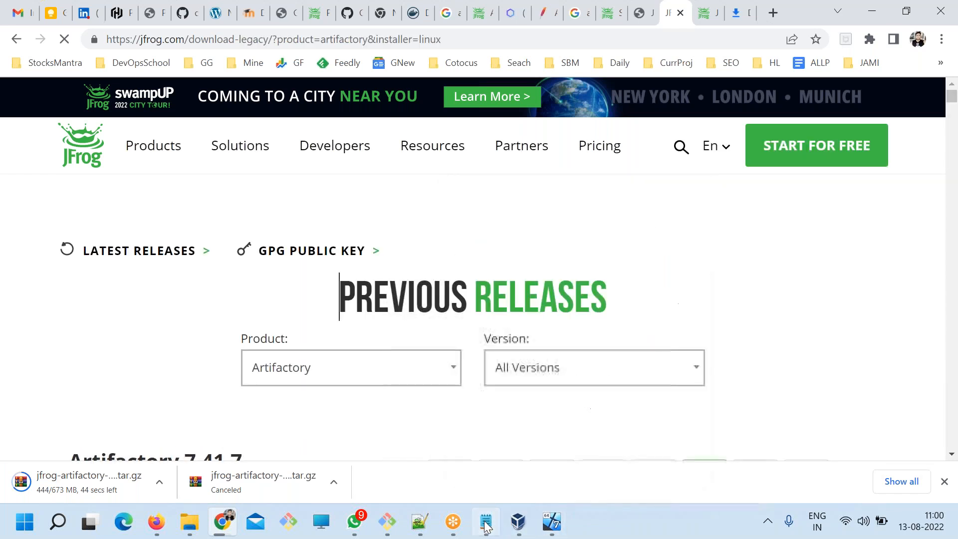
left_click(488, 313)
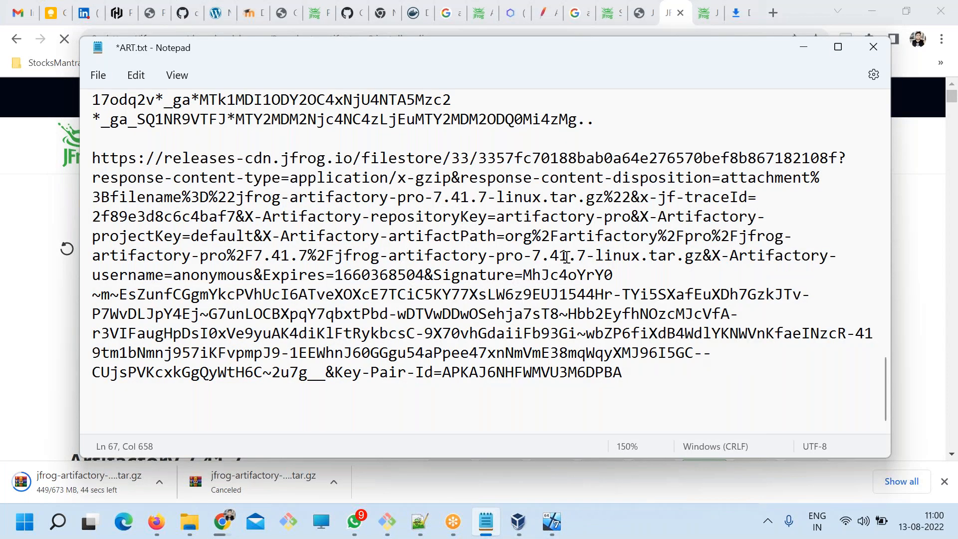
scroll(567, 257, "up", 3)
scroll(568, 257, "up", 2)
scroll(561, 270, "down", 1)
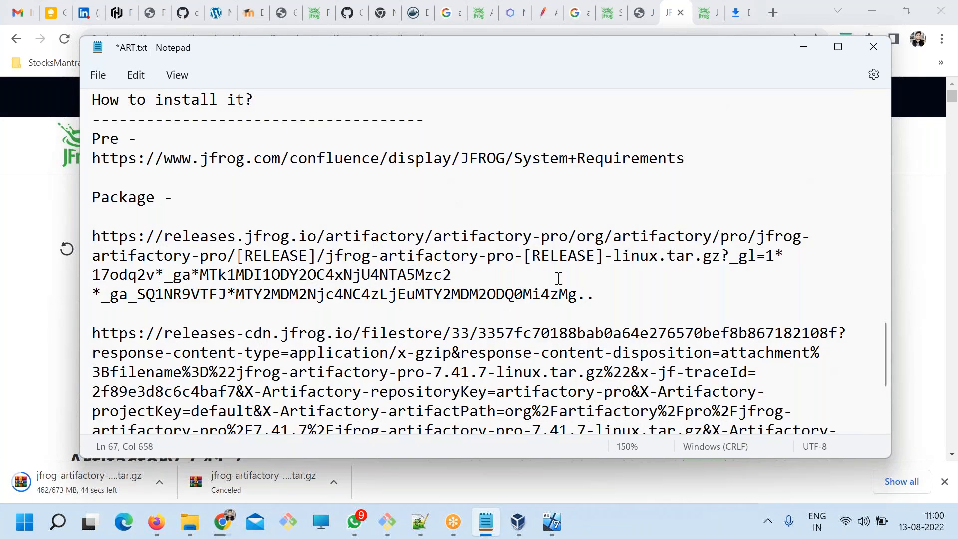
left_click_drag(728, 262, 751, 286)
key("BackSpace")
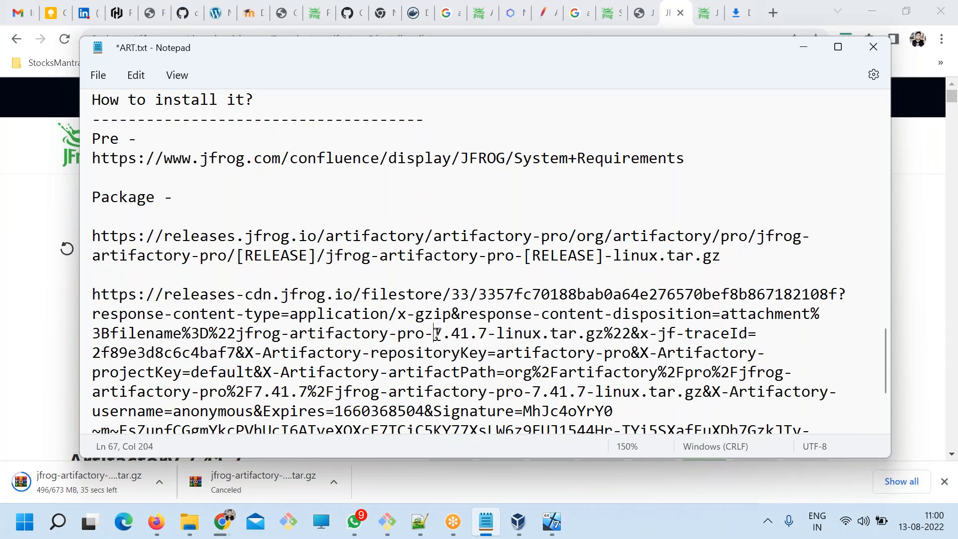
Replace both [RELEASE] placeholders in the releases.jfrog.io link with the version number 7.41.7 taken from the releases-cdn link.
left_click_drag(437, 333, 484, 337)
left_click_drag(605, 255, 524, 256)
type("7.41.7")
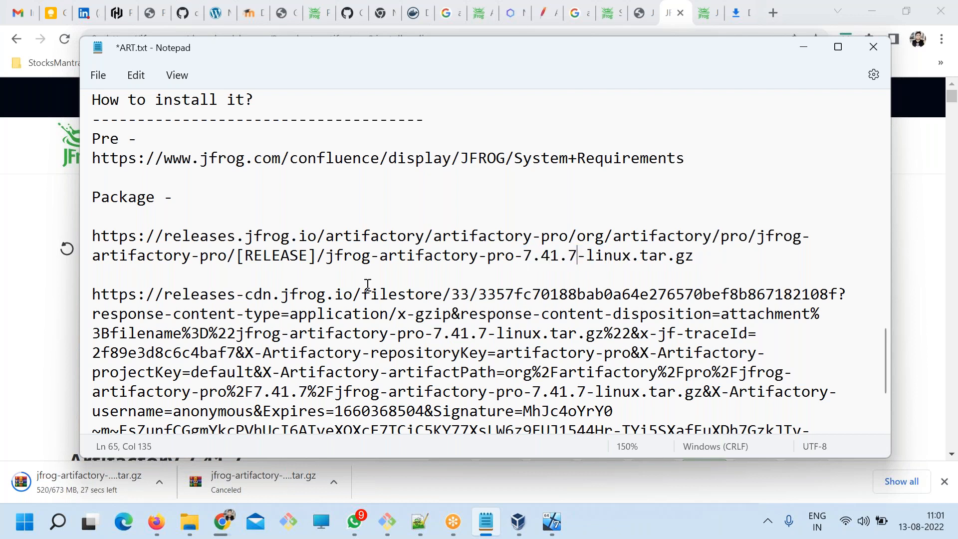
left_click_drag(314, 256, 237, 257)
type("7.41.7")
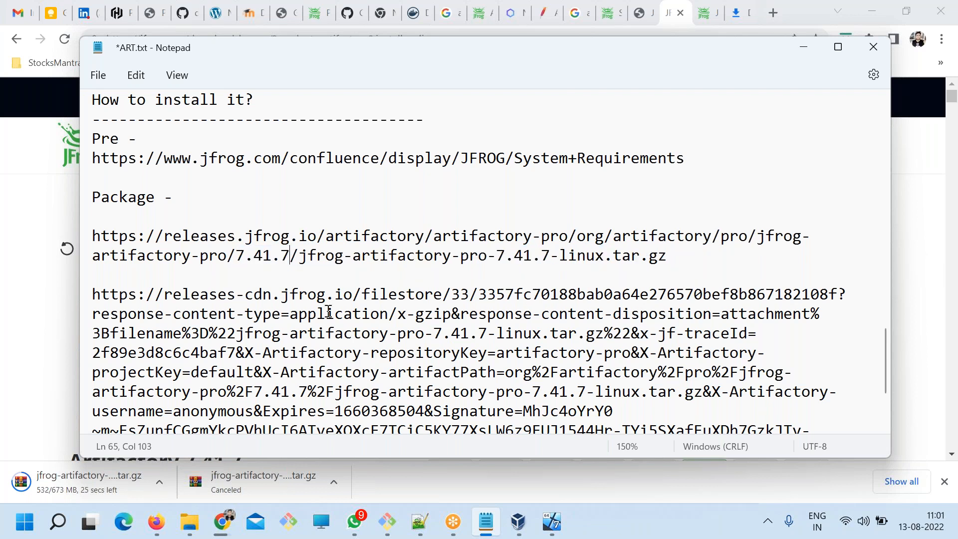
Copy the edited package link, switch to the virtual machine's terminal, clear the screen and list the contents of /opt.
left_click_drag(745, 268, 89, 224)
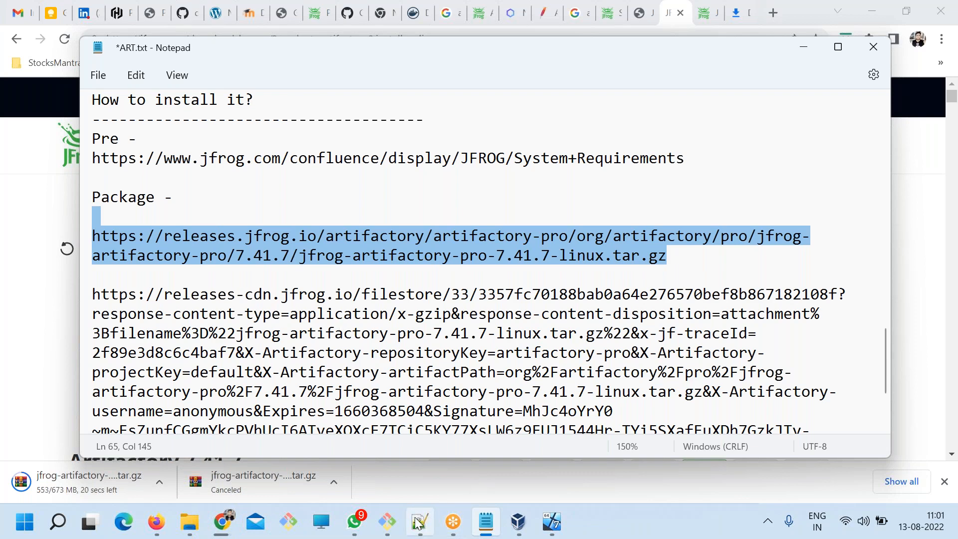
left_click(390, 521)
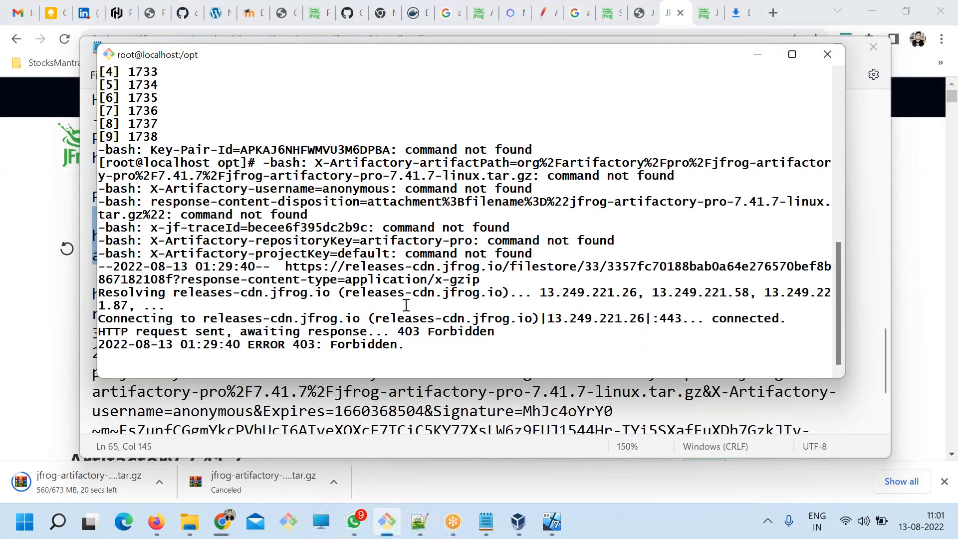
key("ctrl+c")
key("Return")
key("Return")
type("clear")
key("Return")
type("ls")
key("Return")
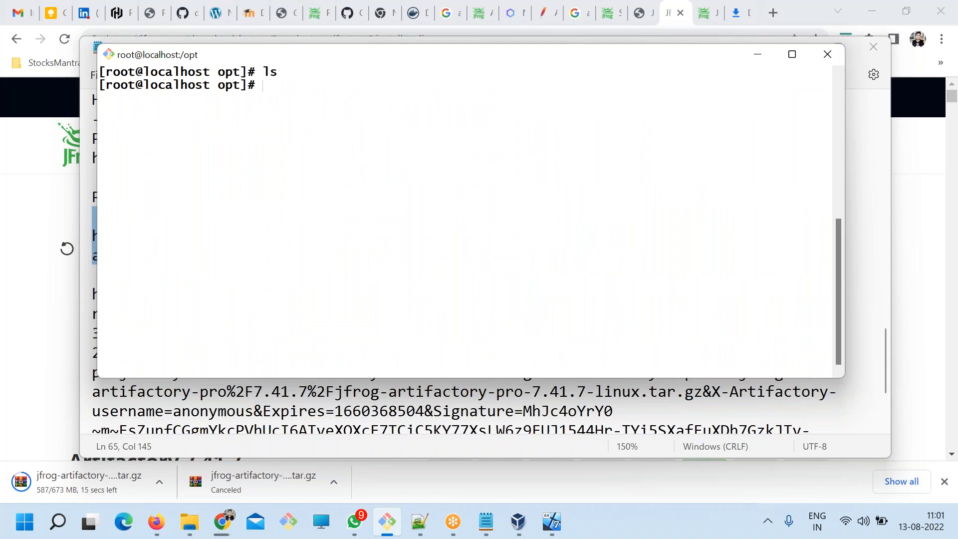
type("wget")
right_click(349, 155)
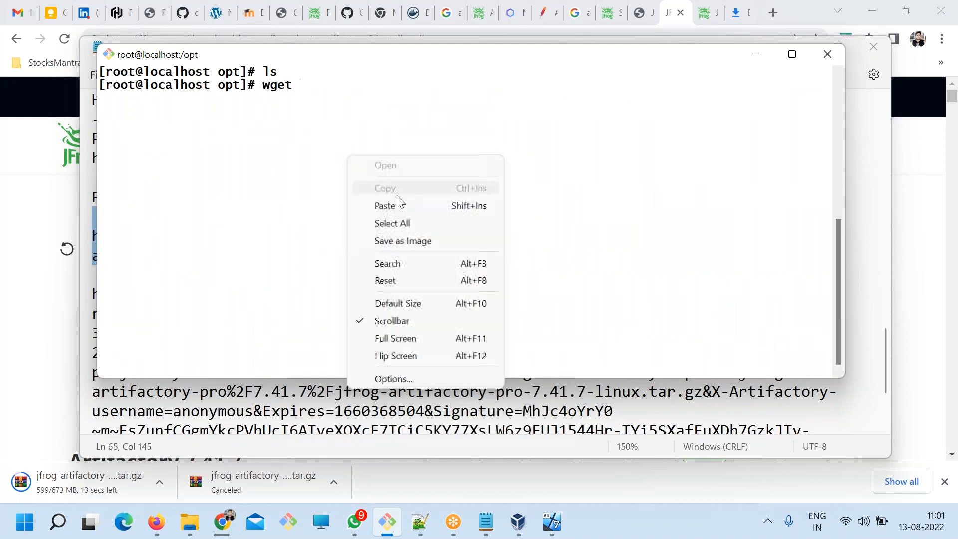
left_click(396, 202)
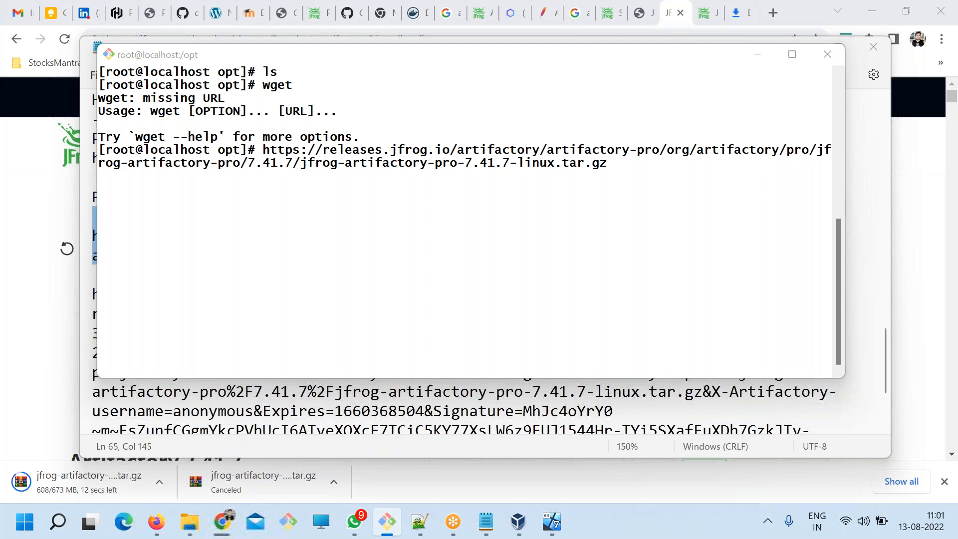
Return to the Notepad notes and copy only the 7.41.7 package link, without the blank line above it.
key("alt+Tab")
left_click_drag(667, 256, 83, 240)
key("ctrl+c")
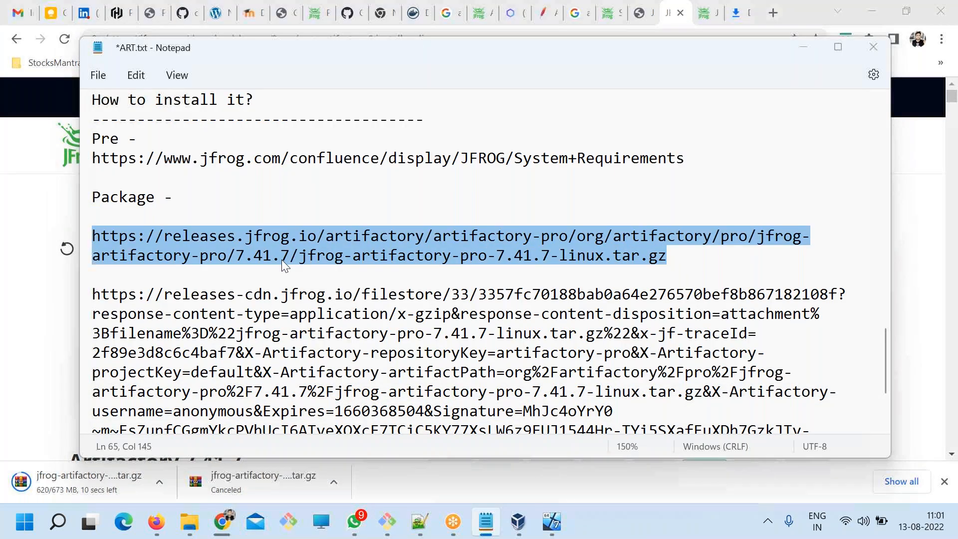
Clear the terminal and download jfrog-artifactory-pro-7.41.7-linux.tar.gz into /opt using wget with the copied releases.jfrog.io link.
key("alt+Tab")
key("ctrl+c")
type("clear")
key("Return")
type("wget")
right_click(267, 165)
left_click(306, 214)
key("Return")
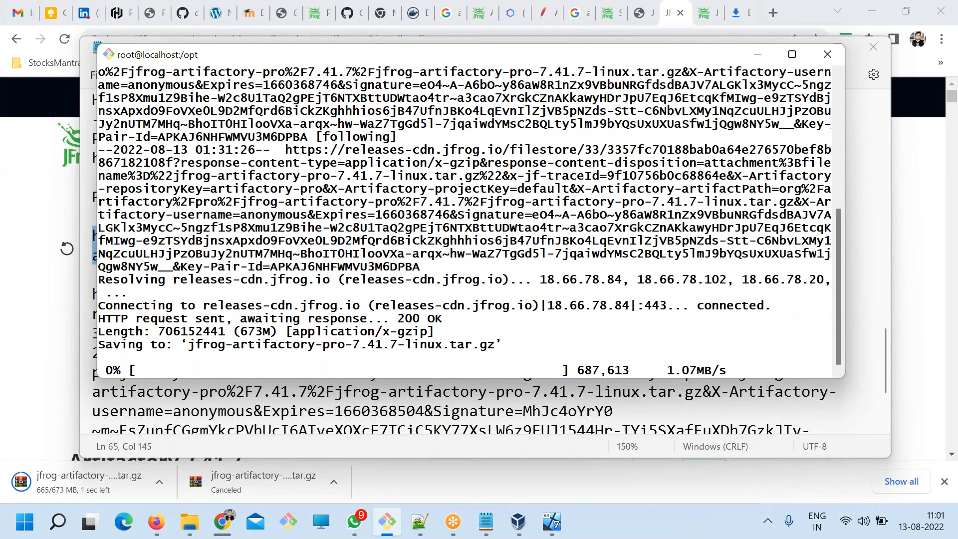
Review the edited package link in the Notepad notes and return to the terminal to check the download's progress.
key("alt+Tab")
key("Up")
left_click_drag(584, 273, 86, 237)
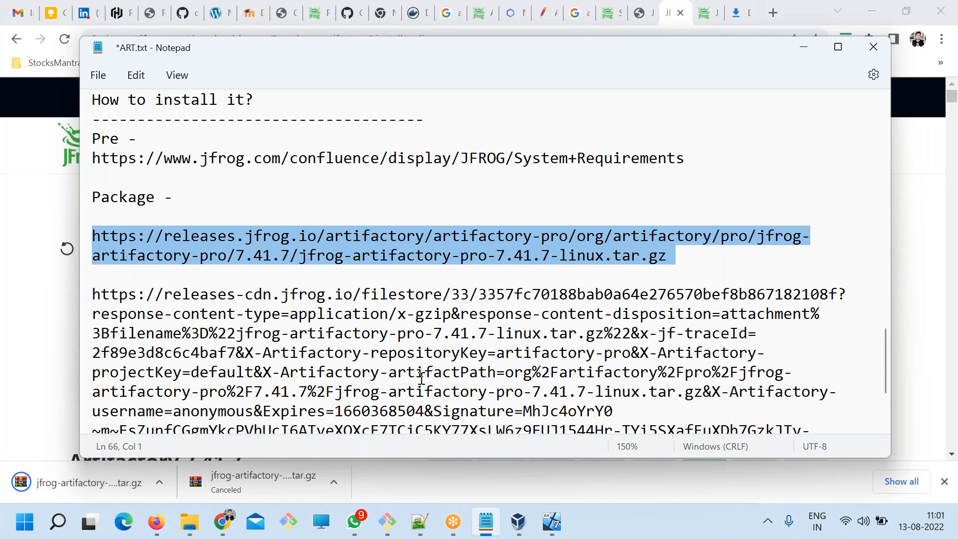
key("alt+Tab")
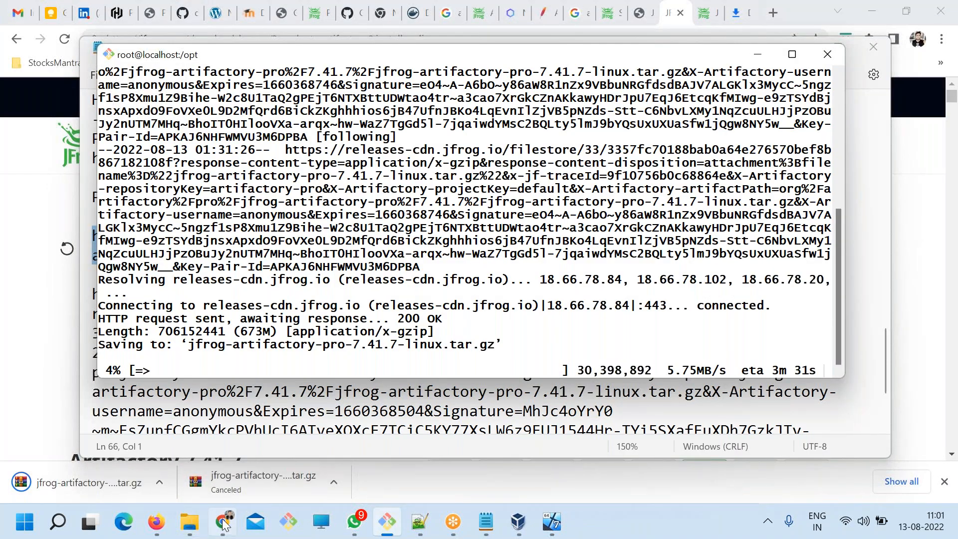
Switch to Chrome and search Google for "artifactory install devopsschool" in a new tab.
left_click(225, 525)
left_click(775, 11)
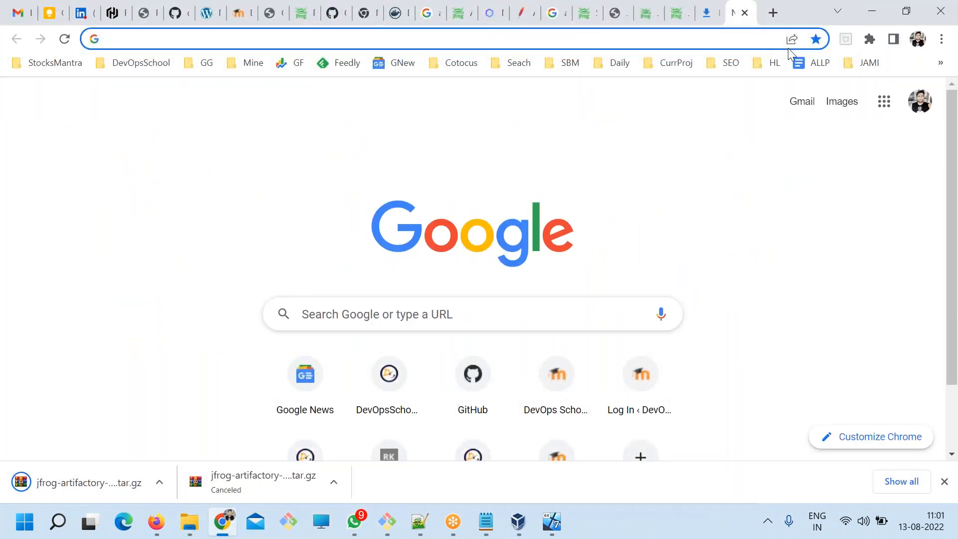
type("artifacto")
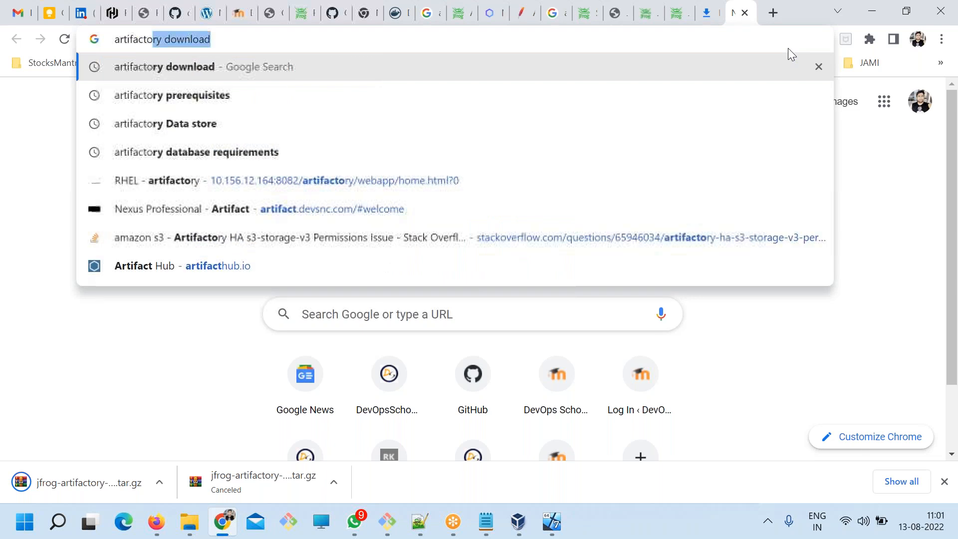
type("ry install devopsschool")
key("Return")
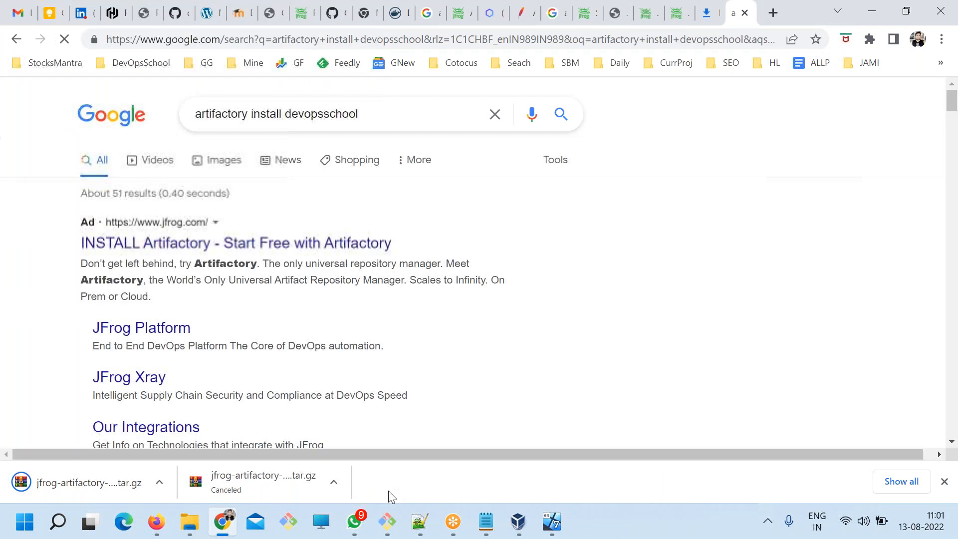
Open the DevOpsSchool "Artifactory Install and Configurations Guide" search result in a new tab and show it.
scroll(299, 399, "down", 6)
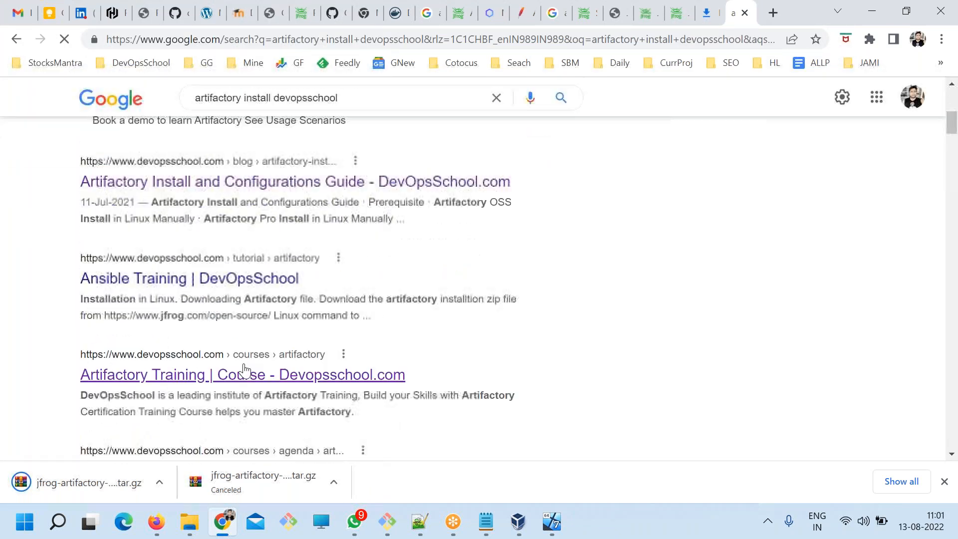
right_click(328, 191)
left_click(344, 201)
left_click(730, 13)
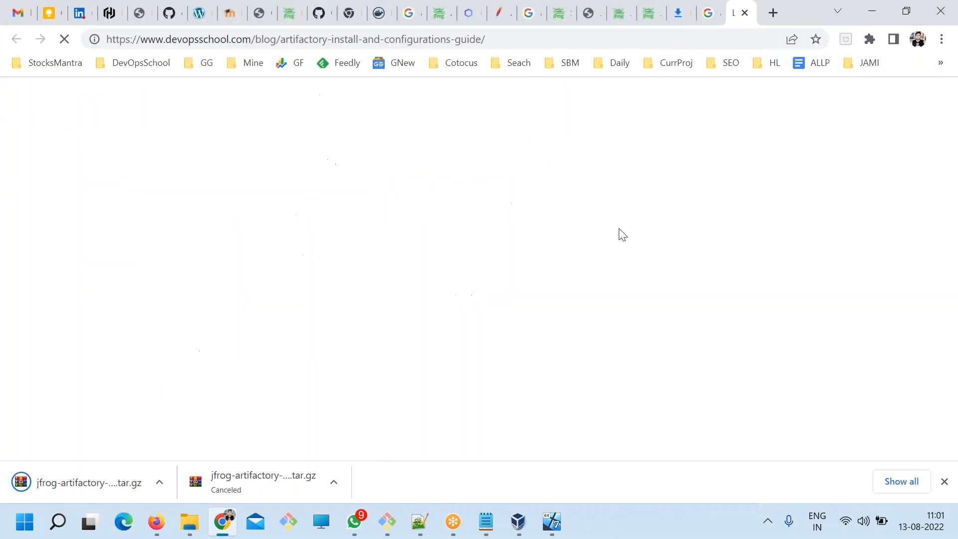
Examine the guide's manual Linux install commands for Artifactory OSS and Pro, focusing on the edition and version in the download links.
scroll(520, 310, "down", 15)
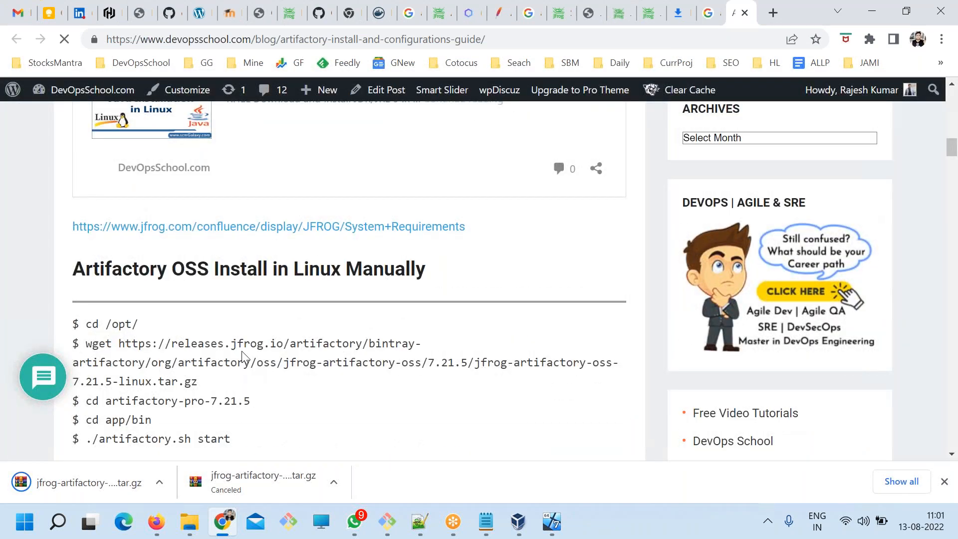
scroll(344, 280, "up", 3)
left_click_drag(505, 248, 235, 199)
scroll(245, 329, "down", 5)
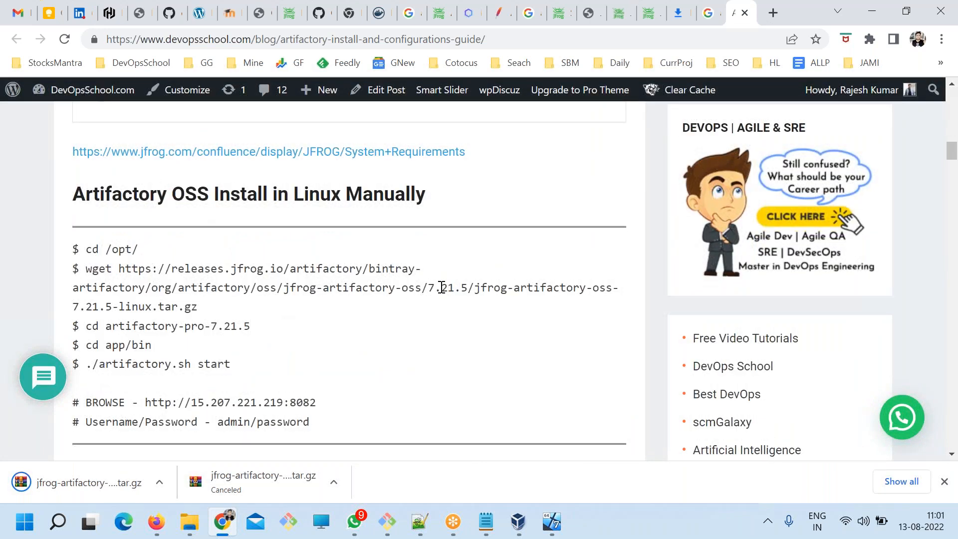
left_click_drag(422, 288, 248, 284)
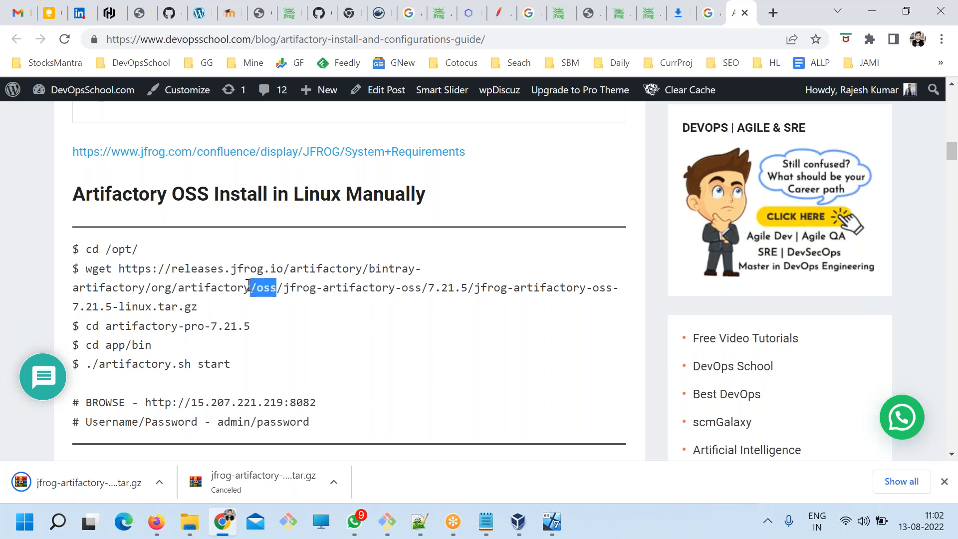
scroll(298, 360, "down", 3)
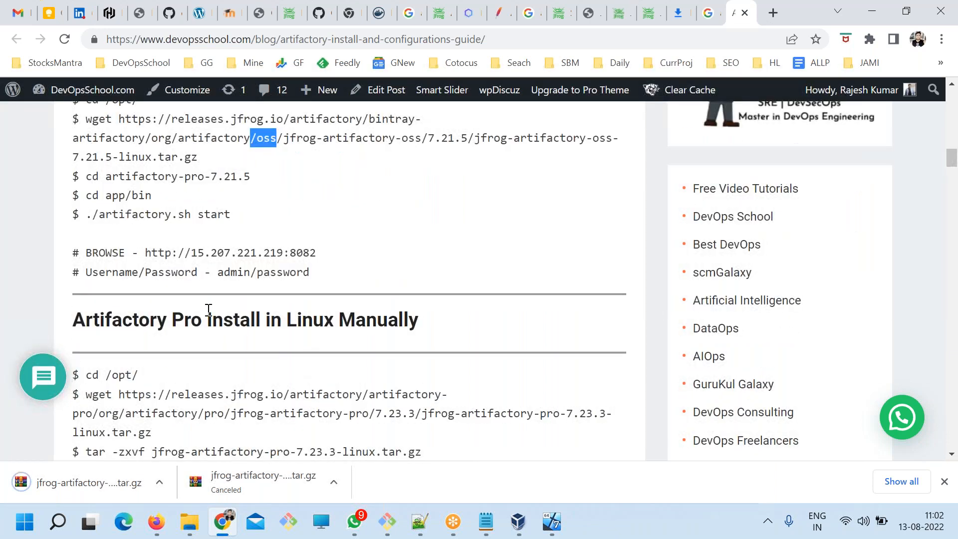
left_click(172, 319)
left_click_drag(173, 318, 321, 320)
scroll(394, 345, "down", 3)
left_click_drag(402, 265, 336, 265)
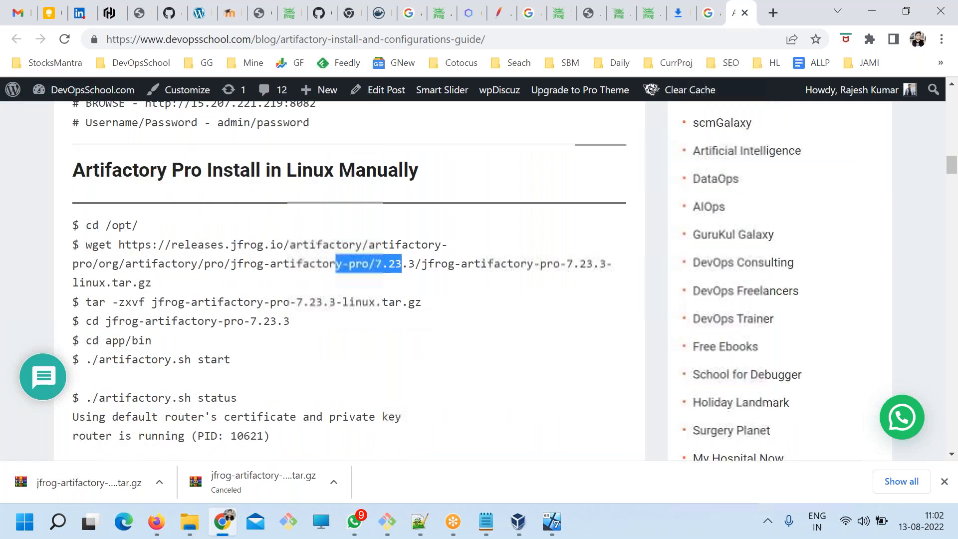
Compare the version number in the guide's Artifactory Pro download link with the one in the Notepad package link.
left_click(484, 525)
left_click_drag(497, 256, 518, 256)
left_click(487, 522)
left_click(406, 323)
left_click_drag(417, 264, 375, 263)
key("alt+Tab")
left_click_drag(550, 257, 492, 258)
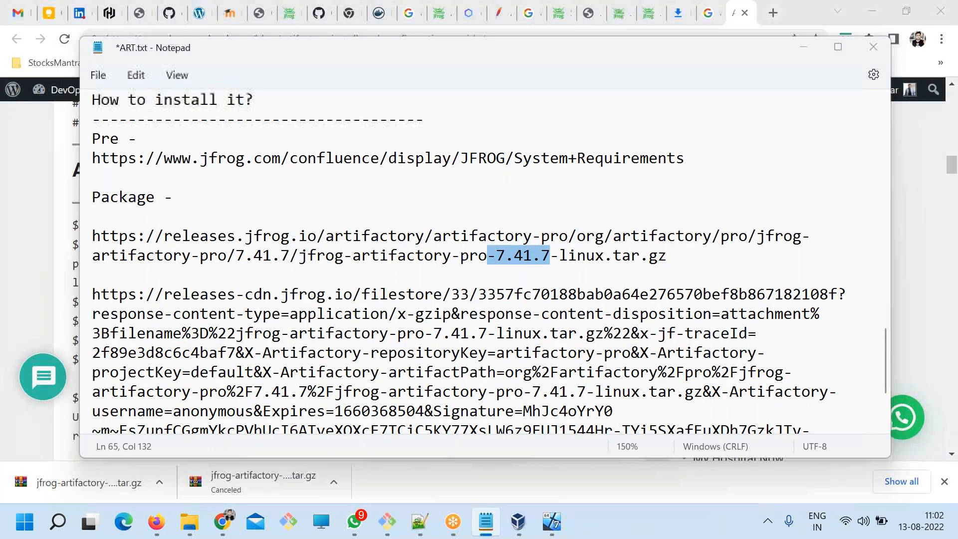
key("alt+Tab")
Skim the guide's remaining install sections, from the Debian package instructions to the archived old versions, and return to the Notepad notes.
scroll(309, 327, "down", 5)
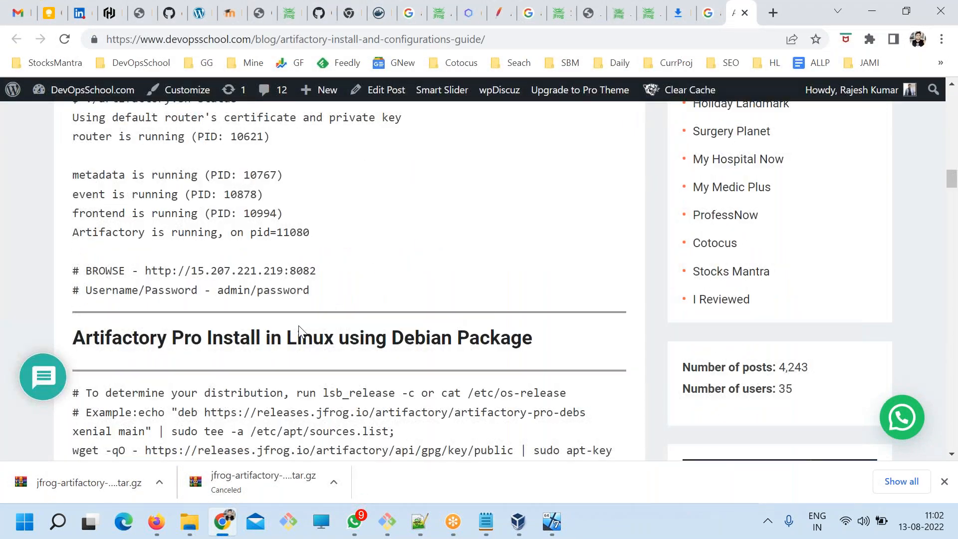
scroll(298, 325, "down", 1)
left_click_drag(426, 263, 365, 264)
scroll(380, 341, "down", 2)
scroll(315, 240, "down", 5)
left_click_drag(380, 342, 349, 281)
scroll(387, 314, "down", 3)
left_click_drag(286, 196, 317, 235)
scroll(355, 286, "down", 1)
scroll(361, 292, "down", 2)
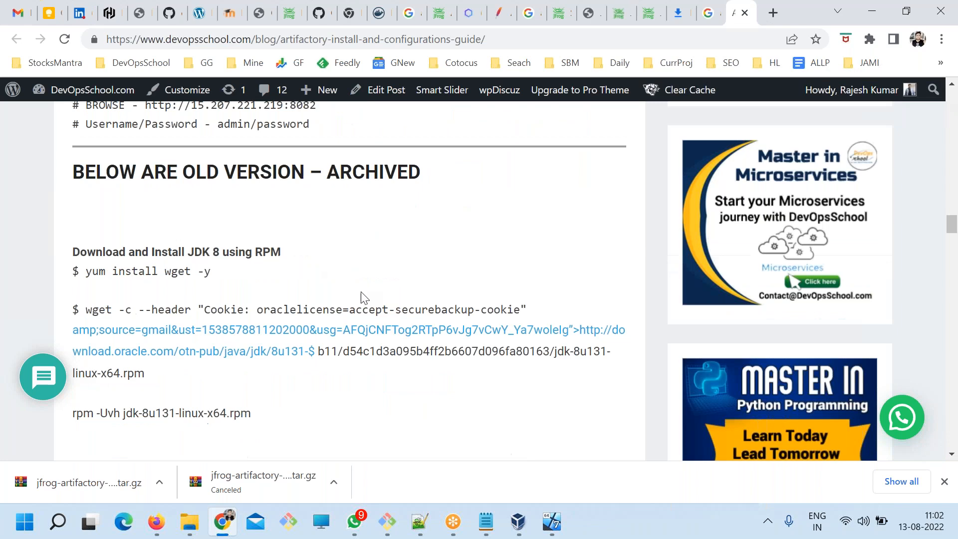
scroll(361, 292, "up", 10)
key("alt+Tab")
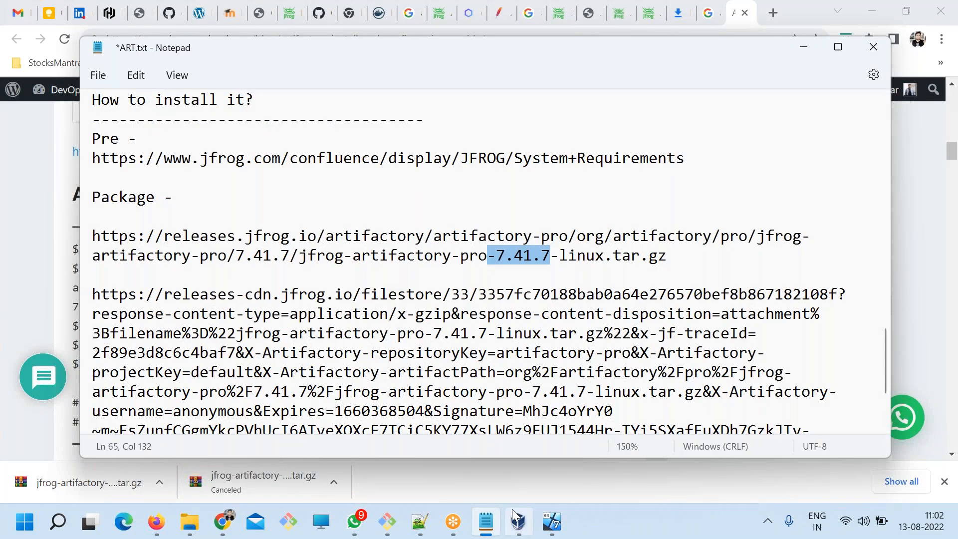
Check the progress of the wget download in the terminal and return to the Notepad notes.
left_click(389, 522)
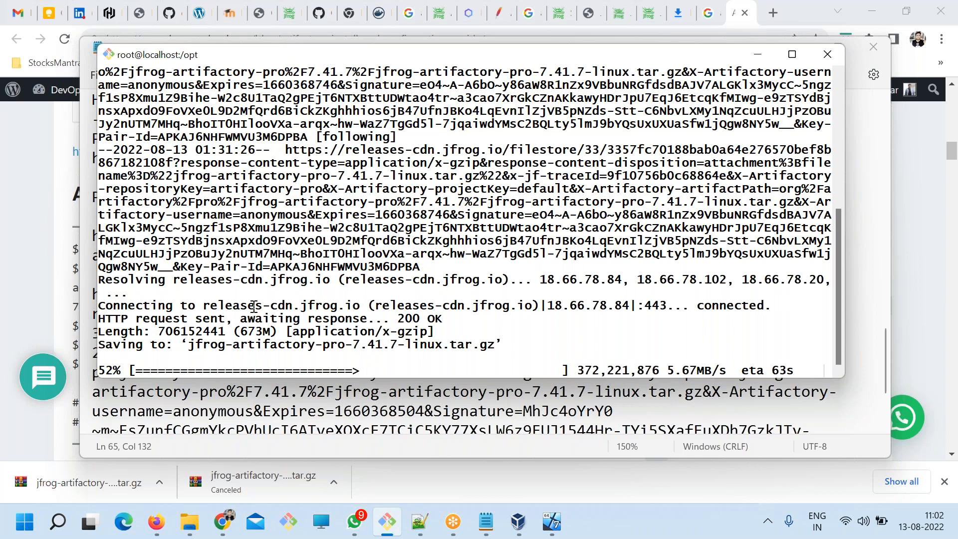
left_click(484, 519)
left_click(443, 331)
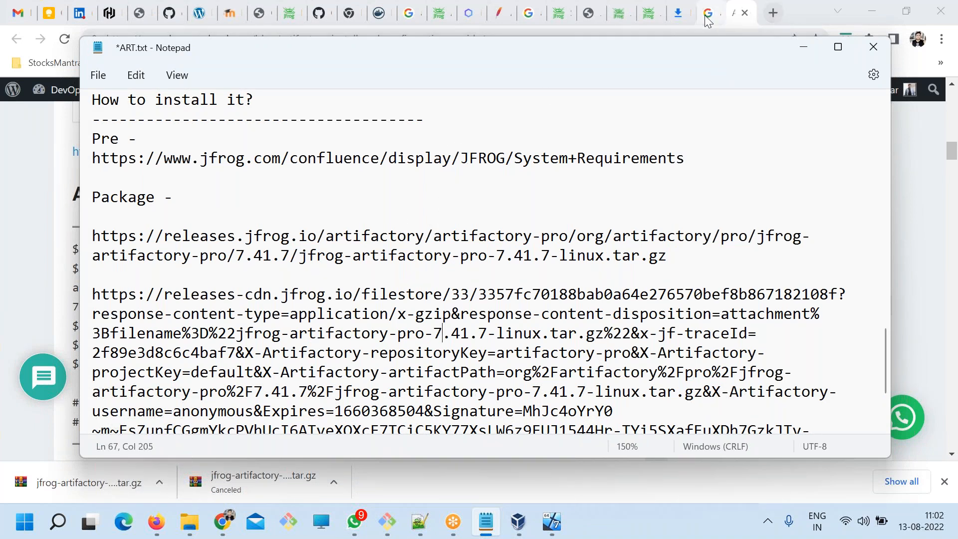
Find the JFrog previous releases page in the browser and view the Linux download option for Artifactory 7.41.7.
left_click(655, 12)
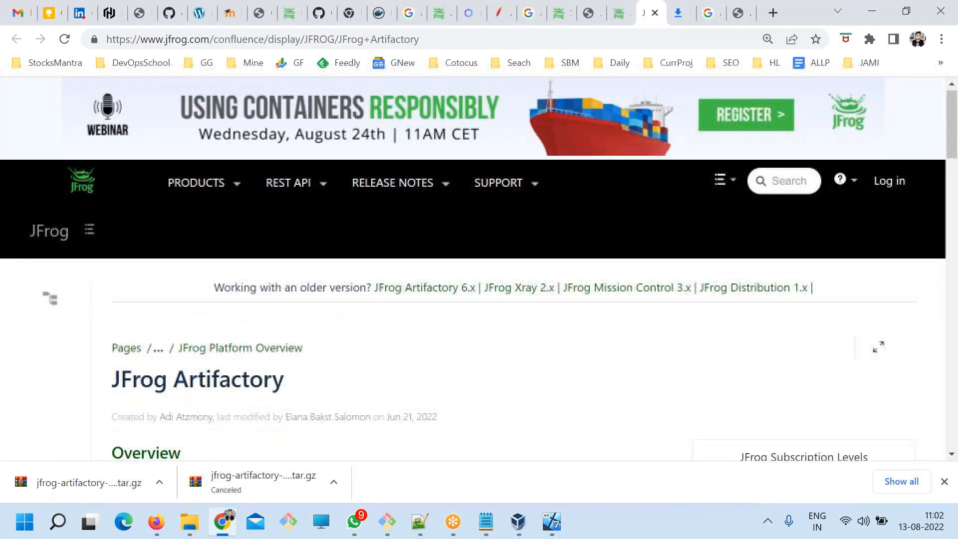
left_click(619, 12)
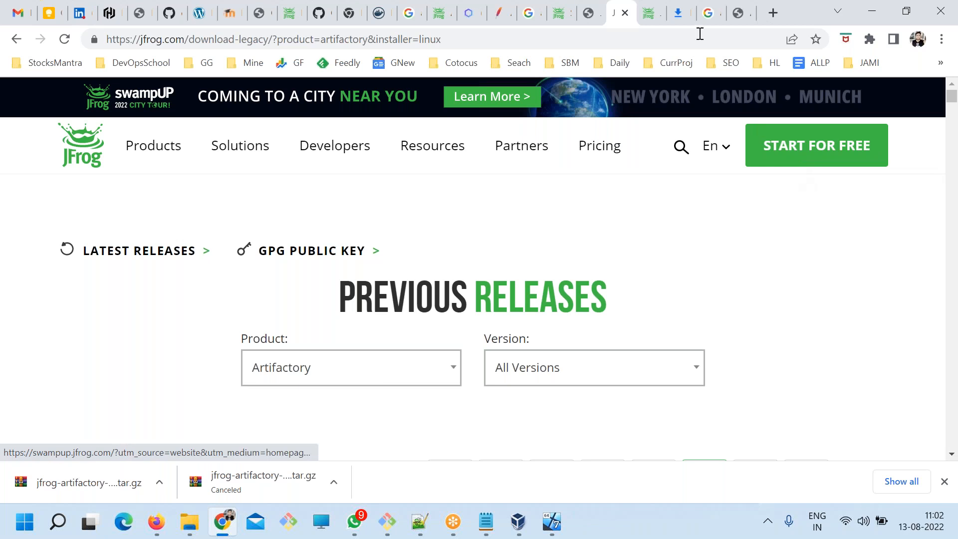
left_click(649, 13)
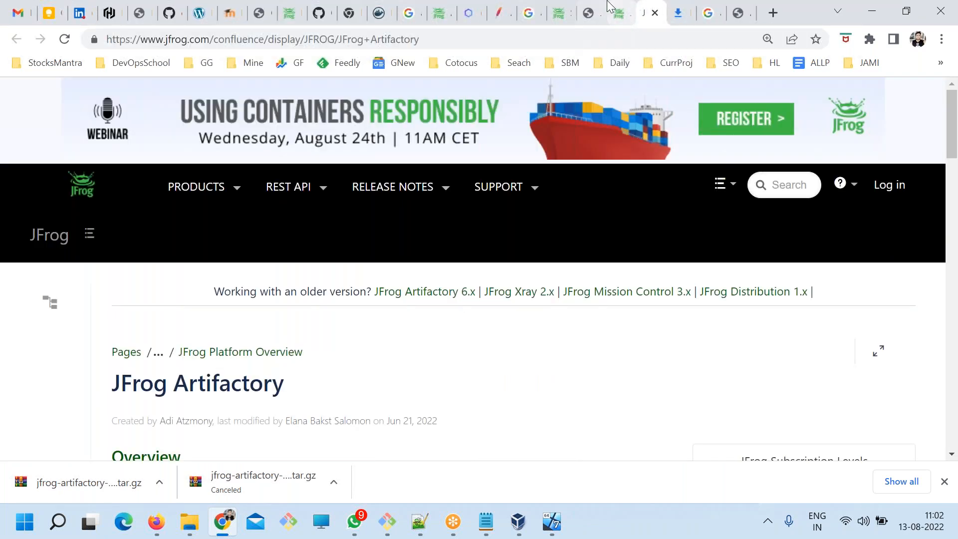
left_click(604, 8)
left_click(610, 7)
scroll(610, 285, "down", 5)
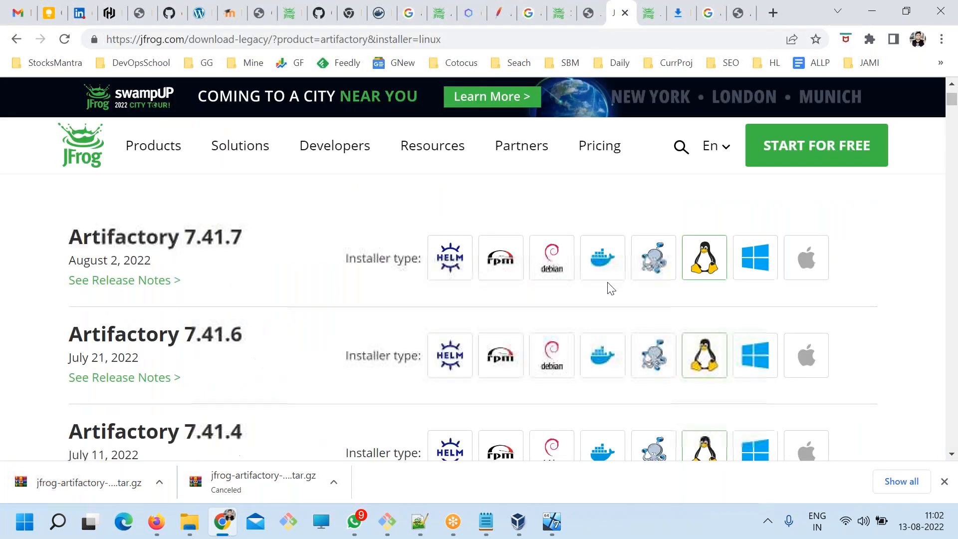
scroll(609, 287, "up", 5)
scroll(609, 295, "down", 3)
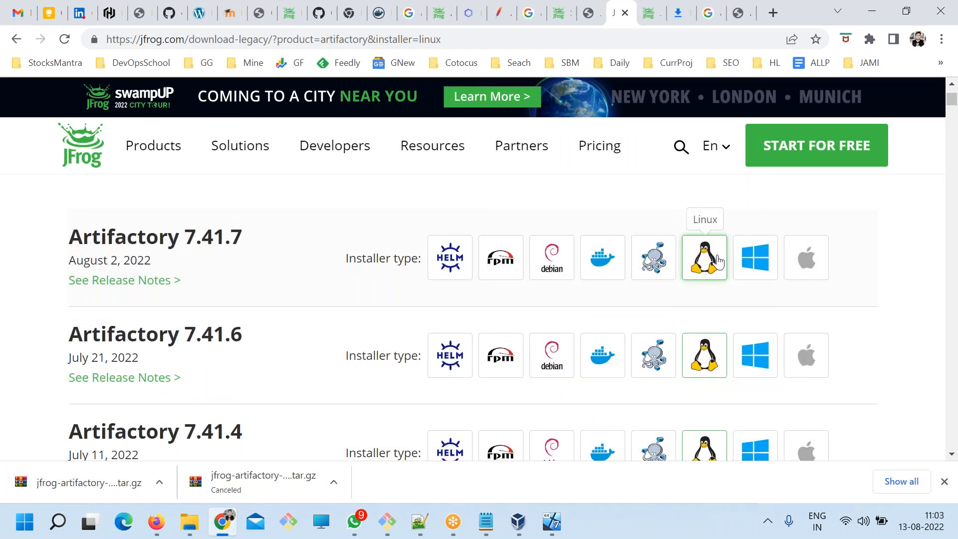
left_click(719, 260)
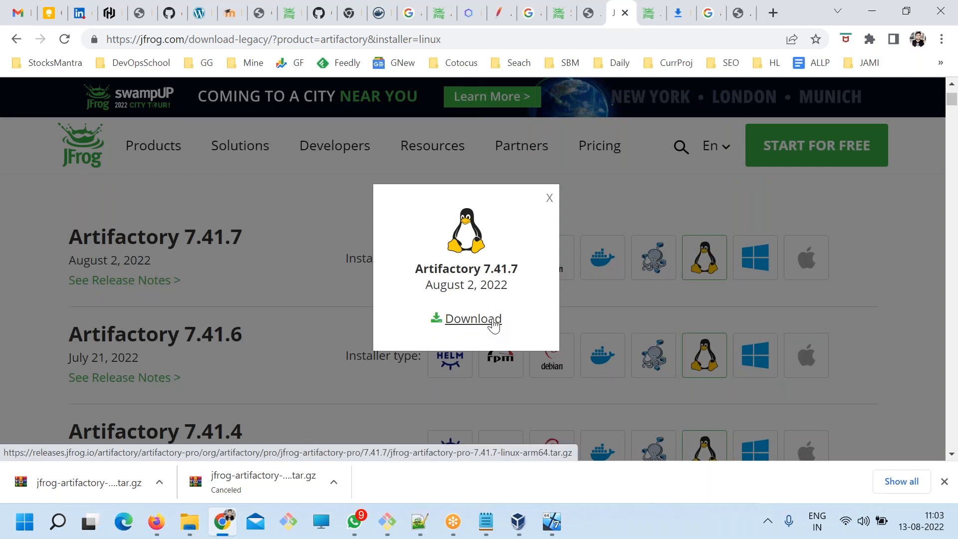
left_click(549, 196)
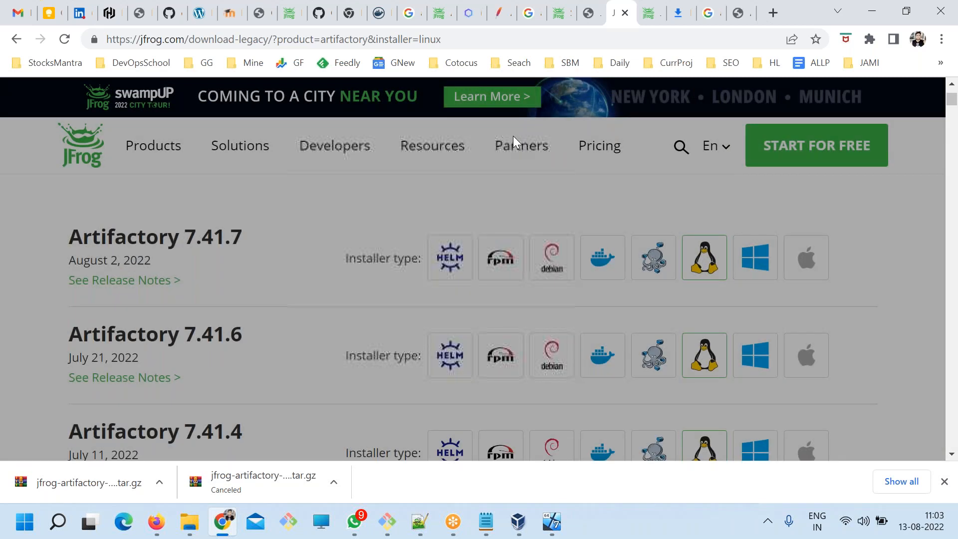
left_click(450, 38)
key("ctrl+c")
scroll(533, 331, "up", 3)
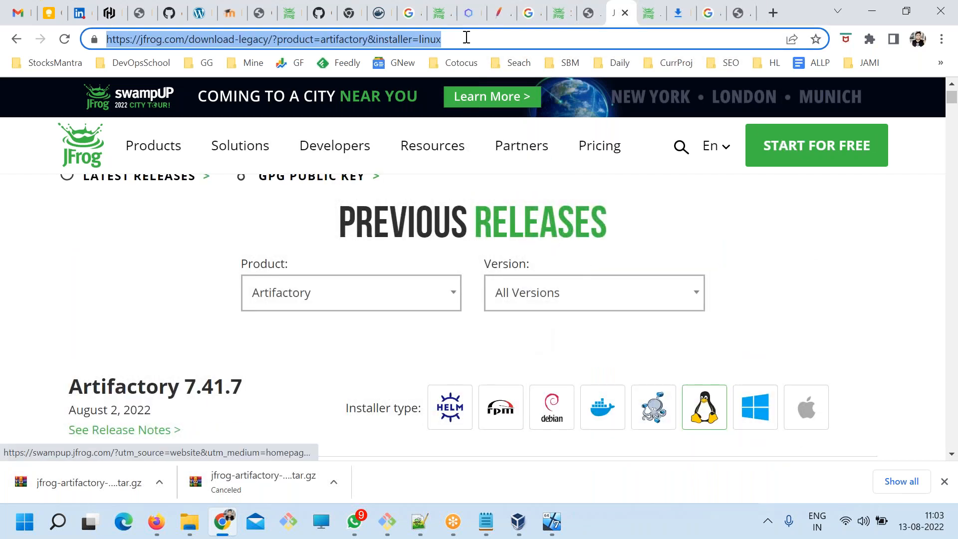
left_click(486, 522)
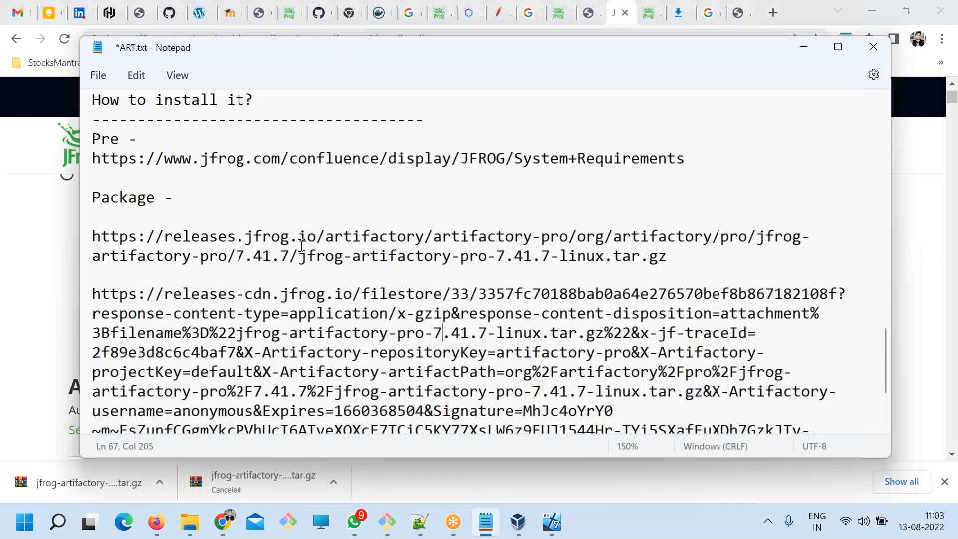
left_click(235, 210)
key("Return")
key("ctrl+v")
key("Return")
key("Return")
Open JFrog's self-hosted free trial registration from the releases page and enter the registrant's first and last name.
key("alt+Tab")
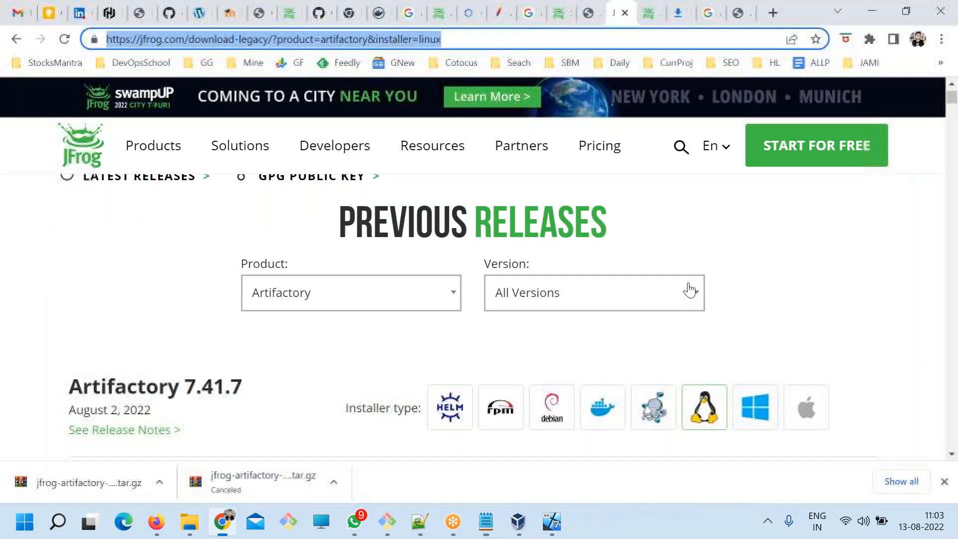
left_click(784, 309)
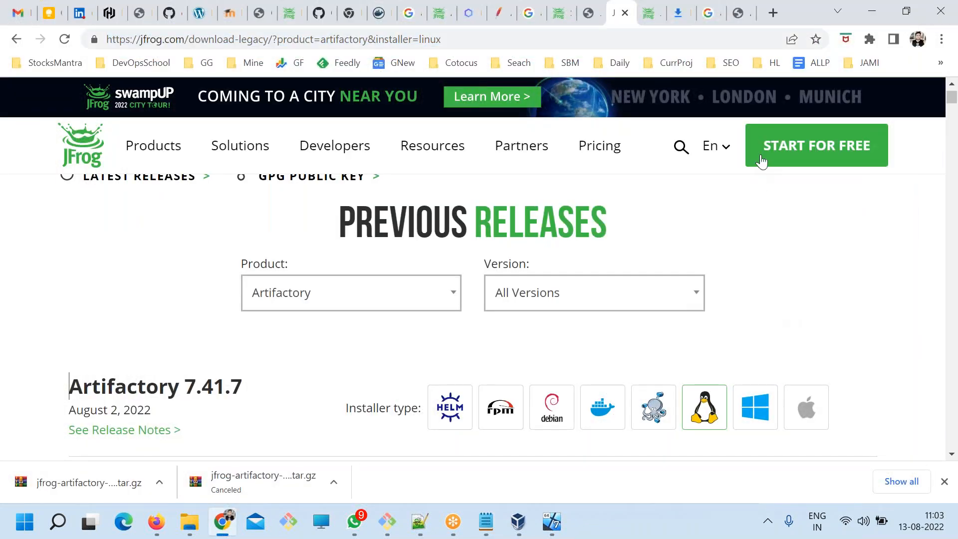
left_click(772, 150)
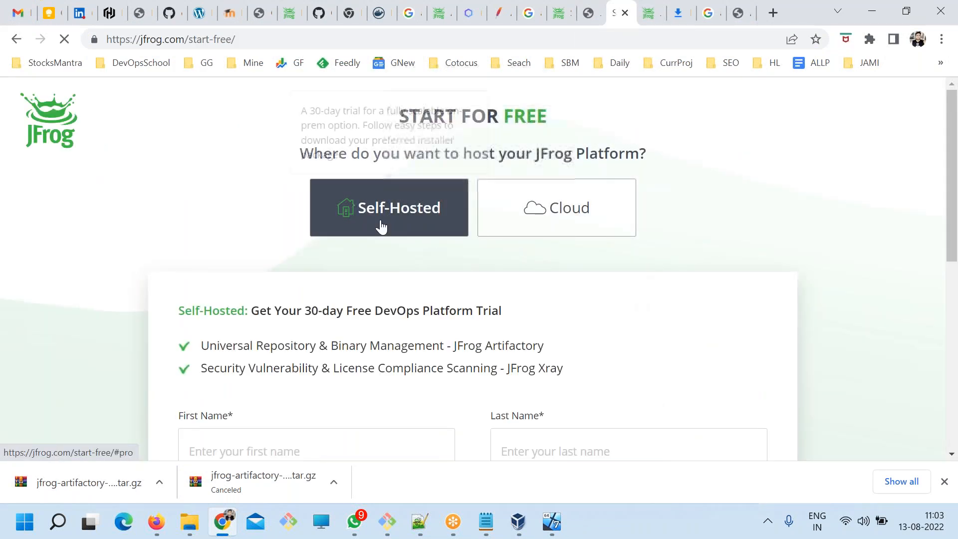
scroll(274, 332, "down", 3)
left_click(233, 296)
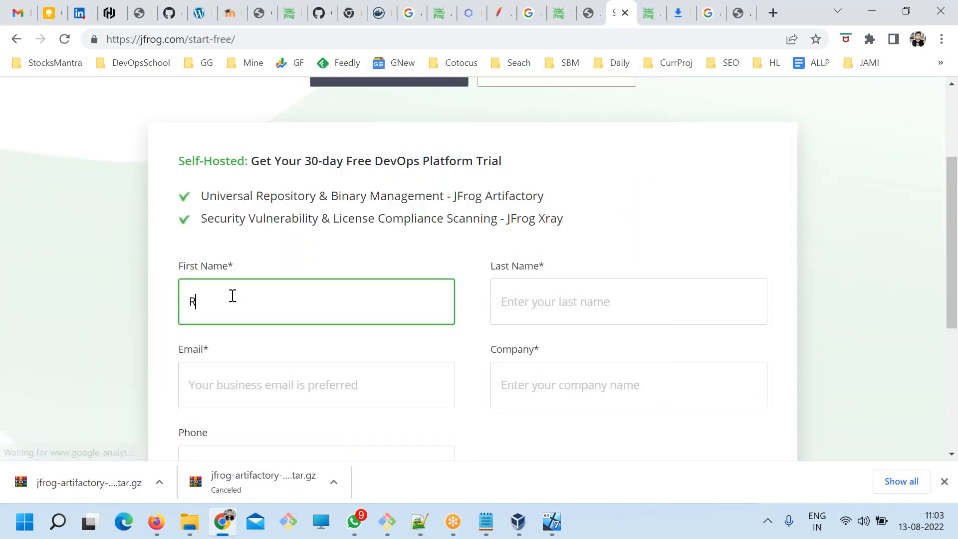
key("Tab")
key("Tab")
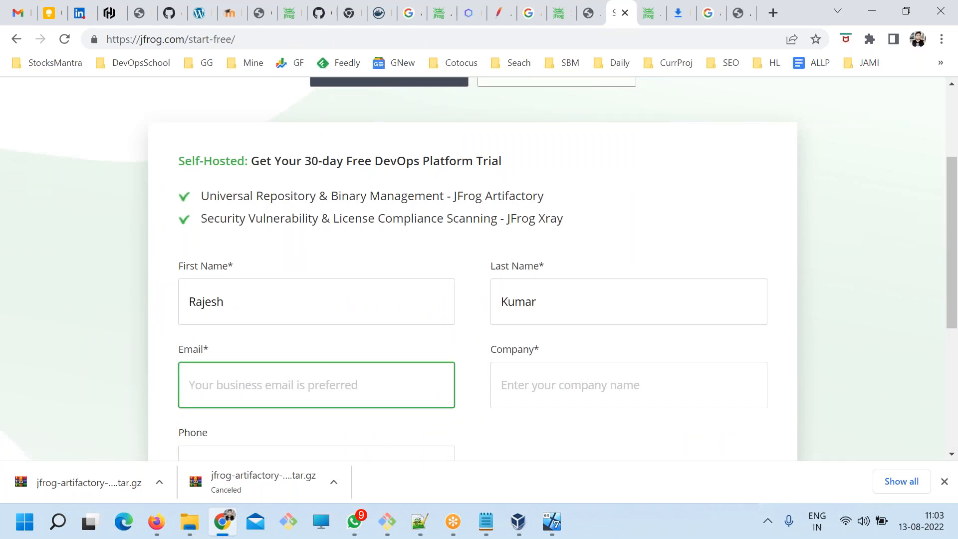
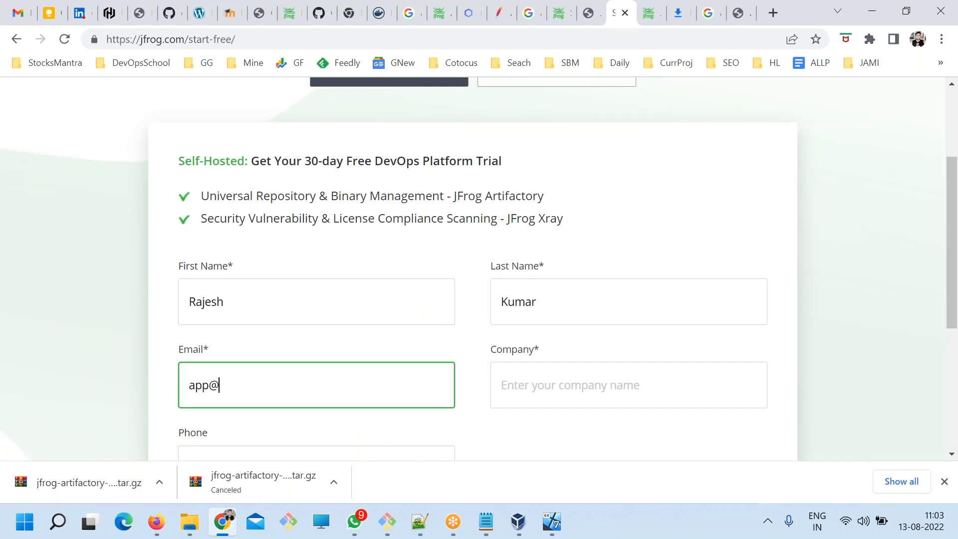
Fill in the registrant's business email in the trial registration form.
left_click(203, 386)
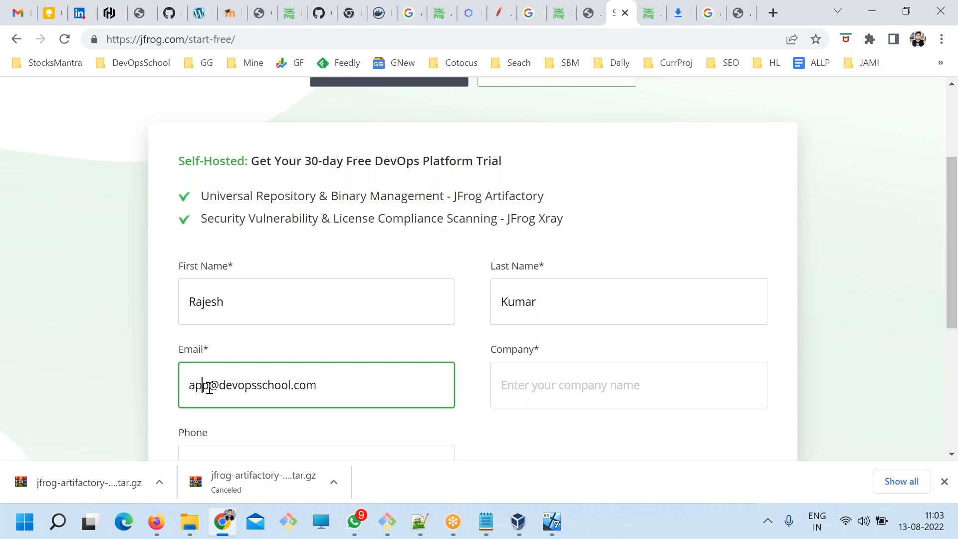
type("3")
Set the company to DevOpsSchool, submit the trial registration without a phone number and read the confirmation.
left_click(640, 382)
type("D")
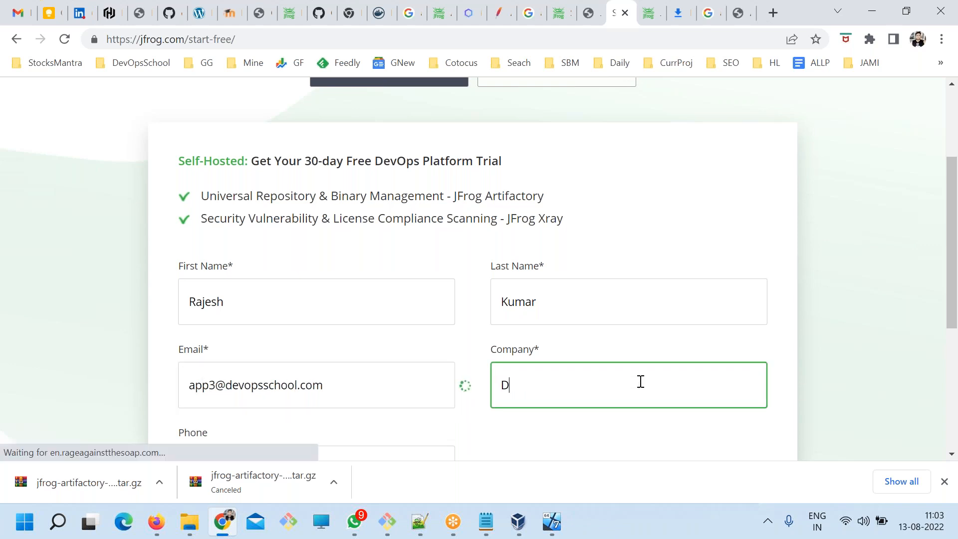
type("evOpsSchool")
key("Tab")
scroll(641, 382, "down", 4)
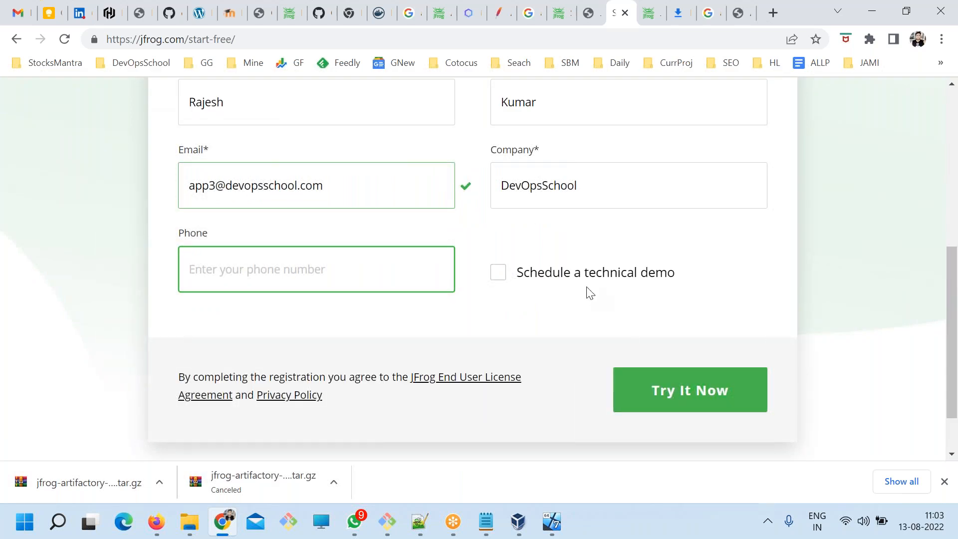
left_click(675, 392)
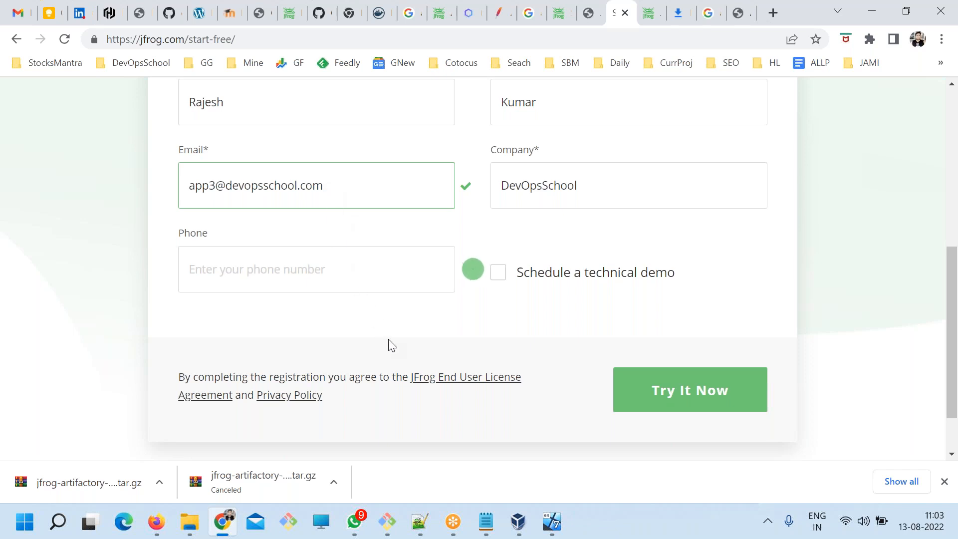
scroll(402, 353, "up", 1)
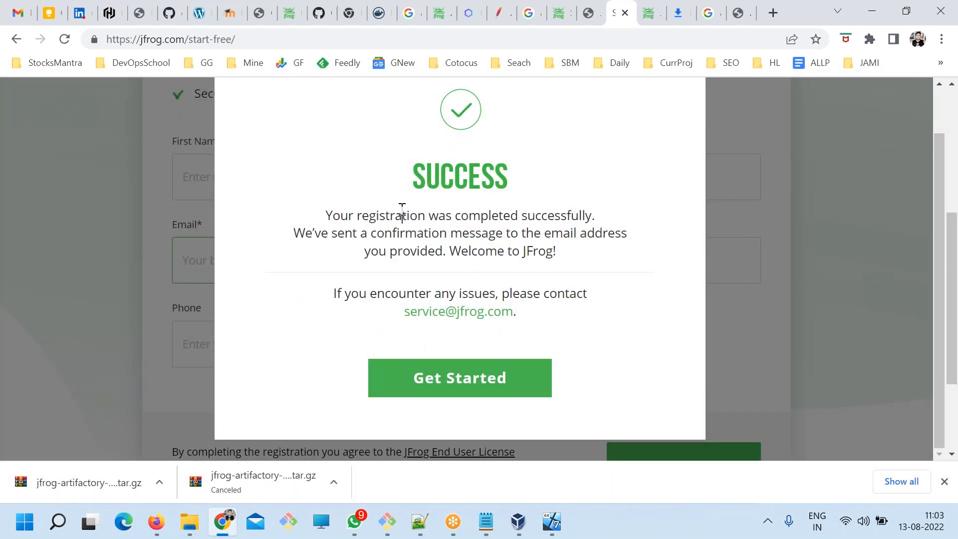
left_click_drag(402, 216, 462, 233)
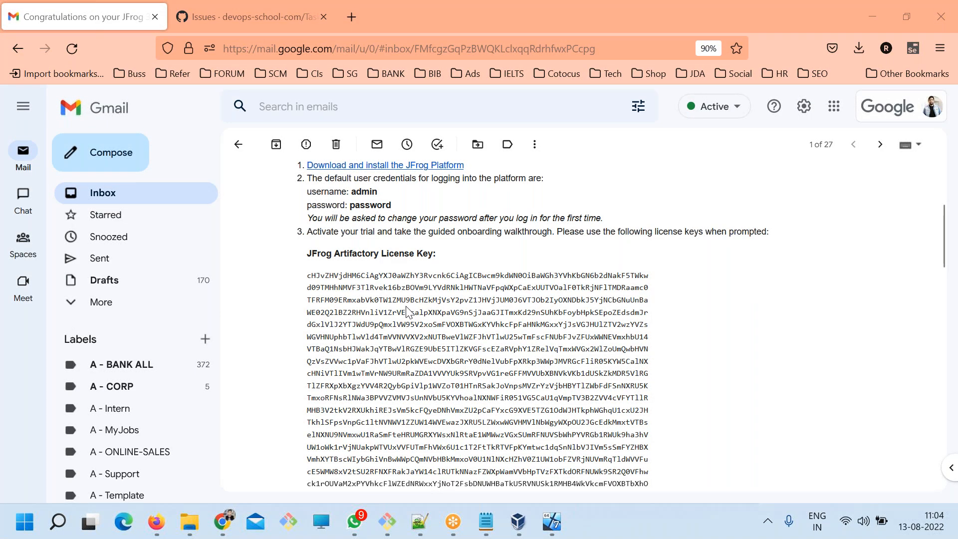
Examine the JFrog Artifactory license key section in the trial welcome email.
scroll(411, 322, "down", 3)
left_click_drag(307, 189, 545, 369)
scroll(399, 274, "down", 5)
scroll(524, 392, "up", 5)
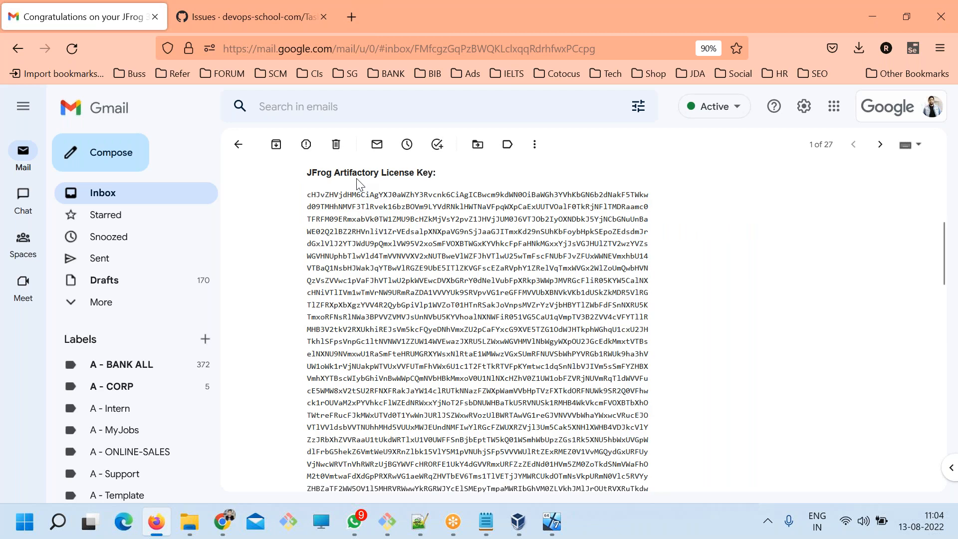
double_click(357, 172)
scroll(410, 345, "down", 5)
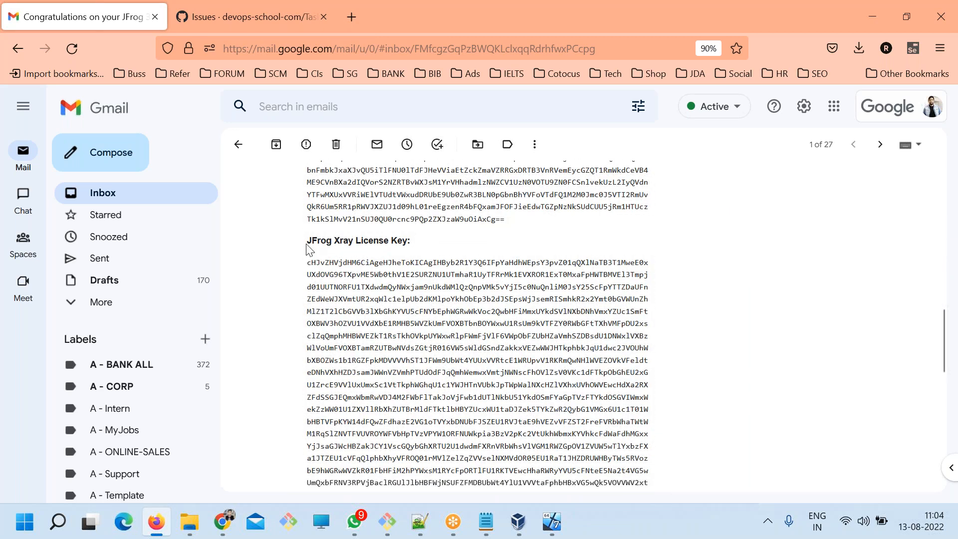
Examine the JFrog Xray license key section further down in the welcome email.
left_click_drag(307, 241, 355, 243)
left_click(356, 309)
double_click(342, 242)
left_click_drag(347, 279, 441, 391)
left_click(442, 413)
scroll(441, 412, "down", 5)
scroll(406, 367, "up", 8)
left_click_drag(340, 410, 375, 436)
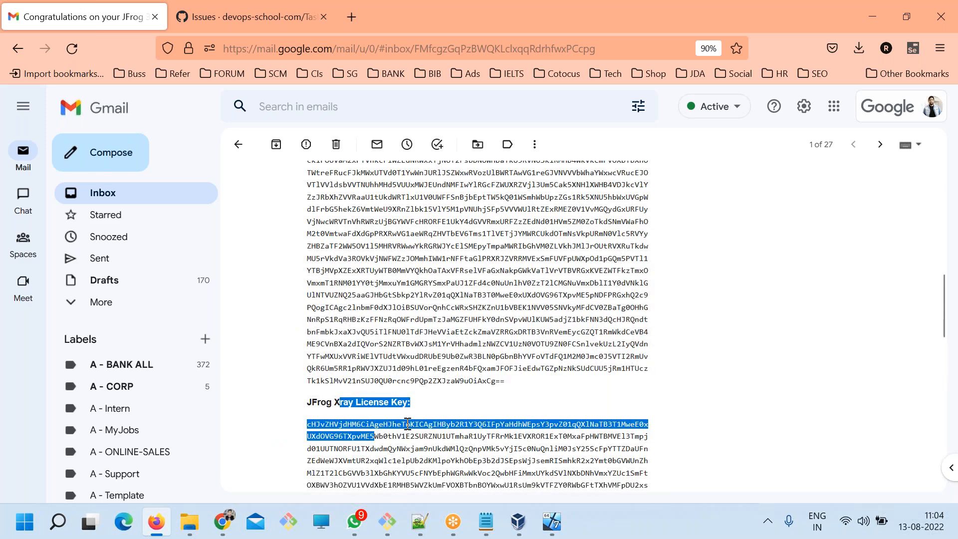
Review the extent of the Artifactory license key block and go back to the email's getting-started steps.
scroll(345, 302, "up", 5)
scroll(346, 302, "up", 1)
left_click_drag(311, 195, 385, 245)
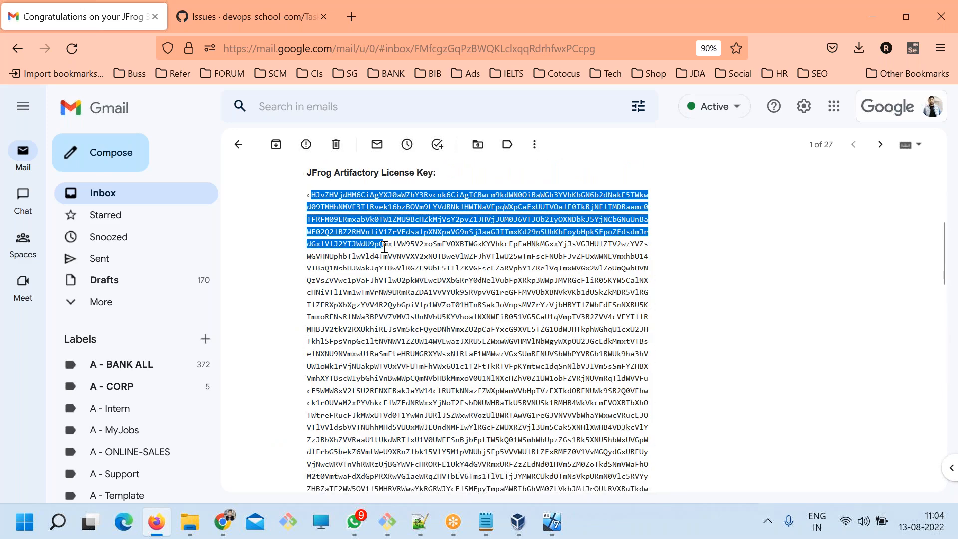
scroll(425, 346, "down", 3)
left_click_drag(506, 461, 383, 353)
scroll(429, 340, "up", 3)
scroll(418, 327, "up", 3)
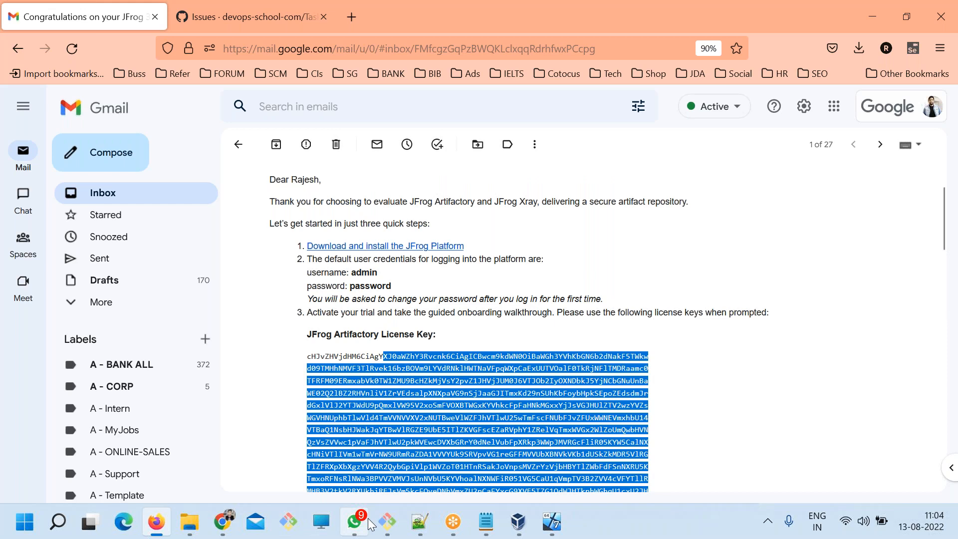
Switch to the terminal, list /opt and extract jfrog-artifactory-pro-7.41.7-linux.tar.gz with tar -zxvf.
mouse_move(221, 533)
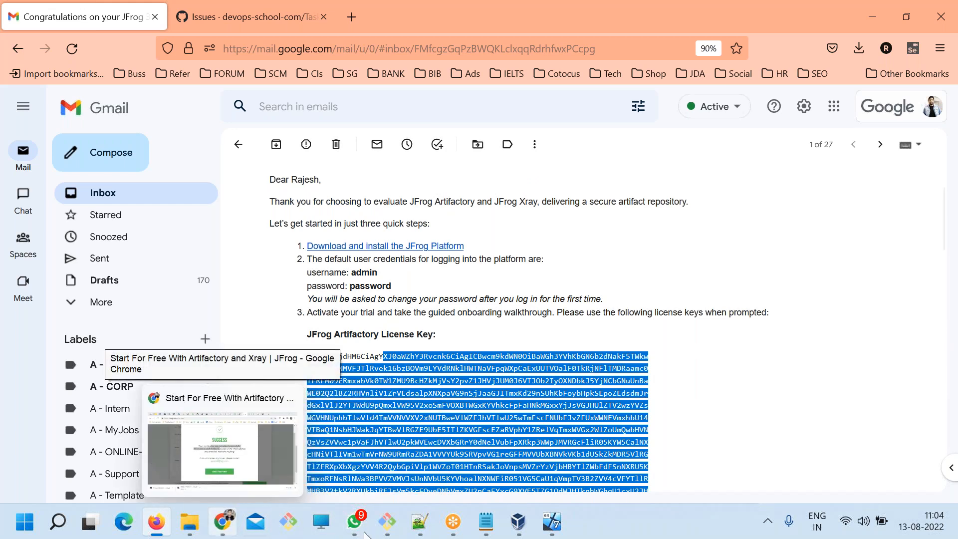
left_click(392, 517)
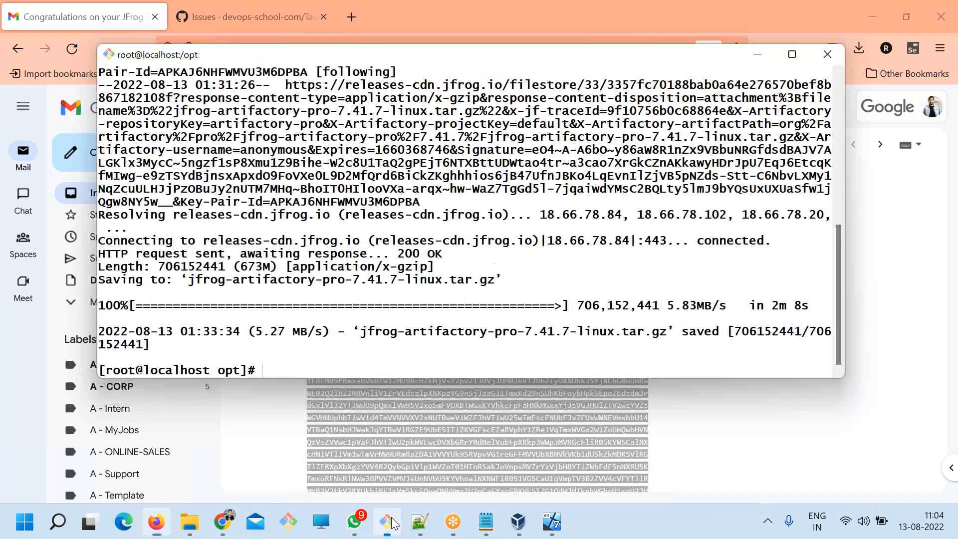
key("ctrl+l")
type("ls")
key("Return")
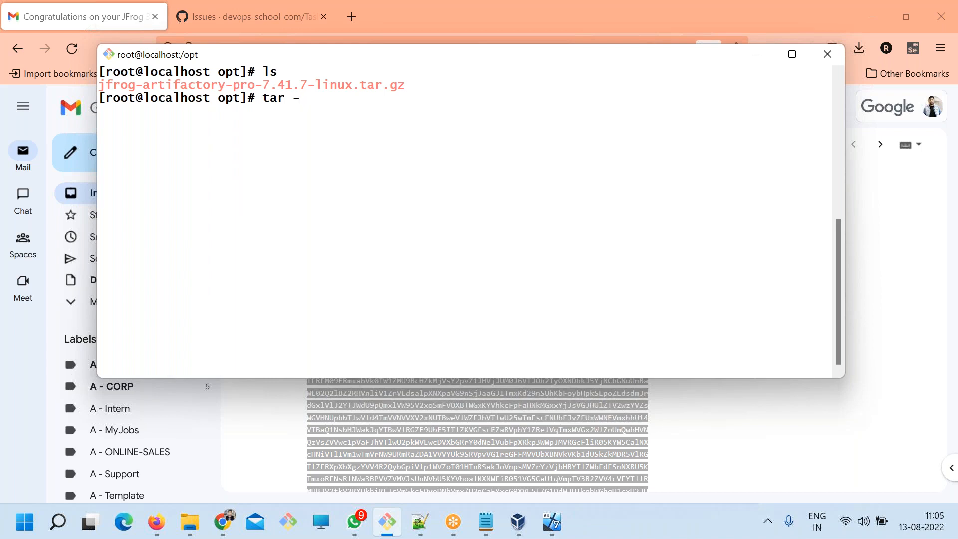
type("jfrog-artifactory-pro-7.41.7-linux.tar.gz")
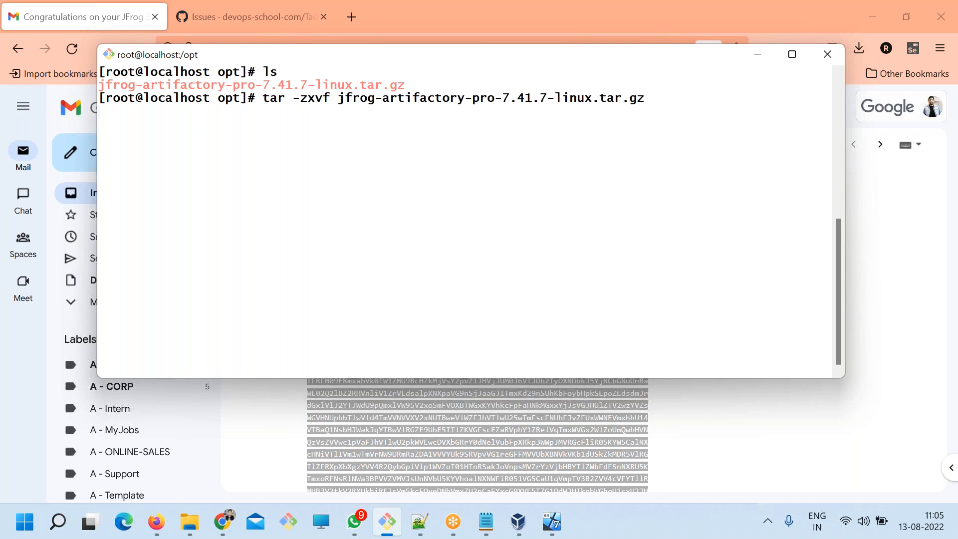
key("Return")
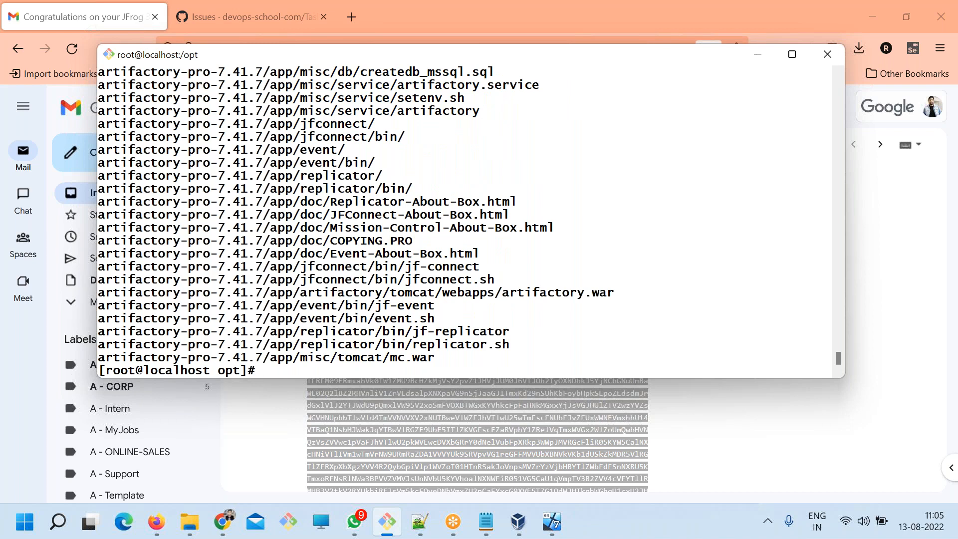
List /opt on a cleared screen and change into the extracted artifactory-pro-7.41.7 directory.
type("clear")
key("Return")
type("ls")
key("Return")
double_click(207, 89)
key("super+c")
type("cd")
right_click(358, 115)
left_click(441, 166)
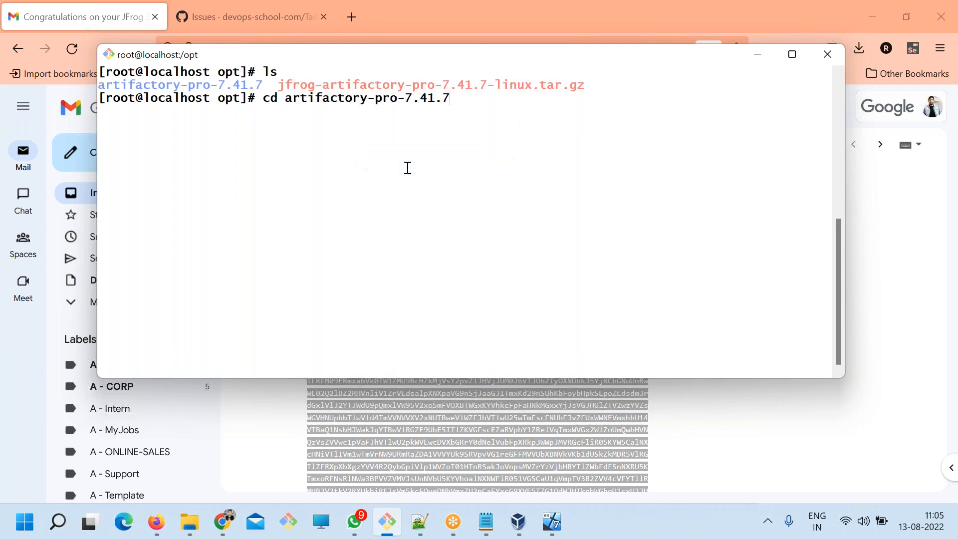
key("Return")
List the contents of the artifactory-pro-7.41.7 directory on a cleared terminal screen.
type("ls")
key("Return")
type("clear")
key("Return")
type("ls")
key("Return")
key("Return")
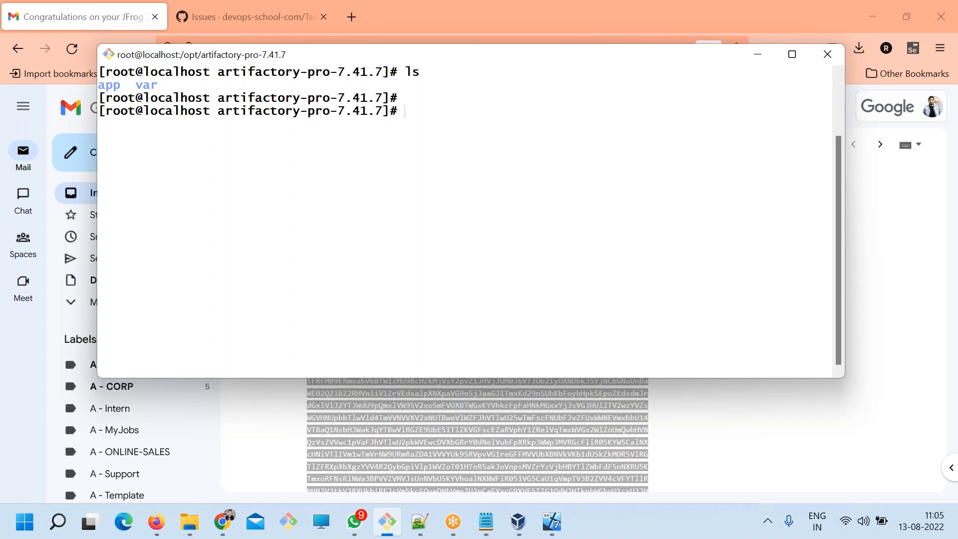
Change into the app directory of the extracted package and list its contents.
type("cd ap")
key("Tab")
key("Return")
type("ls")
Change into the bin directory and list its scripts on a cleared terminal screen.
key("Return")
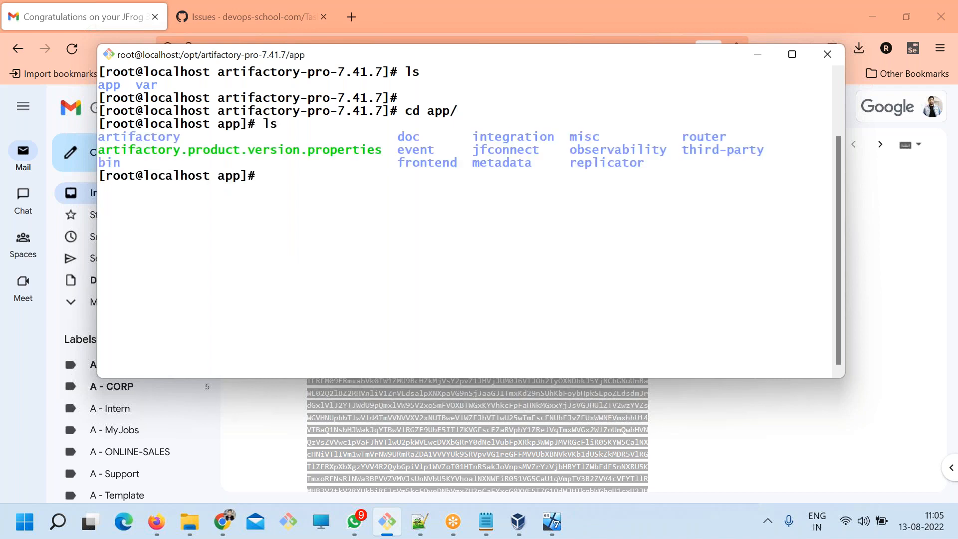
type("cd vi")
key("BackSpace")
key("BackSpace")
type("bin/")
key("Return")
type("clear")
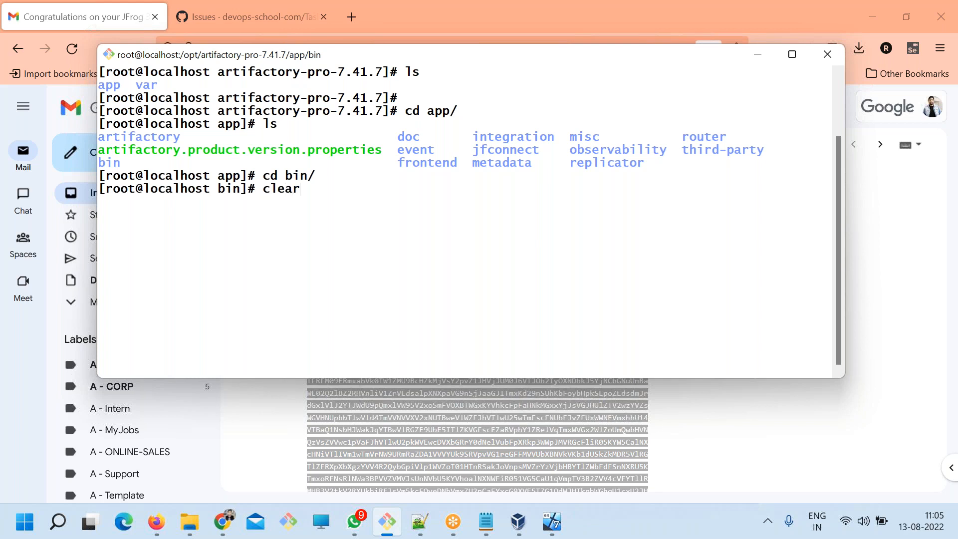
key("Return")
type("ls")
key("Return")
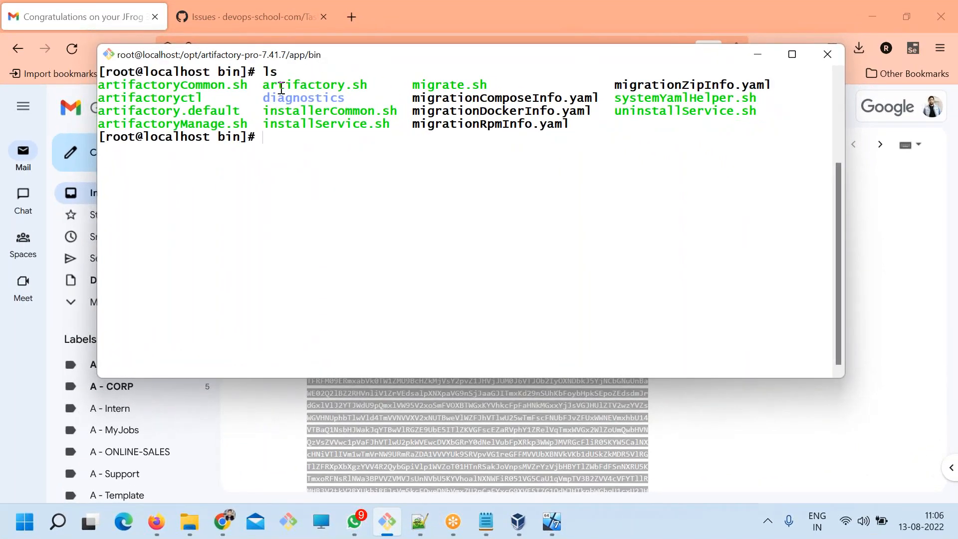
Start Artifactory by running ./artifactory.sh start from the bin directory.
double_click(395, 118)
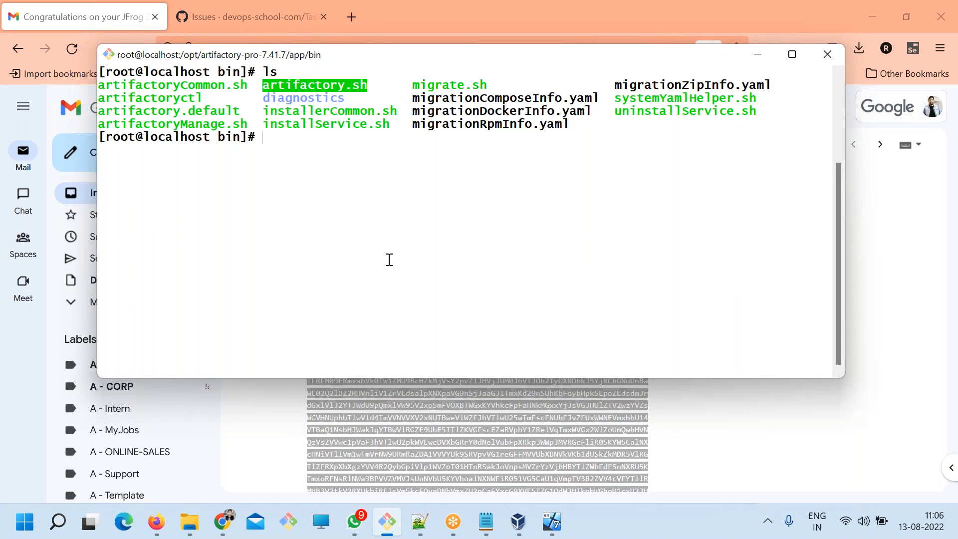
double_click(374, 193)
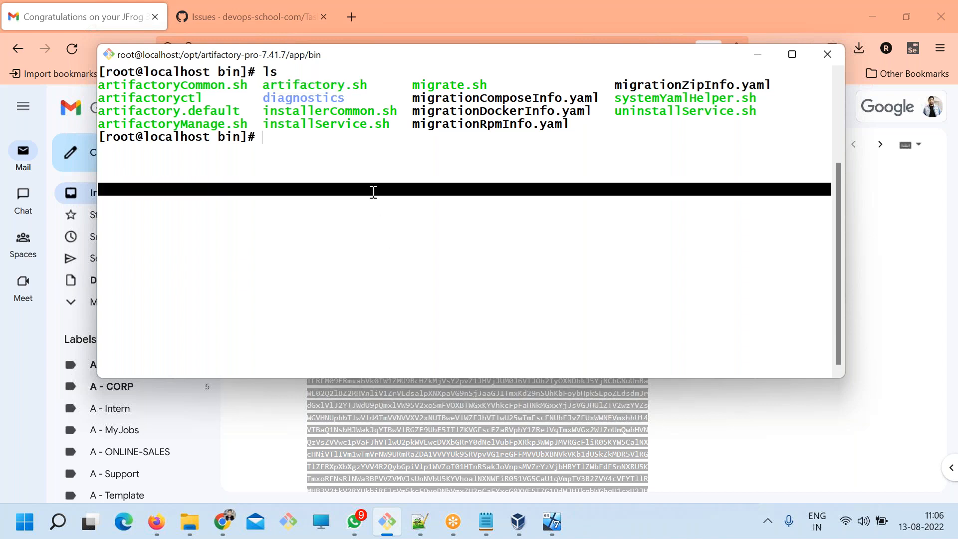
double_click(316, 85)
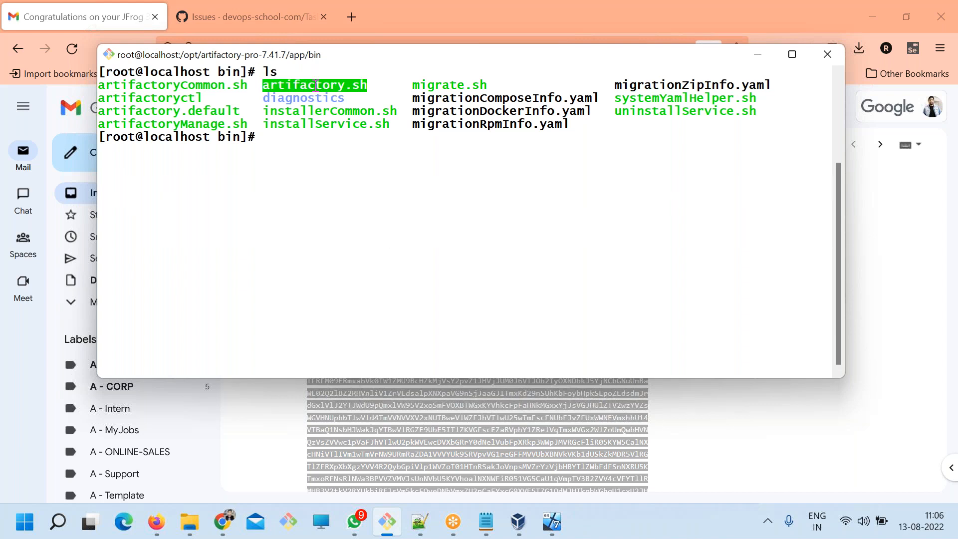
left_click(296, 122)
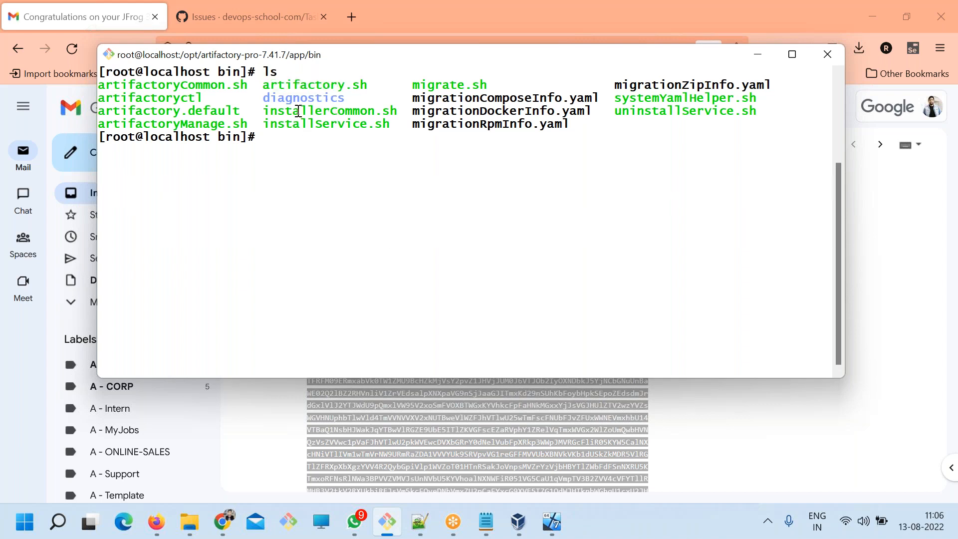
double_click(296, 111)
double_click(297, 122)
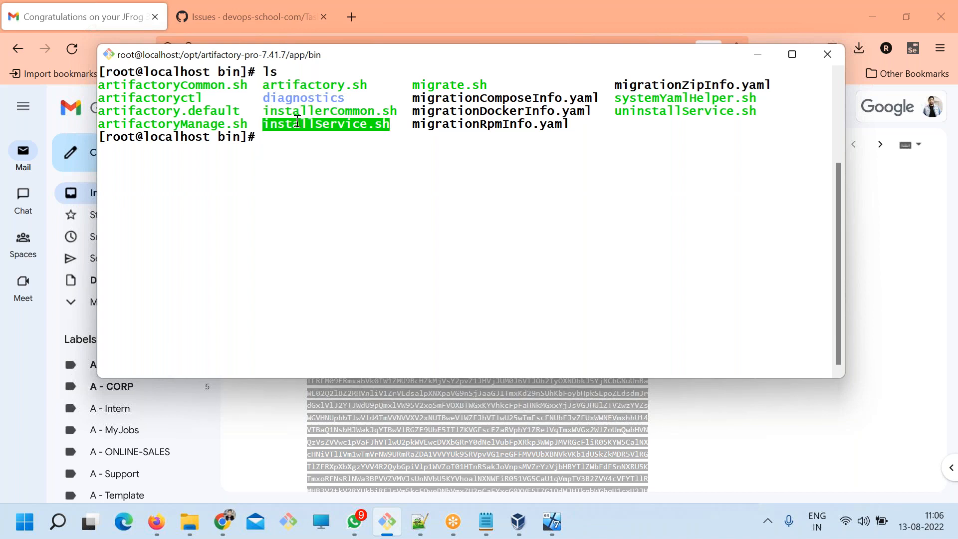
double_click(294, 84)
key("super+c")
type("./")
right_click(520, 229)
left_click(554, 277)
type("start")
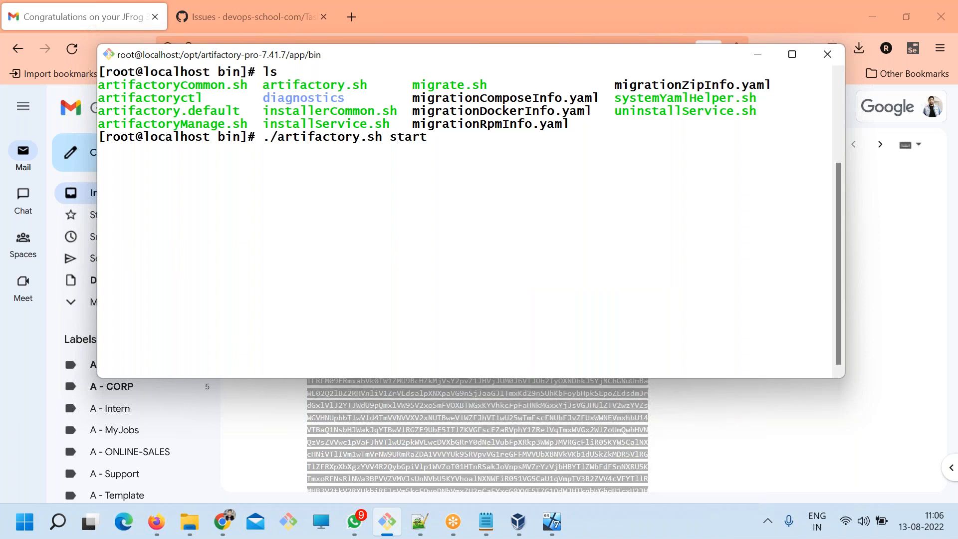
key("Return")
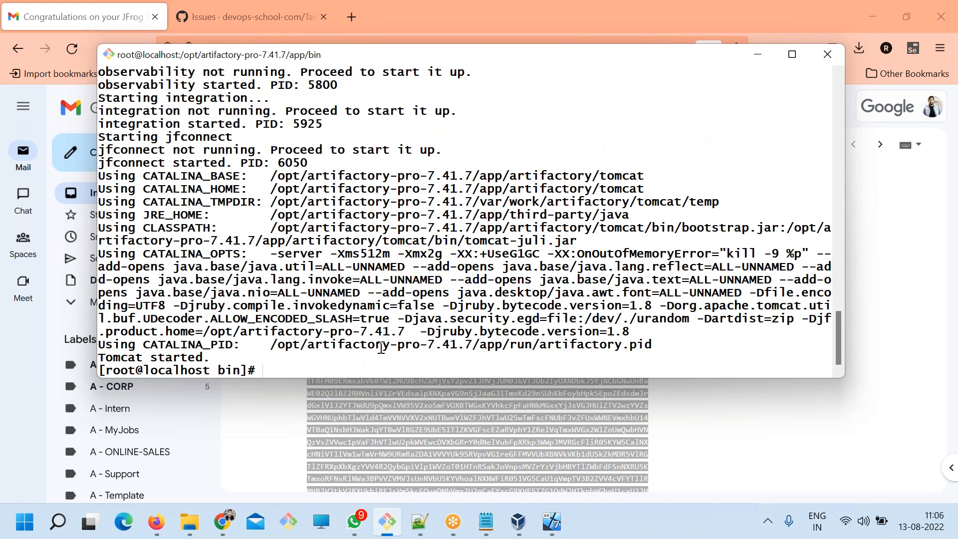
Check whether the Artifactory services are running with ./artifactory.sh status.
key("Up")
key("ctrl+c")
key("Up")
key("BackSpace")
key("BackSpace")
type("tus")
key("Return")
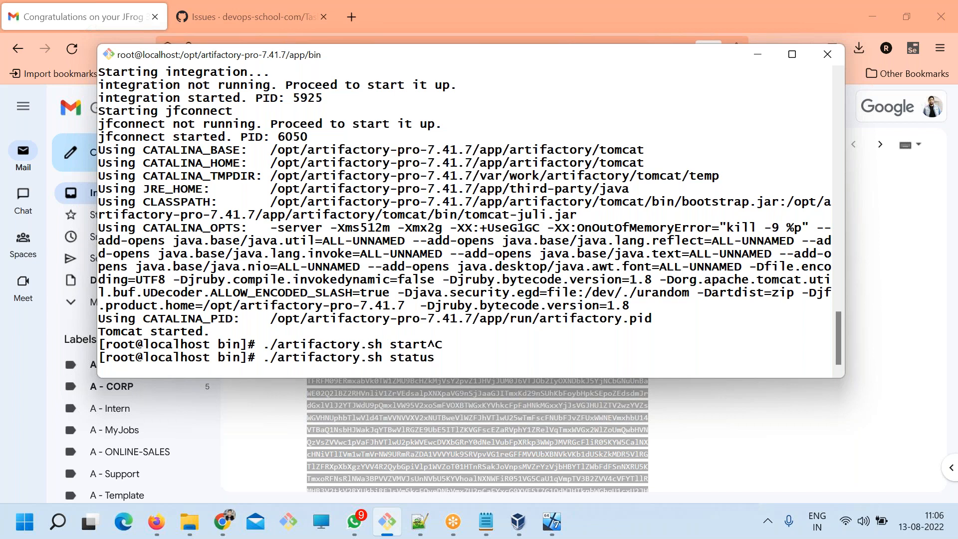
key("Return")
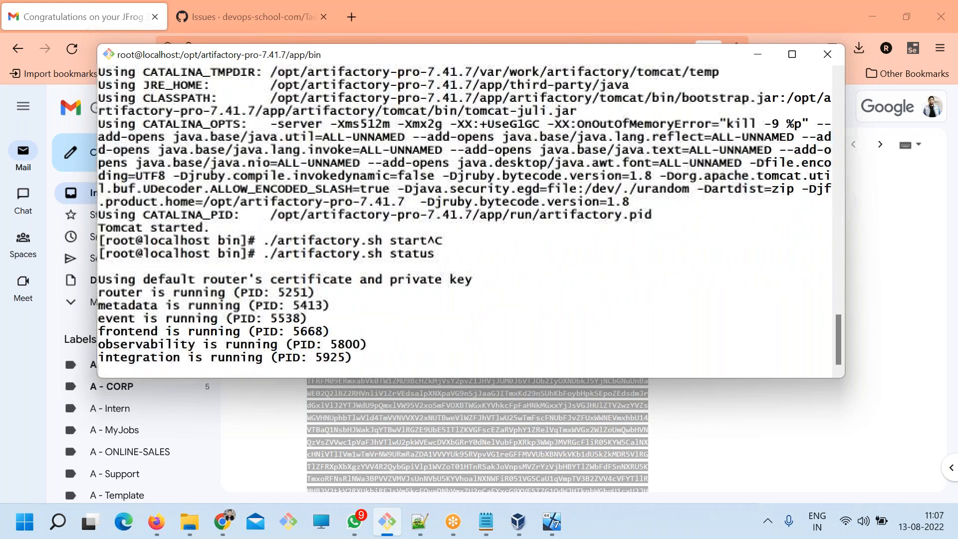
key("Return")
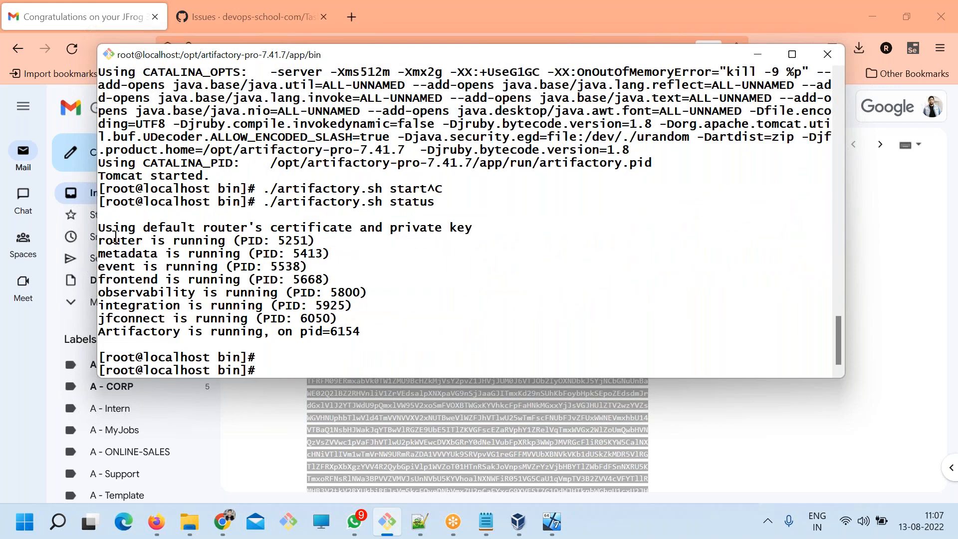
Examine the status output for each service, from router and metadata through jfconnect and Artifactory.
left_click_drag(99, 241, 250, 331)
double_click(148, 331)
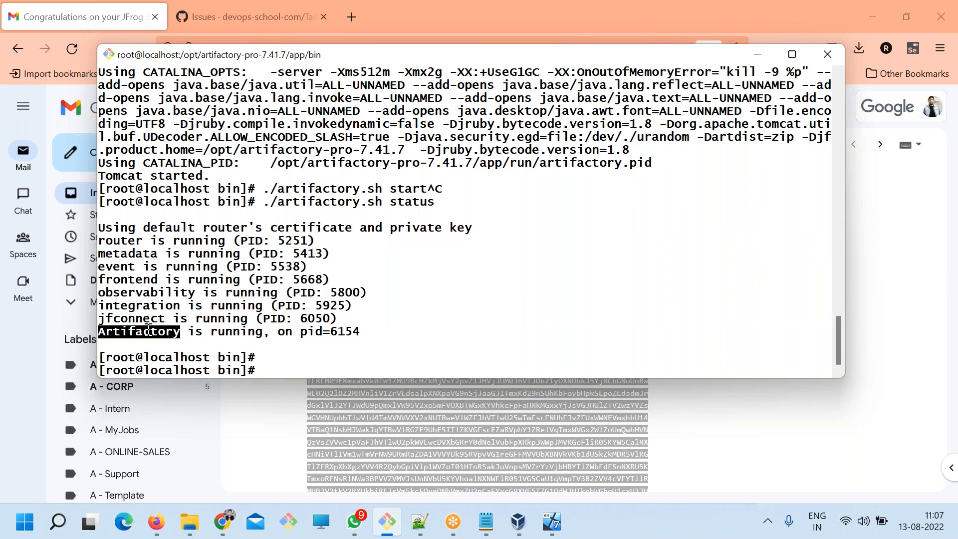
double_click(132, 320)
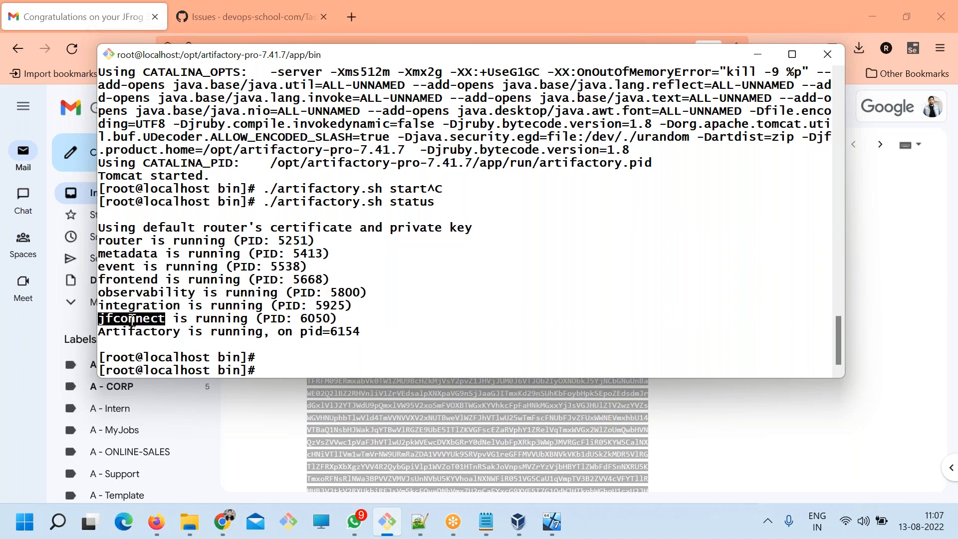
double_click(131, 305)
double_click(129, 292)
double_click(126, 280)
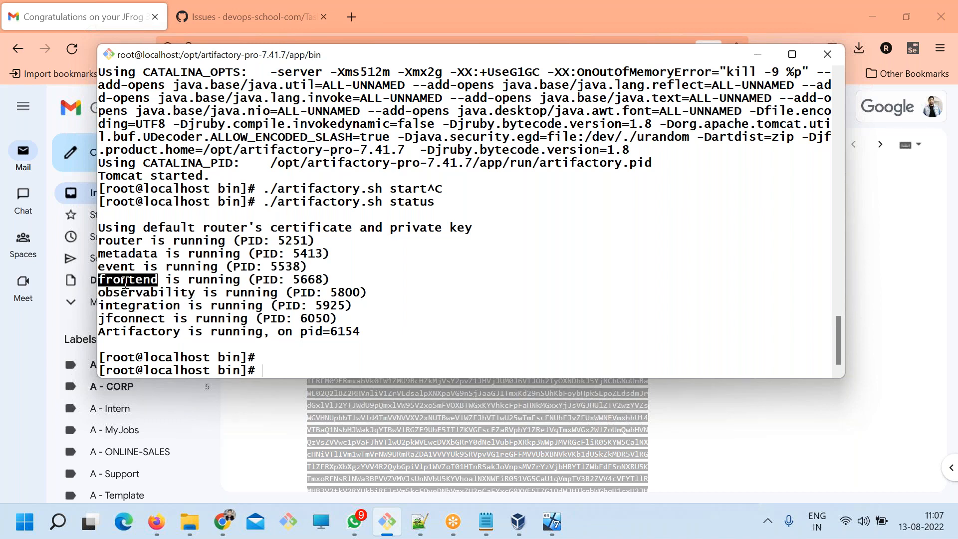
double_click(118, 267)
double_click(116, 254)
left_click(115, 243)
double_click(114, 243)
left_click_drag(112, 244, 328, 332)
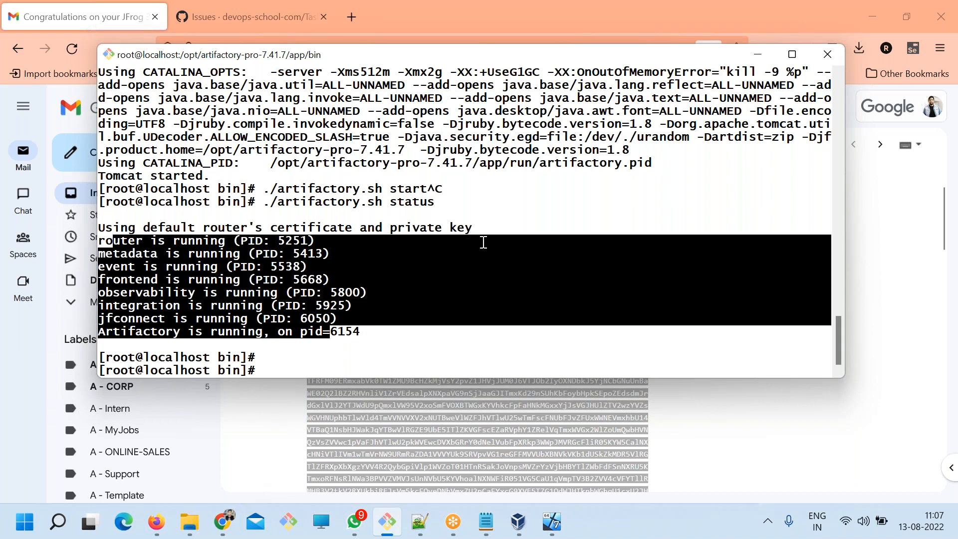
scroll(493, 243, "up", 3)
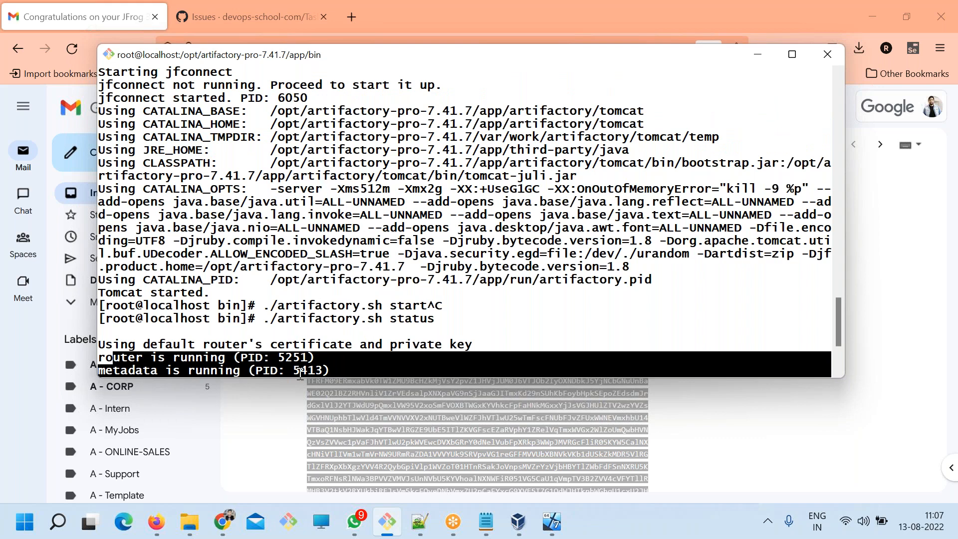
Switch to Chrome and request 192.168.1.11 in a new tab, taking the address from the VirtualBox console's ip a output.
left_click(226, 515)
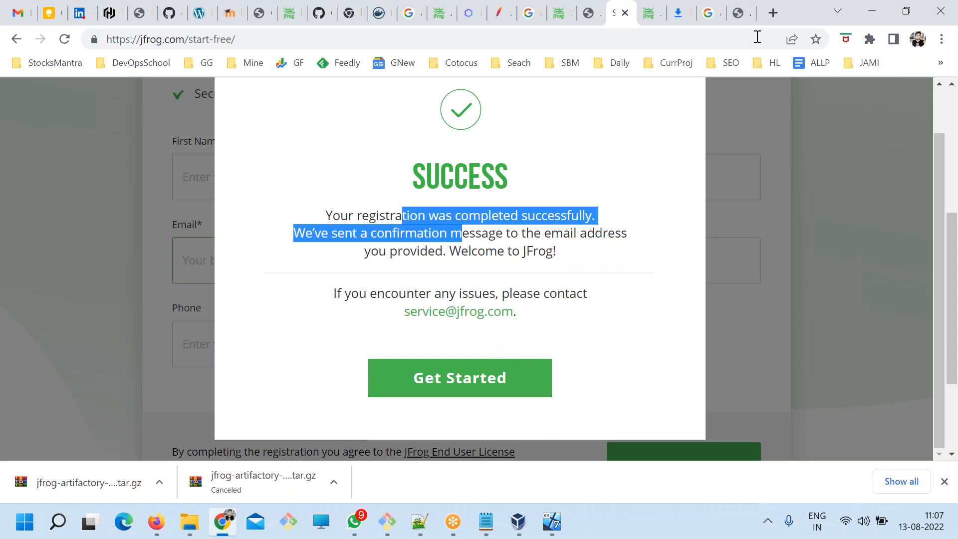
left_click(773, 15)
type("192.168.1.13:9090")
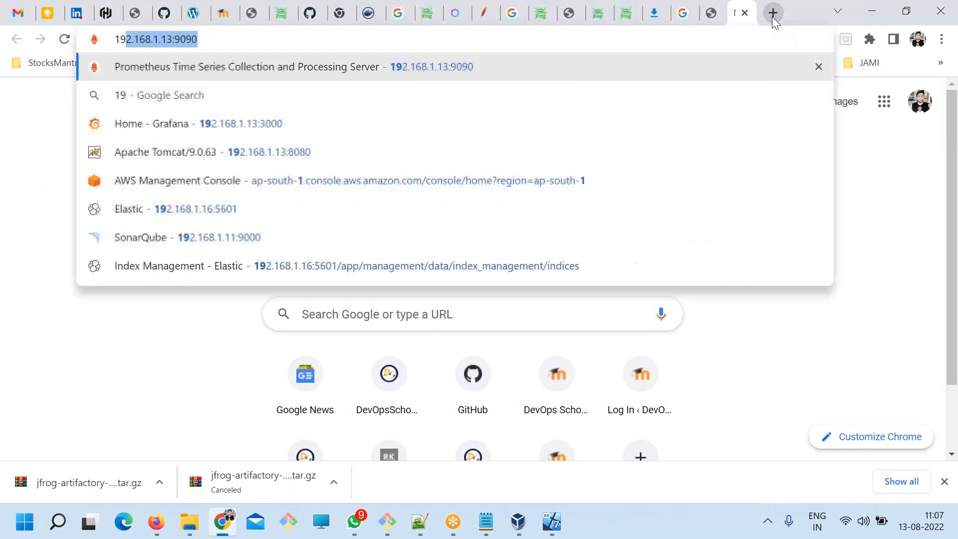
key("BackSpace")
key("BackSpace")
key("BackSpace")
key("BackSpace")
key("BackSpace")
key("BackSpace")
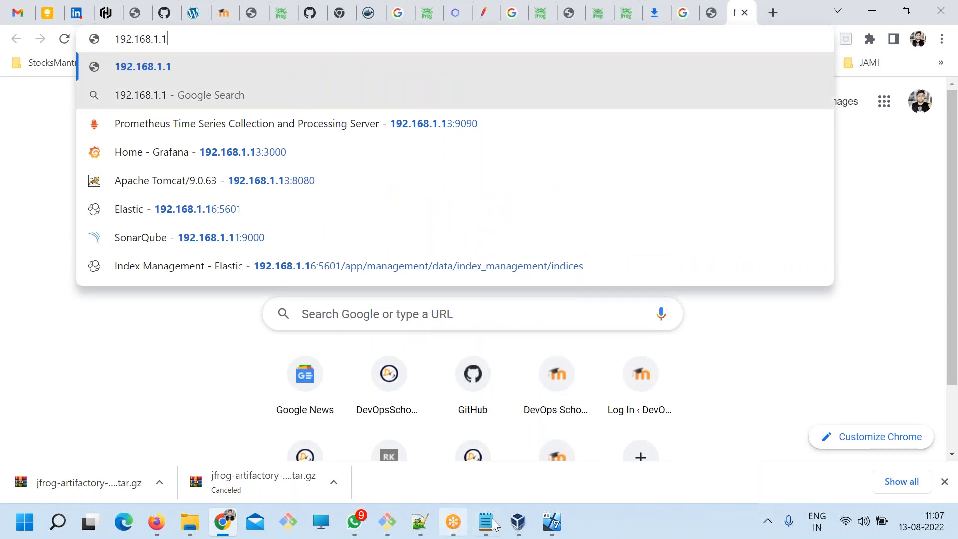
left_click(551, 522)
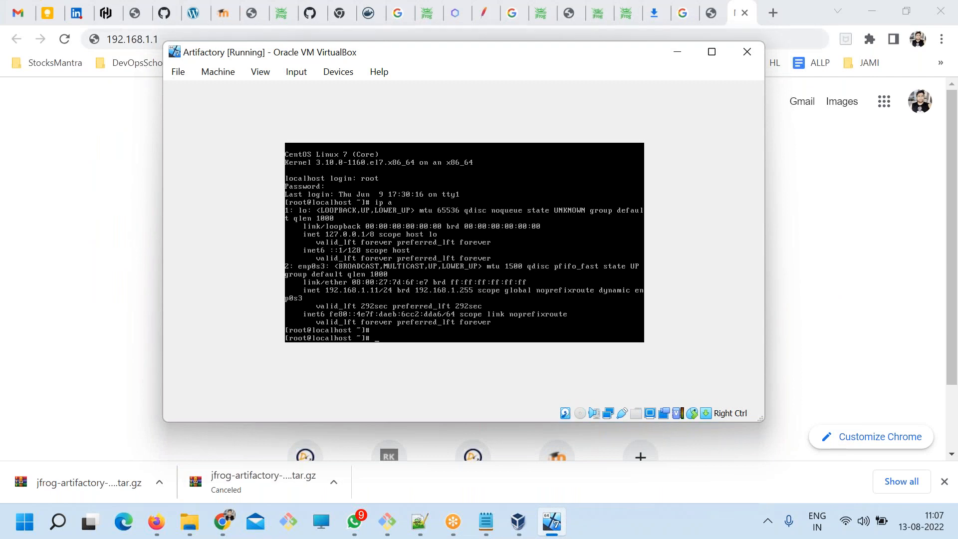
left_click(182, 39)
left_click(182, 39)
type("1")
key("Return")
left_click(220, 18)
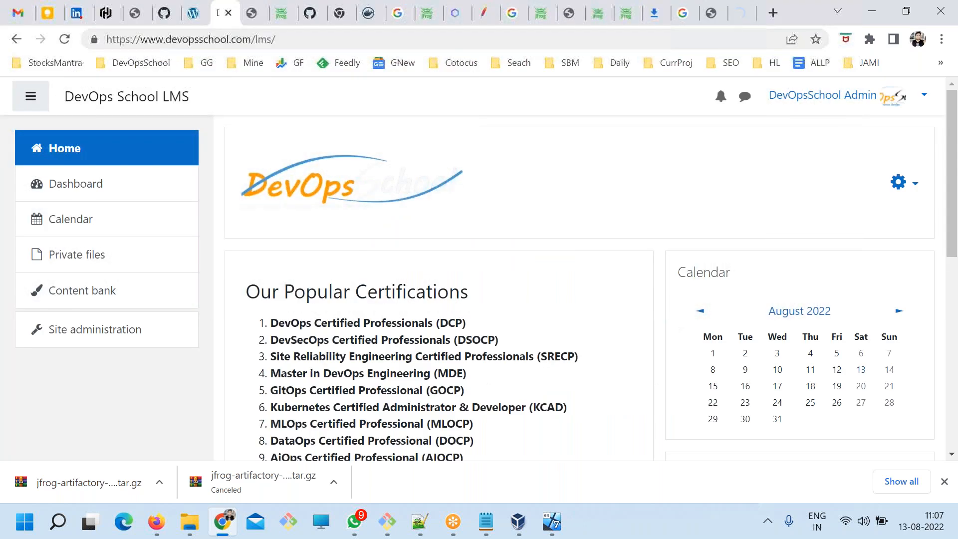
left_click(734, 15)
left_click(207, 38)
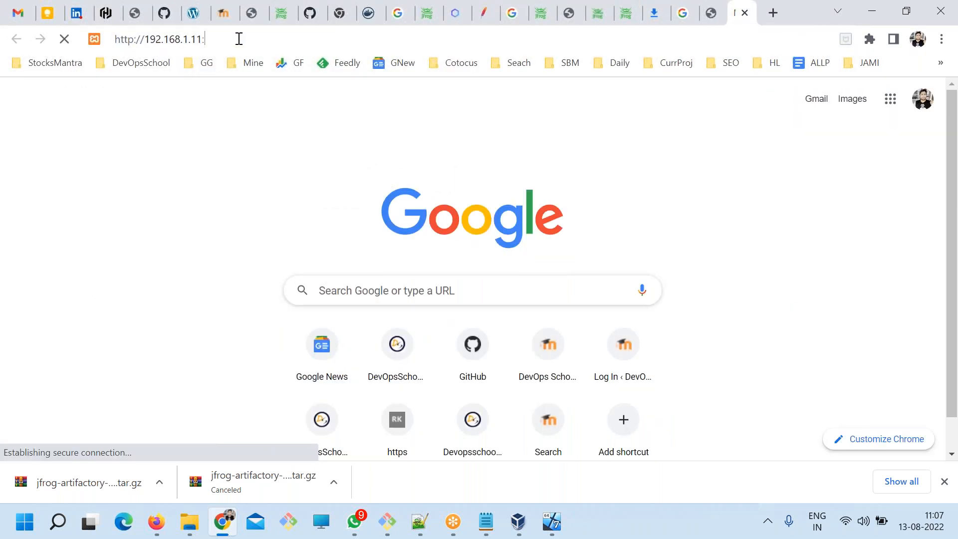
type(":8080")
key("Return")
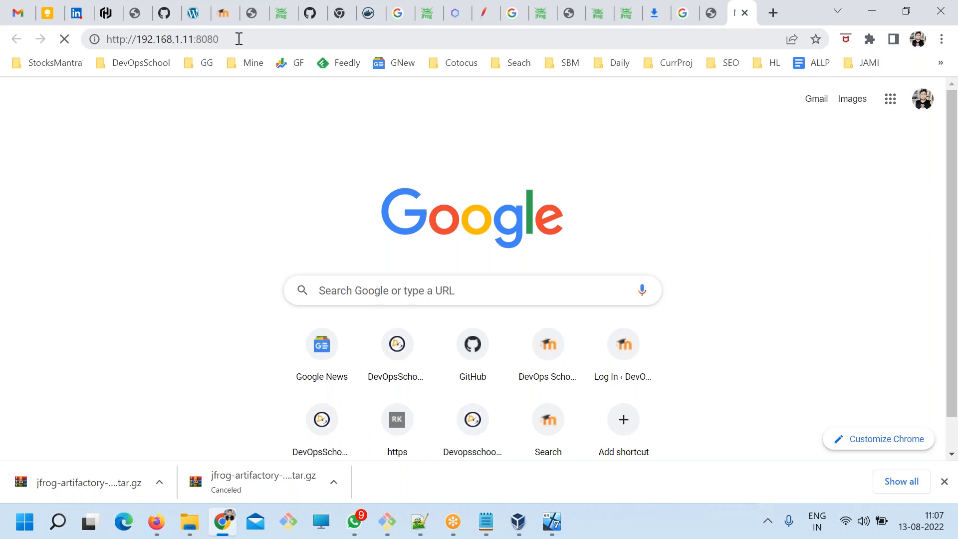
left_click(239, 38)
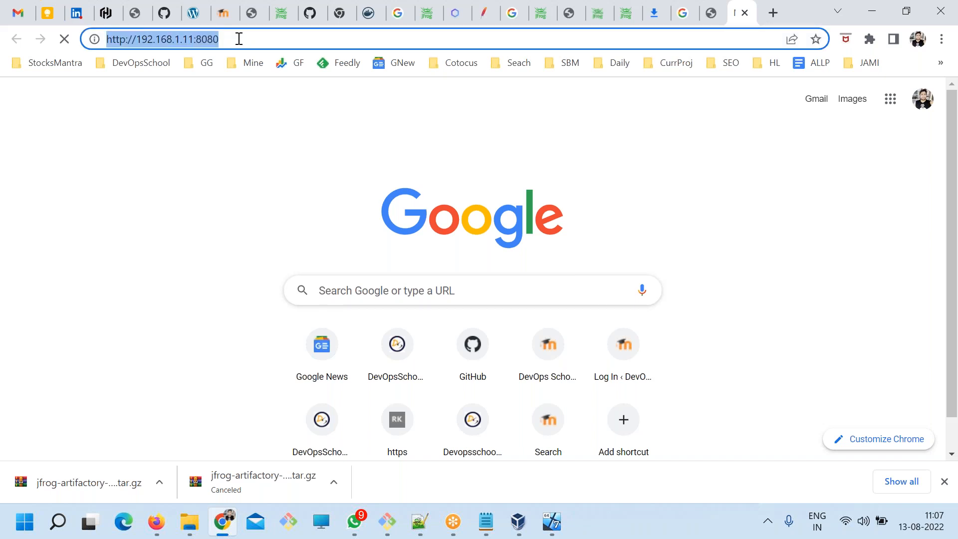
left_click(774, 12)
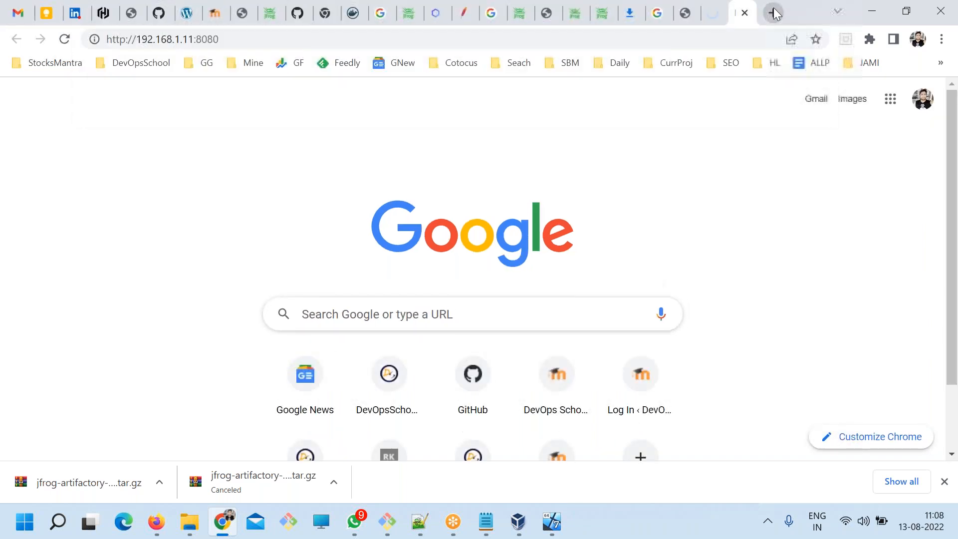
left_click(712, 13)
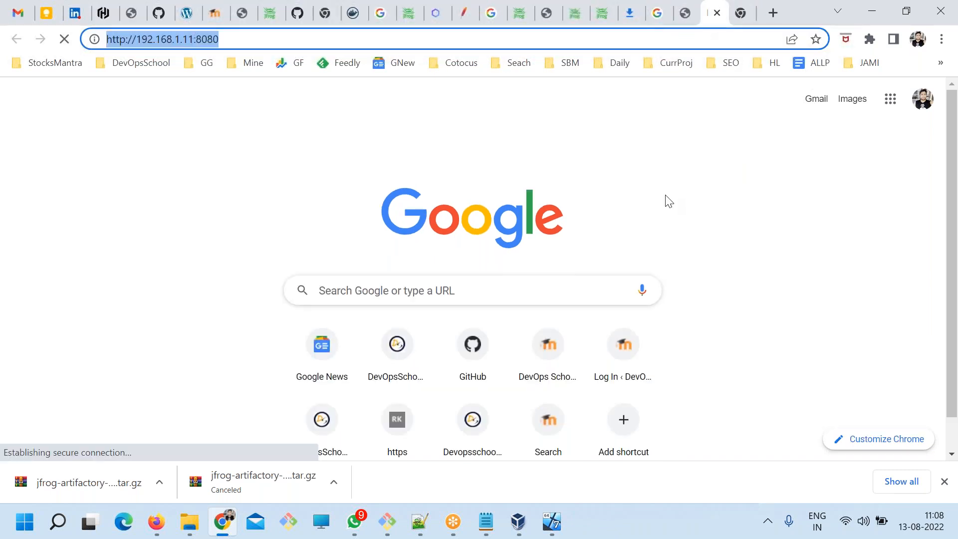
left_click(551, 522)
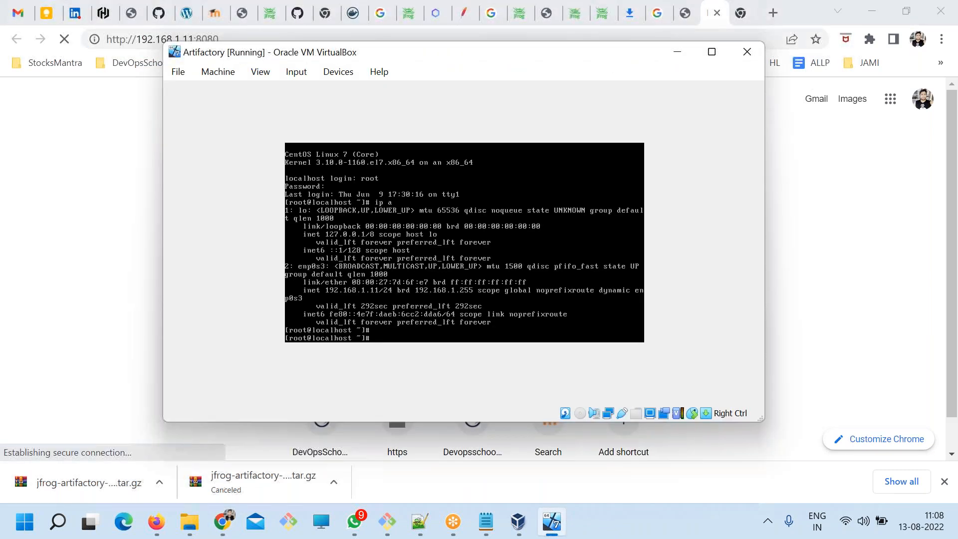
Switch to the terminal, clear the screen and list the bin directory again.
left_click(387, 524)
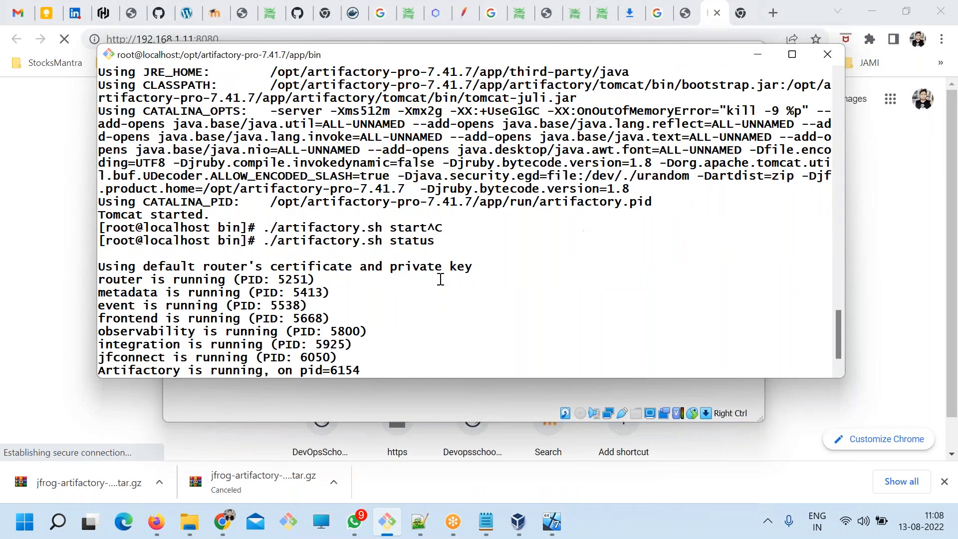
key("Return")
type("ls")
key("Return")
type("clear")
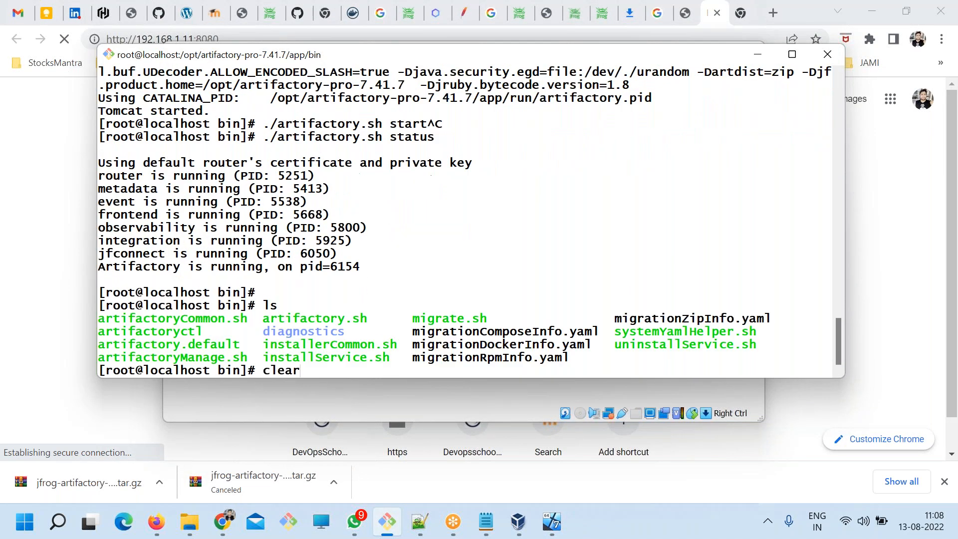
key("Return")
type("ls")
key("Return")
Go up from bin to the app directory and list its contents.
type("cd ..")
key("Return")
type("ls")
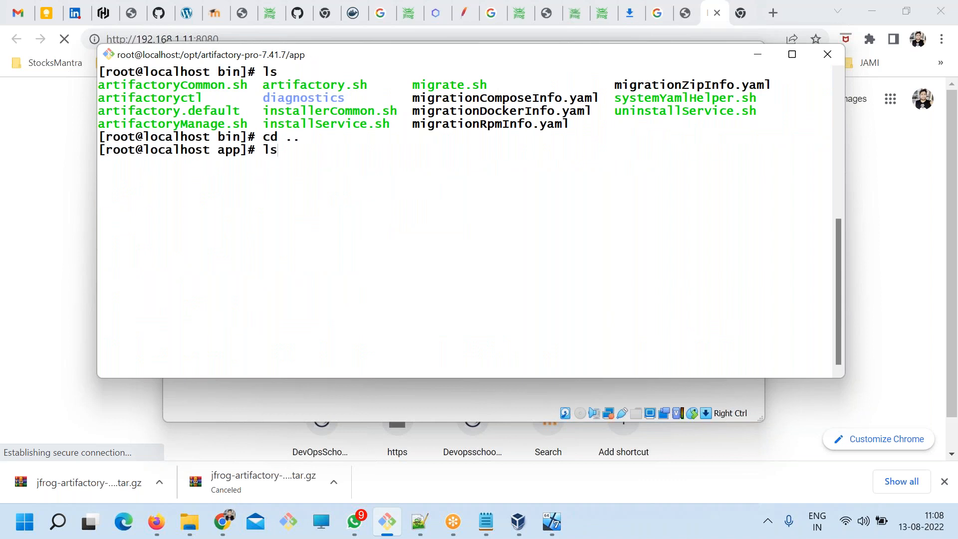
key("Return")
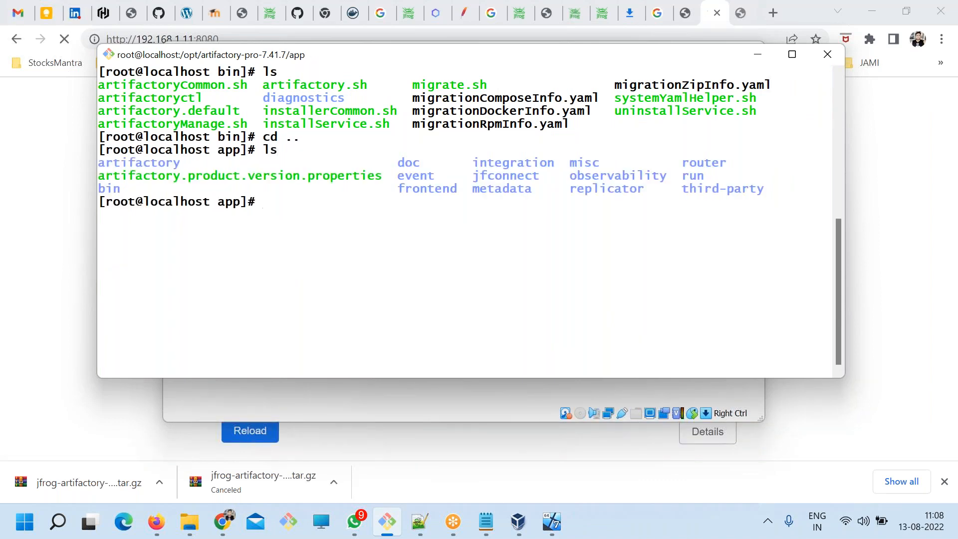
Enter the artifactory directory inside app and list its contents.
type("cd artifactory")
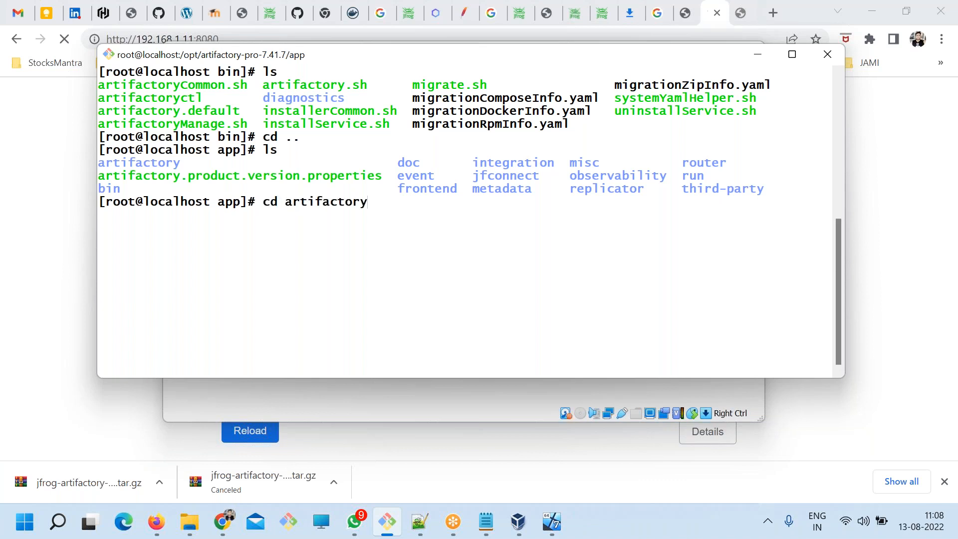
key("Return")
type("ls")
key("Return")
Return to the app directory, clear the screen and list the contents again.
type("cd ..")
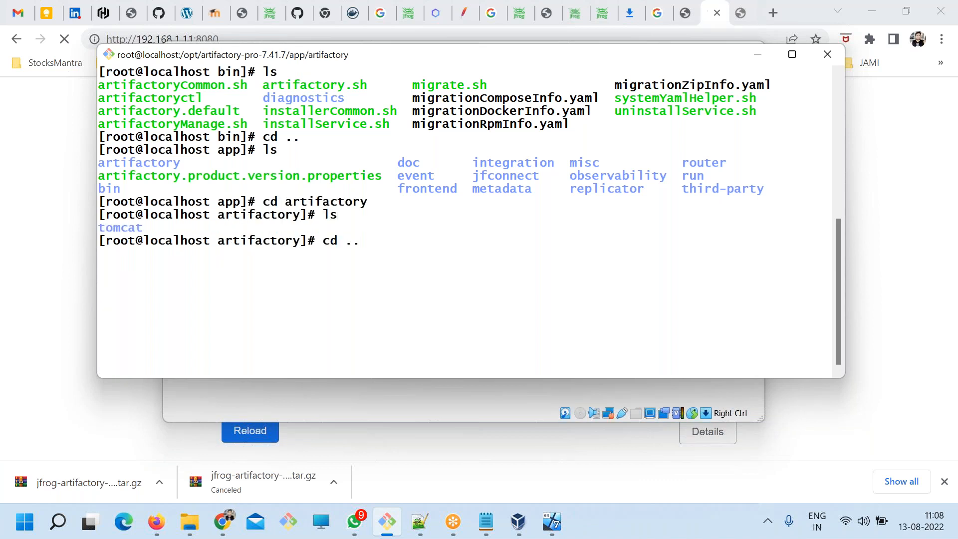
key("Return")
type("ls")
key("Return")
type("clear")
key("Return")
type("ls")
key("Return")
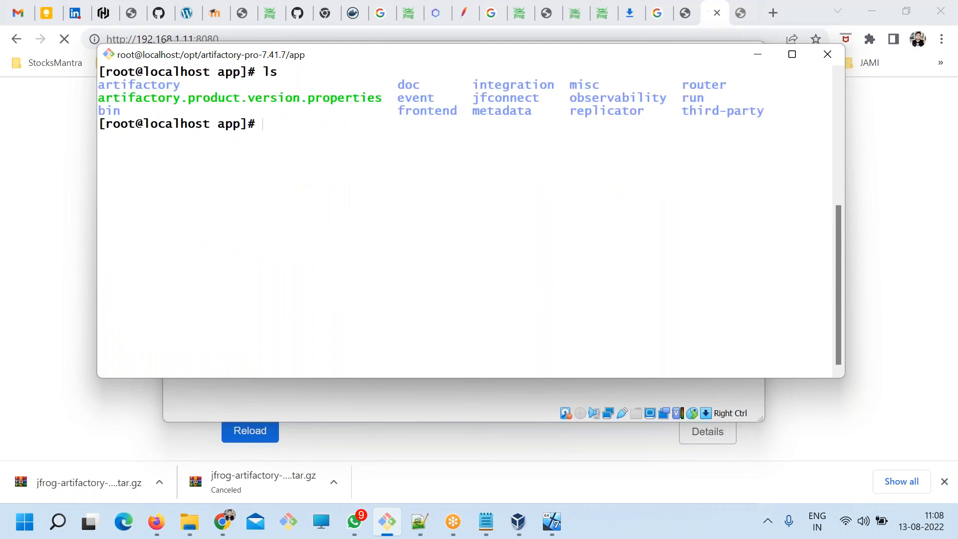
Go up to artifactory-pro-7.41.7, list it, and inspect the contents of its var directory.
type("cd ..")
key("Return")
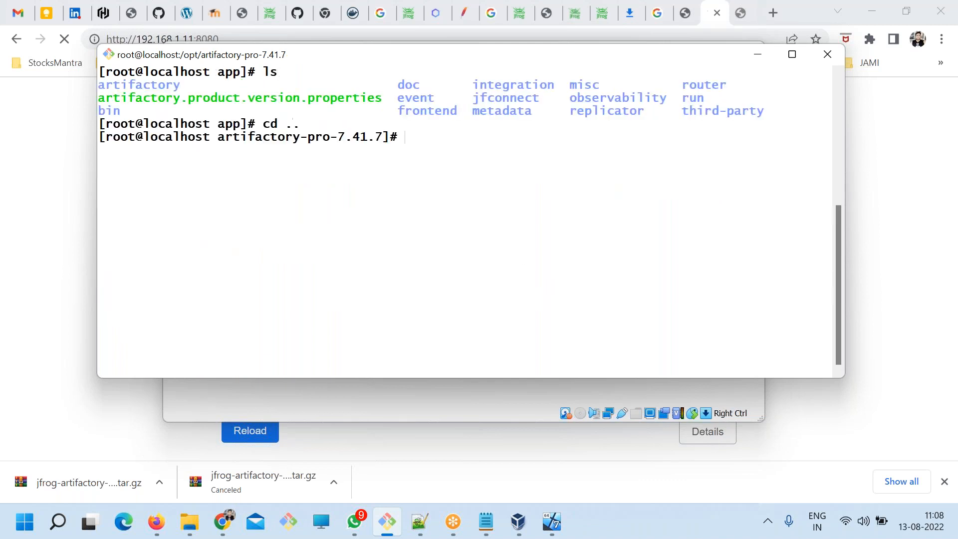
type("ls")
key("Return")
type("cd var/")
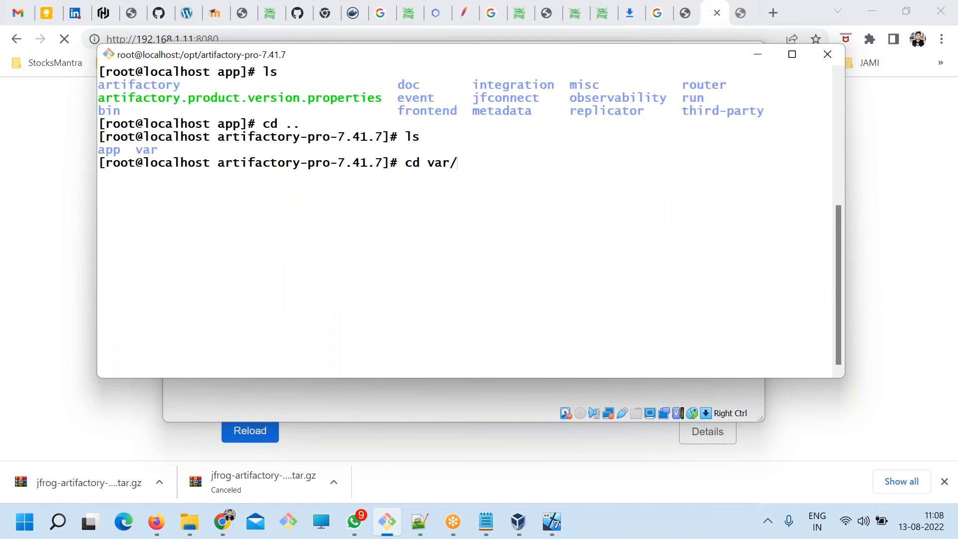
key("Return")
type("ls")
key("Return")
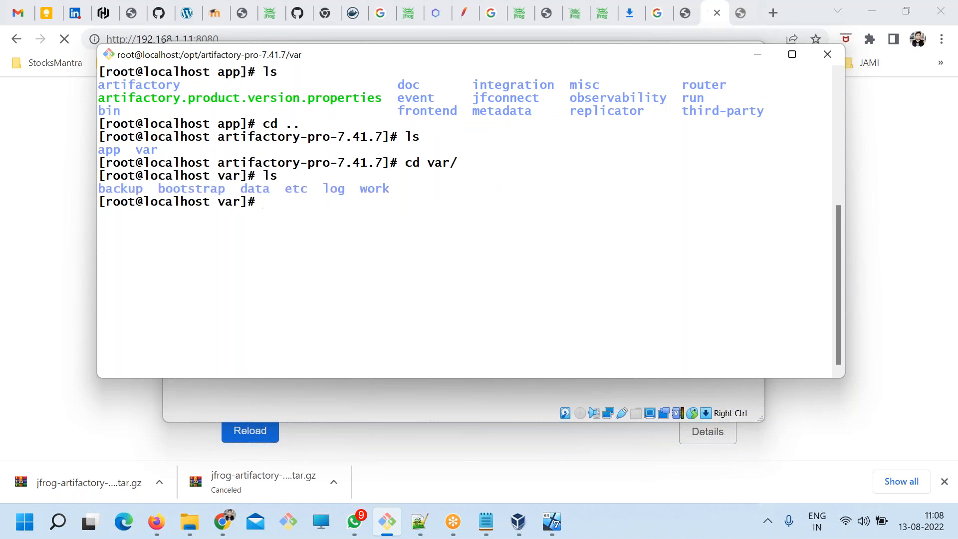
Go back from var into the app directory and examine its list of component folders.
type("cd ..")
key("Return")
type("ls")
key("Return")
type("cd ap")
key("Tab")
key("Return")
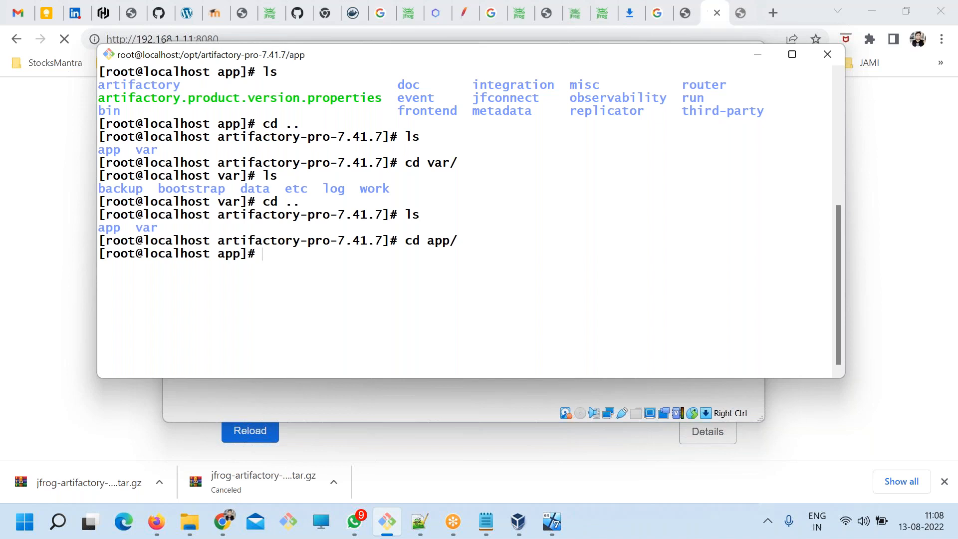
type("ls")
key("Return")
left_click_drag(407, 280, 645, 295)
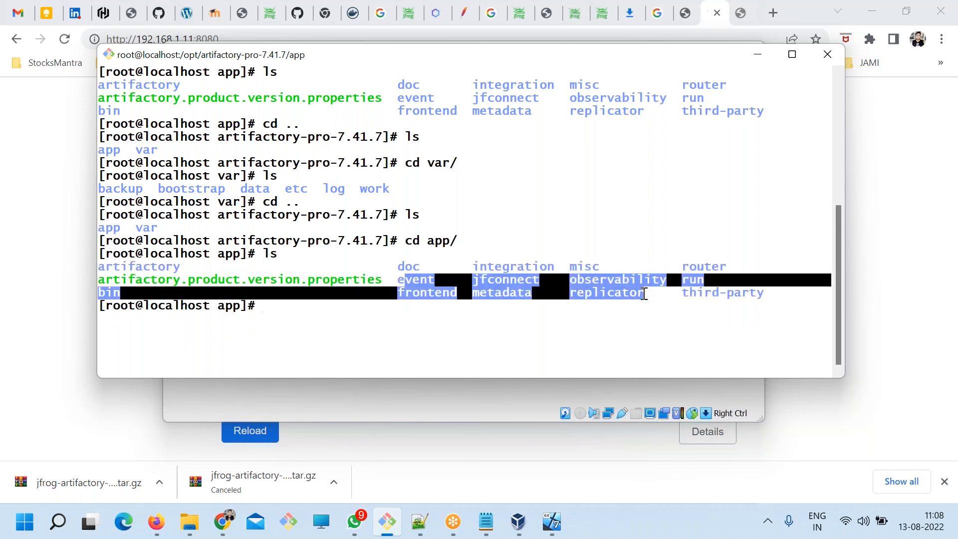
left_click(714, 312)
left_click_drag(709, 300, 571, 268)
left_click(410, 303)
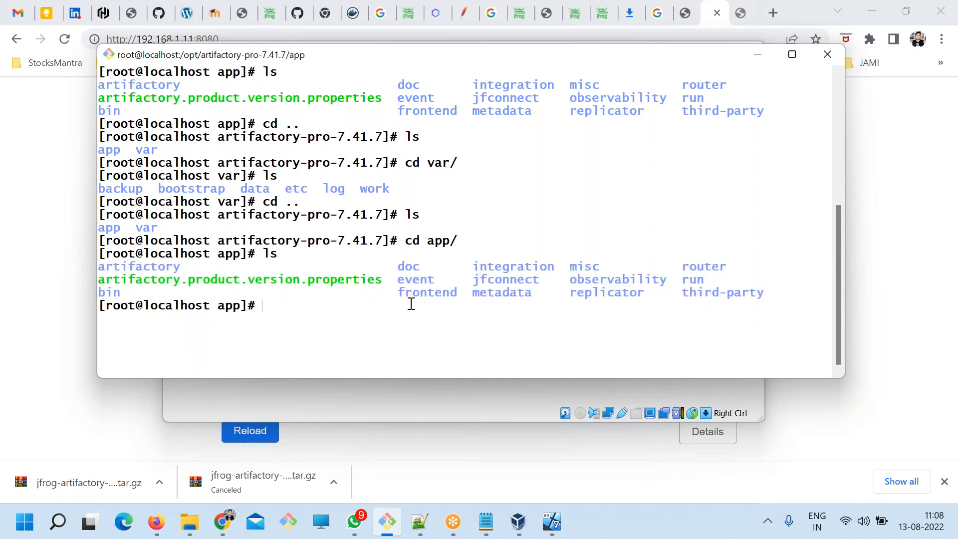
Switch to Chrome and look up the web interface port in the DevOpsSchool Artifactory install guide.
key("alt+Tab")
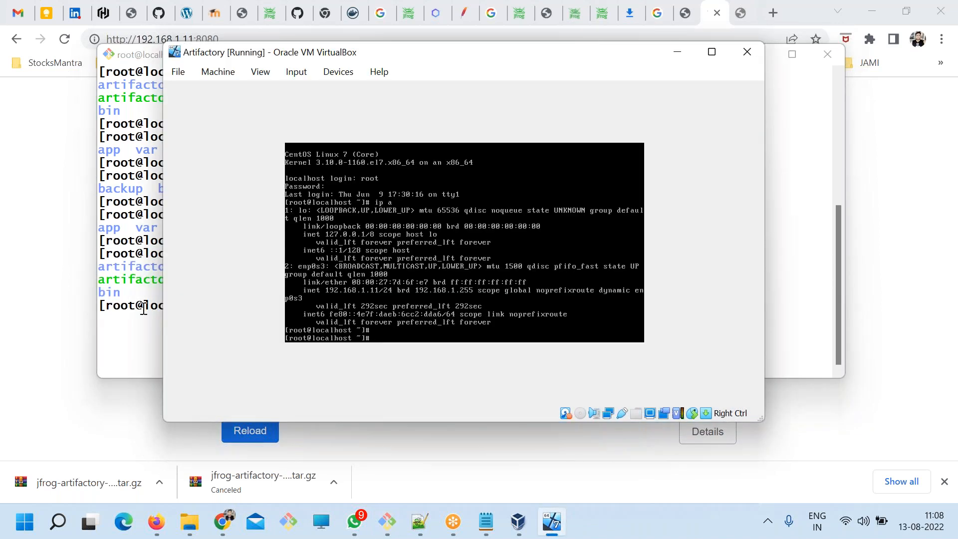
left_click(79, 295)
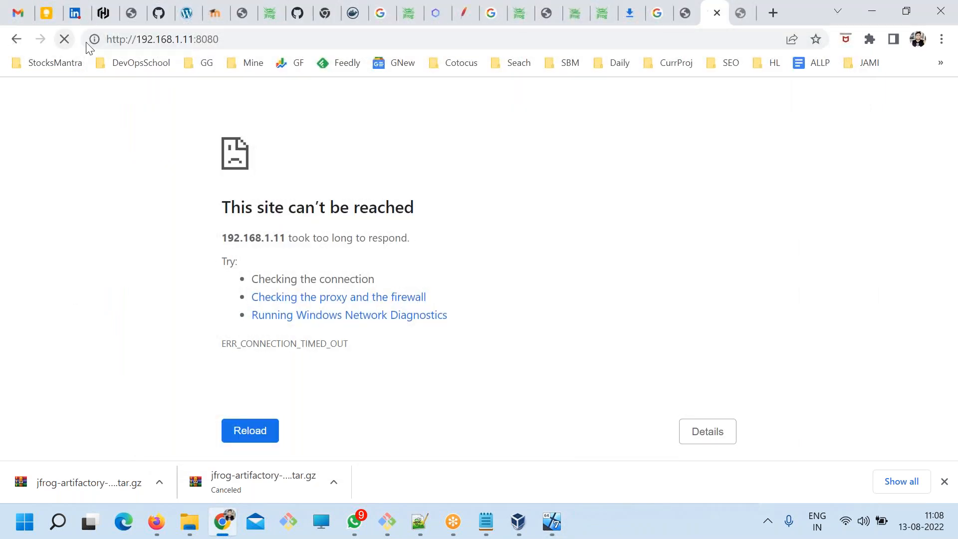
left_click(741, 13)
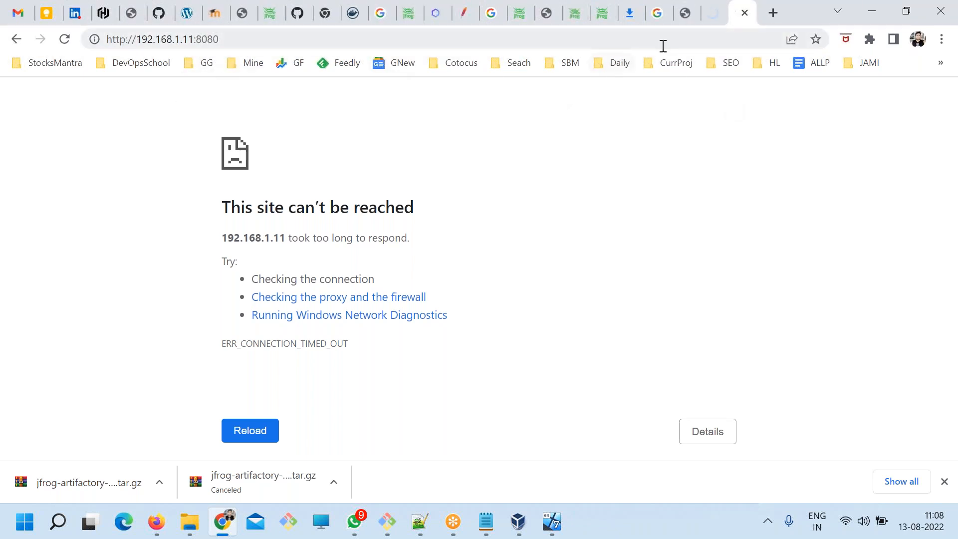
left_click(684, 13)
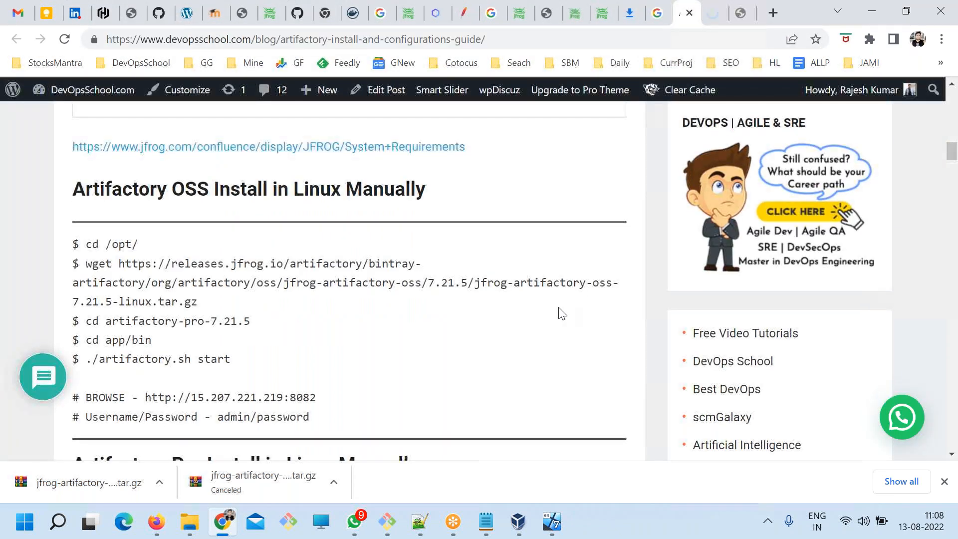
scroll(549, 313, "down", 4)
scroll(535, 311, "up", 3)
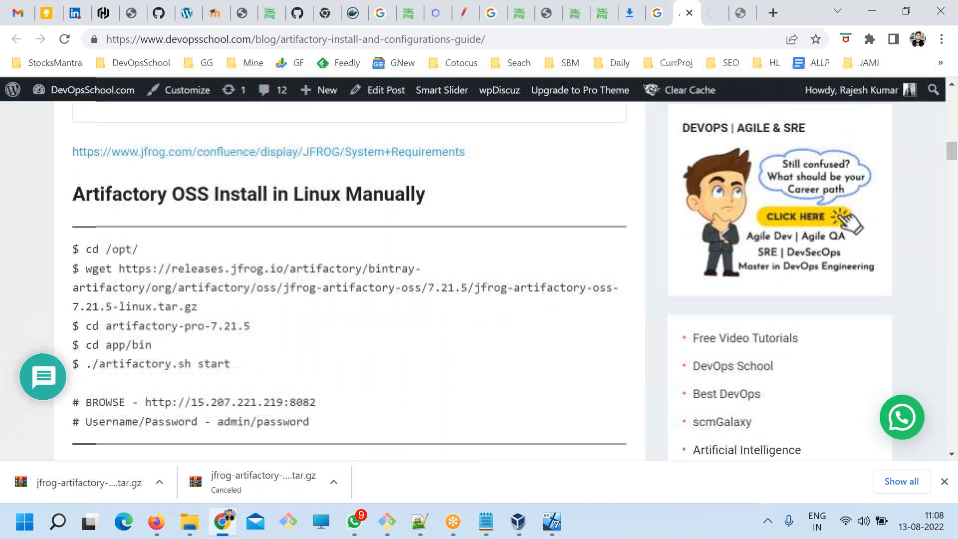
left_click(741, 13)
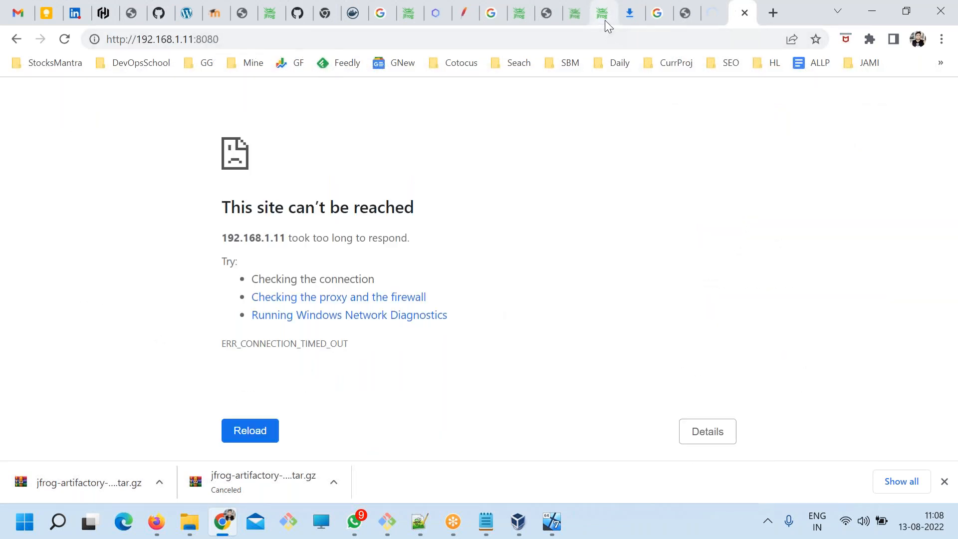
left_click(683, 13)
left_click_drag(316, 402, 295, 403)
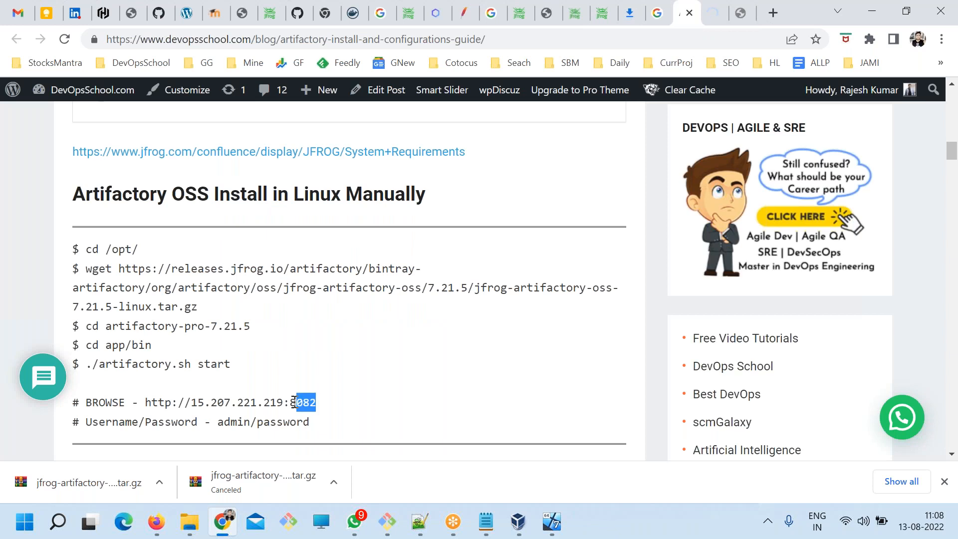
scroll(294, 403, "down", 5)
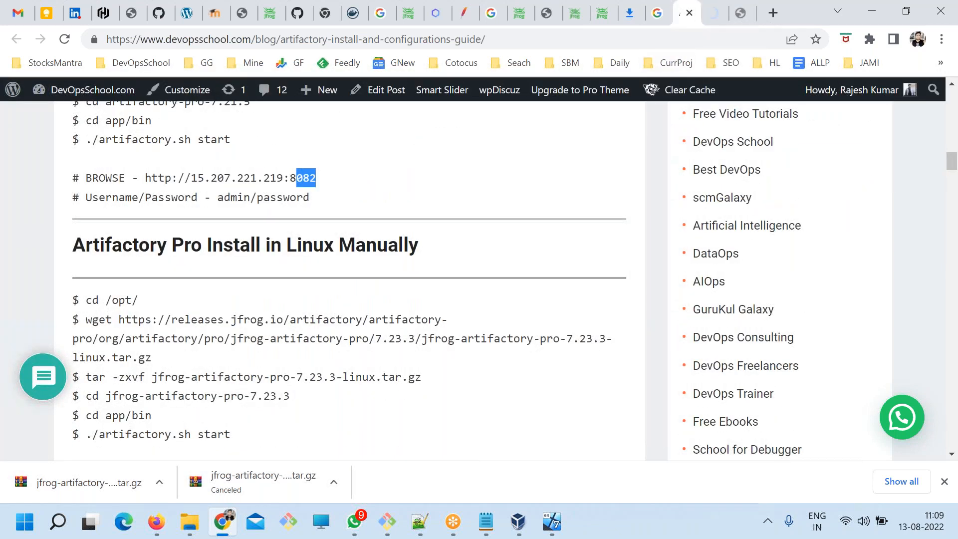
left_click_drag(293, 244, 237, 181)
Change the port in the failed 192.168.1.11 tab's address to 8082 and request the page.
left_click(689, 12)
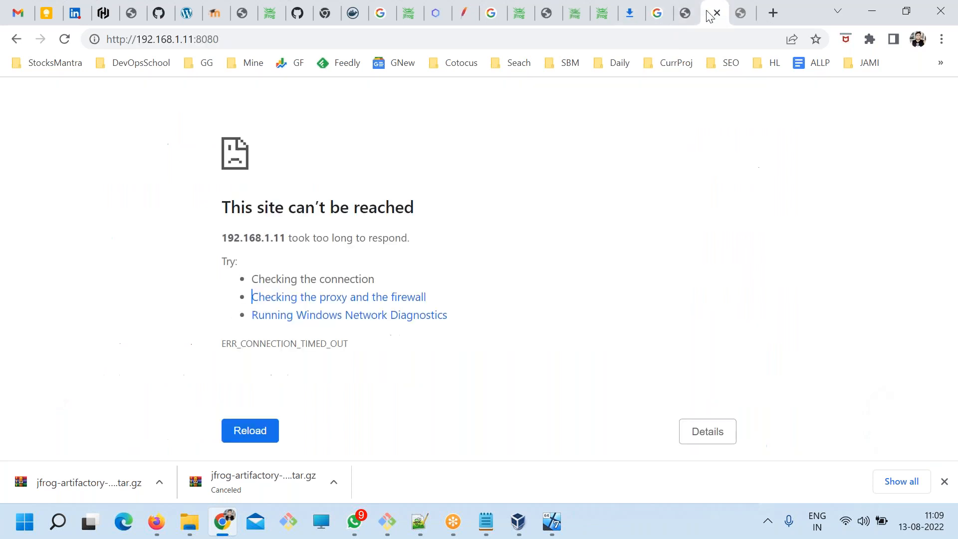
left_click_drag(214, 39, 233, 40)
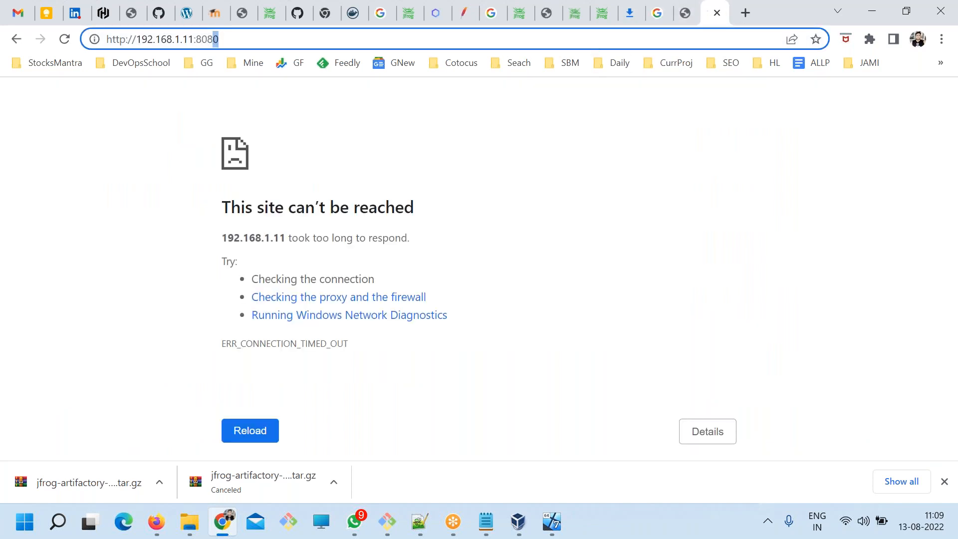
type("2")
key("Return")
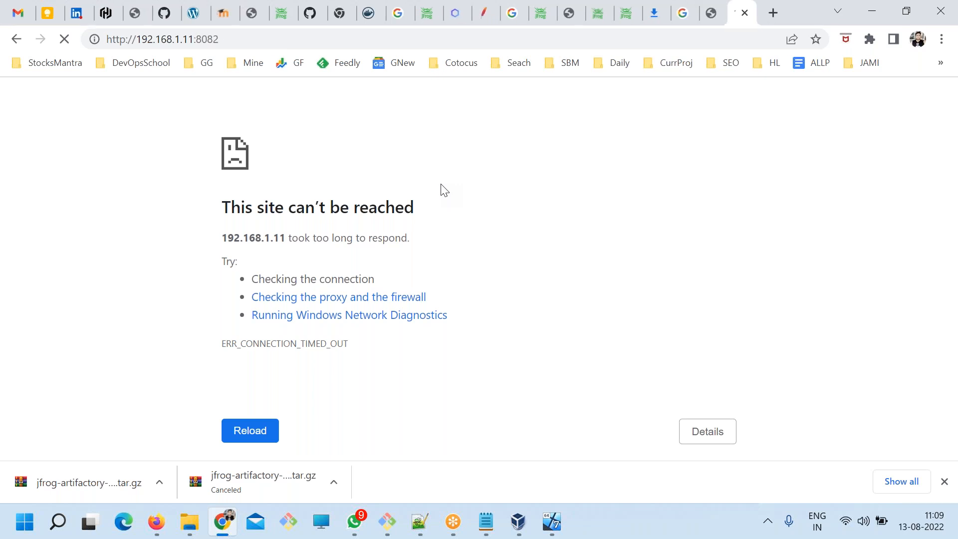
Recheck the browse address in the guide's manual Linux install sections for Artifactory OSS and Pro.
left_click(709, 12)
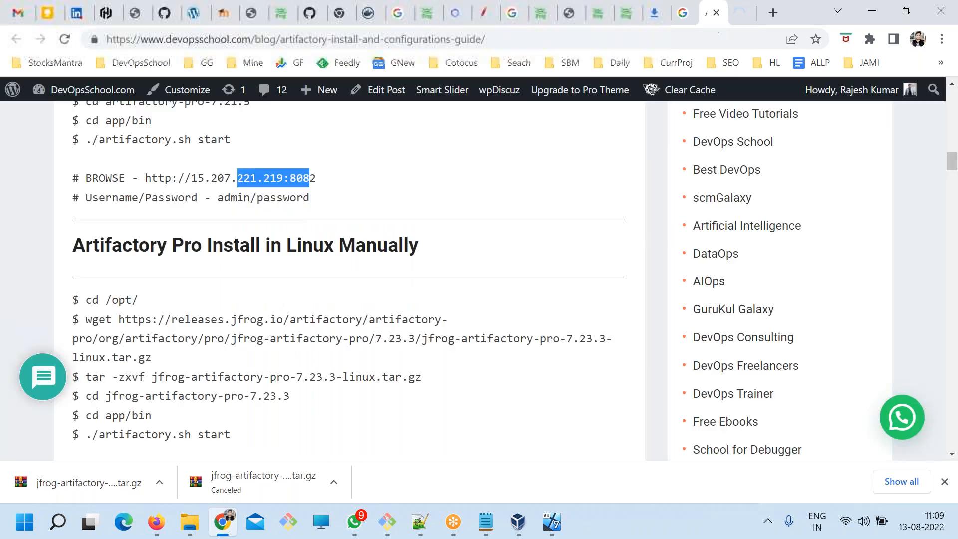
left_click(298, 243)
scroll(298, 265, "up", 3)
left_click_drag(339, 385, 379, 399)
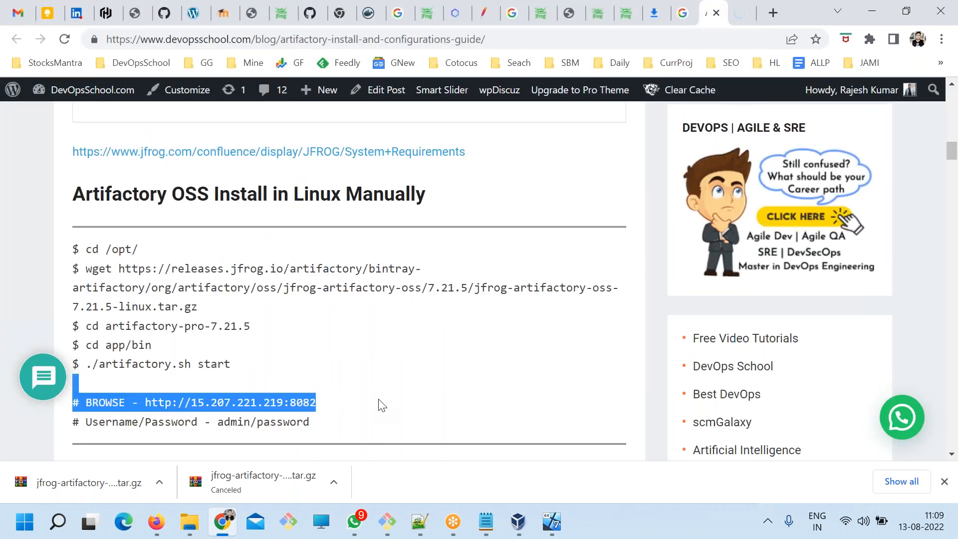
scroll(382, 404, "down", 10)
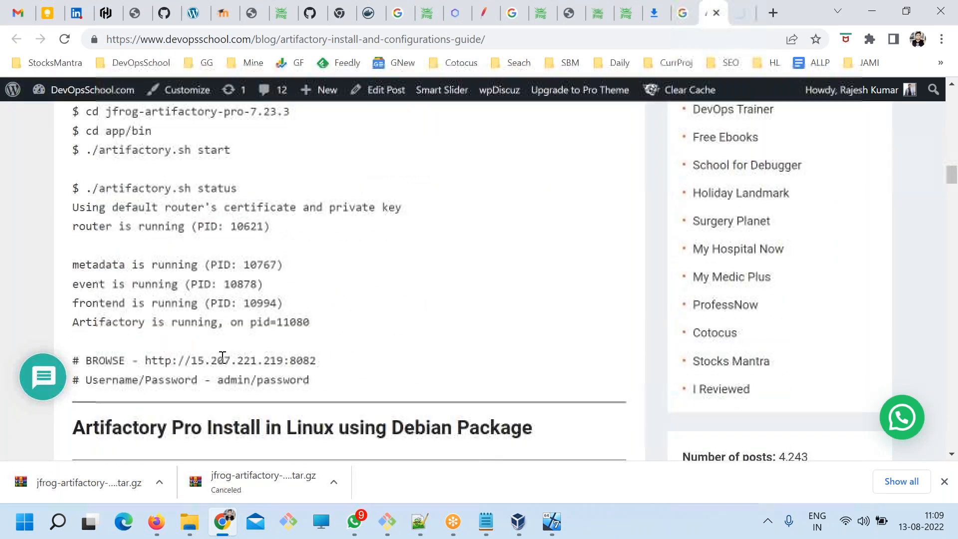
left_click_drag(254, 149, 292, 170)
left_click(737, 14)
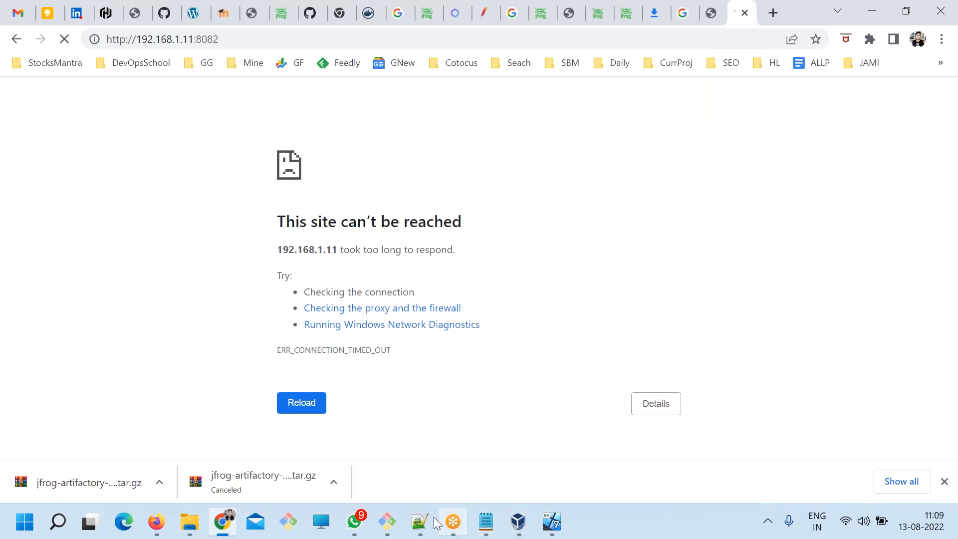
left_click(387, 522)
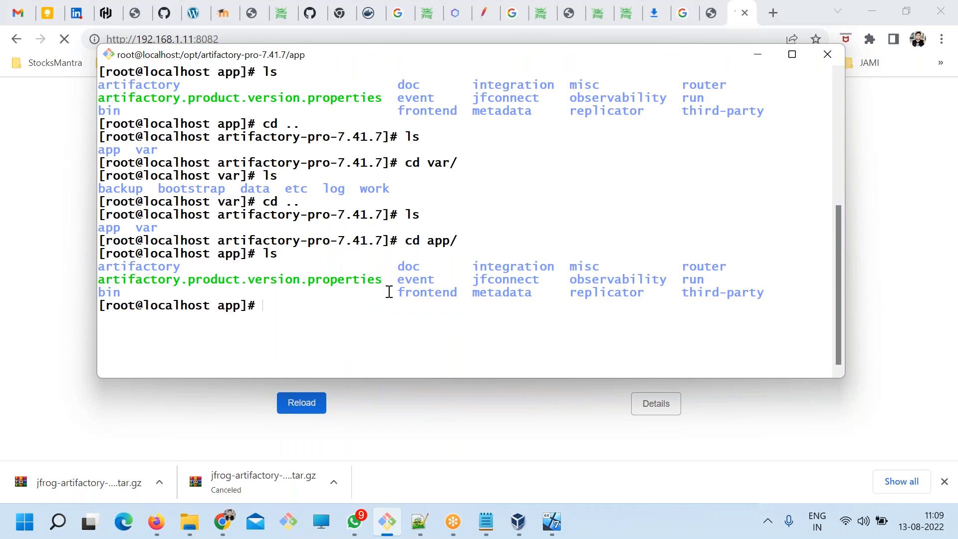
left_click(8, 162)
left_click(288, 44)
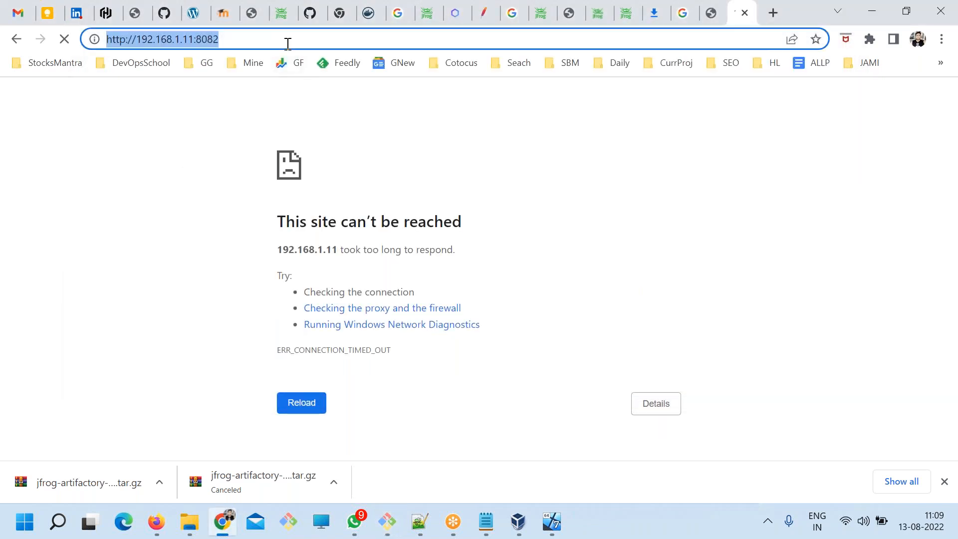
key("Return")
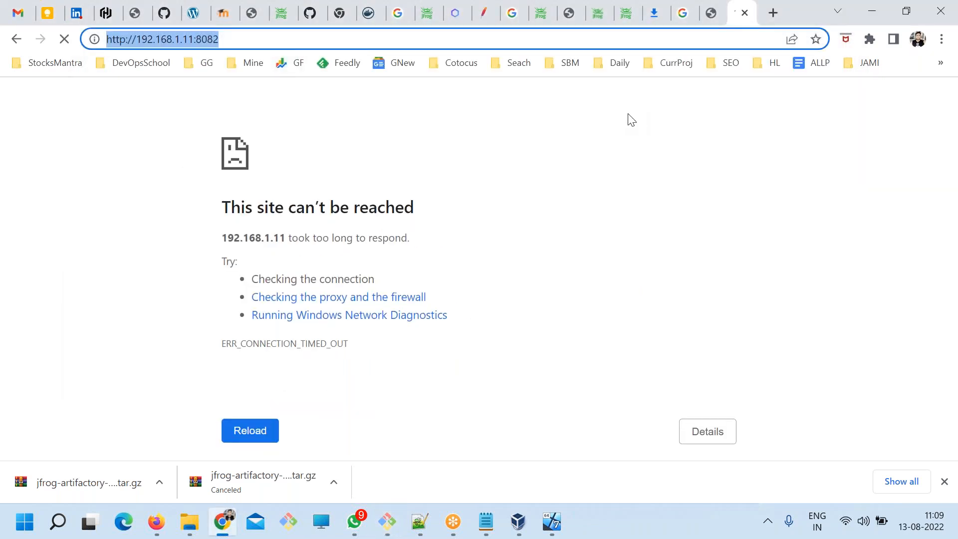
left_click_drag(229, 38, 211, 37)
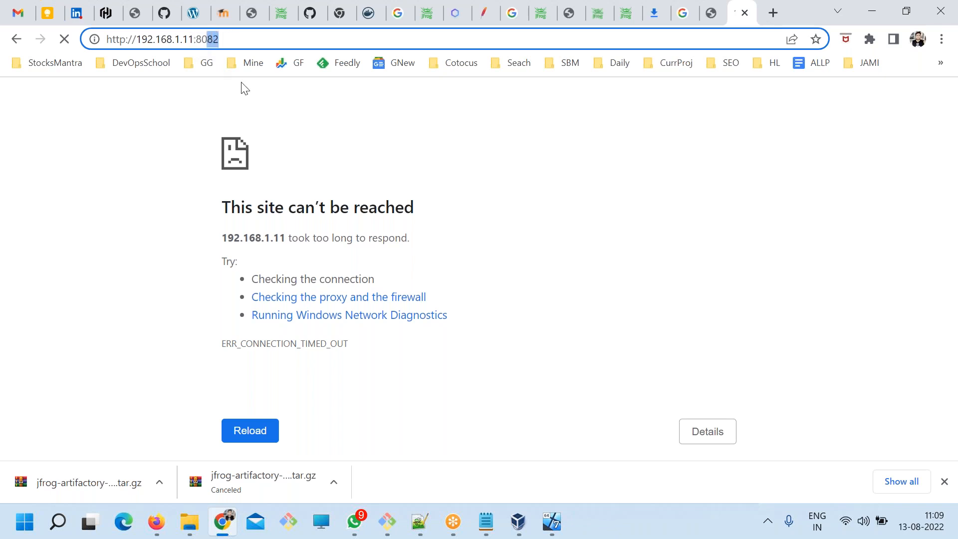
Switch to the terminal, clear the screen and list the app directory.
key("alt+Tab")
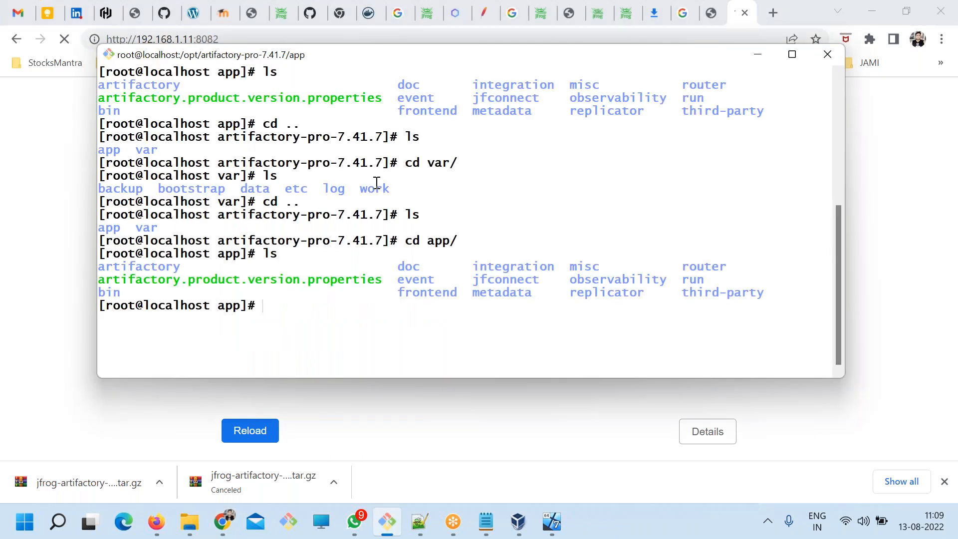
type("clear")
key("Return")
type("ls")
key("Return")
Stop the firewalld service on the virtual machine with systemctl.
type("syst")
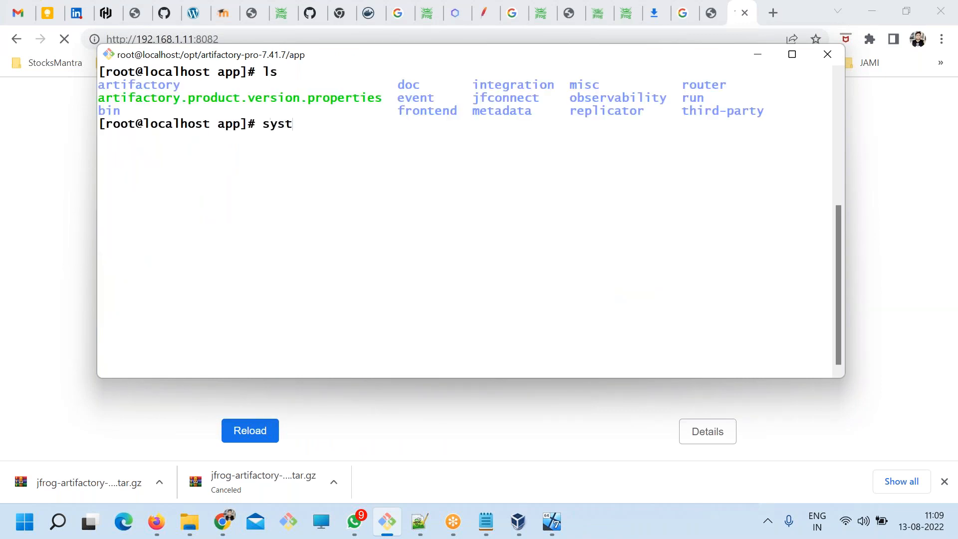
type("emctl stop fir")
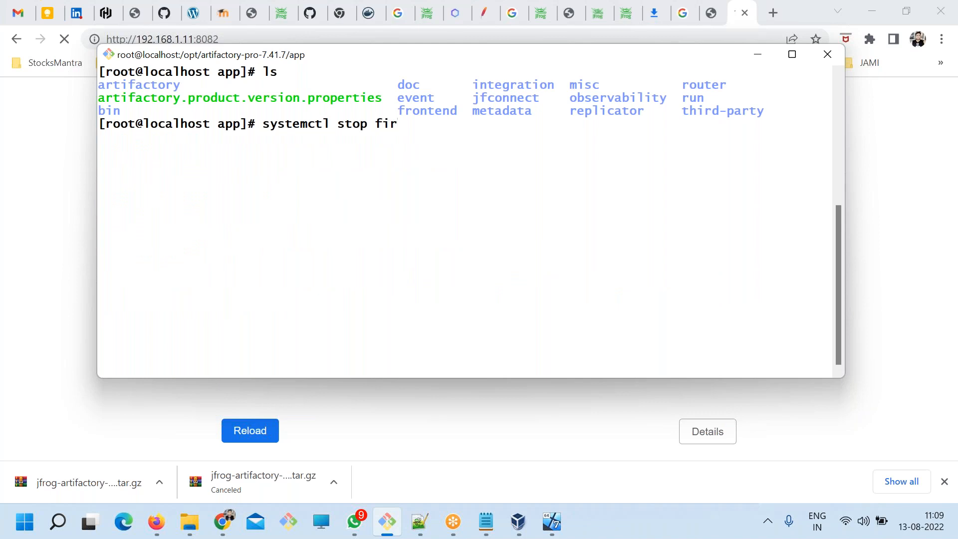
type("ewalld")
key("Return")
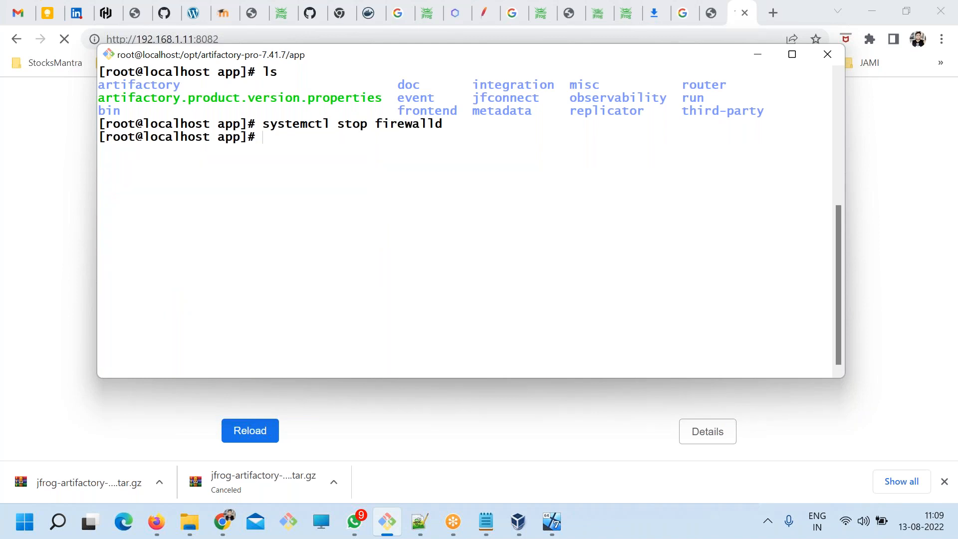
Disable the firewalld service with systemctl so it does not start at boot.
key("Up")
key("BackSpace")
key("BackSpace")
key("BackSpace")
key("BackSpace")
type("disable")
key("Return")
key("alt+Tab")
left_click(248, 38)
key("Return")
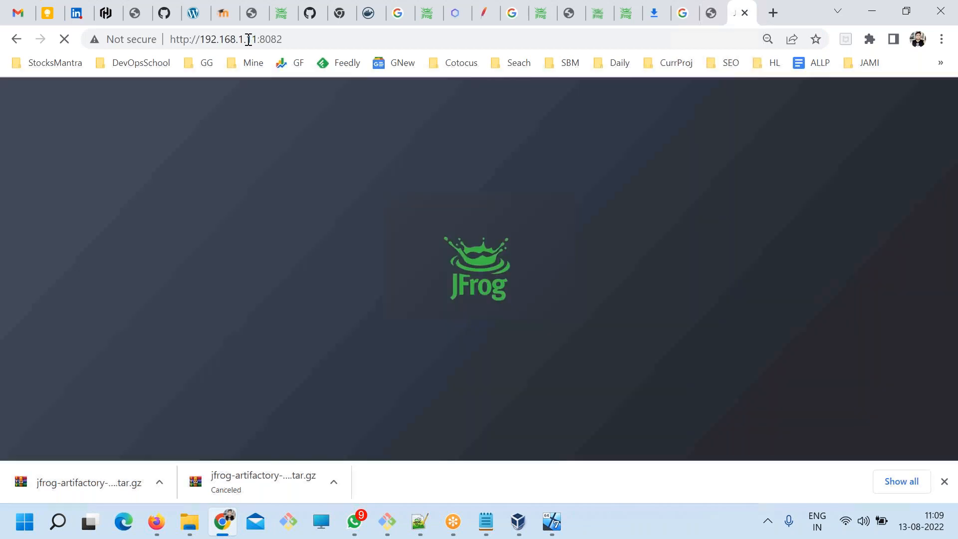
key("ctrl+l")
key("ctrl+c")
left_click(775, 14)
key("ctrl+v")
key("BackSpace")
key("BackSpace")
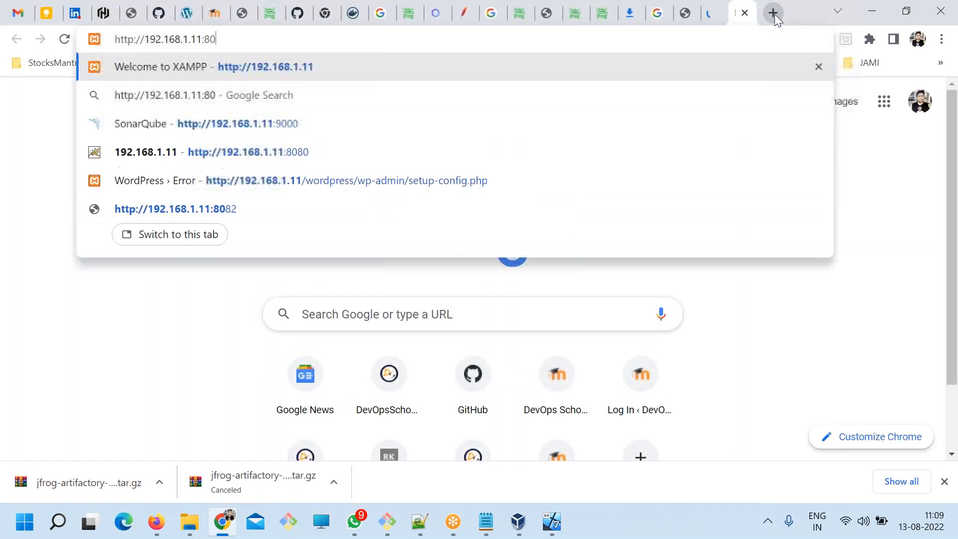
type("80")
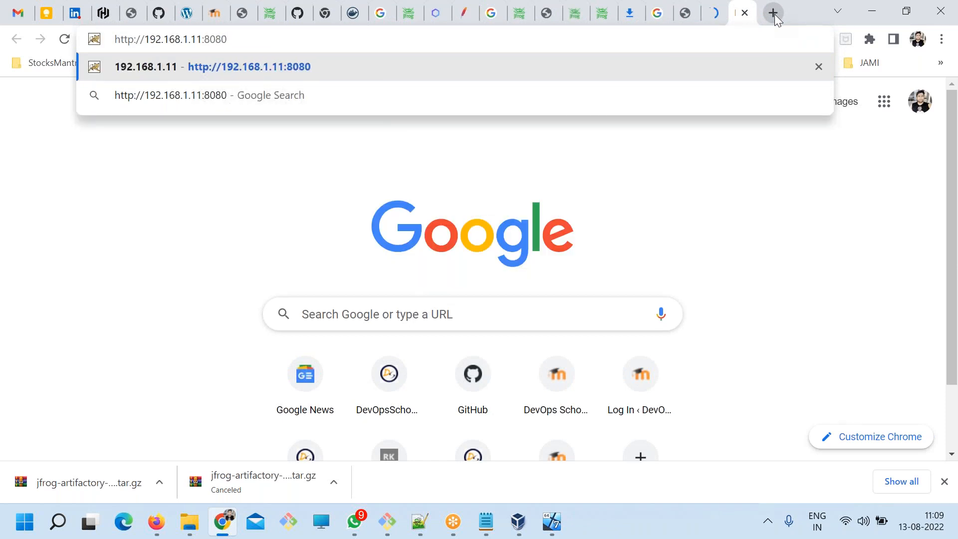
key("Return")
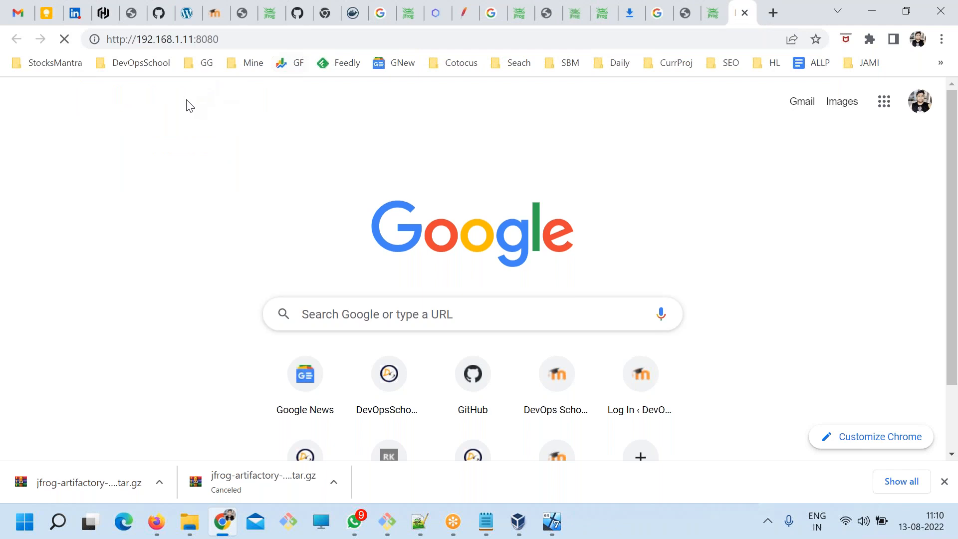
left_click(90, 38)
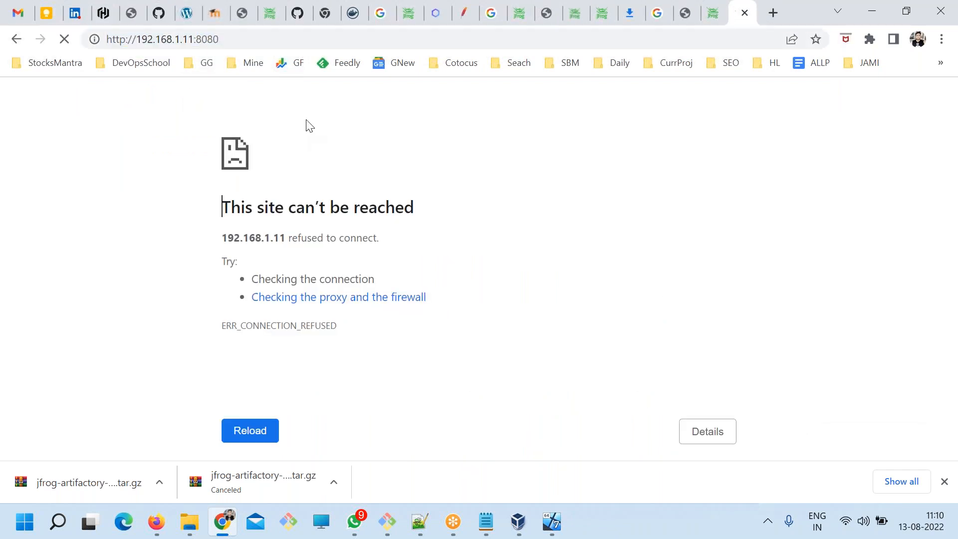
Return to the JFrog login page on port 8082 and enter admin as the username.
left_click(714, 14)
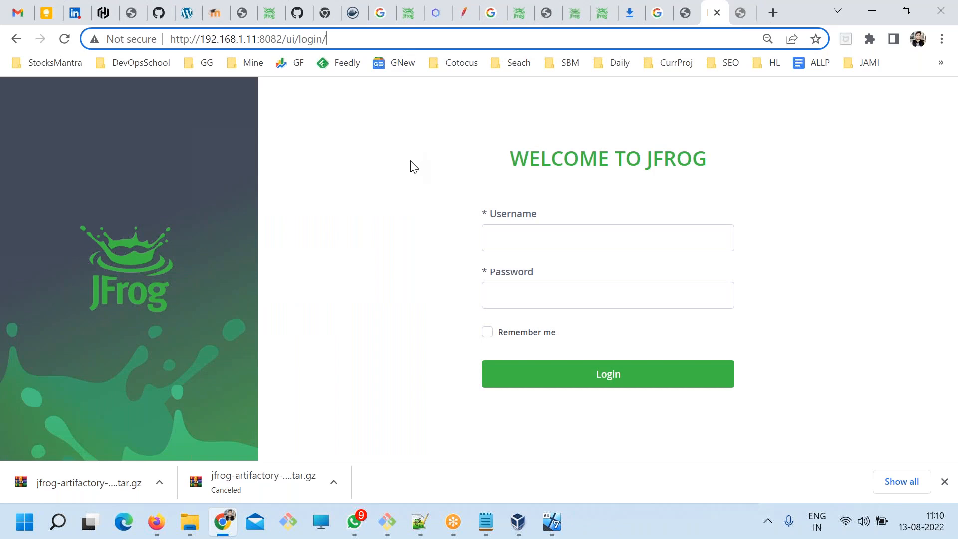
left_click_drag(330, 39, 145, 32)
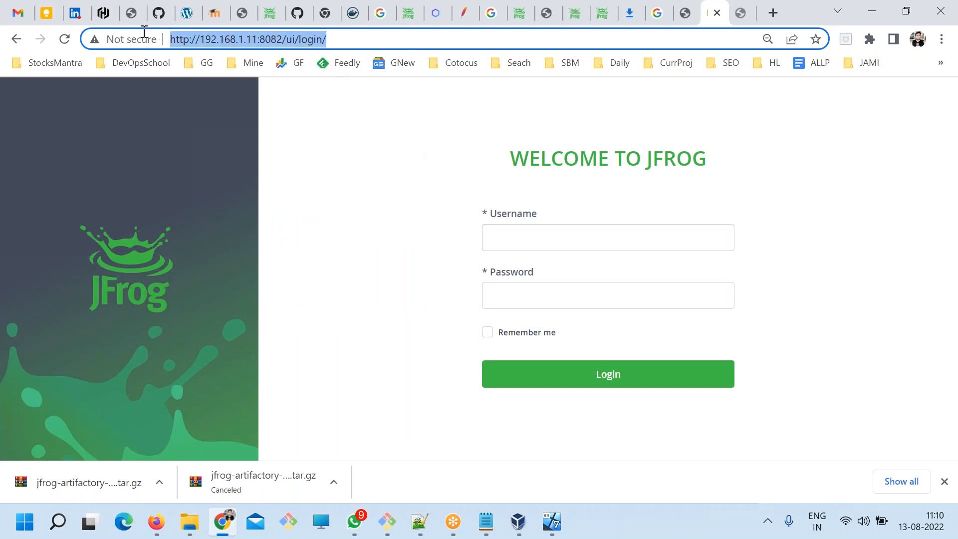
left_click(541, 226)
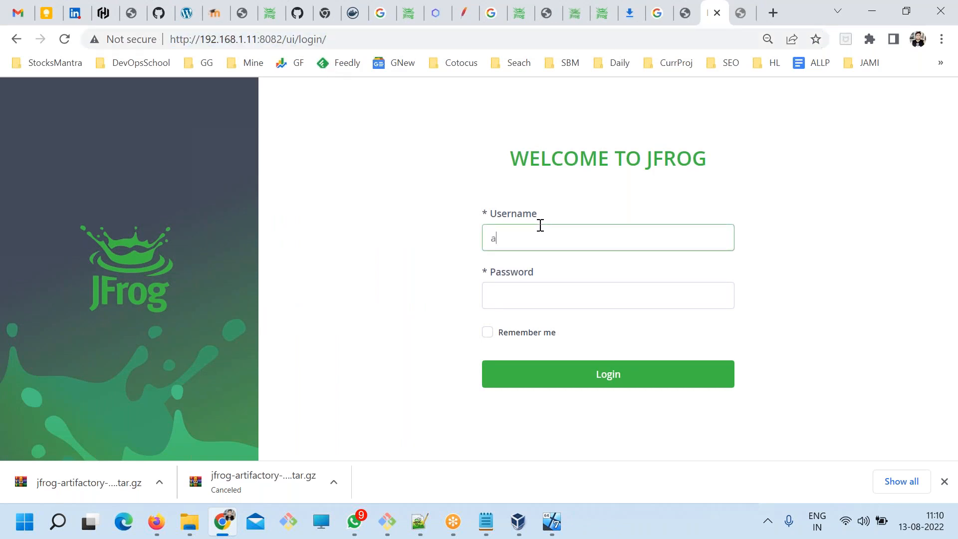
key("Tab")
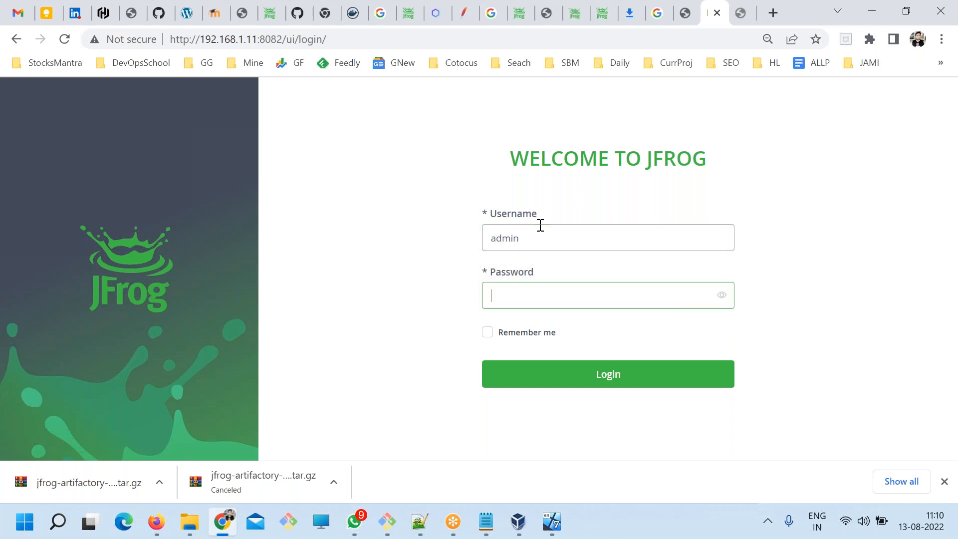
Look up the default admin login password in the DevOpsSchool Artifactory installation guide.
left_click(687, 15)
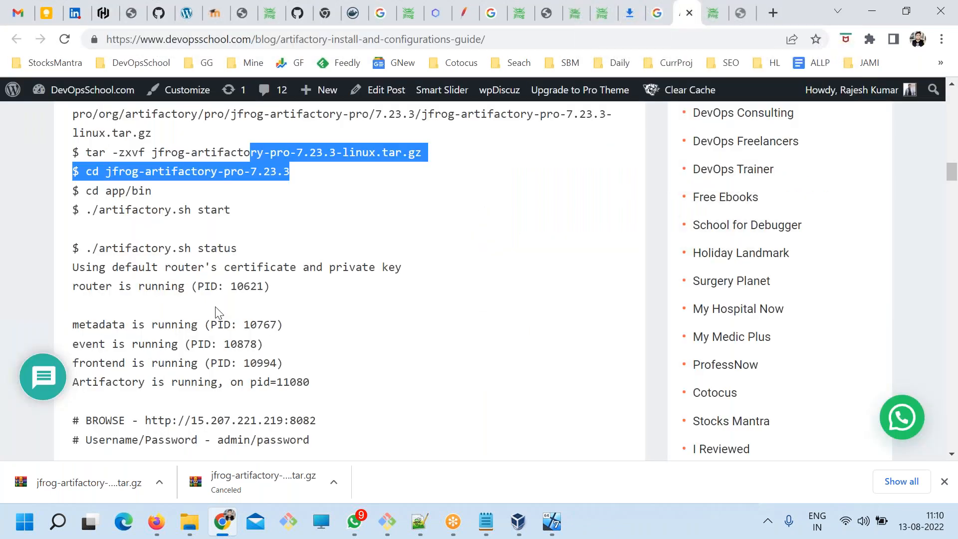
scroll(222, 310, "up", 2)
scroll(223, 310, "down", 5)
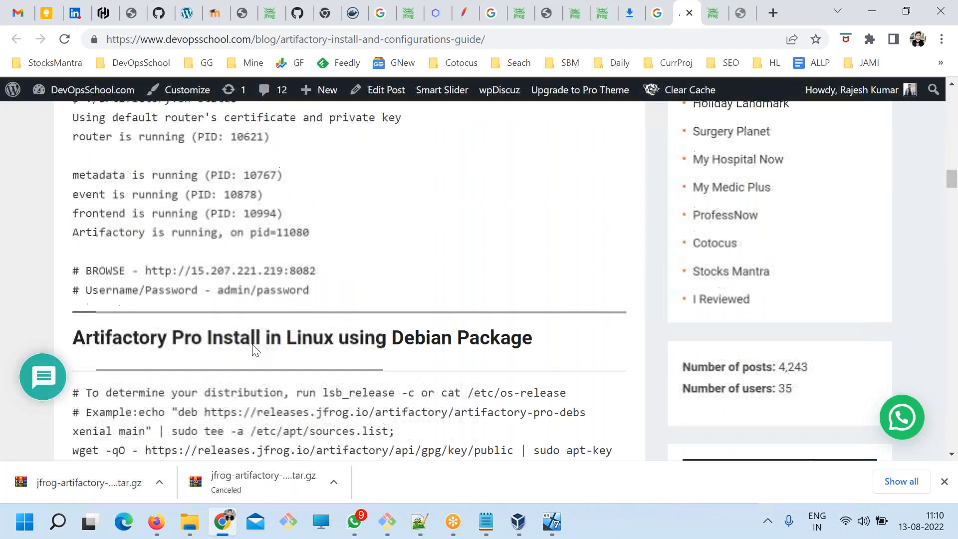
double_click(280, 291)
Log in to JFrog with the default admin password and decline Chrome's offer to save it.
left_click(714, 12)
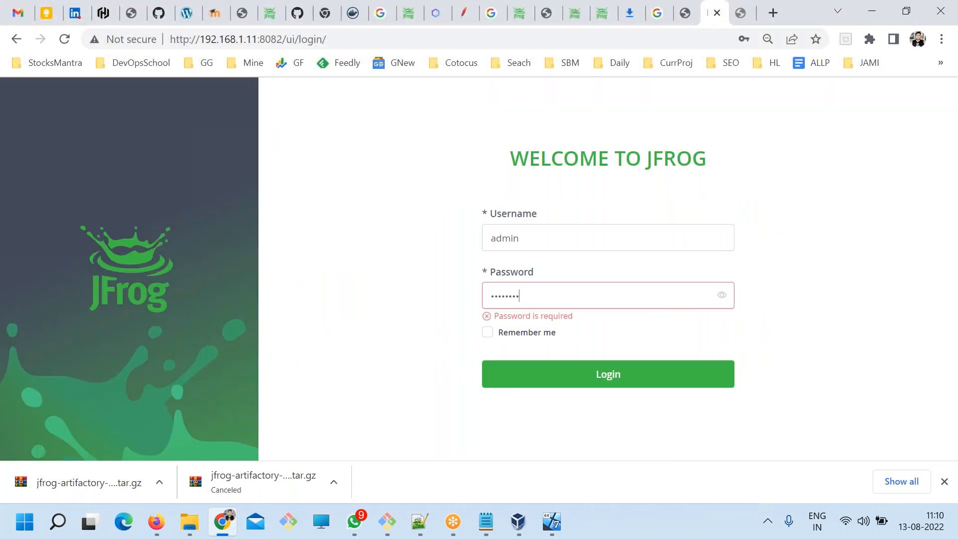
key("Return")
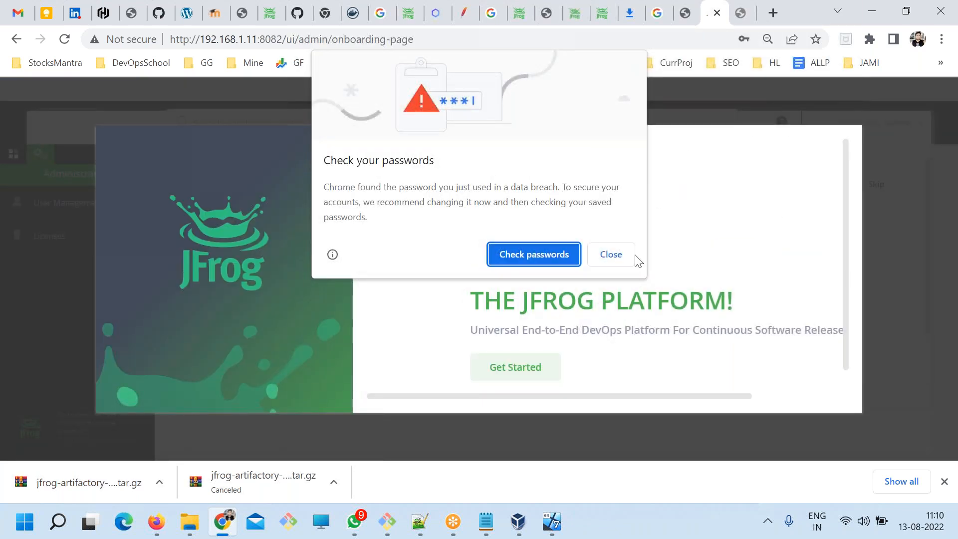
left_click(607, 254)
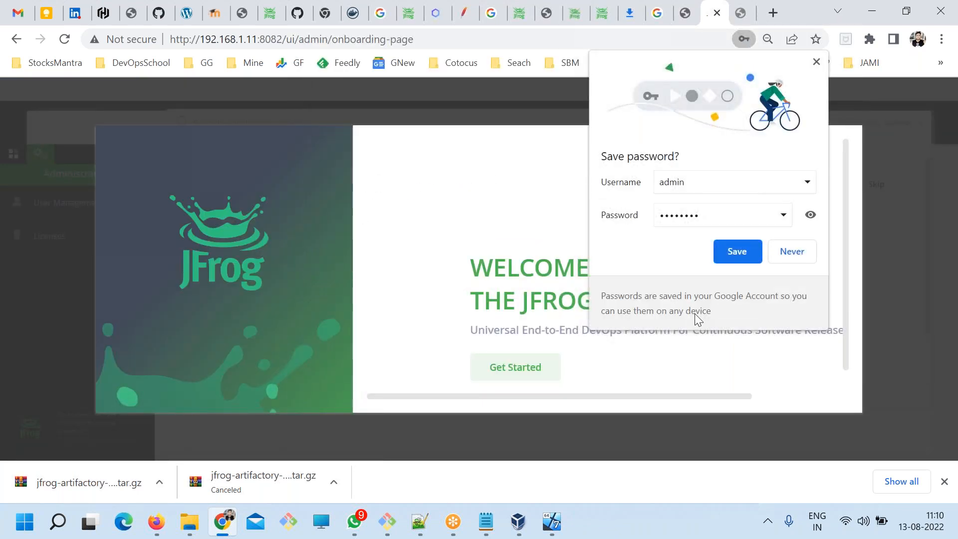
left_click(798, 253)
Start the JFrog Platform onboarding wizard from the welcome dialog.
scroll(606, 325, "down", 1)
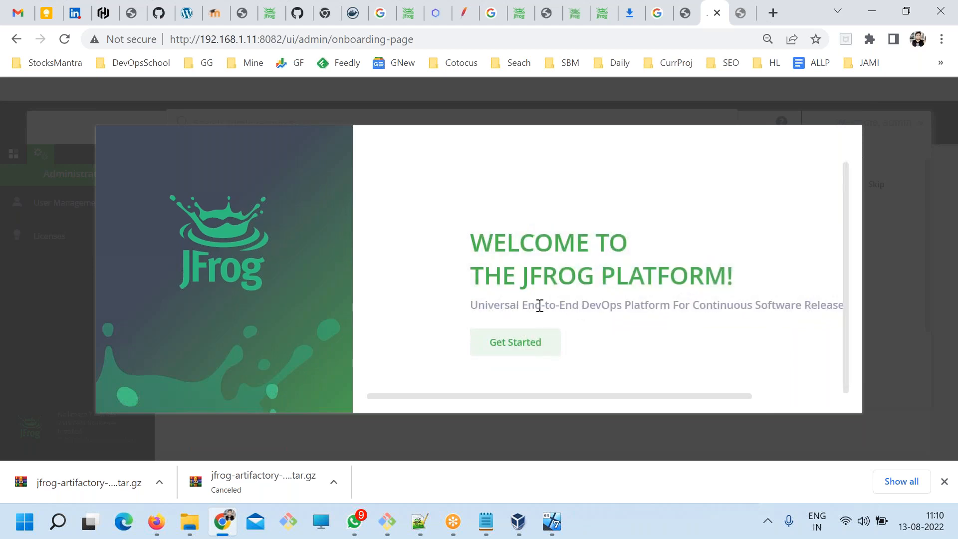
left_click_drag(528, 282, 682, 278)
left_click(530, 343)
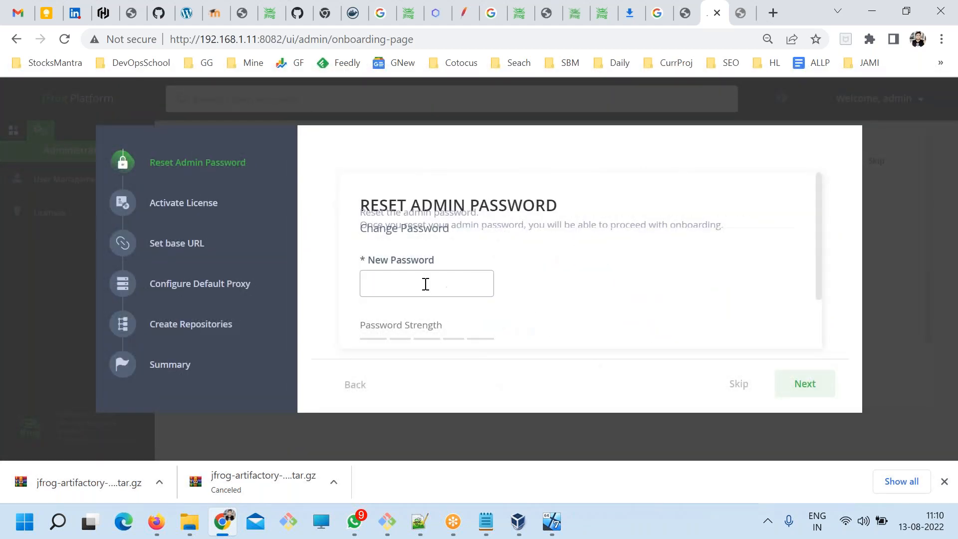
Try to enter a new admin password in the Reset Admin Password form.
left_click(426, 284)
key("Tab")
type("a")
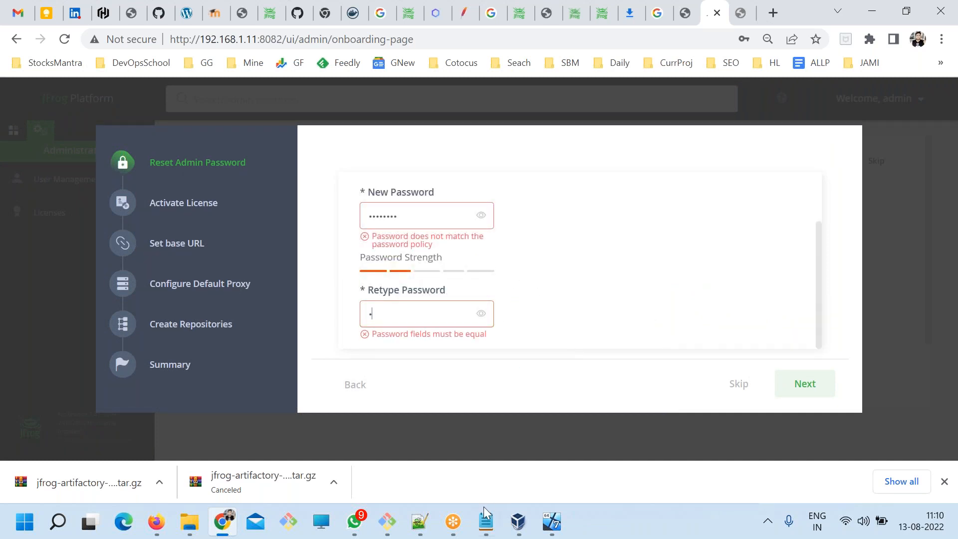
Switch to Notepad, write a stronger new admin password on its own line in ART.txt and save the file.
left_click(518, 521)
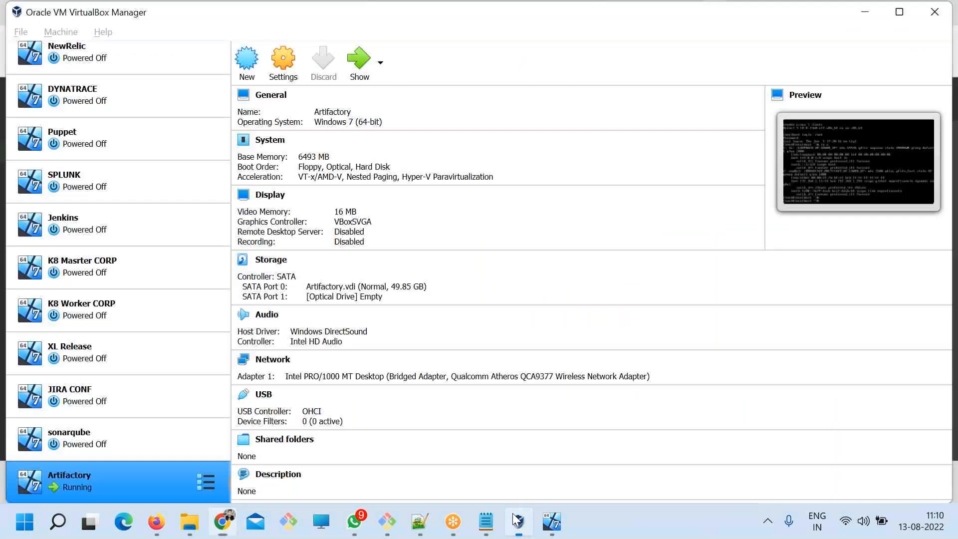
left_click(486, 520)
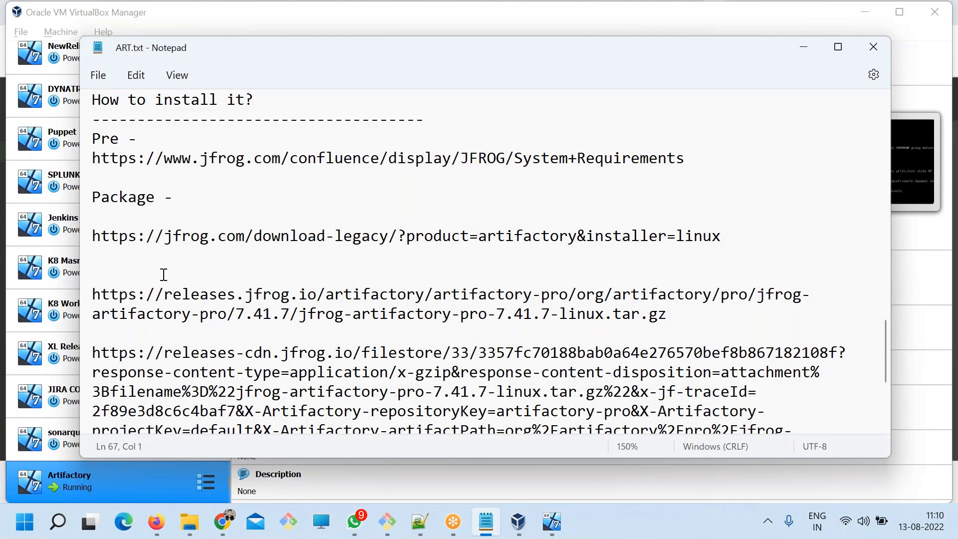
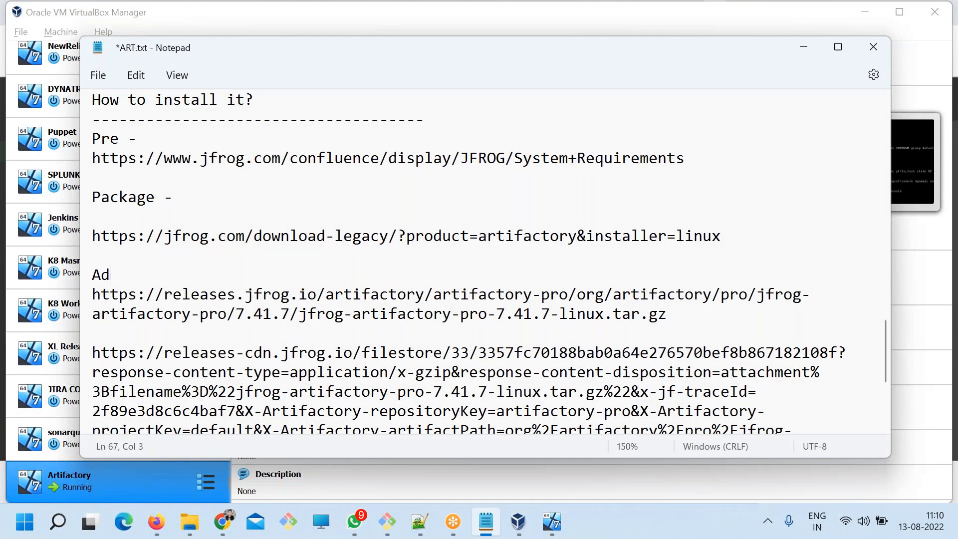
key("Return")
left_click_drag(200, 274, 63, 265)
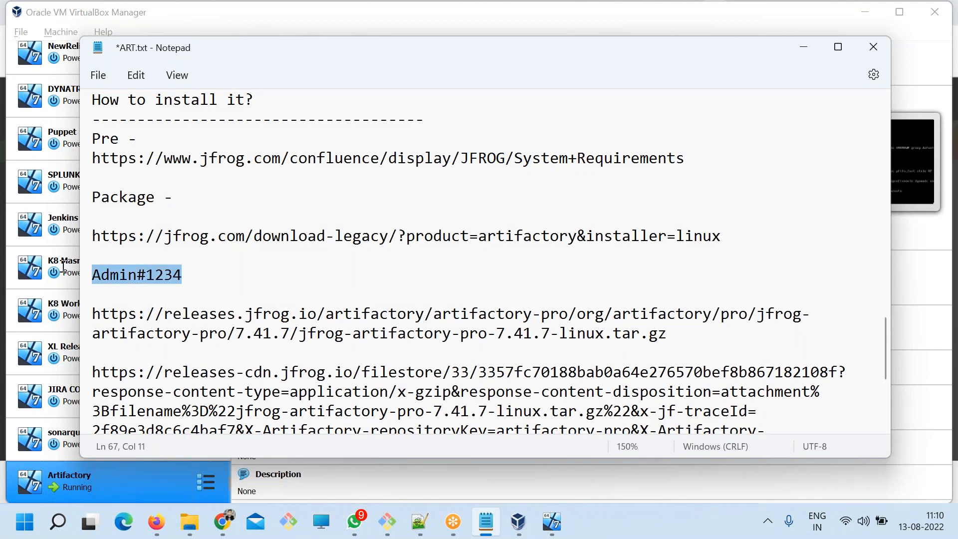
key("ctrl+s")
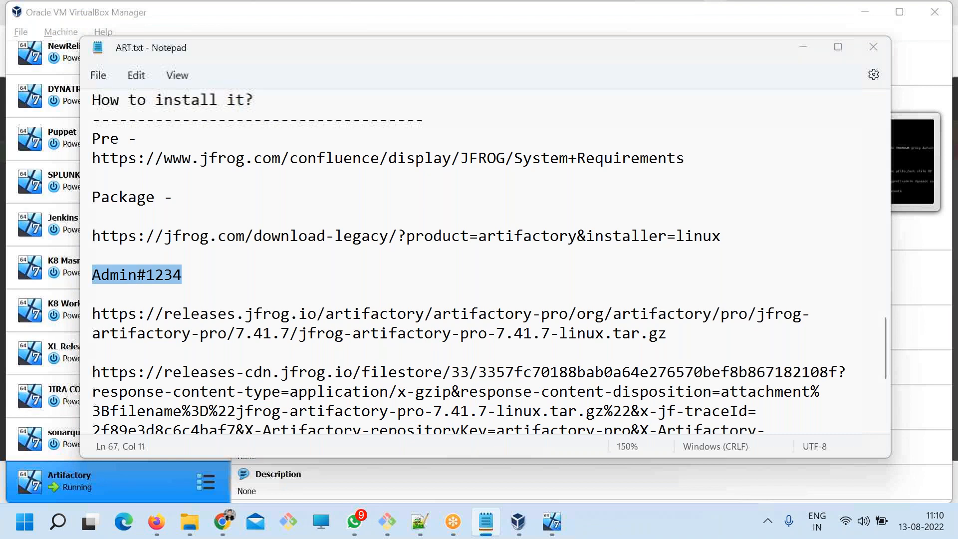
Switch to Chrome, try pasting the new admin password into both password fields and check the password requirements.
left_click(485, 522)
left_click(222, 521)
double_click(409, 216)
key("ctrl+v")
double_click(429, 319)
key("ctrl+v")
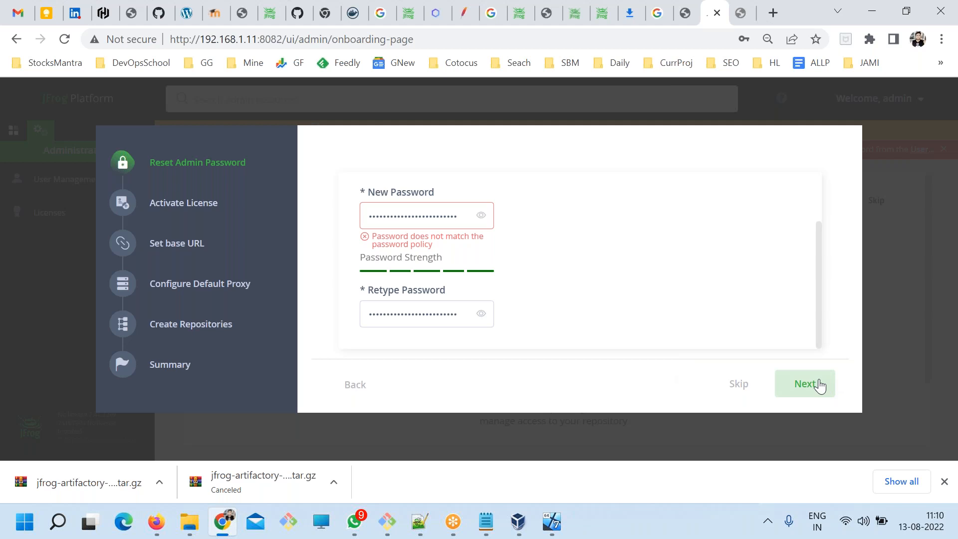
left_click(437, 220)
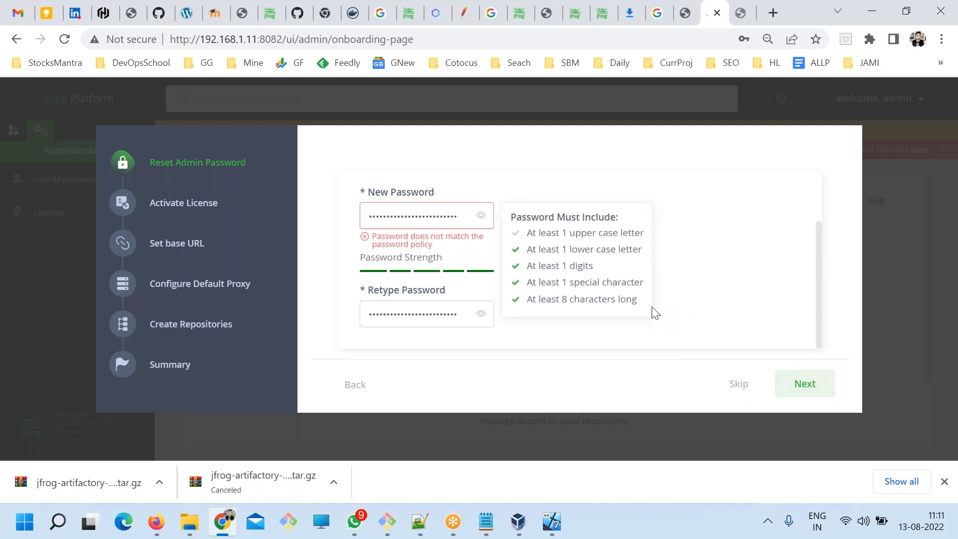
Switch back to ART.txt in Notepad and copy the new admin password.
key("alt+Tab")
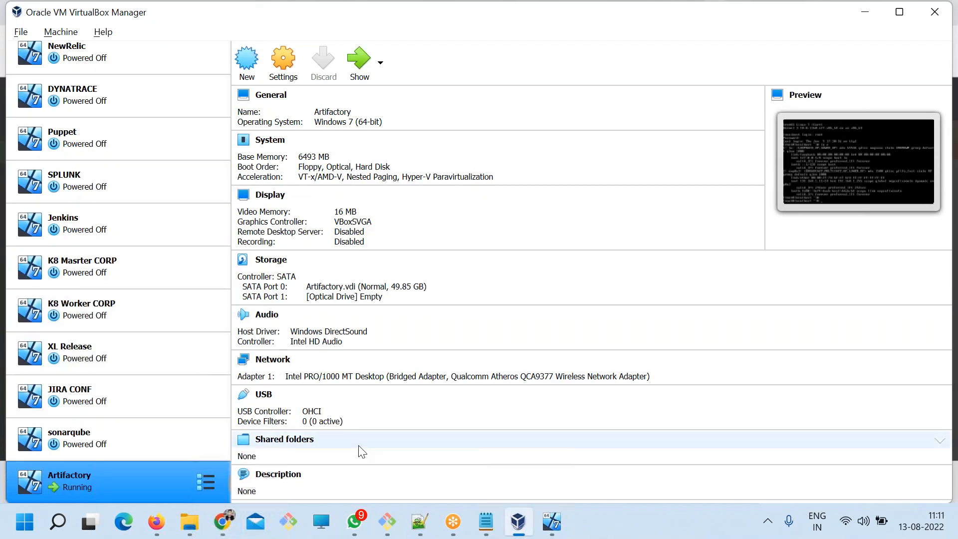
left_click(475, 516)
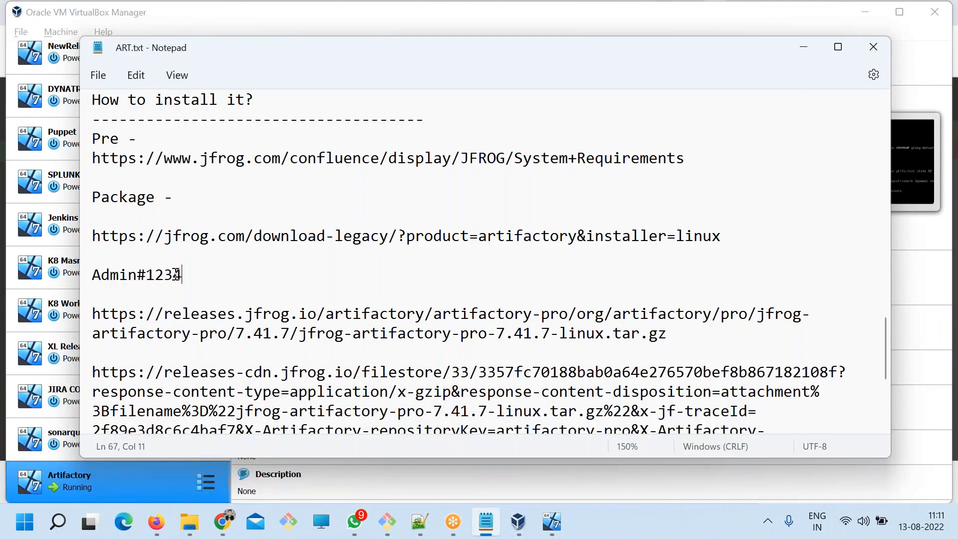
key("alt+Tab")
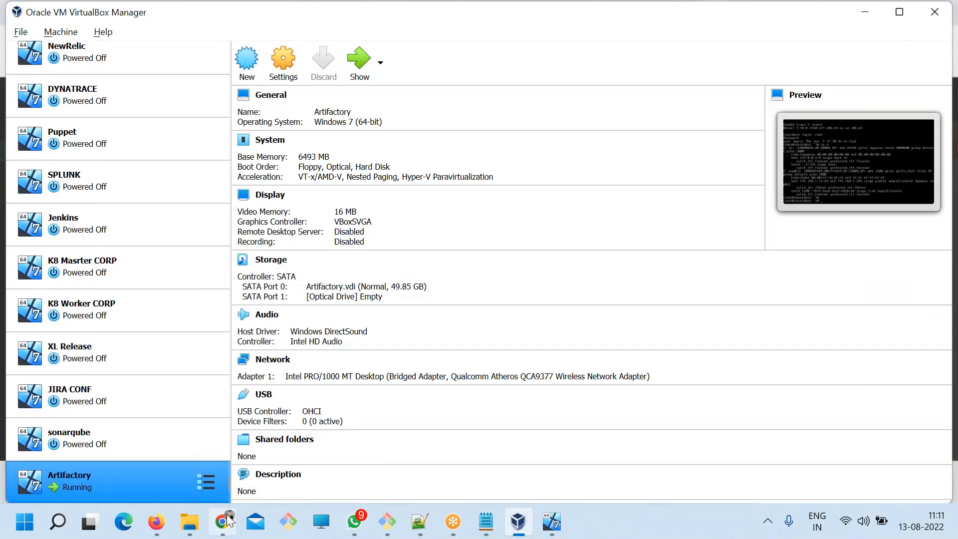
Switch to Chrome, fill both password fields with the copied admin password and continue to license activation.
left_click(223, 522)
double_click(396, 221)
key("BackSpace")
key("ctrl+v")
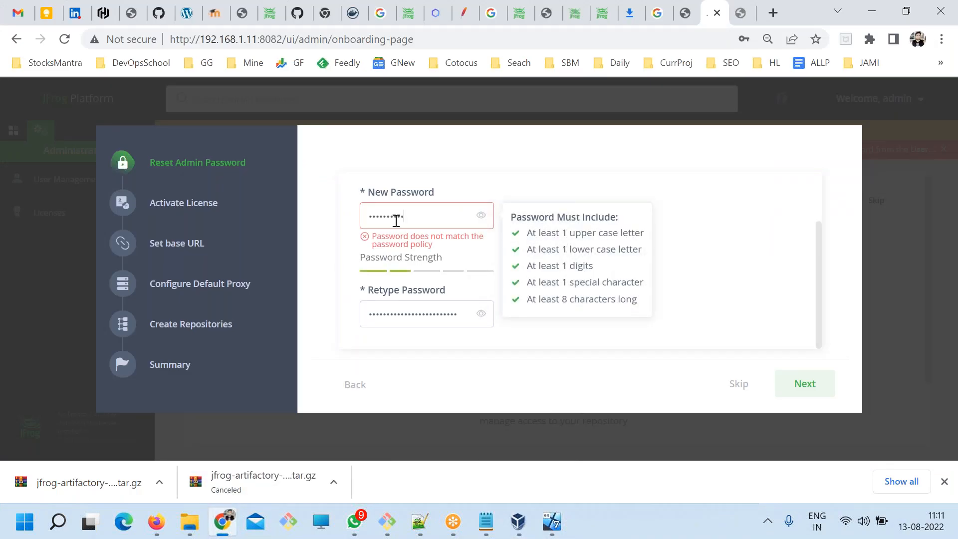
key("Tab")
key("ctrl+v")
left_click(811, 386)
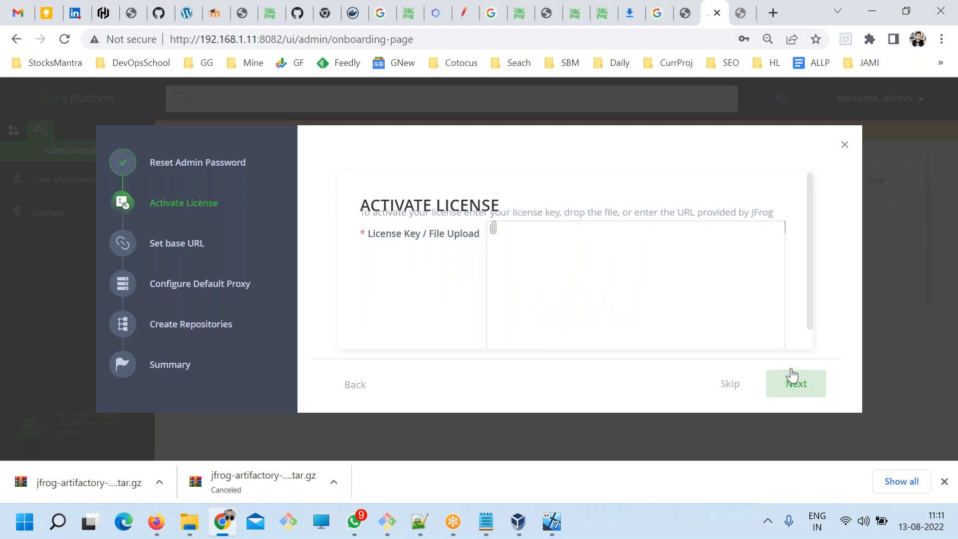
Switch to Firefox and copy the full JFrog Artifactory license key from the trial email in Gmail.
left_click(544, 249)
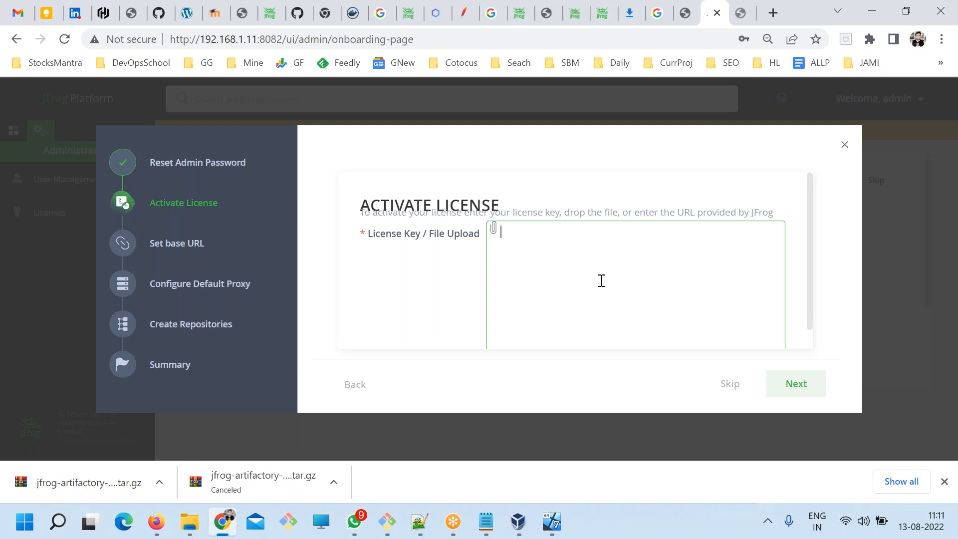
left_click(156, 528)
scroll(430, 364, "down", 3)
left_click(429, 364)
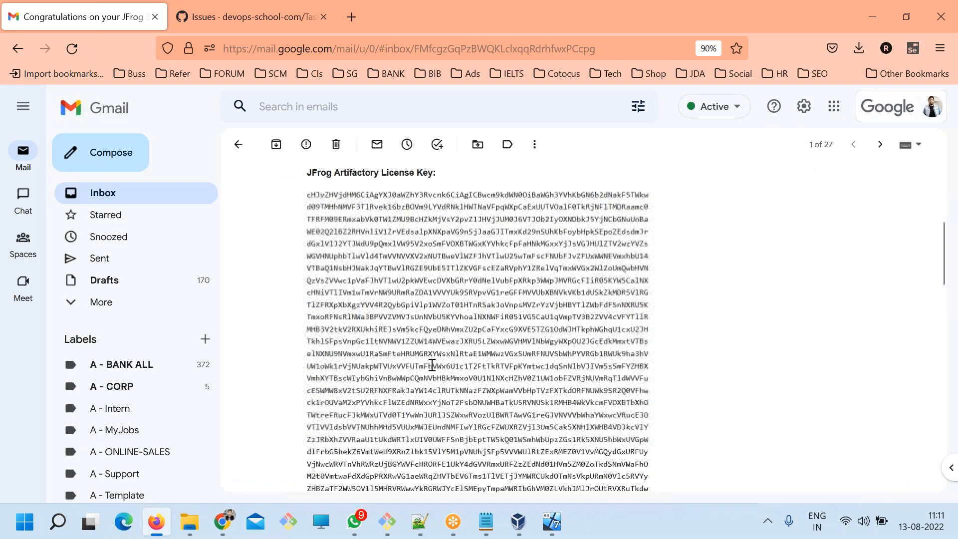
left_click_drag(310, 193, 519, 464)
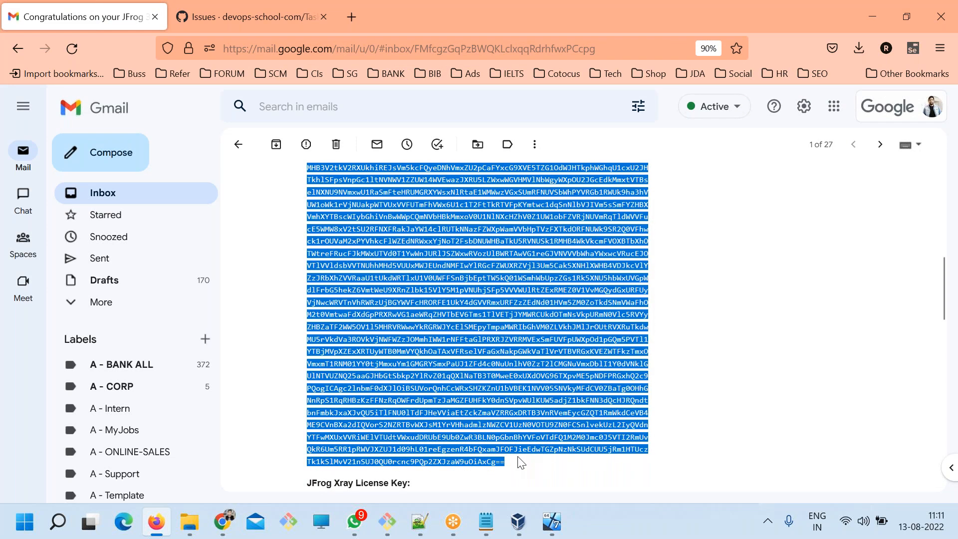
key("ctrl+c")
Switch to Chrome, paste the Artifactory license key into the license field and continue to the base URL page.
key("alt+Tab")
left_click(544, 246)
key("ctrl+v")
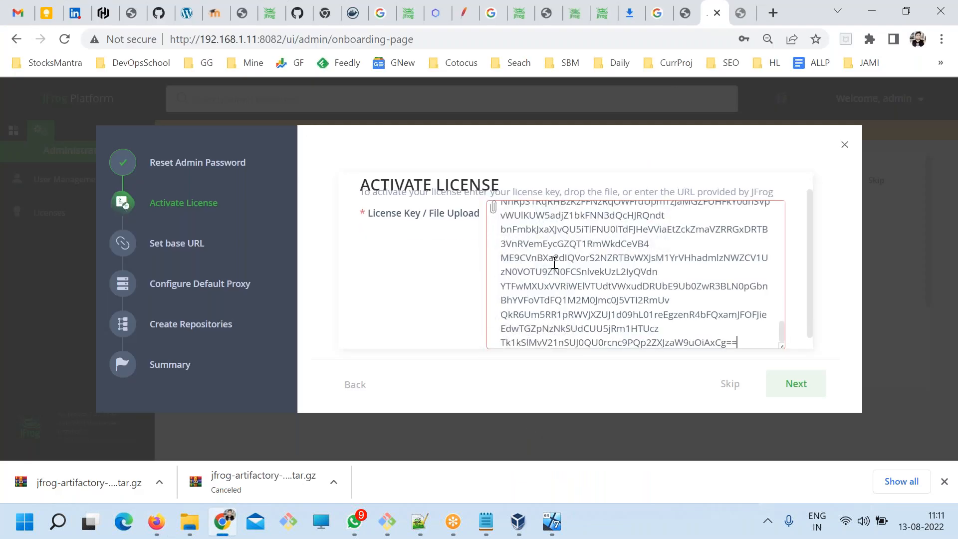
left_click(796, 384)
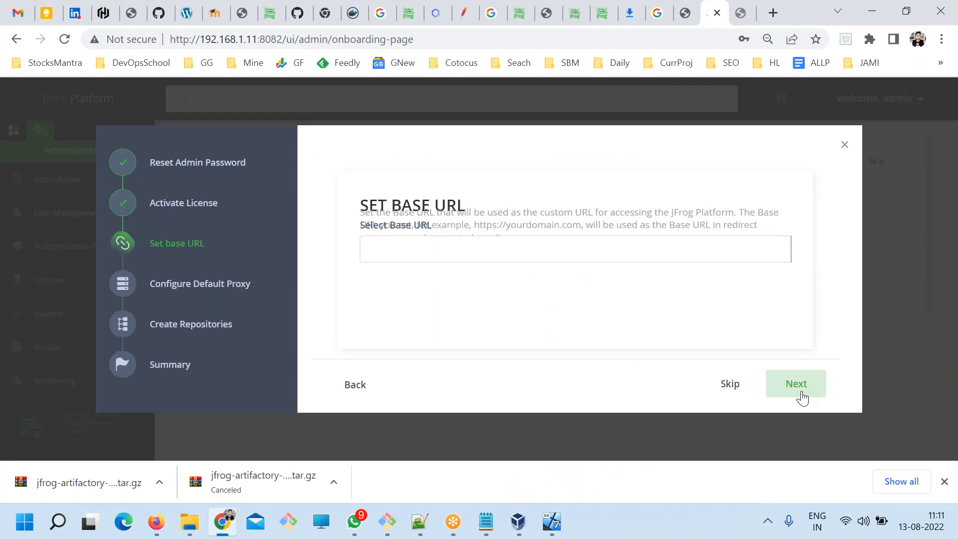
Leave the base URL empty and skip to the default proxy configuration.
left_click(391, 245)
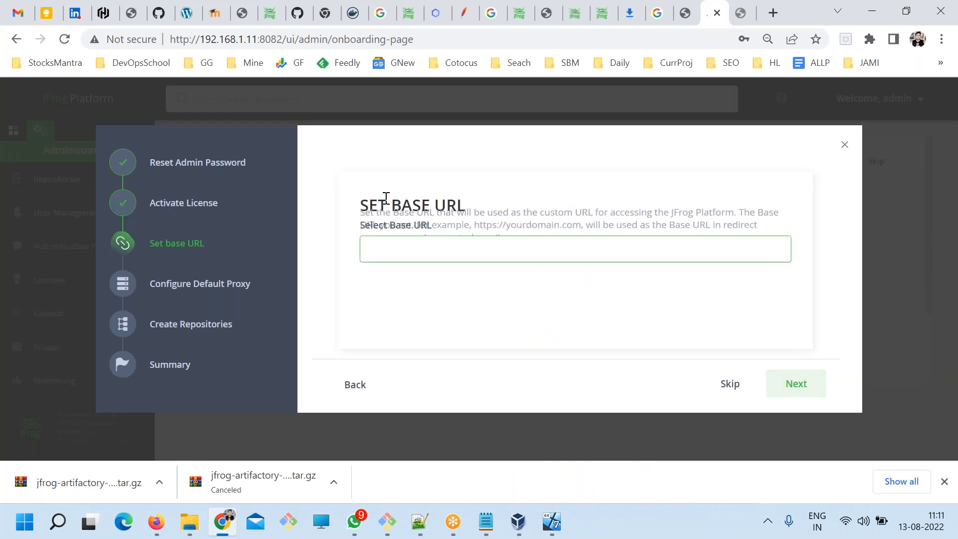
left_click_drag(387, 201, 465, 207)
left_click(504, 300)
left_click(459, 240)
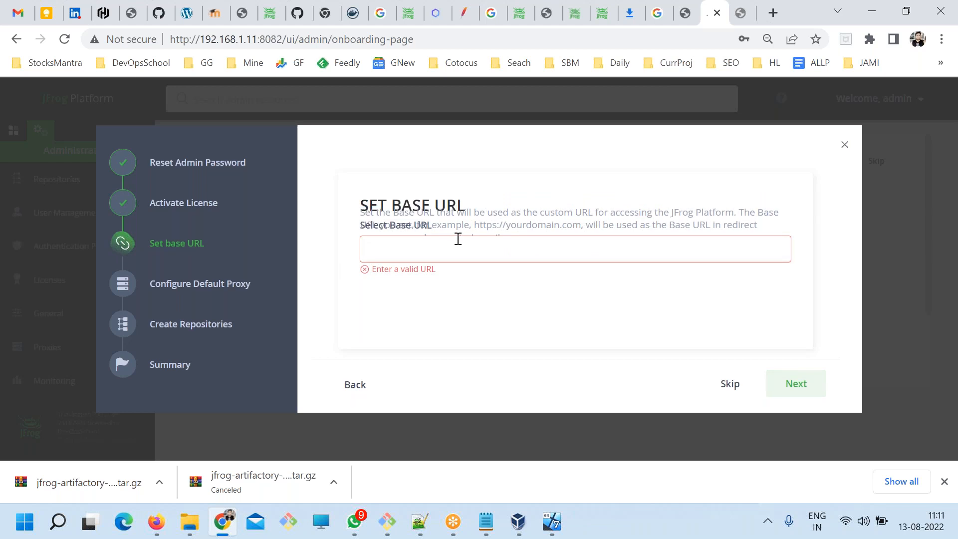
left_click(721, 394)
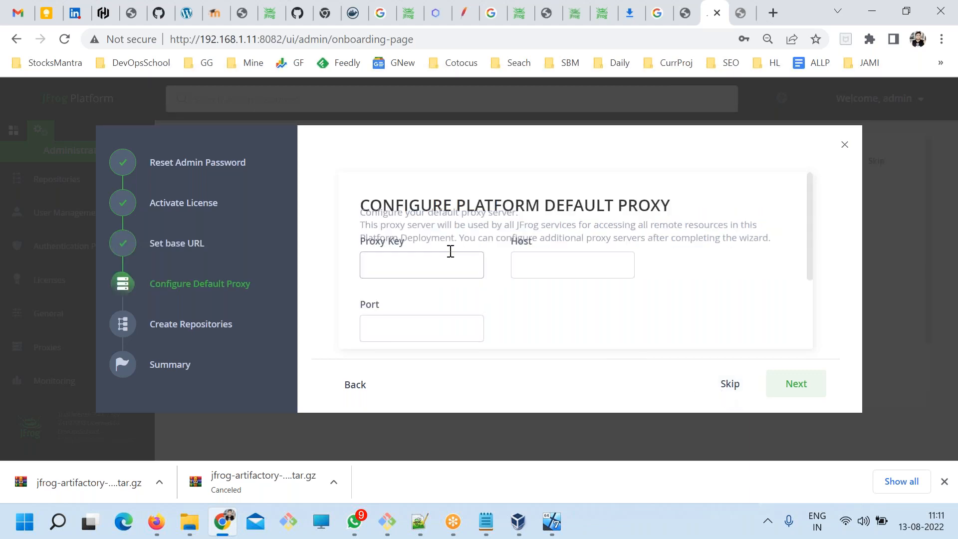
Leave the default proxy fields empty and skip to the repository creation page.
scroll(451, 255, "down", 3)
scroll(456, 254, "up", 3)
scroll(464, 274, "down", 3)
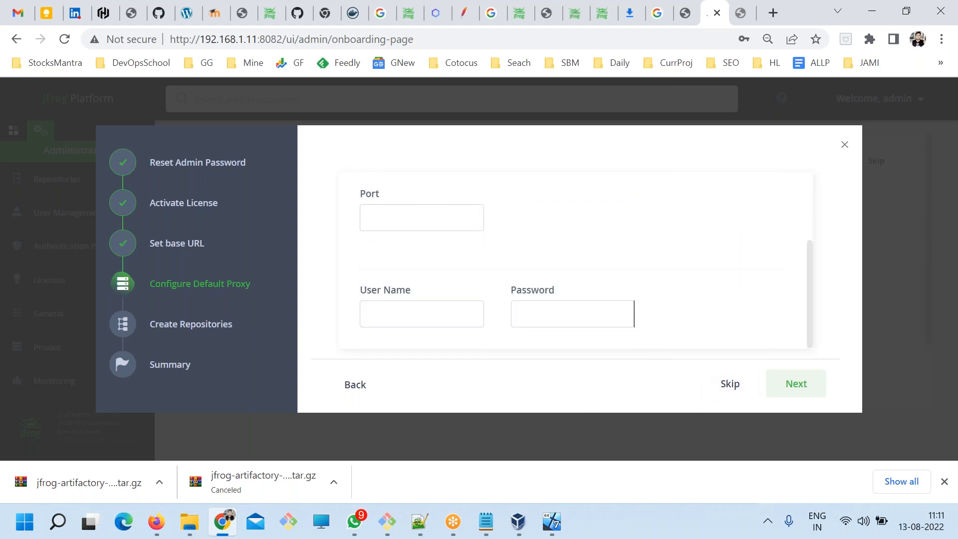
left_click(730, 385)
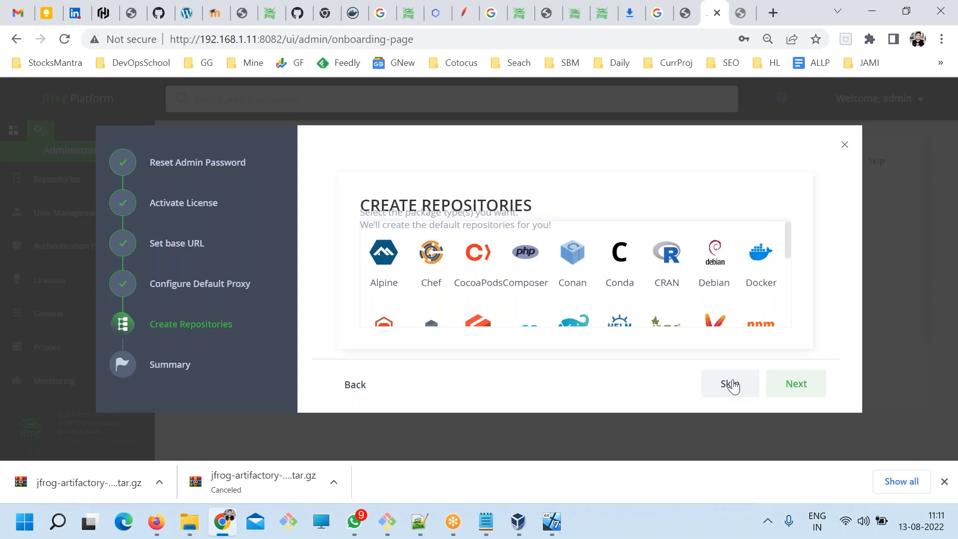
Examine all the package types offered on the Create Repositories page.
left_click_drag(421, 200, 532, 206)
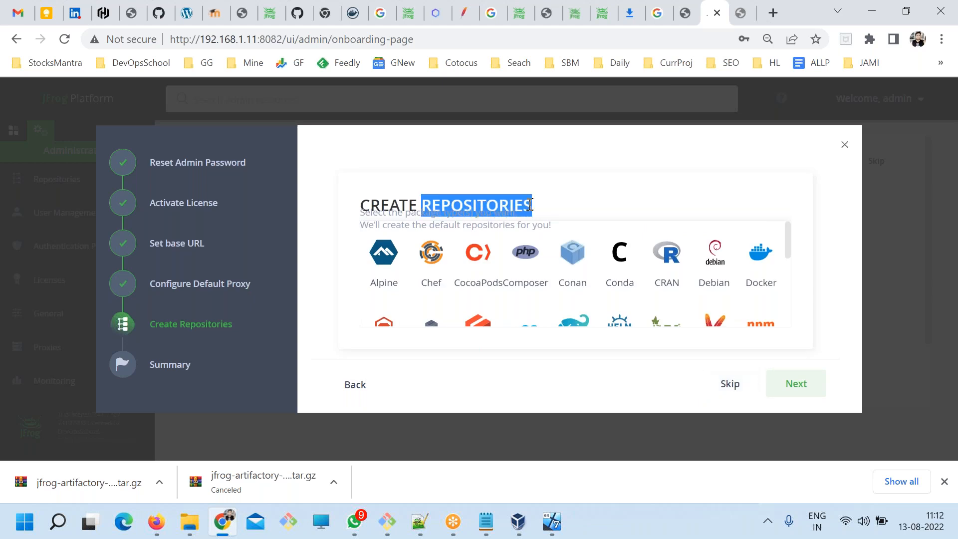
scroll(605, 285, "down", 3)
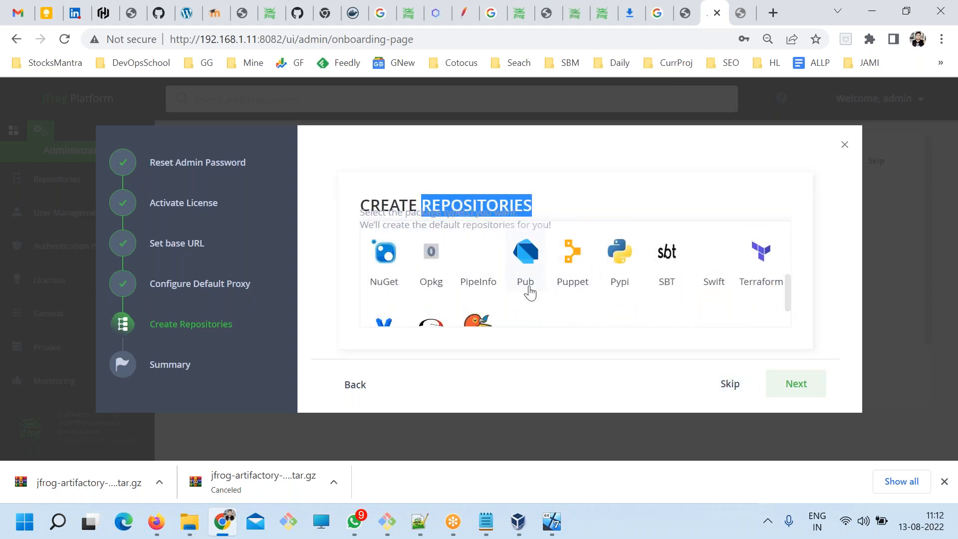
scroll(549, 298, "up", 3)
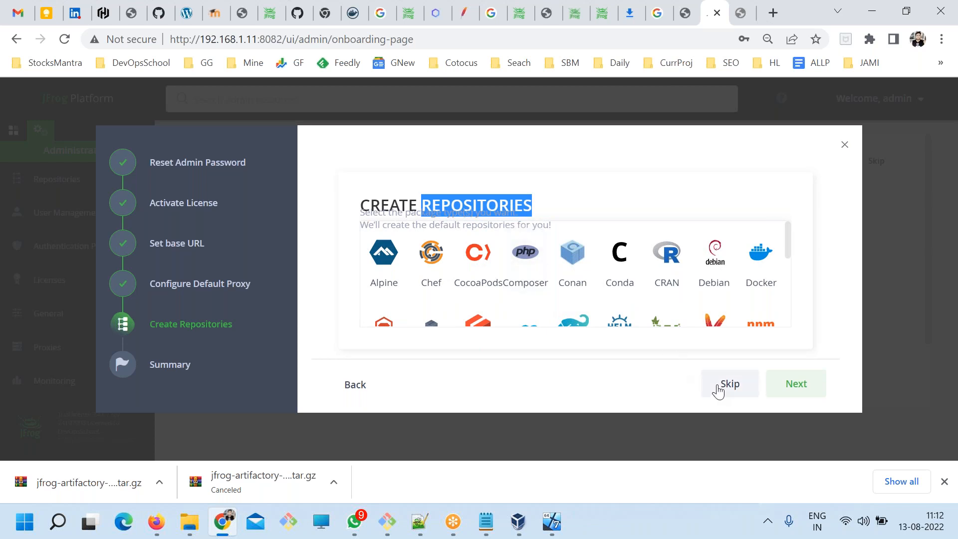
scroll(524, 275, "down", 1)
scroll(524, 275, "down", 3)
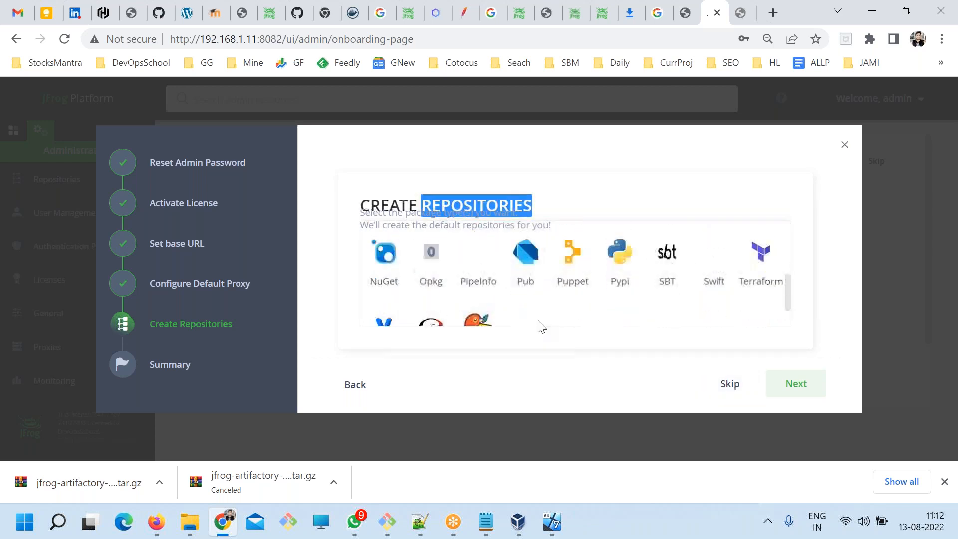
scroll(669, 299, "up", 4)
key("ctrl+minus")
key("ctrl+minus")
key("ctrl+minus")
key("ctrl+minus")
key("ctrl+minus")
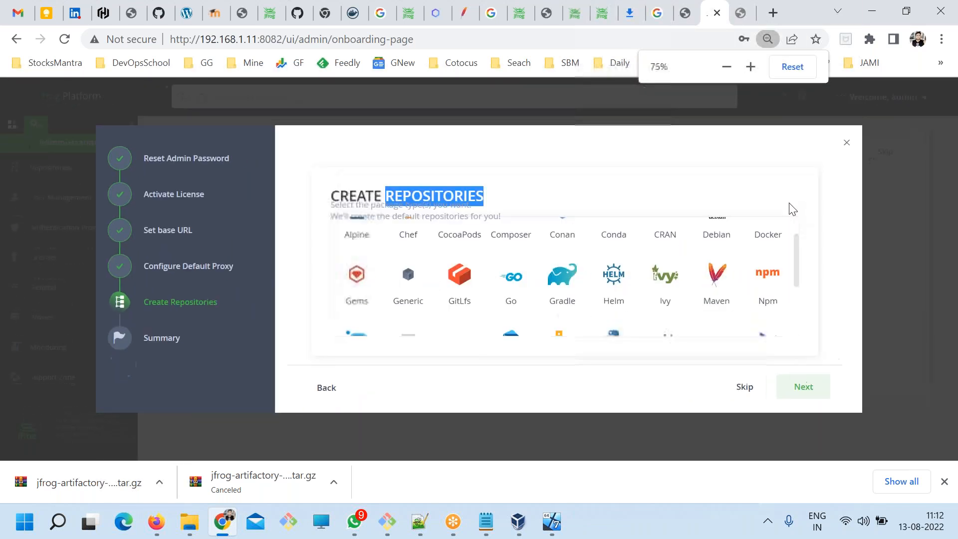
key("ctrl+minus")
key("ctrl+minus")
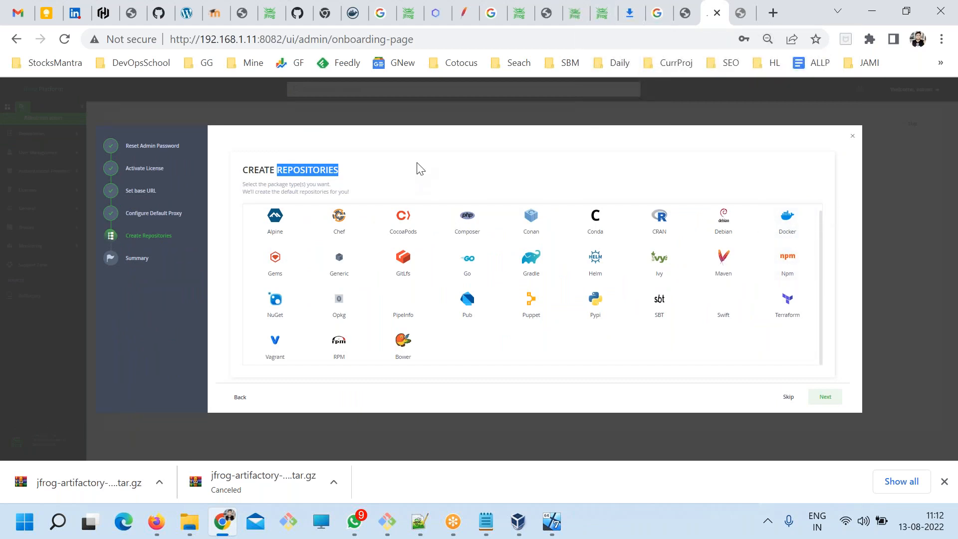
left_click(421, 169)
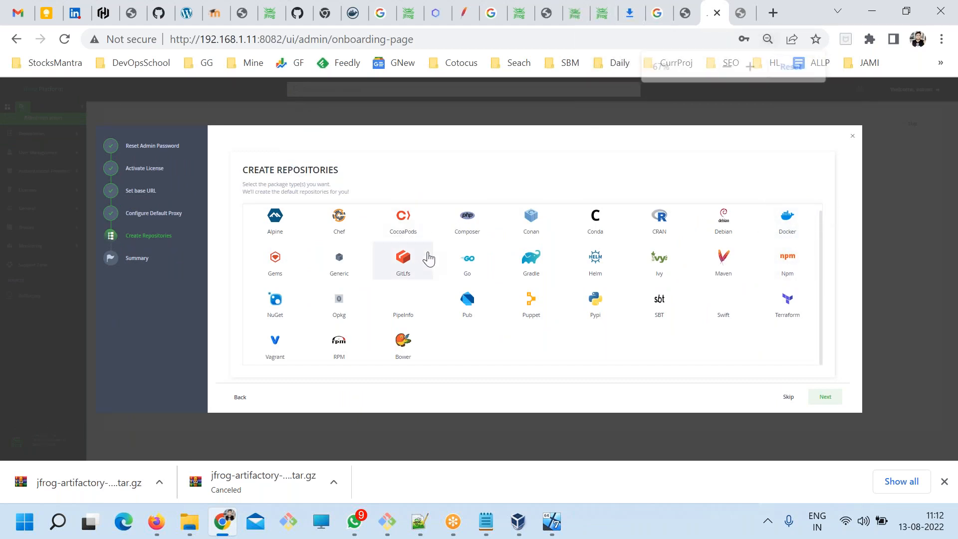
key("ctrl+plus")
key("ctrl+minus")
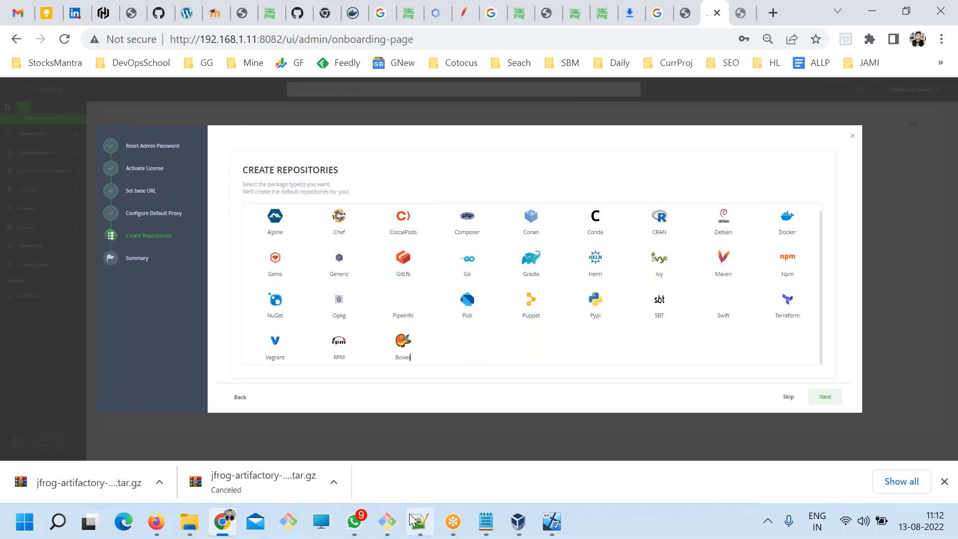
Open Snipping Tool and capture the Create Repositories panel with all its package types.
key("super+s")
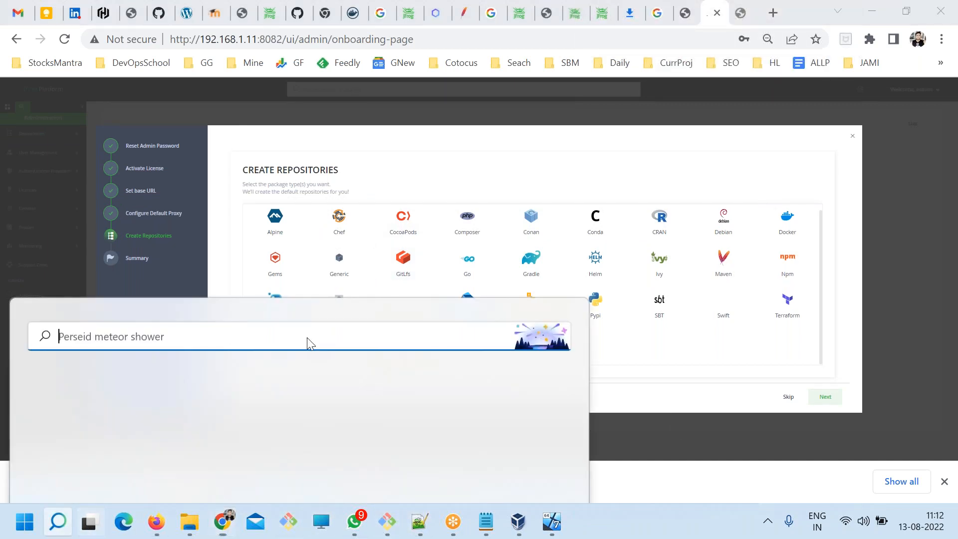
type("s")
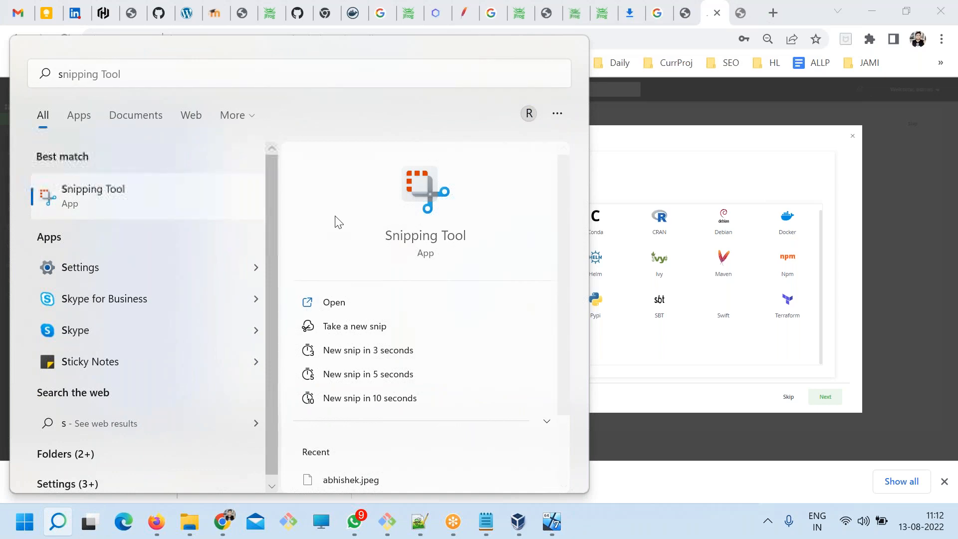
key("Return")
key("ctrl+n")
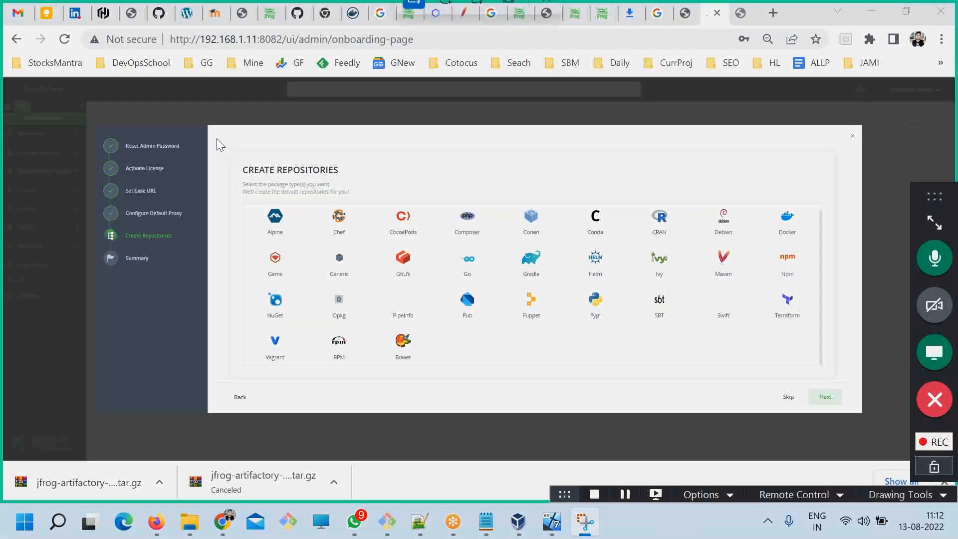
left_click_drag(214, 131, 856, 393)
left_click(185, 132)
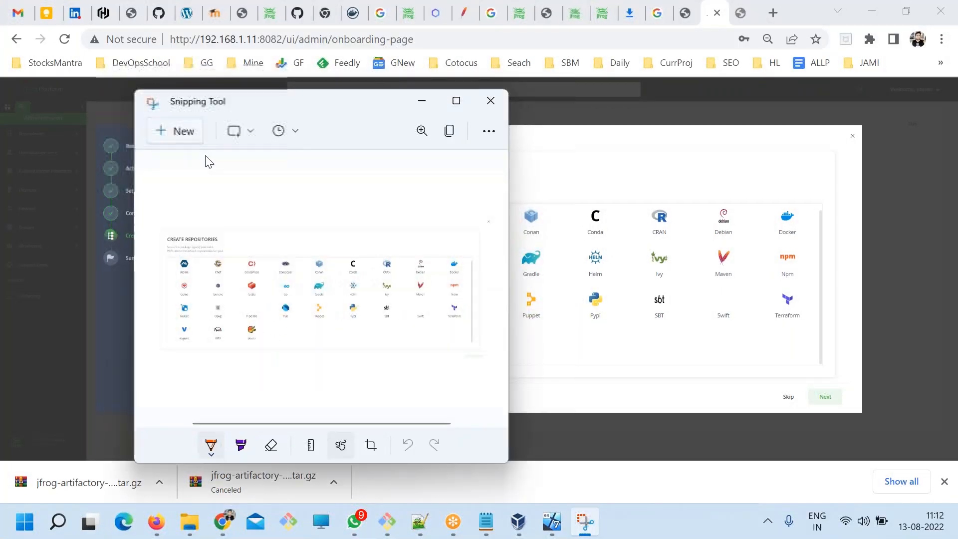
left_click_drag(225, 147, 841, 388)
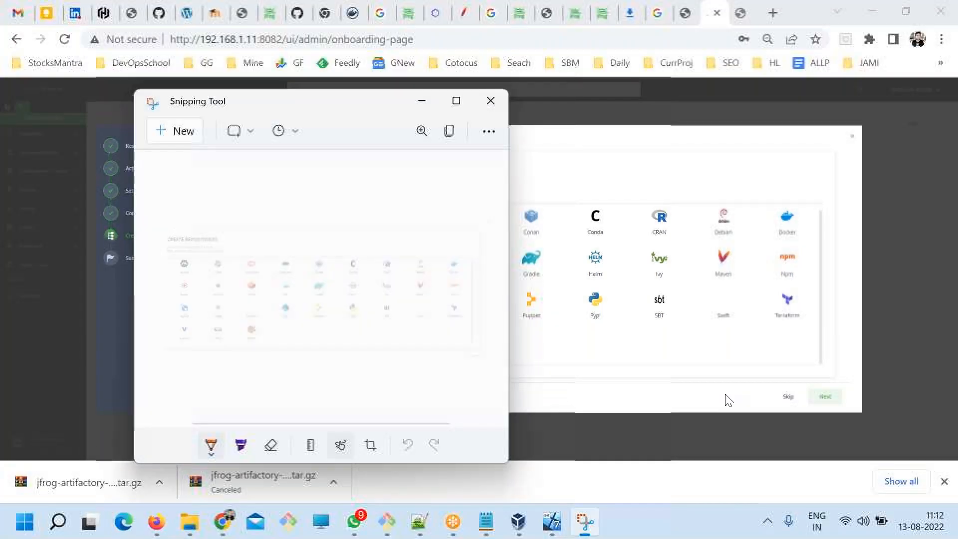
Save the captured snip to the Desktop as a JPG named ddd.
left_click(456, 101)
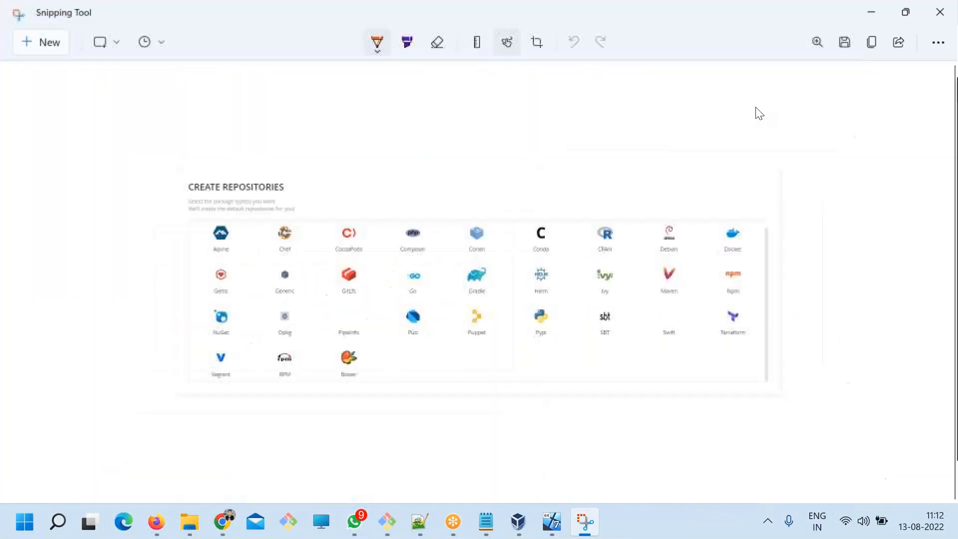
left_click(845, 42)
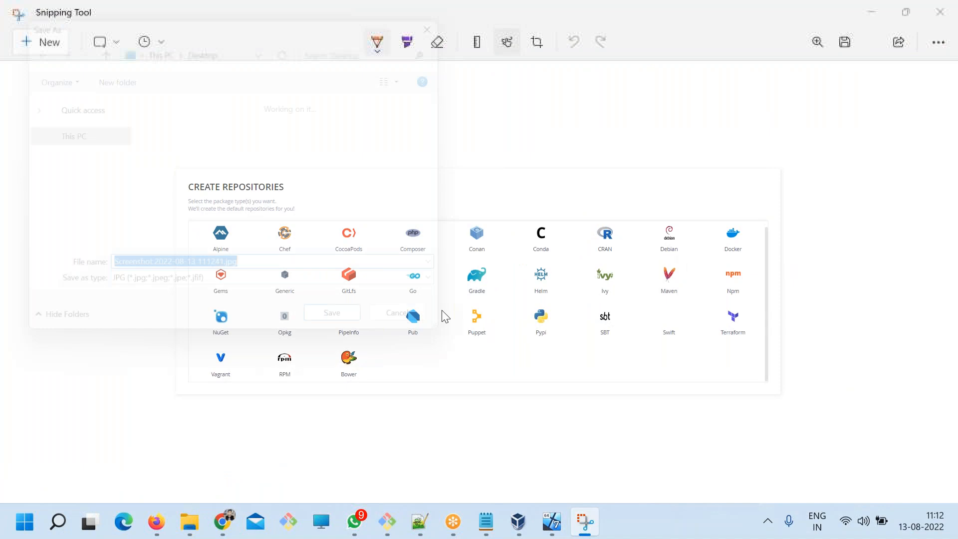
type("dddd")
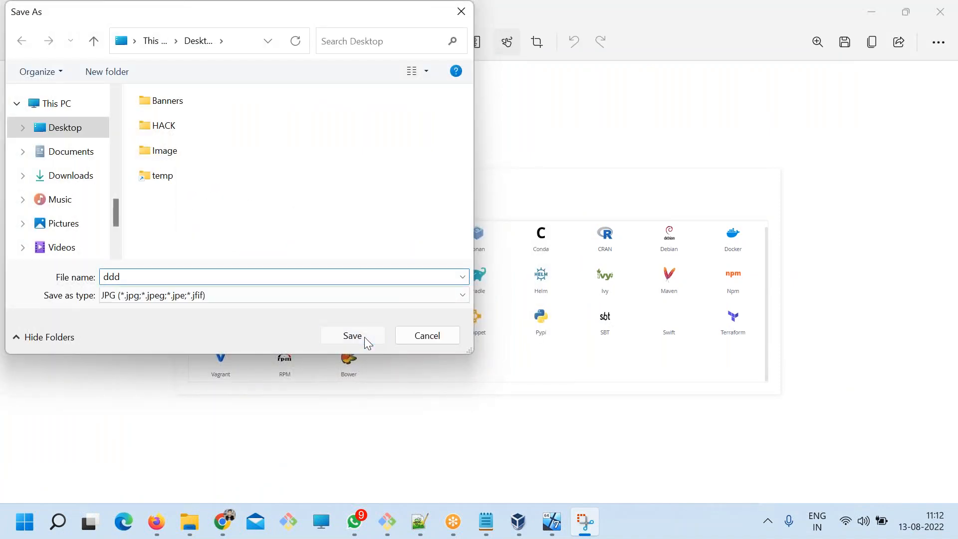
left_click(365, 339)
Open Paint and draw a rectangle about 350 × 314 px in the upper part of the canvas.
left_click(223, 522)
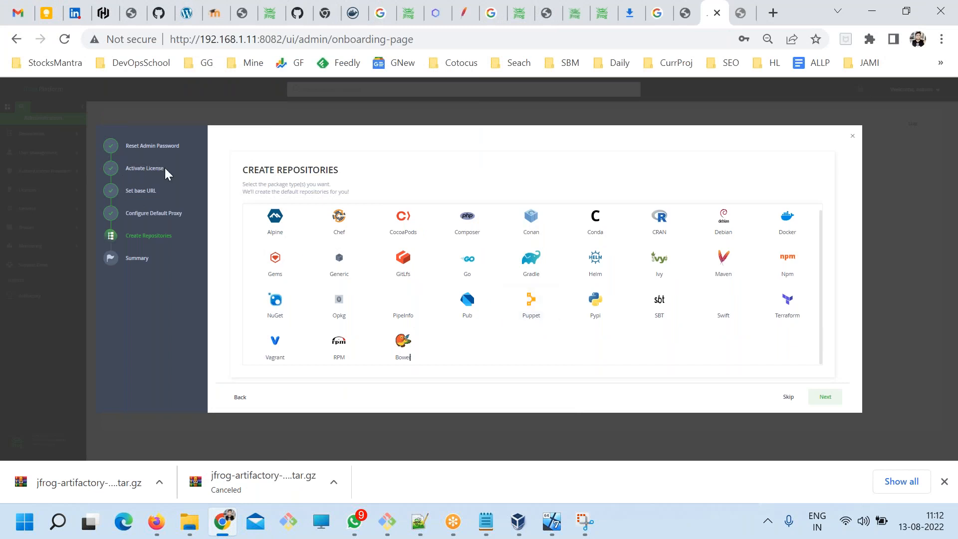
key("super+r")
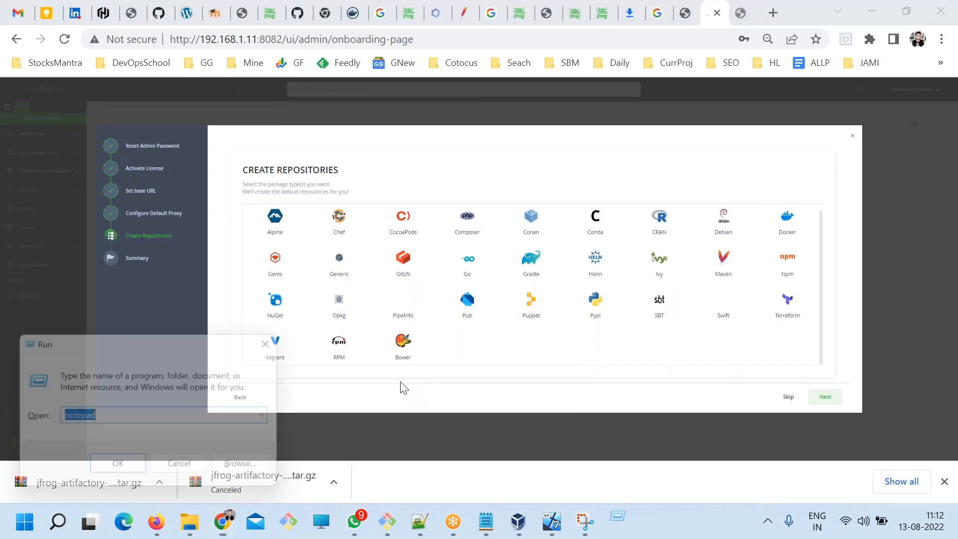
type("msp")
key("Down")
key("Return")
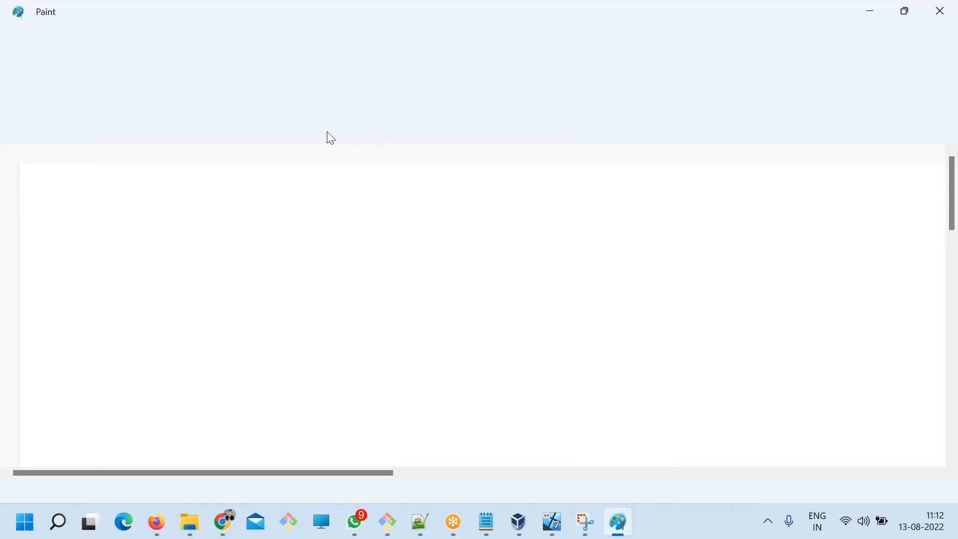
left_click(422, 74)
left_click_drag(269, 195, 443, 351)
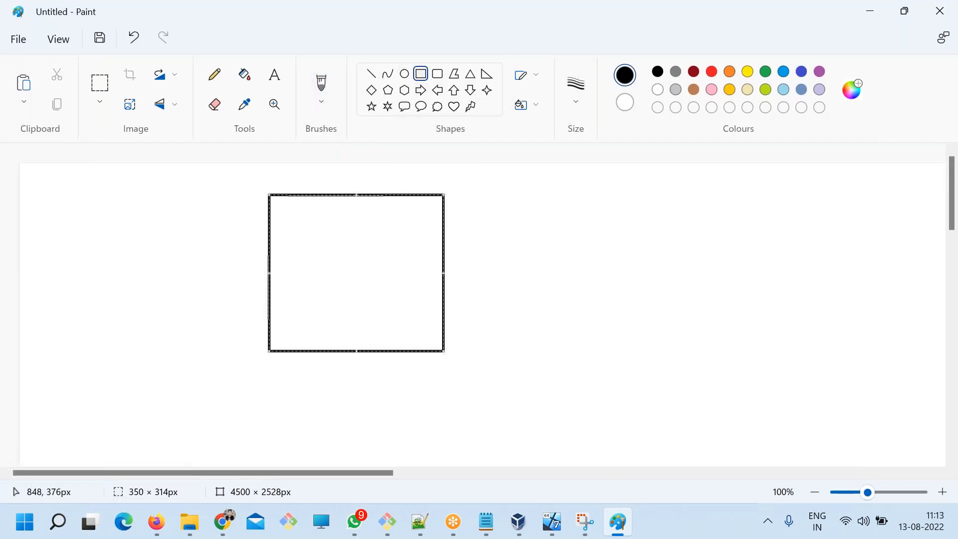
left_click(501, 278)
With the pencil, draw a line from the rectangle to a handwritten "INT" and sketch a larger frame around the rectangle.
left_click(220, 77)
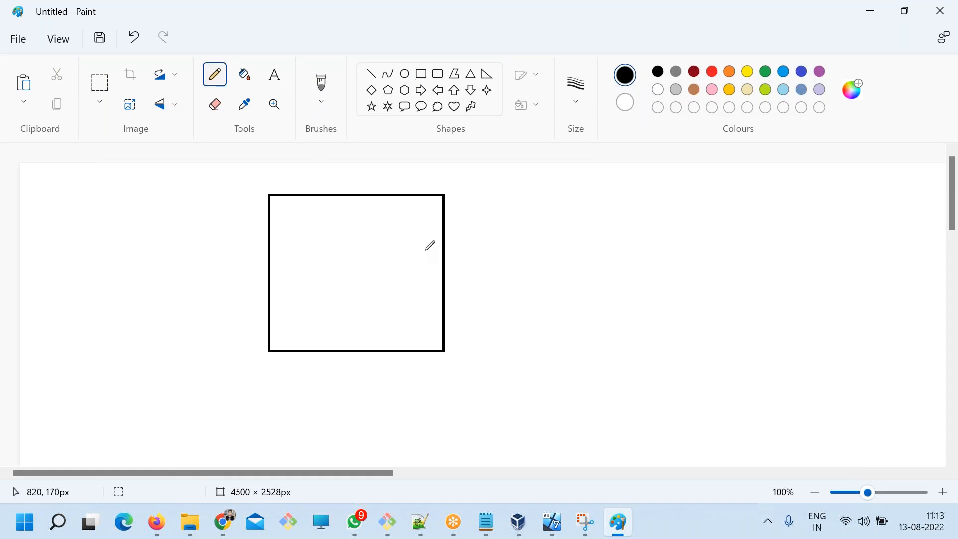
mouse_move(368, 268)
left_mouse_down()
mouse_move(790, 214)
mouse_move(806, 253)
left_mouse_up()
mouse_move(813, 200)
left_mouse_down()
mouse_move(819, 245)
mouse_move(846, 231)
left_mouse_up()
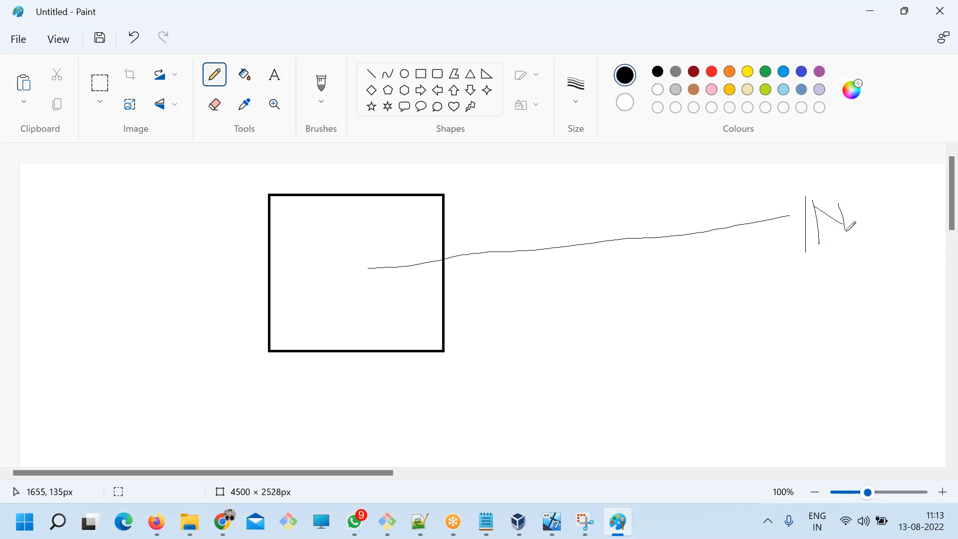
mouse_move(130, 188)
left_mouse_down()
mouse_move(121, 410)
mouse_move(479, 415)
mouse_move(505, 294)
mouse_move(488, 176)
mouse_move(218, 173)
mouse_move(126, 188)
mouse_move(121, 417)
left_mouse_up()
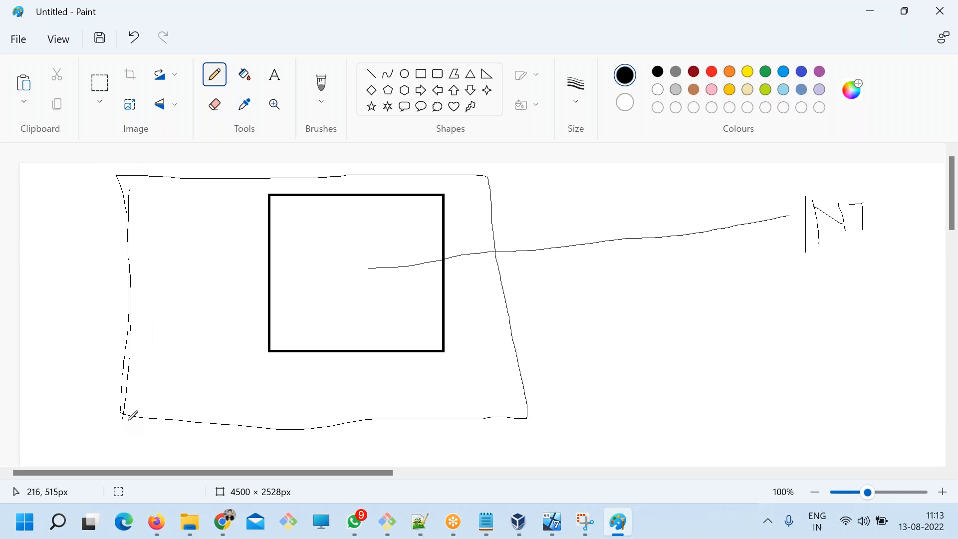
Draw an arrow from the rectangle to INT, and handwrite and circle "Proxy" inside the rectangle.
mouse_move(365, 267)
left_mouse_down()
mouse_move(804, 225)
mouse_move(761, 251)
left_mouse_up()
left_click_drag(381, 317, 385, 285)
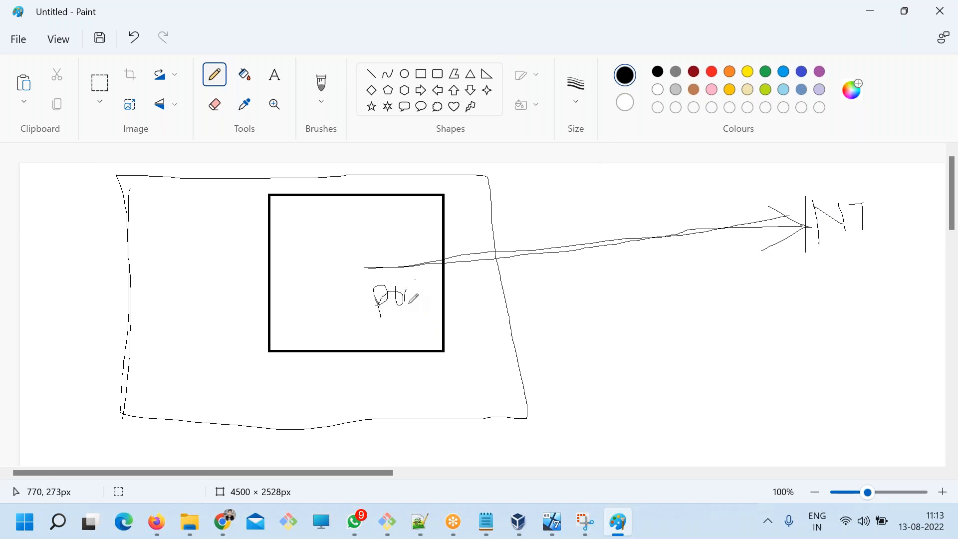
mouse_move(433, 282)
left_mouse_down()
mouse_move(427, 314)
mouse_move(378, 292)
mouse_move(410, 317)
left_mouse_up()
mouse_move(422, 286)
left_mouse_down()
mouse_move(368, 304)
mouse_move(445, 302)
left_mouse_up()
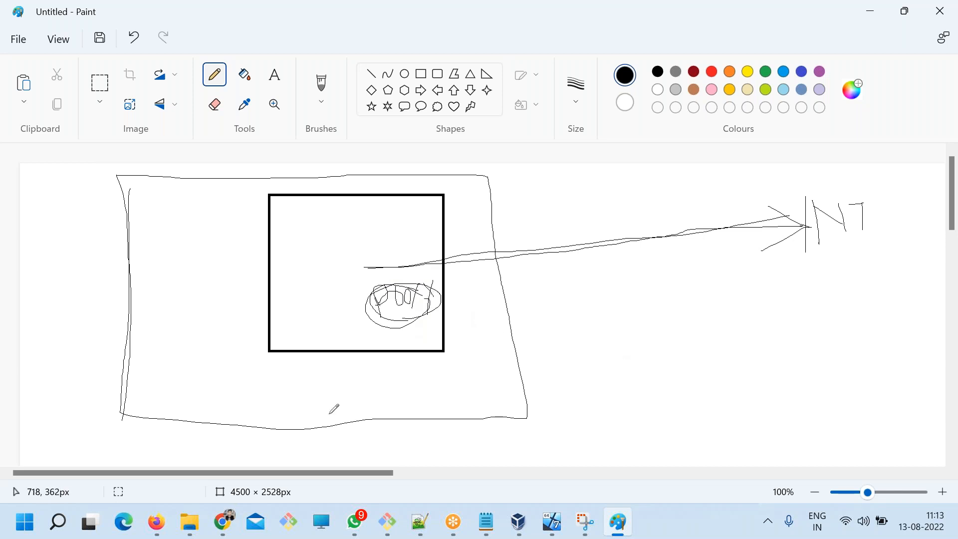
Draw another arrow from the rectangle to INT and sketch two circled labels below INT, the upper one reading "D".
left_click(230, 523)
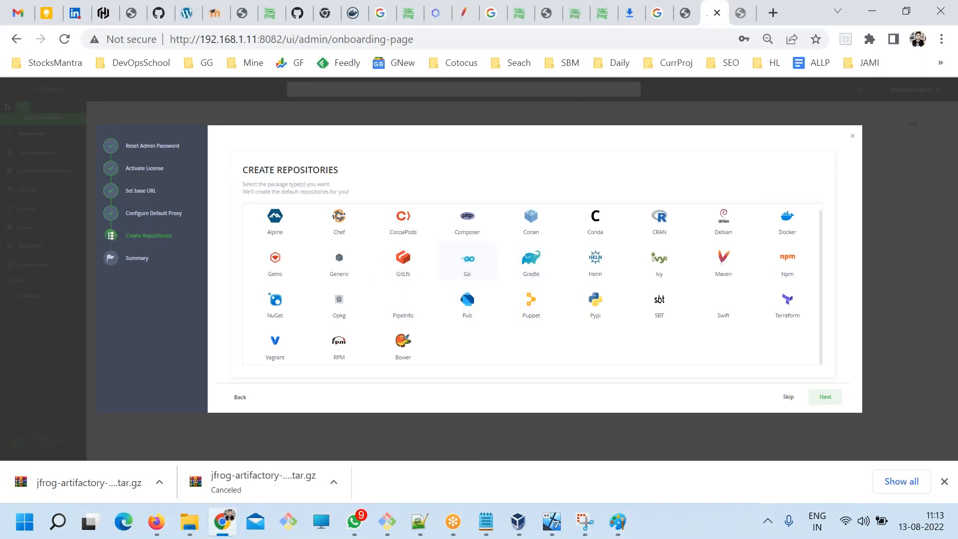
key("alt+Tab")
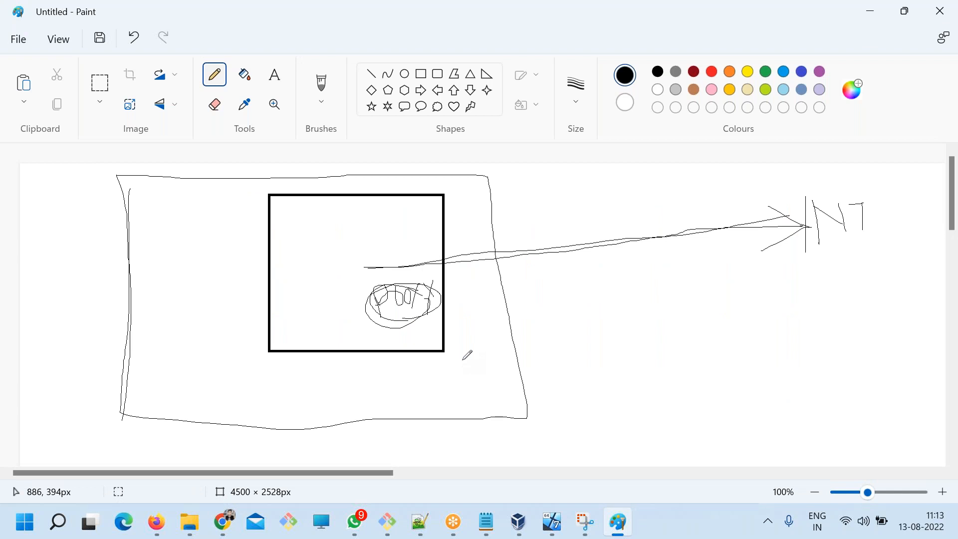
mouse_move(427, 263)
left_mouse_down()
mouse_move(777, 195)
mouse_move(791, 244)
left_mouse_up()
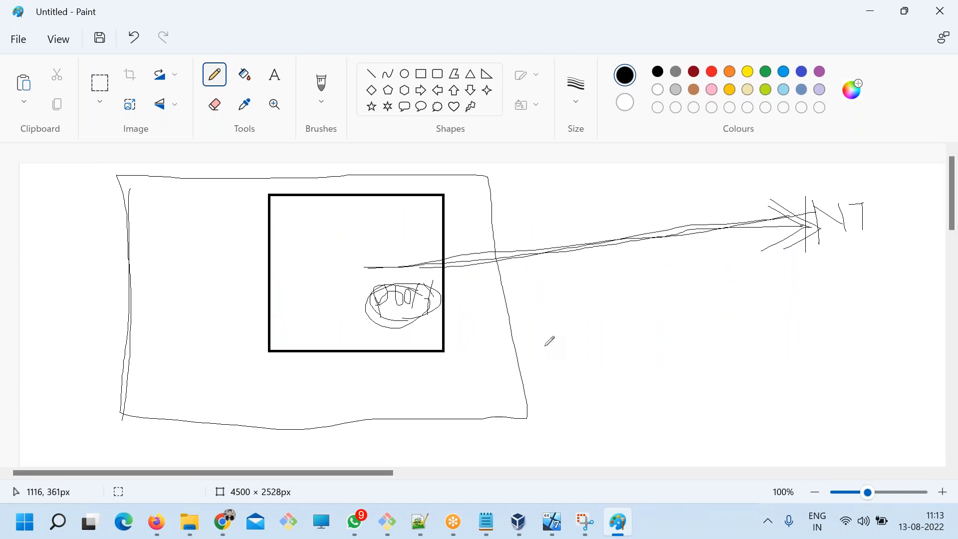
mouse_move(806, 259)
left_mouse_down()
mouse_move(795, 319)
mouse_move(802, 253)
mouse_move(805, 303)
left_mouse_up()
mouse_move(805, 341)
left_mouse_down()
mouse_move(831, 399)
mouse_move(814, 348)
mouse_move(807, 390)
mouse_move(815, 381)
left_mouse_up()
left_click_drag(828, 379, 817, 377)
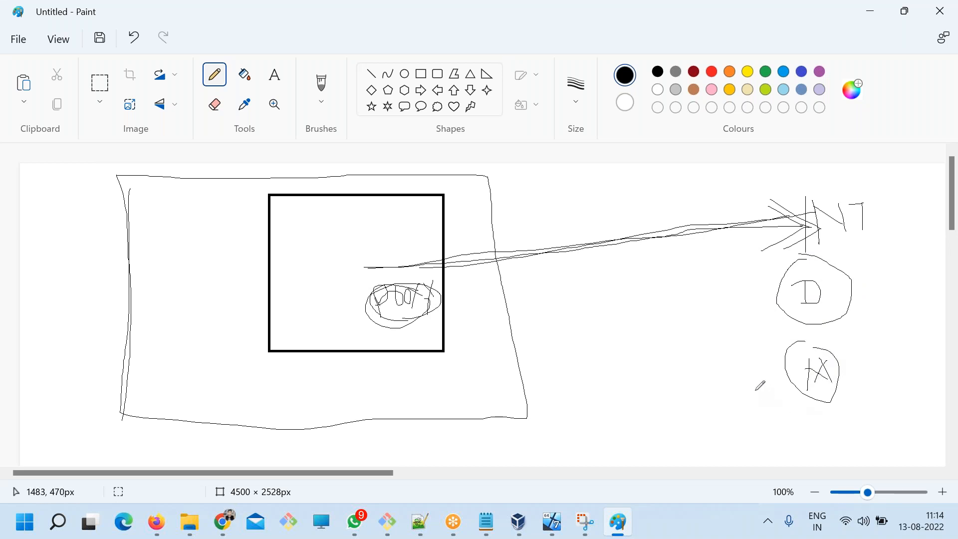
Sketch another circled label beside the circled D and draw arrows from the rectangle to INT and to the D circle.
mouse_move(731, 289)
left_mouse_down()
mouse_move(756, 297)
mouse_move(744, 330)
left_mouse_up()
mouse_move(769, 278)
left_mouse_down()
mouse_move(815, 289)
mouse_move(818, 256)
left_mouse_up()
mouse_move(712, 288)
left_mouse_down()
mouse_move(728, 290)
mouse_move(654, 232)
mouse_move(454, 239)
mouse_move(719, 205)
mouse_move(779, 182)
mouse_move(781, 235)
left_mouse_up()
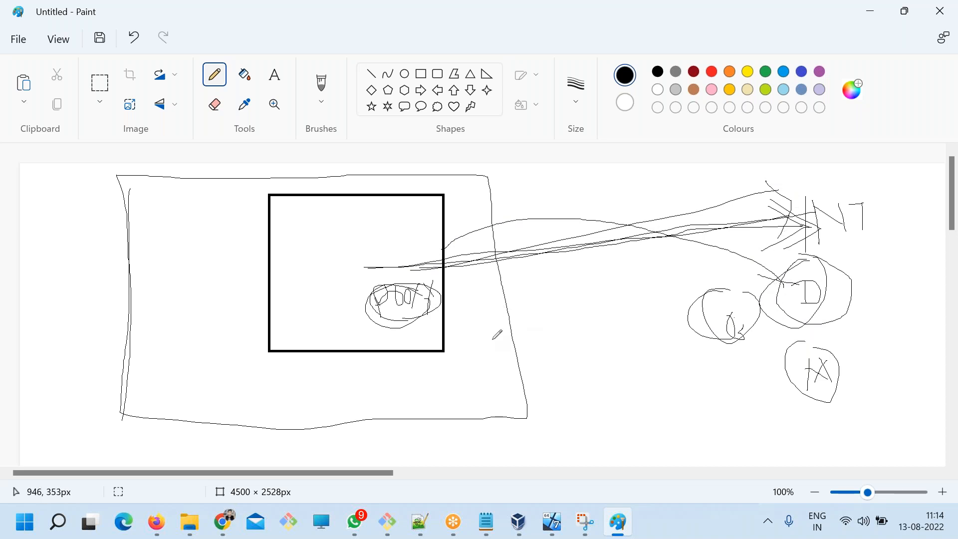
Switch to Chrome and review the package types on the Create Repositories page.
left_click(223, 522)
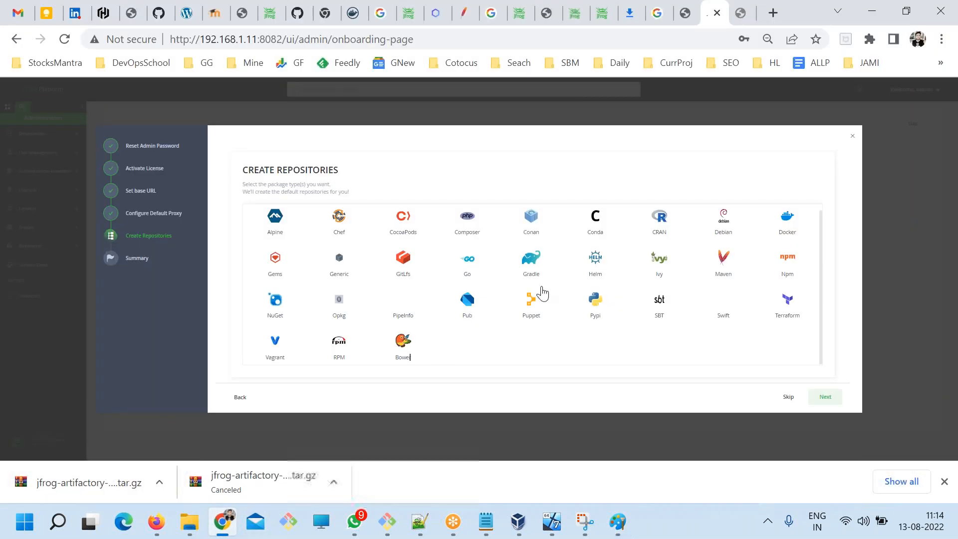
key("ctrl+plus")
key("ctrl+plus")
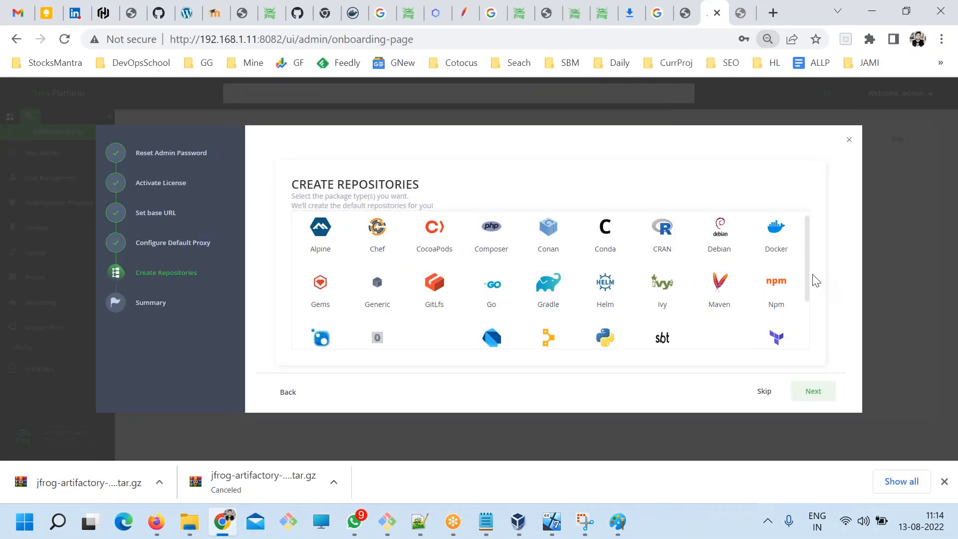
scroll(808, 274, "down", 3)
scroll(809, 295, "up", 4)
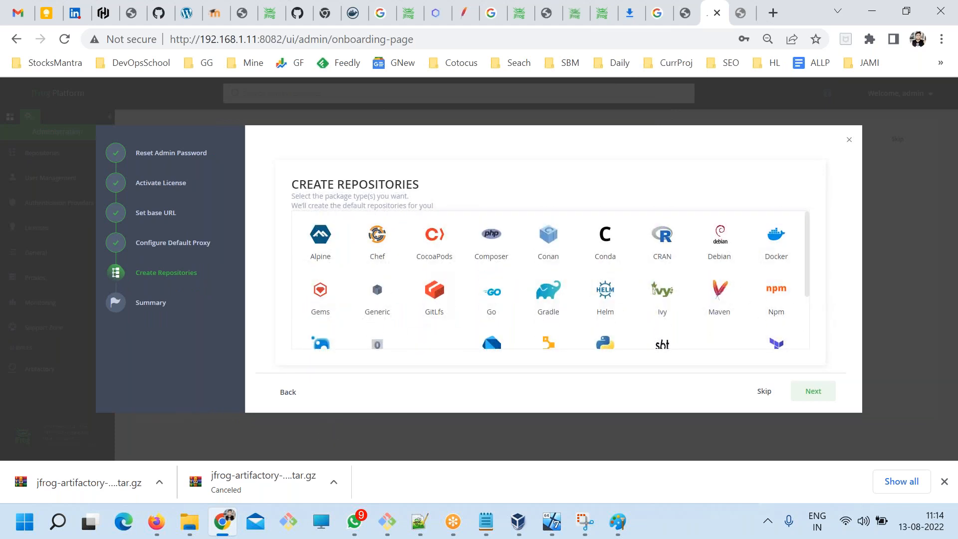
Review the full list of package types on the Create Repositories page at a larger page zoom of 75%.
right_click(470, 174)
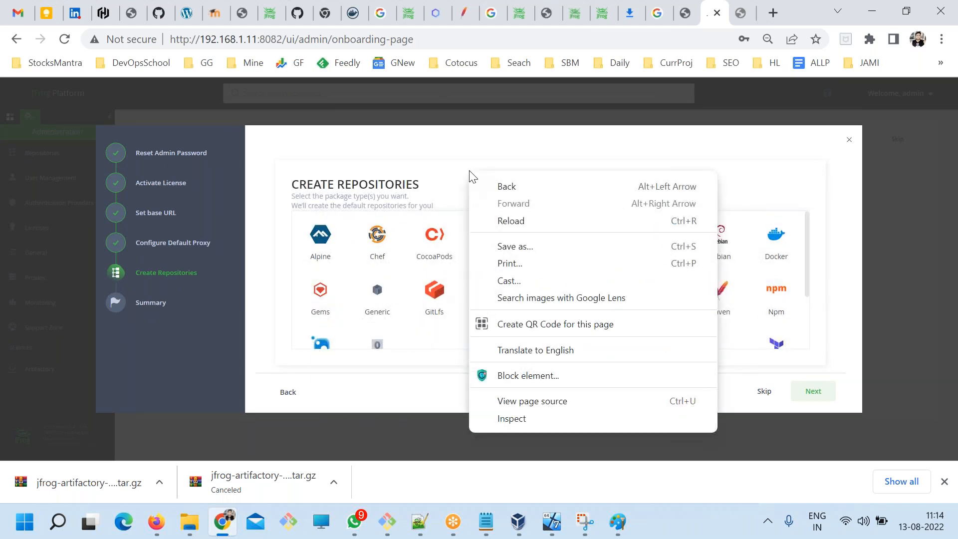
left_click(413, 168)
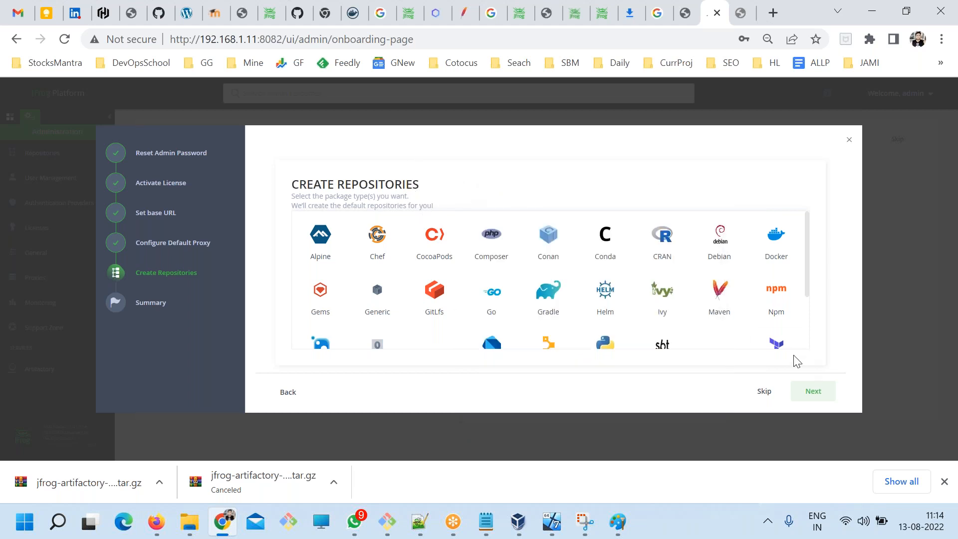
scroll(772, 324, "down", 2)
scroll(771, 323, "up", 2)
scroll(771, 323, "down", 1)
scroll(549, 350, "down", 2)
left_click_drag(449, 342, 305, 211)
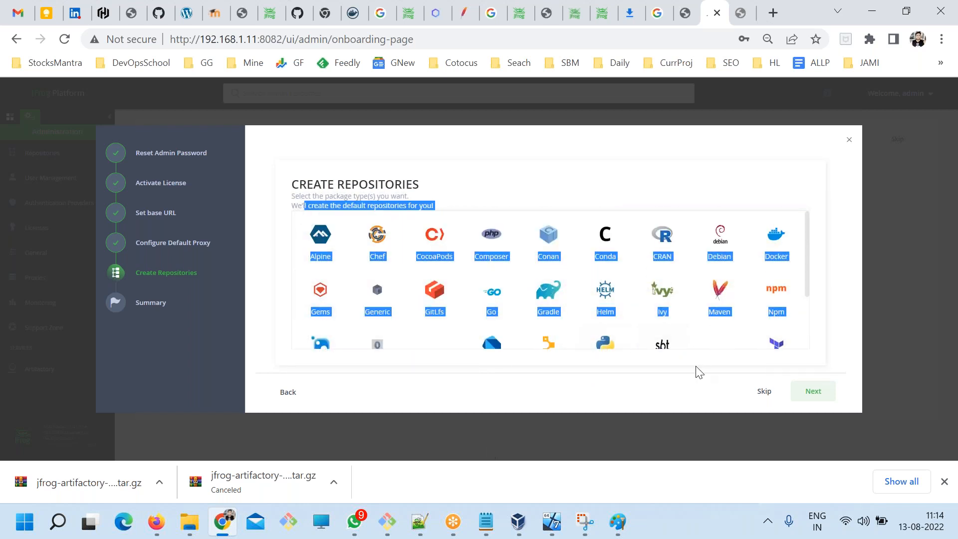
key("ctrl+plus")
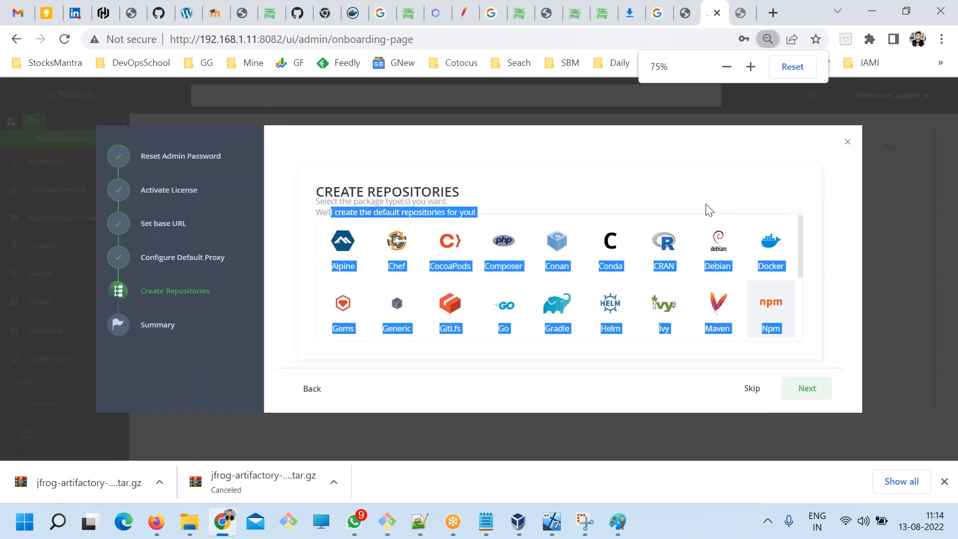
left_click(699, 200)
scroll(651, 330, "down", 3)
left_click_drag(440, 294, 338, 229)
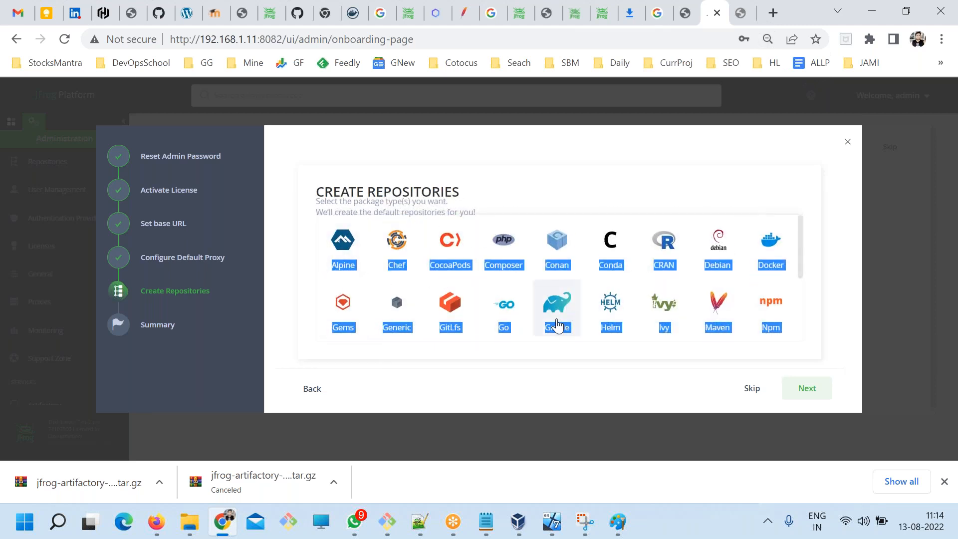
scroll(557, 329, "down", 3)
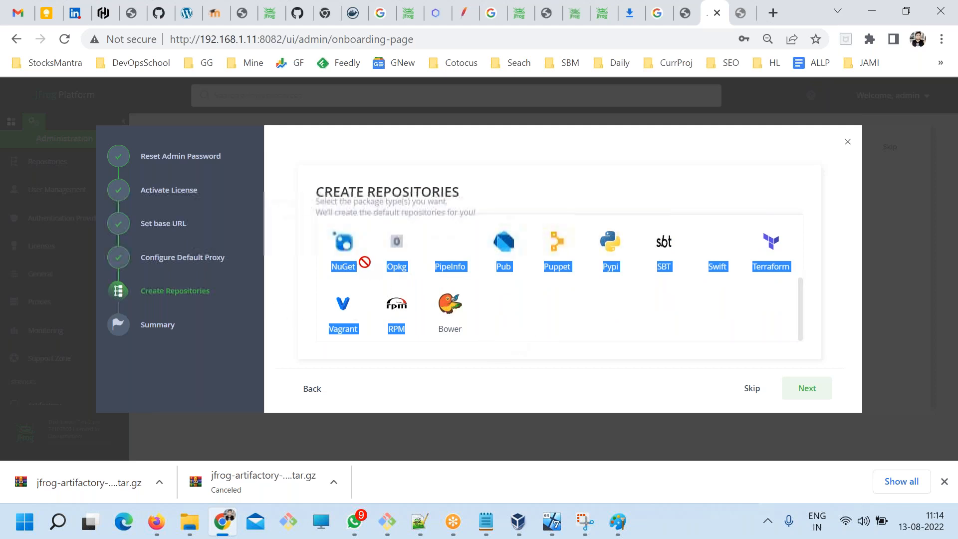
Skip creating default repositories and finish the onboarding wizard.
left_click(505, 311)
left_click(752, 394)
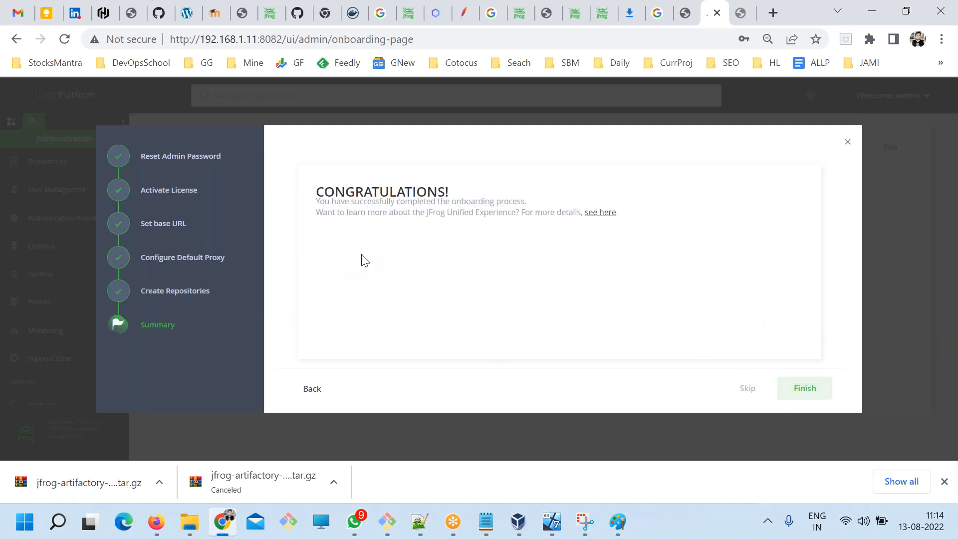
left_click(803, 401)
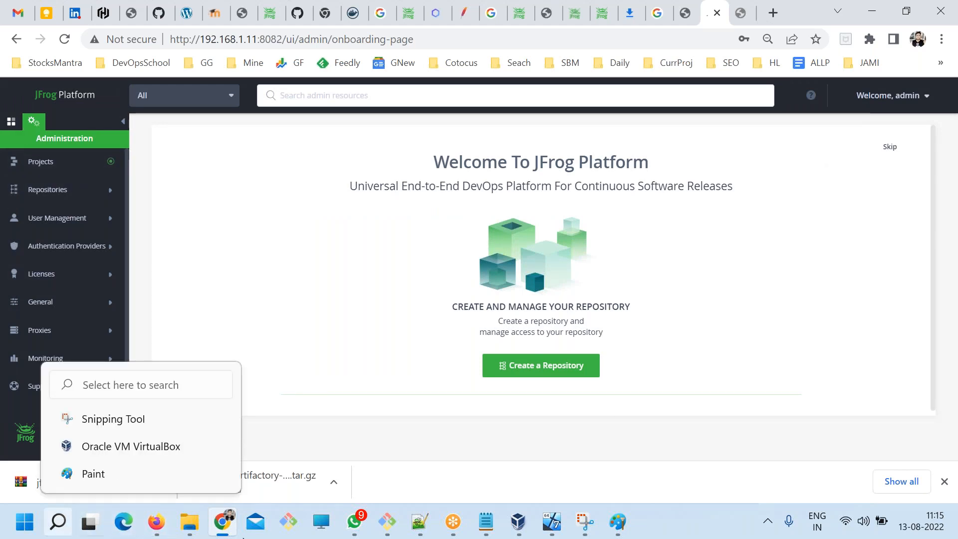
Capture the upper part of the JFrog sidebar in Snipping Tool, circle the Application and Administration icons, and handwrite labels, with "A" for Administration.
left_click(585, 522)
left_click(49, 31)
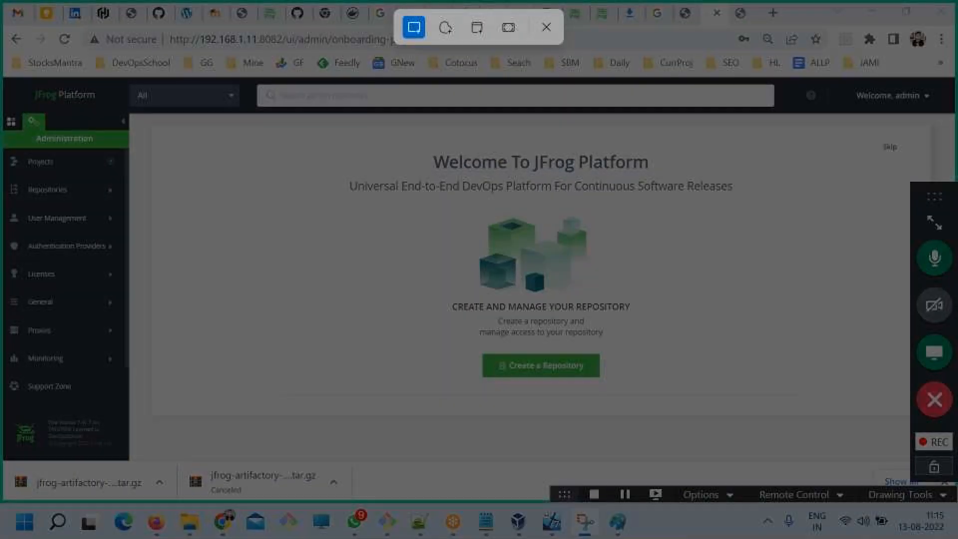
left_click_drag(1, 76, 213, 246)
mouse_move(420, 227)
left_mouse_down()
mouse_move(397, 250)
mouse_move(422, 254)
mouse_move(420, 227)
mouse_move(380, 232)
mouse_move(382, 267)
mouse_move(388, 245)
mouse_move(339, 220)
mouse_move(311, 250)
left_mouse_up()
left_click_drag(301, 199, 302, 197)
mouse_move(407, 239)
left_mouse_down()
mouse_move(424, 160)
mouse_move(453, 171)
mouse_move(472, 163)
mouse_move(459, 148)
left_mouse_up()
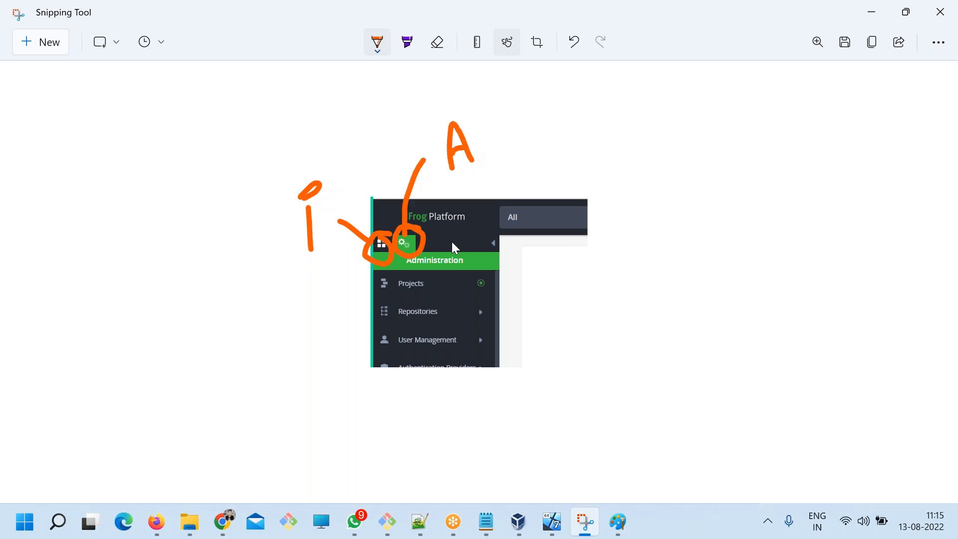
Switch to Chrome and examine the Application and Administration modules and the admin user's quick-action options.
key("alt+Tab")
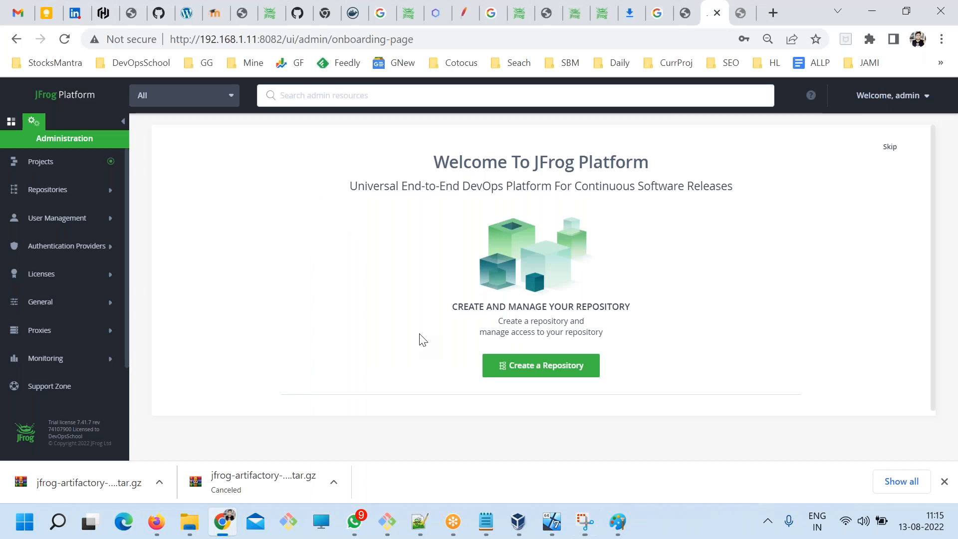
left_click(15, 122)
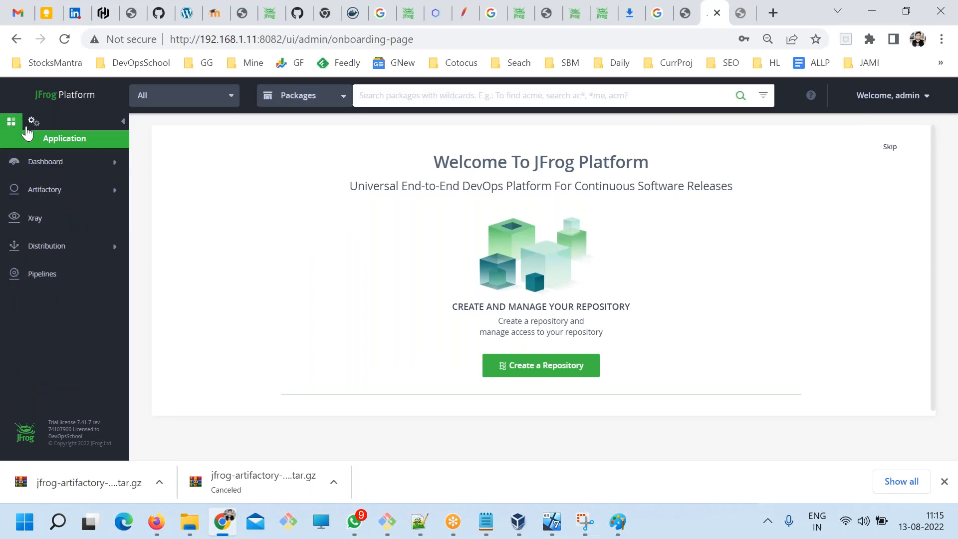
left_click(27, 126)
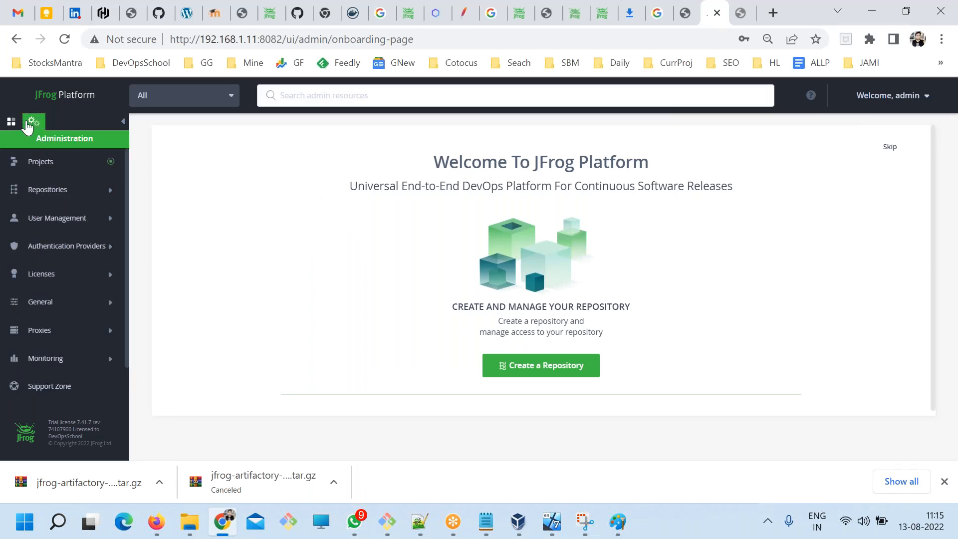
left_click(924, 99)
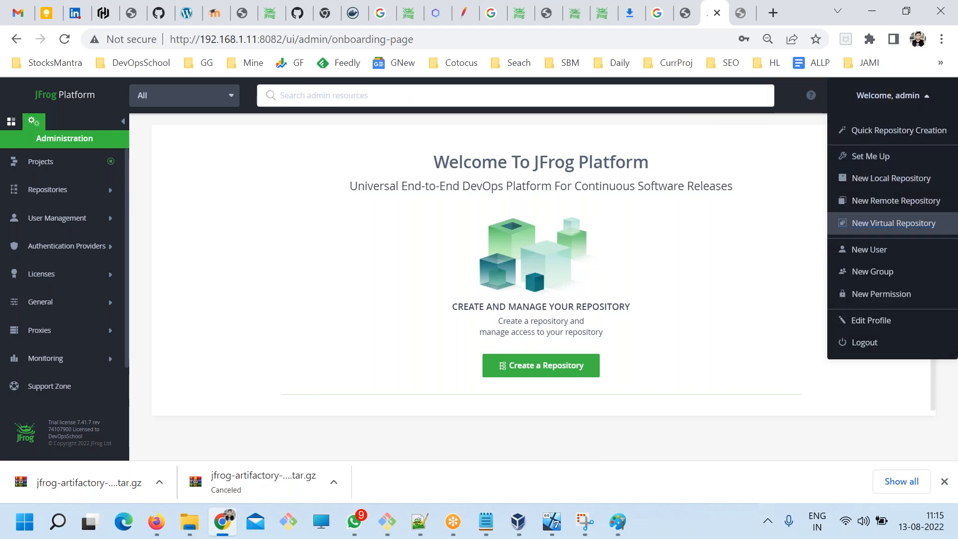
left_click(624, 347)
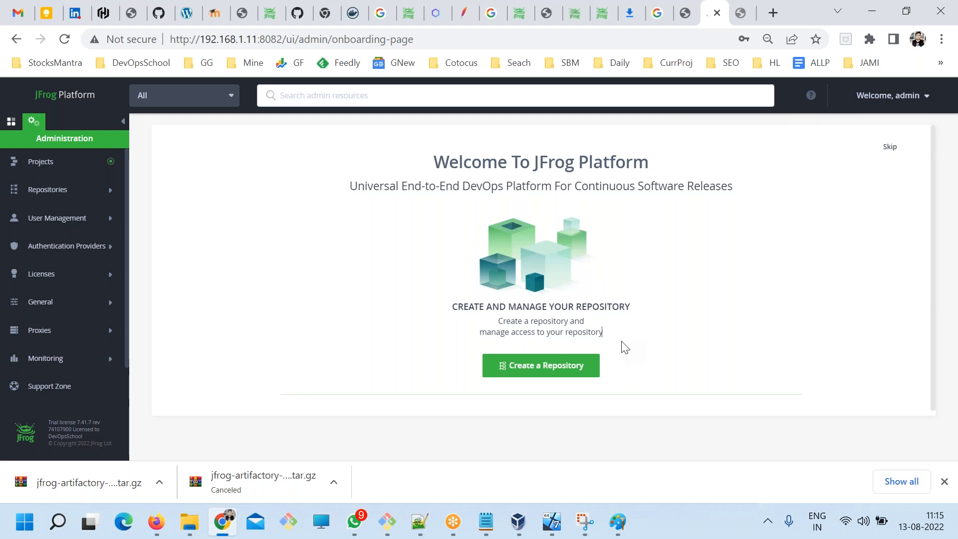
Switch to ART.txt in Notepad, add a separator line of equals signs followed by blank lines after the last URL, and save.
left_click(491, 525)
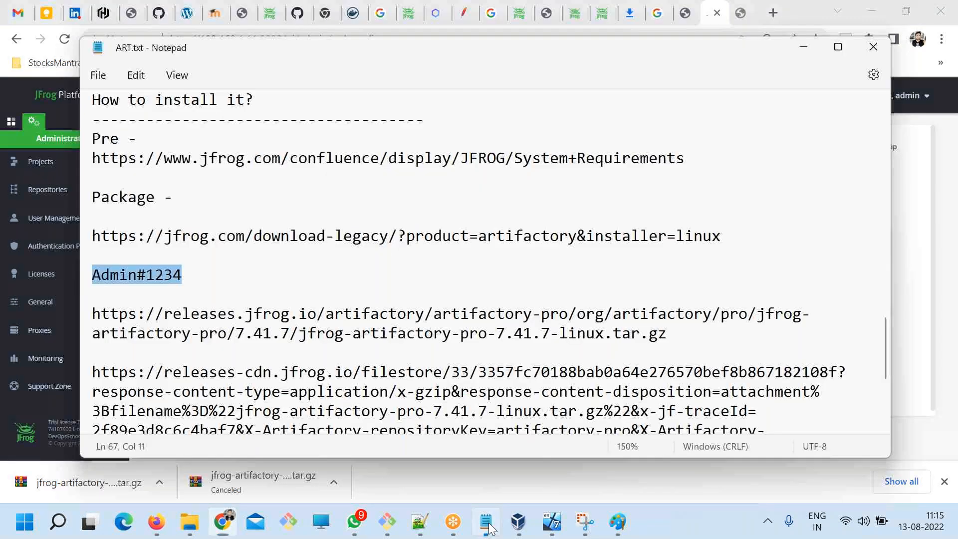
scroll(369, 377, "down", 4)
left_click(300, 388)
type("===================================================================")
key("Return")
key("Return")
key("Return")
key("Return")
key("Return")
key("Return")
key("Return")
key("Return")
key("Return")
key("Return")
key("Return")
key("Return")
key("Return")
key("Return")
key("Return")
key("Return")
key("Return")
key("Return")
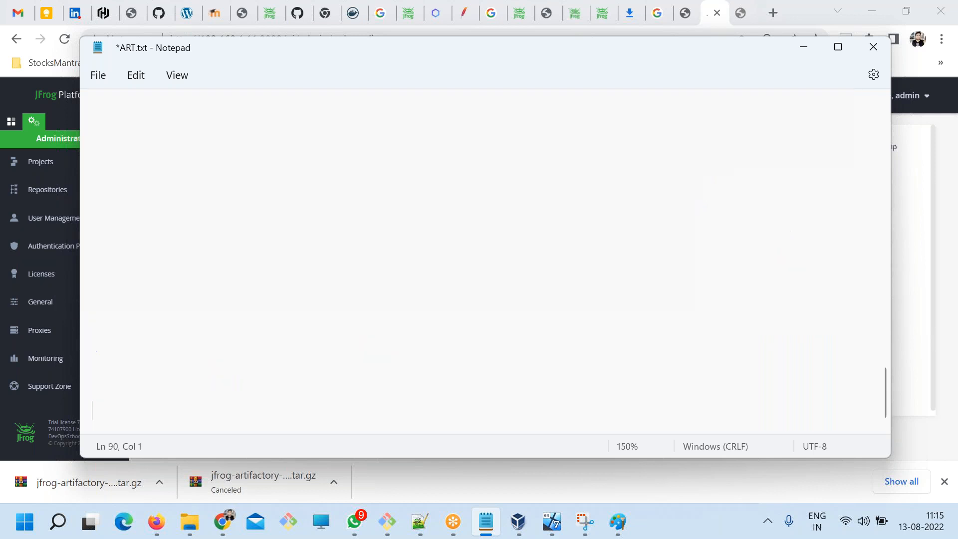
scroll(295, 245, "up", 2)
left_click(185, 213)
key("ctrl+s")
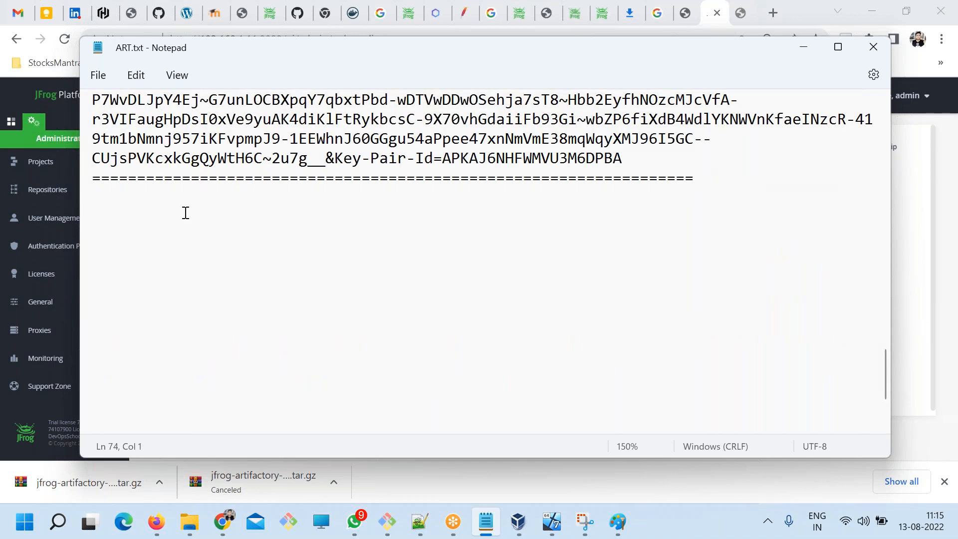
Write the heading "Jrog Artifactory Basic Workflow with Maven Repo" below the separator line and save the file.
type("Jr")
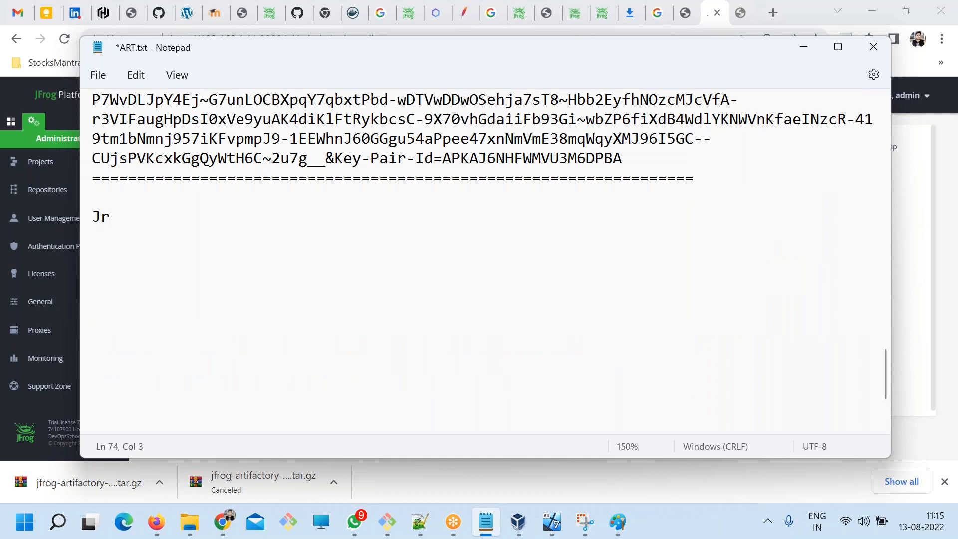
type("og Artifactory ")
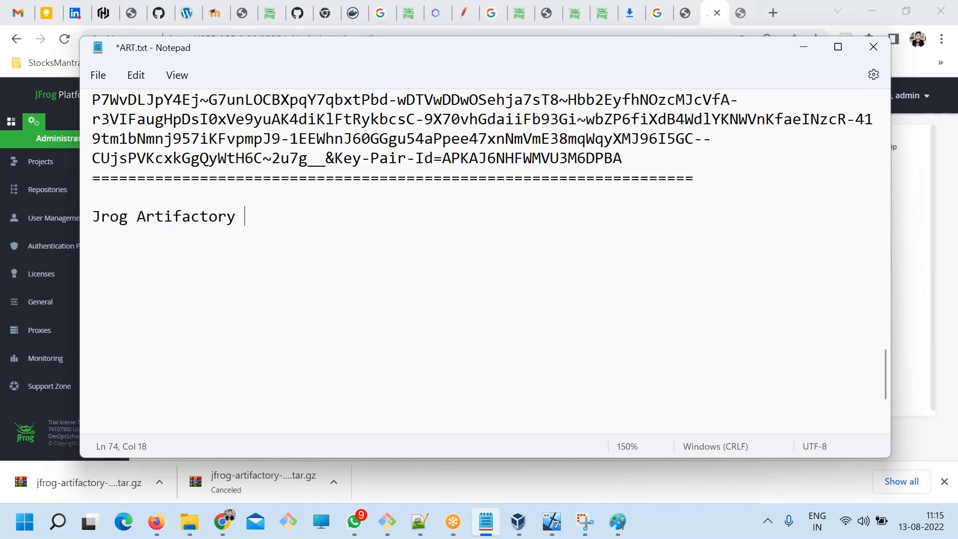
type("Basic Work")
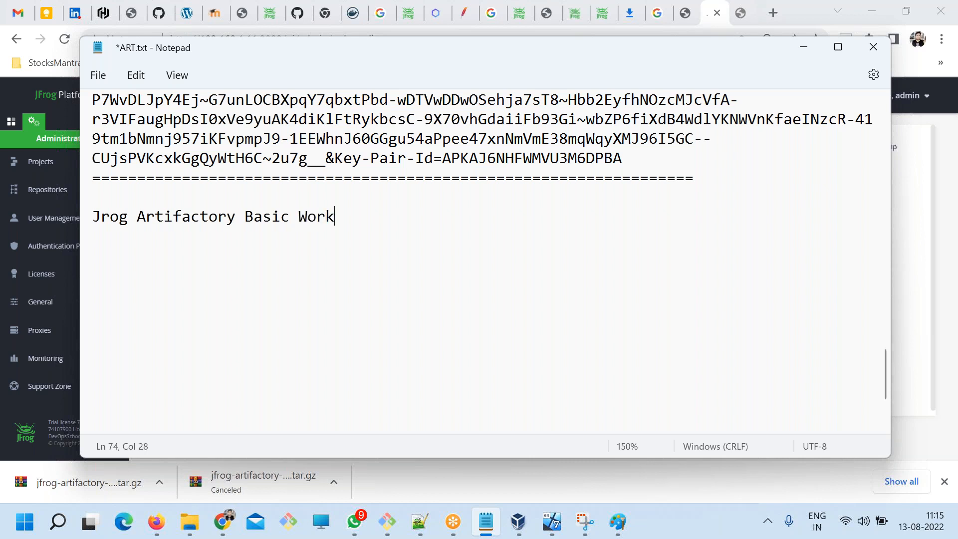
type("flow with Mavenb")
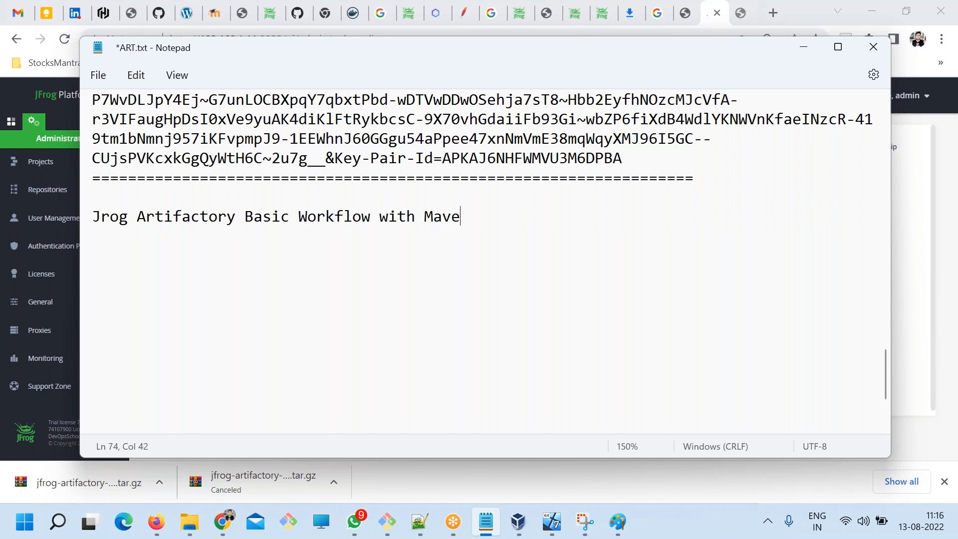
key("BackSpace")
key("BackSpace")
type("Repo")
key("ctrl+s")
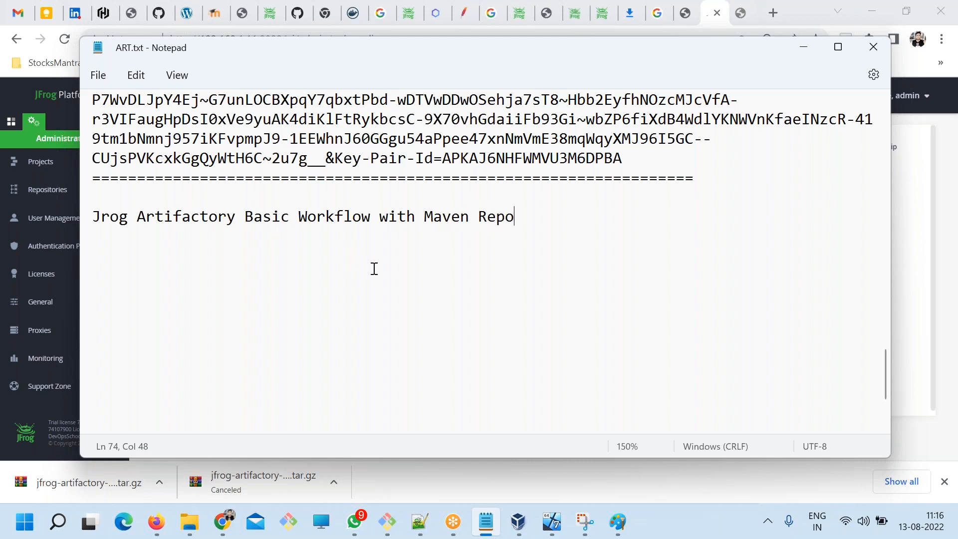
Insert the list items "- Maven Repo" and "- Docker Repo" and a blank line above the workflow heading, and save the file.
left_click_drag(515, 216, 421, 210)
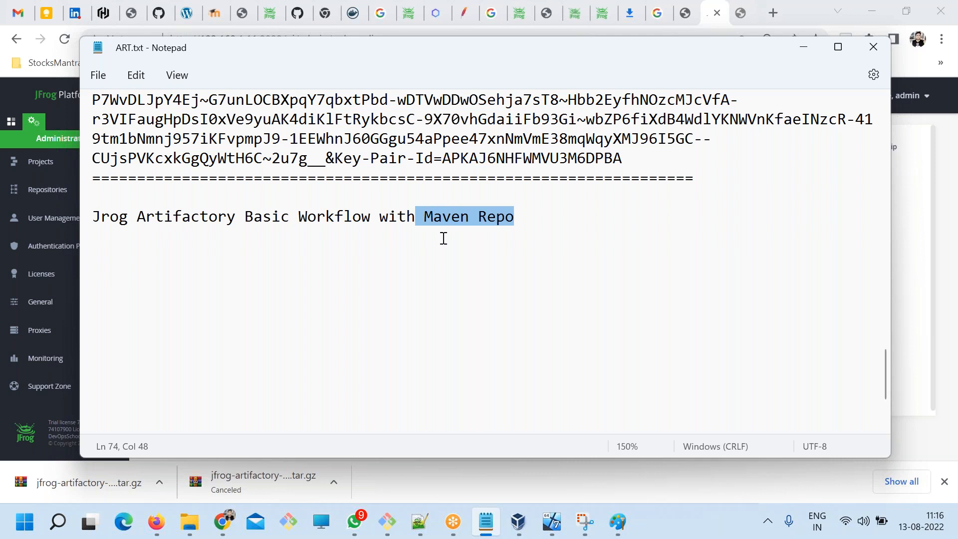
key("Up")
type("- ")
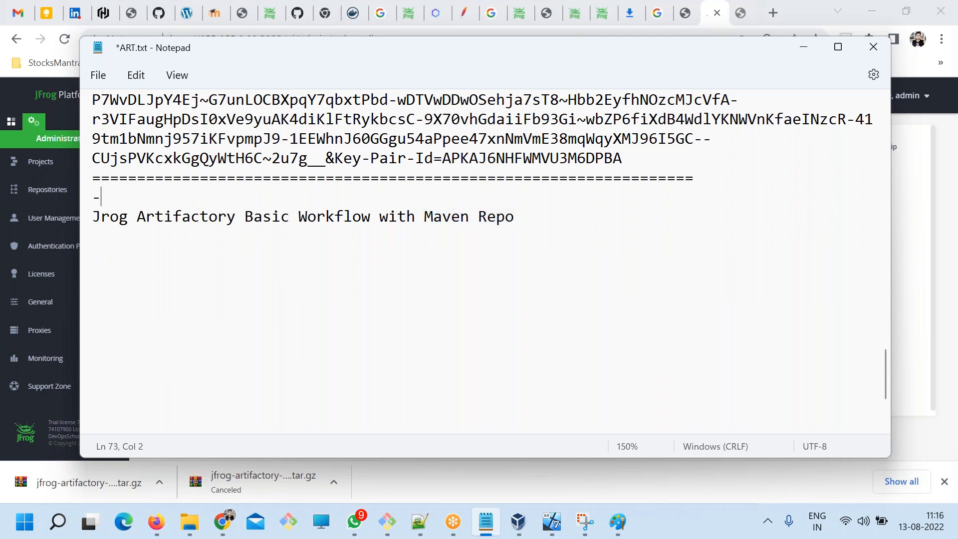
type("Maven Repo")
key("Return")
type("- Docker")
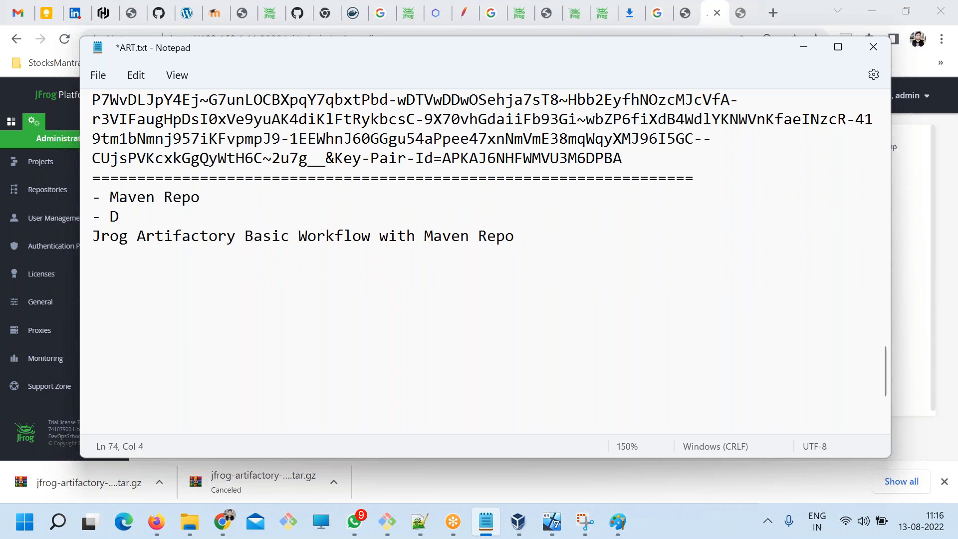
key("BackSpace")
type("Repo")
key("ctrl+s")
key("Return")
key("ctrl+s")
Append "| Gradle Repo" to the Maven Repo list item and save the file.
left_click_drag(200, 200, 104, 200)
left_click(214, 195)
type("| Gradle Repo")
key("ctrl+s")
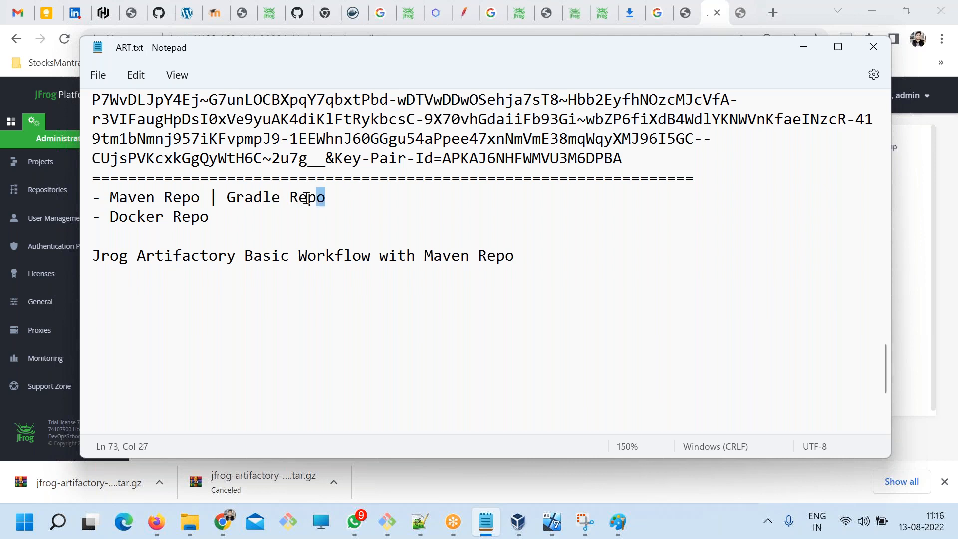
Add an indented line reading "Download | Upload" beneath the Maven and Gradle list item.
left_click_drag(324, 197, 110, 196)
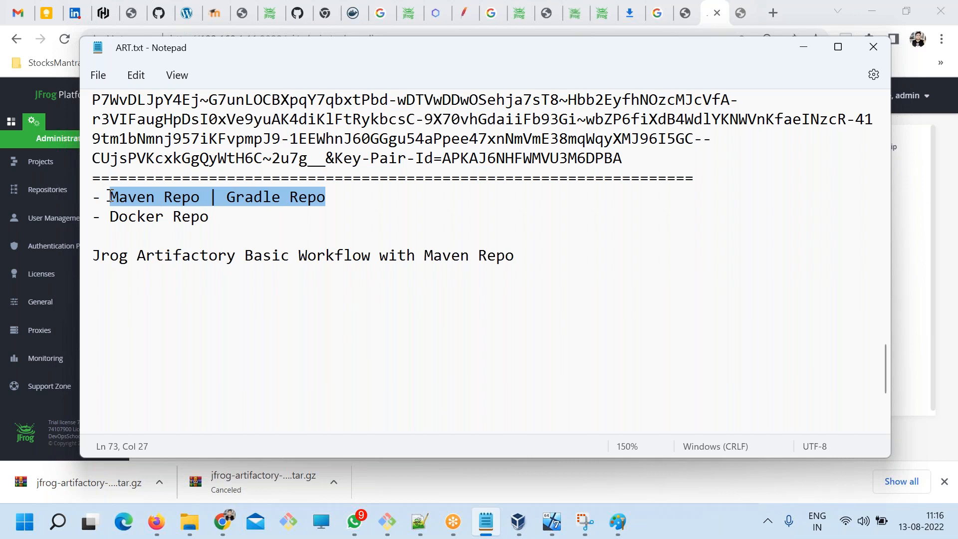
left_click(336, 201)
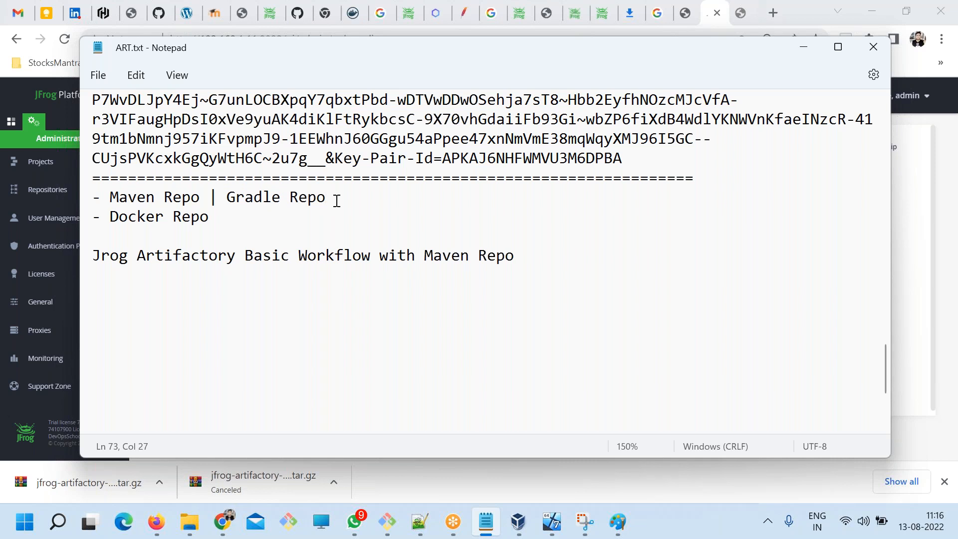
key("Return")
key("Tab")
type("Dow")
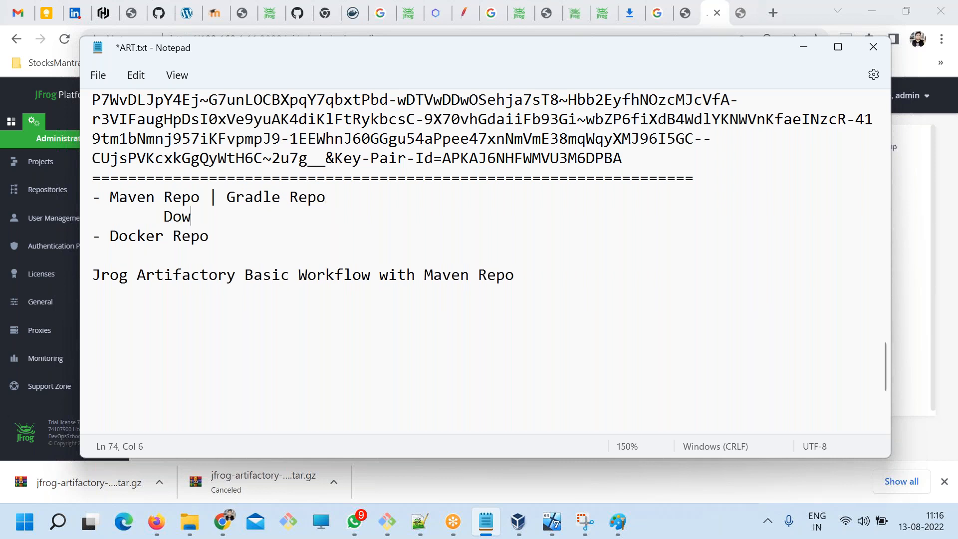
type("nload | Upload")
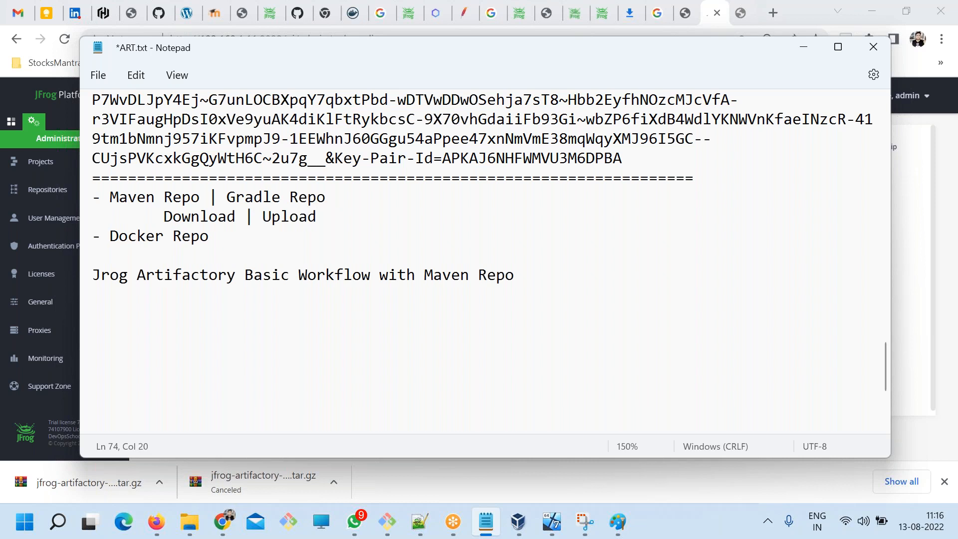
Copy the "Download | Upload" text to an indented line beneath the Docker Repo item and save the file.
left_click_drag(331, 219, 163, 215)
key("ctrl+c")
left_click(286, 240)
key("Return")
key("Tab")
key("Tab")
key("ctrl+v")
key("ctrl+s")
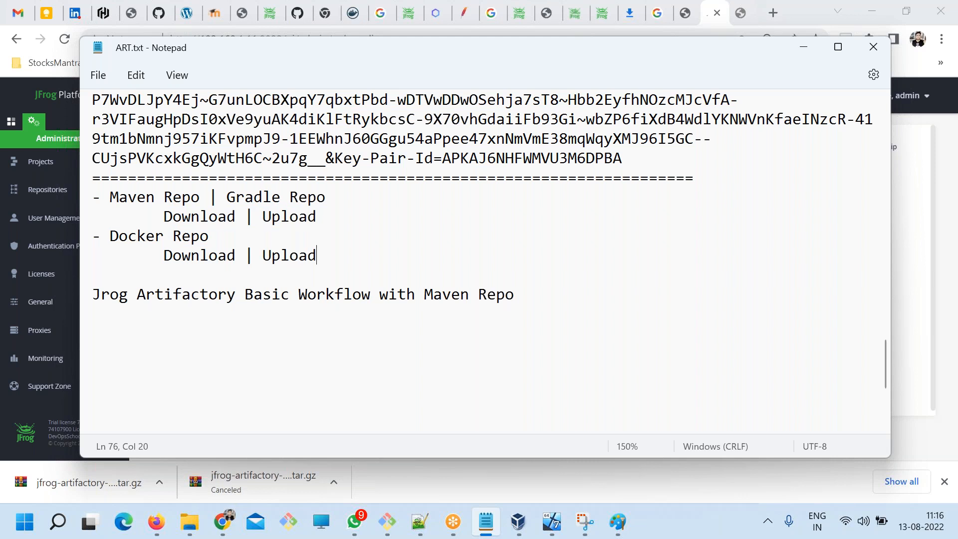
Add the line "Step 1 - Create a User" beneath the Maven Repo workflow heading, separated by a blank line, and save the file.
left_click_drag(164, 294, 272, 294)
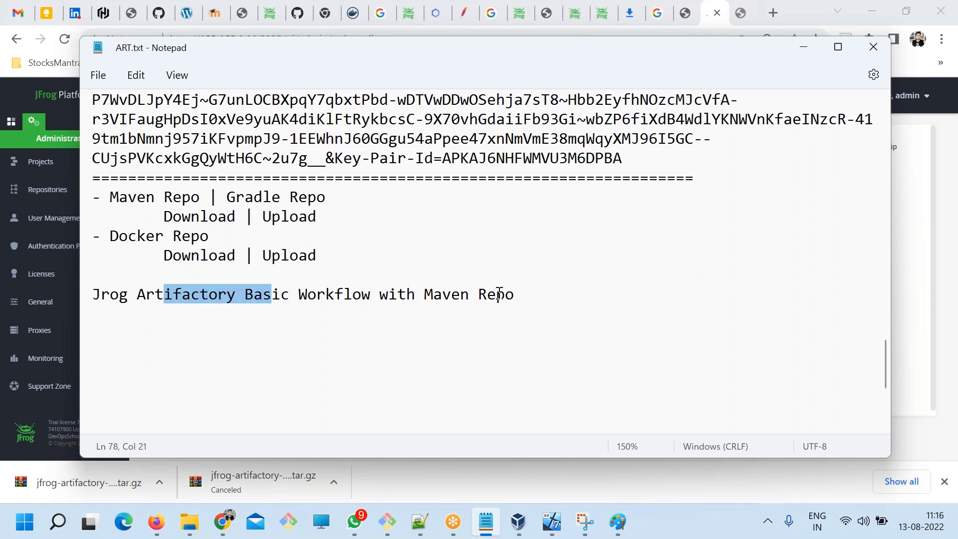
left_click(546, 297)
key("Return")
key("Return")
type("Step 1 -")
key("ctrl+s")
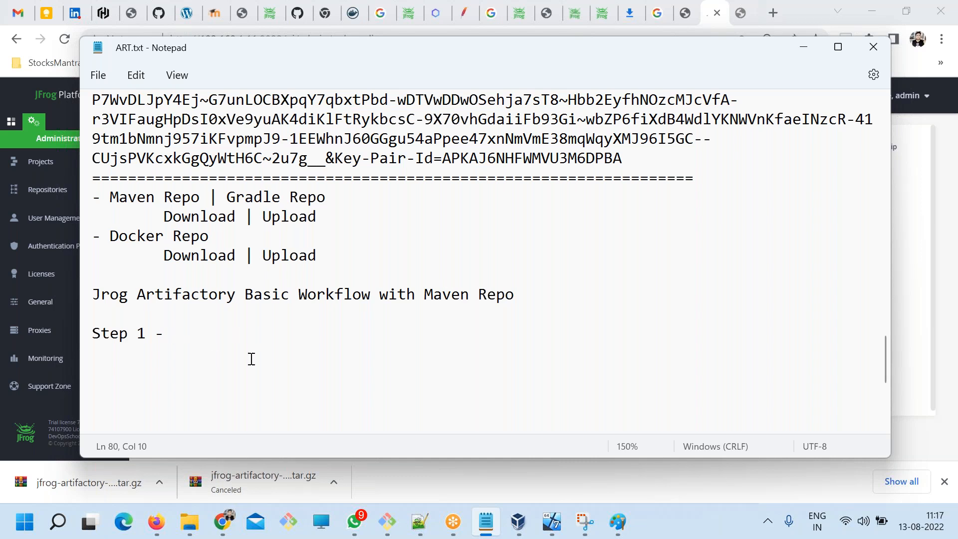
scroll(252, 359, "down", 1)
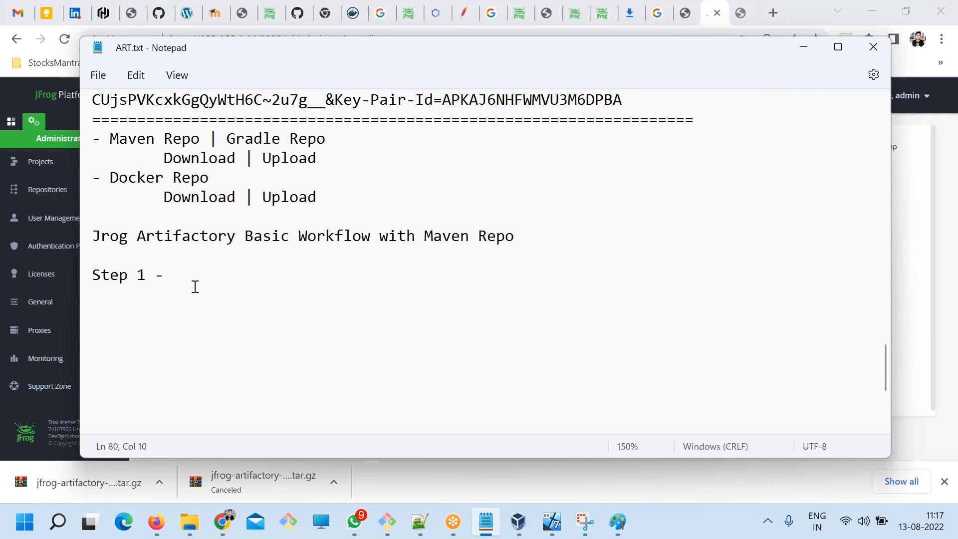
type("Create a u")
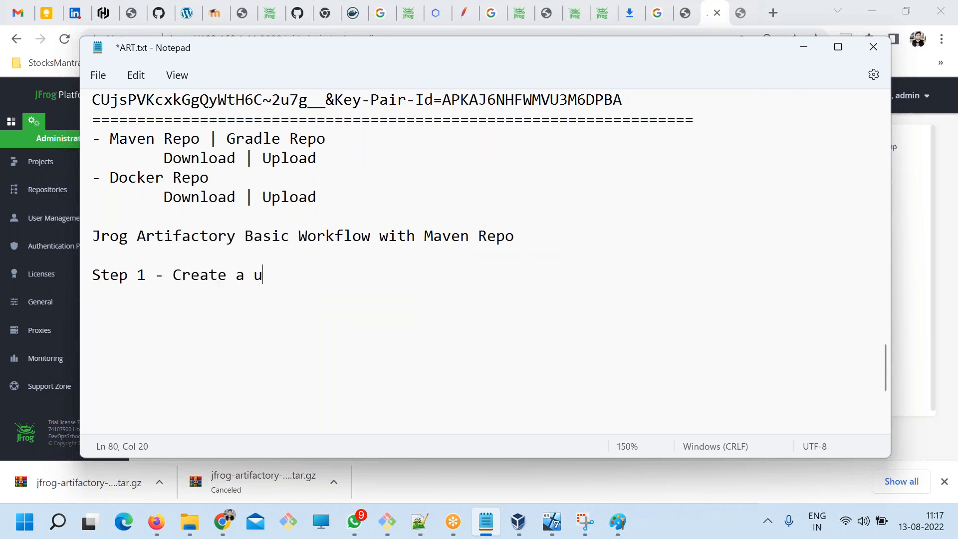
key("BackSpace")
type("User")
key("ctrl+s")
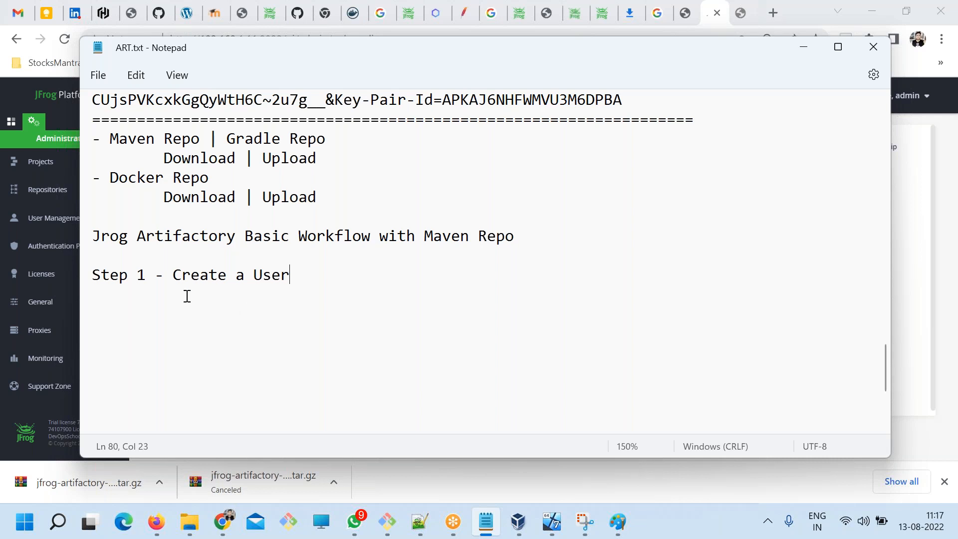
Switch to Chrome, enlarge the JFrog Platform administration page by one zoom level, and return to the ART.txt notes in Notepad.
left_click(61, 278)
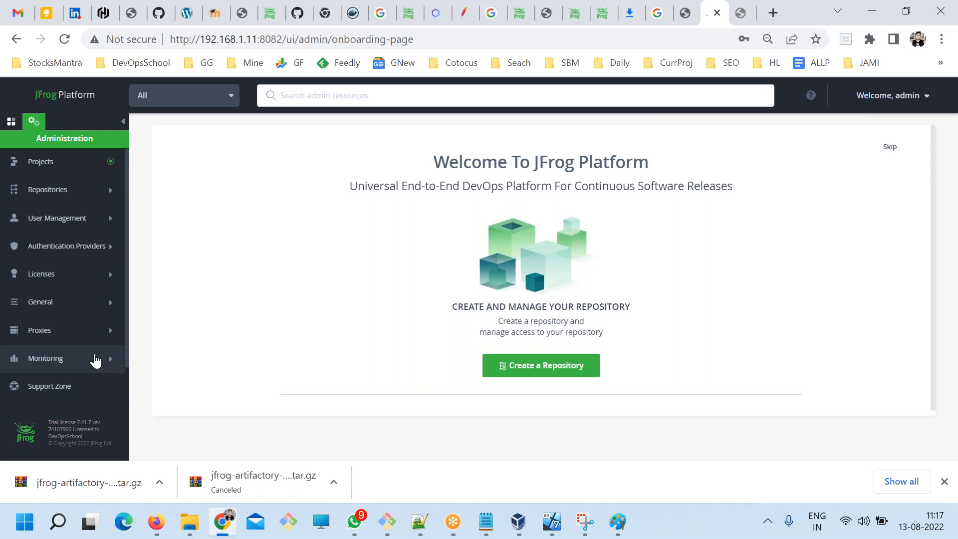
key("ctrl+plus")
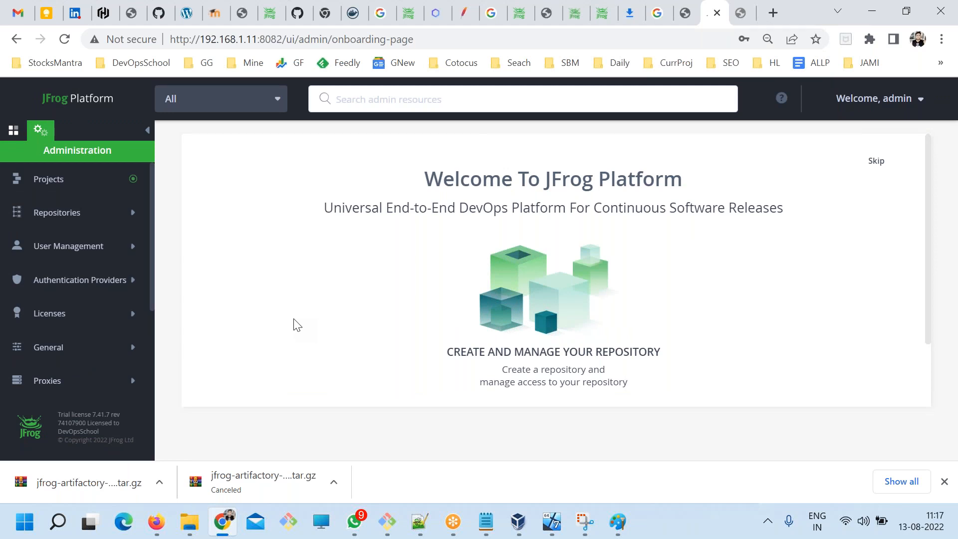
key("alt+Tab")
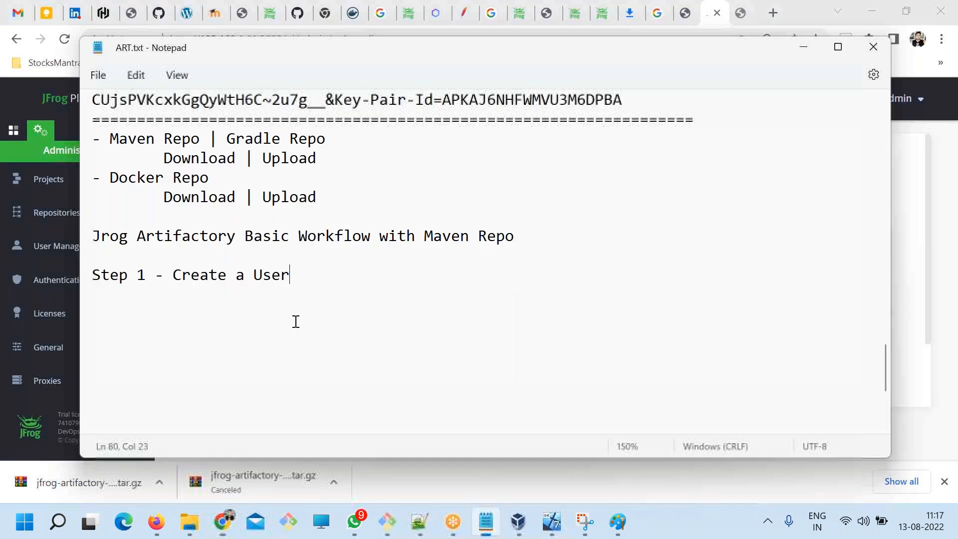
left_click_drag(289, 275, 163, 274)
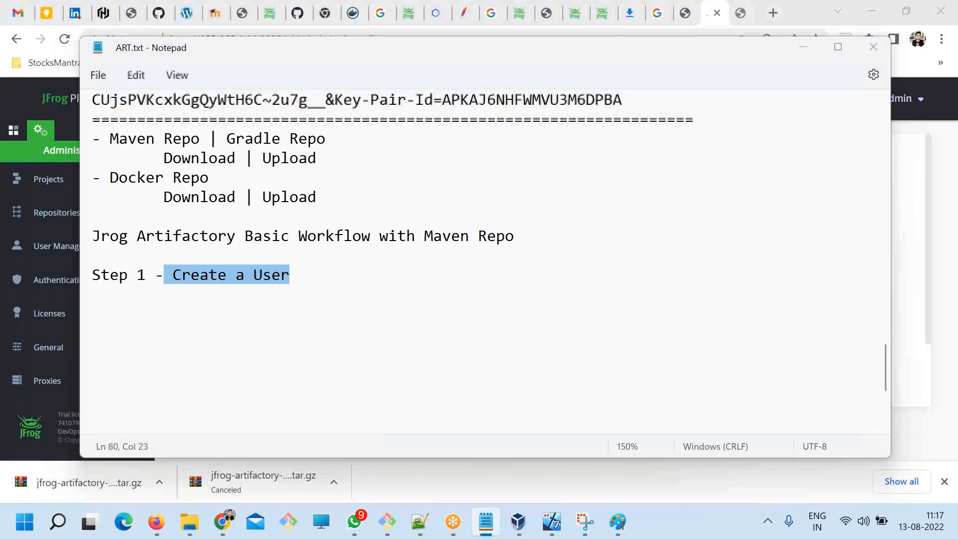
left_click(75, 280)
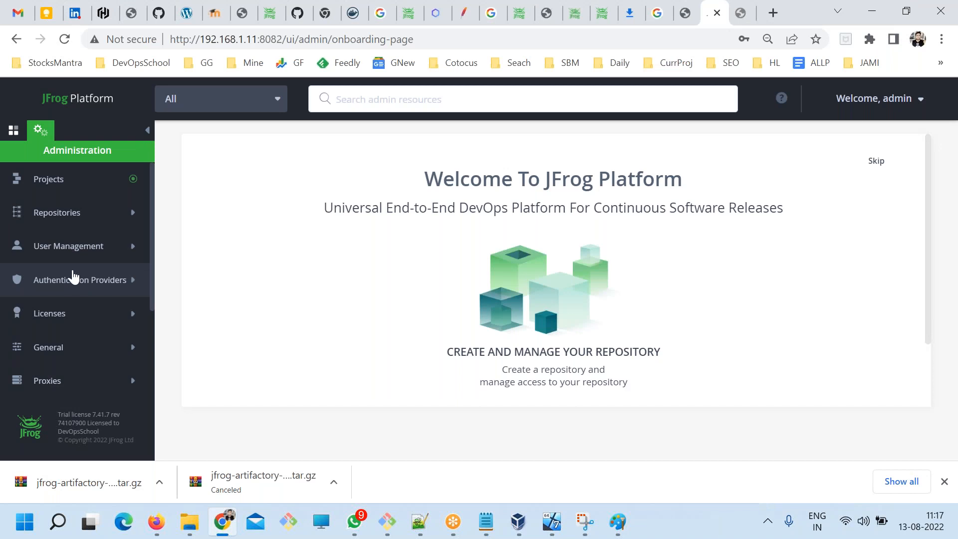
key("alt+Tab")
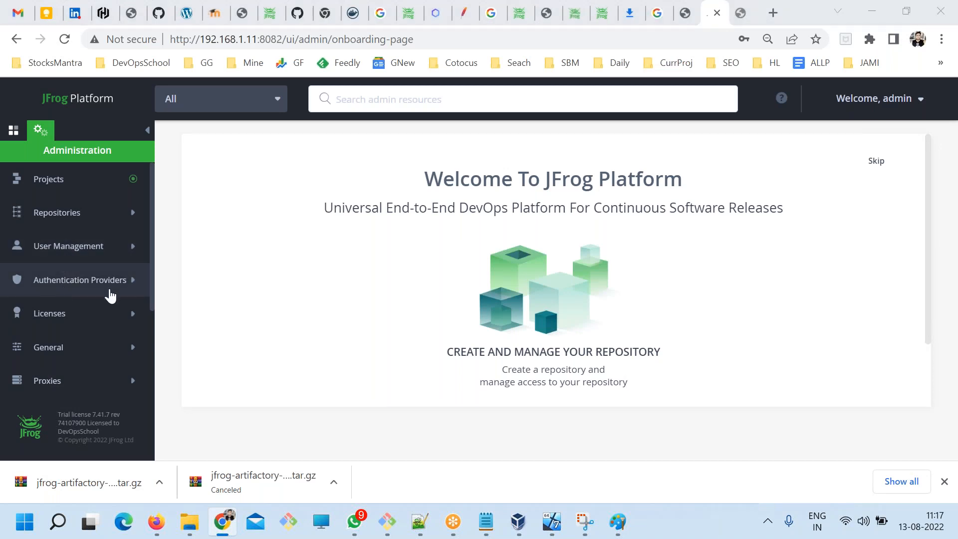
left_click(105, 238)
left_click_drag(93, 238, 299, 298)
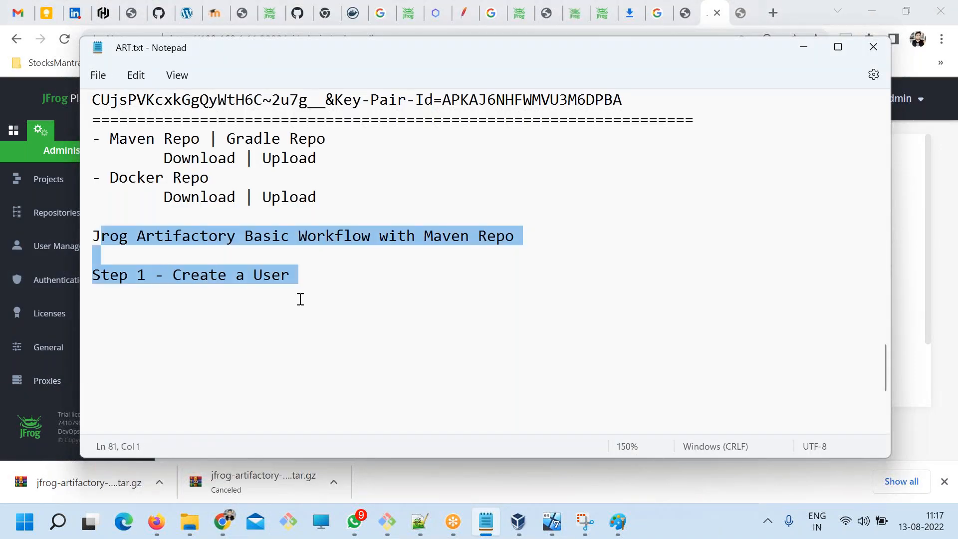
Insert a divider line of 31 hyphens above the workflow heading, with a blank line on each side.
left_click(330, 201)
key("Return")
key("Down")
key("Return")
type("-------------------------------")
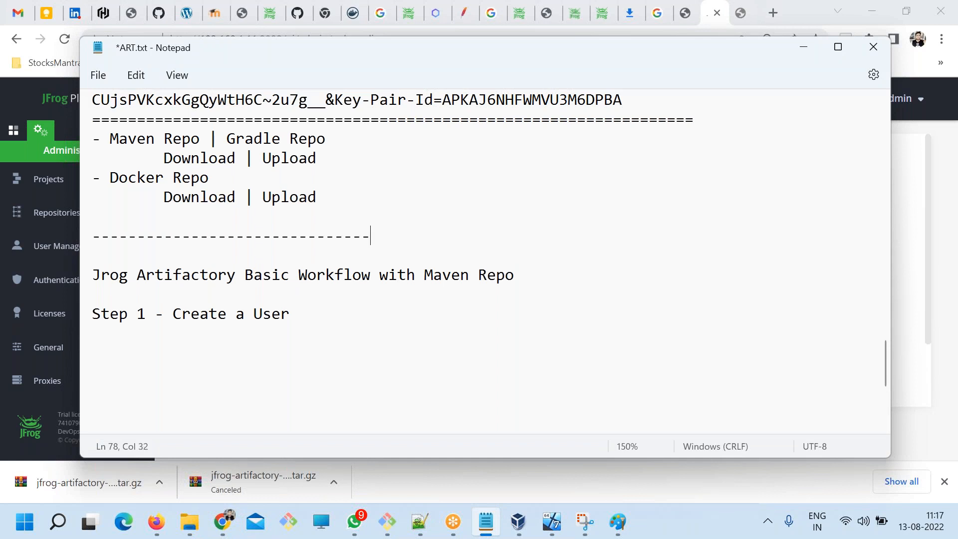
Insert the title "Authentication & Auth in Artifactory" within the hyphen divider after its twelfth hyphen and save the file.
left_click(200, 234)
type("Authenticzati")
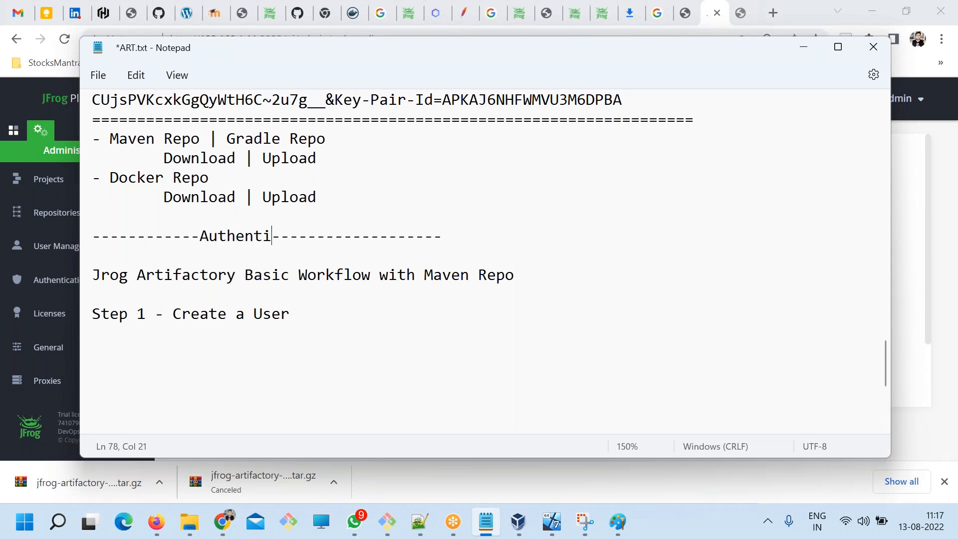
key("BackSpace")
key("BackSpace")
key("BackSpace")
key("BackSpace")
type("atoon")
key("BackSpace")
key("BackSpace")
key("BackSpace")
type("ion & Auth i")
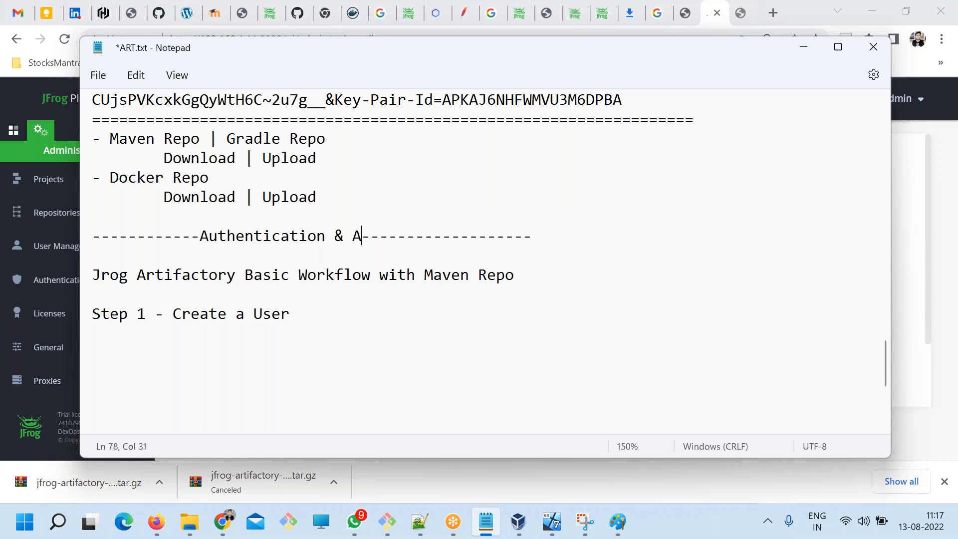
type("n Artifacto")
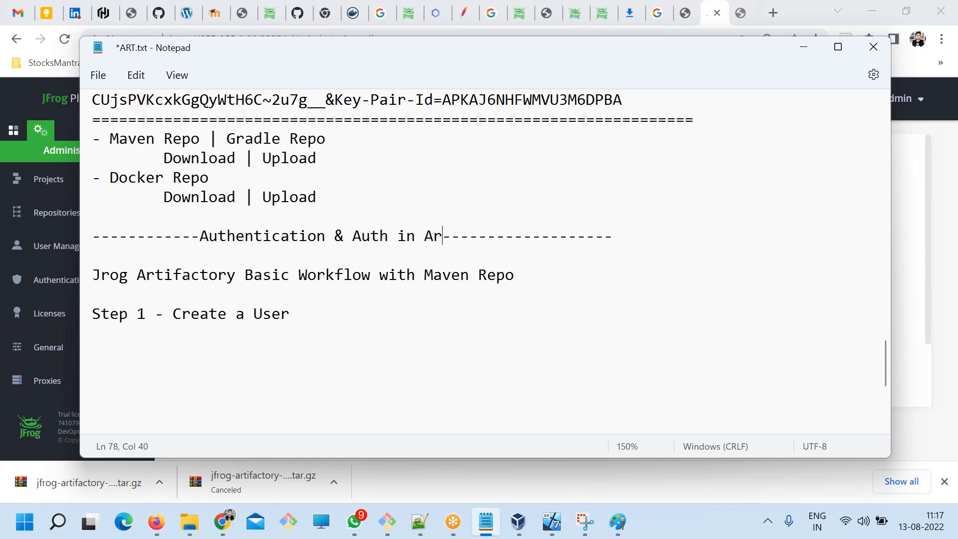
type("ry")
key("ctrl+s")
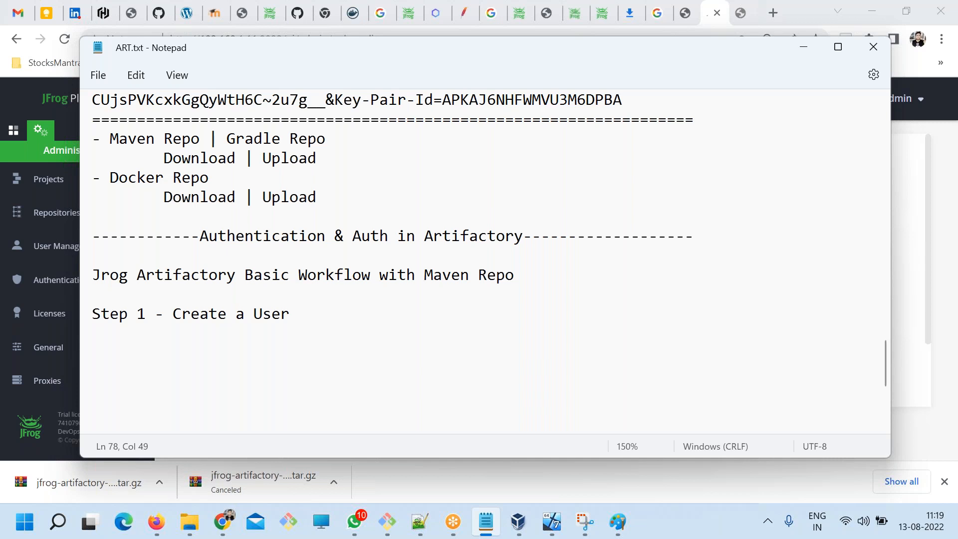
Highlight "Authentication" in the notes title, switch to Chrome, and examine the options under Authentication Providers from LDAP to Vault.
left_click(222, 236)
double_click(223, 236)
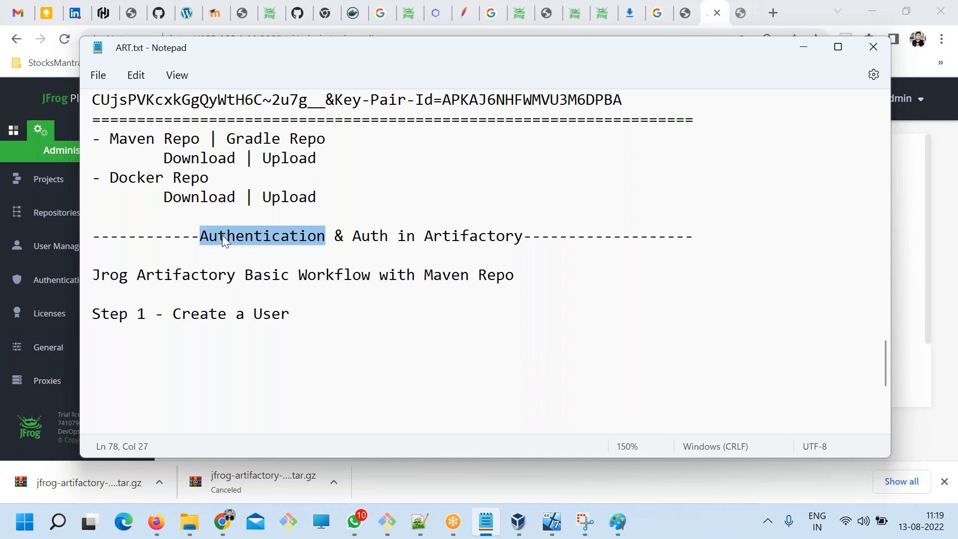
key("alt+Tab")
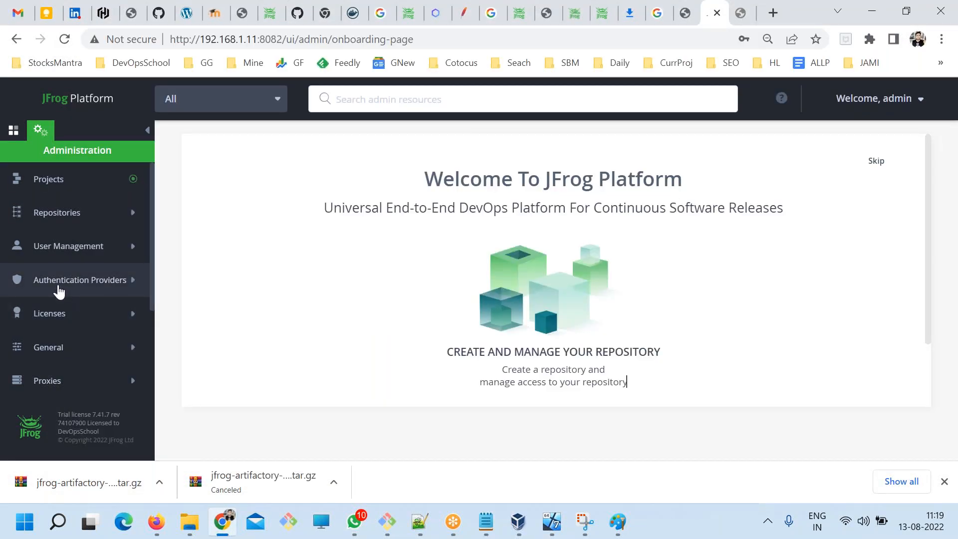
left_click(59, 291)
scroll(88, 300, "down", 1)
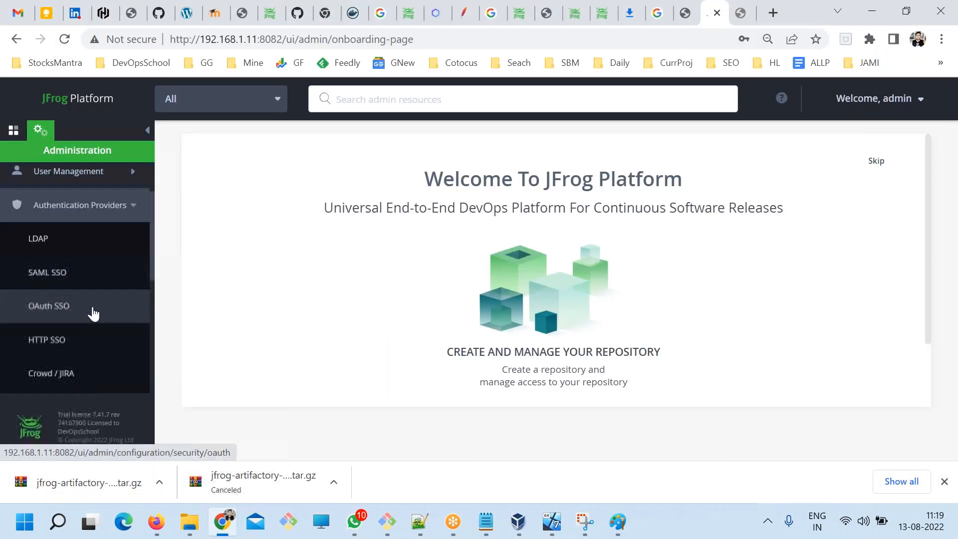
key("alt+Tab")
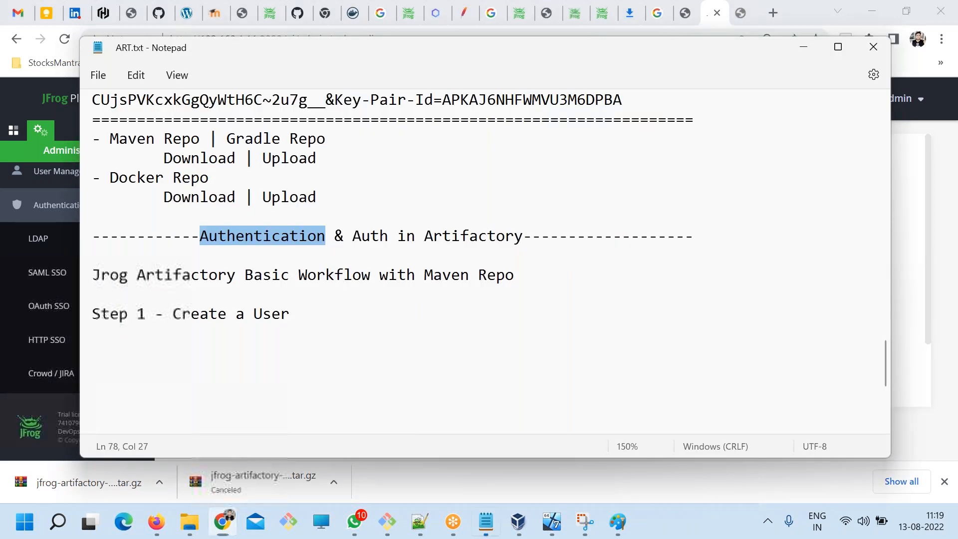
key("alt+Tab")
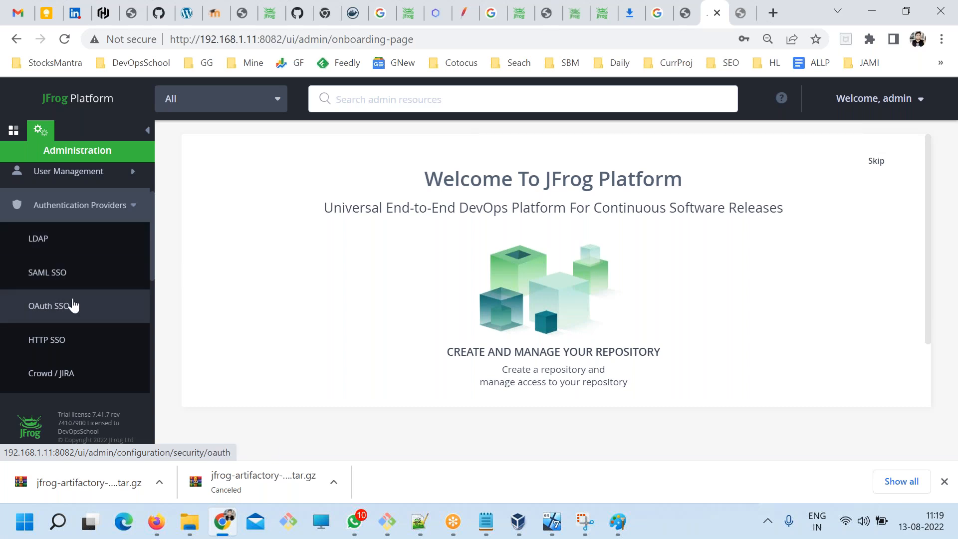
scroll(74, 305, "down", 2)
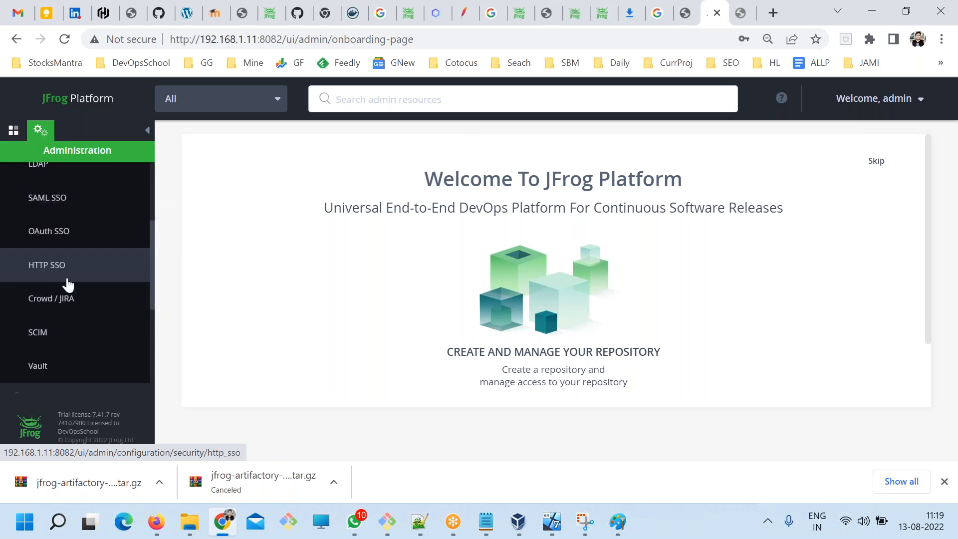
scroll(60, 285, "down", 2)
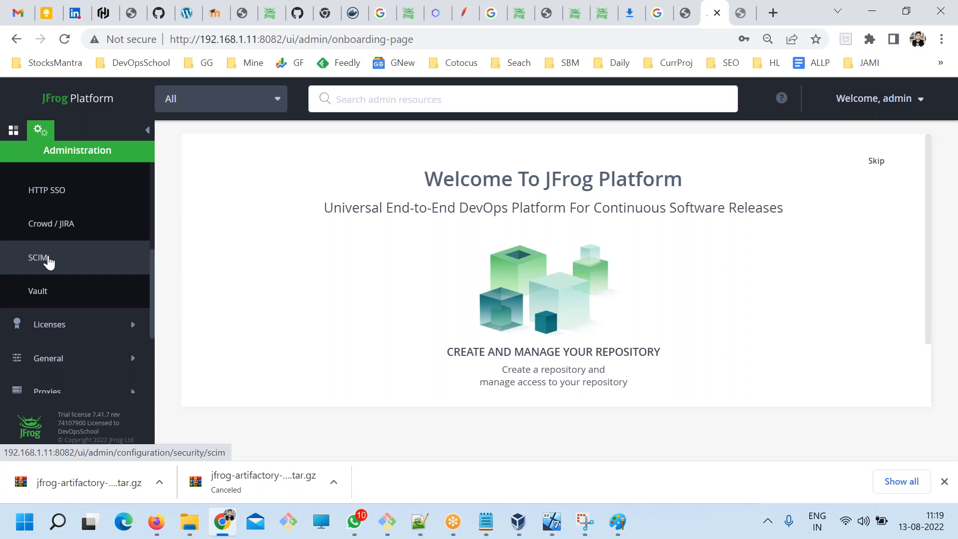
scroll(65, 305, "up", 4)
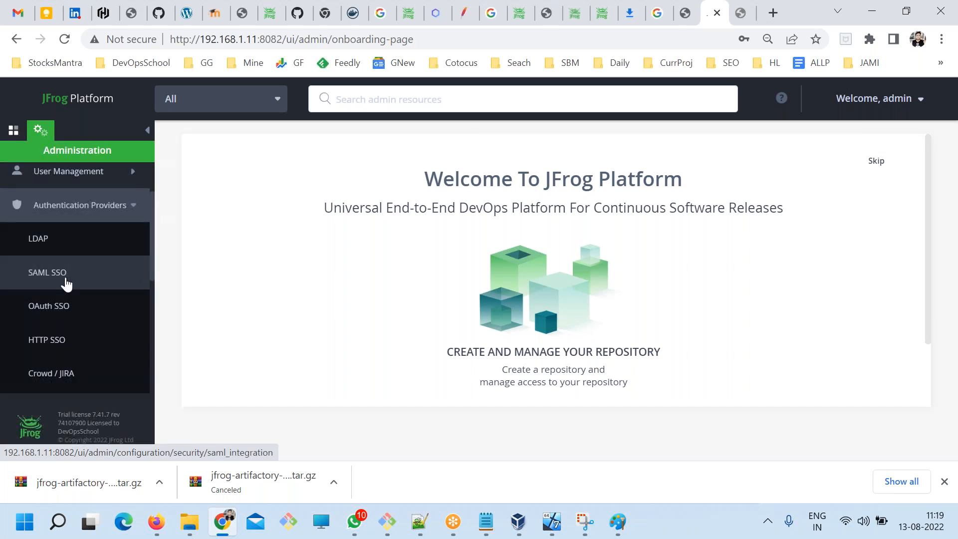
Check the admin account's quick actions, close them, and review the list of authentication providers again.
left_click(906, 102)
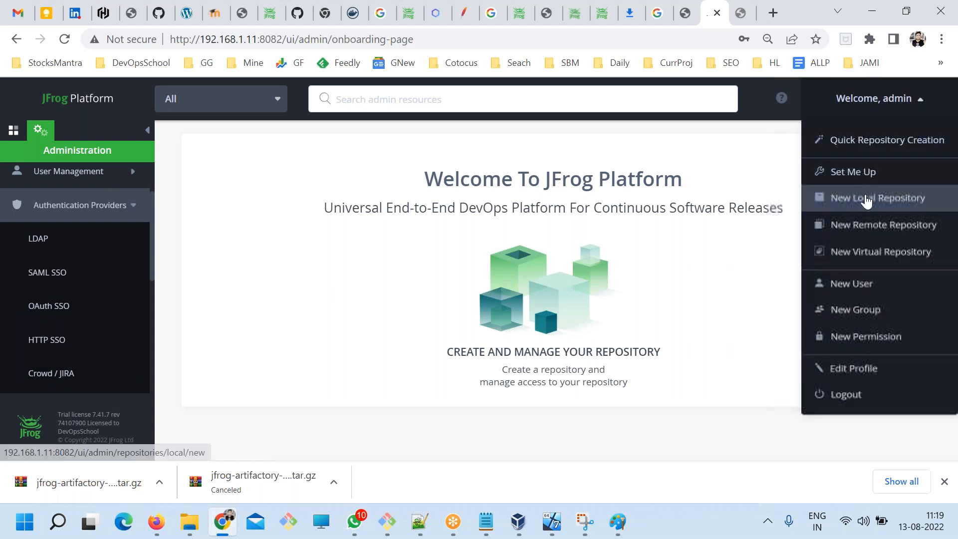
left_click(425, 303)
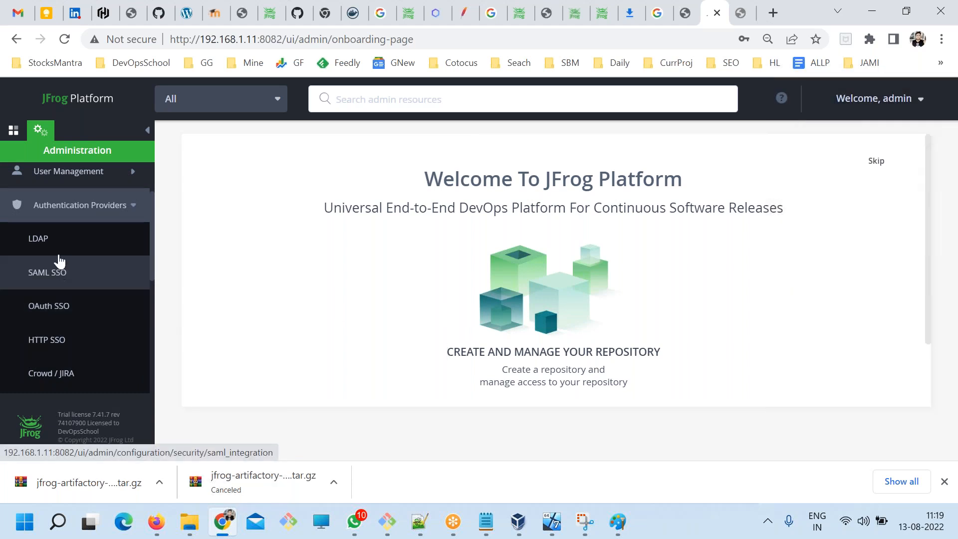
left_click(120, 207)
left_click(119, 208)
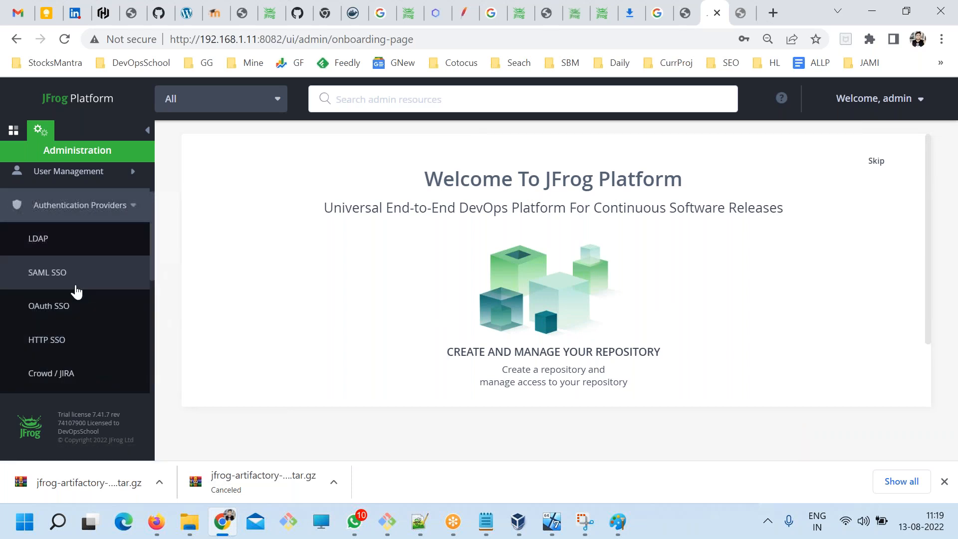
scroll(105, 295, "down", 2)
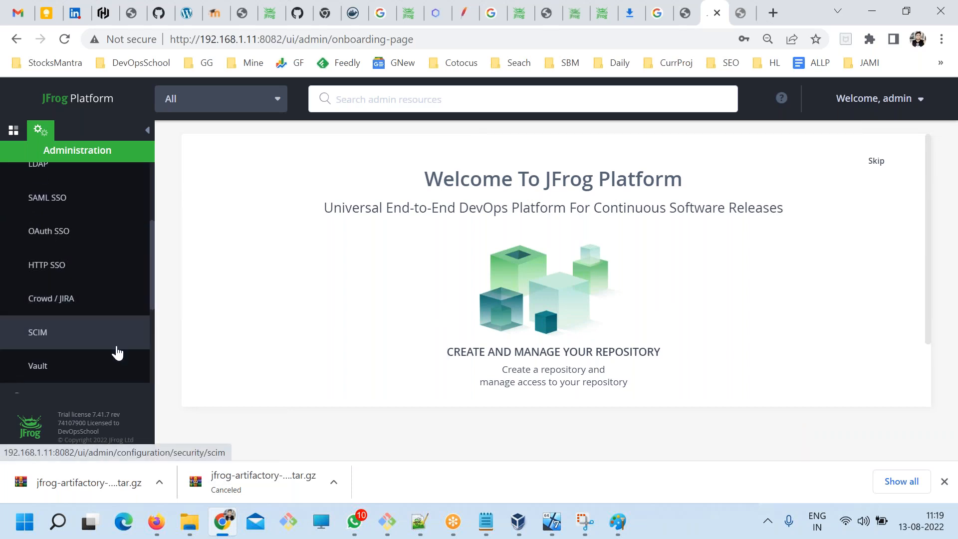
scroll(117, 352, "up", 5)
Open a new LDAP settings form, examine its fields down to the connection test, and cancel it.
left_click(41, 320)
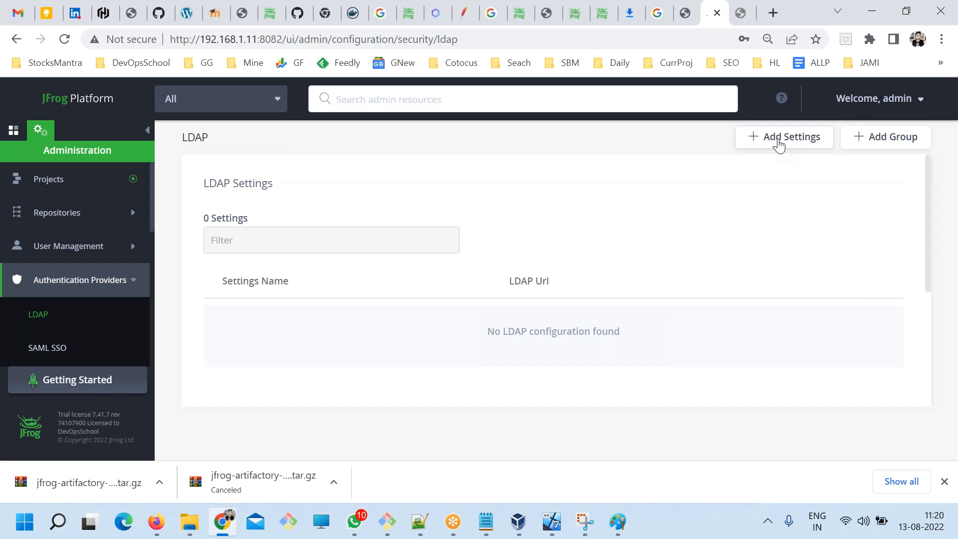
left_click(779, 145)
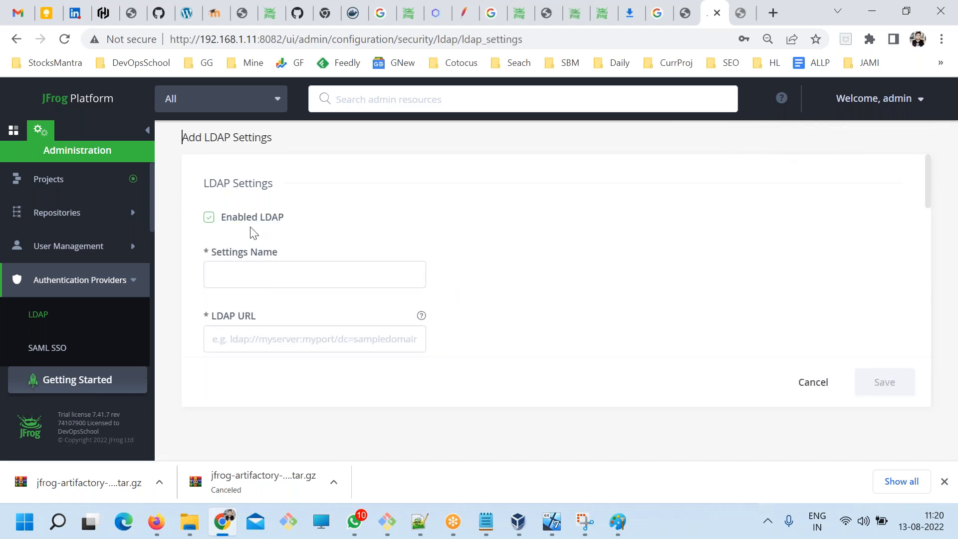
left_click(267, 272)
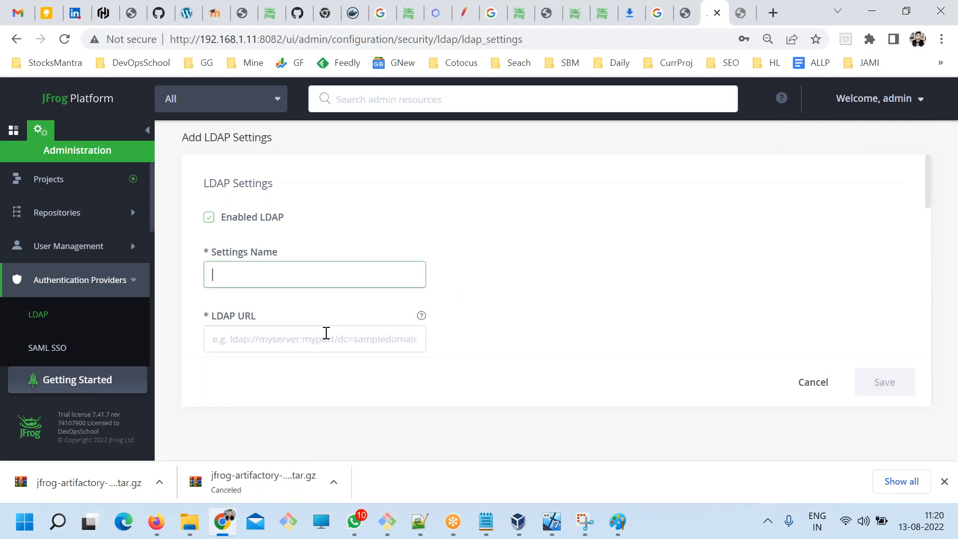
scroll(327, 335, "down", 5)
scroll(329, 336, "down", 5)
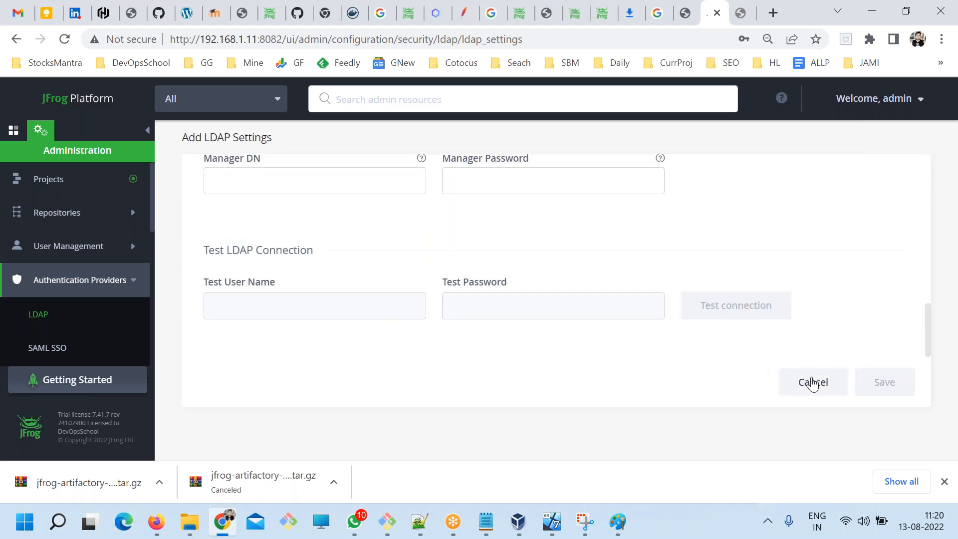
left_click(816, 383)
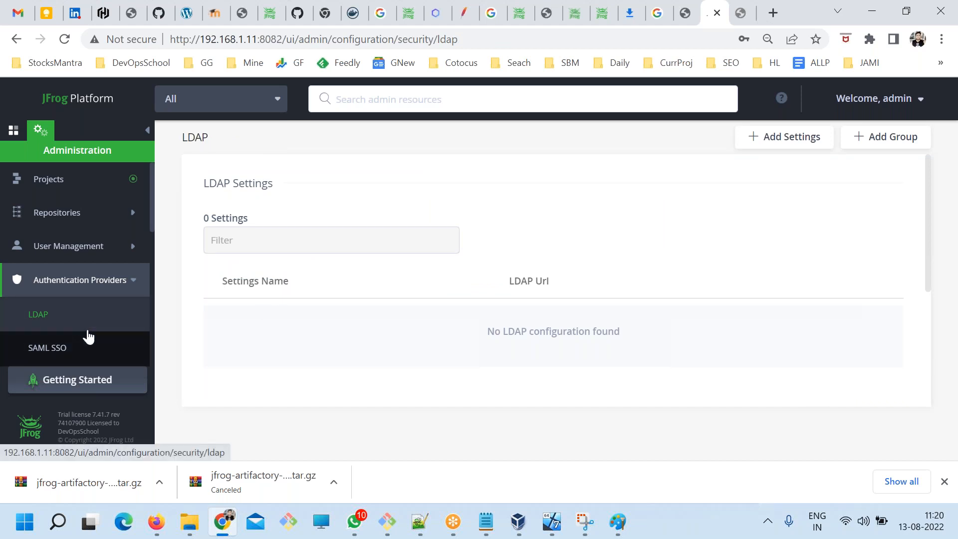
View the Vault, Crowd / JIRA and LDAP provider pages, highlighting "HashiCorp Vault" in the Vault description.
scroll(80, 340, "down", 5)
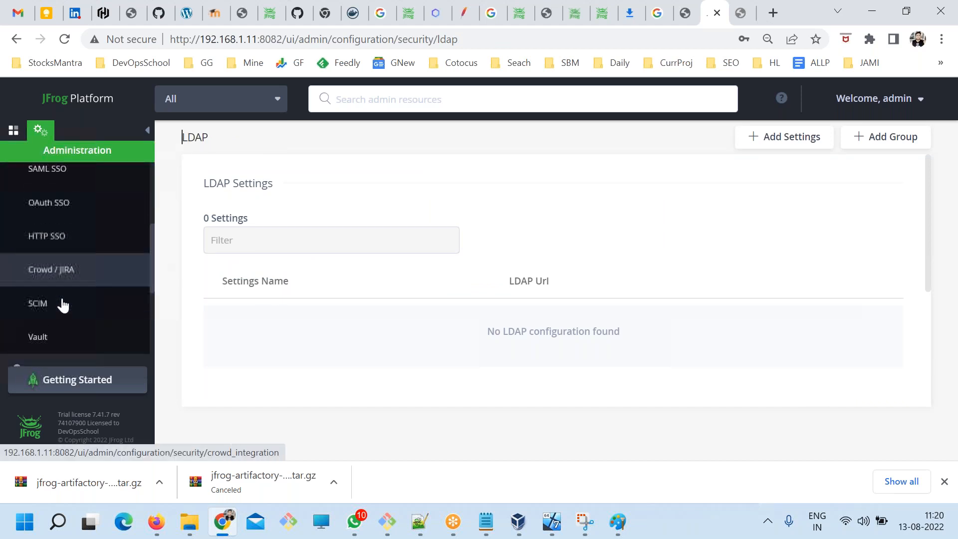
scroll(63, 307, "up", 3)
scroll(70, 326, "down", 5)
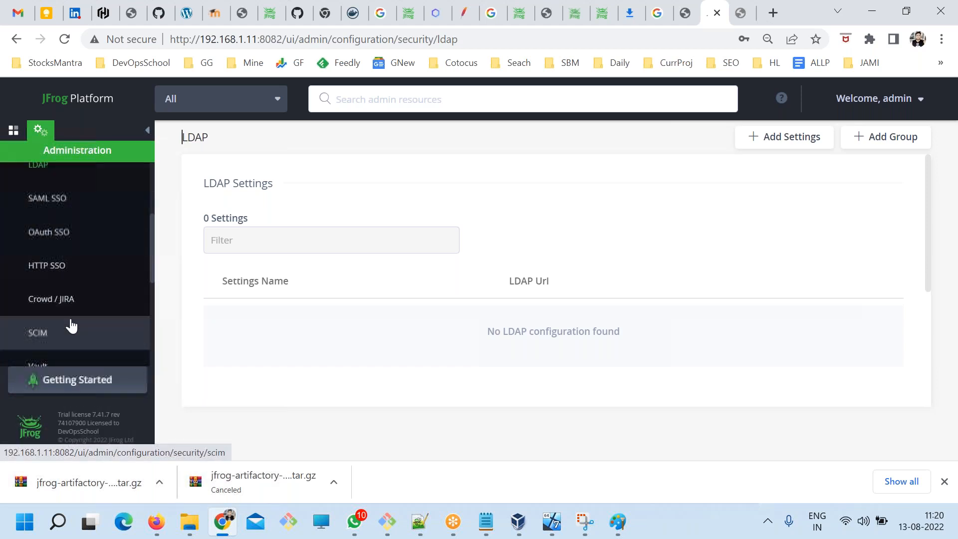
scroll(59, 334, "up", 2)
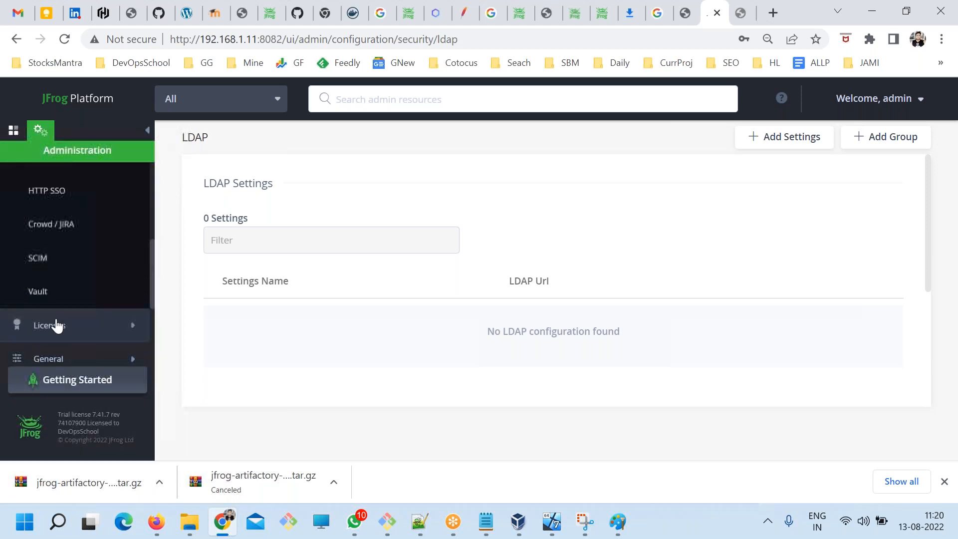
left_click(39, 294)
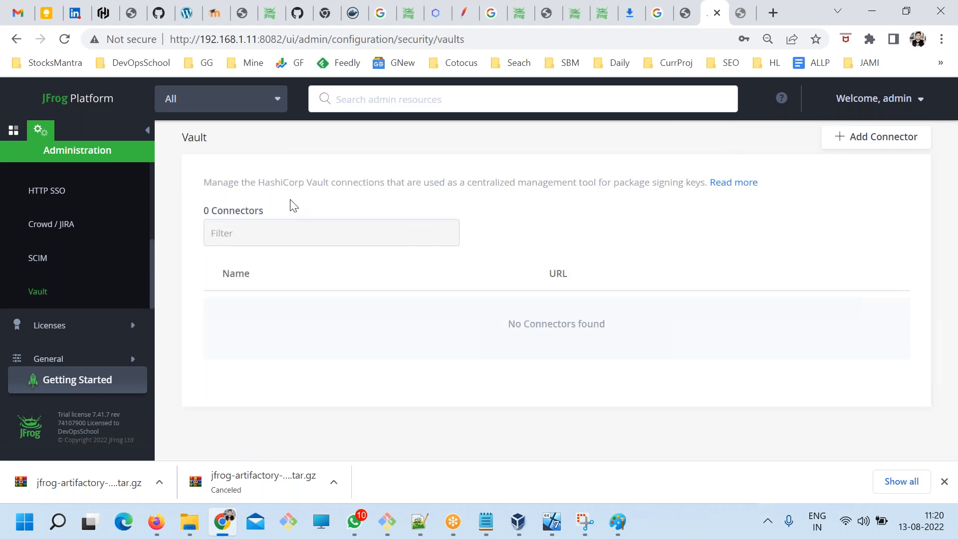
left_click_drag(258, 182, 314, 226)
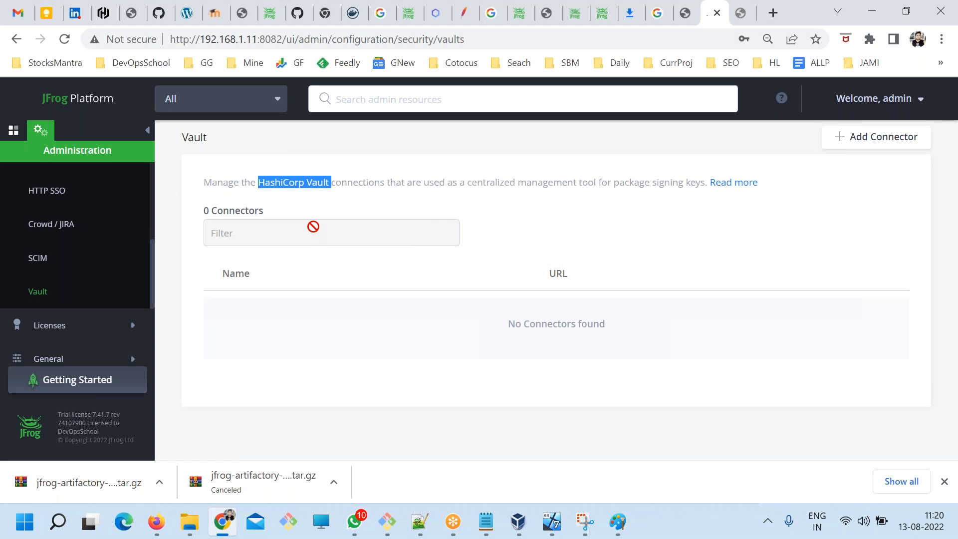
left_click_drag(313, 227, 258, 182)
left_click_drag(325, 182, 258, 183)
left_click(331, 200)
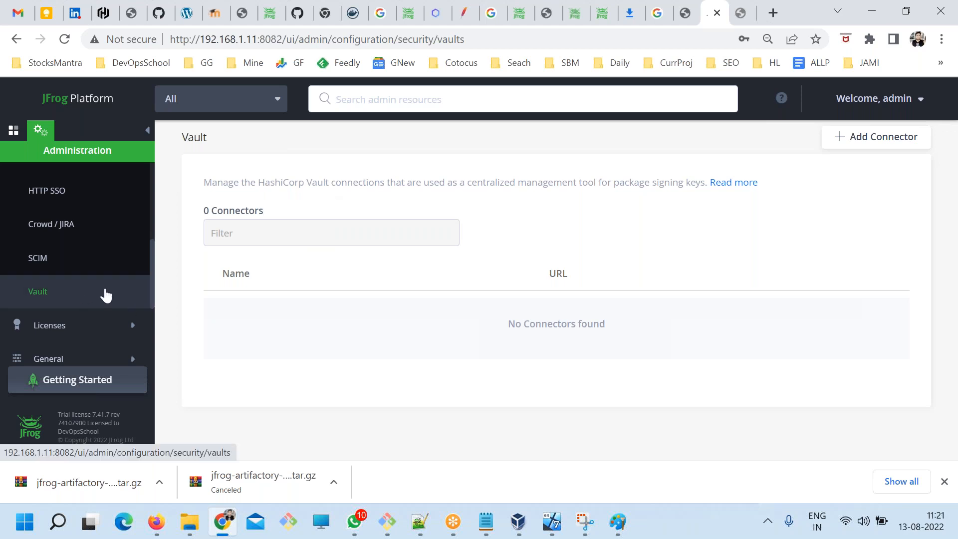
left_click(89, 233)
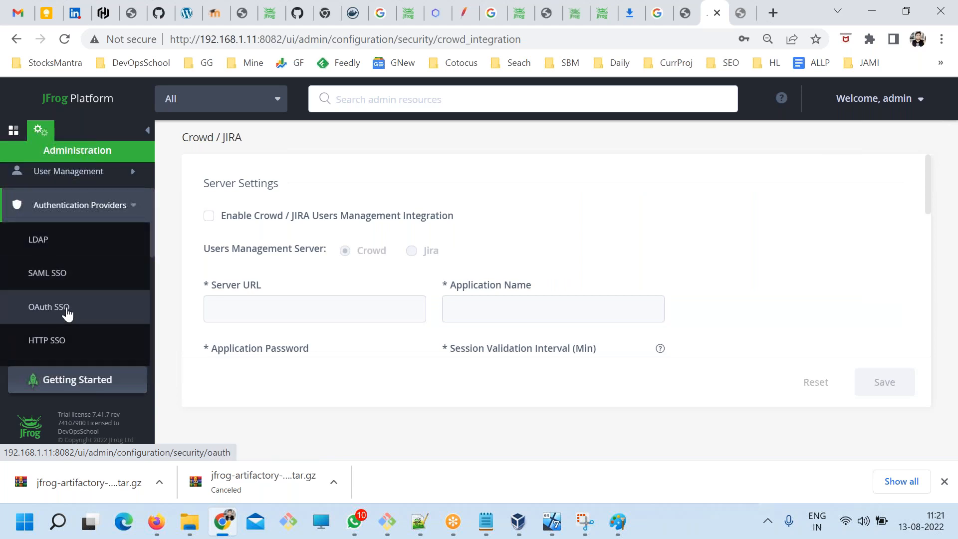
left_click(64, 249)
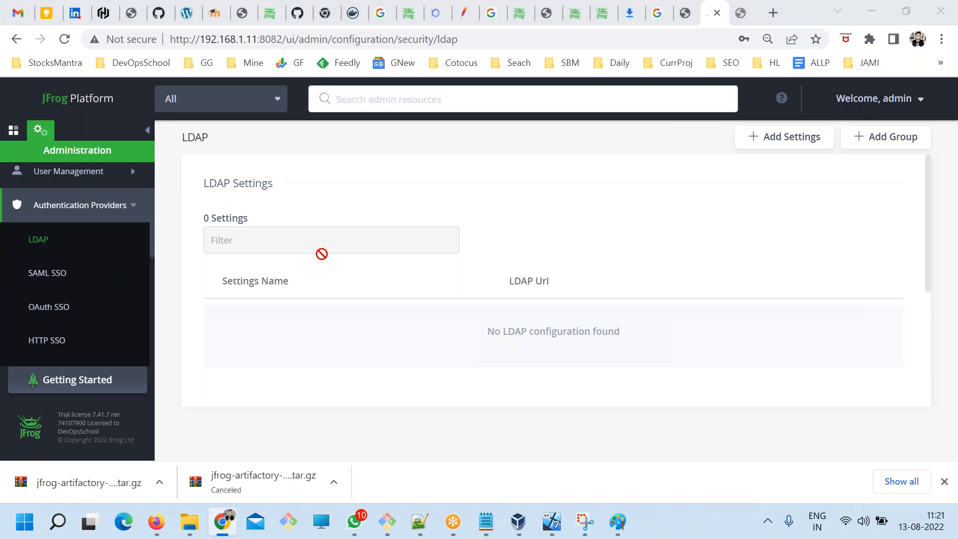
Highlight "Auth" in the ART.txt notes title, return to Chrome, and examine the User Management options with Authentication Providers collapsed.
key("alt+Tab")
left_click_drag(353, 238, 393, 238)
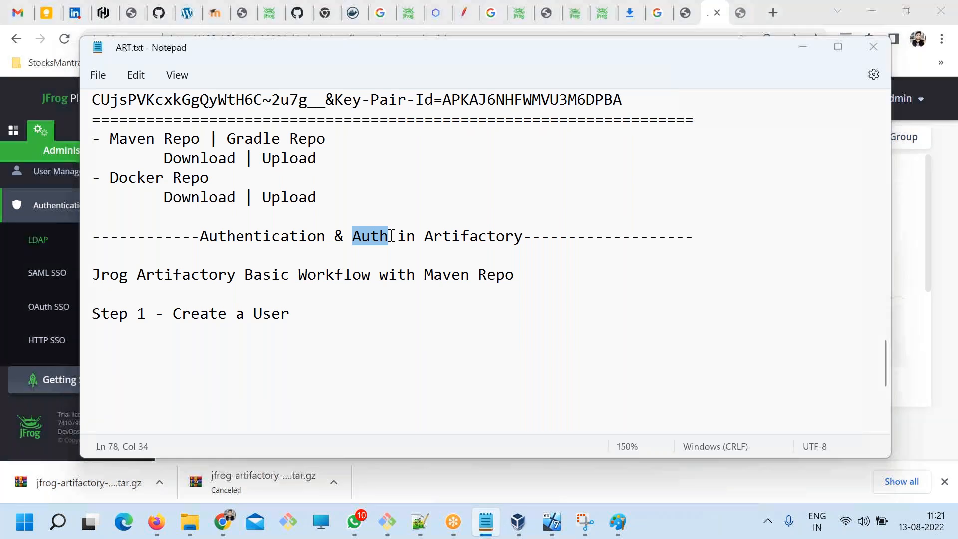
left_click(76, 209)
left_click(76, 214)
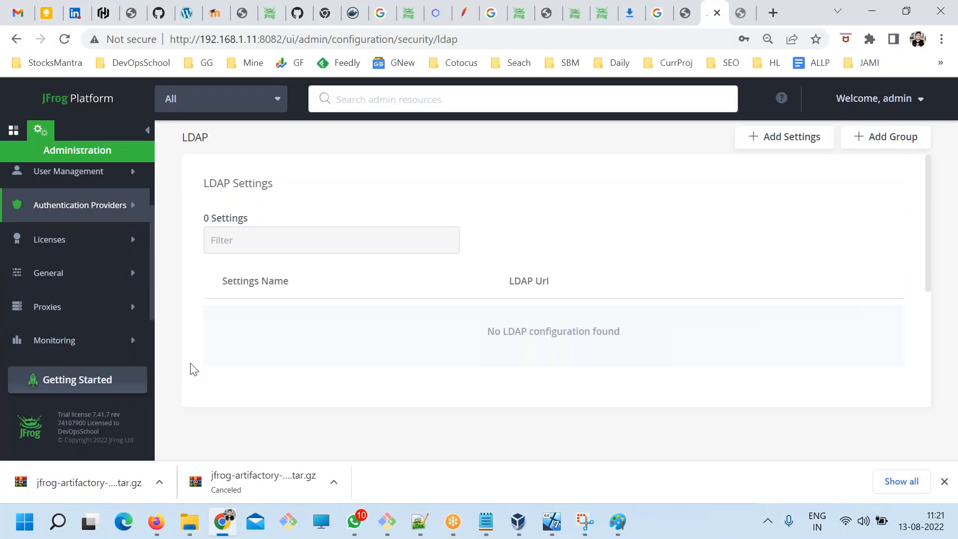
scroll(102, 332, "up", 2)
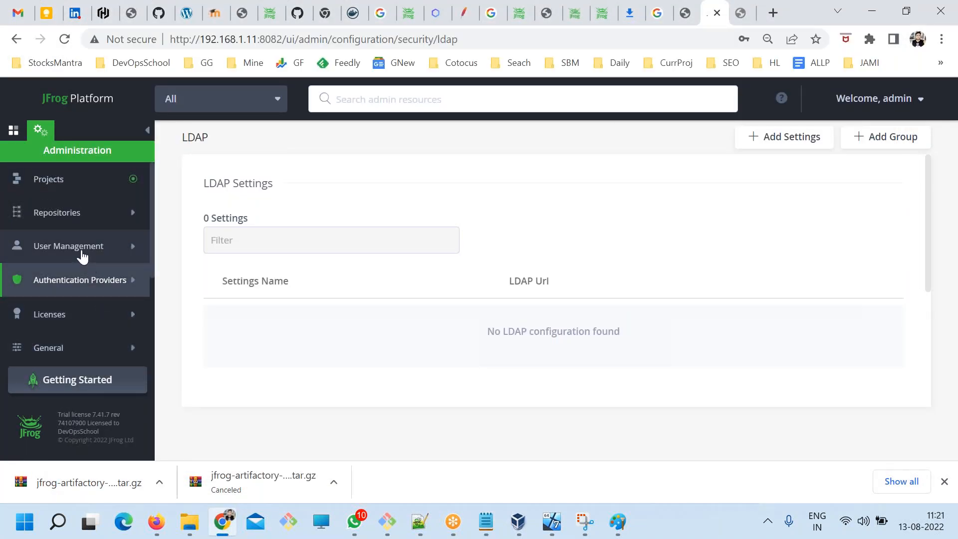
left_click(82, 252)
scroll(103, 337, "down", 2)
scroll(101, 341, "down", 2)
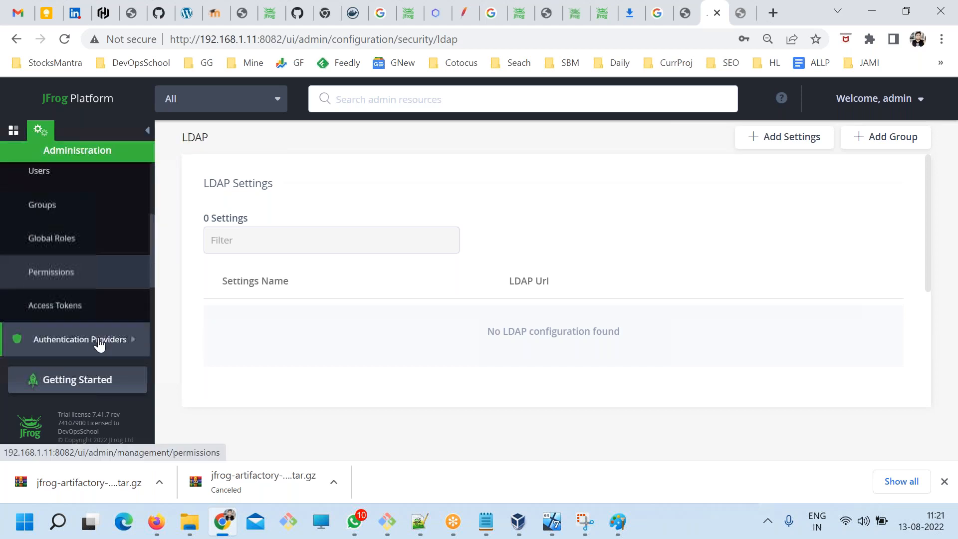
scroll(97, 343, "up", 2)
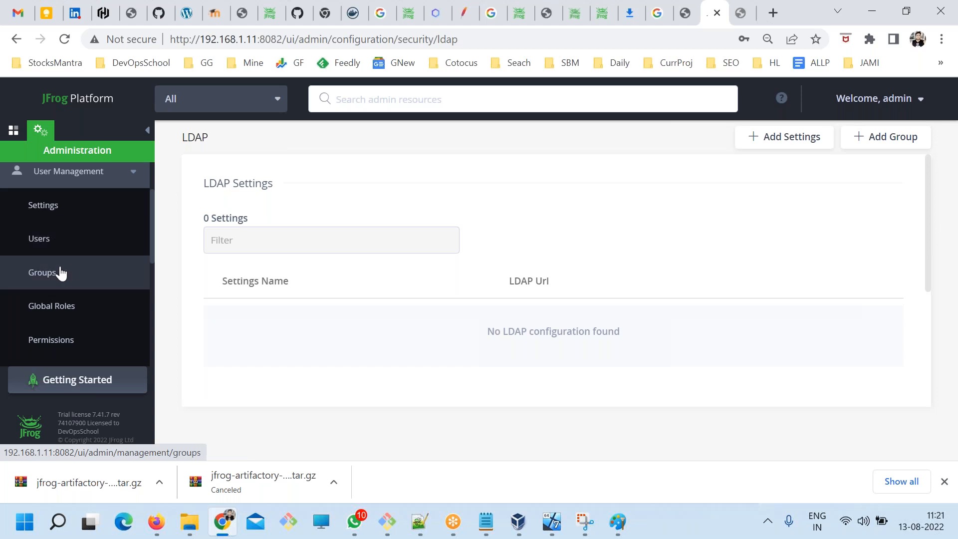
scroll(71, 289, "down", 1)
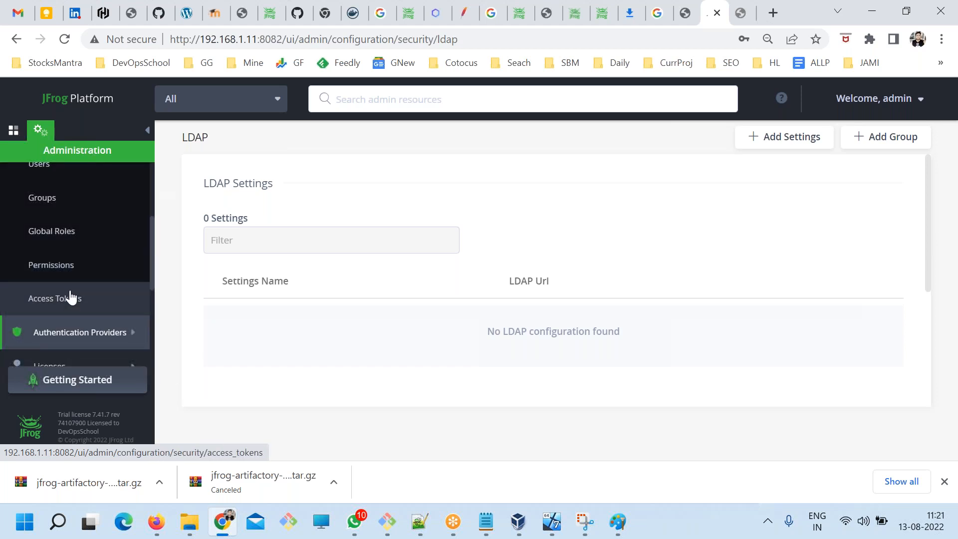
scroll(99, 303, "up", 1)
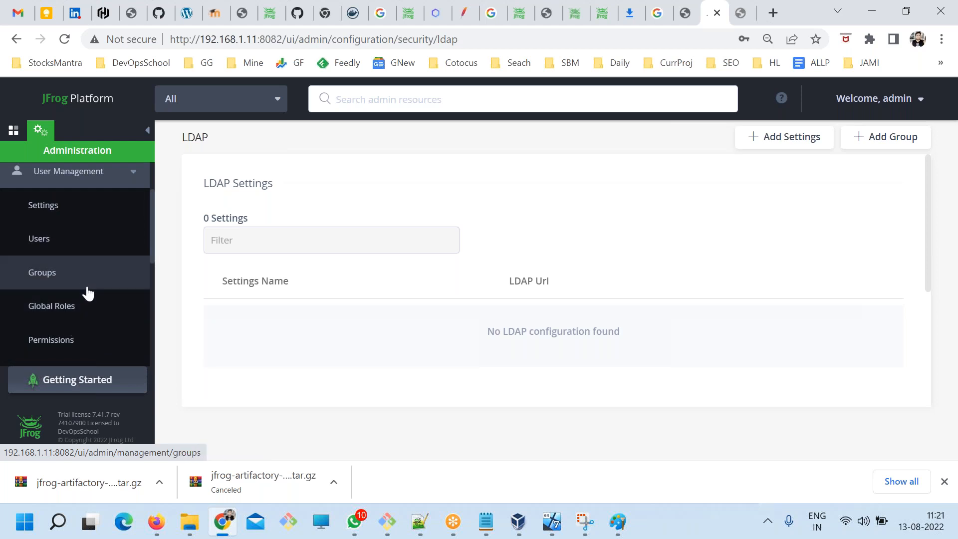
Switch to the ART.txt notes and highlight the line "Step 1 - Create a User".
key("alt+Tab")
left_click_drag(393, 239, 344, 237)
left_click_drag(302, 313, 86, 313)
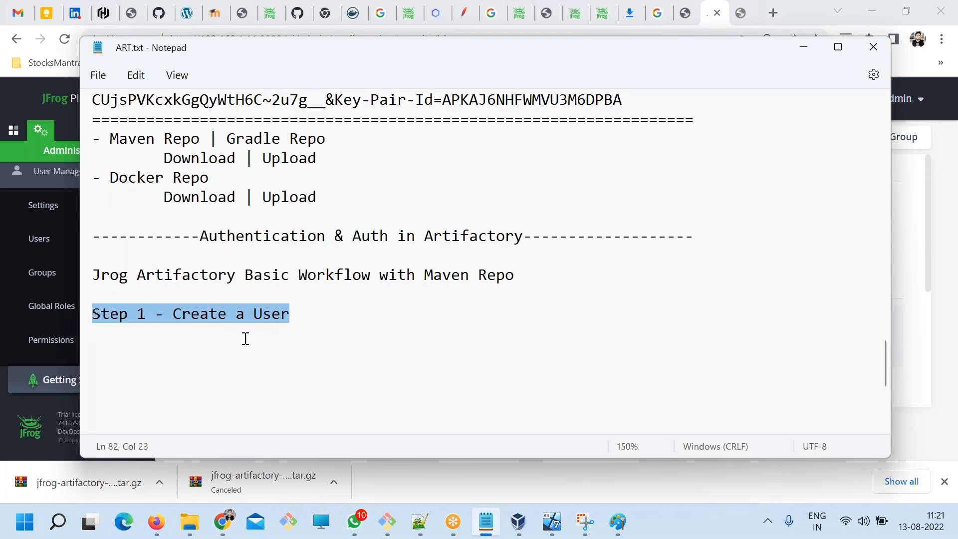
Open a new user form from Artifactory's Users list and examine its fields down to Related Groups.
left_click(40, 239)
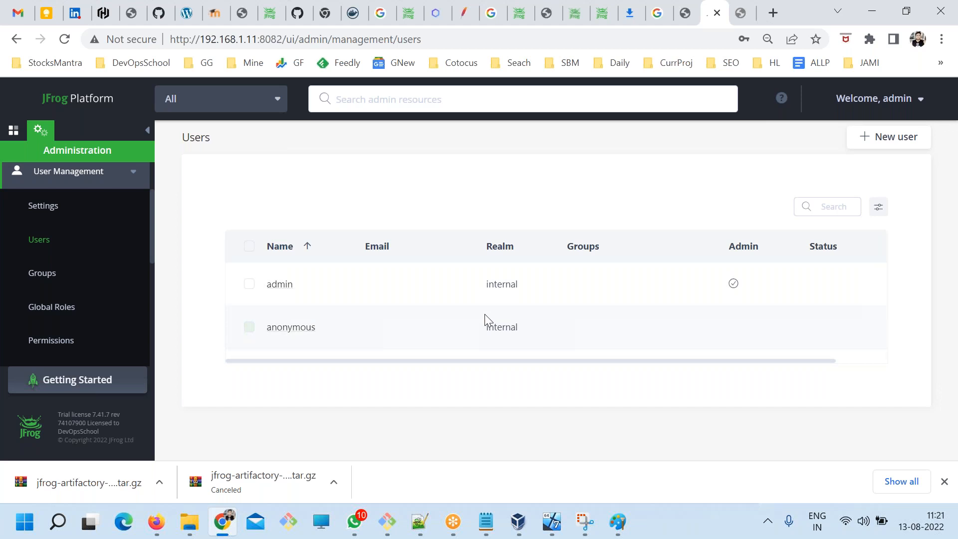
left_click(878, 143)
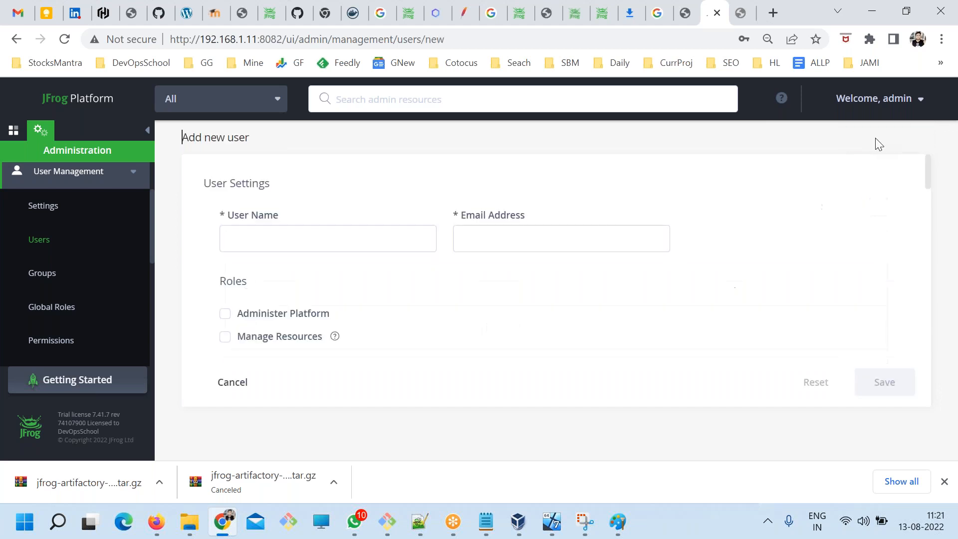
left_click(312, 234)
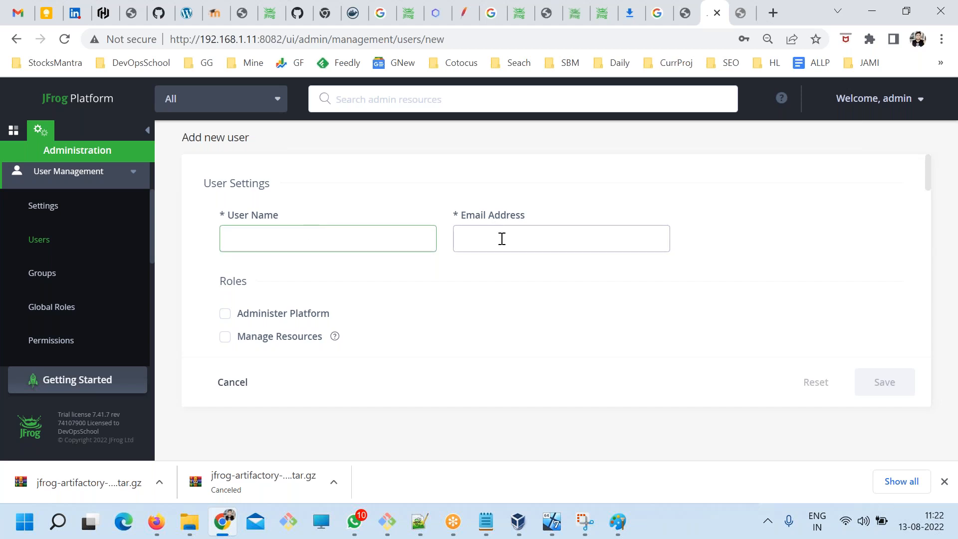
scroll(501, 238, "down", 5)
scroll(394, 306, "down", 7)
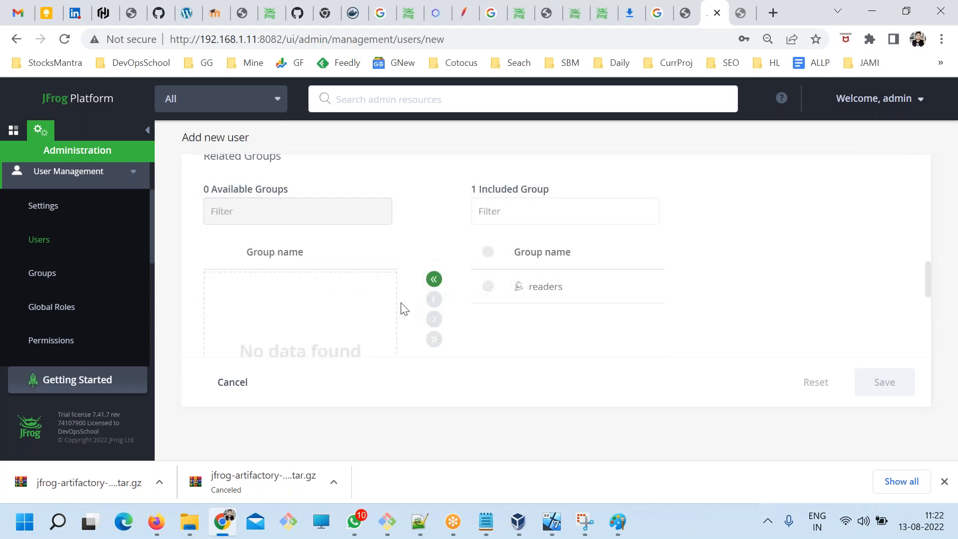
Highlight the available groups' "Group name" heading and examine the Related Groups and User Permissions sections of the new user form.
left_click_drag(319, 260, 243, 254)
scroll(278, 257, "down", 5)
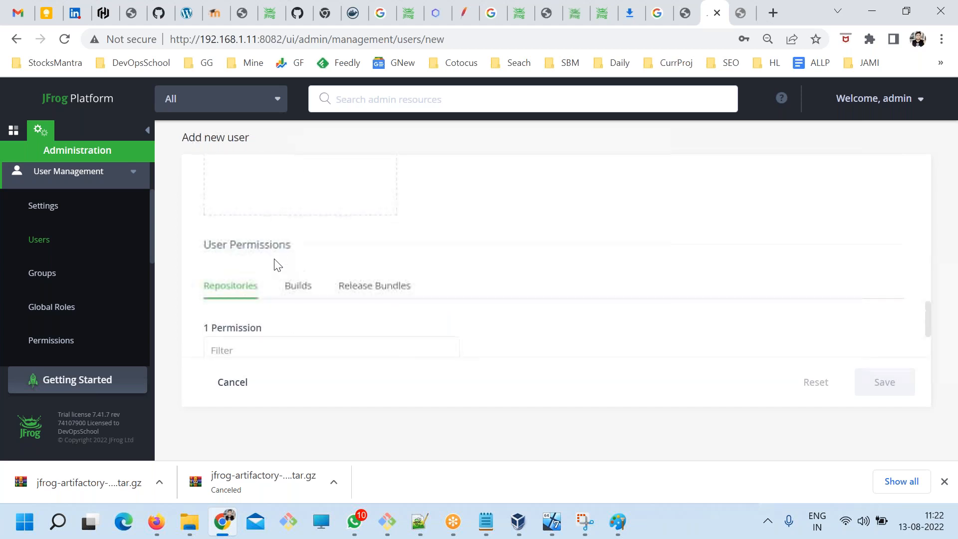
scroll(310, 284, "up", 2)
scroll(309, 284, "up", 3)
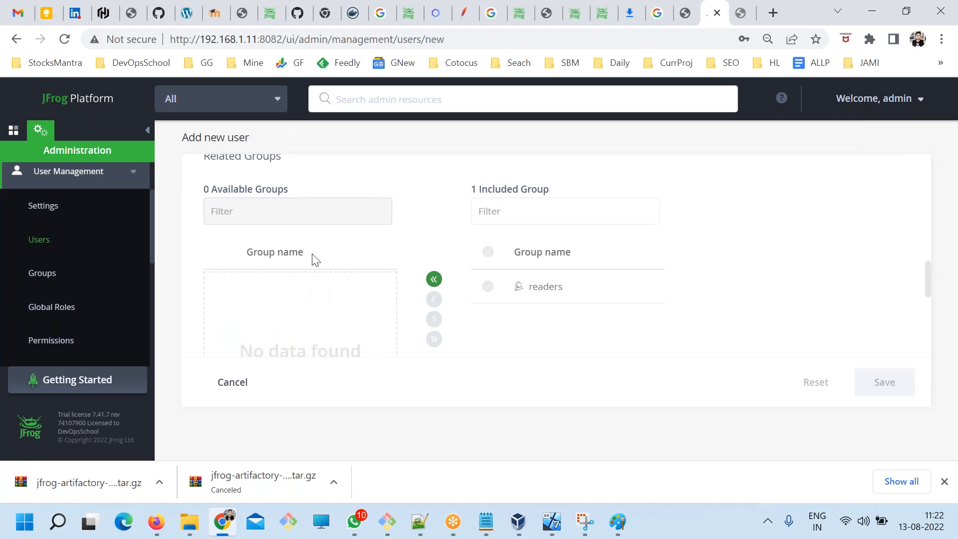
left_click_drag(314, 259, 240, 262)
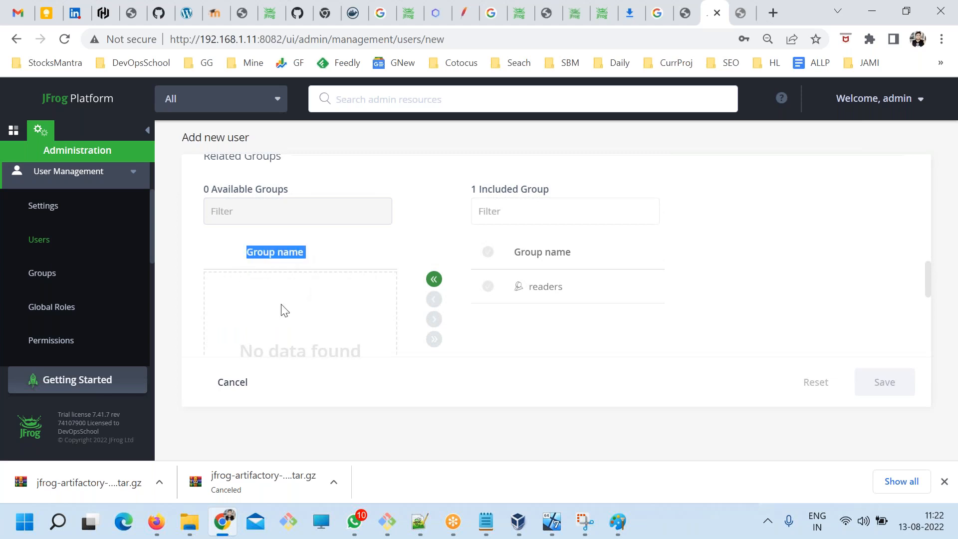
scroll(282, 309, "down", 5)
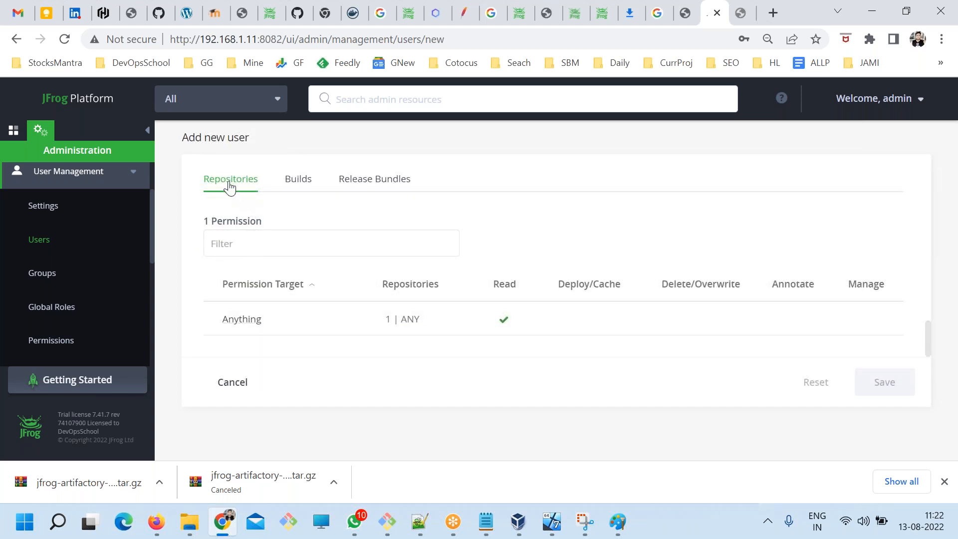
Compare the new user's Builds, Release Bundles and Repositories permissions, ending on Repositories.
left_click(306, 189)
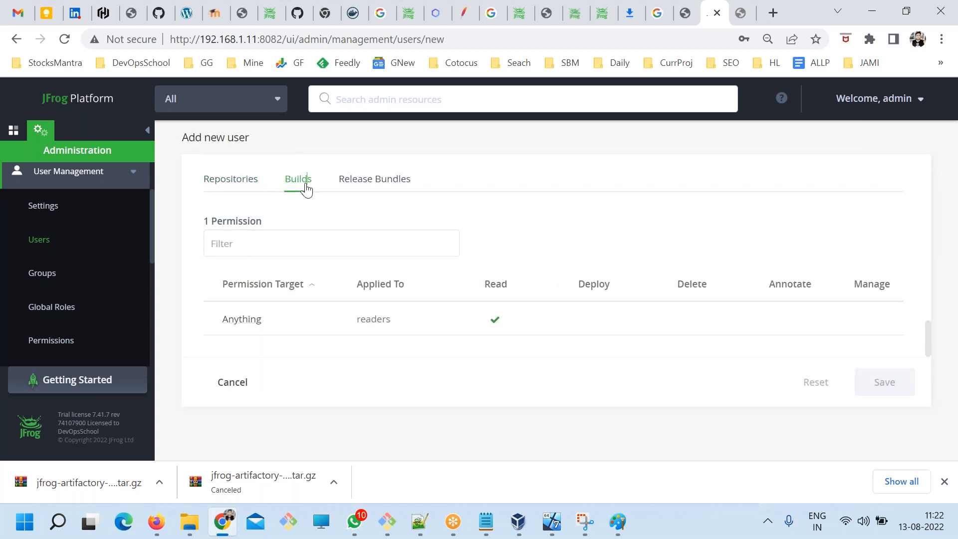
left_click(362, 179)
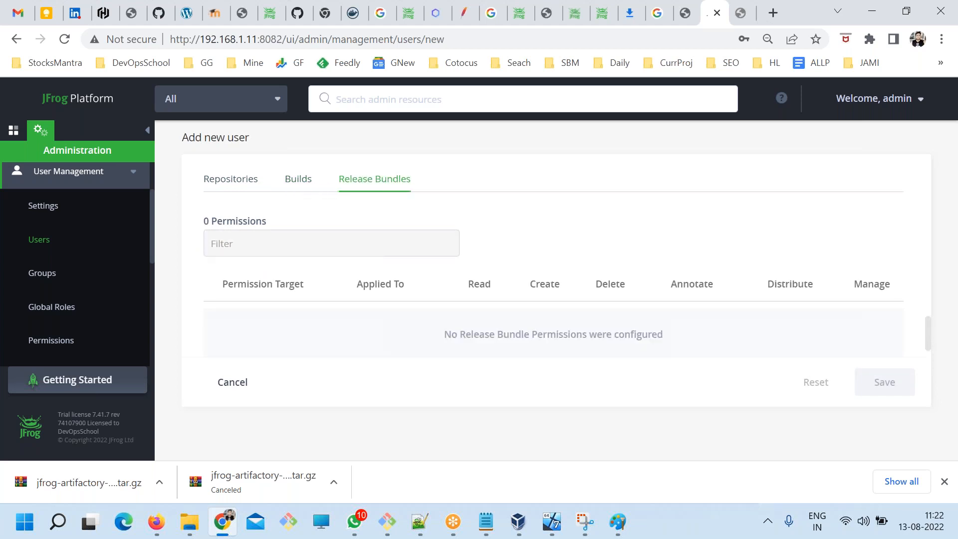
left_click(237, 189)
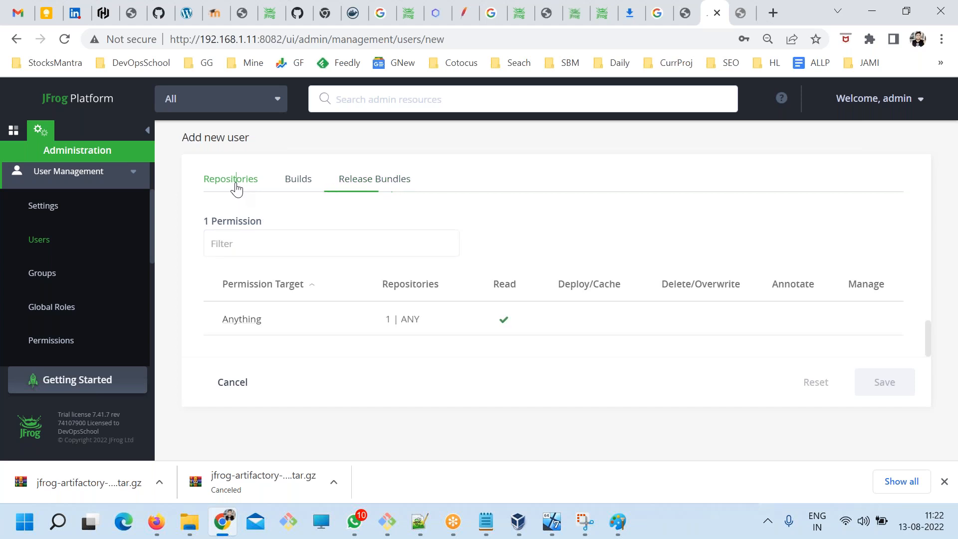
left_click(304, 184)
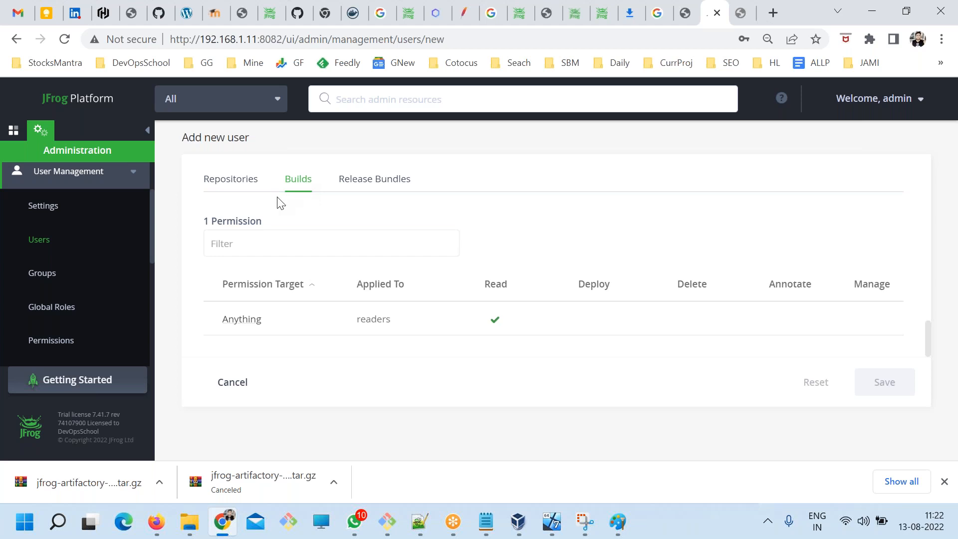
left_click(240, 190)
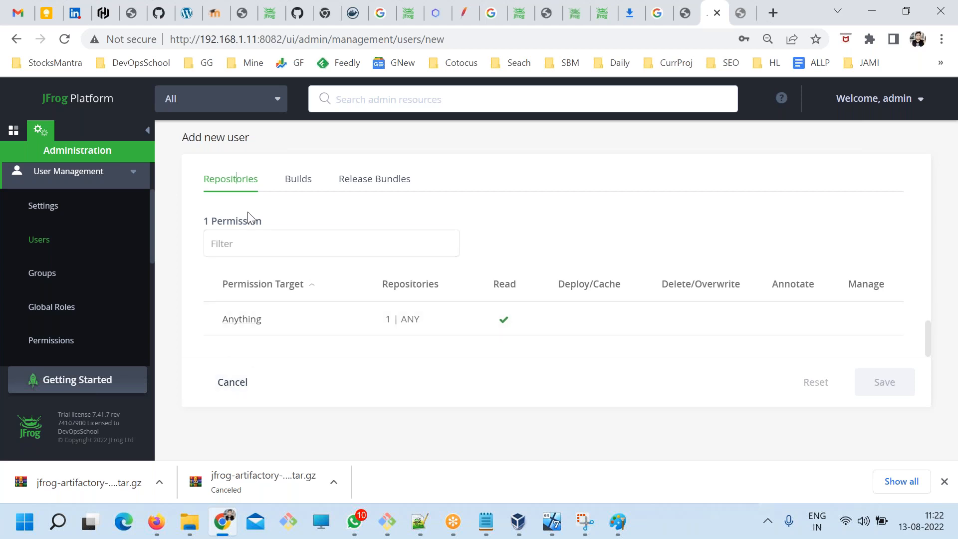
Review the new user form back up to the Password section and down again to the repository permissions.
scroll(257, 334, "up", 10)
left_click_drag(208, 354, 280, 364)
scroll(295, 354, "up", 8)
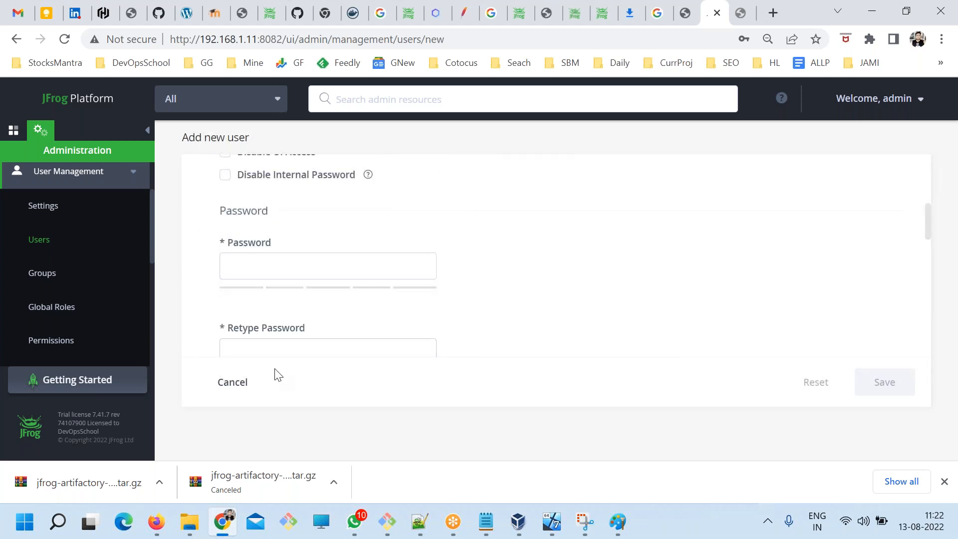
scroll(340, 274, "down", 10)
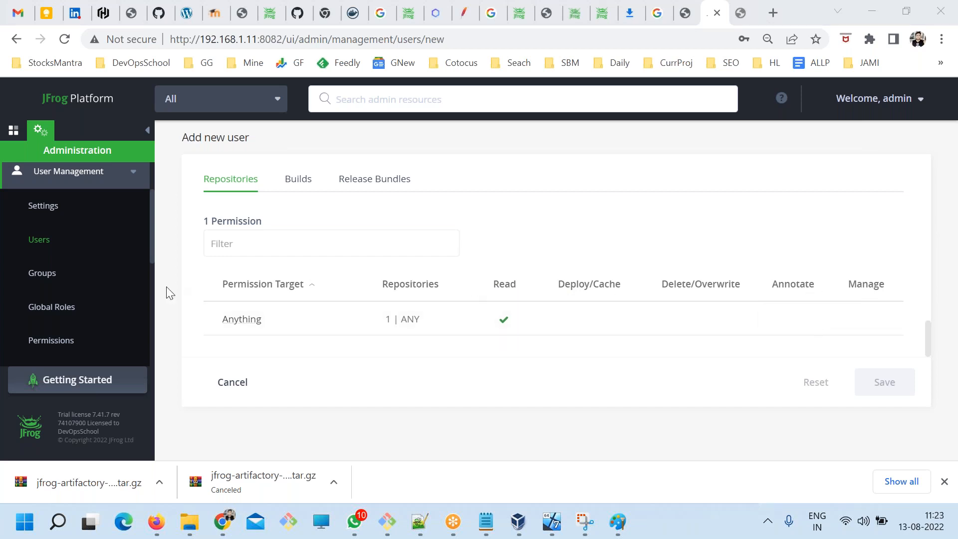
Check the Permissions and Groups lists, and reopen a new user form to review its repository permissions.
left_click(50, 341)
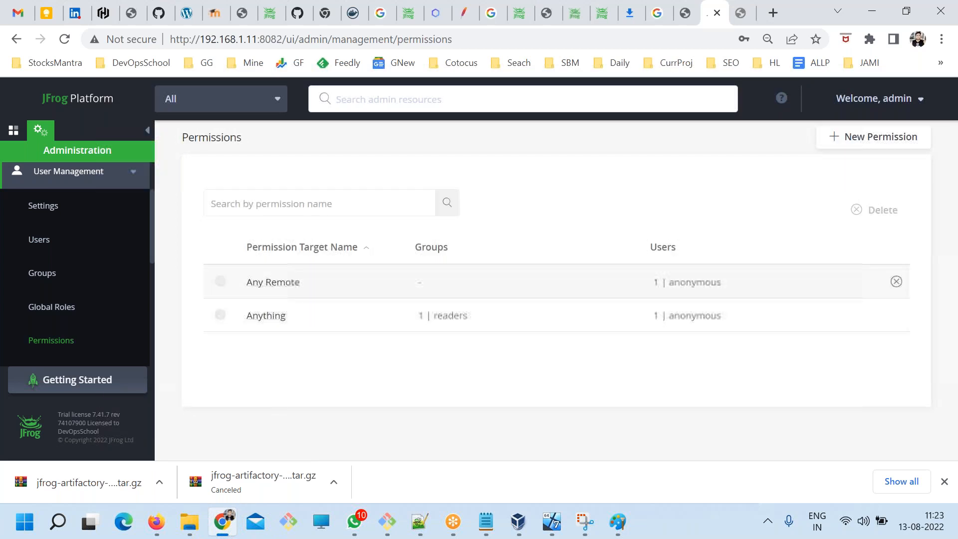
left_click(38, 279)
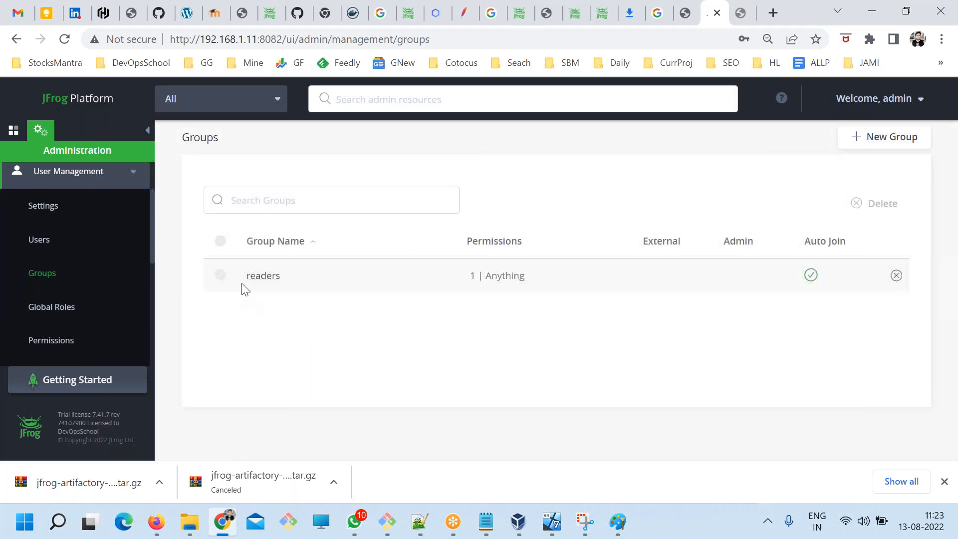
left_click(40, 242)
left_click(872, 145)
scroll(499, 340, "down", 10)
scroll(466, 353, "down", 5)
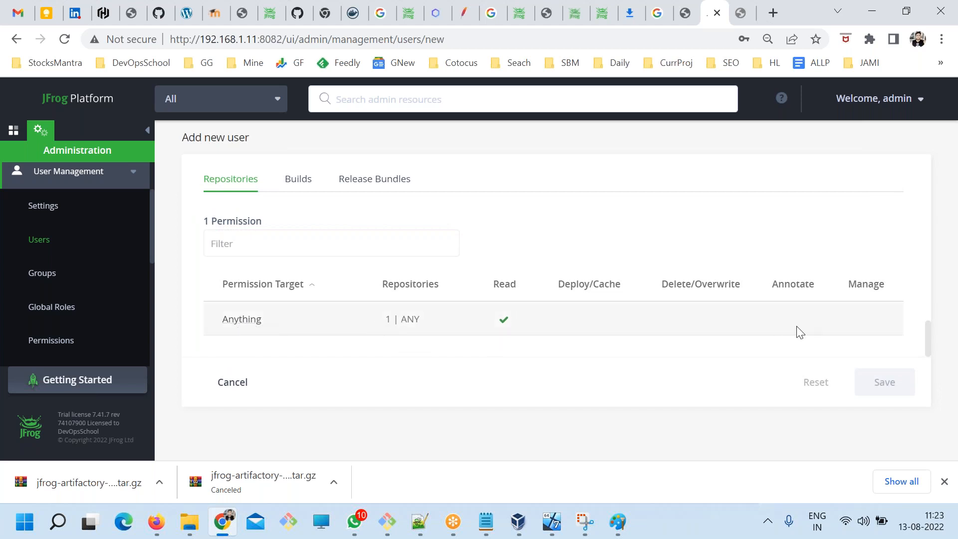
View the Permissions list and the Global Roles matrix, and dismiss the browser's downloads bar.
left_click(94, 339)
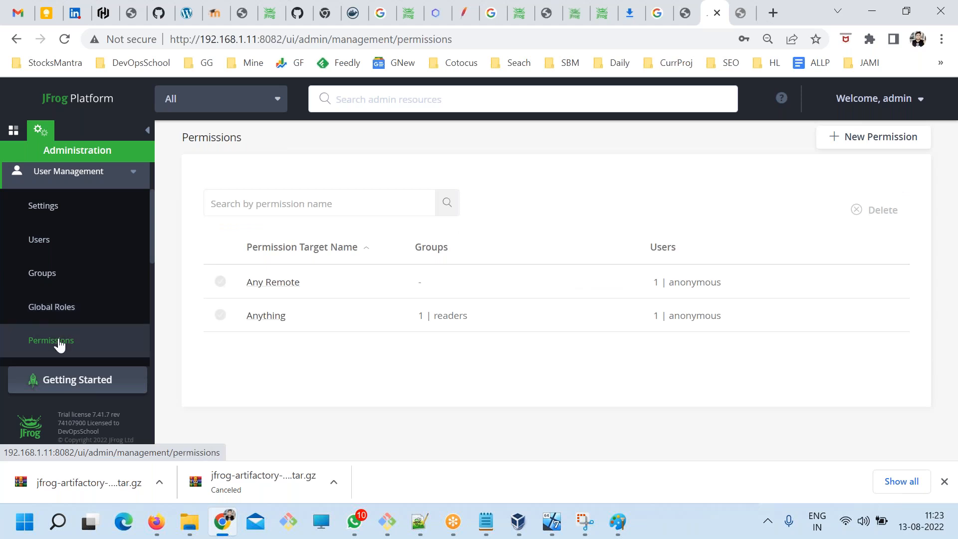
left_click(62, 314)
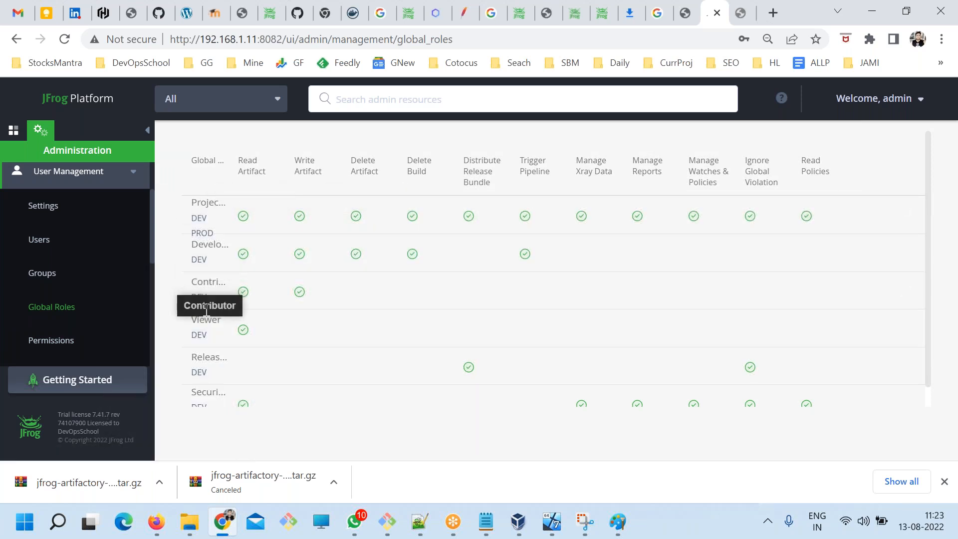
scroll(647, 341, "down", 1)
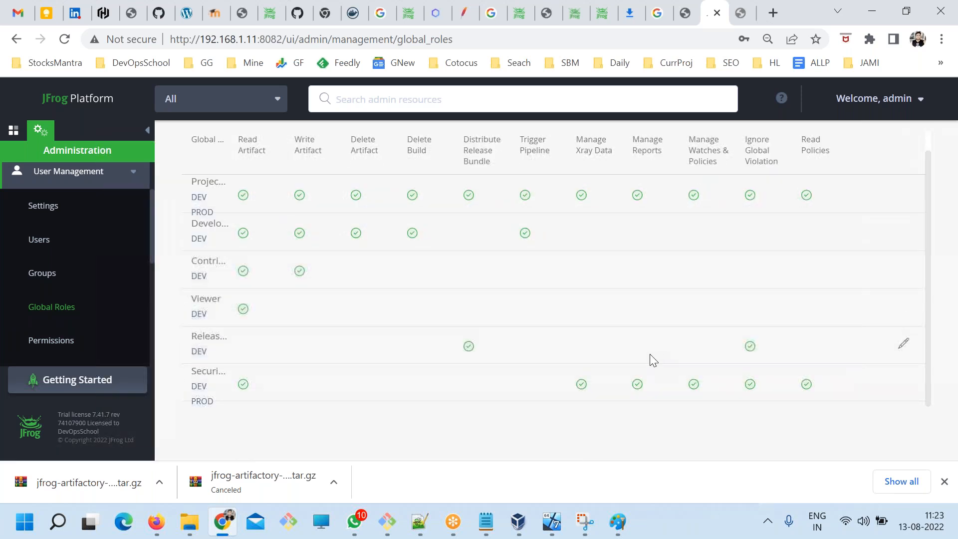
left_click(945, 481)
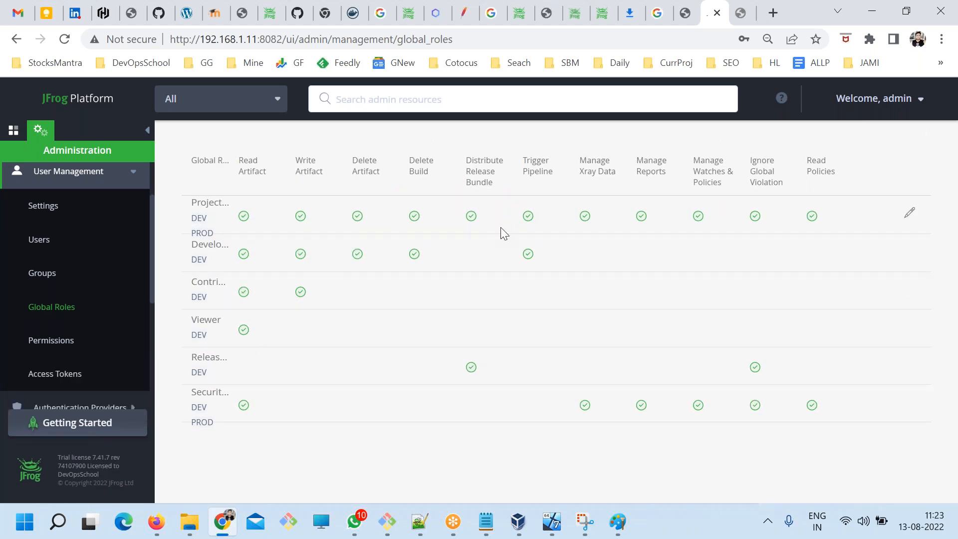
Launch Paint with mspaint and set up the Pencil tool in dark red with a chosen line thickness.
key("alt+Tab")
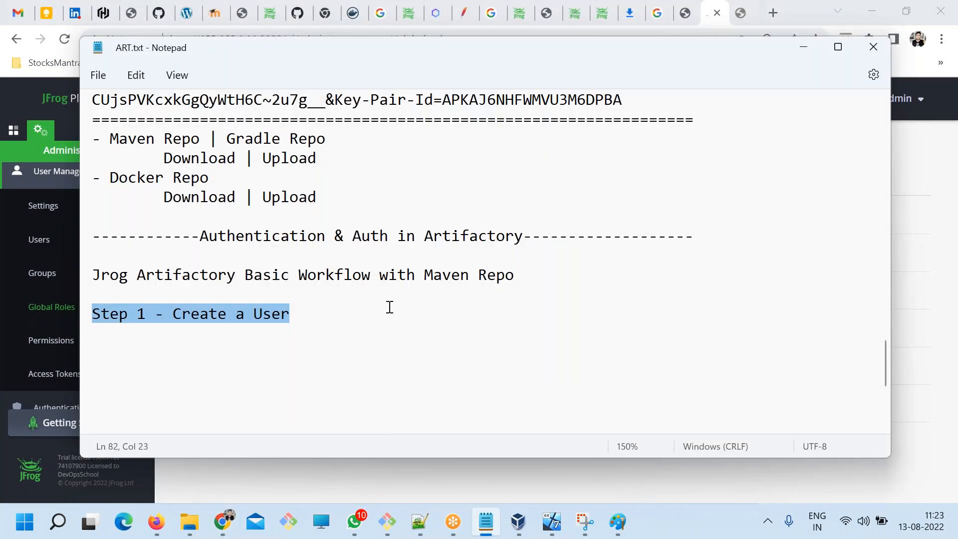
key("super+r")
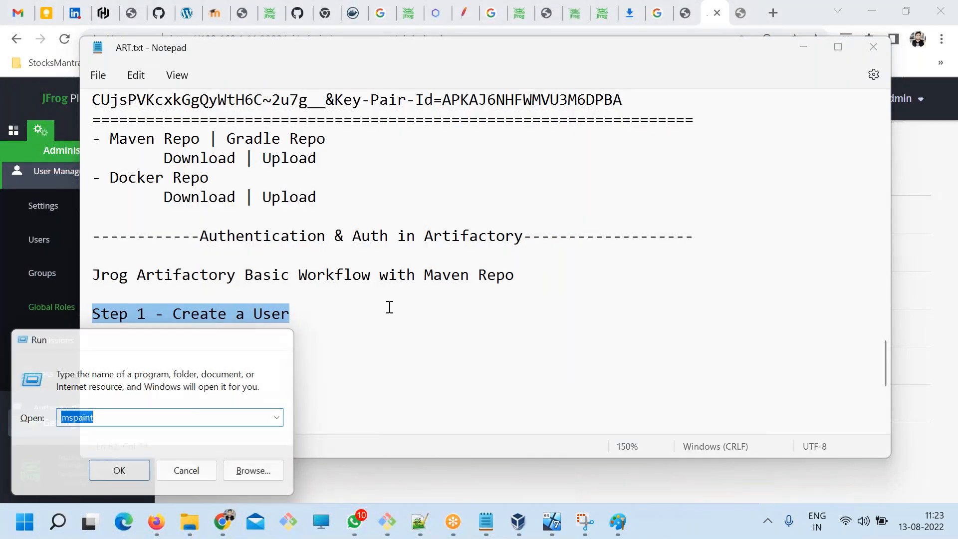
key("Return")
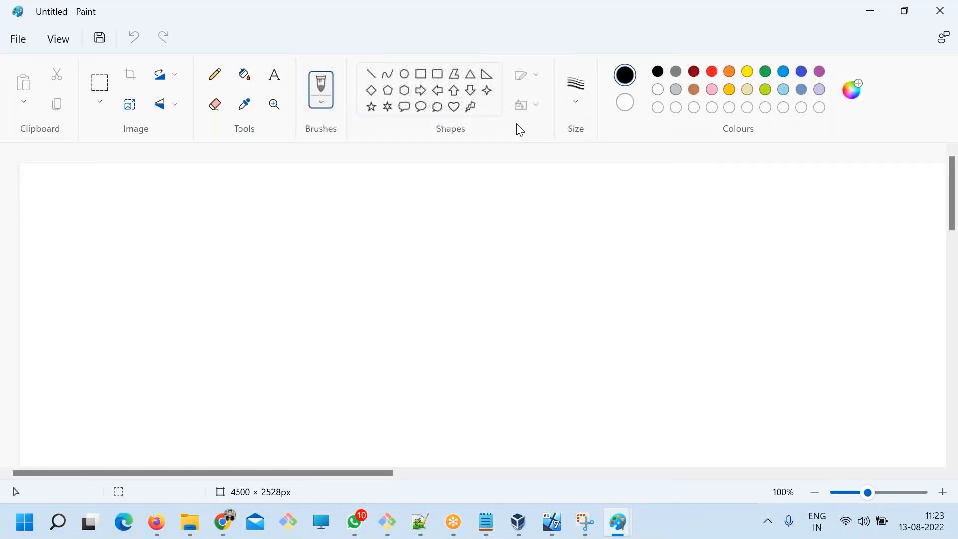
left_click(696, 72)
left_click(275, 76)
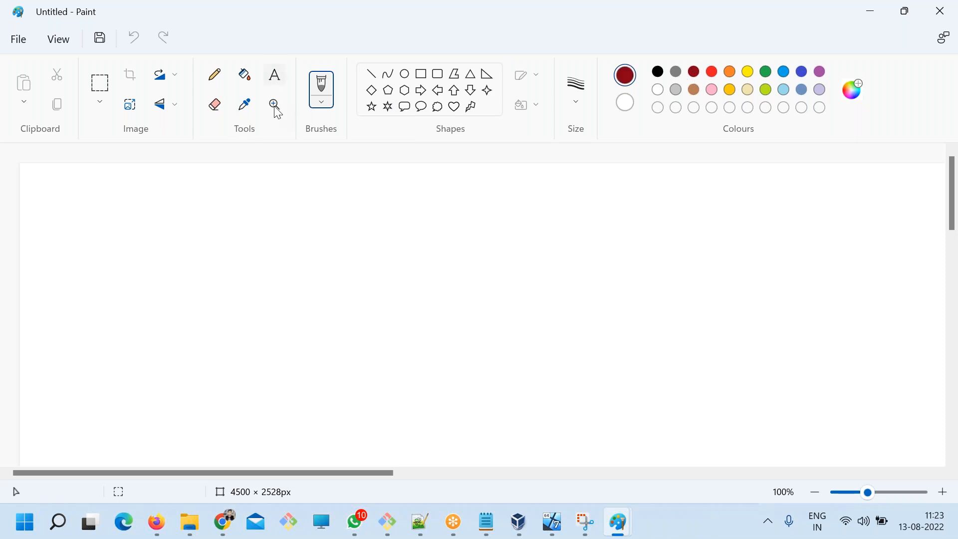
left_click(222, 80)
left_click(576, 88)
left_click(584, 233)
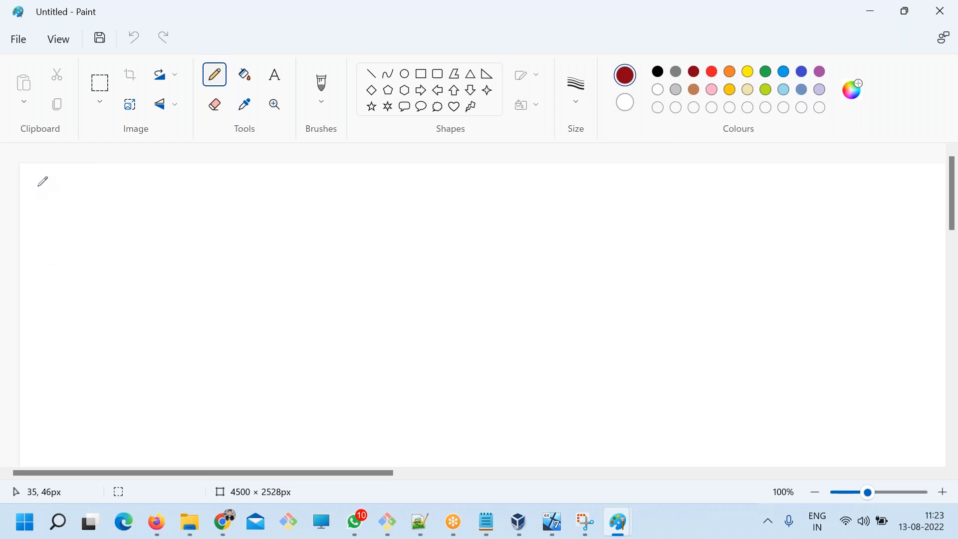
Sketch a vertical column of nine short horizontal strokes along the canvas's left edge.
left_click_drag(36, 185, 78, 187)
left_click_drag(31, 212, 86, 209)
mouse_move(37, 239)
left_mouse_down()
mouse_move(66, 242)
mouse_move(63, 268)
left_mouse_up()
mouse_move(60, 305)
left_mouse_down()
mouse_move(74, 304)
mouse_move(69, 335)
left_mouse_up()
left_click_drag(34, 370, 61, 368)
left_click_drag(45, 400, 57, 401)
left_click_drag(42, 452, 49, 453)
Return to Chrome, view Artifactory's Permissions list, and switch back to the ART.txt notes.
key("alt+Tab")
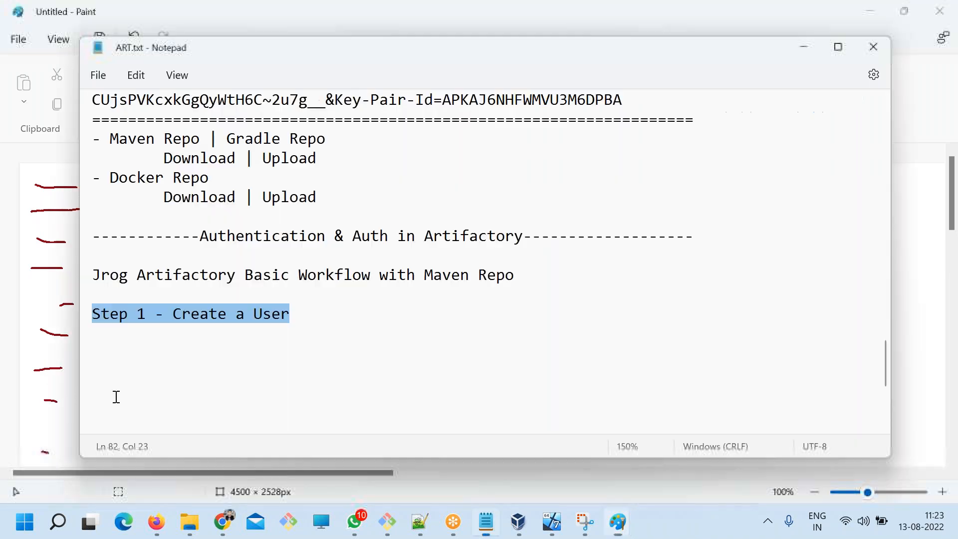
left_click(212, 517)
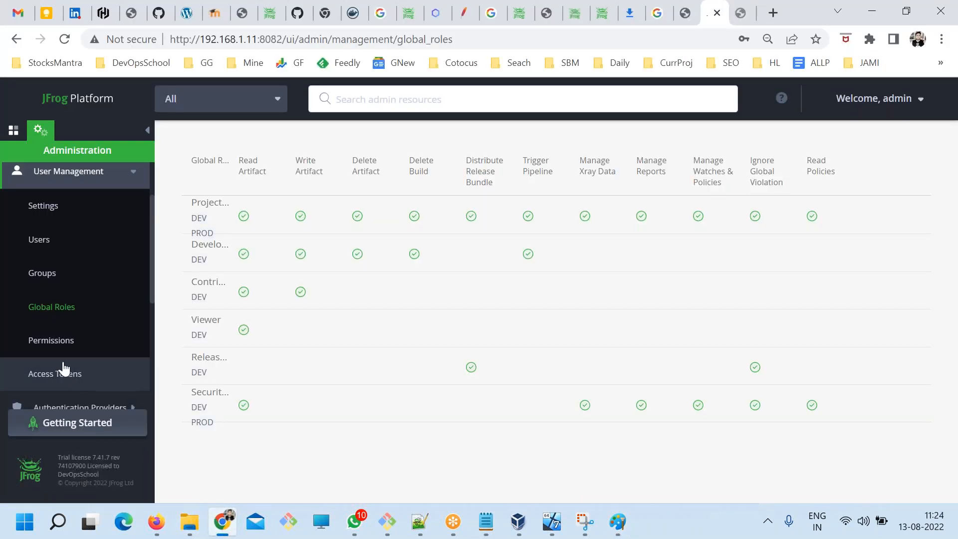
left_click(51, 340)
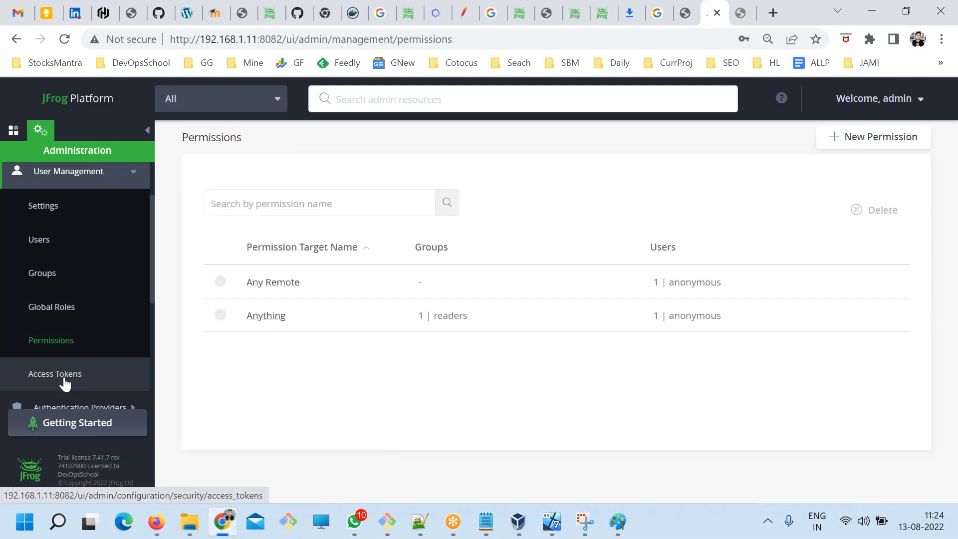
scroll(75, 369, "down", 3)
scroll(76, 363, "up", 3)
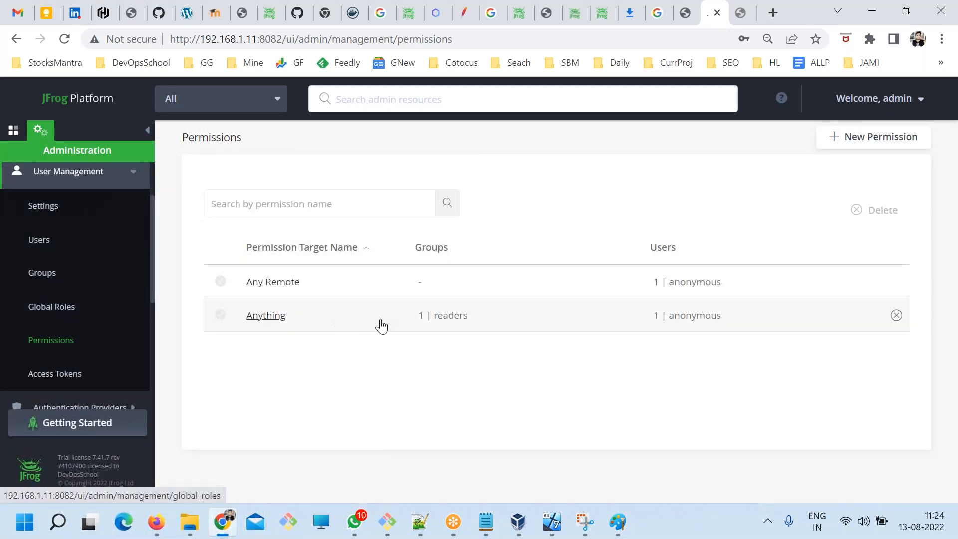
key("alt+Tab")
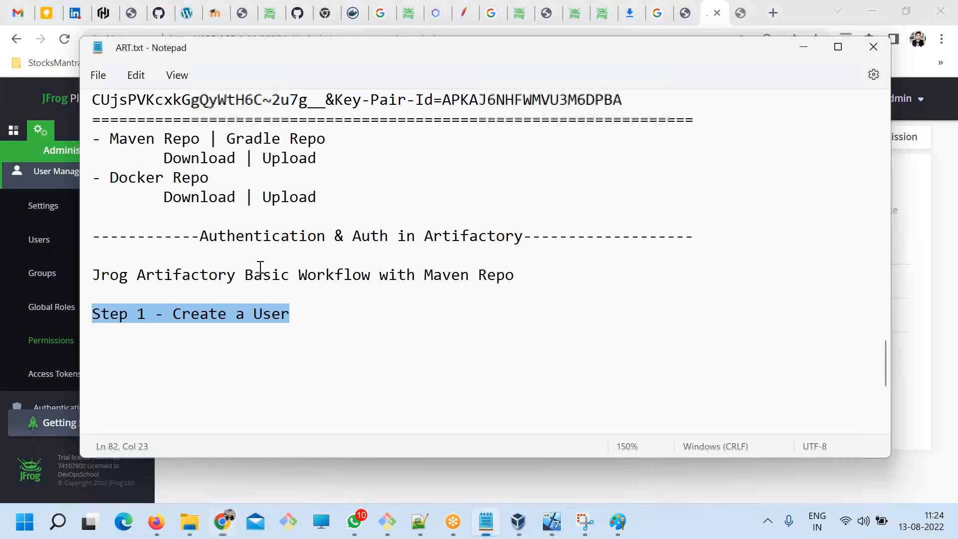
Return to the Paint sketch of strokes, bracket the upper four, and connect the bracket to a handwritten letter P.
mouse_move(604, 527)
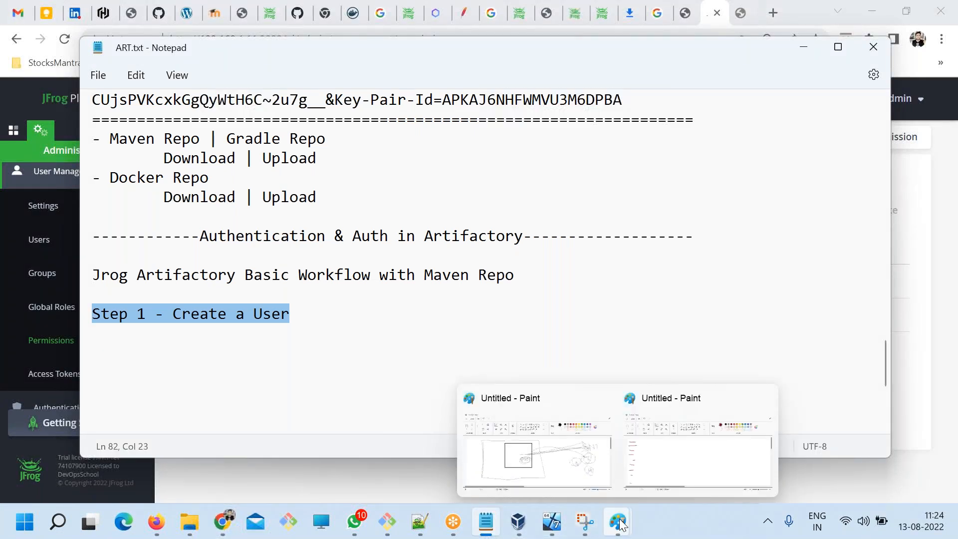
left_click(684, 492)
mouse_move(85, 178)
left_mouse_down()
mouse_move(117, 179)
mouse_move(113, 274)
mouse_move(68, 293)
left_mouse_up()
mouse_move(114, 232)
left_mouse_down()
mouse_move(151, 233)
mouse_move(170, 252)
left_mouse_up()
mouse_move(161, 216)
left_mouse_down()
mouse_move(176, 207)
mouse_move(166, 225)
left_mouse_up()
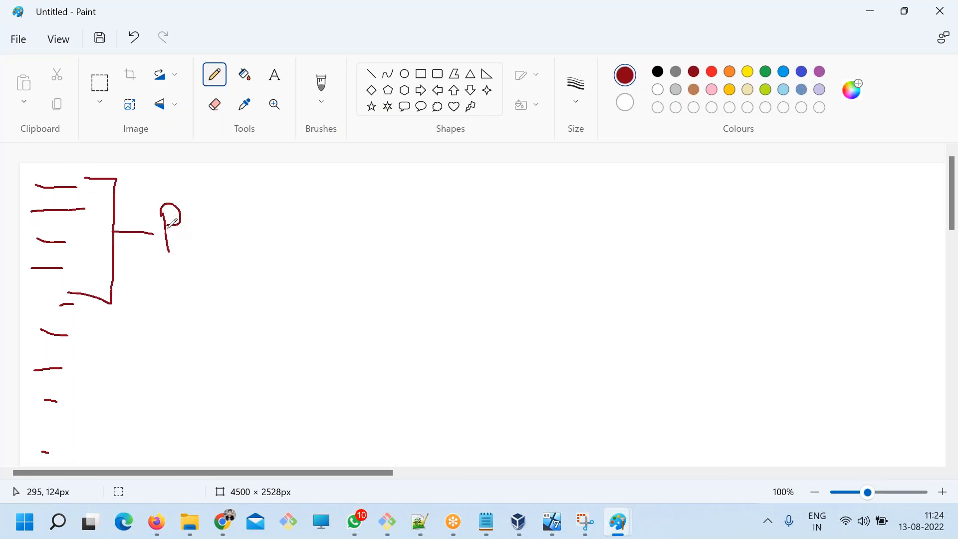
Switch to Chrome, open the Anything permission, and look through its Resources, Users and Groups sections.
left_click(223, 522)
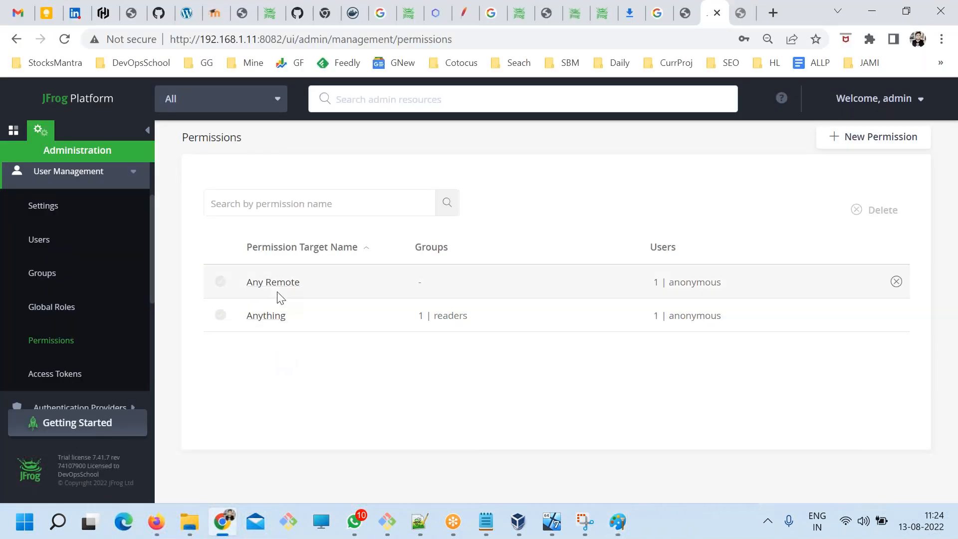
left_click(267, 319)
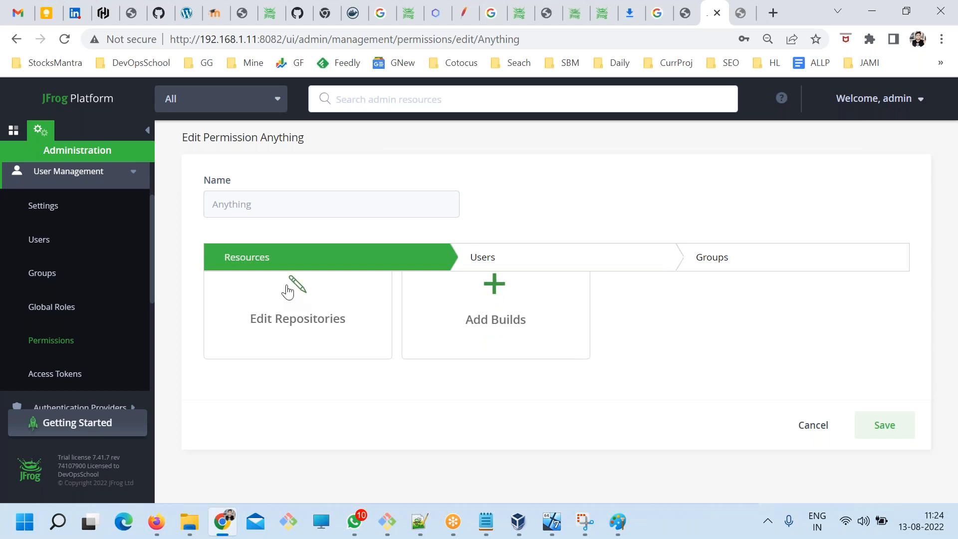
scroll(293, 336, "up", 1)
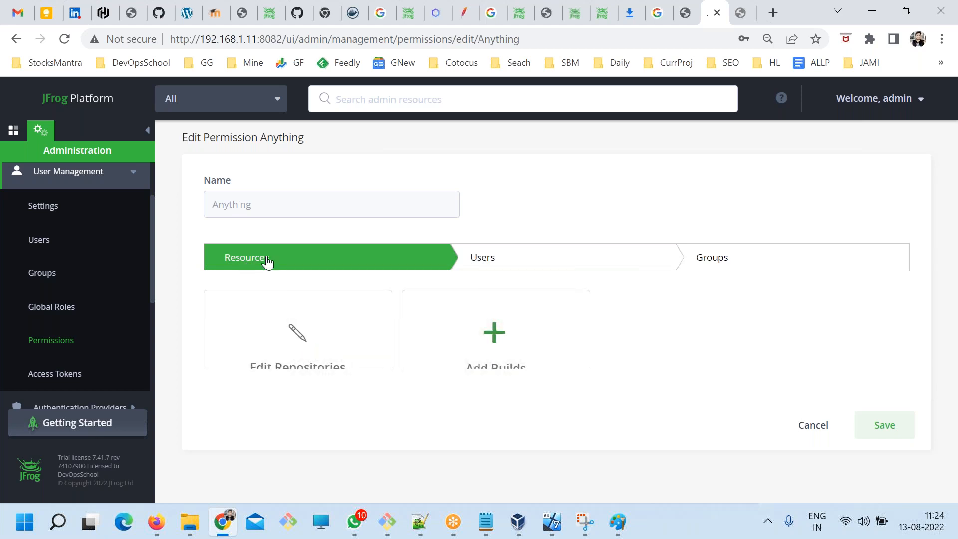
scroll(330, 332, "down", 1)
left_click(499, 265)
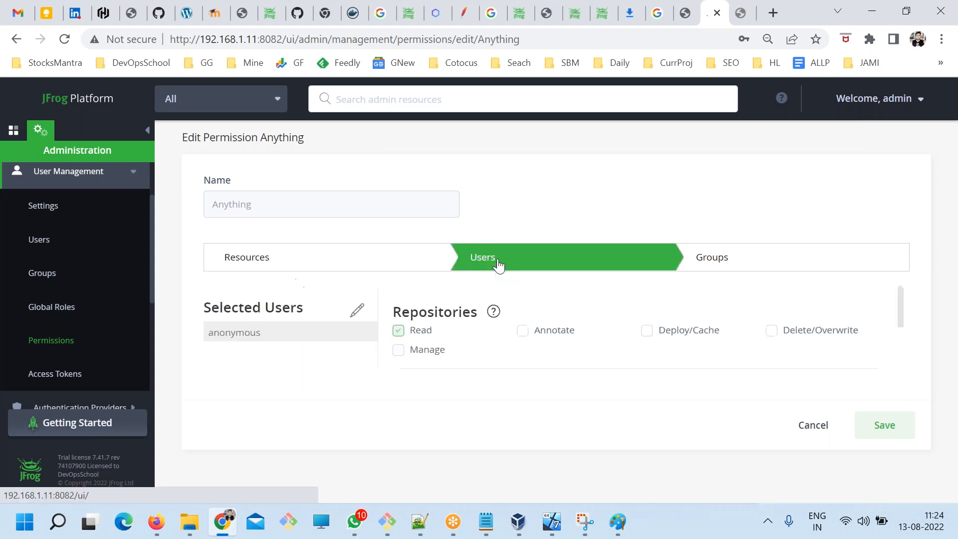
left_click(738, 260)
left_click(304, 259)
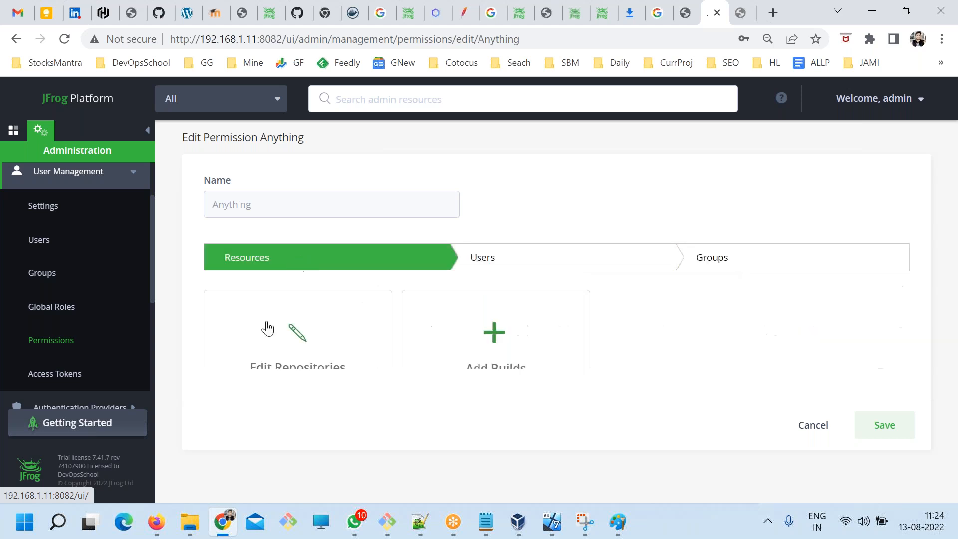
Examine the Anything permission's repository selection and include and exclude patterns, and close them without changes.
left_click(299, 342)
scroll(529, 318, "down", 5)
scroll(529, 317, "up", 3)
scroll(529, 317, "down", 3)
scroll(552, 338, "up", 5)
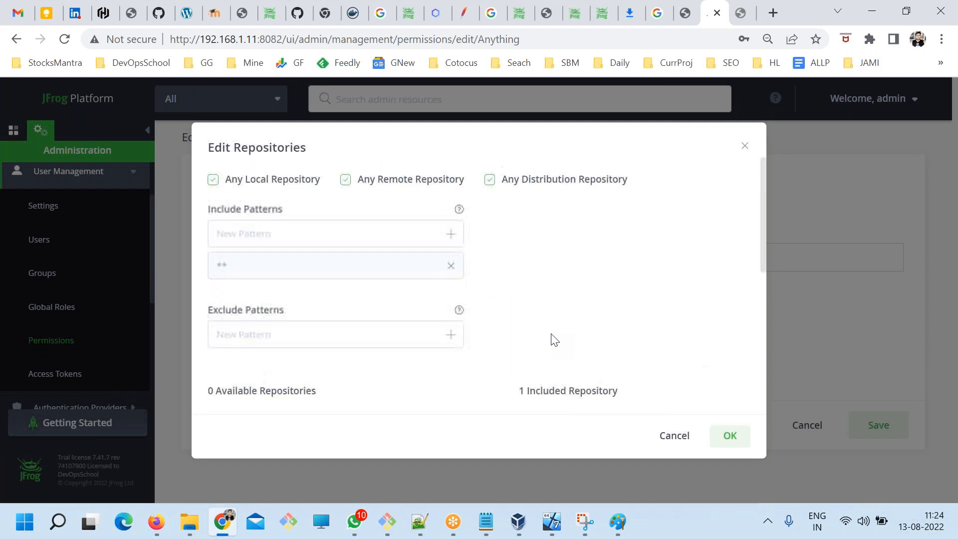
left_click(669, 438)
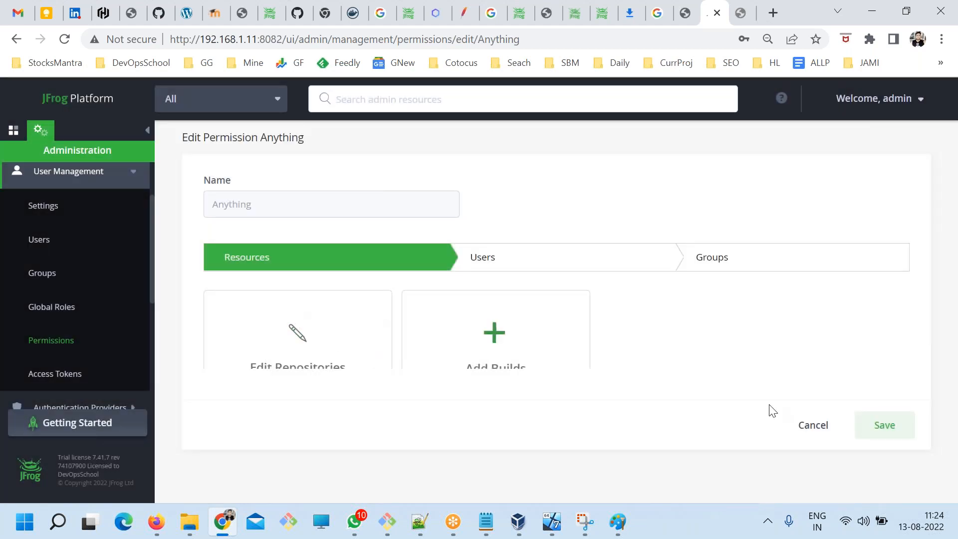
Review the repository rights granted to the Anything permission's selected users and groups, including the rights' descriptions.
left_click(527, 263)
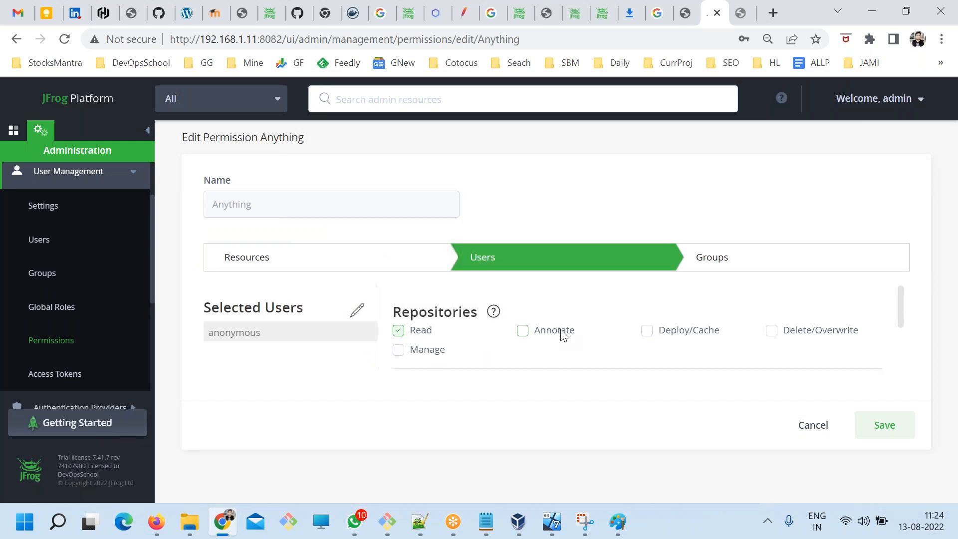
left_click(705, 261)
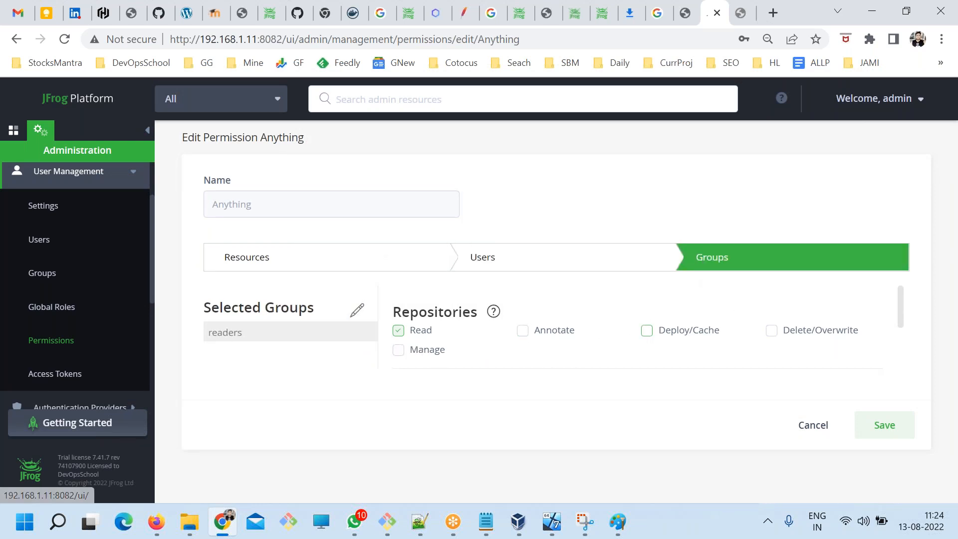
left_click(214, 254)
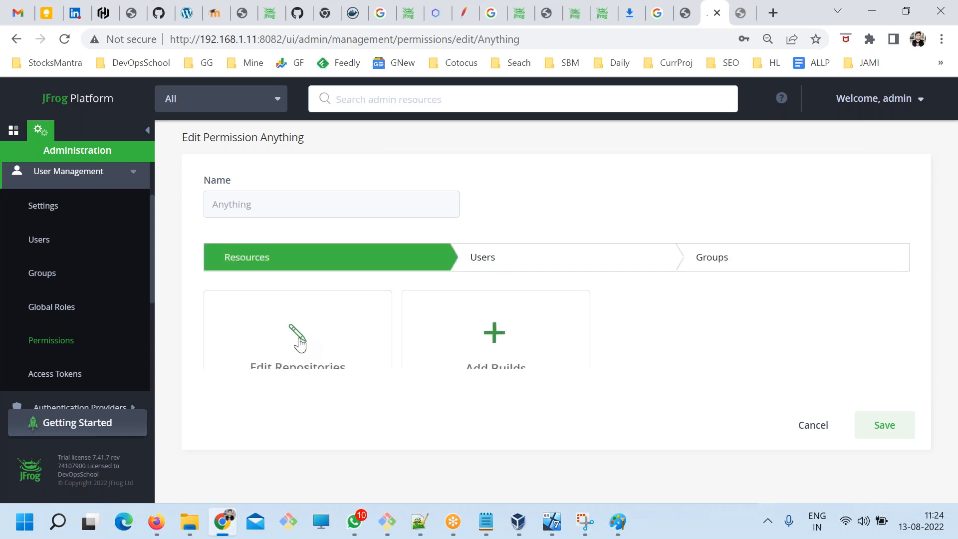
left_click(471, 266)
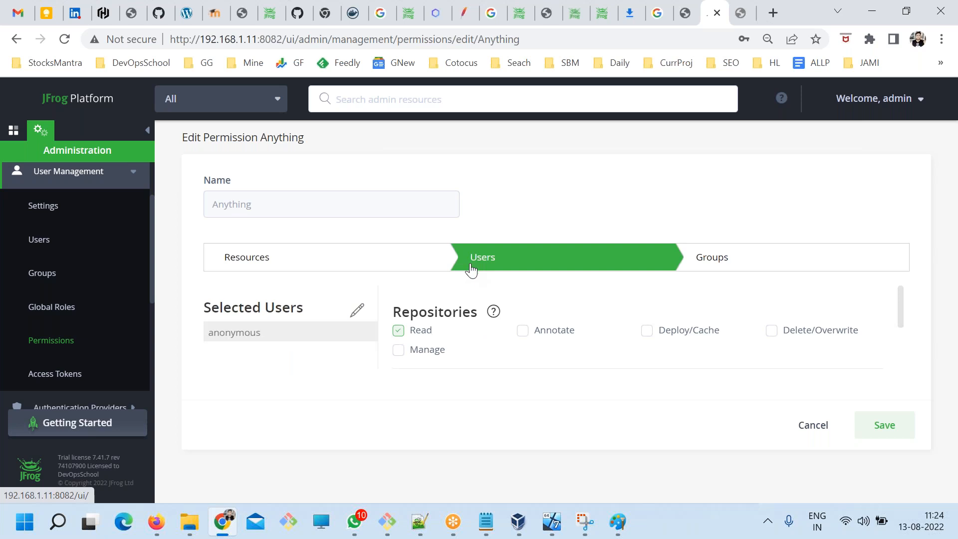
left_click(732, 264)
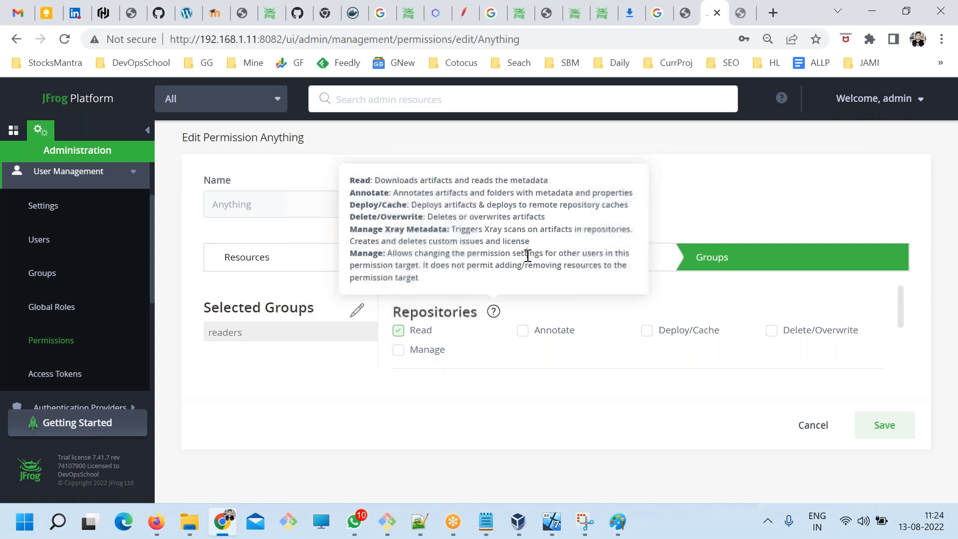
Return to the Paint sketch, draw a horizontal line from the letter P, and handwrite R+U+G at its end.
mouse_move(606, 525)
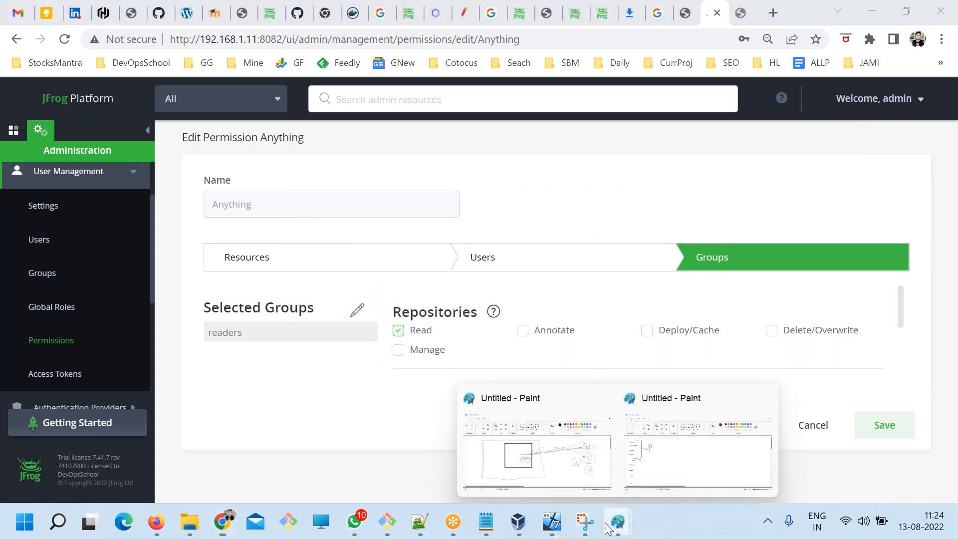
left_click(703, 467)
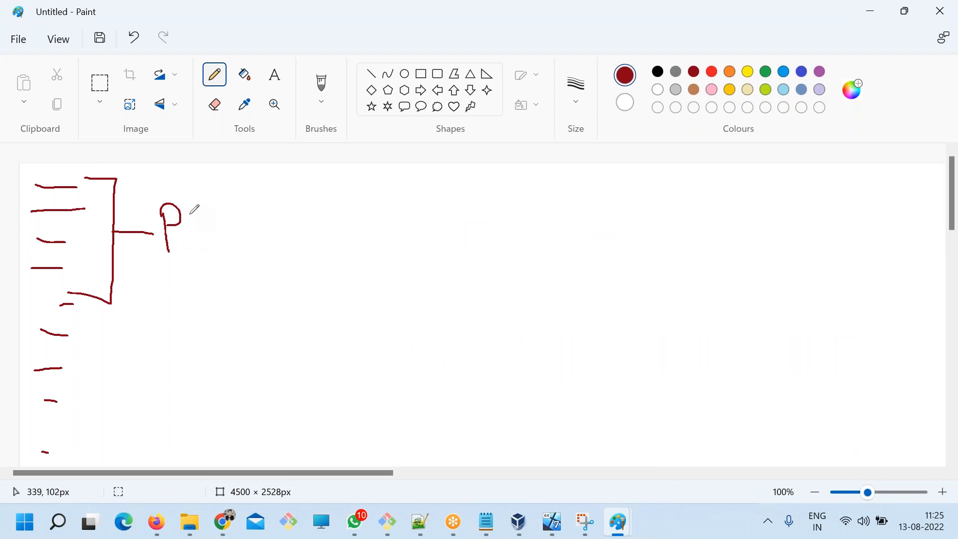
mouse_move(187, 217)
left_mouse_down()
mouse_move(293, 219)
mouse_move(322, 241)
left_mouse_up()
mouse_move(310, 194)
left_mouse_down()
mouse_move(344, 182)
mouse_move(361, 225)
left_mouse_up()
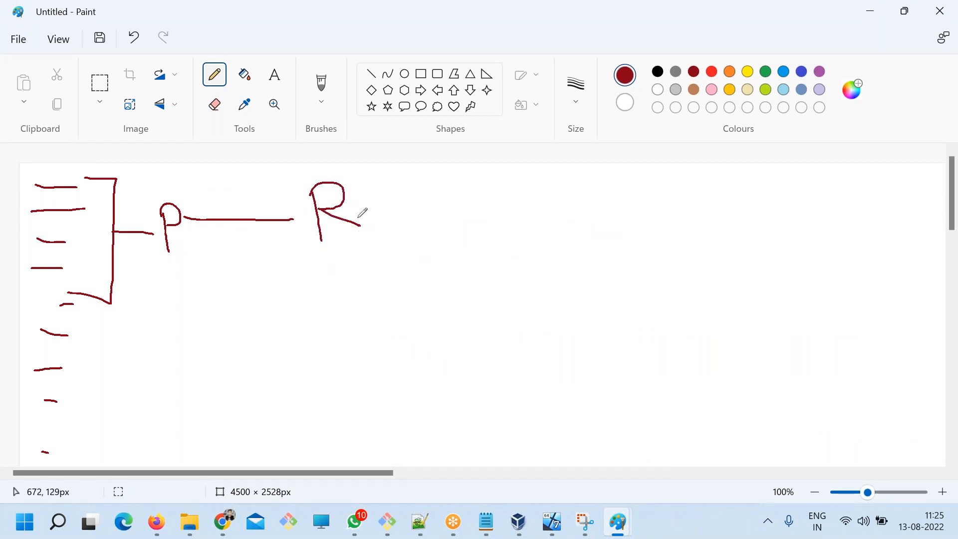
mouse_move(364, 191)
left_mouse_down()
mouse_move(382, 230)
mouse_move(406, 179)
mouse_move(437, 230)
left_mouse_up()
left_click_drag(450, 190, 473, 200)
Circle the letter P, put a small mark under each letter of R+U+G, and enclose the whole expression in a large oval.
mouse_move(159, 184)
left_mouse_down()
mouse_move(194, 245)
mouse_move(173, 195)
left_mouse_up()
left_click_drag(313, 264, 345, 255)
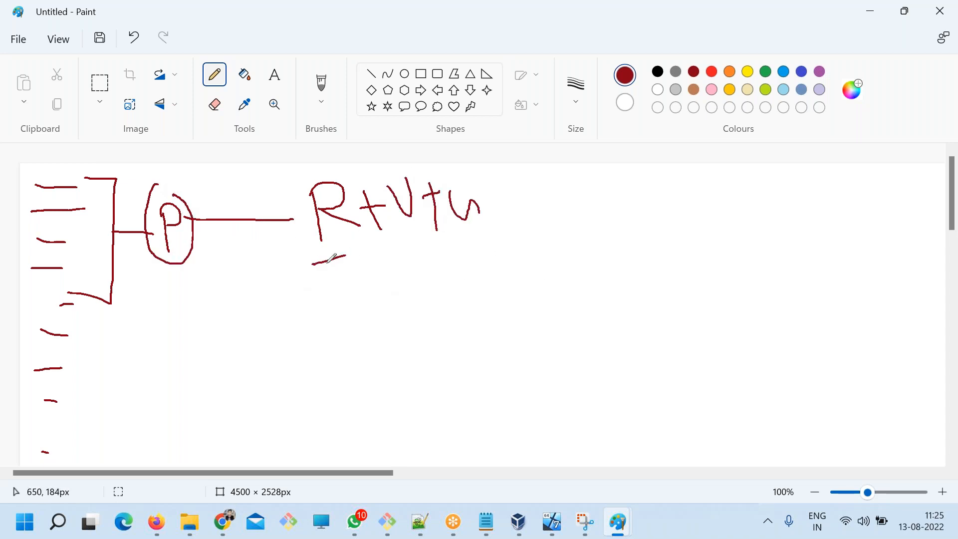
left_click(460, 243)
mouse_move(497, 198)
left_mouse_down()
mouse_move(472, 182)
mouse_move(290, 257)
mouse_move(469, 174)
left_mouse_up()
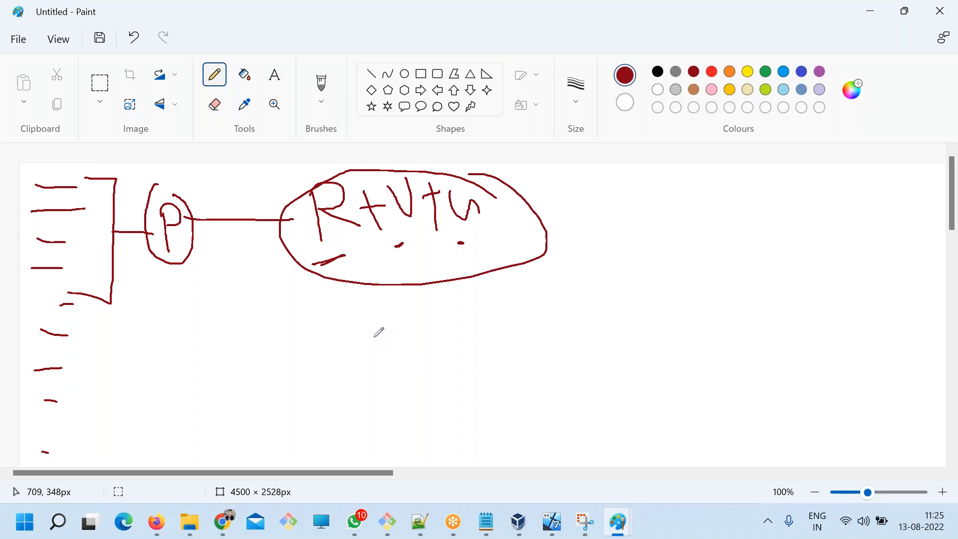
left_click(640, 21)
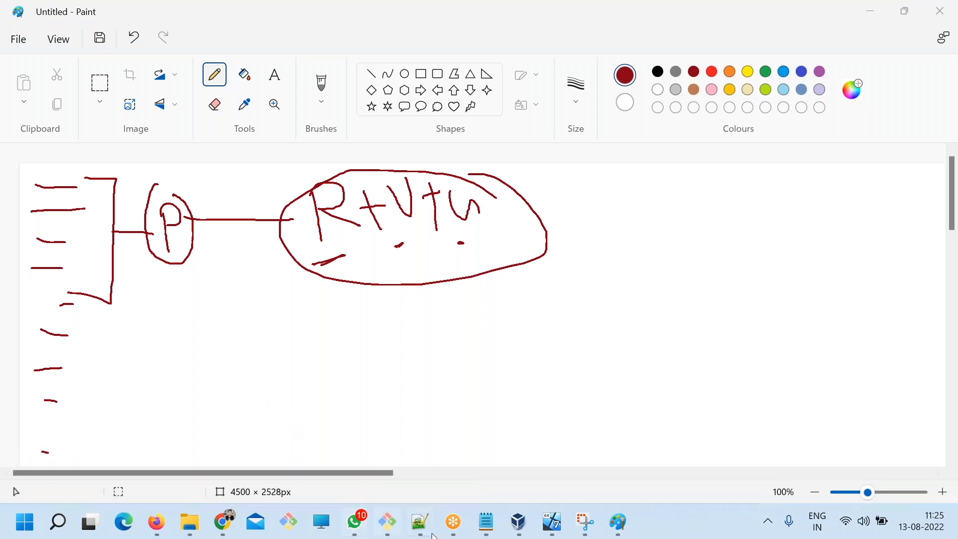
Switch to the ART.txt notes and change the Step 1 line to "Create a Group".
left_click(486, 522)
left_click(221, 350)
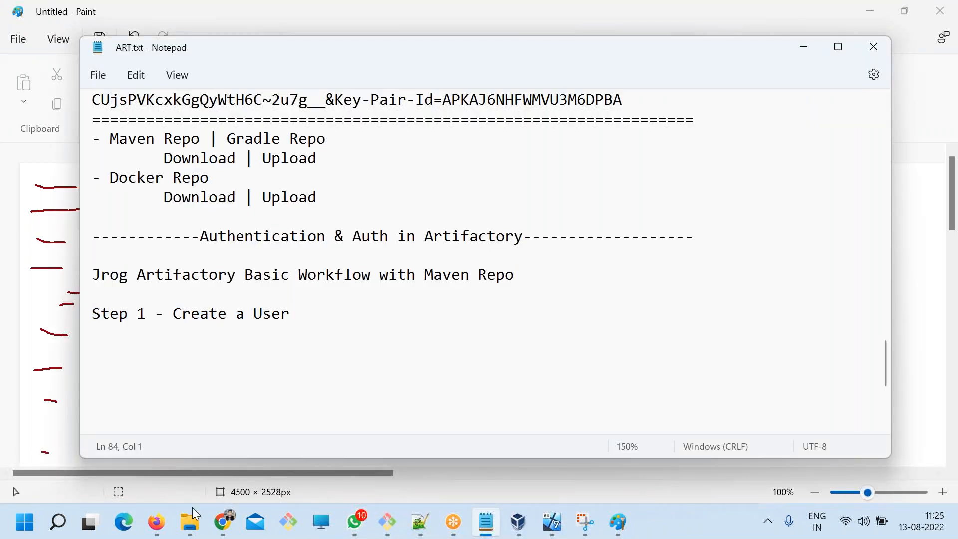
left_click_drag(298, 316, 252, 305)
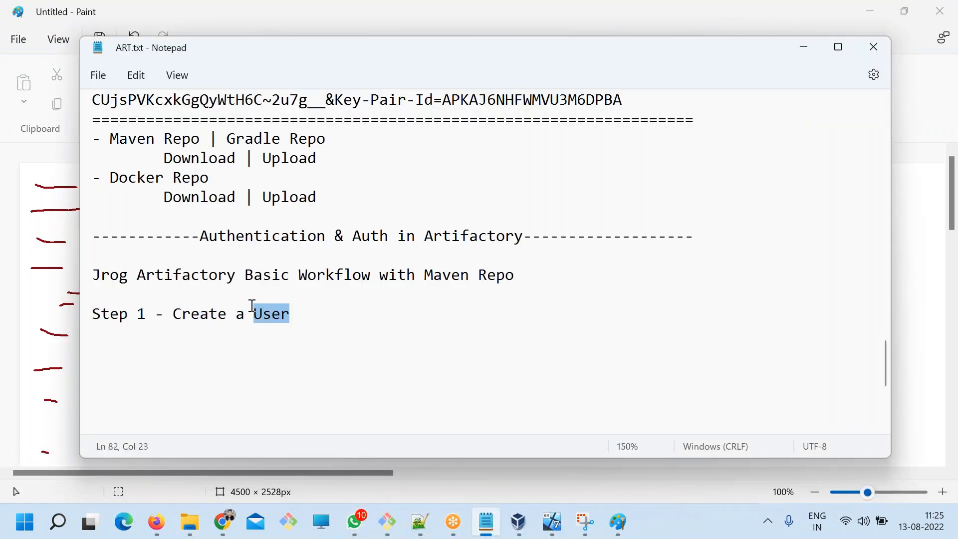
type("Gr")
Duplicate the "Step 1 - Create a Group" line below itself and change the copy to "Create a User".
left_click_drag(301, 315, 67, 318)
key("ctrl+c")
left_click(360, 325)
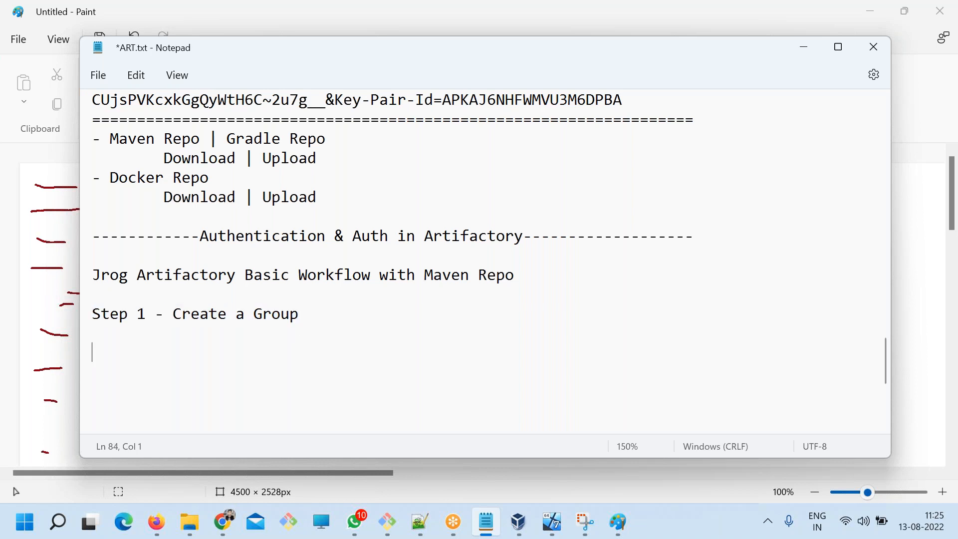
key("ctrl+v")
double_click(272, 353)
type("ys")
key("BackSpace")
key("BackSpace")
type("Use")
Duplicate the "Create a User" line below itself, separated by a blank line, and change the copy to "Create a Repo".
scroll(269, 353, "down", 2)
left_click_drag(292, 236, 68, 235)
key("ctrl+c")
left_click(349, 241)
key("Return")
key("Return")
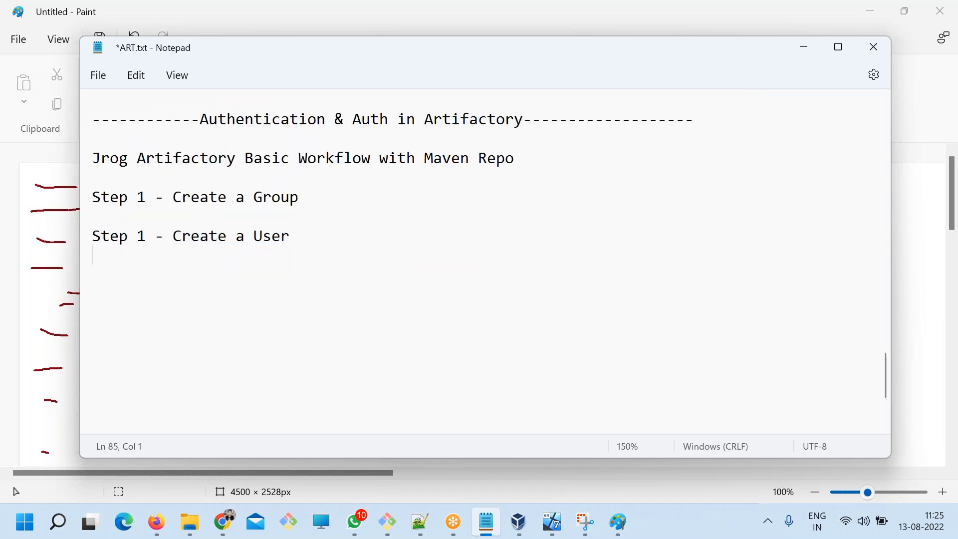
key("ctrl+v")
left_click(256, 282)
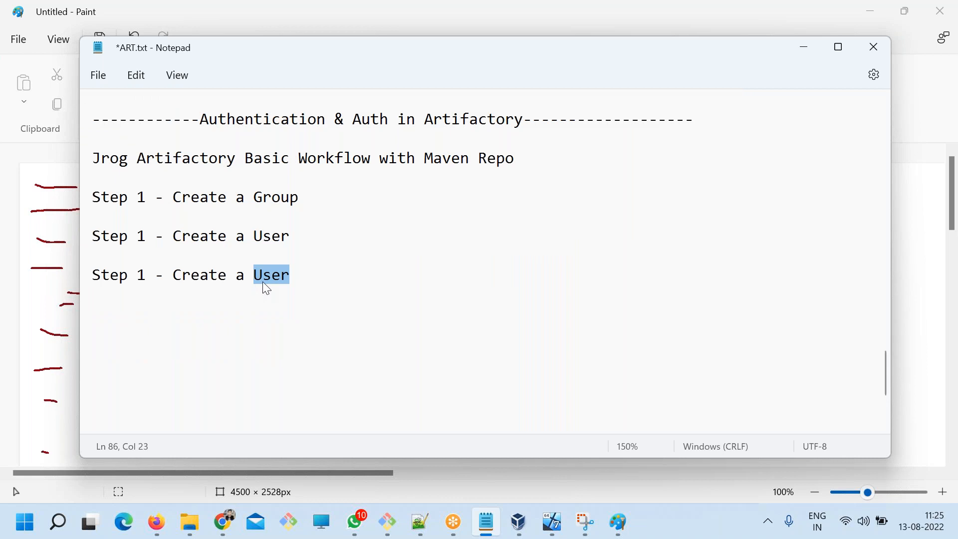
type("Repo")
Duplicate the "Create a Repo" line below itself, change the copy to "Create a Permission", and save the notes.
left_click_drag(356, 290, 64, 277)
key("ctrl+c")
left_click(372, 296)
key("ctrl+v")
double_click(272, 314)
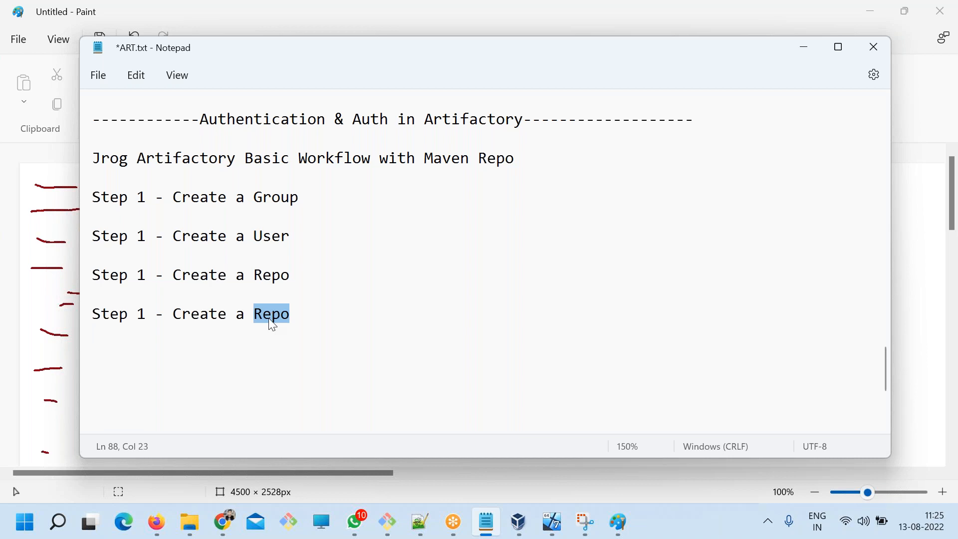
type("Permission")
key("ctrl+s")
Renumber the User, Repo and Permission lines as Step 2, Step 3 and Step 4, and save the notes.
left_click_drag(343, 327, 84, 195)
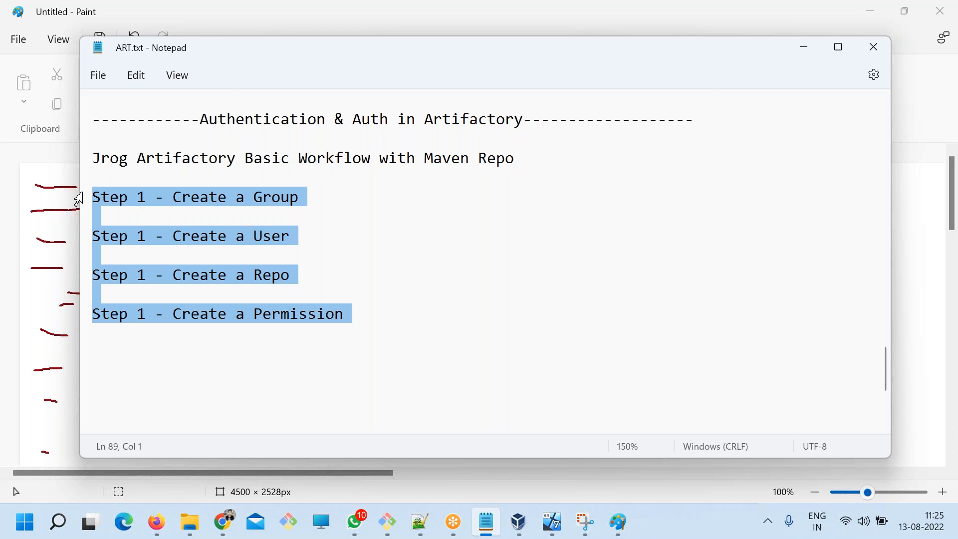
left_click(152, 262)
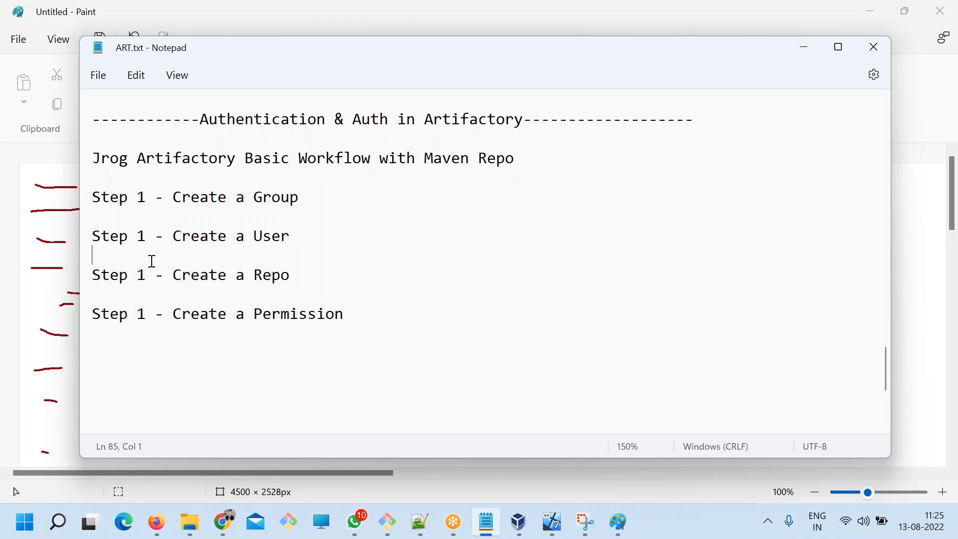
key("BackSpace")
type("2")
key("BackSpace")
type("3")
left_click(145, 314)
key("BackSpace")
type("4")
key("ctrl+s")
Start a new Artifactory group in Chrome with devopsschool as both the group name and the description.
left_click_drag(300, 197, 82, 193)
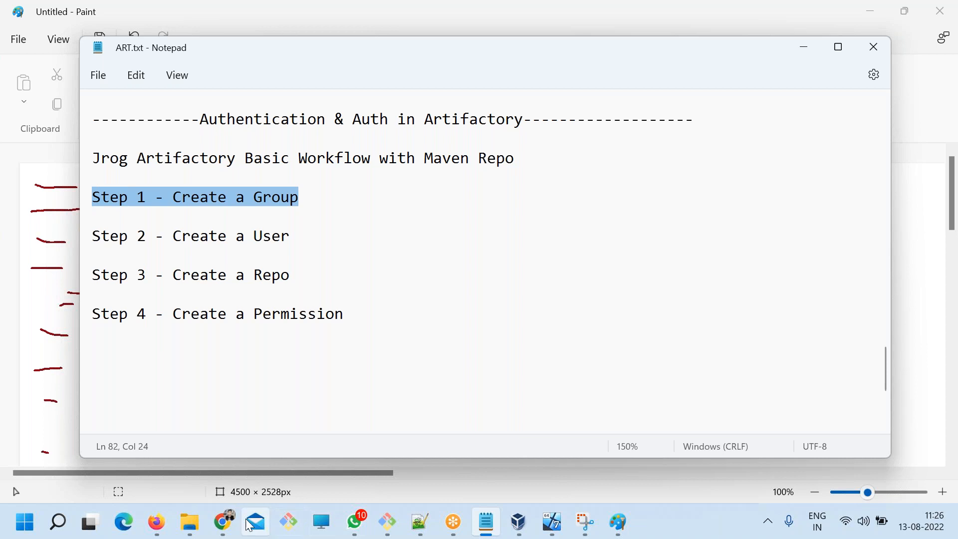
left_click(223, 521)
left_click(42, 284)
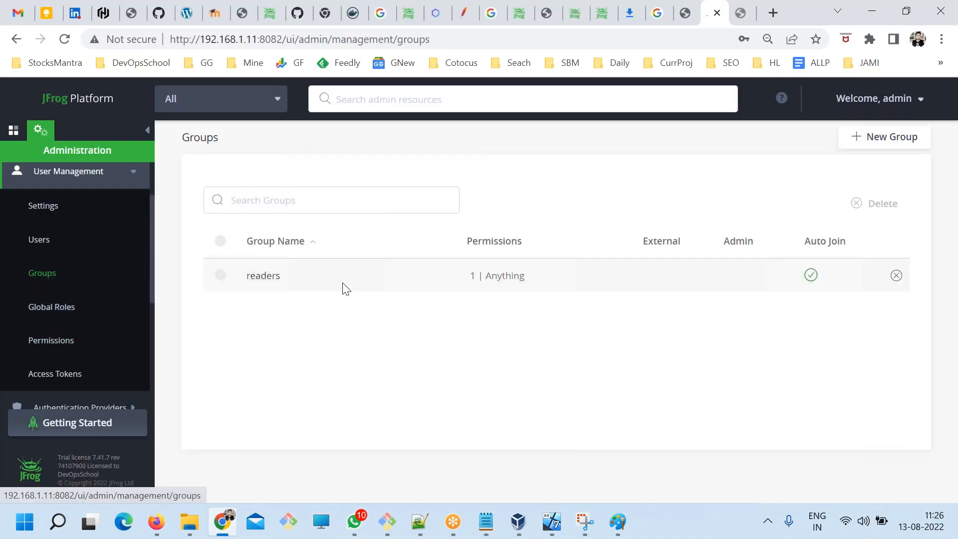
left_click(867, 139)
left_click(322, 239)
type("devops")
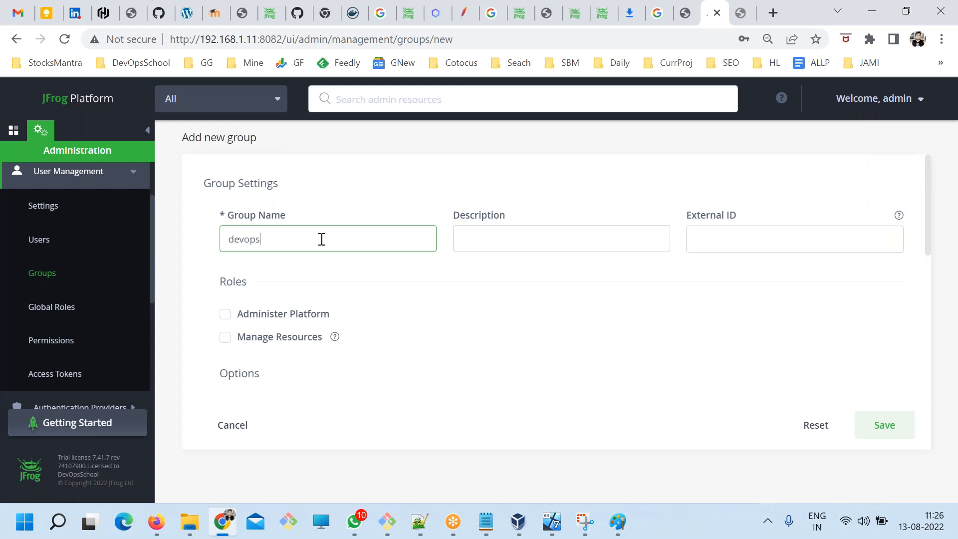
type("school")
key("ctrl+a")
key("ctrl+c")
key("Tab")
key("ctrl+v")
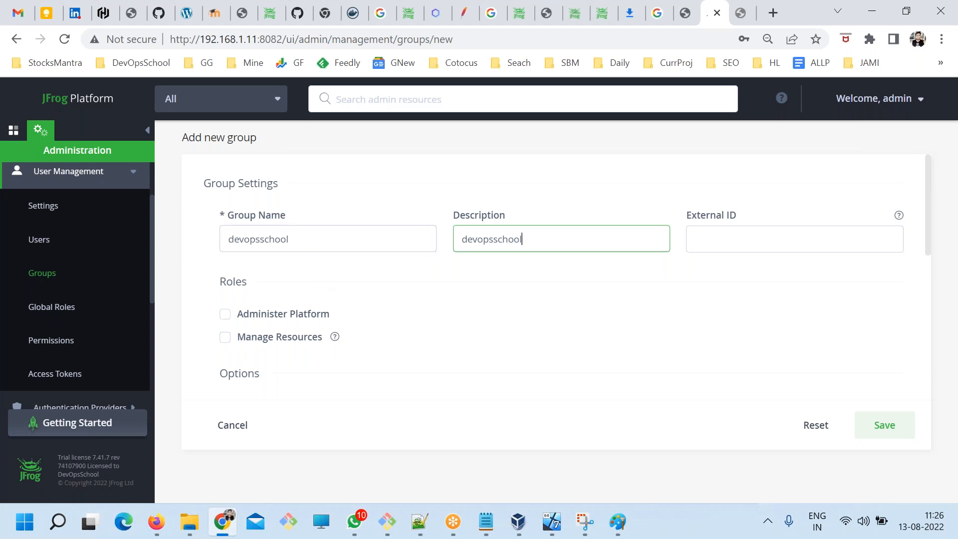
Examine the new group's name, roles, automatic-join option and lists of available and included users.
left_click_drag(294, 243, 229, 240)
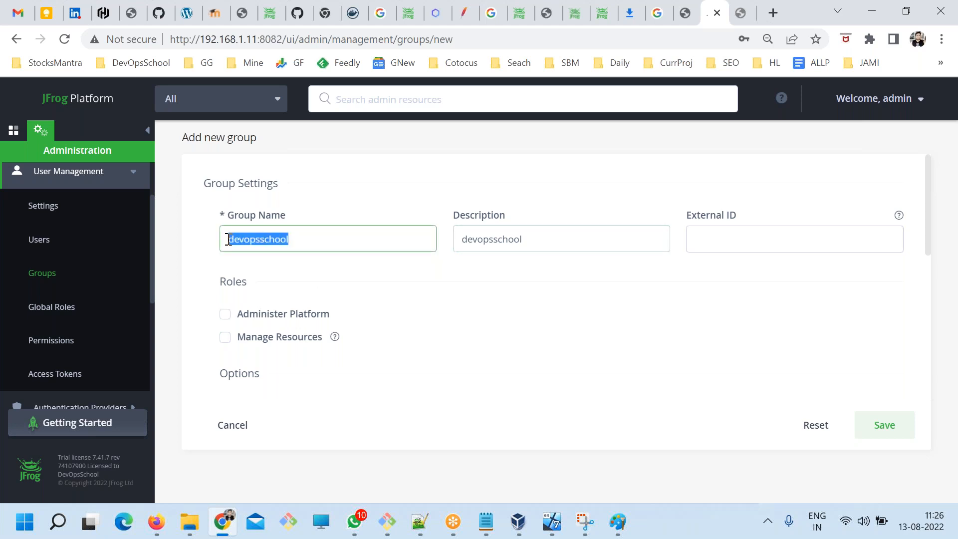
left_click(356, 323)
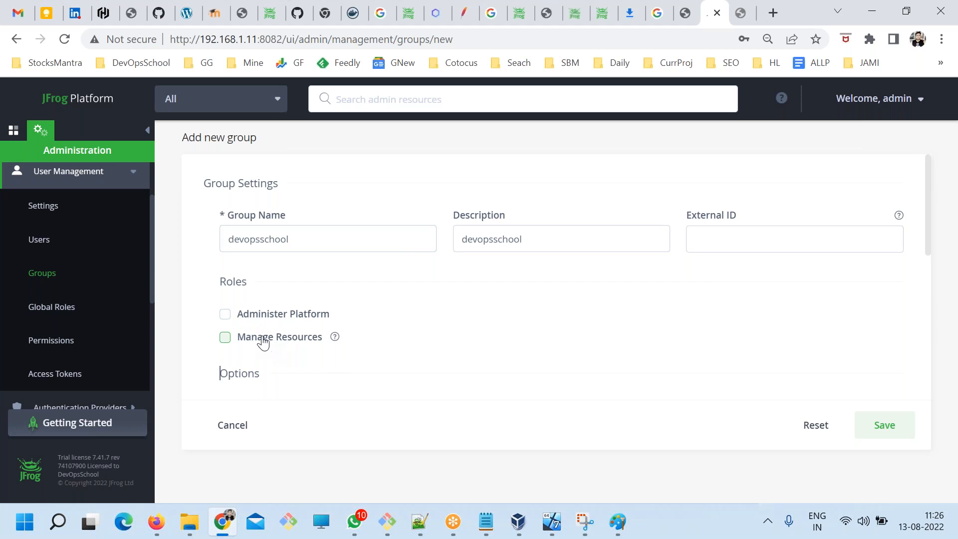
left_click_drag(207, 290, 260, 288)
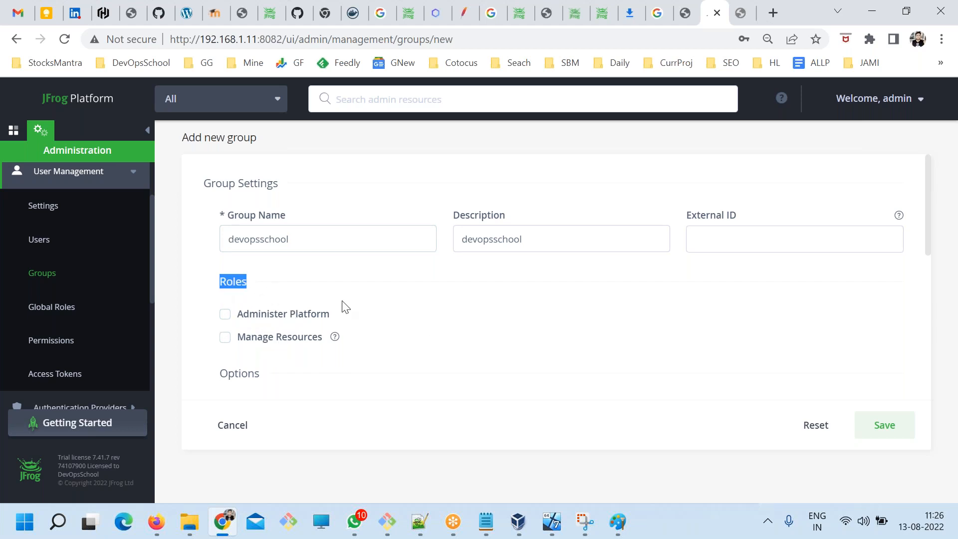
left_click(389, 323)
scroll(397, 339, "down", 3)
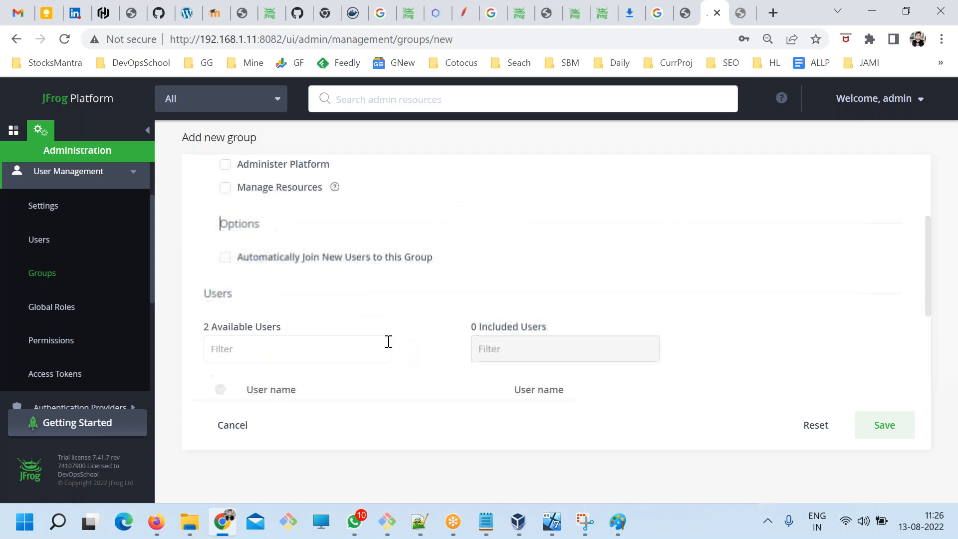
left_click_drag(241, 294, 205, 294)
scroll(394, 336, "down", 3)
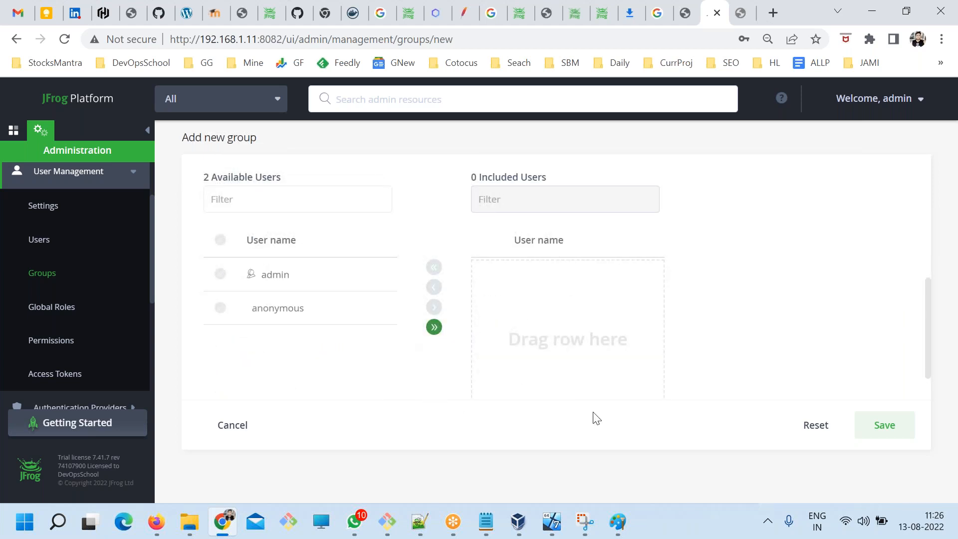
Save the new devopsschool group.
left_click(876, 435)
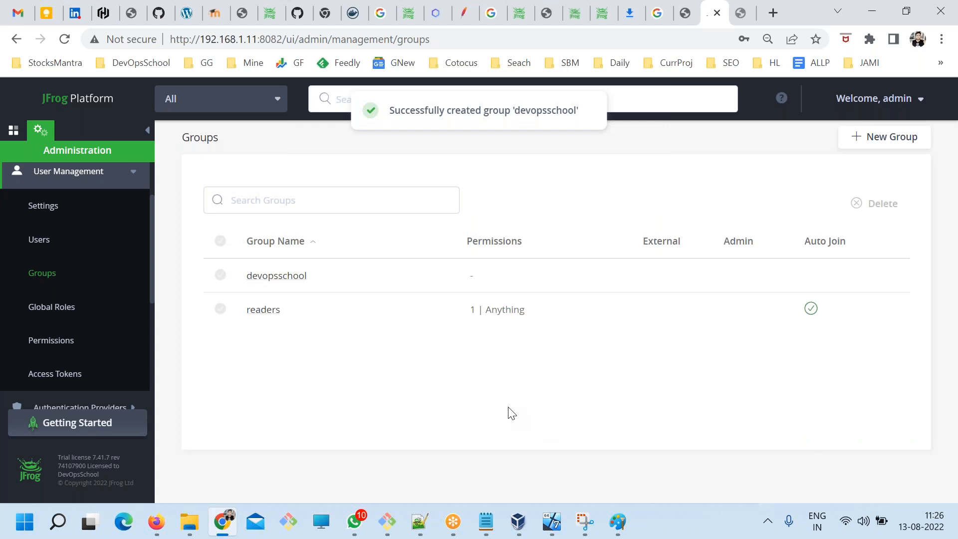
left_click(876, 139)
scroll(599, 302, "down", 1)
scroll(599, 302, "down", 1)
left_click(40, 273)
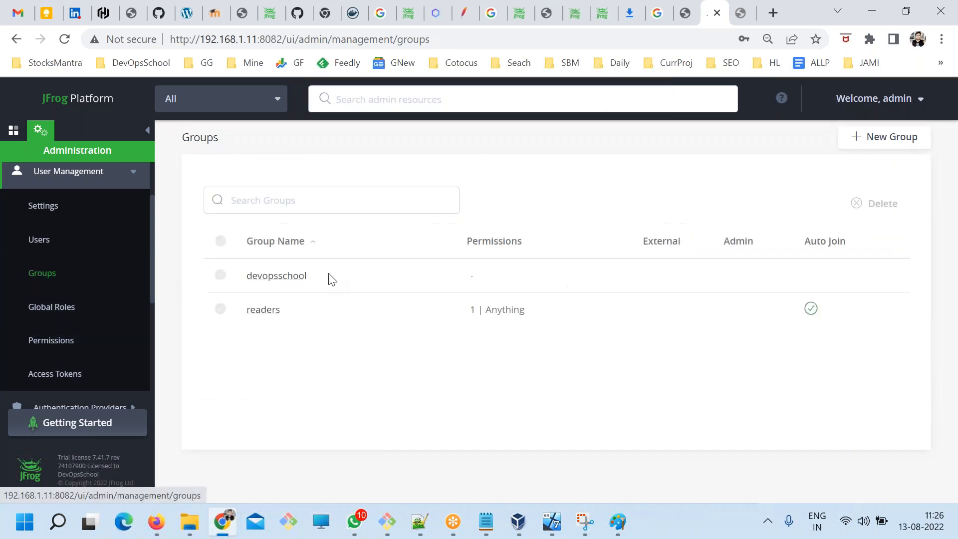
Open the devopsschool group for editing and examine its settings, roles, users and group permissions.
left_click(277, 276)
scroll(489, 342, "down", 5)
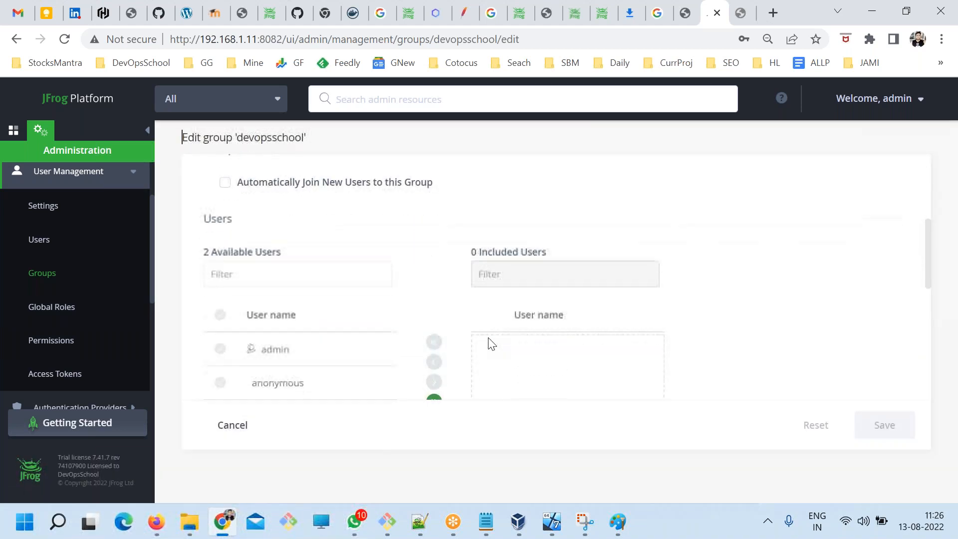
key("ctrl+minus")
key("ctrl+minus")
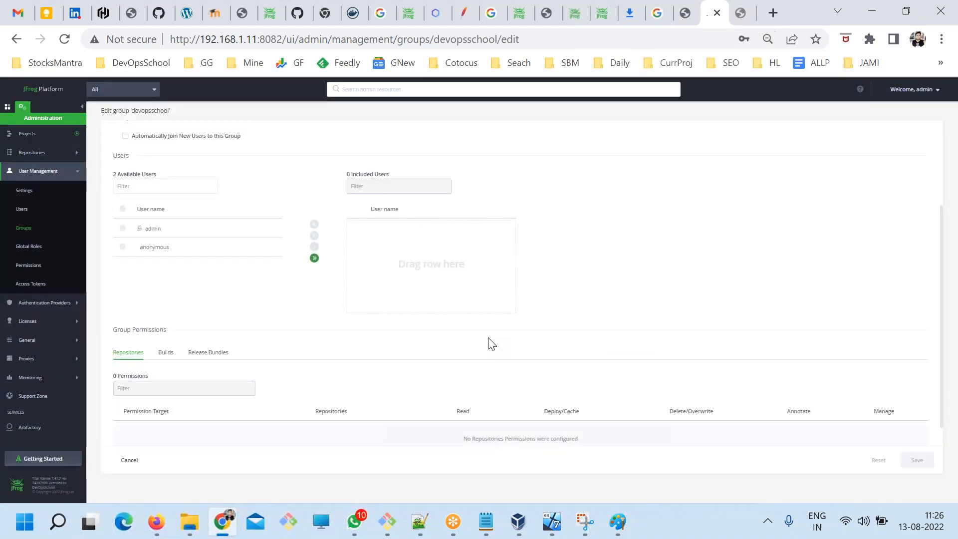
scroll(492, 345, "down", 1)
scroll(491, 344, "up", 3)
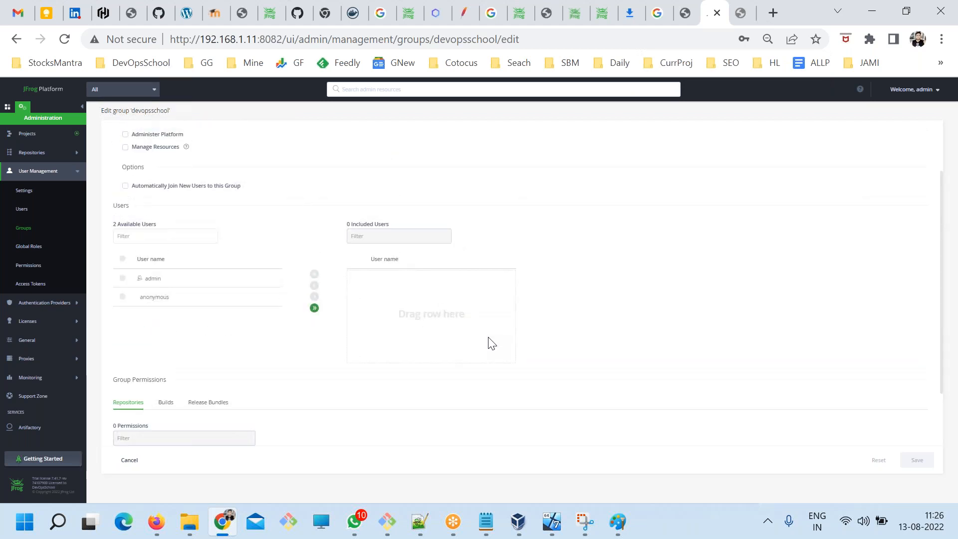
scroll(358, 338, "up", 3)
scroll(363, 336, "down", 3)
scroll(509, 332, "down", 3)
scroll(512, 333, "up", 5)
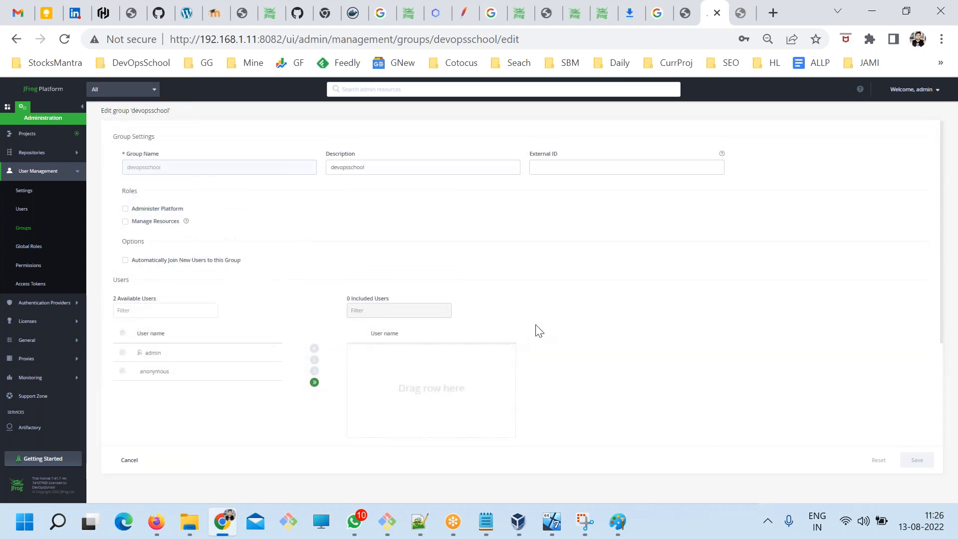
key("ctrl+minus")
key("ctrl+plus")
scroll(775, 253, "down", 3)
scroll(523, 331, "up", 3)
scroll(525, 333, "down", 3)
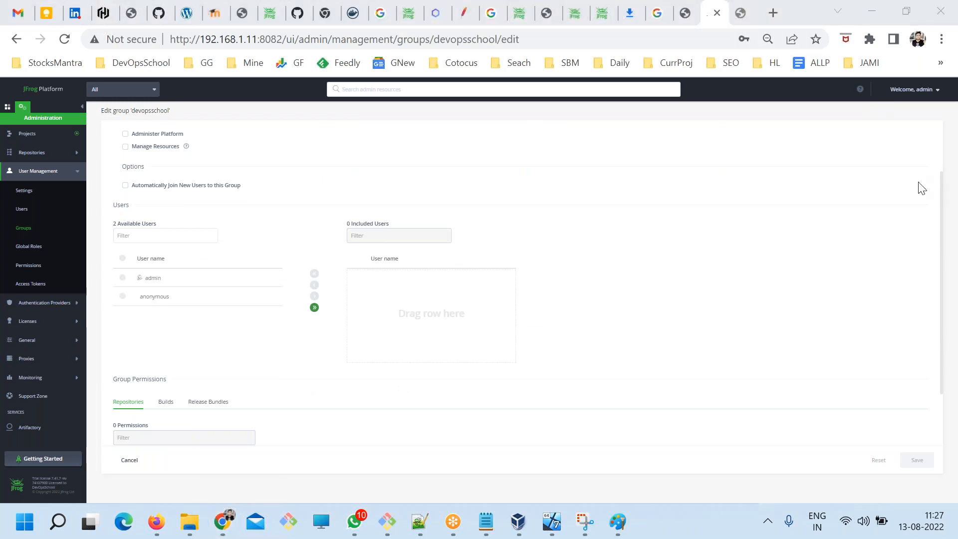
Capture the devopsschool group's edit page with Snipping Tool and save the screenshot as 1 in JPG format.
left_click_drag(942, 229, 936, 203)
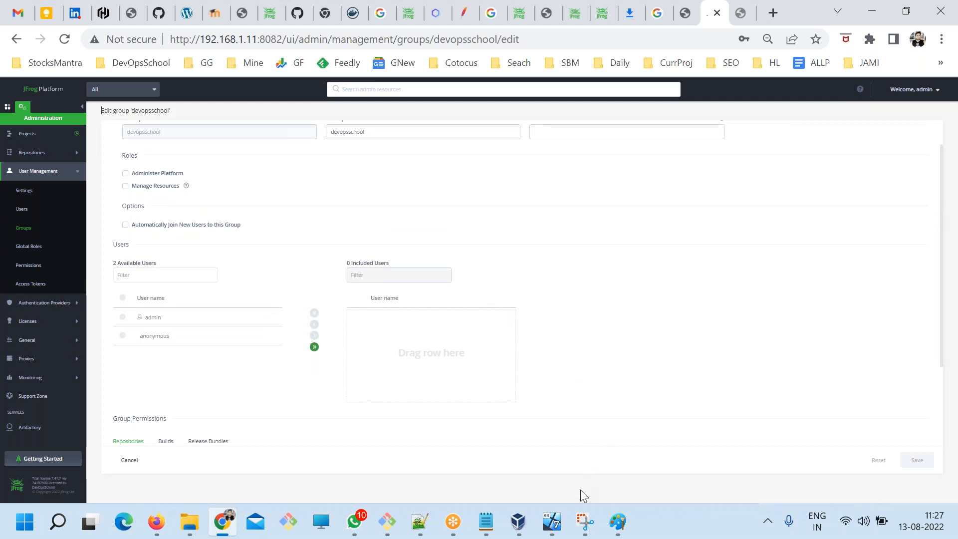
left_click(585, 522)
key("ctrl+n")
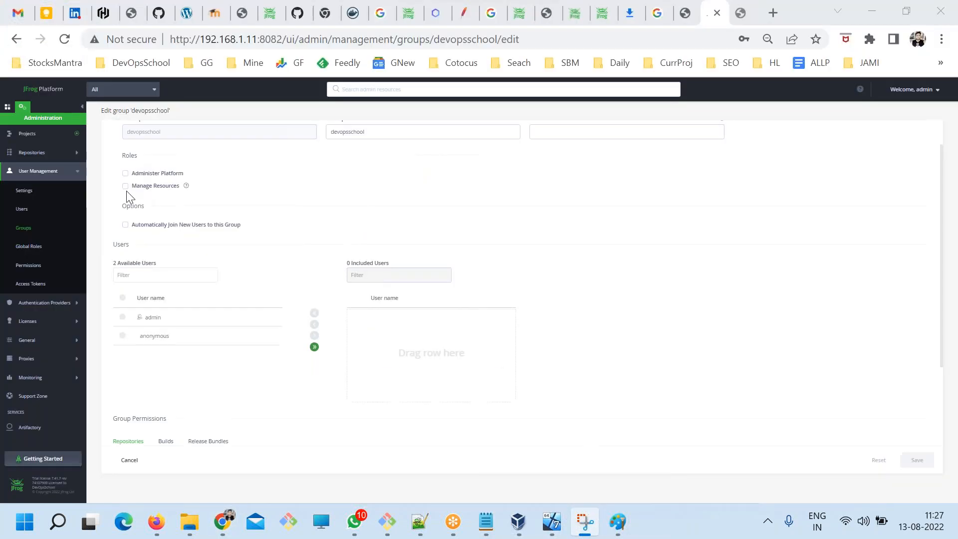
left_click_drag(2, 78, 674, 488)
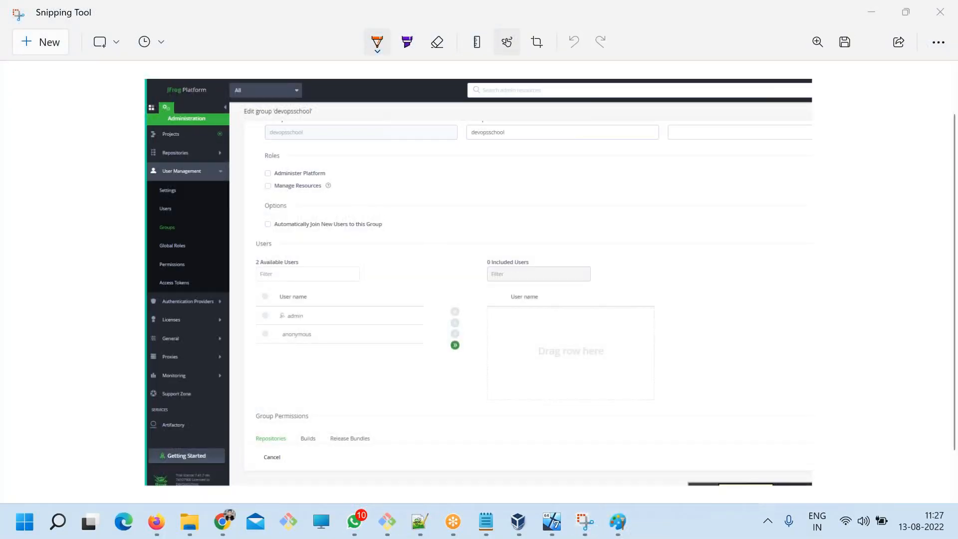
key("ctrl+s")
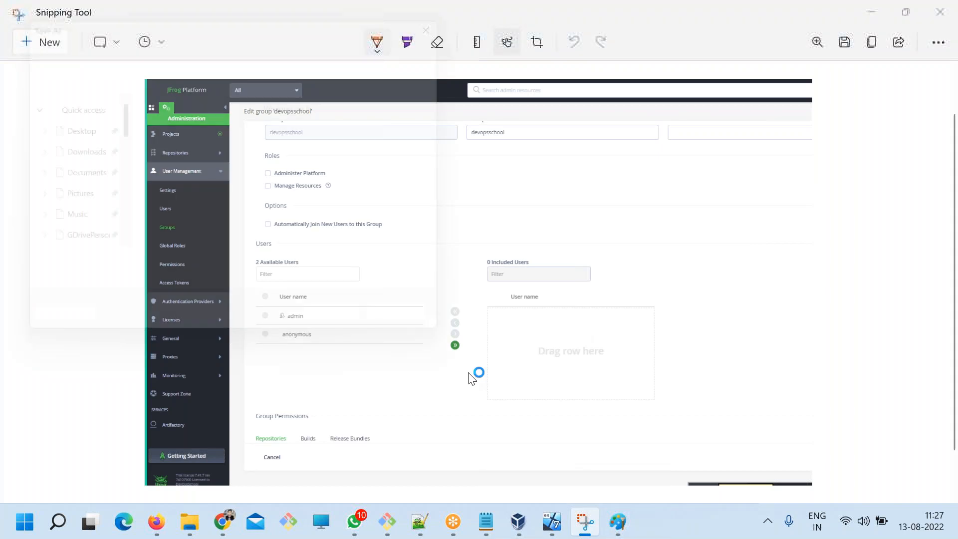
type("1")
left_click(353, 335)
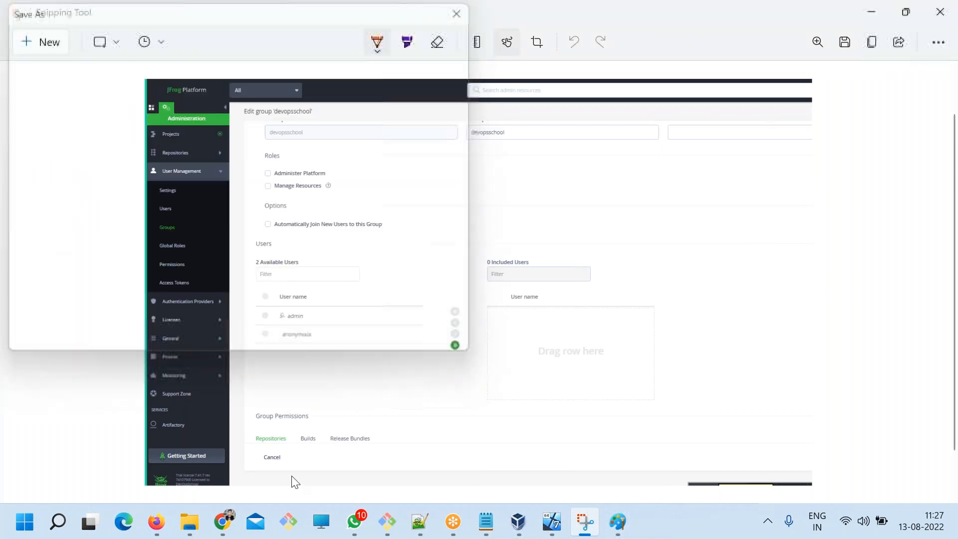
Return to the group's edit page in Chrome and capture it at a larger page zoom with Snipping Tool.
key("alt+Tab")
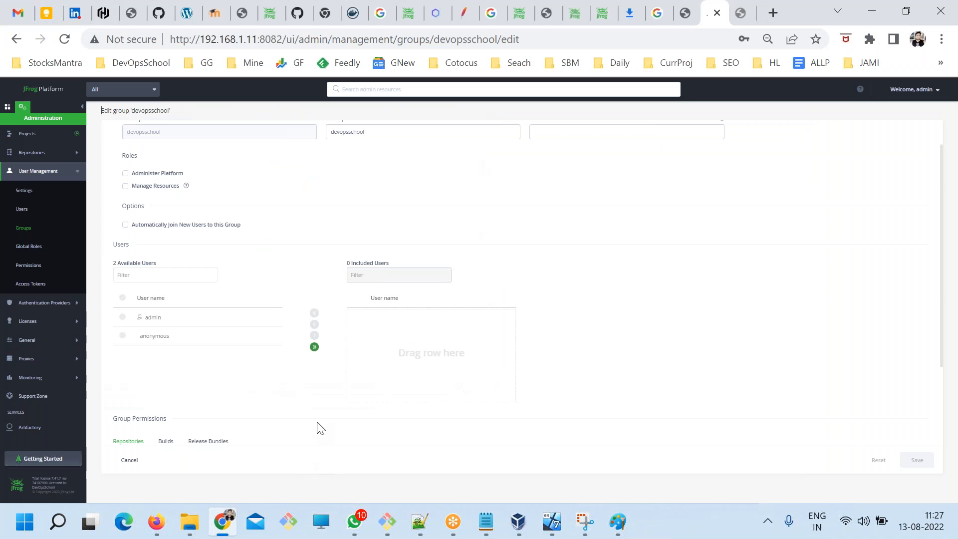
key("ctrl+plus")
key("ctrl+plus")
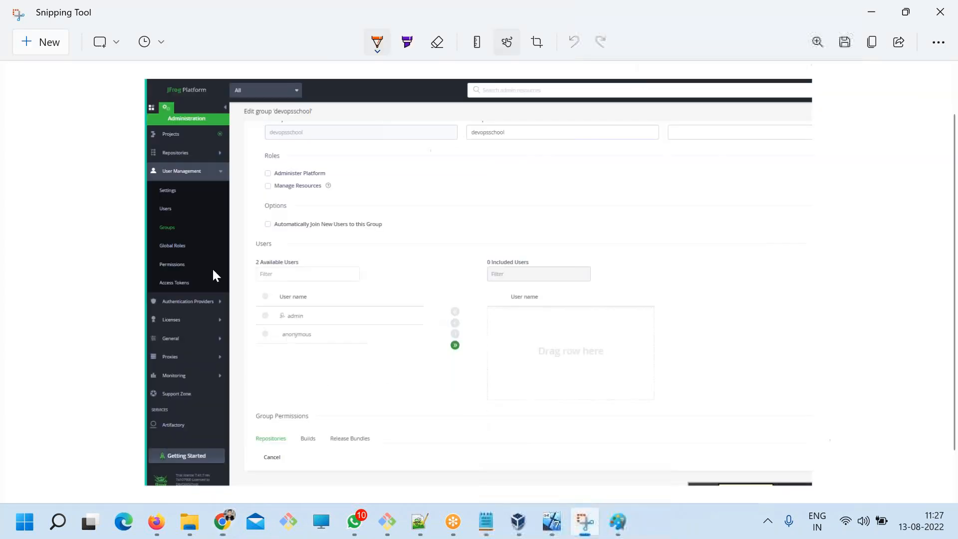
left_click(585, 522)
left_click(50, 44)
left_click_drag(2, 80, 826, 475)
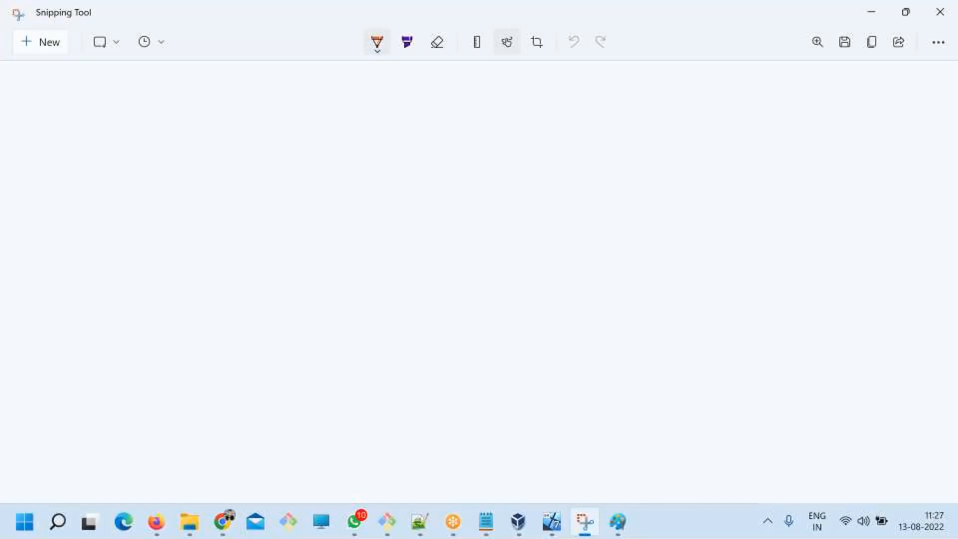
Draw an orange check mark beside the group name and save the screenshot as 2 in JPG format.
left_click_drag(323, 164, 358, 140)
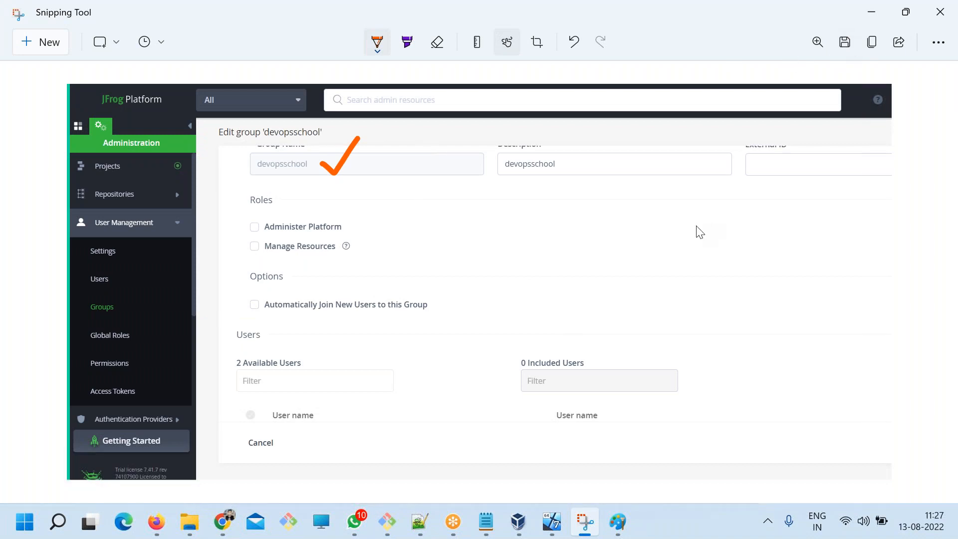
key("ctrl+s")
type("2")
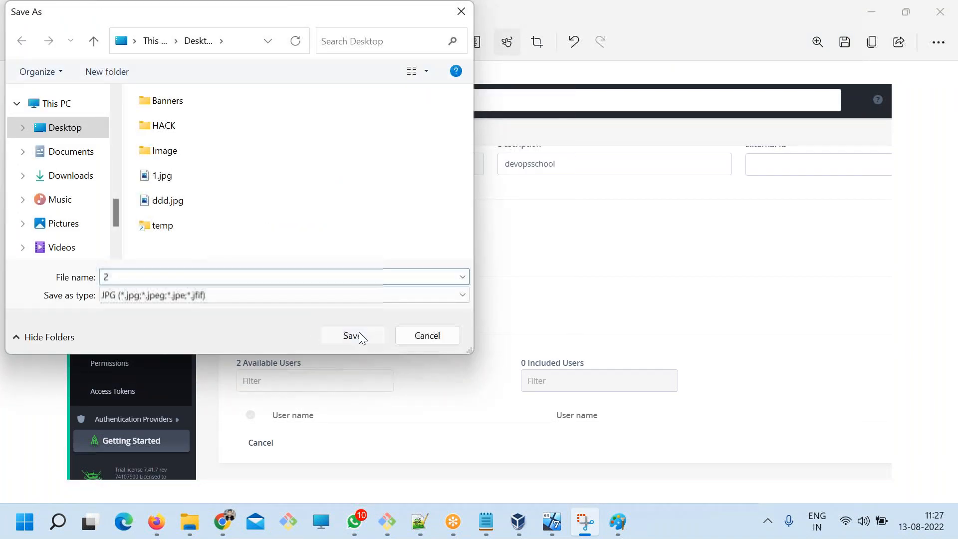
left_click(357, 332)
Highlight the Step 2 line in the Notepad notes and start a new Artifactory user in Chrome.
left_click(217, 529)
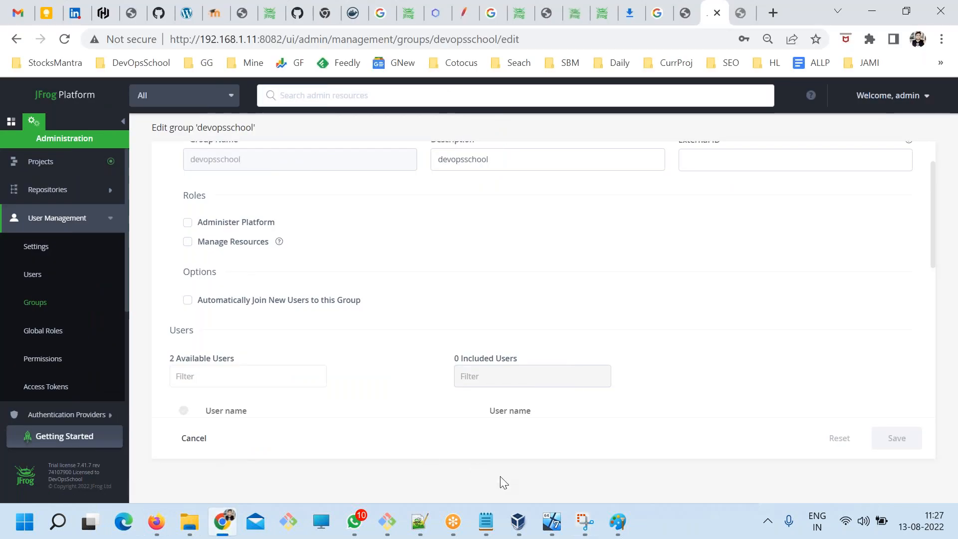
left_click(30, 280)
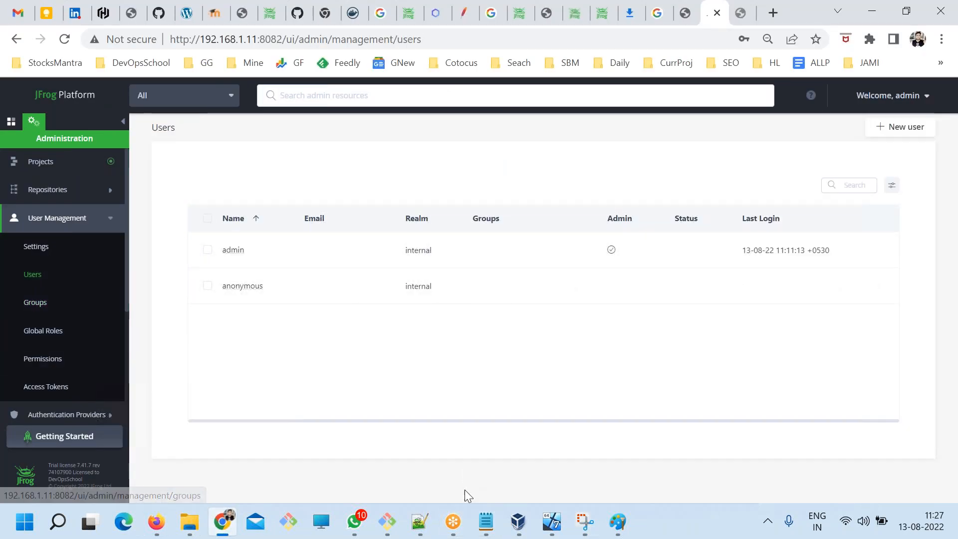
left_click(487, 522)
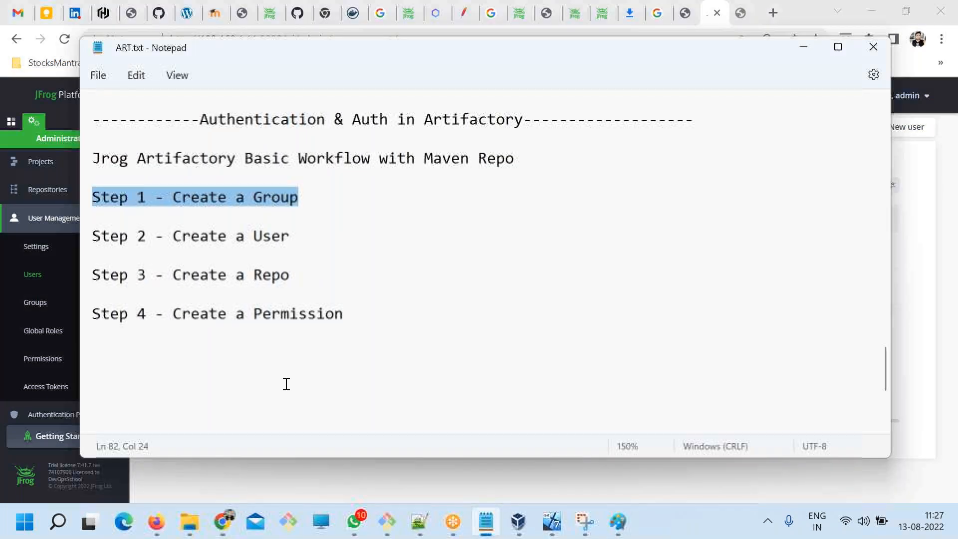
left_click_drag(281, 236, 191, 232)
left_click(899, 131)
left_click(896, 132)
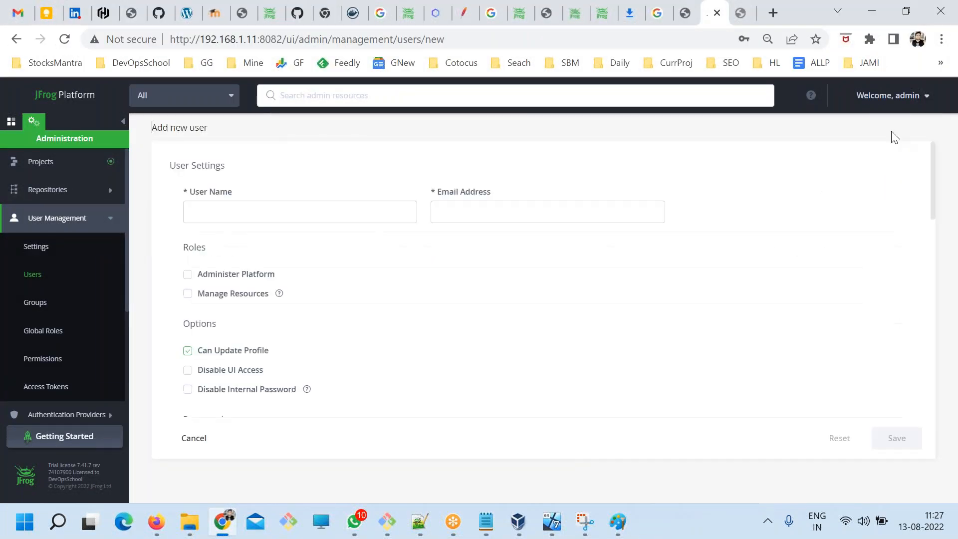
Set the new user's name to deploy and enter the user's email address.
left_click(302, 213)
type("eplo")
key("BackSpace")
key("BackSpace")
key("BackSpace")
key("BackSpace")
type("dep")
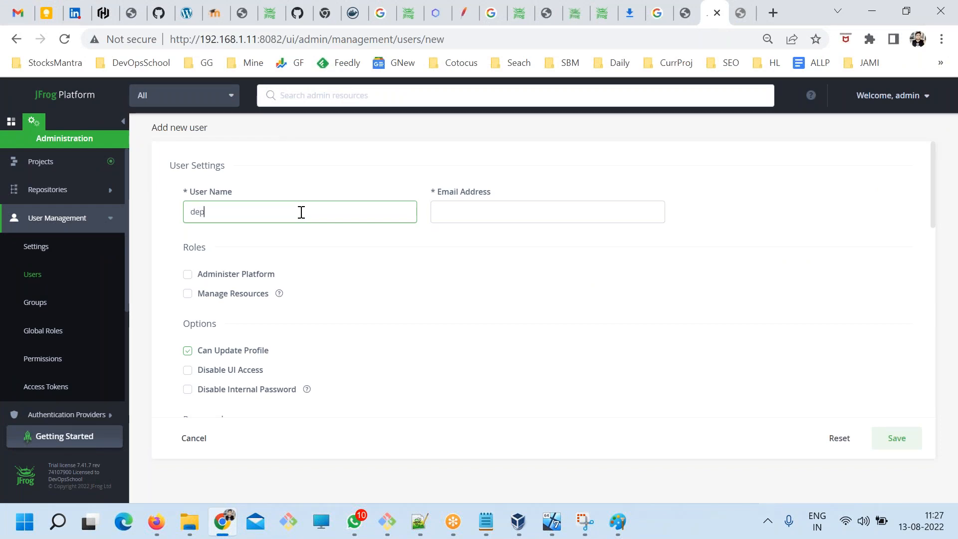
key("ctrl+a")
key("Tab")
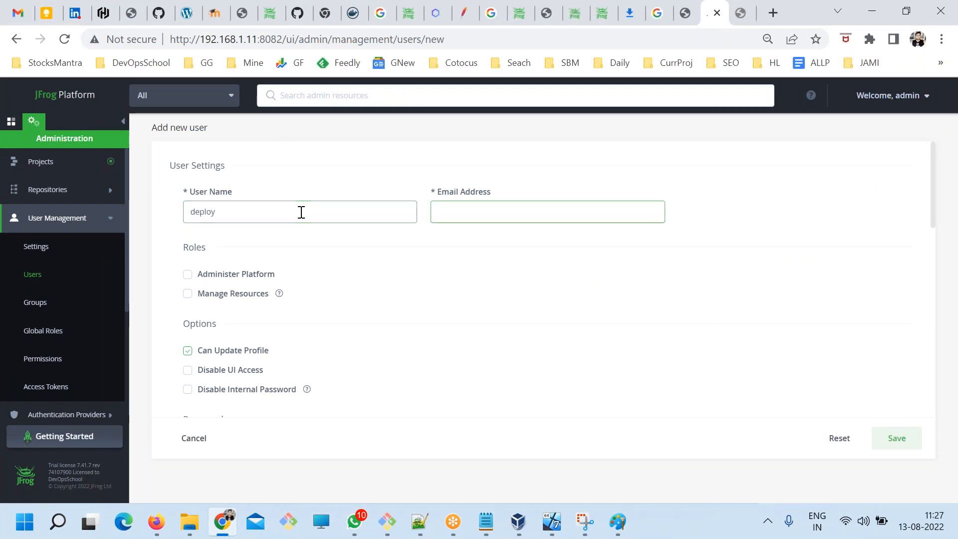
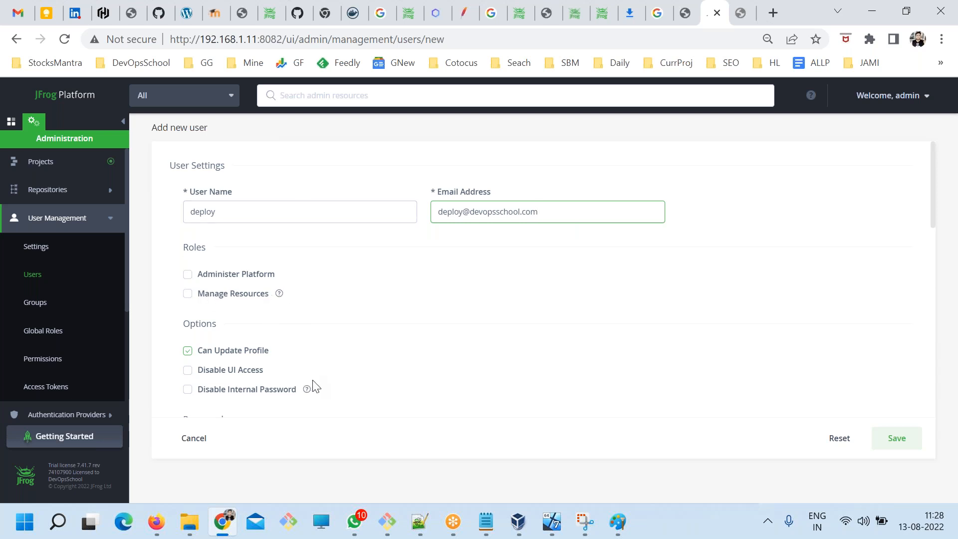
Copy the user name deploy from the form into the Notepad notes, on its own line under Step 2.
scroll(314, 387, "down", 5)
scroll(267, 220, "up", 3)
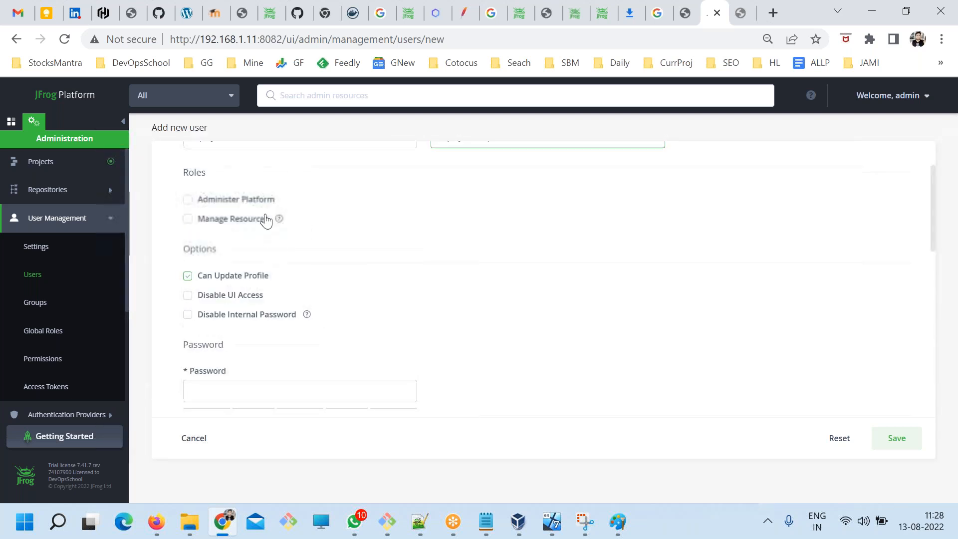
scroll(266, 220, "up", 2)
double_click(210, 211)
key("ctrl+c")
left_click(479, 529)
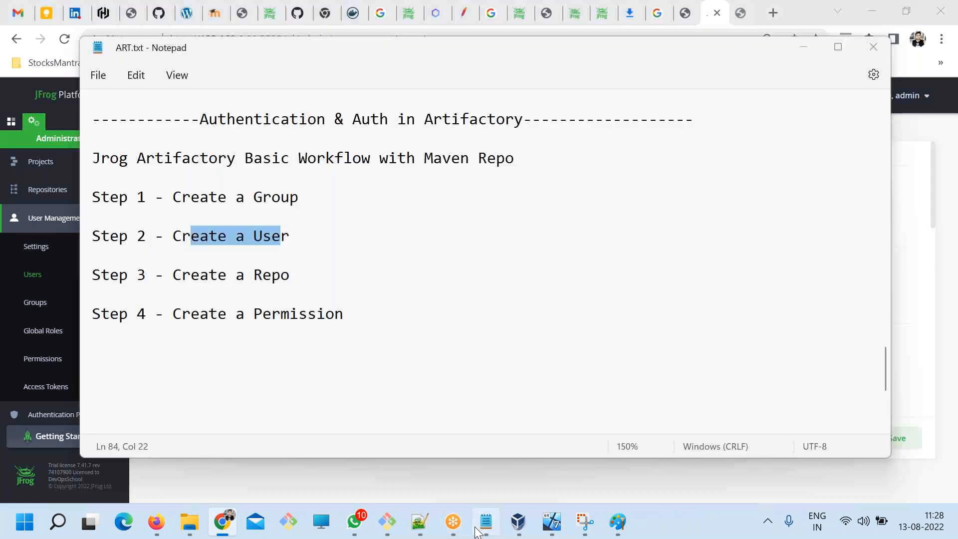
left_click(295, 249)
key("ctrl+v")
key("Return")
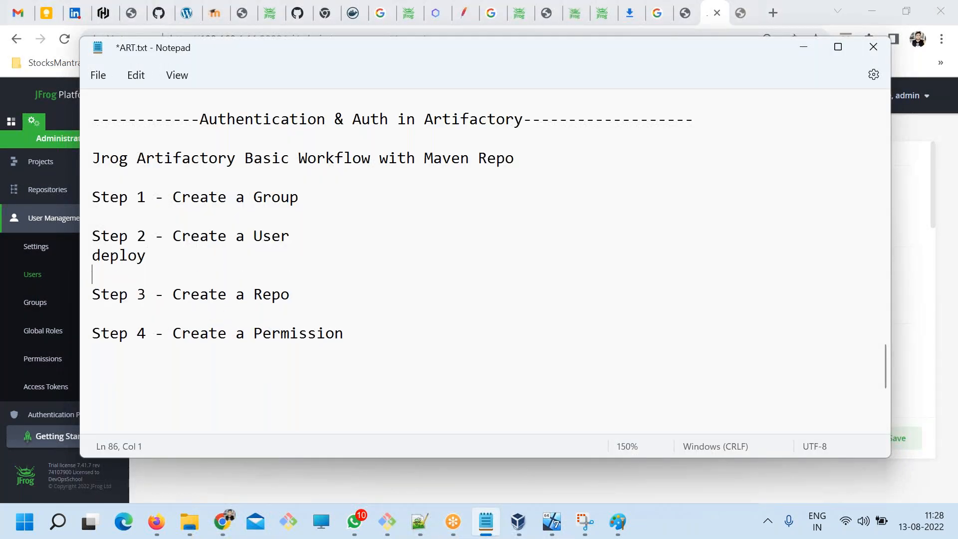
Add the deploy user's password below the user name, insert a blank line before Step 3, and save the notes.
key("ctrl+v")
left_click_drag(100, 275, 92, 275)
left_click(168, 266)
left_click_drag(182, 276, 67, 275)
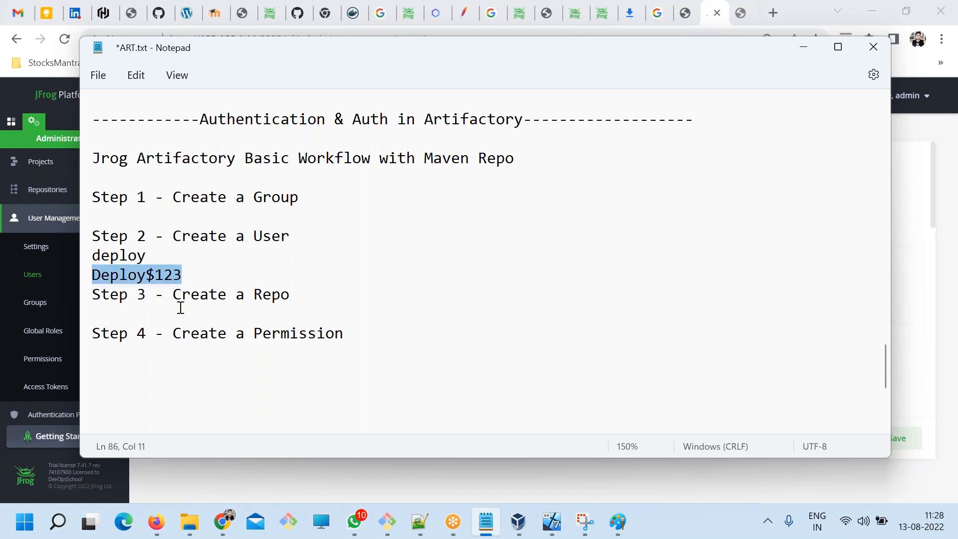
left_click(205, 278)
key("Return")
key("ctrl+s")
Copy the password from the notes into the new user's Password and Retype Password fields in Chrome.
left_click_drag(210, 276, 52, 273)
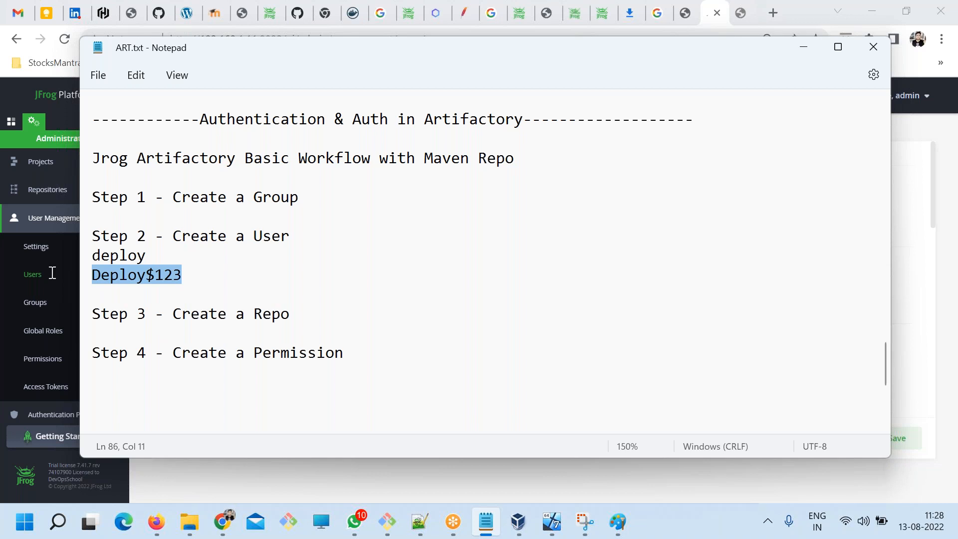
key("alt+Tab")
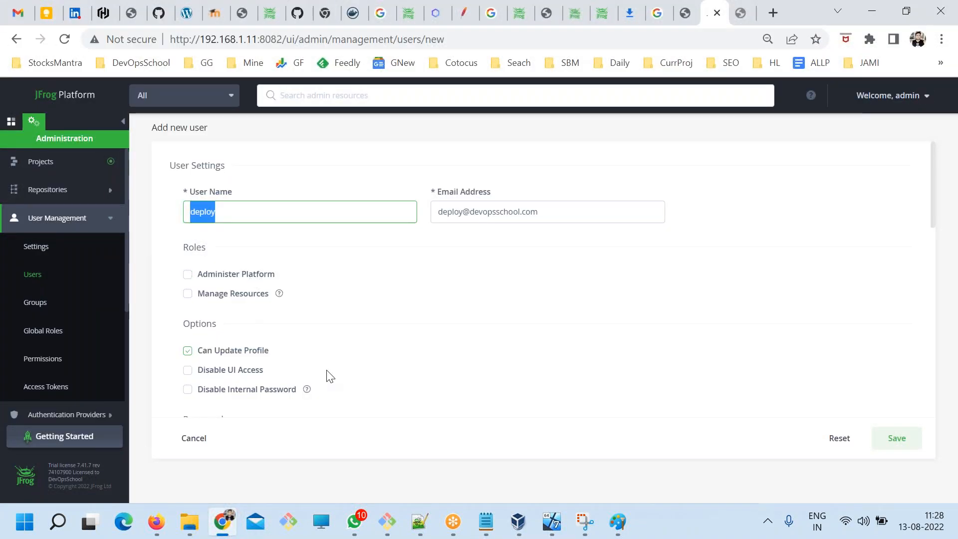
scroll(329, 377, "down", 3)
left_click(249, 316)
key("ctrl+v")
left_click(270, 389)
key("ctrl+v")
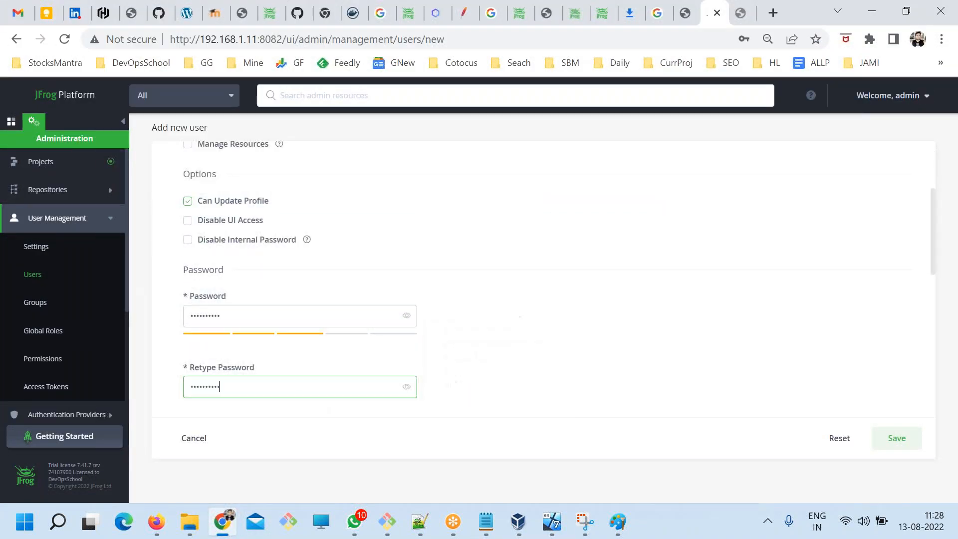
left_click(505, 394)
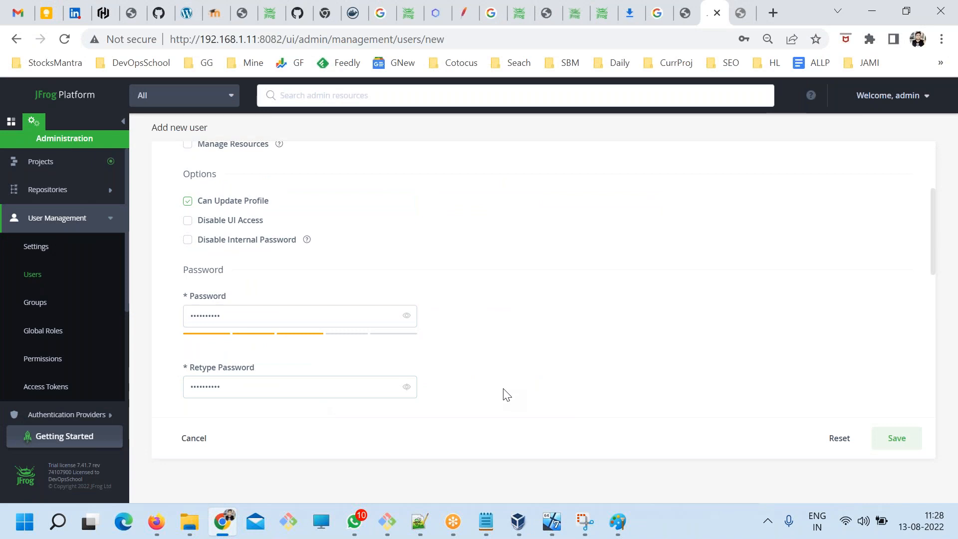
Review the user's roles and options, and add devopsschool to the user's included groups.
scroll(496, 391, "up", 2)
scroll(381, 393, "down", 1)
scroll(189, 232, "up", 1)
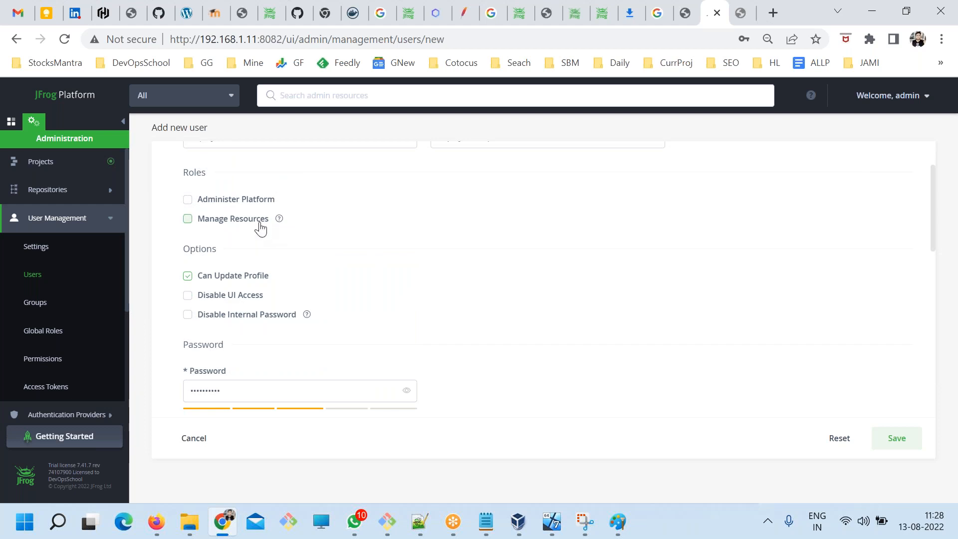
scroll(421, 355, "down", 6)
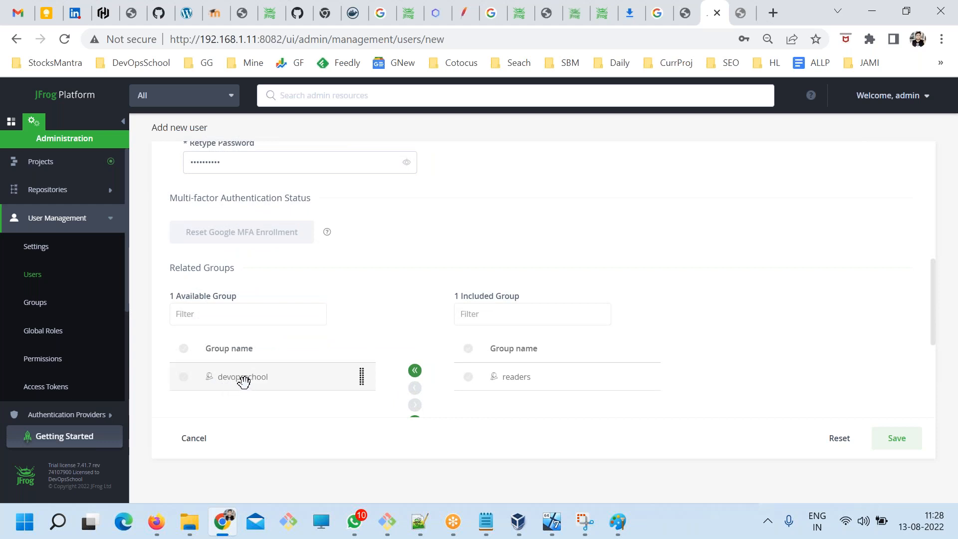
left_click(243, 380)
left_click(415, 405)
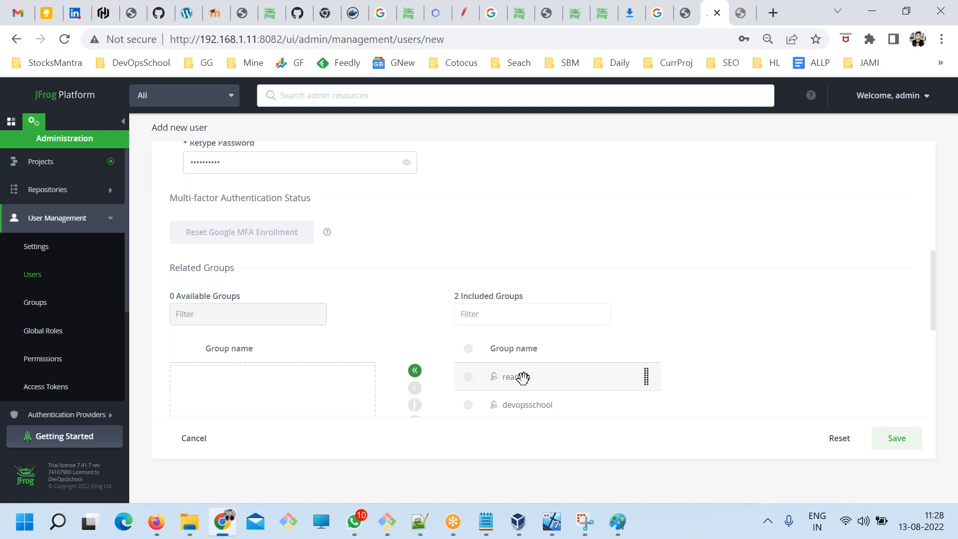
In the Notepad notes, begin extending the Step 2 line with "an" and complete Step 1 as Create a Group named "devopsschool".
scroll(524, 382, "up", 3)
scroll(524, 382, "down", 5)
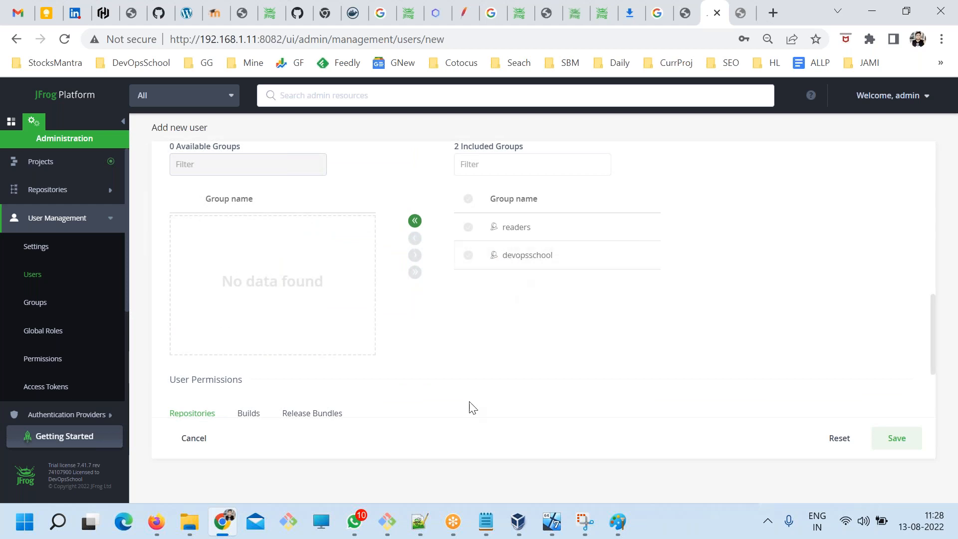
left_click(486, 521)
left_click(305, 241)
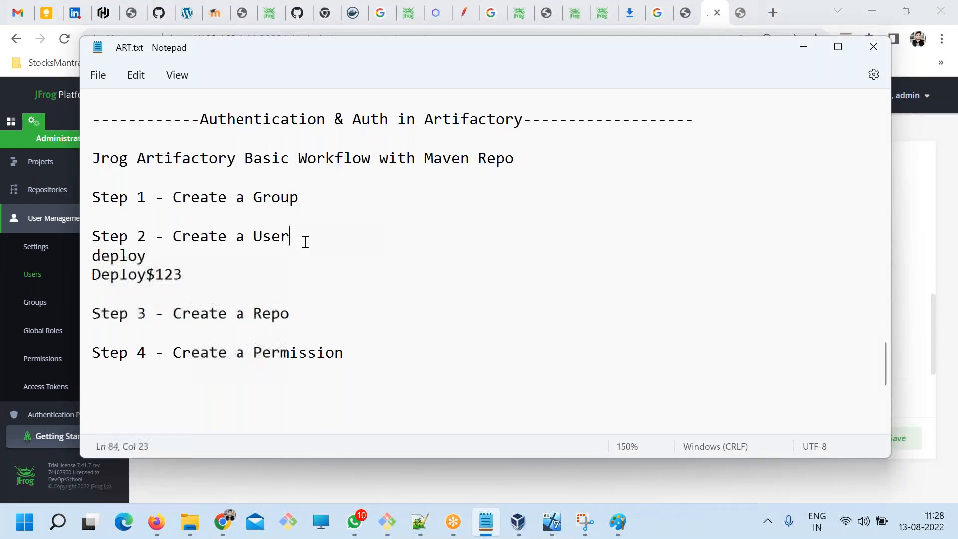
type("anbd")
key("BackSpace")
key("BackSpace")
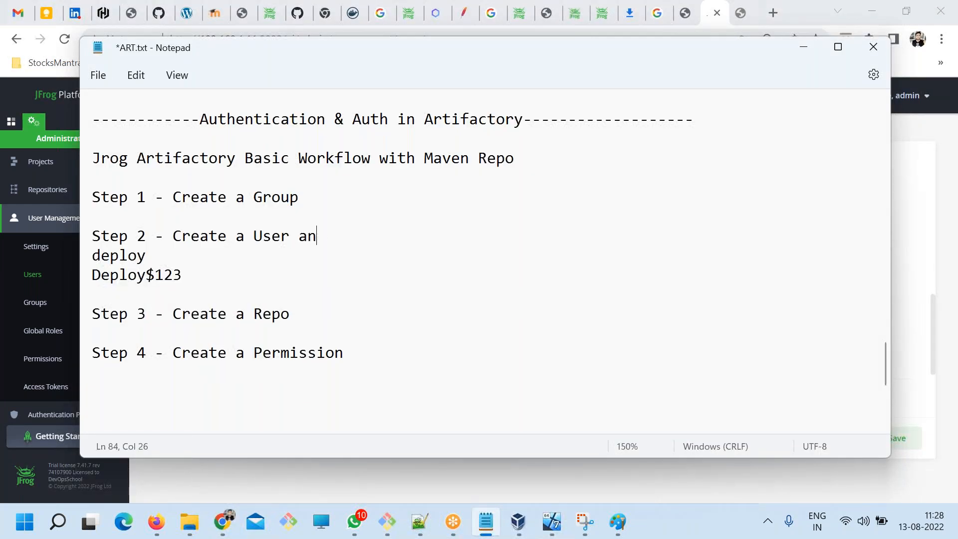
left_click(306, 202)
type("named \"devops")
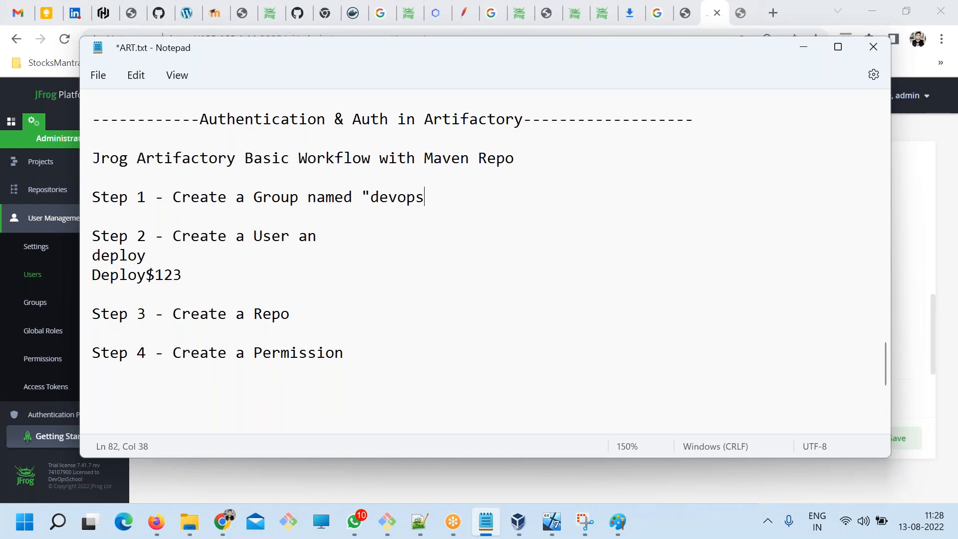
type("school")
Extend the Step 2 line to read "Create a User and Add to a groupc called".
left_click(311, 250)
left_click(366, 236)
type("d Add ")
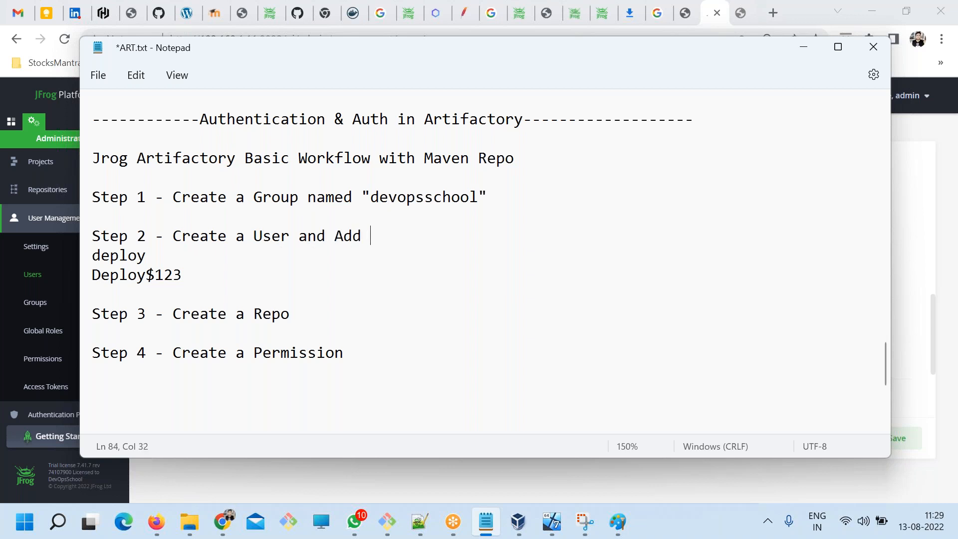
type("to a grooup")
key("BackSpace")
key("BackSpace")
key("BackSpace")
key("BackSpace")
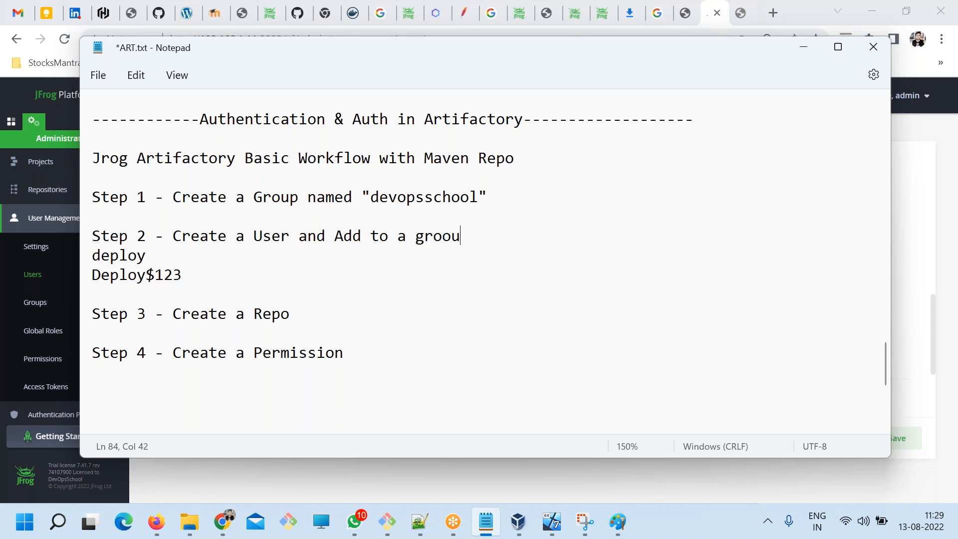
type("upc akll")
key("BackSpace")
key("BackSpace")
key("BackSpace")
key("BackSpace")
type("called")
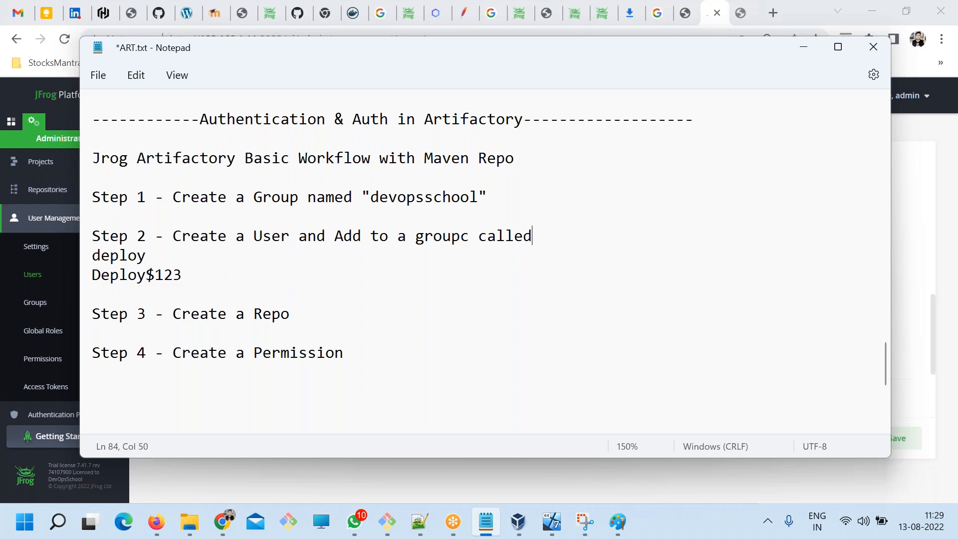
Copy "devopsschool" with its quotation marks from Step 1 to the end of the Step 2 line, and save the notes.
left_click_drag(501, 188, 364, 194)
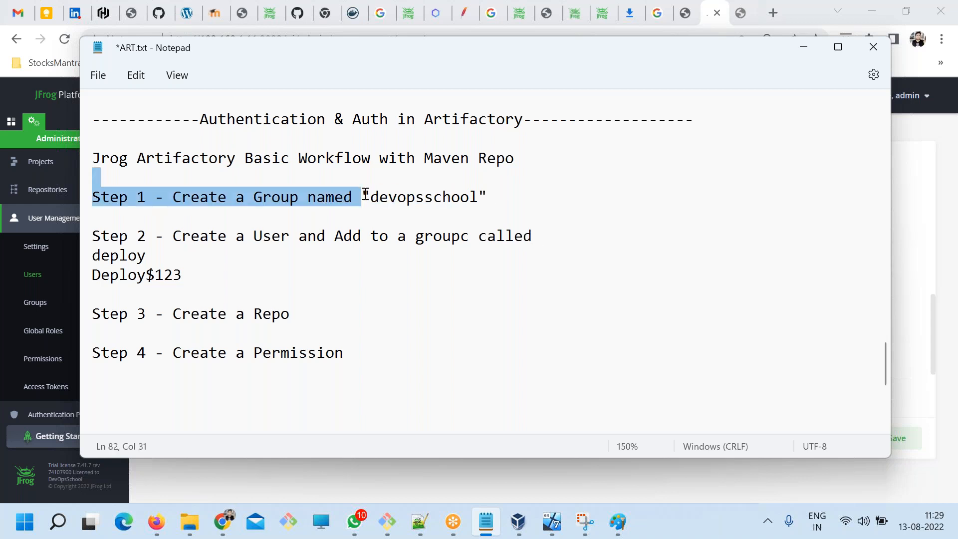
left_click(364, 193)
left_click(512, 197, "shift")
key("ctrl+c")
left_click(550, 235)
key("ctrl+v")
key("ctrl+s")
Capture the first part of Chrome's Add new user form with Snipping Tool and draw a tick beside the user name deploy.
key("alt+Tab")
scroll(695, 347, "up", 5)
scroll(702, 344, "up", 4)
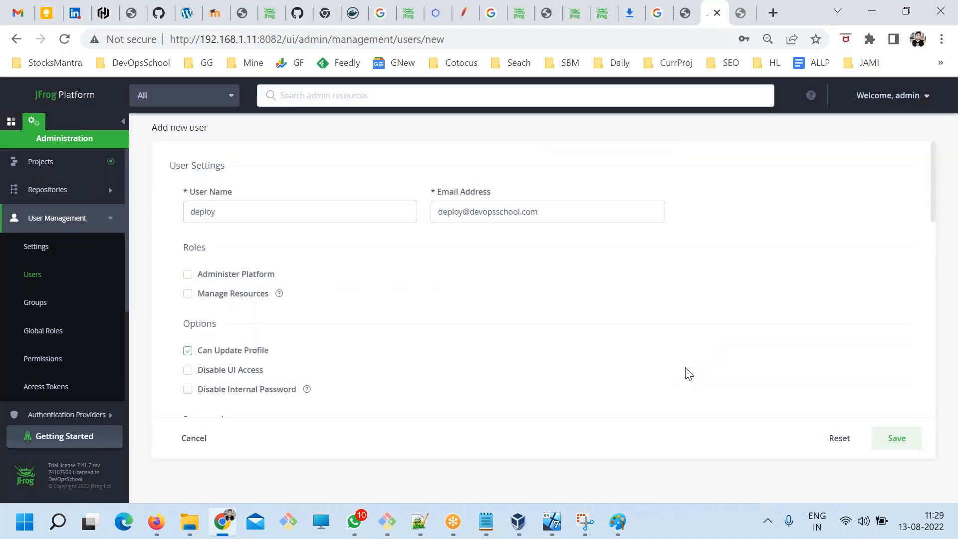
left_click(584, 522)
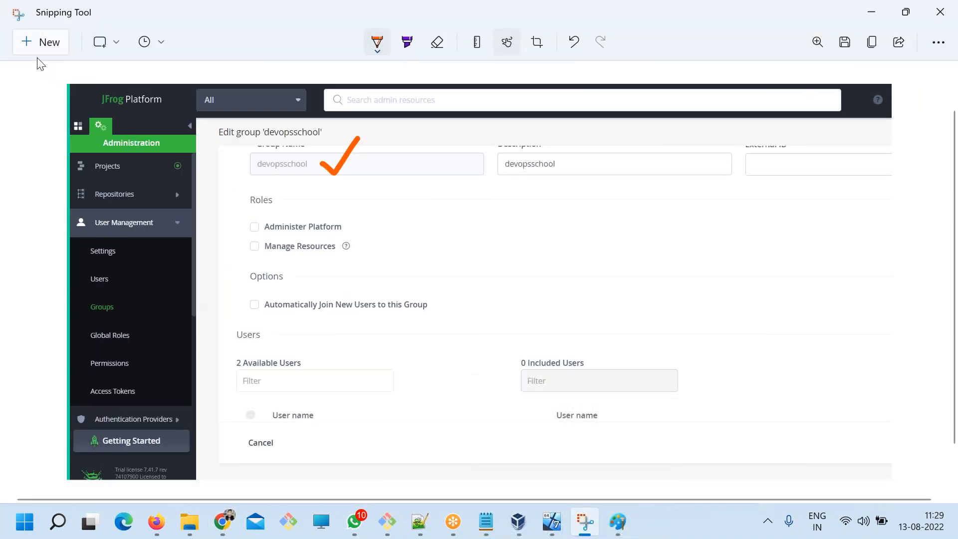
key("ctrl+n")
left_click_drag(3, 78, 796, 500)
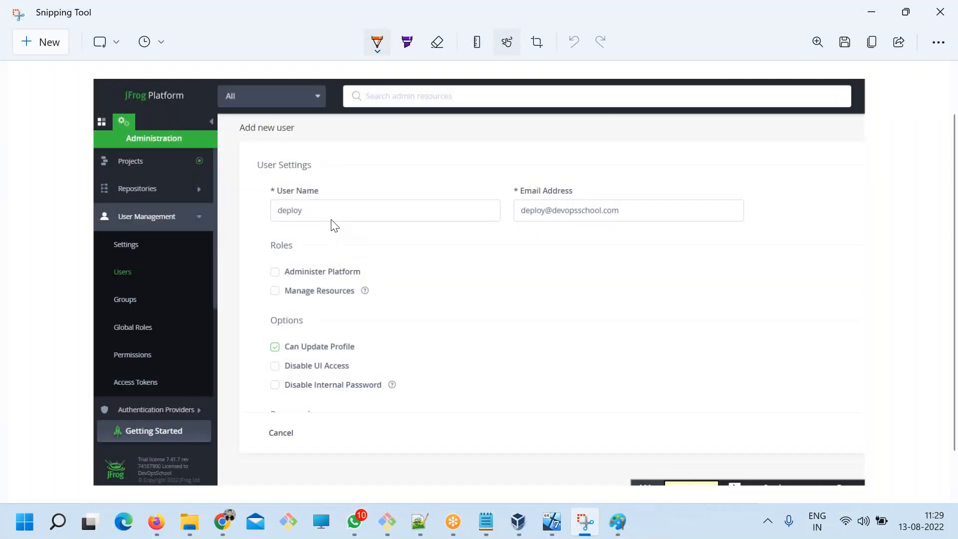
left_click_drag(330, 220, 375, 201)
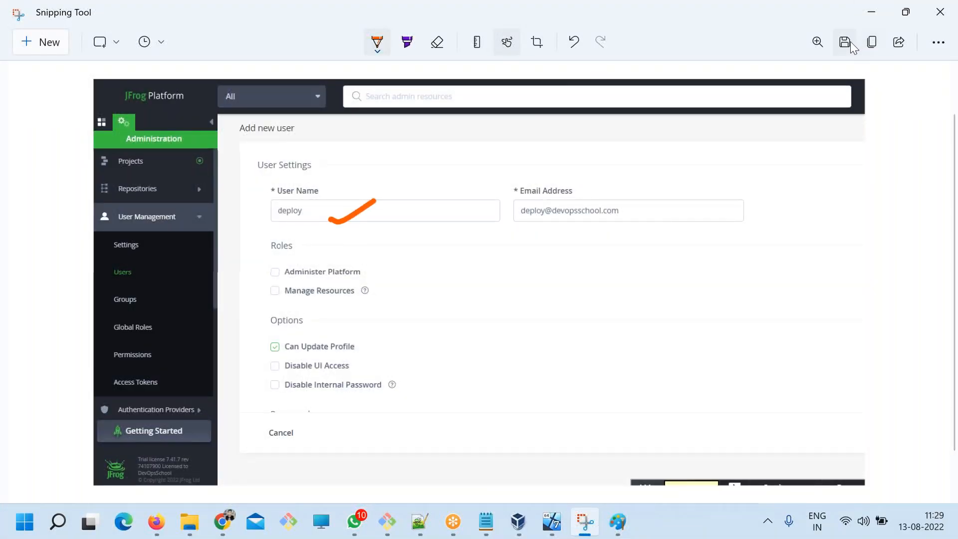
Save the annotated capture as a JPG named 333 on the Desktop.
key("ctrl+s")
type("333")
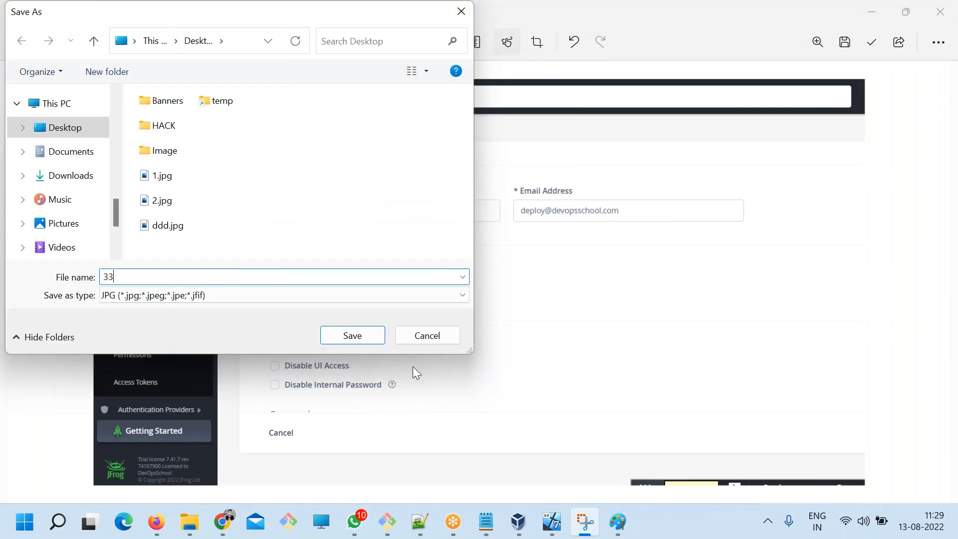
left_click(375, 337)
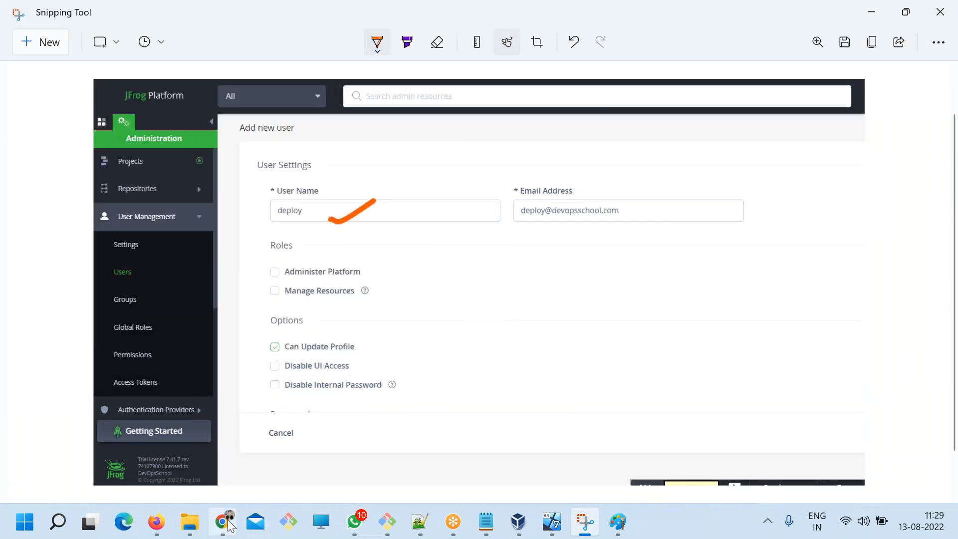
Return to Chrome, check the rest of the new user form, and save the user deploy.
key("alt+Tab")
scroll(804, 361, "down", 3)
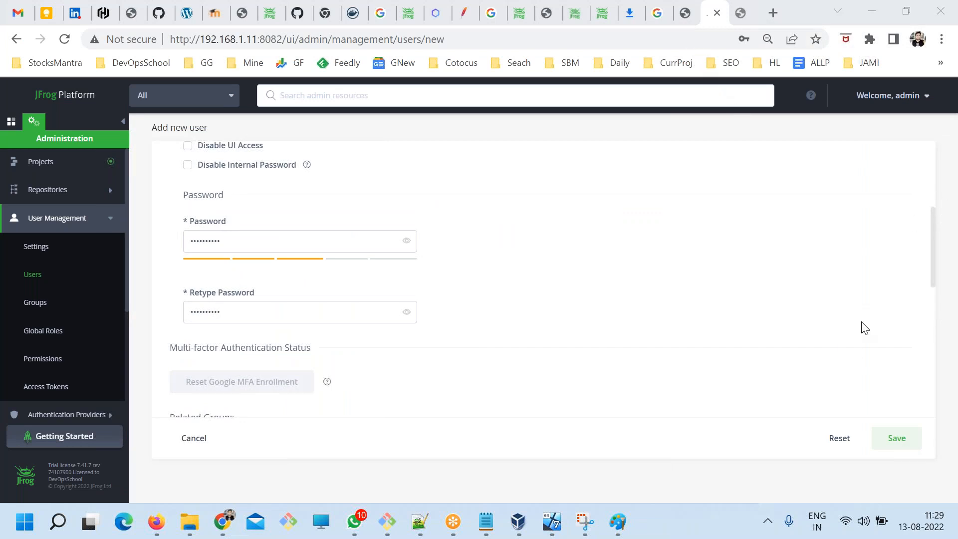
left_click(897, 438)
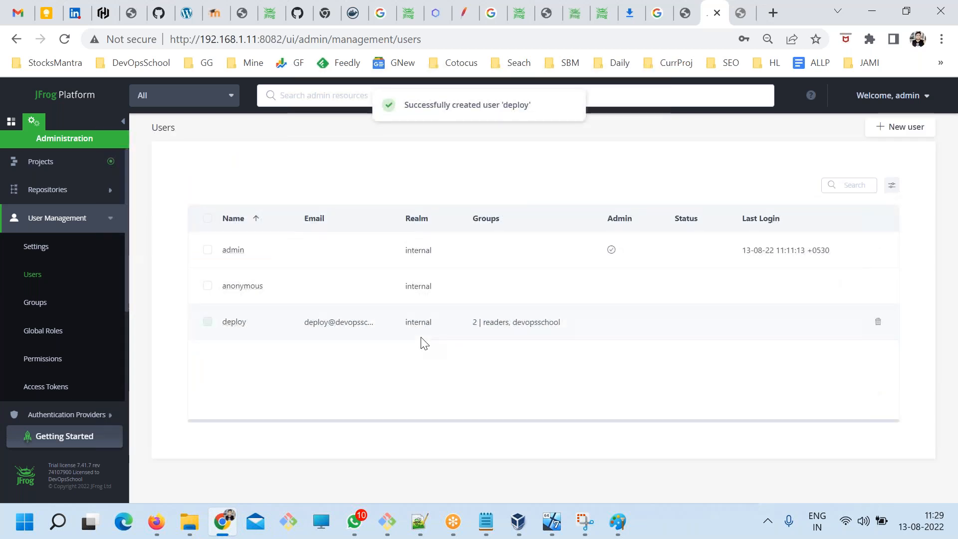
Review the workflow steps in the Notepad notes, down to Step 3 - Create a Repo.
left_click(475, 517)
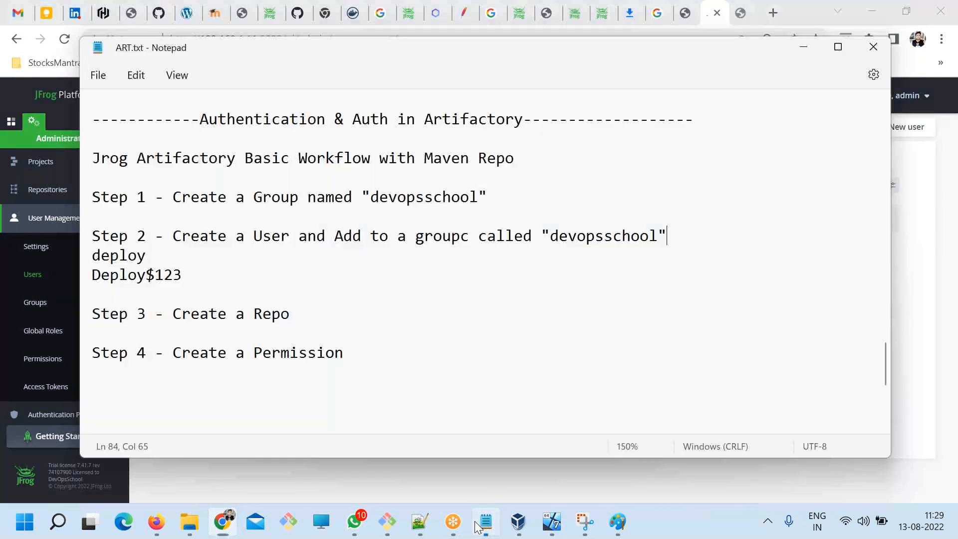
mouse_move(198, 174)
left_mouse_down()
mouse_move(367, 203)
mouse_move(205, 178)
left_mouse_up()
left_click_drag(183, 240, 237, 280)
left_click(310, 325)
left_click_drag(310, 325, 121, 317)
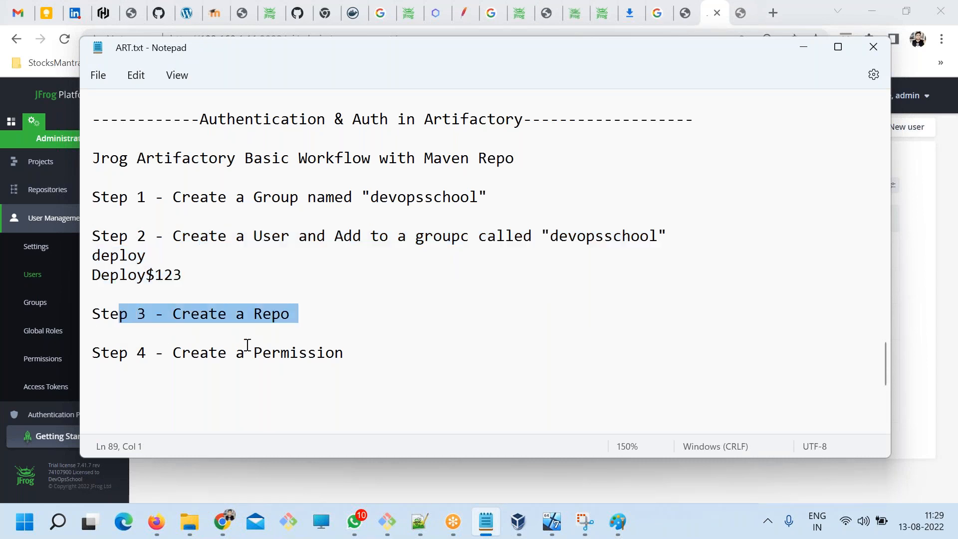
left_click_drag(294, 316, 8, 308)
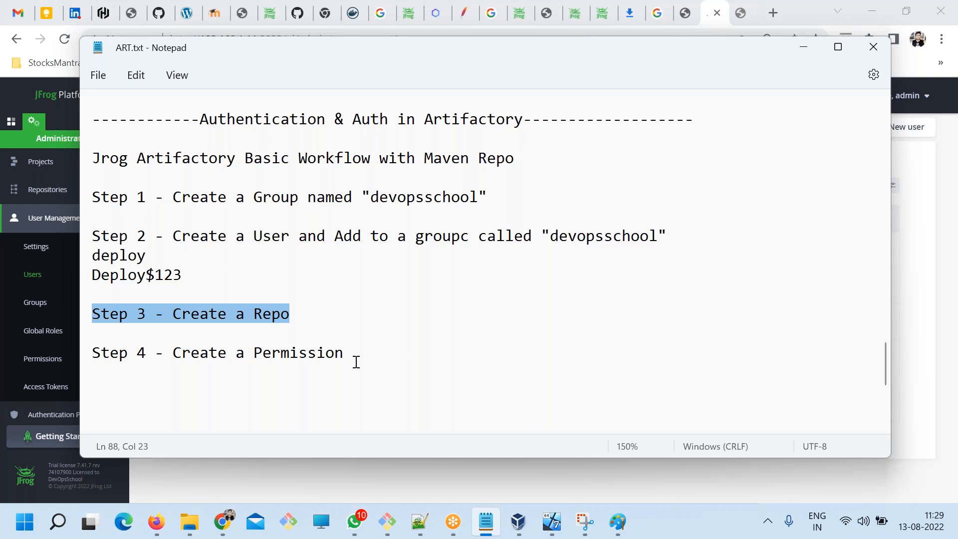
left_click(301, 307)
left_click_drag(275, 316, 177, 313)
Insert a dashed separator line and several blank lines above the Authentication & Auth in Artifactory heading.
scroll(277, 322, "up", 1)
scroll(278, 320, "down", 6)
scroll(278, 318, "up", 8)
left_click(349, 302)
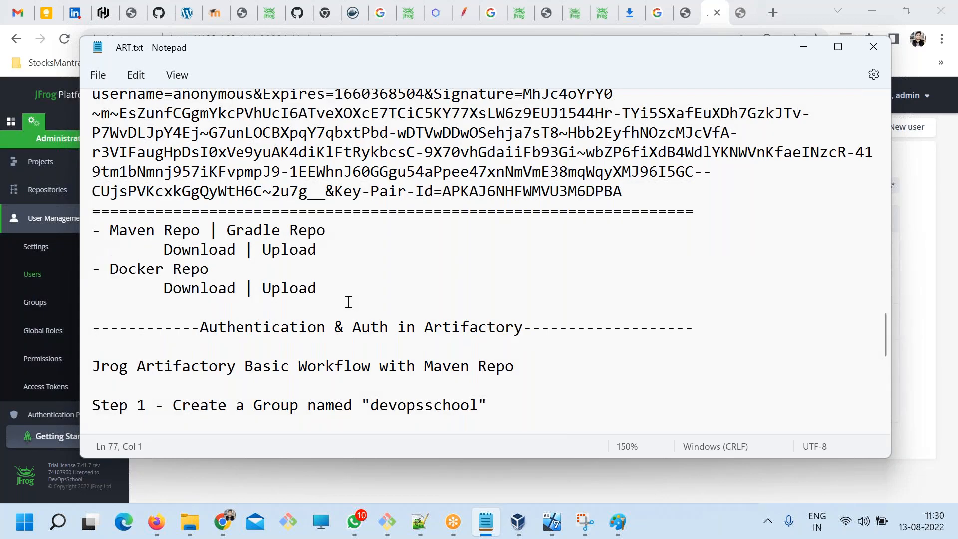
key("Return")
type("-")
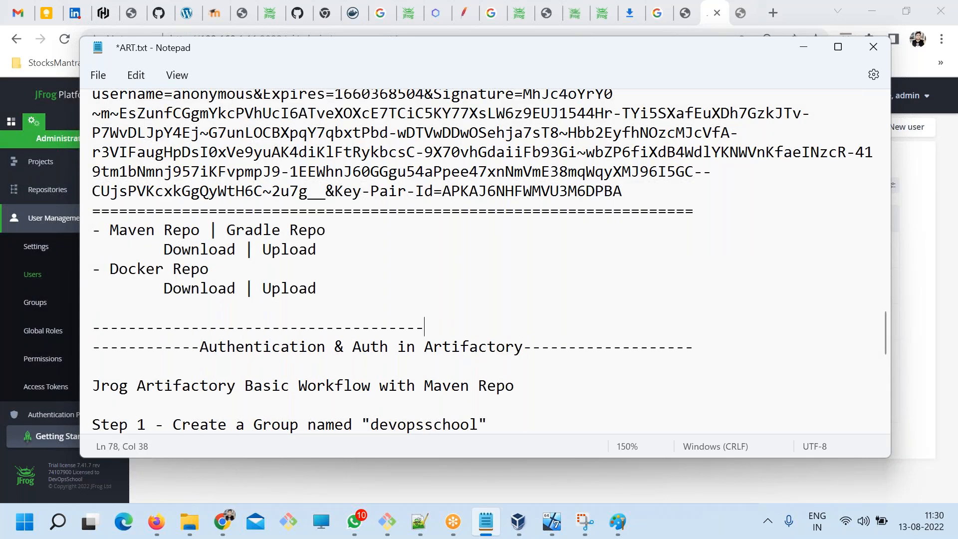
type("------------------------------------")
key("Return")
key("Return")
key("Return")
key("Return")
key("Return")
key("Return")
key("Return")
key("Return")
key("Return")
key("Return")
key("Return")
key("Return")
key("Return")
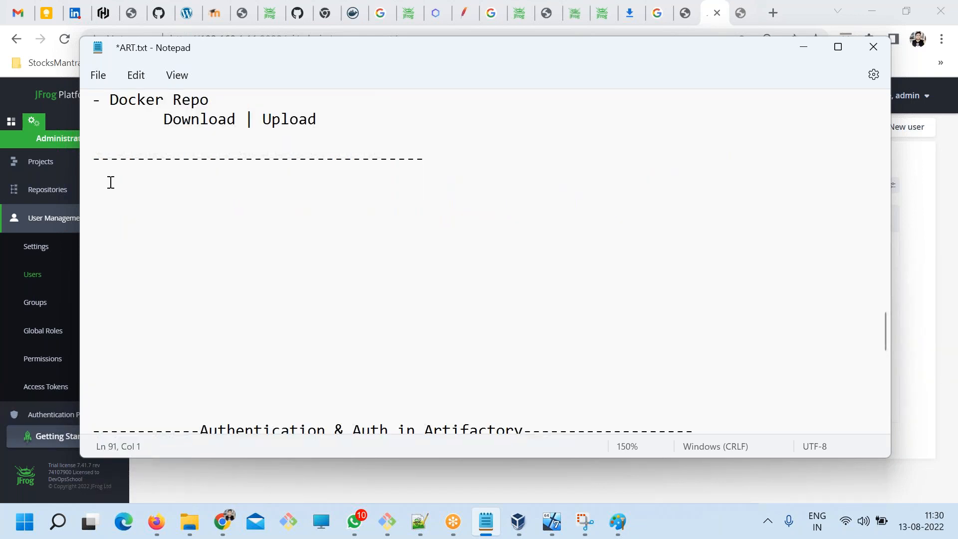
Add the heading "Repo Types" directly below the new dashed separator and save the notes.
left_click(111, 182)
type("Create a Repo")
left_click_drag(172, 178, 92, 179)
key("Delete")
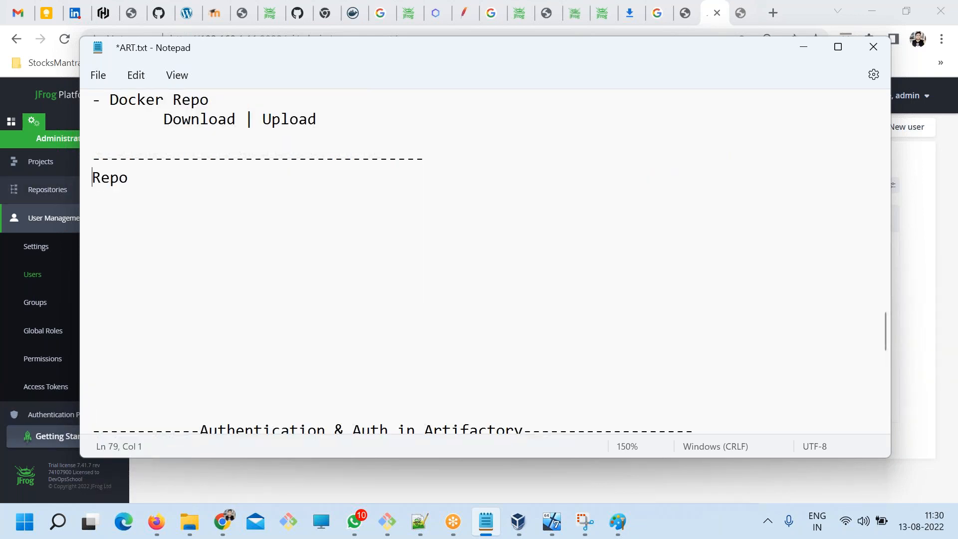
key("ctrl+s")
type("Tyope")
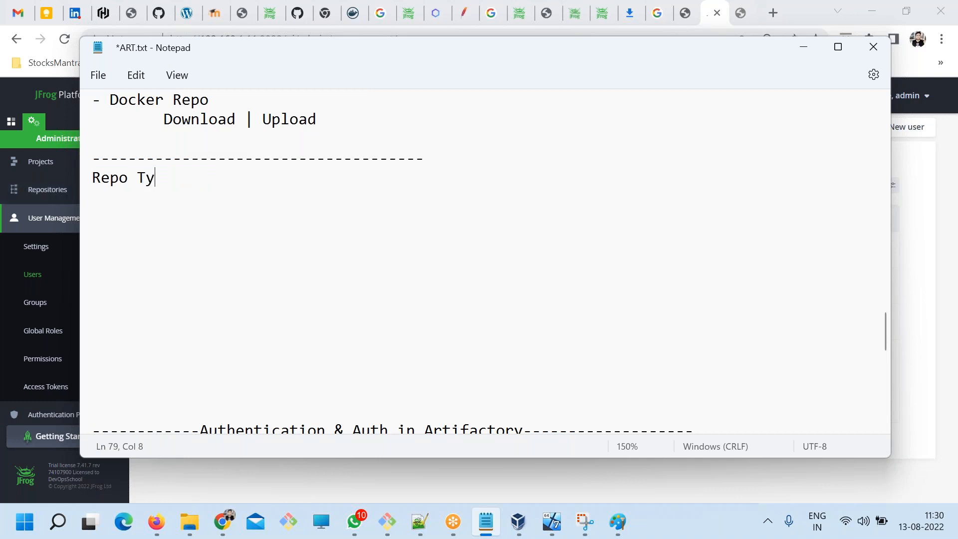
key("BackSpace")
key("BackSpace")
key("BackSpace")
type("pes")
key("ctrl+s")
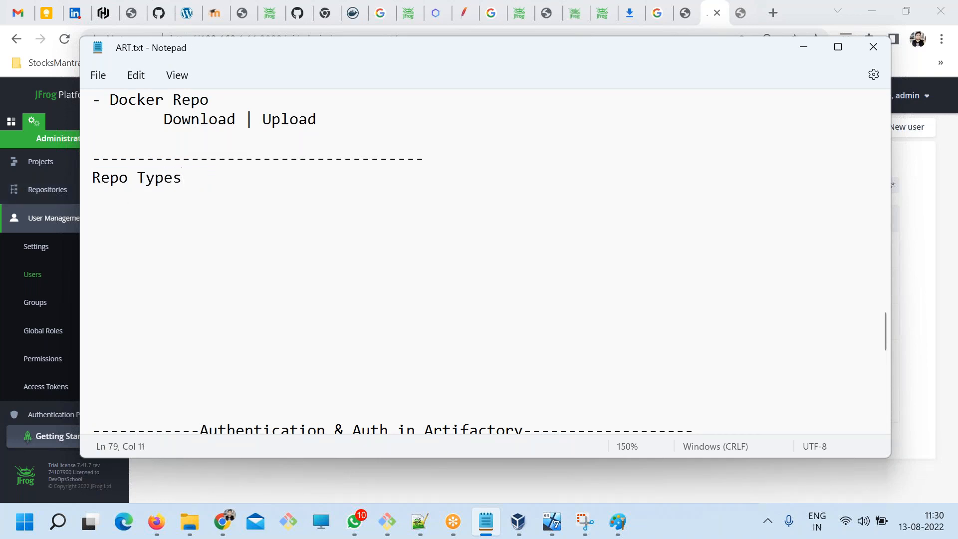
Underline the Repo Types heading with a dashed line and add LOCAL as an indented entry below it.
key("Return")
type("-")
key("Return")
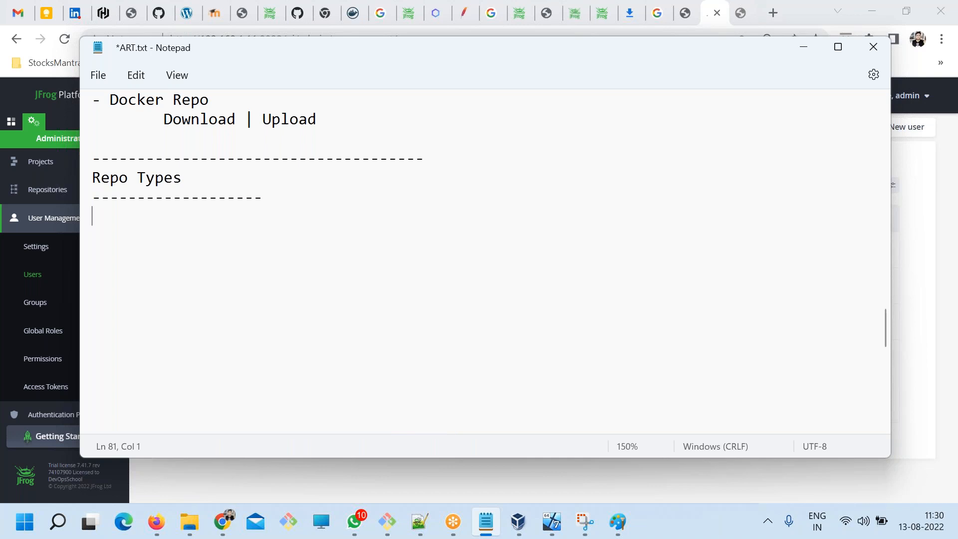
key("Tab")
key("ctrl+s")
type("LOCAL")
key("Return")
Add REMOTE and VIRTUAL as indented entries below LOCAL, and save the notes.
key("Tab")
type("Rrmote")
key("BackSpace")
key("BackSpace")
key("BackSpace")
key("BackSpace")
key("BackSpace")
type("EMOR")
key("BackSpace")
key("BackSpace")
key("BackSpace")
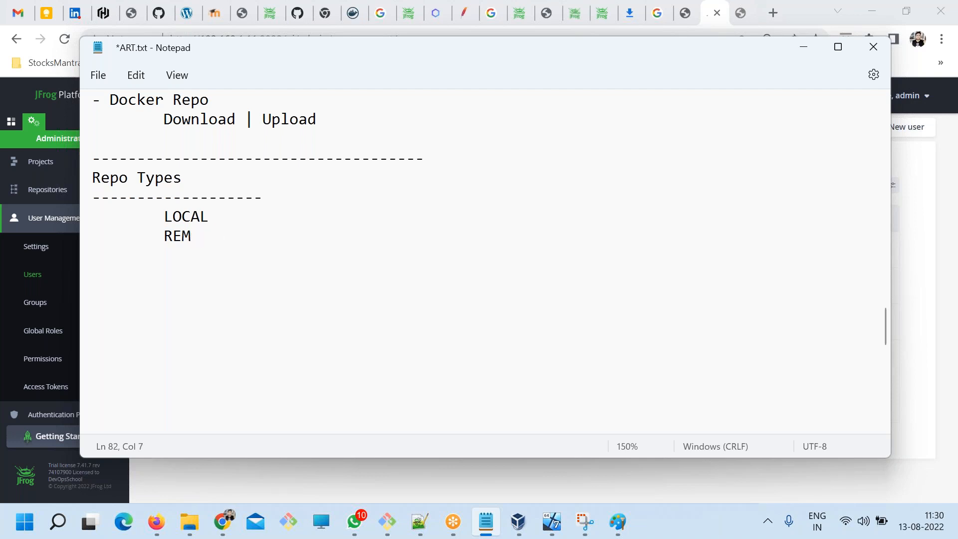
type("O")
type("VIRTUAL")
key("ctrl+s")
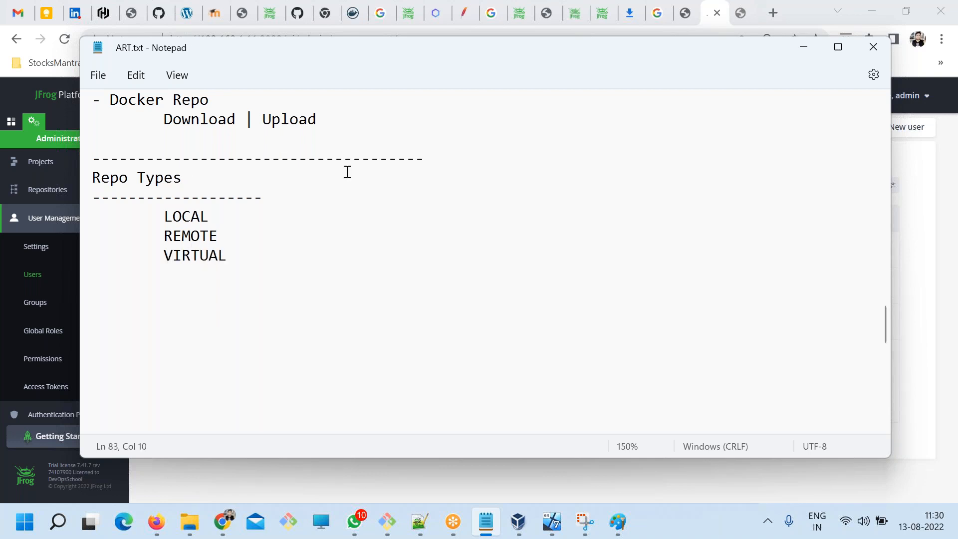
Add XX as an indented fourth entry under VIRTUAL in the Repo Types list, and save the notes.
double_click(186, 234)
double_click(183, 257)
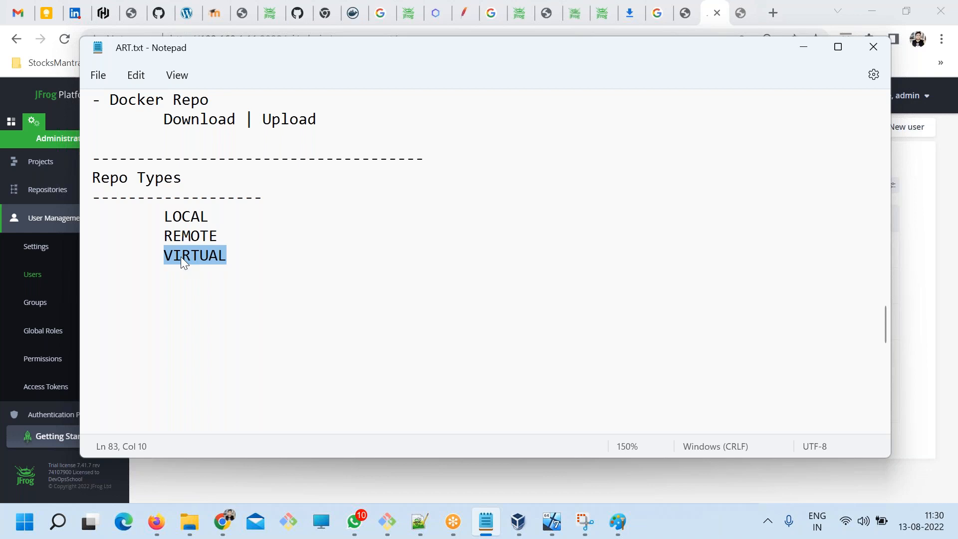
left_click_drag(252, 273, 137, 218)
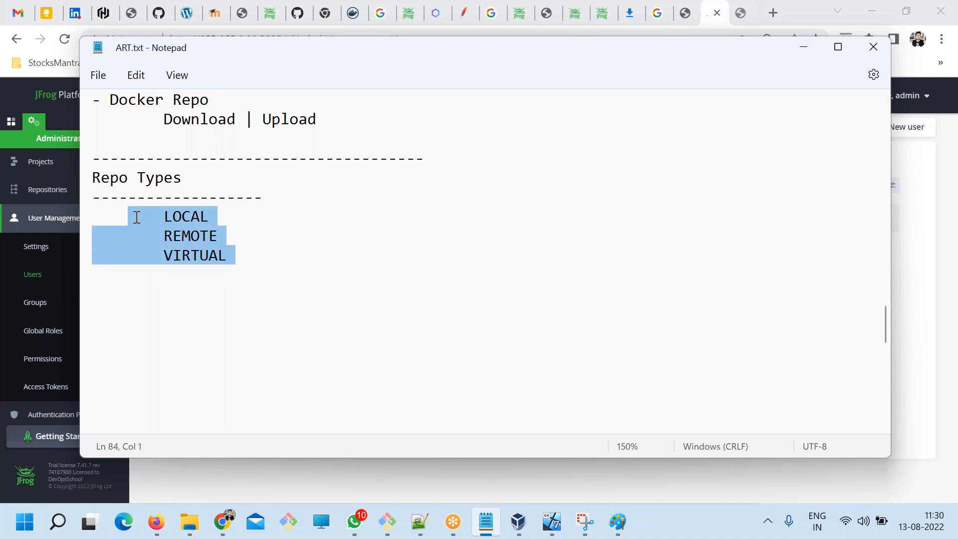
left_click(234, 256)
key("Return")
key("Tab")
type("XX")
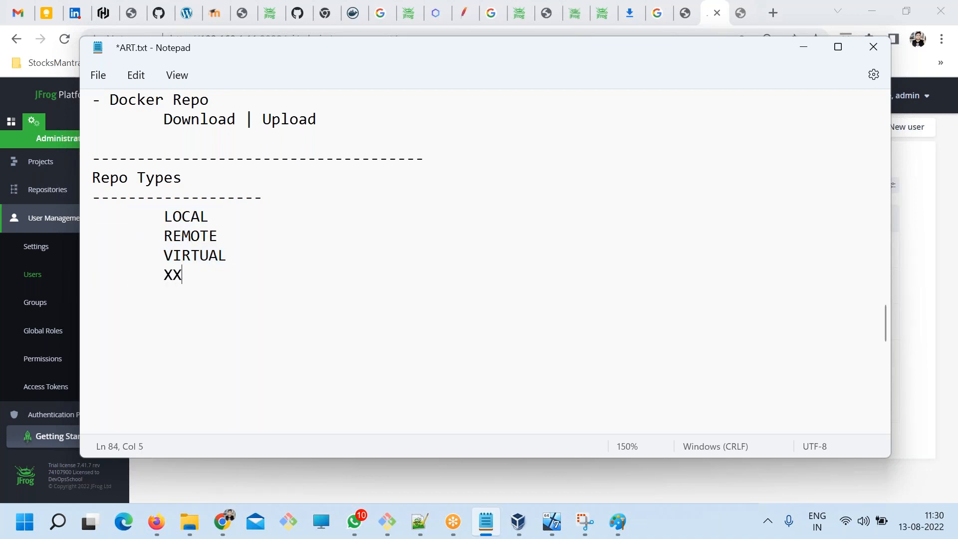
key("ctrl+s")
Switch to the JFrog admin page in Chrome, enlarge the page view, and open the Repositories list.
key("alt+Tab")
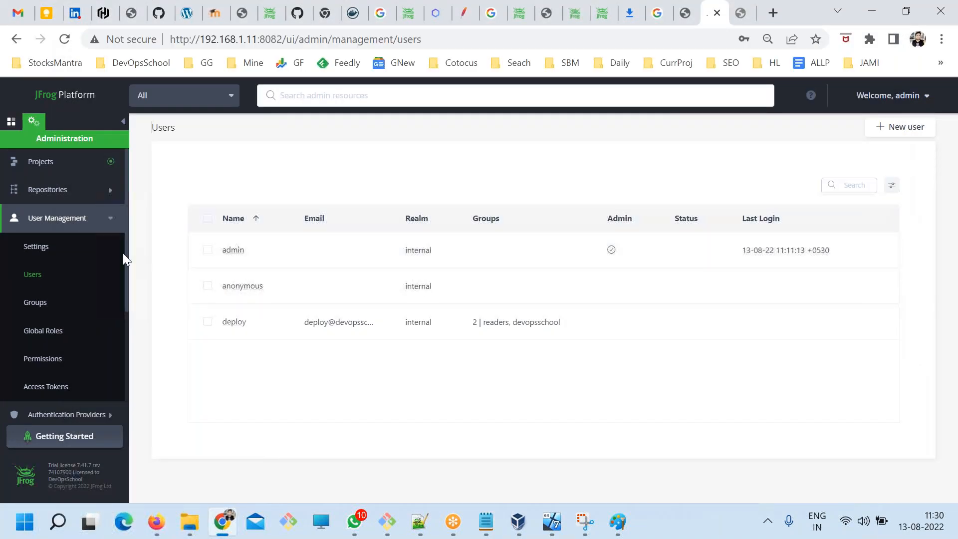
left_click(63, 198)
key("ctrl+plus")
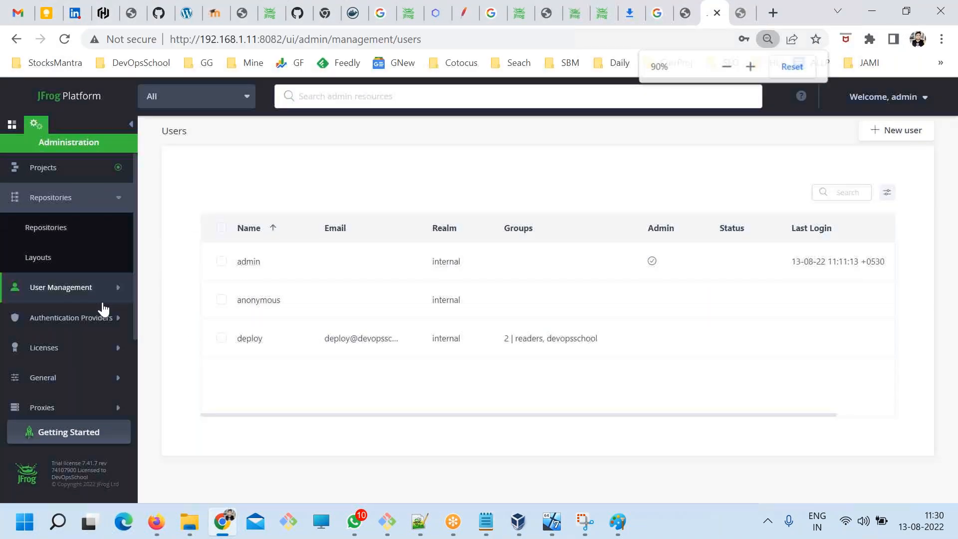
key("ctrl+plus")
left_click(56, 210)
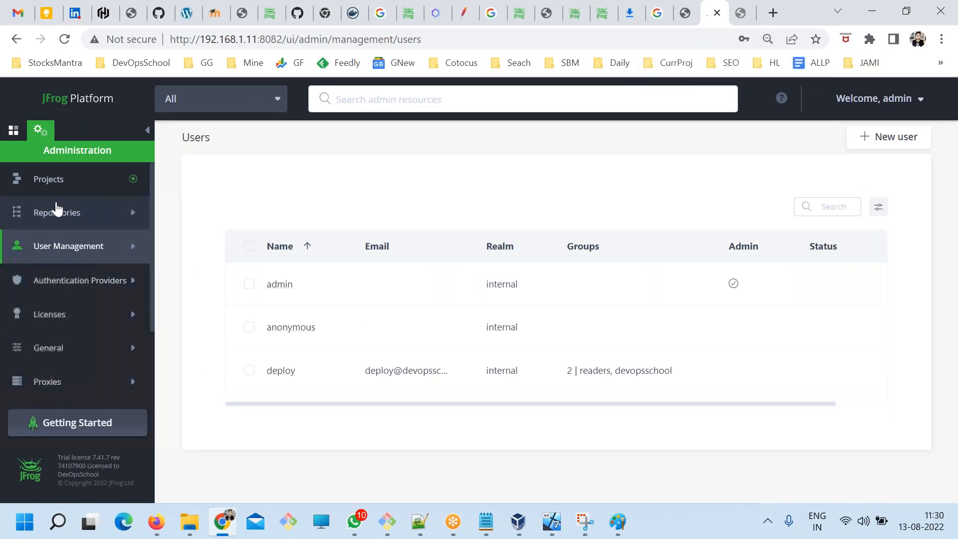
left_click(54, 212)
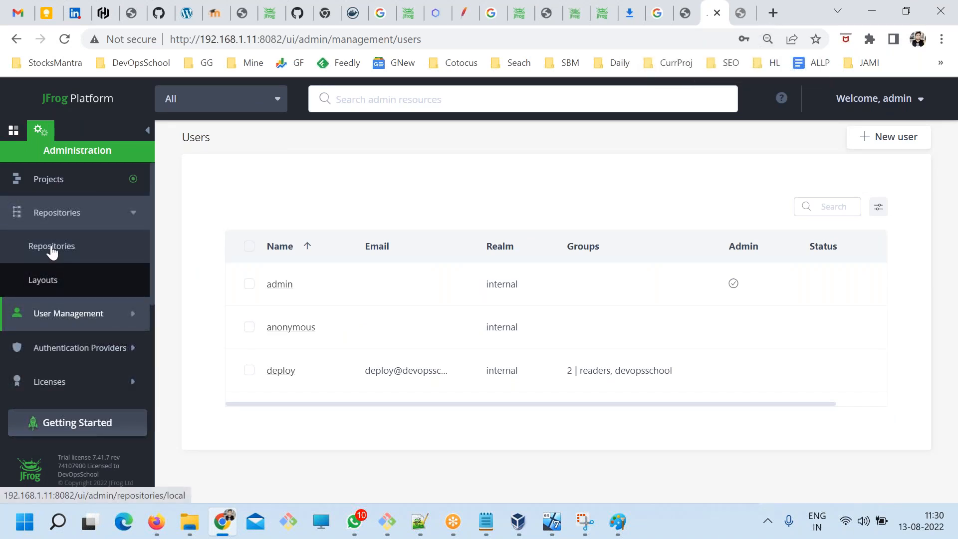
left_click(53, 251)
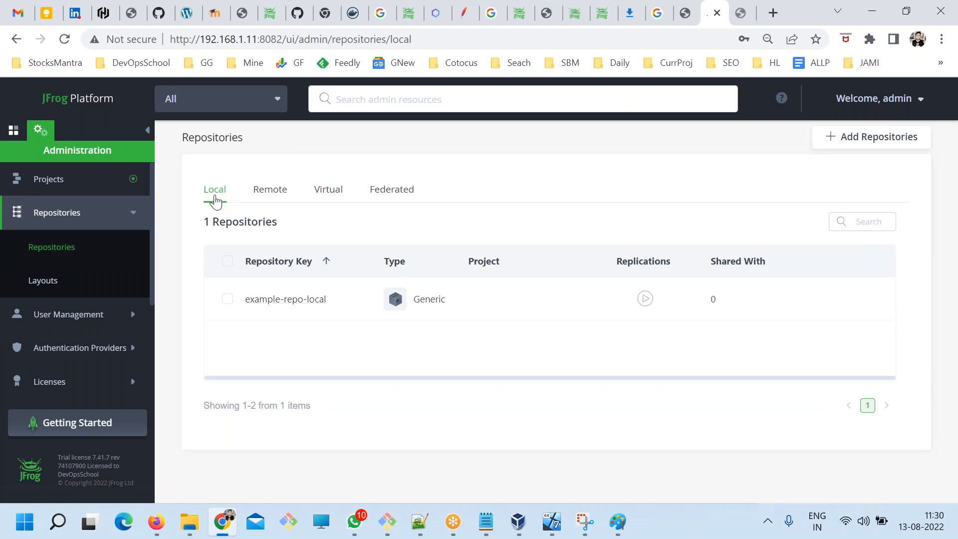
Look through the Remote, Virtual and Federated repository lists and the repository types offered for adding.
left_click(260, 192)
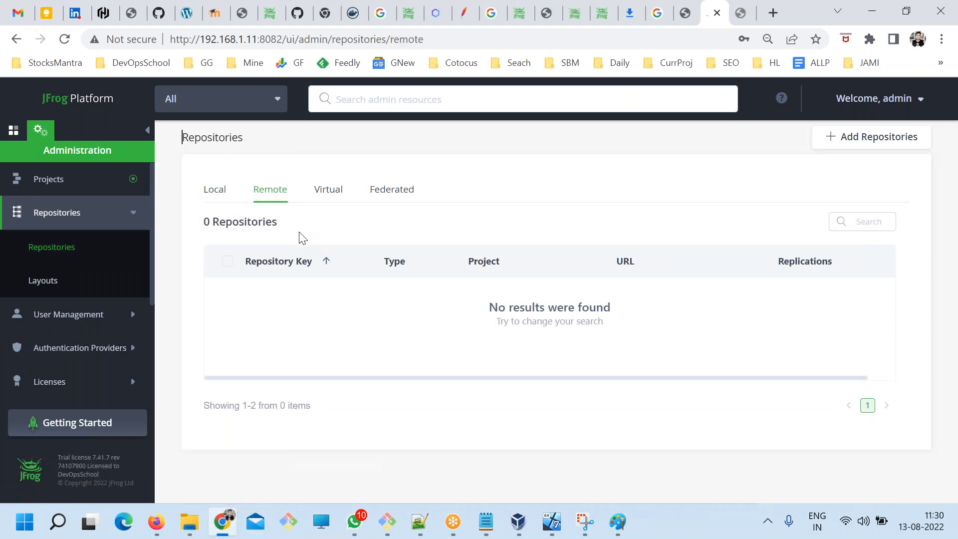
left_click(326, 192)
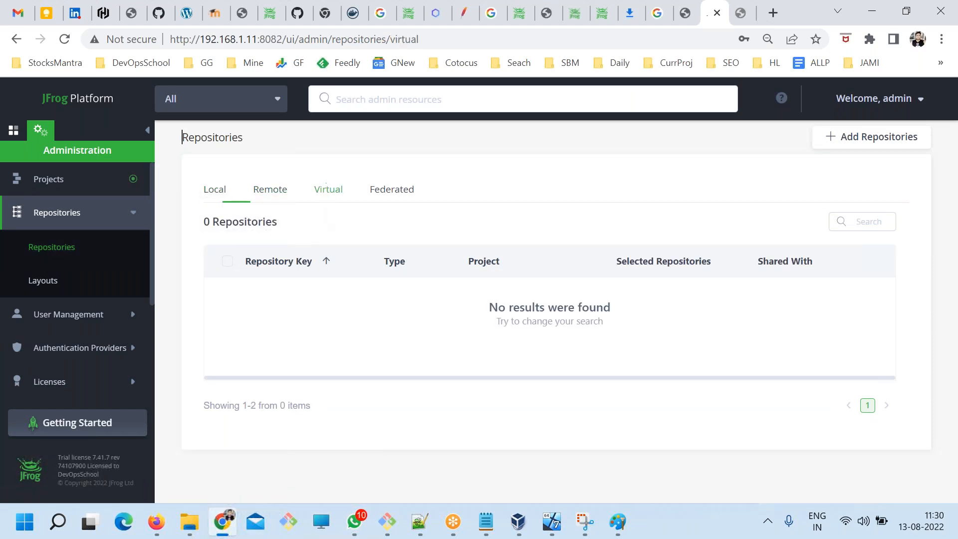
left_click(391, 195)
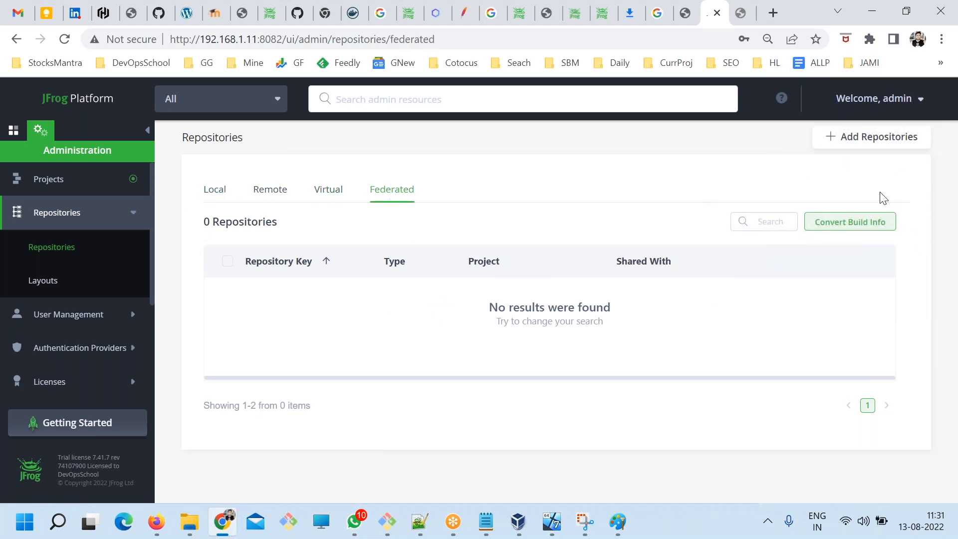
mouse_move(855, 138)
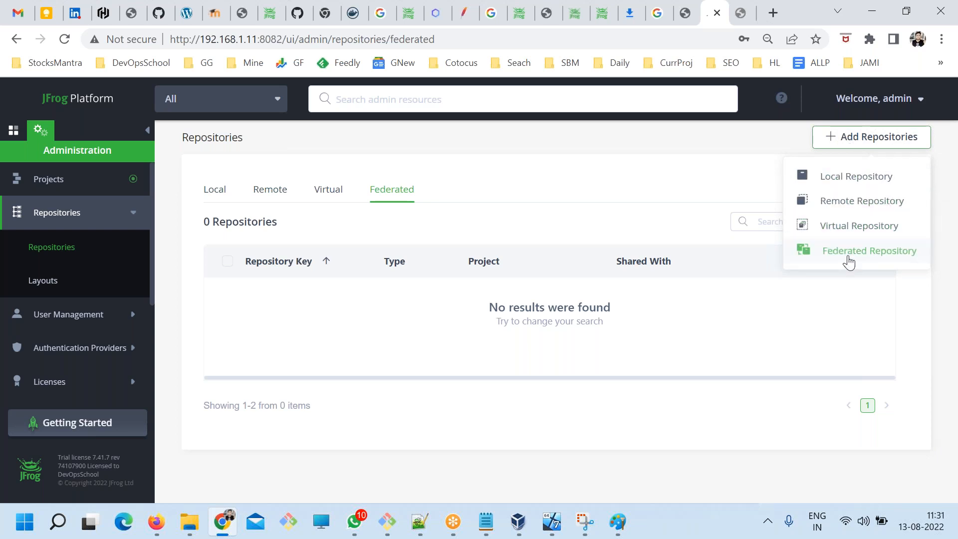
Switch to the ART.txt notes in Notepad and review the whole Repo Types block.
key("alt+Tab")
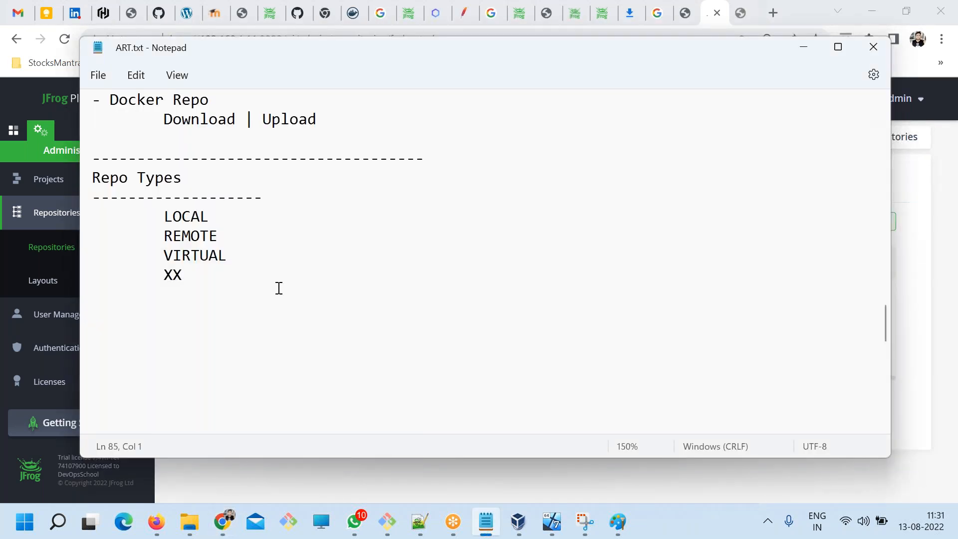
left_click_drag(183, 281, 85, 177)
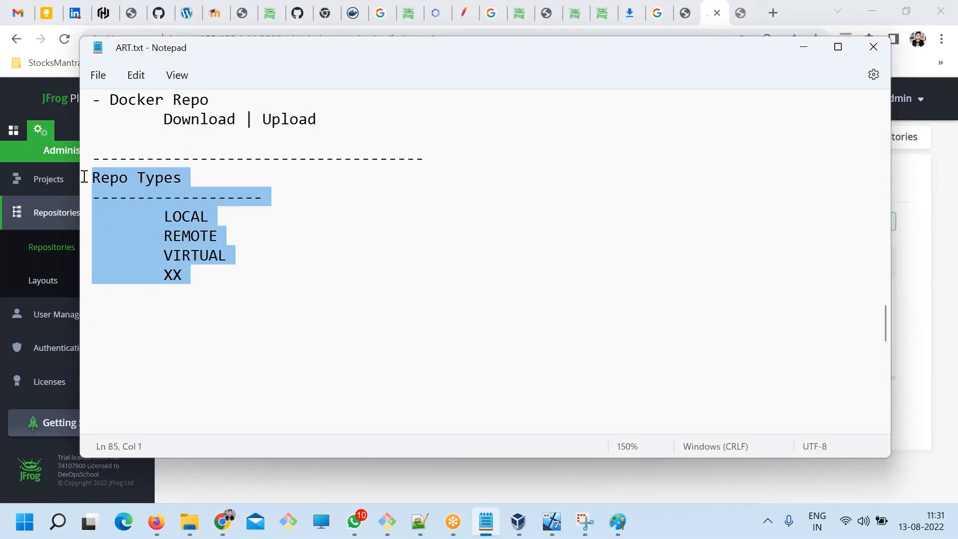
left_click(335, 236)
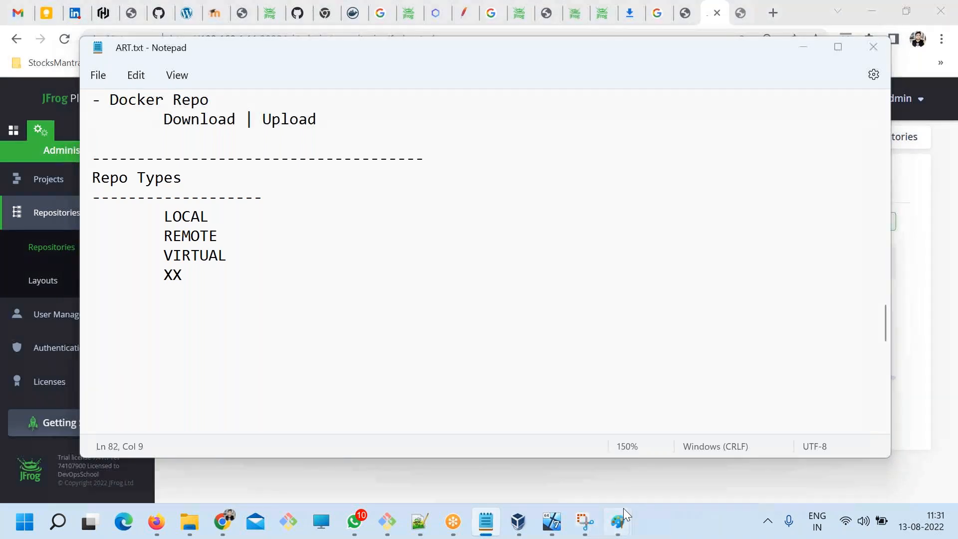
Switch to the Paint drawing and clear everything from the canvas.
mouse_move(619, 520)
left_click(601, 486)
key("ctrl+a")
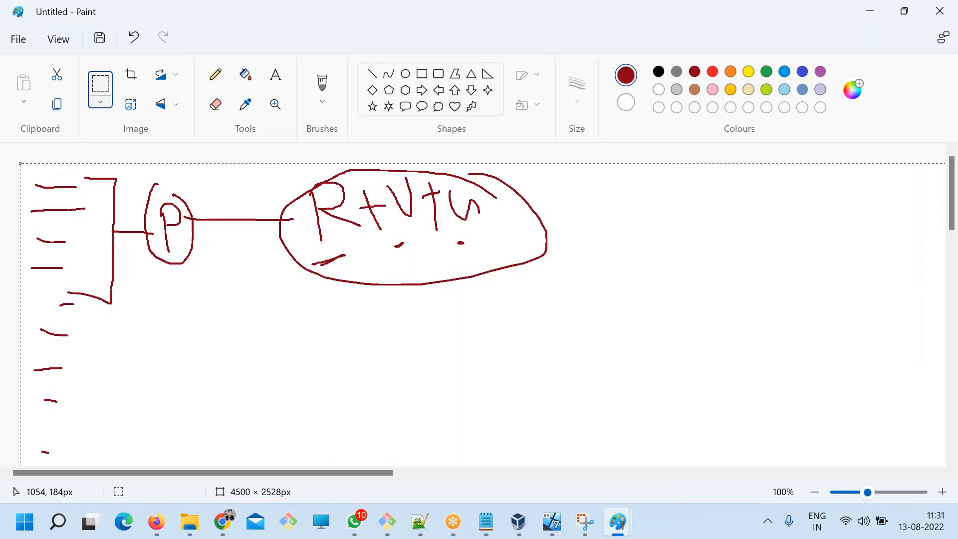
key("Delete")
Draw a dark red rectangle about 508 × 567 px near the canvas's left edge and handwrite IN beside it.
left_click(421, 74)
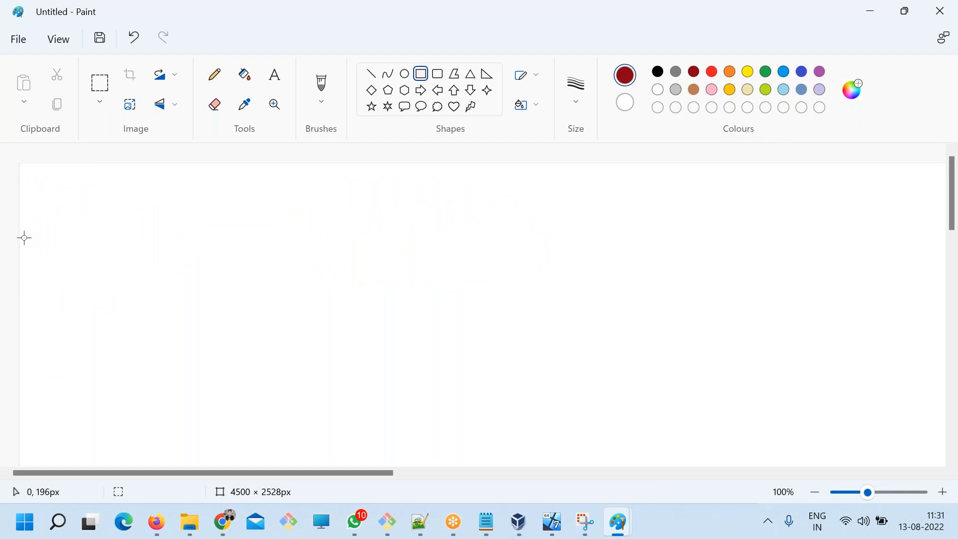
left_click_drag(82, 171, 335, 453)
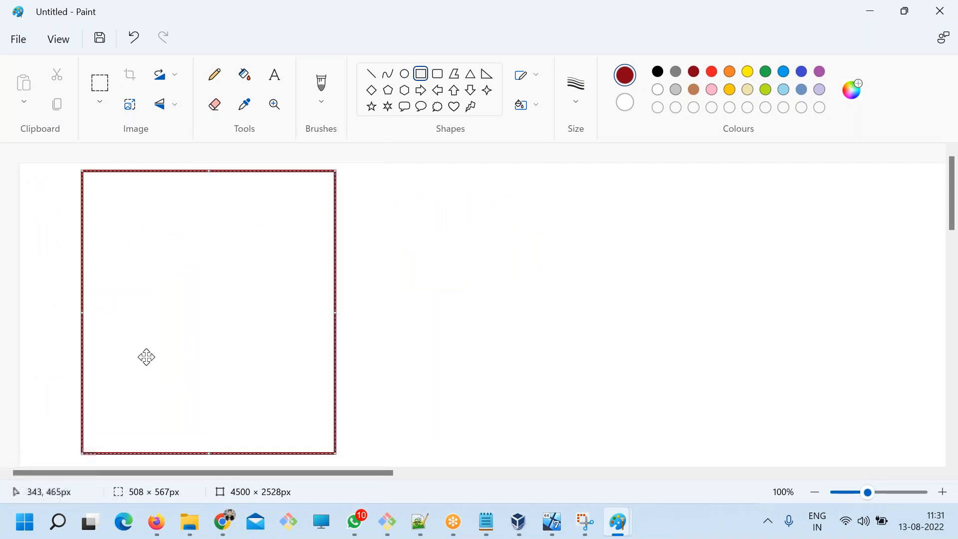
left_click(215, 75)
mouse_move(40, 308)
left_mouse_down()
mouse_move(35, 358)
mouse_move(69, 326)
left_mouse_up()
left_click_drag(56, 290, 62, 329)
Draw a second rectangle about 518 × 560 px labelled US, and connect it to the IN rectangle with a line marked 20K.
left_click(421, 74)
mouse_move(564, 168)
left_mouse_down()
mouse_move(659, 338)
mouse_move(823, 447)
left_mouse_up()
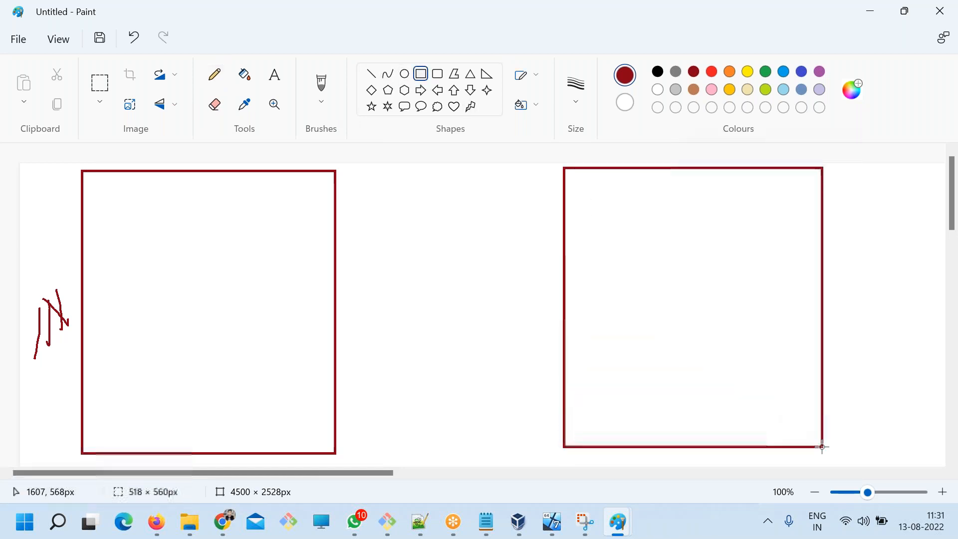
left_click(214, 74)
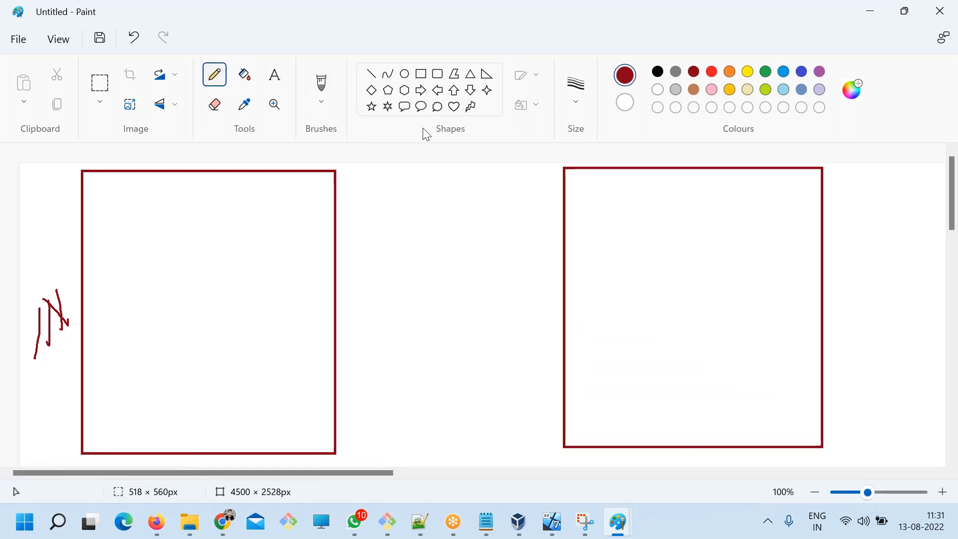
mouse_move(830, 217)
left_mouse_down()
mouse_move(844, 218)
mouse_move(843, 231)
left_mouse_up()
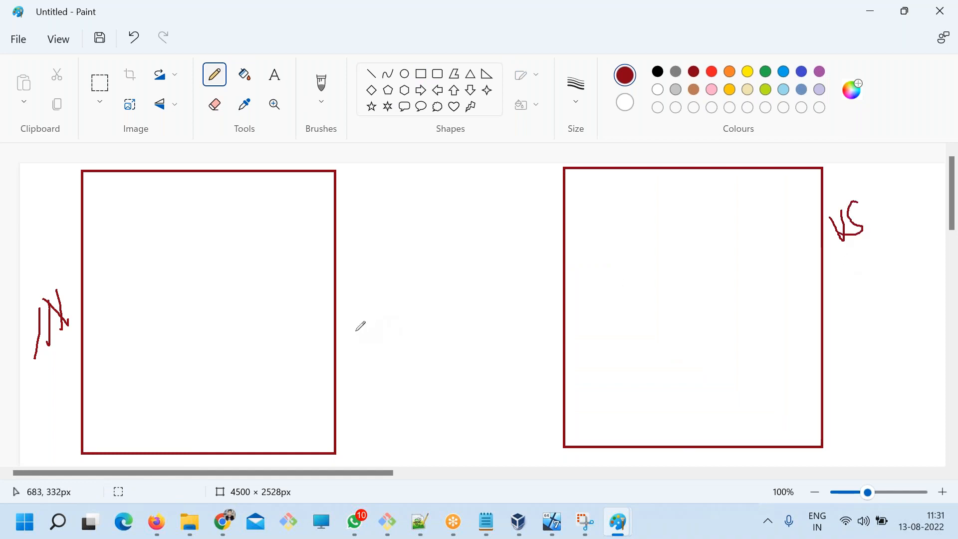
left_click_drag(336, 330, 565, 325)
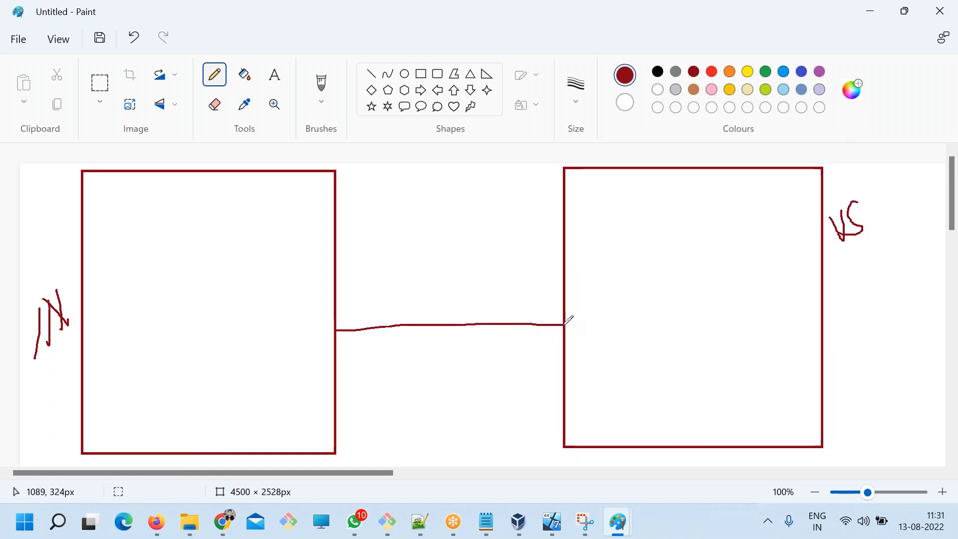
mouse_move(405, 337)
left_mouse_down()
mouse_move(422, 342)
mouse_move(405, 357)
mouse_move(424, 357)
mouse_move(438, 341)
mouse_move(439, 362)
mouse_move(450, 342)
mouse_move(458, 355)
left_mouse_up()
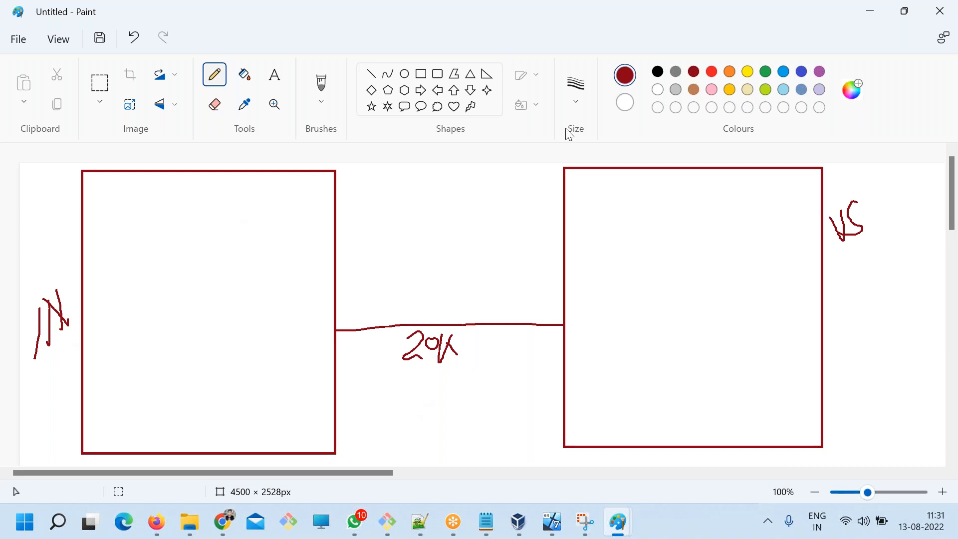
Sketch four green people figures along the bottom of the IN rectangle.
left_click(766, 72)
left_click_drag(145, 389, 146, 433)
mouse_move(188, 388)
left_mouse_down()
mouse_move(179, 419)
mouse_move(185, 414)
left_mouse_up()
mouse_move(227, 389)
left_mouse_down()
mouse_move(250, 398)
mouse_move(261, 421)
mouse_move(302, 406)
mouse_move(316, 432)
mouse_move(306, 423)
left_mouse_up()
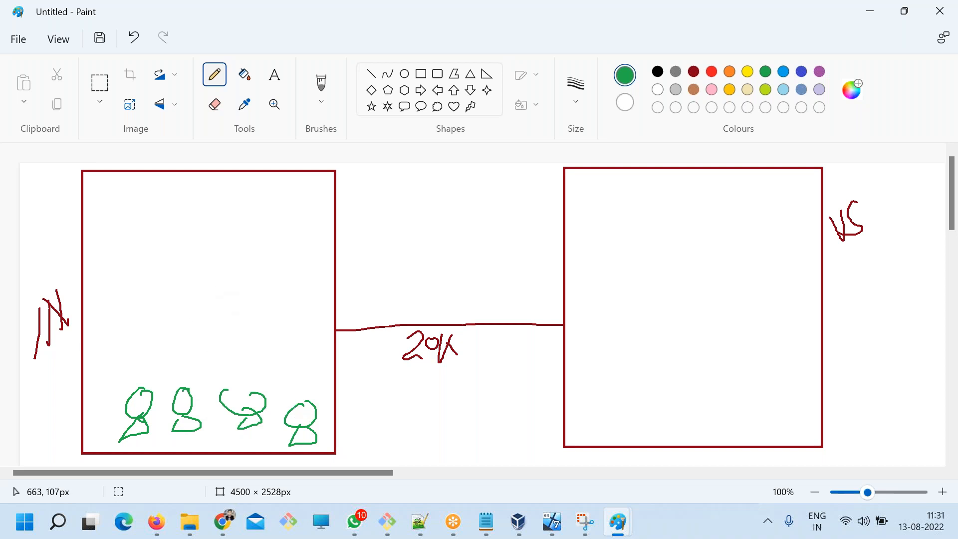
Sketch a red box labelled A near the top of both the IN and US rectangles.
left_click(712, 73)
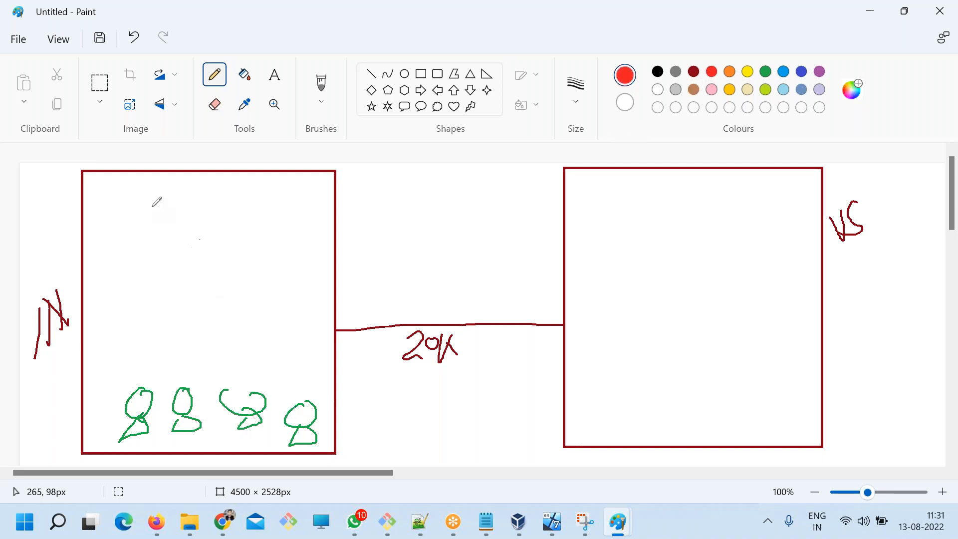
mouse_move(168, 186)
left_mouse_down()
mouse_move(277, 256)
mouse_move(168, 192)
mouse_move(216, 229)
mouse_move(217, 218)
left_mouse_up()
mouse_move(659, 190)
left_mouse_down()
mouse_move(664, 230)
mouse_move(730, 182)
mouse_move(666, 184)
left_mouse_up()
mouse_move(692, 223)
left_mouse_down()
mouse_move(692, 212)
mouse_move(707, 211)
left_mouse_up()
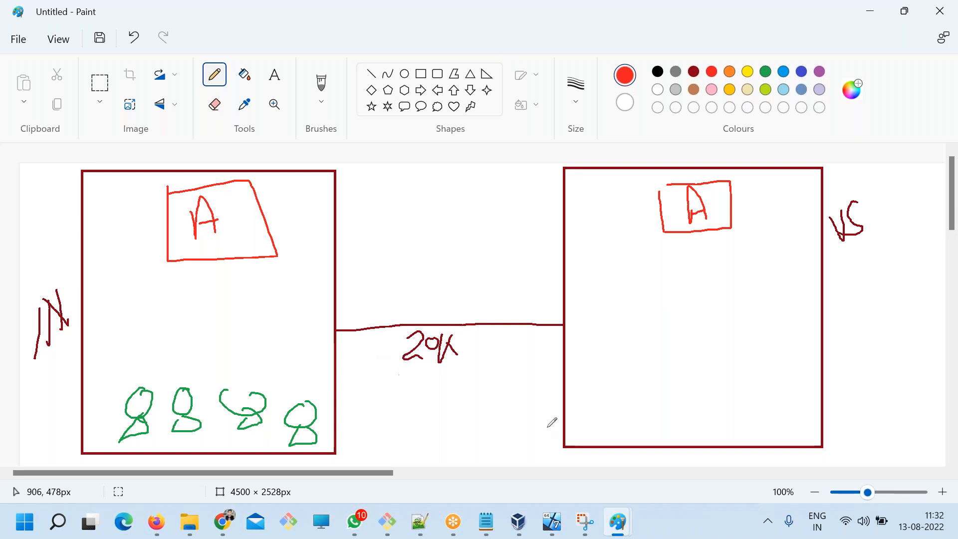
Sketch four red people figures along the bottom of the US rectangle.
mouse_move(619, 385)
left_mouse_down()
mouse_move(615, 412)
mouse_move(627, 421)
left_mouse_up()
mouse_move(648, 407)
left_mouse_down()
mouse_move(662, 393)
mouse_move(677, 429)
mouse_move(685, 425)
left_mouse_up()
left_click_drag(722, 394, 717, 410)
left_click_drag(763, 389, 748, 419)
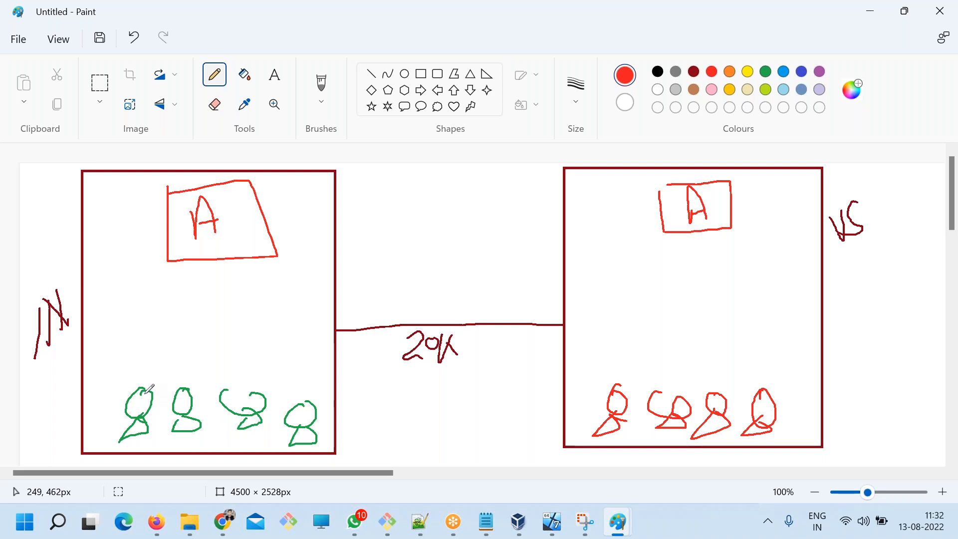
Draw red arrows from the first IN figure to the local and US A boxes, and re-outline the local box.
mouse_move(146, 391)
left_mouse_down()
mouse_move(181, 312)
mouse_move(189, 260)
mouse_move(200, 260)
mouse_move(213, 291)
left_mouse_up()
mouse_move(147, 393)
left_mouse_down()
mouse_move(219, 344)
mouse_move(569, 225)
mouse_move(633, 227)
mouse_move(607, 221)
mouse_move(588, 242)
left_mouse_up()
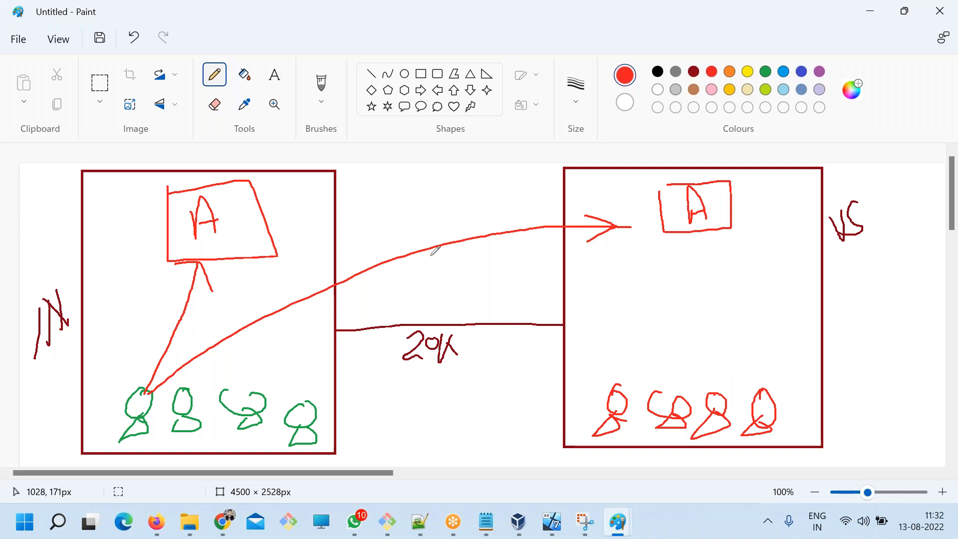
left_click_drag(147, 392, 193, 263)
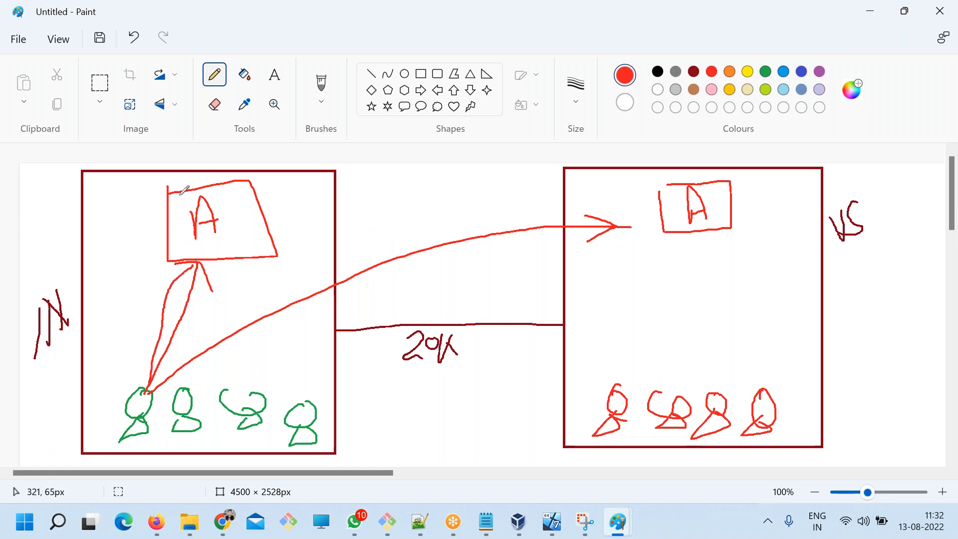
mouse_move(156, 196)
left_mouse_down()
mouse_move(244, 264)
mouse_move(262, 205)
mouse_move(161, 191)
left_mouse_up()
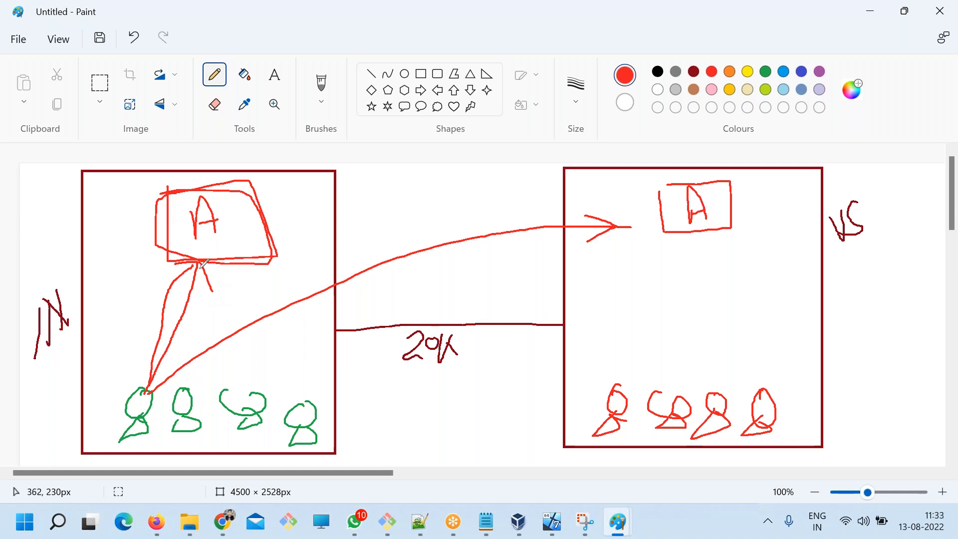
Handwrite a seconds label beside the local arrow and 5m x 20 = 100m along the US arrow, underlining the 100m.
mouse_move(130, 296)
left_mouse_down()
mouse_move(131, 321)
mouse_move(155, 303)
mouse_move(135, 320)
left_mouse_up()
mouse_move(407, 221)
left_mouse_down()
mouse_move(400, 248)
mouse_move(433, 232)
left_mouse_up()
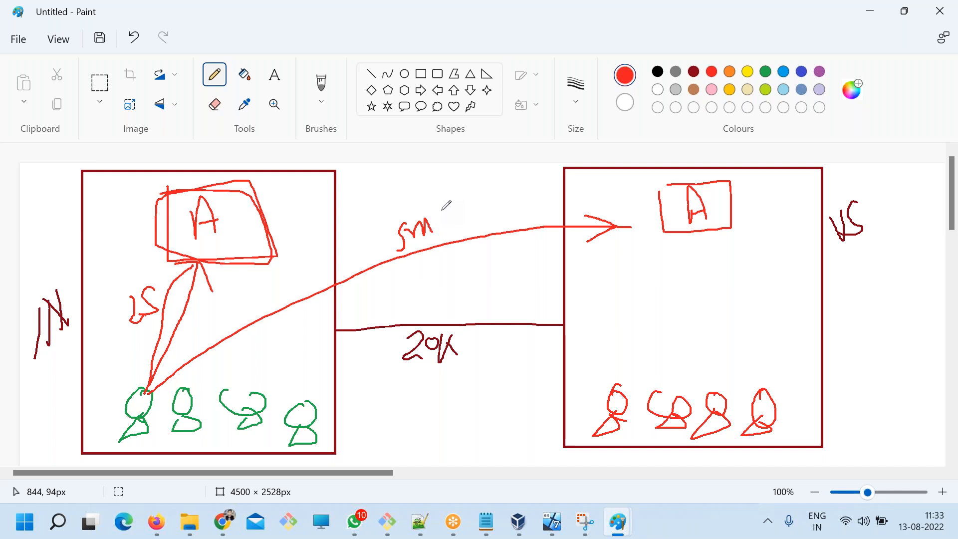
mouse_move(441, 209)
left_mouse_down()
mouse_move(440, 225)
mouse_move(453, 220)
left_mouse_up()
mouse_move(460, 210)
left_mouse_down()
mouse_move(437, 225)
mouse_move(473, 224)
mouse_move(477, 205)
mouse_move(497, 206)
mouse_move(487, 221)
left_mouse_up()
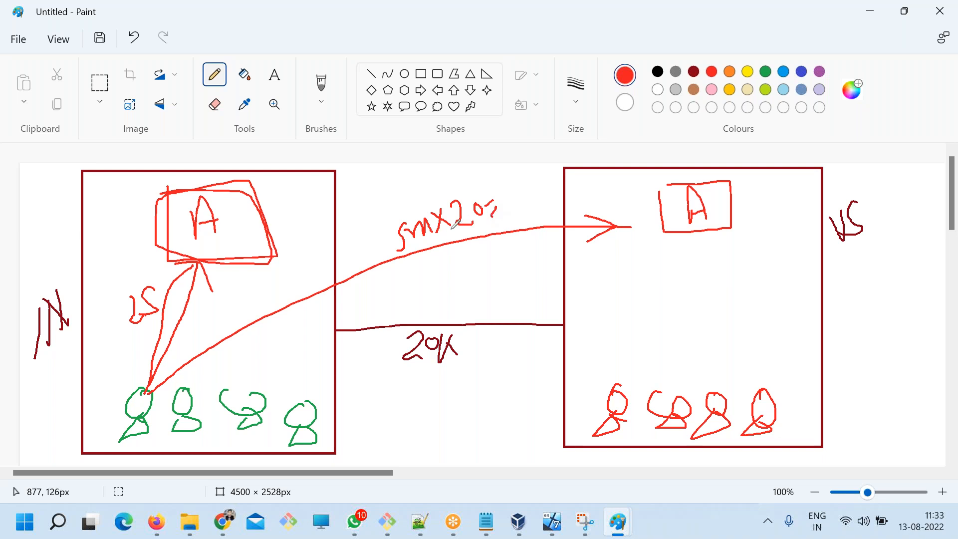
mouse_move(507, 188)
left_mouse_down()
mouse_move(505, 209)
mouse_move(522, 201)
mouse_move(511, 189)
mouse_move(549, 184)
mouse_move(538, 206)
mouse_move(550, 204)
mouse_move(517, 210)
mouse_move(538, 206)
left_mouse_up()
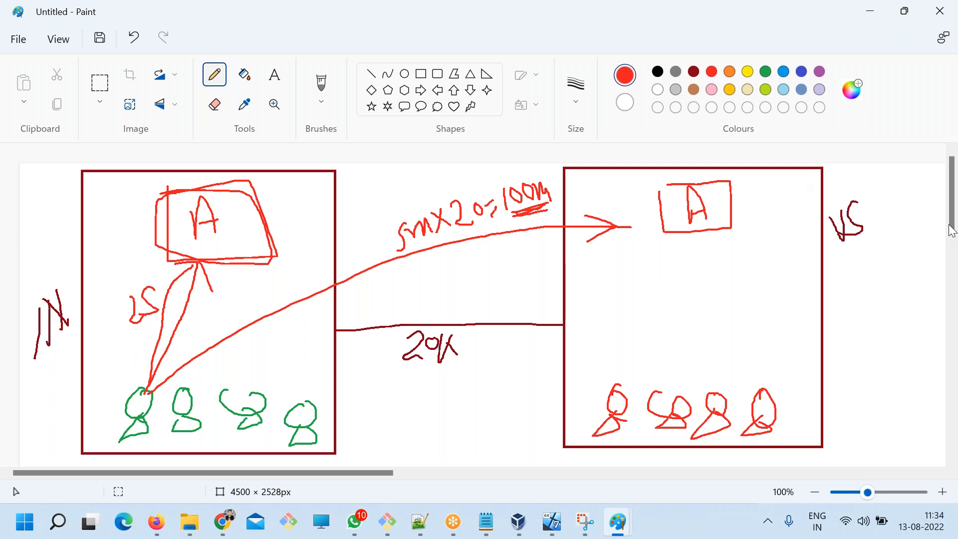
left_click(933, 223)
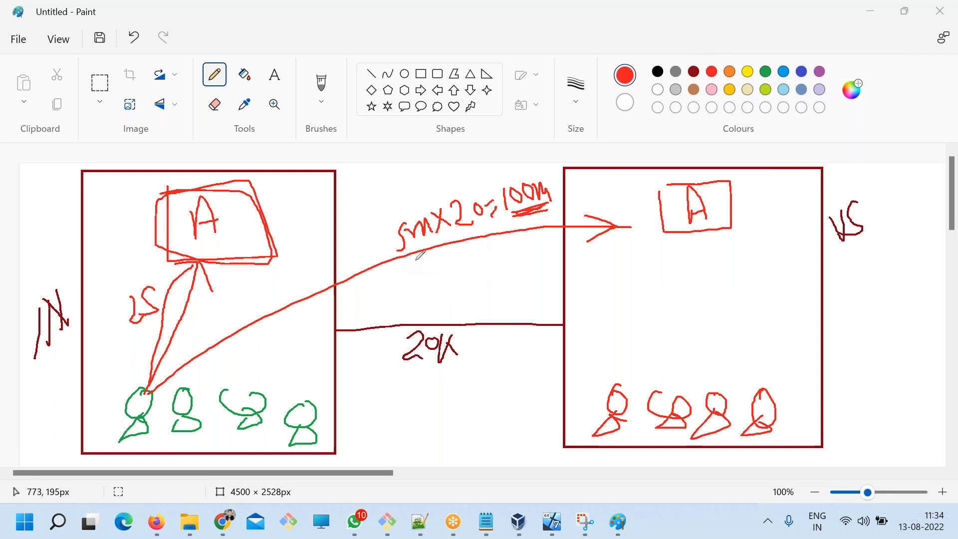
left_click_drag(521, 212, 536, 209)
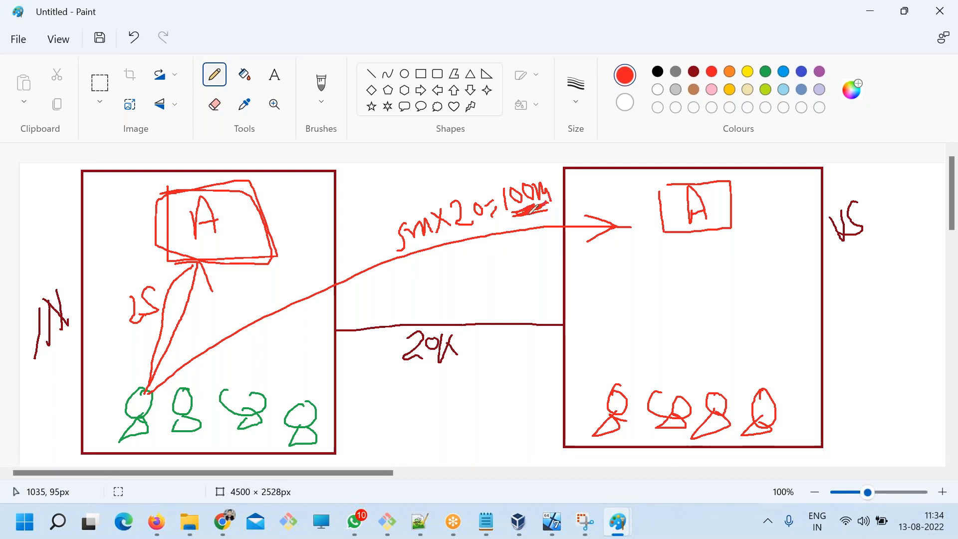
left_click(628, 25)
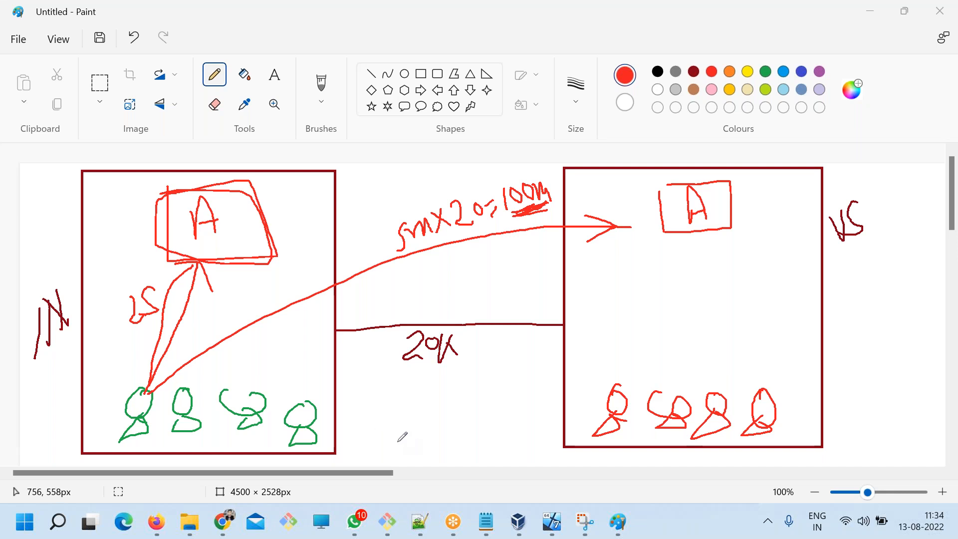
Draw a green rounded rectangle about 105 × 141 px beside the A box inside the IN rectangle.
left_click(437, 74)
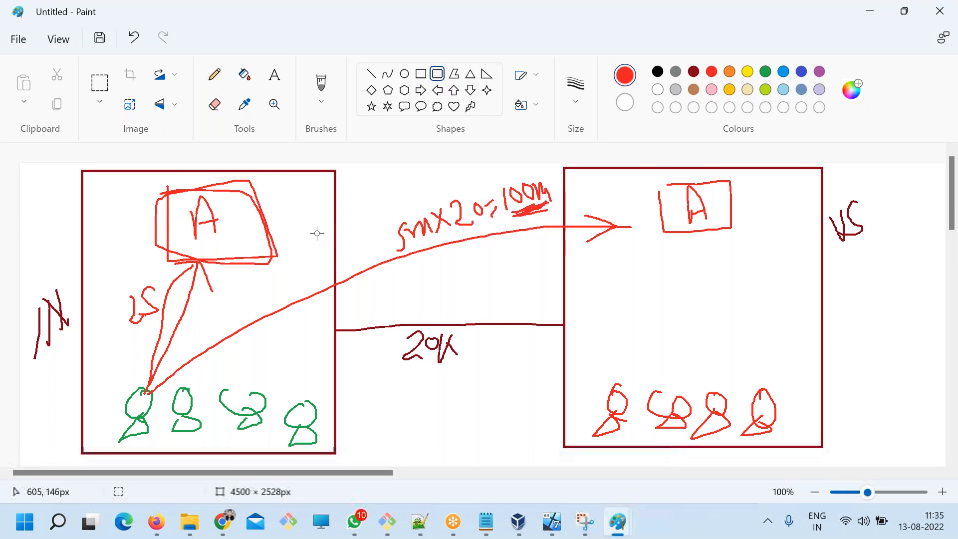
left_click_drag(279, 196, 324, 256)
key("ctrl+z")
left_click(766, 71)
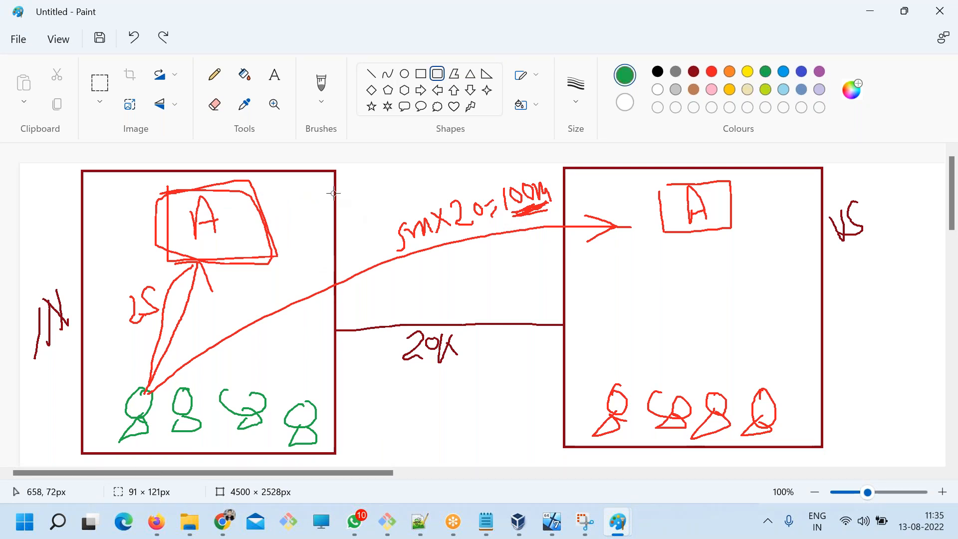
left_click_drag(273, 191, 325, 260)
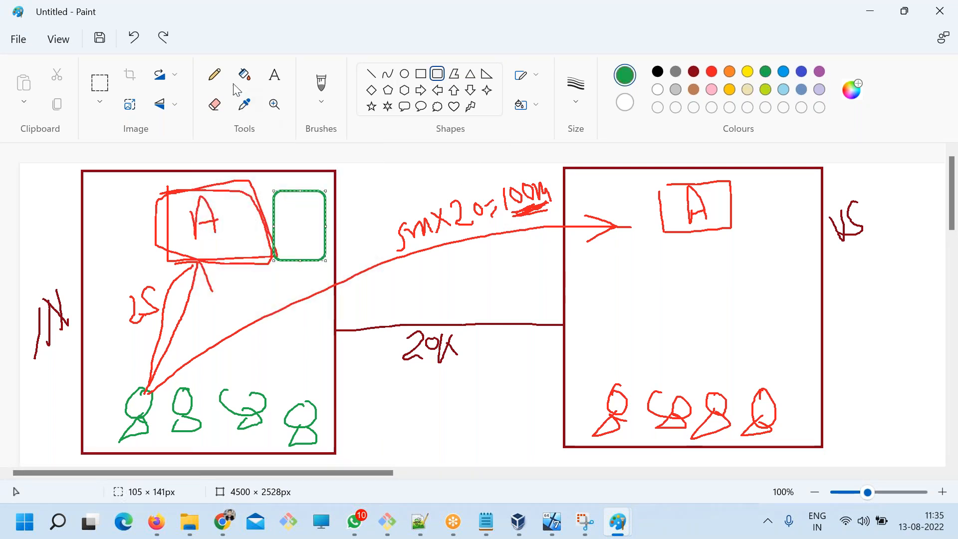
Draw green pencil arrows from the first US figure to the US A box, and from that box to the green IN box.
left_click(218, 80)
left_click_drag(675, 188, 661, 190)
mouse_move(608, 388)
left_mouse_down()
mouse_move(640, 334)
mouse_move(655, 234)
mouse_move(680, 253)
left_mouse_up()
mouse_move(666, 190)
left_mouse_down()
mouse_move(606, 170)
mouse_move(502, 170)
mouse_move(409, 177)
mouse_move(313, 203)
mouse_move(303, 196)
mouse_move(304, 213)
mouse_move(321, 213)
left_mouse_up()
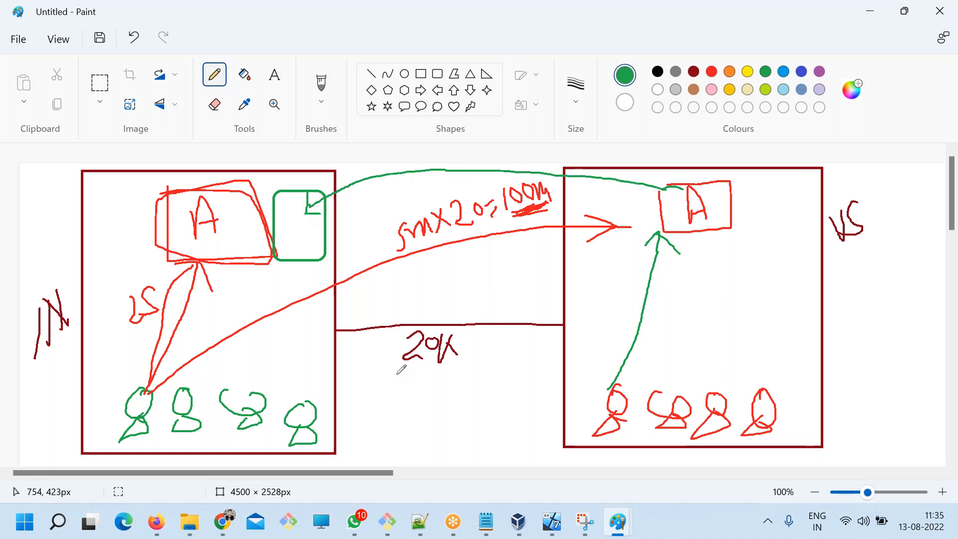
Handwrite an underlined 50 above the IN figures, circle the group, draw arrows to the green IN box and re-outline that box.
mouse_move(235, 350)
left_mouse_down()
mouse_move(220, 346)
mouse_move(227, 362)
mouse_move(216, 377)
mouse_move(244, 364)
mouse_move(224, 379)
mouse_move(255, 372)
mouse_move(247, 376)
left_mouse_up()
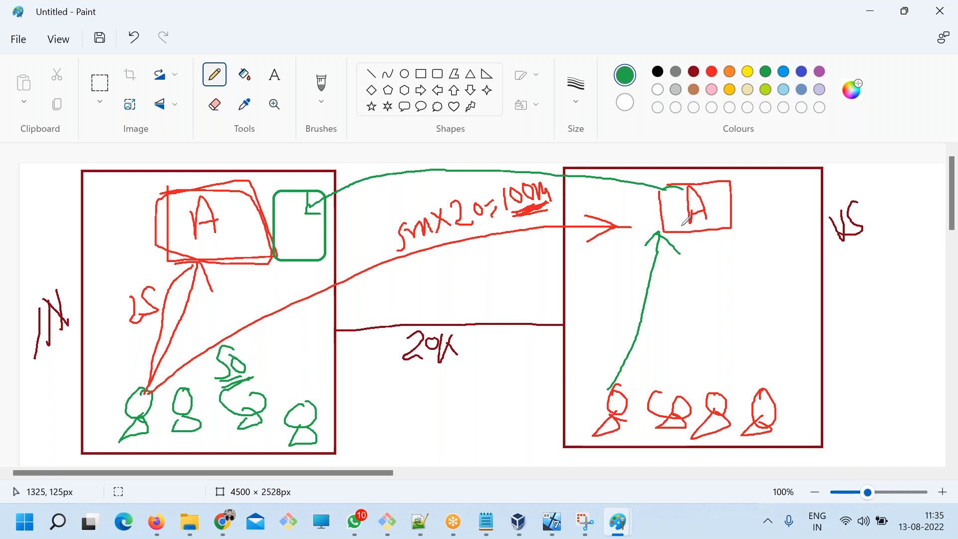
mouse_move(234, 372)
left_mouse_down()
mouse_move(277, 285)
mouse_move(277, 260)
left_mouse_up()
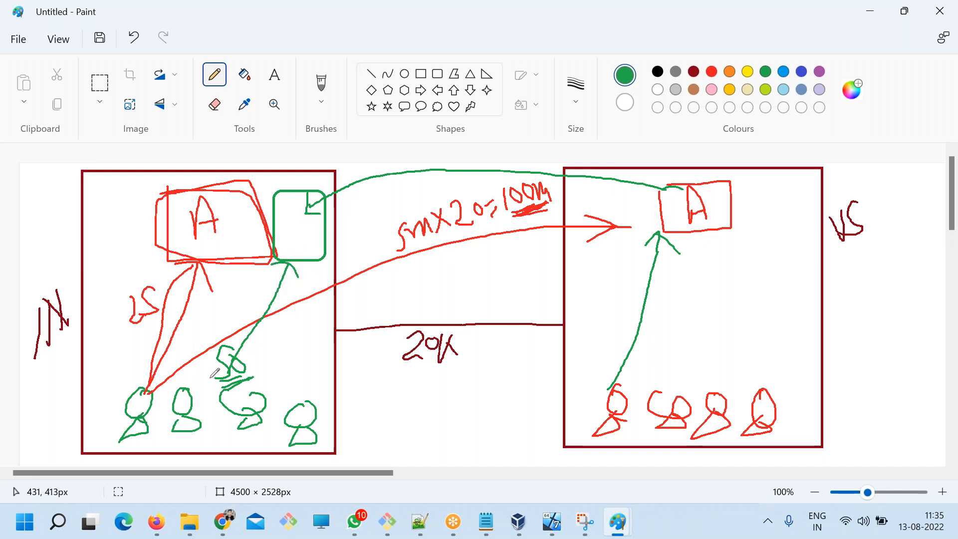
mouse_move(222, 336)
left_mouse_down()
mouse_move(107, 416)
mouse_move(344, 442)
mouse_move(243, 346)
mouse_move(287, 265)
mouse_move(265, 283)
mouse_move(309, 291)
left_mouse_up()
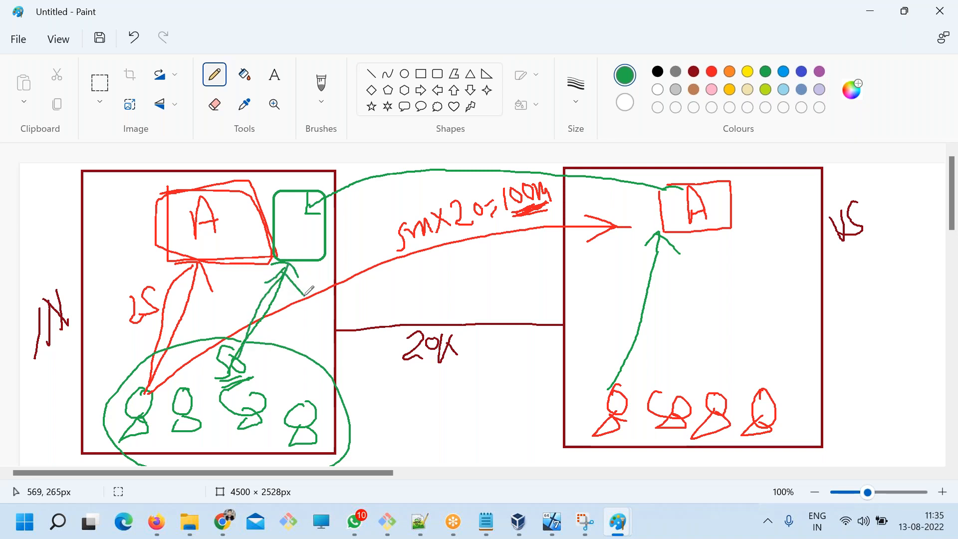
mouse_move(279, 202)
left_mouse_down()
mouse_move(276, 256)
mouse_move(321, 256)
mouse_move(326, 206)
mouse_move(274, 190)
left_mouse_up()
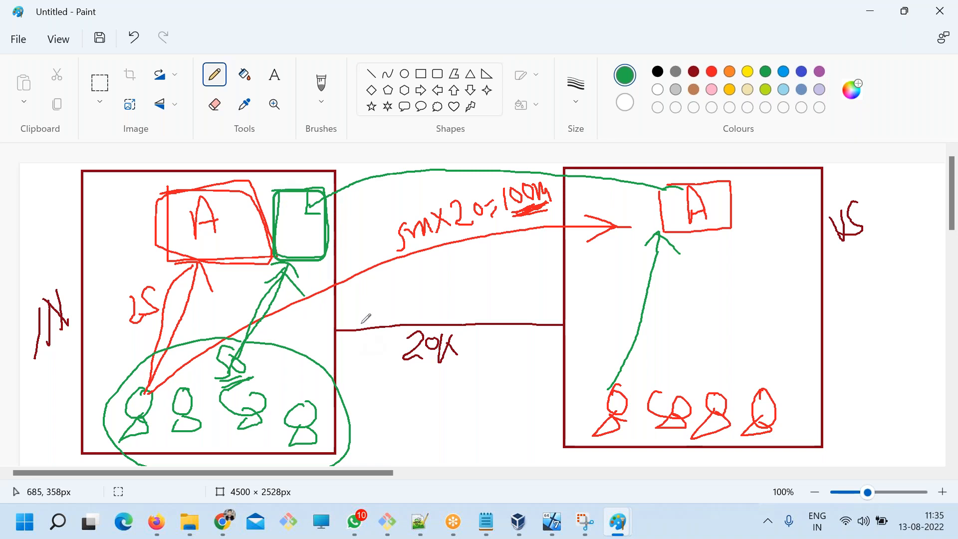
Draw a green rounded rectangle about 97 × 109 px beside the US A box, with a green arrow reaching it from the IN A box.
left_click(437, 74)
left_click_drag(753, 170, 801, 224)
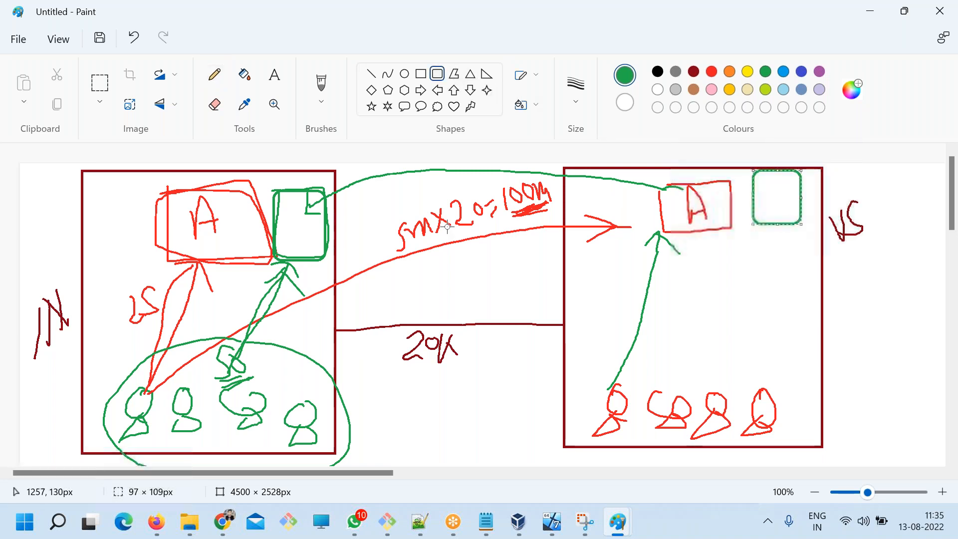
left_click(214, 75)
mouse_move(226, 199)
left_mouse_down()
mouse_move(355, 168)
mouse_move(530, 153)
mouse_move(771, 175)
mouse_move(757, 185)
left_mouse_up()
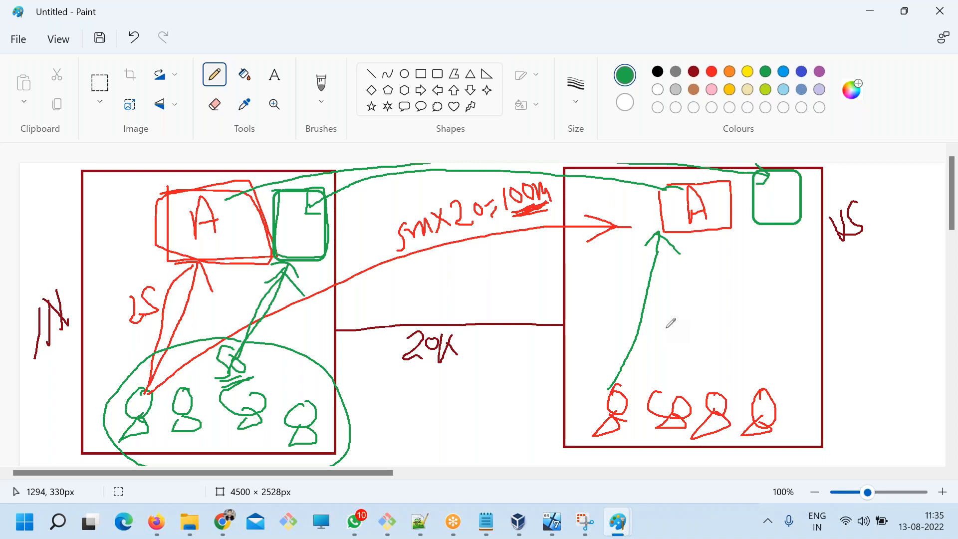
Highlight LOCAL in the ART.txt notes, and in the Paint diagram circle the IN figures and label the A box with an underlined L.
left_click(486, 522)
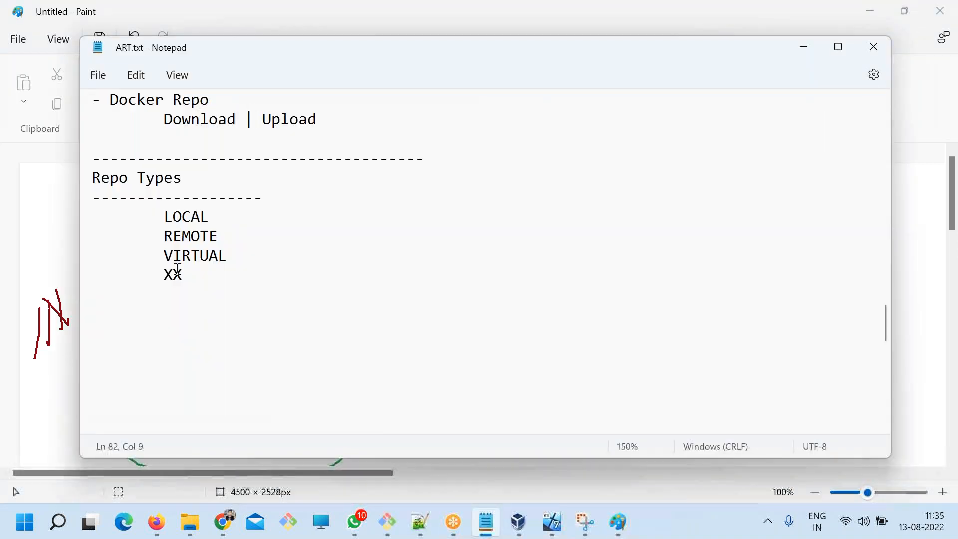
double_click(194, 220)
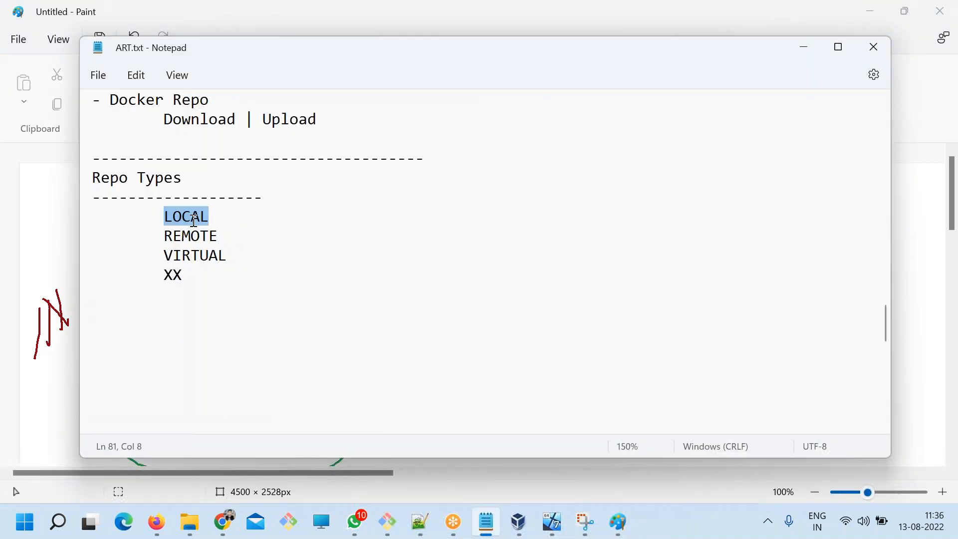
key("alt+Tab")
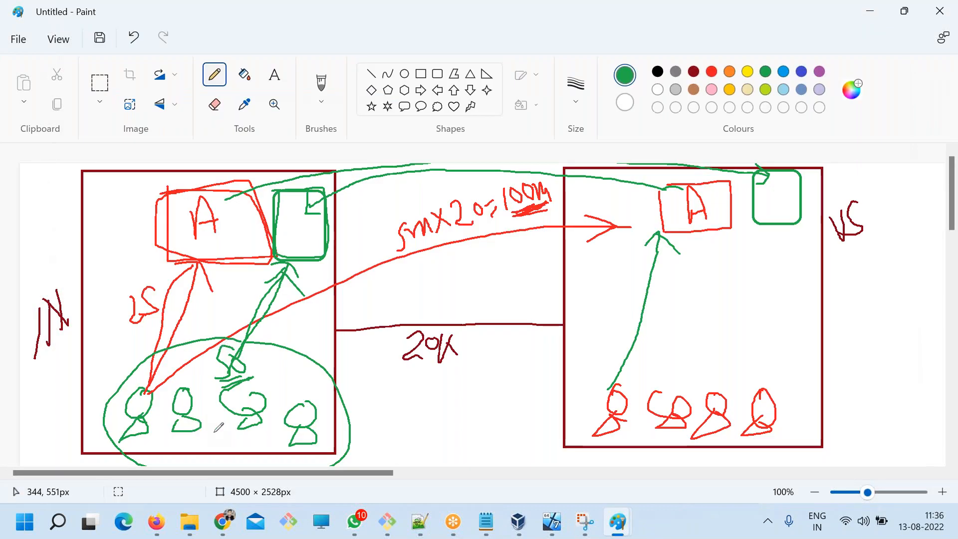
mouse_move(225, 365)
left_mouse_down()
mouse_move(115, 404)
mouse_move(300, 417)
mouse_move(287, 375)
left_mouse_up()
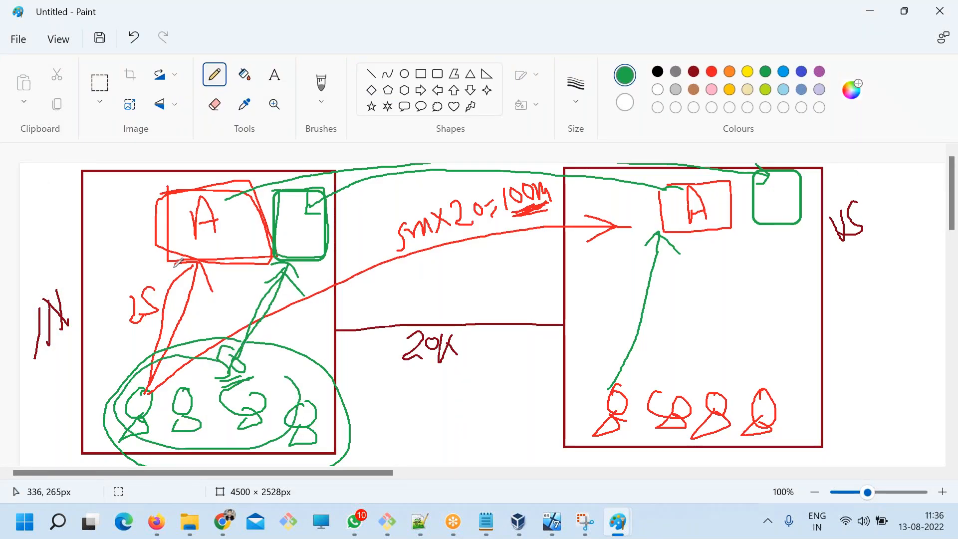
mouse_move(131, 206)
left_mouse_down()
mouse_move(126, 238)
mouse_move(150, 243)
mouse_move(145, 252)
left_mouse_up()
Highlight REMOTE in the ART.txt notes, and in the Paint diagram circle the middle IN figures and write R in the green IN box.
key("alt+Tab")
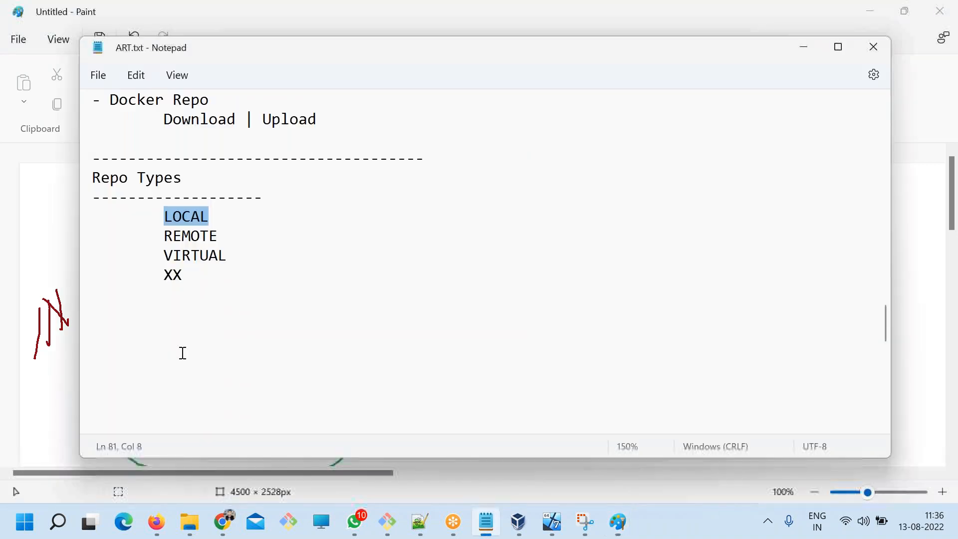
double_click(191, 237)
key("alt+Tab")
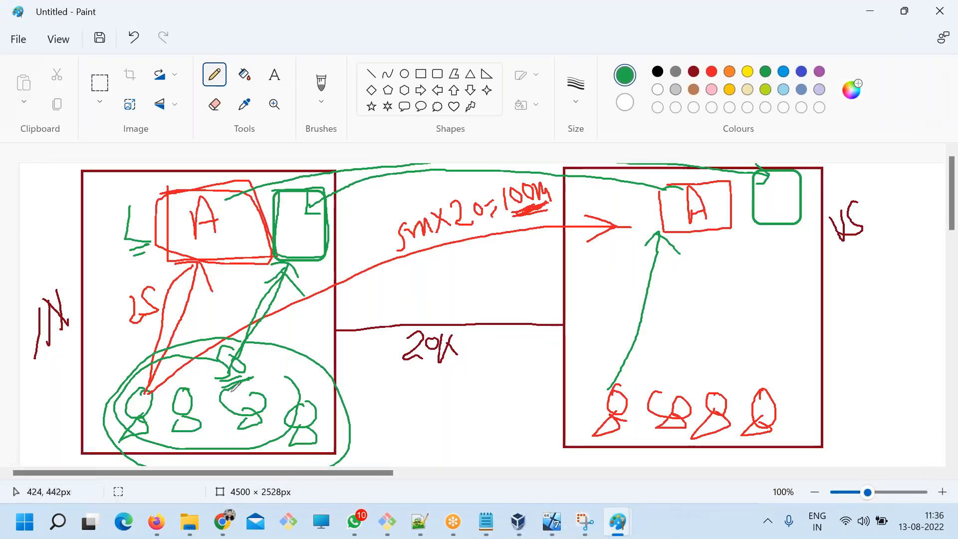
mouse_move(237, 386)
left_mouse_down()
mouse_move(267, 425)
mouse_move(196, 380)
mouse_move(218, 400)
mouse_move(240, 391)
mouse_move(219, 385)
left_mouse_up()
key("alt+Tab")
key("alt+Tab")
mouse_move(295, 222)
left_mouse_down()
mouse_move(298, 243)
mouse_move(306, 203)
mouse_move(320, 239)
left_mouse_up()
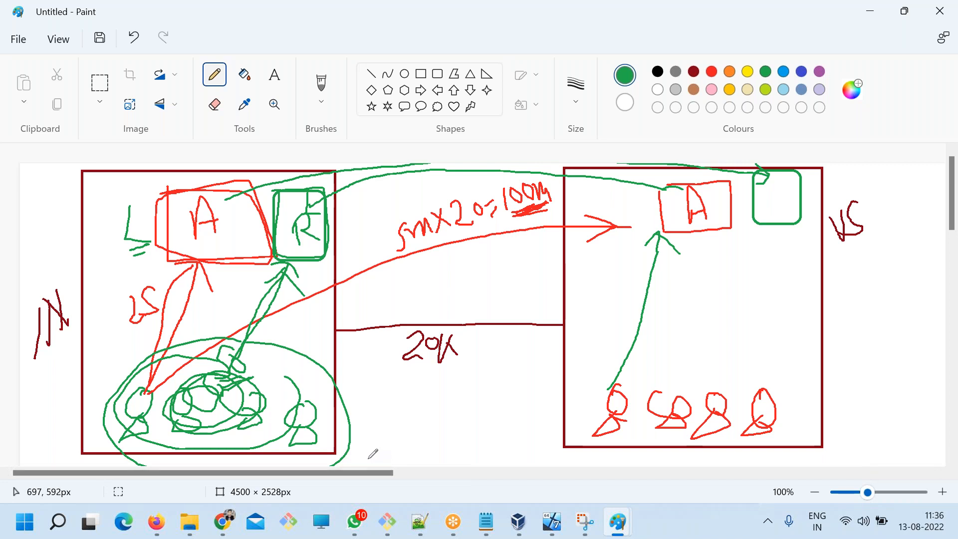
Draw blue arrows from the IN figures to the A and R boxes, labelled with an underlined UD and a D respectively.
left_click(801, 72)
left_click_drag(196, 255, 156, 388)
left_click_drag(196, 255, 210, 277)
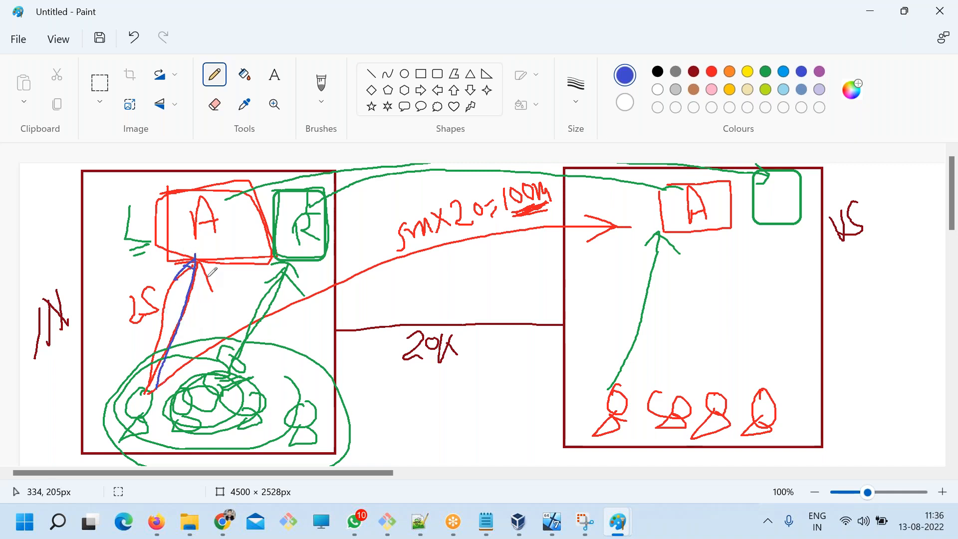
mouse_move(94, 275)
left_mouse_down()
mouse_move(120, 276)
mouse_move(143, 294)
mouse_move(128, 302)
mouse_move(150, 305)
mouse_move(138, 316)
left_mouse_up()
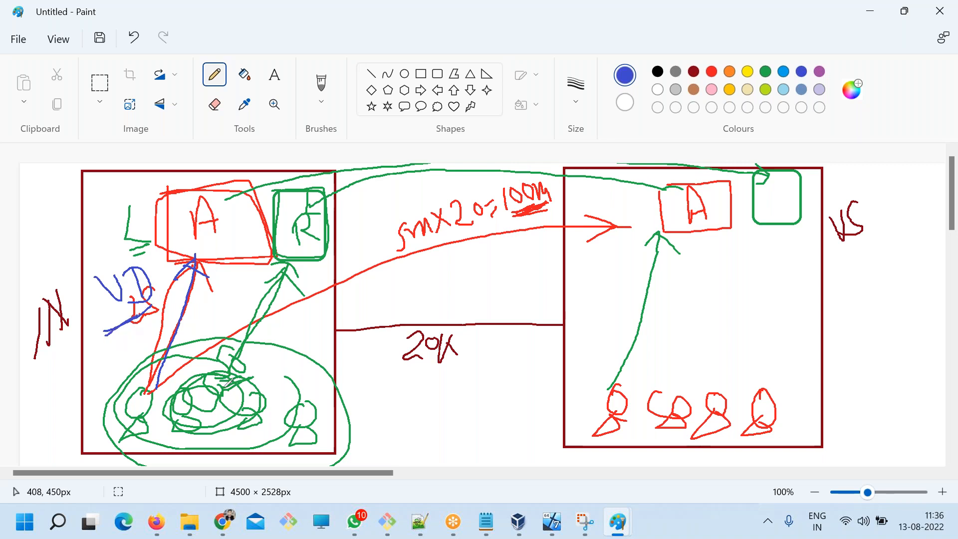
left_click_drag(238, 383, 283, 260)
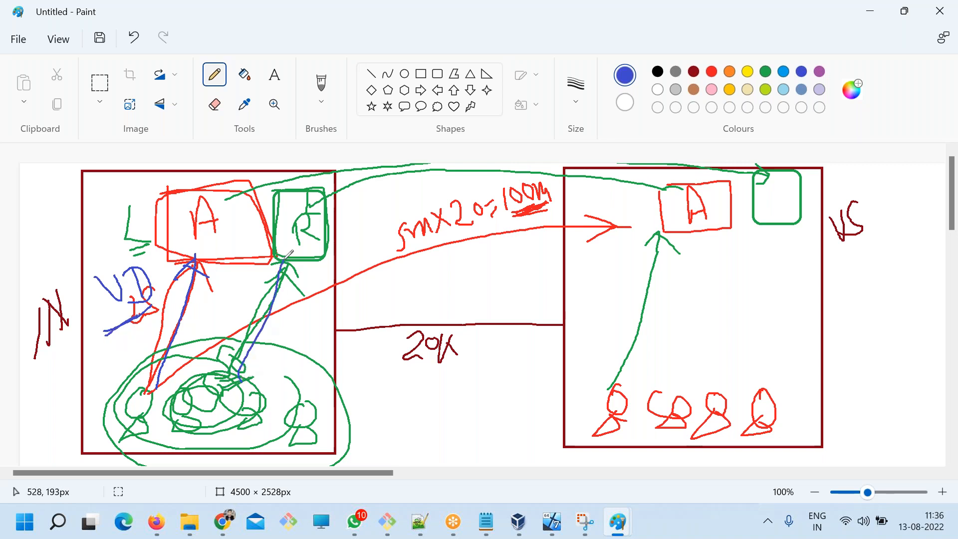
mouse_move(287, 306)
left_mouse_down()
mouse_move(289, 326)
mouse_move(273, 333)
left_mouse_up()
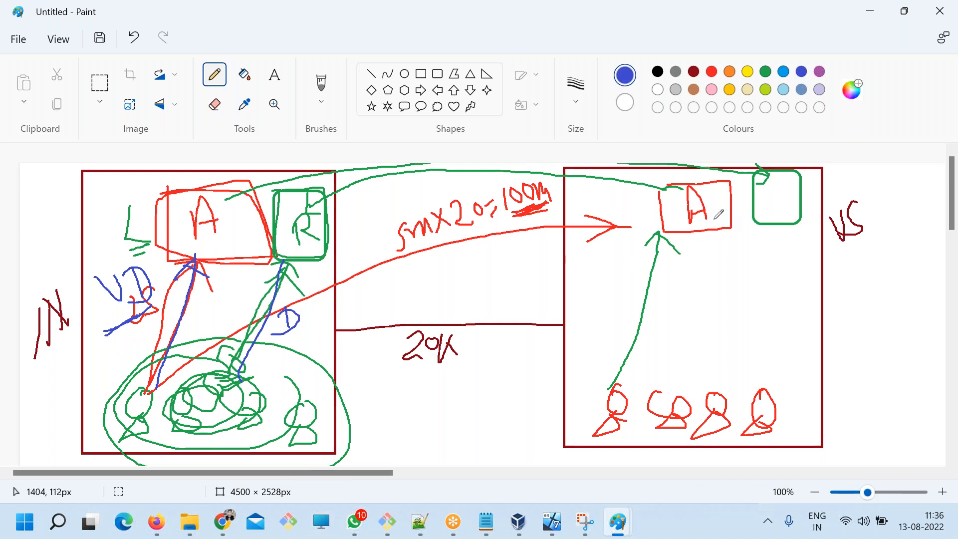
Circle the US A box several times in blue, and circle the R box in the IN rectangle once.
mouse_move(697, 184)
left_mouse_down()
mouse_move(633, 227)
mouse_move(699, 181)
left_mouse_up()
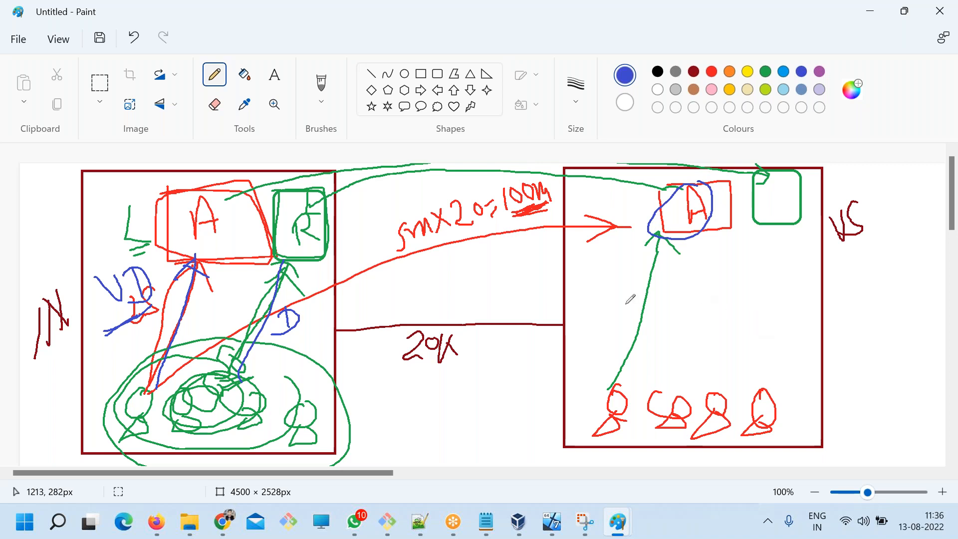
mouse_move(686, 182)
left_mouse_down()
mouse_move(663, 200)
mouse_move(705, 232)
mouse_move(702, 175)
mouse_move(691, 175)
left_mouse_up()
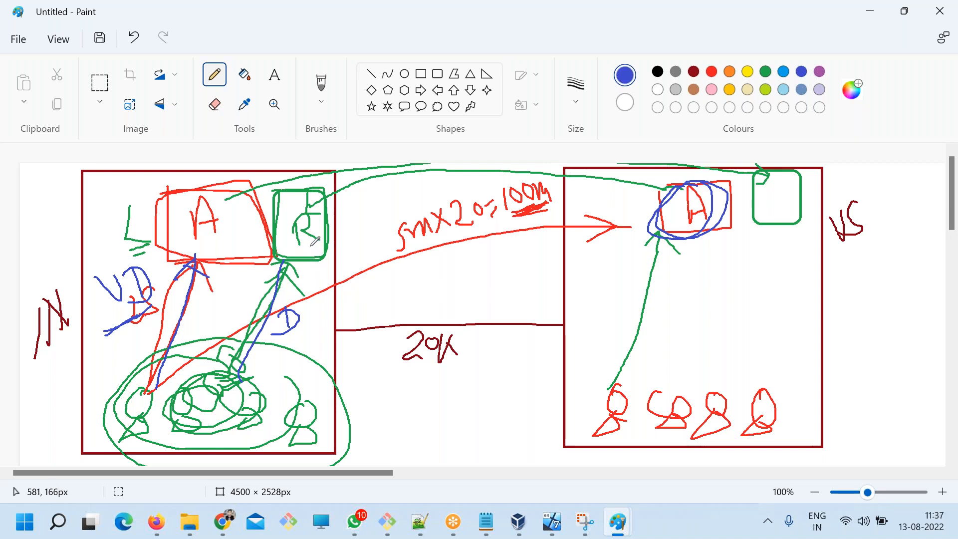
mouse_move(720, 182)
left_mouse_down()
mouse_move(701, 176)
mouse_move(634, 207)
mouse_move(713, 227)
left_mouse_up()
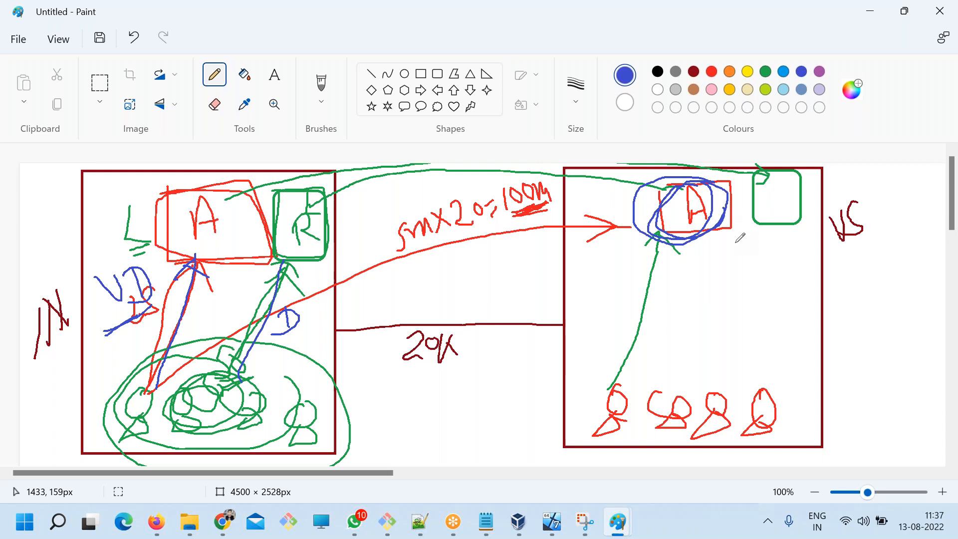
mouse_move(300, 189)
left_mouse_down()
mouse_move(282, 192)
mouse_move(327, 257)
mouse_move(309, 186)
left_mouse_up()
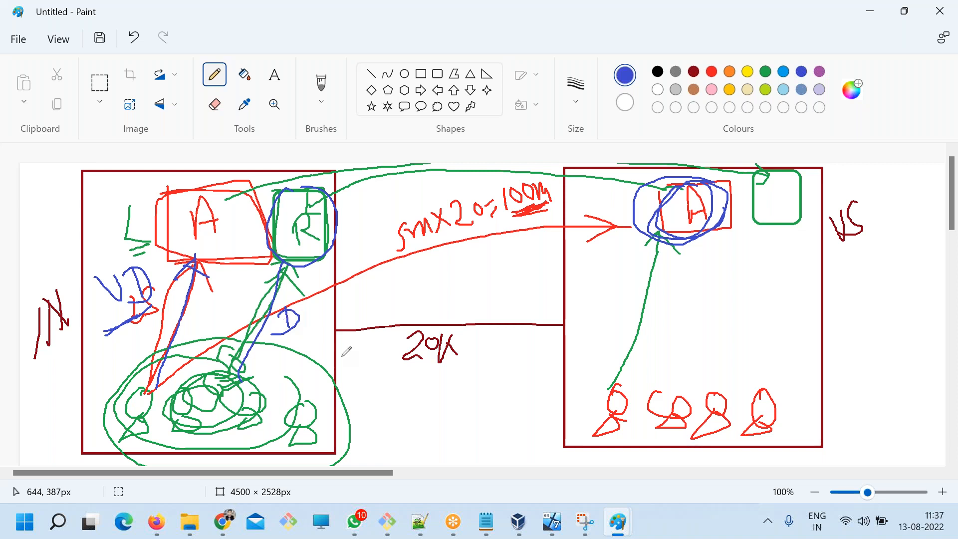
Handwrite a blue D beneath the US A box and the IN R box, and strike over the one under the A box.
mouse_move(704, 243)
left_mouse_down()
mouse_move(721, 255)
mouse_move(696, 278)
left_mouse_up()
mouse_move(301, 245)
left_mouse_down()
mouse_move(304, 266)
mouse_move(312, 257)
mouse_move(286, 276)
left_mouse_up()
mouse_move(697, 245)
left_mouse_down()
mouse_move(732, 265)
mouse_move(712, 271)
left_mouse_up()
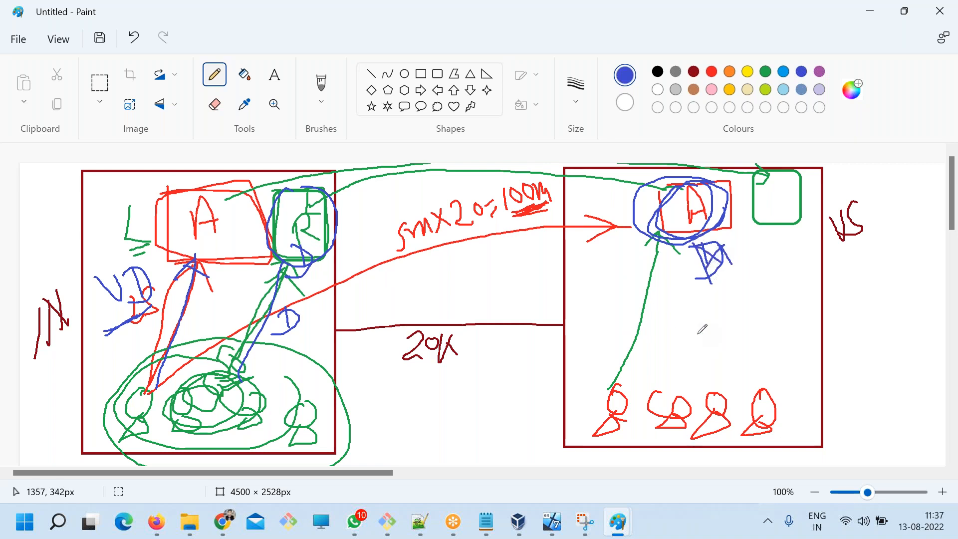
Handwrite blue letters across the US green box, underline the last one, and add a circled C beneath the box.
mouse_move(706, 203)
left_mouse_down()
mouse_move(639, 210)
mouse_move(734, 211)
mouse_move(726, 186)
left_mouse_up()
mouse_move(775, 247)
left_mouse_down()
mouse_move(758, 228)
mouse_move(774, 232)
left_mouse_up()
mouse_move(771, 187)
left_mouse_down()
mouse_move(763, 205)
mouse_move(776, 202)
mouse_move(738, 194)
left_mouse_up()
mouse_move(796, 187)
left_mouse_down()
mouse_move(808, 208)
mouse_move(795, 220)
mouse_move(809, 220)
mouse_move(806, 227)
left_mouse_up()
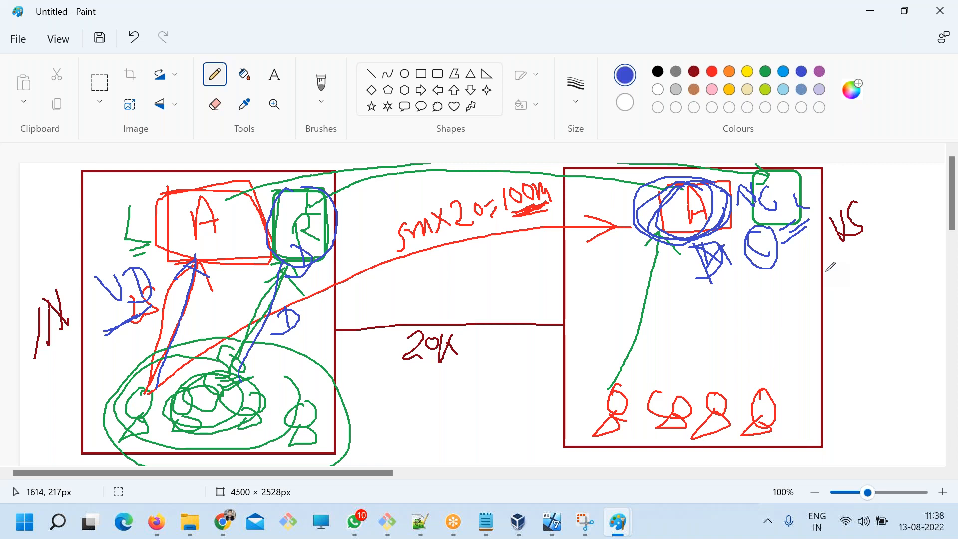
Add == GROUP after VIRTUAL in the Repo Types list of the ART.txt notes and save the file.
key("alt+Tab")
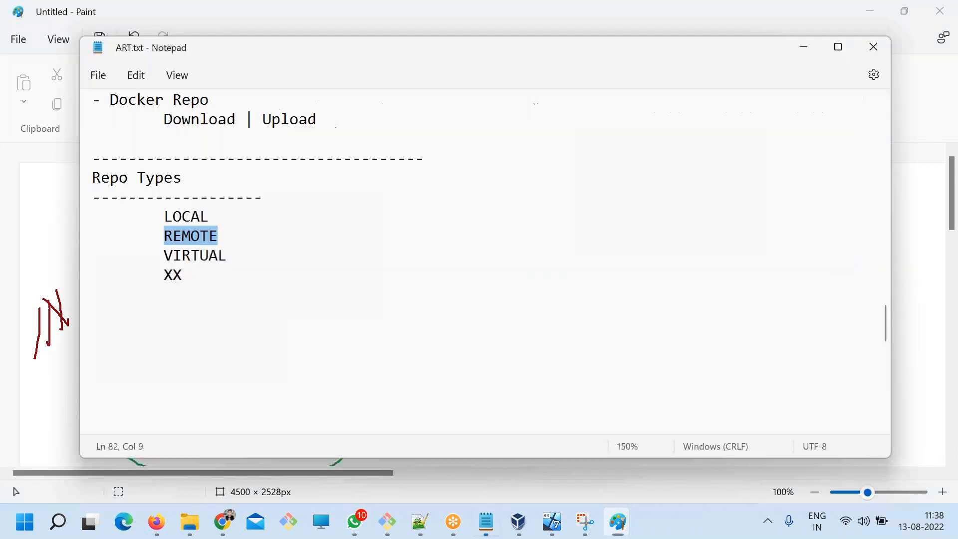
left_click(200, 267)
double_click(171, 257)
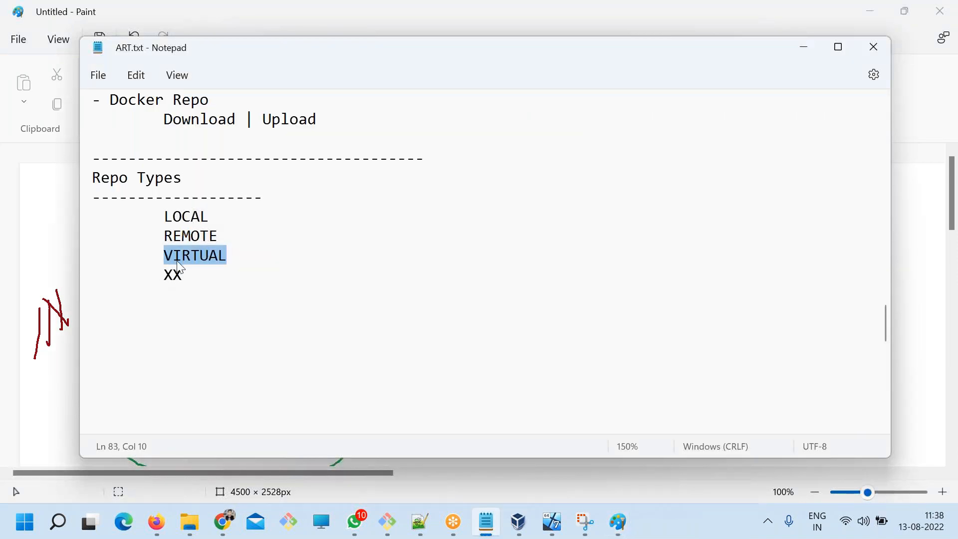
left_click(297, 255)
type("==")
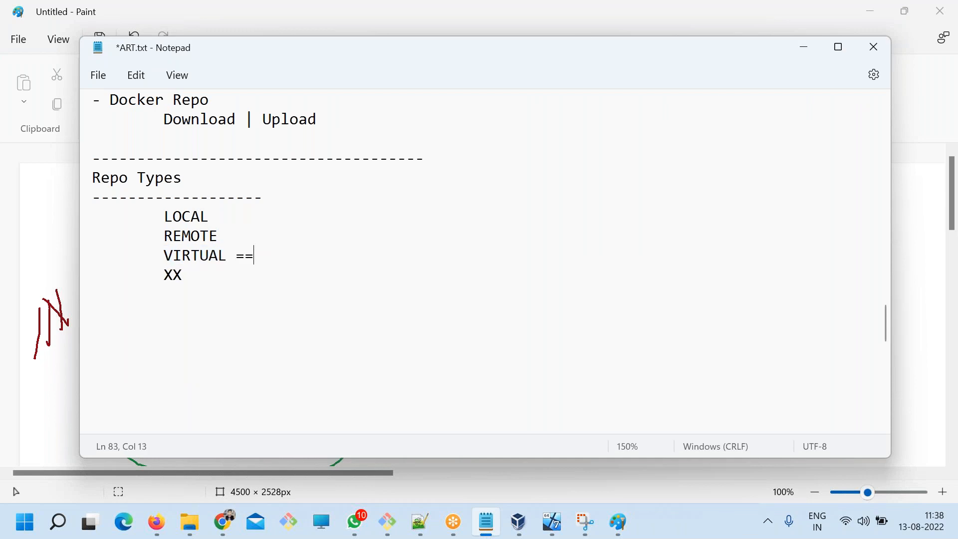
key("ctrl+s")
type("= GREOUP")
key("ctrl+s")
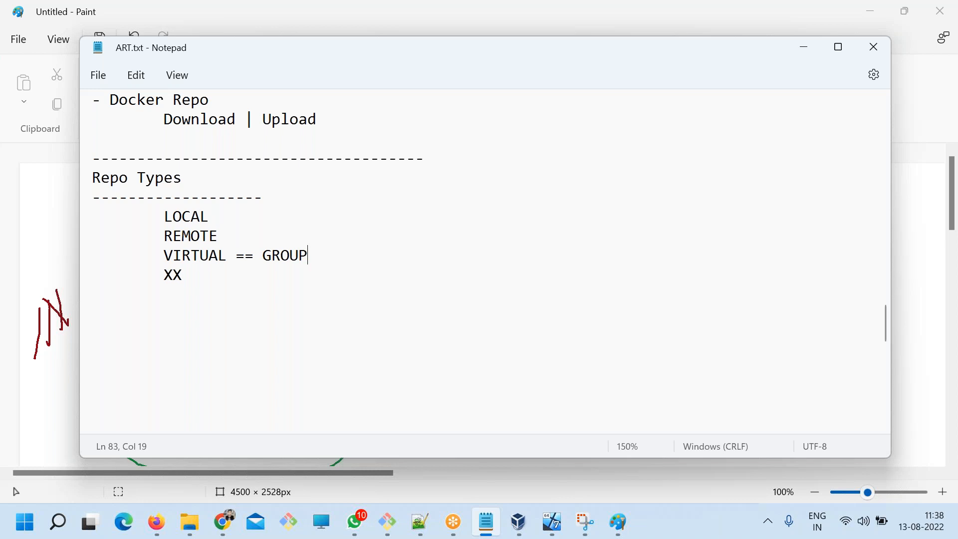
Add blue pencil marks in the Paint diagram beneath the US A box and beside the lower edge of the IN R box.
key("alt+Tab")
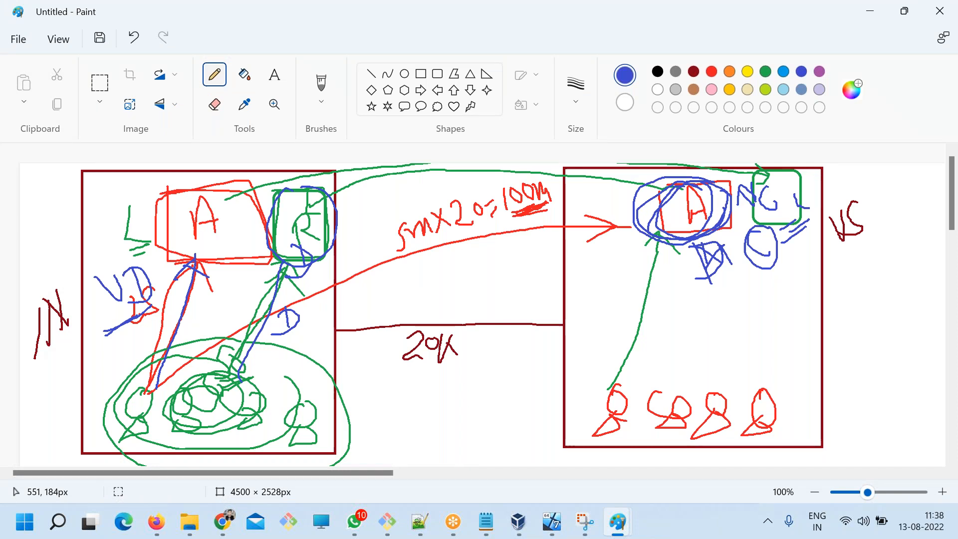
mouse_move(666, 252)
left_mouse_down()
mouse_move(665, 228)
mouse_move(667, 250)
left_mouse_up()
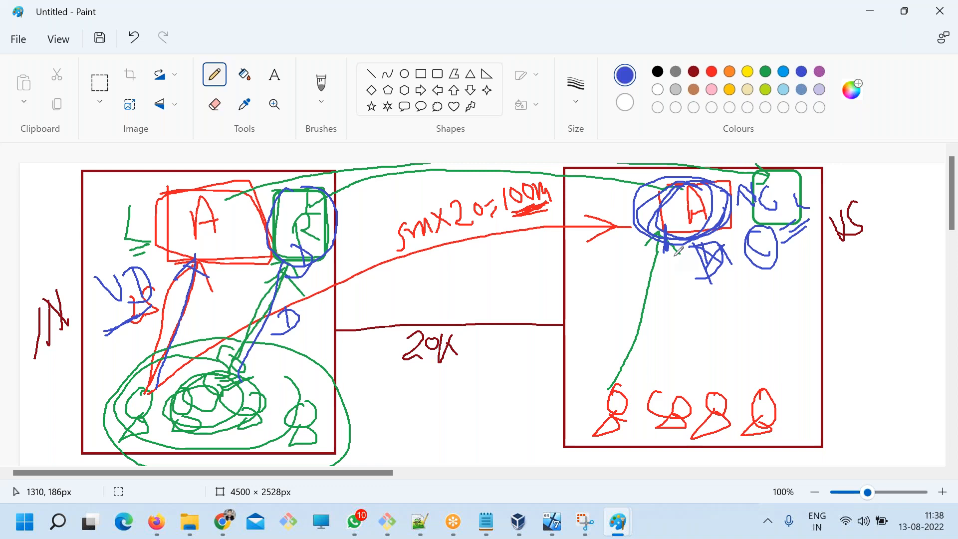
mouse_move(341, 245)
left_mouse_down()
mouse_move(324, 241)
mouse_move(325, 257)
left_mouse_up()
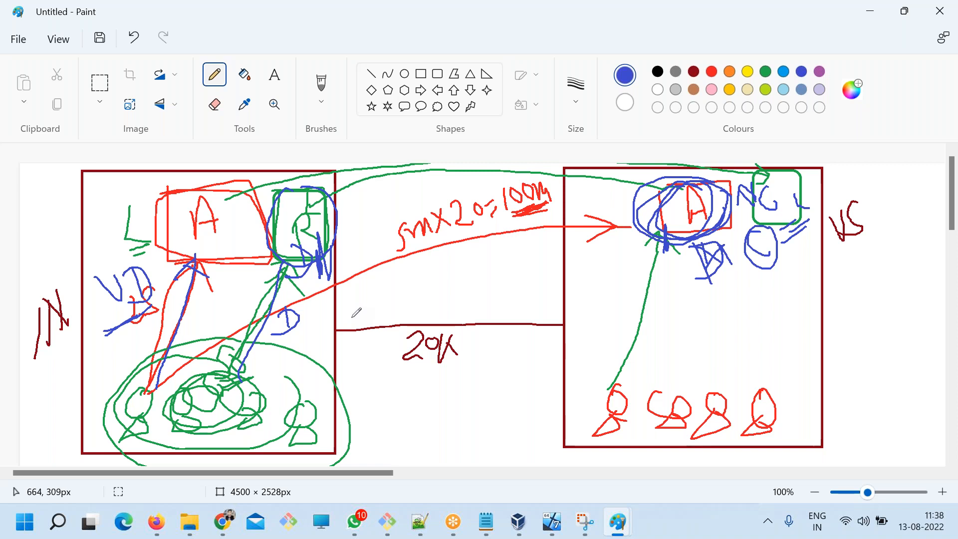
Highlight VIRTUAL == GROUP in the ART.txt notes and compare it with the Paint diagram.
key("alt+Tab")
left_click(158, 256)
left_click_drag(159, 256, 312, 254)
key("alt+Tab")
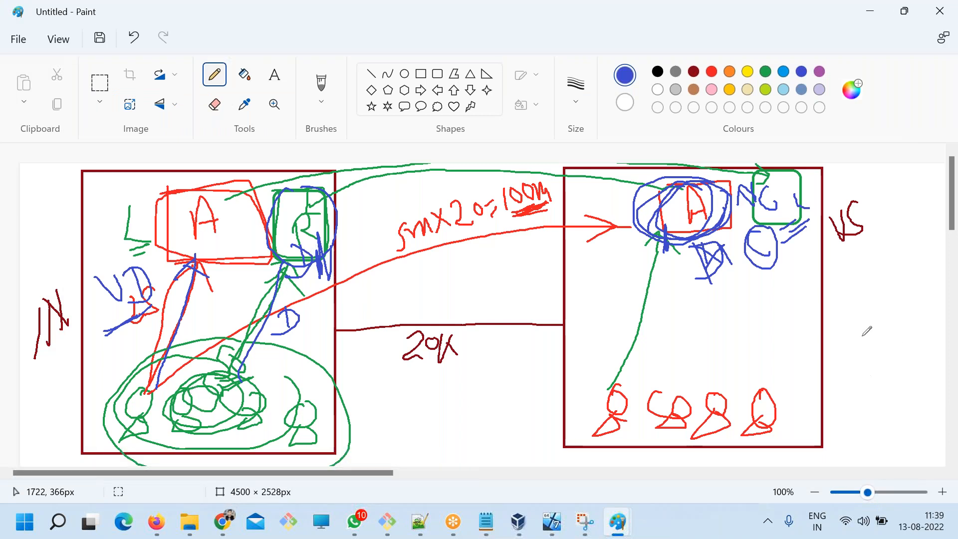
key("alt+Tab")
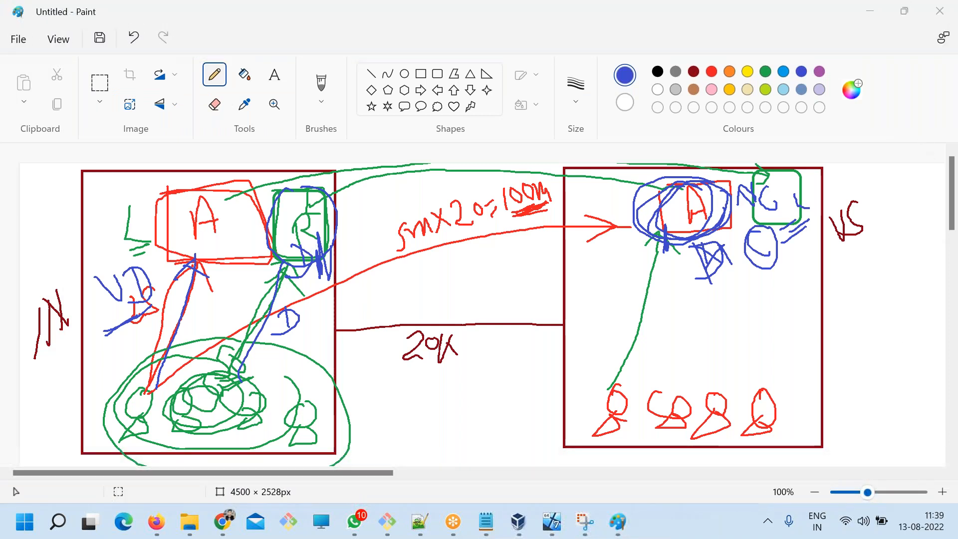
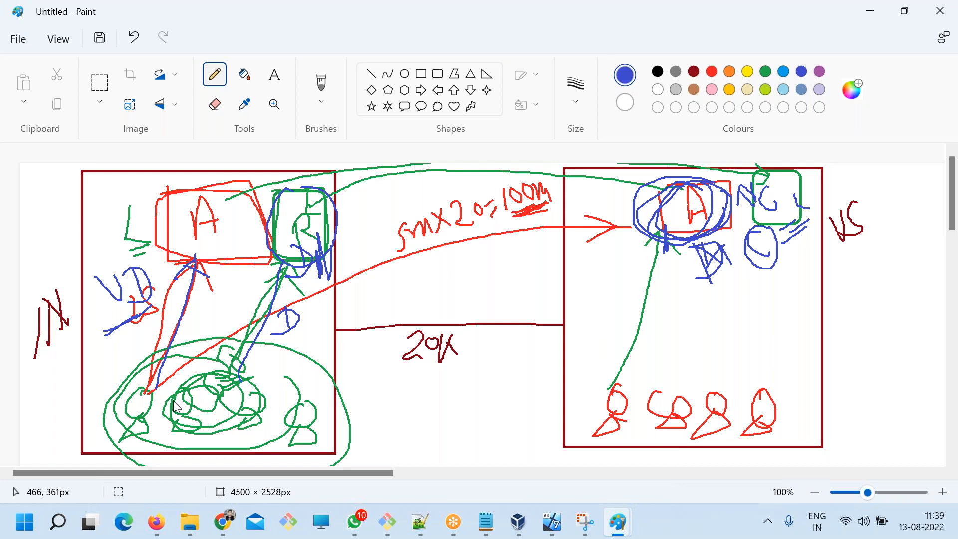
Draw blue ovals with stroke marks around the repositories in the IN box and circle the group of users below them in blue.
left_click_drag(121, 182, 116, 186)
mouse_move(176, 174)
left_mouse_down()
mouse_move(191, 201)
mouse_move(157, 187)
left_mouse_up()
mouse_move(125, 239)
left_mouse_down()
mouse_move(60, 274)
mouse_move(116, 246)
left_mouse_up()
mouse_move(183, 247)
left_mouse_down()
mouse_move(130, 260)
mouse_move(206, 259)
left_mouse_up()
left_click_drag(90, 222, 92, 195)
left_click_drag(156, 210, 163, 183)
left_click_drag(97, 270, 84, 240)
left_click_drag(227, 237, 217, 206)
left_click_drag(202, 284, 193, 266)
left_click_drag(301, 231, 301, 205)
mouse_move(186, 373)
left_mouse_down()
mouse_move(376, 394)
mouse_move(204, 372)
left_mouse_up()
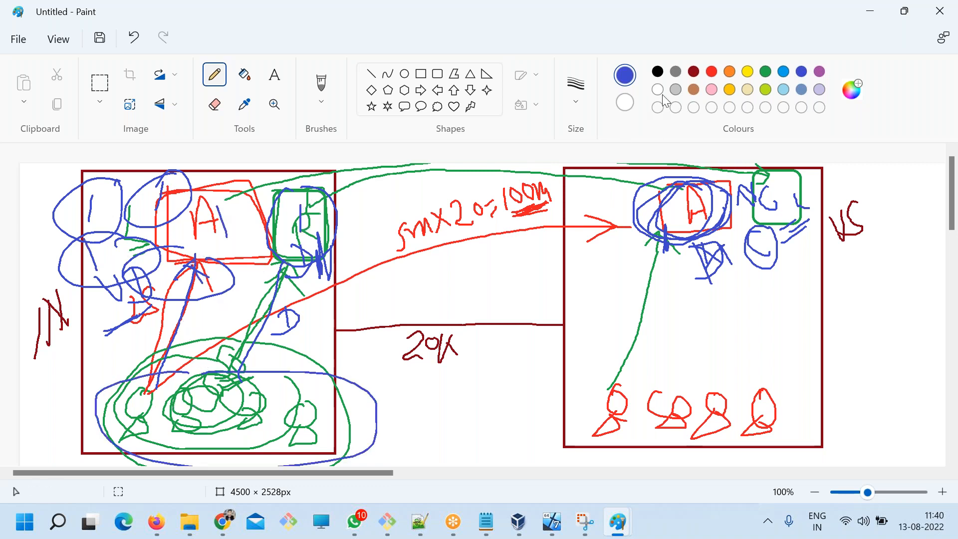
Encircle all repositories in the IN box with a large red loop and link it to the users with a red line.
left_click(714, 73)
mouse_move(178, 167)
left_mouse_down()
mouse_move(53, 210)
mouse_move(332, 320)
mouse_move(168, 170)
mouse_move(37, 271)
mouse_move(310, 283)
left_mouse_up()
mouse_move(120, 310)
left_mouse_down()
mouse_move(49, 355)
mouse_move(75, 352)
mouse_move(155, 384)
mouse_move(142, 386)
left_mouse_up()
Switch to the ART.txt notes and review the LOCAL, REMOTE and VIRTUAL == GROUP entries under Repo Types.
key("alt+Tab")
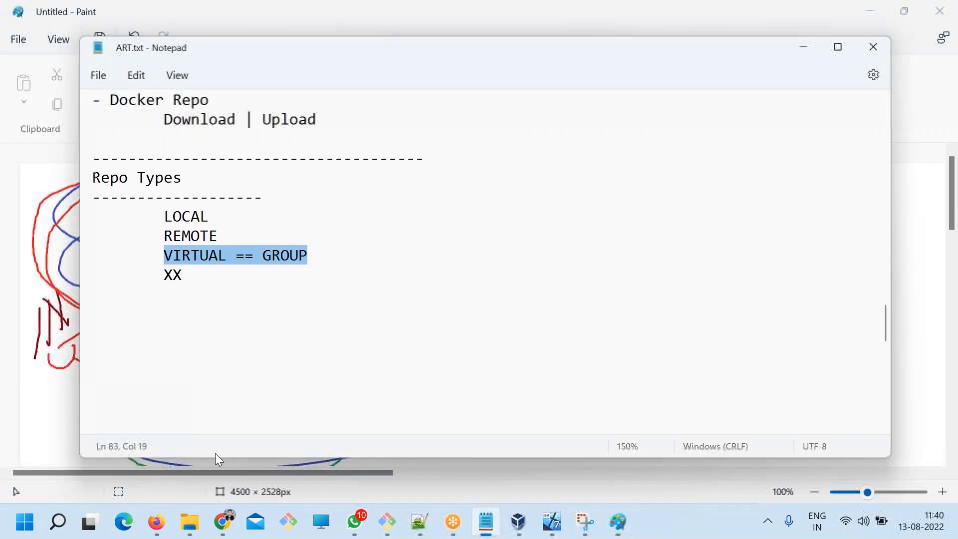
key("Left")
left_click_drag(213, 256, 147, 261)
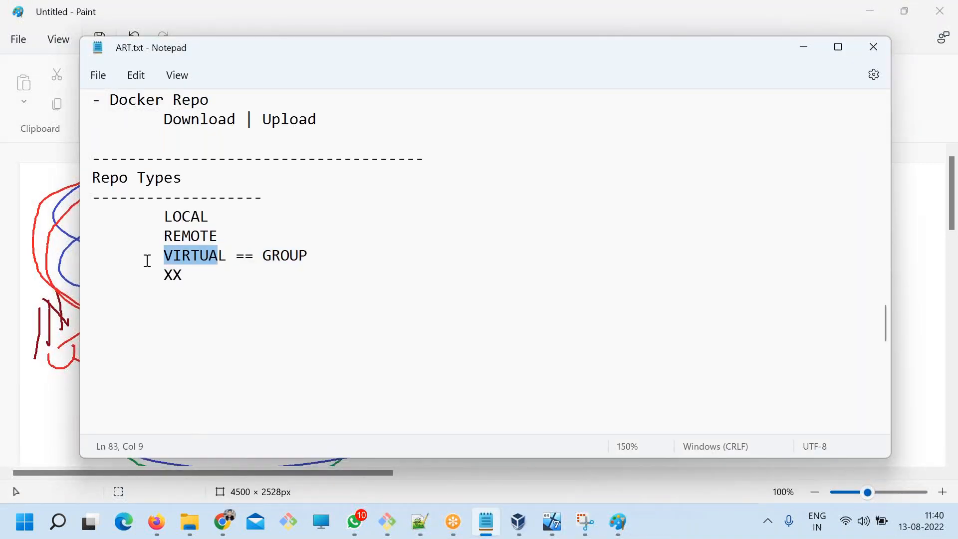
double_click(175, 264)
double_click(310, 254)
double_click(184, 217)
double_click(191, 237)
left_click(312, 253)
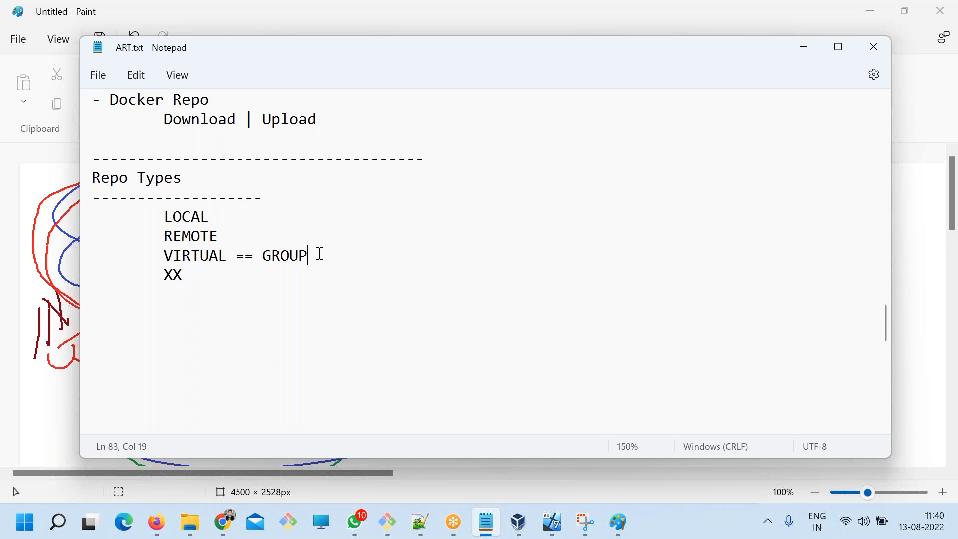
left_click_drag(320, 253, 146, 247)
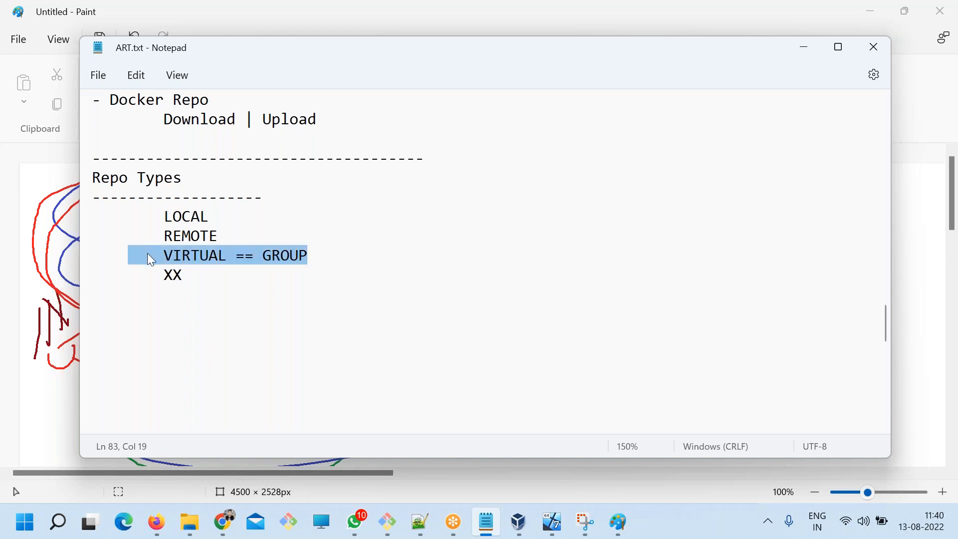
left_click(224, 311)
left_click_drag(318, 255, 161, 255)
Append "- Local Maven Repo" to the "Step 3 - Create a Repo" line in the Maven workflow notes.
scroll(293, 325, "down", 10)
left_click_drag(289, 295, 174, 292)
left_click(290, 294)
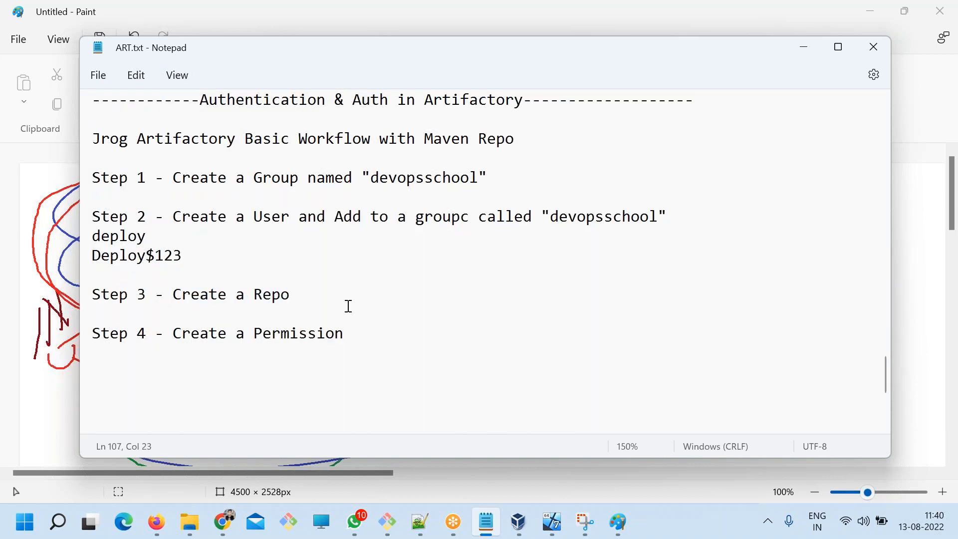
type("- Local M")
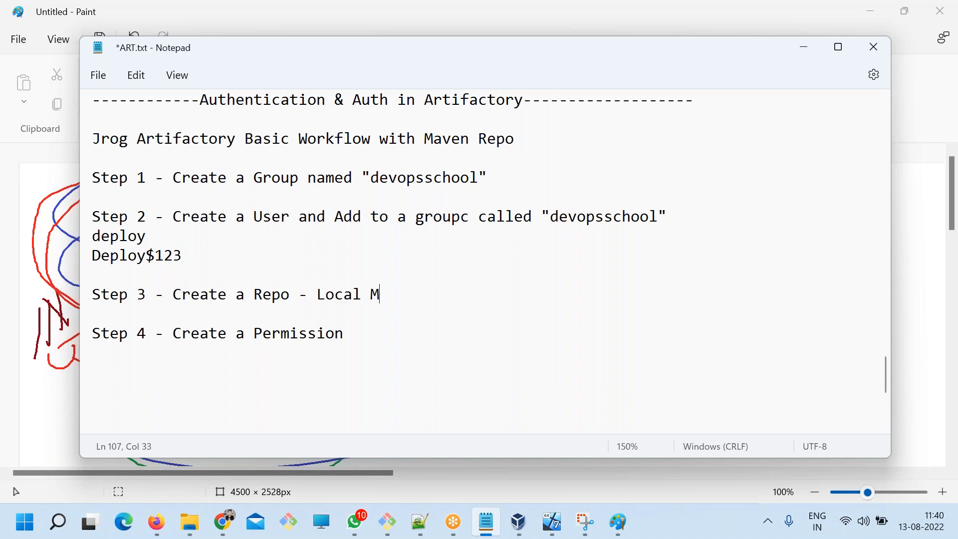
type("aven Repo")
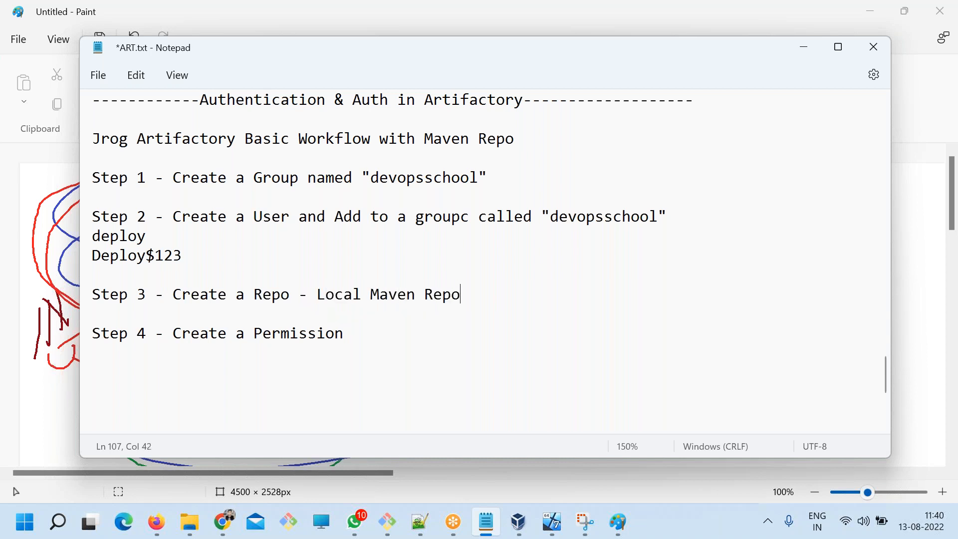
Duplicate the Step 3 line below itself and replace "Maven" with "Remote" in the copy.
left_click_drag(461, 294, 86, 293)
key("ctrl+c")
left_click(489, 293)
key("Return")
key("Return")
key("ctrl+v")
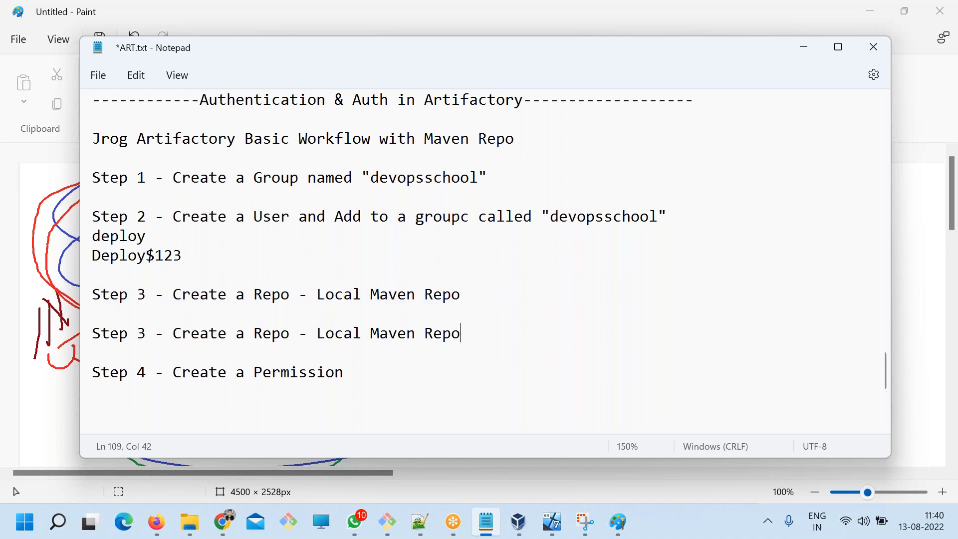
double_click(389, 334)
type("Remote")
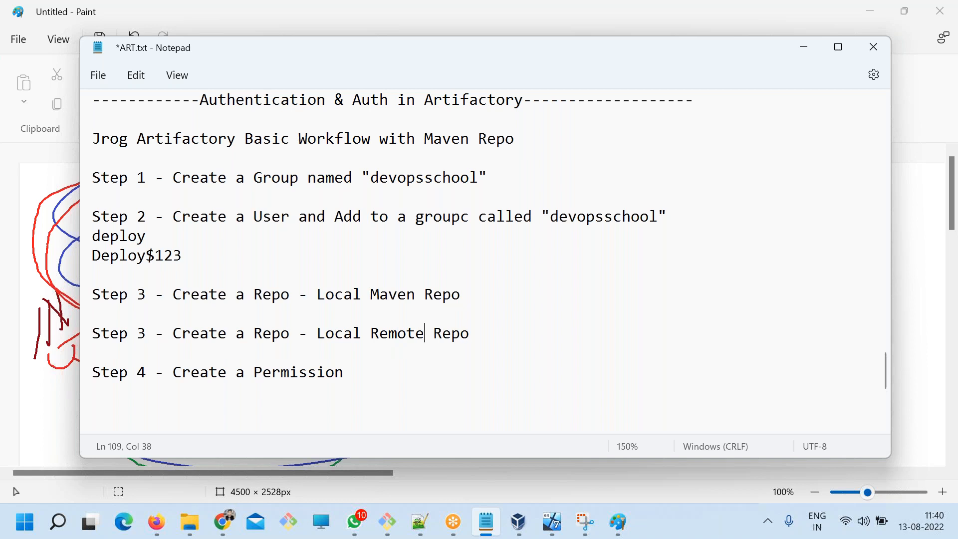
Duplicate the "Step 3 - Create a Repo - Local Remote Repo" line below itself, separated by a blank line.
scroll(439, 380, "down", 1)
left_click_drag(470, 277, 79, 283)
key("ctrl+c")
left_click(488, 274)
key("Return")
key("Return")
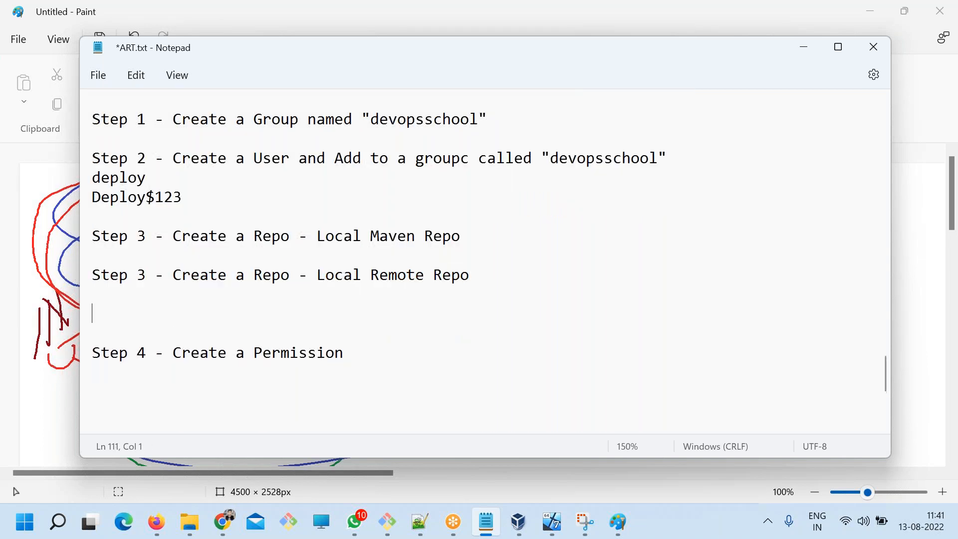
key("ctrl+v")
left_click(381, 315)
double_click(380, 315)
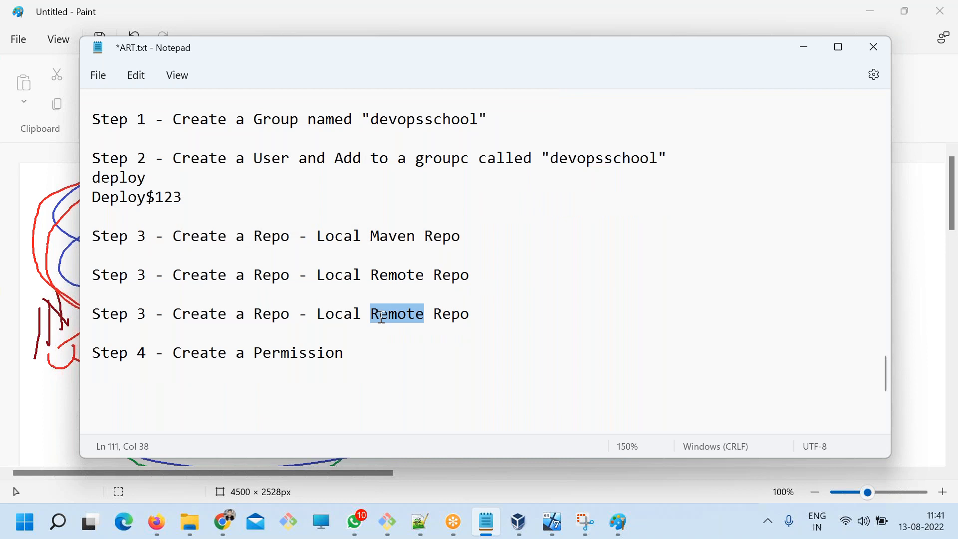
Change the second Step 3 line to end with "Remote Maven Repo".
double_click(334, 276)
key("Delete")
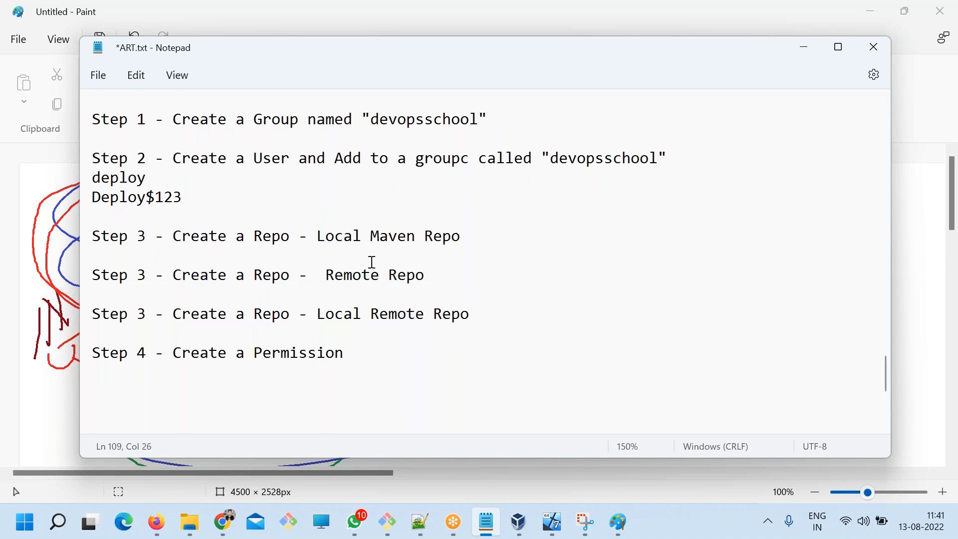
key("Delete")
double_click(392, 236)
key("ctrl+c")
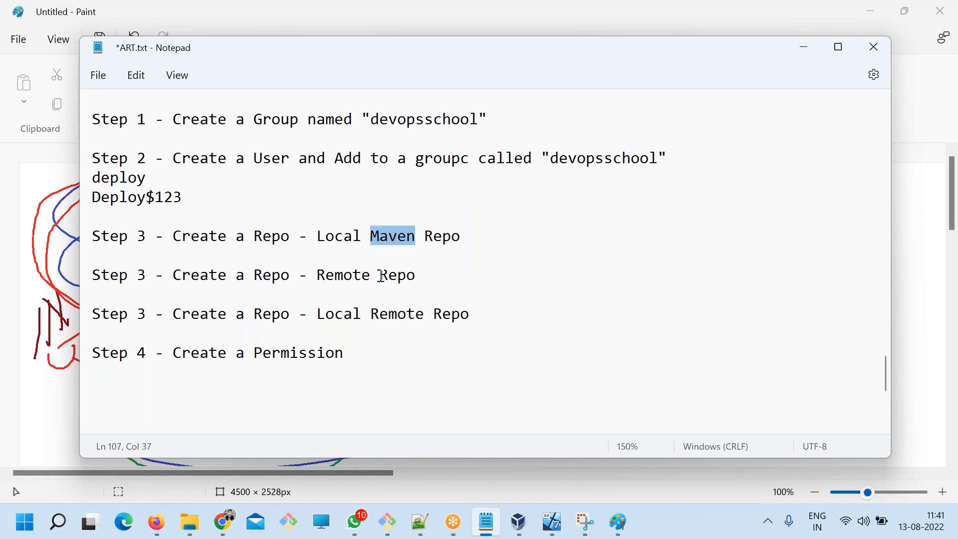
left_click(379, 274)
key("ctrl+v")
Change the third Step 3 line to end with "Virtual Maven Repo" and save the notes file.
double_click(328, 314)
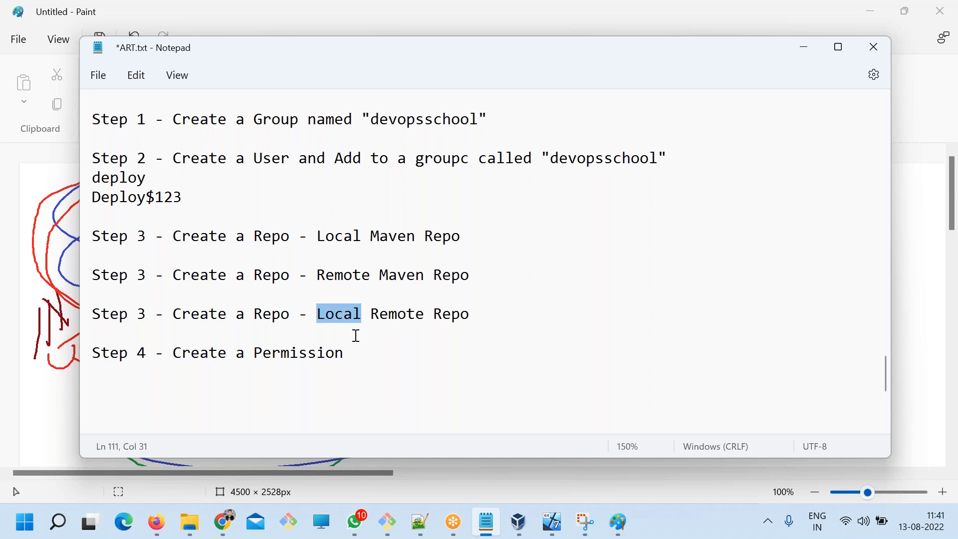
type("Virtual")
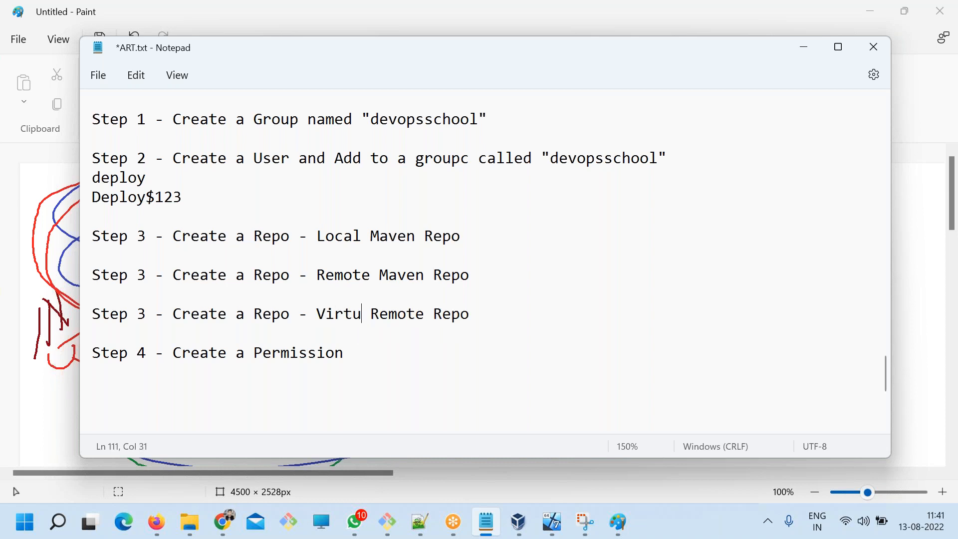
double_click(399, 314)
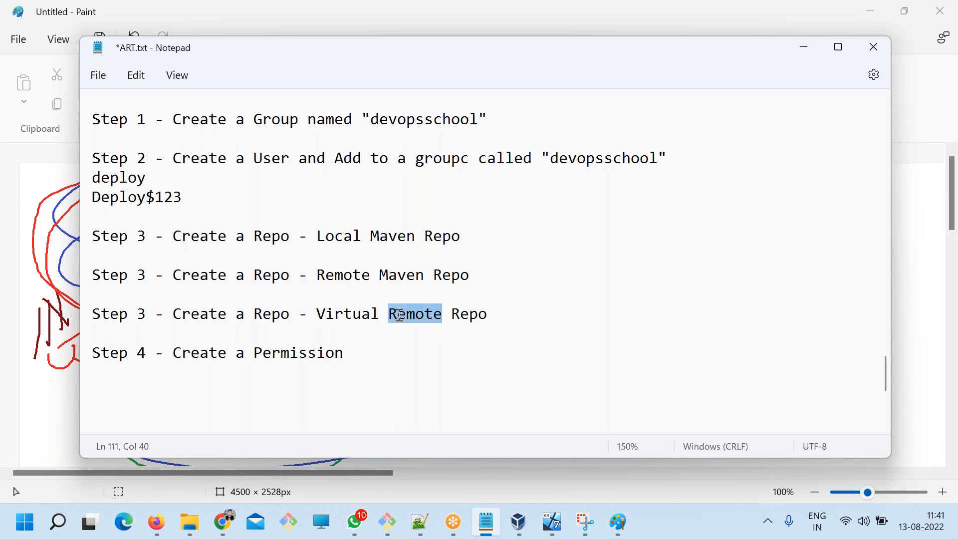
key("BackSpace")
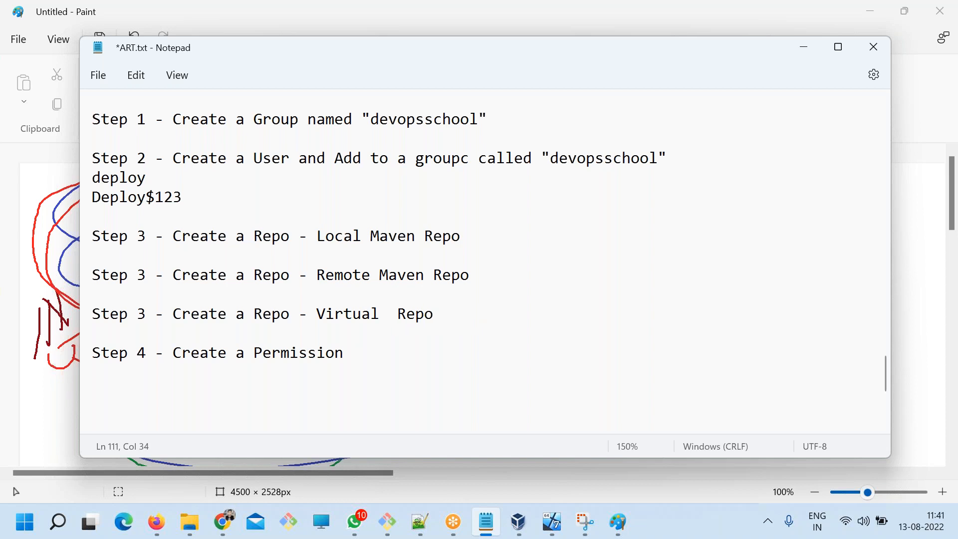
type("Maven")
key("ctrl+s")
left_click_drag(399, 333, 53, 232)
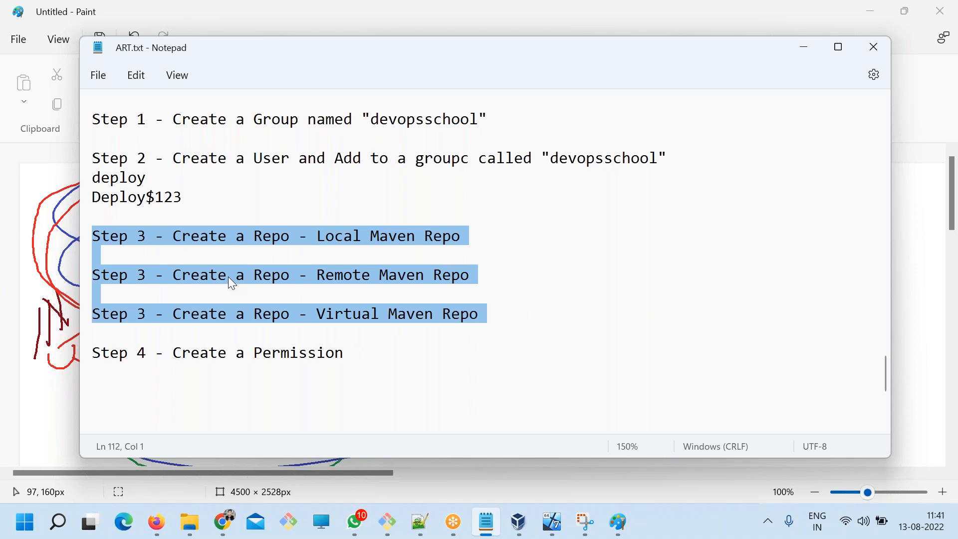
Switch to the JFrog Platform in Chrome and start a new local repository with the Maven package type.
key("alt+Tab")
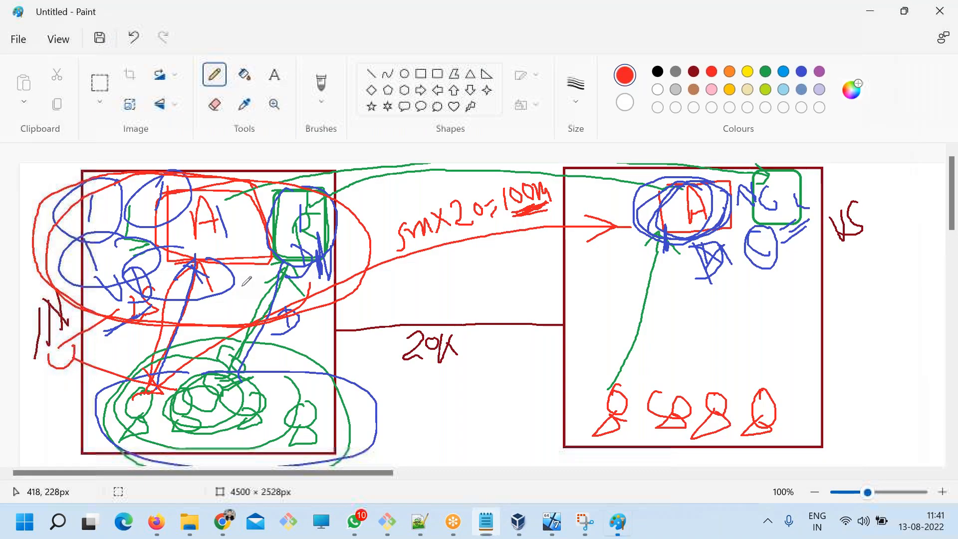
left_click(224, 522)
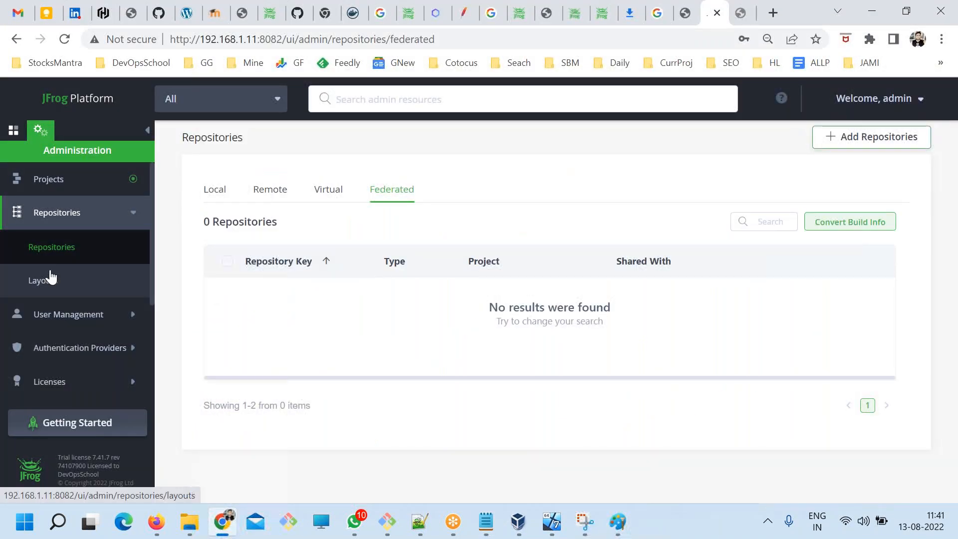
left_click(830, 141)
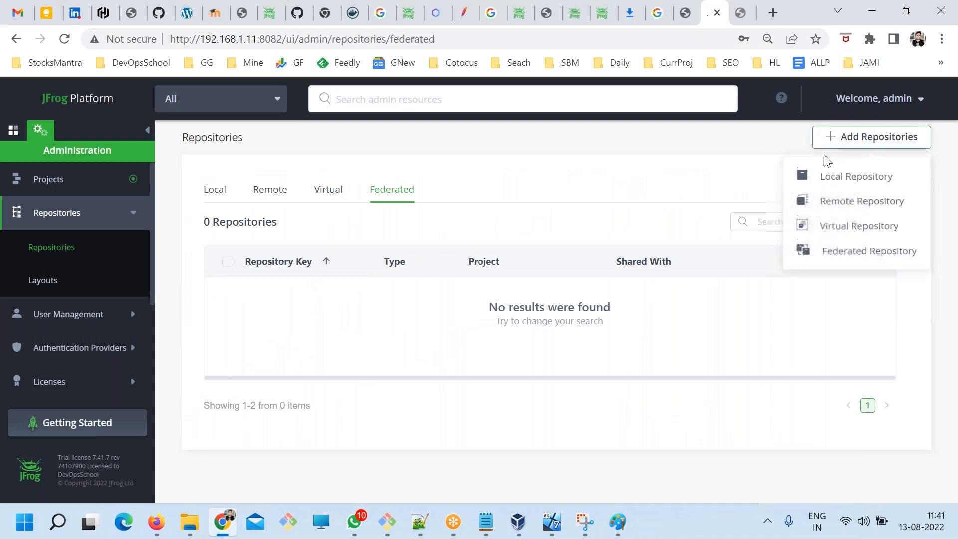
left_click(828, 181)
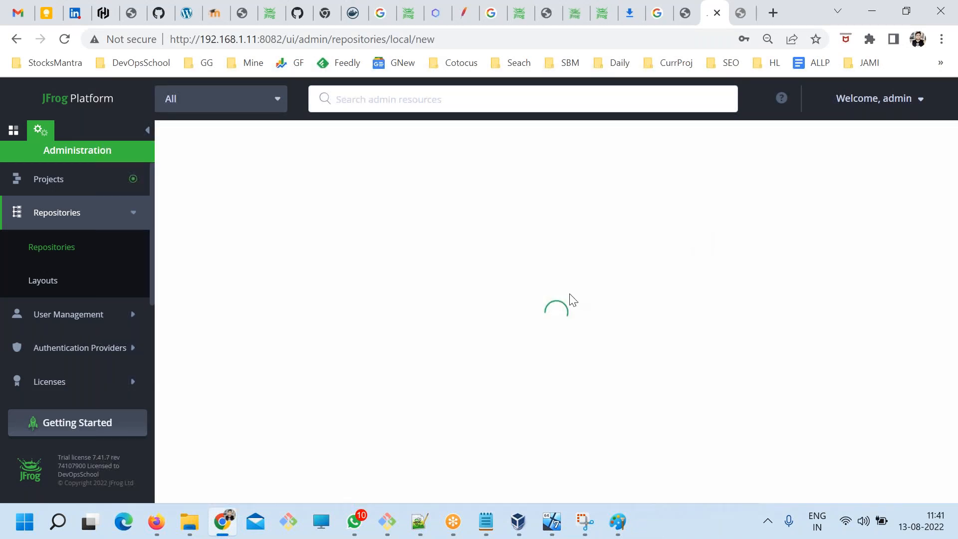
scroll(610, 325, "down", 2)
scroll(606, 342, "up", 2)
scroll(606, 346, "down", 2)
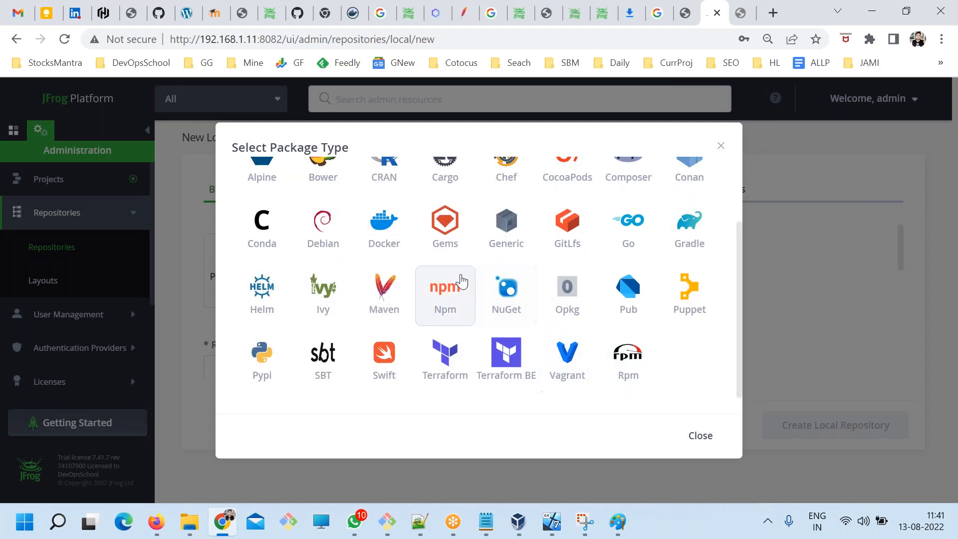
scroll(444, 300, "up", 2)
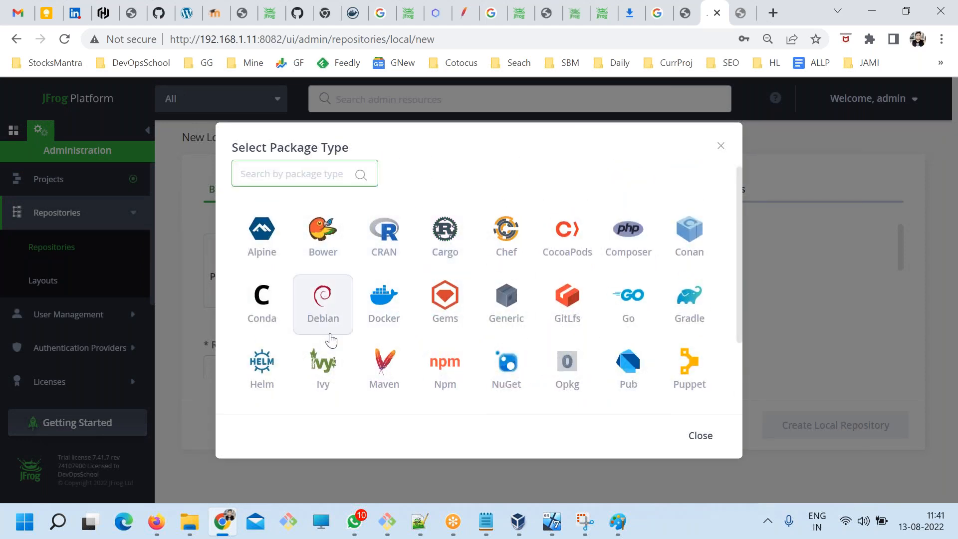
scroll(341, 344, "down", 2)
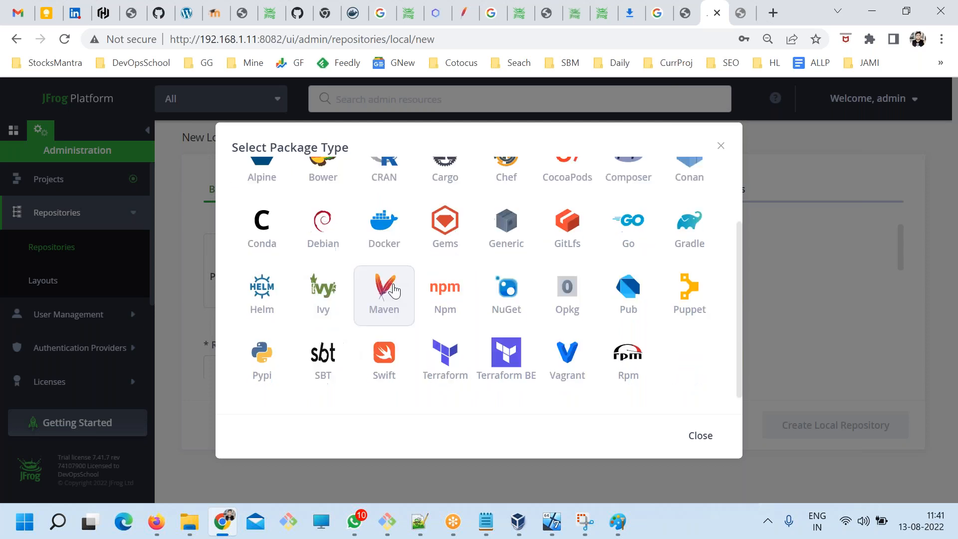
left_click(386, 253)
Set the new local repository's key to maven-local.
scroll(242, 256, "down", 3)
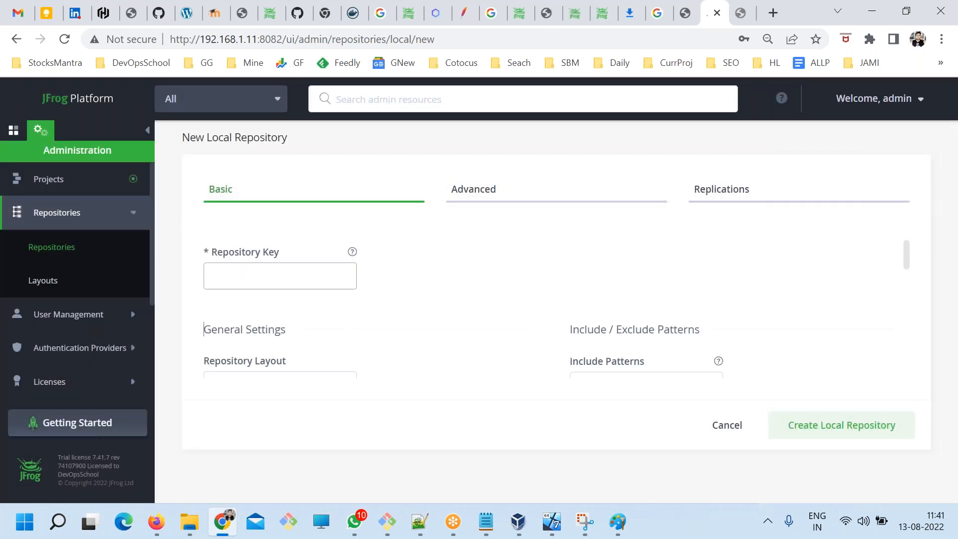
scroll(276, 259, "up", 2)
left_click(243, 285)
type("maven-local")
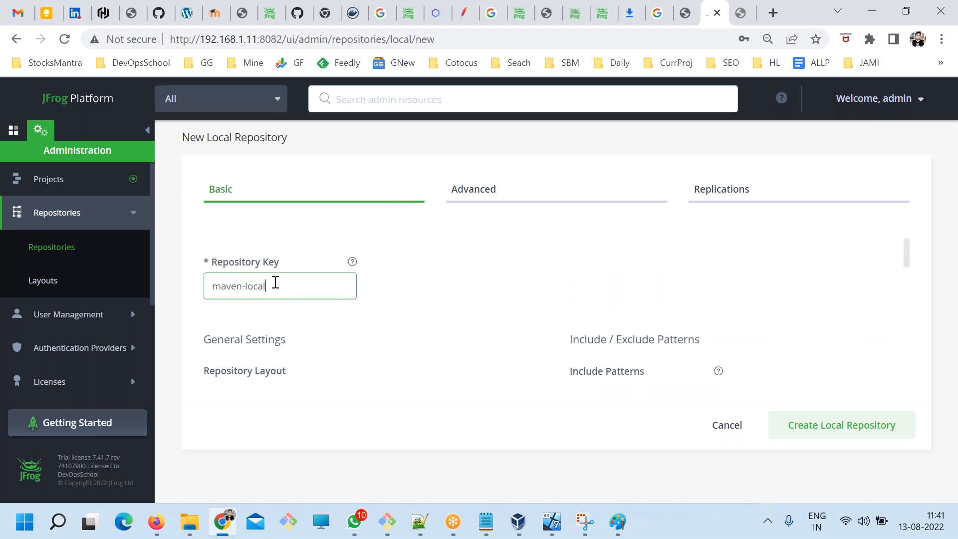
left_click_drag(274, 280, 164, 282)
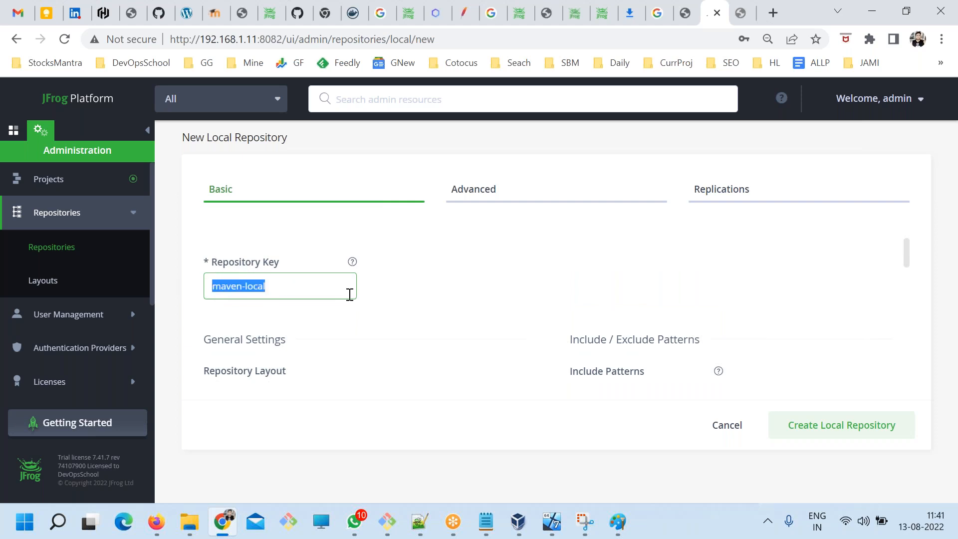
Review the basic settings and create the local Maven repository with its default options.
scroll(424, 378, "down", 10)
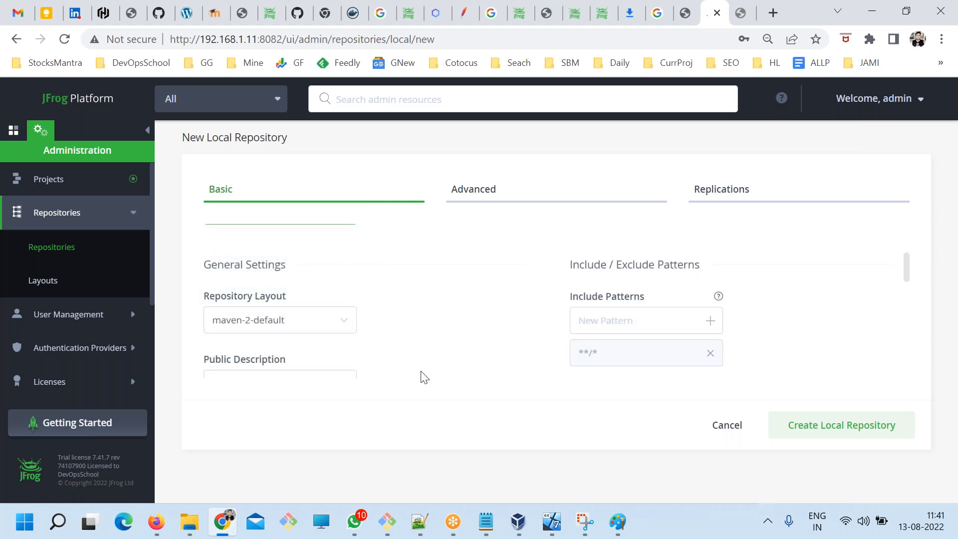
scroll(467, 338, "down", 3)
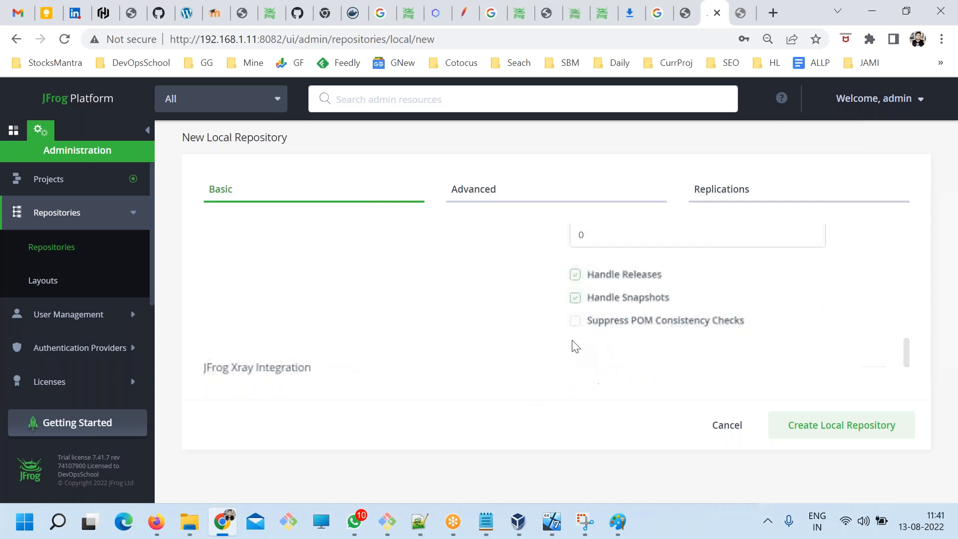
scroll(611, 360, "up", 13)
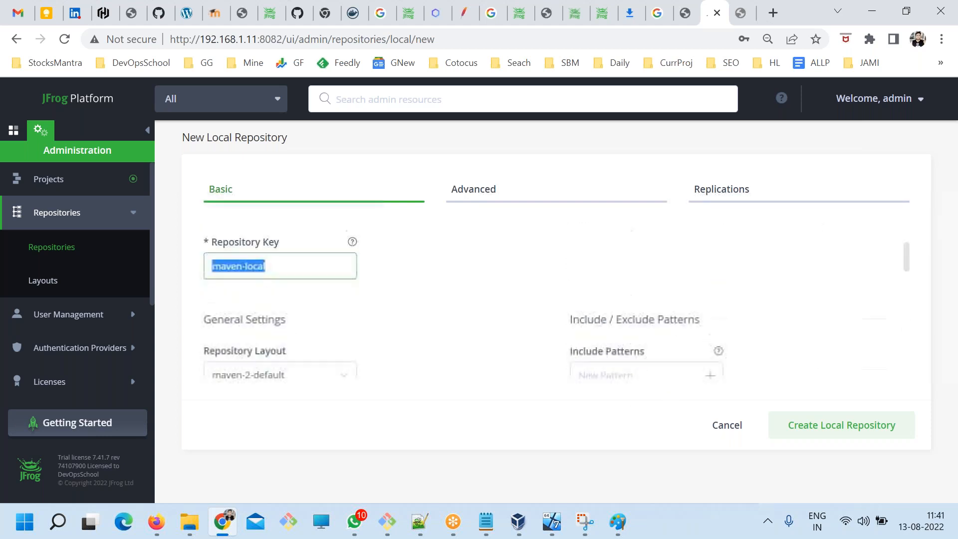
left_click(854, 427)
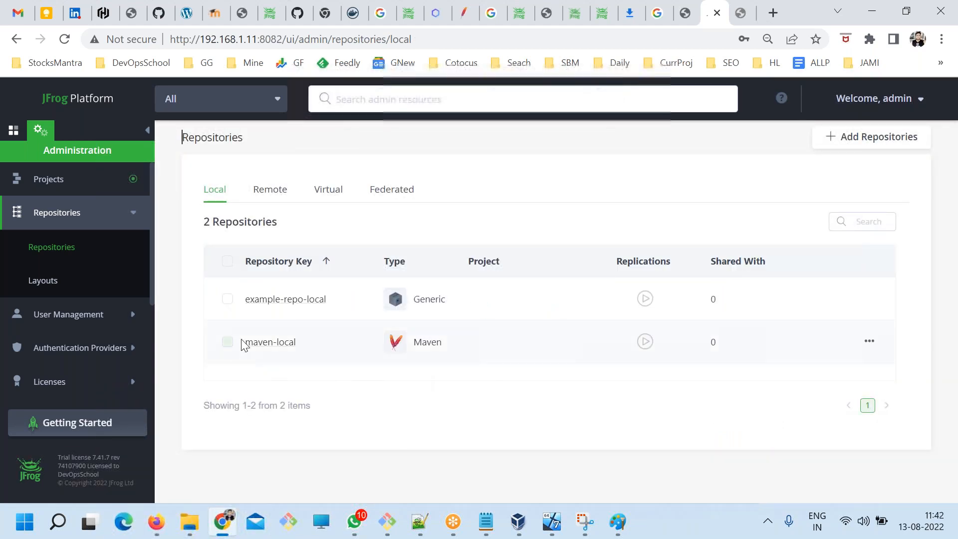
Start a new remote repository with the Maven package type and set its key to remote-maven.
left_click(871, 139)
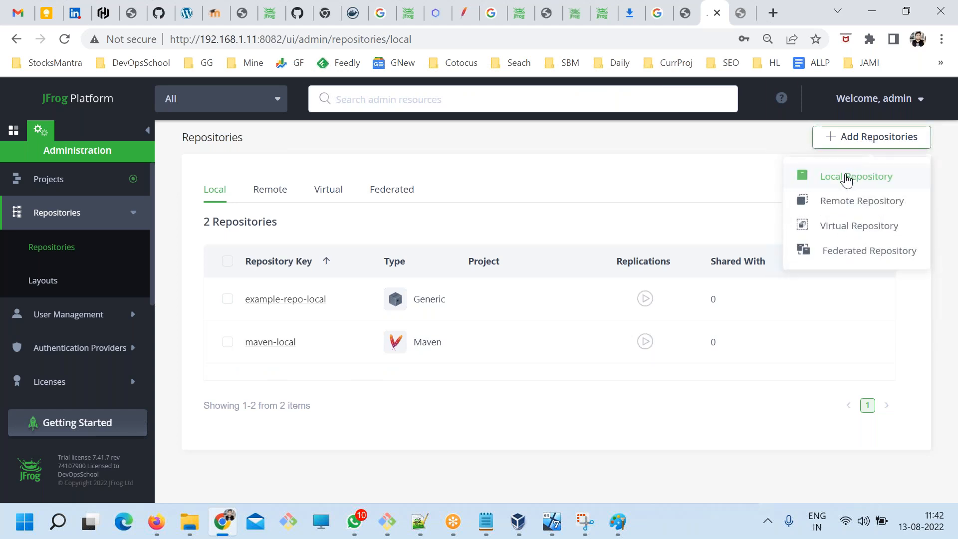
left_click(846, 202)
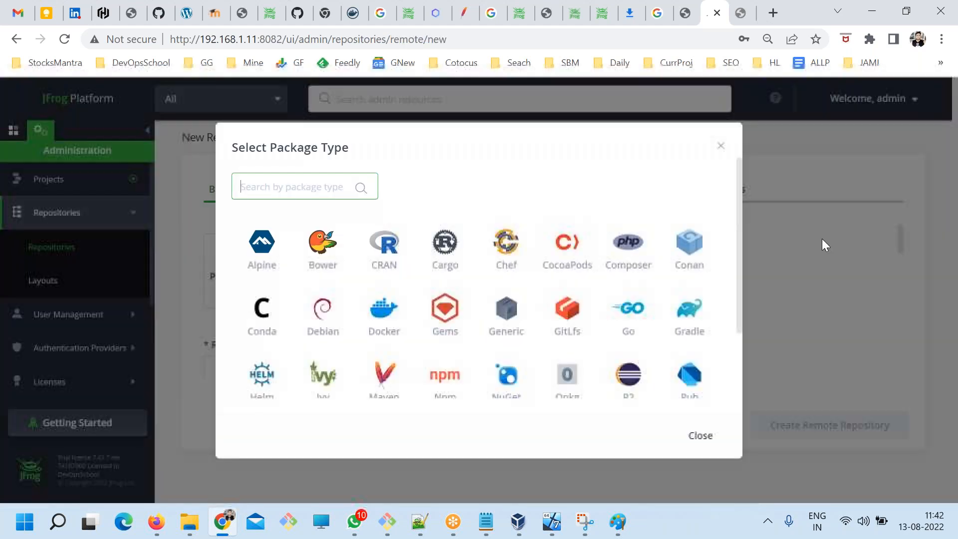
left_click(377, 382)
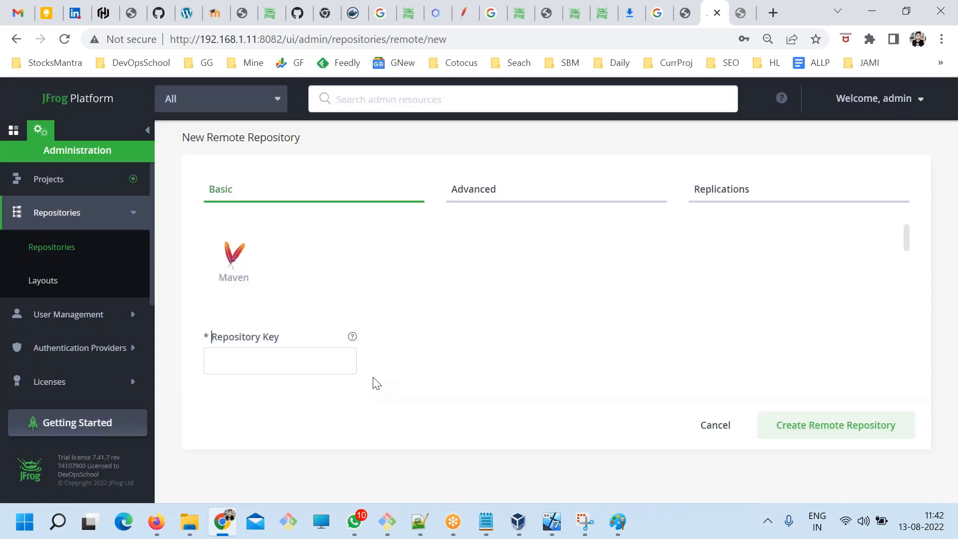
left_click(237, 357)
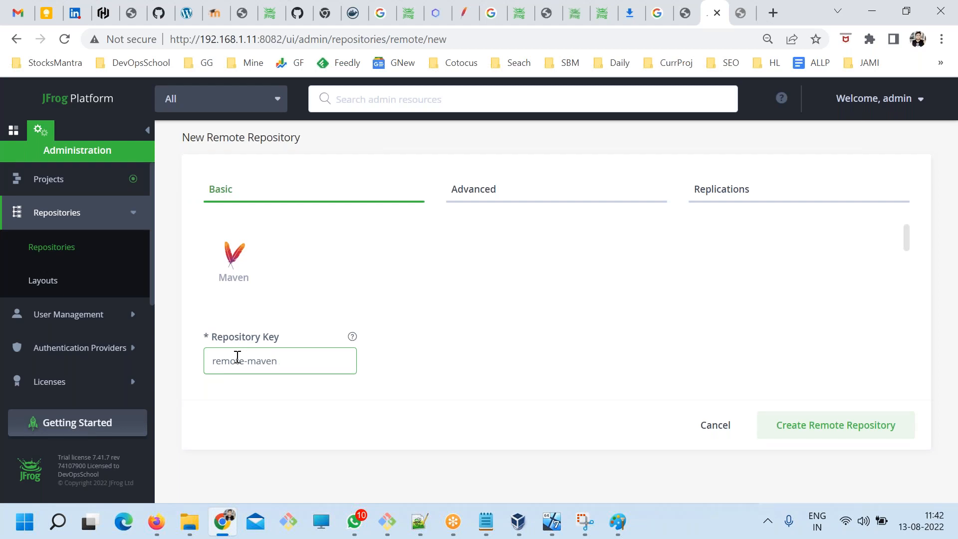
left_click_drag(285, 369, 180, 365)
left_click(299, 284)
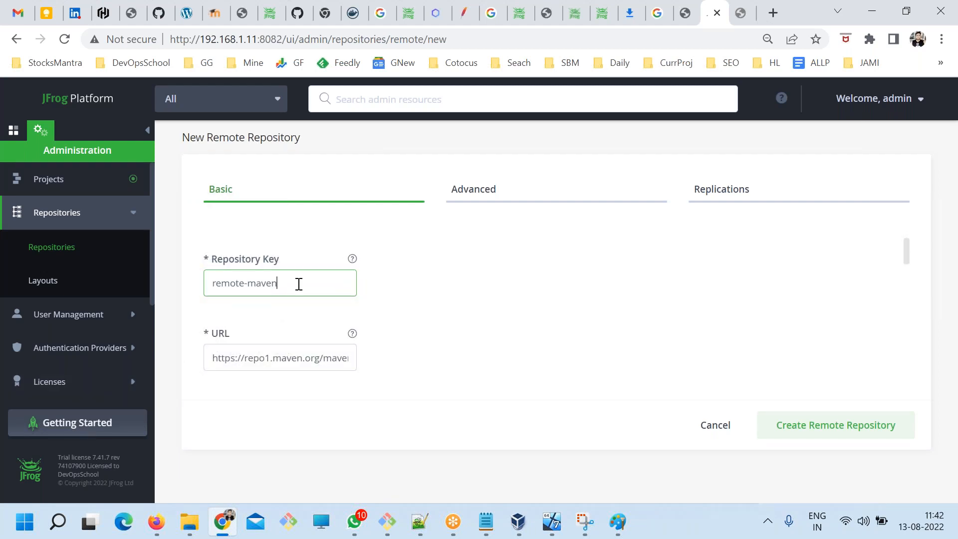
left_click_drag(226, 335, 214, 333)
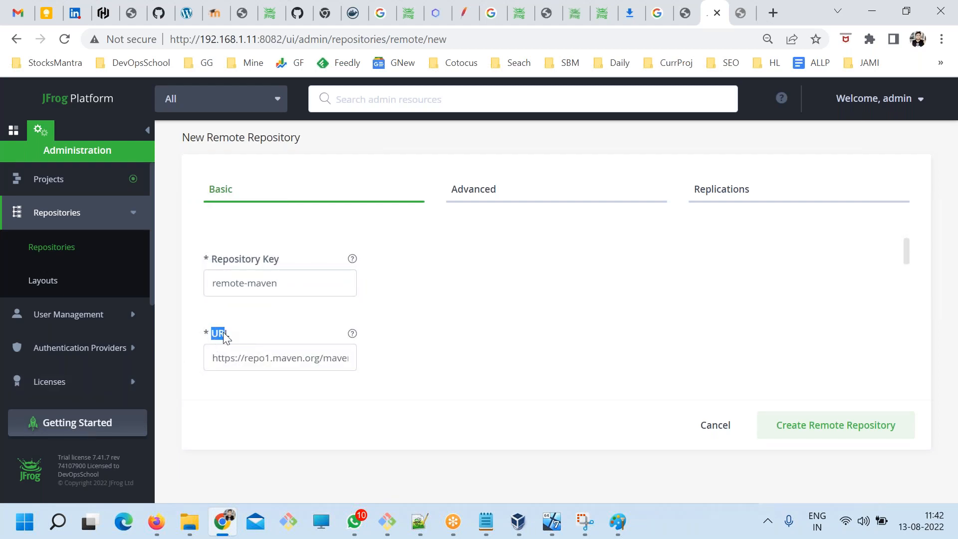
triple_click(284, 358)
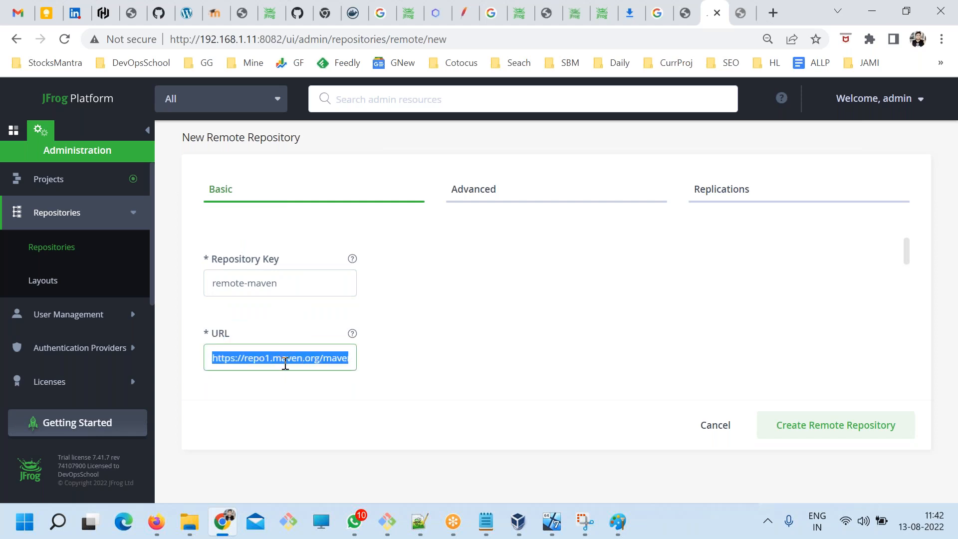
key("ctrl+c")
left_click(741, 12)
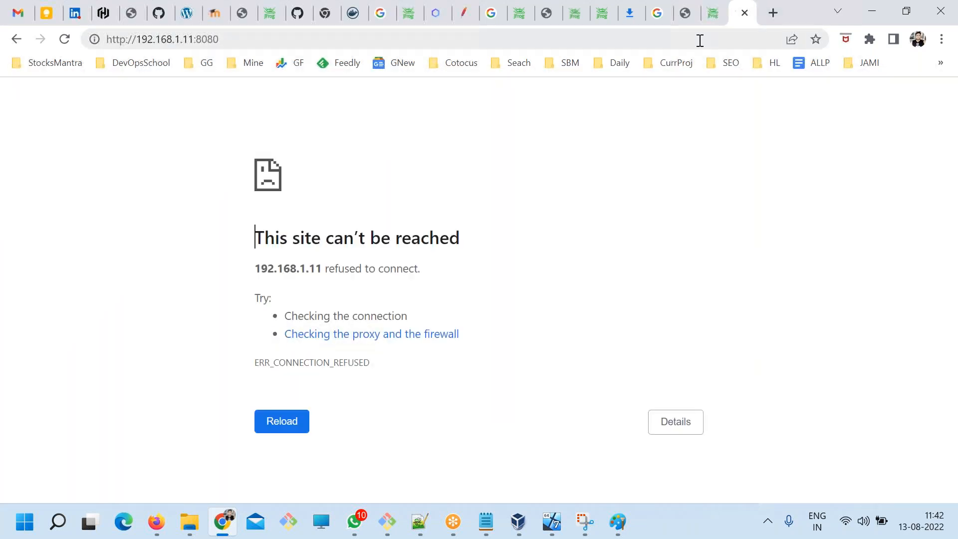
left_click(700, 38)
key("ctrl+v")
key("Return")
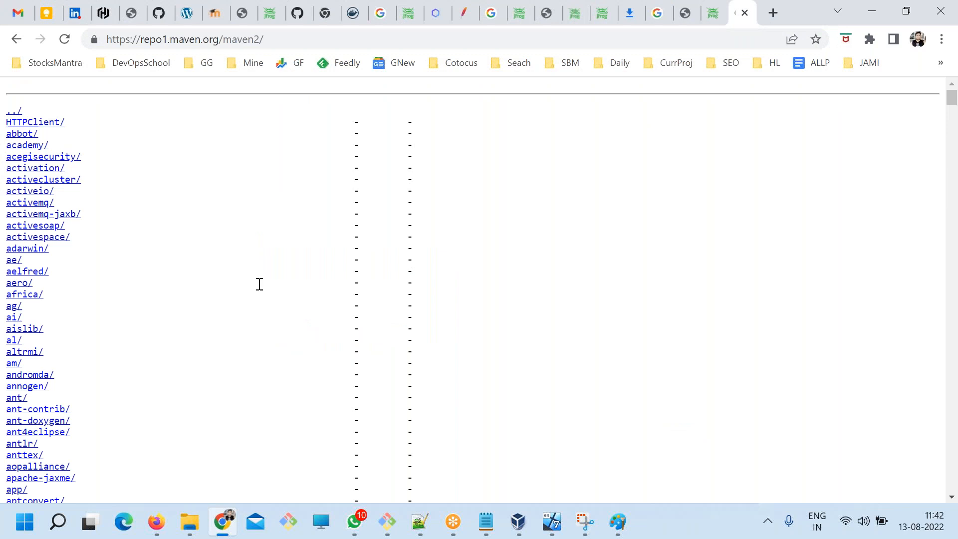
scroll(327, 377, "down", 20)
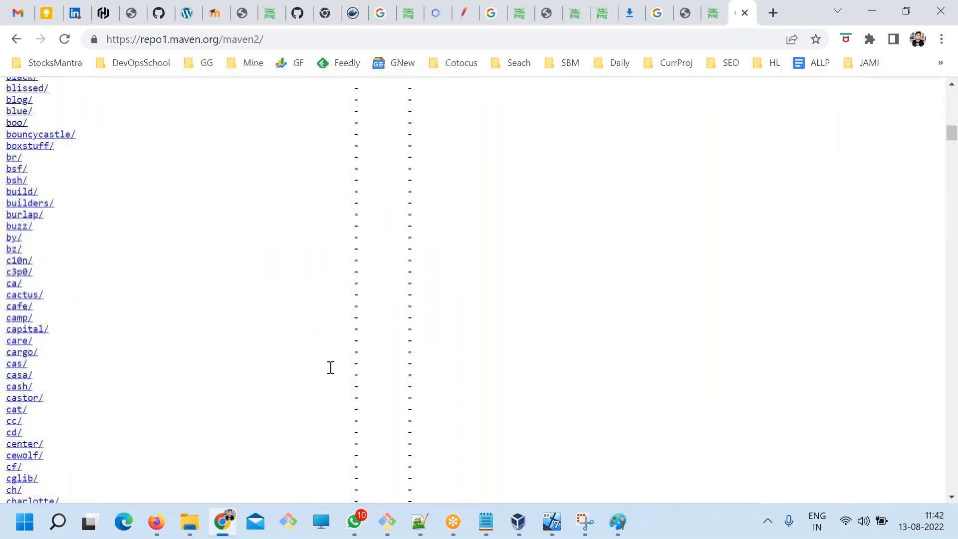
scroll(331, 368, "up", 20)
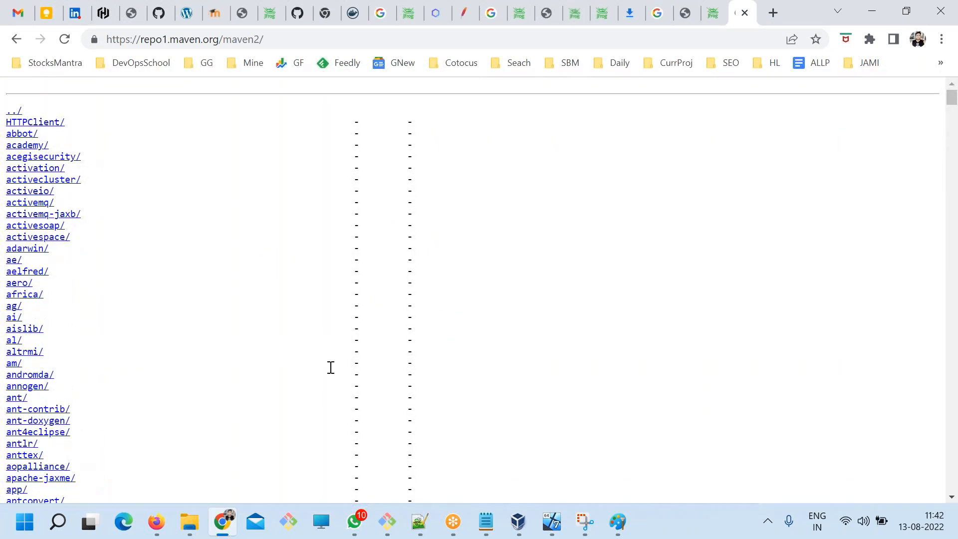
scroll(331, 368, "down", 20)
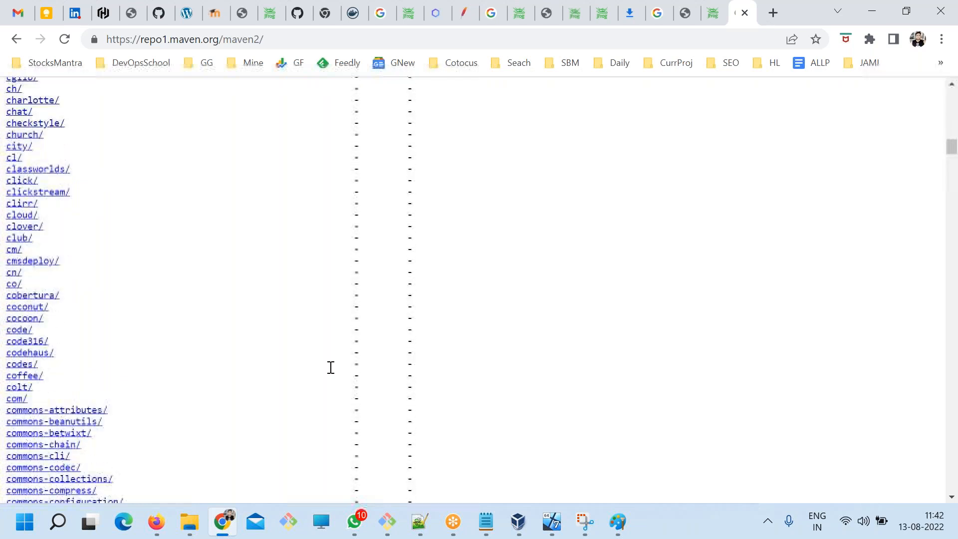
scroll(331, 398, "up", 20)
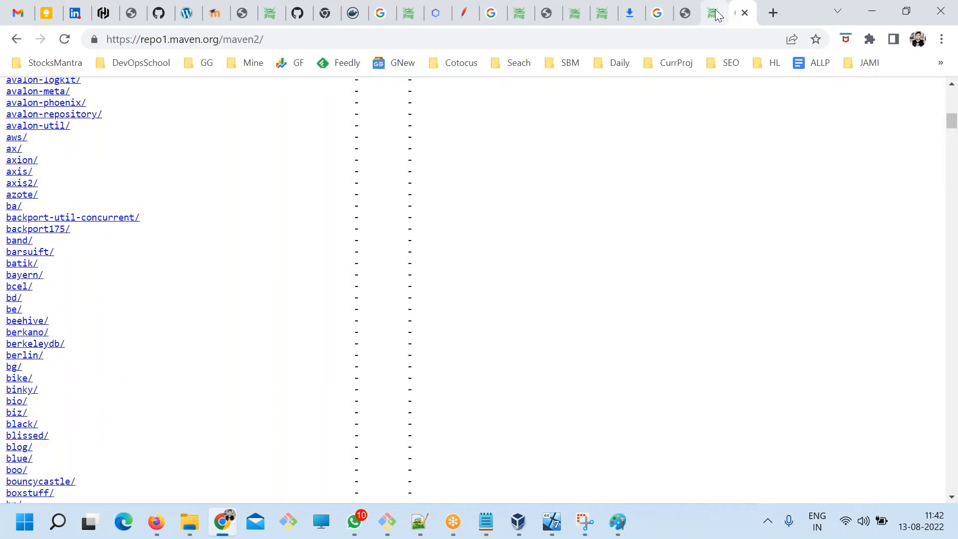
Return to the new remote repository form, review its basic settings and create the repository with the default options.
left_click(718, 15)
left_click(282, 382)
left_click_drag(288, 358, 424, 350)
left_click(682, 346)
scroll(456, 366, "down", 5)
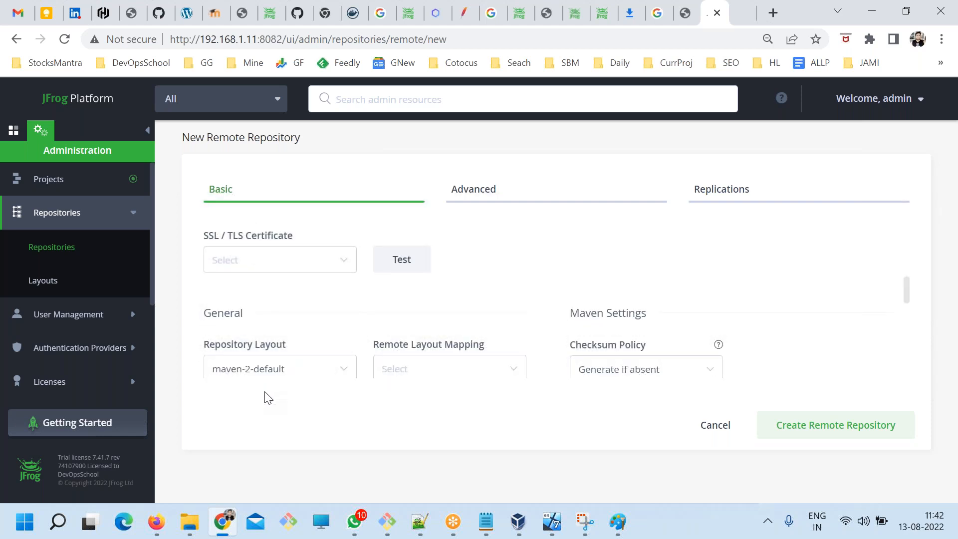
scroll(276, 394, "up", 2)
left_click(340, 276)
key("Tab")
left_click(332, 283)
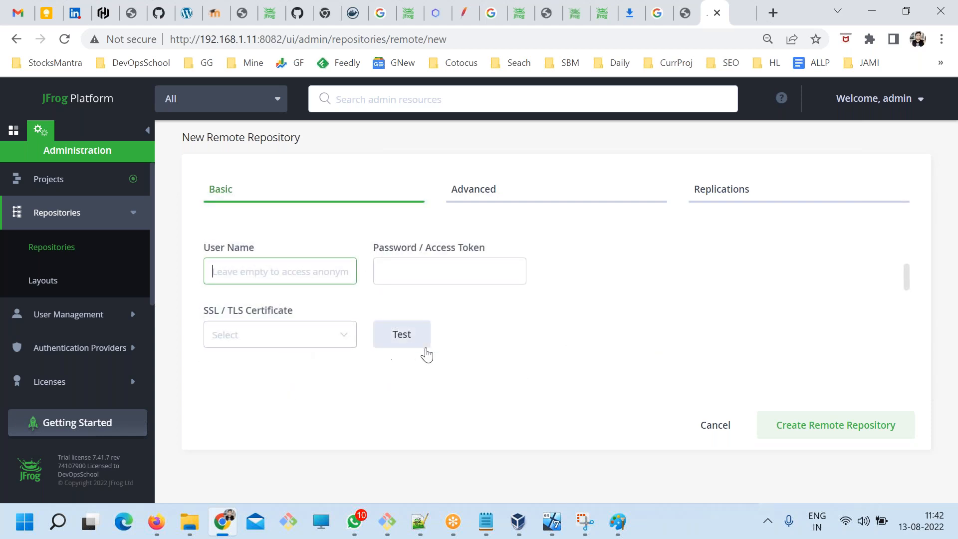
scroll(426, 353, "down", 2)
scroll(439, 360, "down", 1)
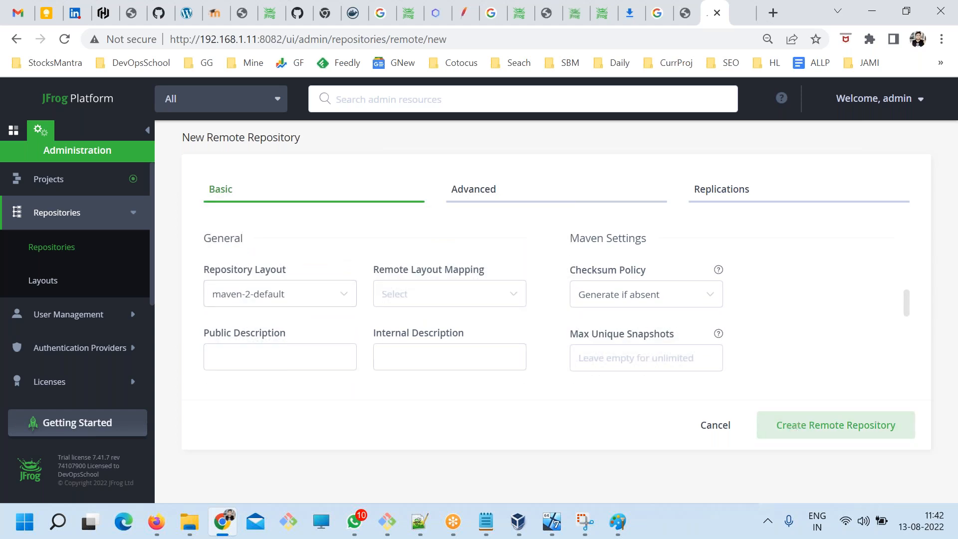
left_click(799, 426)
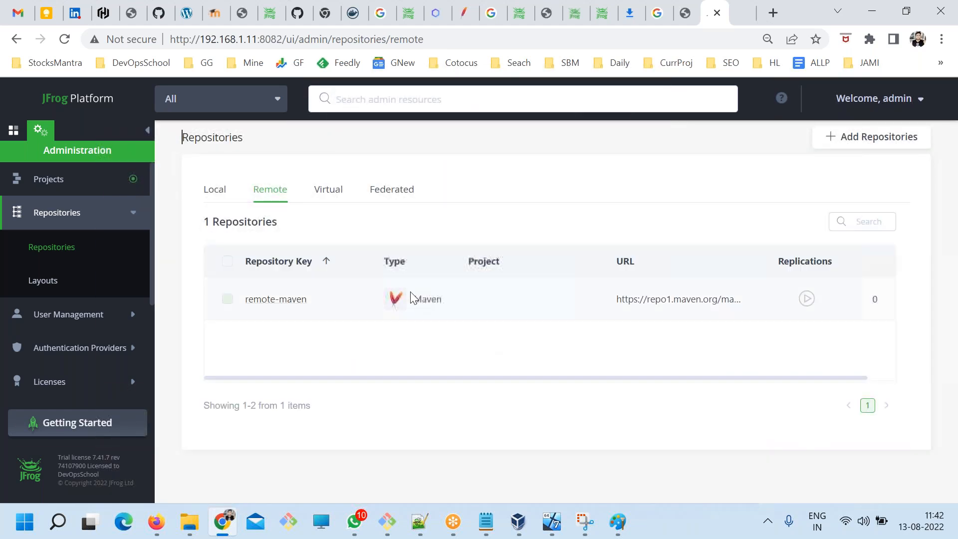
Check the existing repository lists, then start a new virtual Maven repository with the key group-devops.
left_click(219, 191)
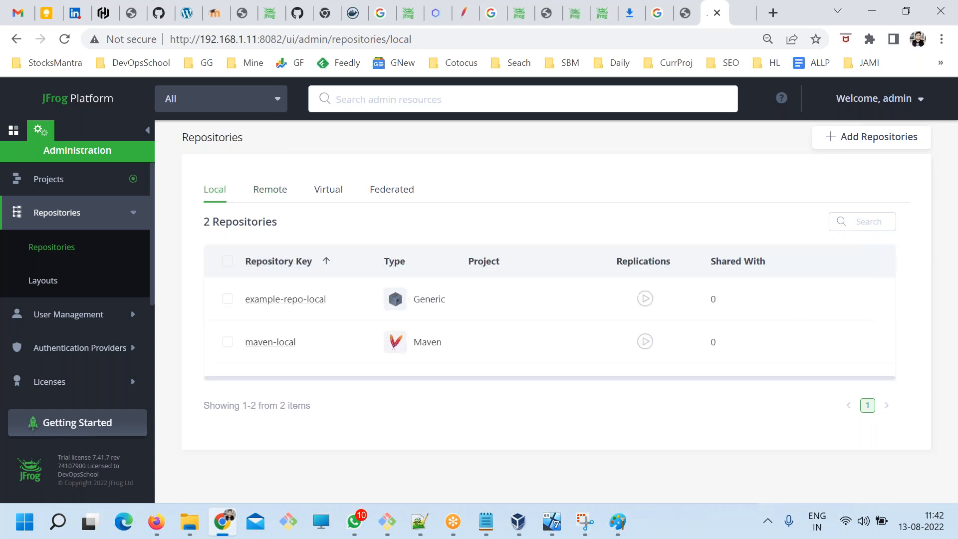
left_click(270, 194)
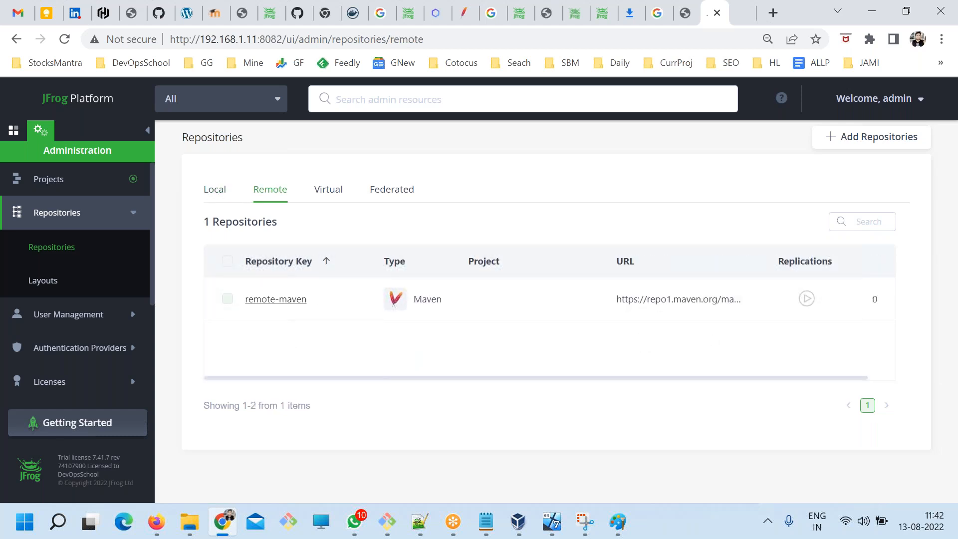
left_click(329, 195)
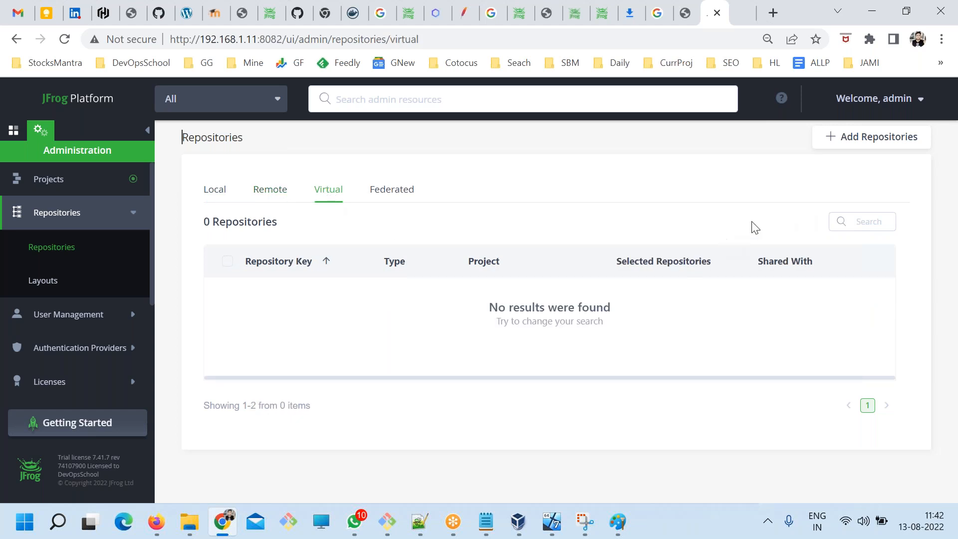
left_click(851, 145)
left_click(846, 221)
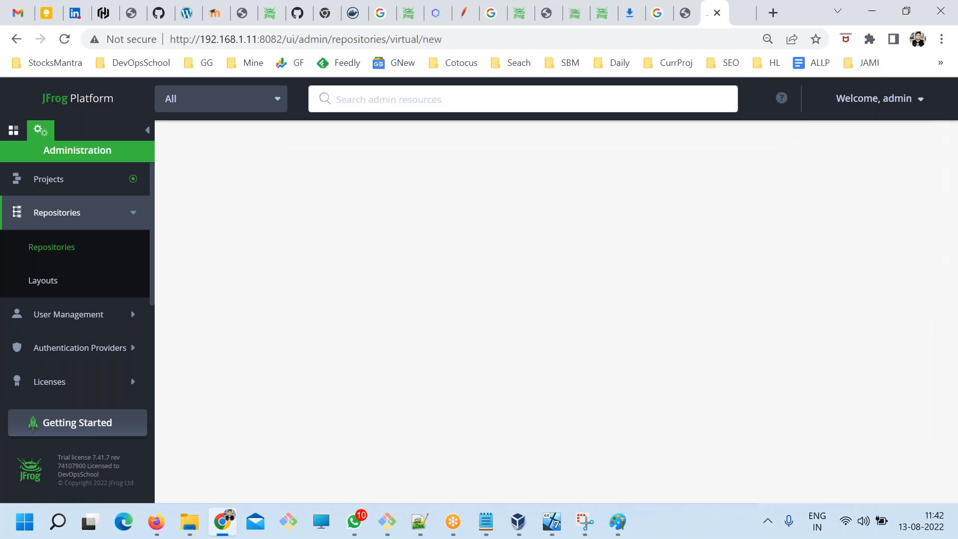
scroll(447, 327, "down", 3)
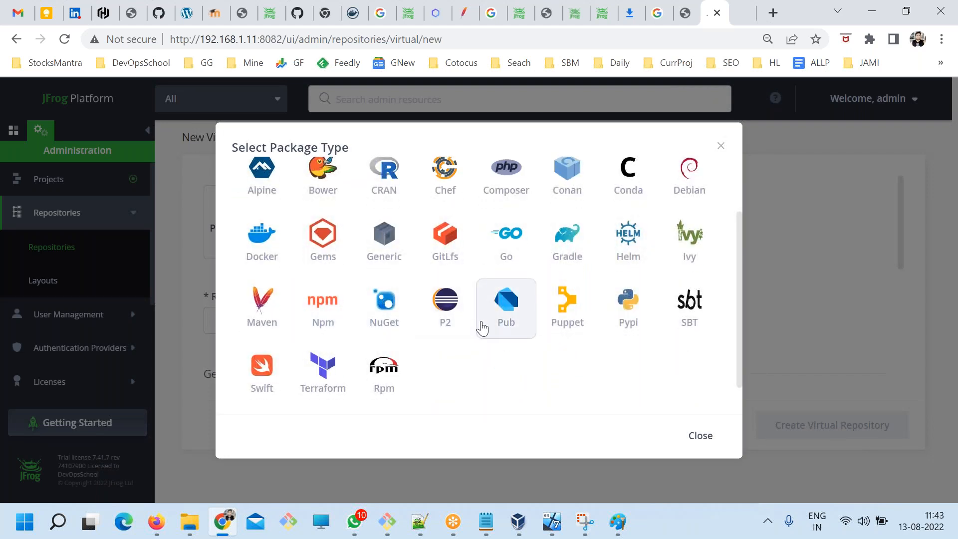
left_click(269, 314)
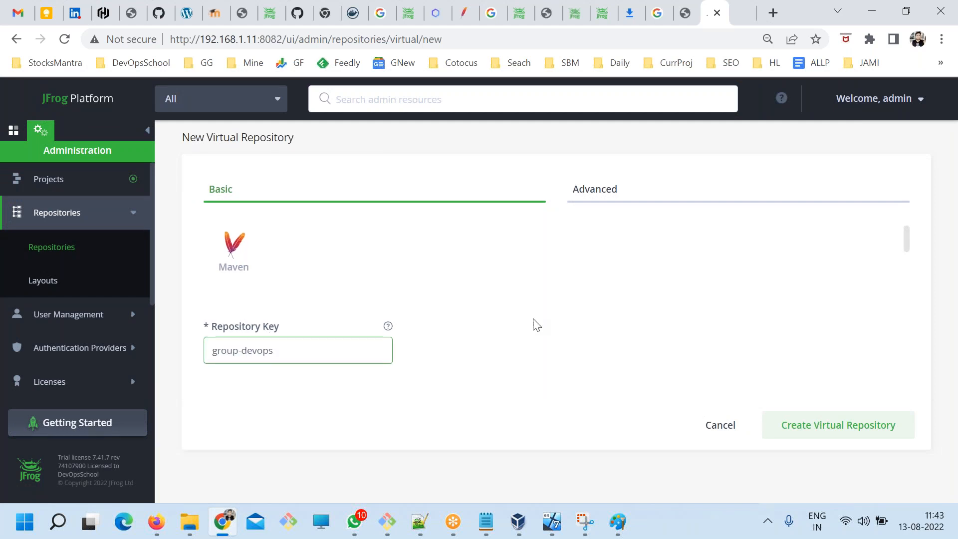
Include maven-local and remote-maven in the virtual repository and create it.
scroll(535, 325, "down", 3)
scroll(269, 320, "down", 2)
scroll(270, 321, "down", 8)
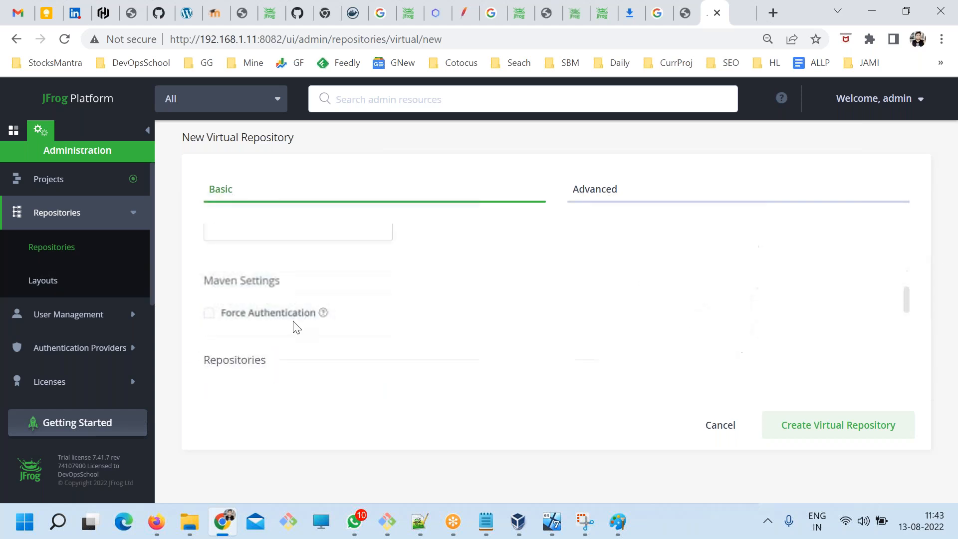
left_click(291, 269)
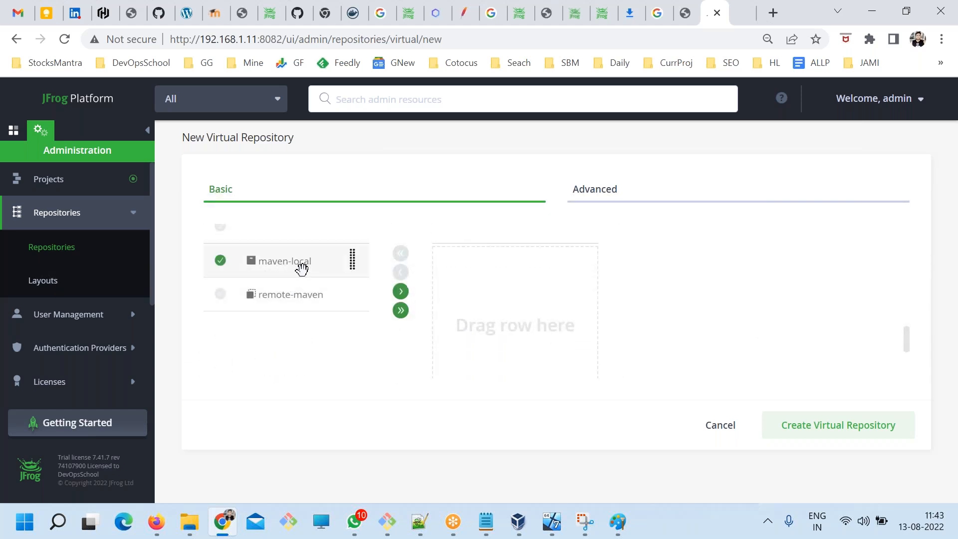
left_click(400, 293)
left_click(304, 269)
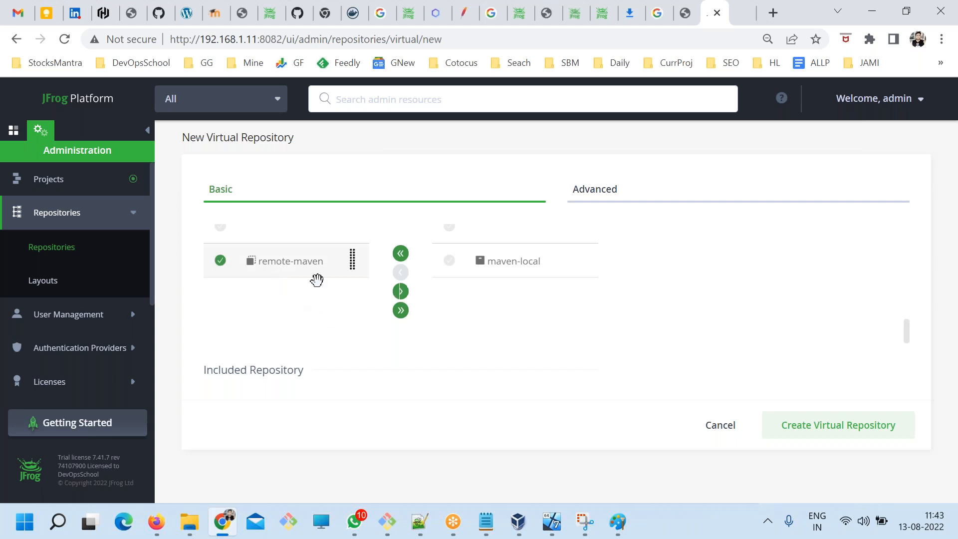
left_click(400, 291)
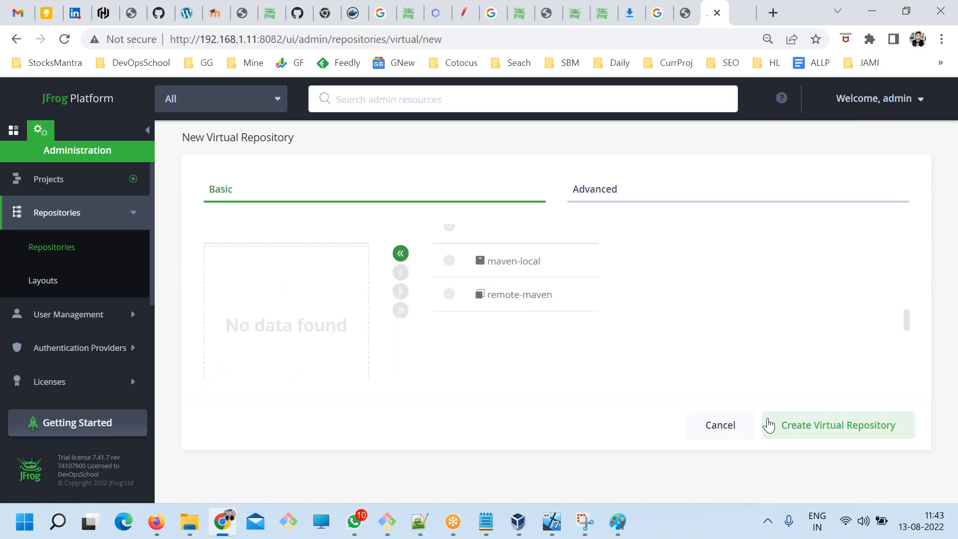
left_click(839, 425)
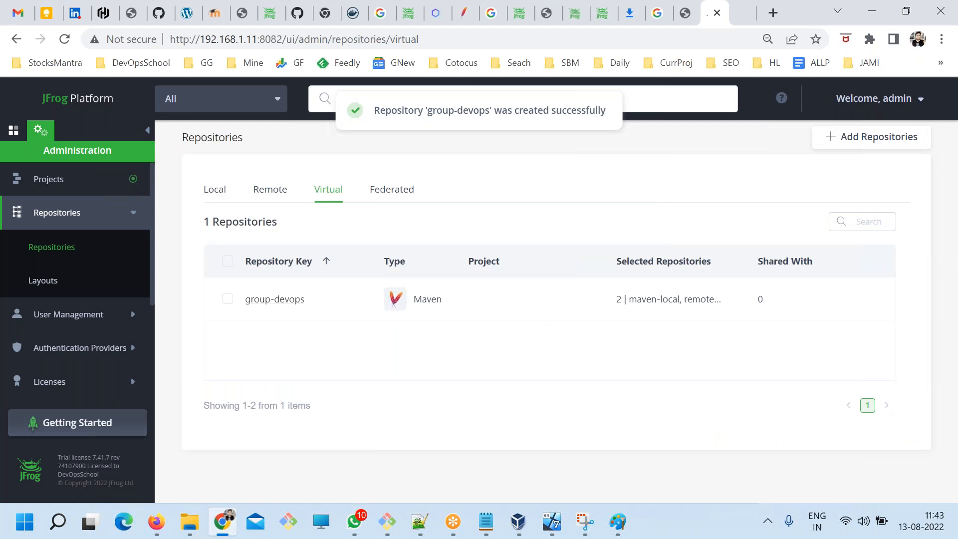
Switch to the ART.txt notes in Notepad, renumber the remote repo, virtual repo and permission lines as Steps 4, 5 and 6, and save.
key("alt+Tab")
left_click(486, 522)
left_click(394, 301)
left_click_drag(482, 319, 95, 234)
double_click(141, 275)
type("4")
double_click(142, 314)
type("5")
left_click(144, 345)
mouse_move(145, 352)
left_mouse_down()
mouse_move(131, 353)
mouse_move(145, 354)
left_mouse_up()
type("6")
double_click(139, 348)
type("6")
key("ctrl+s")
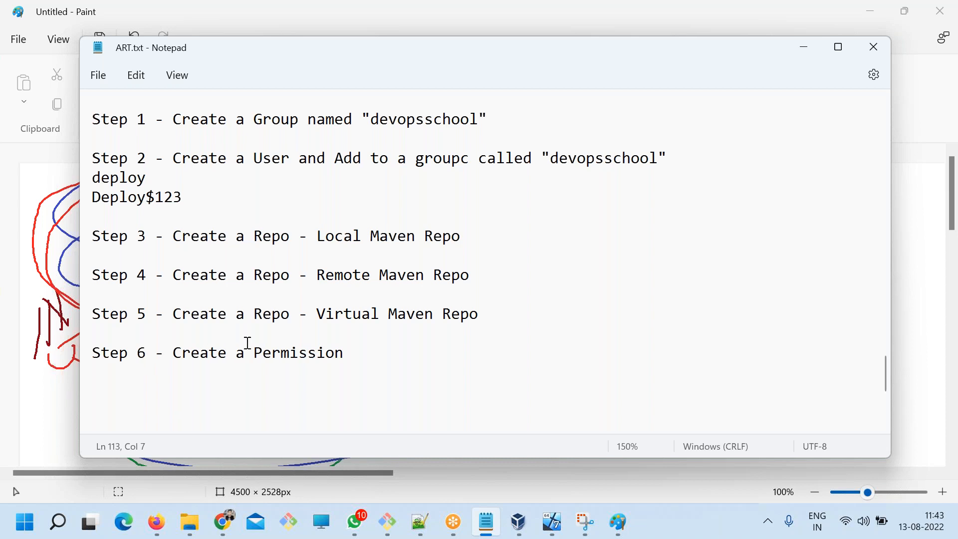
left_click_drag(493, 328, 94, 236)
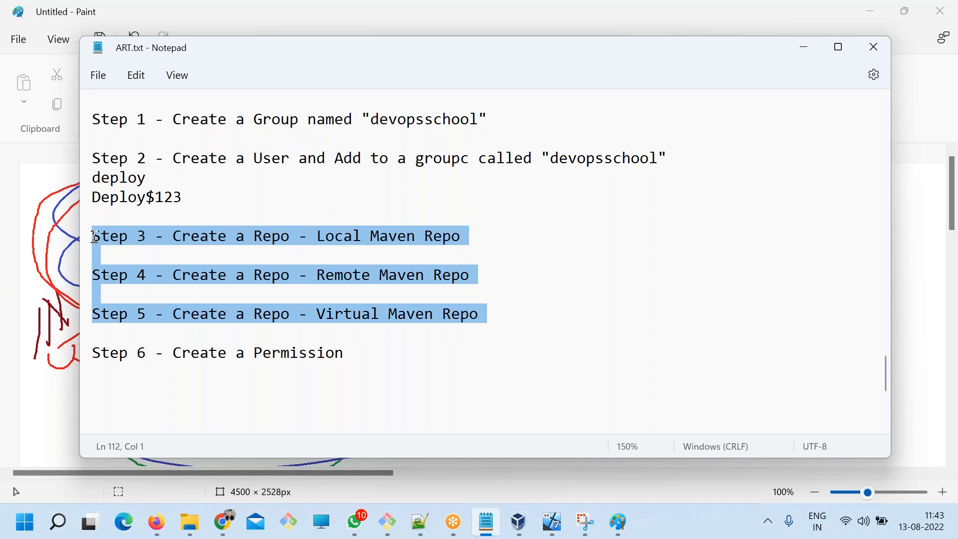
left_click(249, 295)
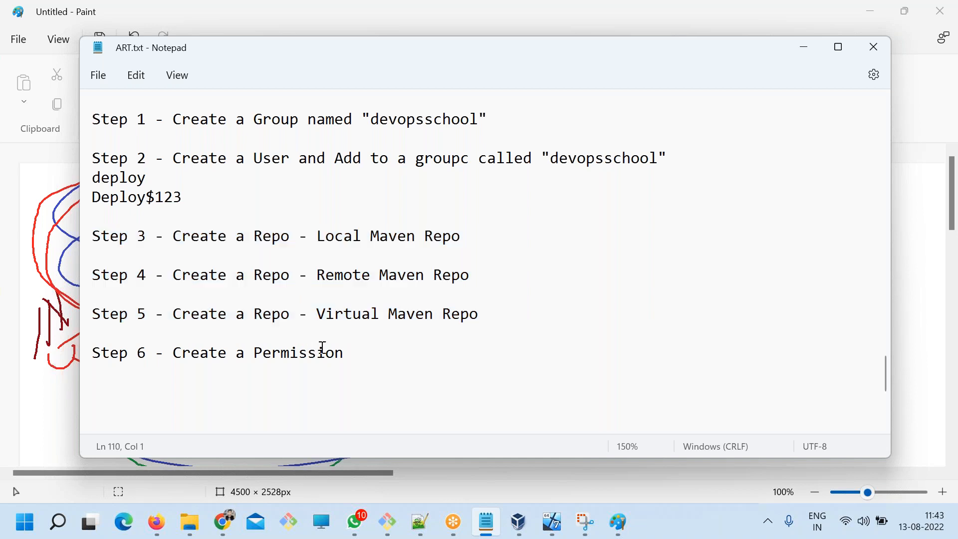
left_click_drag(348, 355, 98, 346)
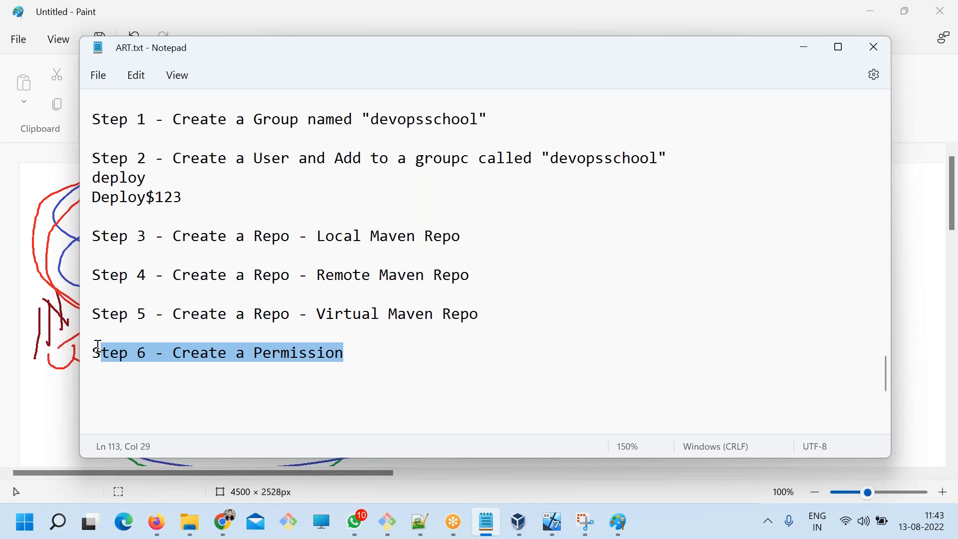
Switch to the JFrog Platform in Chrome, go to the user management permissions and start a new permission named devopsschool.
left_click(225, 523)
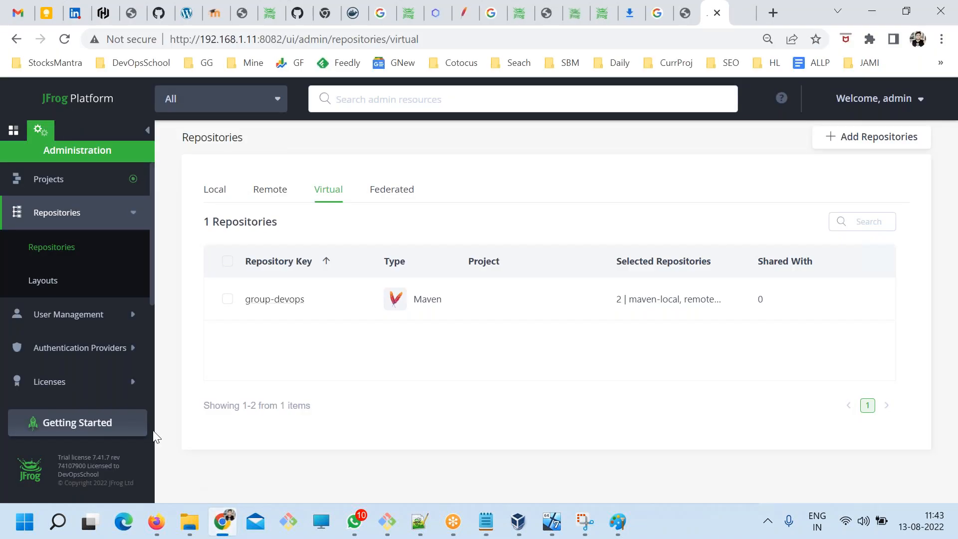
left_click(70, 215)
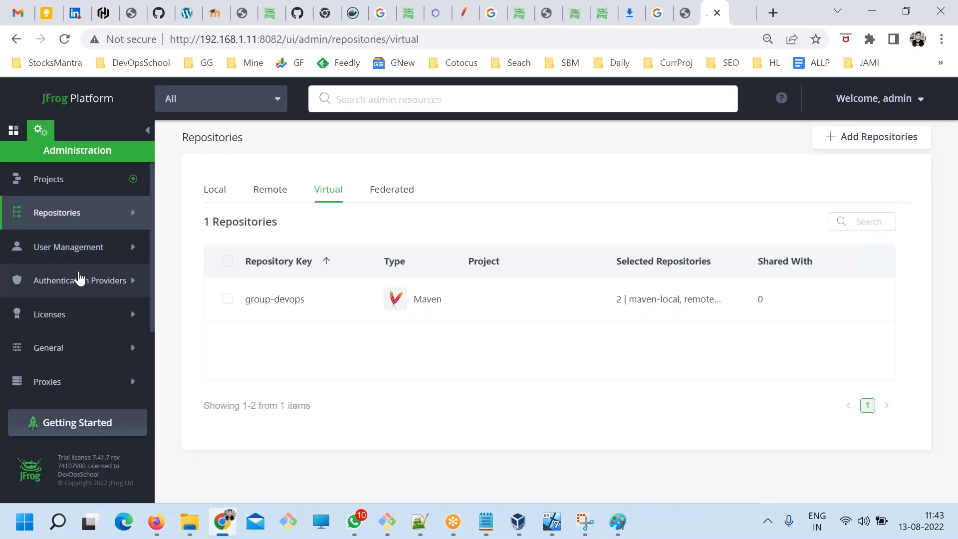
left_click(68, 249)
scroll(95, 332, "down", 2)
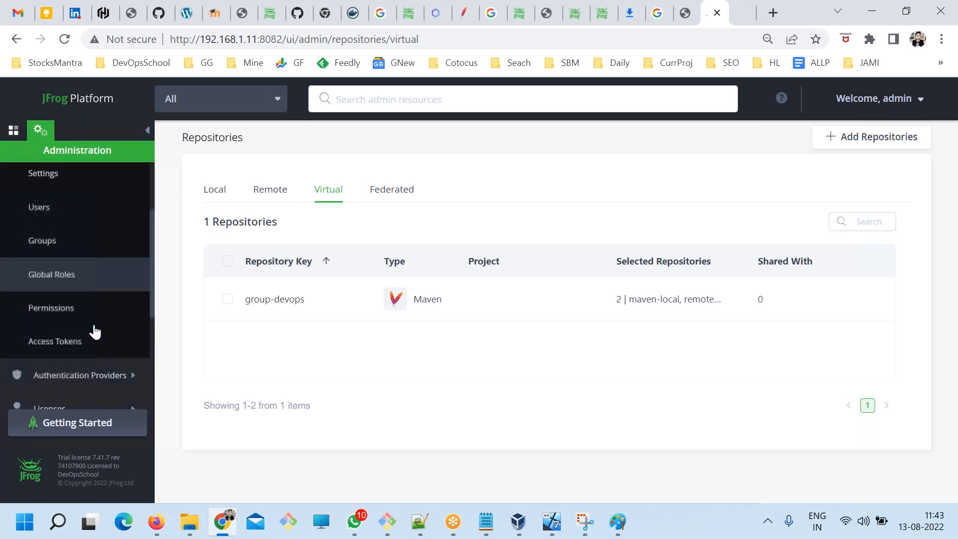
left_click(55, 267)
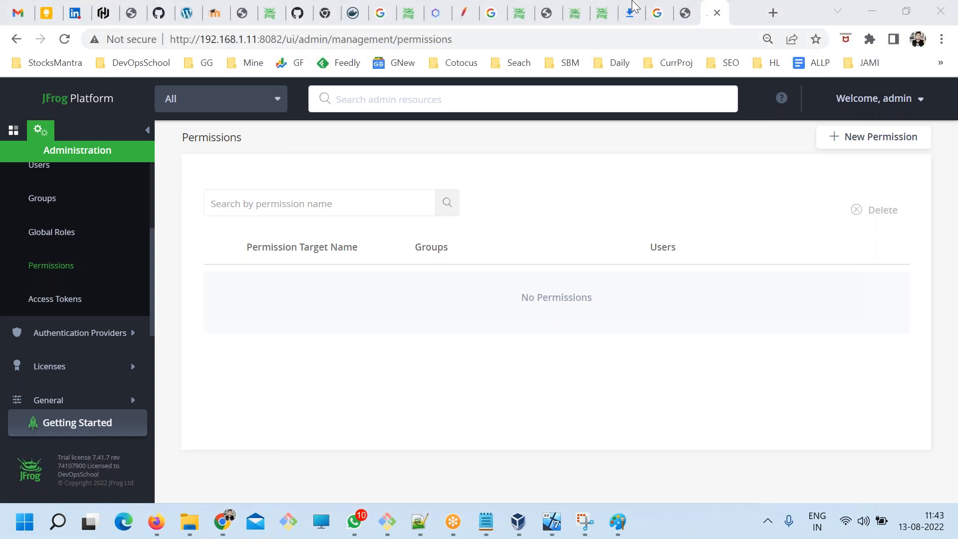
left_click(859, 146)
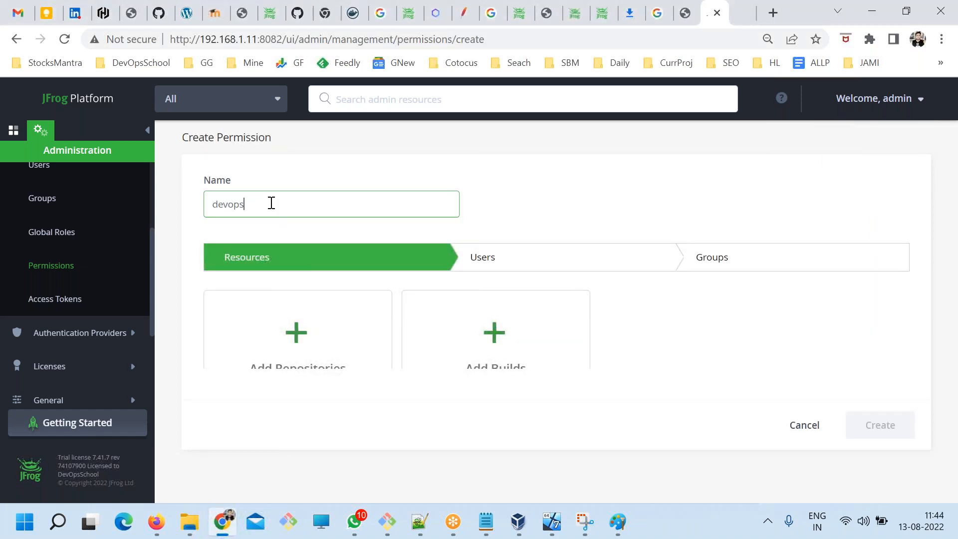
Open the permission's repository selection and enable Any Distribution Repository, leaving Any Local Repository and Any Remote Repository off.
scroll(304, 285, "down", 1)
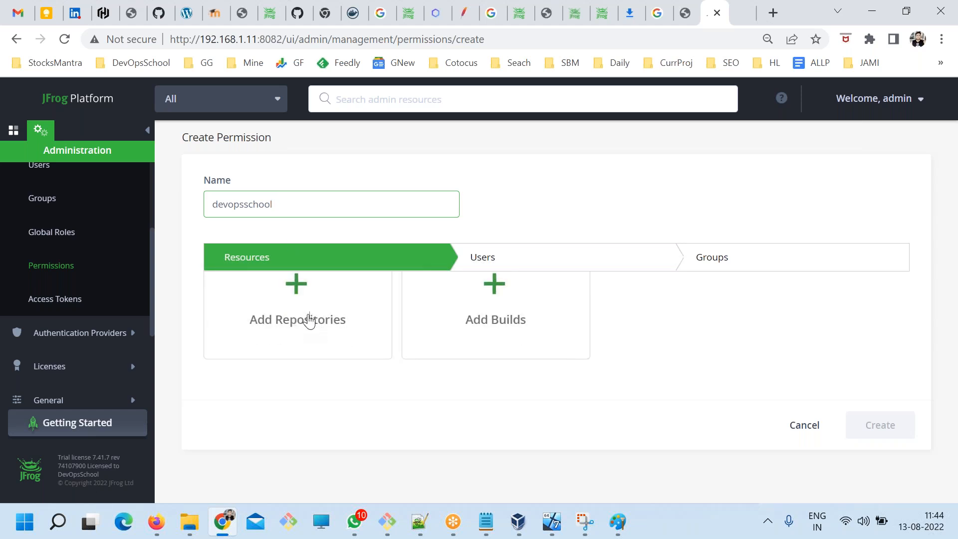
left_click(309, 319)
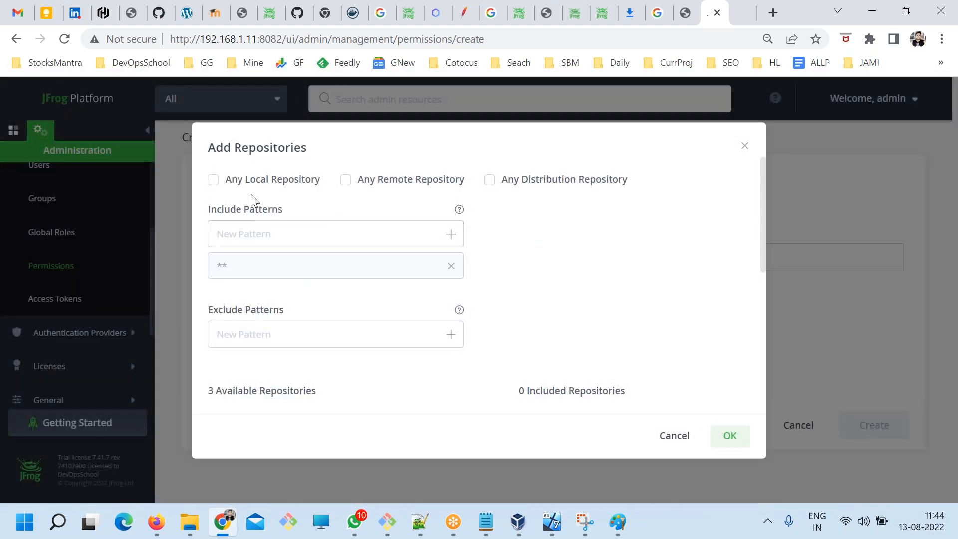
left_click(232, 185)
left_click(351, 186)
left_click(238, 186)
left_click(357, 185)
left_click(393, 235)
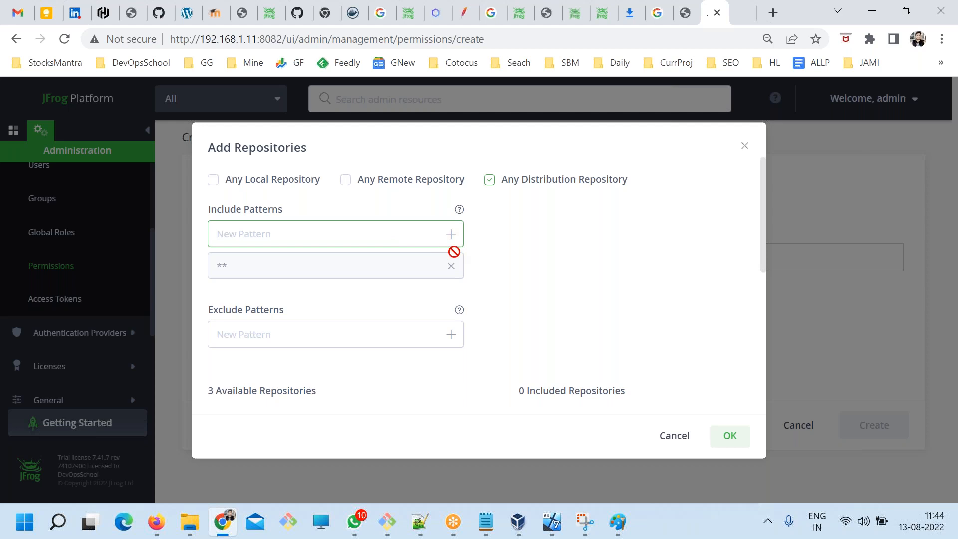
Include the maven-local and remote-maven repositories in the permission and confirm the selection.
scroll(441, 323, "down", 5)
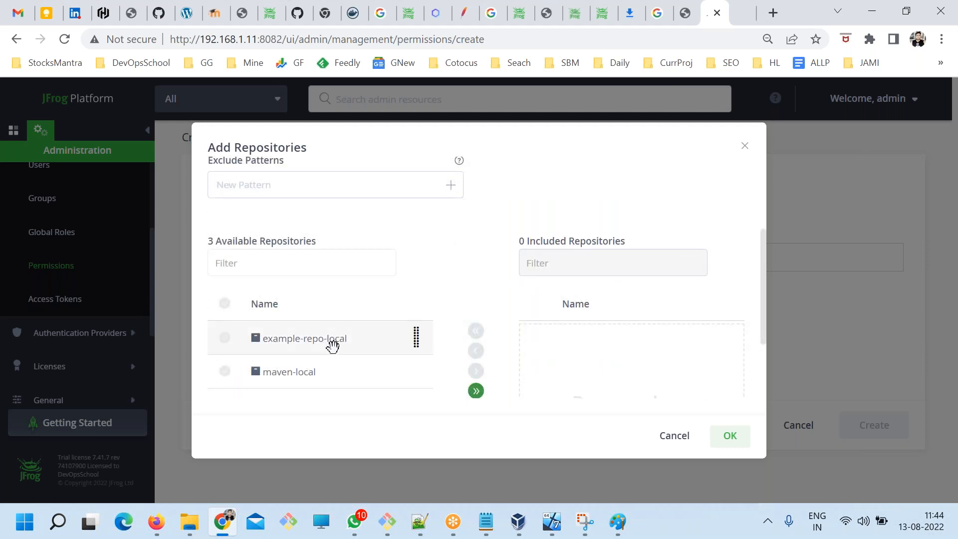
left_click(327, 300)
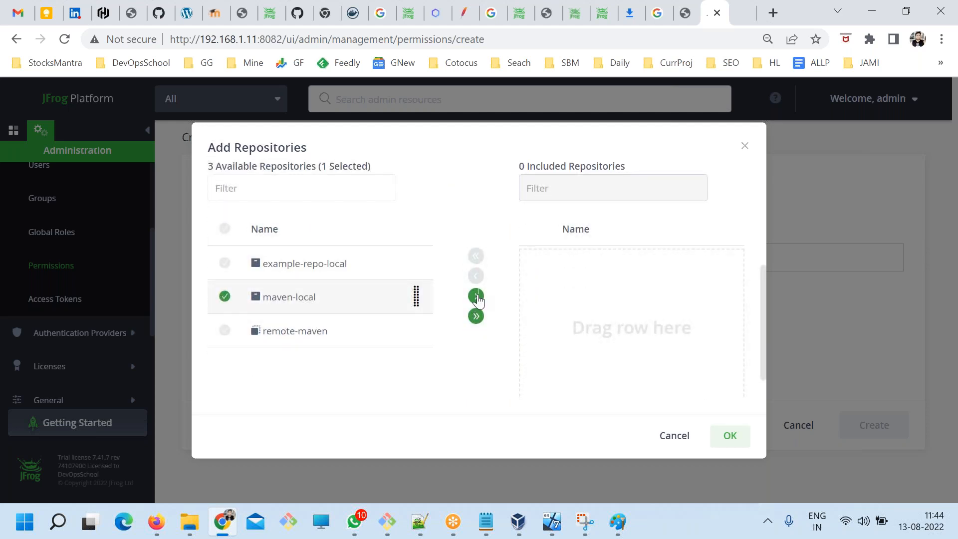
left_click(477, 298)
left_click(354, 347)
left_click(477, 341)
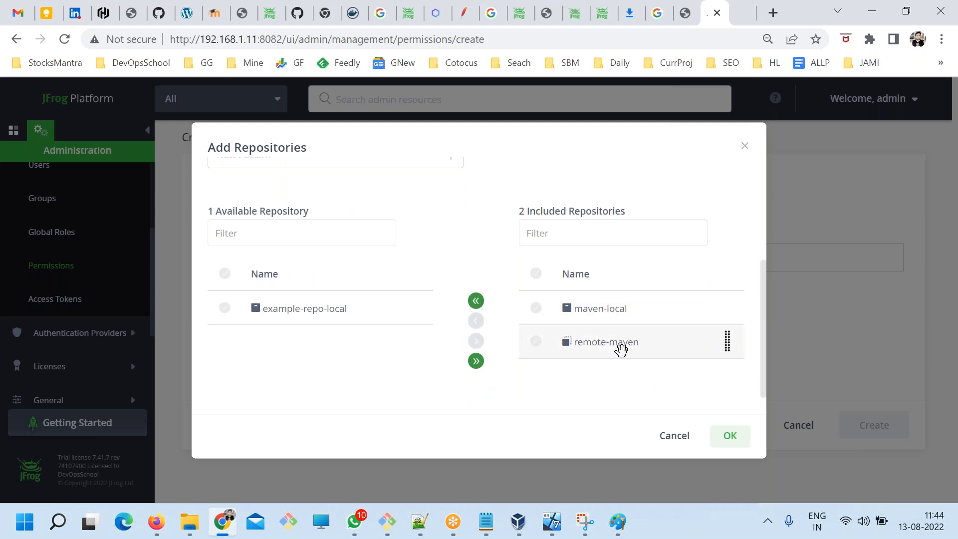
scroll(445, 342, "up", 4)
scroll(451, 368, "down", 4)
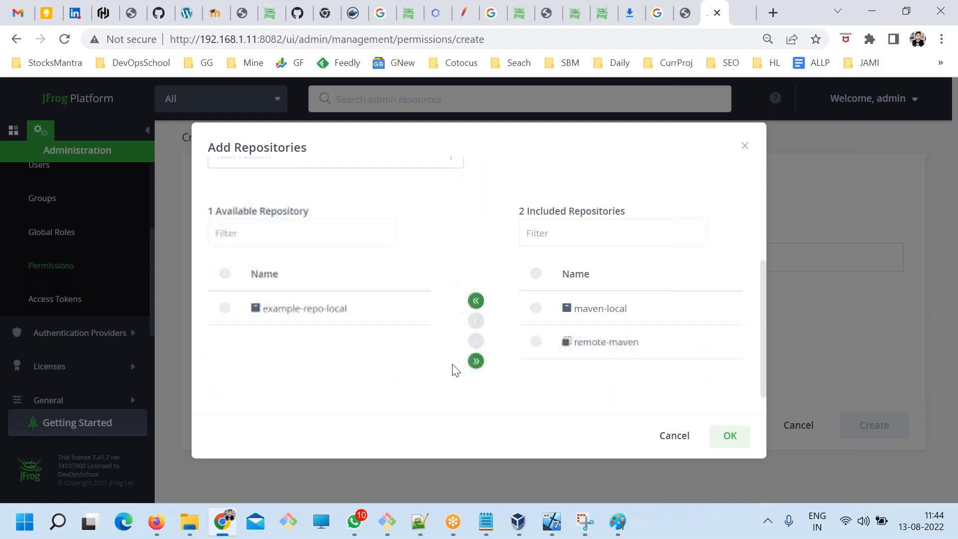
left_click(730, 436)
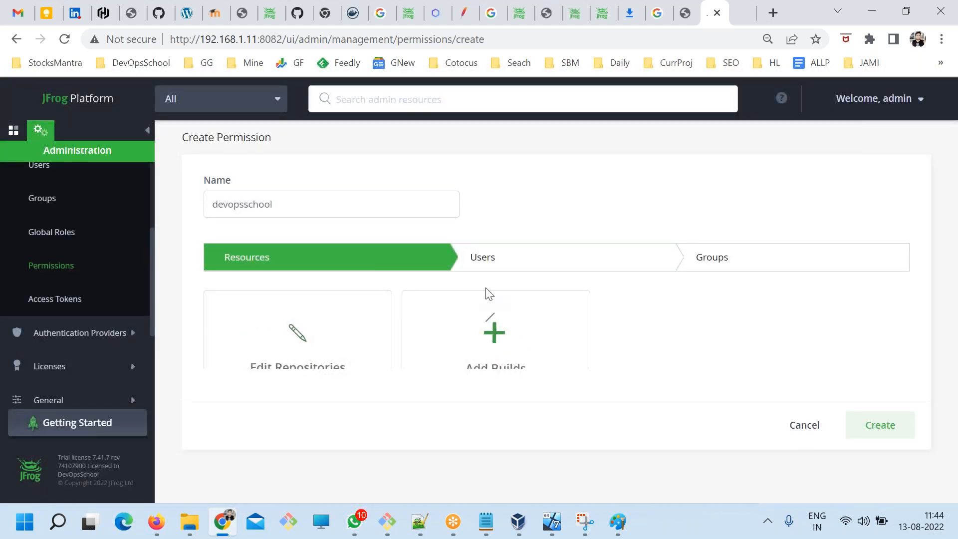
left_click(494, 262)
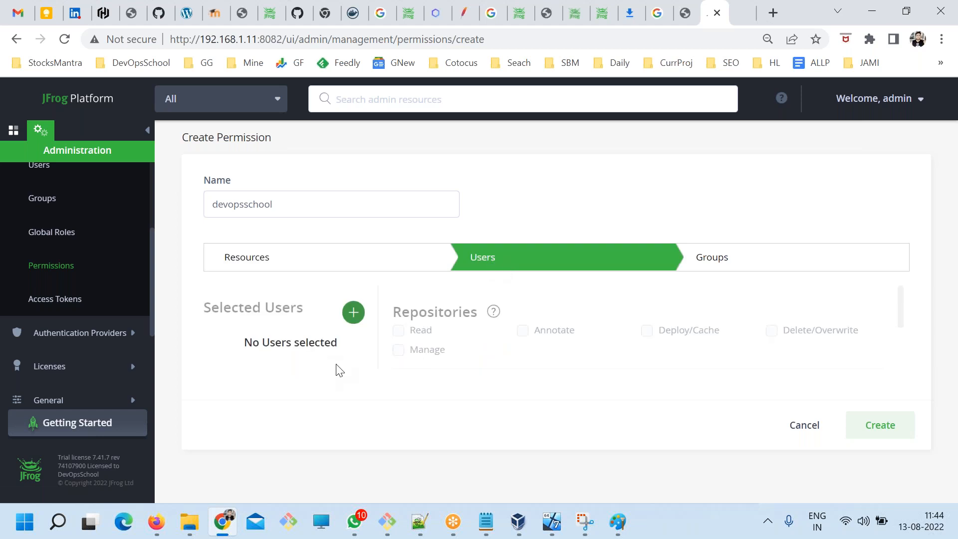
left_click(349, 315)
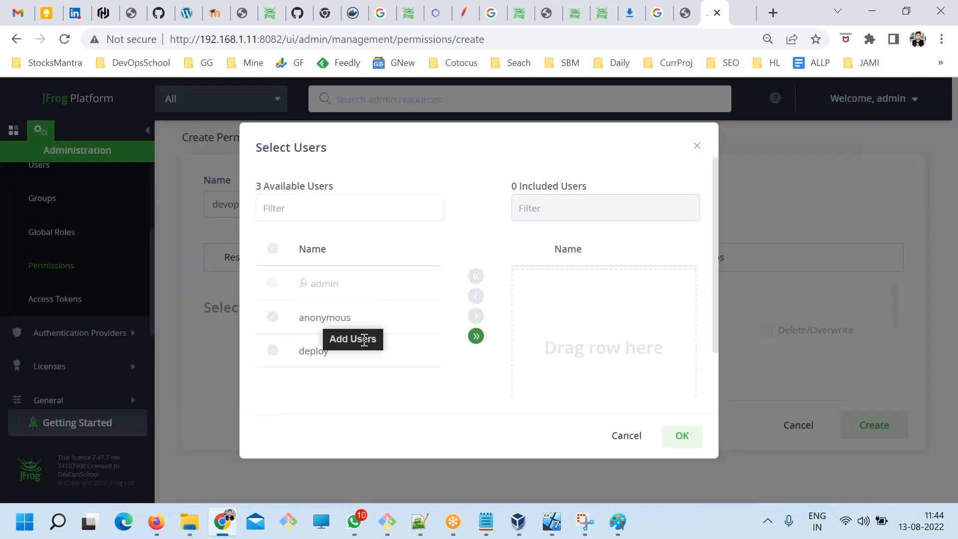
left_click(619, 438)
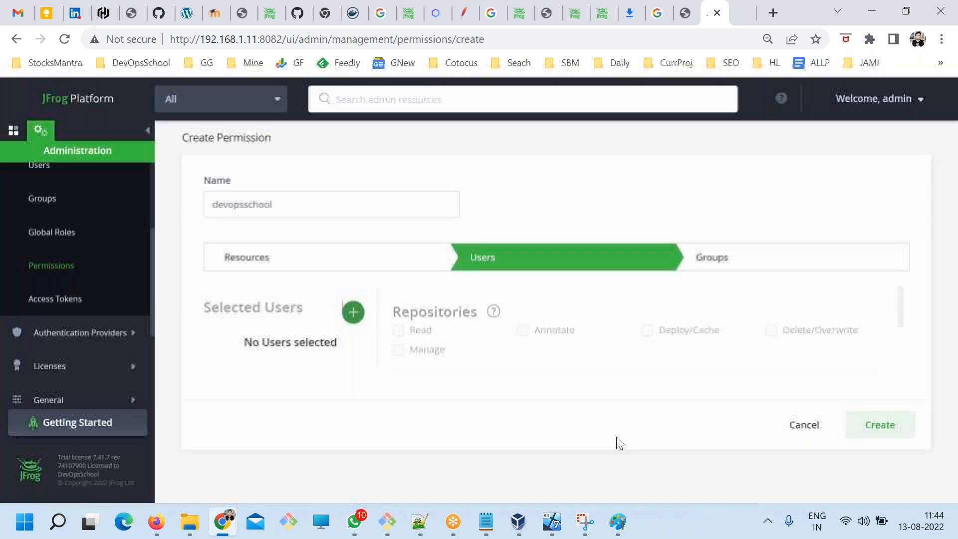
Add the devopsschool group to the permission's groups.
left_click(715, 258)
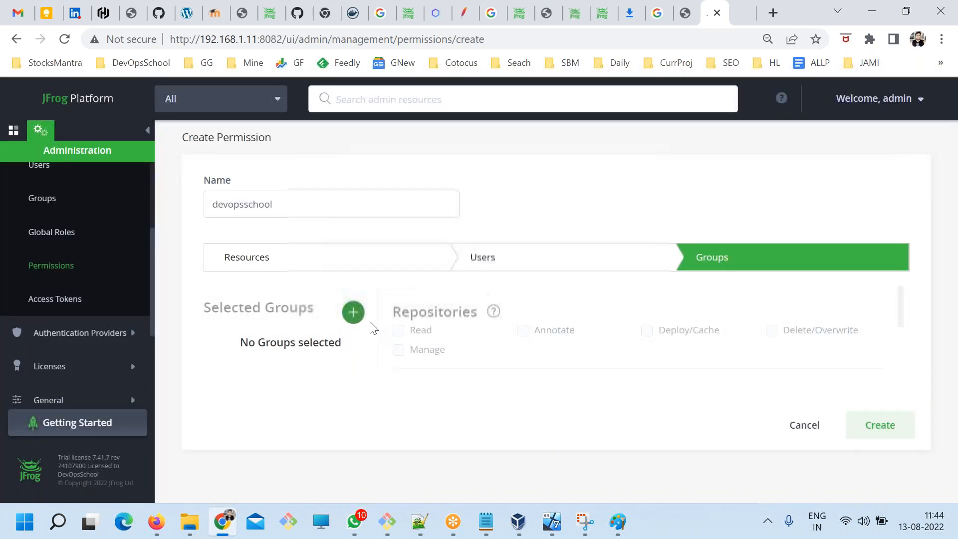
left_click(353, 313)
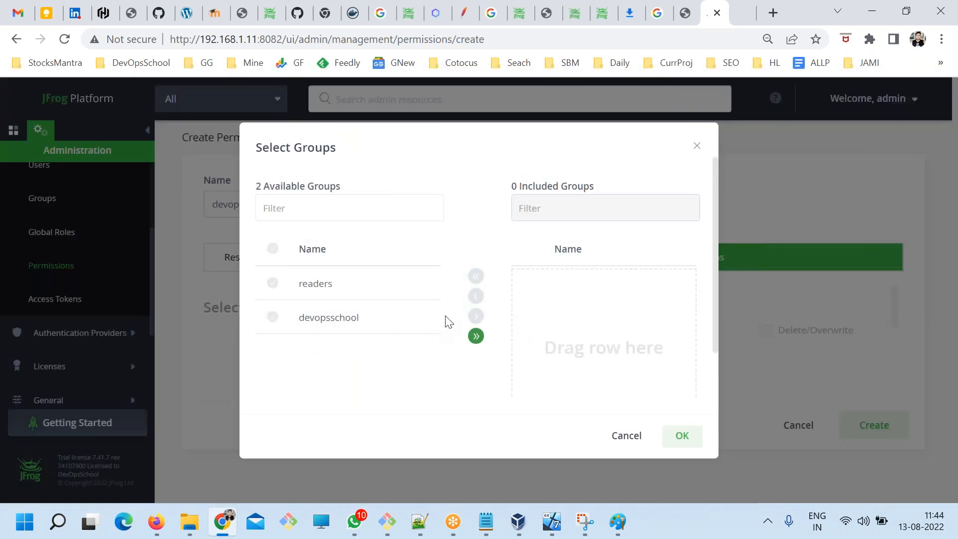
left_click(301, 316)
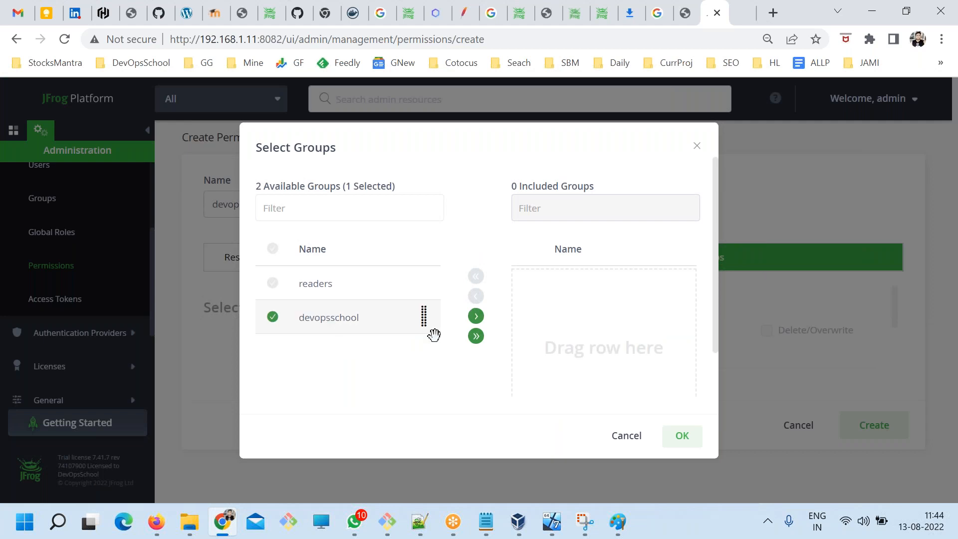
left_click(476, 320)
left_click(676, 424)
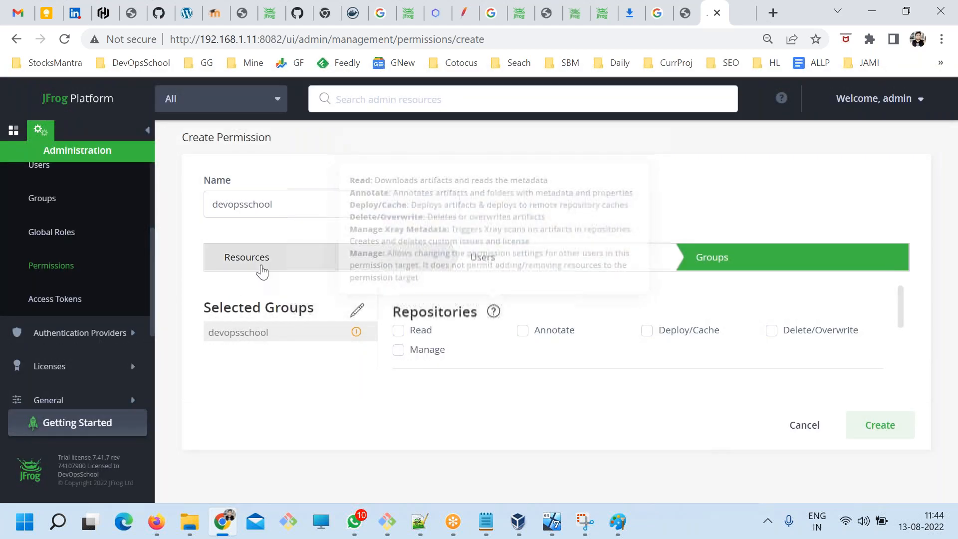
Grant the devopsschool group Read, Annotate, Deploy/Cache and Delete/Overwrite rights on the repositories and create the permission.
left_click(259, 265)
left_click(712, 258)
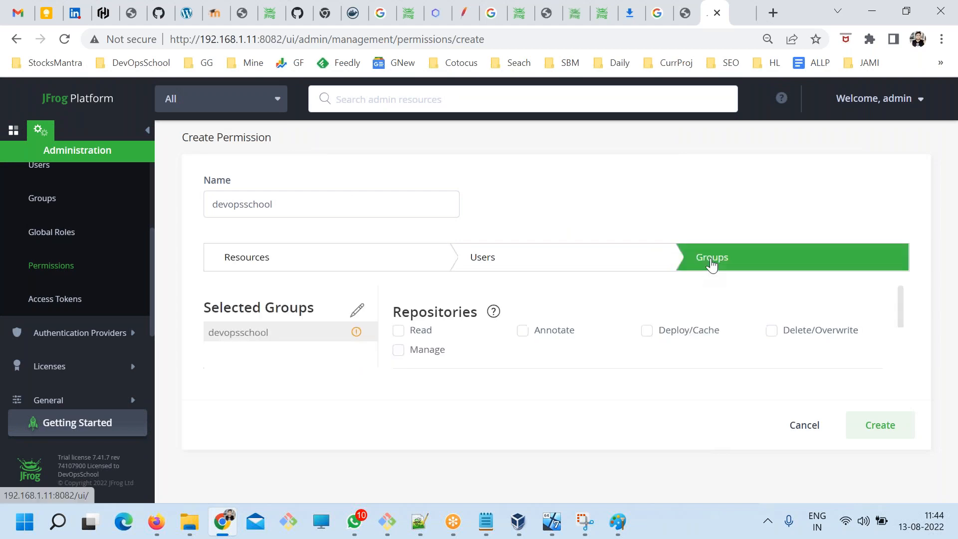
scroll(521, 335, "down", 2)
scroll(511, 339, "up", 2)
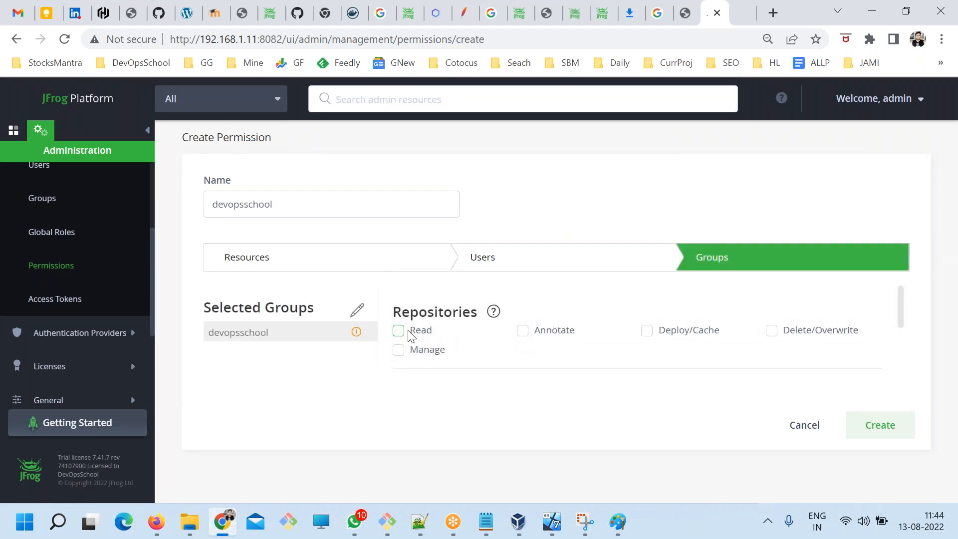
left_click(399, 331)
left_click(522, 333)
left_click(649, 332)
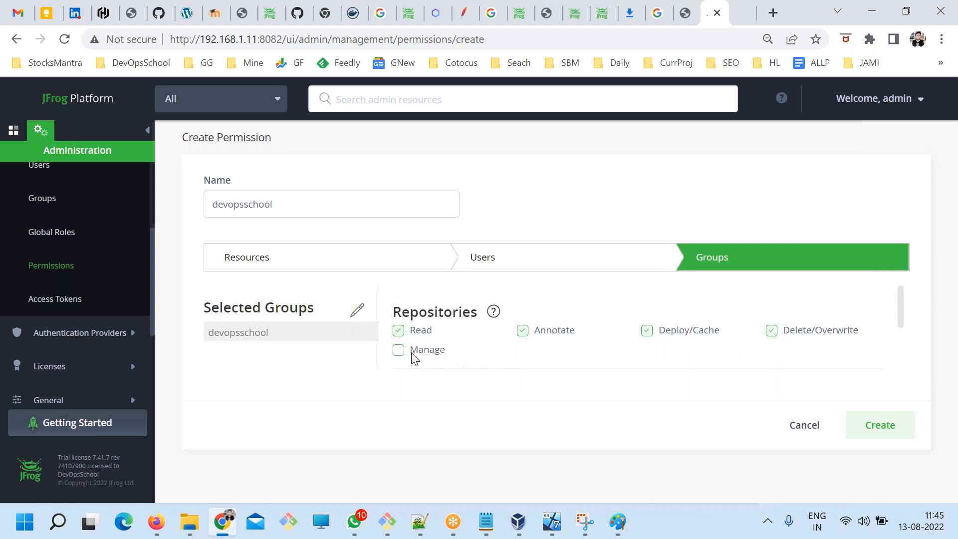
scroll(402, 358, "down", 2)
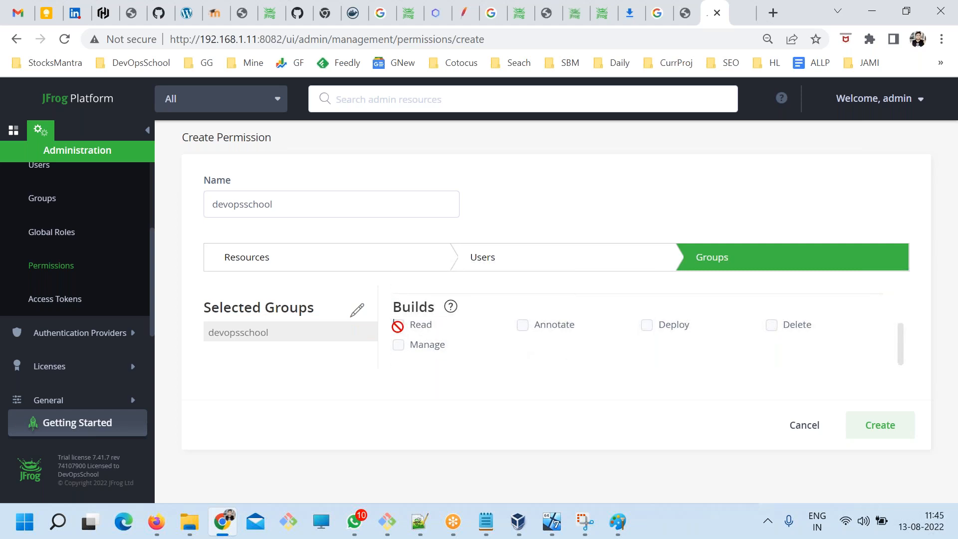
scroll(594, 369, "up", 1)
scroll(594, 372, "down", 1)
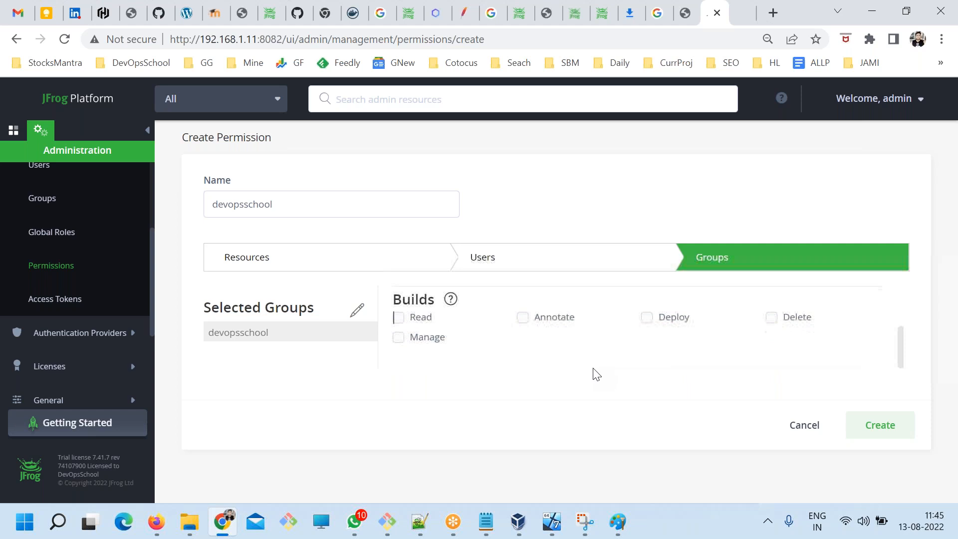
left_click(868, 430)
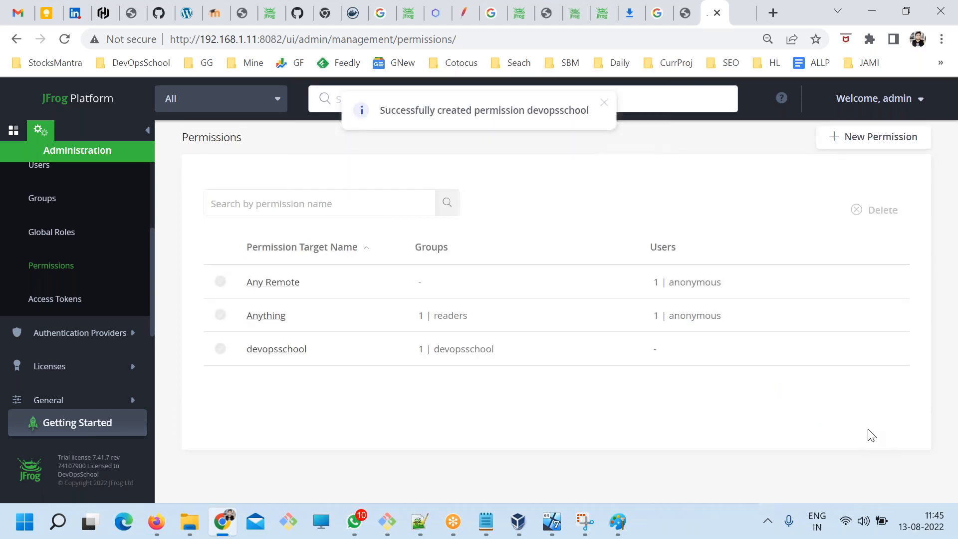
Switch to the ART.txt notes in Notepad and review the setup steps 1 to 6, including the user and repository lines.
key("alt+Tab")
left_click_drag(454, 352, 60, 98)
left_click(209, 248)
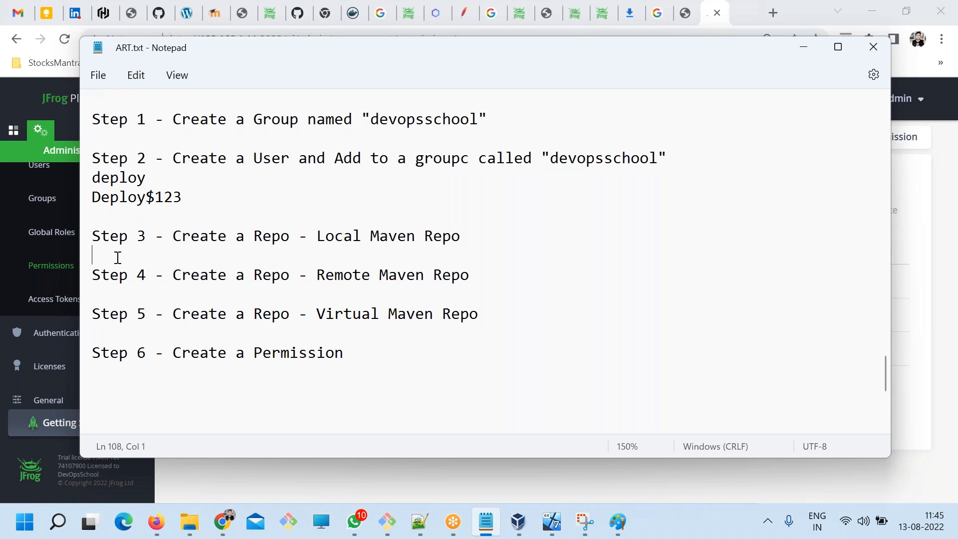
left_click_drag(382, 358, 88, 119)
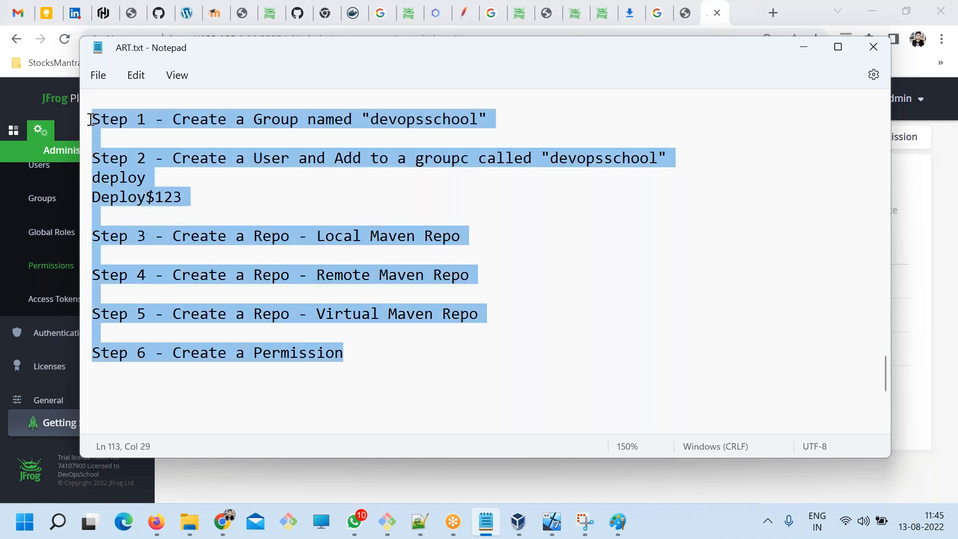
left_click(322, 251)
left_click_drag(187, 197, 97, 171)
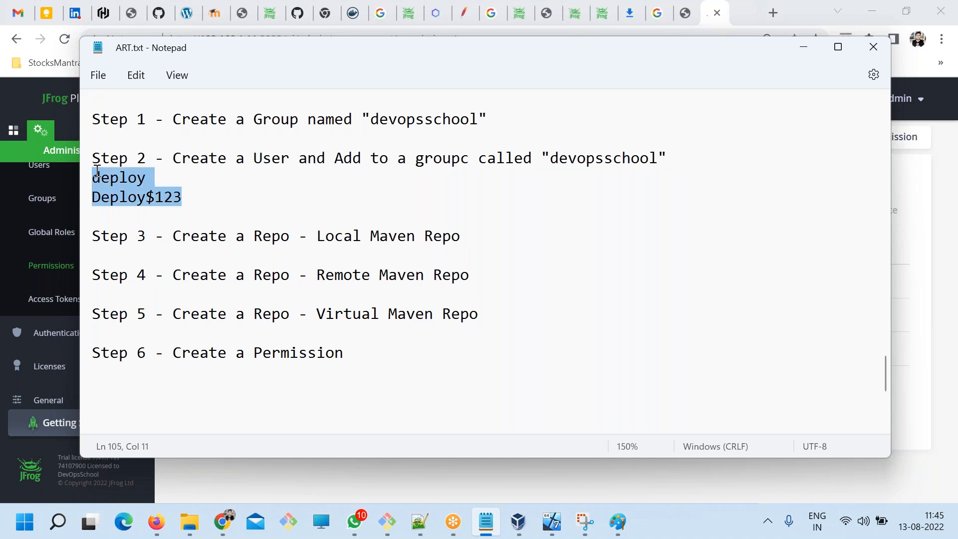
left_click_drag(483, 327, 97, 221)
left_click(330, 391)
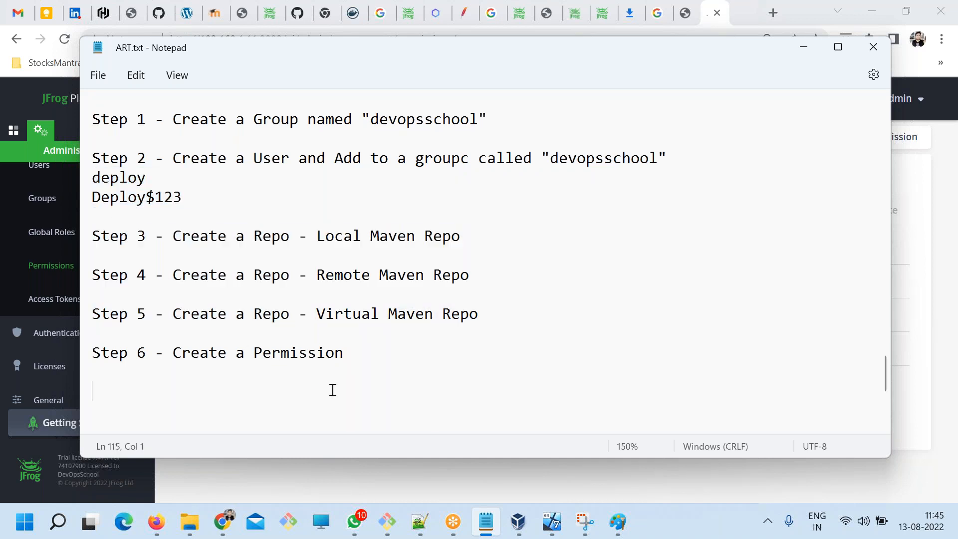
Add a separator line of equals signs below Step 6, followed by blank lines, and save the notes.
type("==================================")
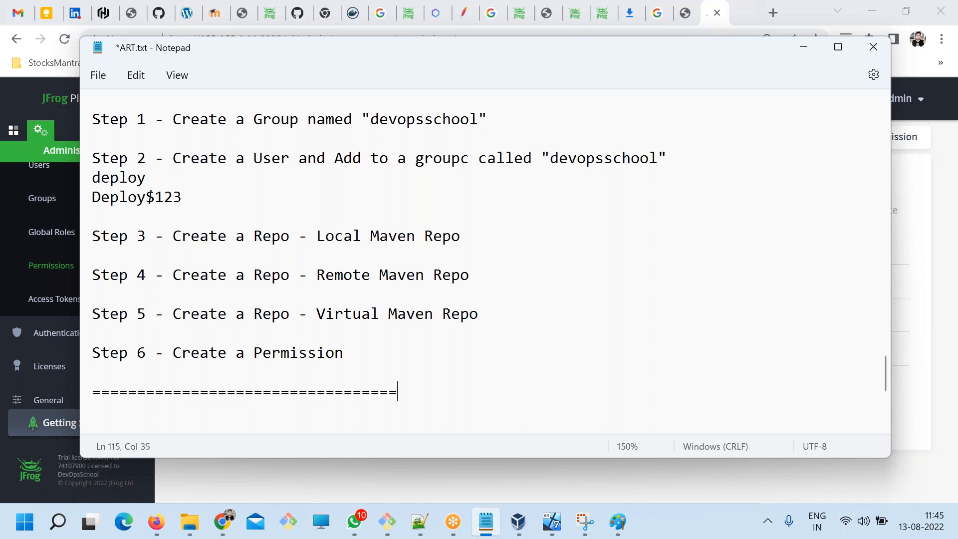
type("===========================")
key("Return")
key("Return")
key("Return")
key("Return")
key("Return")
key("Return")
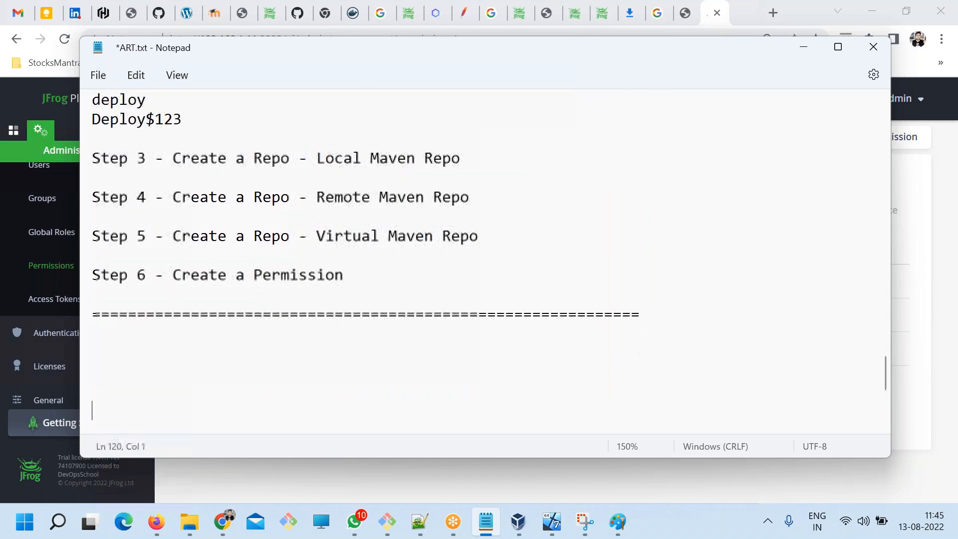
key("ctrl+s")
Write the heading "How to upload?" under the separator, start a "Step 1 -" line below it and save.
left_click(216, 321)
type("How to upload")
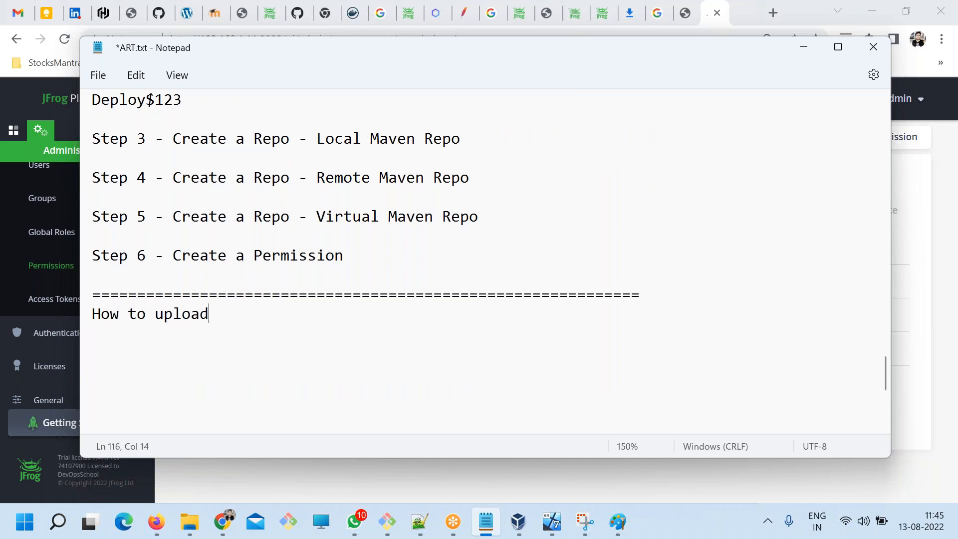
key("BackSpace")
type("?")
key("Return")
key("Return")
type("Step 1 -")
key("ctrl+s")
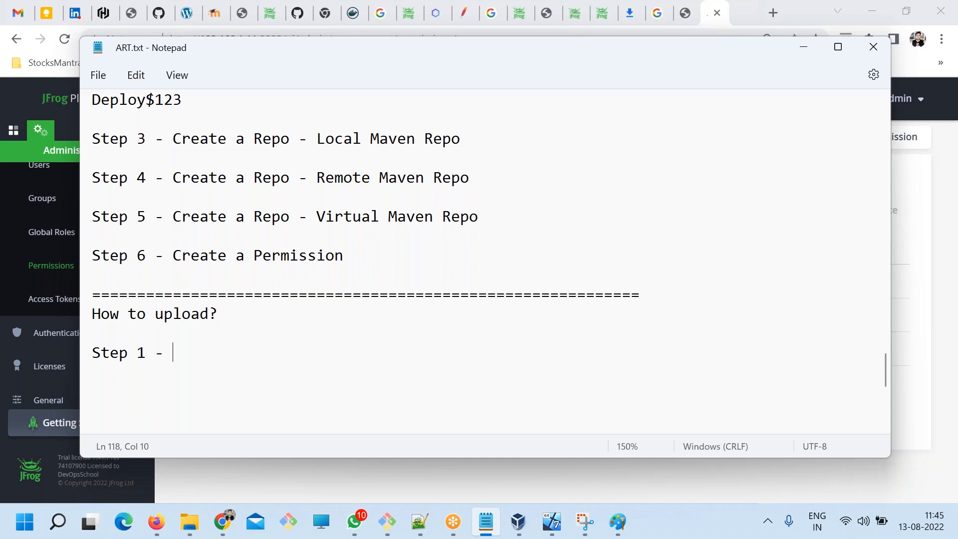
Complete the Step 1 line with "Edit a pom.xml and add repository to be uploaded?" and save the notes.
type("Edit a pom.xml and addd")
key("BackSpace")
type("r")
key("BackSpace")
type("iup-")
key("BackSpace")
key("BackSpace")
key("BackSpace")
key("BackSpace")
type("repository to be upload")
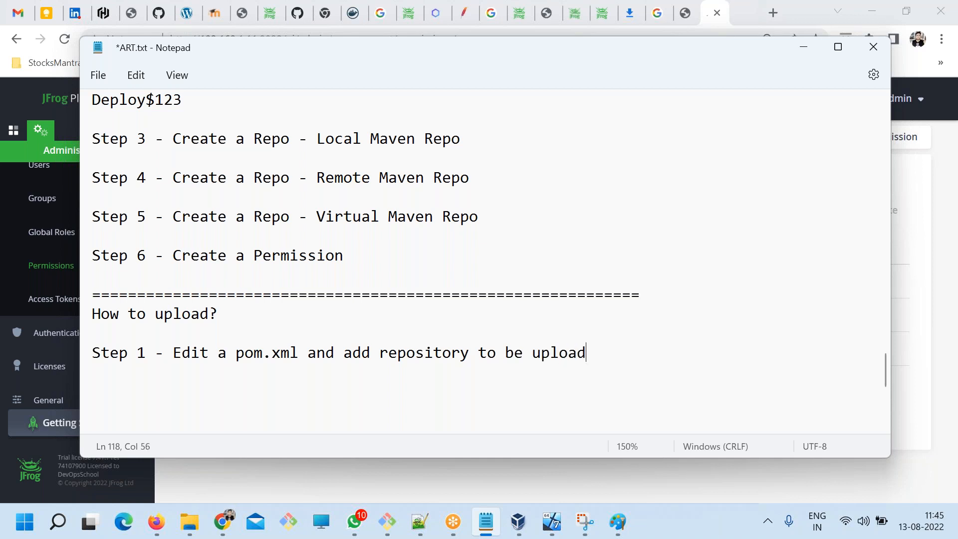
type("ed?")
key("ctrl+s")
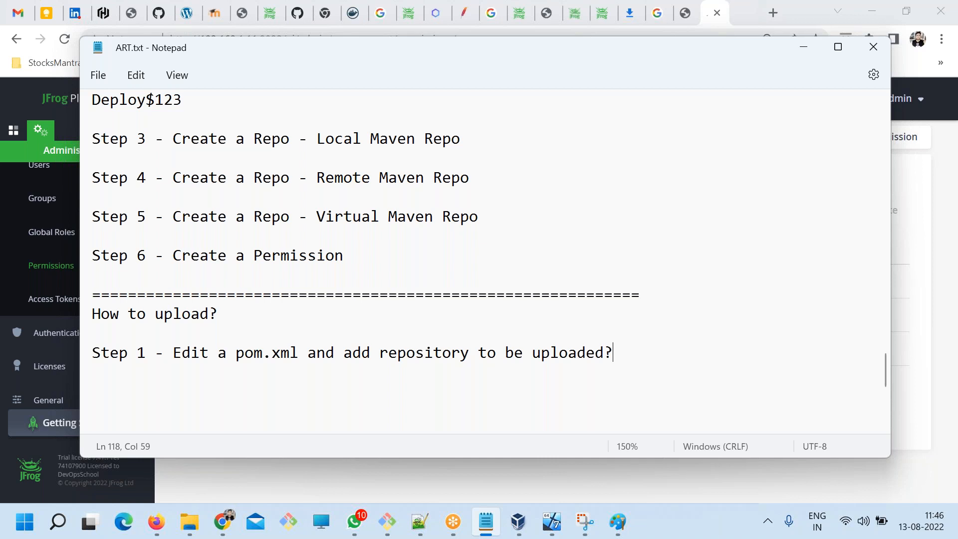
Add the line "Step 2 - Edit a setting.xml and add Access of the repository" below Step 1, separated by a blank line, and save.
key("Return")
key("Return")
type("Step 2 - ")
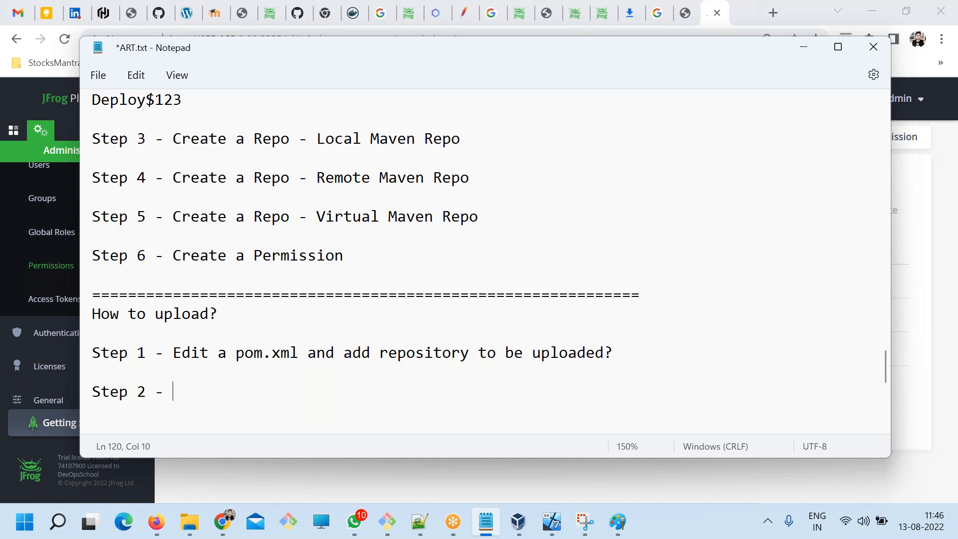
type("Edit a settin")
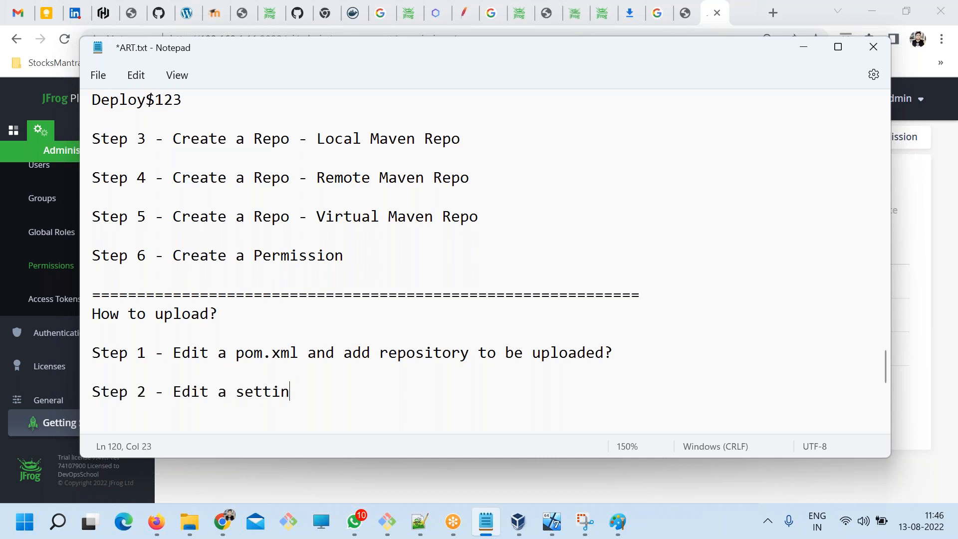
type("g.xml and add A")
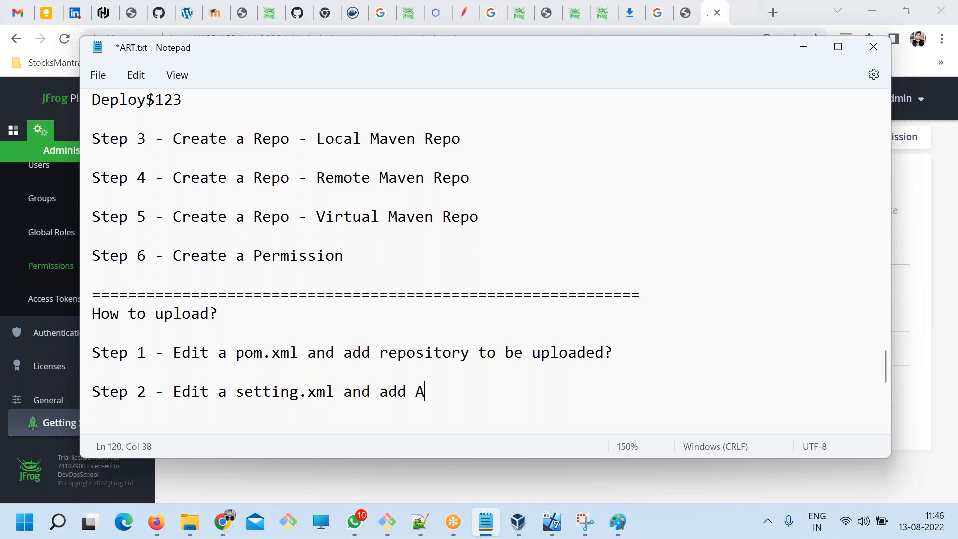
type("ccess of th")
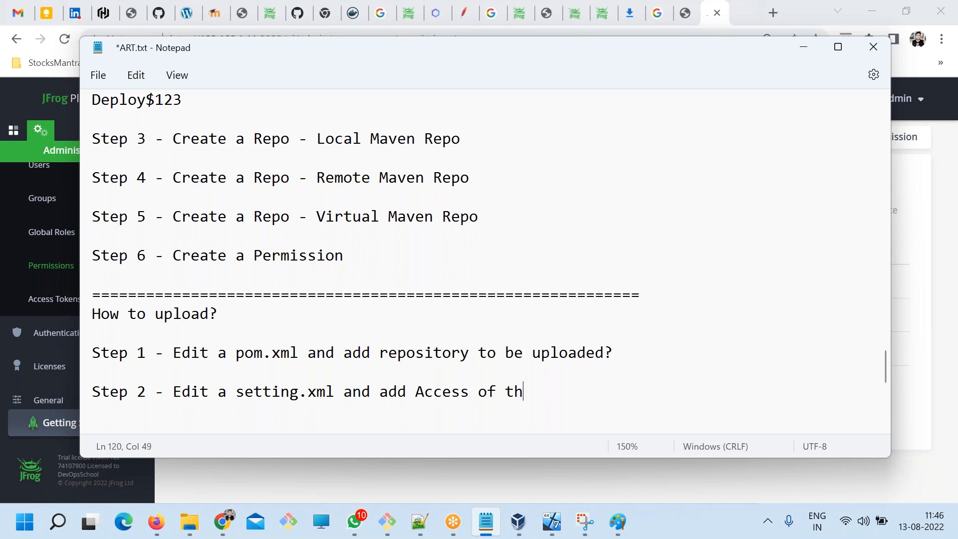
type("e repositotry")
key("BackSpace")
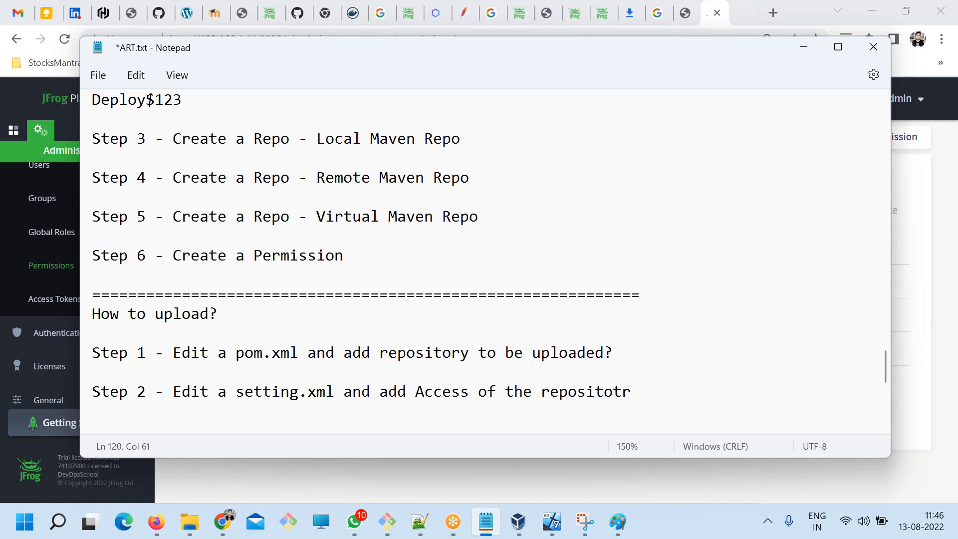
key("BackSpace")
key("BackSpace")
key("BackSpace")
type("tor")
key("BackSpace")
key("BackSpace")
key("BackSpace")
type("ory")
key("ctrl+s")
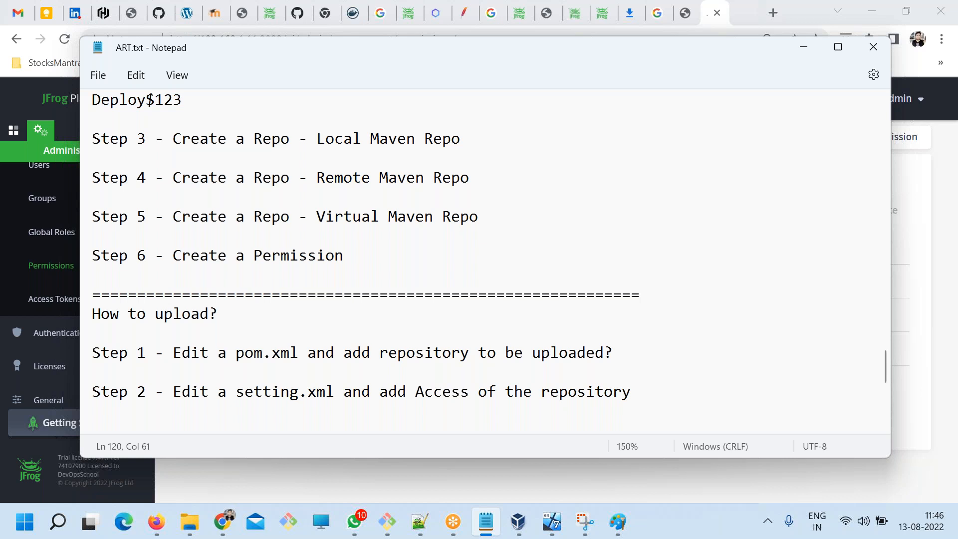
Review the pom.xml and setting.xml entries in Steps 1 and 2, highlighting each file name in turn.
left_click_drag(297, 352, 241, 362)
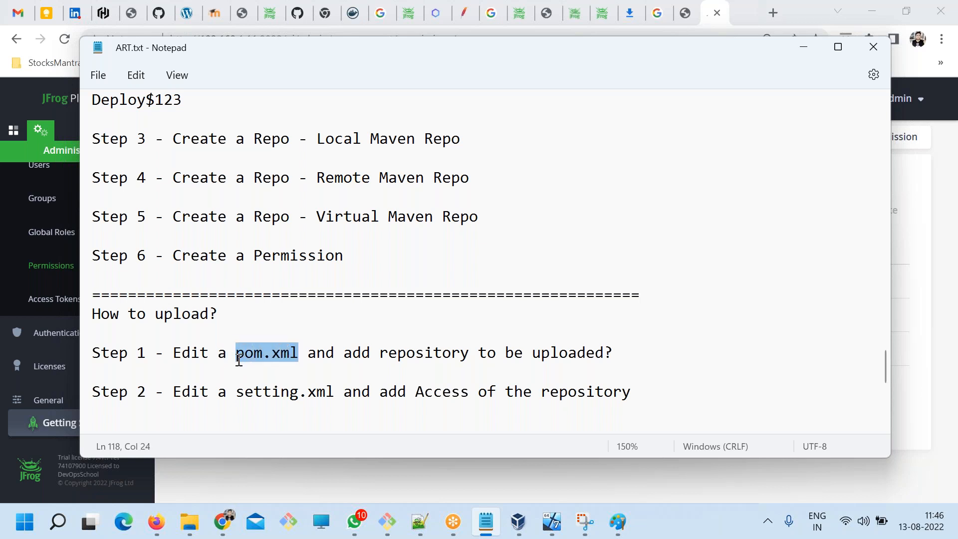
left_click_drag(336, 393, 239, 389)
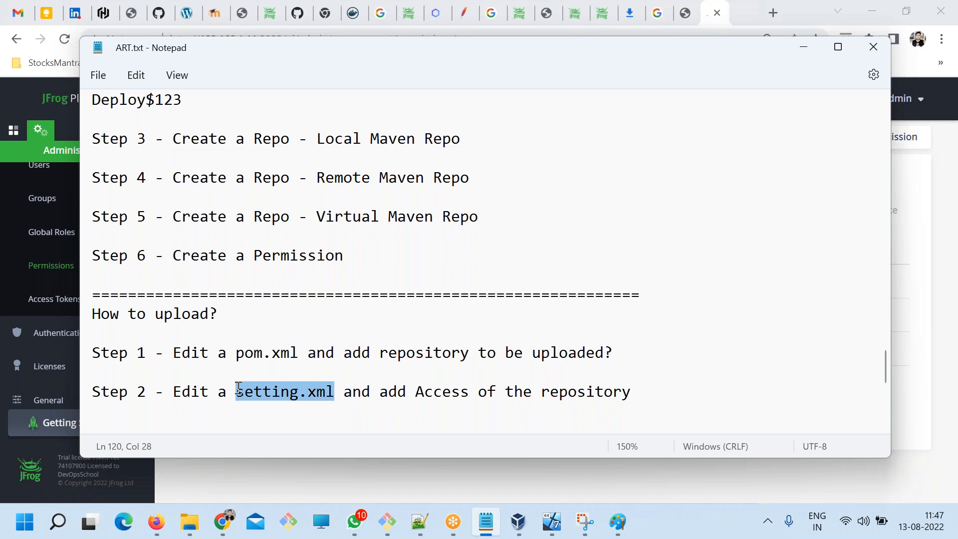
left_click(240, 390)
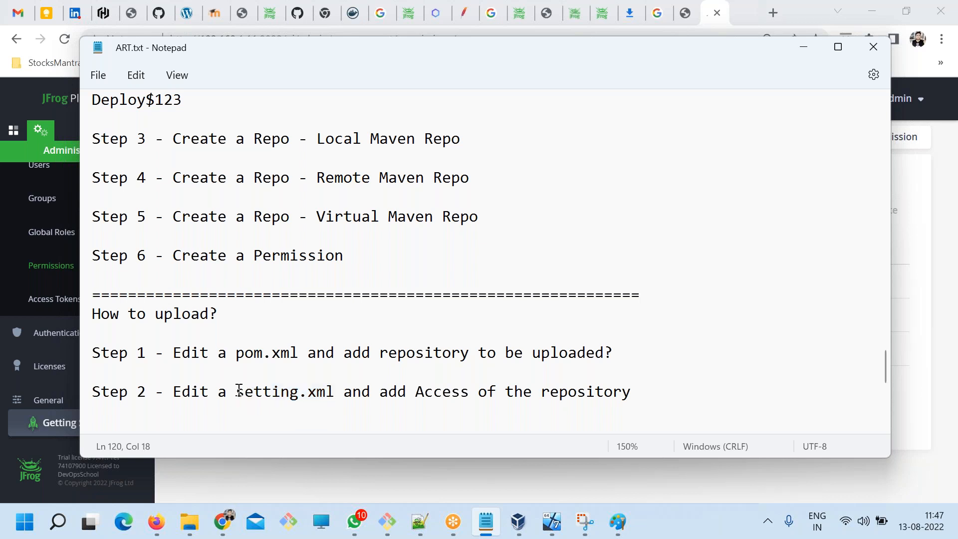
left_click_drag(238, 391, 329, 391)
left_click_drag(300, 353, 233, 343)
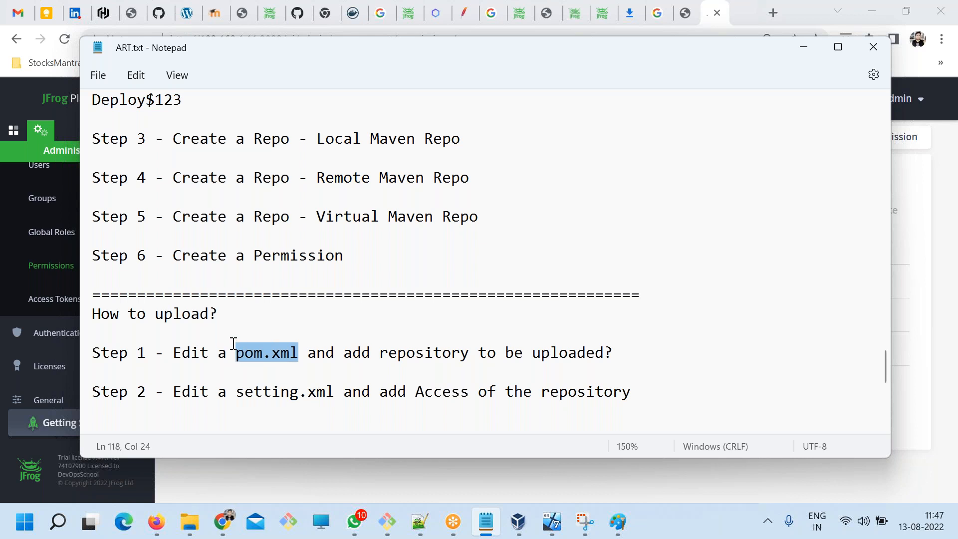
left_click(298, 370)
left_click_drag(300, 353, 238, 351)
left_click_drag(334, 392, 245, 398)
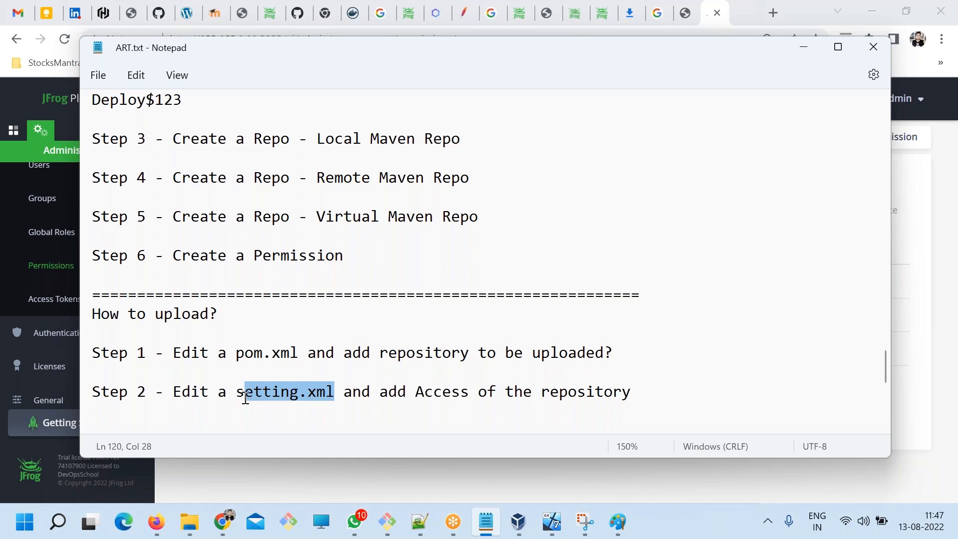
left_click(285, 419)
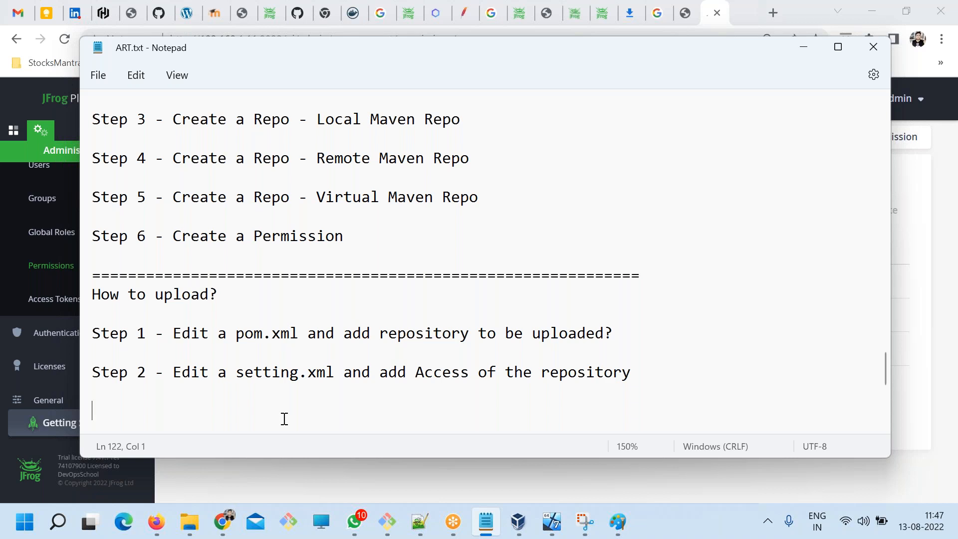
left_click_drag(333, 372, 263, 373)
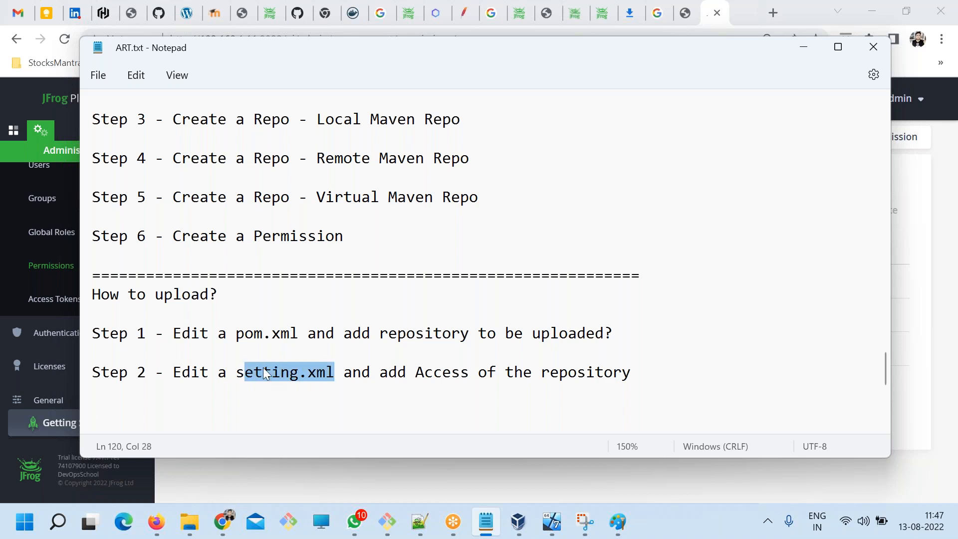
left_click(298, 335)
left_click_drag(298, 336, 237, 333)
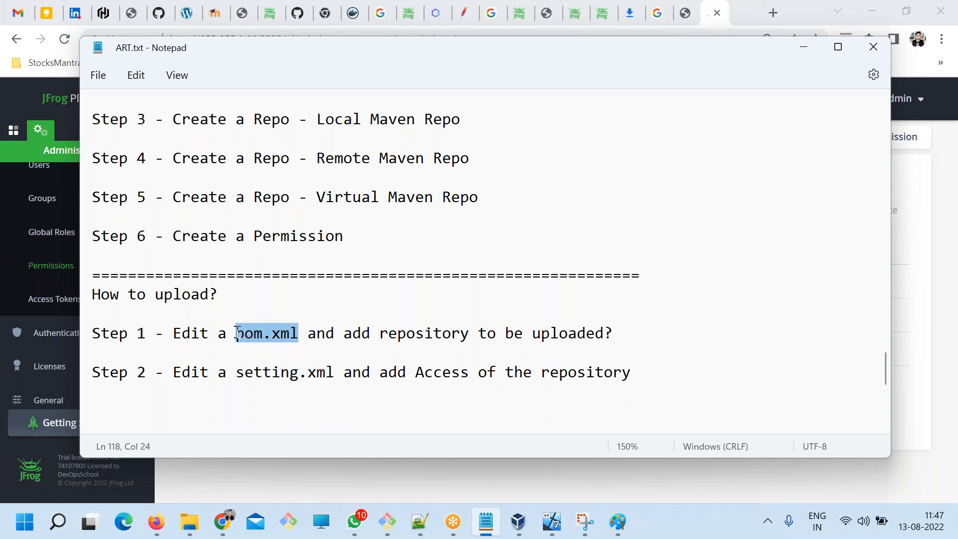
left_click_drag(334, 372, 236, 373)
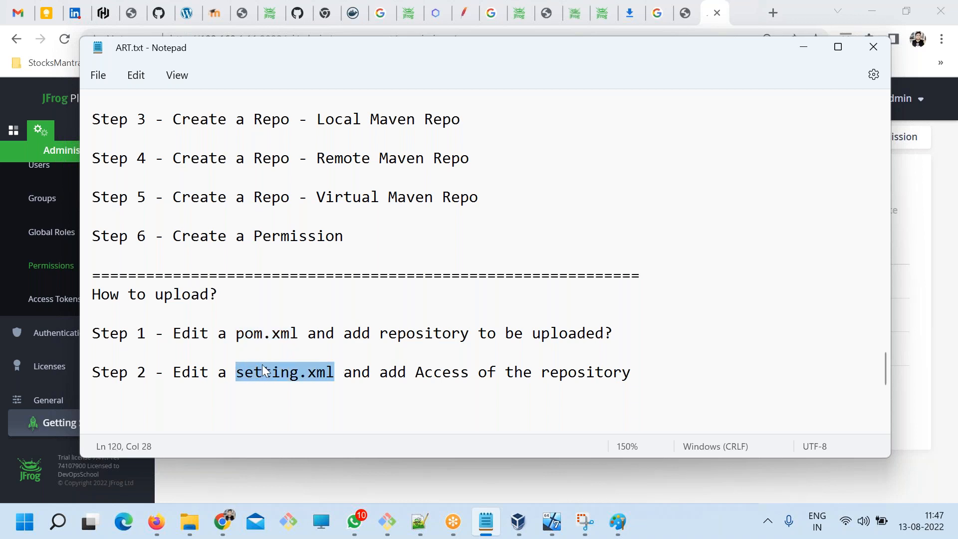
left_click_drag(298, 334, 231, 332)
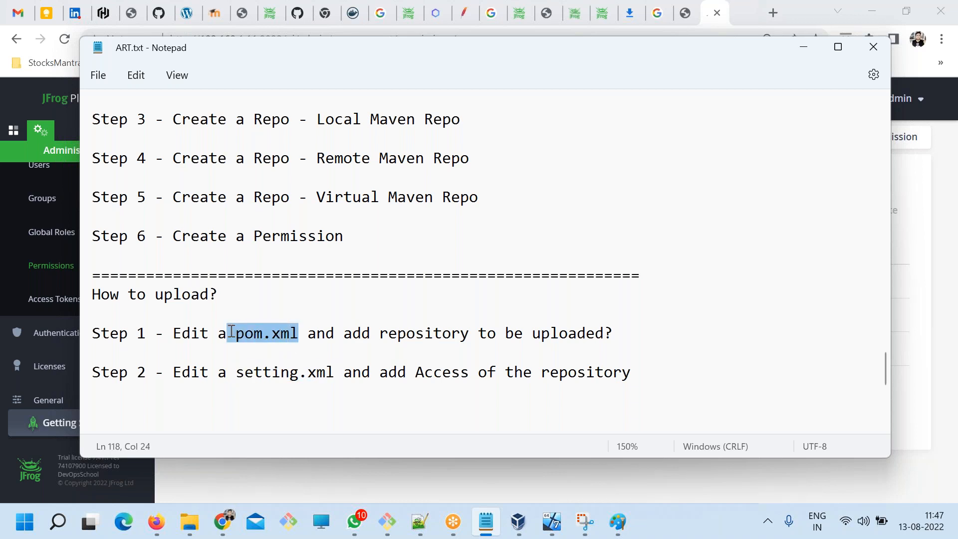
left_click_drag(335, 372, 238, 369)
left_click_drag(298, 334, 237, 334)
left_click(245, 356)
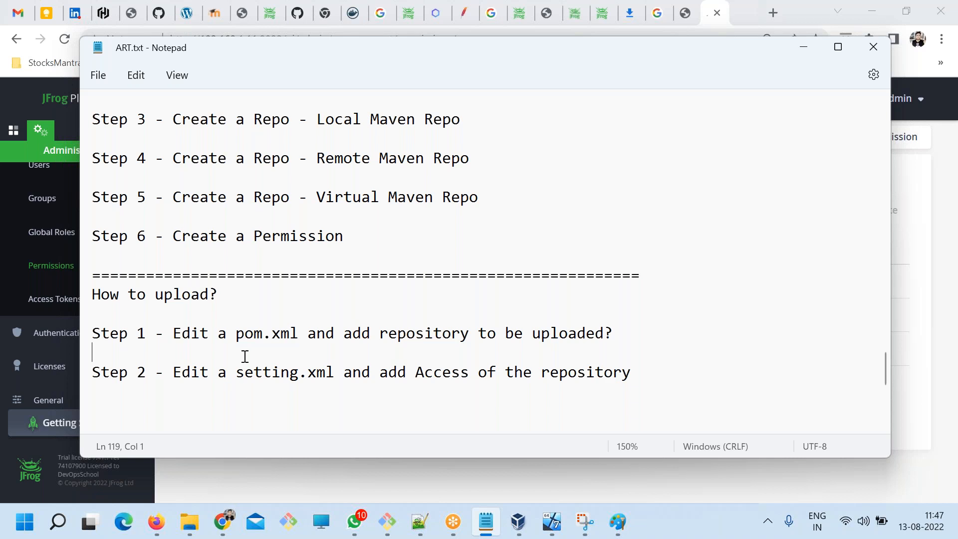
Add the line Step 2 - "mvn deploy" below the setting.xml step, followed by blank lines, and save the notes.
left_click(679, 378)
key("Return")
key("Return")
type("Step 2 - ")
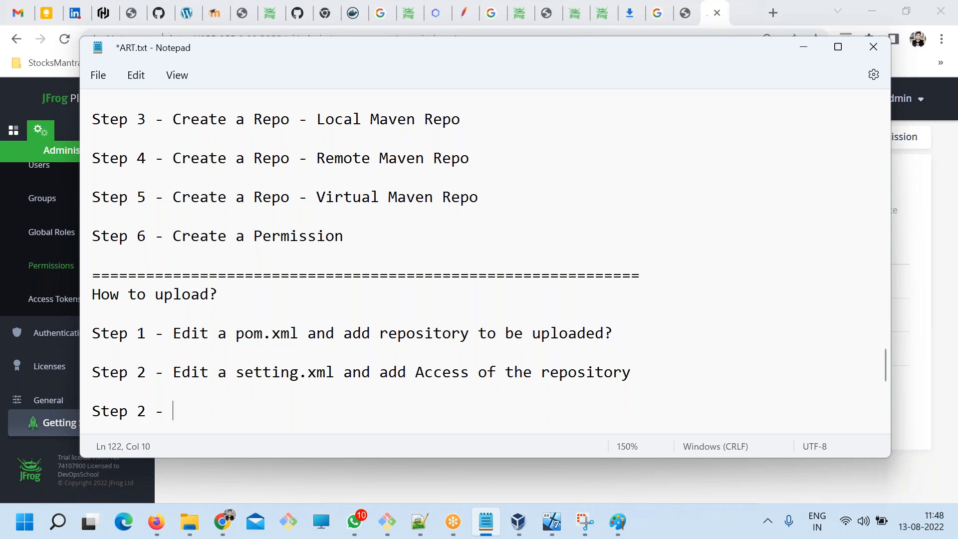
type("\"mvn deploy\"")
key("Return")
key("Return")
key("Return")
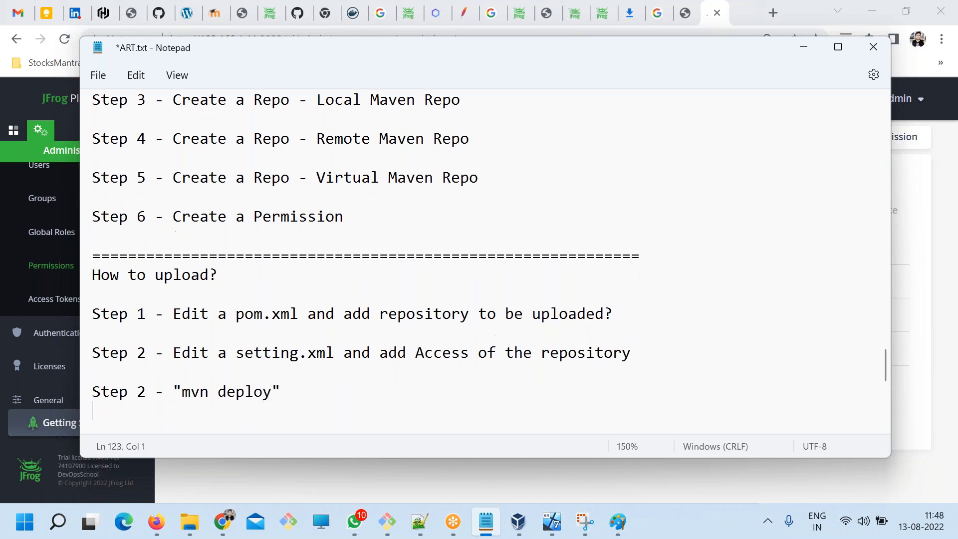
key("ctrl+s")
Renumber the "mvn deploy" line as Step 3 and save the notes.
left_click_drag(285, 357, 180, 356)
left_click(235, 365)
left_click_drag(278, 360, 183, 352)
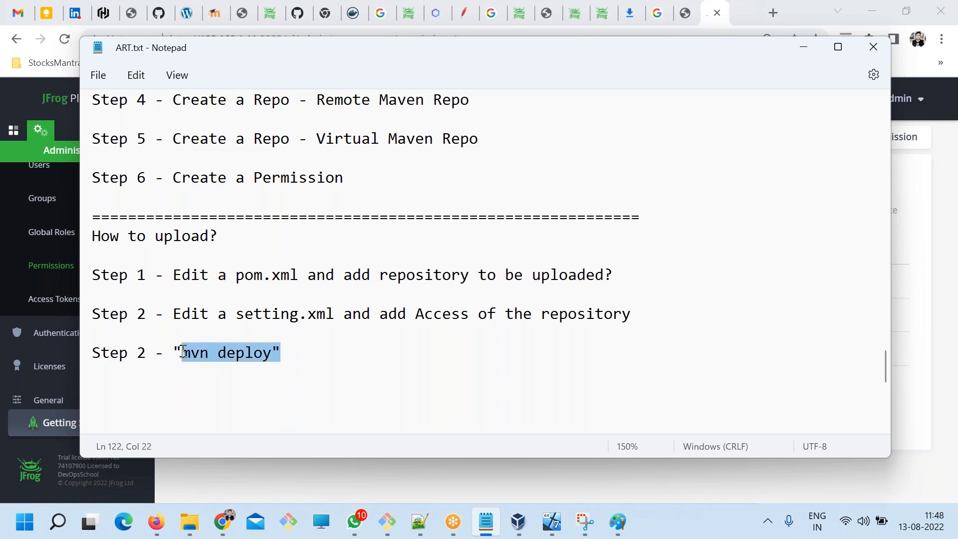
left_click(185, 389)
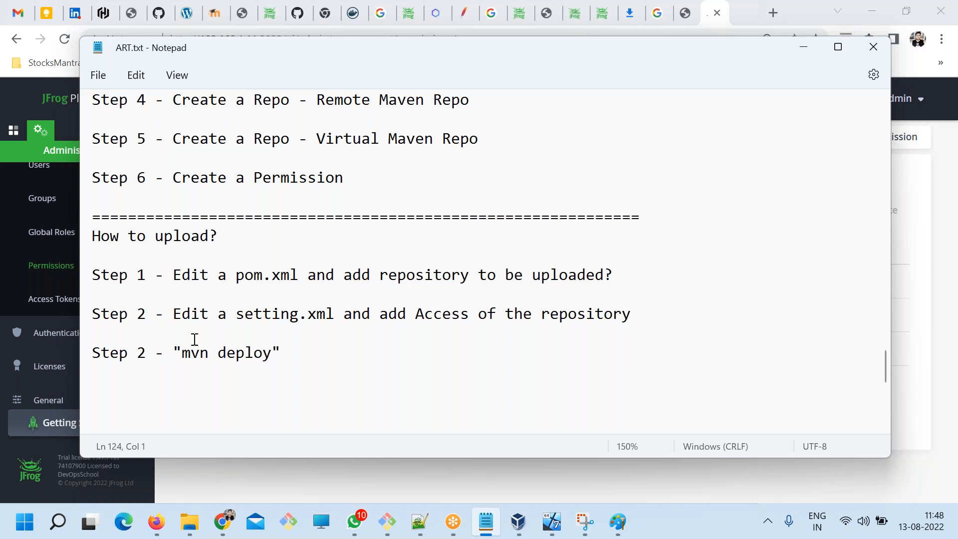
left_click_drag(145, 364, 135, 358)
type("3")
left_click_drag(415, 314, 633, 312)
key("ctrl+s")
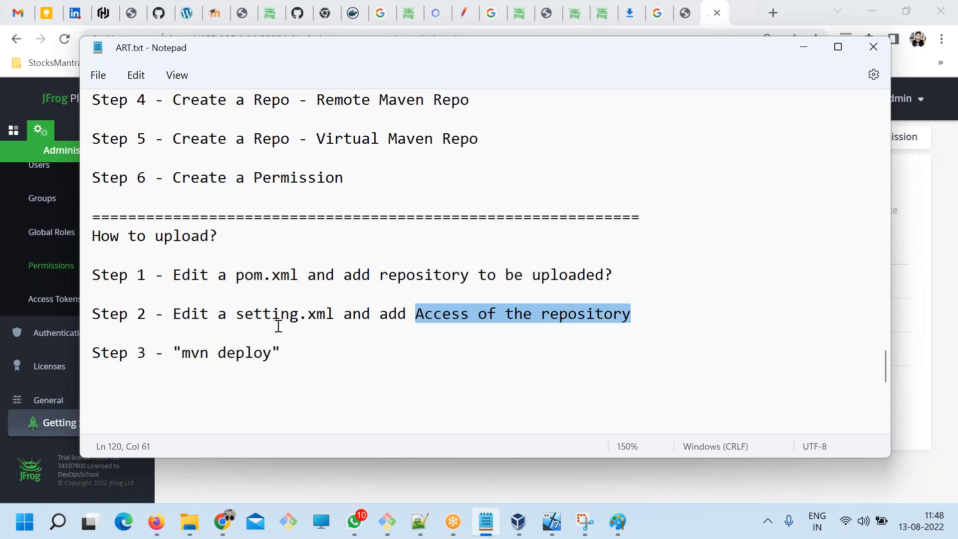
Start a build phase line reading "compile ->" below Step 3, leaving a blank line between, and save.
left_click_drag(272, 351, 184, 353)
left_click(210, 397)
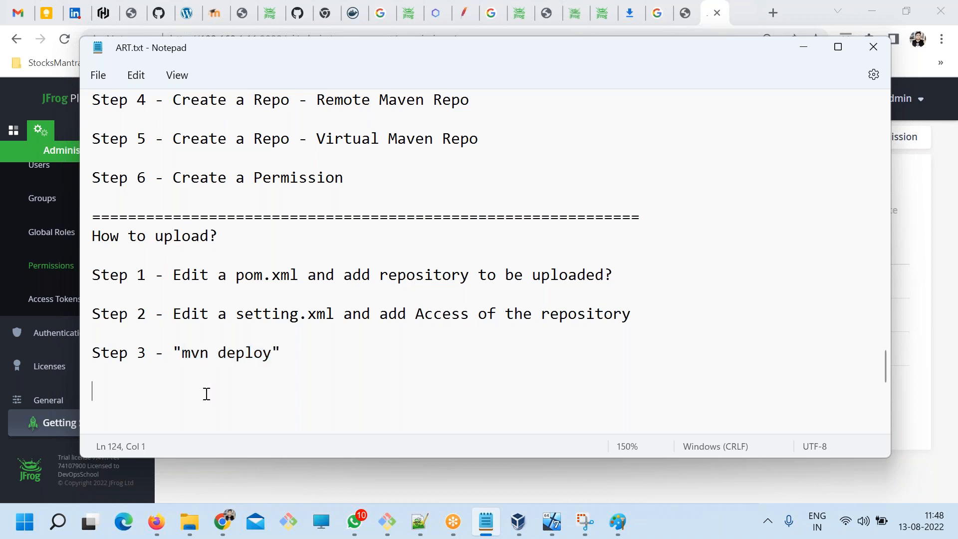
left_click_drag(281, 355, 176, 351)
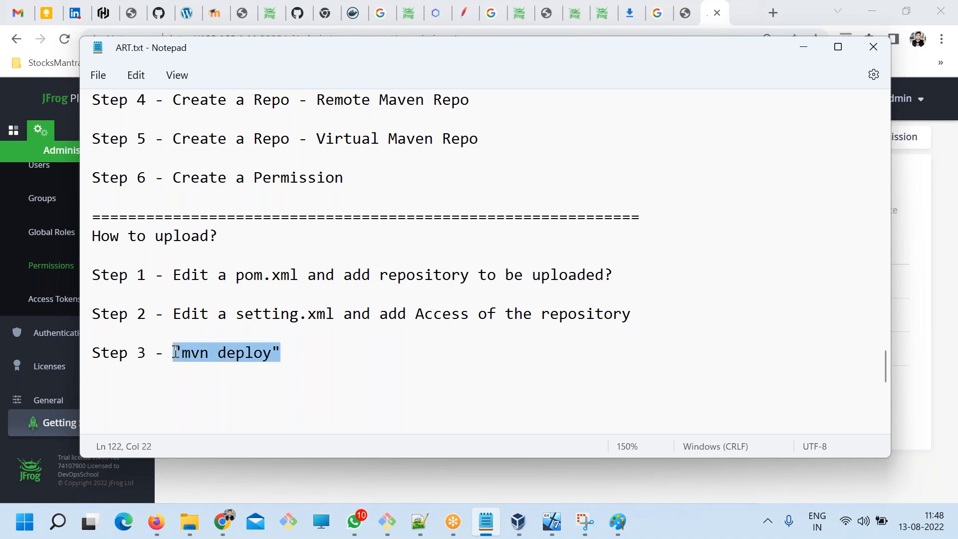
left_click(253, 396)
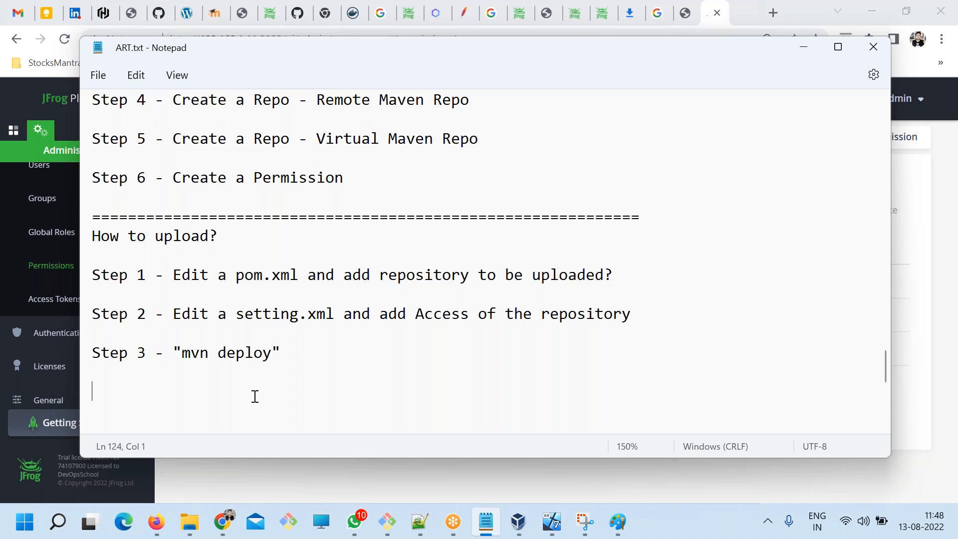
type("compil;")
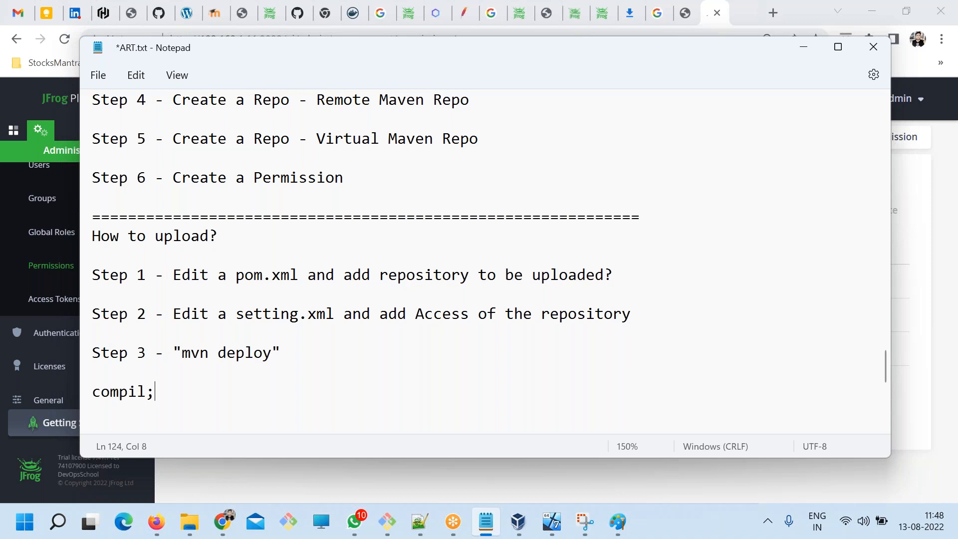
key("BackSpace")
type("e ->")
key("ctrl+s")
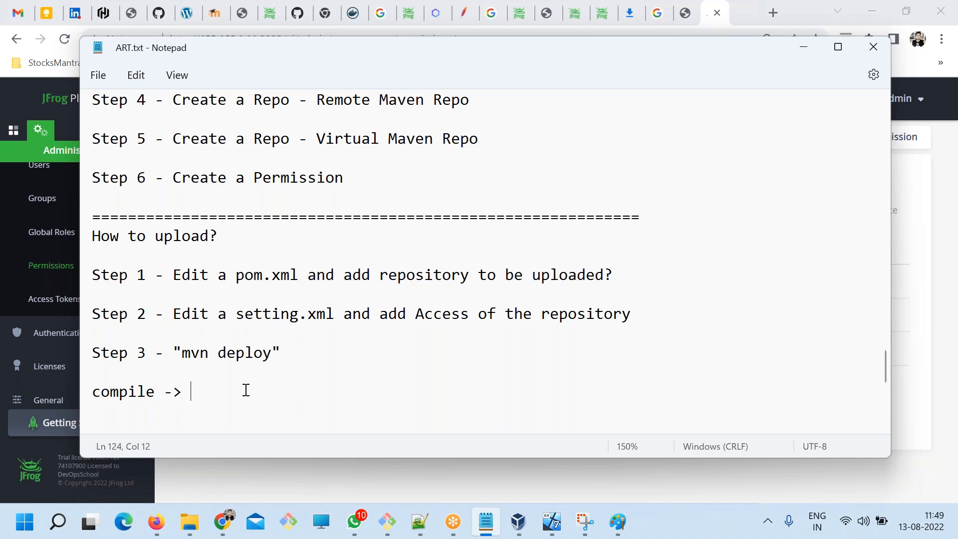
Extend the compile line with "test -> package -> install -> deploy", save the notes and review the whole phase sequence.
double_click(142, 391)
left_click(182, 395)
double_click(132, 391)
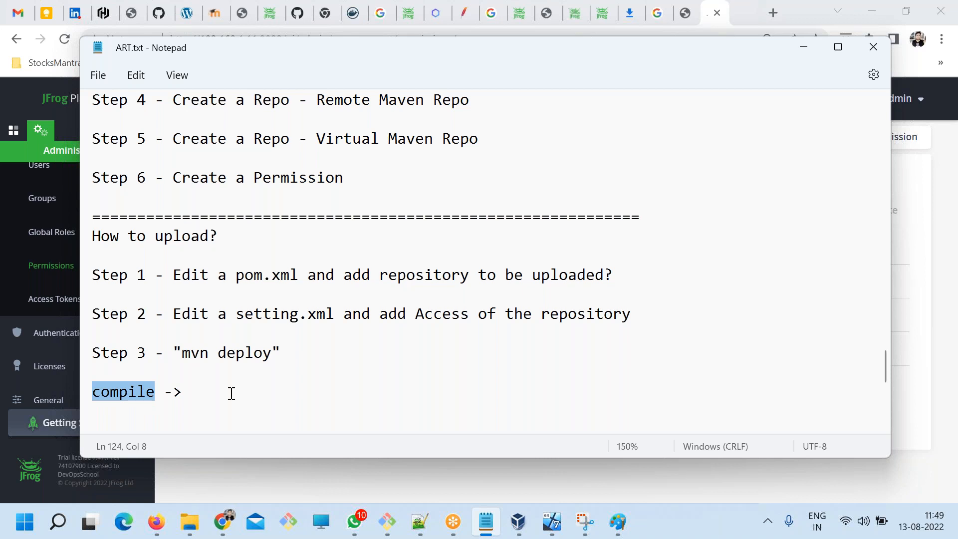
left_click(230, 392)
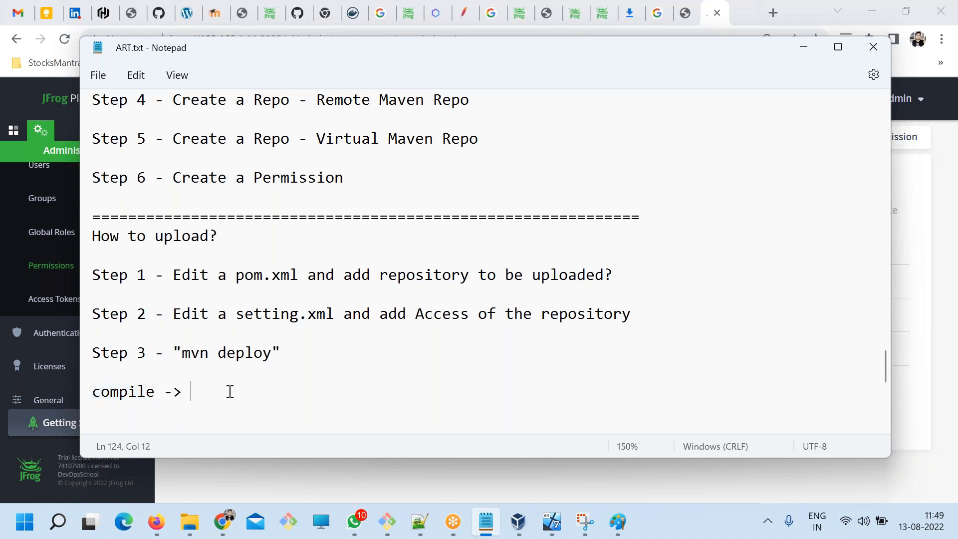
type("test ->")
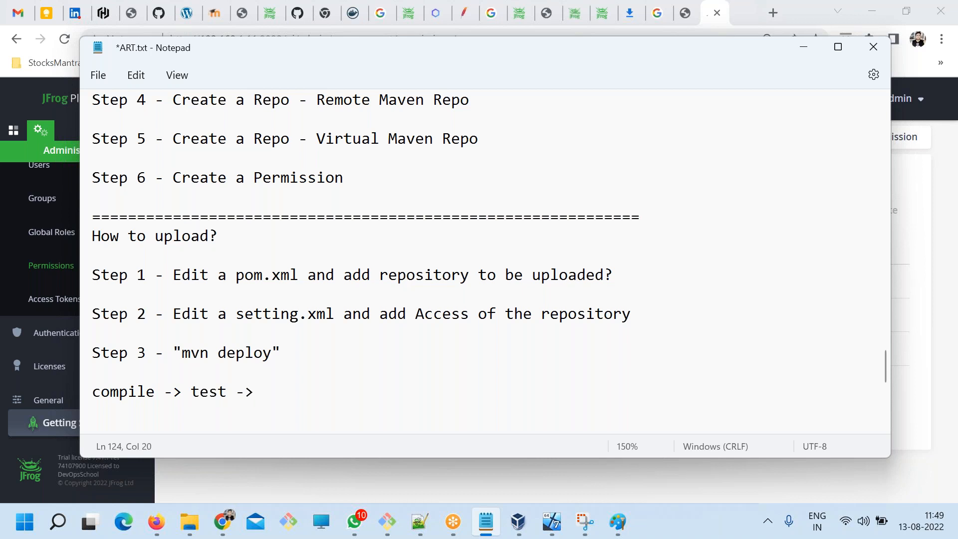
type("package -> ins")
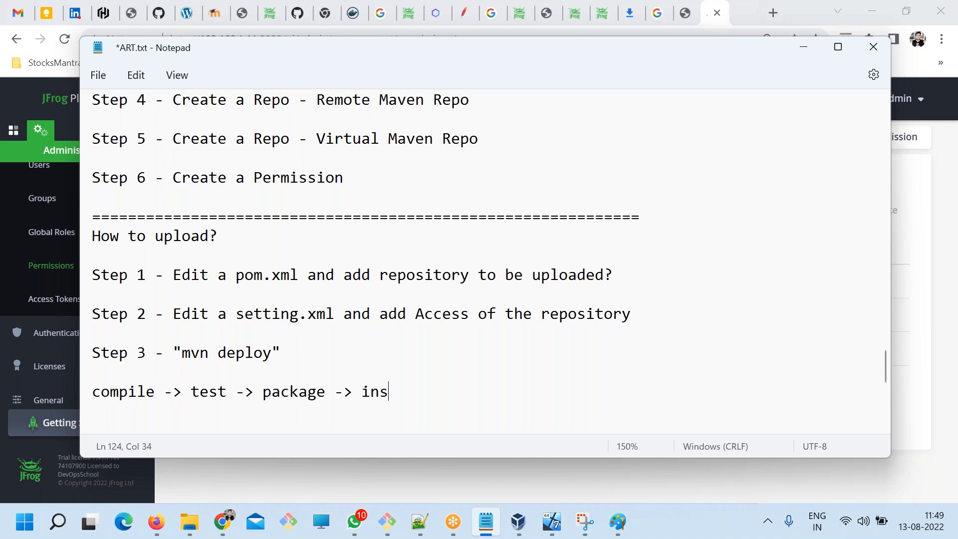
type("tall -> depllo")
key("BackSpace")
key("BackSpace")
type("oy")
key("ctrl+s")
left_click_drag(545, 390, 36, 399)
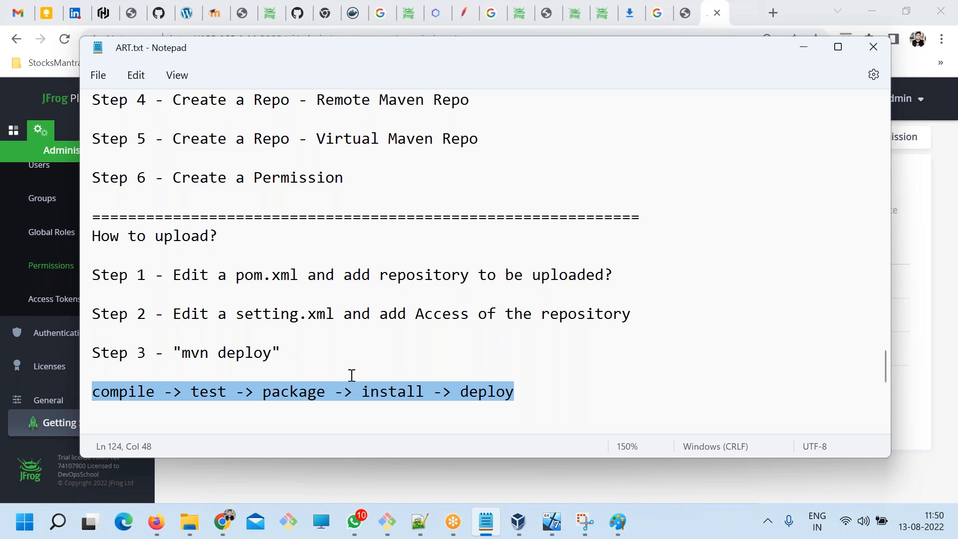
left_click(348, 374)
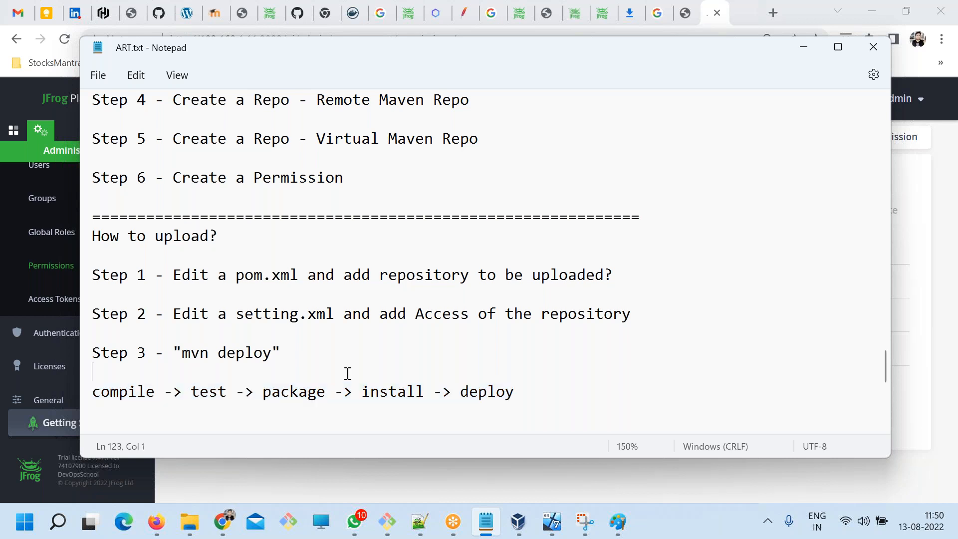
Remove the blank line between Step 3 and the compile line, and review the build phases from compile to deploy.
key("Delete")
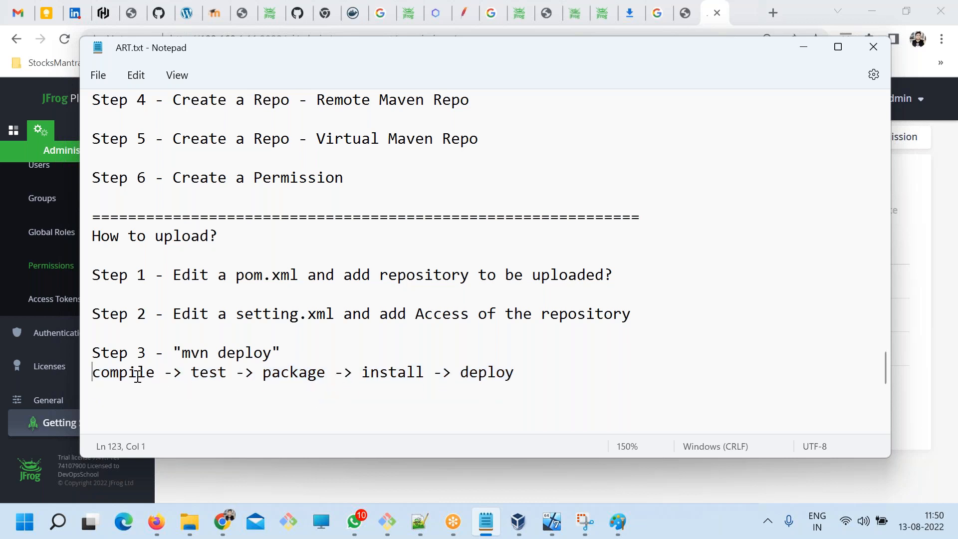
left_click_drag(146, 373, 77, 370)
double_click(194, 372)
left_click(307, 370)
left_click_drag(363, 372, 425, 370)
left_click_drag(514, 372, 361, 368)
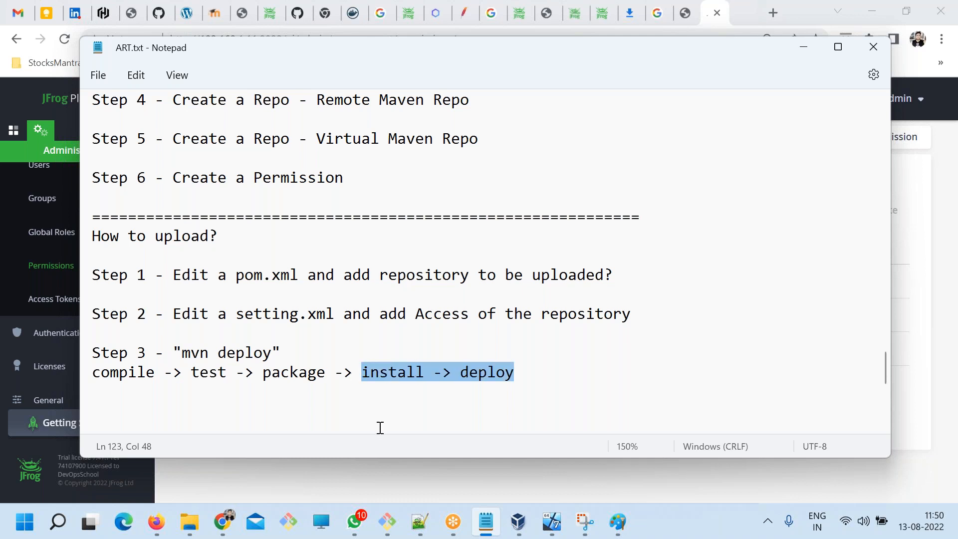
left_click(395, 419)
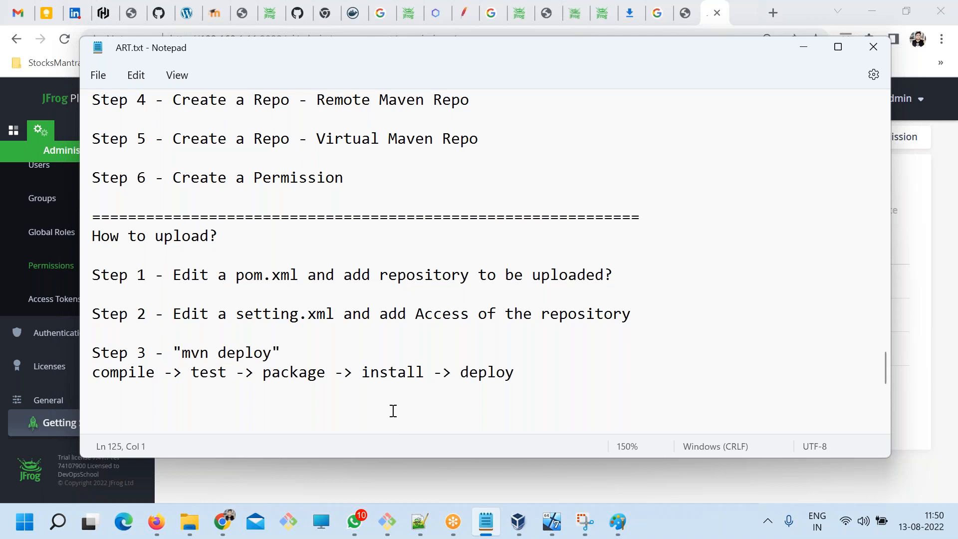
Start an indented line below the build phases with an opening parenthesis under "package", and save the notes.
left_click_drag(326, 373, 266, 374)
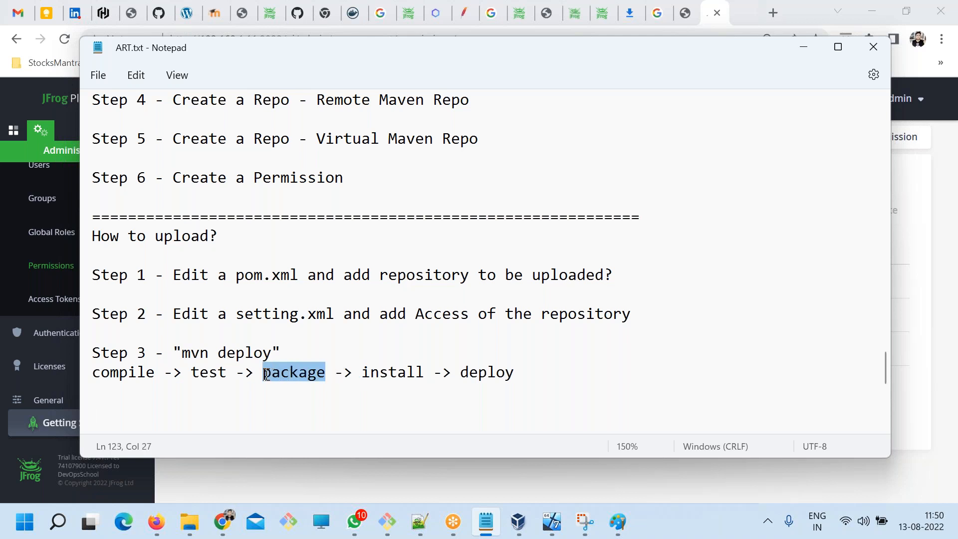
left_click(272, 402)
key("Tab")
key("Tab")
key("Tab")
key("Tab")
key("Tab")
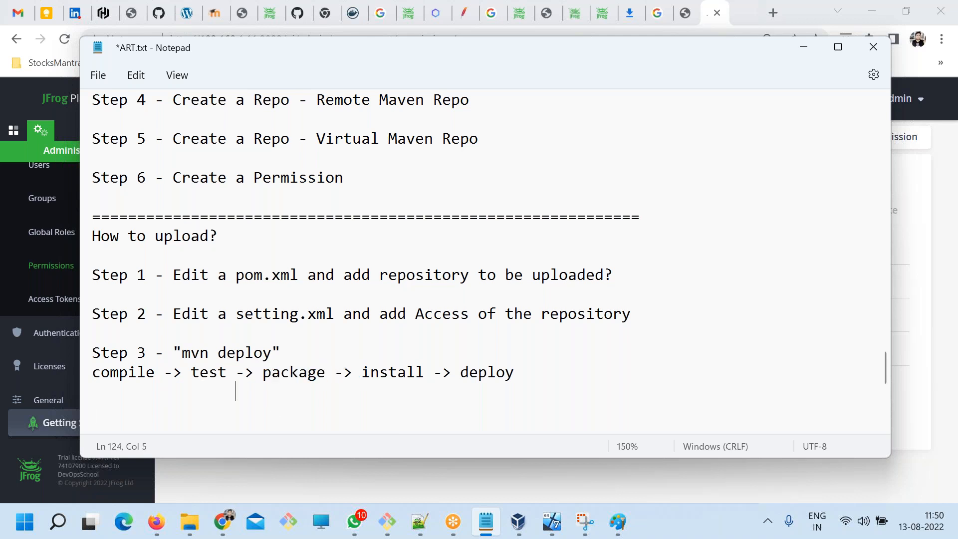
type("(")
key("BackSpace")
Complete the parenthesised note as "(target)", align it under "package", and save the notes.
key("BackSpace")
type("(")
key("ctrl+s")
type("target)")
key("Left")
key("Left")
key("Left")
key("Left")
key("Left")
key("Left")
key("Left")
key("Left")
key("BackSpace")
key("ctrl+s")
left_click_drag(327, 392, 272, 392)
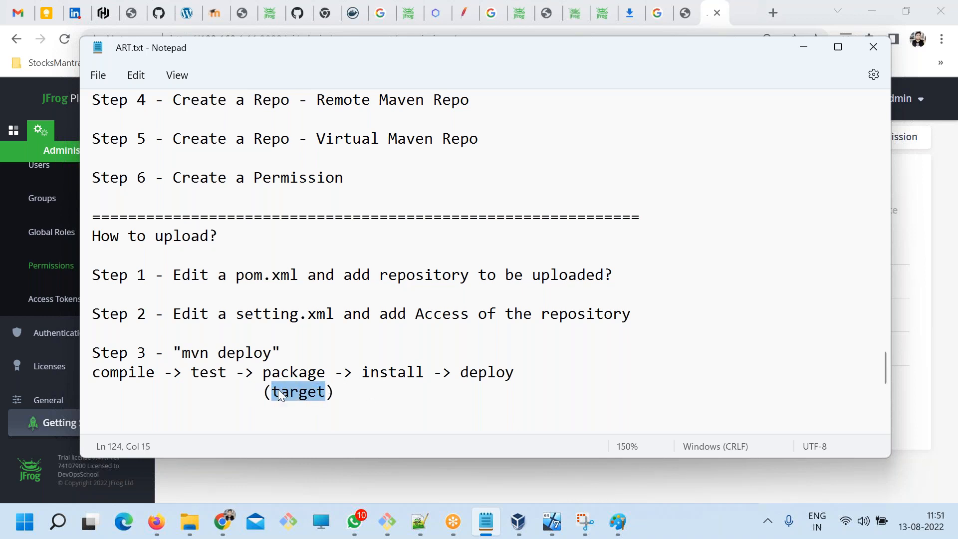
left_click(343, 387)
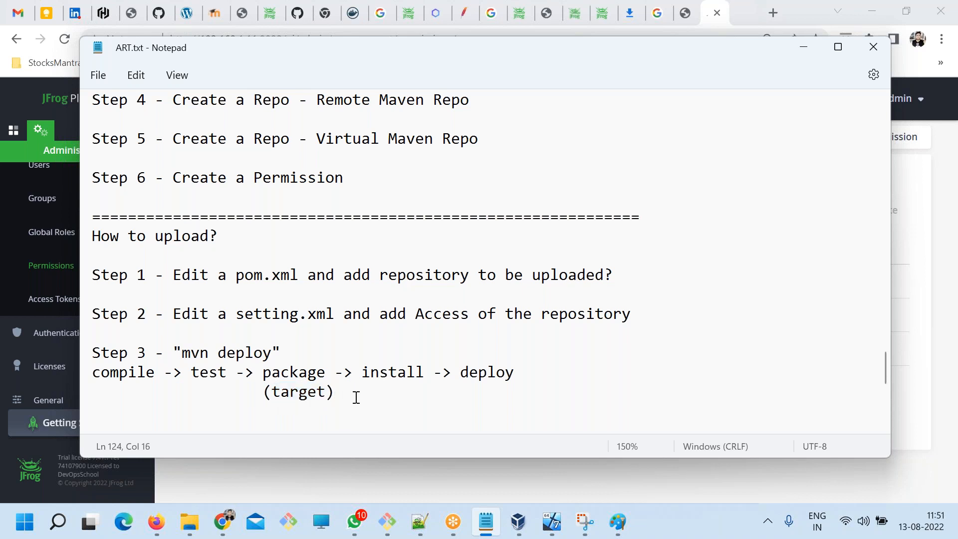
Extend the target line with "-> .m2 (LR)" under the install phase and save the notes.
type("->")
key("ctrl+s")
left_click_drag(330, 373, 259, 374)
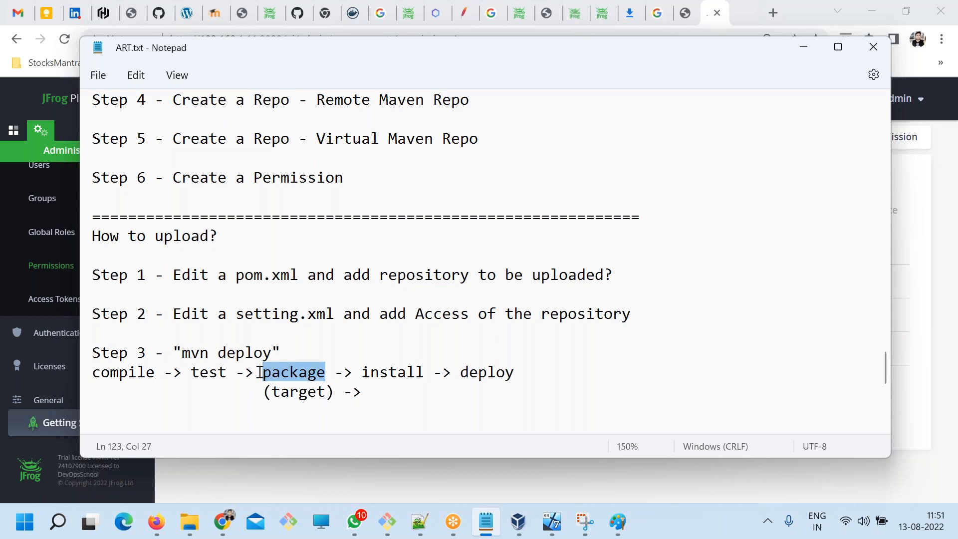
double_click(302, 392)
left_click(396, 392)
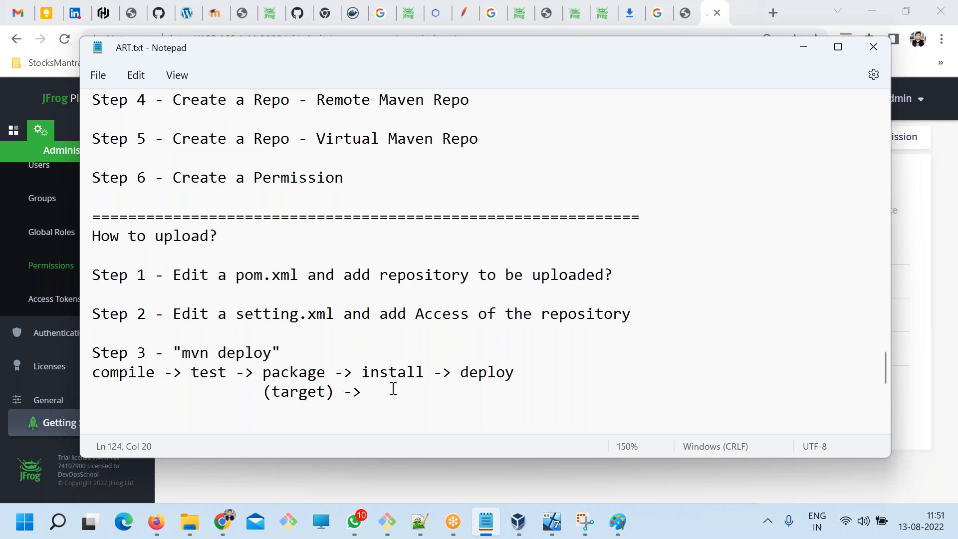
type(".m2 (LR_")
key("BackSpace")
type(")")
key("ctrl+s")
Open the user's home folder from a command prompt with "start ." and look through the .m2 repository folder.
key("super+r")
key("Return")
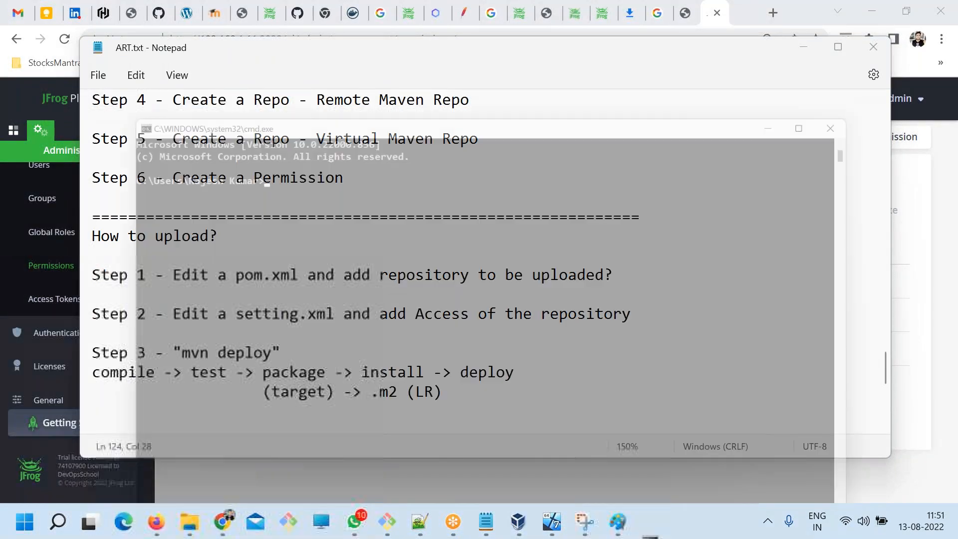
type("start .")
key("Return")
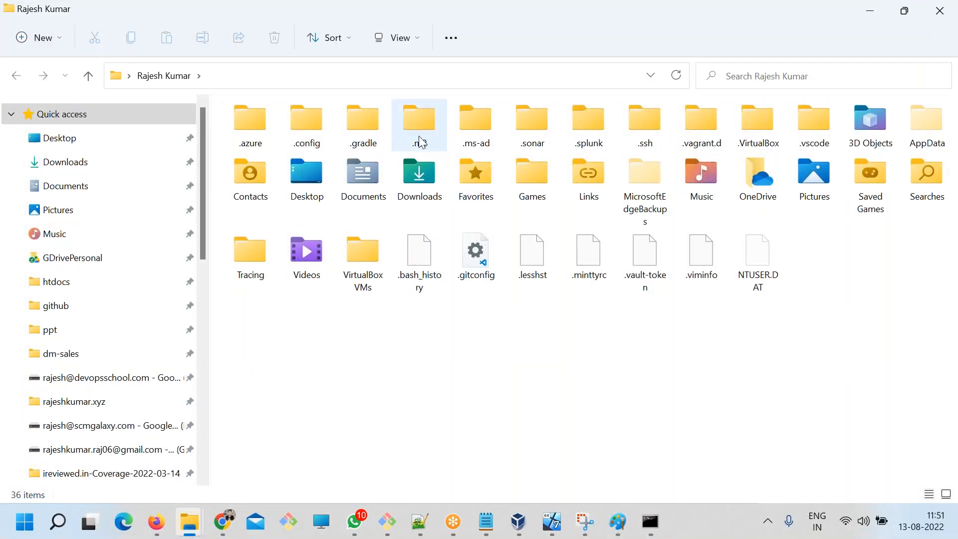
double_click(421, 135)
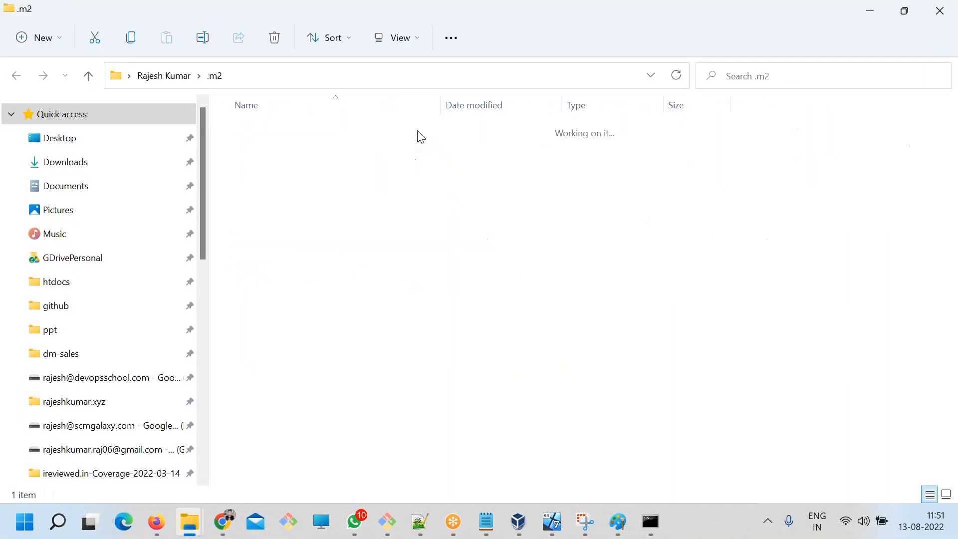
double_click(265, 130)
scroll(671, 359, "down", 3)
scroll(673, 358, "up", 3)
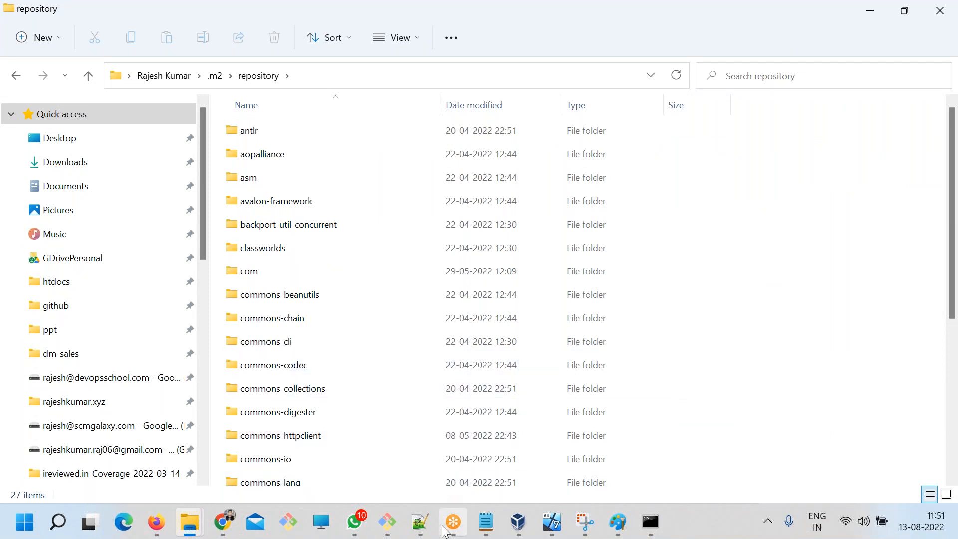
Return to the ART.txt notes, extend the target line with "-> Artifactory" after ".m2 (LR)", and save.
left_click(486, 521)
left_click_drag(437, 394, 372, 395)
left_click(460, 393)
type("-> .m2 (LR) ->")
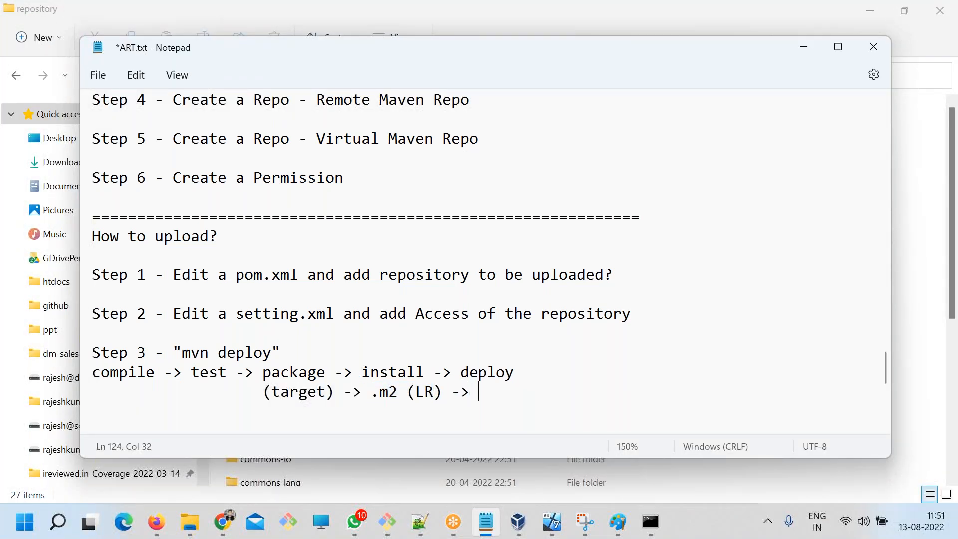
left_click_drag(443, 391, 373, 391)
left_click(481, 392)
type("Artifactory")
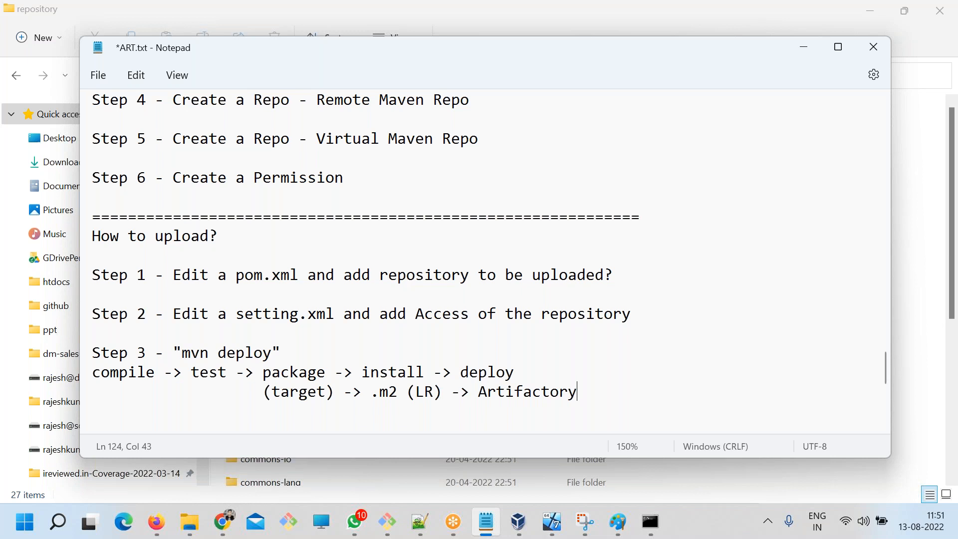
key("ctrl+s")
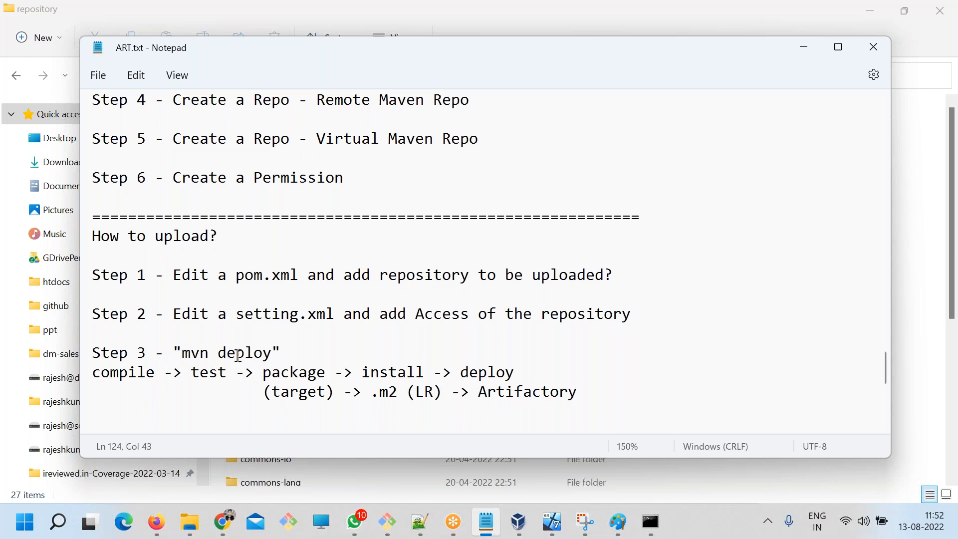
Append "|Nexus" after "Artifactory" on the target line and save the notes.
left_click_drag(273, 352, 182, 353)
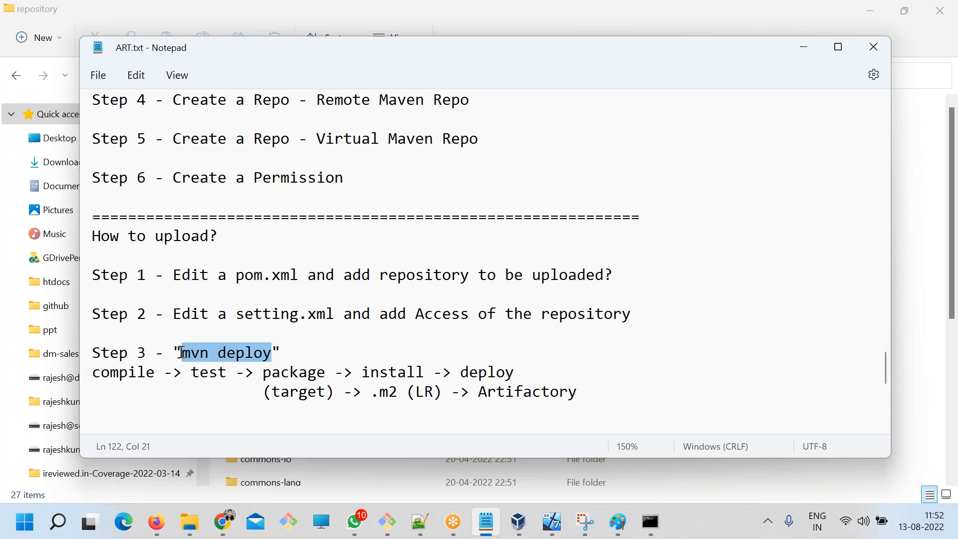
left_click(595, 392)
type("|Nexus")
key("ctrl+s")
Review the "mvn deploy" phases with their output locations and the three steps under "How to upload?".
left_click_drag(275, 353, 183, 346)
left_click_drag(434, 393, 367, 387)
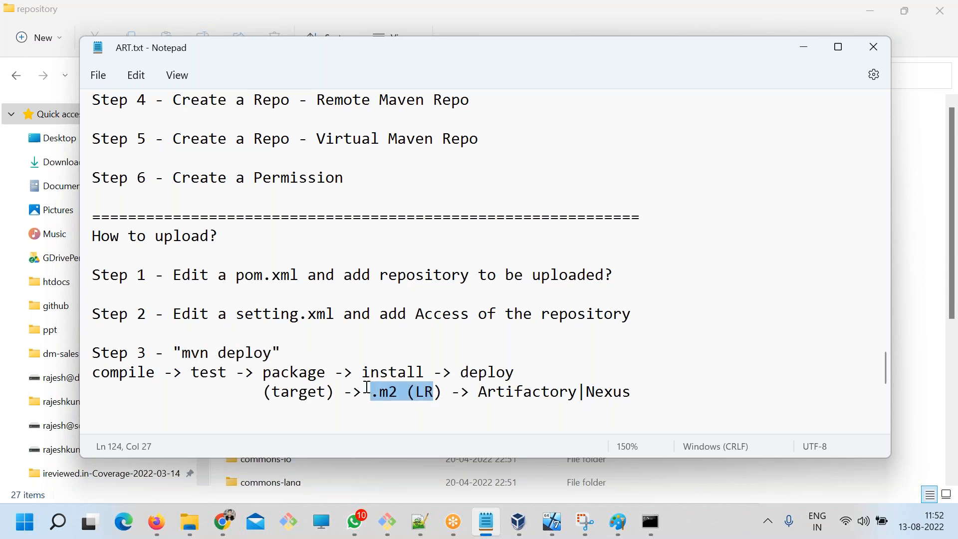
double_click(497, 376)
left_click_drag(488, 393, 632, 392)
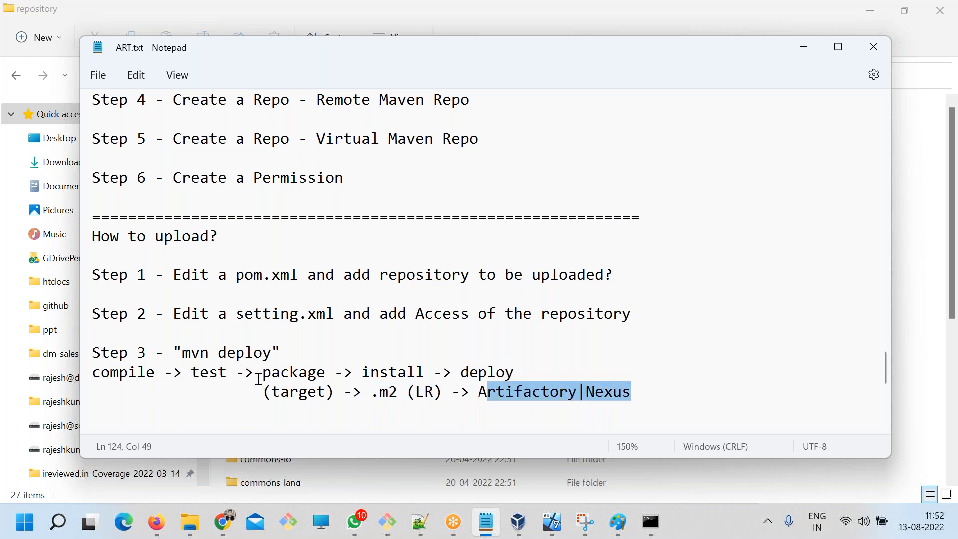
left_click(259, 379)
left_click_drag(274, 350, 184, 354)
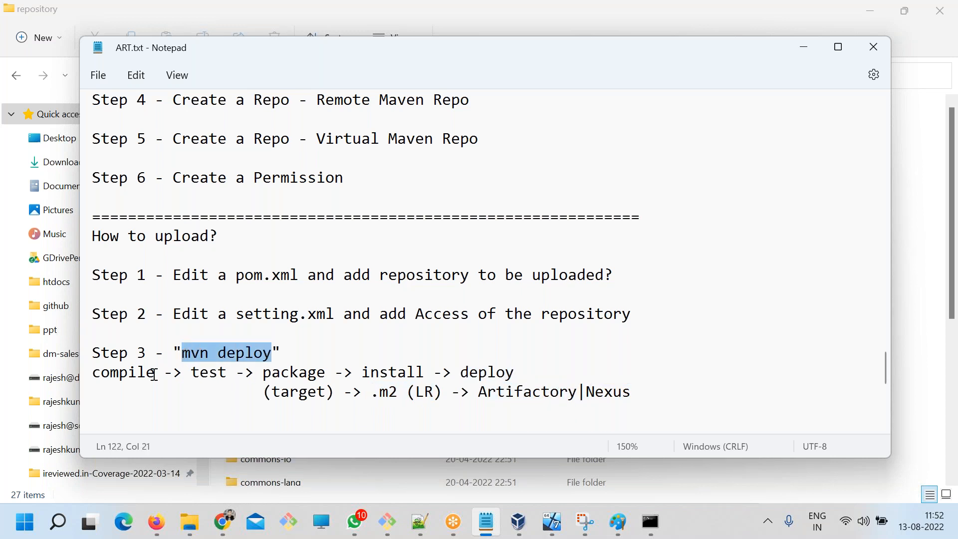
left_click_drag(120, 236, 386, 356)
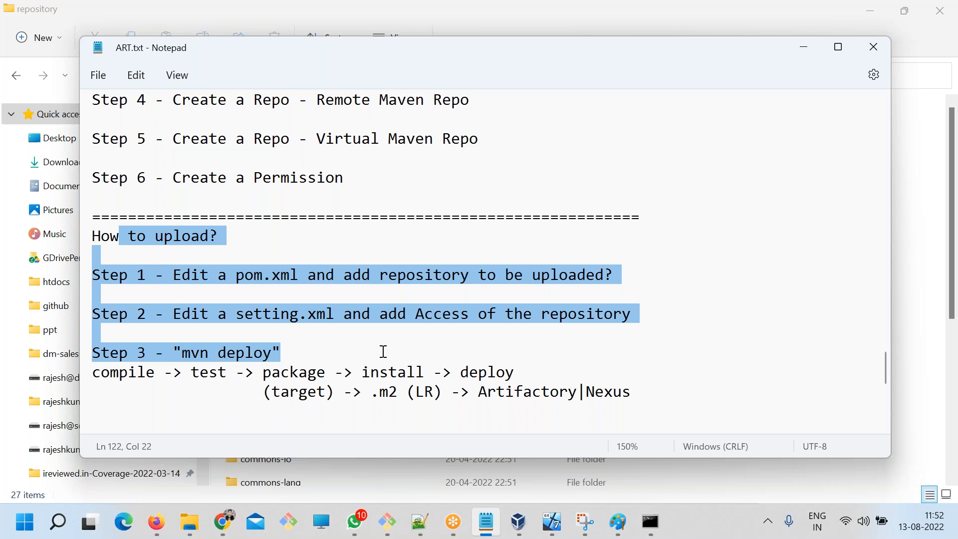
left_click(231, 243)
left_click_drag(201, 220, 641, 394)
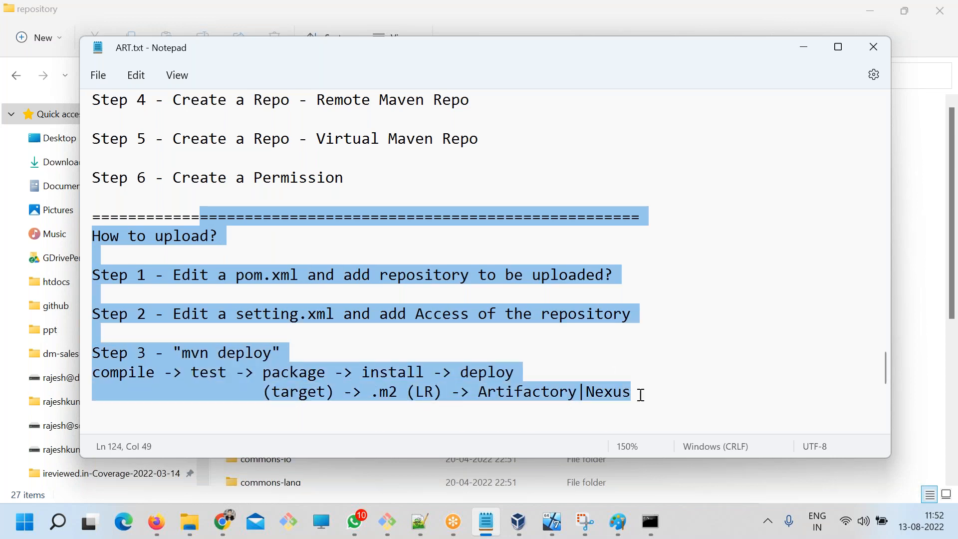
left_click(300, 261)
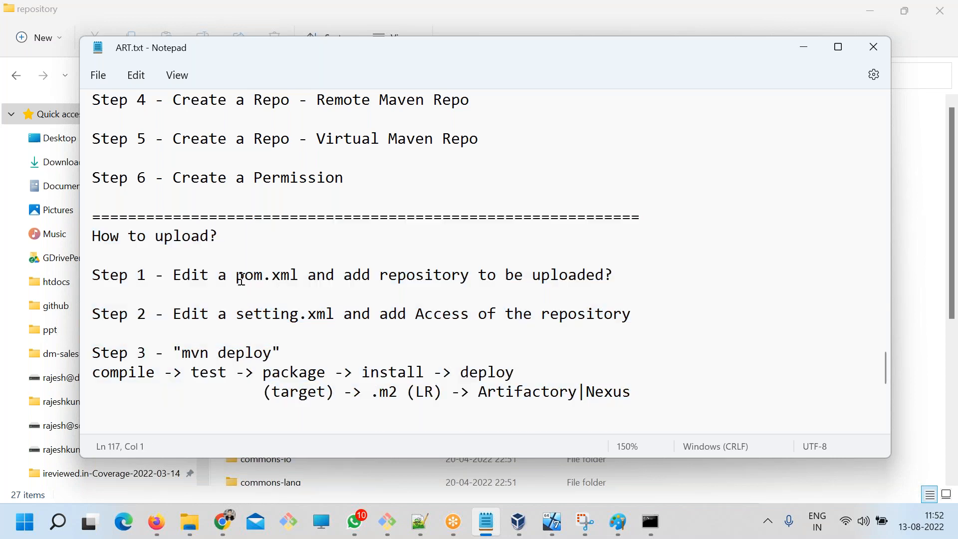
left_click_drag(237, 278, 343, 274)
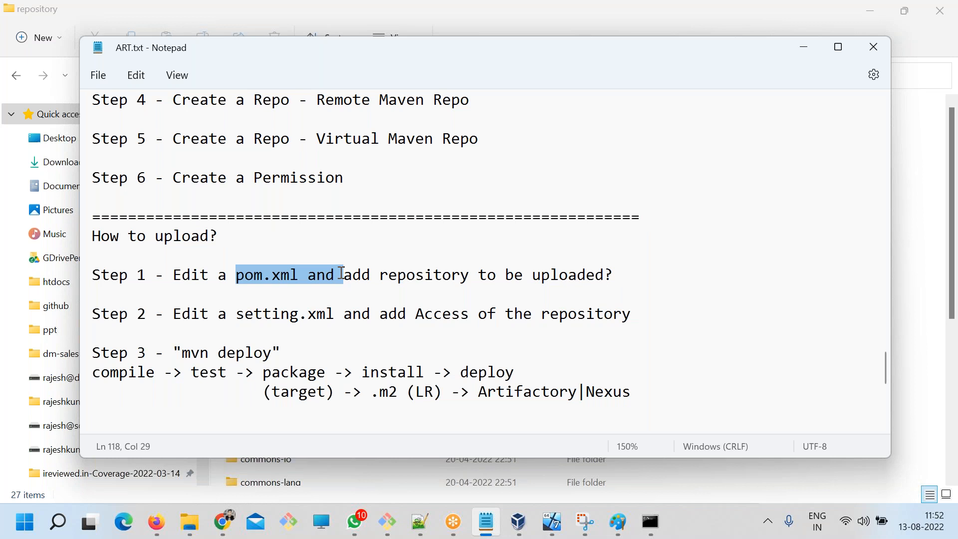
left_click_drag(218, 315, 330, 314)
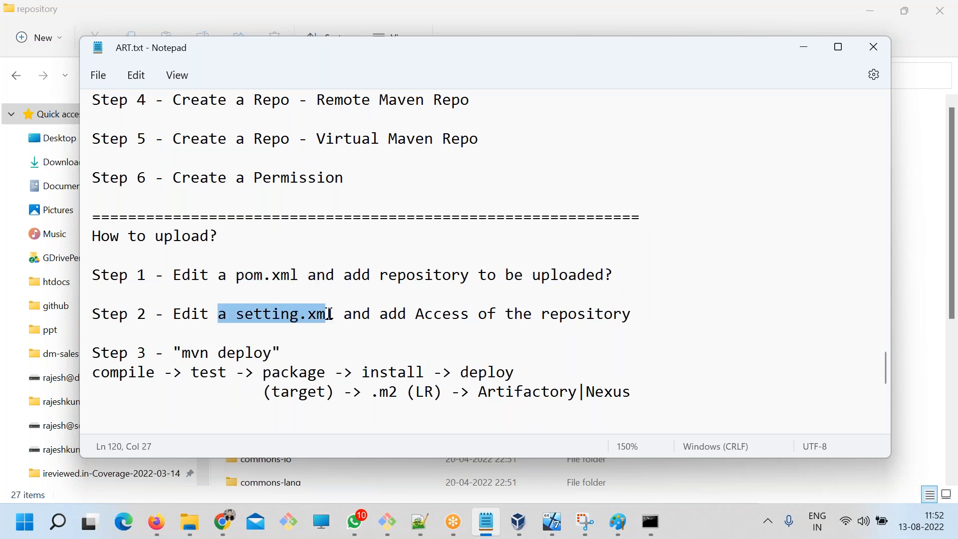
left_click_drag(281, 356, 184, 349)
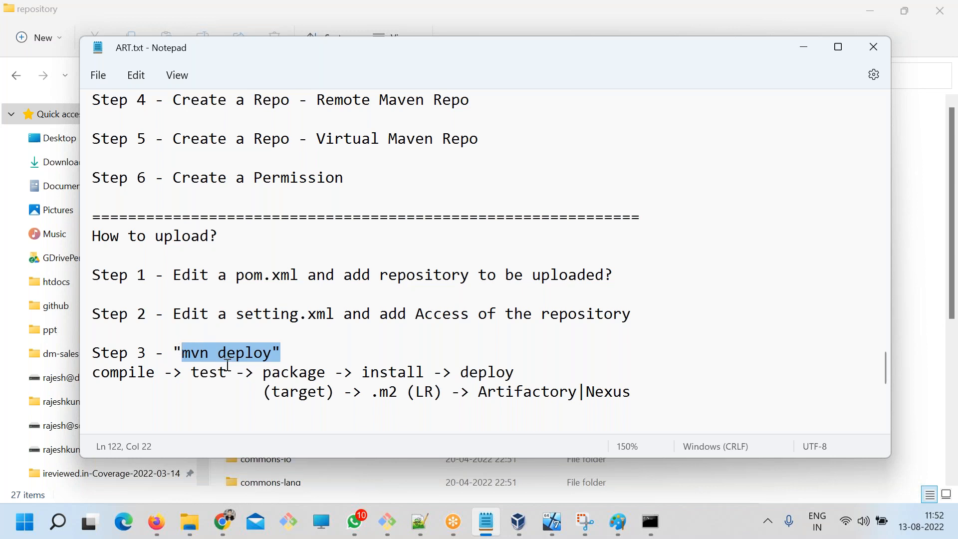
Switch to the File Explorer window showing the repository folder and open the workspace folder inside the user's personal folder on drive C.
left_click(627, 29)
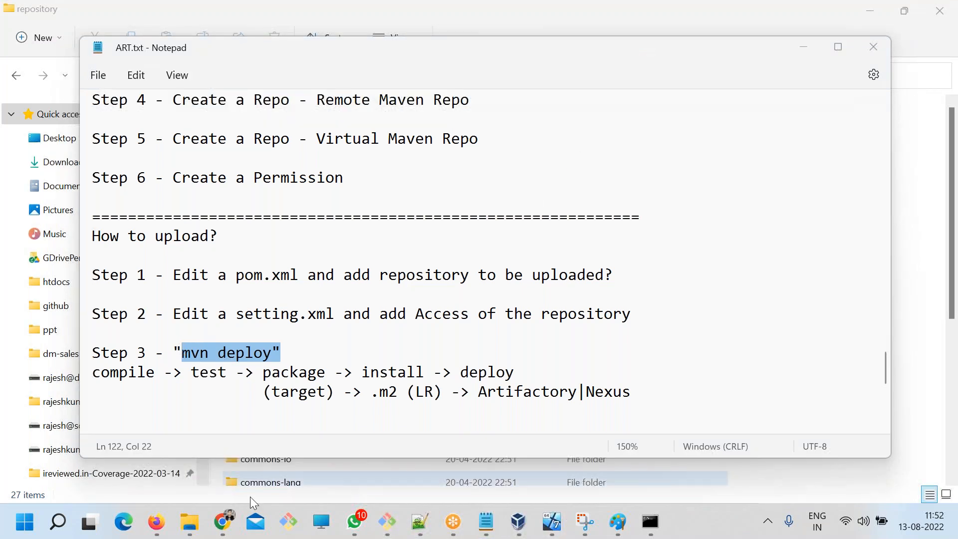
mouse_move(192, 529)
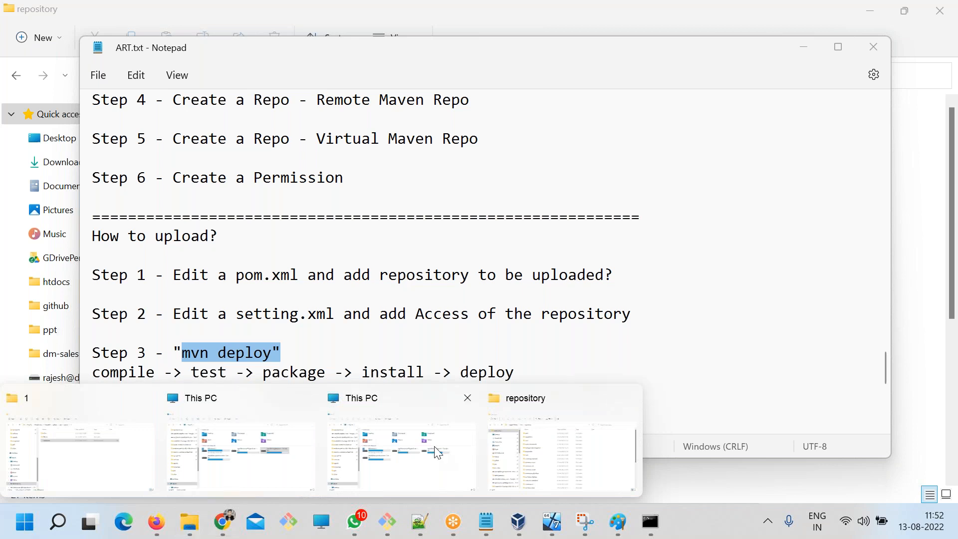
left_click(506, 448)
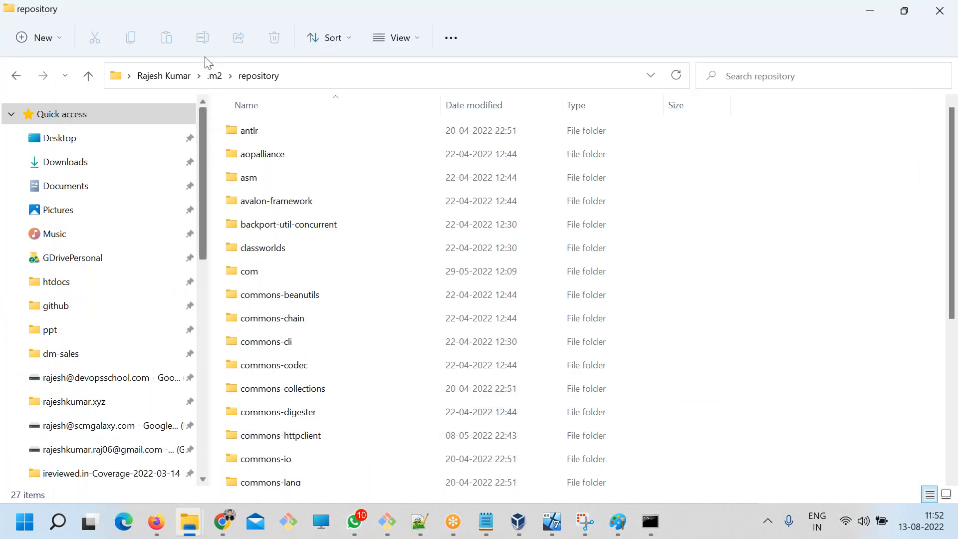
scroll(64, 369, "down", 8)
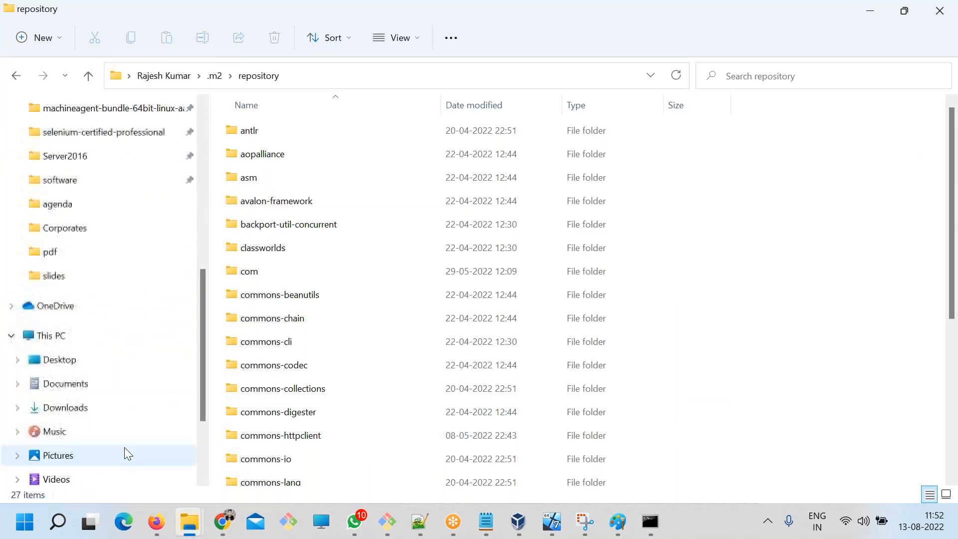
left_click(89, 360)
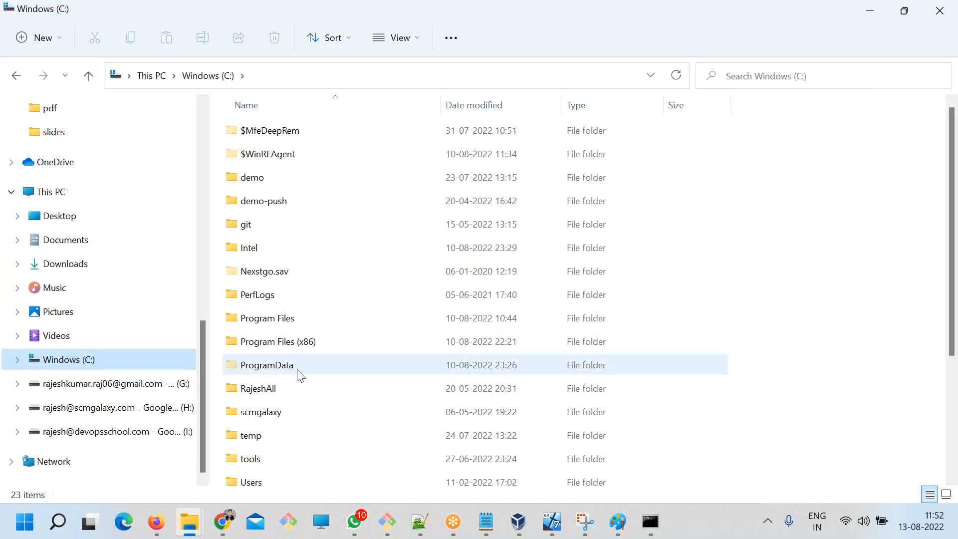
scroll(303, 400, "down", 1)
double_click(242, 337)
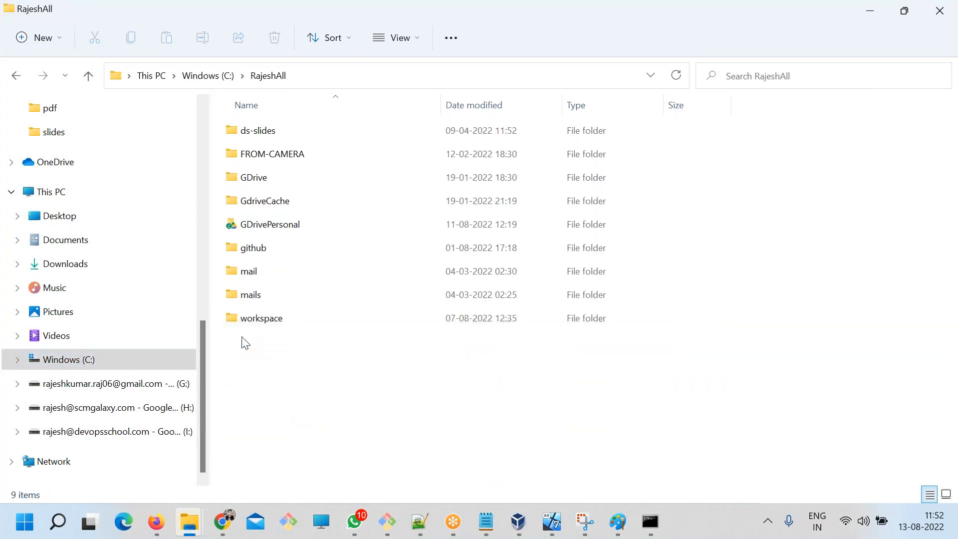
double_click(261, 320)
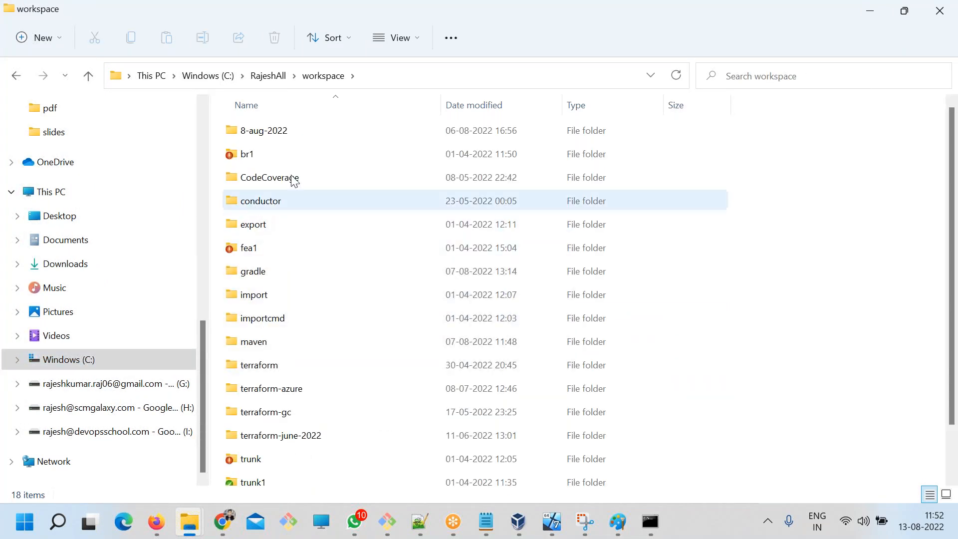
Sort the contents of the workspace folder by modification date, newest first.
left_click(487, 103)
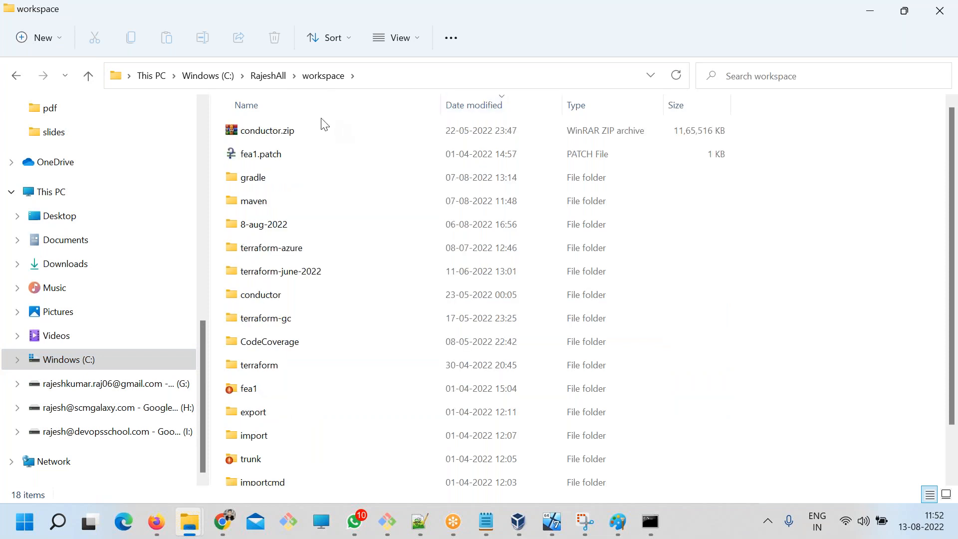
left_click(489, 104)
left_click(446, 106)
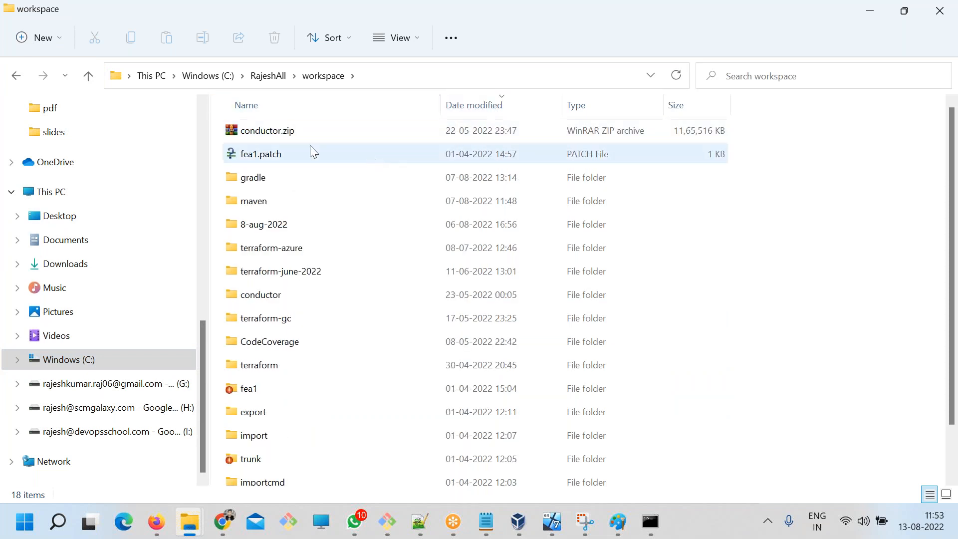
Open the chat project folder inside the maven folder of the workspace.
double_click(256, 206)
left_click(249, 157)
left_click(243, 136)
double_click(241, 136)
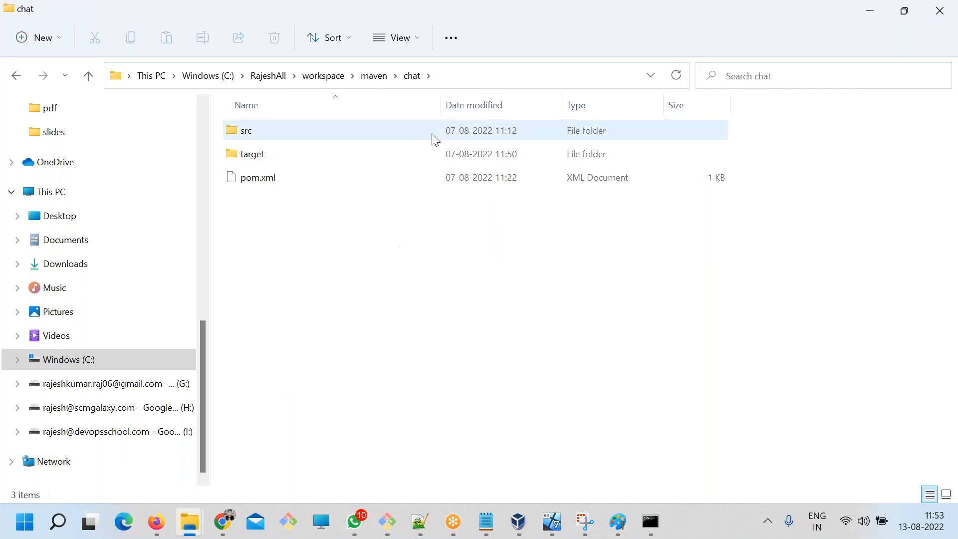
Check which file upload Step 1 in the ART.txt notes names, and open the chat project's pom.xml in Notepad++.
left_click(466, 76)
left_click(486, 522)
mouse_move(229, 272)
left_mouse_down()
mouse_move(297, 275)
mouse_move(234, 272)
left_mouse_up()
left_click(301, 275)
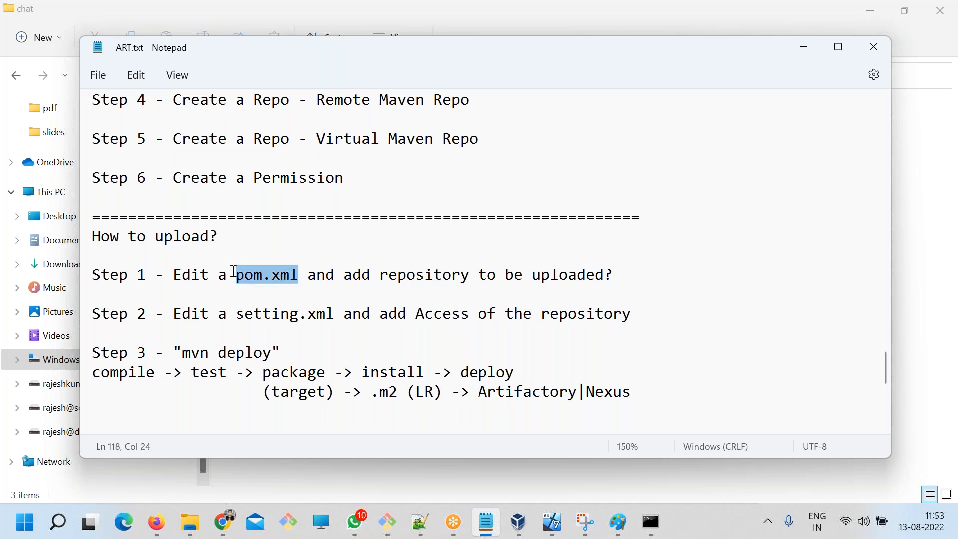
key("alt+Tab")
right_click(270, 186)
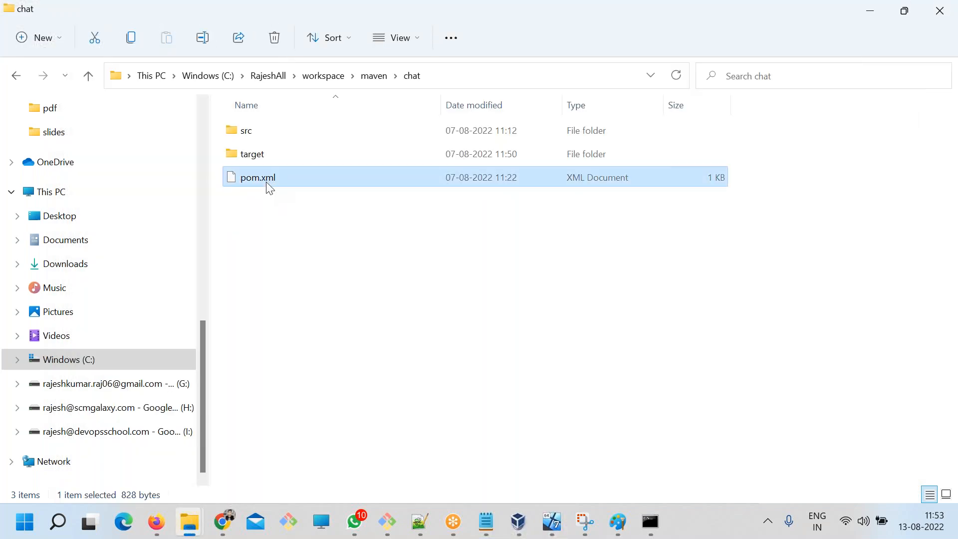
mouse_move(305, 255)
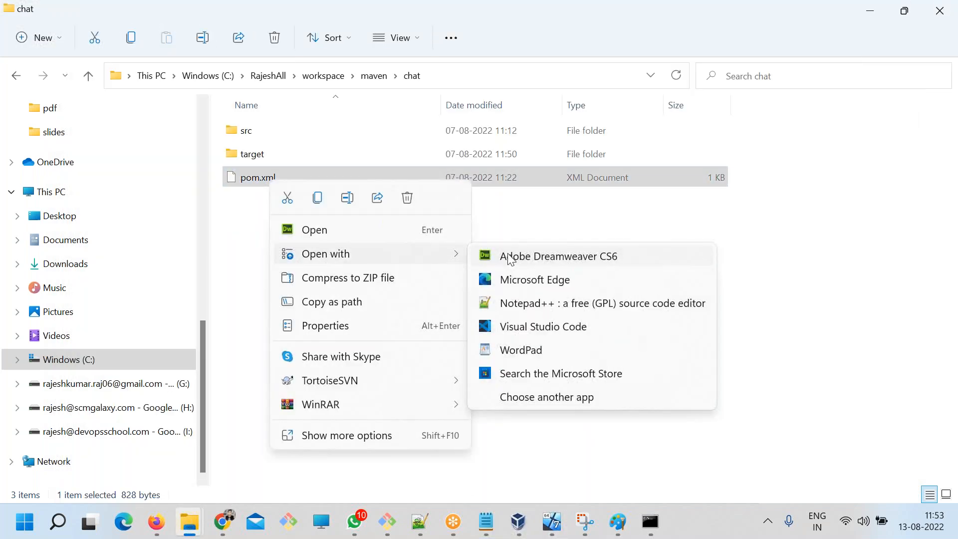
left_click(531, 310)
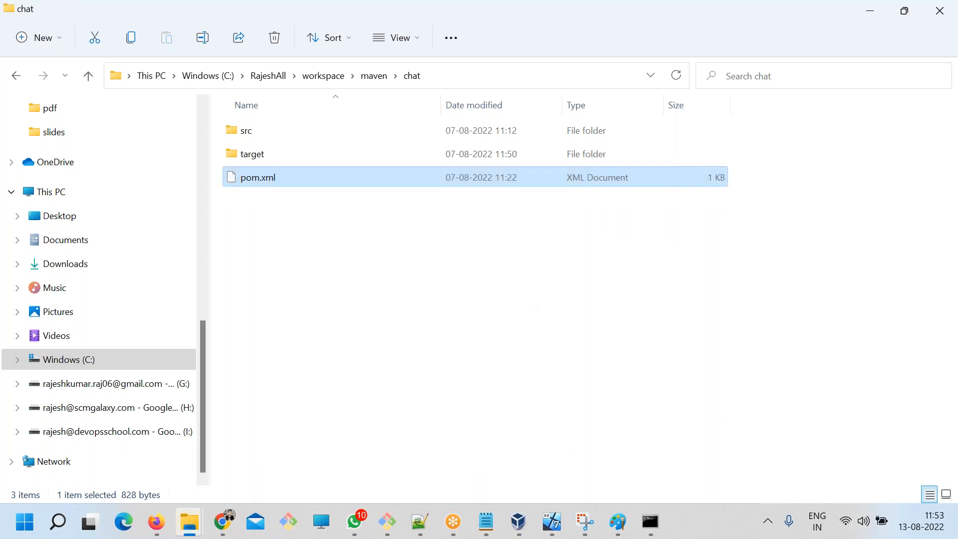
Review the properties and dependencies sections of pom.xml down to the closing project tag.
scroll(321, 360, "up", 4)
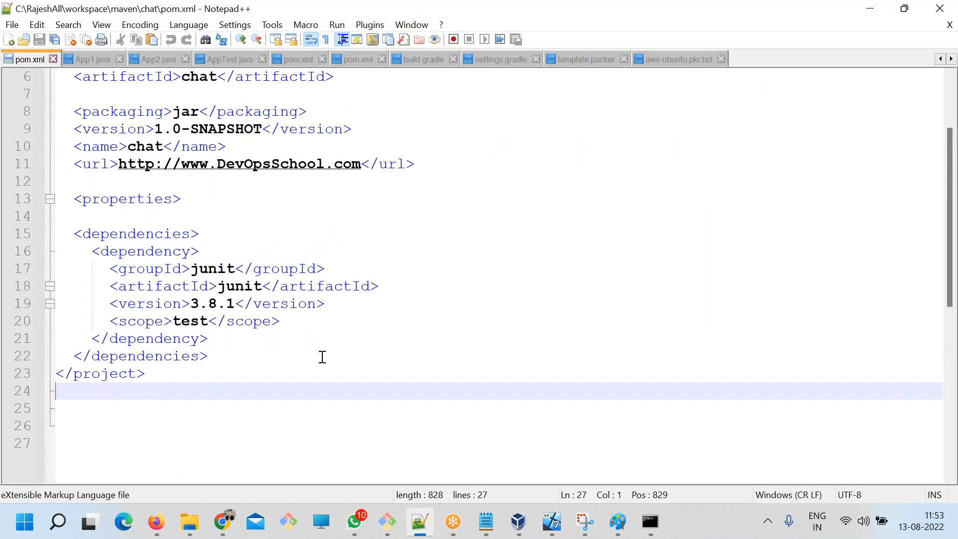
scroll(321, 359, "down", 4)
scroll(321, 364, "down", 4)
scroll(321, 365, "up", 4)
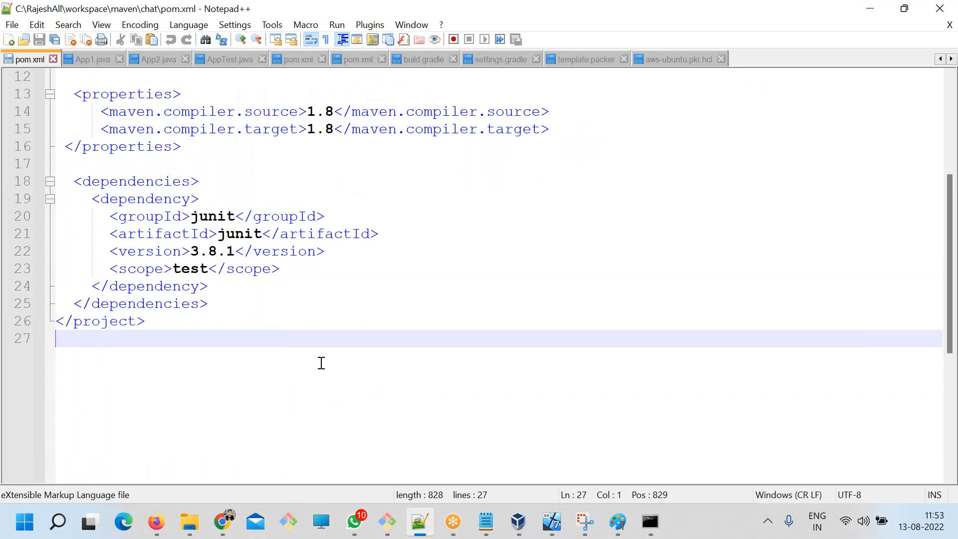
Switch to the ART.txt notes and compare upload Step 1 with the local and remote Maven repository steps.
left_click(485, 521)
left_click(325, 290)
left_click_drag(352, 275, 604, 275)
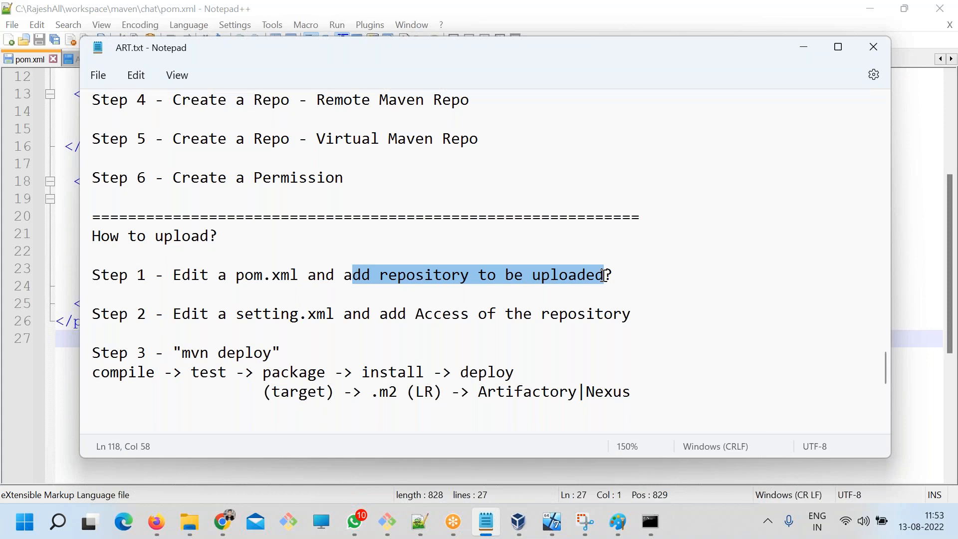
scroll(514, 330, "up", 2)
left_click_drag(466, 186, 170, 179)
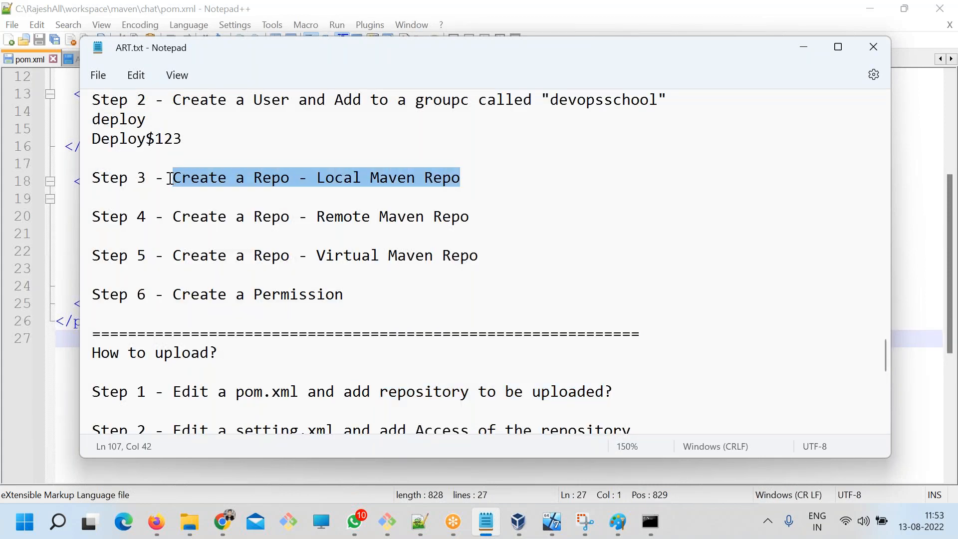
left_click_drag(311, 216, 467, 220)
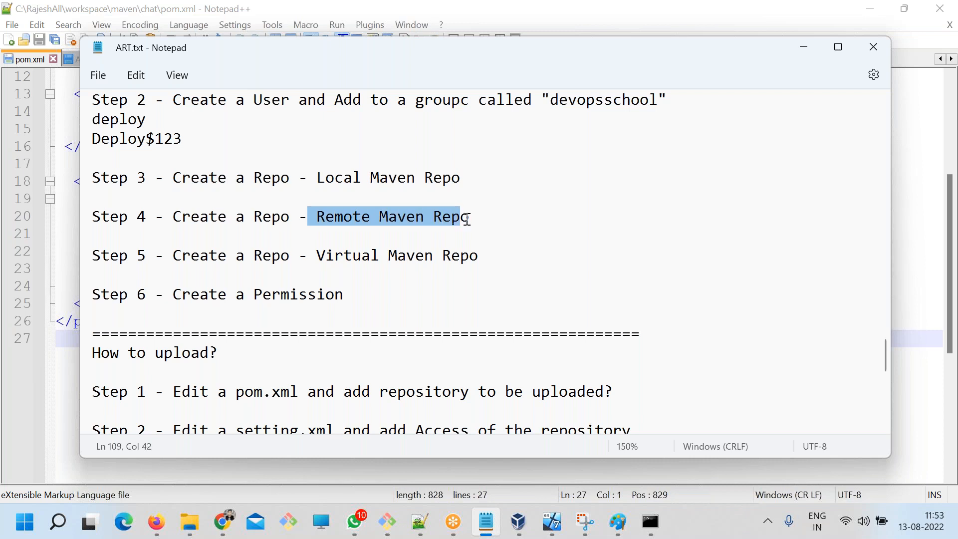
scroll(603, 410, "down", 2)
Switch to the JFrog Platform in the browser and show Artifactory's Artifacts tree in the Application module.
left_click(222, 522)
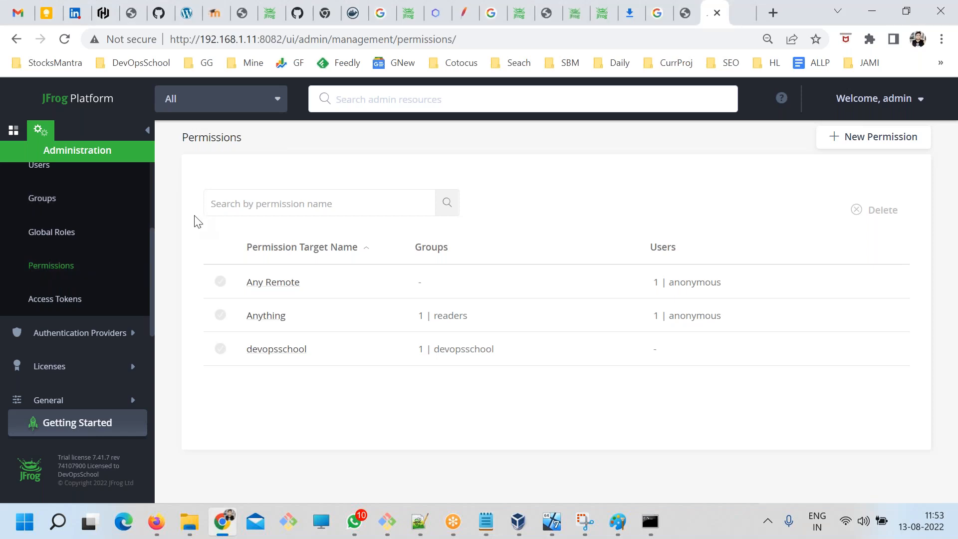
left_click(13, 132)
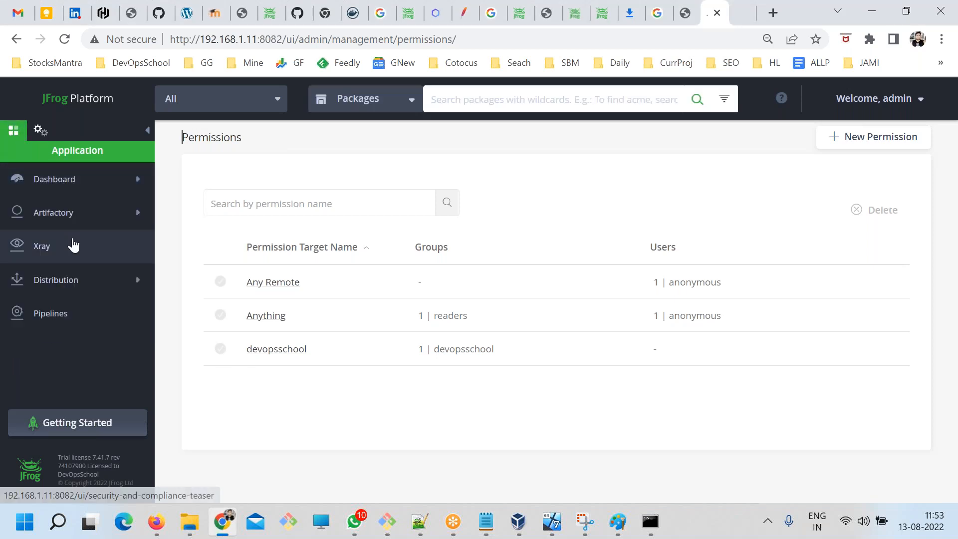
left_click(61, 216)
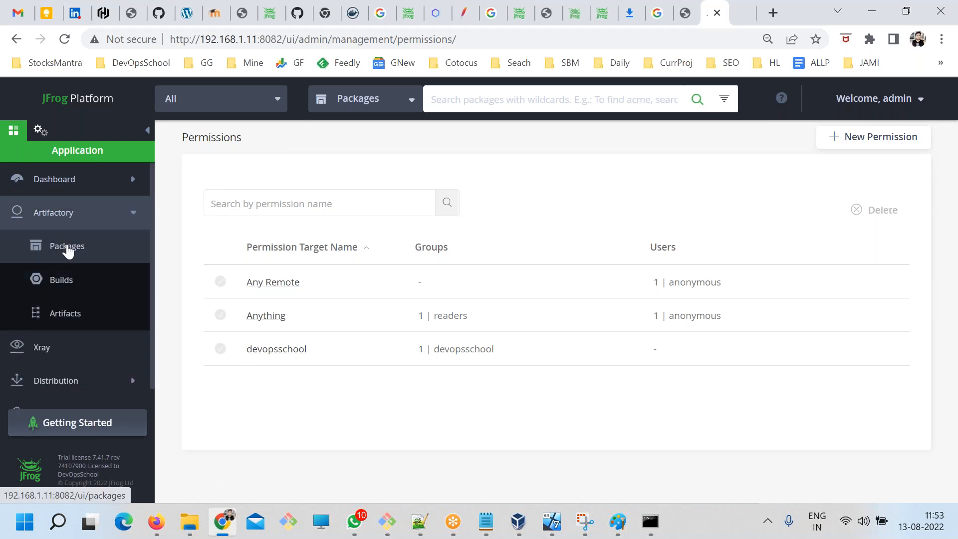
left_click(65, 247)
left_click(61, 280)
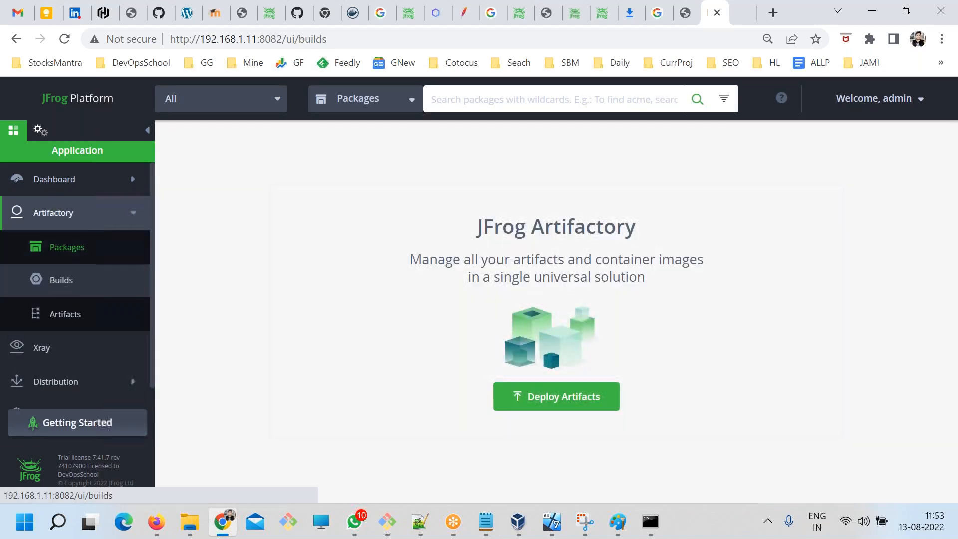
left_click(69, 317)
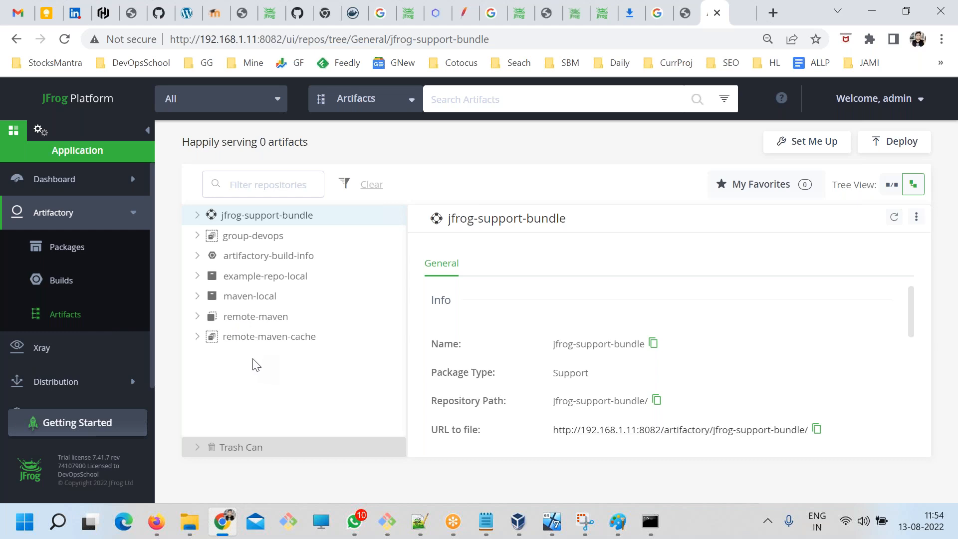
Select the maven-local repository in the artifact tree.
key("alt+Tab")
key("alt+Tab")
left_click(240, 297)
key("alt+Tab")
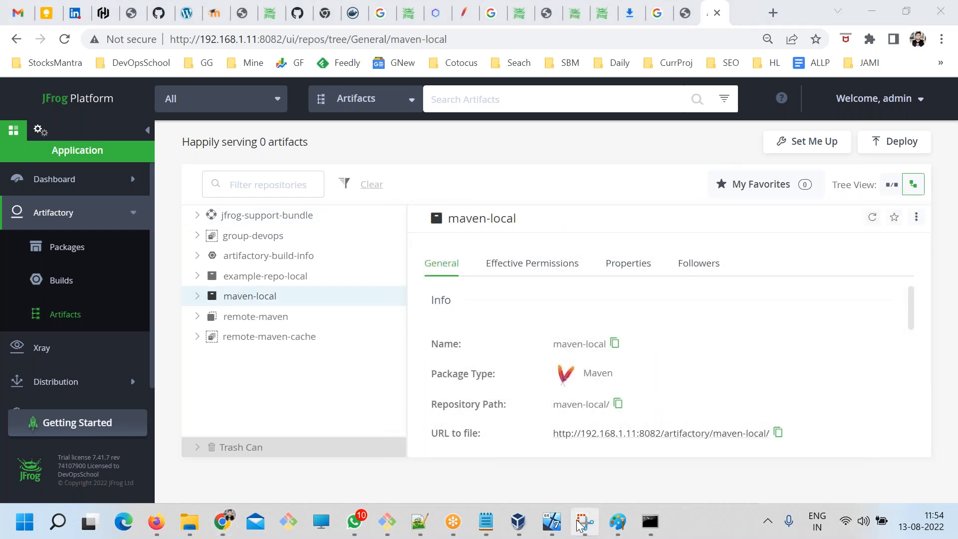
Switch to Notepad++ and review the chat project's coordinates, packaging and version in pom.xml.
left_click(419, 521)
left_click(319, 303)
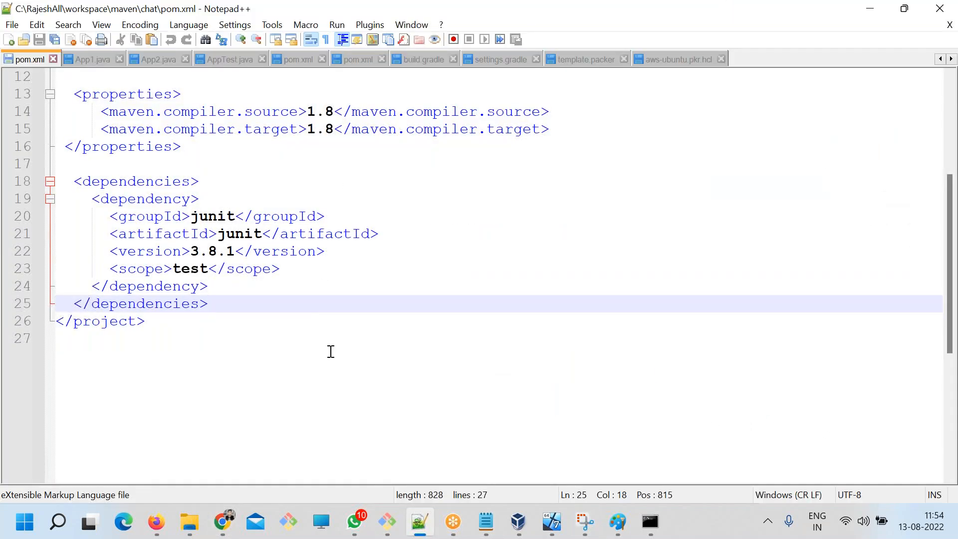
scroll(331, 352, "up", 3)
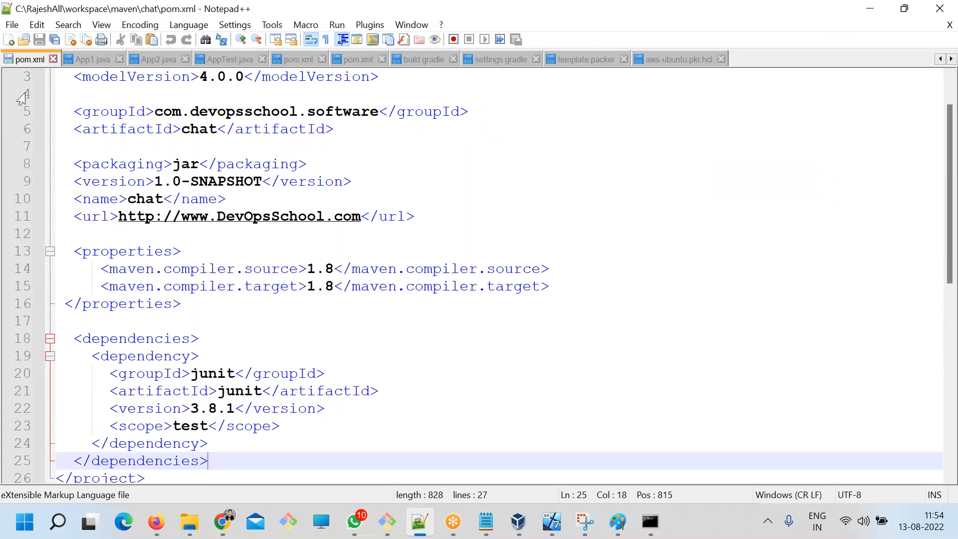
left_click(8, 15)
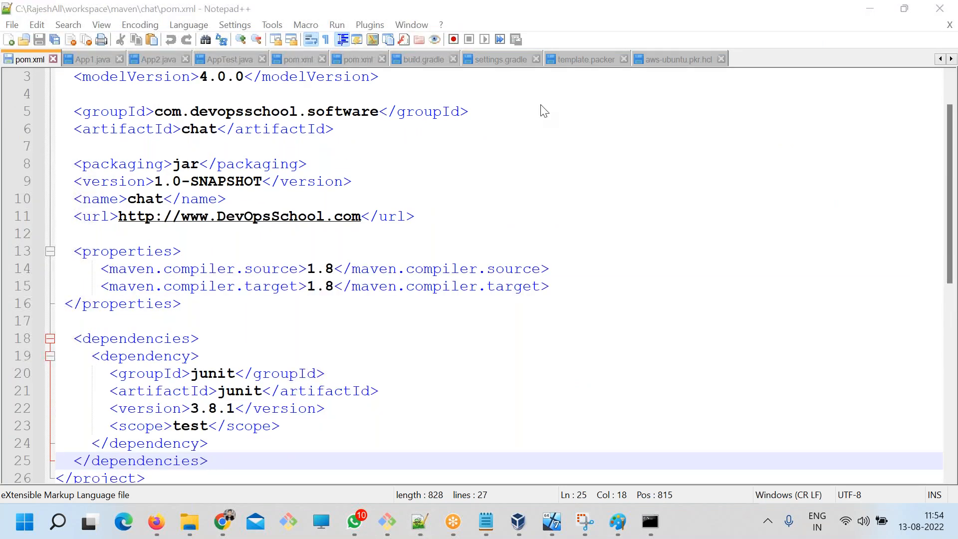
Examine maven-local's Set Me Up configuration in the JFrog Platform, check the setting.xml step in the notes, and close the dialog.
left_click(223, 522)
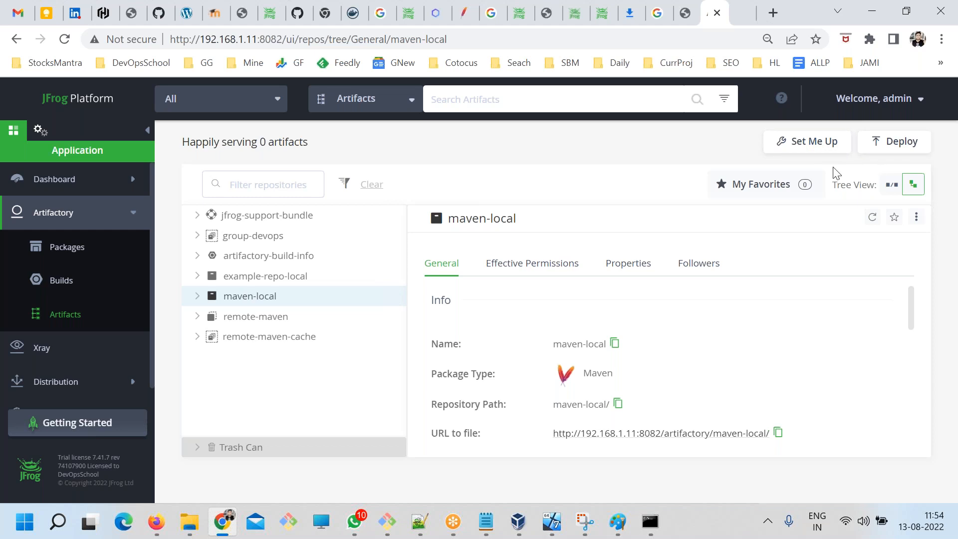
left_click(813, 142)
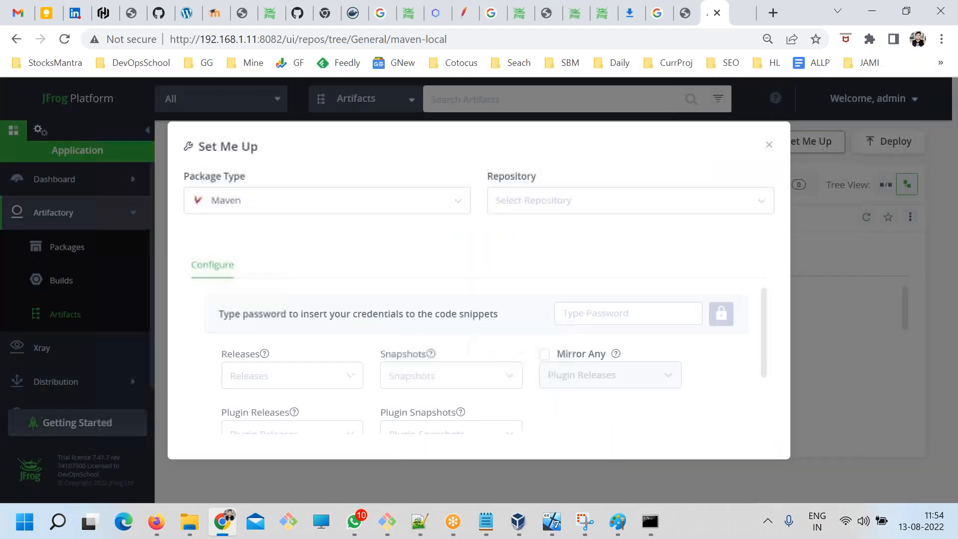
scroll(541, 336, "down", 3)
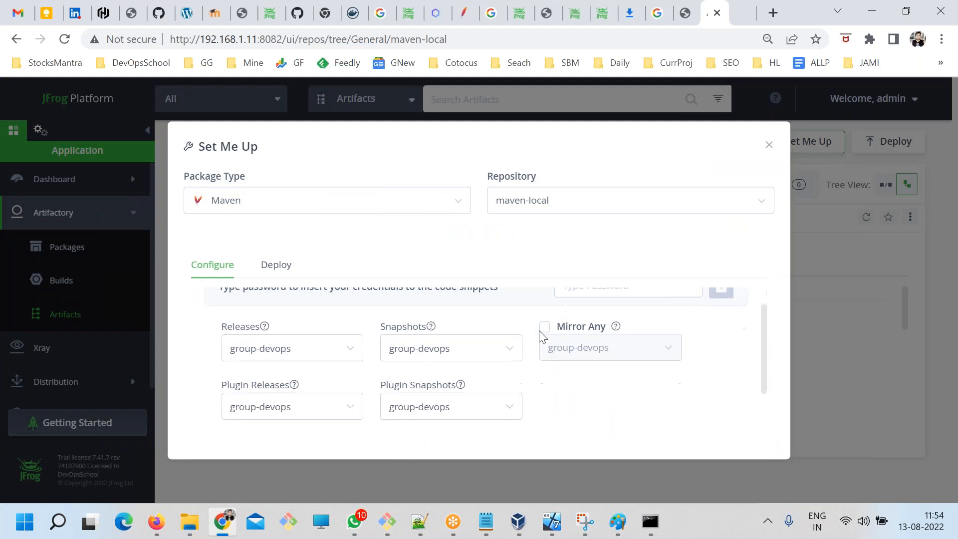
scroll(542, 348, "up", 4)
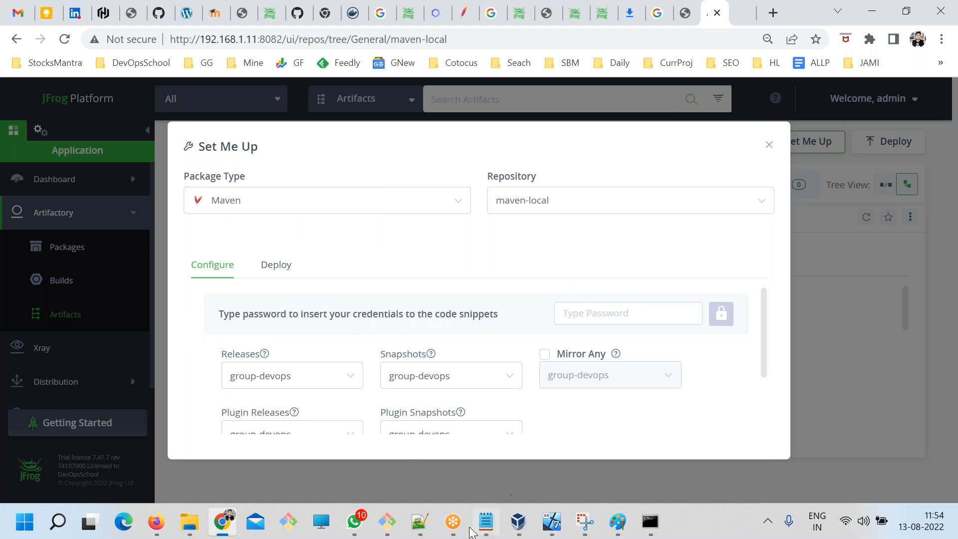
left_click(486, 521)
left_click_drag(334, 309, 238, 306)
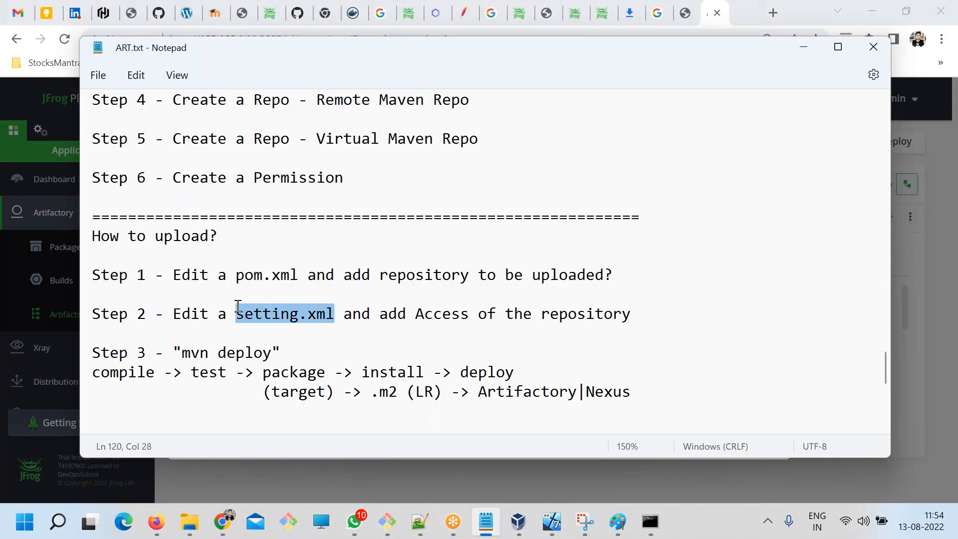
left_click(803, 47)
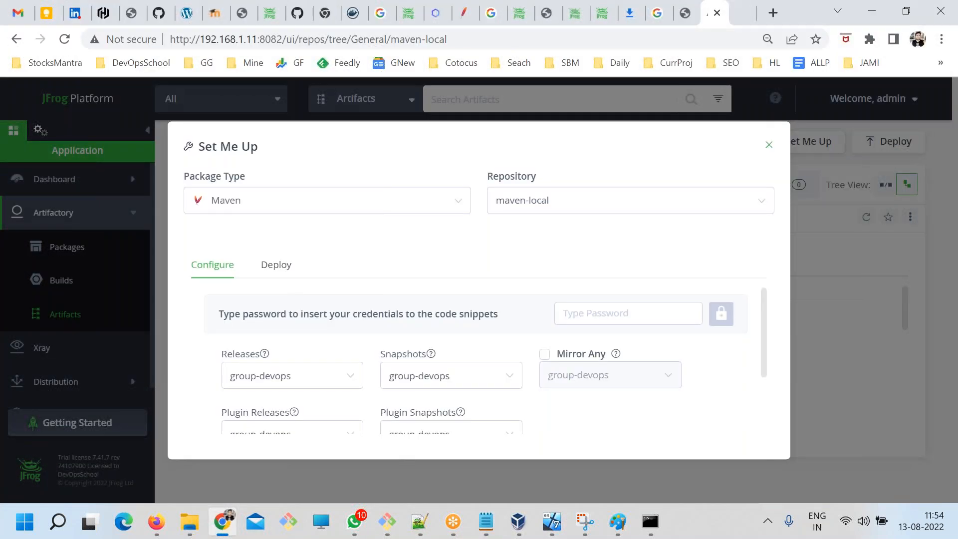
left_click(769, 146)
Open the Deploy dialog for maven-local and examine its repository layout, single-file upload and target path options.
left_click(894, 143)
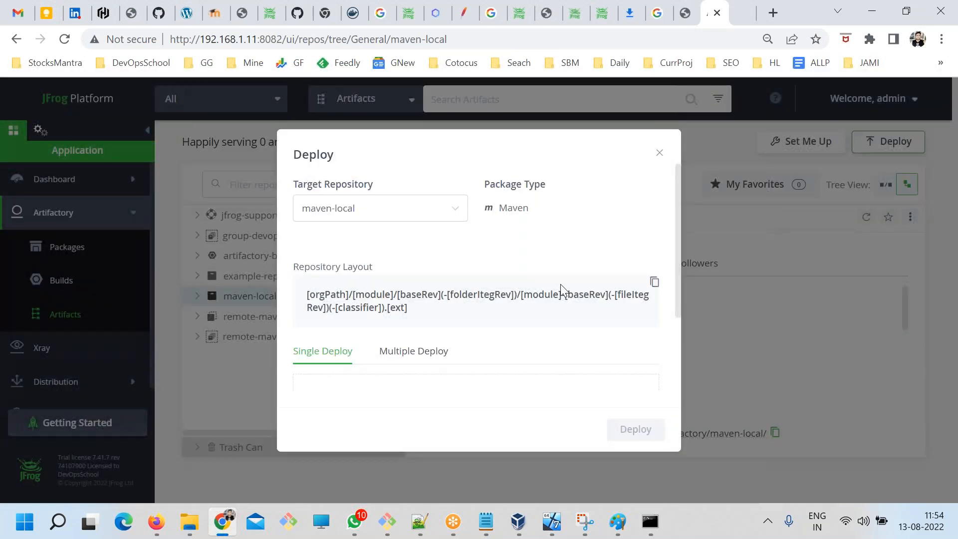
scroll(479, 342, "down", 2)
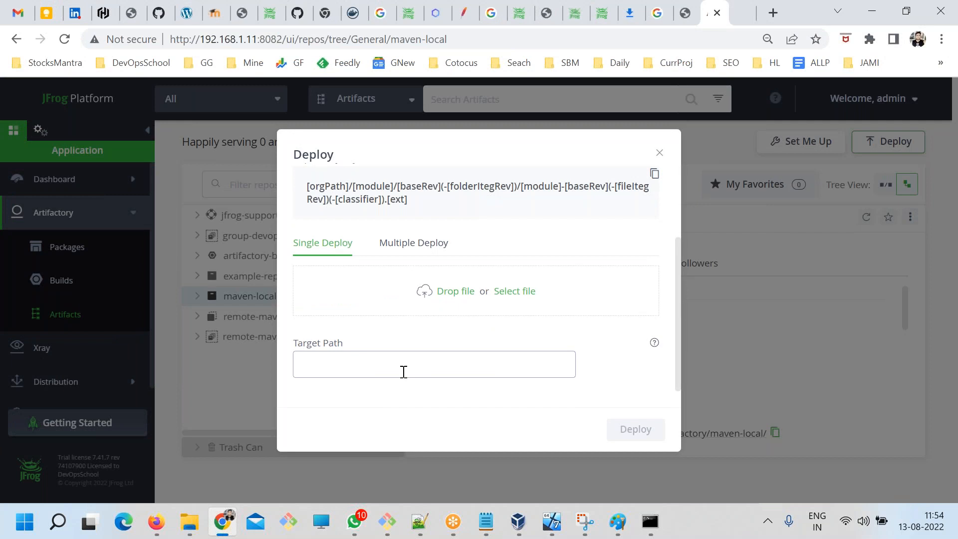
scroll(404, 371, "up", 2)
scroll(436, 338, "down", 2)
scroll(407, 349, "up", 2)
Compare the add-repository instruction in upload Step 1 of the notes with the Deploy dialog's options, and close the dialog.
key("alt+Tab")
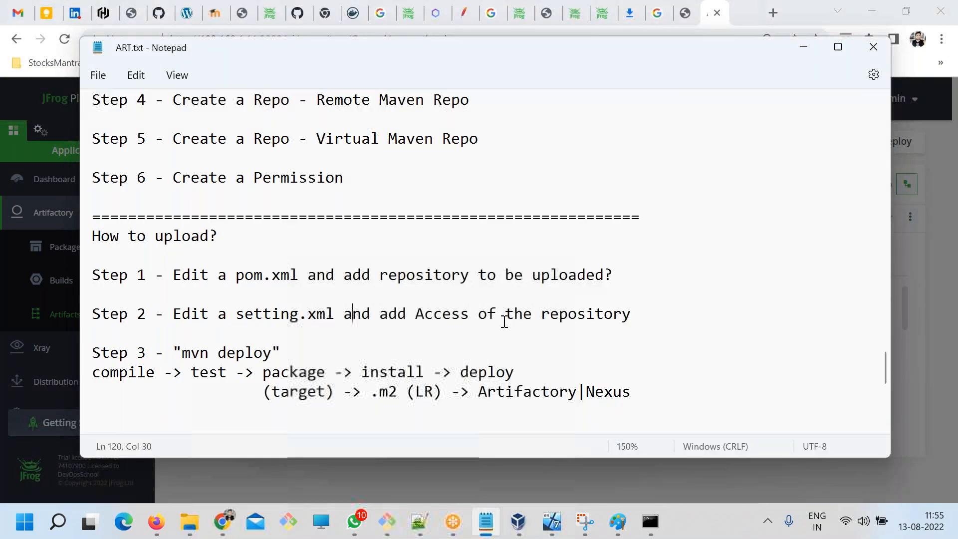
key("alt+Tab")
key("alt+Tab")
left_click(481, 275)
left_click_drag(562, 270, 364, 270)
key("alt+Tab")
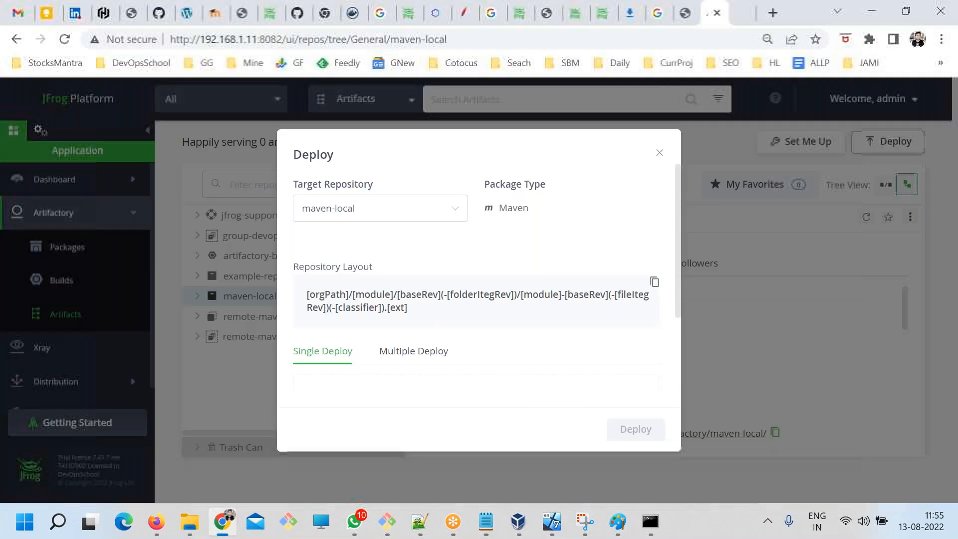
scroll(472, 318, "down", 2)
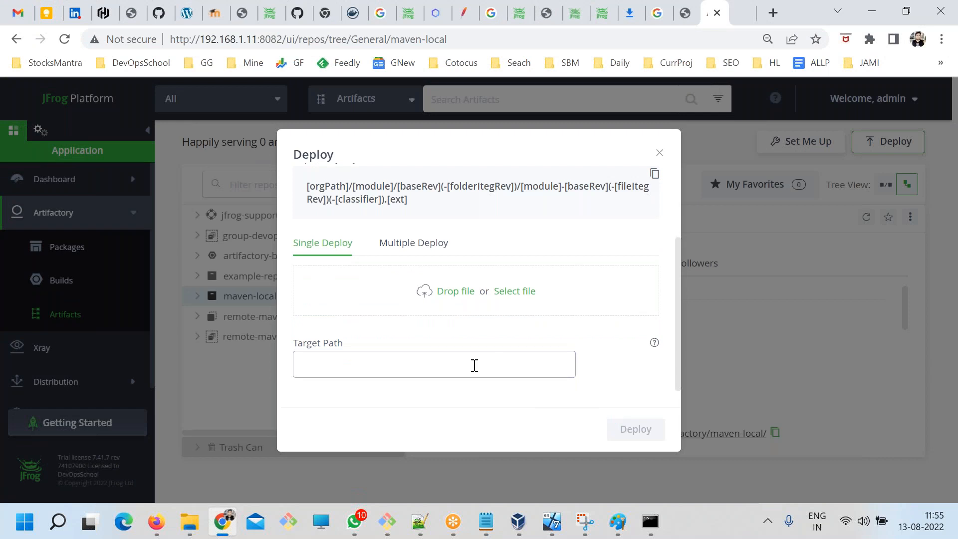
scroll(539, 312, "up", 3)
left_click(660, 153)
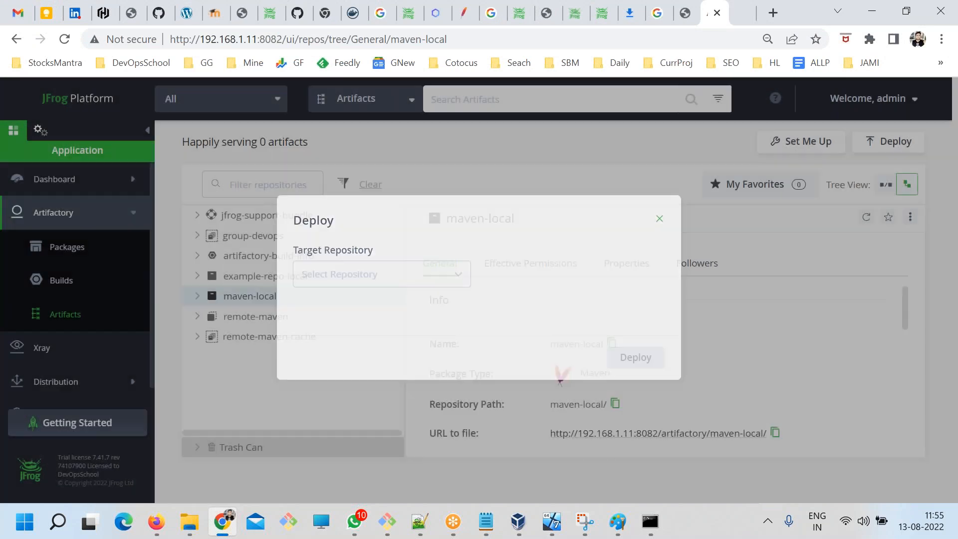
left_click(242, 299)
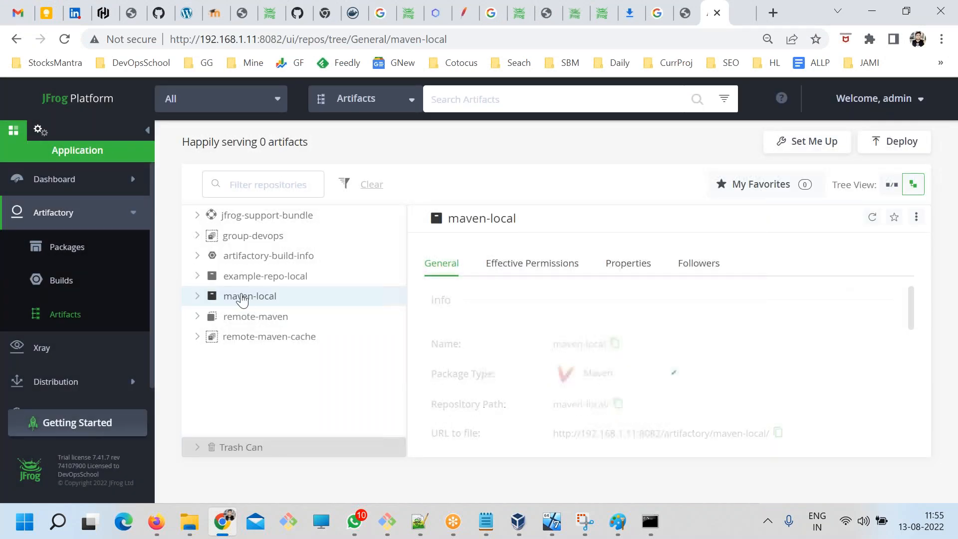
left_click(807, 142)
left_click(770, 145)
Examine maven-local's general details, including artifact count and size, package information, dependency declaration and virtual repository associations.
scroll(674, 345, "down", 3)
scroll(594, 364, "up", 1)
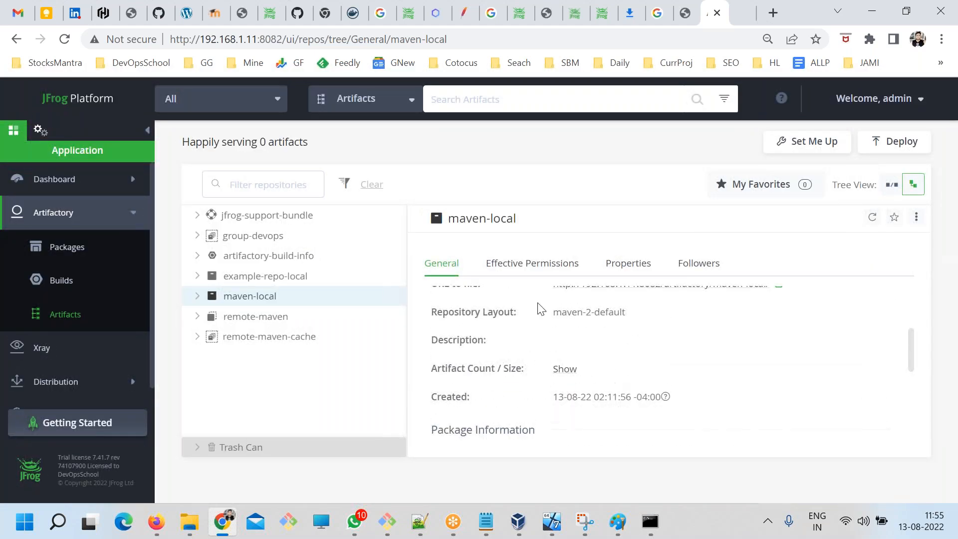
scroll(562, 369, "down", 3)
scroll(567, 375, "up", 3)
left_click(565, 369)
scroll(594, 372, "up", 2)
scroll(596, 363, "down", 3)
scroll(593, 397, "down", 3)
scroll(580, 403, "up", 1)
scroll(539, 407, "down", 2)
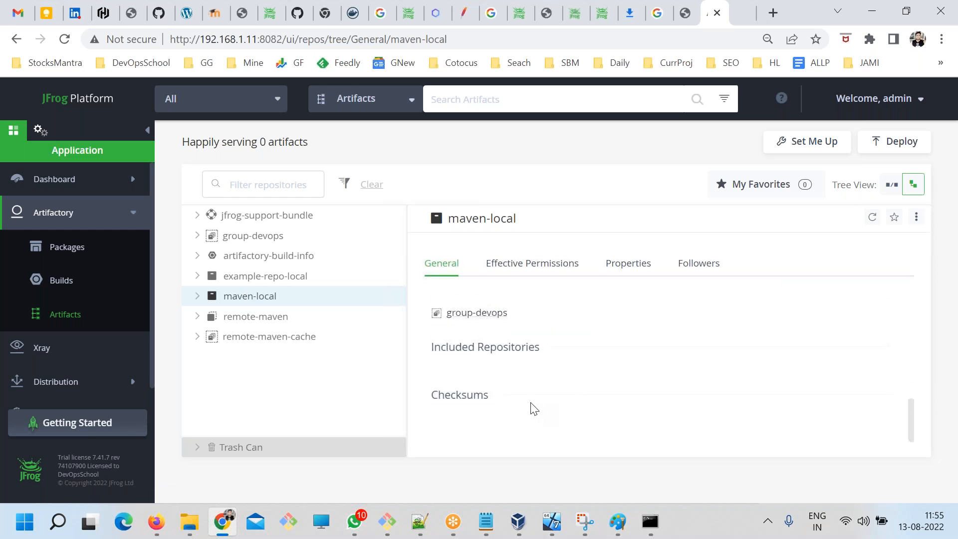
scroll(495, 400, "up", 3)
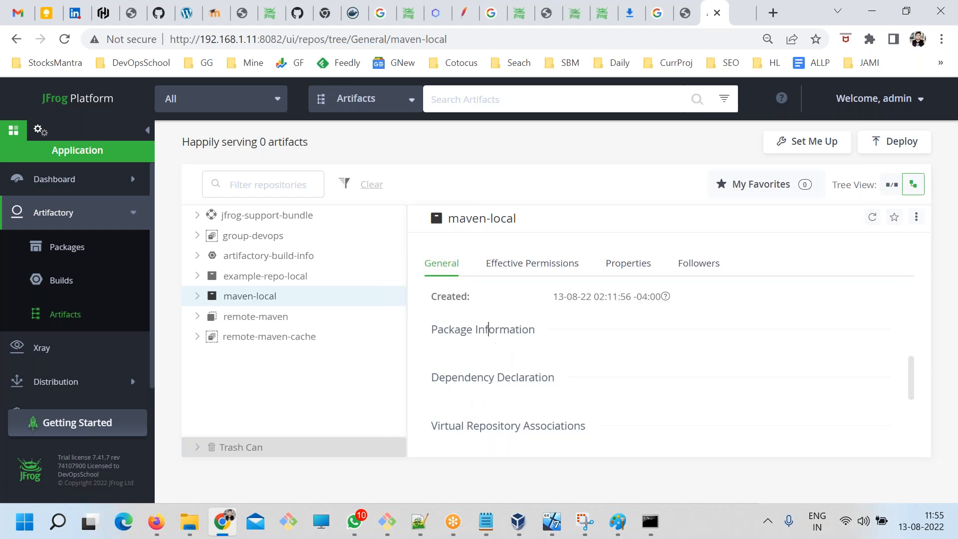
Open the Set Me Up dialog for maven-local and compare its Maven configuration options with the setting.xml step in the notes.
scroll(562, 368, "up", 3)
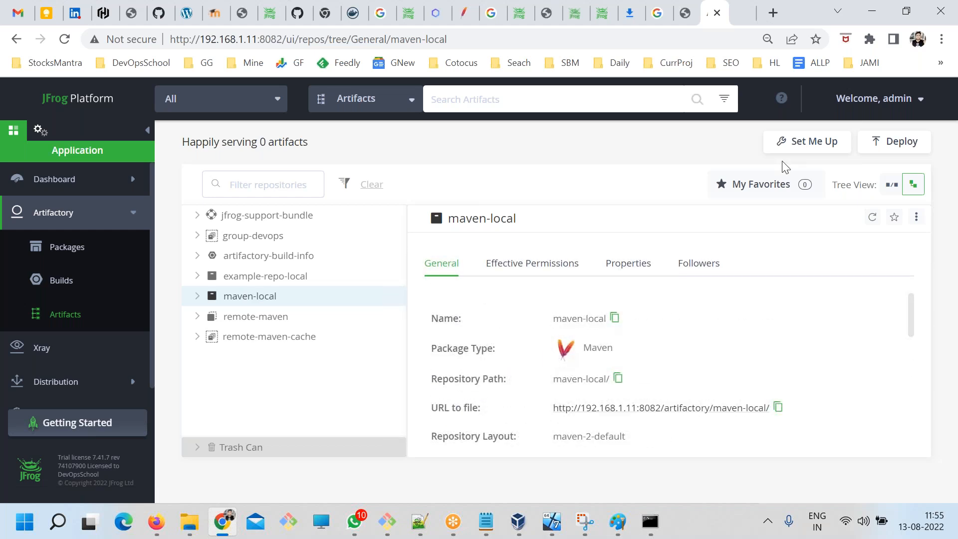
left_click(808, 143)
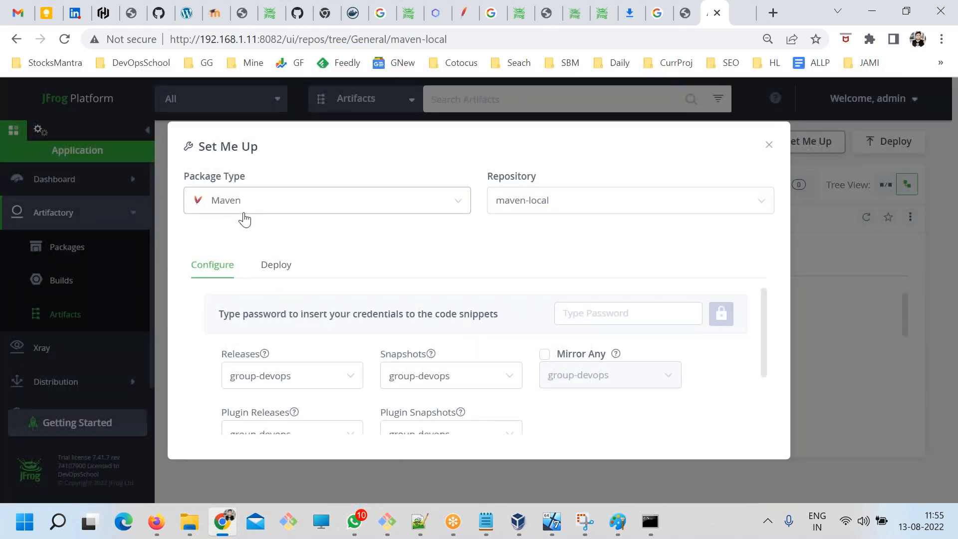
scroll(388, 291, "down", 2)
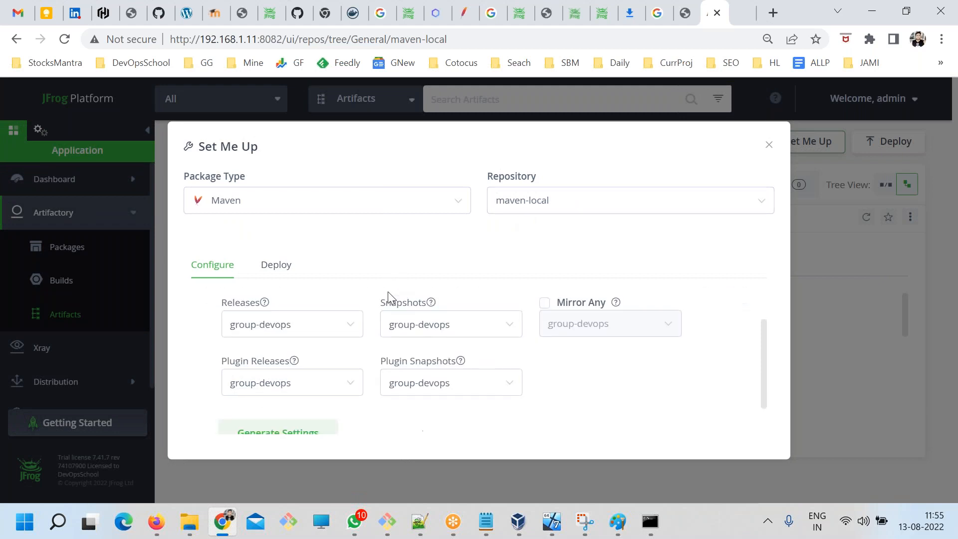
scroll(297, 377, "up", 2)
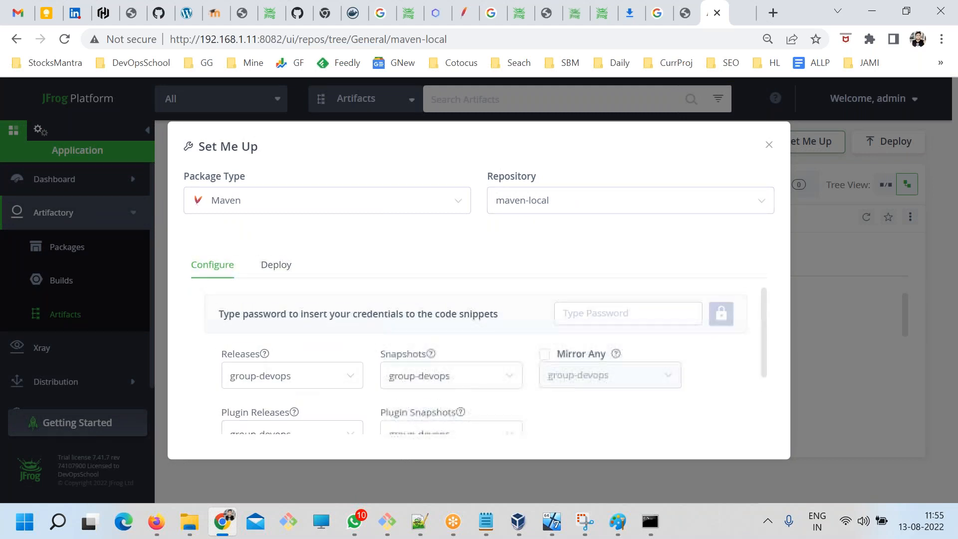
left_click(486, 521)
left_click_drag(245, 316, 350, 319)
key("alt+Tab")
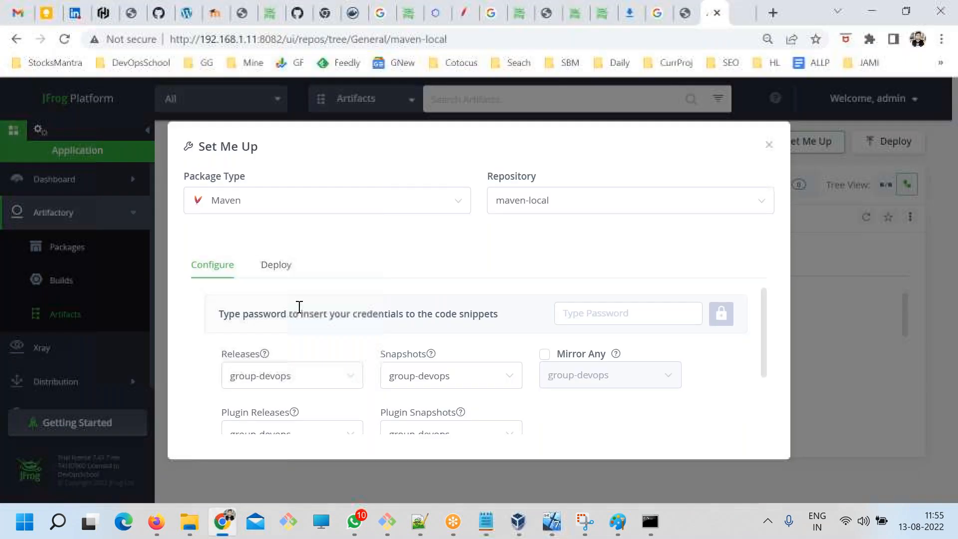
Copy the distributionManagement snippet from maven-local's Deploy instructions in the Set Me Up dialog.
left_click(270, 268)
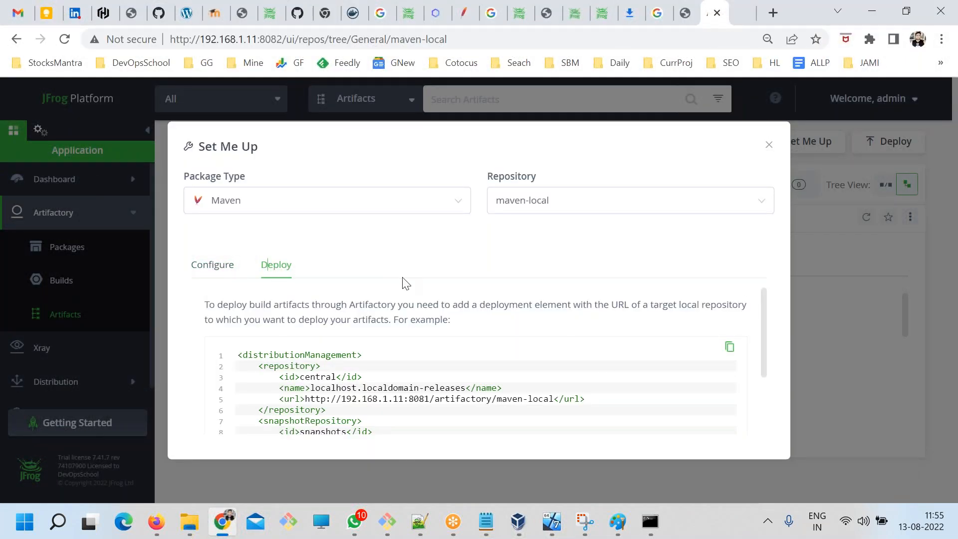
scroll(526, 368, "down", 3)
scroll(560, 364, "up", 3)
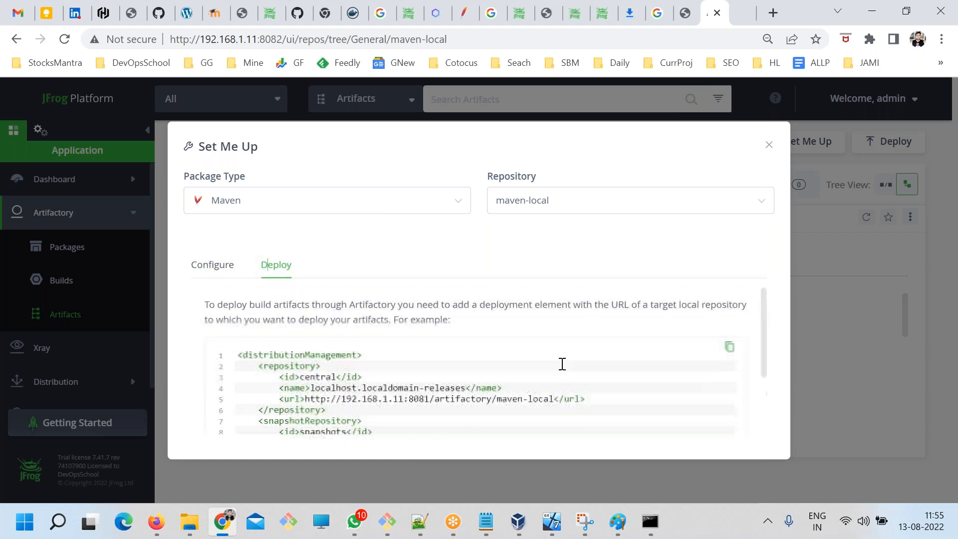
double_click(730, 346)
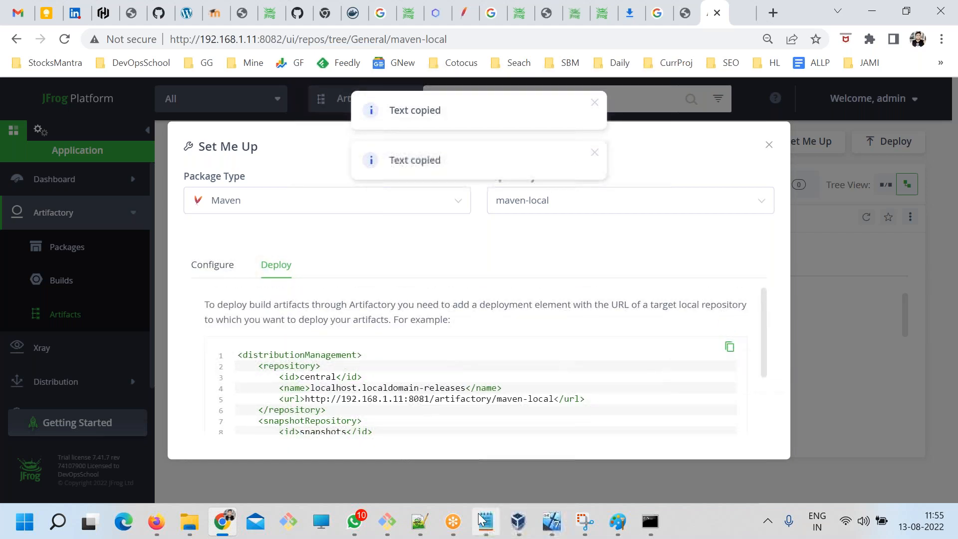
Paste the distributionManagement snippet below upload Step 1 in the ART.txt notes in Notepad and save the file.
left_click(485, 522)
left_click(336, 327)
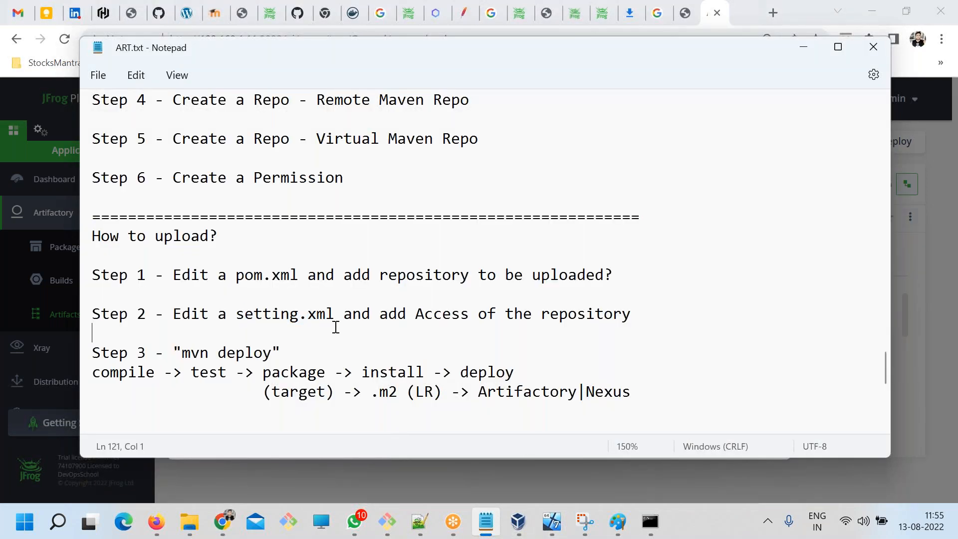
left_click(619, 272)
key("Return")
key("Return")
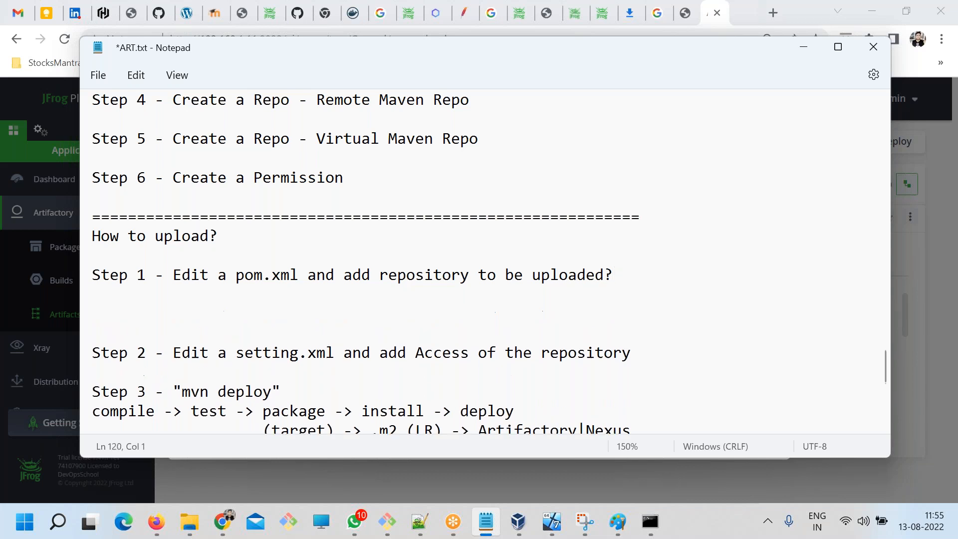
key("ctrl+v")
key("ctrl+s")
Examine the pasted distributionManagement block, including its release and snapshot repository URLs, the snapshots id and the snapshotRepository element.
left_click_drag(327, 411, 84, 200)
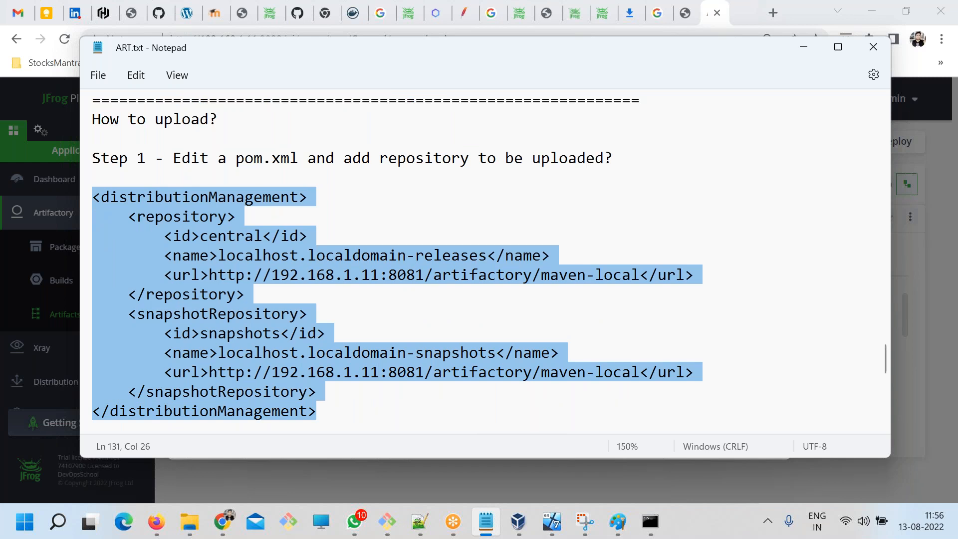
left_click(271, 276)
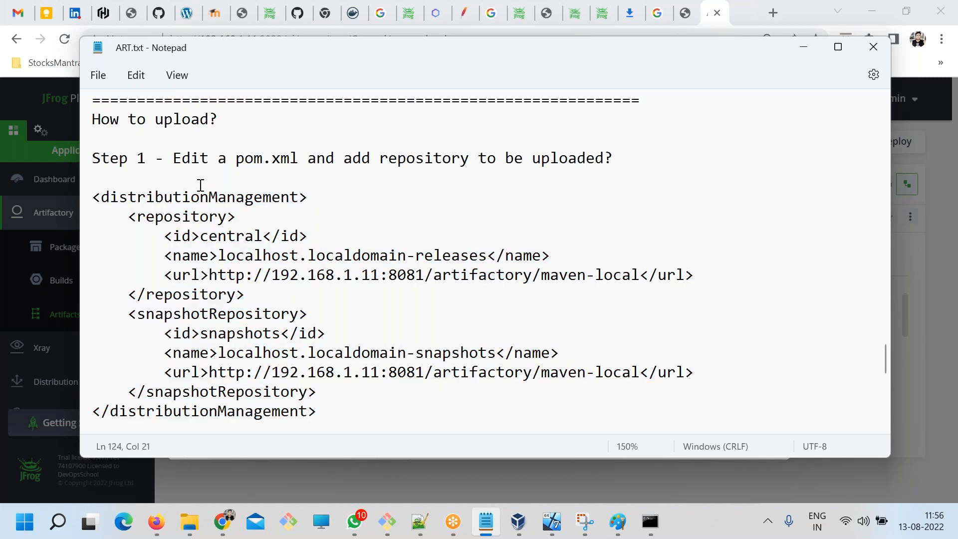
double_click(191, 199)
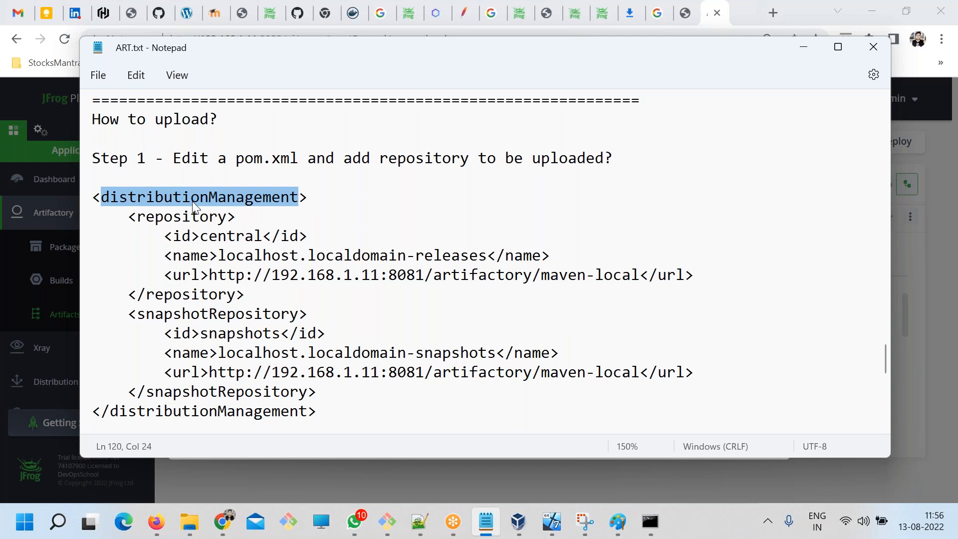
left_click_drag(209, 276, 638, 276)
left_click_drag(639, 374, 199, 360)
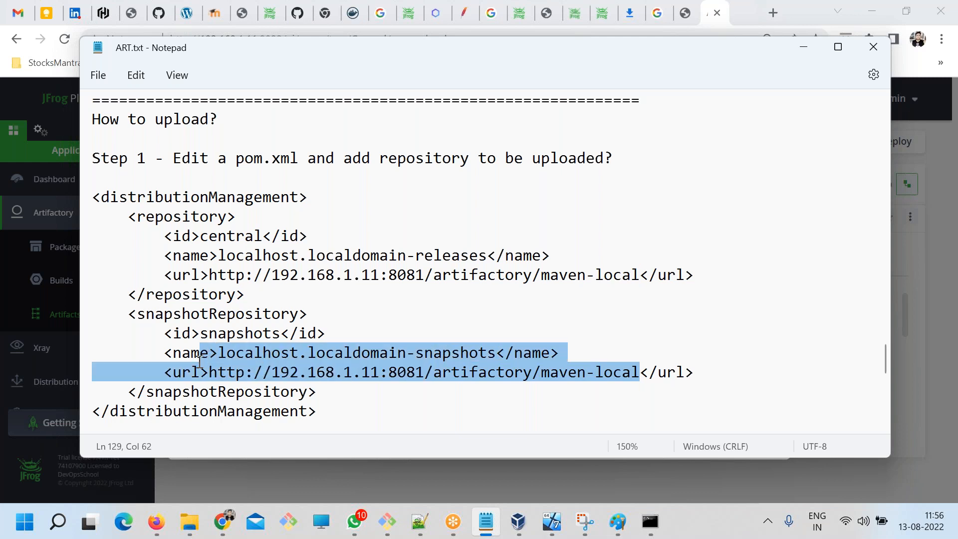
double_click(231, 333)
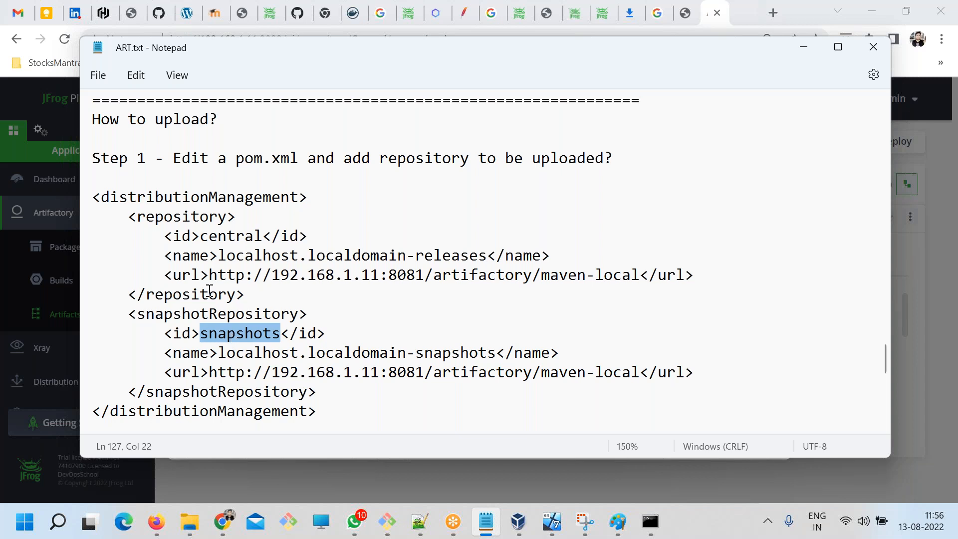
double_click(213, 310)
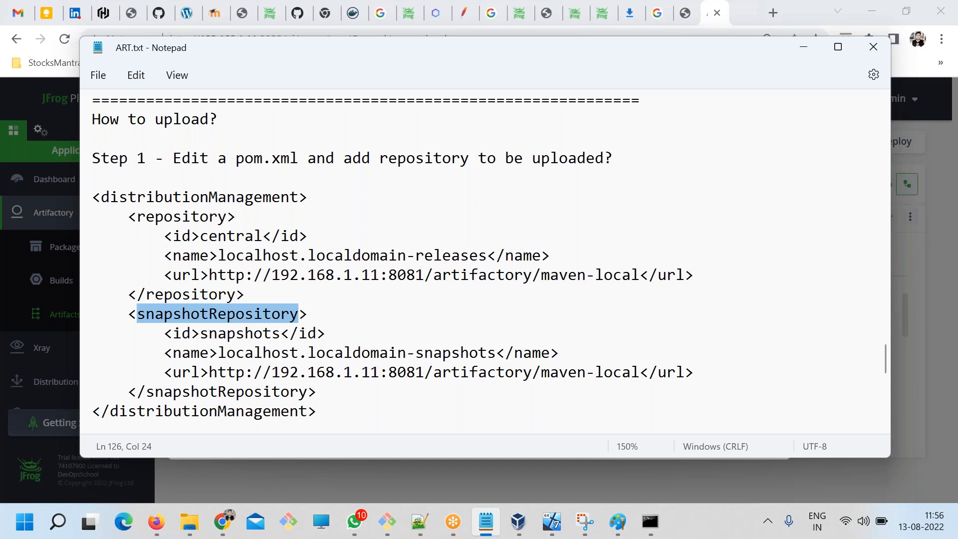
Compare the repository and snapshotRepository elements and their maven-local URLs in the distributionManagement block of the ART.txt notes.
left_click(212, 329)
left_click_drag(165, 333, 317, 392)
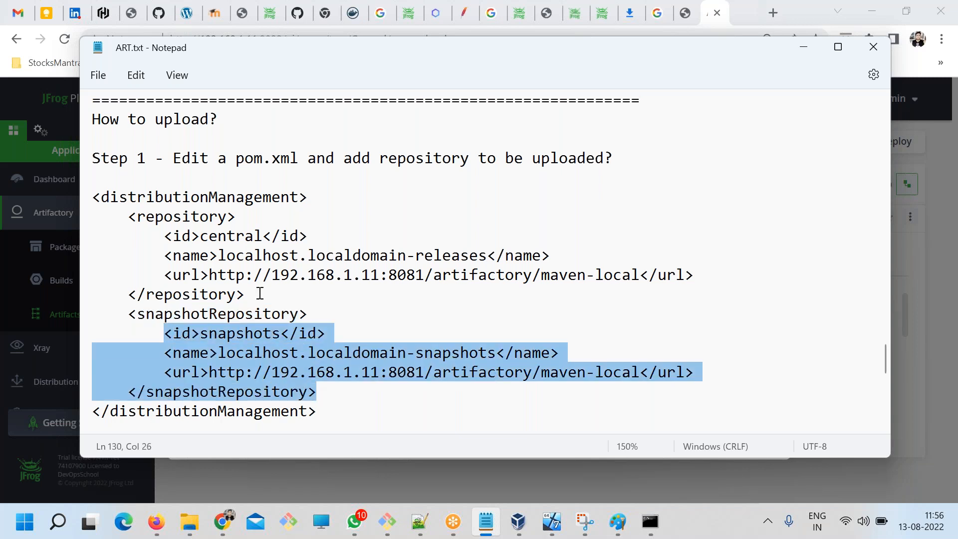
left_click_drag(261, 294, 129, 214)
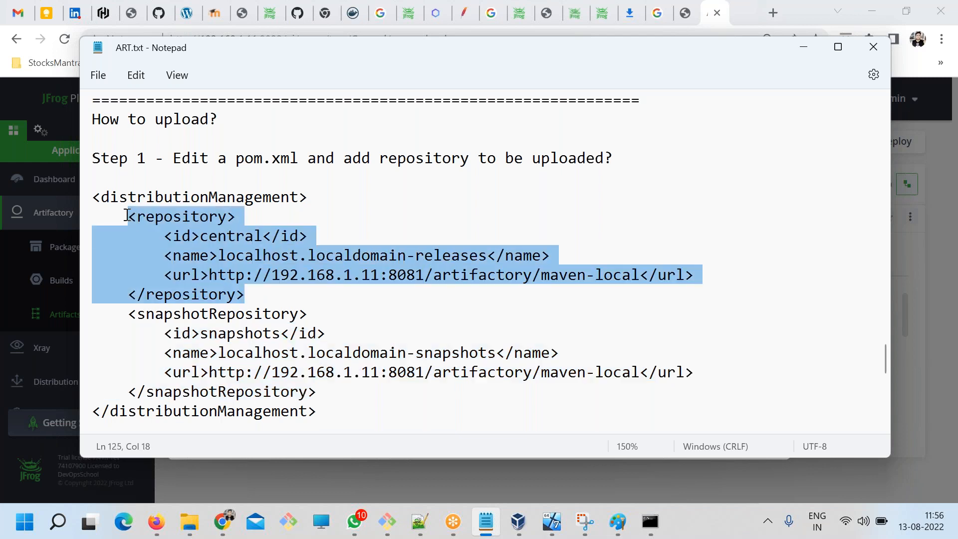
left_click(316, 314)
left_click_drag(210, 275, 648, 274)
left_click_drag(632, 372, 243, 351)
left_click_drag(155, 216, 286, 291)
left_click_drag(201, 314, 294, 382)
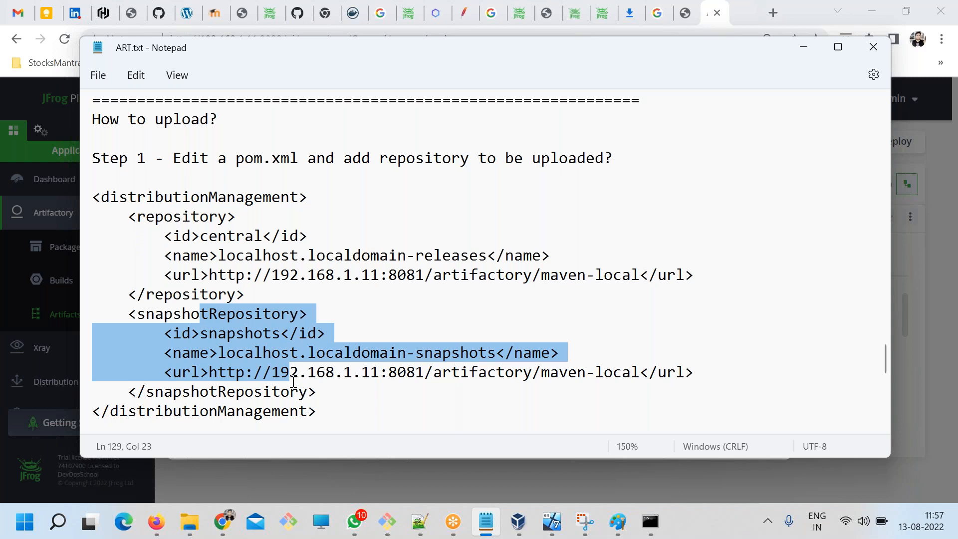
left_click(336, 386)
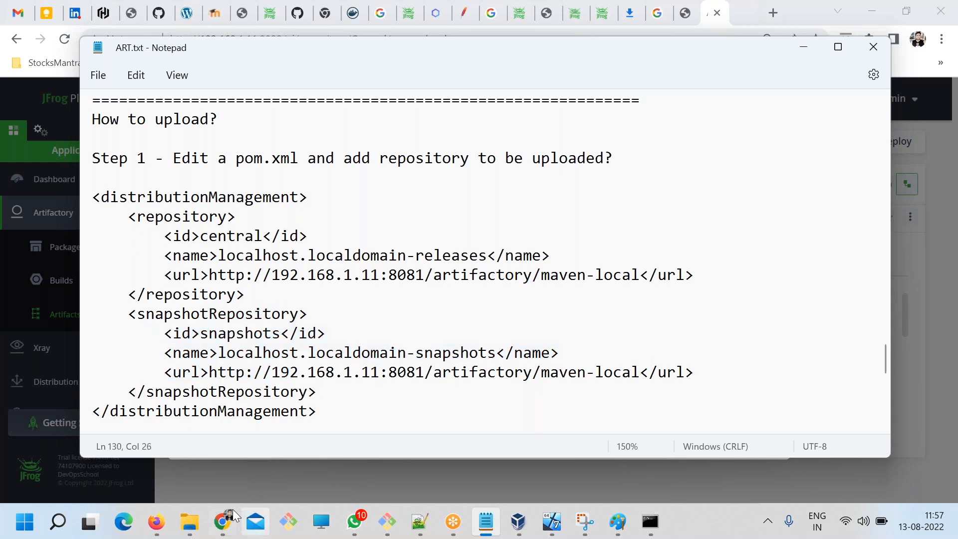
Switch to JFrog in Chrome, close the Set Me Up dialog and start a new local repository of package type Maven.
left_click(223, 522)
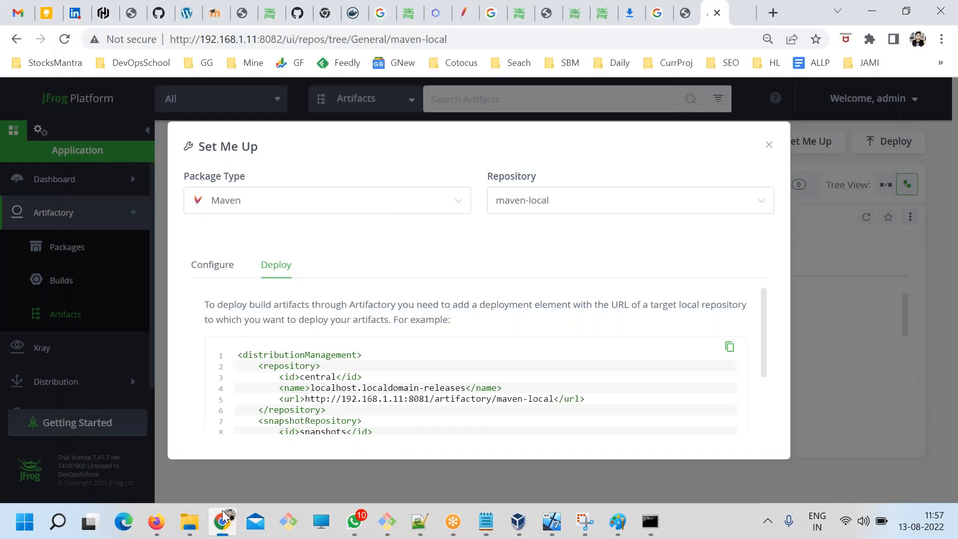
left_click(769, 146)
left_click(41, 131)
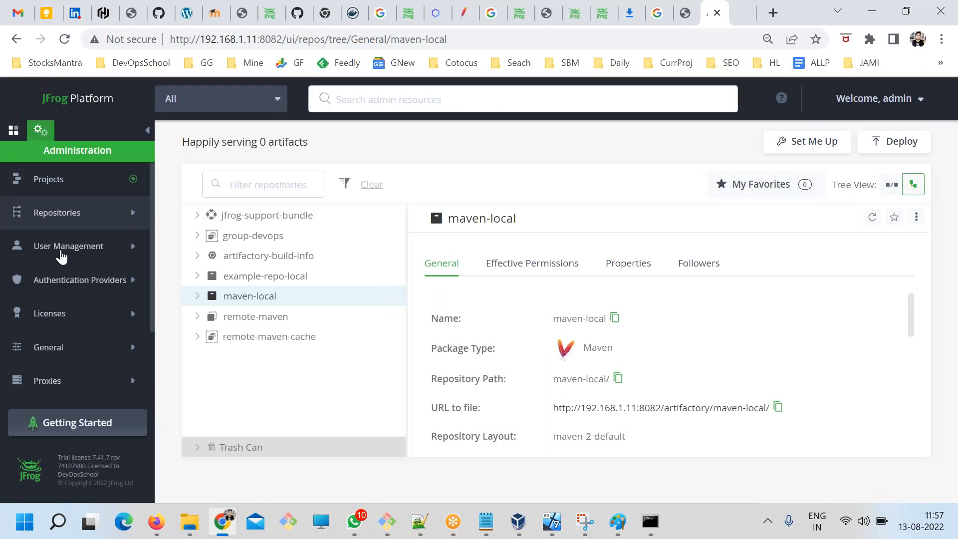
left_click(54, 214)
left_click(70, 248)
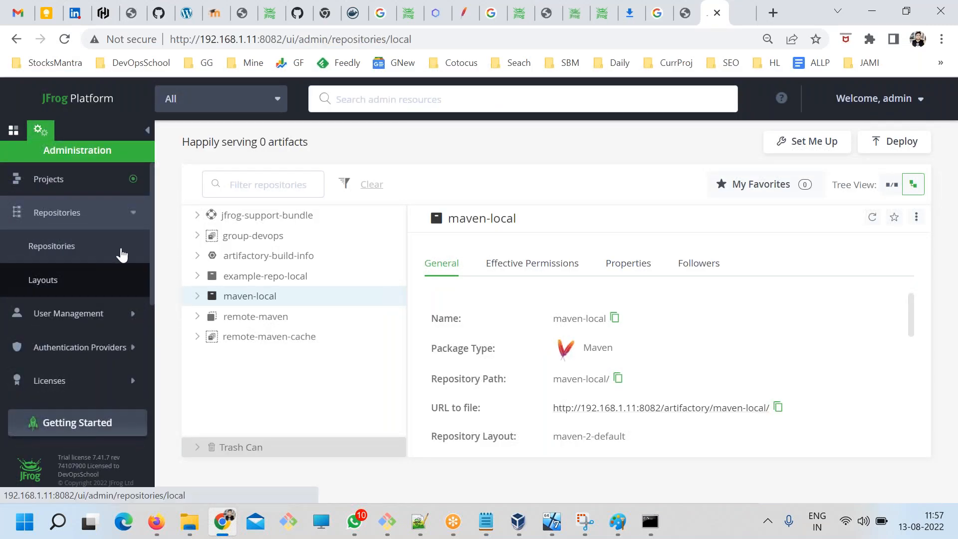
left_click(855, 143)
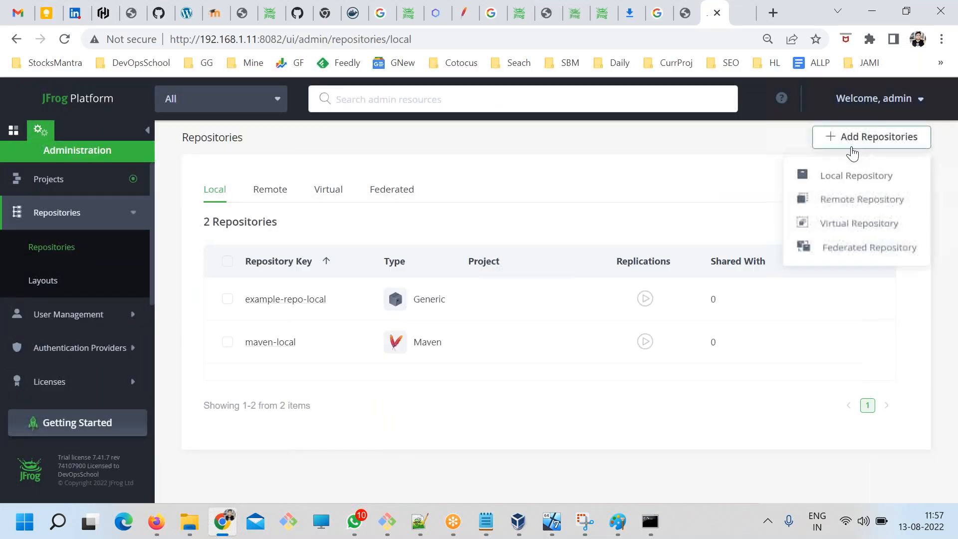
left_click(841, 178)
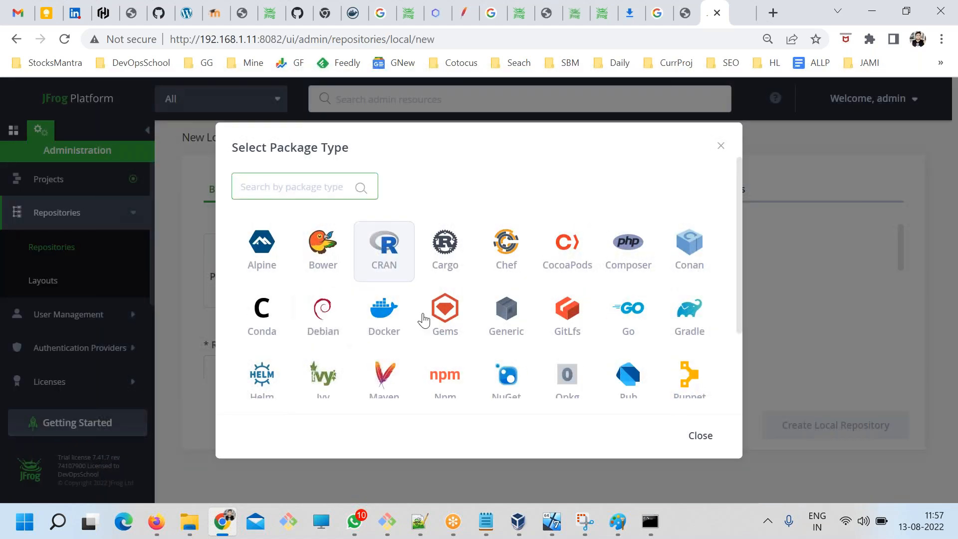
left_click(386, 381)
Examine the new local repository's basic settings, including the layout, descriptions and include and exclude patterns.
scroll(405, 324, "down", 5)
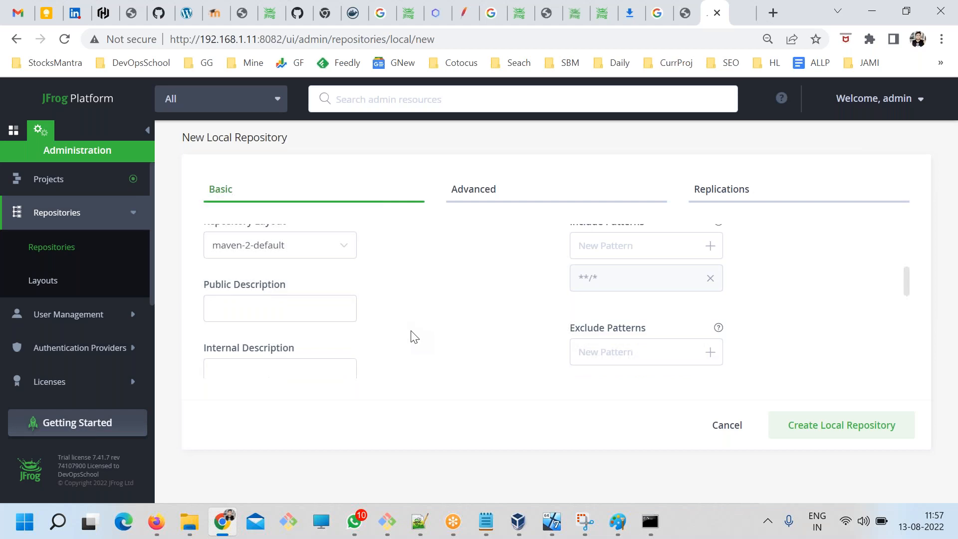
scroll(419, 337, "up", 2)
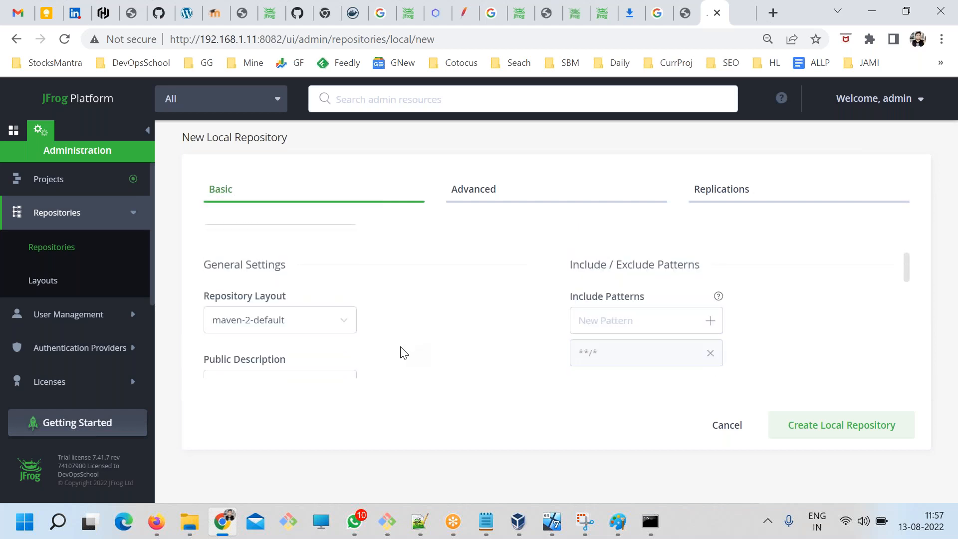
scroll(379, 352, "down", 2)
scroll(330, 355, "up", 2)
scroll(344, 358, "down", 4)
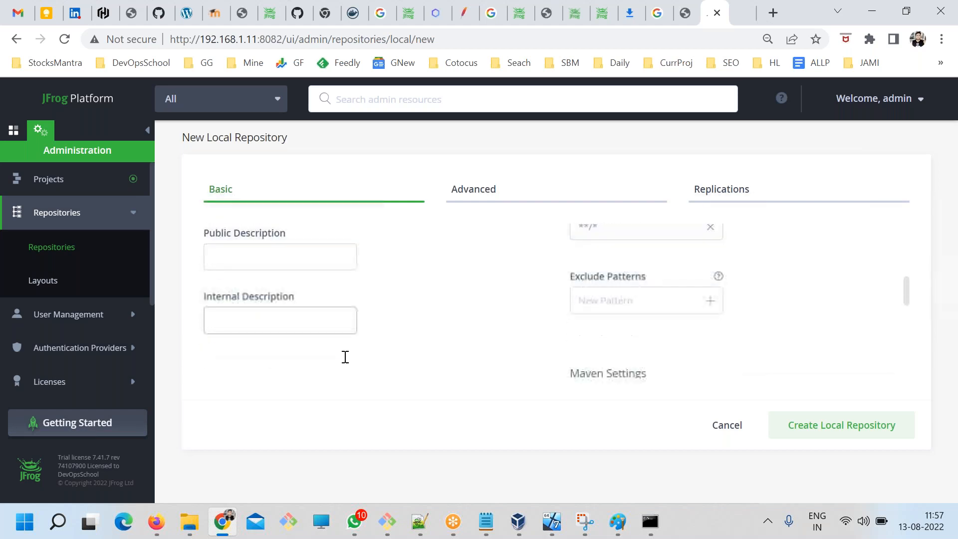
scroll(747, 375, "up", 3)
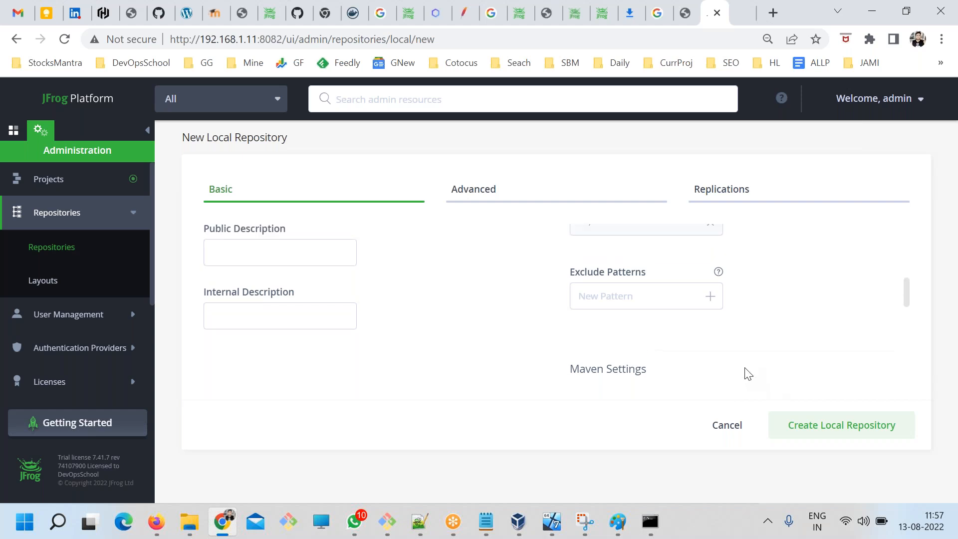
scroll(746, 376, "up", 2)
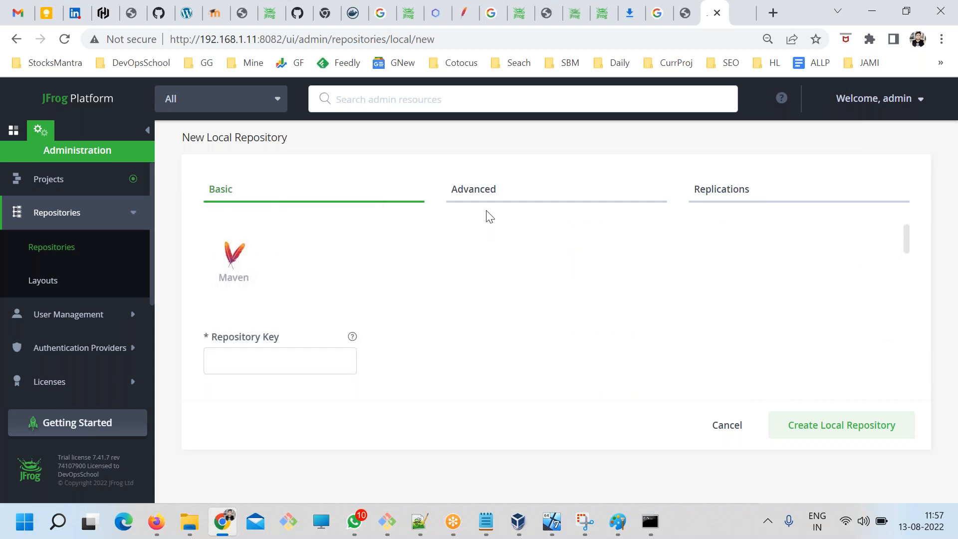
Enter mvn as the repository key, review the Maven release and snapshot handling options, and discard the new repository.
left_click(250, 365)
type("mvn")
scroll(479, 369, "down", 5)
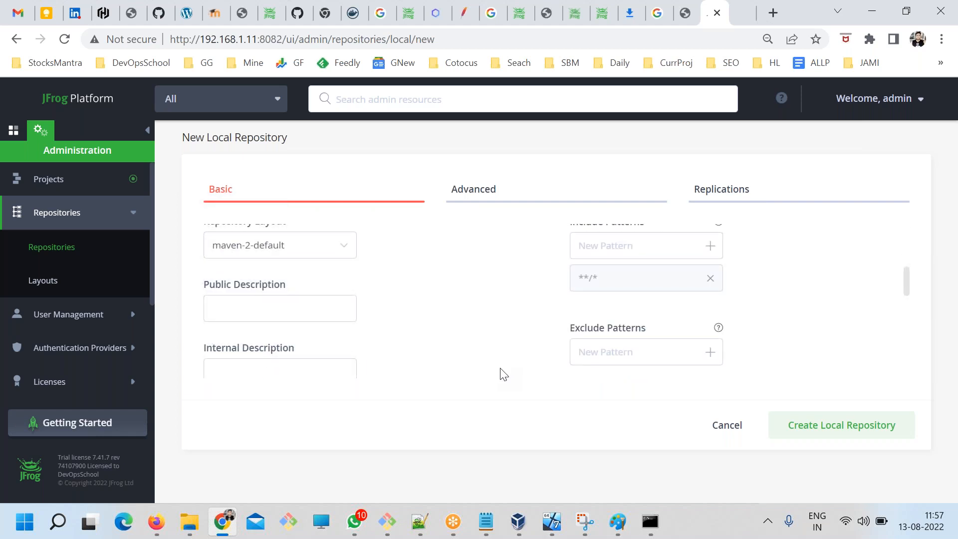
scroll(503, 374, "down", 5)
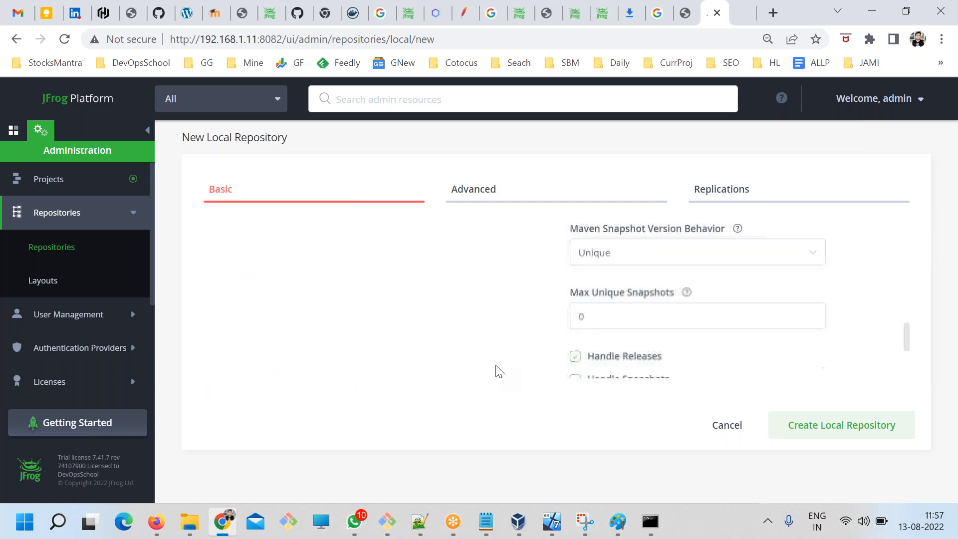
scroll(497, 370, "down", 1)
scroll(698, 313, "up", 1)
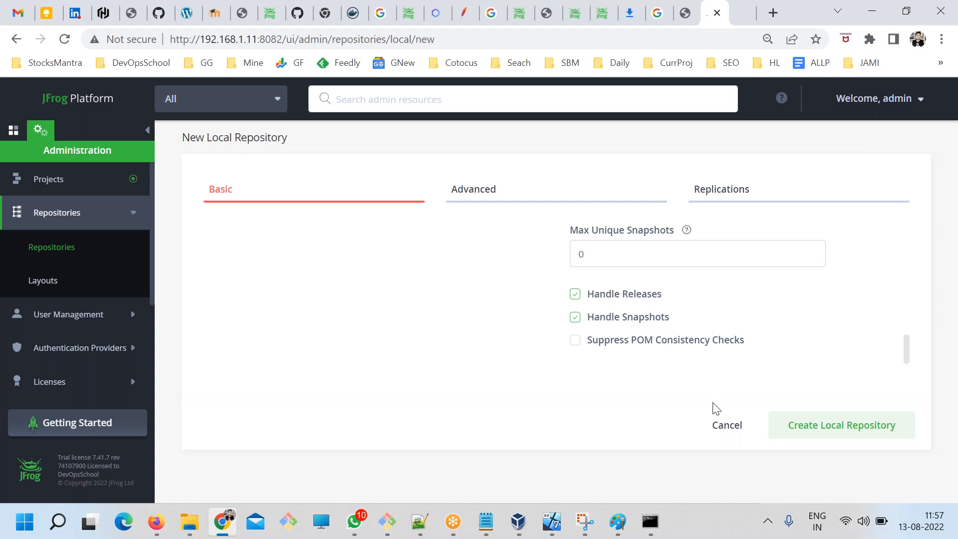
left_click(728, 426)
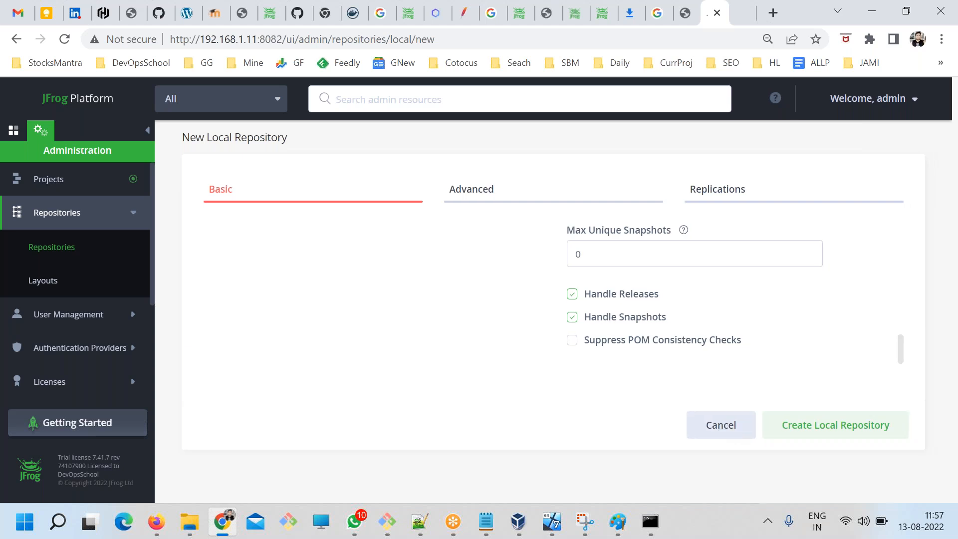
left_click(613, 330)
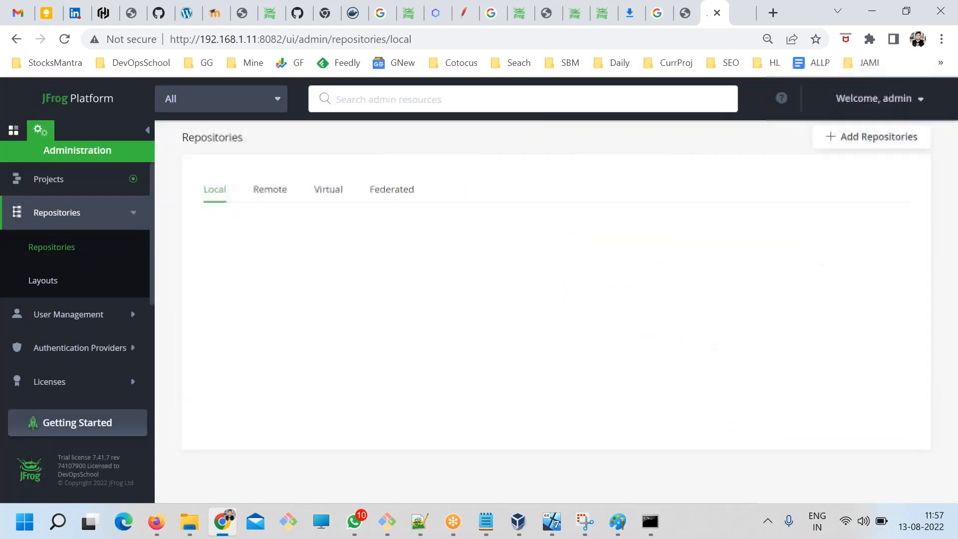
Reopen maven-local's Set Me Up dialog from the artifacts view and highlight its distributionManagement snippet in the Deploy instructions.
left_click(13, 130)
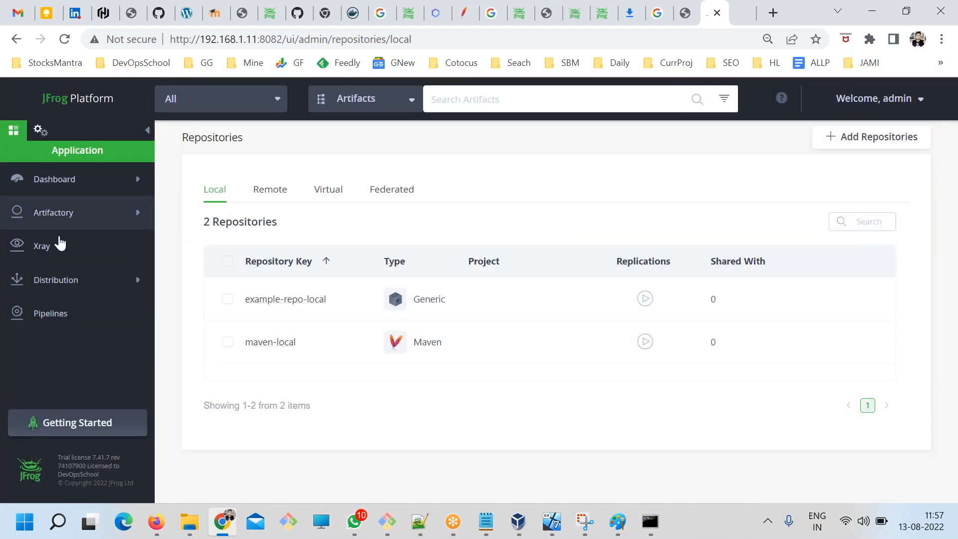
left_click(30, 213)
left_click(55, 313)
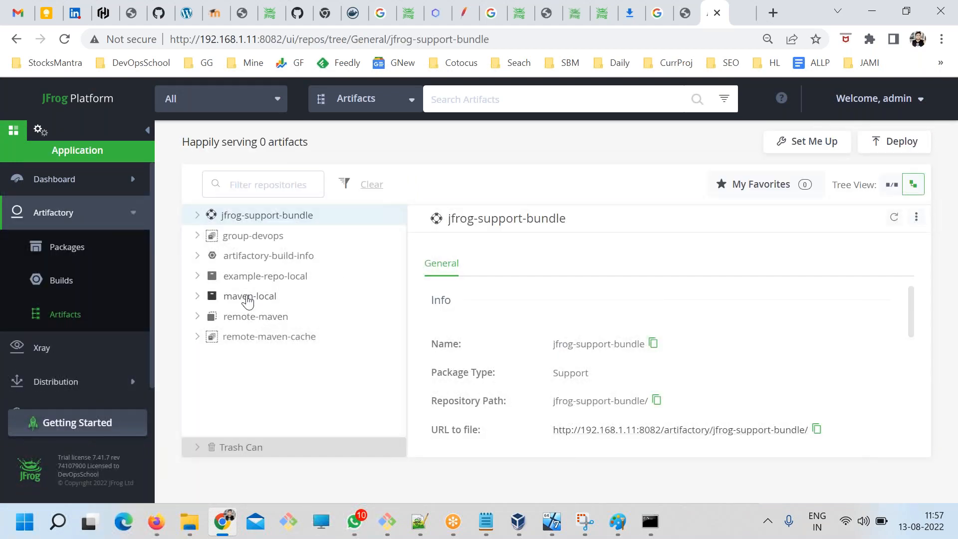
left_click(243, 296)
left_click(784, 143)
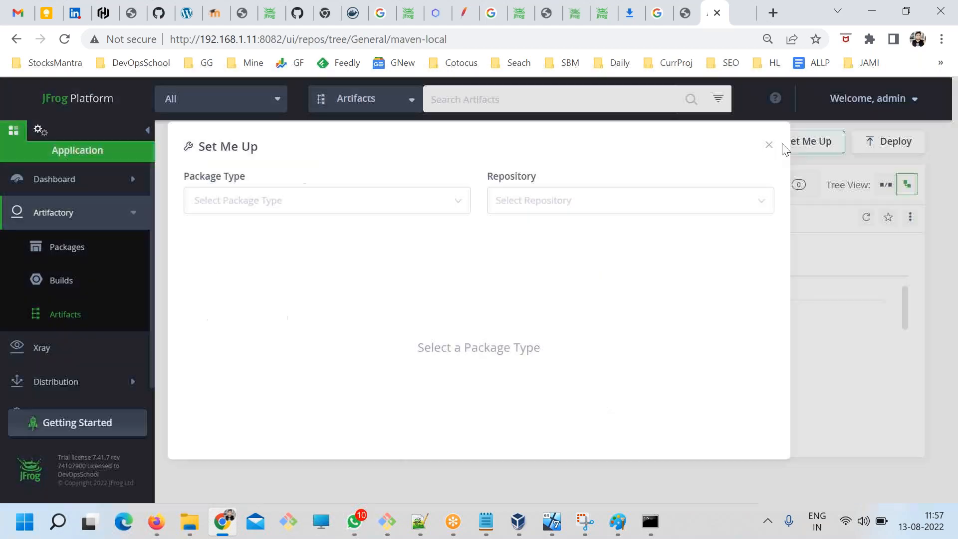
left_click(272, 274)
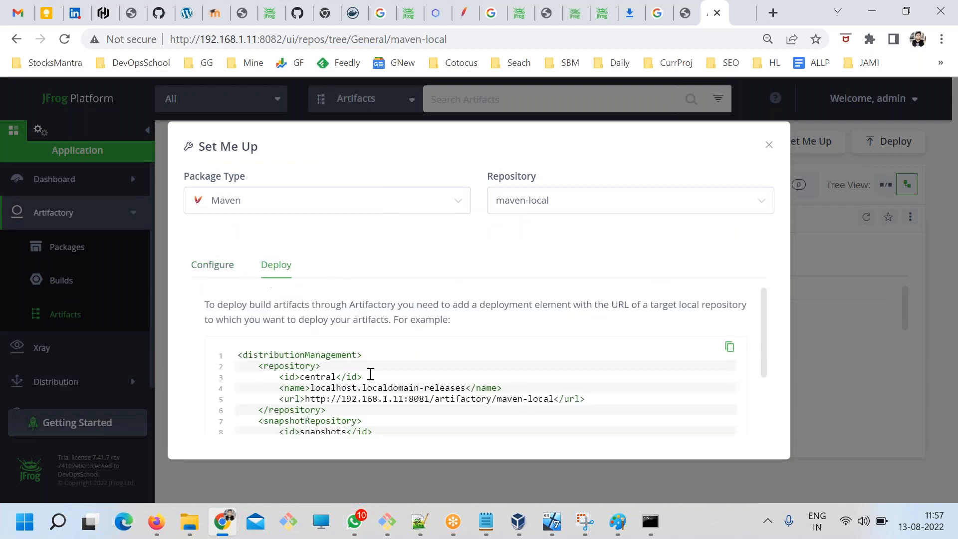
scroll(379, 379, "down", 3)
left_click_drag(396, 387, 248, 292)
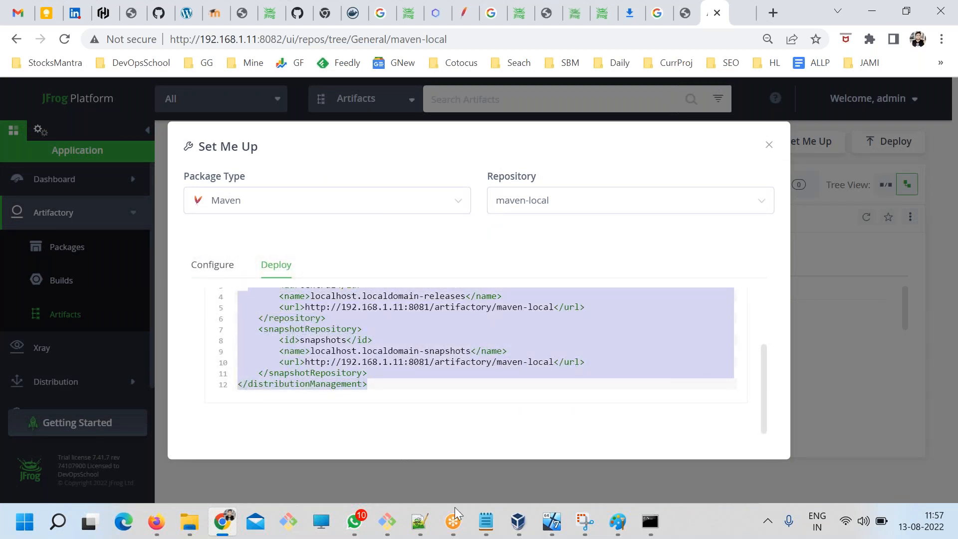
Copy the distributionManagement block from ART.txt in Notepad into the chat project's pom.xml in Notepad++, between the properties and dependencies sections.
left_click(486, 522)
left_click_drag(319, 411, 93, 191)
key("ctrl+c")
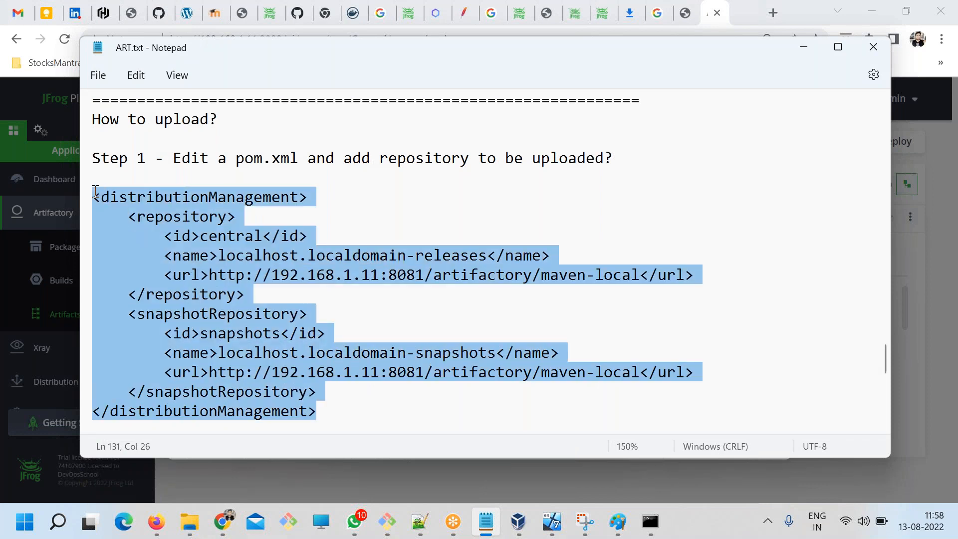
left_click(420, 522)
scroll(199, 300, "down", 1)
left_click(198, 252)
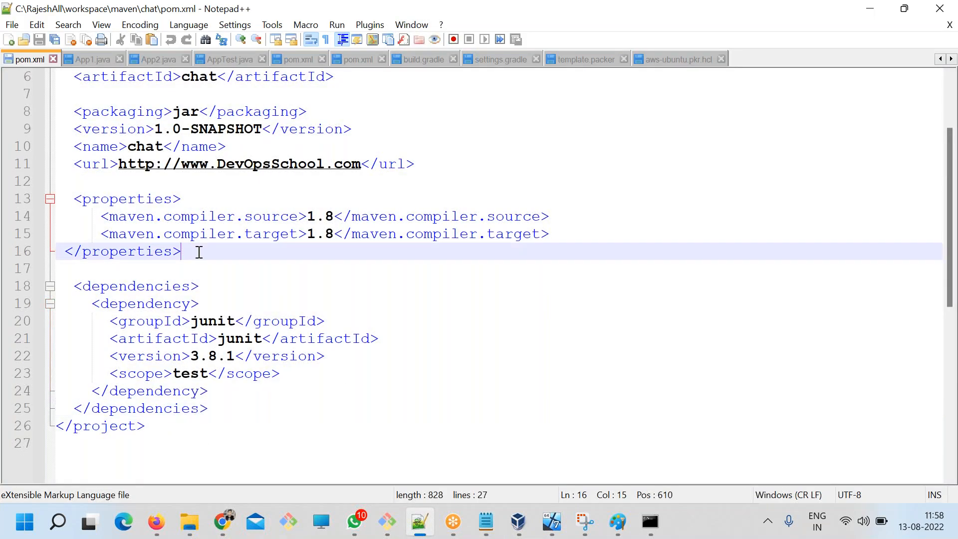
key("Return")
key("Return")
key("ctrl+v")
Examine the release repository and snapshotRepository elements of the distributionManagement block in pom.xml, and return to the ART.txt notes in Notepad.
scroll(201, 255, "down", 3)
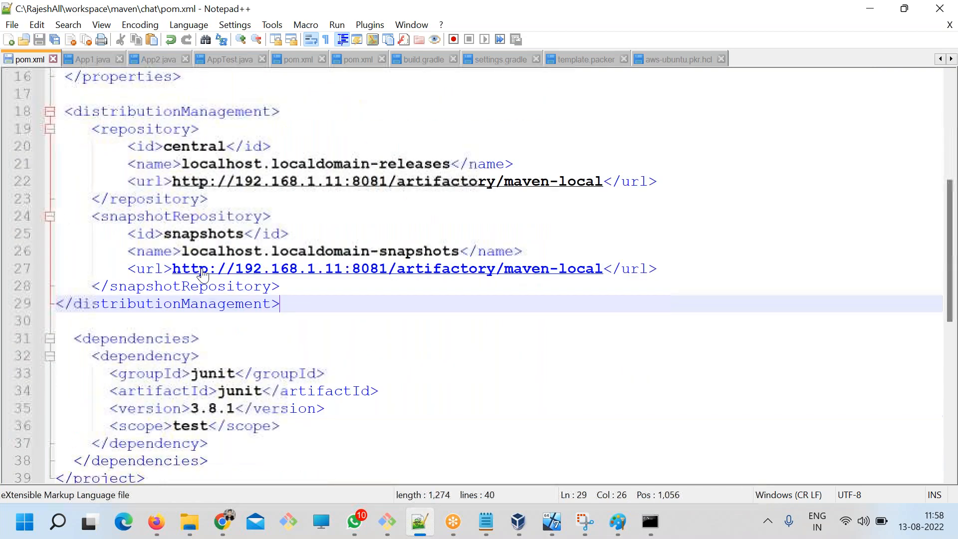
scroll(201, 254, "up", 2)
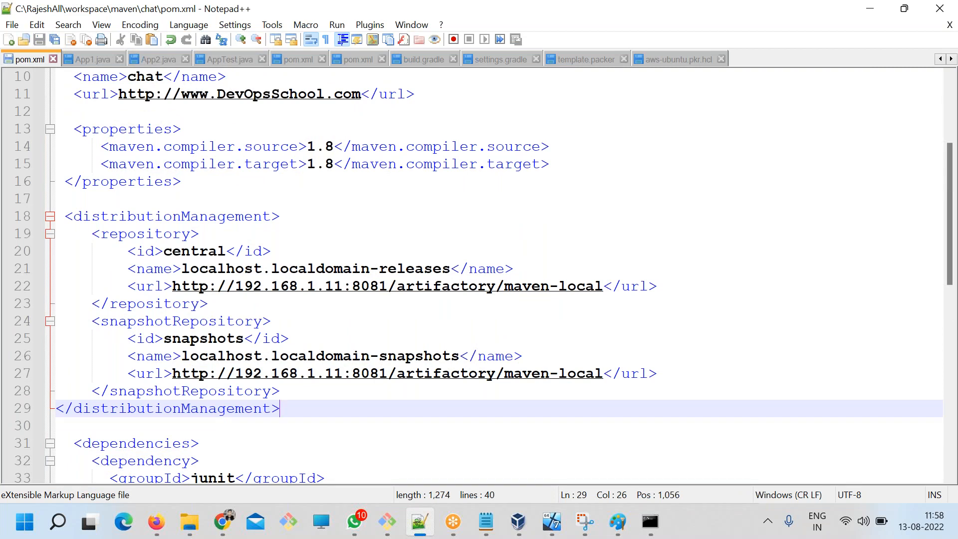
left_click_drag(282, 391, 30, 331)
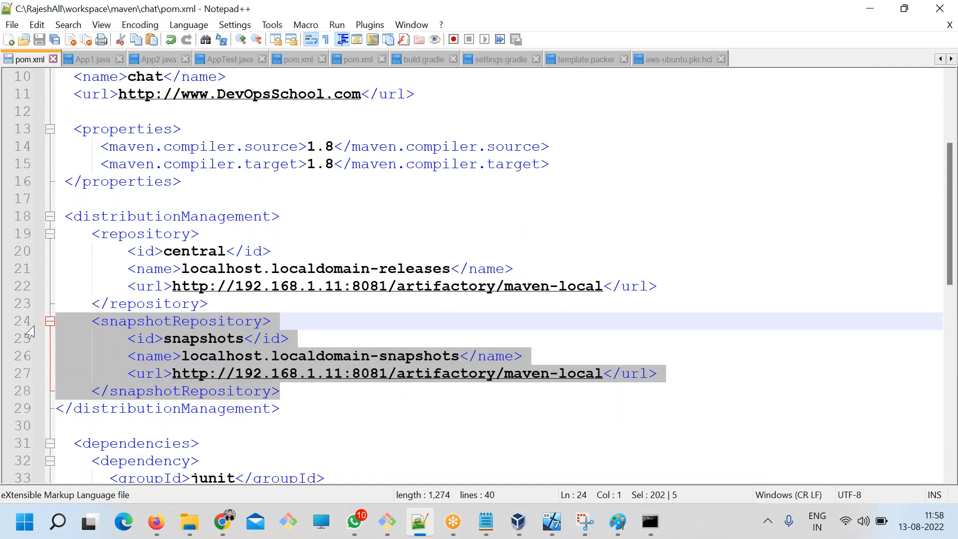
double_click(128, 323)
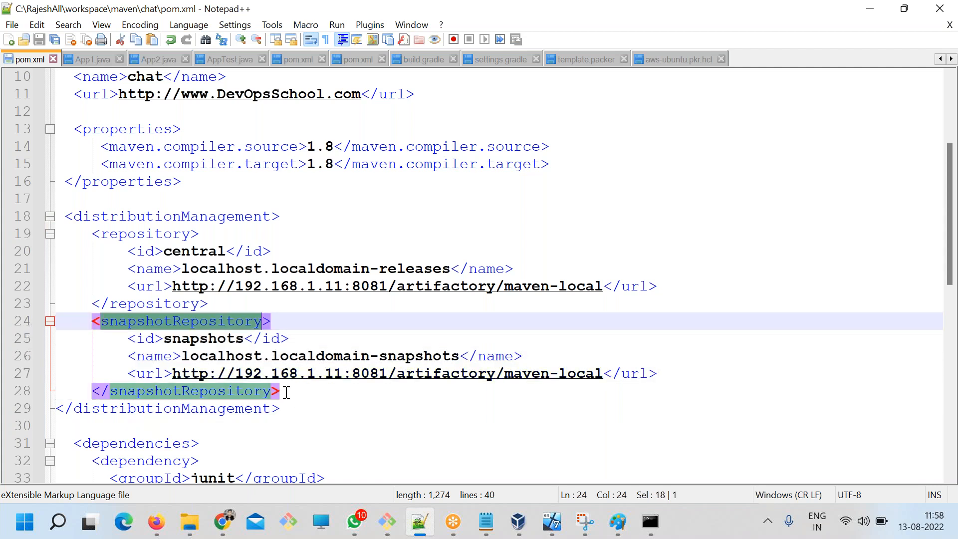
left_click_drag(220, 304, 66, 231)
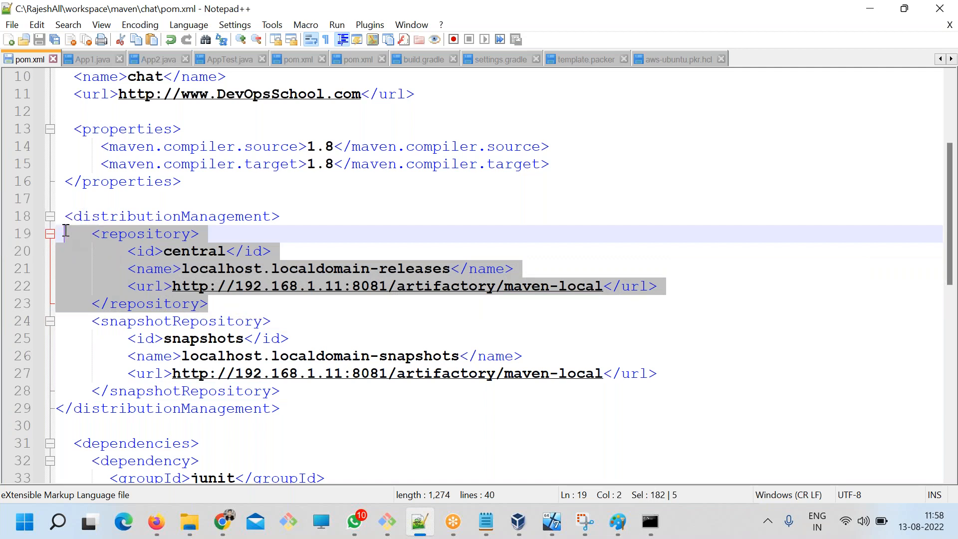
left_click_drag(286, 391, 40, 326)
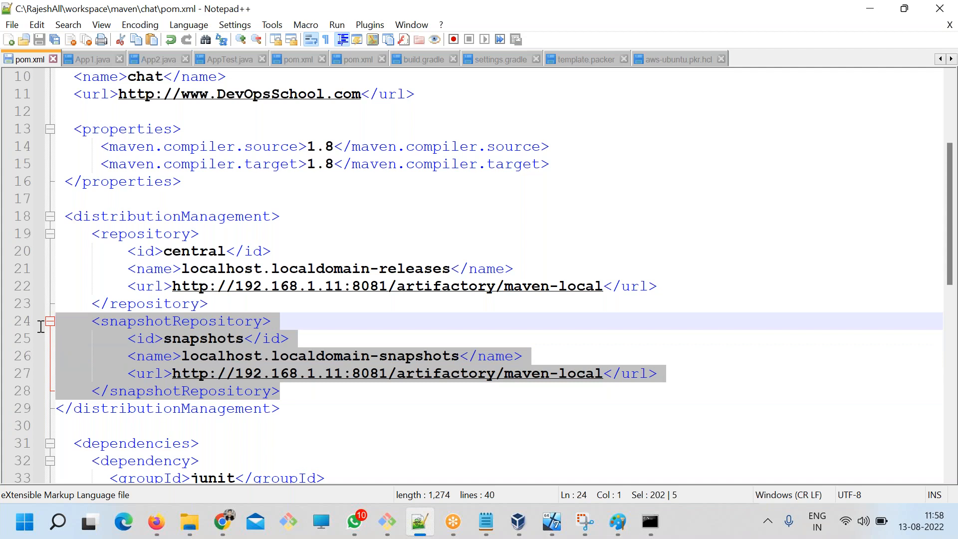
left_click_drag(305, 393, 53, 322)
left_click_drag(250, 304, 64, 234)
left_click(209, 304)
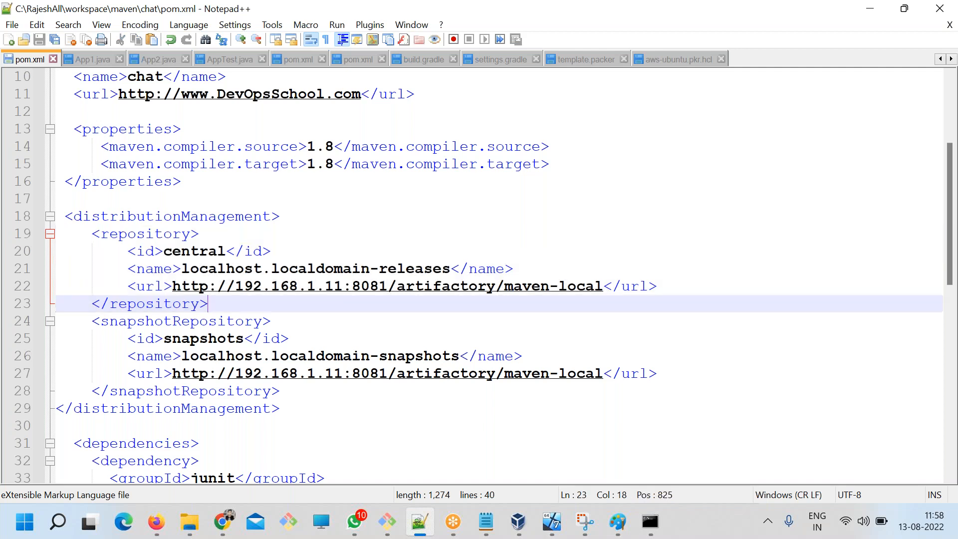
left_click_drag(283, 394, 19, 229)
left_click_drag(305, 407, 64, 208)
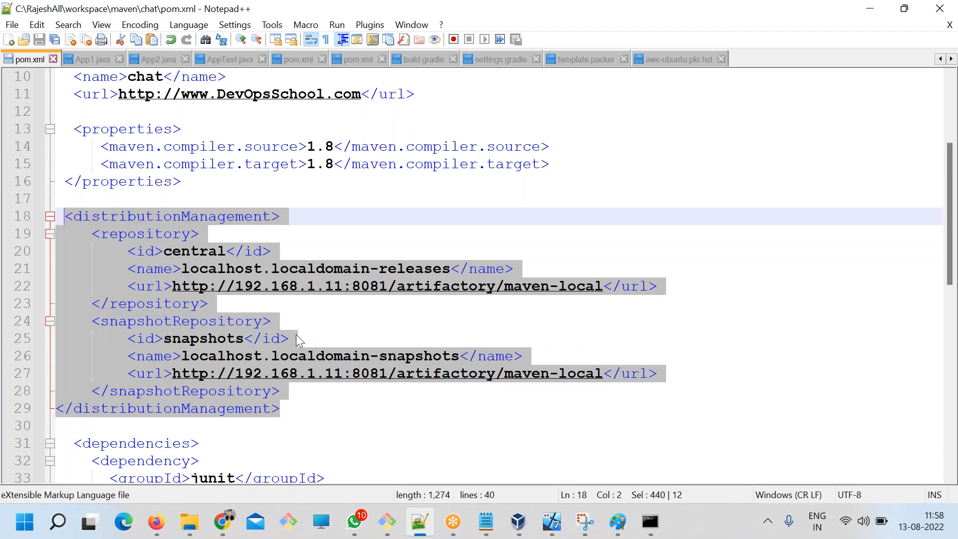
key("alt+Tab")
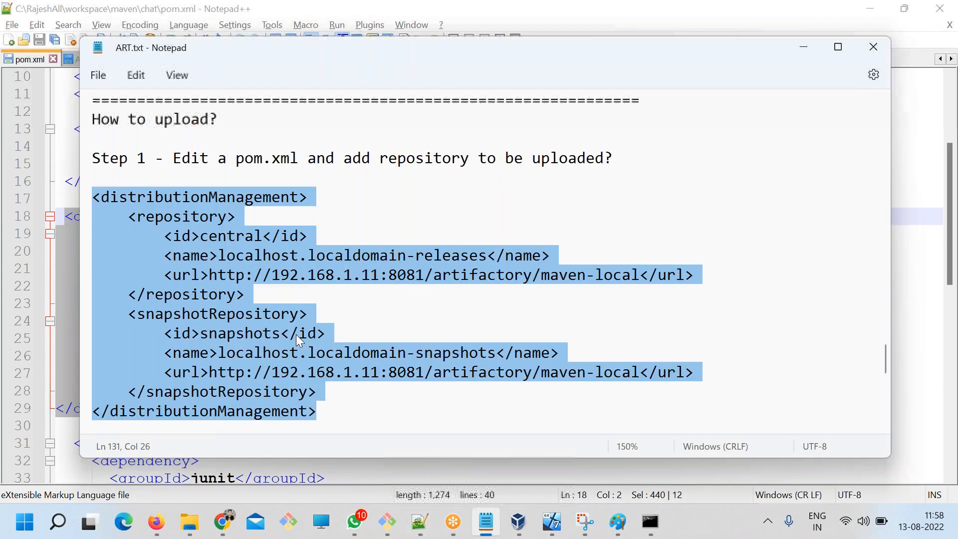
Review the Step 1 heading and the repository and snapshotRepository blocks of the distributionManagement snippet in the ART.txt notes.
left_click_drag(227, 155, 613, 157)
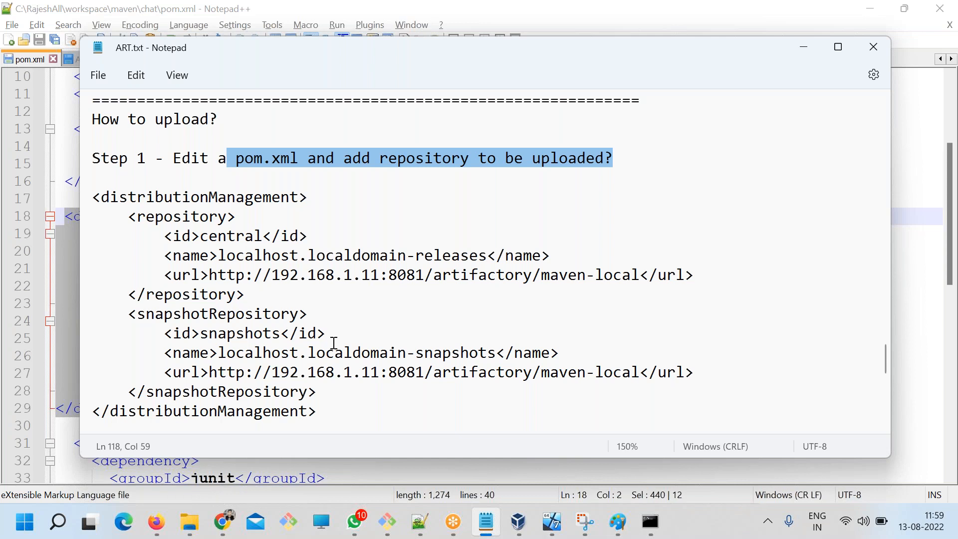
left_click(348, 411)
left_click_drag(186, 226, 272, 275)
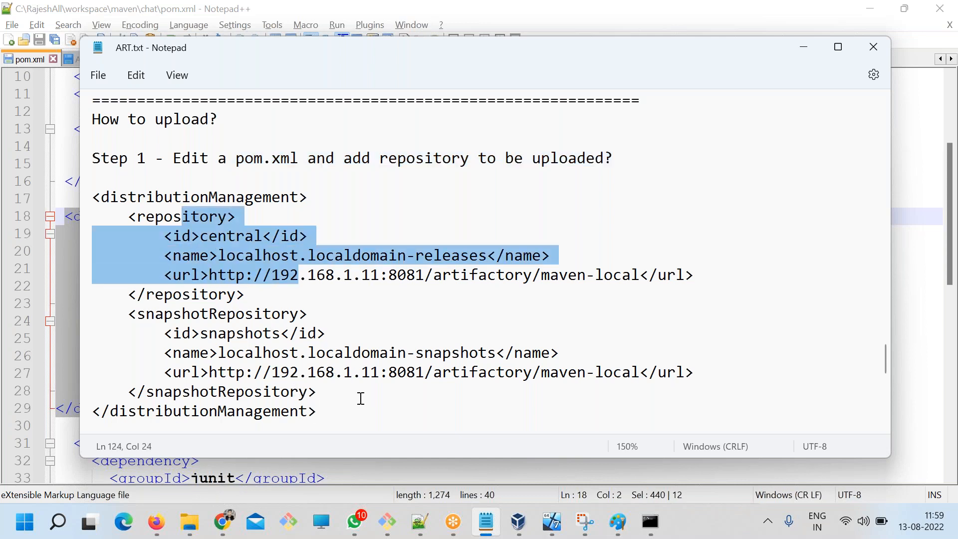
left_click_drag(363, 395, 125, 313)
left_click(299, 275)
left_click_drag(298, 275, 188, 217)
left_click(299, 275)
left_click_drag(217, 315, 380, 402)
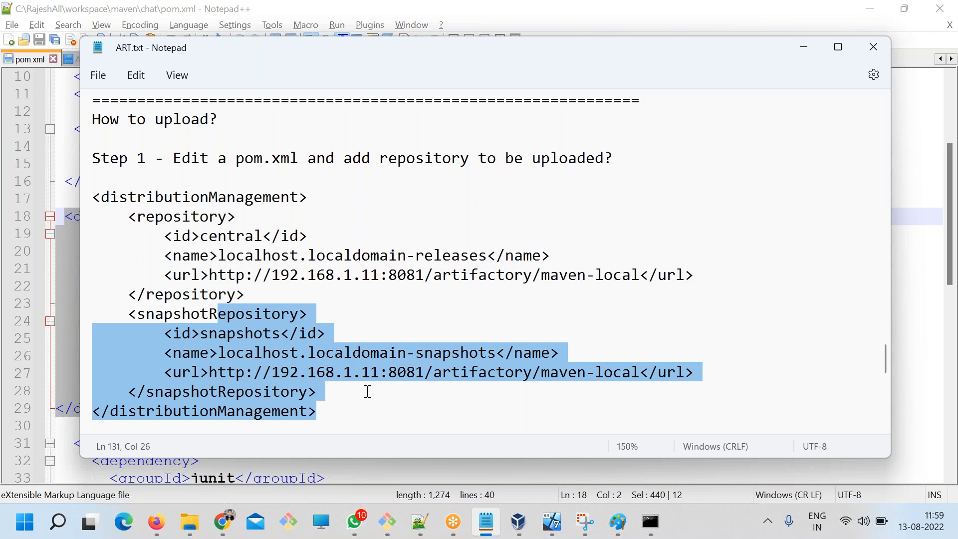
left_click(358, 381)
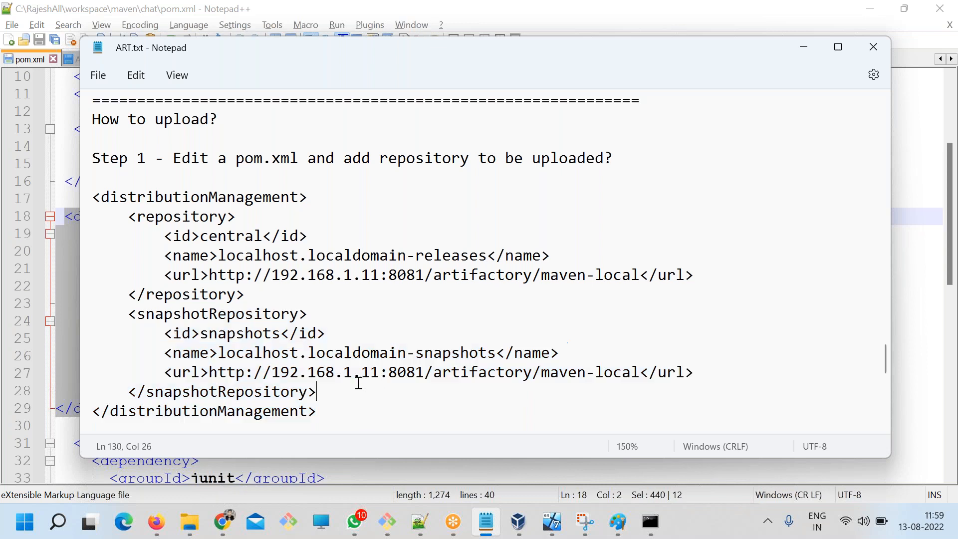
left_click_drag(349, 392, 123, 207)
left_click(260, 293)
Compare the maven-local URLs of the release repository and snapshotRepository elements in the notes.
left_click(645, 373)
left_click_drag(640, 373, 209, 365)
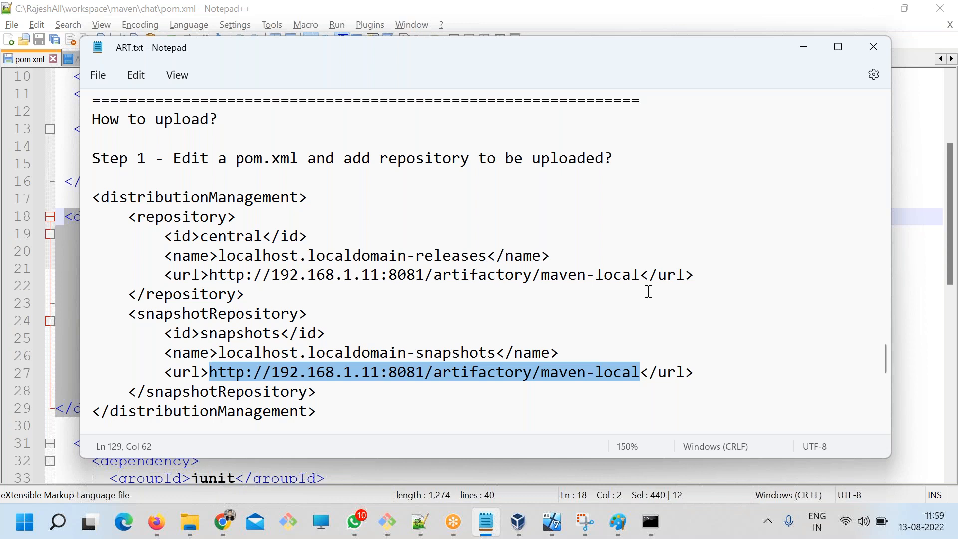
left_click(652, 268)
left_click_drag(641, 274, 432, 274)
left_click_drag(632, 372, 244, 361)
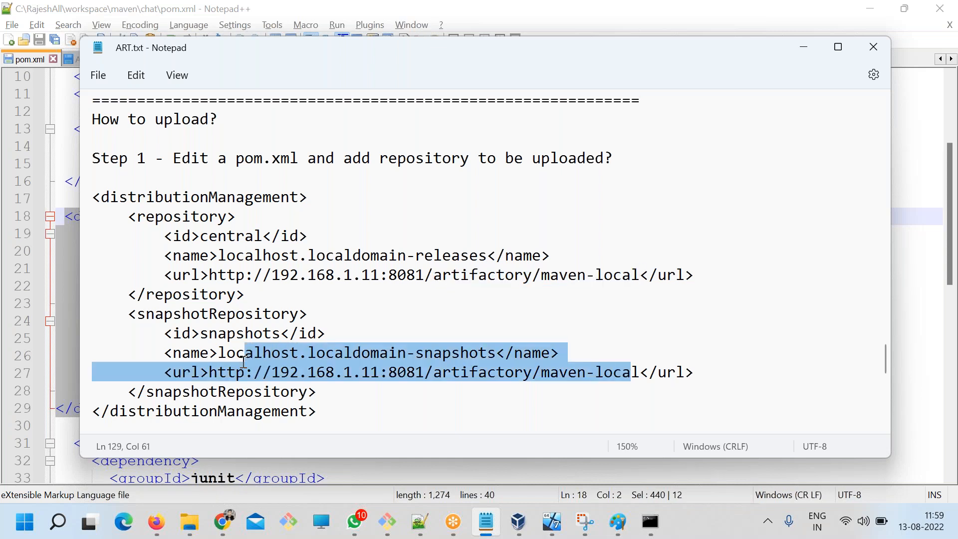
left_click(363, 378)
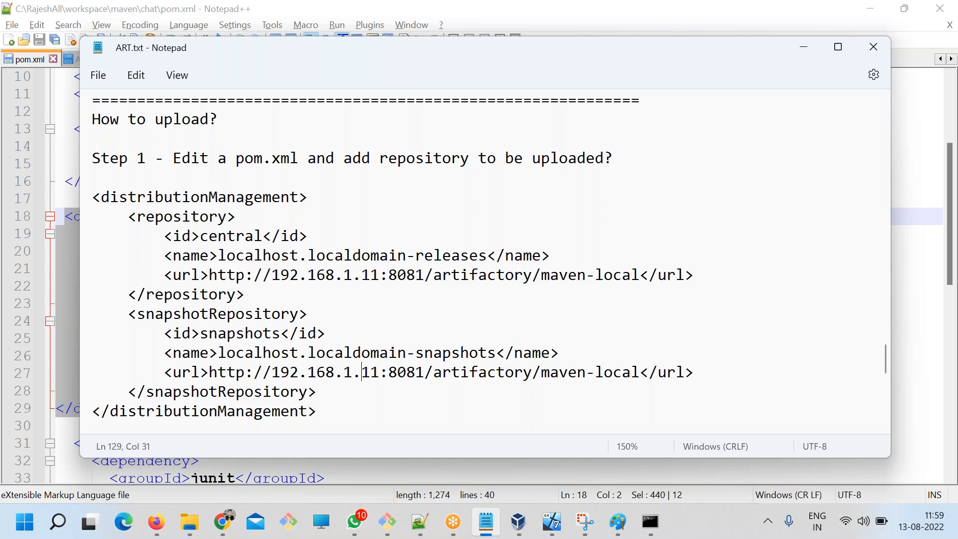
Reread the repository tags and Step 1 in the notes, and highlight Step 2's instruction to add repository access.
left_click(406, 397)
double_click(194, 320)
double_click(180, 215)
key("Right")
left_click(213, 320)
left_click_drag(317, 392, 80, 203)
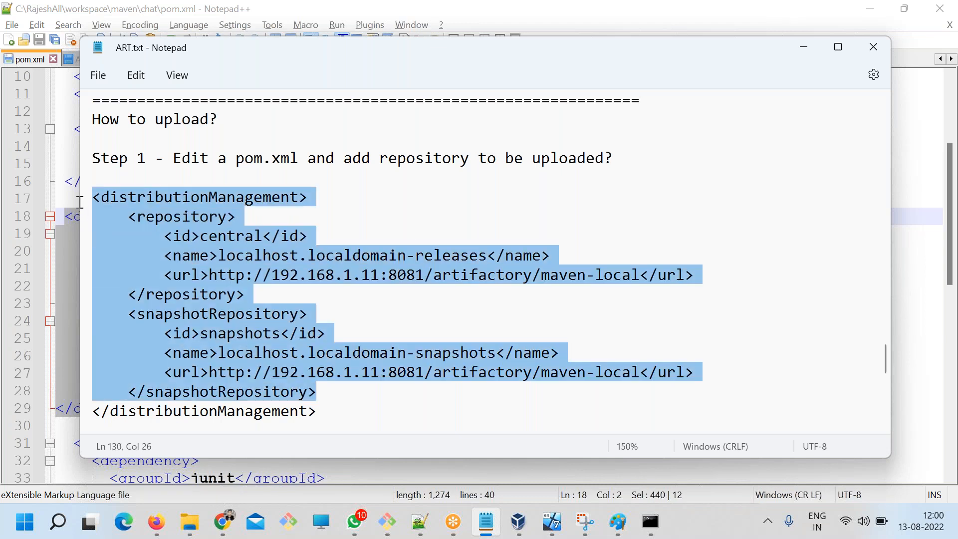
left_click(214, 183)
left_click_drag(173, 158, 626, 149)
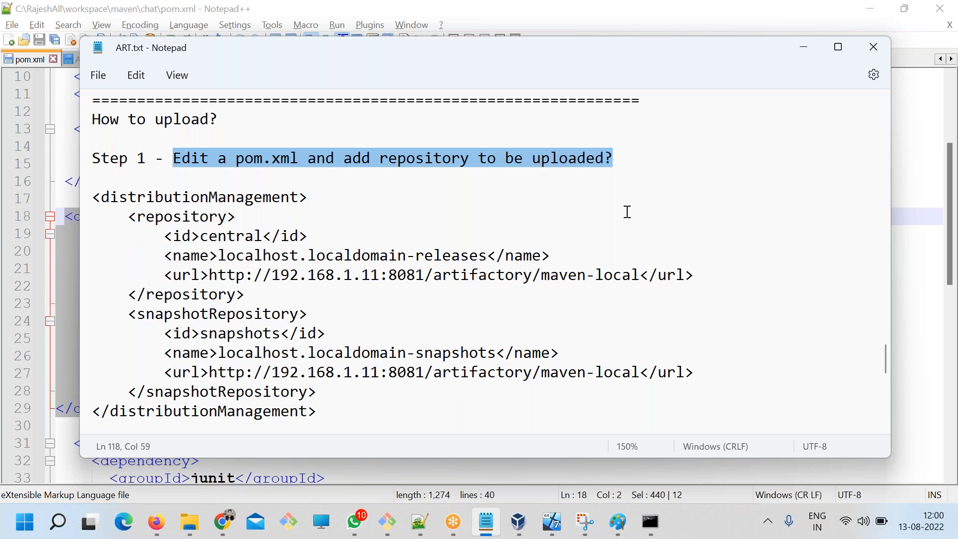
scroll(624, 284, "down", 4)
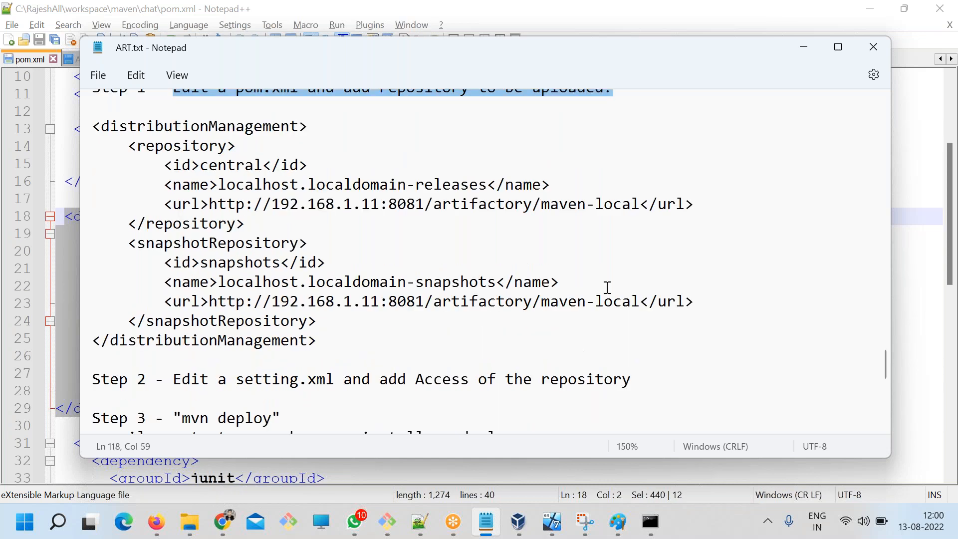
left_click_drag(236, 216, 639, 216)
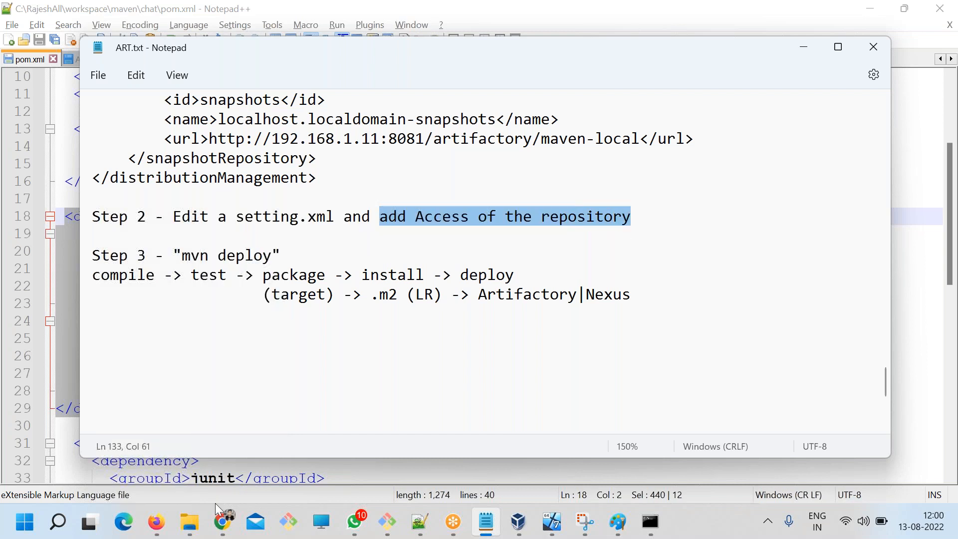
Switch to Artifactory in Chrome and generate the Maven settings from the Configure instructions of maven-local's Set Me Up dialog.
left_click(222, 522)
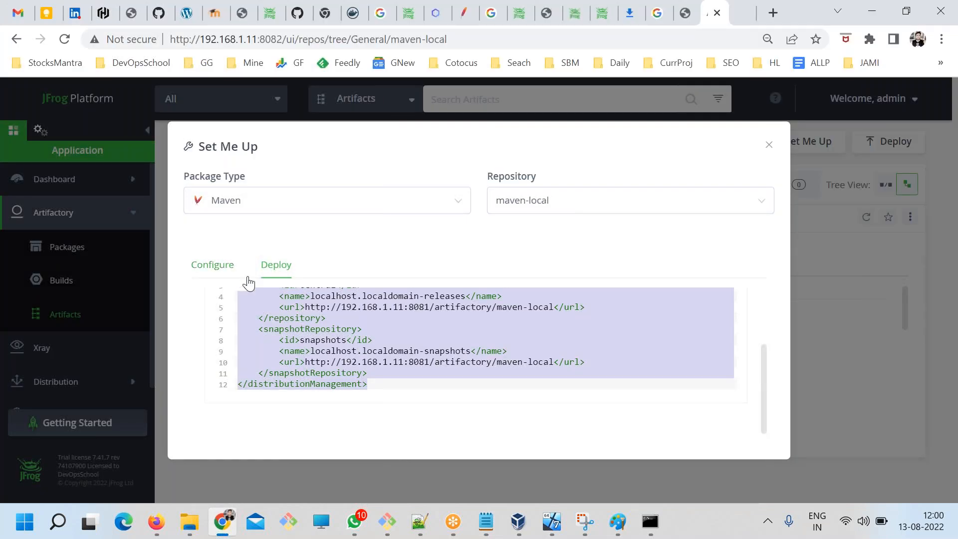
left_click(213, 266)
scroll(350, 319, "down", 2)
scroll(403, 331, "up", 2)
scroll(488, 352, "down", 3)
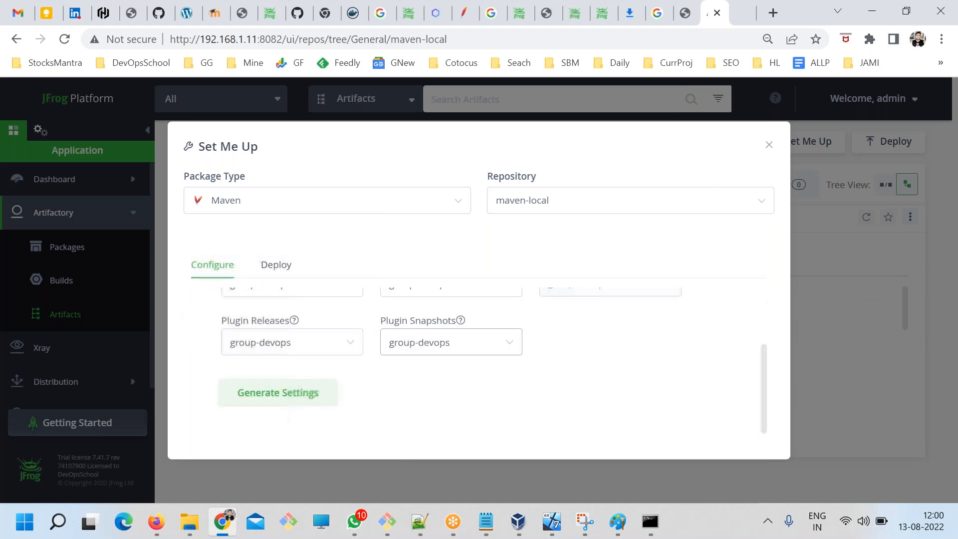
scroll(350, 372, "up", 2)
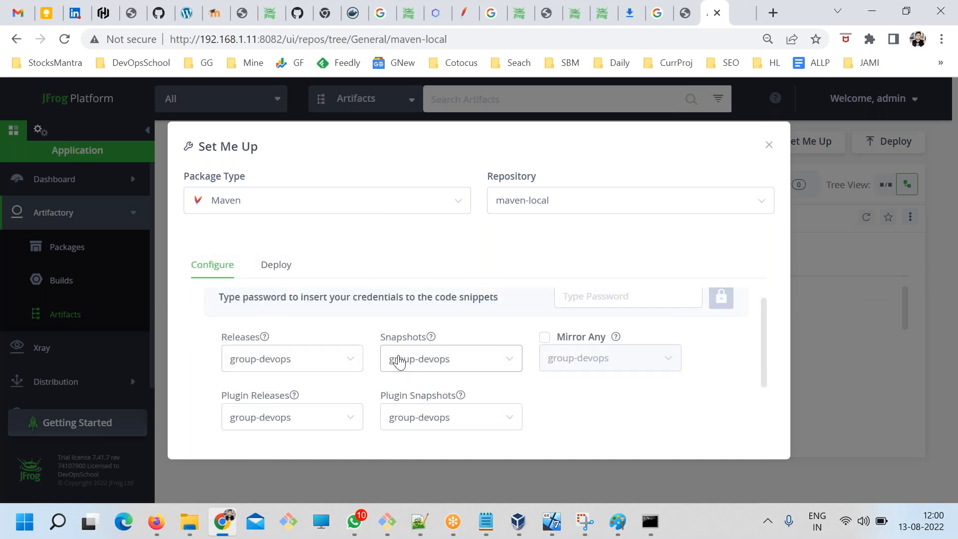
scroll(300, 404, "down", 2)
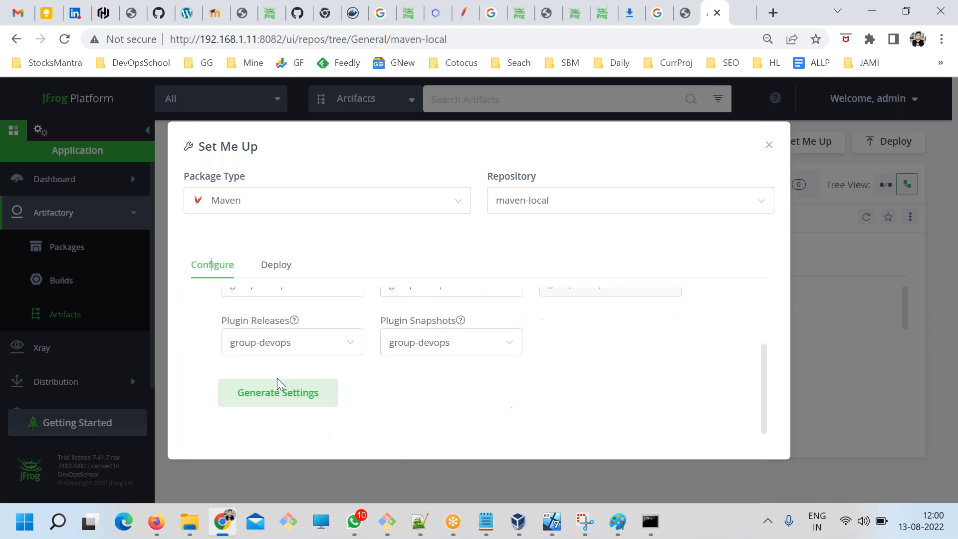
left_click(271, 394)
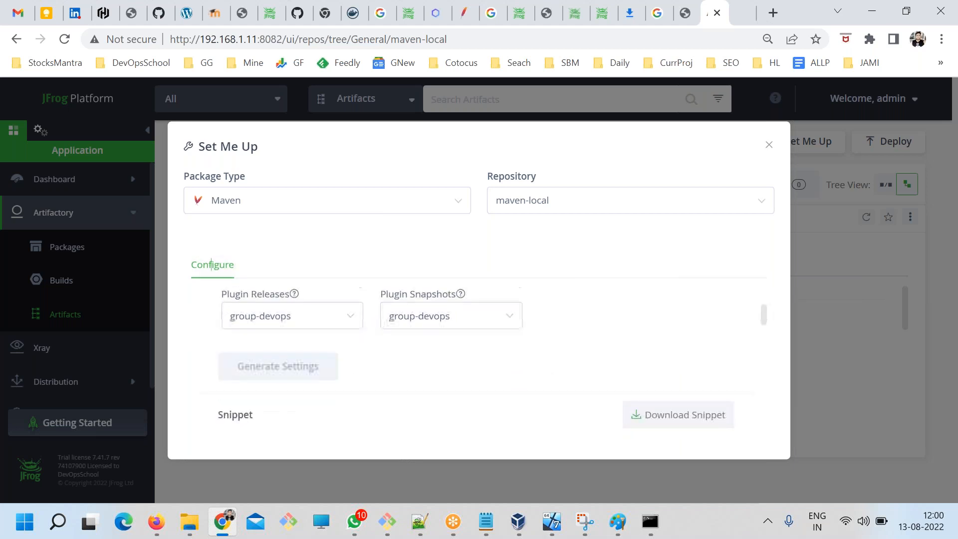
Examine the generated settings snippet from its servers credentials through the profiles to the activeProfiles section.
scroll(552, 389, "down", 6)
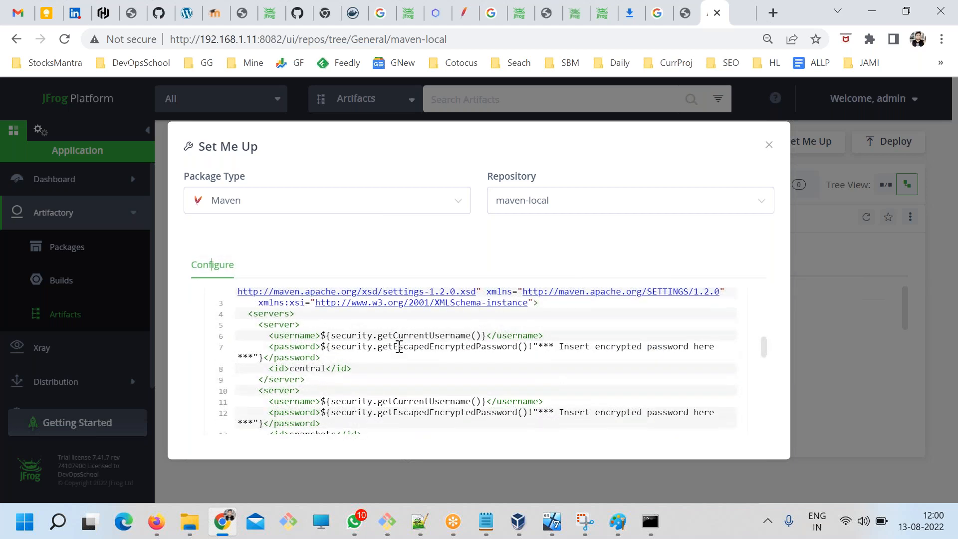
scroll(406, 348, "down", 8)
scroll(405, 348, "up", 2)
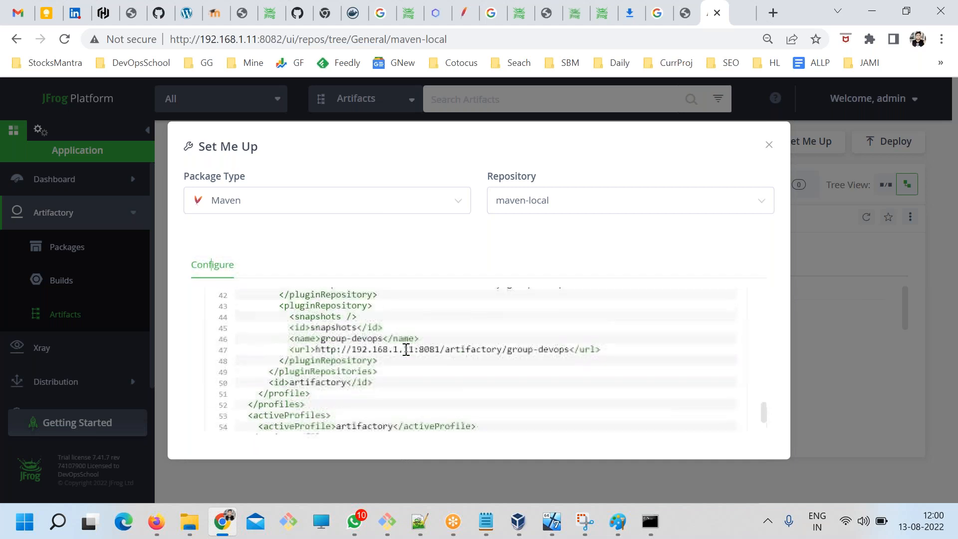
scroll(406, 350, "up", 10)
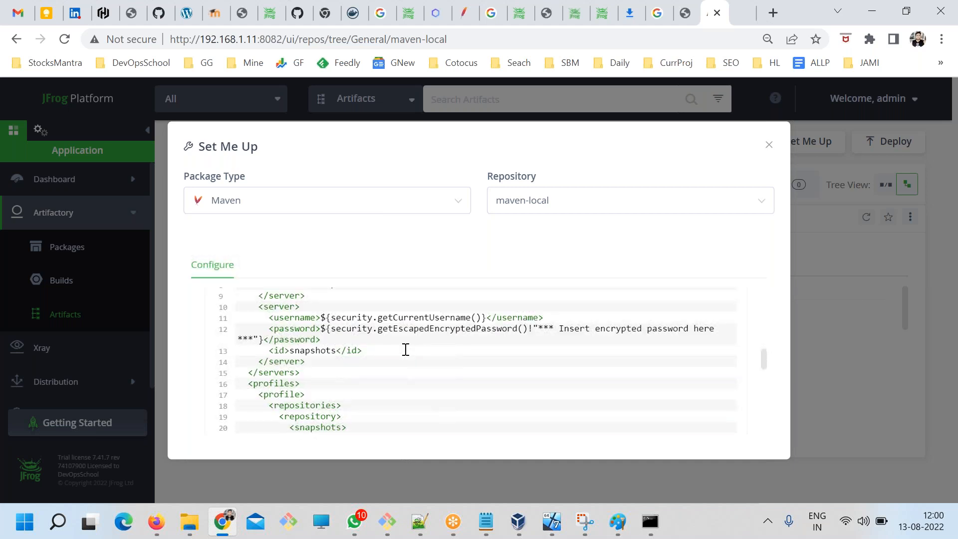
scroll(405, 351, "down", 12)
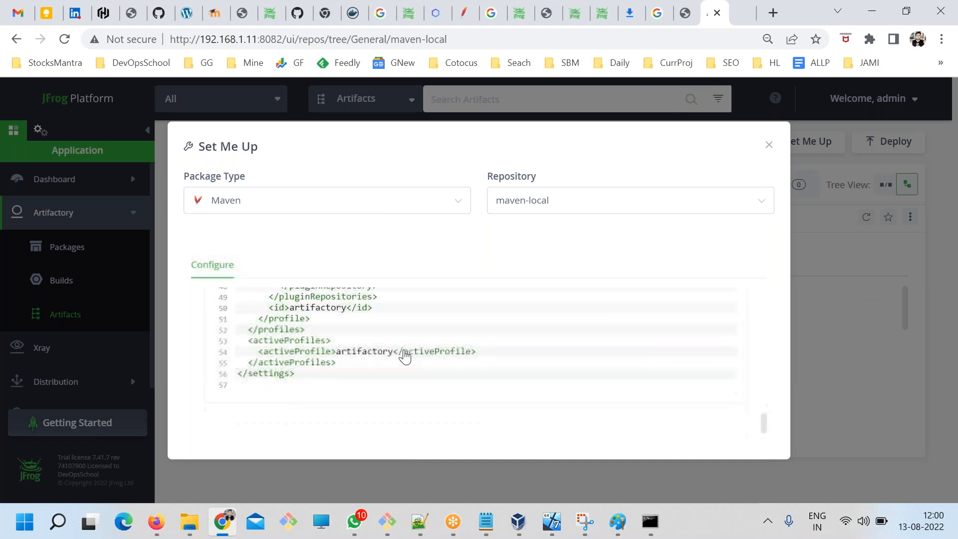
left_click_drag(307, 380, 275, 355)
left_click(404, 388)
scroll(404, 395, "up", 10)
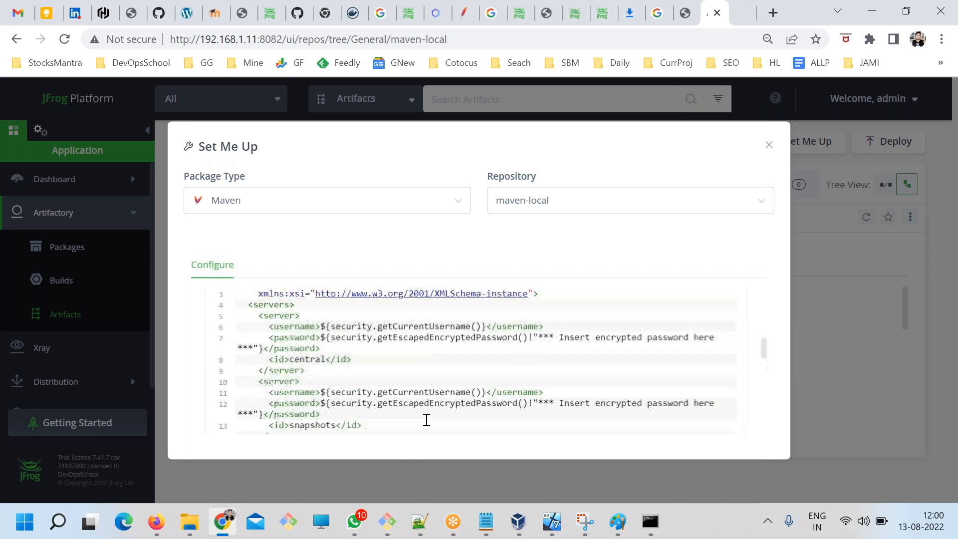
scroll(425, 433, "up", 3)
scroll(408, 394, "down", 3)
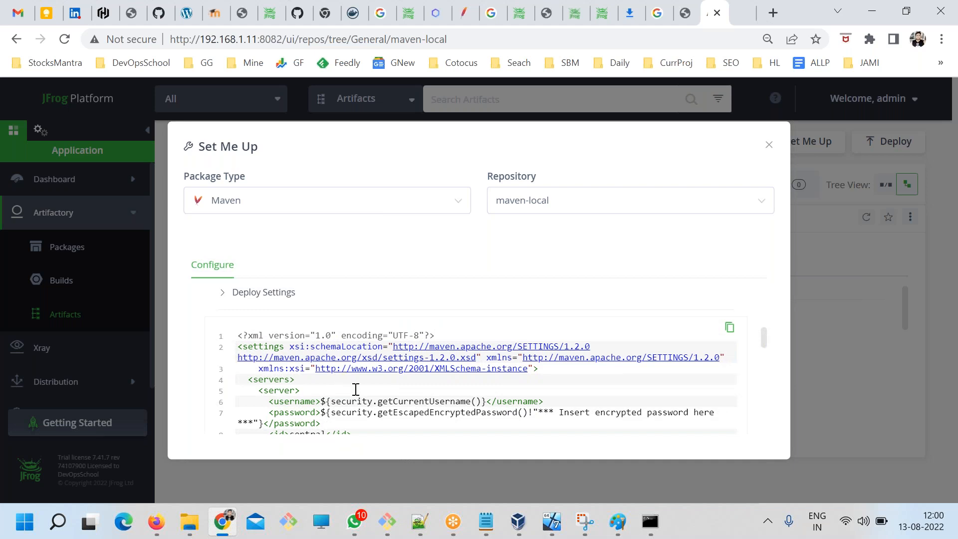
Switch to the chat folder's File Explorer window and browse to C:\tools\apache-maven-3.8.5-bin\conf.
left_click(196, 525)
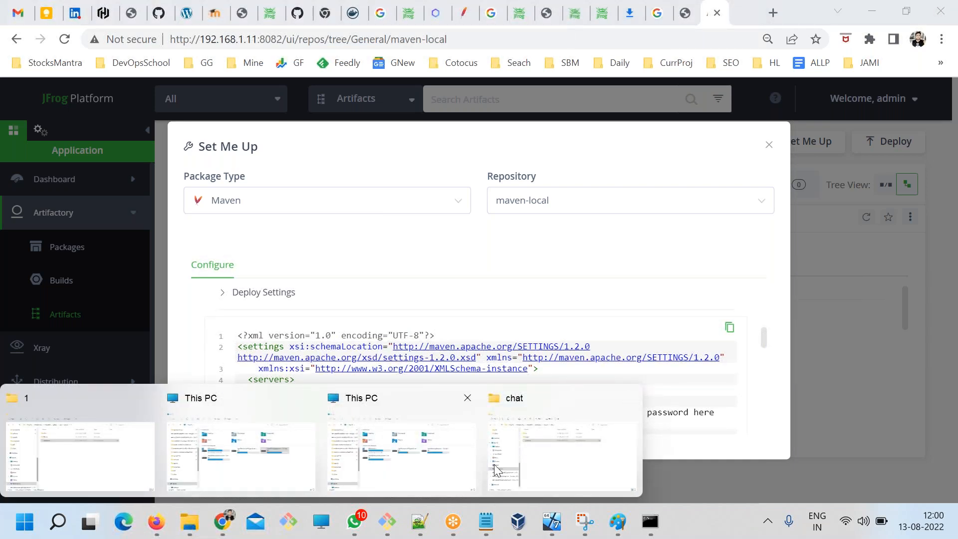
left_click(549, 443)
scroll(199, 298, "up", 3)
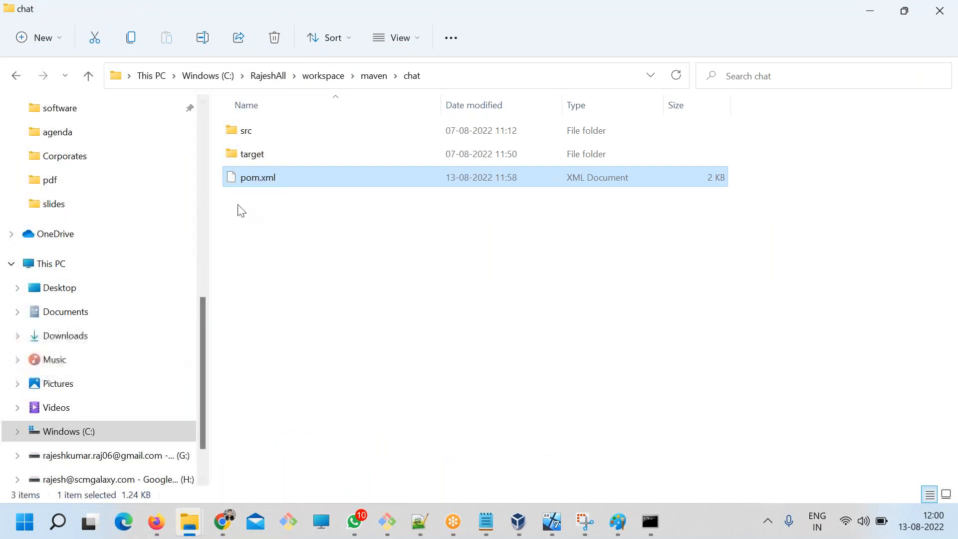
scroll(142, 276, "up", 8)
scroll(139, 276, "down", 7)
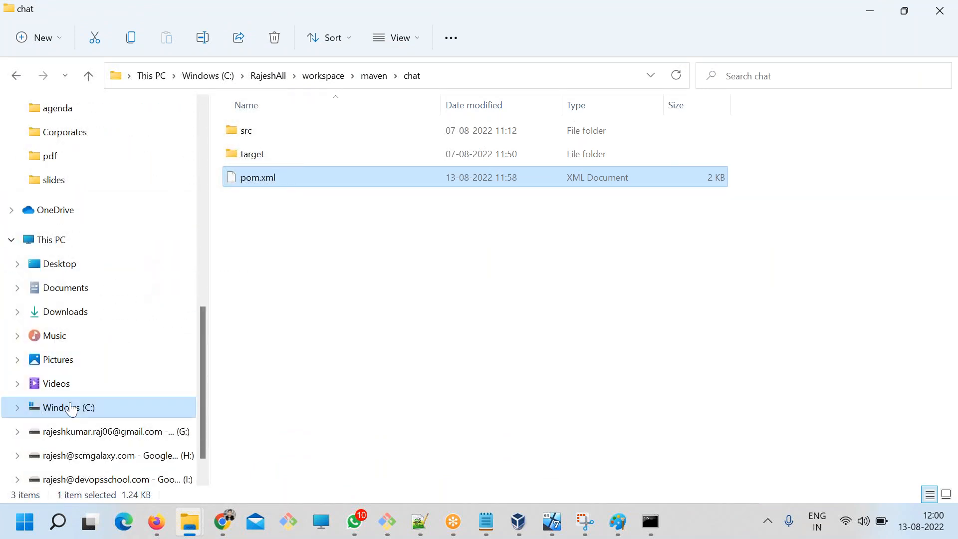
left_click(71, 408)
scroll(342, 413, "down", 3)
left_click(246, 290)
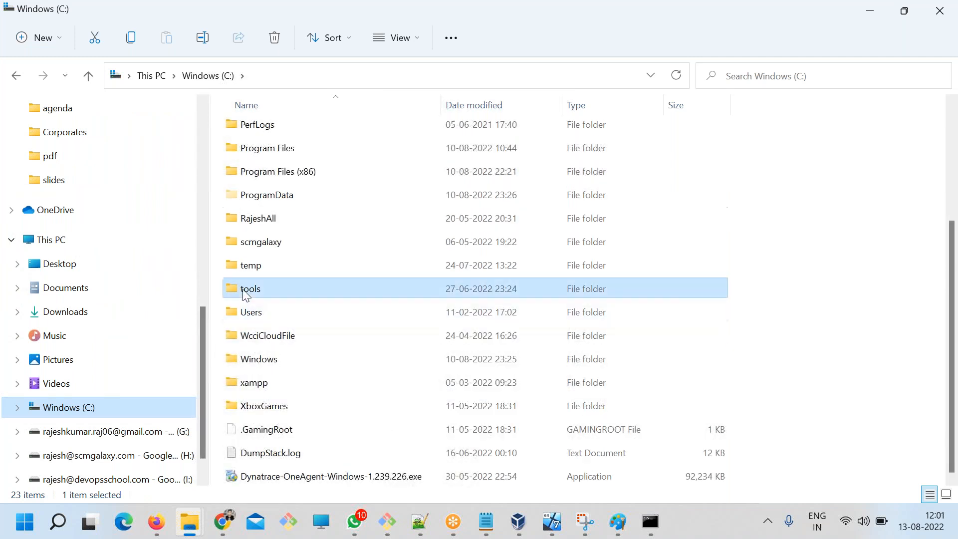
double_click(245, 294)
double_click(283, 152)
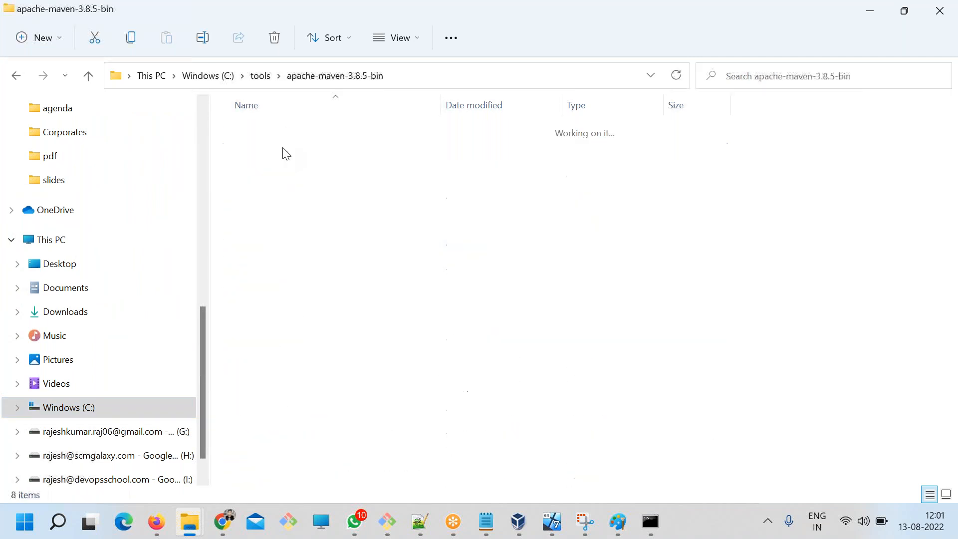
double_click(257, 196)
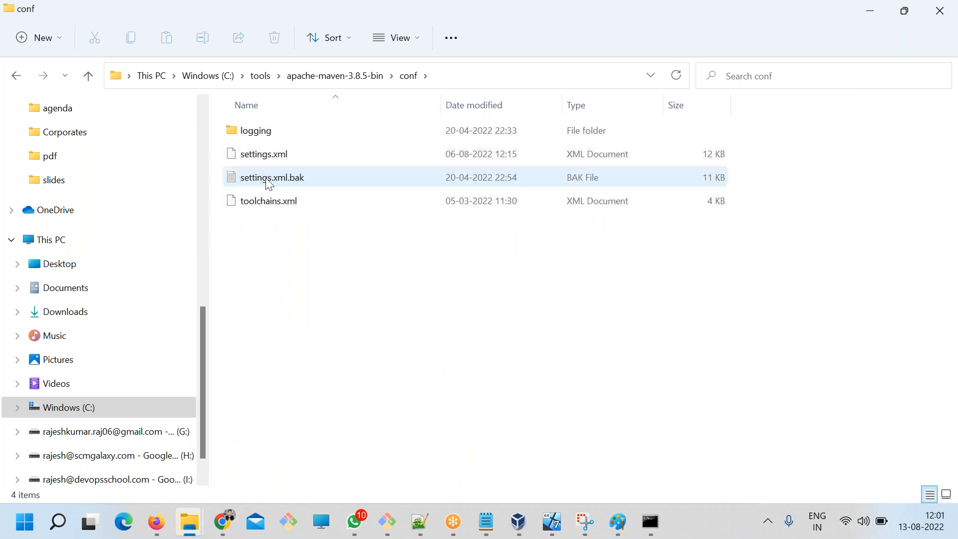
Open settings.xml from Maven's conf folder in Notepad++.
left_click(254, 154)
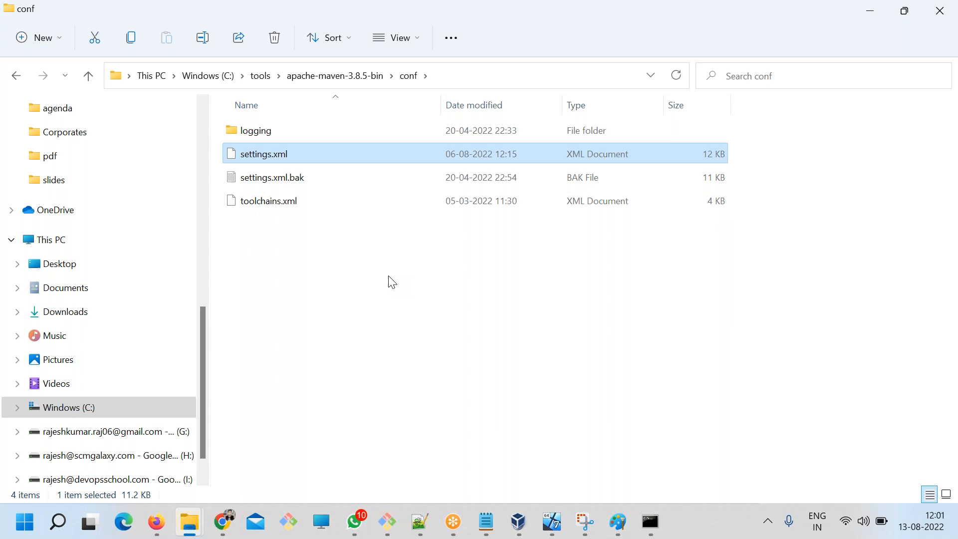
right_click(279, 155)
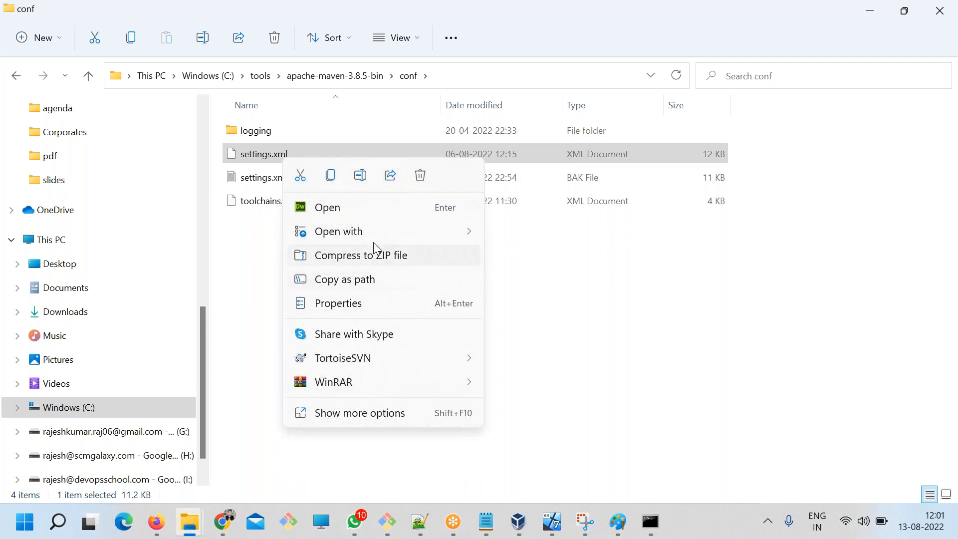
mouse_move(370, 232)
left_click(536, 282)
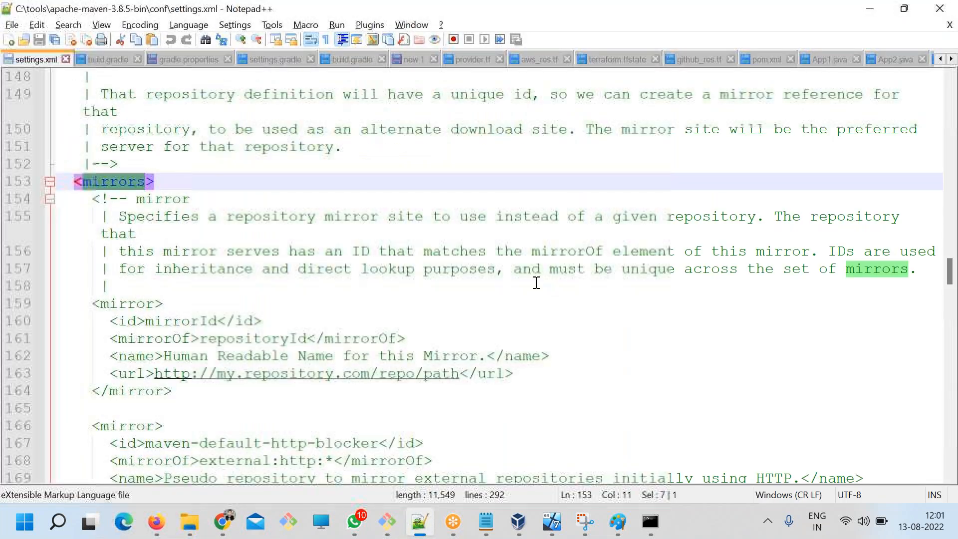
Compare the mirrors section of settings.xml with the generated Maven settings snippet in Chrome's Set Me Up dialog.
scroll(395, 257, "down", 4)
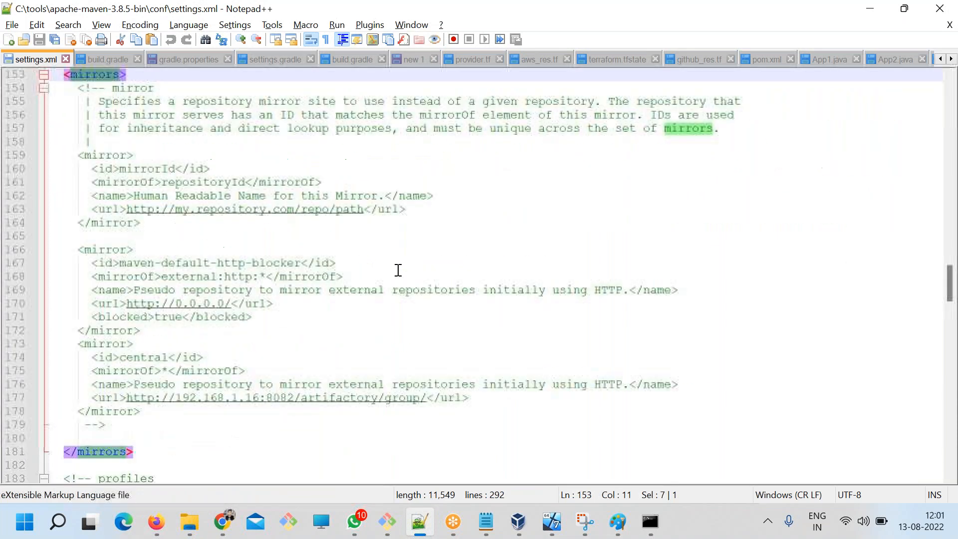
left_click(230, 521)
scroll(334, 369, "down", 10)
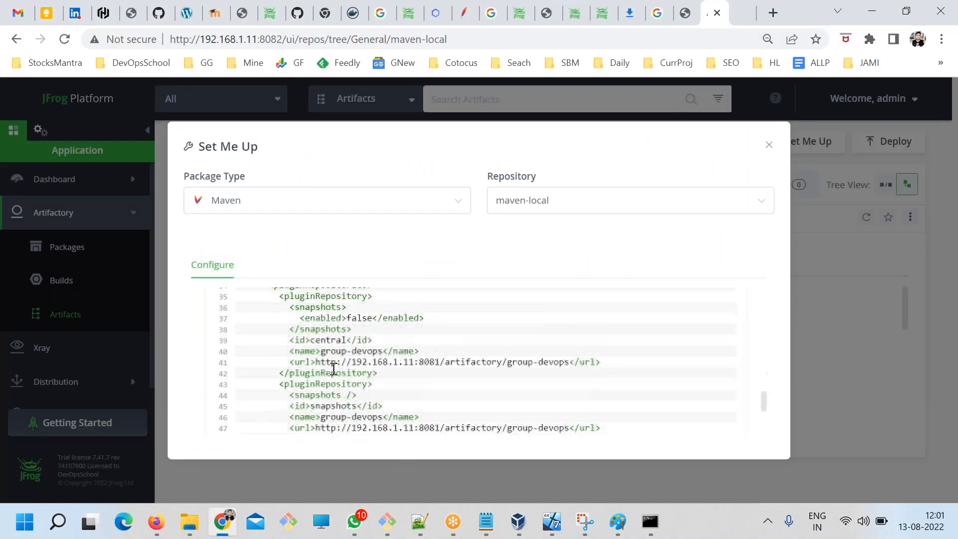
key("alt+Tab")
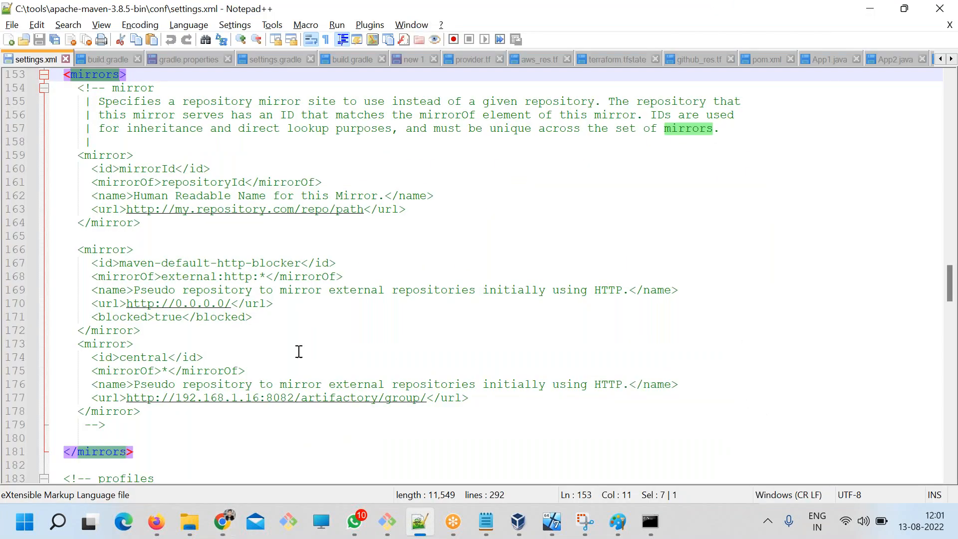
scroll(296, 346, "up", 20)
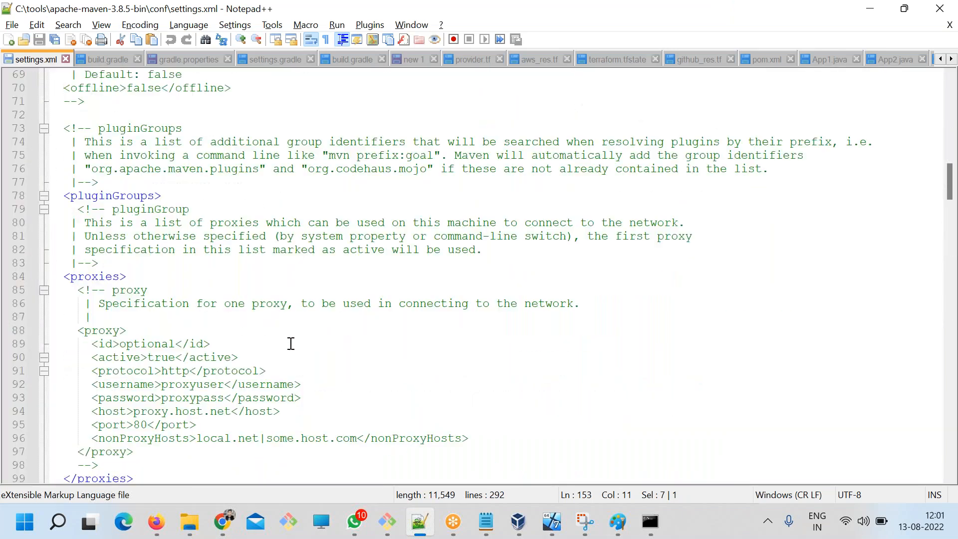
scroll(286, 340, "up", 16)
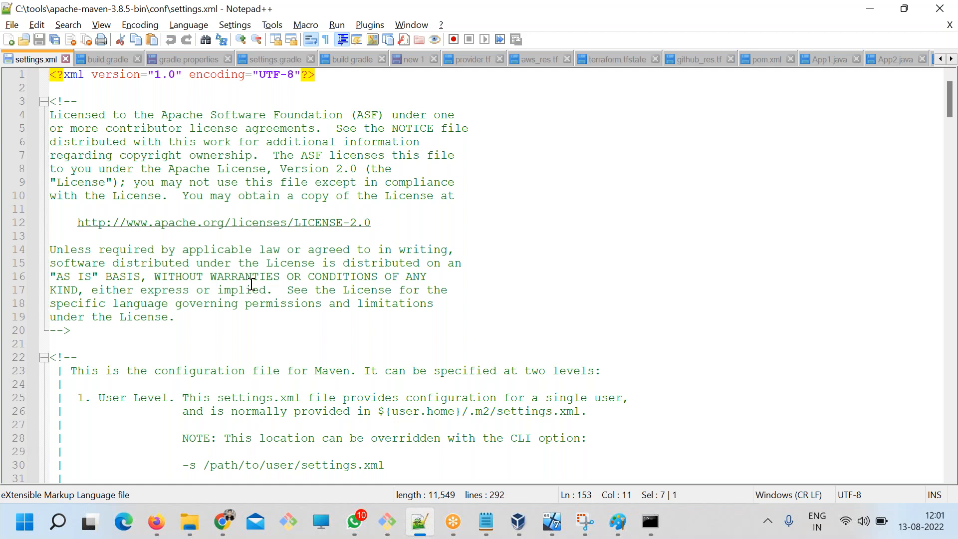
Examine settings.xml from its license header through the localRepository, servers, mirrors and profiles sections, returning to the servers section.
left_click(294, 305)
left_click_drag(80, 338, 17, 103)
left_click(271, 331)
left_click(282, 356)
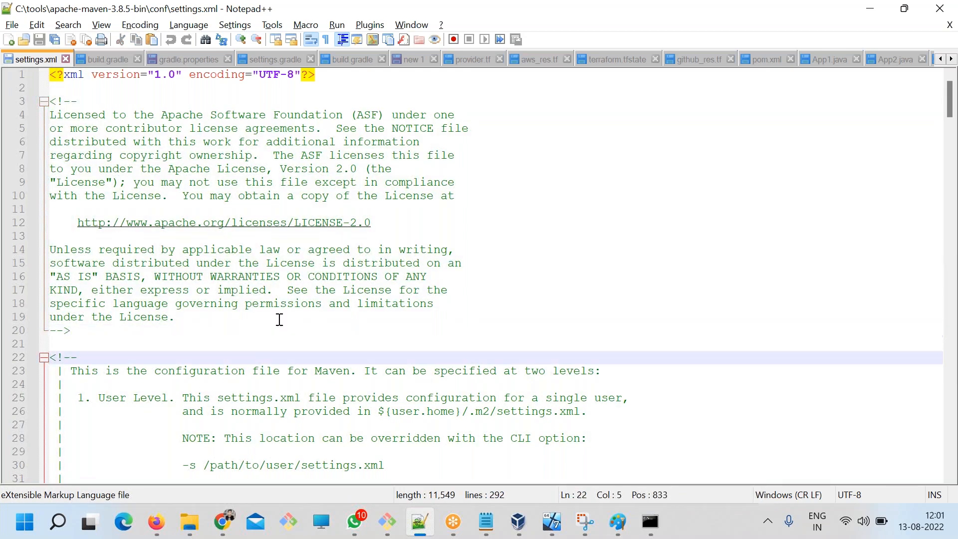
scroll(279, 320, "down", 11)
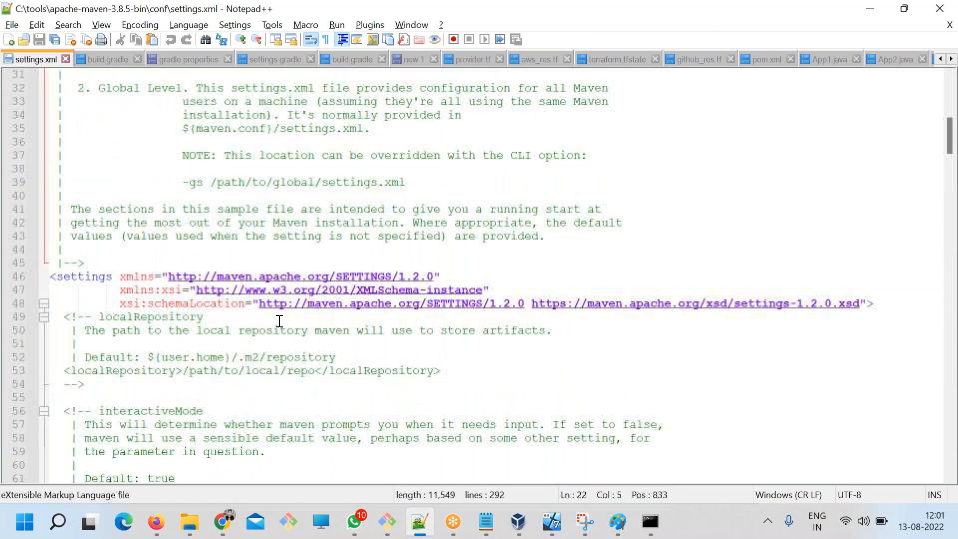
left_click_drag(122, 226, 274, 251)
left_click(338, 346)
scroll(351, 371, "down", 13)
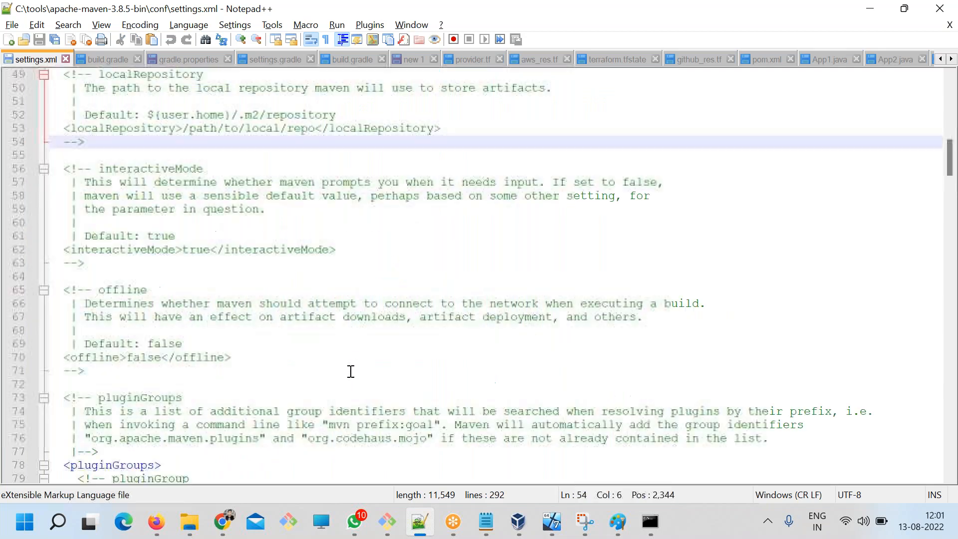
scroll(351, 371, "down", 20)
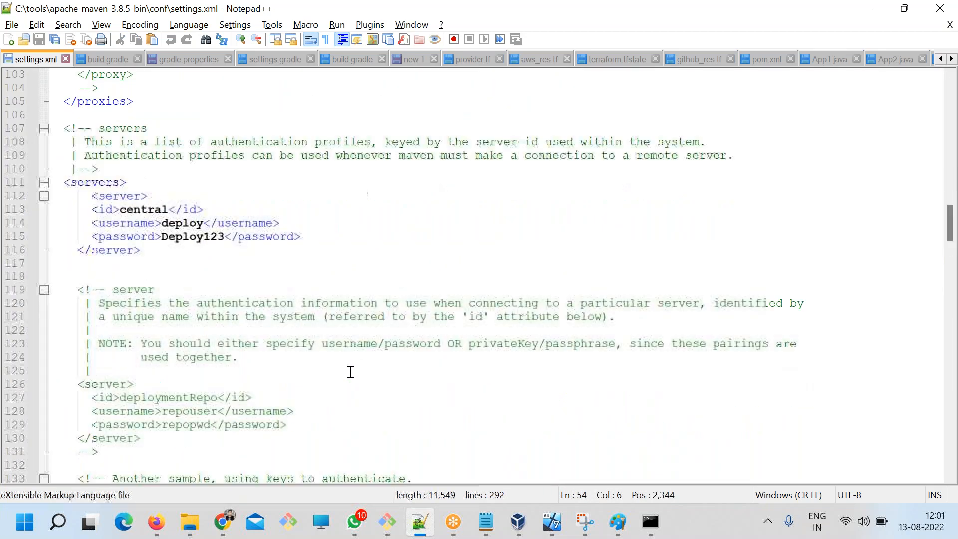
scroll(349, 372, "down", 15)
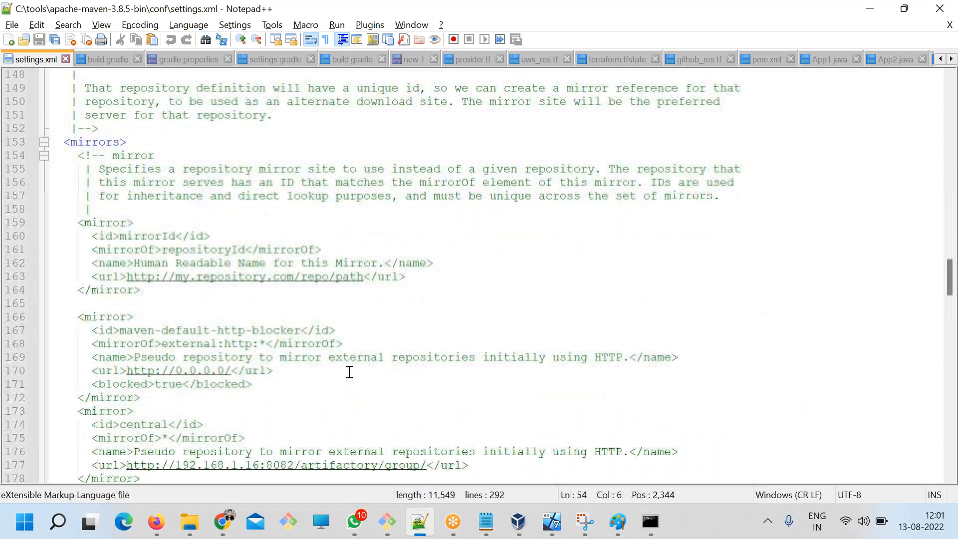
scroll(349, 372, "down", 11)
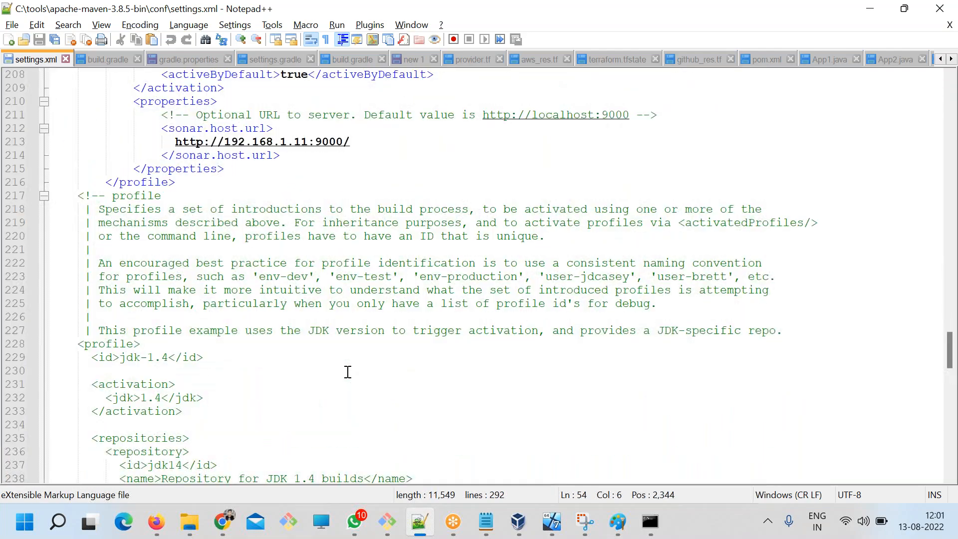
scroll(347, 372, "up", 13)
scroll(345, 372, "up", 12)
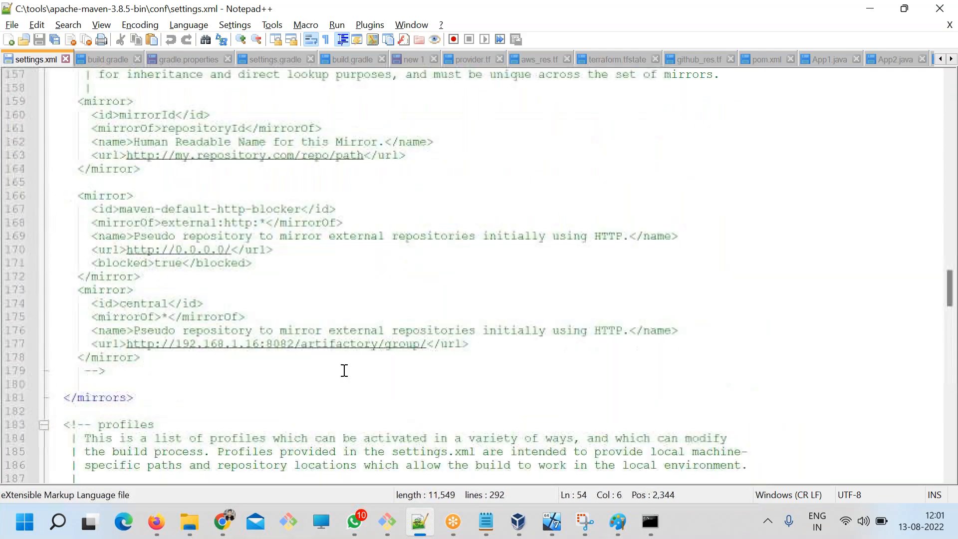
scroll(345, 370, "down", 6)
scroll(344, 370, "down", 5)
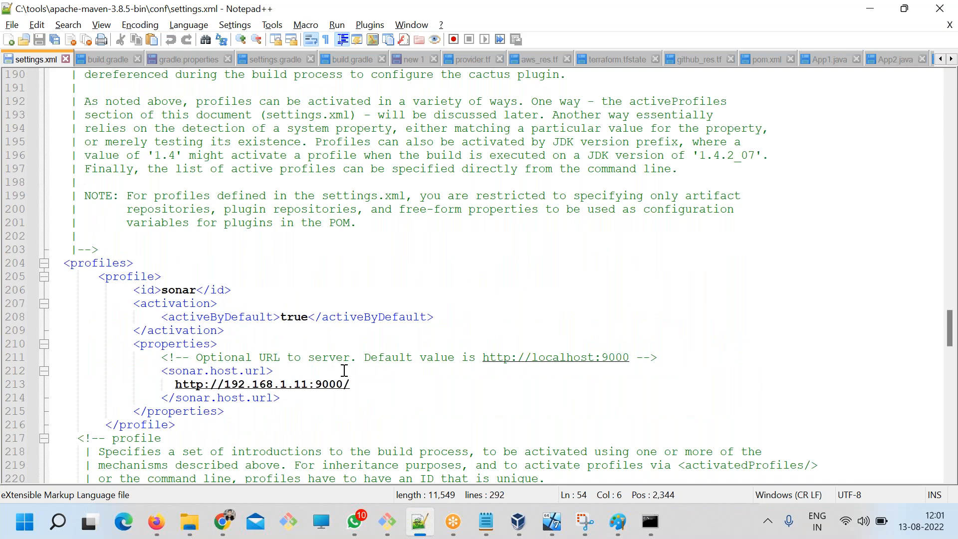
scroll(344, 370, "up", 20)
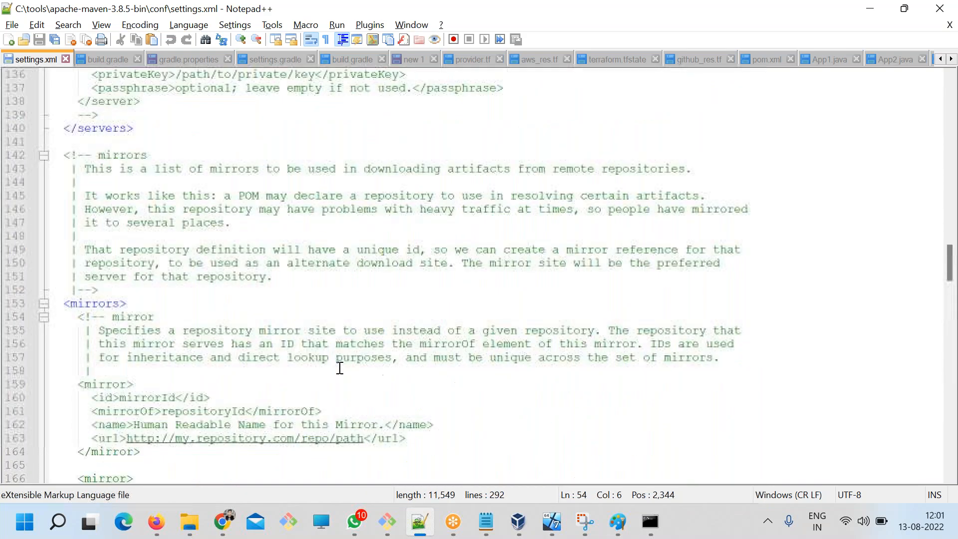
scroll(337, 366, "up", 2)
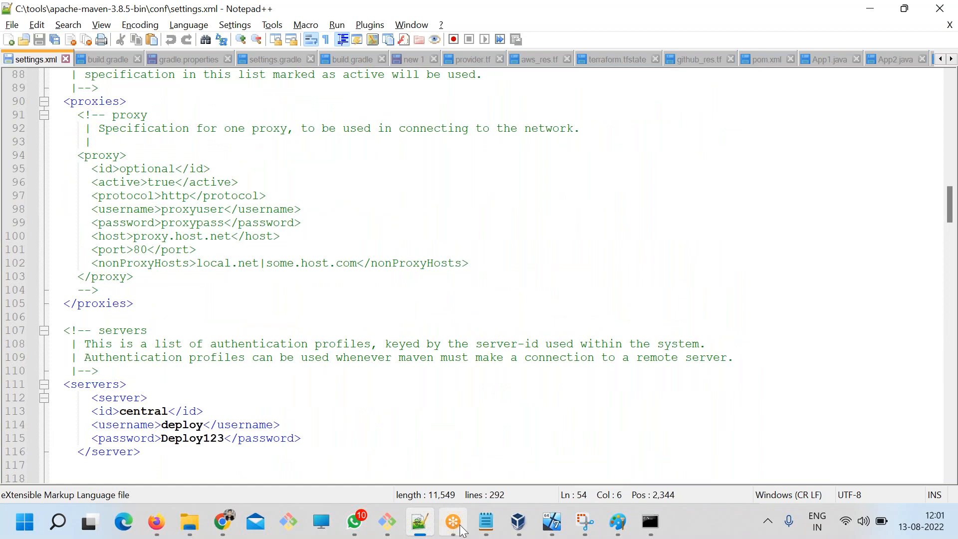
Switch to the ART.txt notes in Notepad, extend the Step 2 line with 'in "server" element' and save the file.
left_click(486, 522)
left_click(370, 260)
left_click(229, 216)
double_click(284, 217)
double_click(353, 219)
triple_click(415, 227)
left_click_drag(462, 217, 622, 216)
left_click(654, 220)
type("in ")
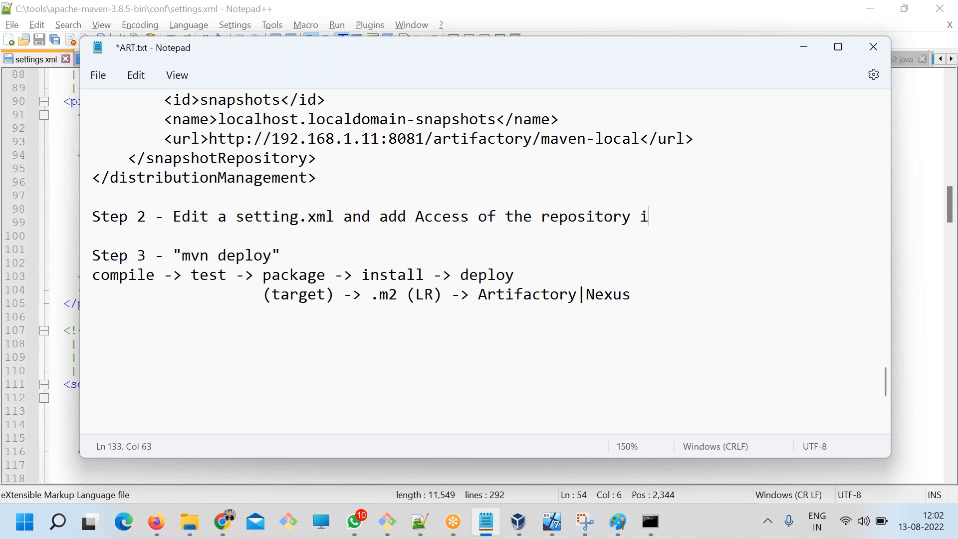
type("\"Se")
type("server")
type("\" ekle")
key("BackSpace")
key("BackSpace")
key("BackSpace")
type("lemen")
key("ctrl+s")
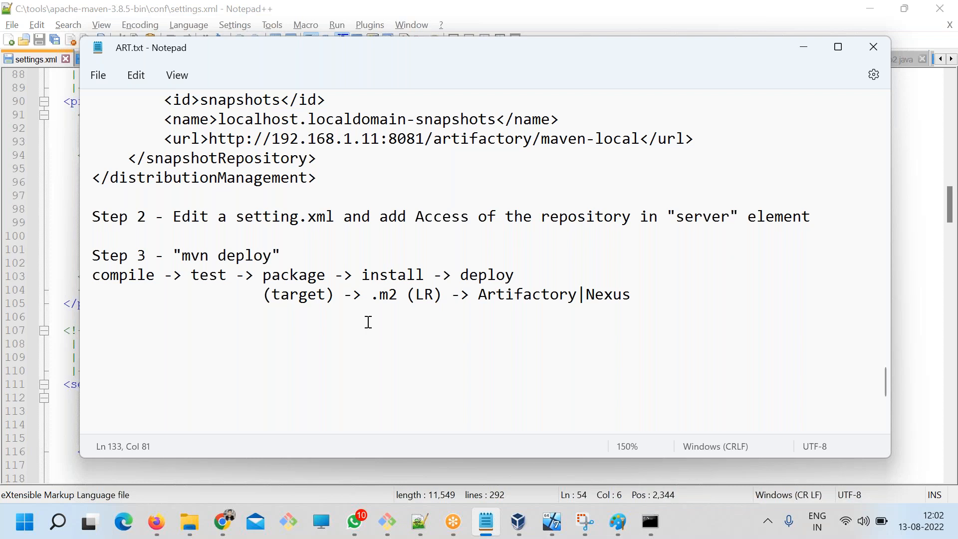
Return to settings.xml in Notepad++ and examine the servers section from its opening tag to its closing tag.
key("alt+Tab")
scroll(141, 332, "down", 3)
left_click(142, 331)
left_click_drag(120, 312, 59, 265)
left_click(120, 321)
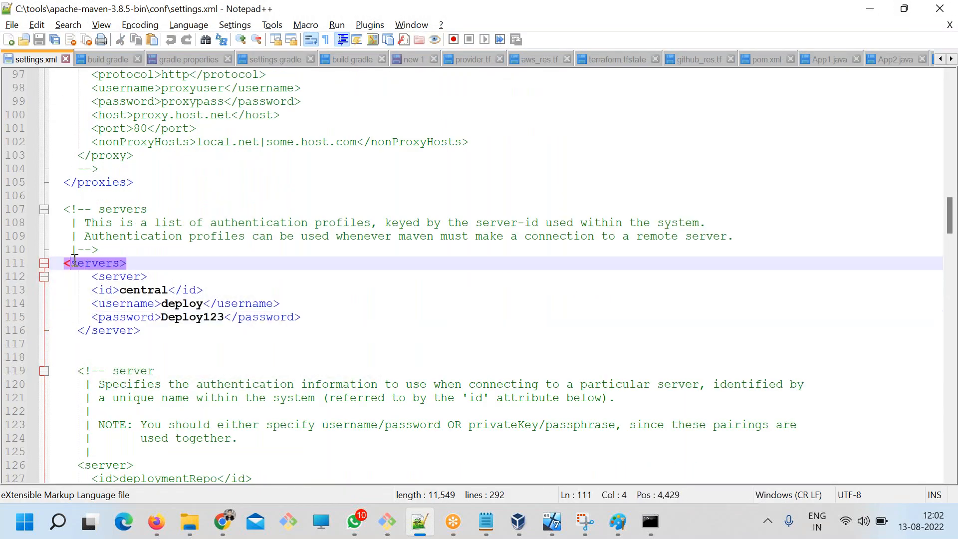
double_click(74, 262)
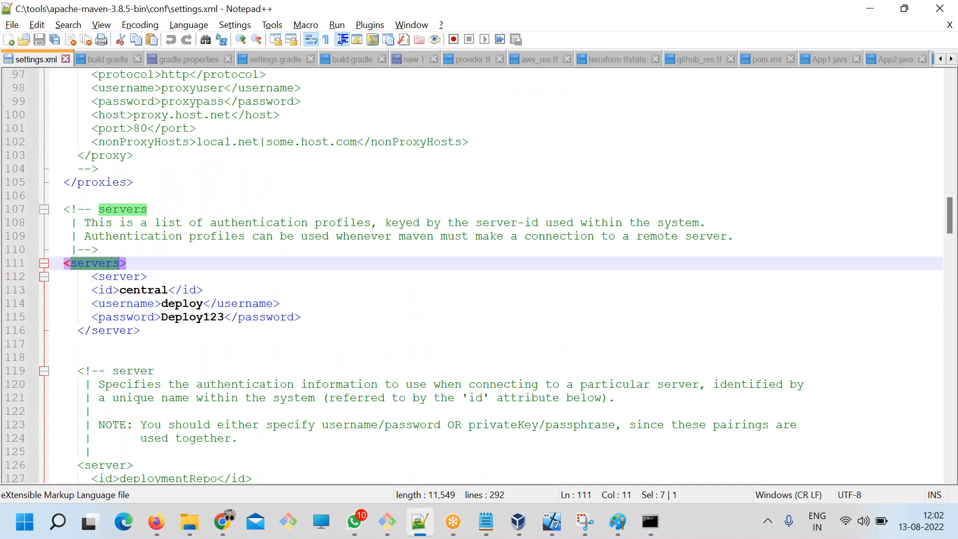
scroll(143, 312, "down", 6)
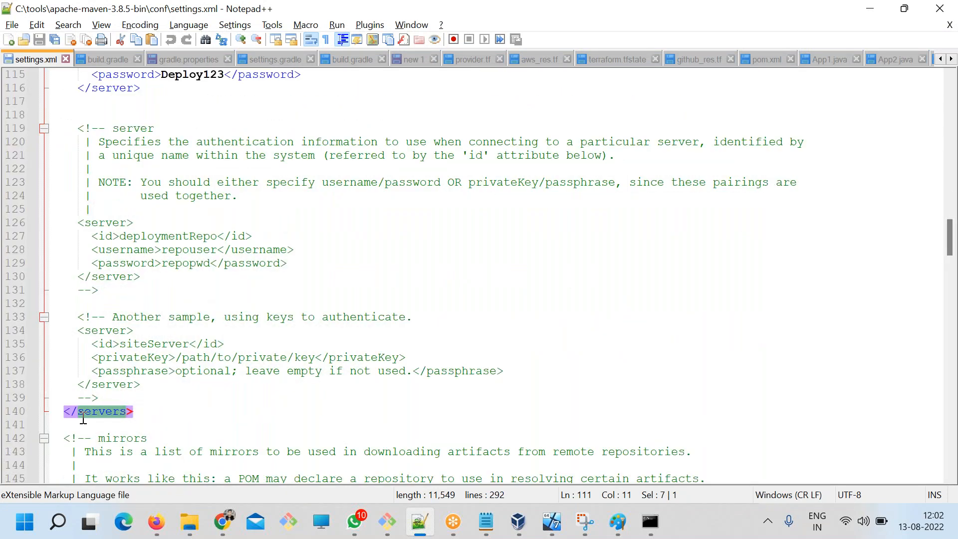
double_click(85, 412)
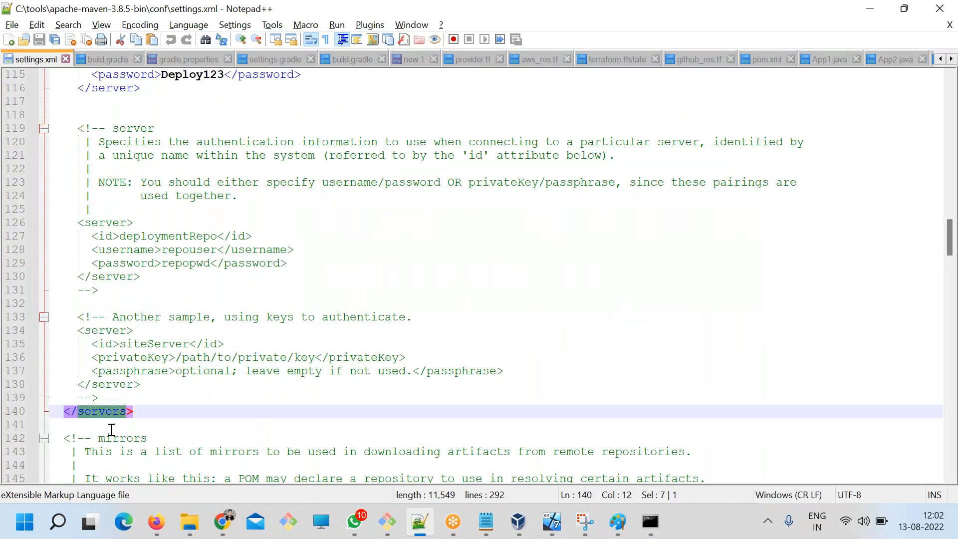
Duplicate the central server block directly below the opening servers tag, with blank lines around the copy, and save settings.xml.
scroll(111, 429, "up", 5)
left_click_drag(141, 290, 64, 237)
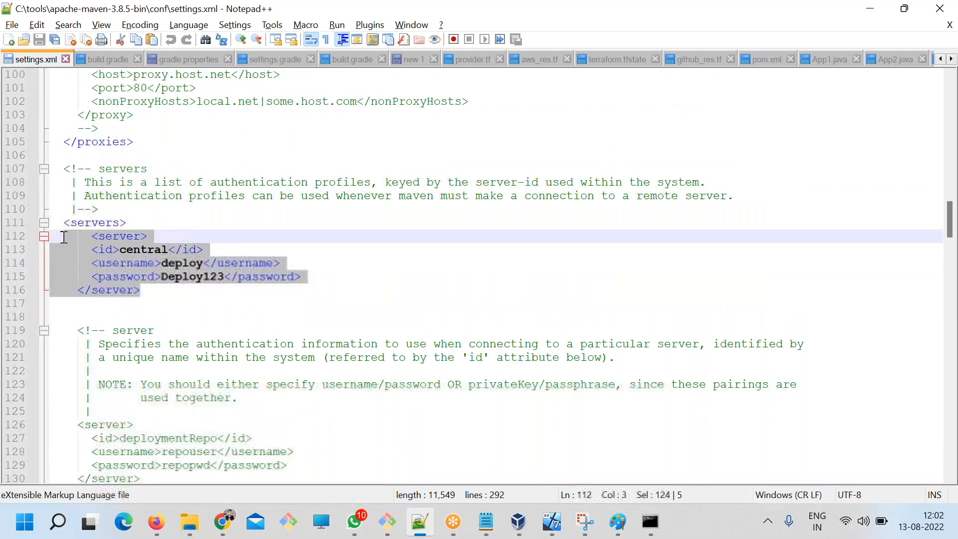
key("ctrl+c")
left_click(127, 221)
key("Return")
key("Return")
key("ctrl+v")
key("Return")
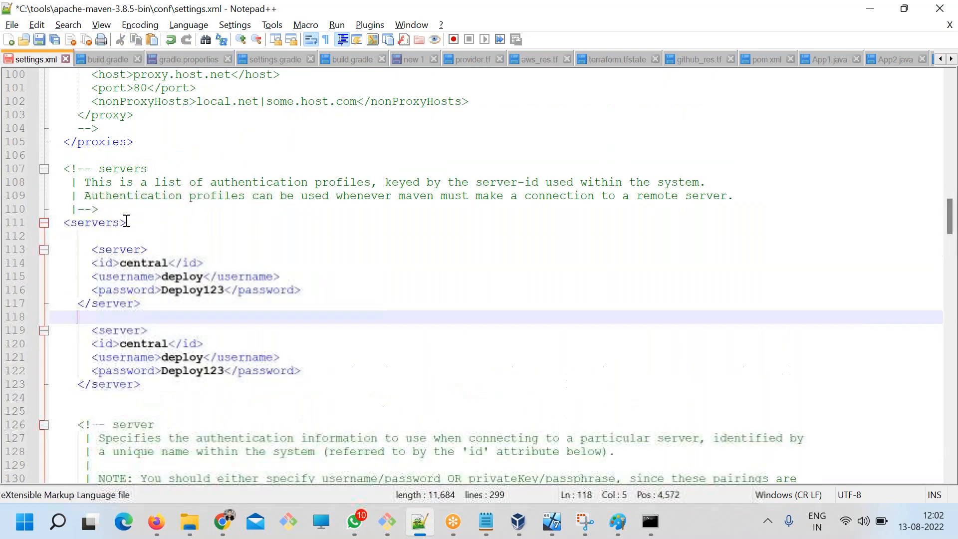
key("Return")
key("ctrl+s")
Reduce the indentation of the copied block's opening server tag to align it with its closing tag.
left_click(93, 249)
left_click_drag(93, 249, 77, 254)
key("BackSpace")
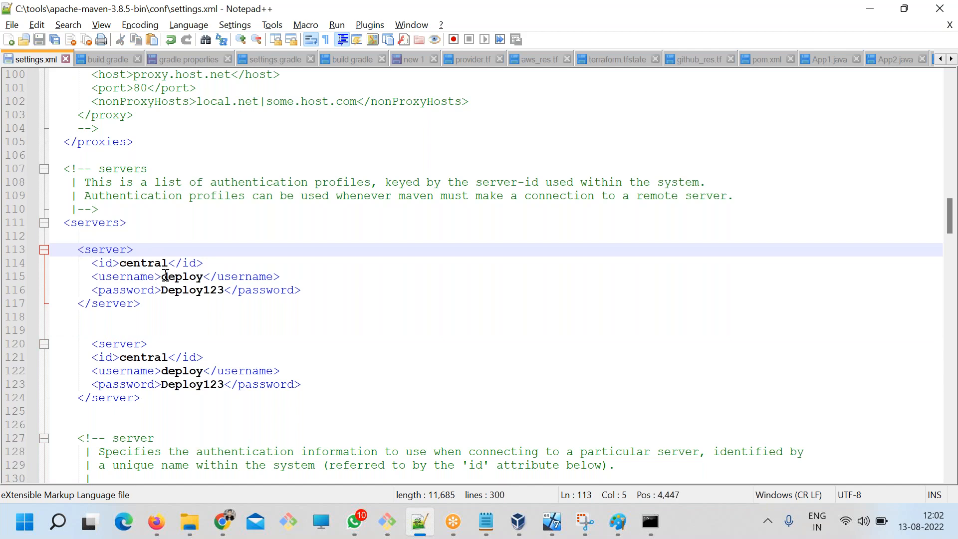
Replace the username in the copied server block with deploy, copied from Step 2 of the authentication notes in ART.txt.
double_click(166, 276)
key("alt+Tab")
scroll(264, 338, "up", 1)
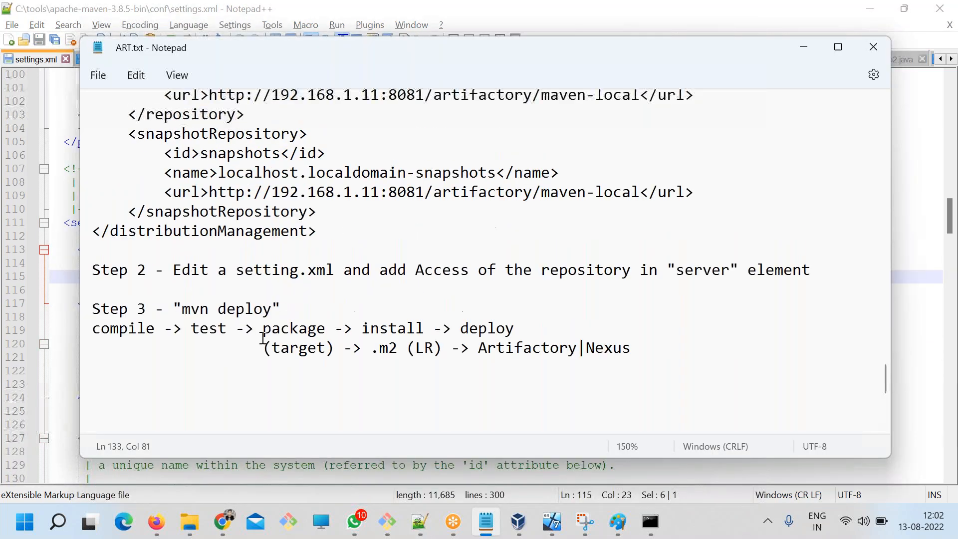
scroll(214, 314, "up", 5)
scroll(214, 349, "up", 3)
double_click(119, 256)
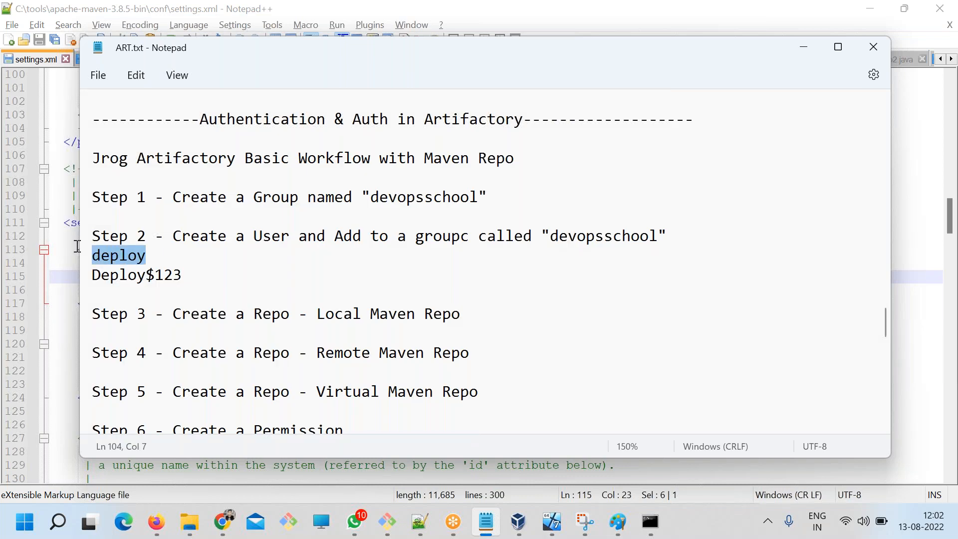
key("ctrl+c")
key("alt+Tab")
key("ctrl+v")
Replace the password in the copied server block with the deploy user's password from ART.txt and save settings.xml.
key("alt+Tab")
left_click_drag(186, 275, 66, 278)
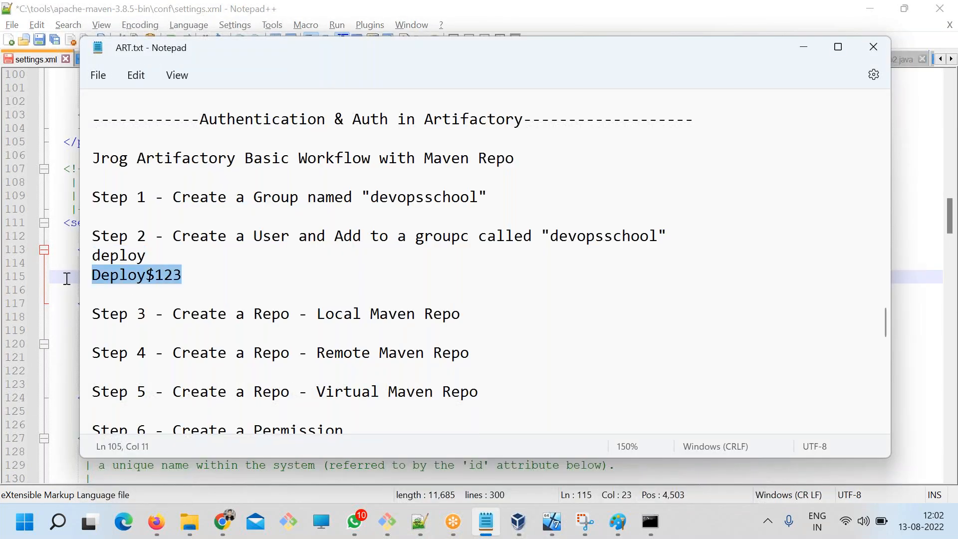
key("ctrl+c")
key("alt+Tab")
double_click(197, 291)
key("ctrl+v")
key("ctrl+s")
Delete the older central server block below the new one and save settings.xml.
left_click_drag(165, 318, 61, 246)
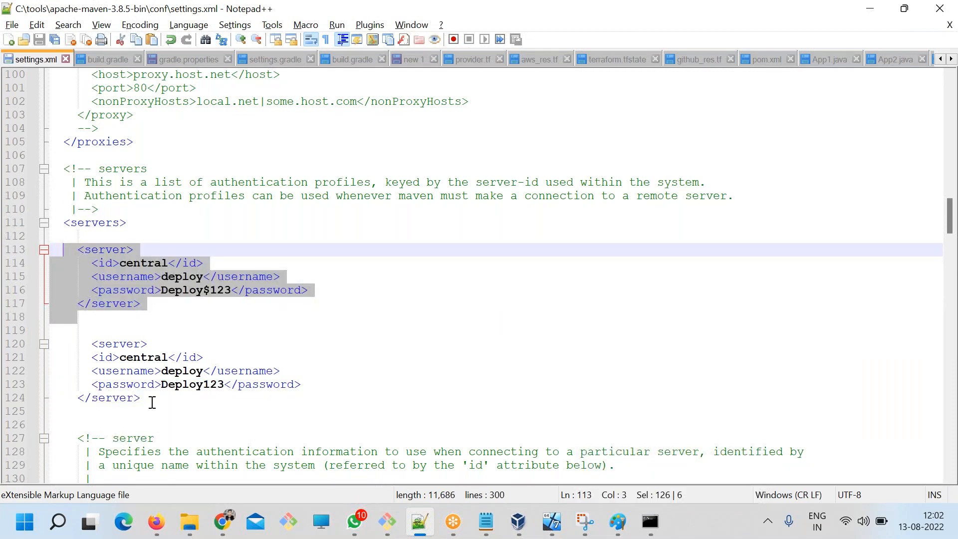
left_click_drag(152, 402, 98, 372)
double_click(151, 263)
double_click(149, 358)
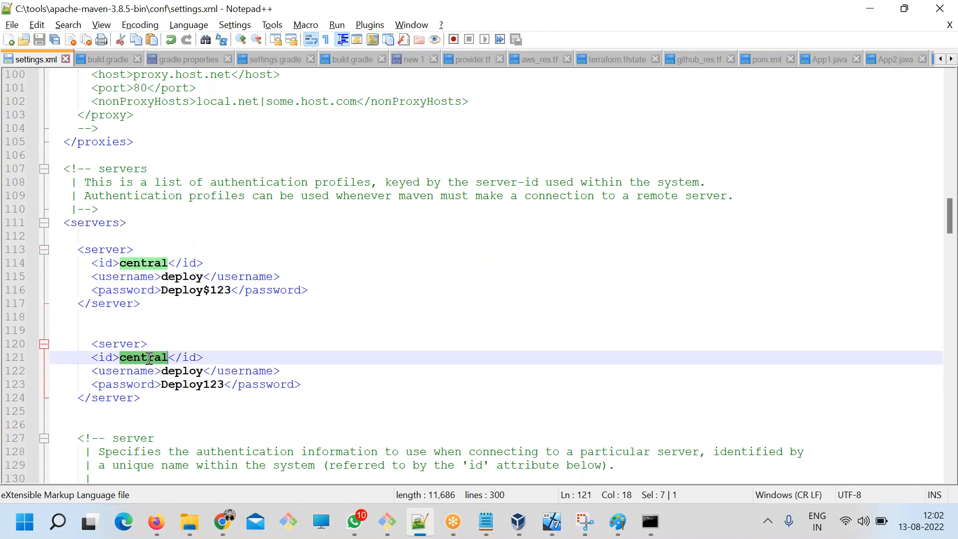
left_click_drag(156, 409, 50, 345)
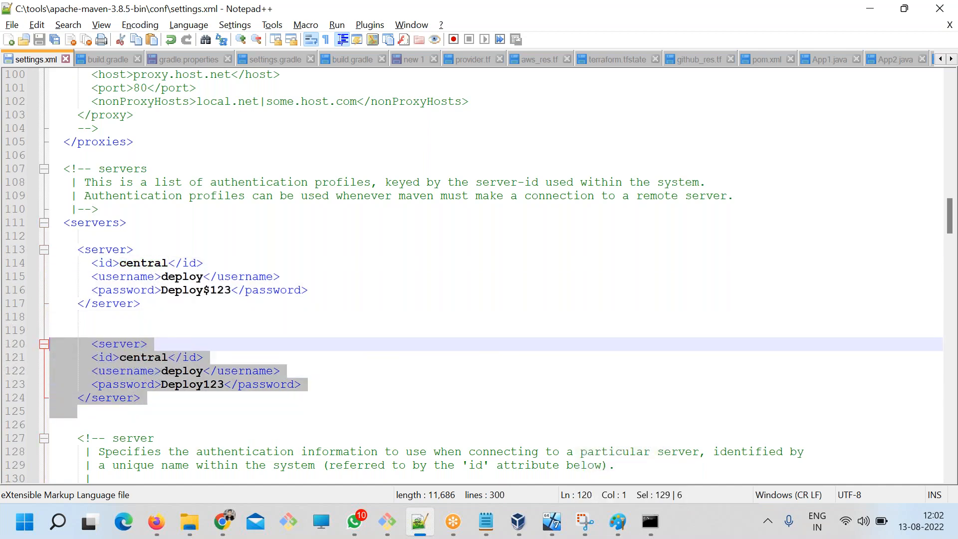
key("Delete")
key("ctrl+s")
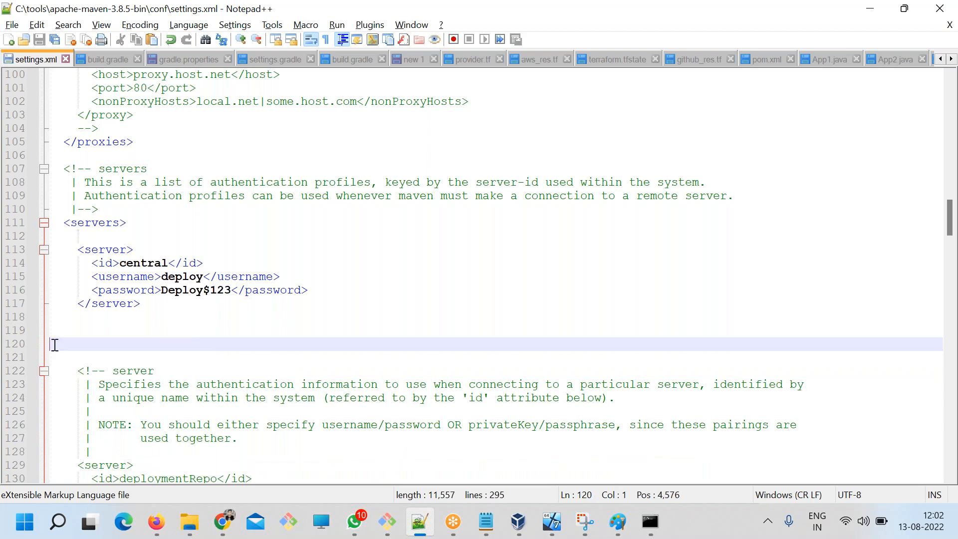
Review the id, username and password of the remaining server entry, and switch to the ART.txt notes in Notepad.
double_click(140, 262)
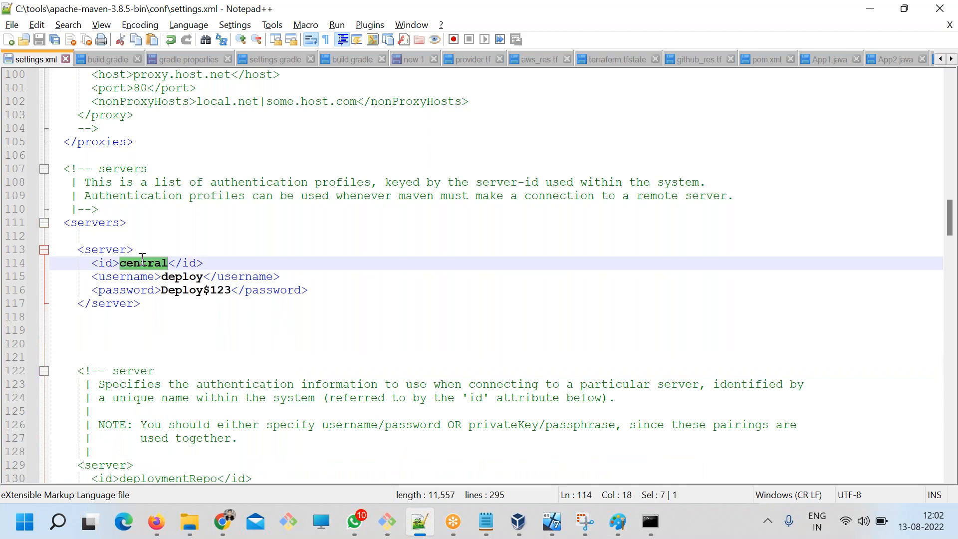
double_click(167, 278)
double_click(188, 291)
left_click(297, 325)
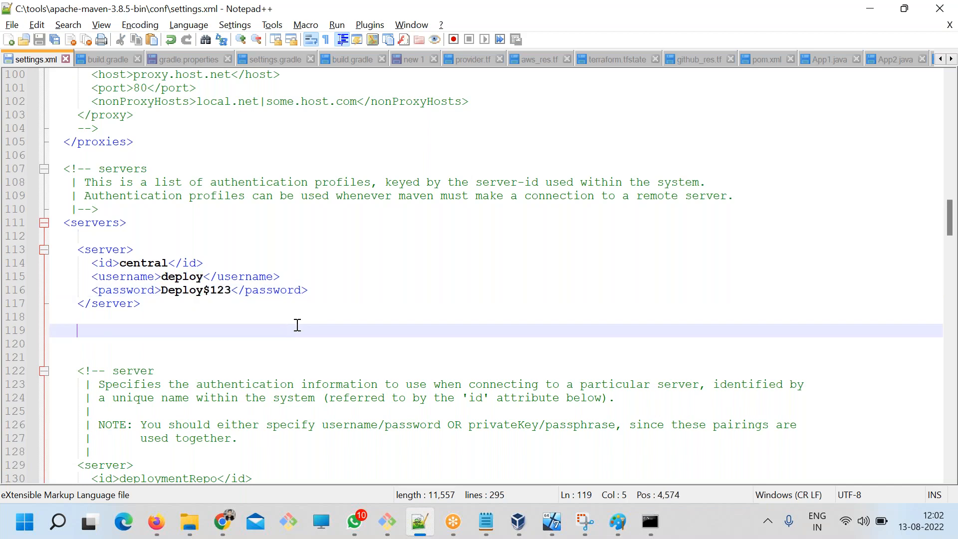
left_click_drag(315, 293, 72, 280)
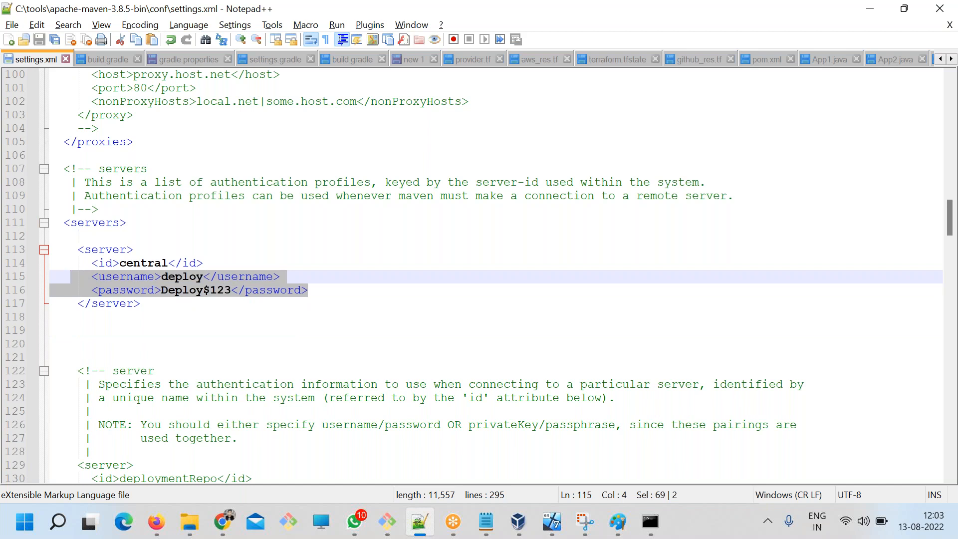
left_click(486, 521)
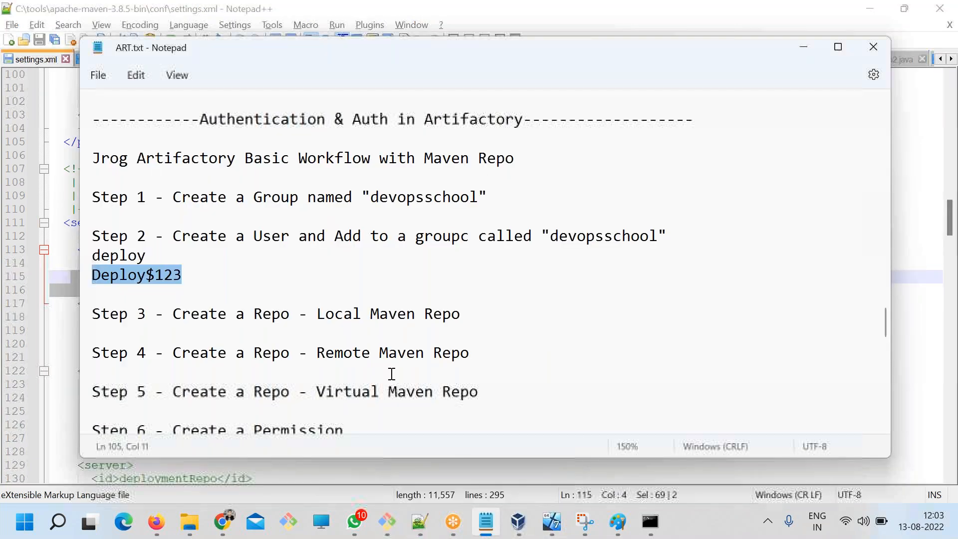
Switch to Notepad++ and close both build.gradle files, gradle.properties and settings.gradle, discarding the unsaved changes to gradle.properties.
key("alt+Tab")
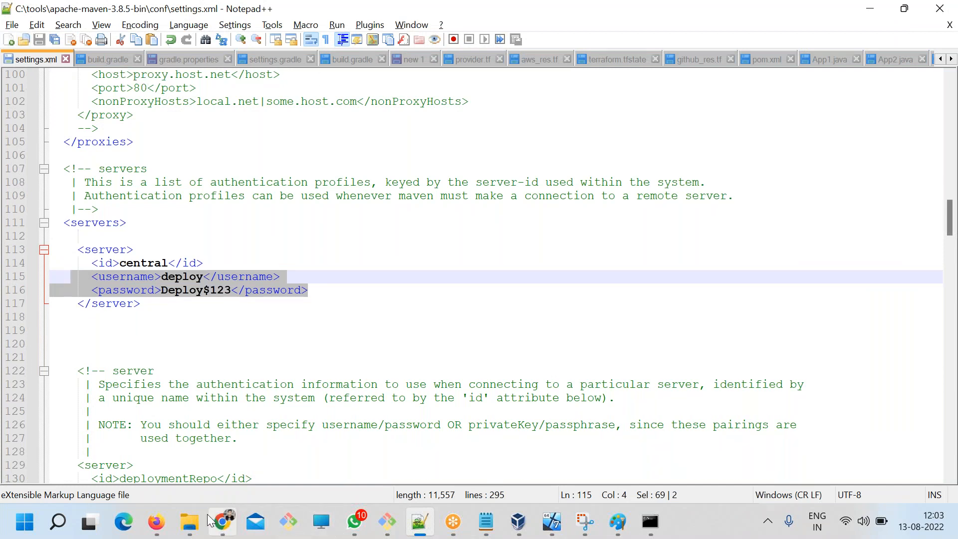
left_click(189, 522)
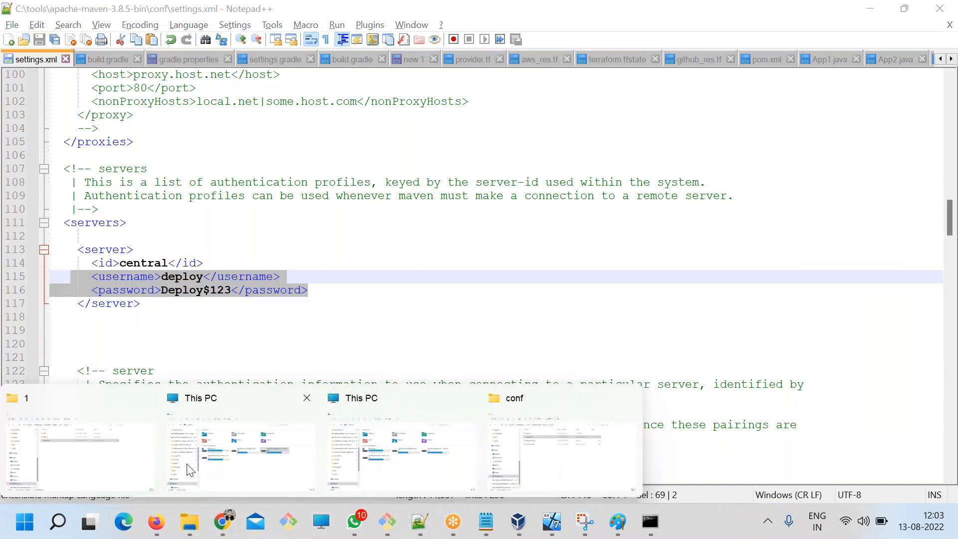
left_click(102, 469)
key("alt+Tab")
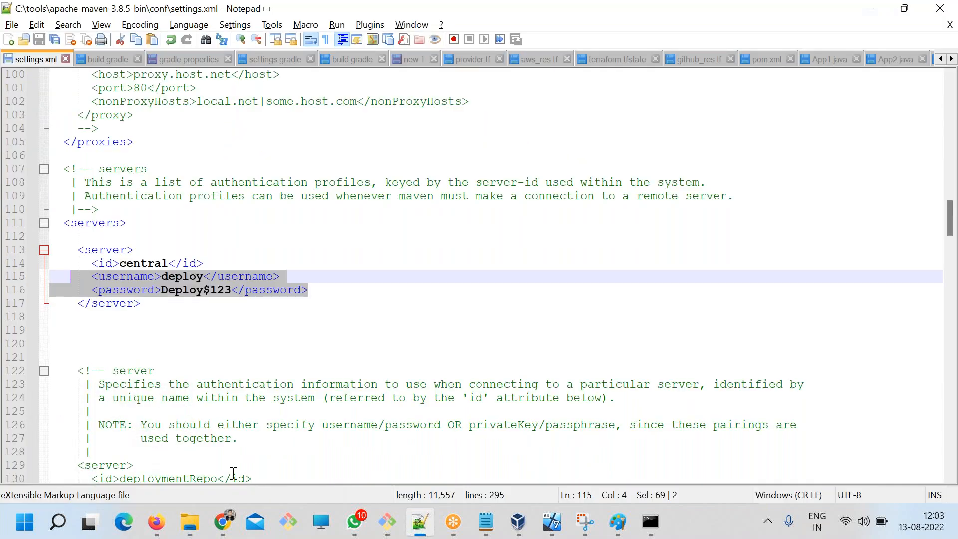
left_click(103, 60)
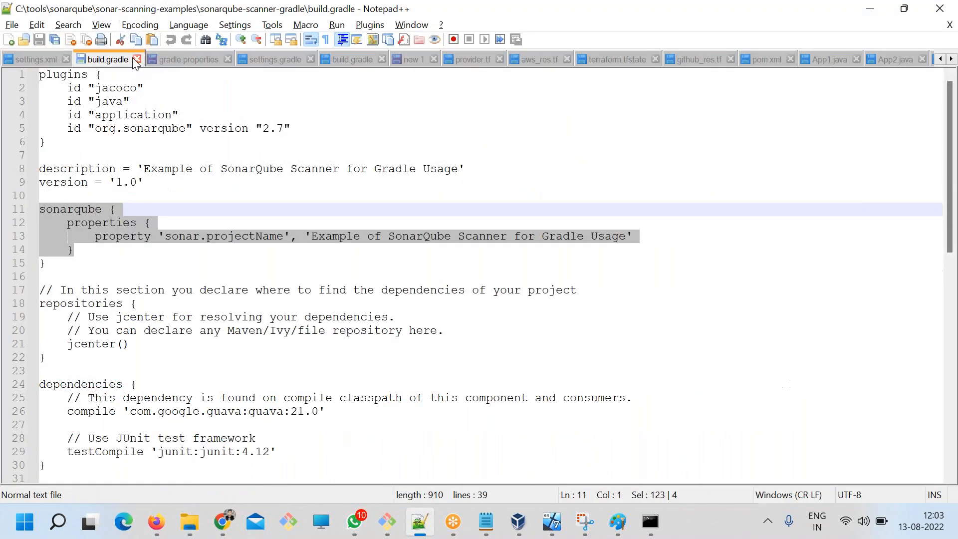
left_click(137, 59)
left_click(137, 59)
left_click(156, 60)
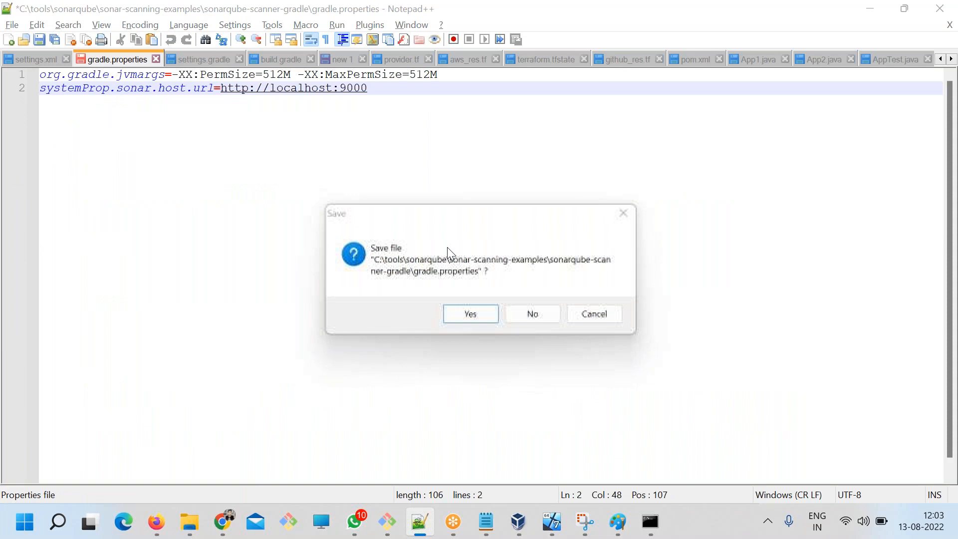
left_click(533, 315)
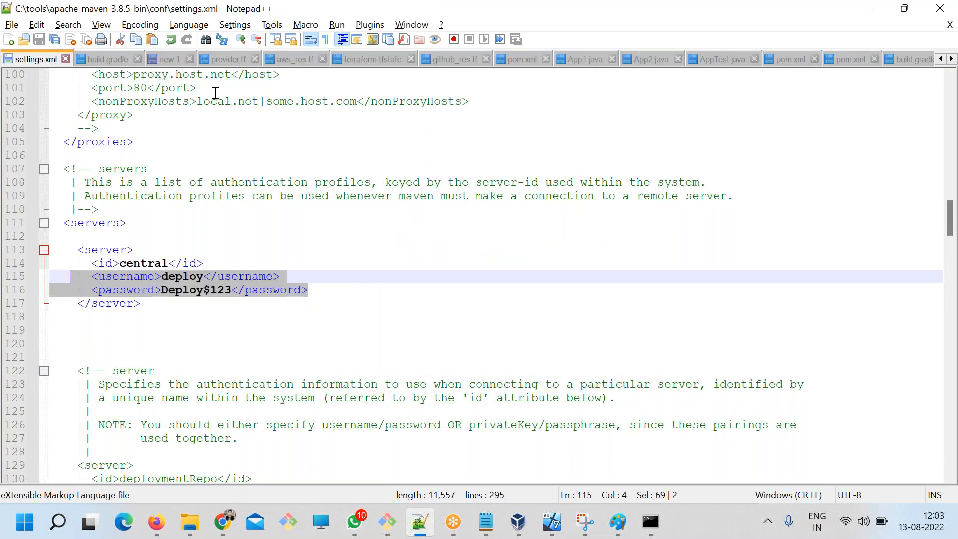
left_click(138, 61)
left_click(136, 59)
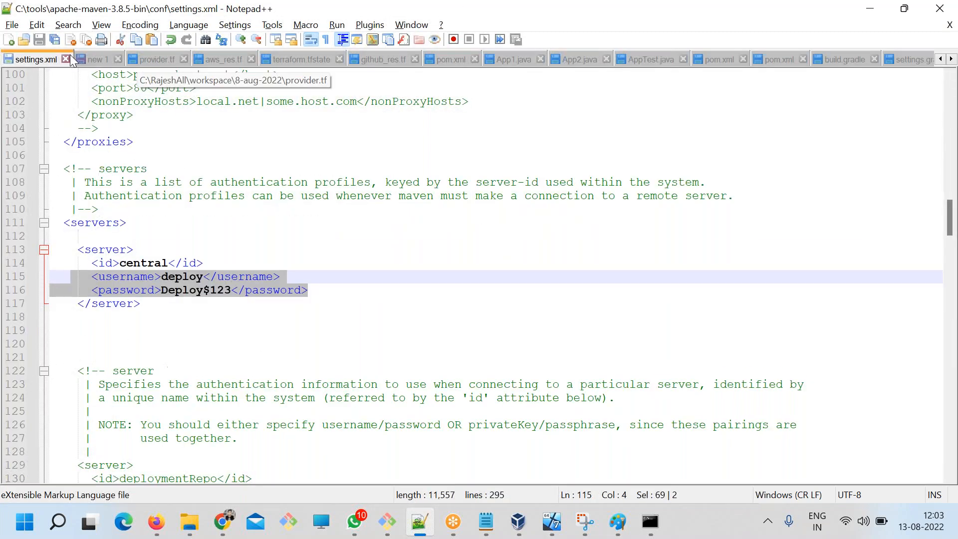
Close all remaining open documents in Notepad++.
left_click(12, 26)
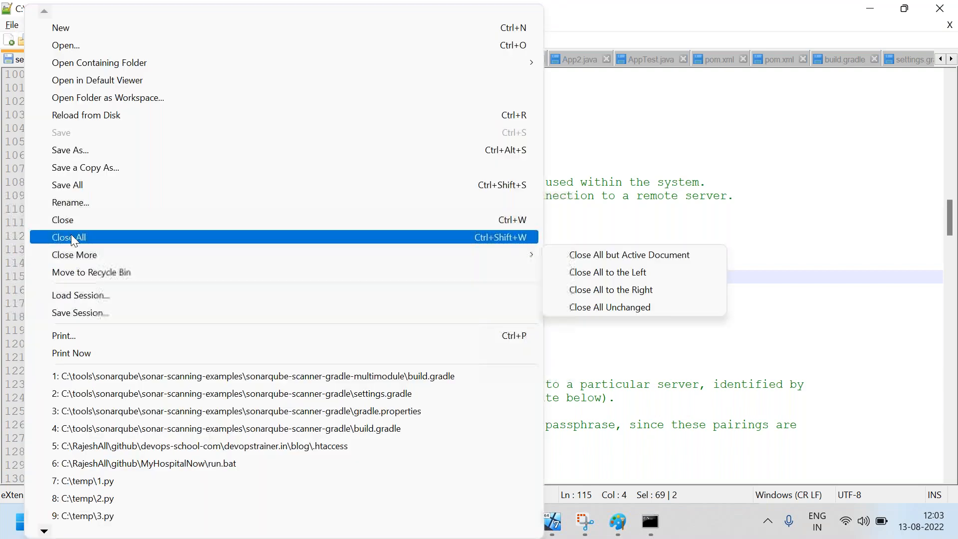
left_click(71, 235)
left_click(469, 310)
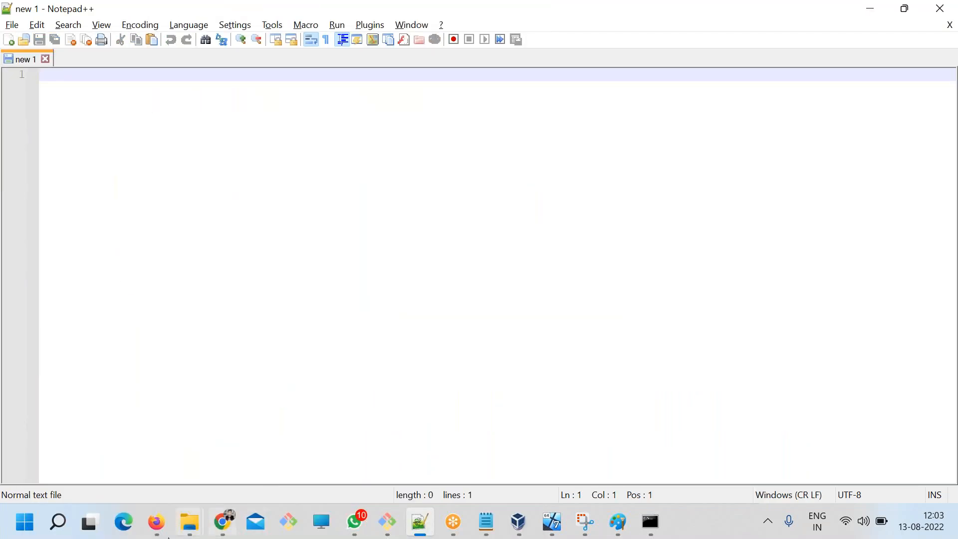
Reopen settings.xml from the apache-maven-3.8.5-bin conf folder in Notepad++ and go to its central server entry.
mouse_move(190, 522)
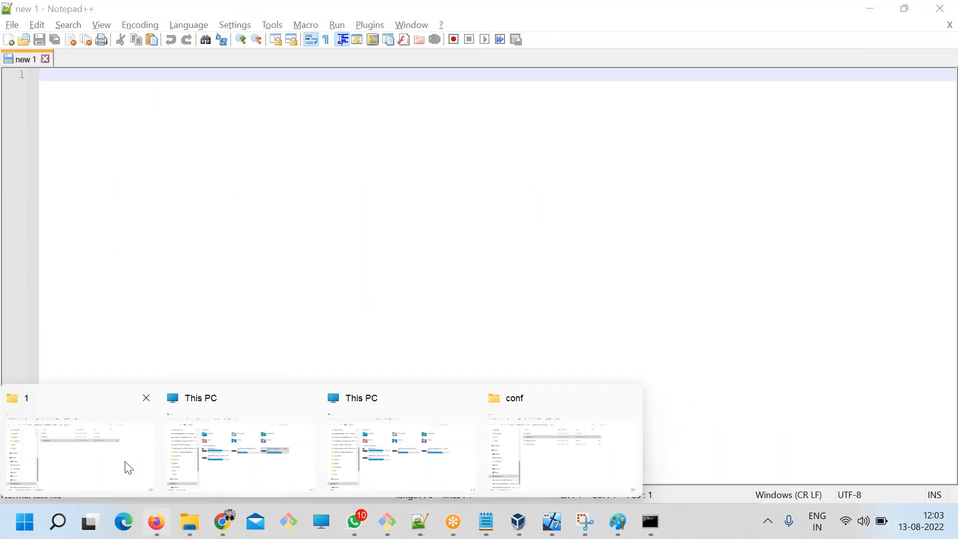
left_click(565, 453)
right_click(280, 150)
mouse_move(336, 222)
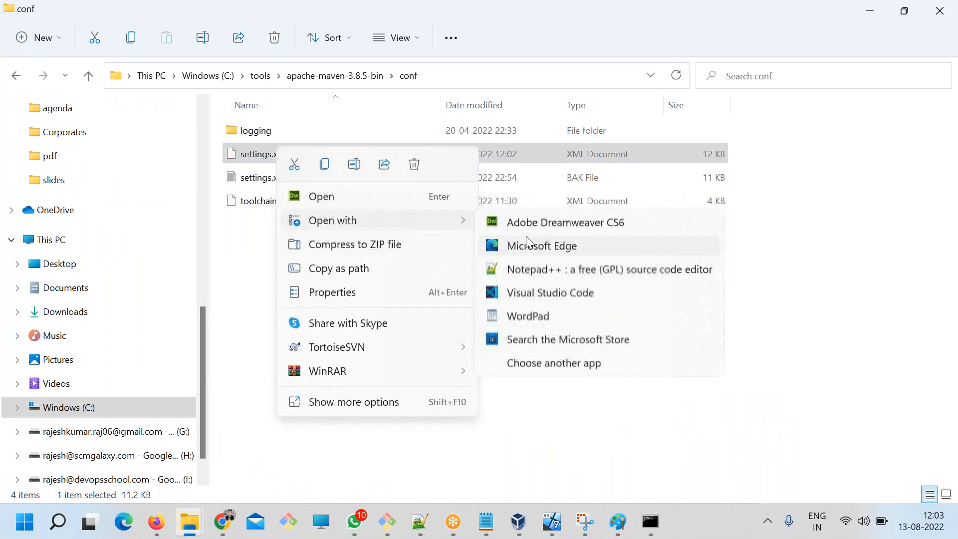
left_click(539, 272)
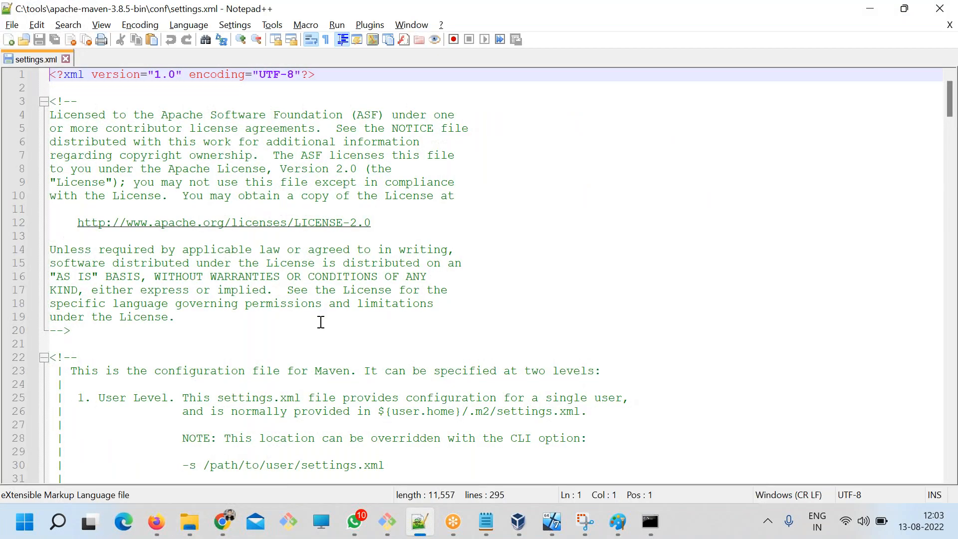
scroll(321, 349, "down", 19)
scroll(320, 382, "down", 15)
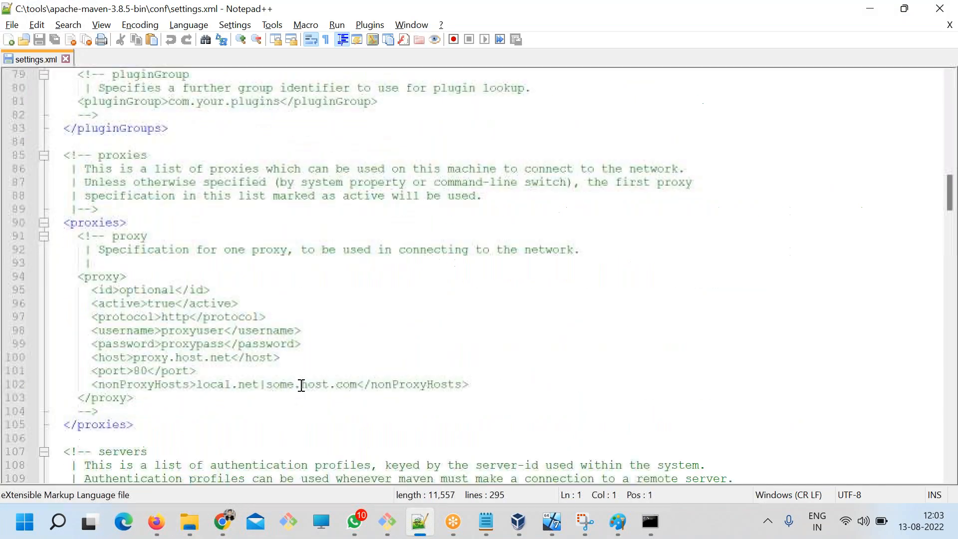
left_click(154, 214)
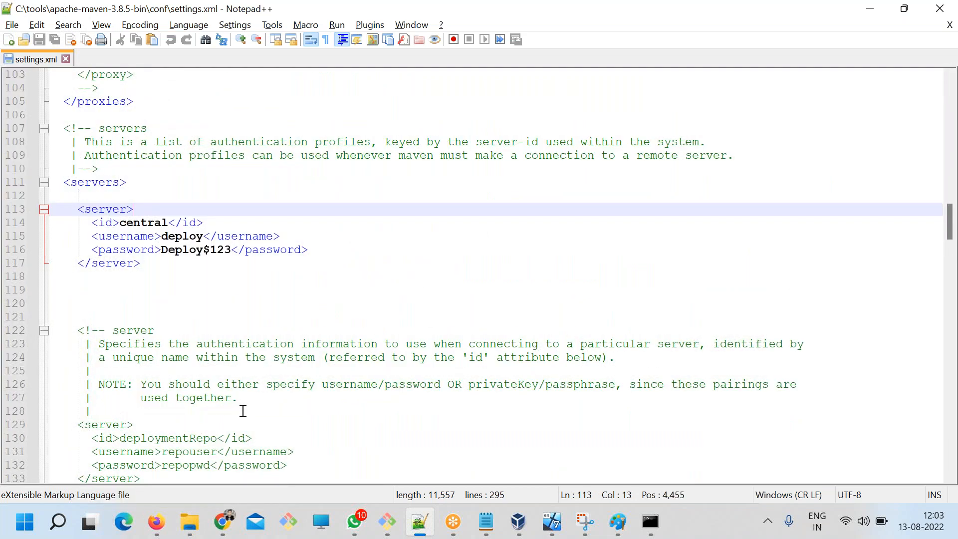
In File Explorer, browse drive C to the chat project folder under workspace\maven.
left_click(190, 522)
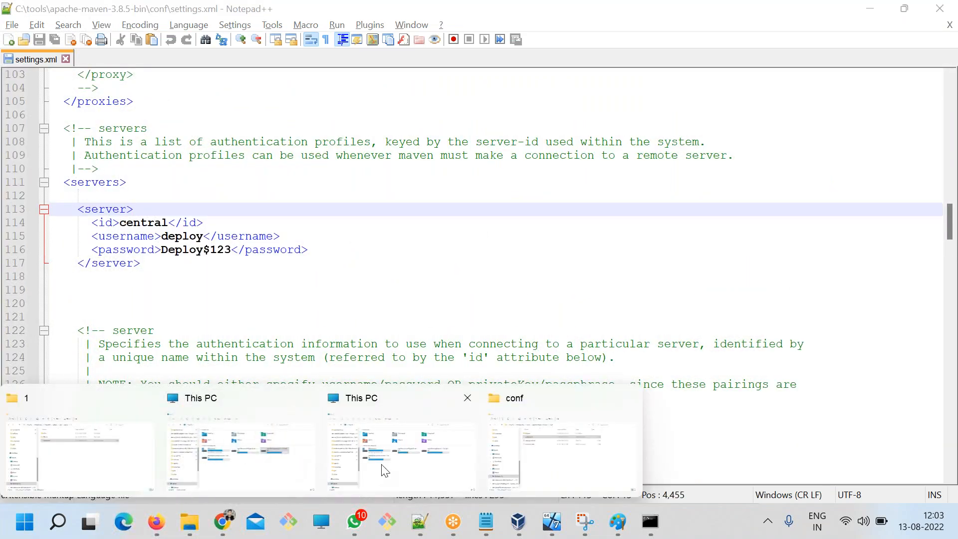
left_click(549, 466)
scroll(59, 400, "down", 2)
left_click(131, 410)
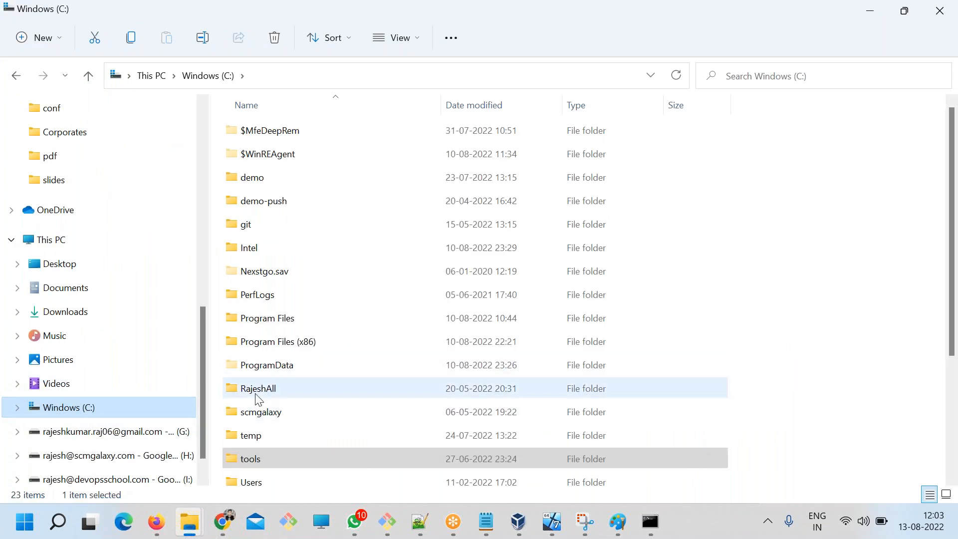
double_click(258, 394)
double_click(261, 322)
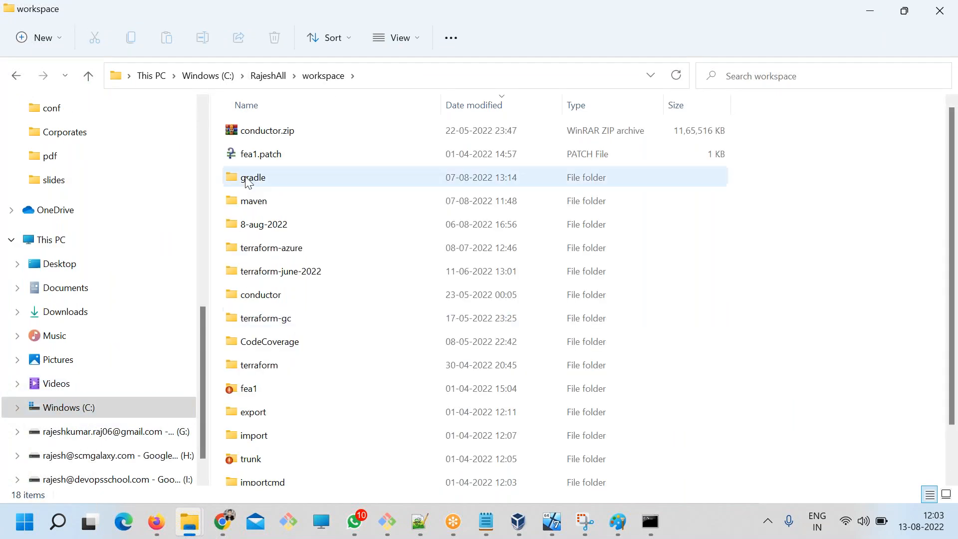
double_click(252, 205)
left_click(250, 133)
double_click(251, 133)
Open the chat project's pom.xml in Notepad++ and highlight its whole distributionManagement block.
left_click(265, 177)
right_click(266, 177)
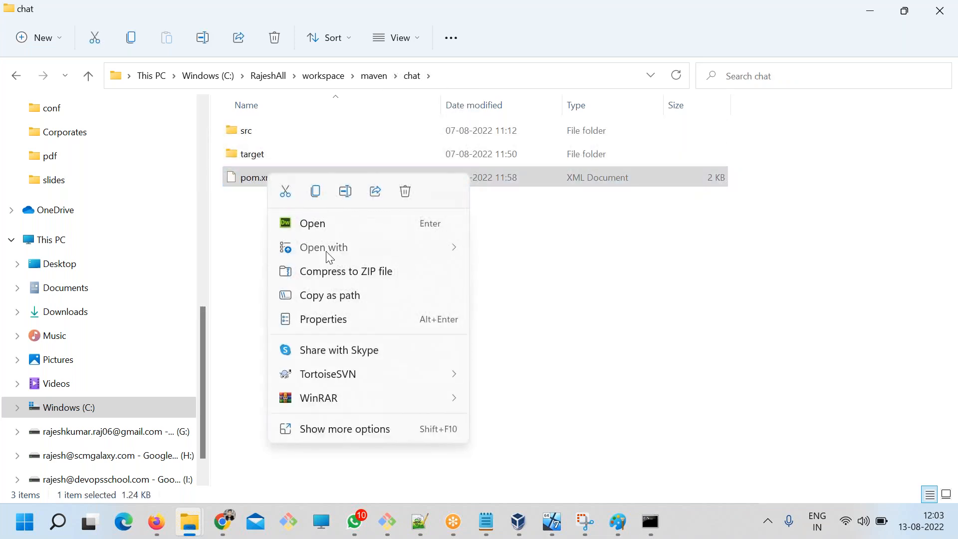
mouse_move(329, 250)
left_click(519, 355)
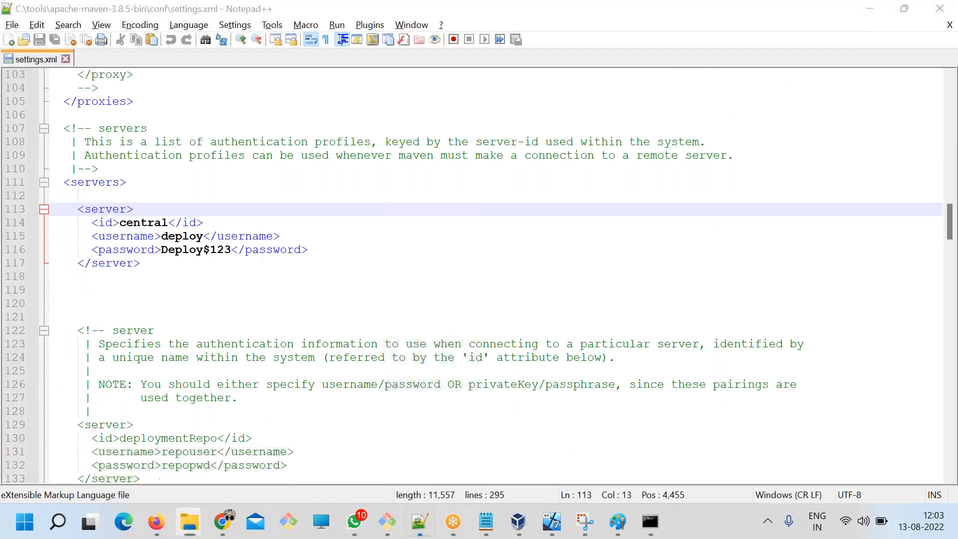
scroll(324, 348, "down", 4)
scroll(321, 368, "up", 2)
left_click_drag(225, 371, 67, 218)
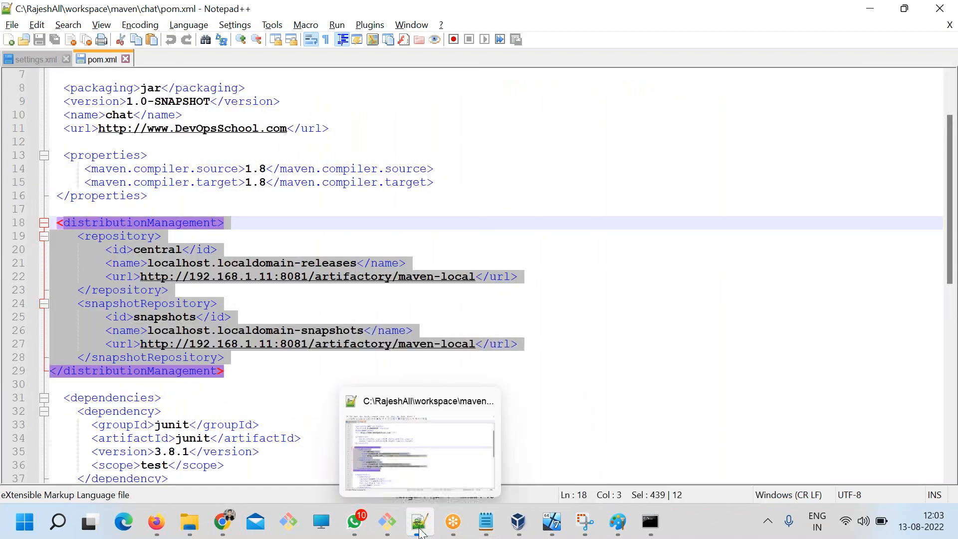
Switch to ART.txt in Notepad, insert a new "Step 3 -" line between Step 2 and the mvn deploy step, and save.
left_click(480, 524)
left_click(360, 407)
scroll(360, 369, "down", 3)
scroll(354, 337, "down", 7)
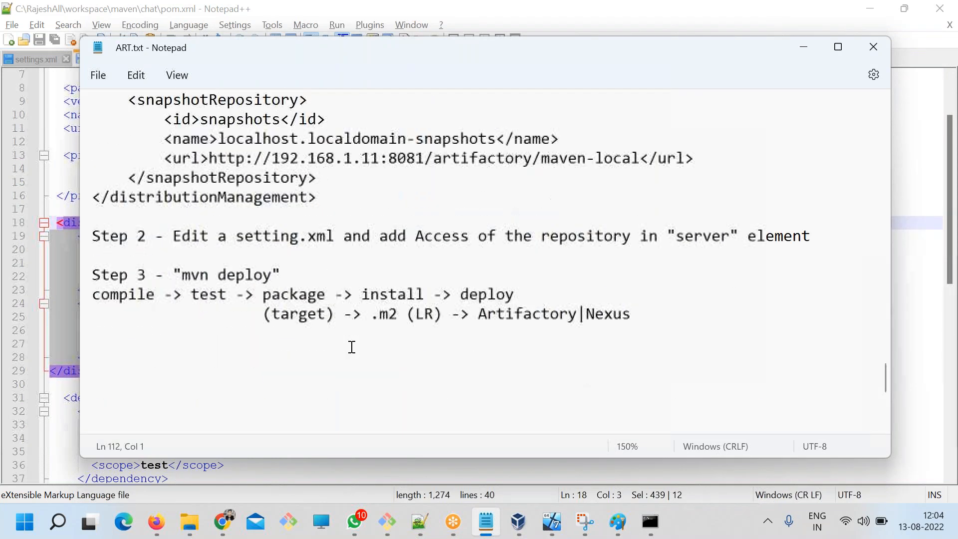
left_click(162, 249)
key("Return")
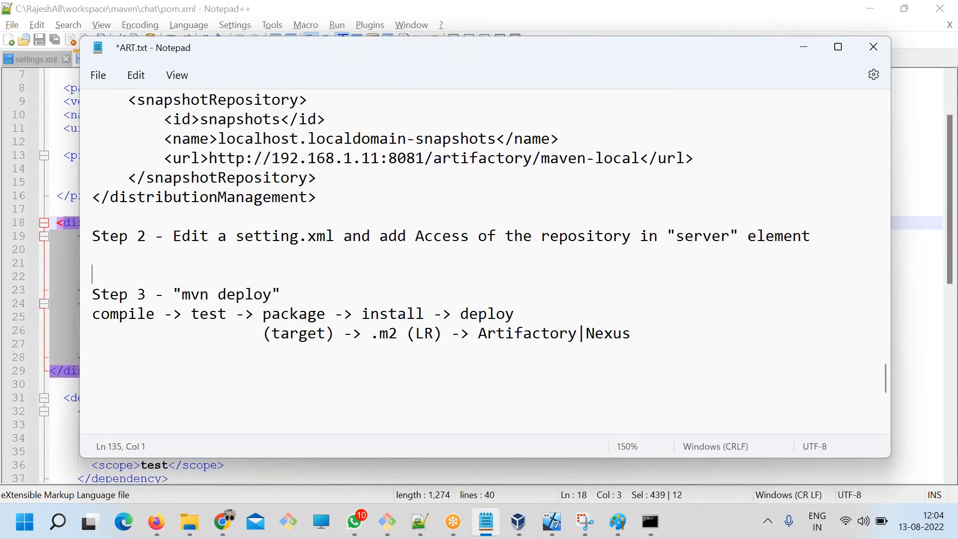
type("Step 3 -")
key("Return")
key("Return")
key("ctrl+s")
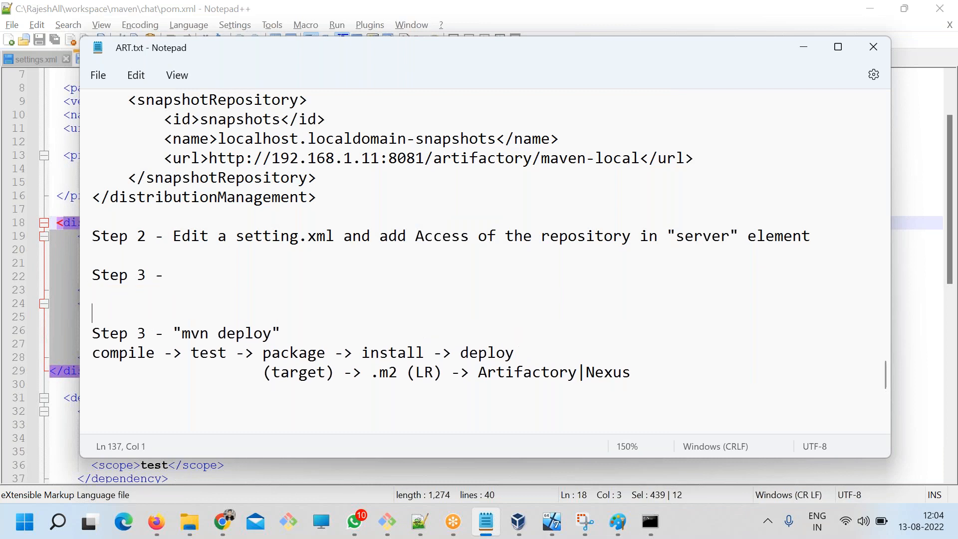
Write "Make sure element id of" on the new Step 3 line.
type("Majk")
key("BackSpace")
type("kre")
key("BackSpace")
key("BackSpace")
key("BackSpace")
type("ke syr")
key("BackSpace")
key("BackSpace")
type("ure element id of")
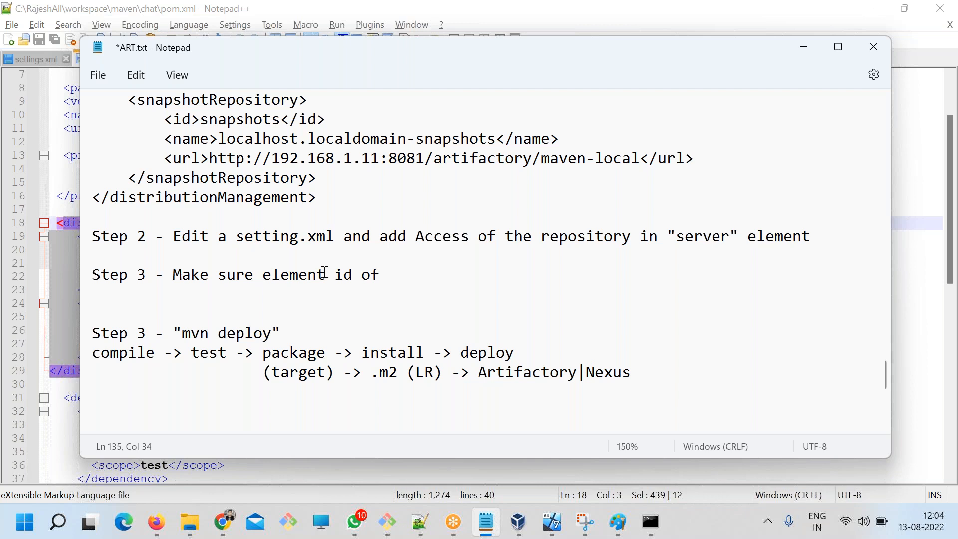
Append "repository/" to the new Step 3 line, copying the element name from the distributionManagement sample.
scroll(349, 268, "up", 3)
double_click(181, 161)
double_click(187, 179)
key("ctrl+c")
scroll(390, 361, "down", 3)
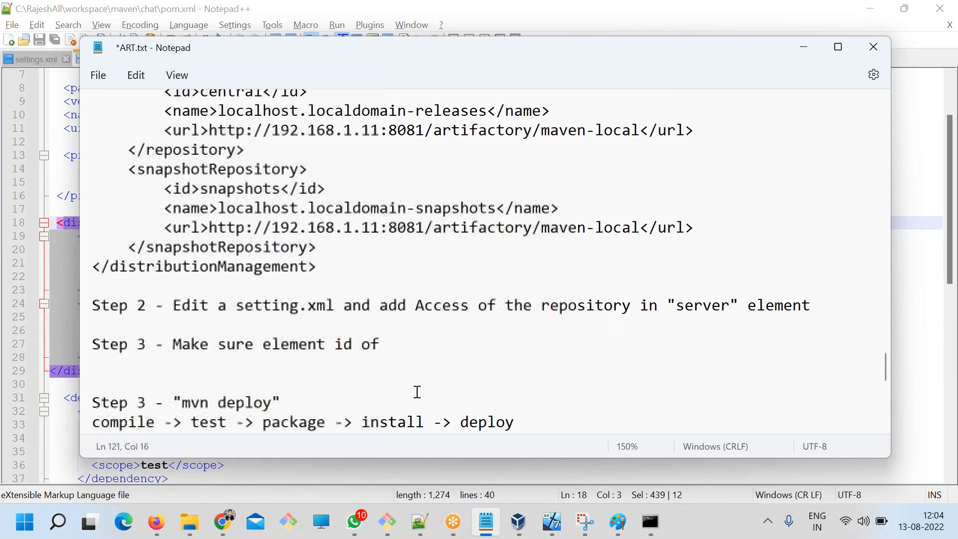
left_click(392, 273)
key("ctrl+v")
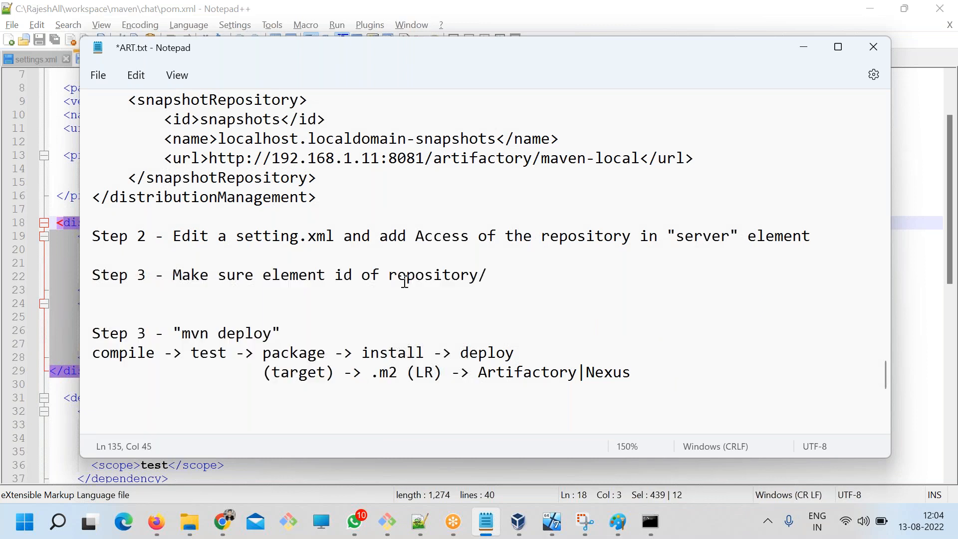
Append snapshotRepository, copied from the distributionManagement sample, and "MUST be equal to" to the new Step 3 line, and save ART.txt.
scroll(405, 281, "up", 3)
double_click(198, 276)
key("ctrl+c")
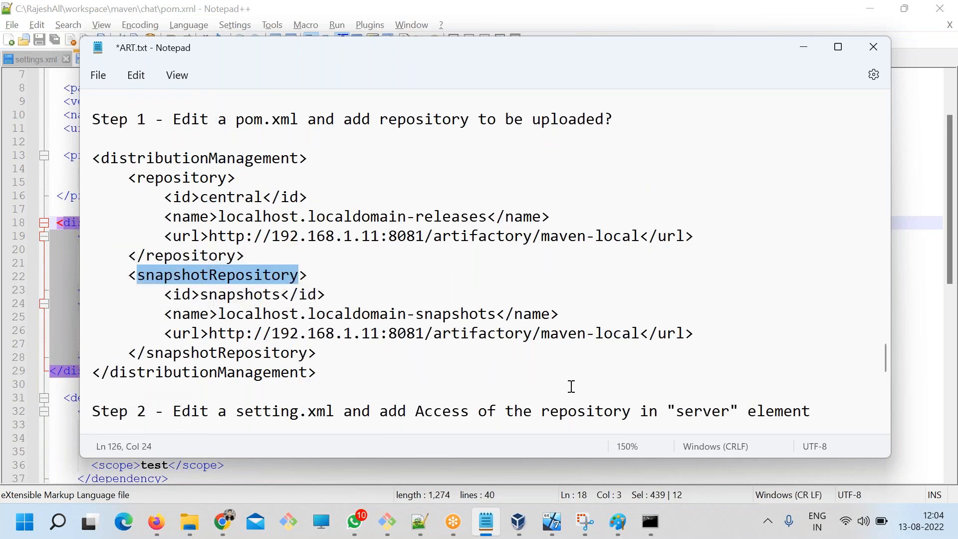
scroll(571, 387, "down", 3)
left_click(517, 334)
key("ctrl+v")
type("MUST be")
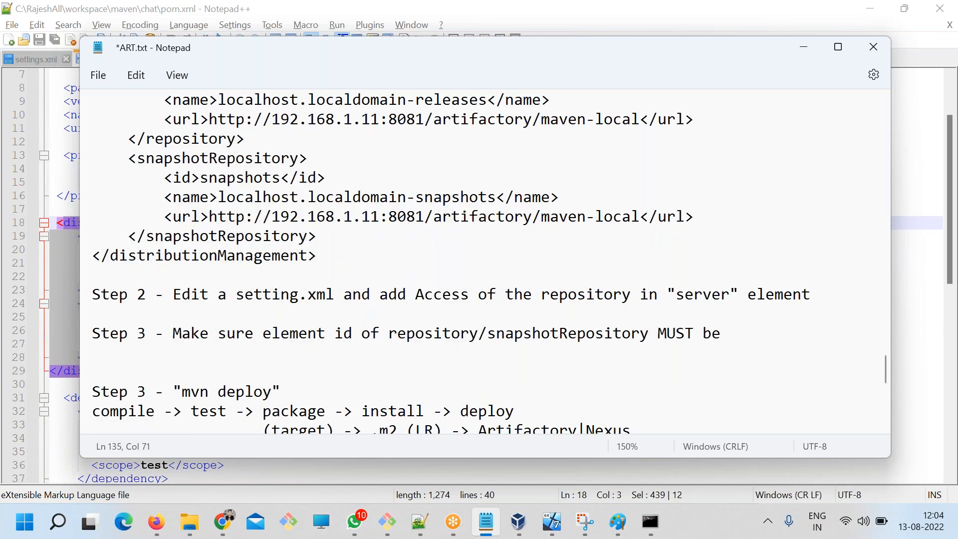
type(" eual")
key("BackSpace")
key("BackSpace")
type("ual to")
key("ctrl+s")
scroll(564, 363, "down", 2)
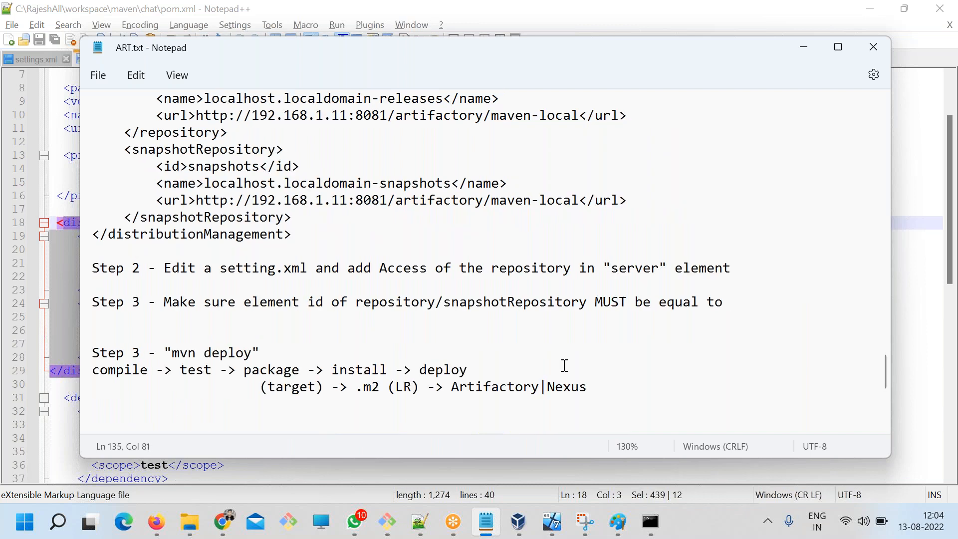
Finish the Step 3 sentence with "server element", copying the word server from Step 2, and save ART.txt.
double_click(625, 273)
key("ctrl+c")
left_click(753, 302)
key("ctrl+v")
type("element")
key("ctrl+s")
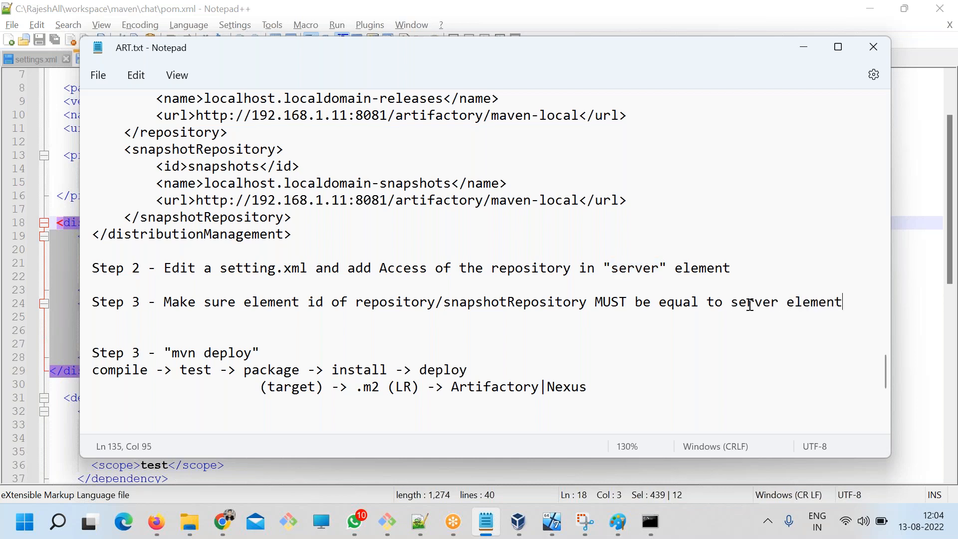
Enclose the word server in the Step 3 sentence in double quotes and save ART.txt.
double_click(750, 303)
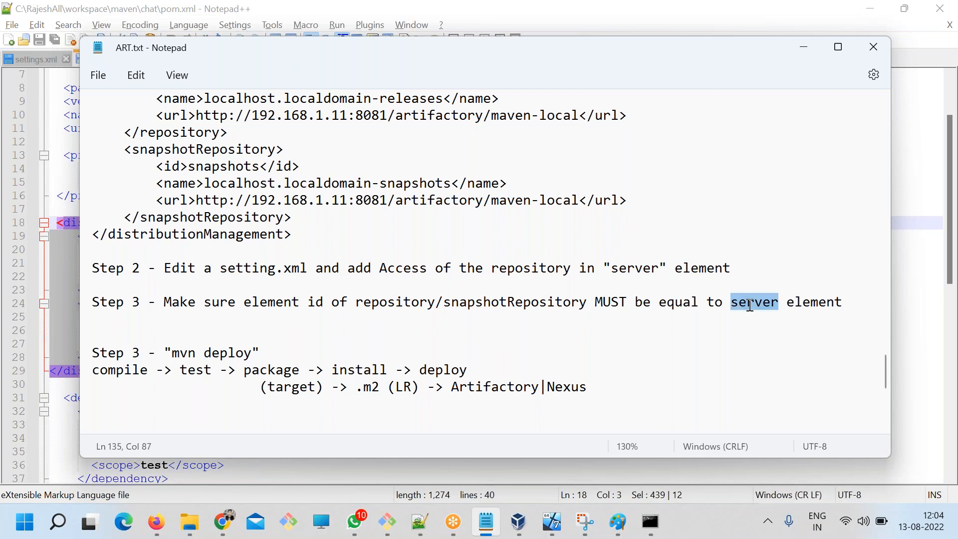
left_click(732, 305)
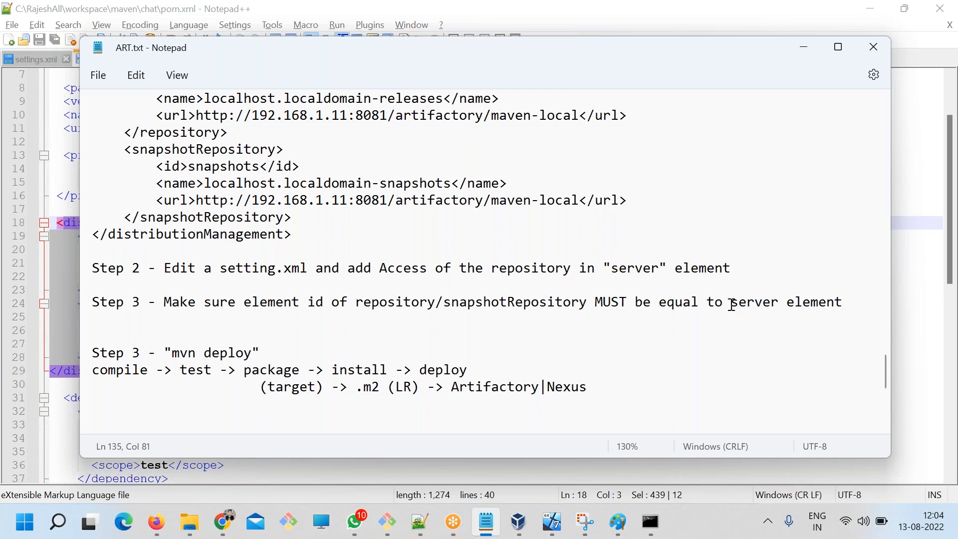
type("\"\"")
key("ctrl+s")
Compare the repository id in pom.xml with the server id in settings.xml in Notepad++.
key("alt+Tab")
left_click(161, 276)
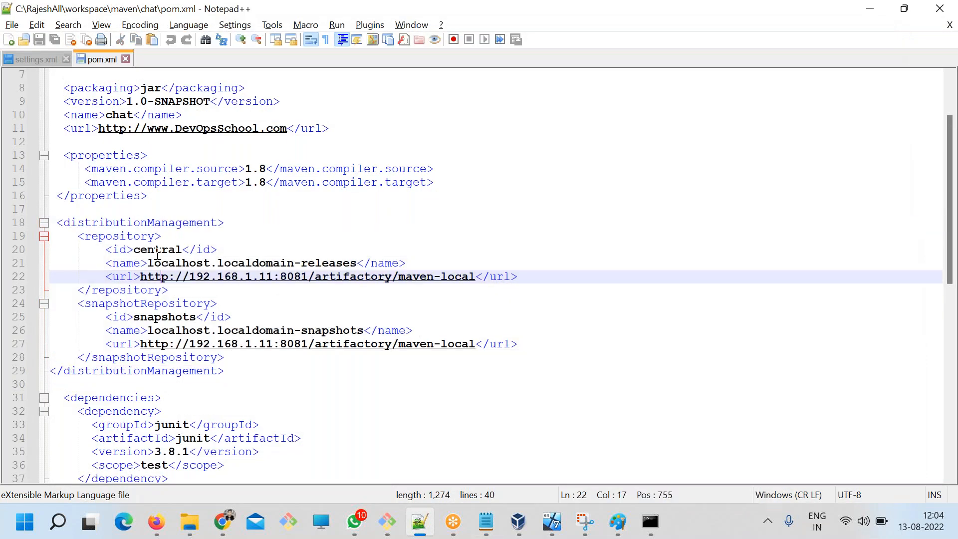
left_click(156, 250)
double_click(158, 250)
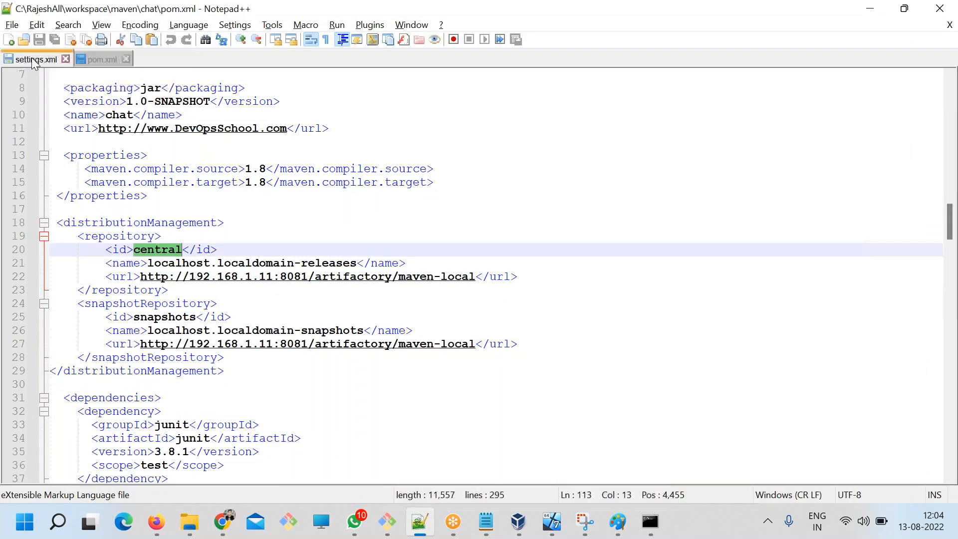
left_click(35, 59)
double_click(139, 223)
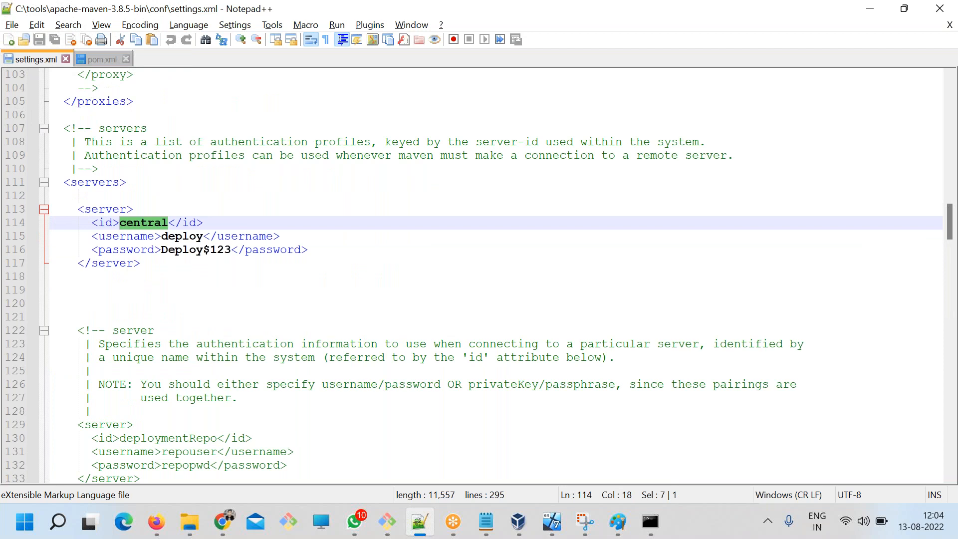
Compare the release repository URL in pom.xml with the central server's access details in settings.xml.
left_click(102, 58)
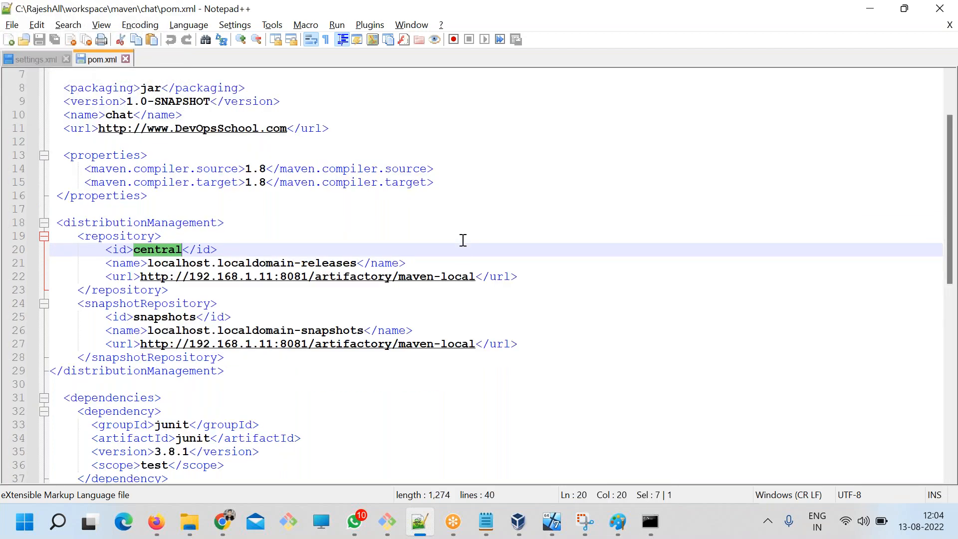
left_click(475, 277)
left_click_drag(475, 276, 161, 277)
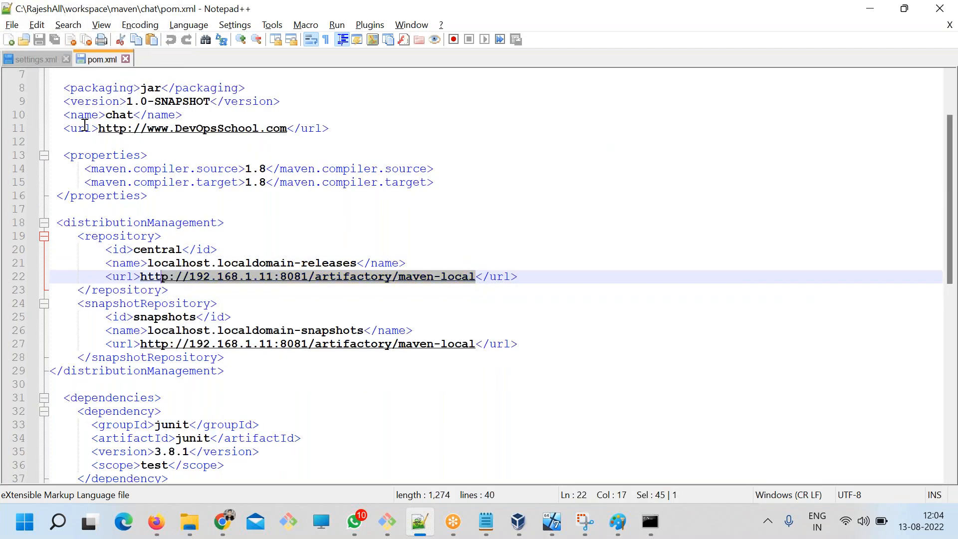
left_click(35, 59)
left_click_drag(280, 250, 98, 223)
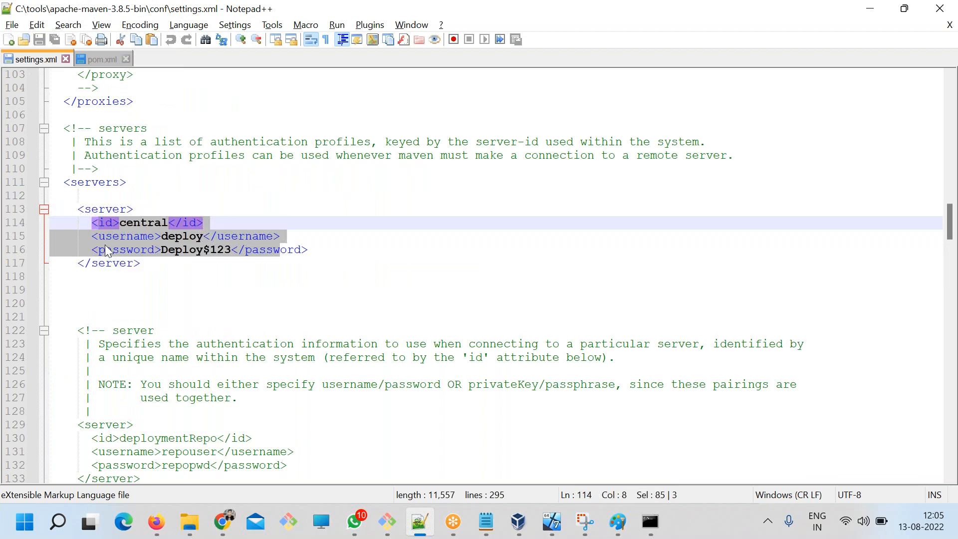
Duplicate the central server element, including its username and password fields, on the blank lines below it in settings.xml.
left_click_drag(163, 270, 35, 218)
left_click(98, 59)
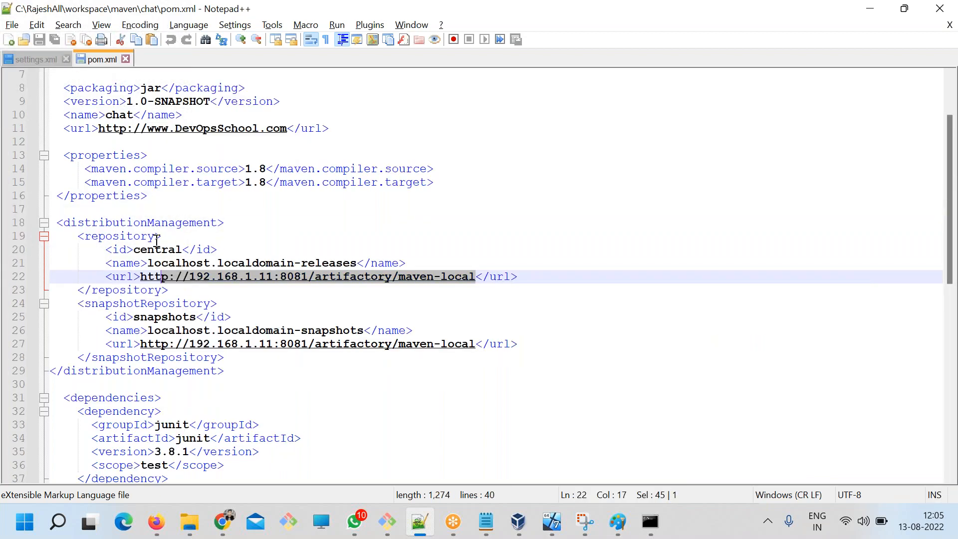
double_click(149, 316)
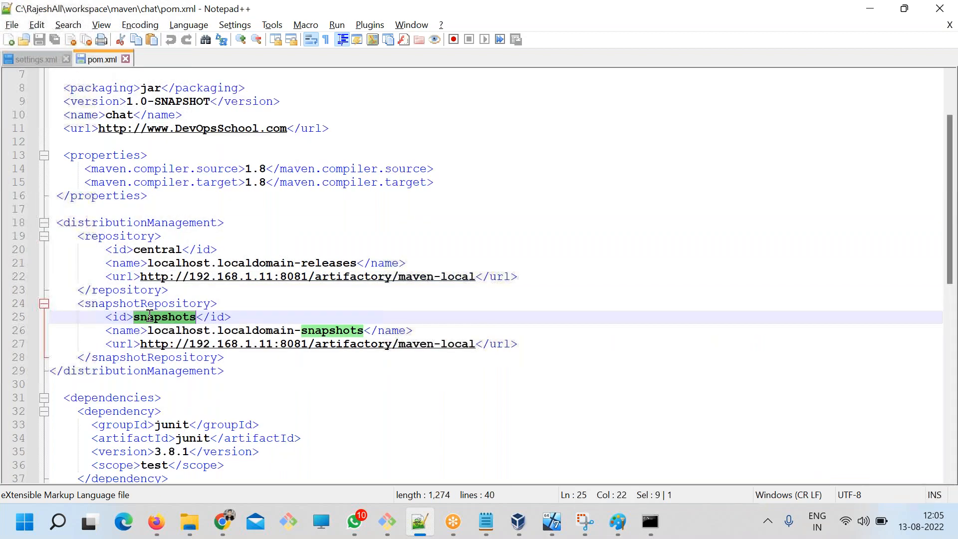
left_click(50, 62)
left_click_drag(165, 276, 8, 210)
left_click(156, 304)
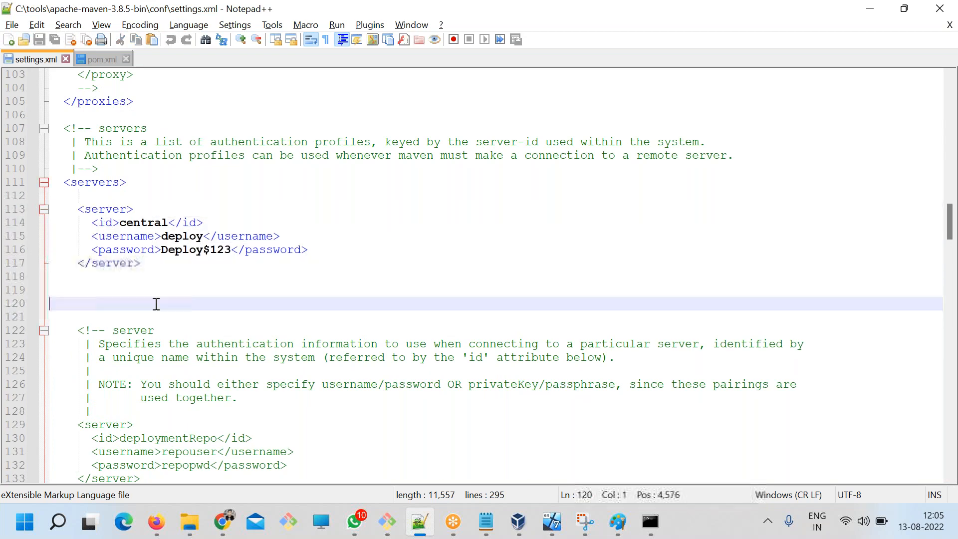
key("ctrl+v")
Set the duplicated server's id to snapshots, copied from the snapshotRepository id in pom.xml, and save settings.xml.
left_click(105, 58)
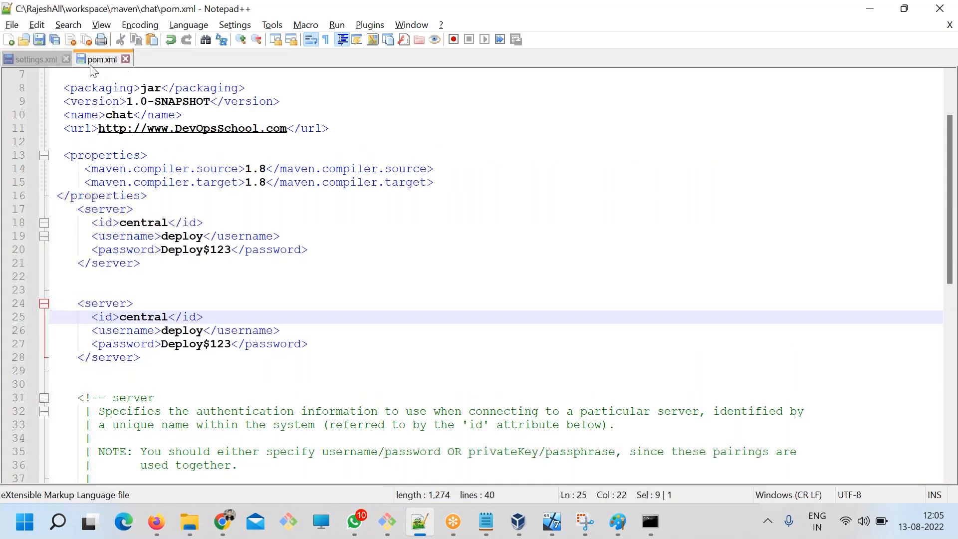
left_click(15, 60)
double_click(142, 318)
key("ctrl+v")
key("ctrl+s")
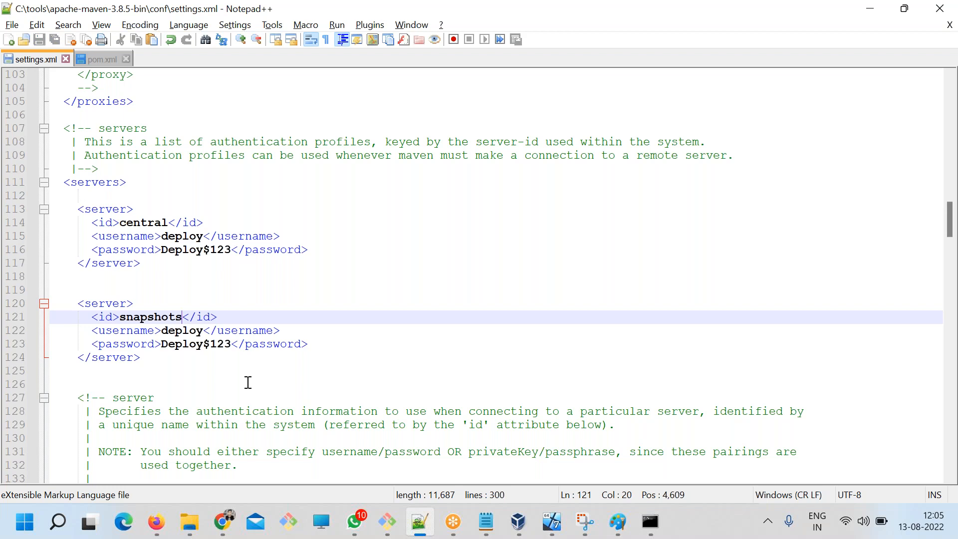
Copy both server elements, including their password fields, from settings.xml to below the Step 2 line in ART.txt and save the notes.
left_click_drag(167, 357, 26, 216)
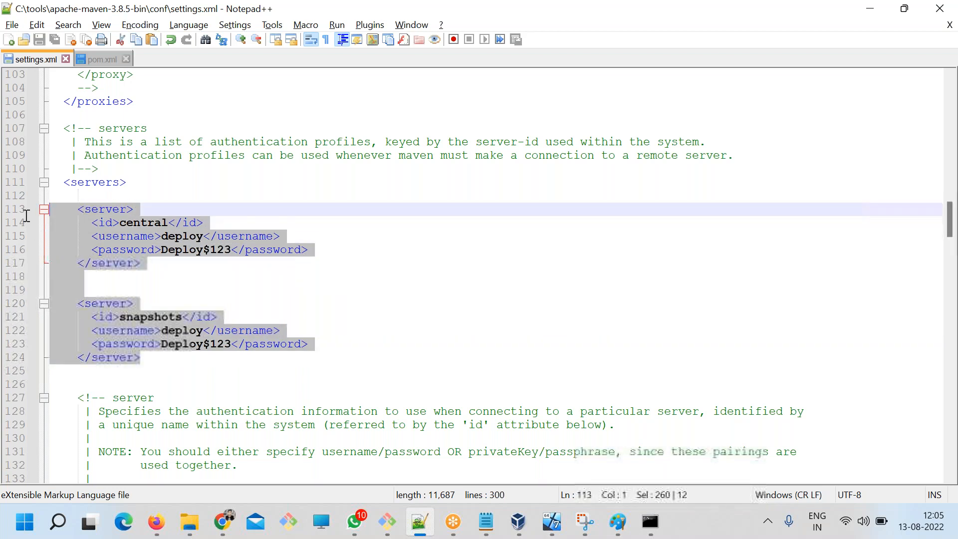
left_click(488, 526)
left_click(195, 280)
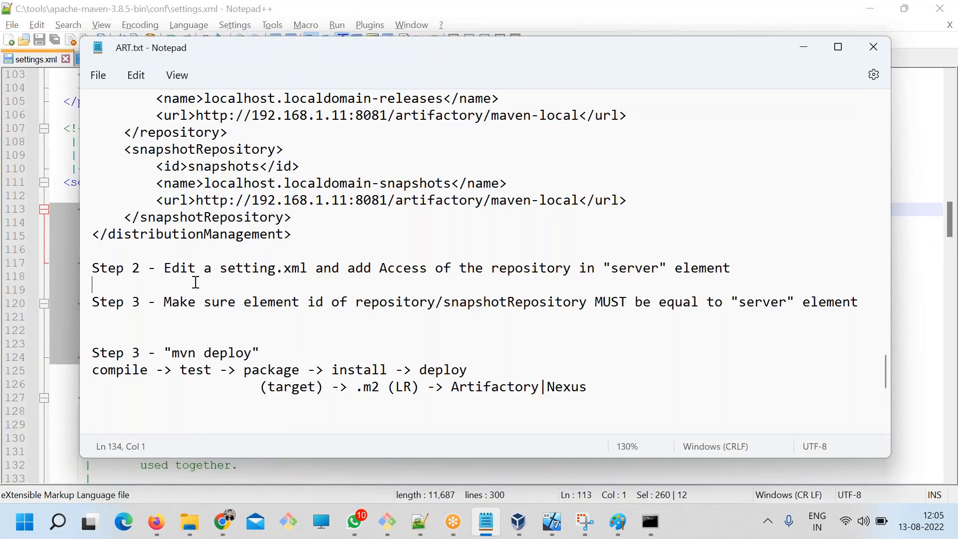
key("Return")
key("ctrl+v")
key("ctrl+s")
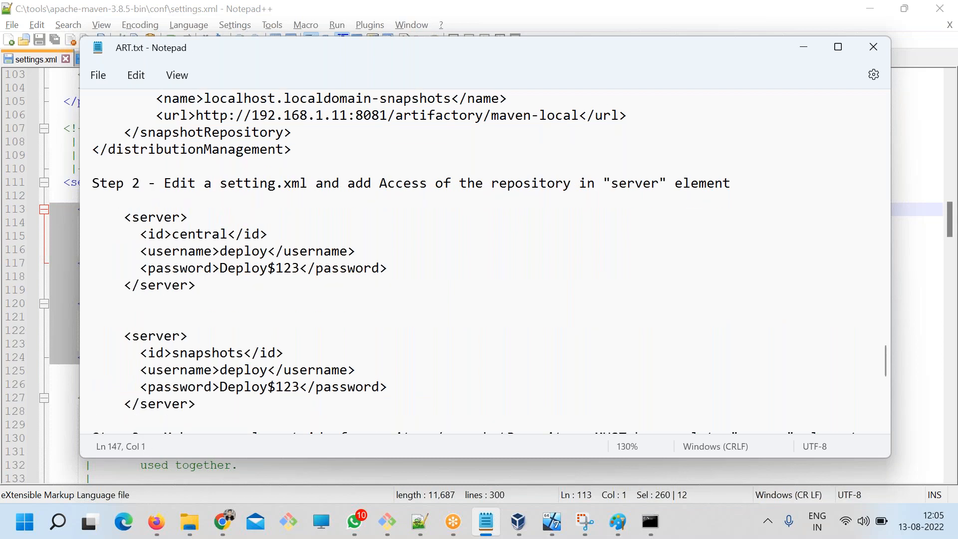
Review the pasted server elements, the id-matching rule and the "mvn deploy" line in ART.txt.
left_click_drag(171, 194, 264, 319)
scroll(204, 313, "down", 3)
left_click_drag(199, 269, 267, 295)
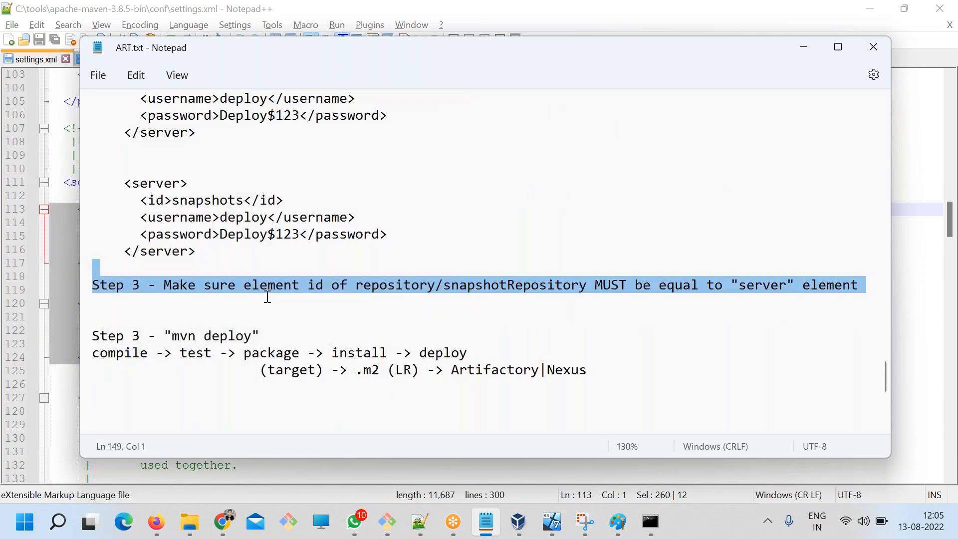
left_click(261, 336)
left_click_drag(261, 336, 167, 338)
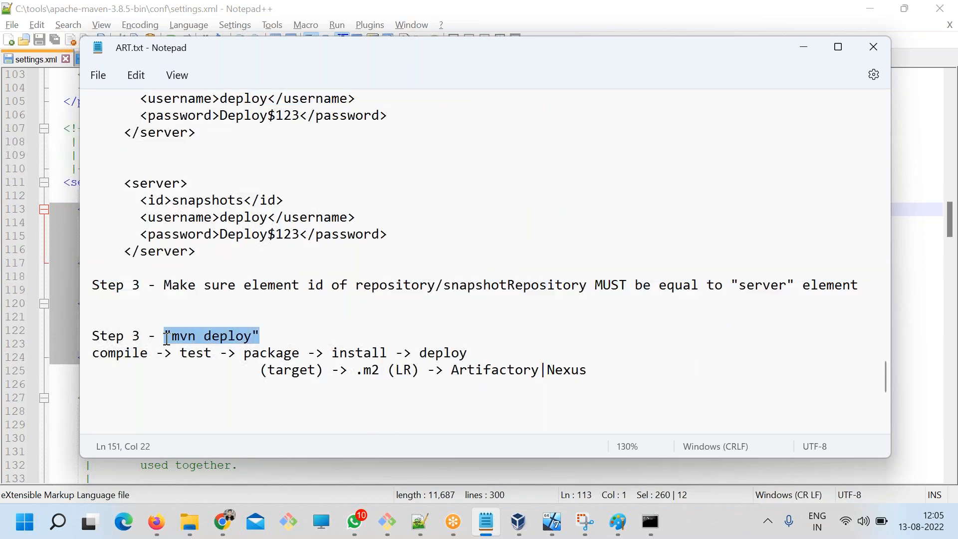
Open a command prompt in the maven\chat project folder and run mvn deploy.
left_click(191, 523)
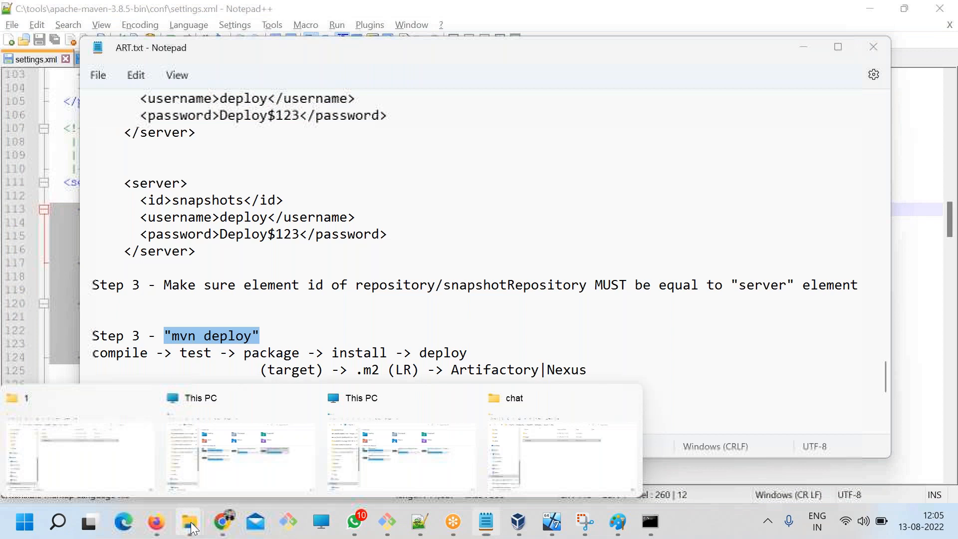
left_click(562, 450)
left_click(125, 75)
type("cmd")
key("Return")
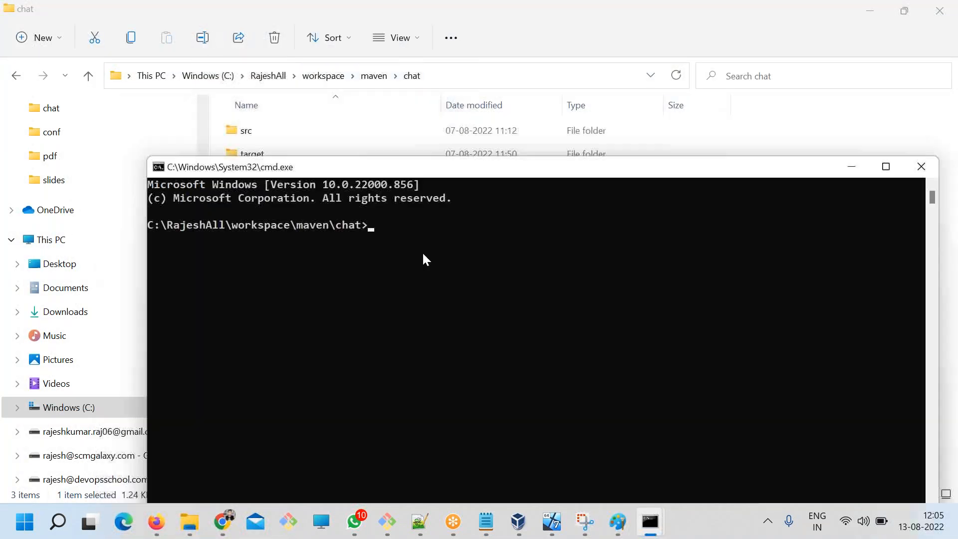
left_click_drag(378, 173, 442, 285)
type("mvn deploy")
key("Return")
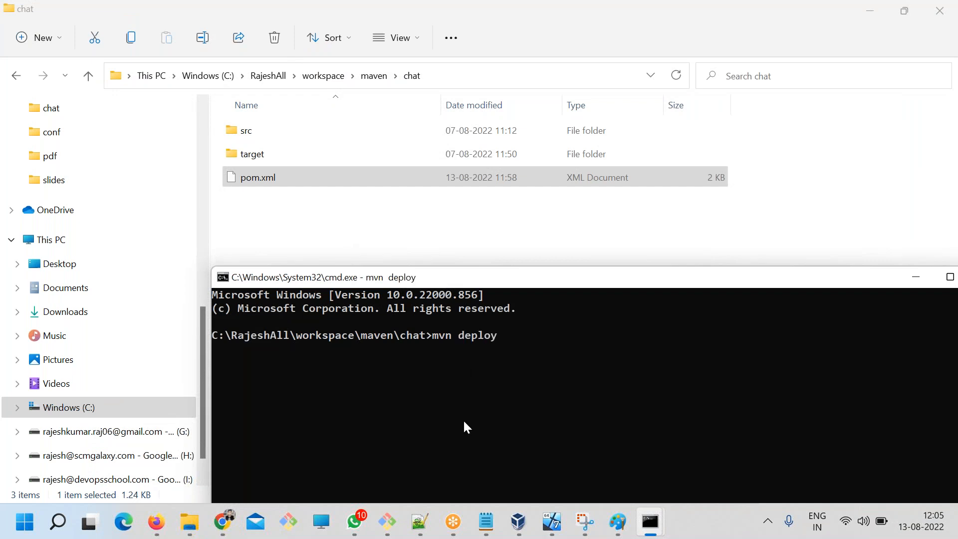
Check the project version declared in pom.xml in Notepad++.
left_click(420, 521)
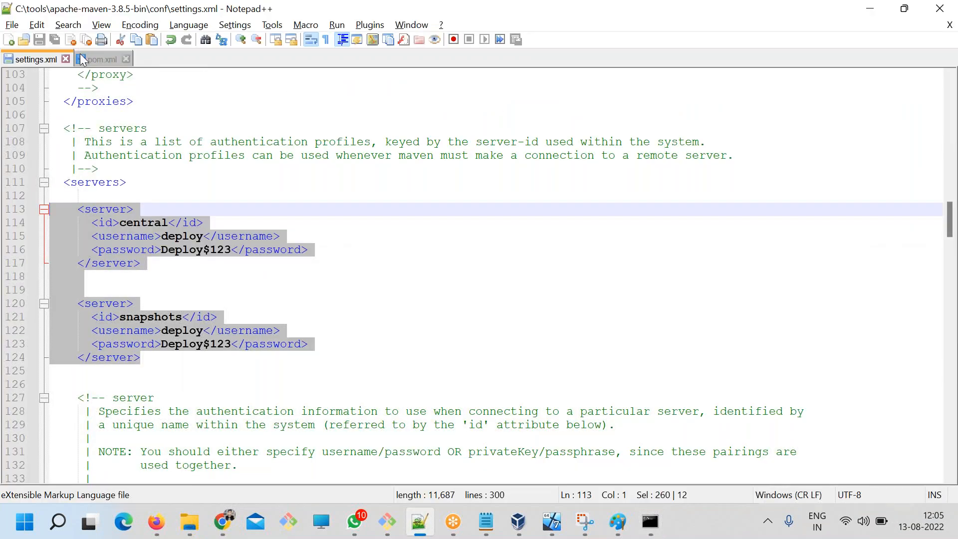
left_click(88, 59)
left_click_drag(212, 182, 128, 182)
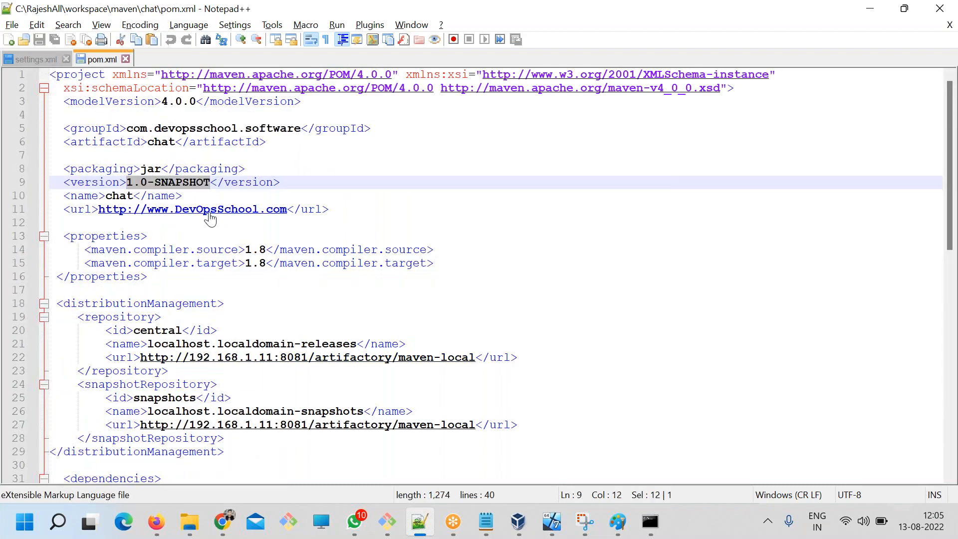
Return to the command prompt and examine the mvn deploy output for the test results and the uploads to maven-local.
key("alt+Tab")
left_click_drag(418, 280, 373, 155)
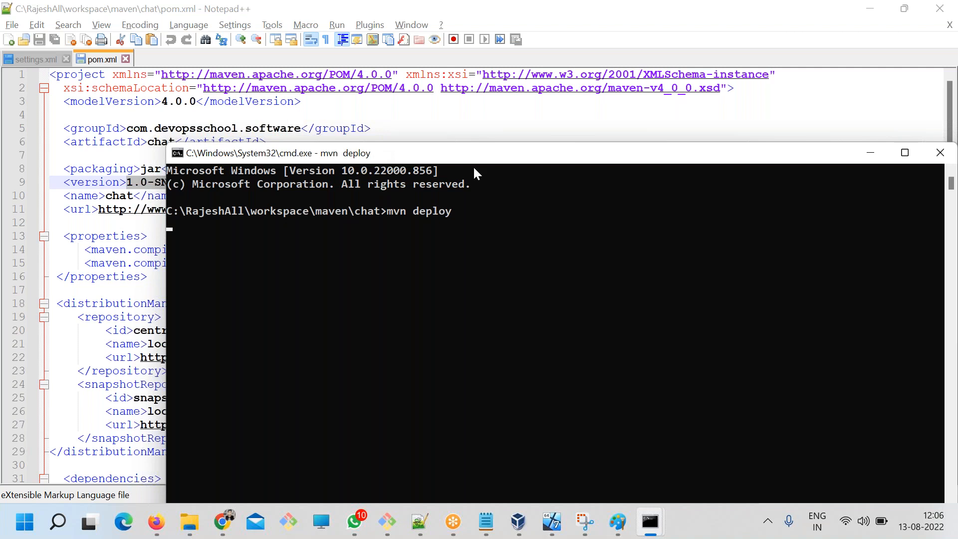
left_click_drag(468, 159, 400, 110)
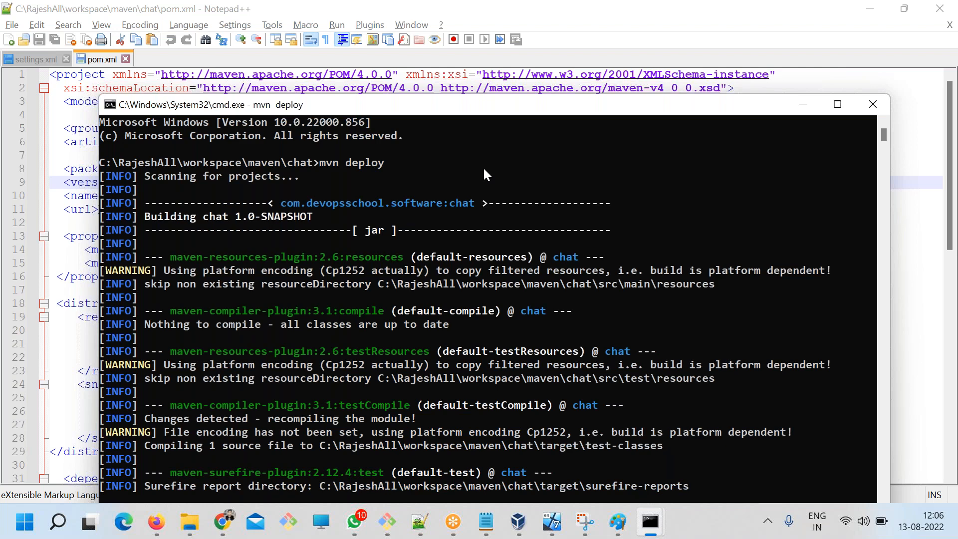
left_click_drag(395, 91, 404, 55)
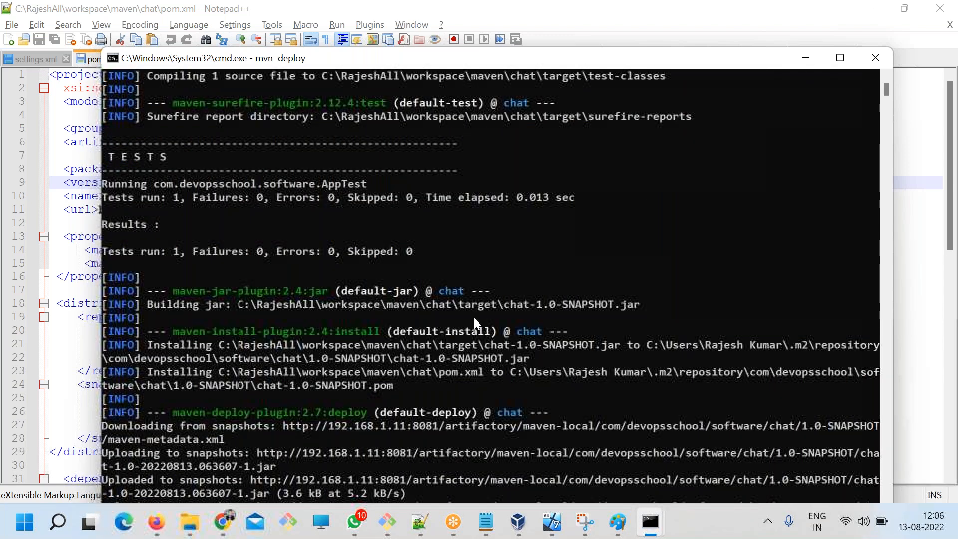
left_click_drag(130, 163, 376, 265)
left_click(695, 223)
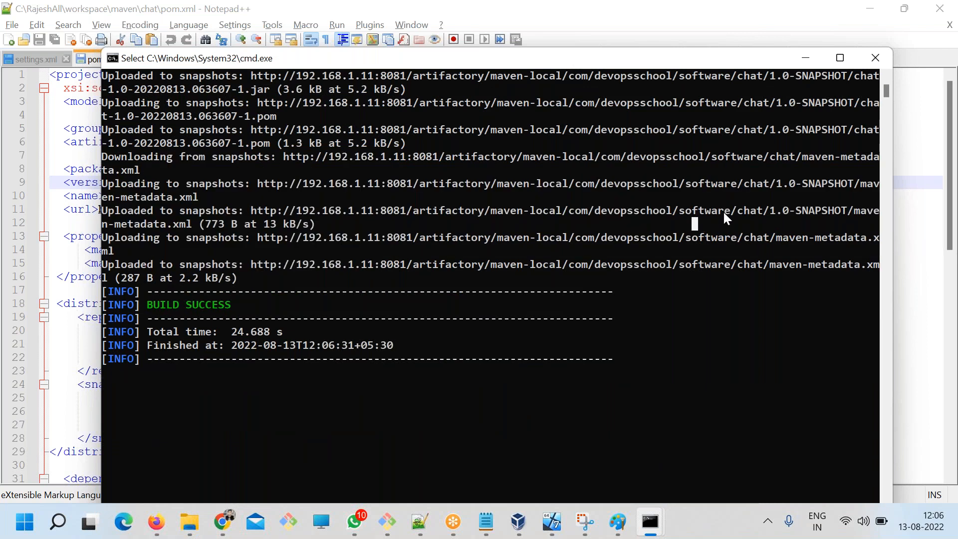
left_click_drag(747, 210, 838, 200)
left_click(559, 211)
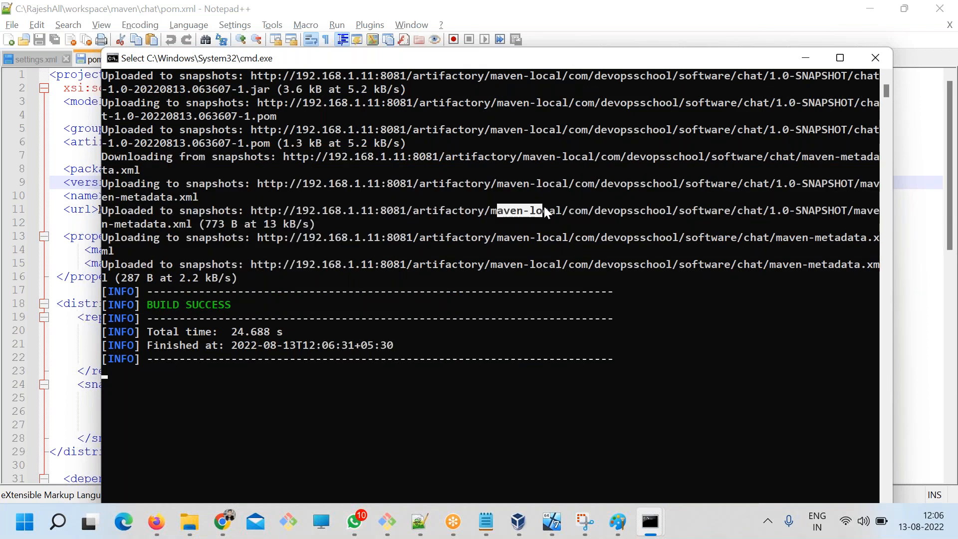
left_click_drag(324, 238, 390, 278)
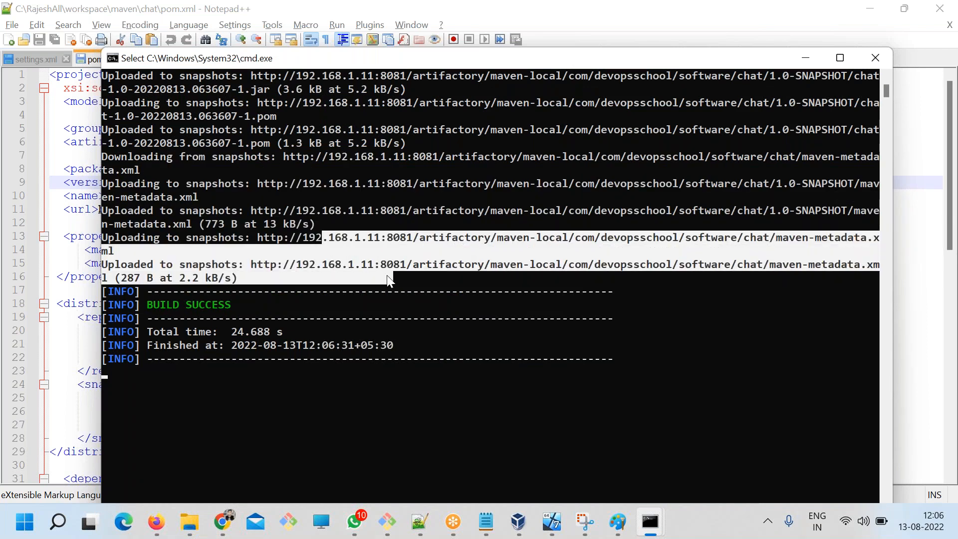
Switch to Artifactory in Chrome, close the Set Me Up dialog and expand the maven-local repository.
left_click(219, 518)
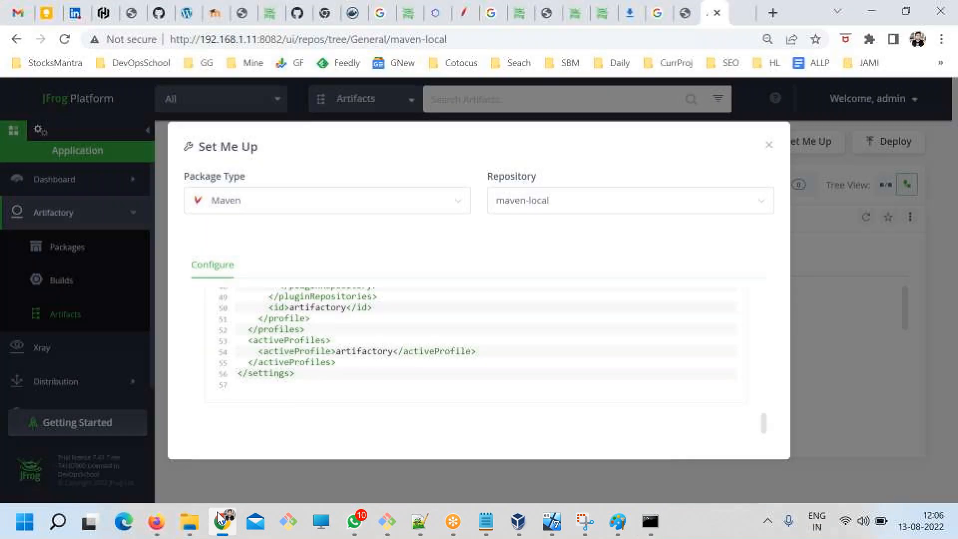
left_click(769, 144)
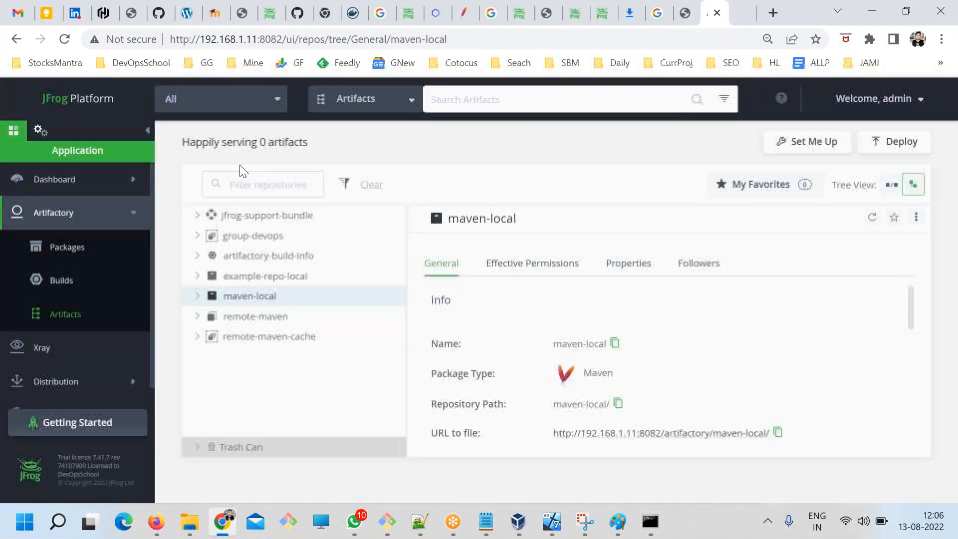
left_click(70, 302)
left_click(197, 297)
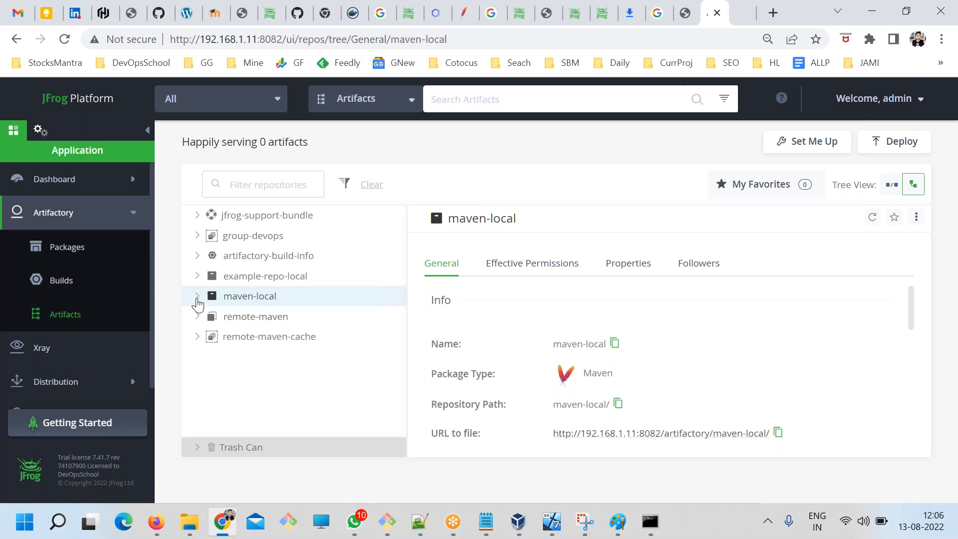
left_click(216, 318)
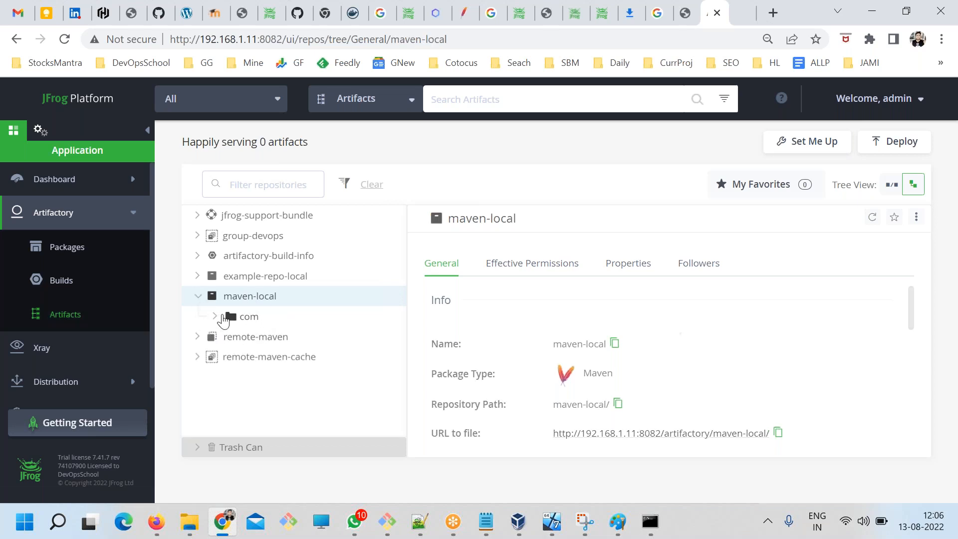
Expand com, devopsschool, software, chat and 1.0-SNAPSHOT under maven-local, and widen the tree to read the full artifact names.
left_click(215, 318)
left_click(237, 337)
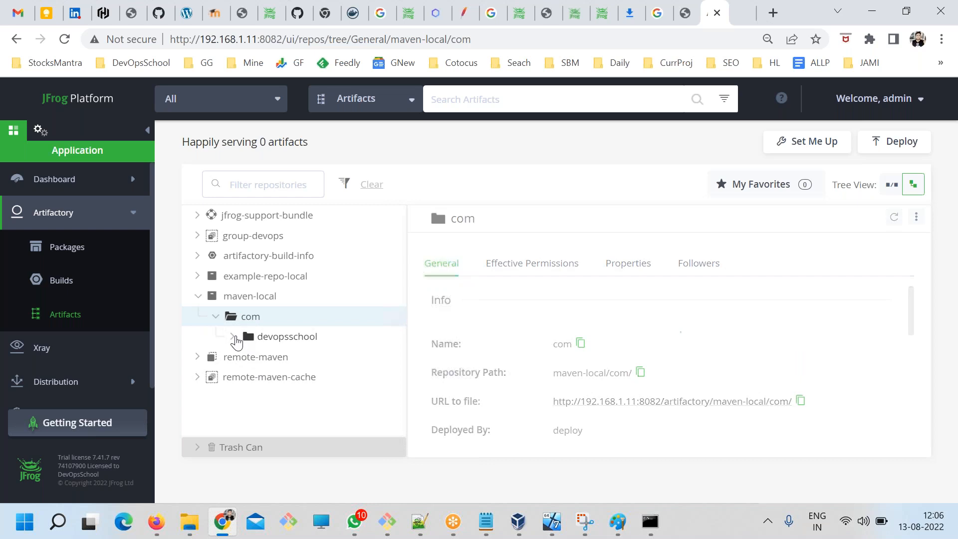
left_click(233, 337)
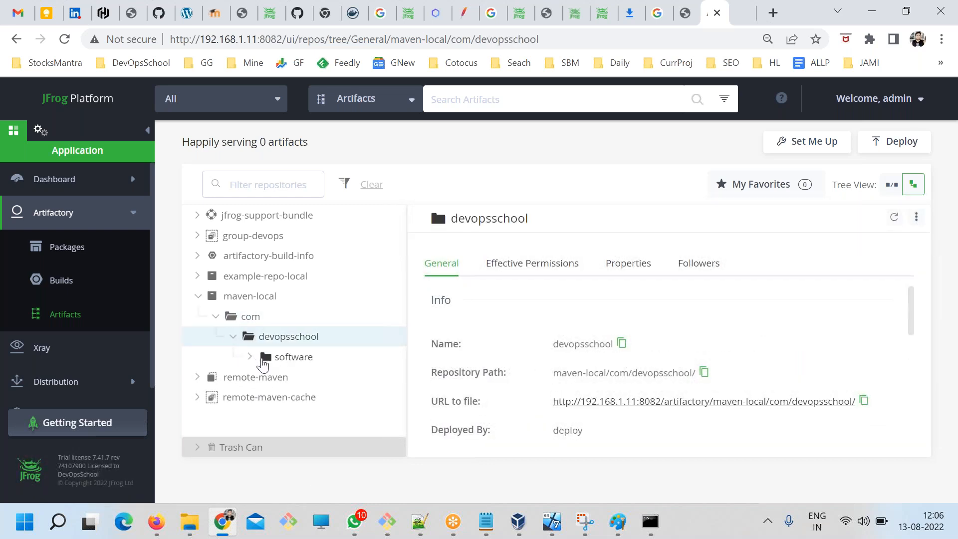
left_click(250, 363)
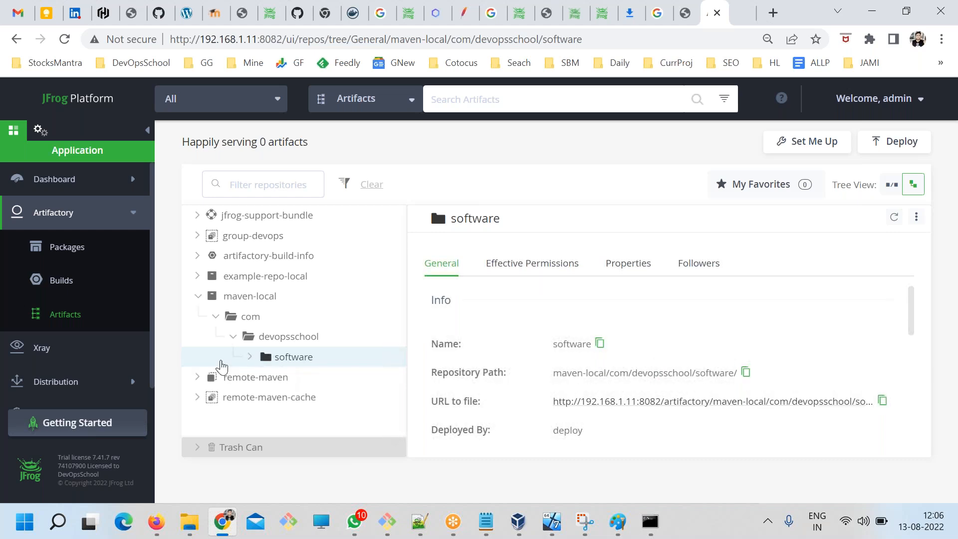
left_click(250, 357)
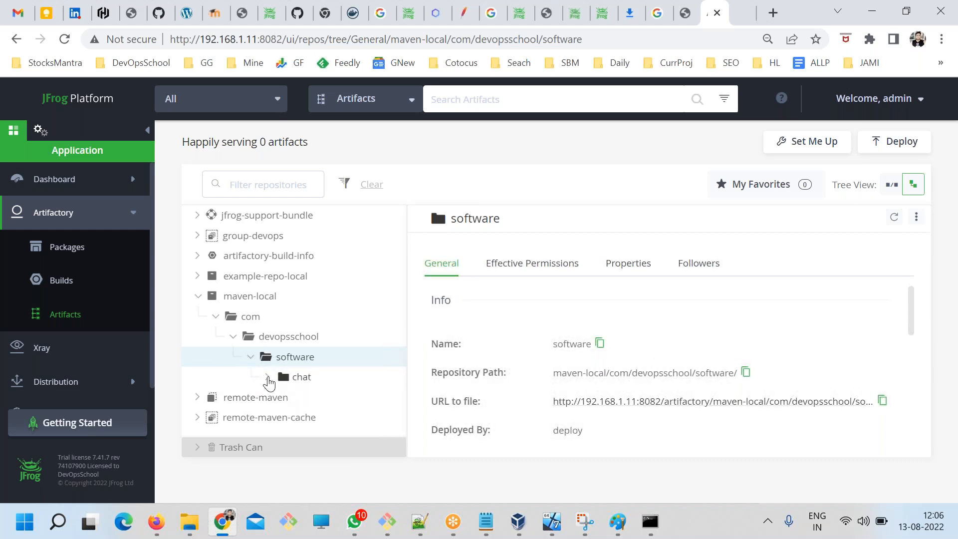
left_click(268, 378)
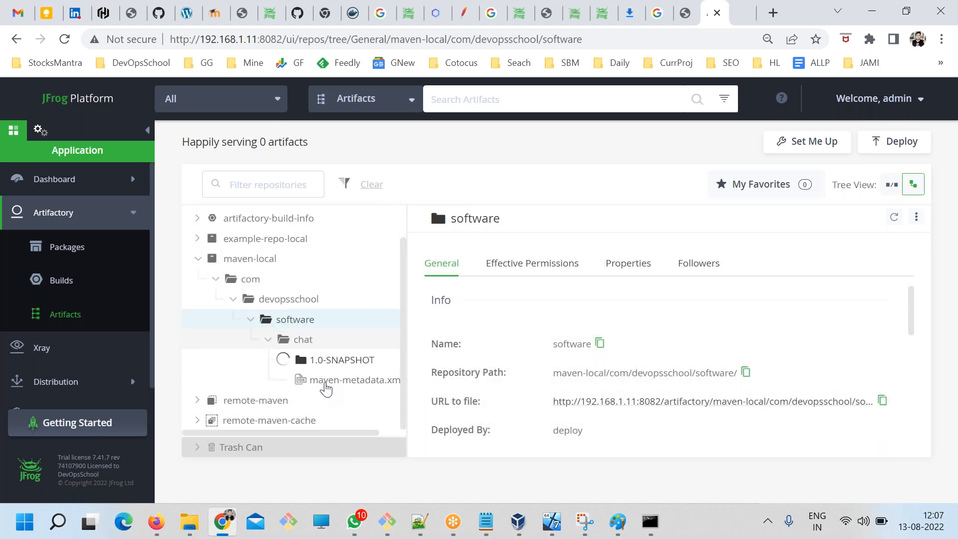
left_click(287, 360)
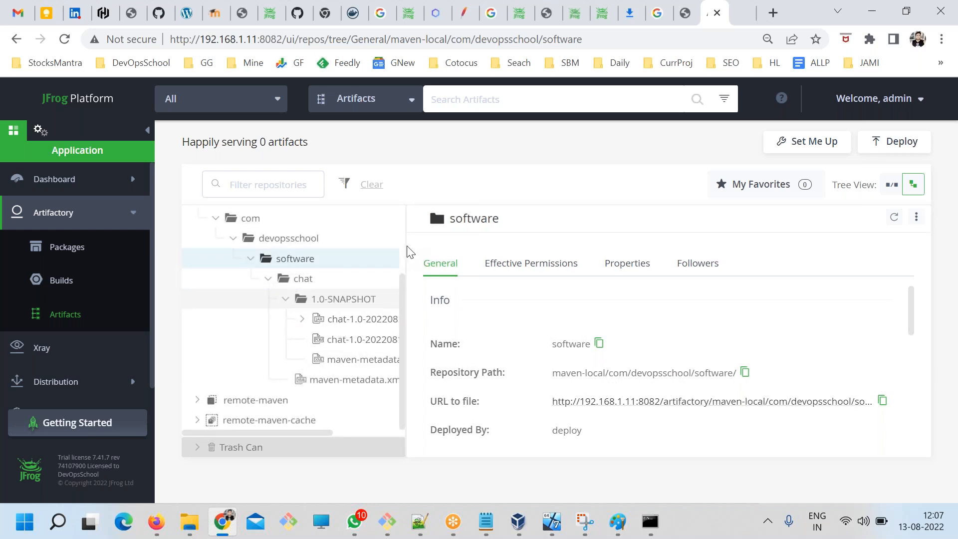
left_click_drag(407, 254, 544, 252)
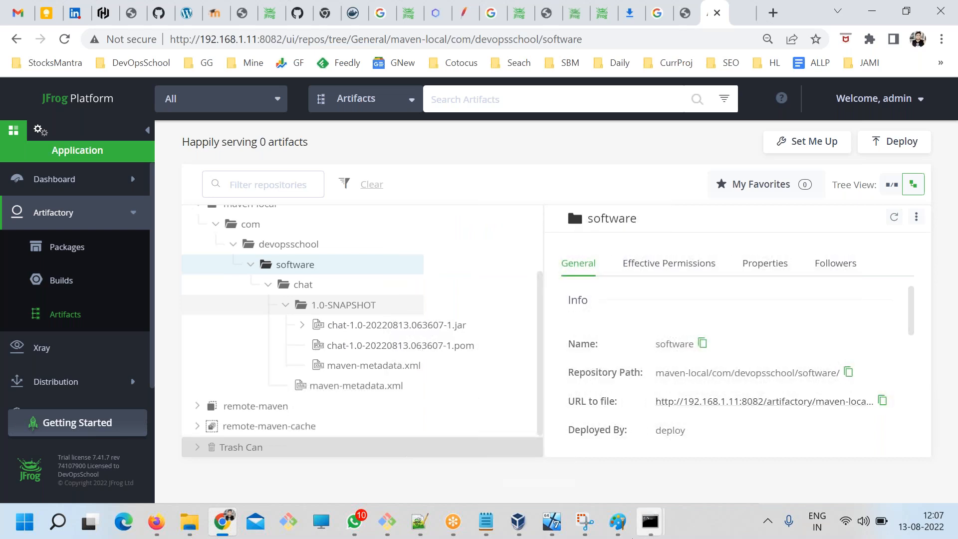
Compare the groupId, artifactId and version in pom.xml in Notepad++ with the folder structure under maven-local in Artifactory.
left_click(421, 524)
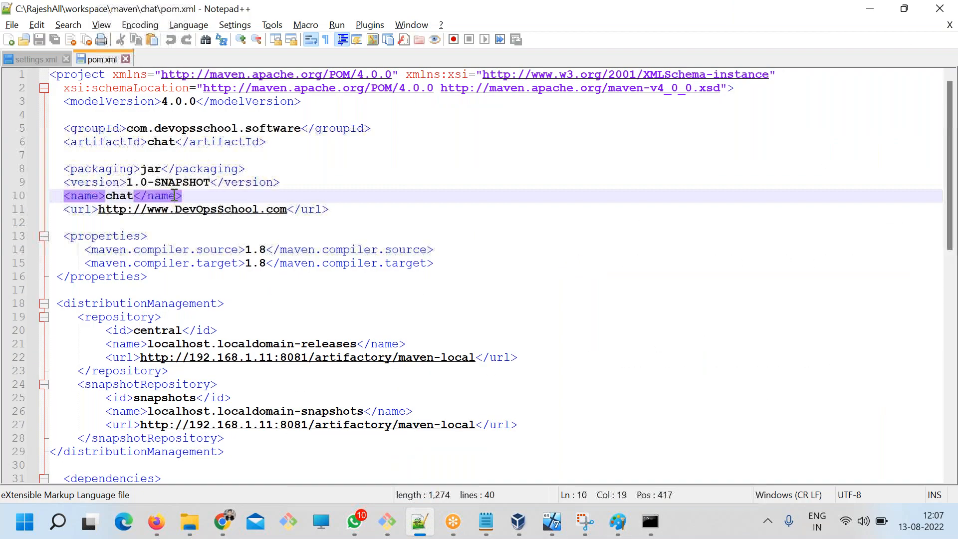
left_click(141, 129)
double_click(197, 130)
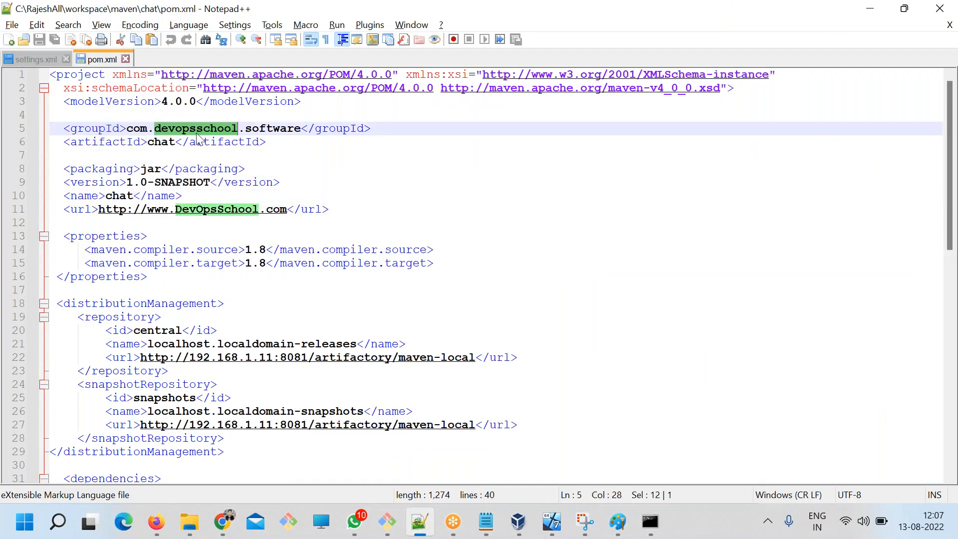
double_click(263, 128)
double_click(159, 143)
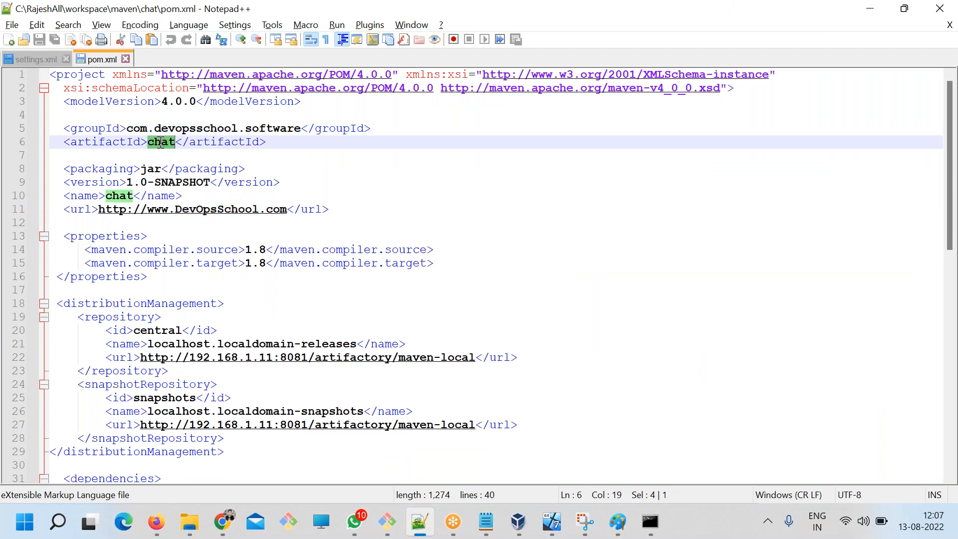
left_click_drag(133, 182, 194, 169)
key("alt+Tab")
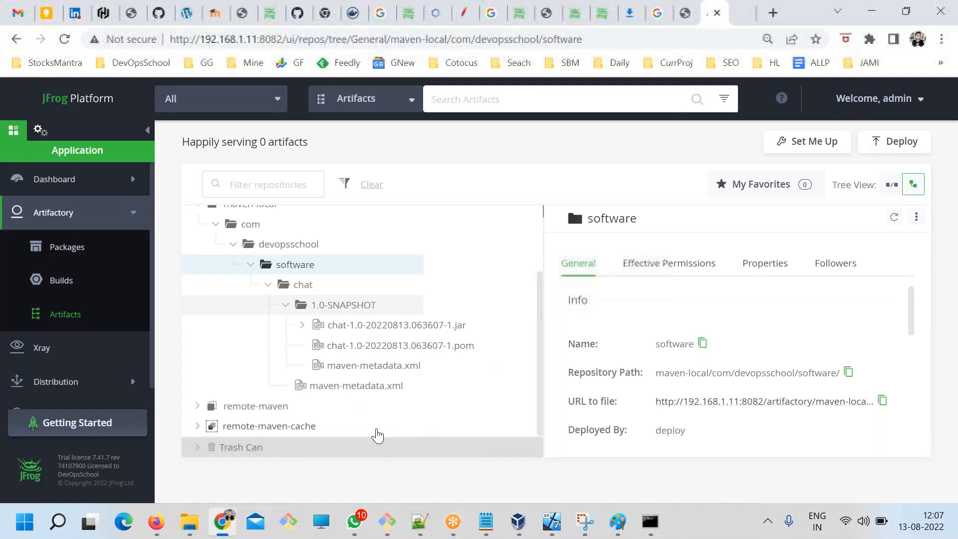
scroll(383, 386, "up", 2)
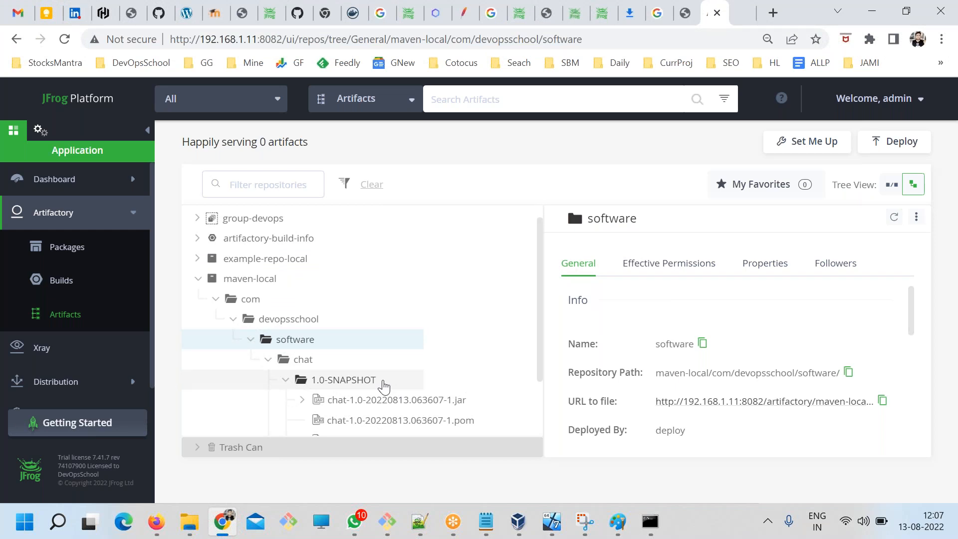
Switch to ART.txt in Notepad and insert a blank line below the "mvn deploy" step.
key("alt+Tab")
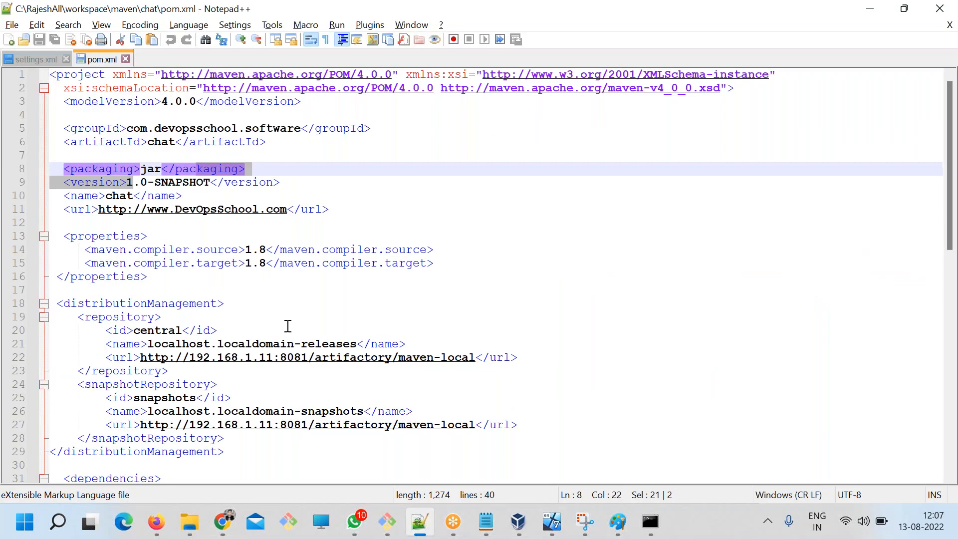
left_click(488, 508)
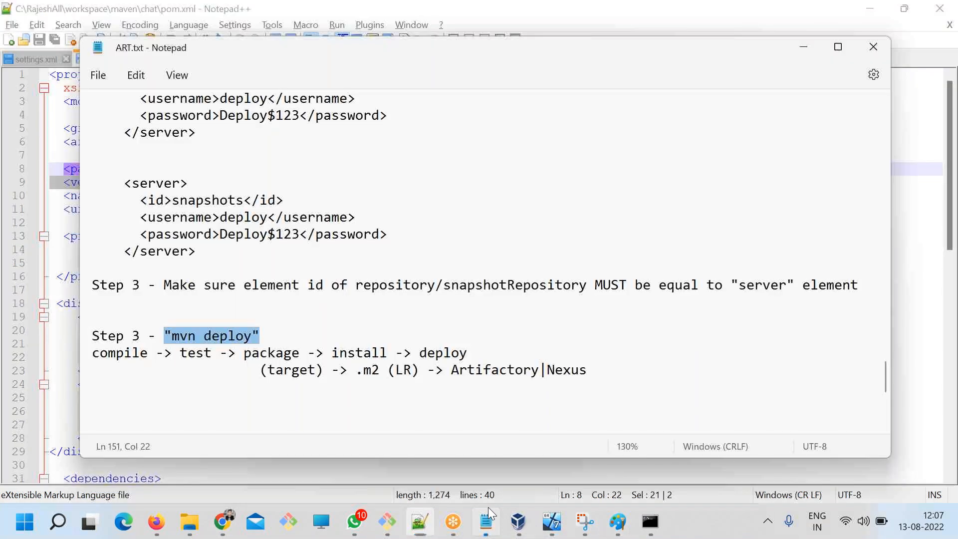
left_click(373, 373)
scroll(271, 304, "up", 3)
scroll(264, 319, "down", 2)
scroll(226, 353, "down", 3)
left_click(256, 267)
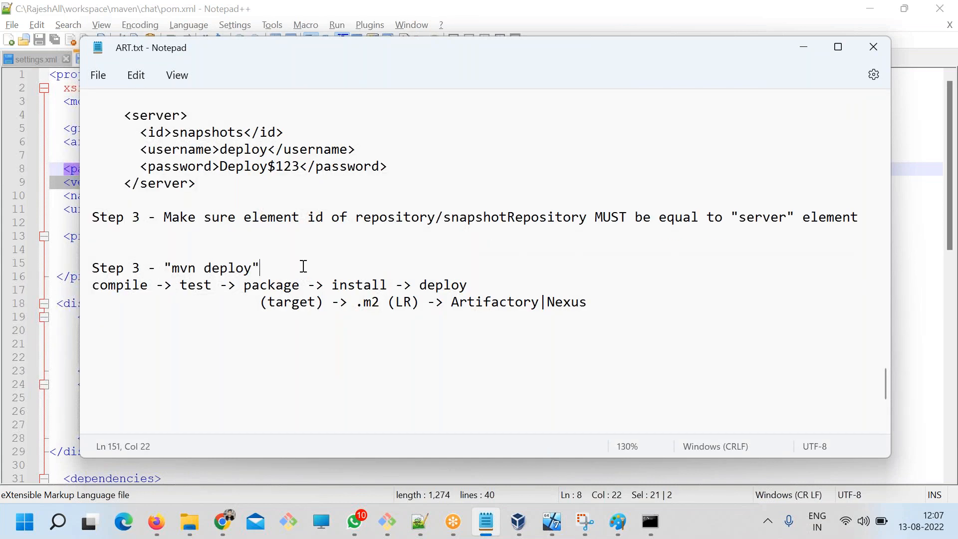
key("Return")
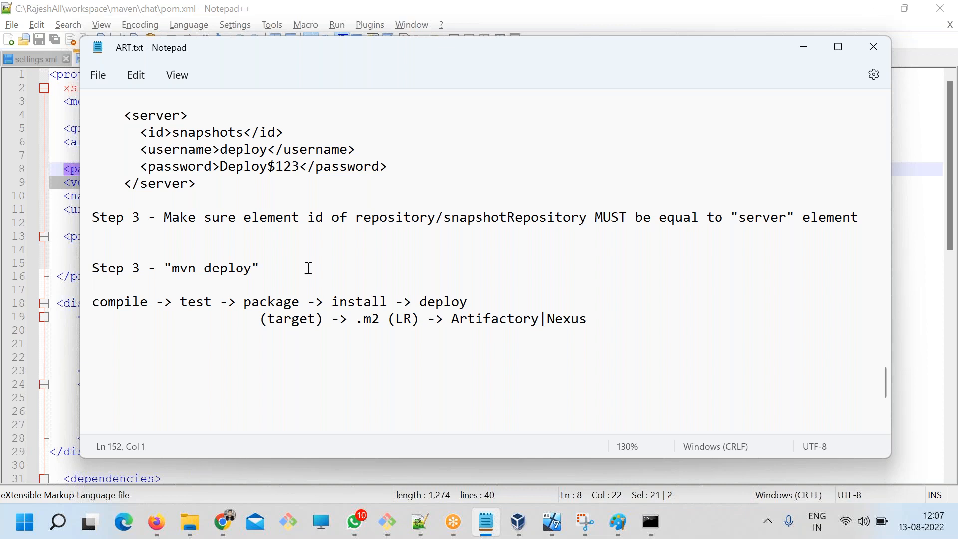
Copy the "How to upload?" heading to the end of the notes, reword it as "How to Download?" and save.
scroll(306, 269, "up", 12)
left_click(217, 251)
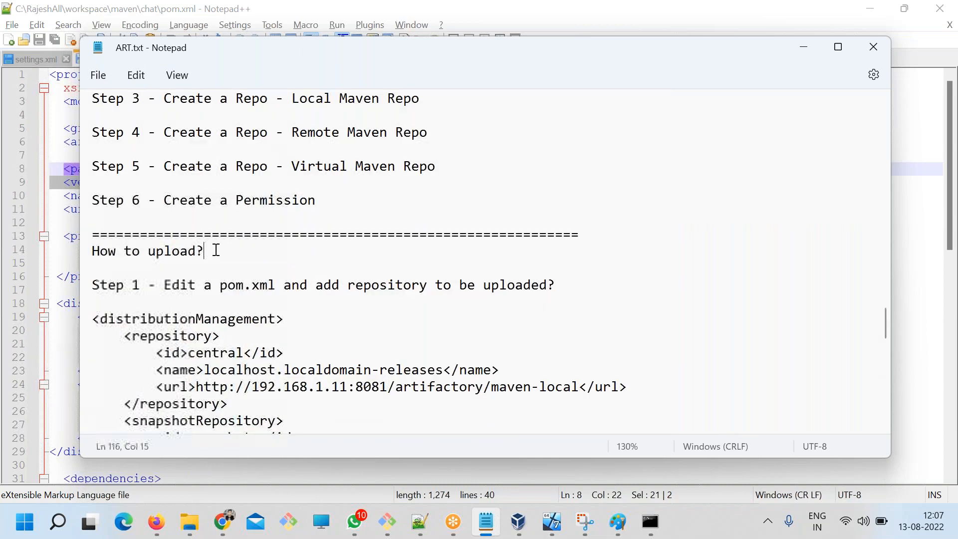
left_click_drag(216, 251, 76, 257)
key("ctrl+c")
scroll(299, 387, "down", 14)
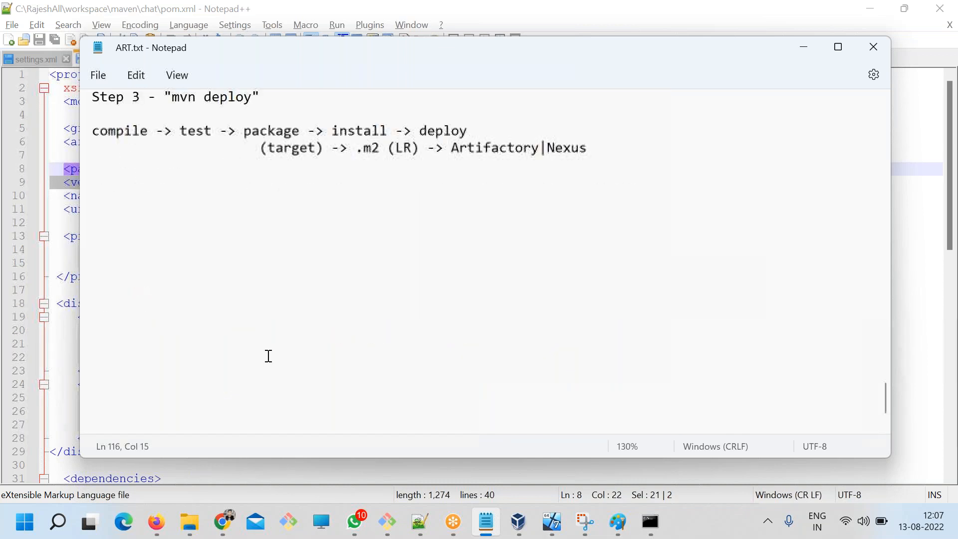
left_click(173, 179)
key("ctrl+v")
double_click(182, 184)
type("Download")
key("ctrl+s")
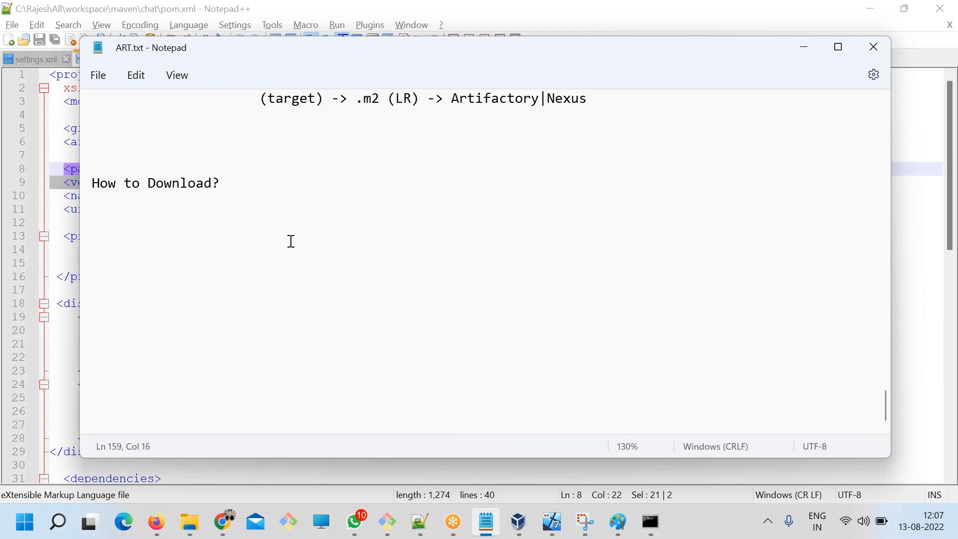
left_click(223, 522)
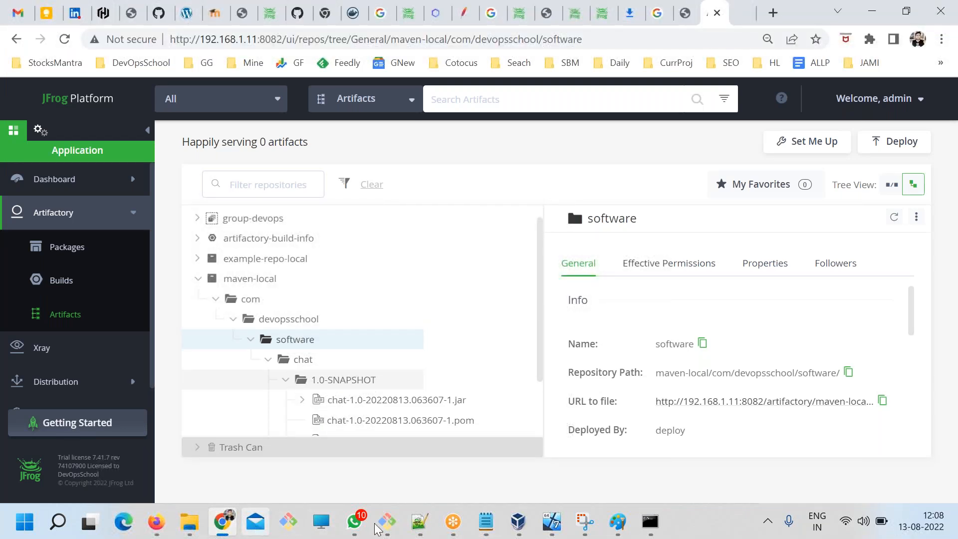
left_click(194, 529)
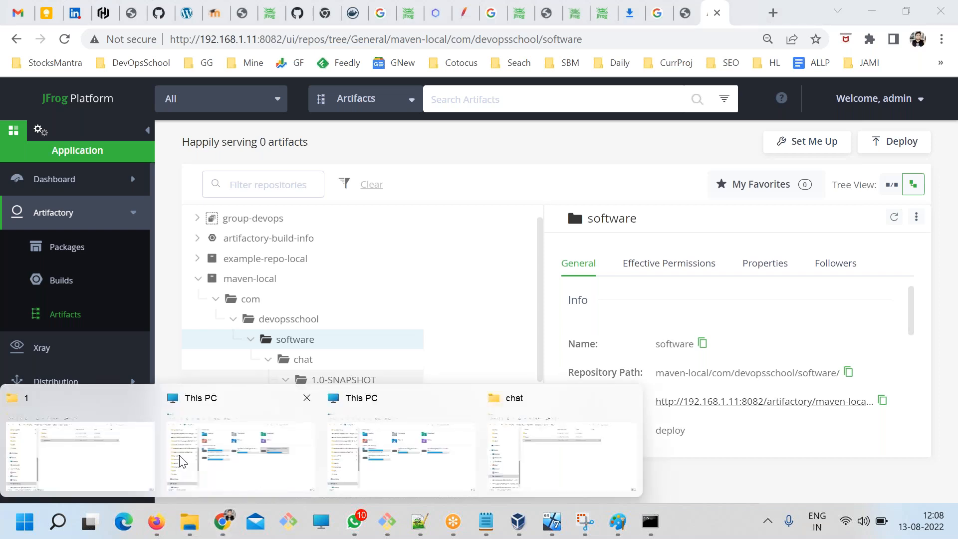
left_click(594, 448)
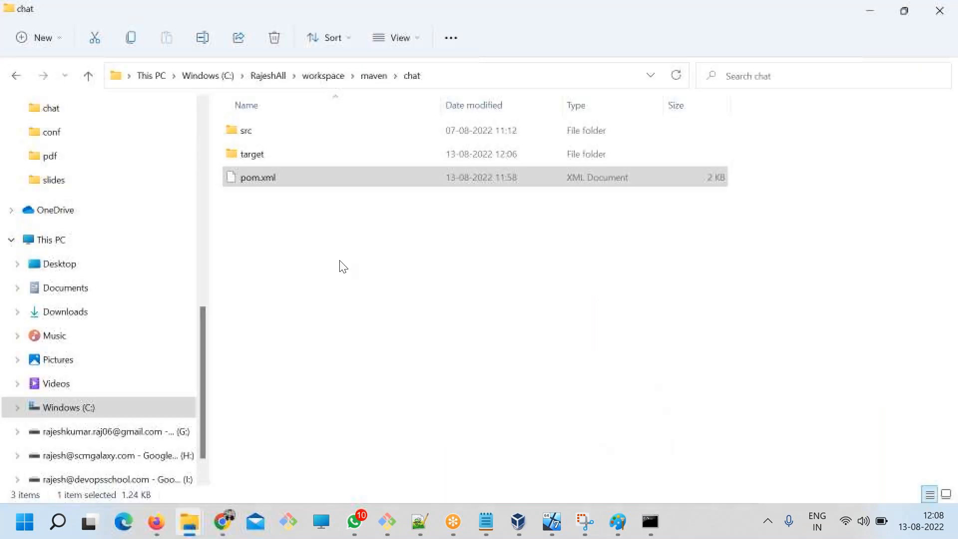
Return to ART.txt, add "Step 1 - Make sure the package you are downloading is in Artifactory" under "How to Download?" and save.
left_click(487, 521)
scroll(344, 368, "up", 13)
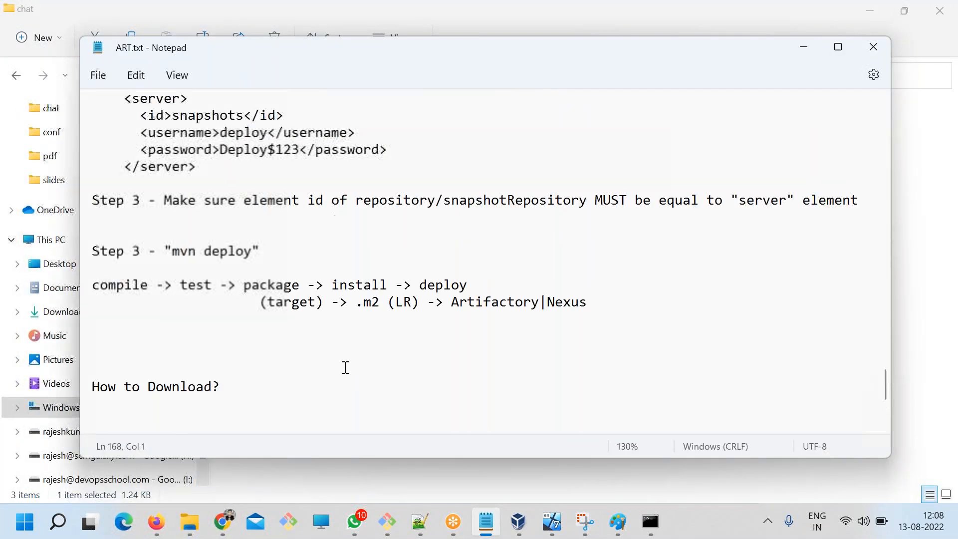
scroll(298, 384, "up", 8)
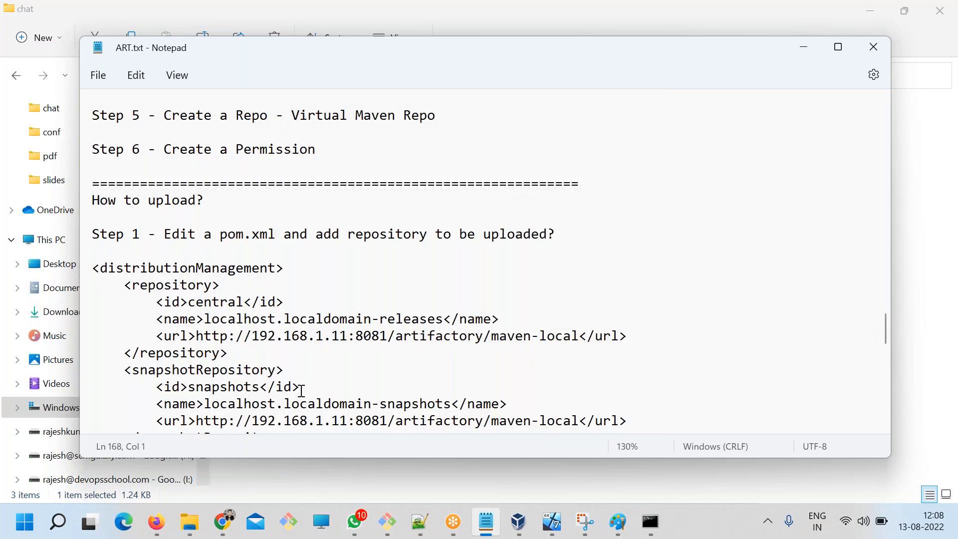
left_click(201, 255)
type("Steo 1")
key("BackSpace")
key("BackSpace")
key("BackSpace")
type("p 1 -")
key("ctrl+s")
type("Mak ")
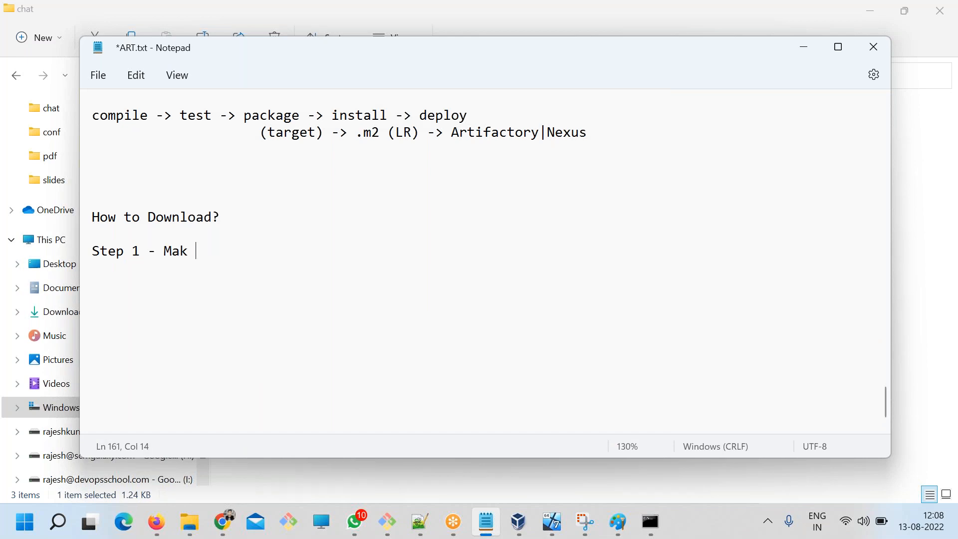
type(" sure the packla")
key("BackSpace")
type("age you are downloadin")
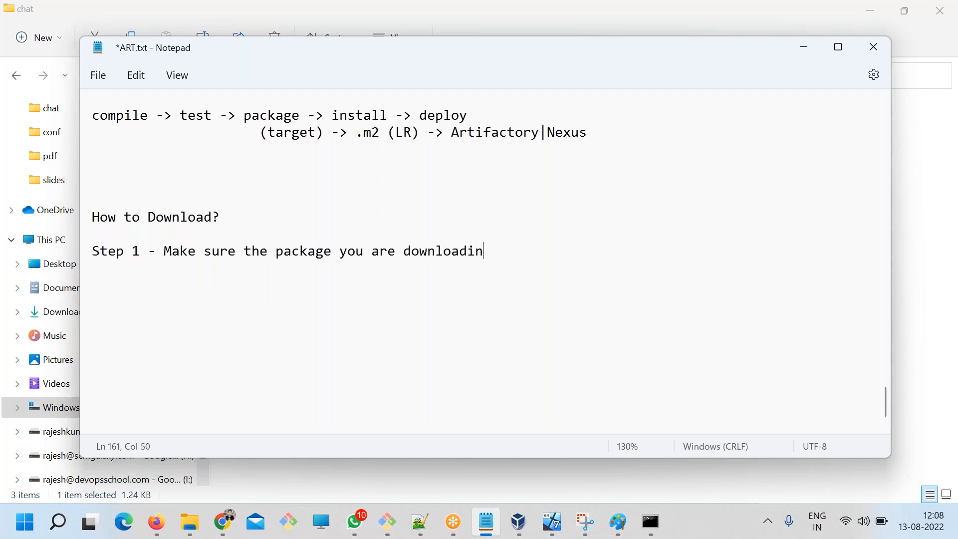
type("ing is in Artifactory")
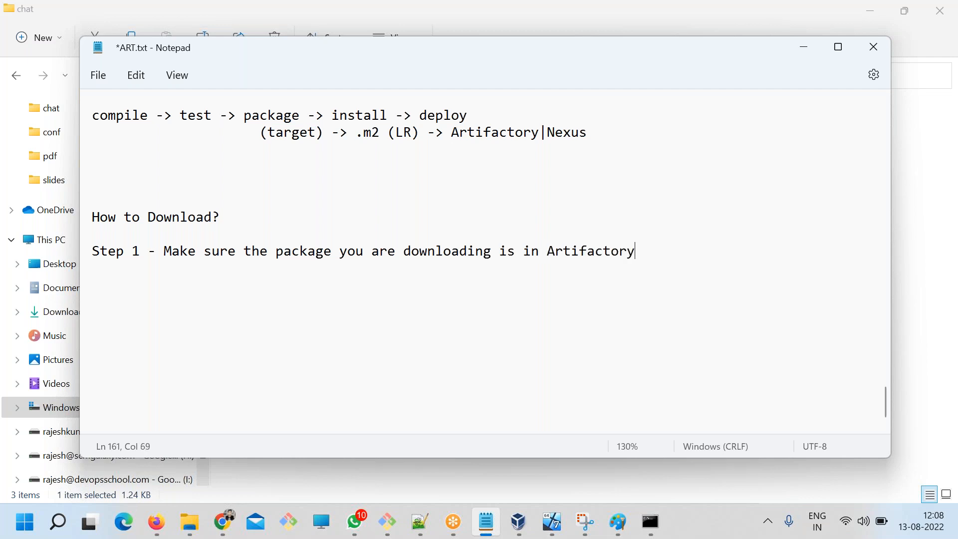
key("ctrl+s")
Select the chat snapshot jar in Artifactory, then switch to pom.xml in Notepad++, set the project version to 1.0 and save.
left_click(224, 522)
left_click(421, 407)
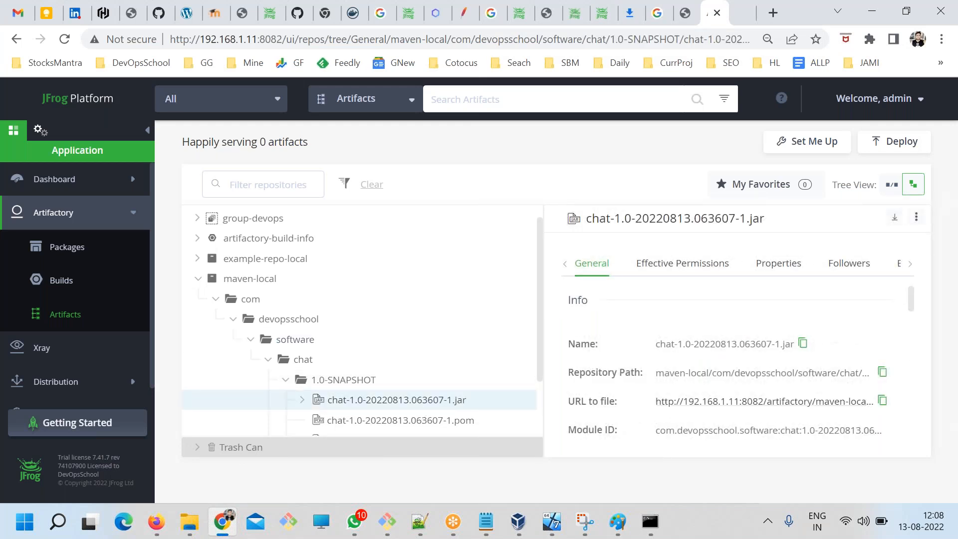
left_click(409, 525)
left_click(183, 181)
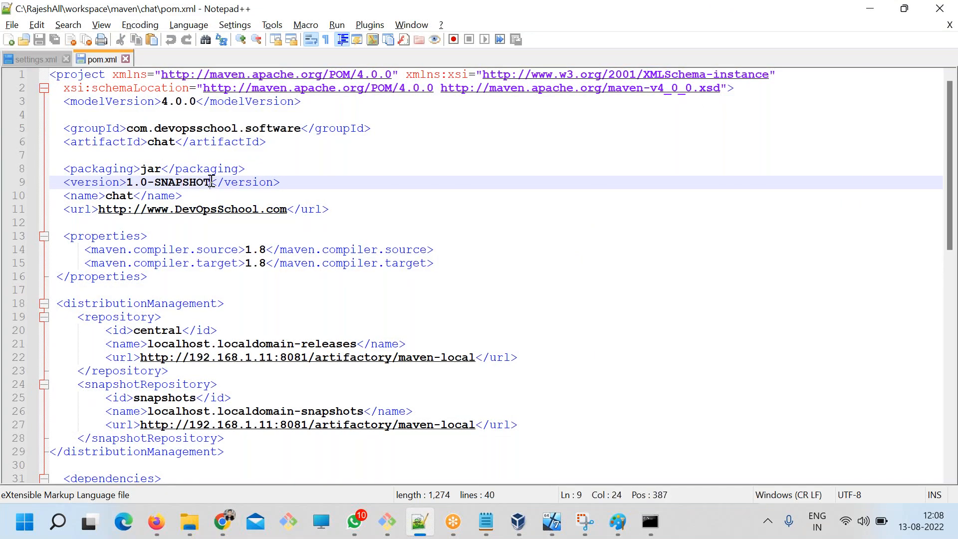
key("BackSpace")
key("BackSpace")
key("BackSpace")
key("BackSpace")
key("BackSpace")
key("BackSpace")
key("BackSpace")
key("BackSpace")
key("BackSpace")
key("ctrl+s")
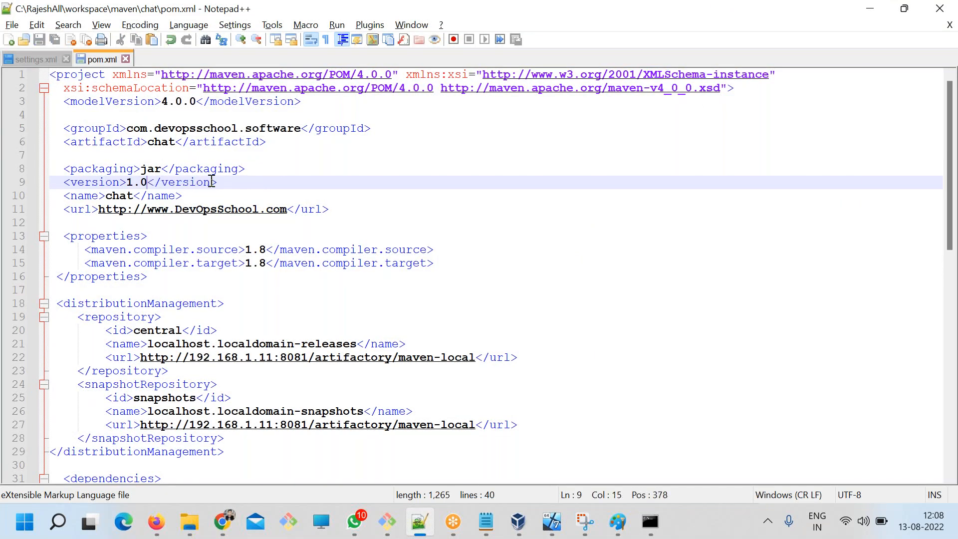
Switch to the Windows command prompt holding the earlier deploy output and clear its screen.
left_click(387, 524)
key("Up")
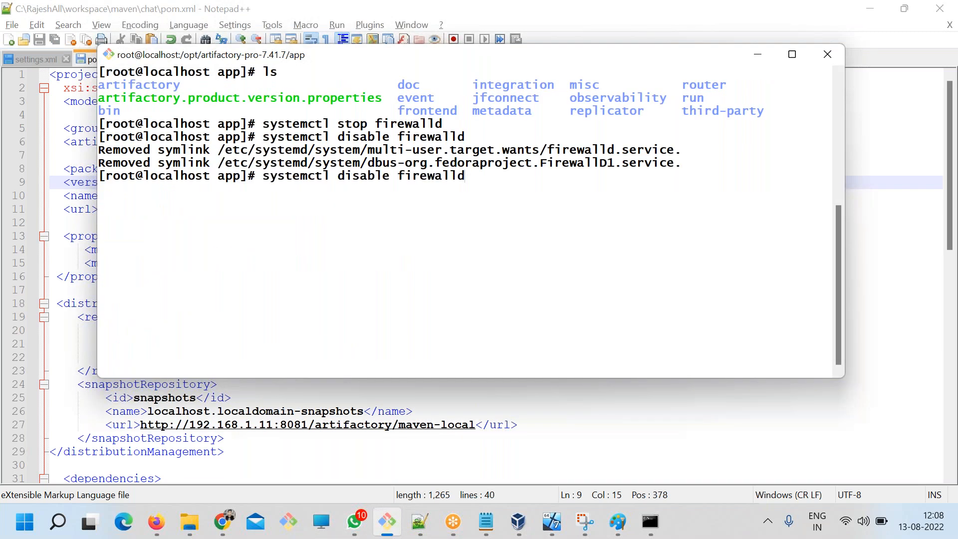
left_click(650, 516)
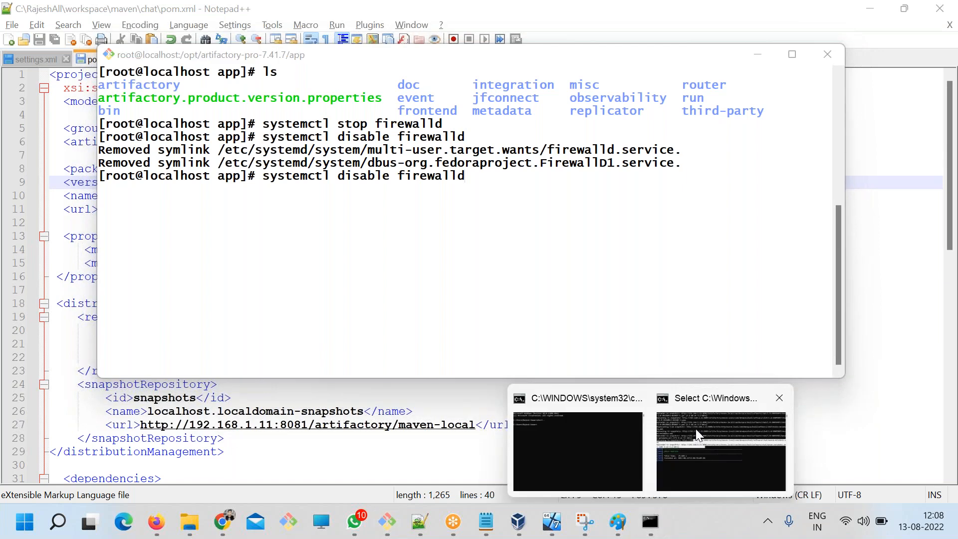
left_click(696, 429)
scroll(384, 197, "up", 3)
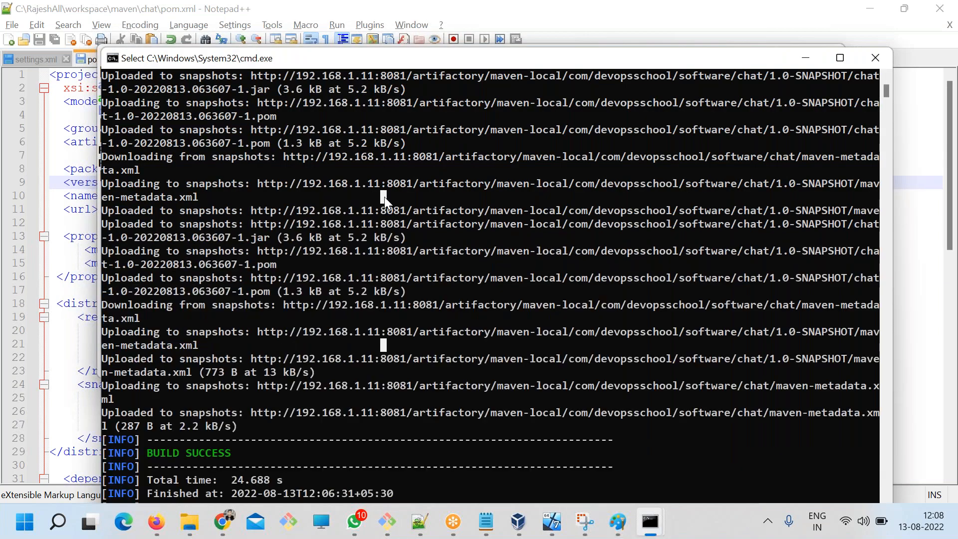
scroll(385, 197, "down", 5)
type("cls")
key("Return")
Run mvn deploy again in the chat project folder.
key("Up")
key("Up")
key("Down")
key("Up")
key("Return")
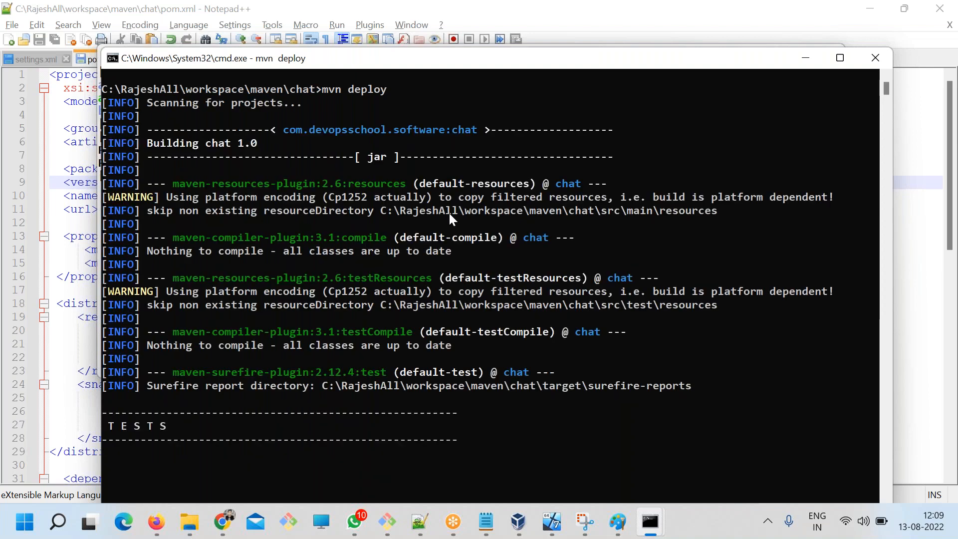
Examine the deploy output for the tests, the jar build, the local install and the uploads to central.
scroll(462, 249, "down", 4)
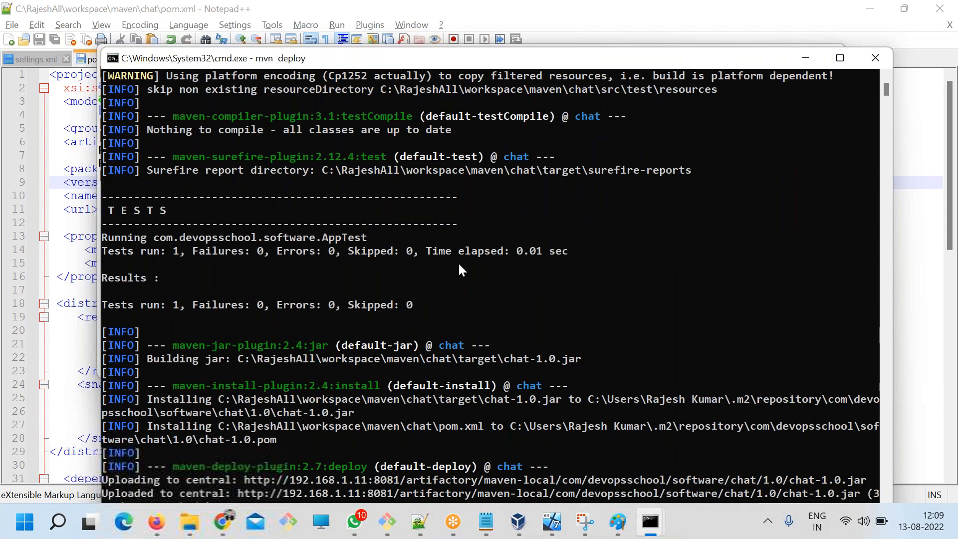
left_click_drag(172, 323, 402, 394)
left_click_drag(164, 386, 262, 419)
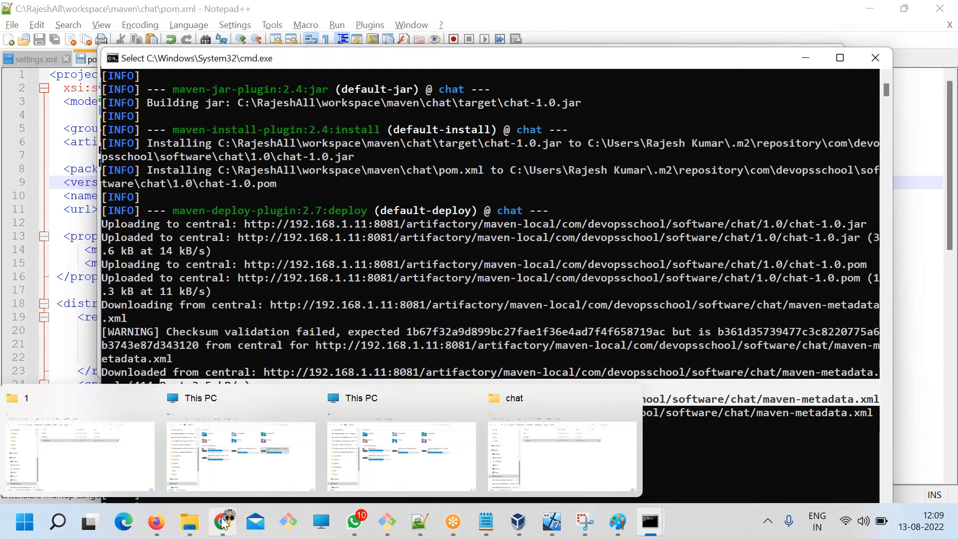
Switch to Artifactory in Chrome, refresh the chat folder under maven-local and expand its 1.0 version folder.
left_click(222, 522)
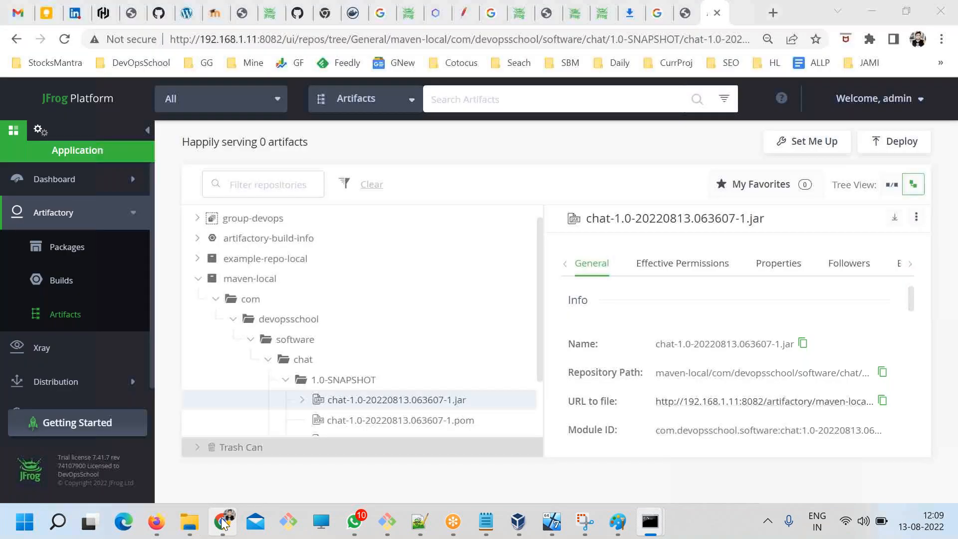
left_click(269, 360)
left_click(270, 376)
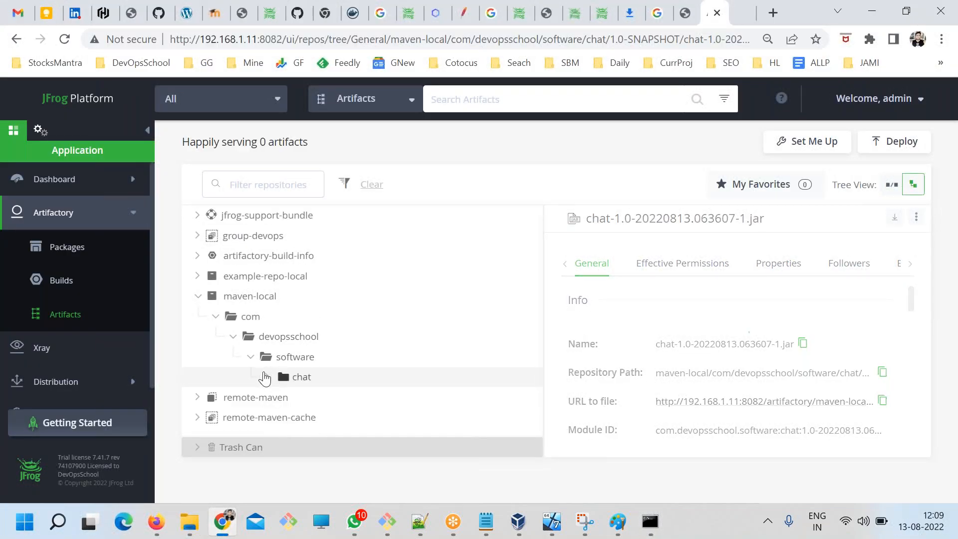
scroll(372, 387, "down", 1)
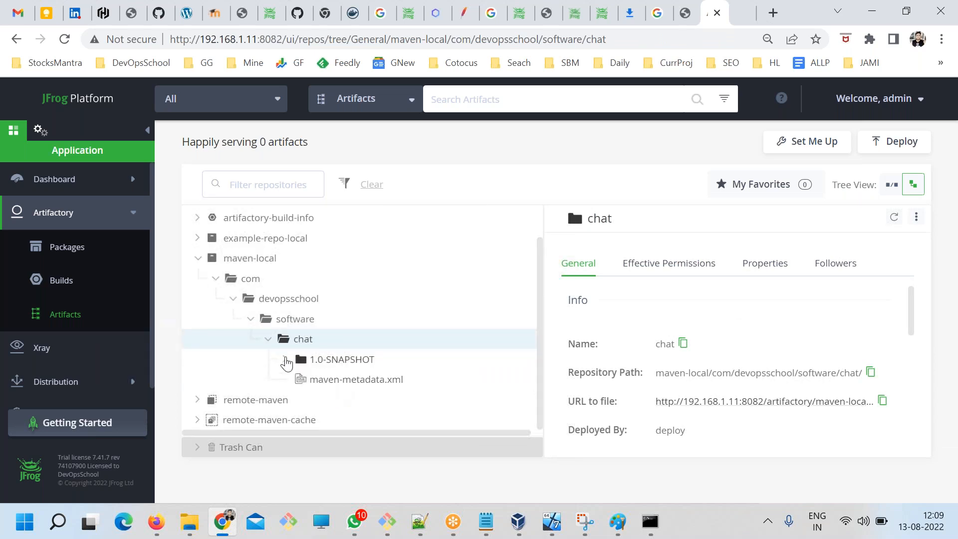
left_click(703, 3)
left_click(894, 217)
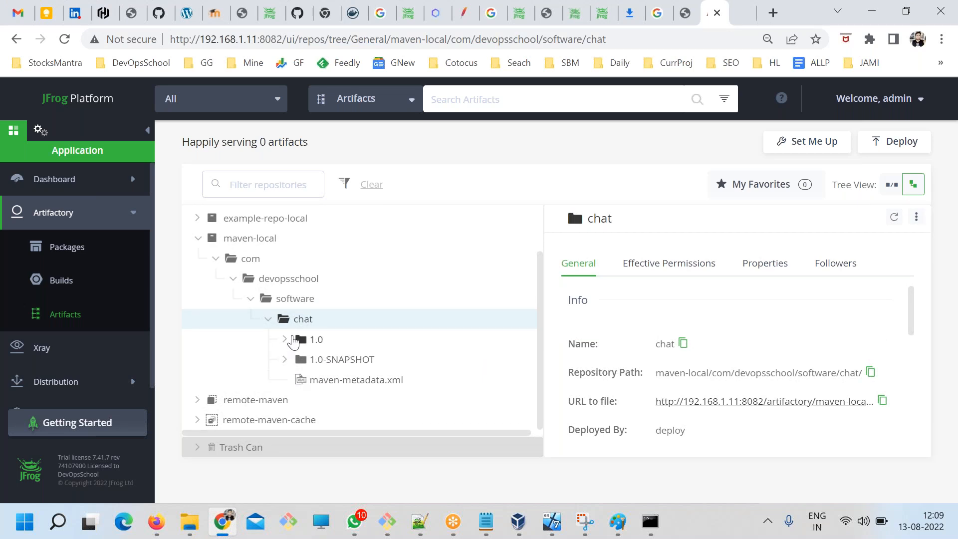
left_click(286, 340)
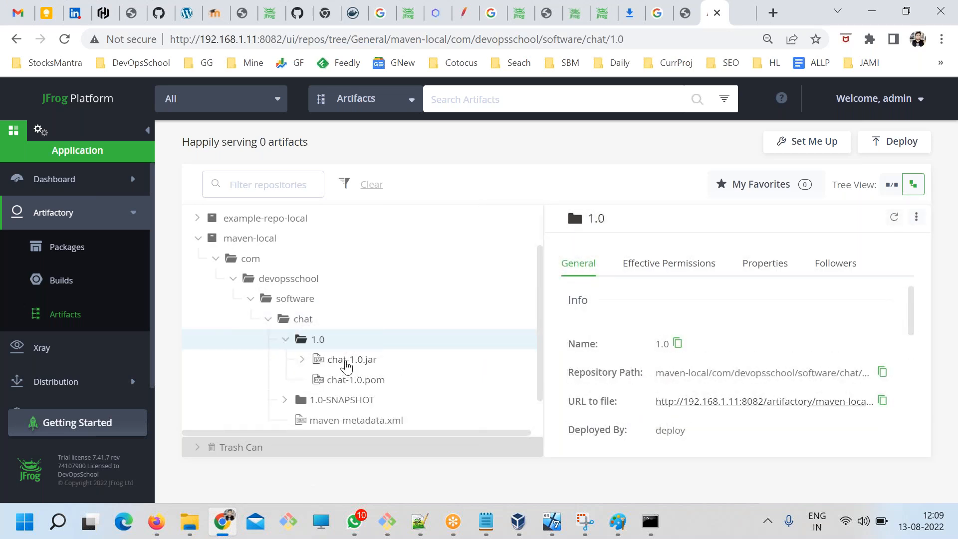
Select chat-1.0.jar in the 1.0 folder, switch to Notepad, and review the How to Download? heading and its Step 1 line.
left_click(348, 363)
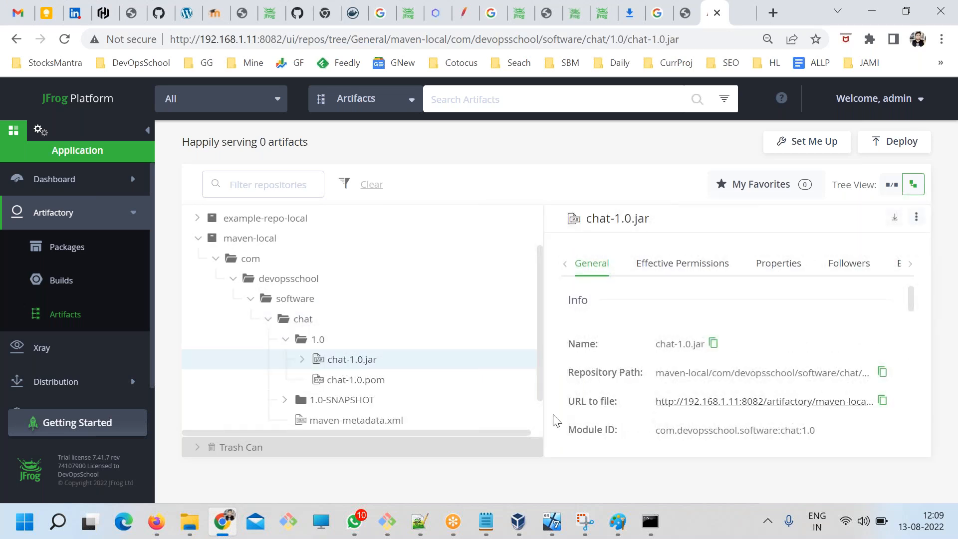
left_click(486, 522)
left_click(218, 233)
left_click_drag(241, 220, 91, 217)
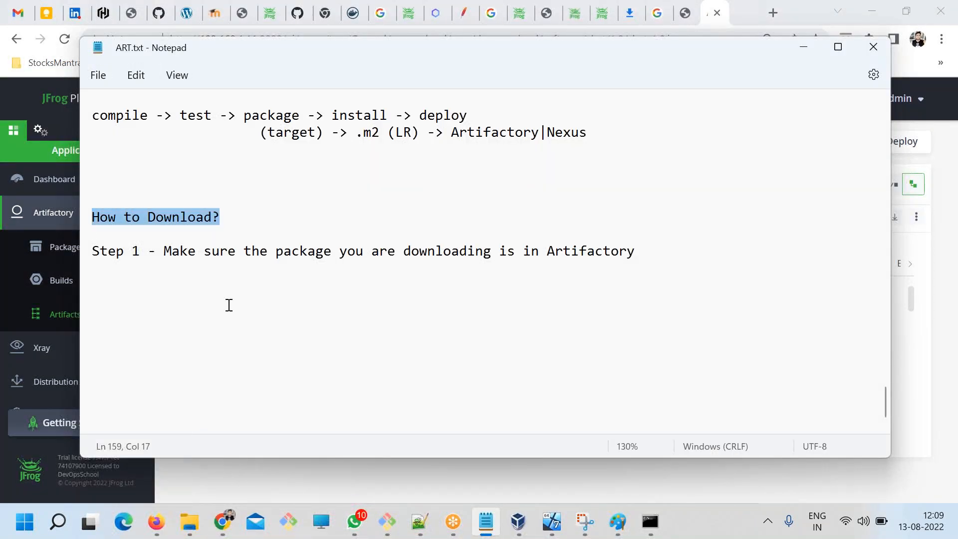
left_click(196, 260)
left_click(243, 252)
left_click(348, 252)
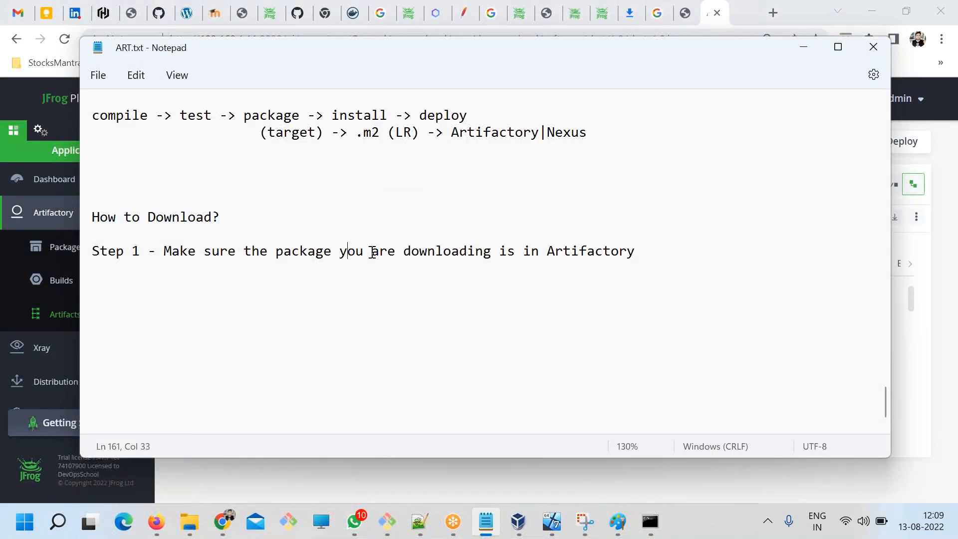
left_click(554, 250)
left_click_drag(643, 255, 41, 249)
Add the line "Step 2 - Modify pom.xml" below Step 1 in the download notes and save the file.
left_click(730, 265)
key("Return")
key("Return")
type("Step ")
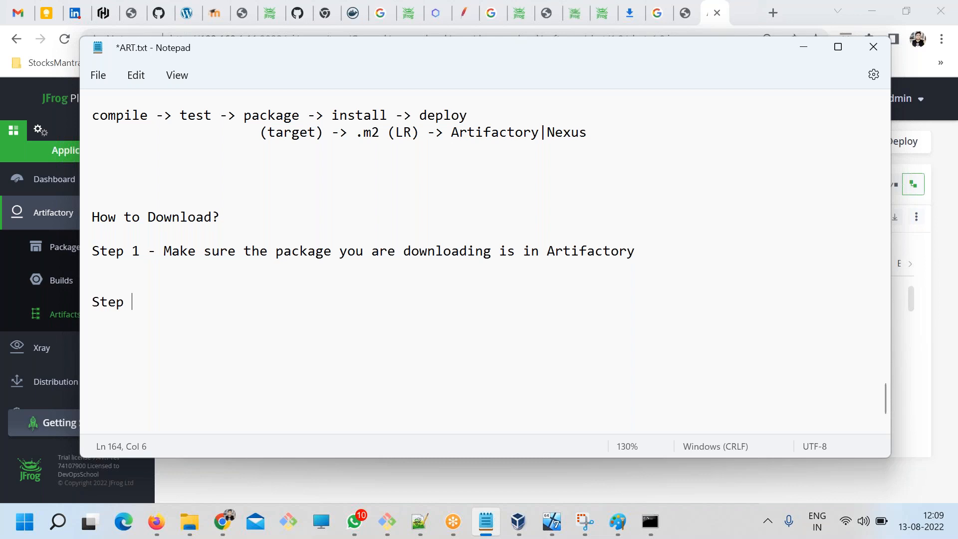
type("2 - Modify pom.xml")
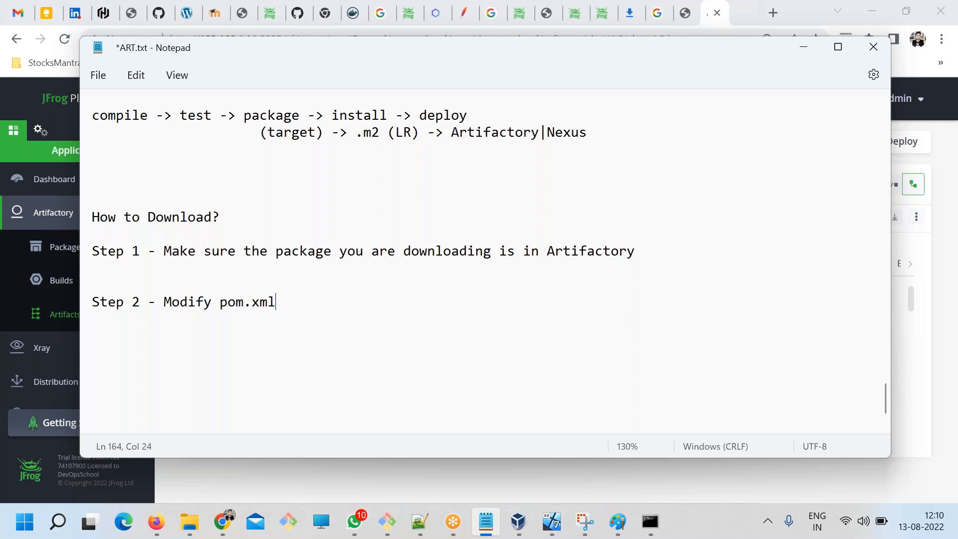
key("ctrl+s")
Extend the Step 2 line with "with a dependencies element", copying the word dependencies from pom.xml in Notepad++.
type("with a")
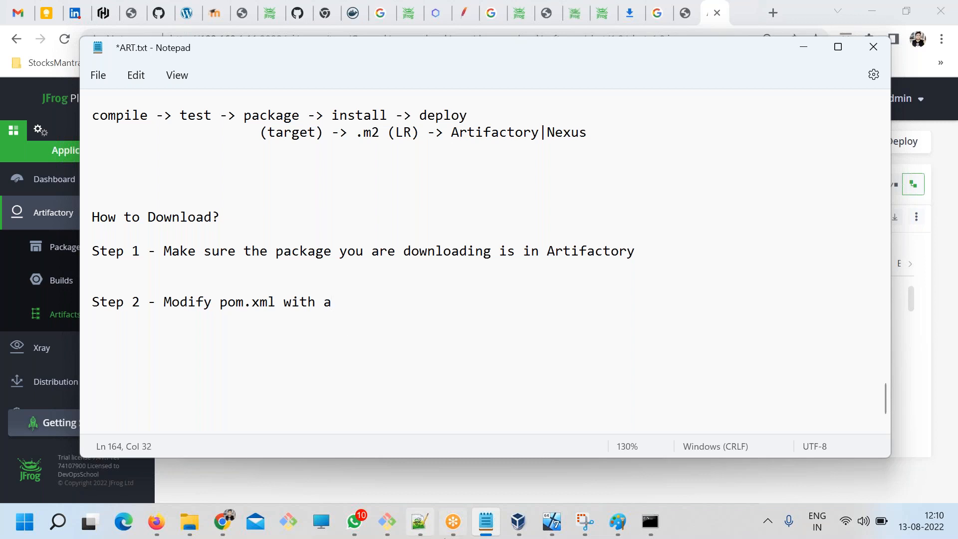
left_click(419, 522)
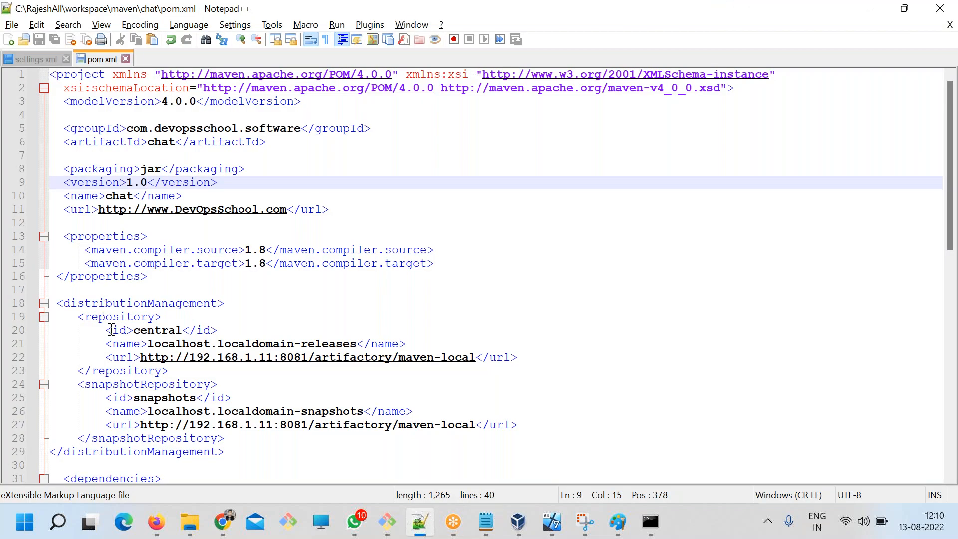
scroll(118, 303, "down", 3)
double_click(140, 357)
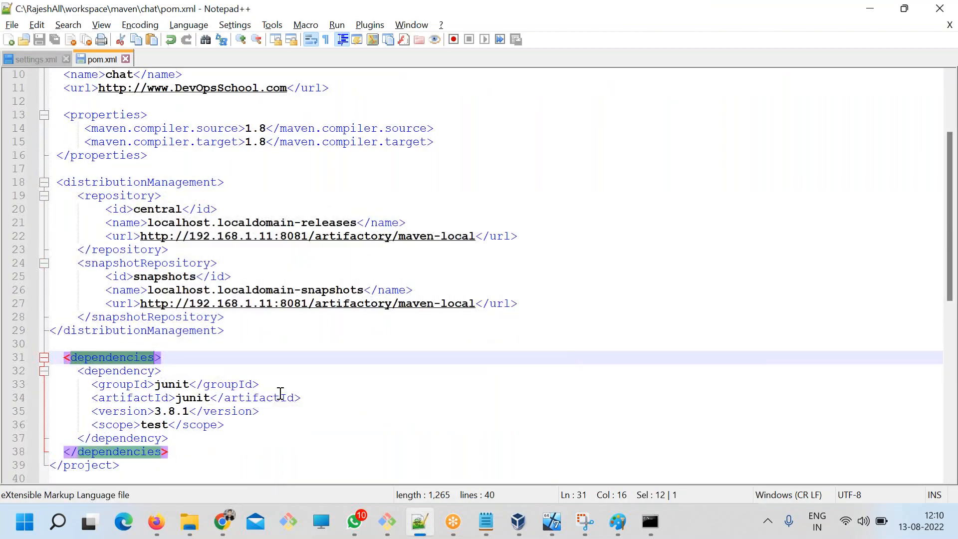
key("alt+Tab")
type("dependencies")
double_click(184, 305)
left_click(239, 302)
double_click(238, 302)
left_click(289, 302)
double_click(364, 303)
left_click(437, 303)
type("element")
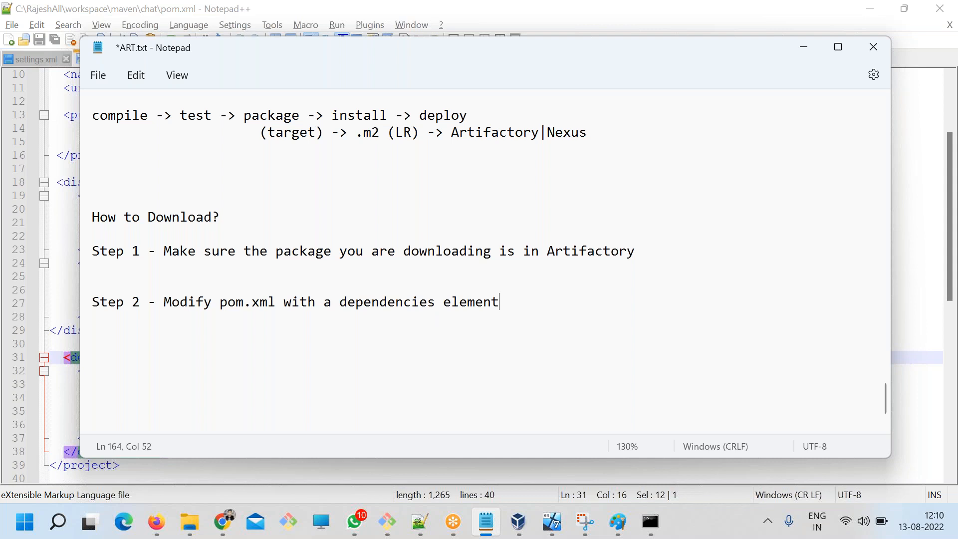
Start a new line below Step 2 reading "Step 3 - Make sure Maven default registry is".
key("Return")
key("Return")
key("Return")
type("Step 3 - Make ")
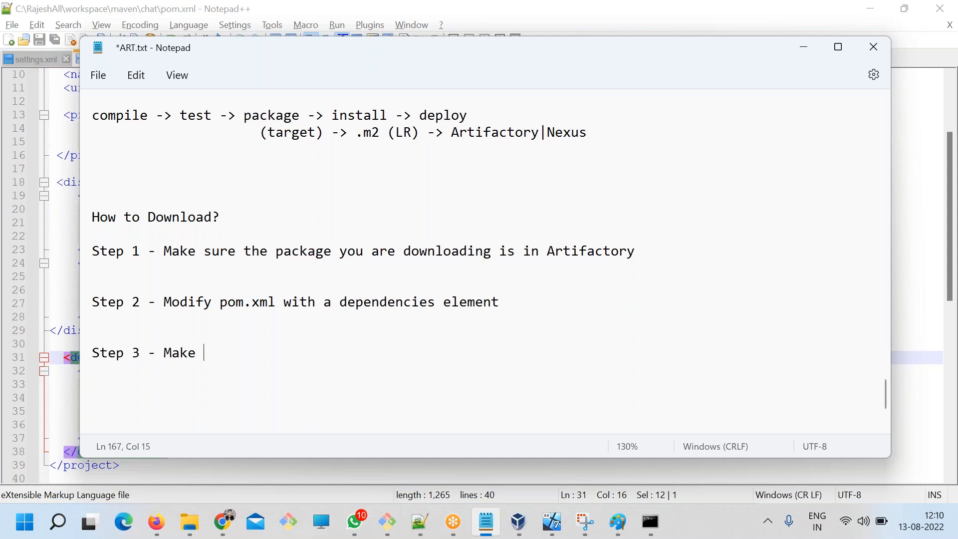
type("sure Maven ")
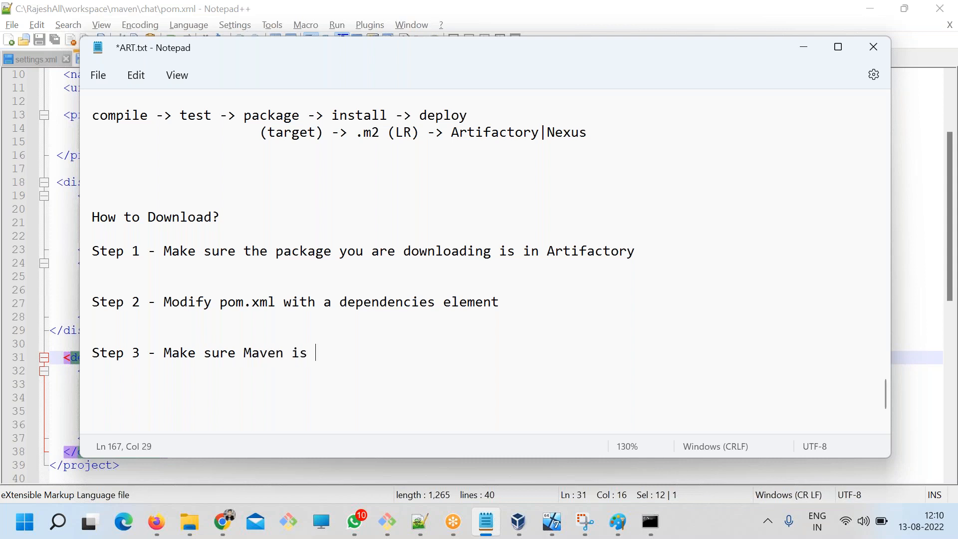
type("is")
key("BackSpace")
key("BackSpace")
type("detui")
key("BackSpace")
key("BackSpace")
key("BackSpace")
type("falt")
key("BackSpace")
key("BackSpace")
type("l")
key("BackSpace")
type("ult registry is")
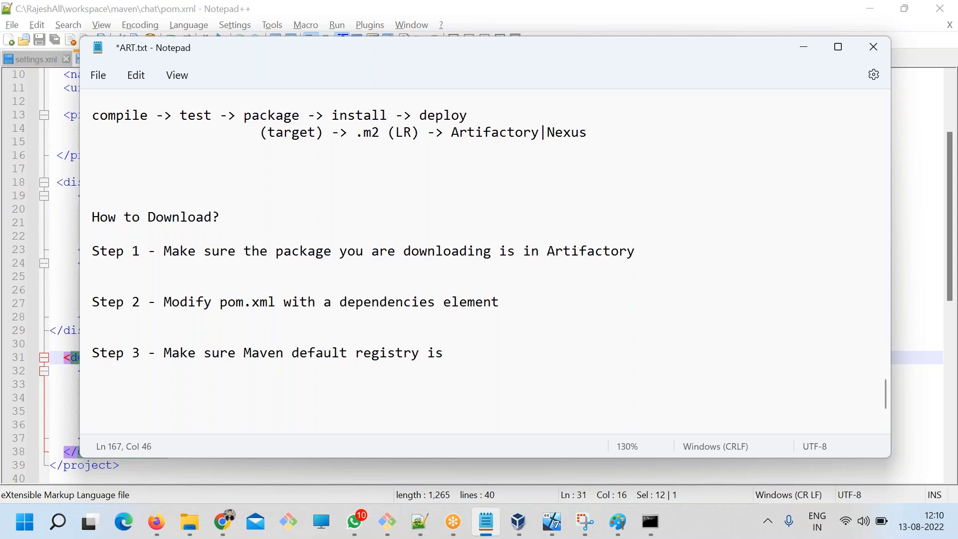
Complete the Step 3 line with "Artifactory instead central", copying the word Artifactory from Step 1, and save the notes.
double_click(589, 252)
key("ctrl+c")
left_click(457, 353)
key("ctrl+v")
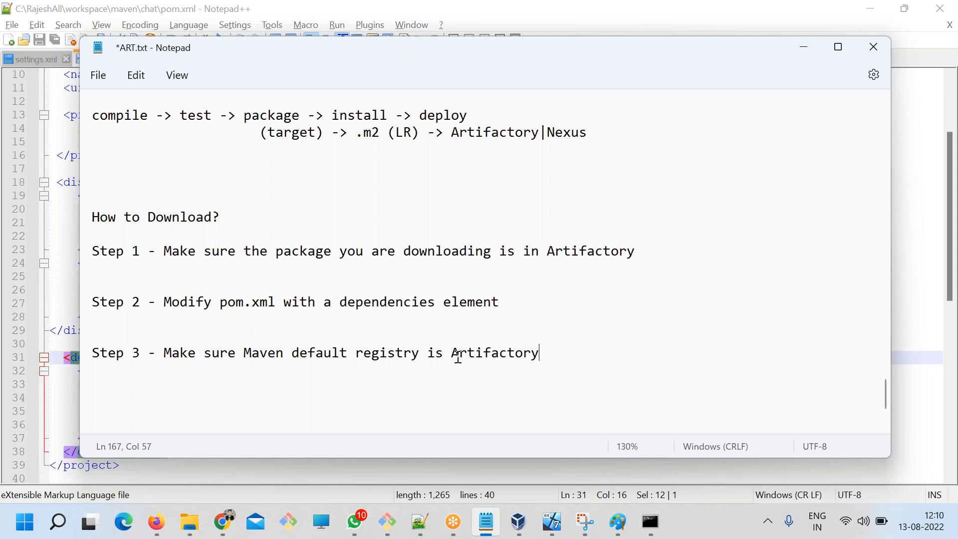
type("instead central")
key("ctrl+s")
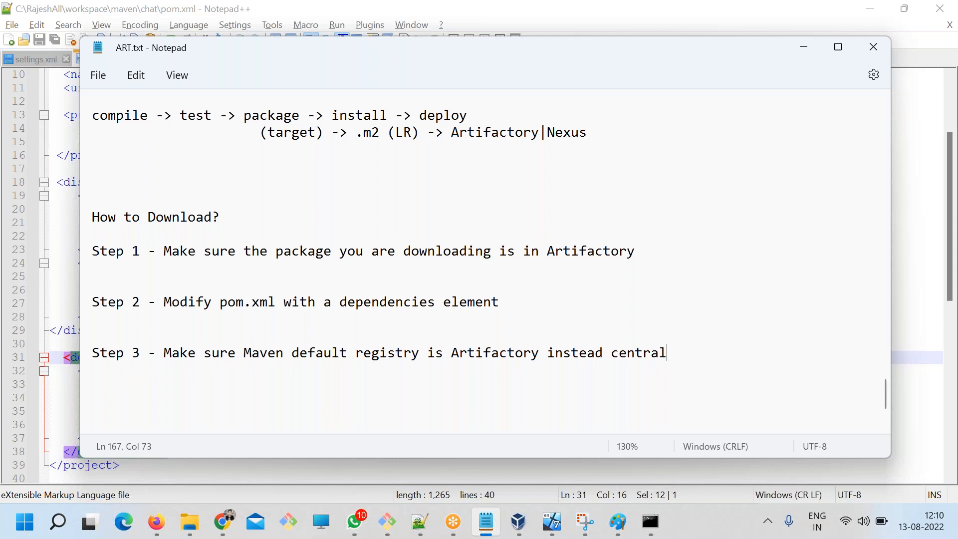
Insert "maven" before "central" in the Step 3 line and save the notes.
left_click_drag(244, 353, 337, 353)
left_click_drag(667, 354, 613, 351)
left_click(613, 353)
type("maven")
key("ctrl+s")
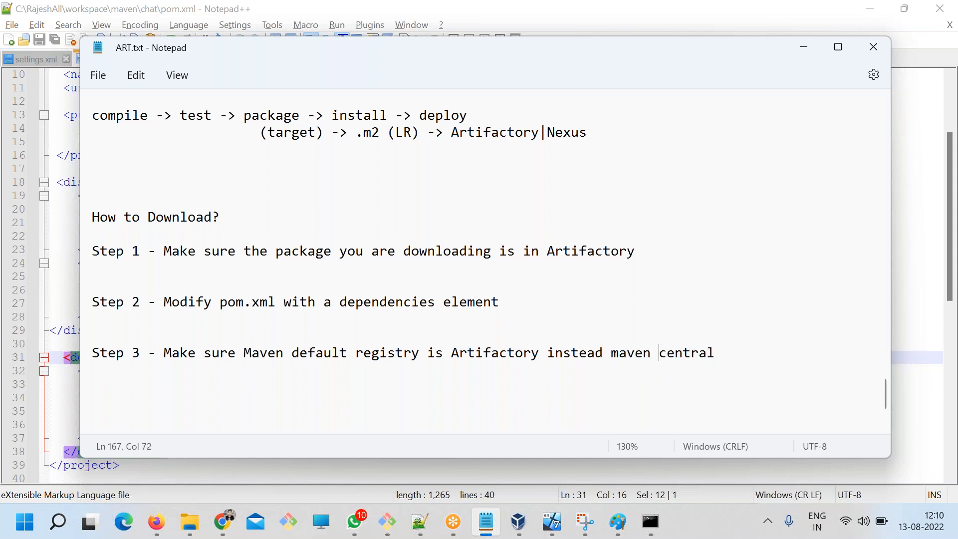
double_click(489, 353)
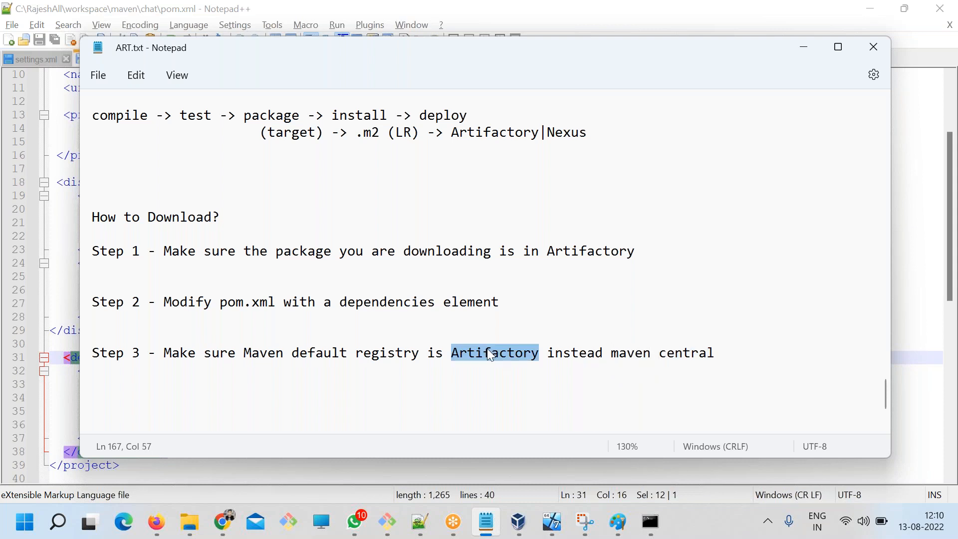
left_click_drag(744, 362, 564, 354)
double_click(486, 355)
Switch to the Paint window with the coloured diagram and erase everything on its canvas.
mouse_move(625, 512)
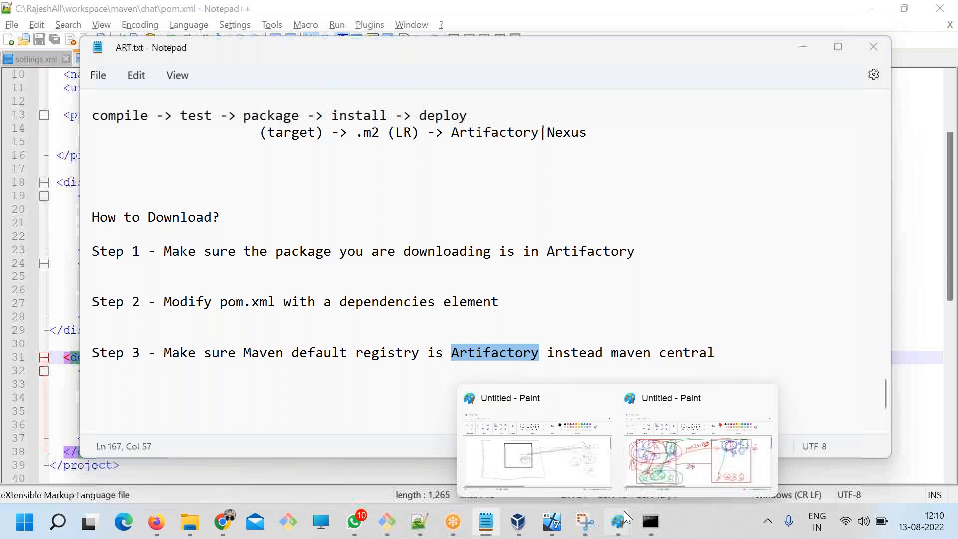
left_click(698, 450)
key("ctrl+a")
key("Delete")
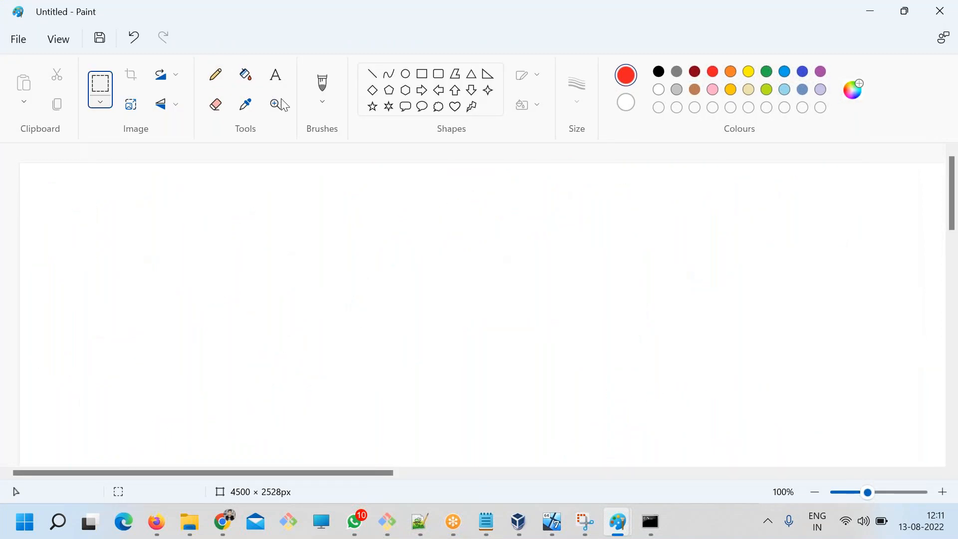
Sketch in red pencil a P with an arrow to M2, an arrow from M2 to C and another from M2 down to A.
left_click(215, 75)
mouse_move(40, 240)
left_mouse_down()
mouse_move(41, 231)
mouse_move(46, 257)
mouse_move(194, 249)
mouse_move(167, 262)
left_mouse_up()
mouse_move(218, 238)
left_mouse_down()
mouse_move(220, 262)
mouse_move(246, 220)
mouse_move(250, 248)
mouse_move(259, 220)
mouse_move(292, 248)
mouse_move(730, 213)
mouse_move(771, 234)
left_mouse_up()
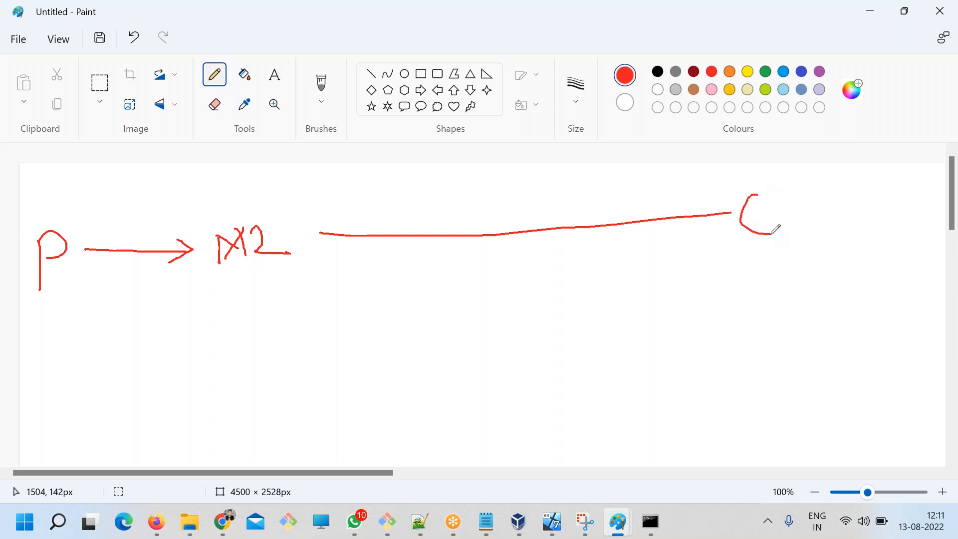
mouse_move(695, 201)
left_mouse_down()
mouse_move(752, 223)
mouse_move(719, 241)
left_mouse_up()
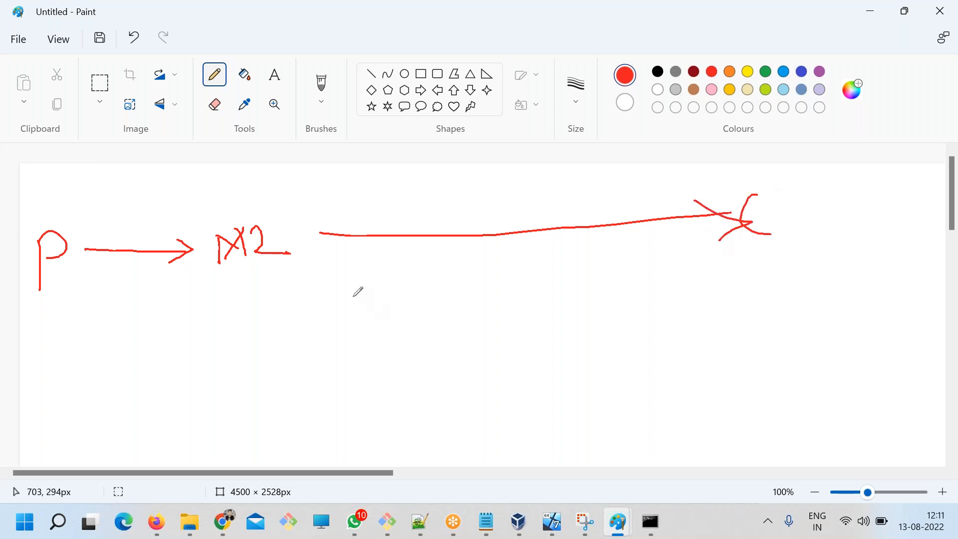
mouse_move(294, 259)
left_mouse_down()
mouse_move(495, 341)
mouse_move(465, 362)
left_mouse_up()
mouse_move(533, 355)
left_mouse_down()
mouse_move(544, 333)
mouse_move(557, 372)
left_mouse_up()
left_click_drag(535, 359, 554, 351)
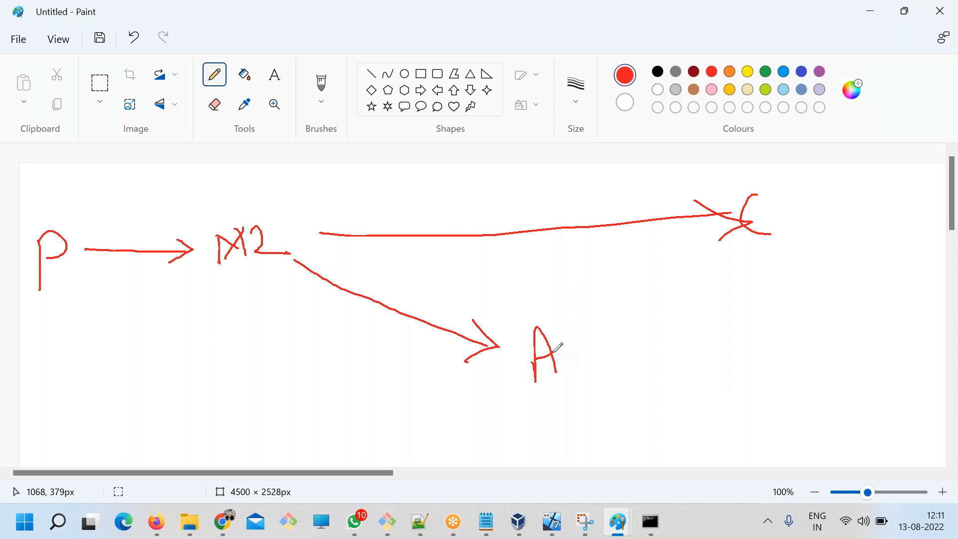
Change the pencil colour to indigo blue, retrace the C and draw a curved arrow from it down to A.
left_click(802, 75)
mouse_move(766, 193)
left_mouse_down()
mouse_move(743, 222)
mouse_move(777, 251)
mouse_move(621, 285)
mouse_move(570, 323)
mouse_move(569, 304)
mouse_move(592, 328)
left_mouse_up()
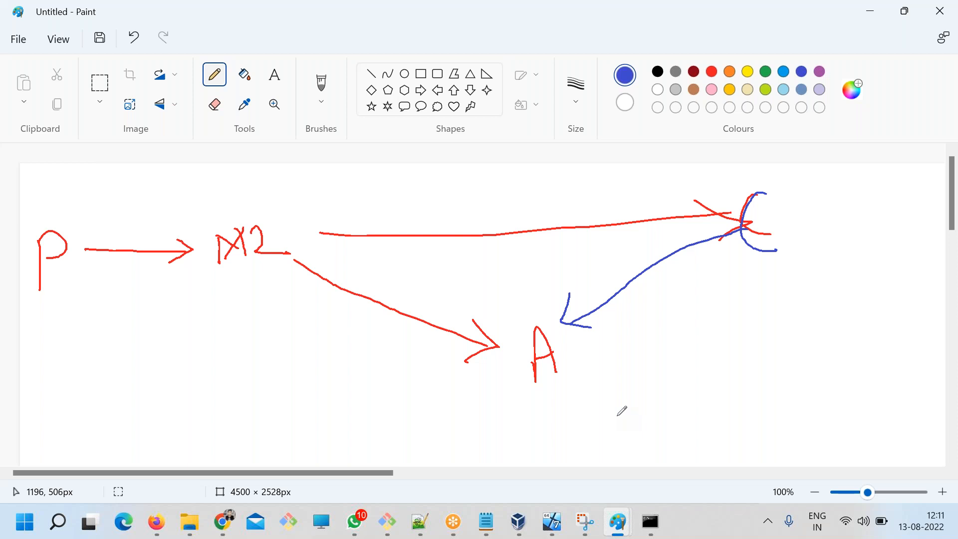
mouse_move(551, 302)
left_mouse_down()
mouse_move(601, 386)
mouse_move(537, 295)
left_mouse_up()
Switch back to the Notepad notes and add the line "Step 4 - maven package" below Step 3.
left_click(486, 521)
left_click(200, 325)
left_click_drag(171, 305, 280, 333)
left_click_drag(254, 358, 490, 374)
left_click(732, 360)
key("Return")
key("Return")
type("Step 4 - maven package")
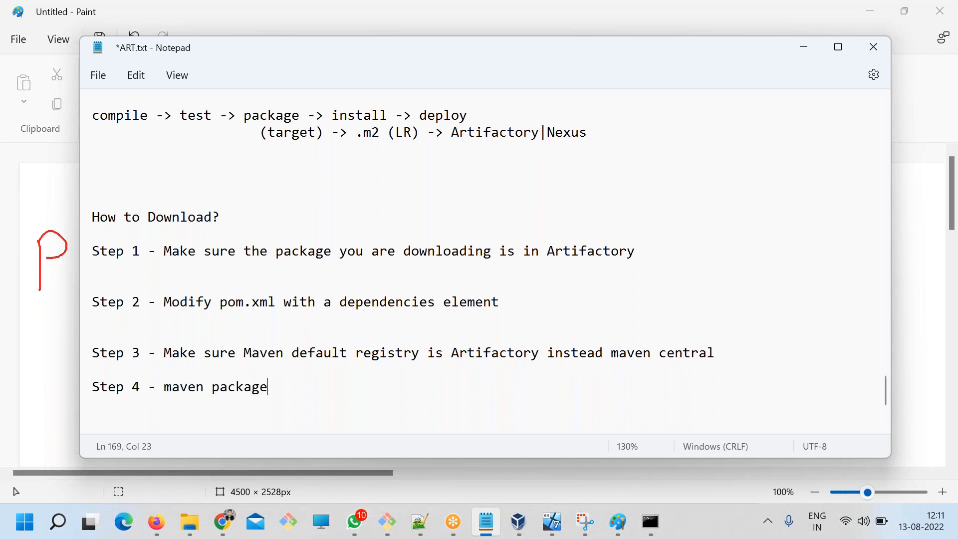
Remove one blank line above Step 2, save the notes, and review the Step 1 and Step 2 lines.
left_click(246, 285)
key("Delete")
left_click_drag(228, 251, 615, 253)
left_click_drag(172, 285, 520, 291)
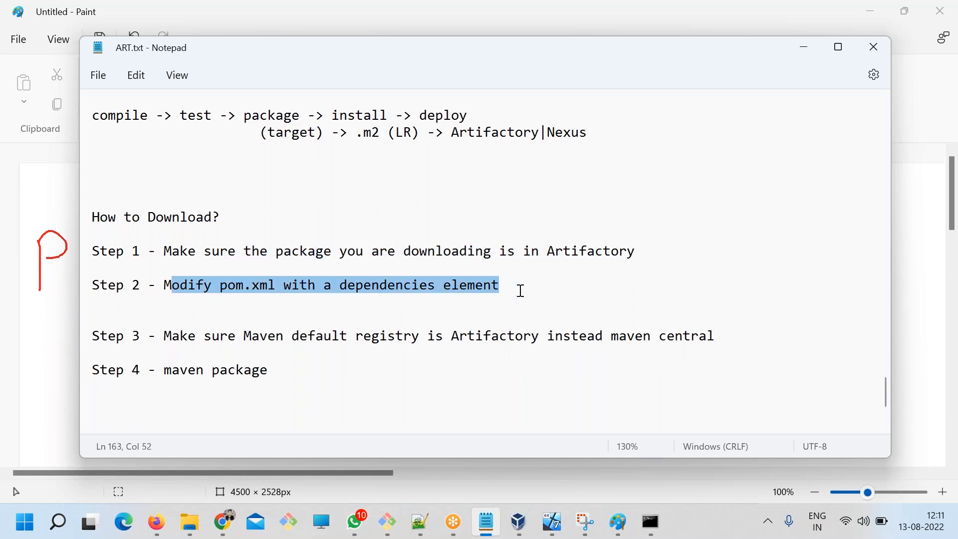
left_click(508, 288)
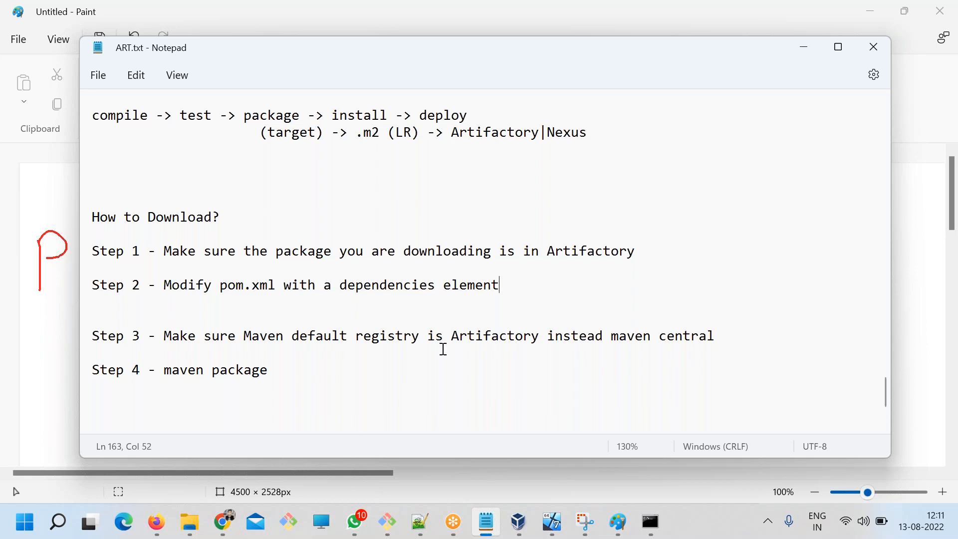
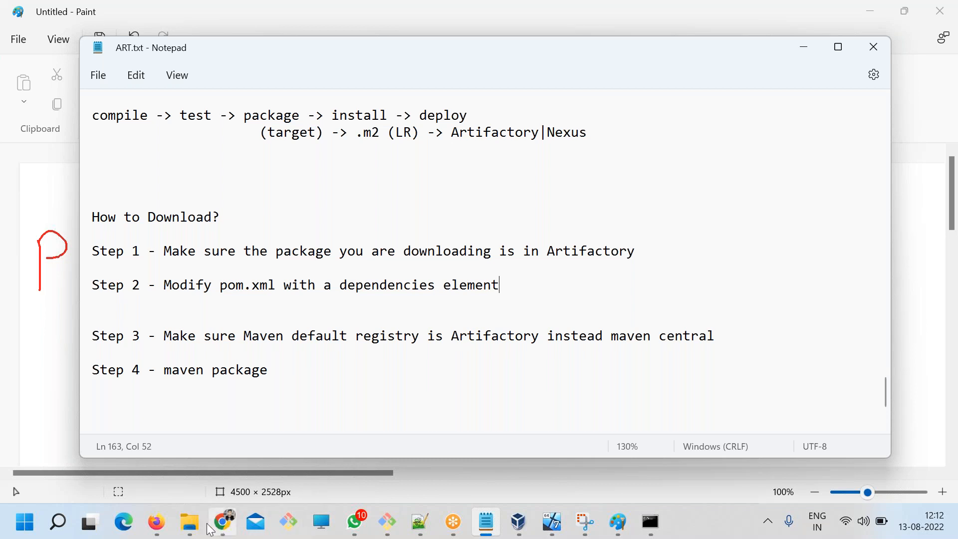
Open pom.xml from the maven workspace's mail folder in Notepad++ and review its artifactId and dependencies block.
left_click(190, 522)
left_click(569, 462)
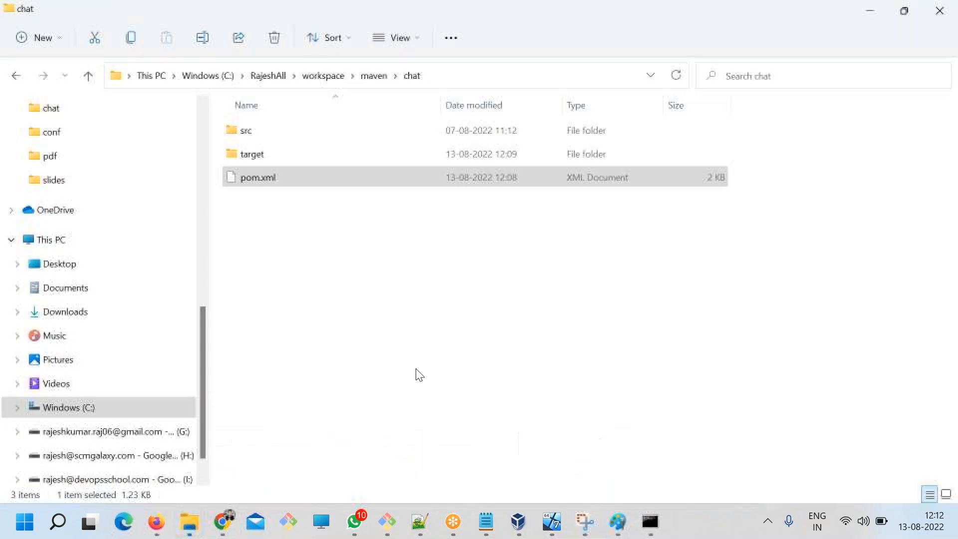
left_click(373, 81)
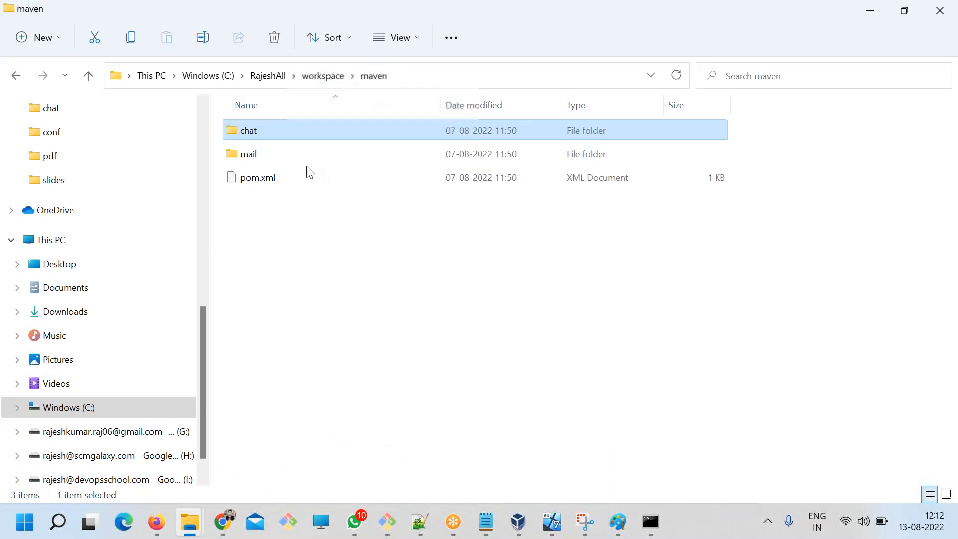
left_click(252, 158)
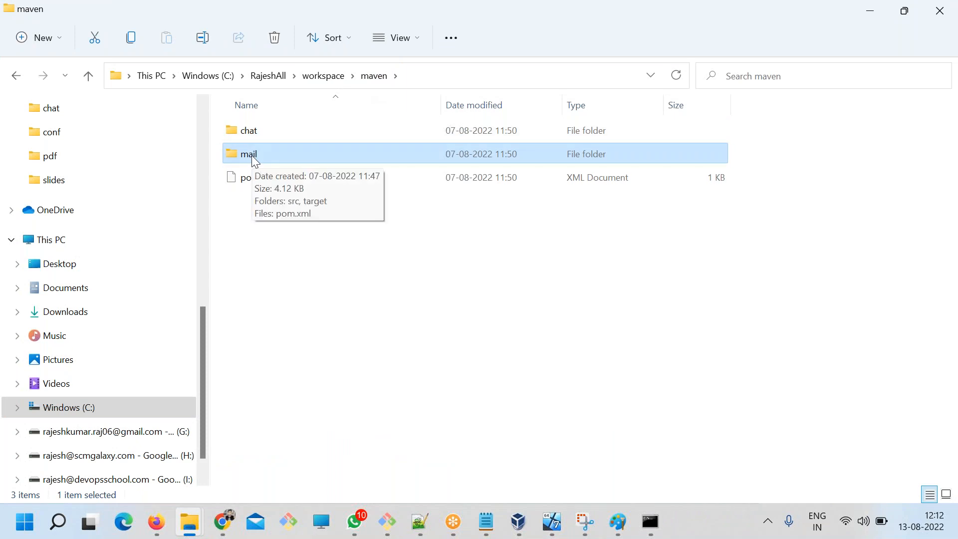
double_click(251, 156)
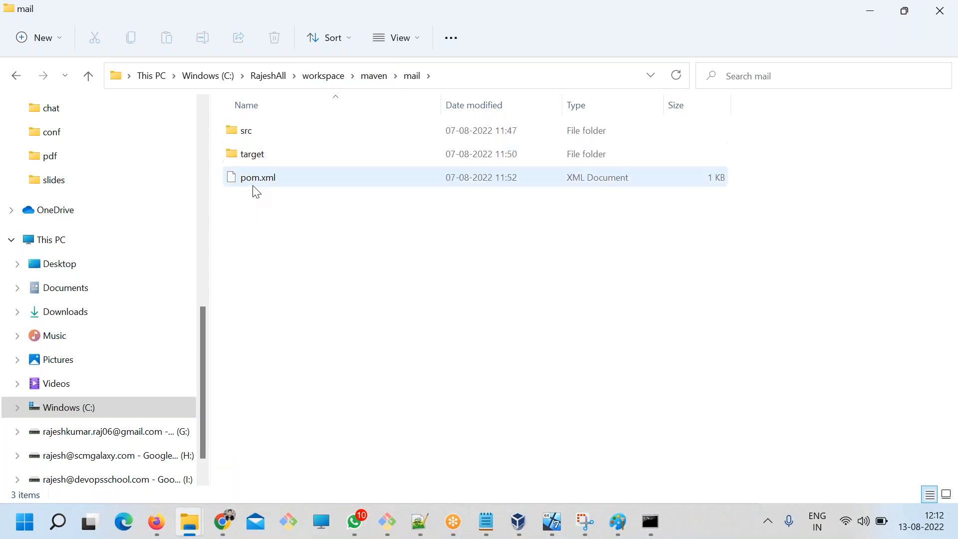
left_click(252, 182)
right_click(255, 180)
left_click(321, 254)
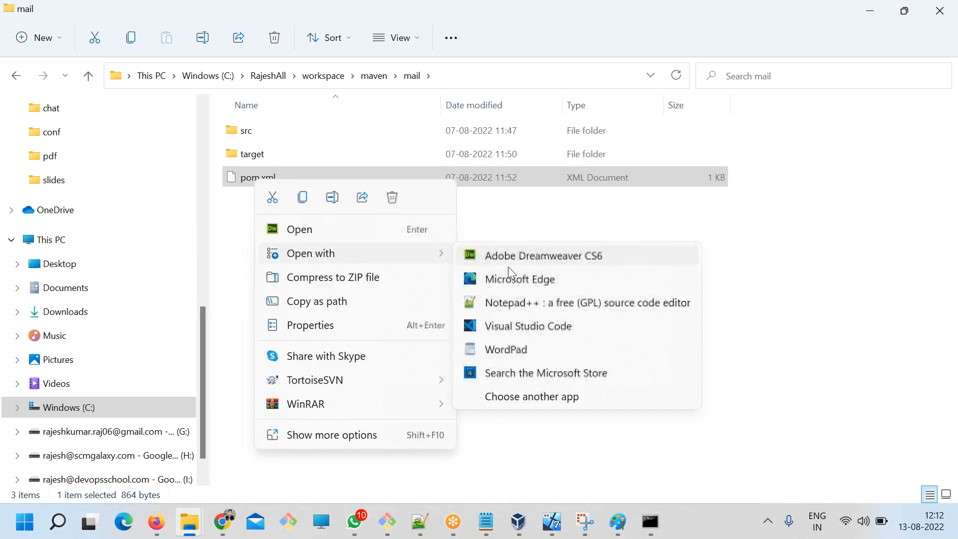
left_click(522, 303)
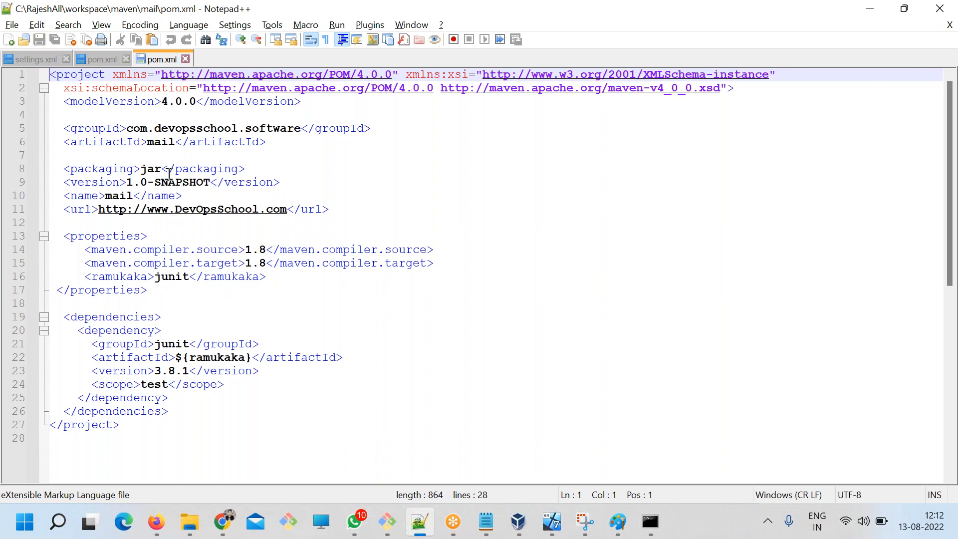
double_click(157, 142)
left_click_drag(199, 411, 67, 328)
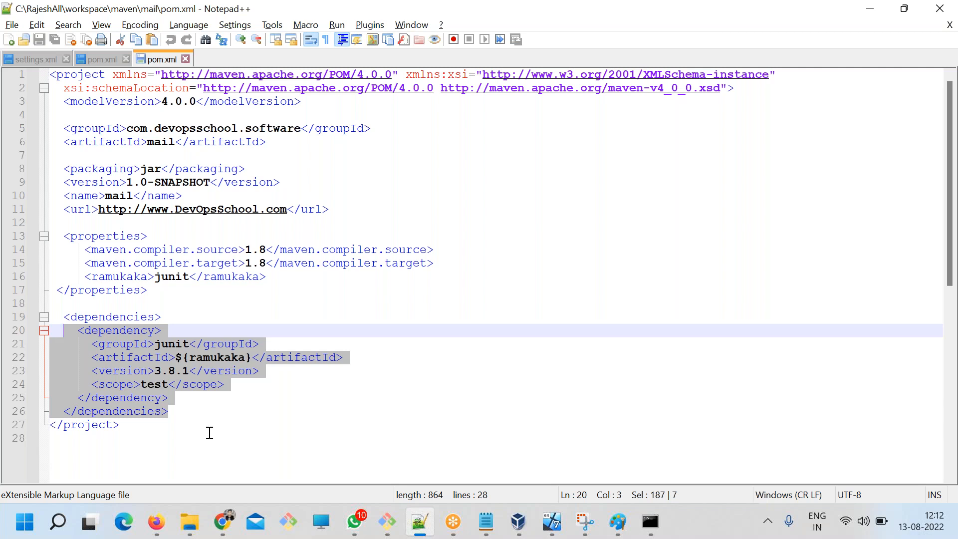
Switch to Artifactory in Chrome and examine the Maven dependency declaration of chat-1.0.jar.
left_click(223, 522)
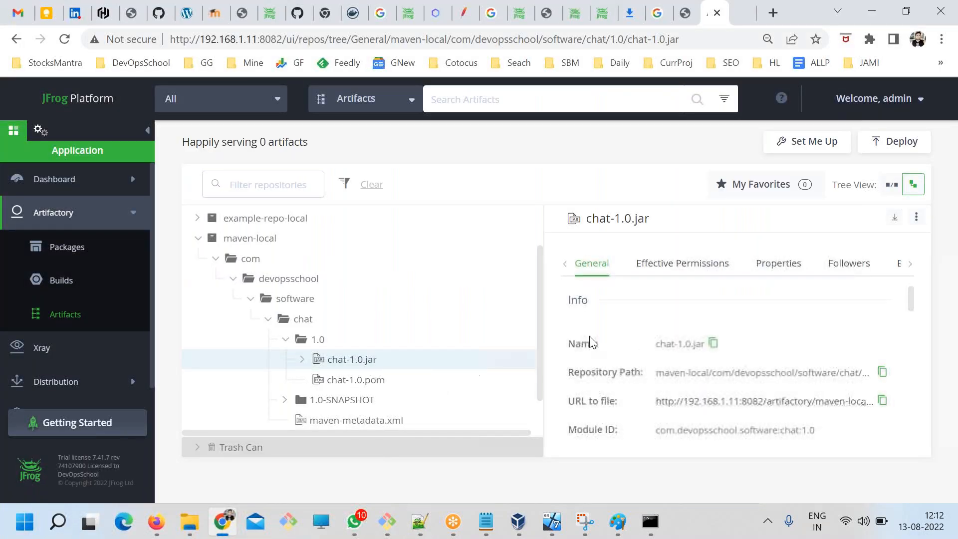
scroll(699, 340, "down", 5)
scroll(715, 370, "down", 5)
scroll(644, 367, "up", 2)
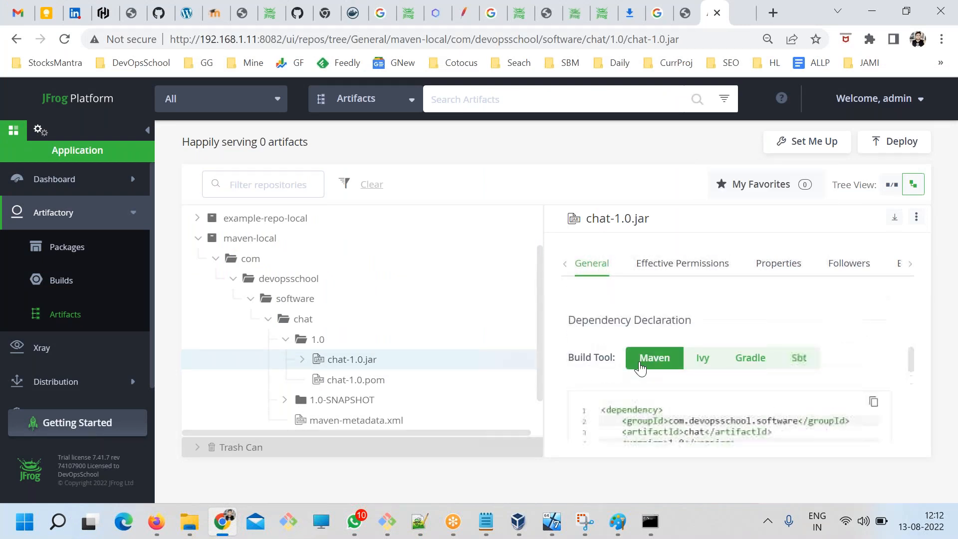
scroll(654, 371, "down", 2)
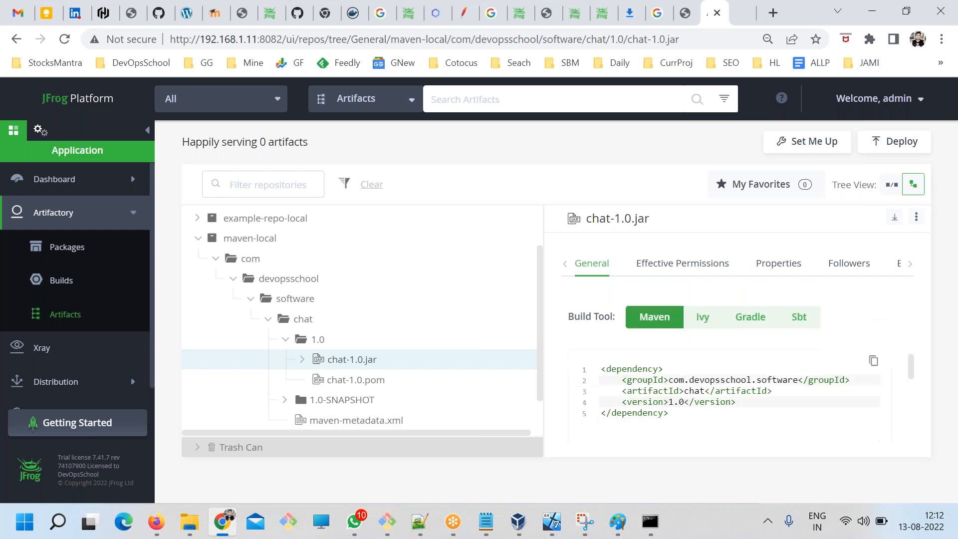
left_click_drag(716, 368, 610, 343)
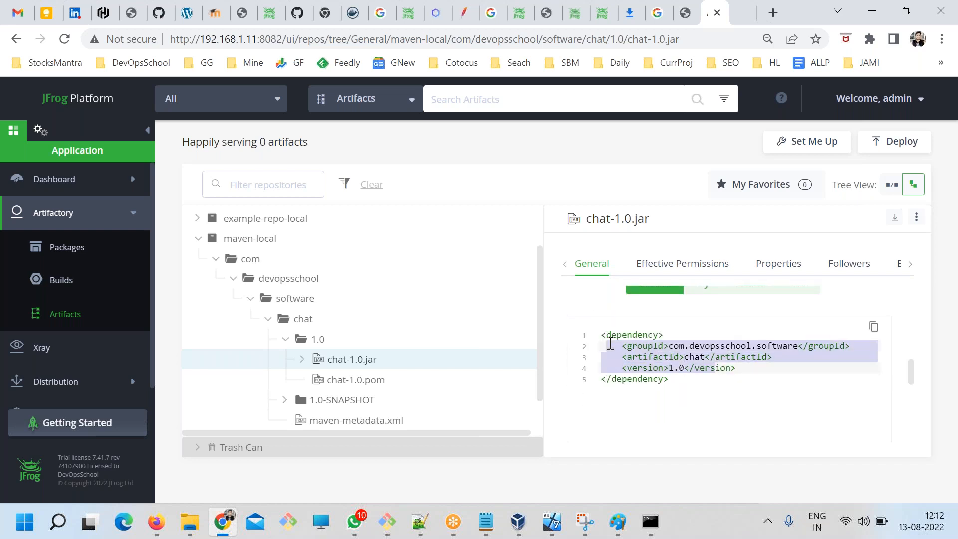
scroll(664, 375, "up", 1)
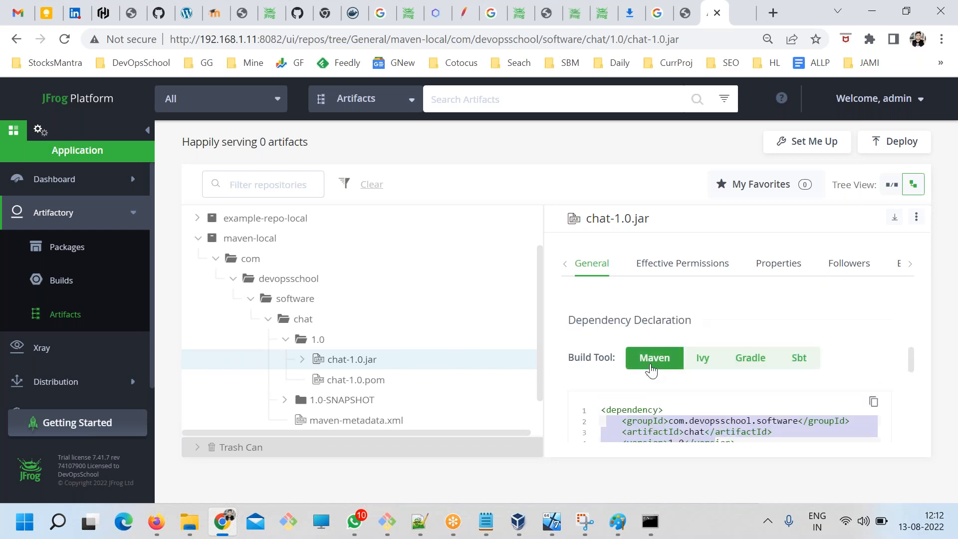
Look through the Ivy, Gradle and Sbt dependency declarations for chat-1.0.jar.
left_click(703, 361)
left_click(749, 367)
scroll(750, 394, "down", 1)
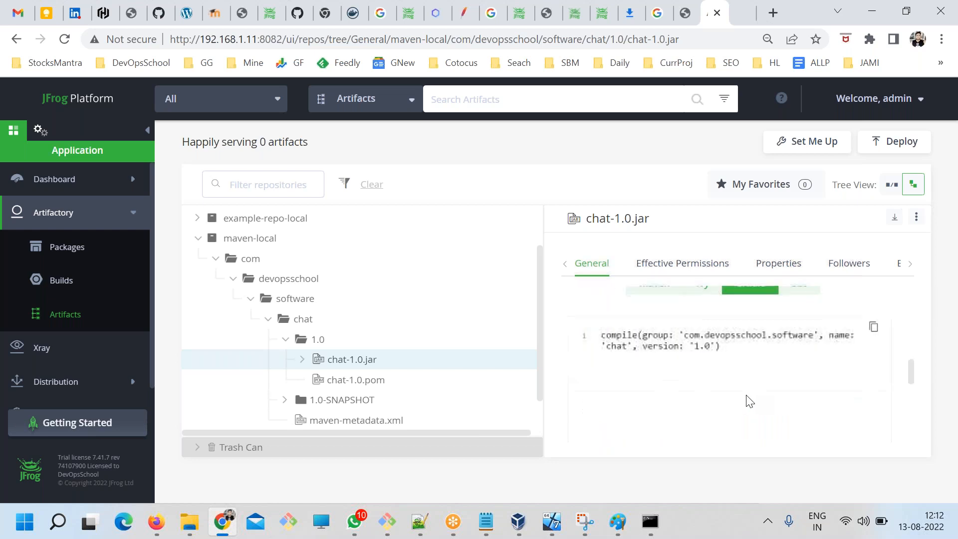
scroll(734, 387, "up", 1)
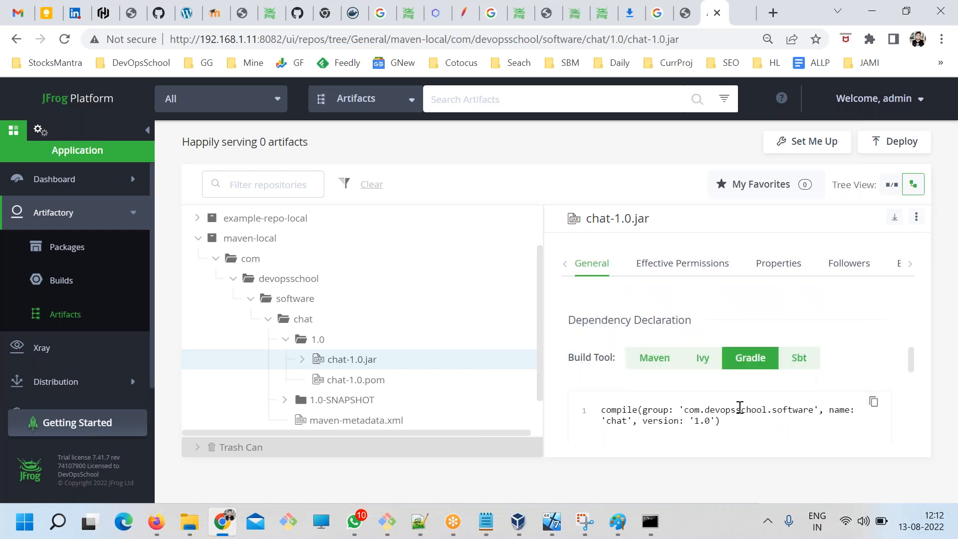
left_click(804, 362)
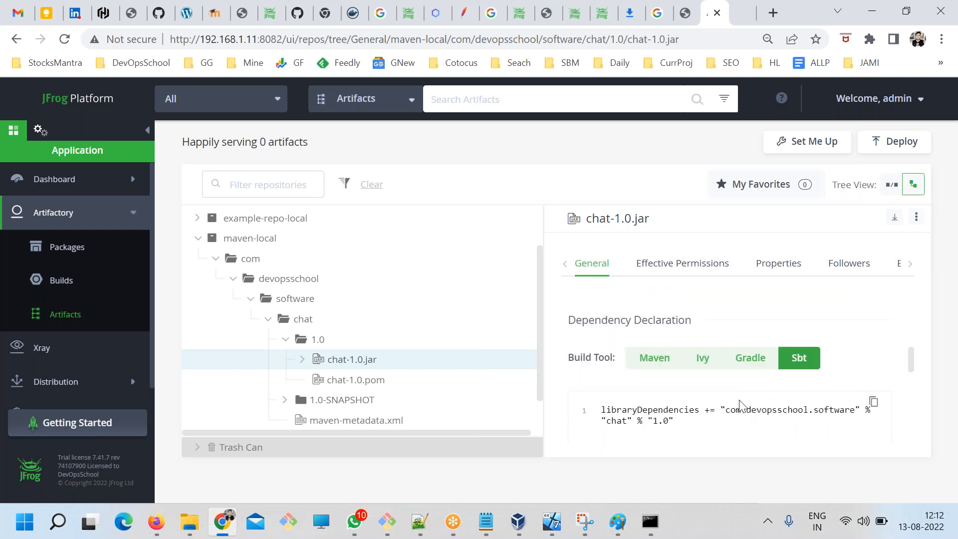
left_click(742, 365)
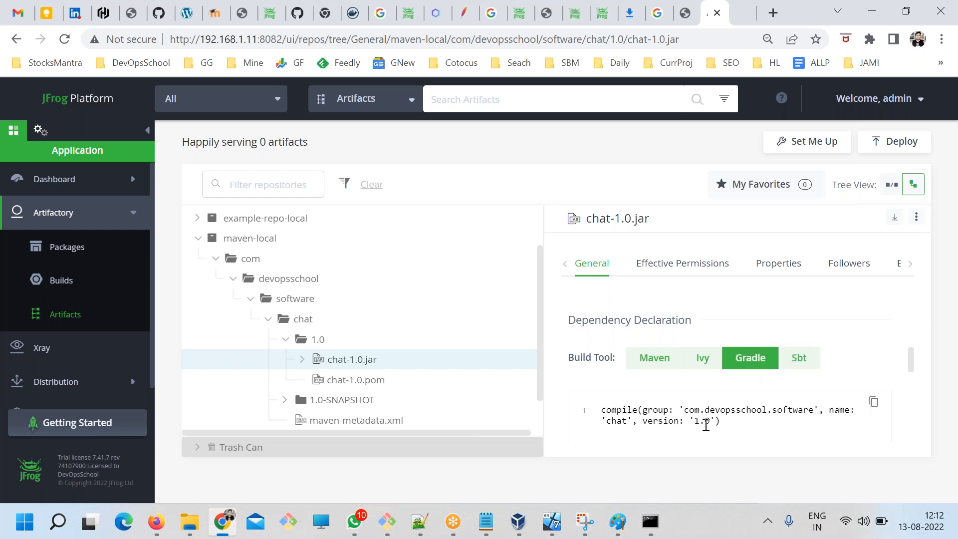
left_click_drag(715, 423, 648, 406)
Display the Maven dependency declaration for chat-1.0.jar again and copy it to the clipboard.
left_click(634, 369)
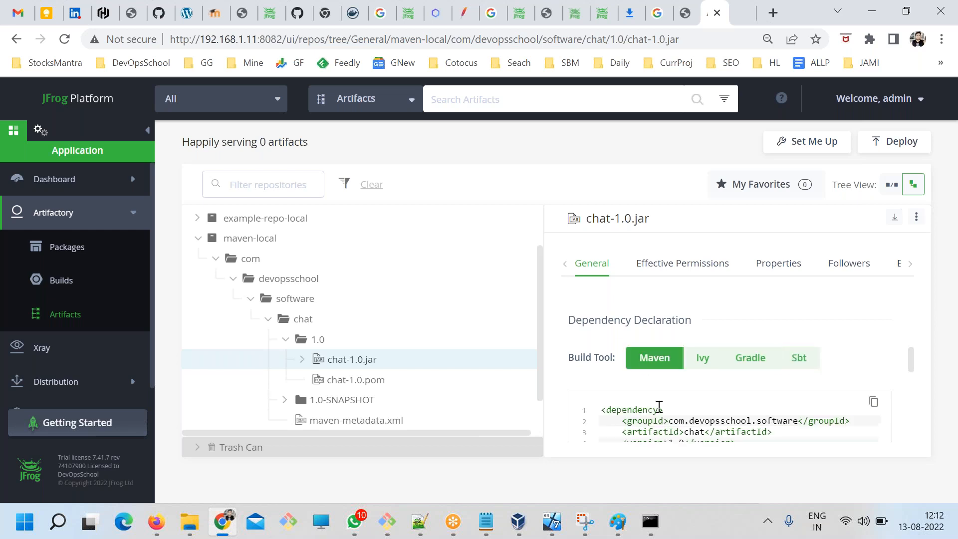
scroll(692, 441, "down", 2)
left_click(874, 329)
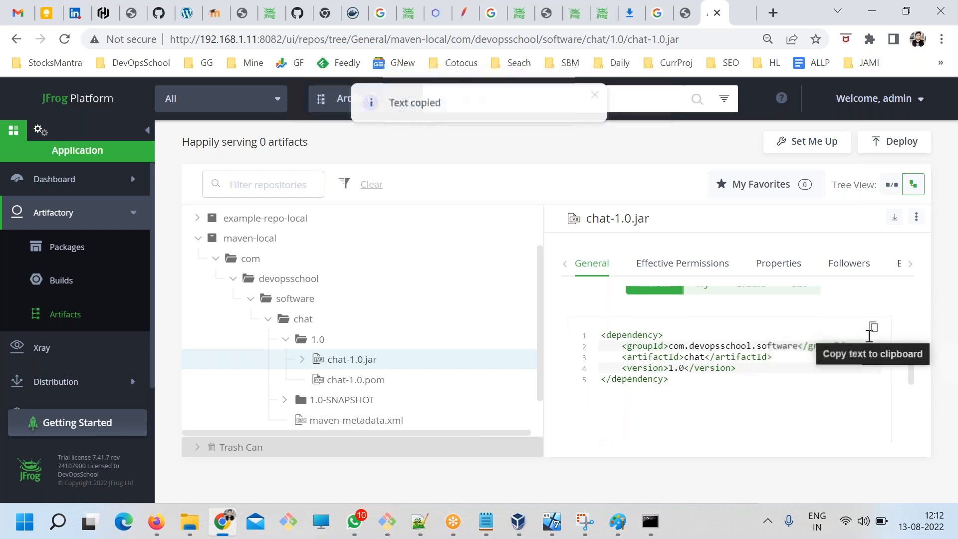
Switch back to the mail pom.xml and paste the copied chat 1.0 dependency below the junit dependency, separated by a blank line.
key("alt+Tab")
left_click(184, 397)
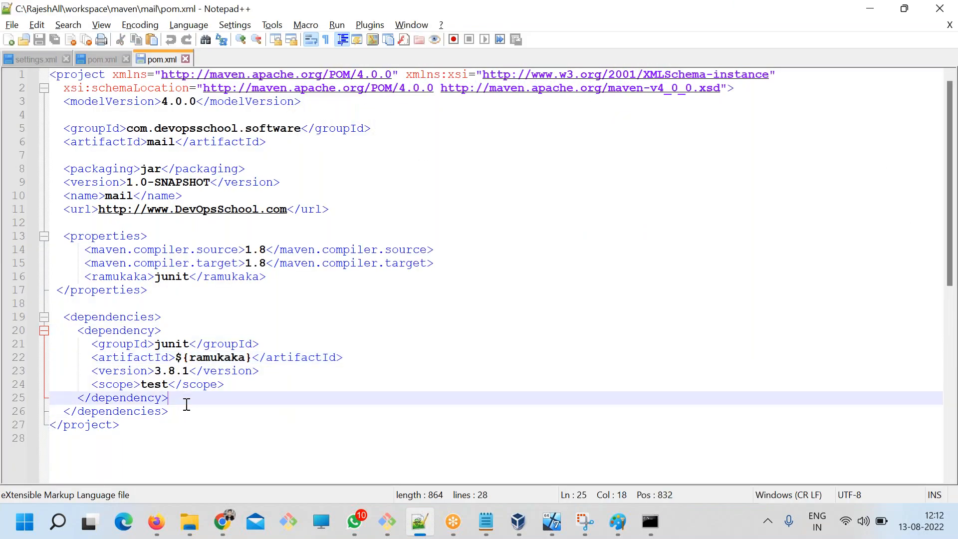
type("\\")
key("Return")
key("BackSpace")
key("BackSpace")
key("BackSpace")
key("BackSpace")
key("BackSpace")
key("BackSpace")
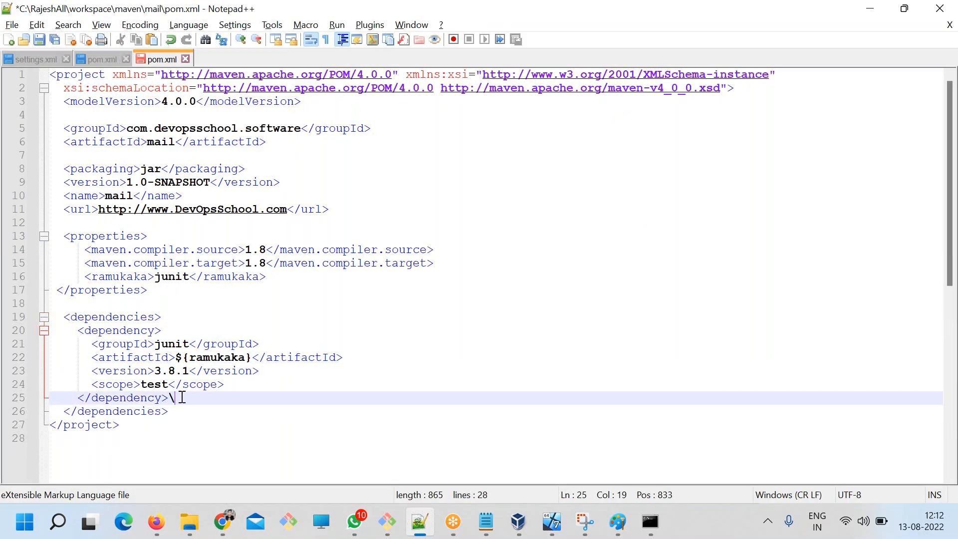
key("Return")
key("Return")
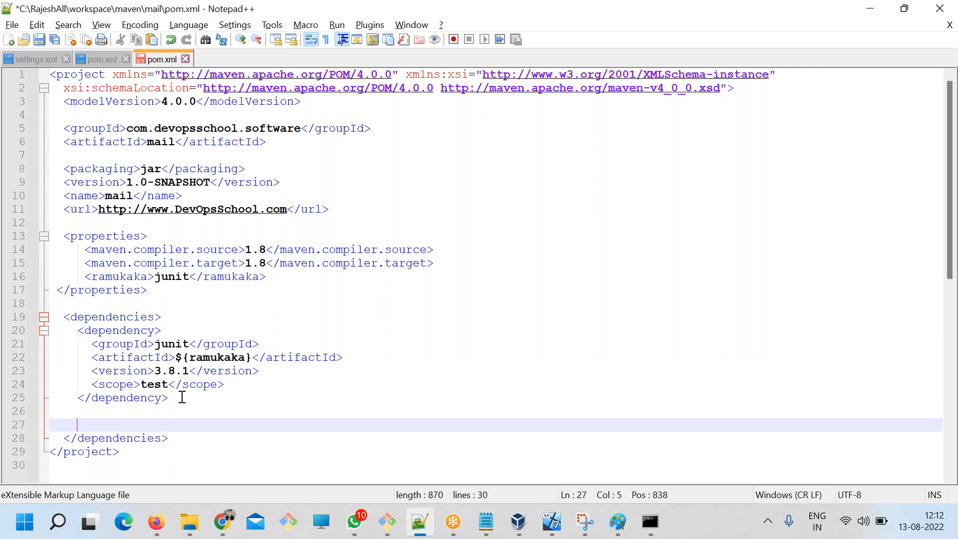
key("ctrl+v")
key("Return")
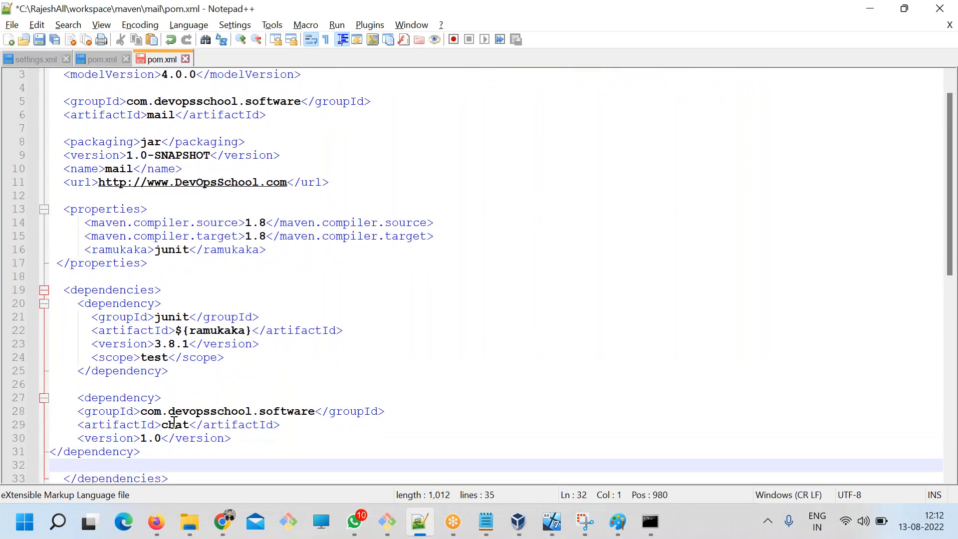
Indent the pasted dependency's groupId, artifactId, version and closing tag, and delete the blank line above the closing dependencies tag.
left_click(55, 449)
key("Tab")
left_click(79, 412)
key("Tab")
left_click(83, 428)
key("Tab")
left_click(80, 439)
key("Tab")
scroll(80, 438, "down", 2)
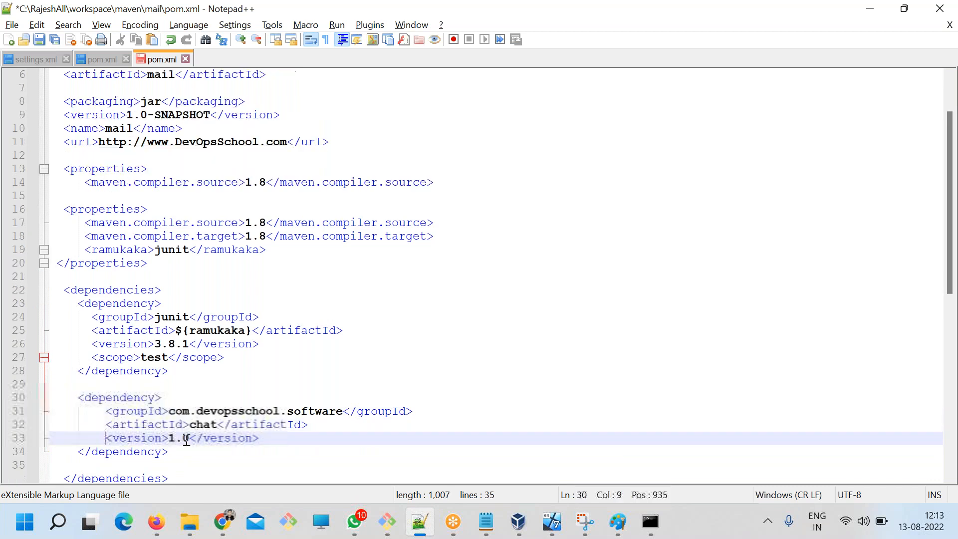
left_click(159, 389)
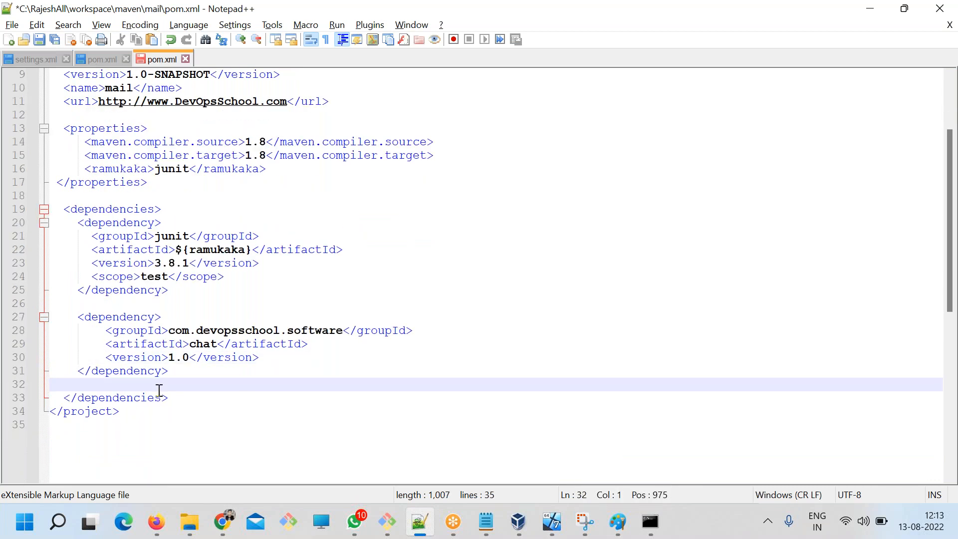
key("Delete")
Copy the whole dependencies block from the mail pom.xml into the Notepad notes under Step 2.
left_click_drag(179, 385, 28, 209)
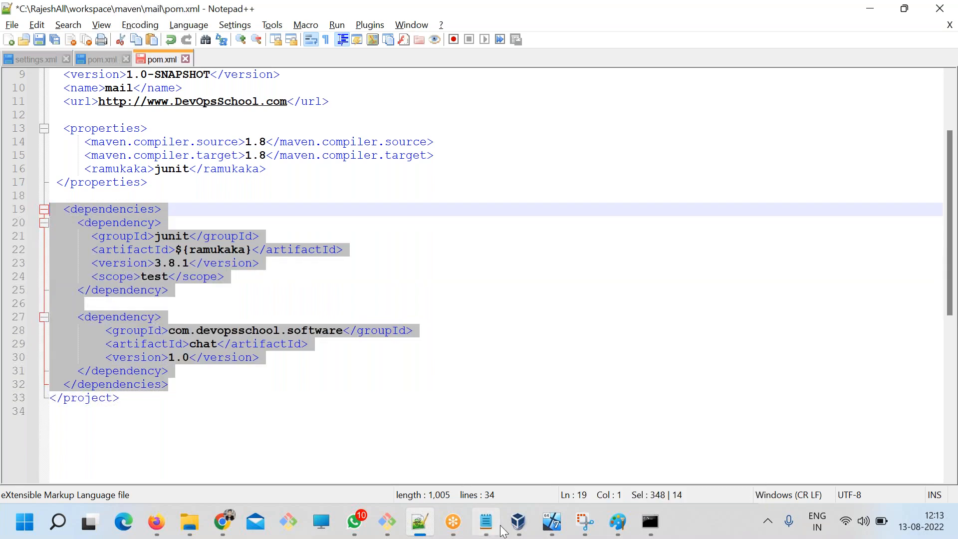
left_click(486, 523)
left_click(252, 307)
key("ctrl+v")
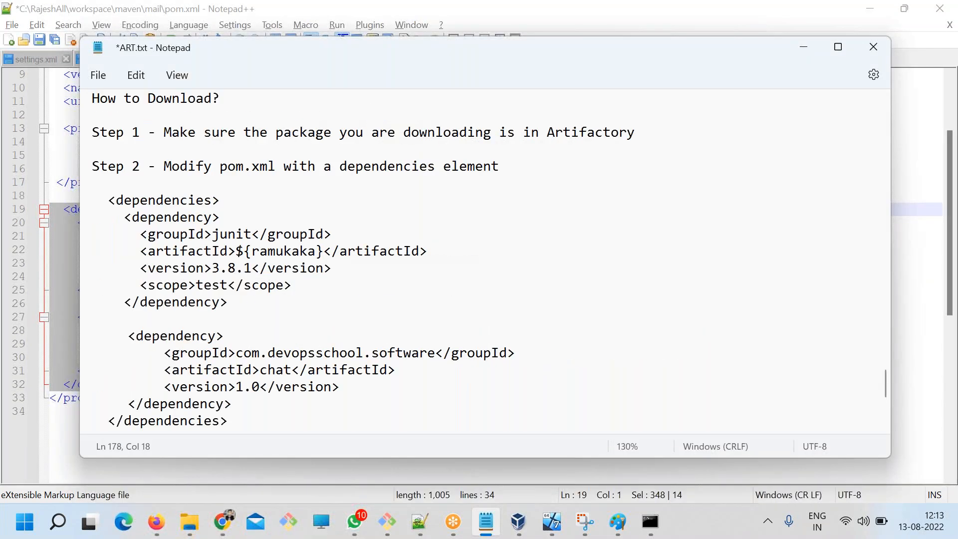
key("Return")
Return to the mail pom.xml, review the project version and the chat dependency's artifactId and version, and save the file.
key("alt+Tab")
left_click(276, 329)
left_click(310, 370)
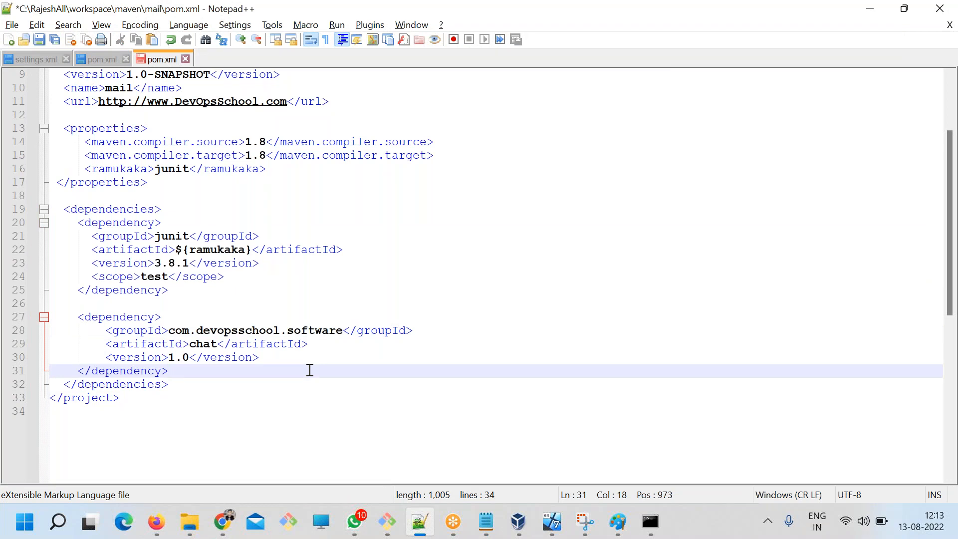
scroll(301, 363, "up", 2)
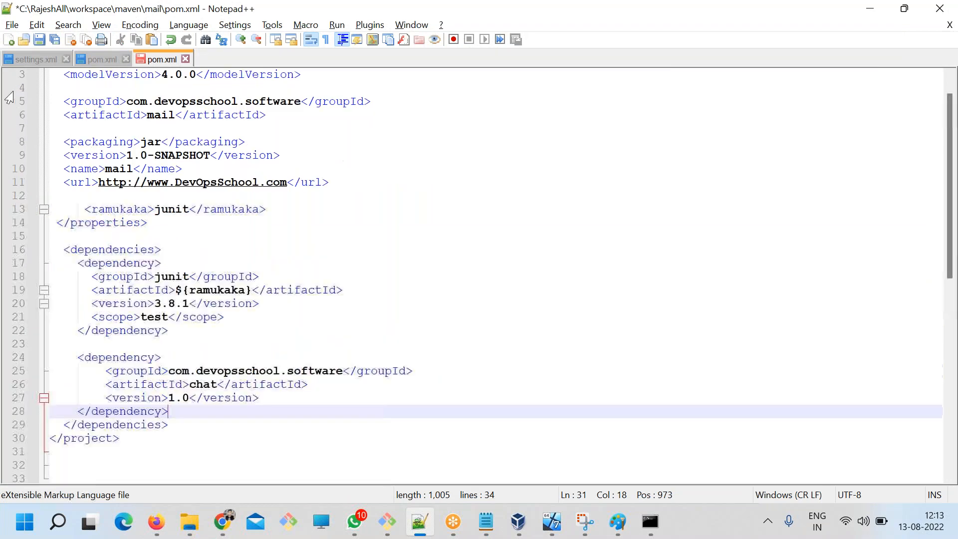
left_click(115, 159)
double_click(114, 158)
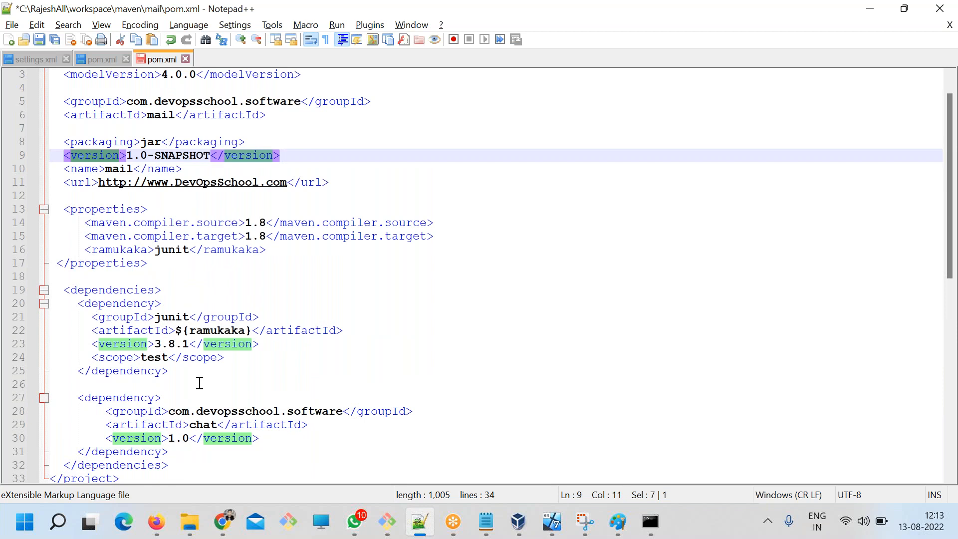
scroll(199, 387, "down", 2)
left_click(205, 394)
double_click(209, 345)
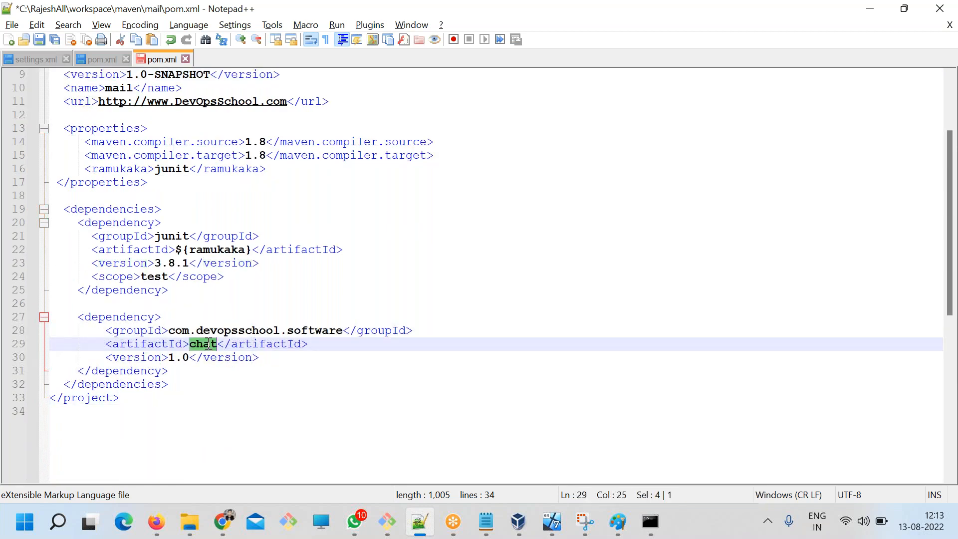
left_click_drag(189, 358, 163, 355)
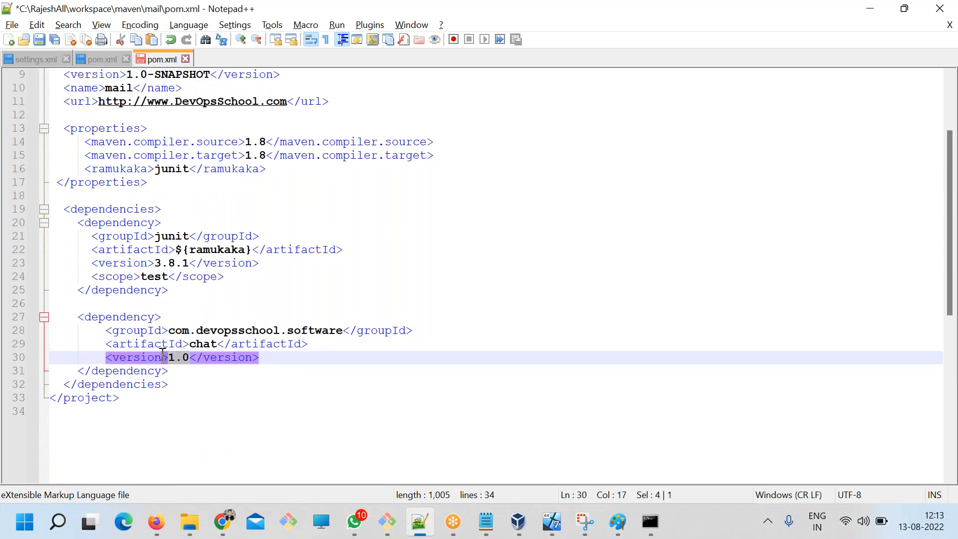
left_click(272, 395)
key("ctrl+s")
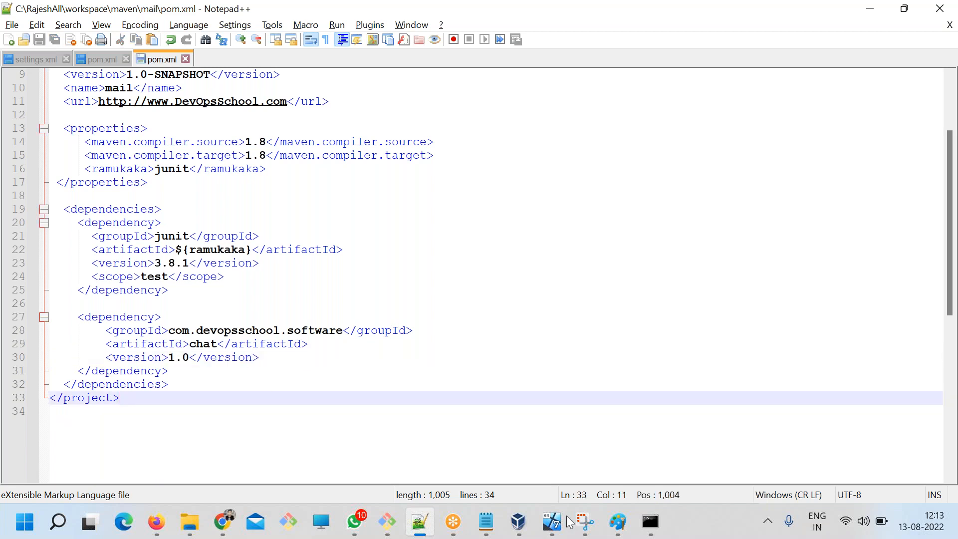
Switch to the Notepad notes and review the Step 3 line about Maven's default registry.
left_click(497, 523)
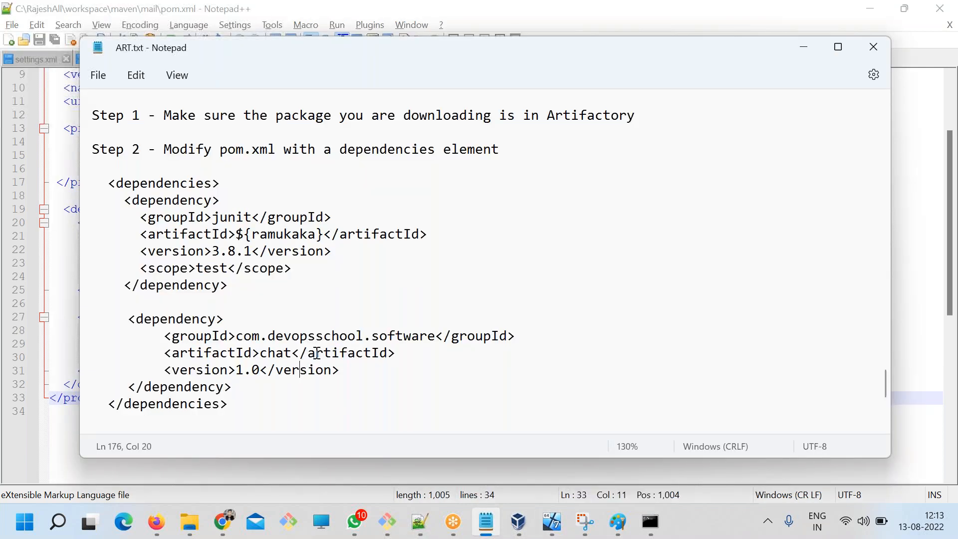
scroll(315, 360, "down", 3)
left_click_drag(189, 302, 490, 303)
left_click(558, 314)
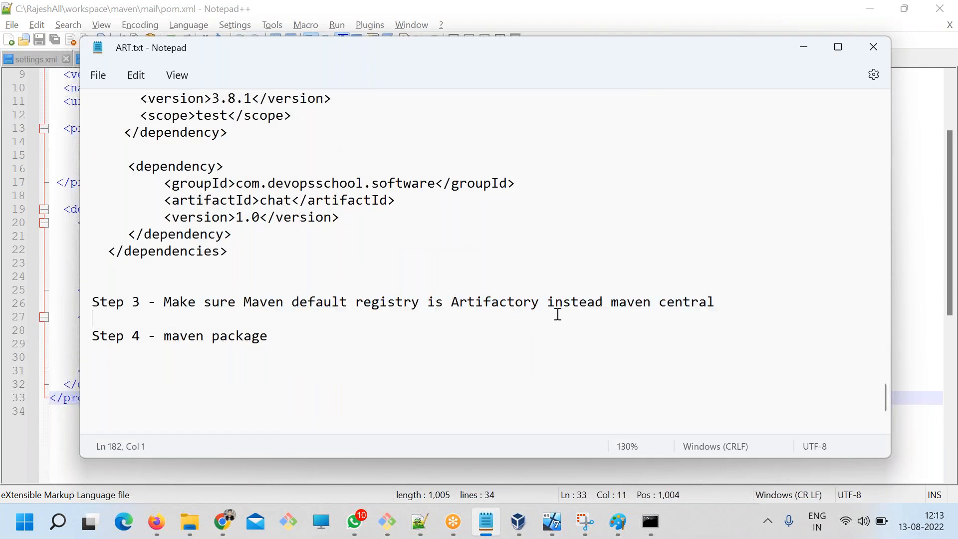
left_click_drag(724, 303, 150, 302)
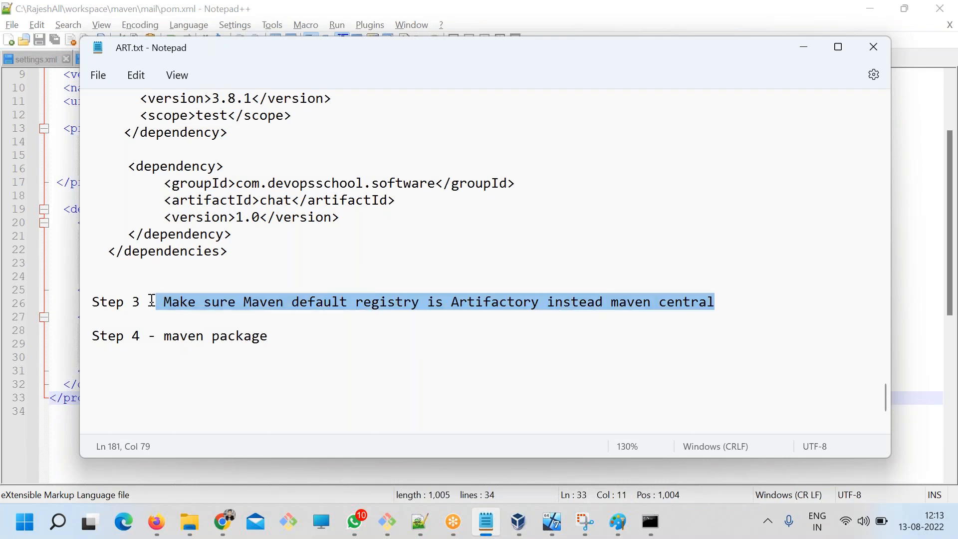
Append "in setting.xml" to the Step 3 line in the Notepad notes after checking the mirrors section of settings.xml, and save the notes.
left_click(388, 306)
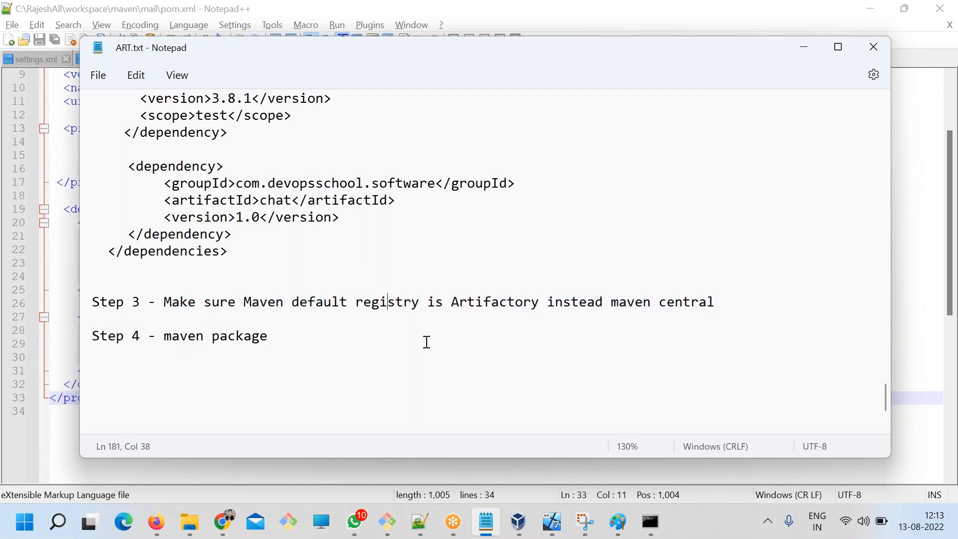
left_click(420, 522)
left_click(26, 59)
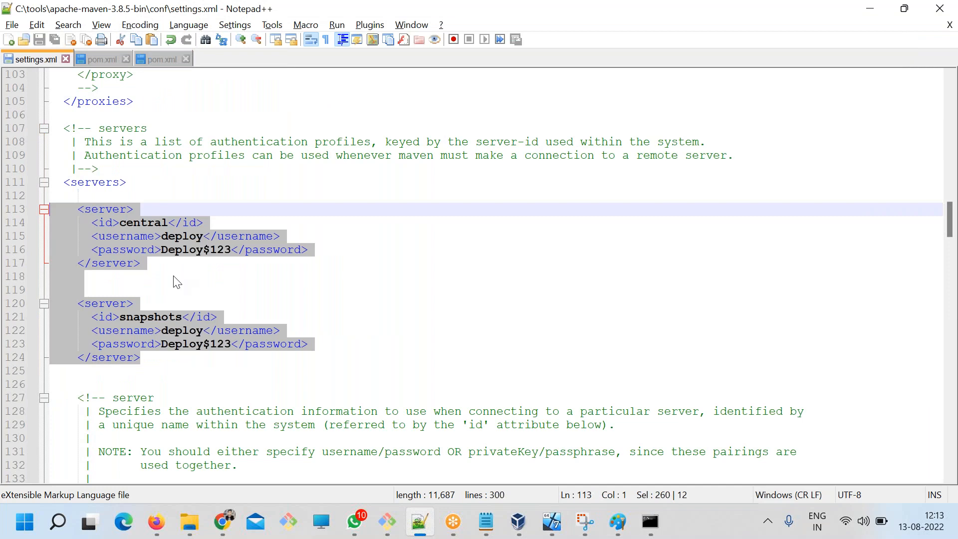
scroll(177, 283, "down", 20)
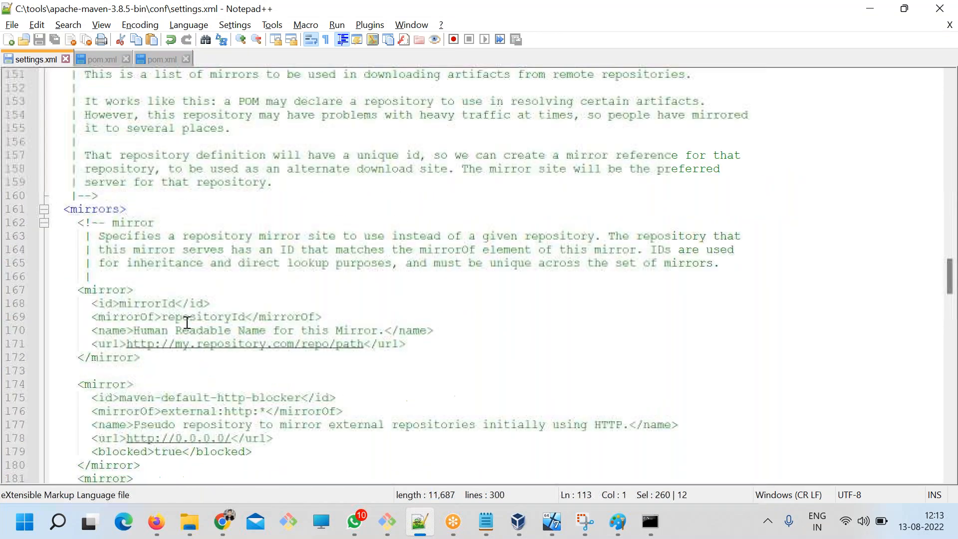
key("alt+Tab")
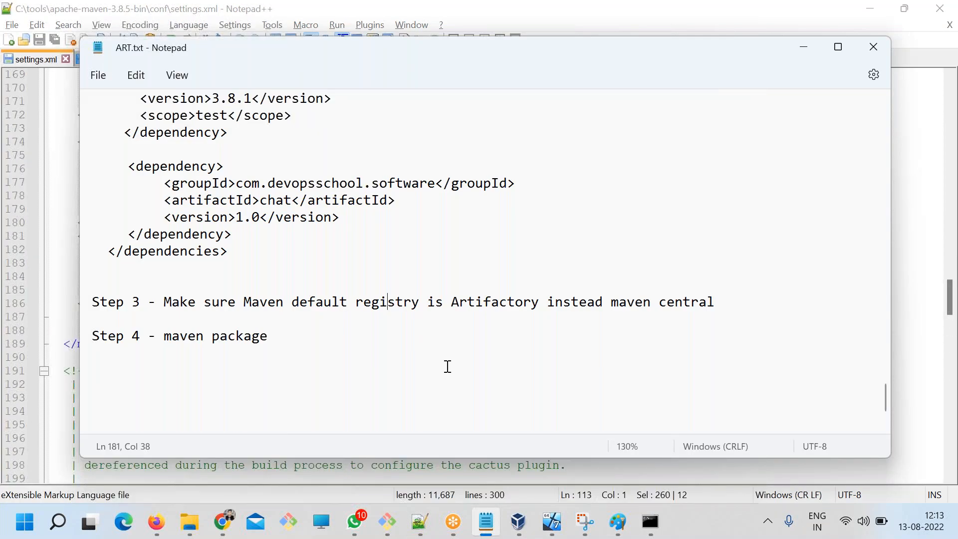
type("in setting.xml")
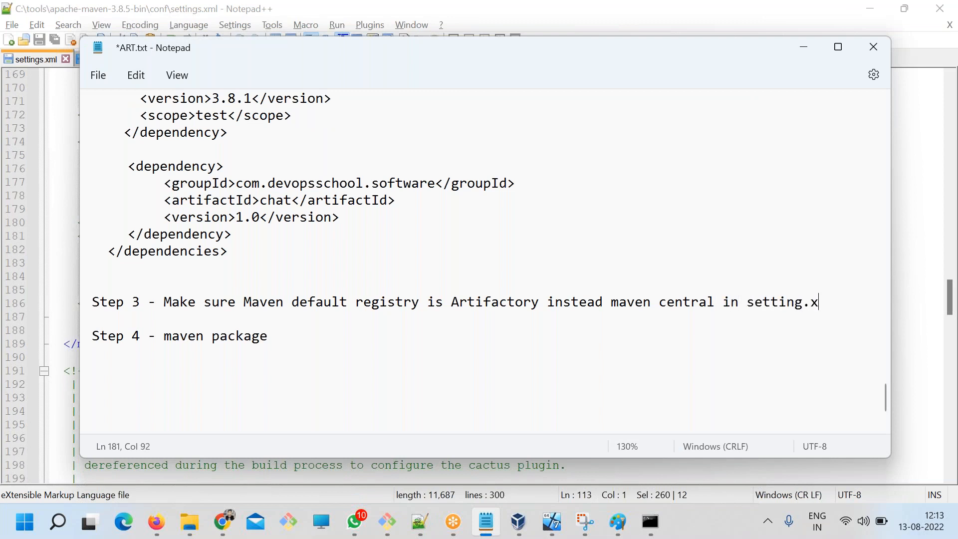
key("ctrl+s")
Switch to settings.xml in Notepad++ and examine the mirrors section, its opening and closing tags, and the commented-out mirror examples.
key("alt+Tab")
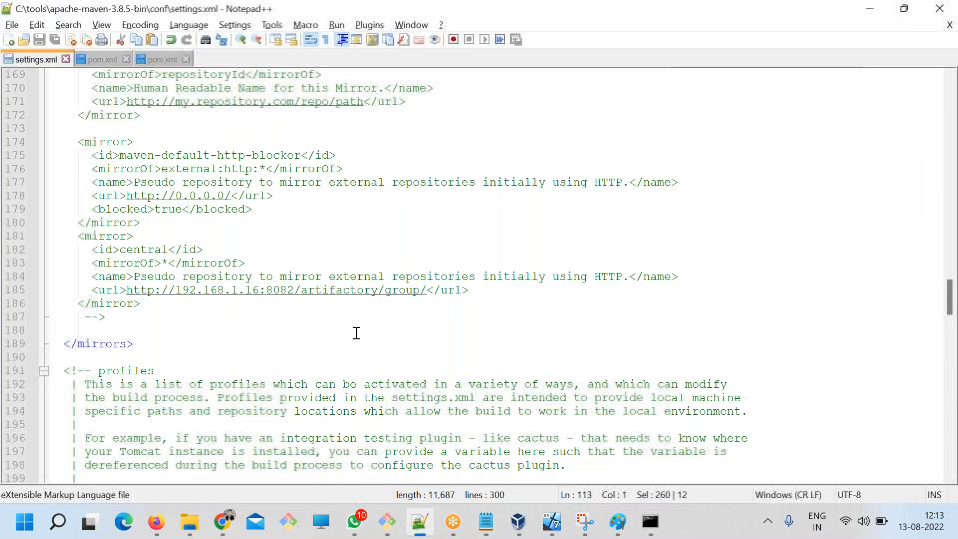
scroll(355, 332, "down", 3)
scroll(337, 338, "up", 10)
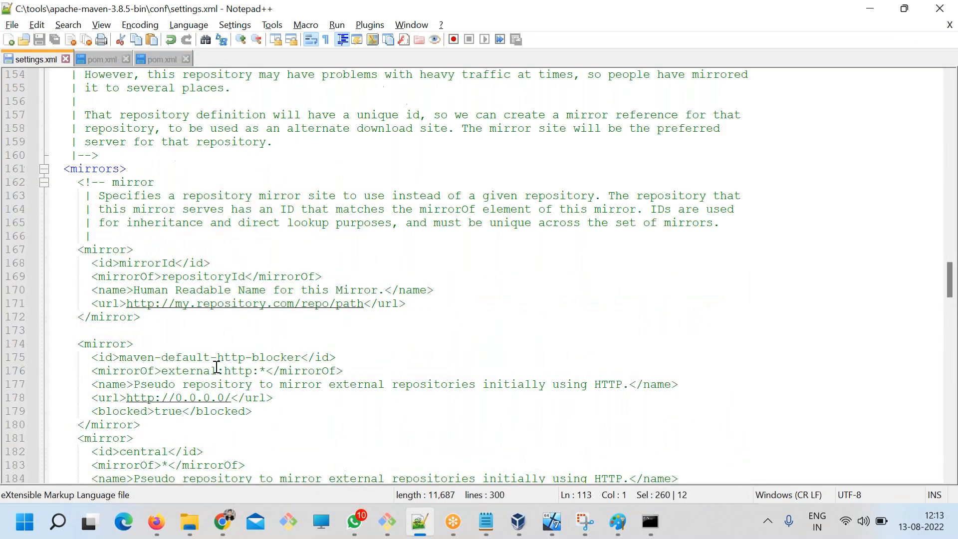
double_click(91, 250)
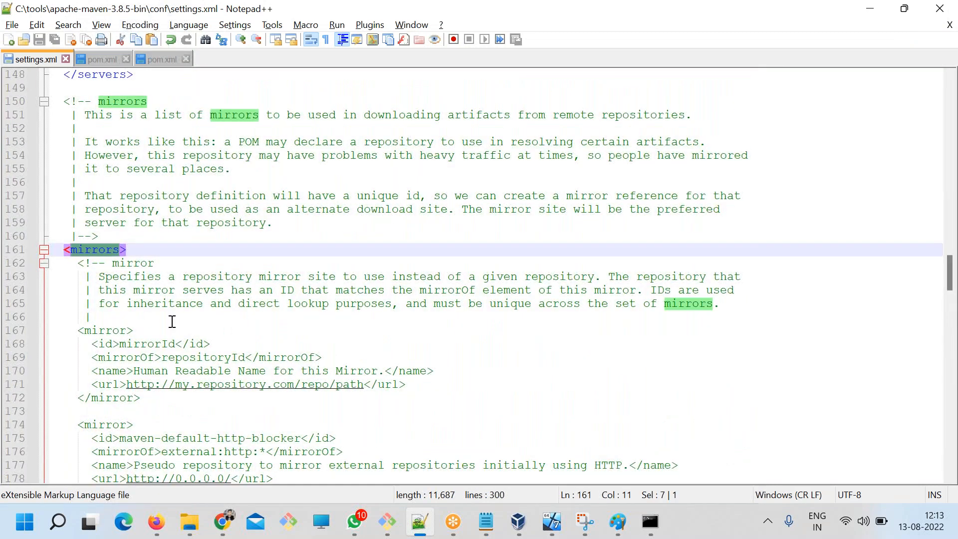
scroll(172, 317, "up", 1)
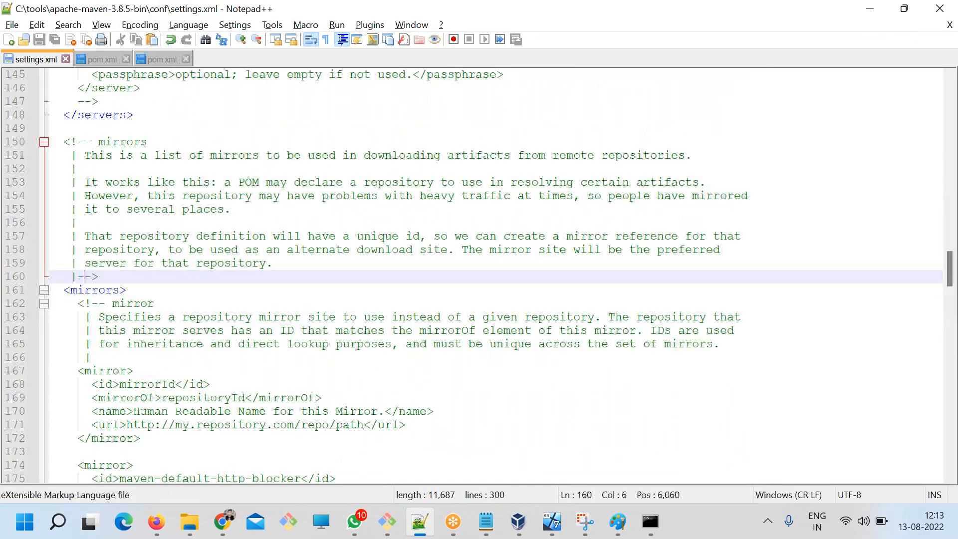
double_click(85, 277)
scroll(240, 391, "down", 3)
scroll(171, 377, "down", 5)
double_click(105, 343)
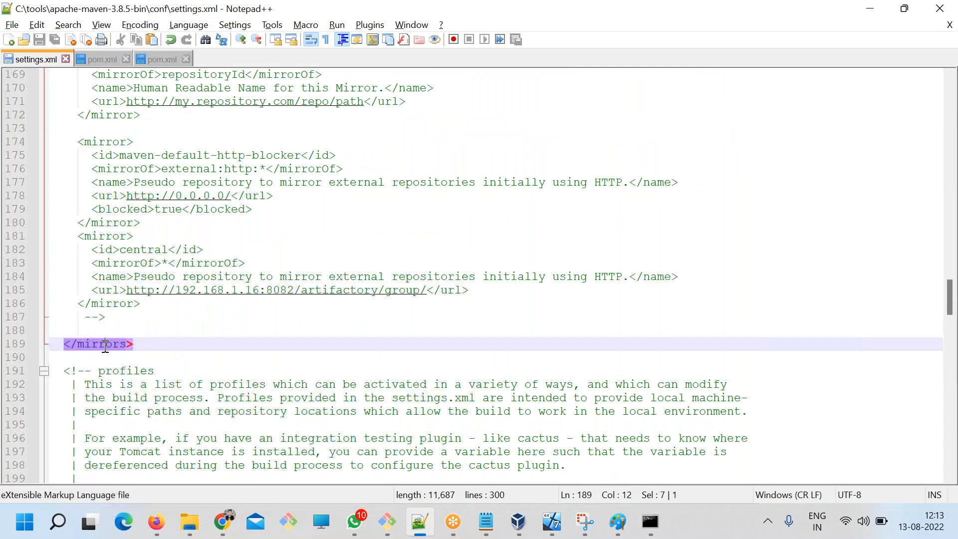
scroll(182, 416, "up", 2)
scroll(182, 416, "up", 2)
scroll(180, 402, "down", 2)
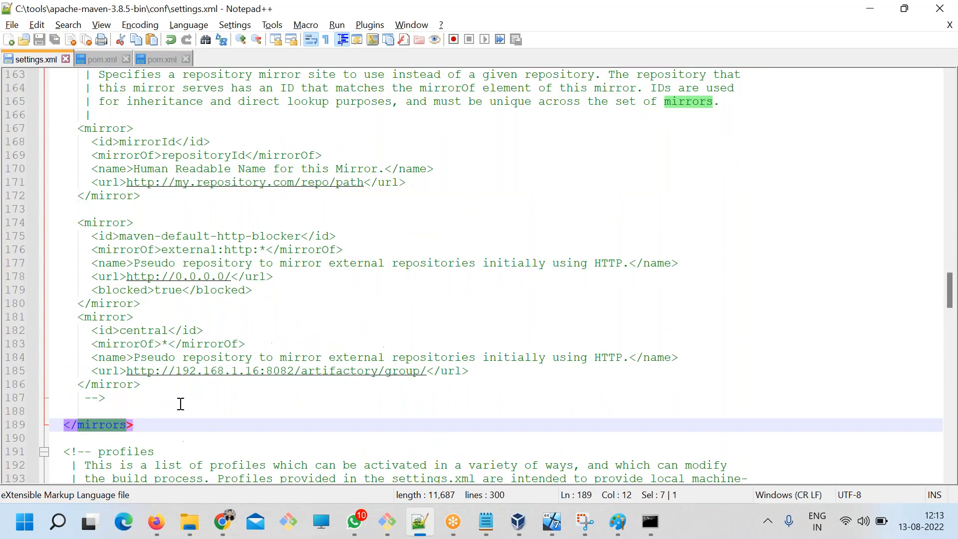
Insert a blank line above the commented central mirror in settings.xml and save the file.
left_click(170, 304)
key("Return")
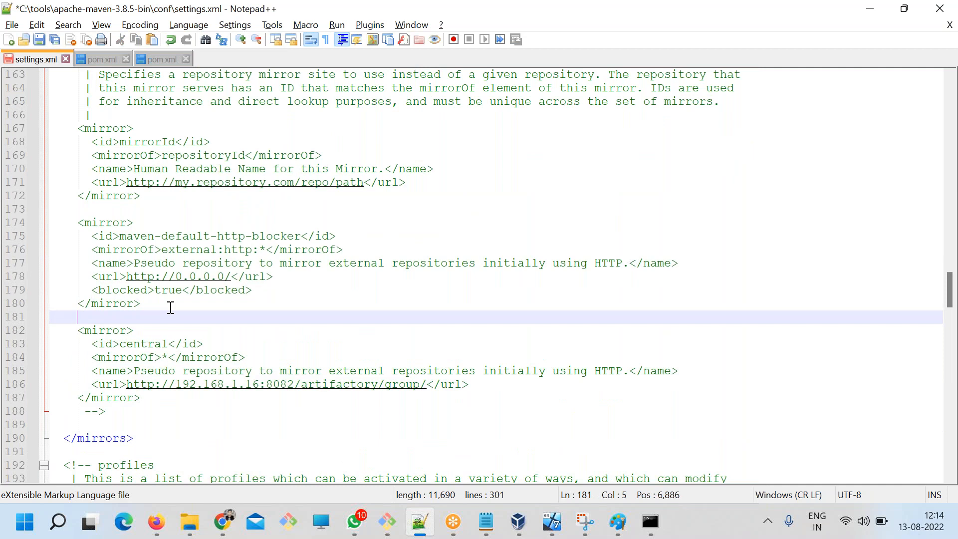
key("ctrl+s")
Copy the commented central mirror block to directly below the opening mirrors tag, outside the comment, and save settings.xml.
left_click_drag(142, 398, 49, 330)
key("ctrl+c")
scroll(155, 236, "up", 3)
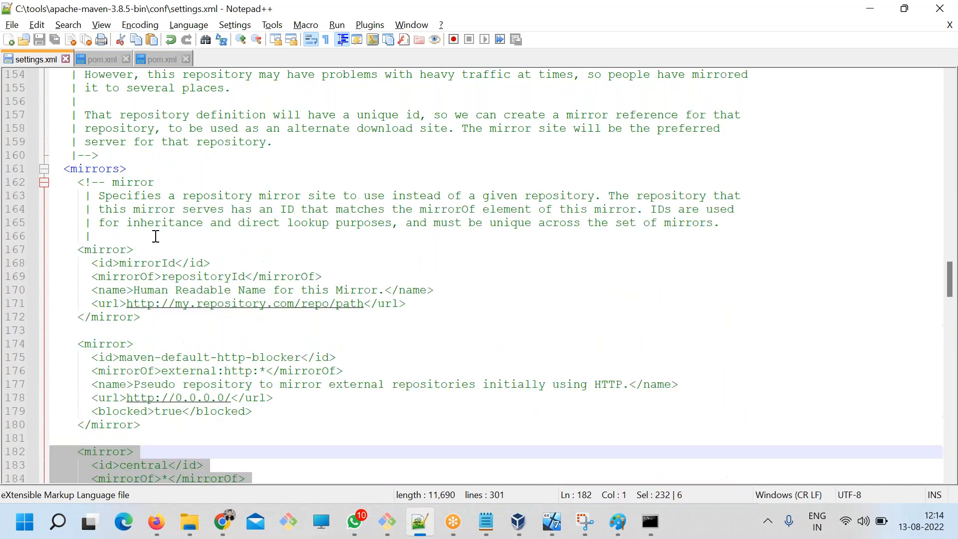
left_click(137, 167)
key("Return")
key("ctrl+v")
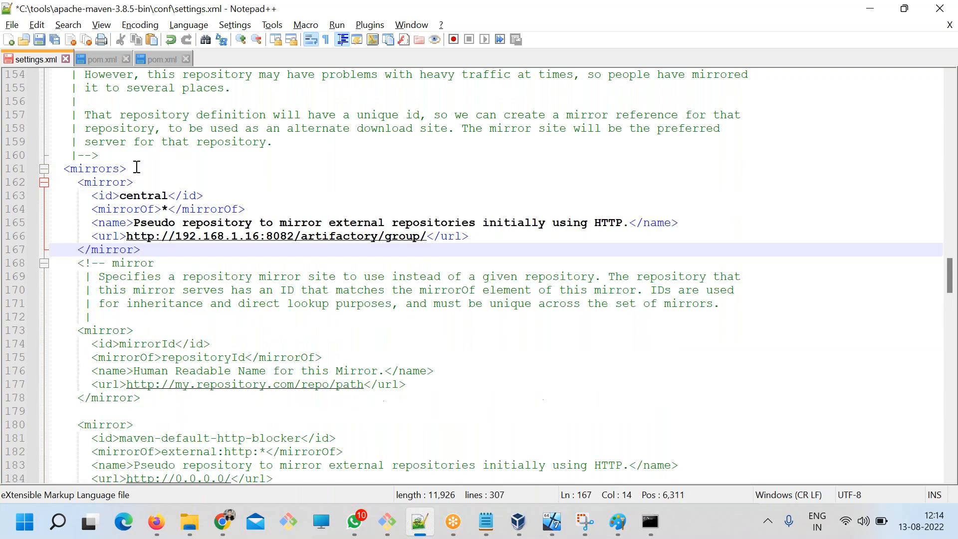
key("ctrl+s")
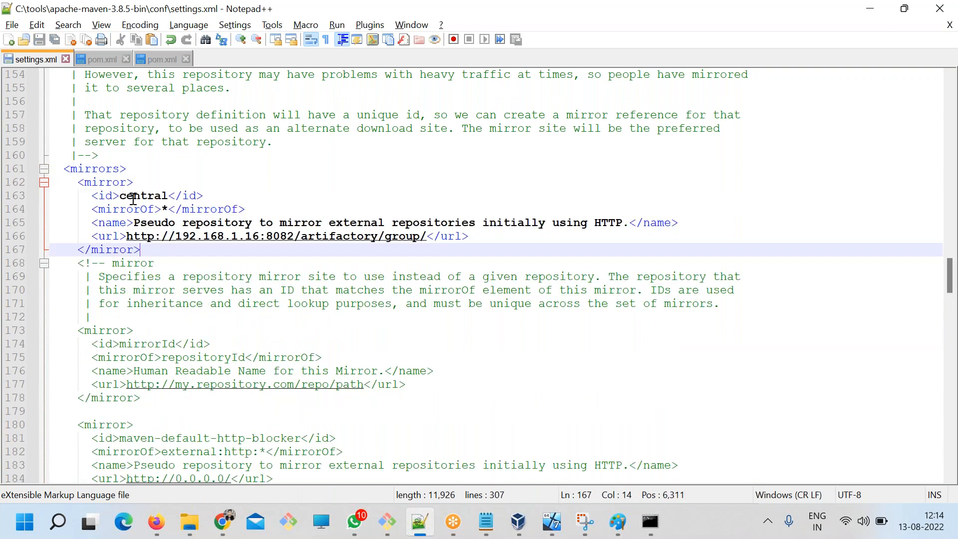
Check the new mirror's id, mirrorOf and url, then switch to Artifactory in Chrome and copy the group-devops repository's file URL.
double_click(134, 199)
scroll(143, 326, "up", 3)
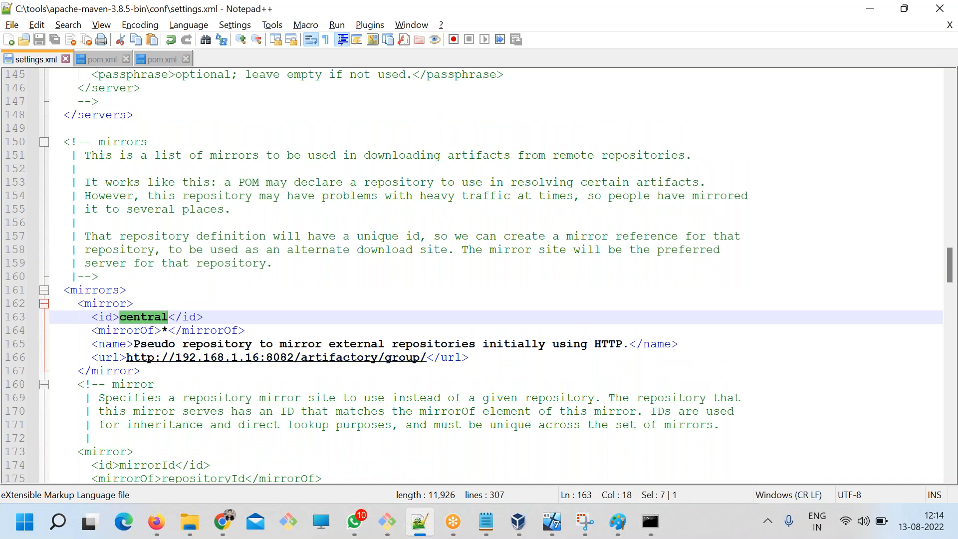
left_click_drag(169, 330, 164, 329)
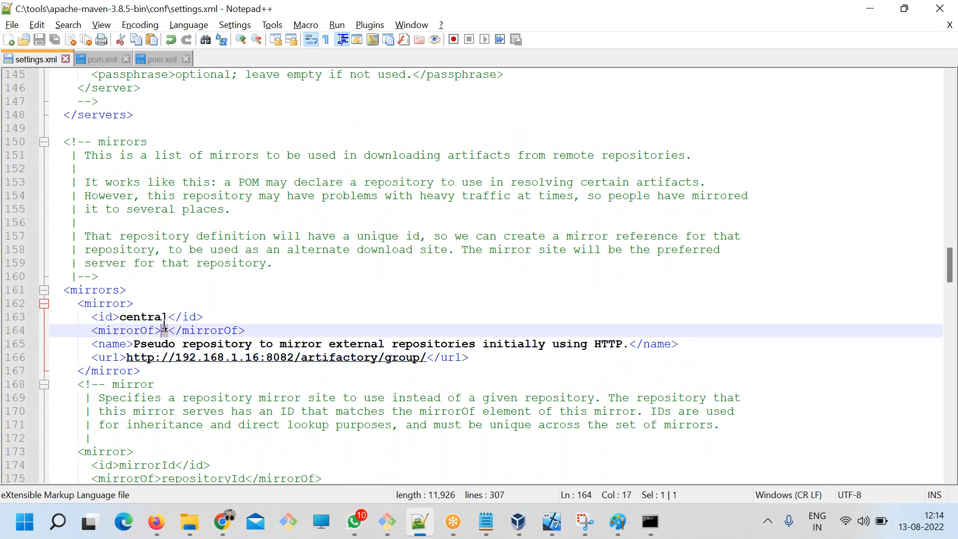
left_click_drag(427, 358, 135, 364)
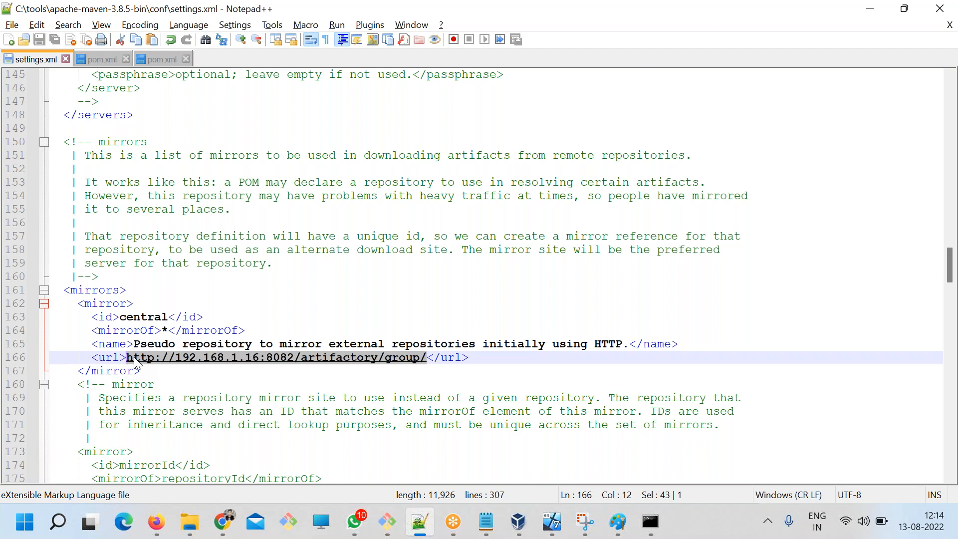
left_click(223, 522)
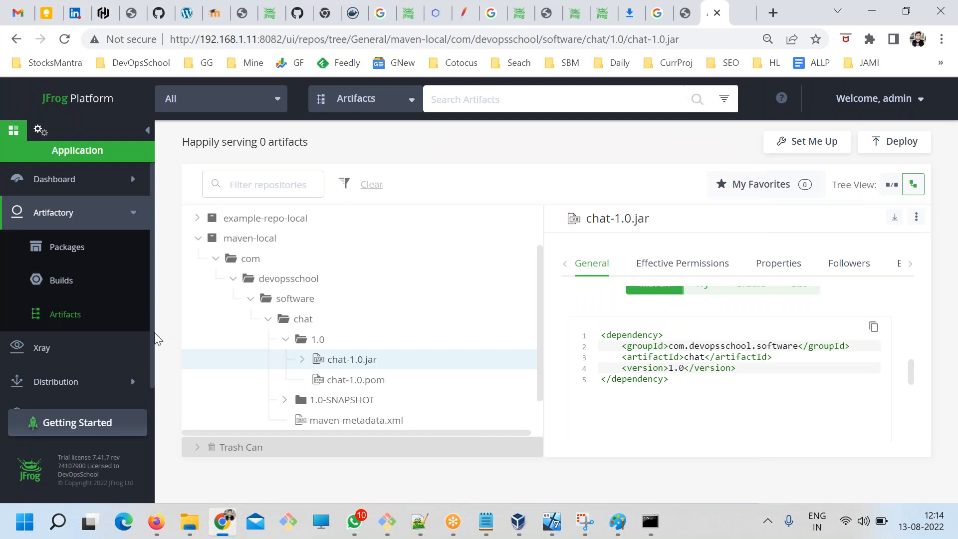
left_click(68, 315)
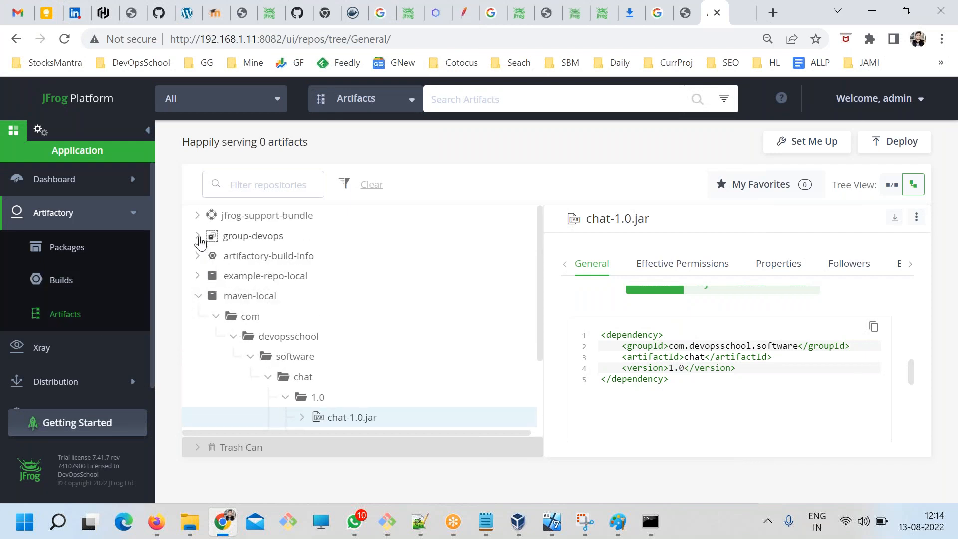
left_click(197, 235)
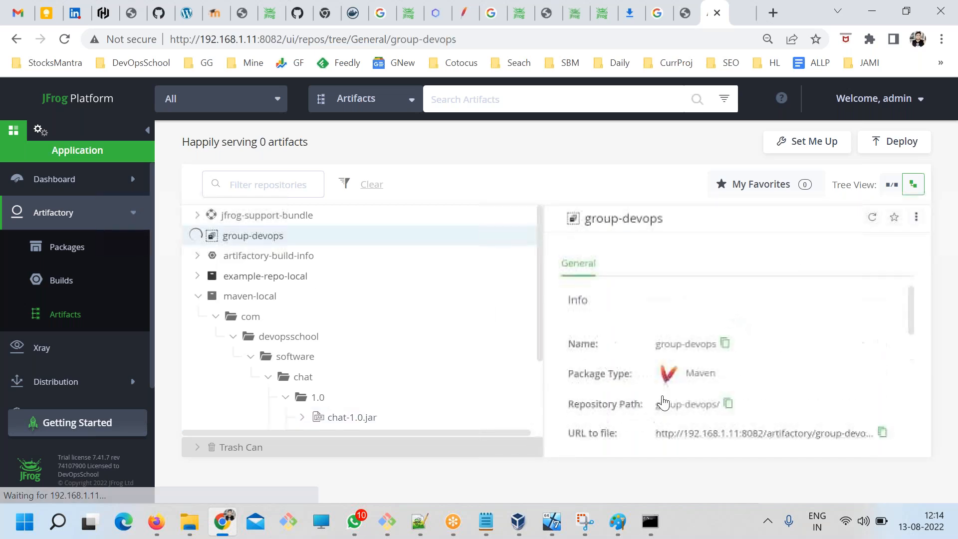
left_click(883, 432)
key("alt+Tab")
left_click_drag(427, 358, 126, 361)
key("ctrl+v")
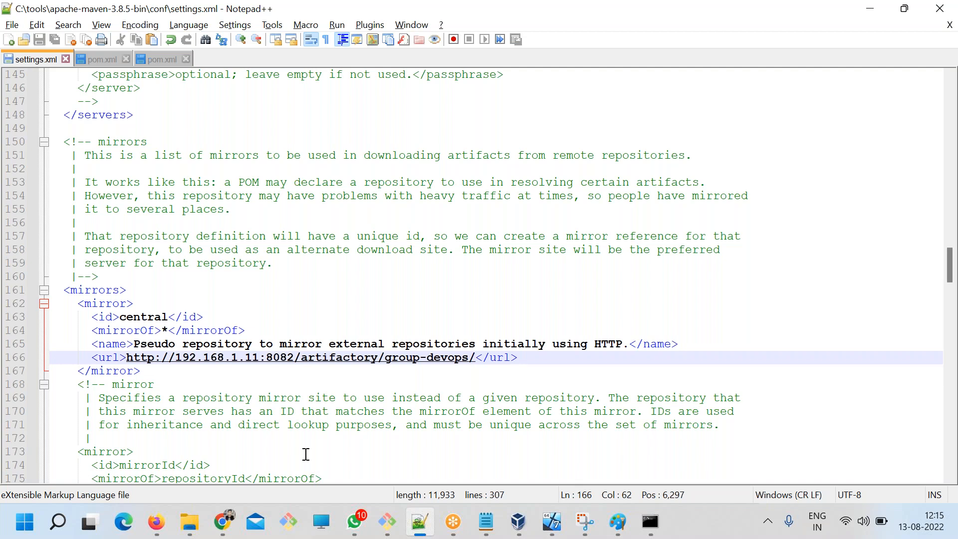
Copy the opening mirrors tag and the active central mirror block from settings.xml into the Notepad notes under Step 3.
scroll(111, 370, "down", 2)
left_click_drag(141, 290, 49, 209)
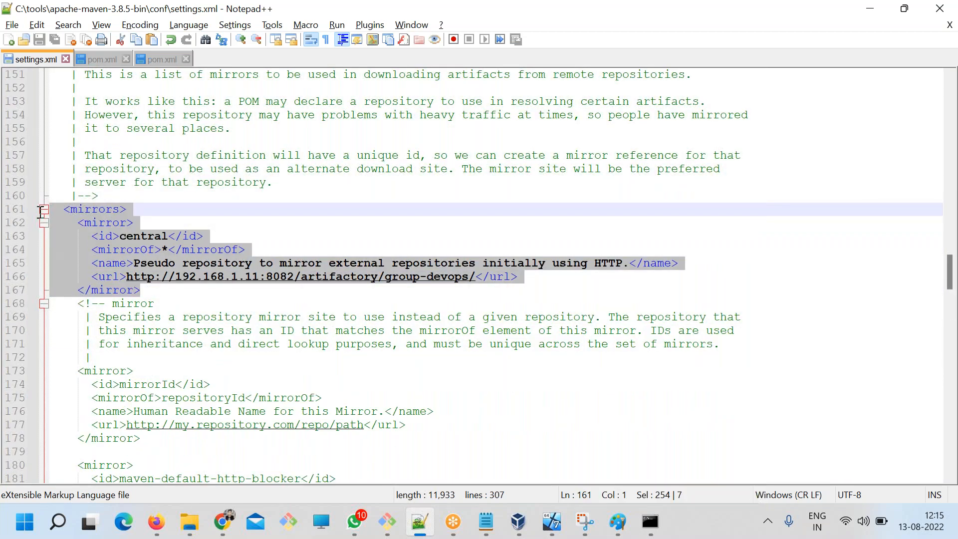
left_click(481, 529)
key("ctrl+v")
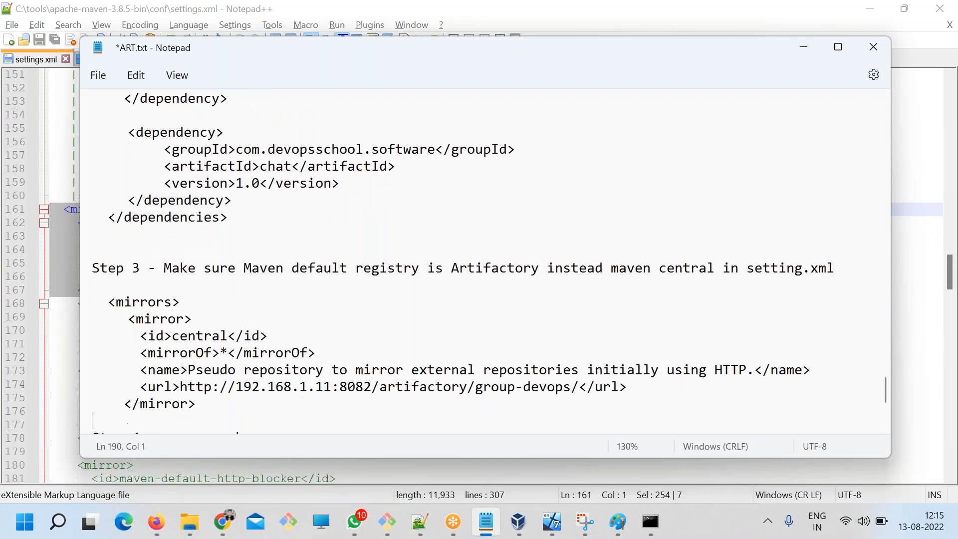
Copy the closing mirrors tag from settings.xml and add it below the mirror block in the Notepad notes.
left_click_drag(217, 301, 75, 302)
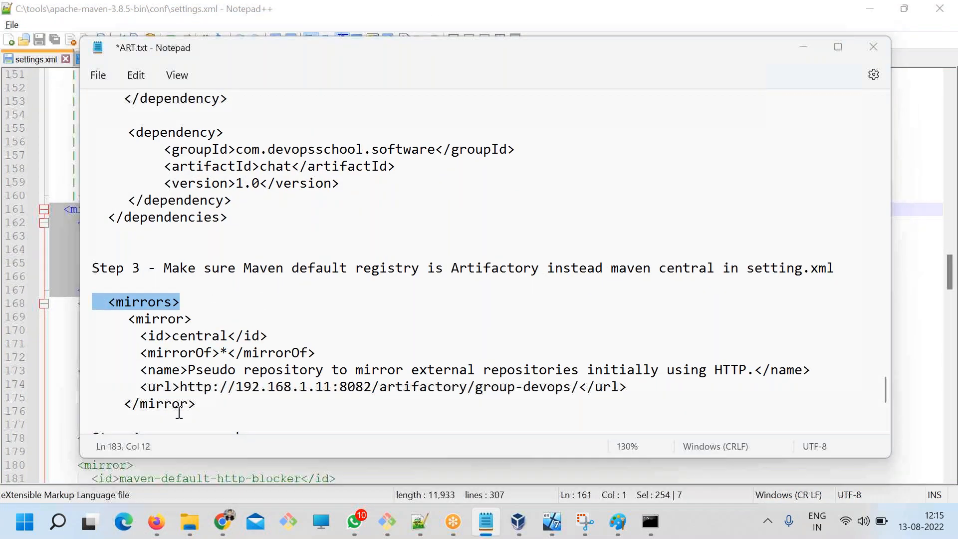
key("alt+Tab")
scroll(177, 369, "down", 6)
left_click_drag(134, 439, 63, 438)
key("alt+Tab")
left_click(205, 422)
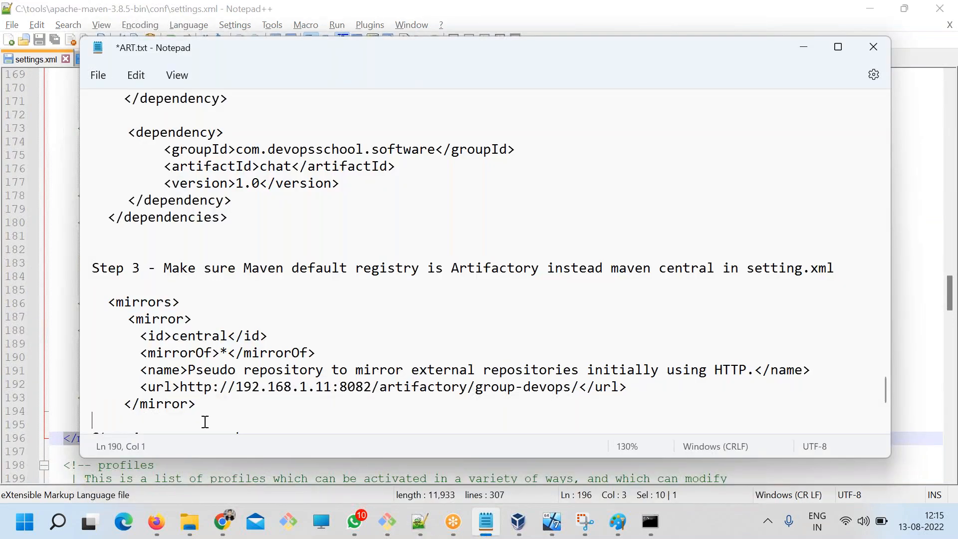
scroll(216, 428, "down", 3)
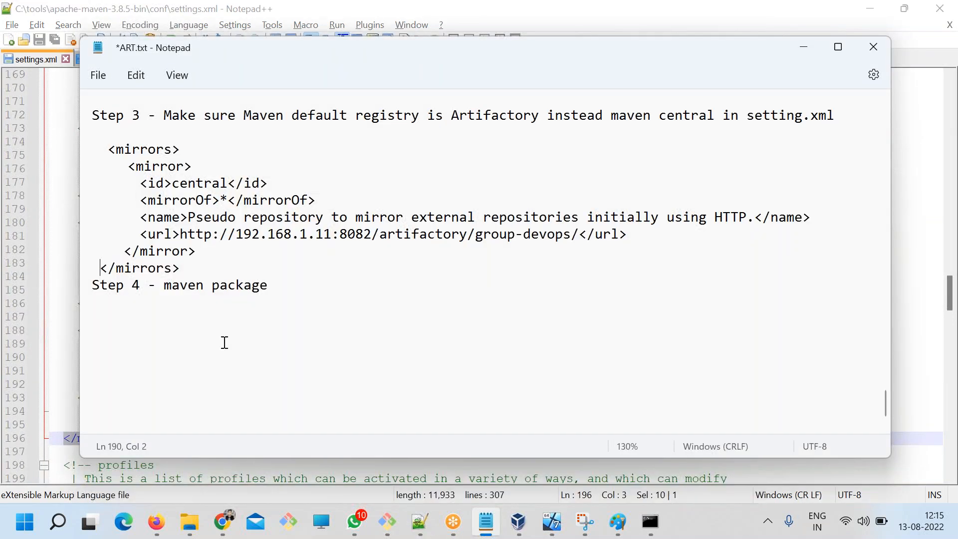
Recheck the active central mirror block in settings.xml, then insert a blank line above Step 4 in the Notepad notes.
key("alt+Tab")
left_click(81, 256)
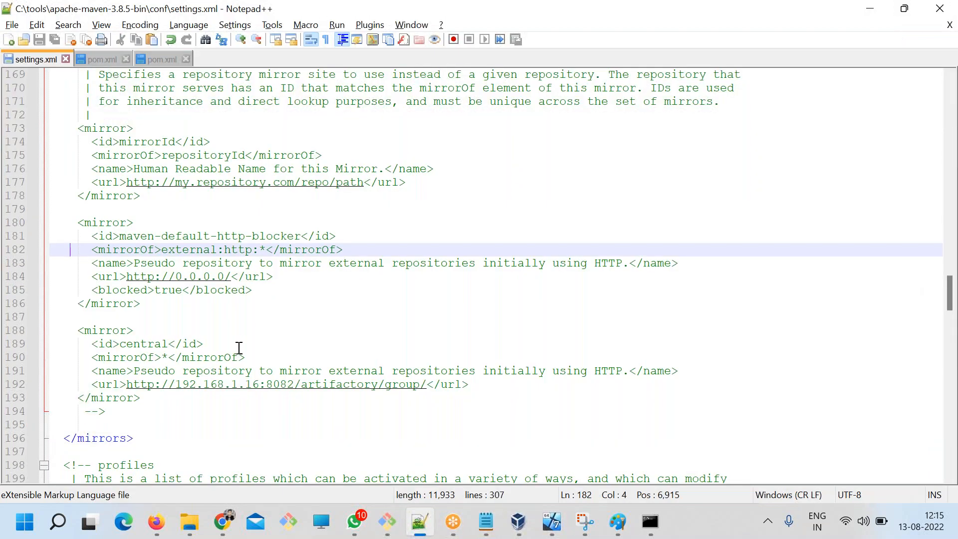
scroll(238, 346, "up", 6)
left_click_drag(172, 287, 147, 276)
left_click_drag(68, 238, 48, 218)
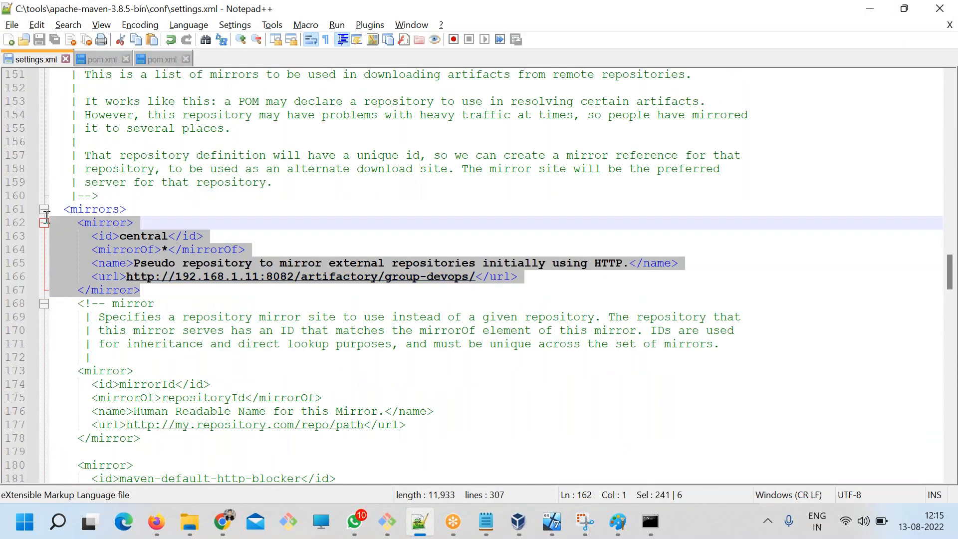
key("alt+Tab")
left_click(251, 325)
left_click(193, 275)
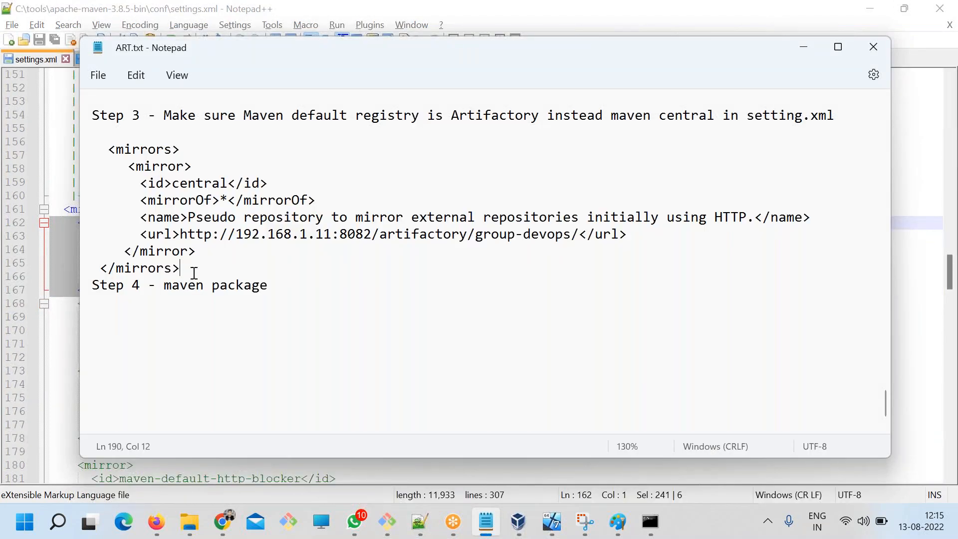
key("Return")
Reword the Step 4 line to read Call goal called "mvn package" and save the notes.
double_click(240, 302)
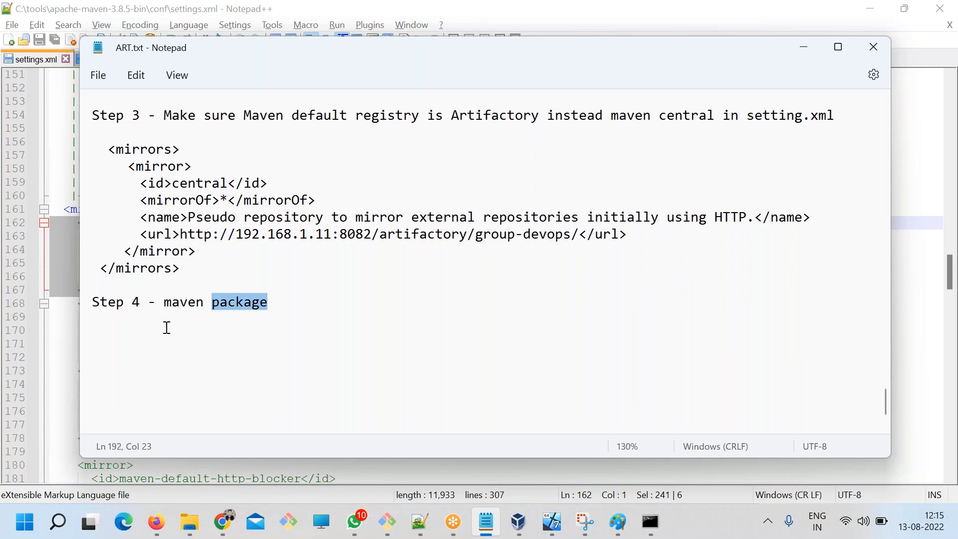
left_click(165, 303)
type("Call goal ")
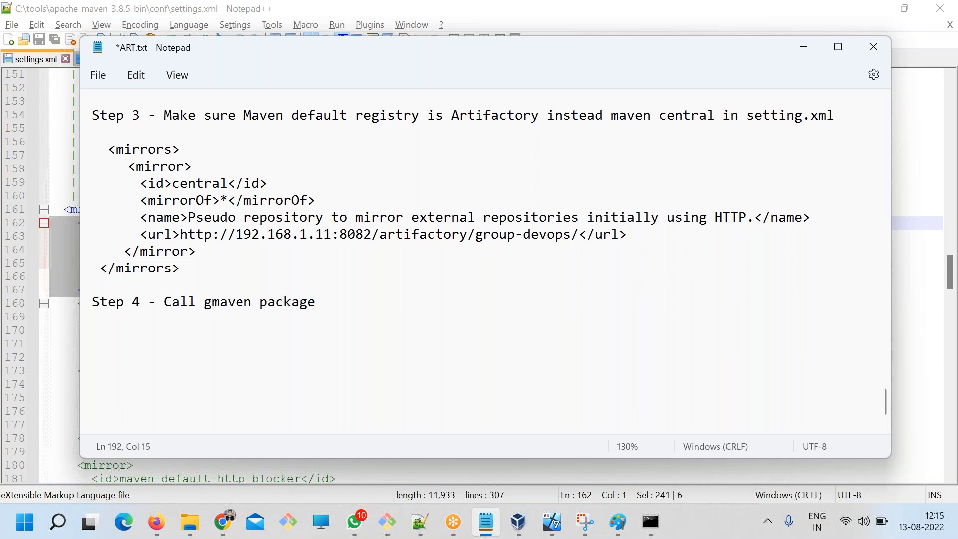
type("called \"")
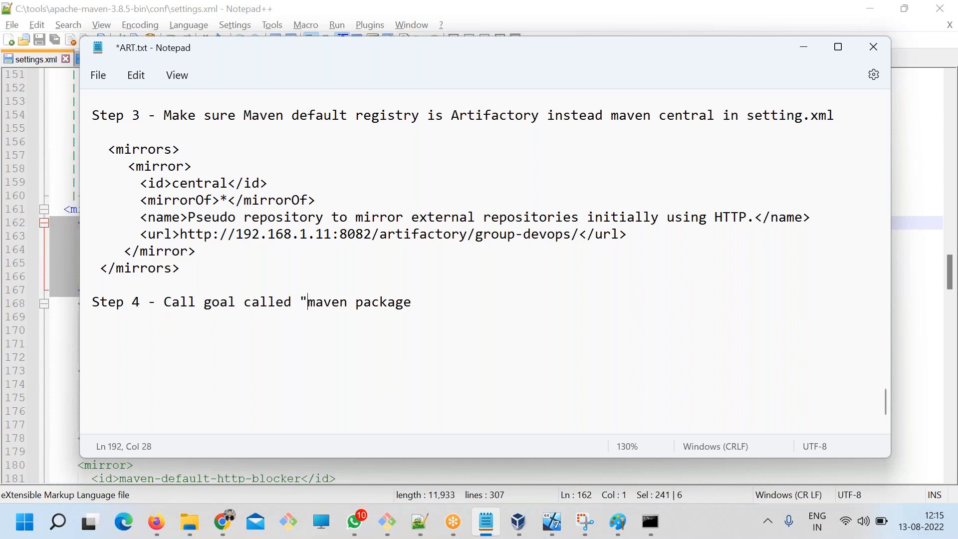
key("BackSpace")
key("BackSpace")
key("BackSpace")
key("BackSpace")
type("vn")
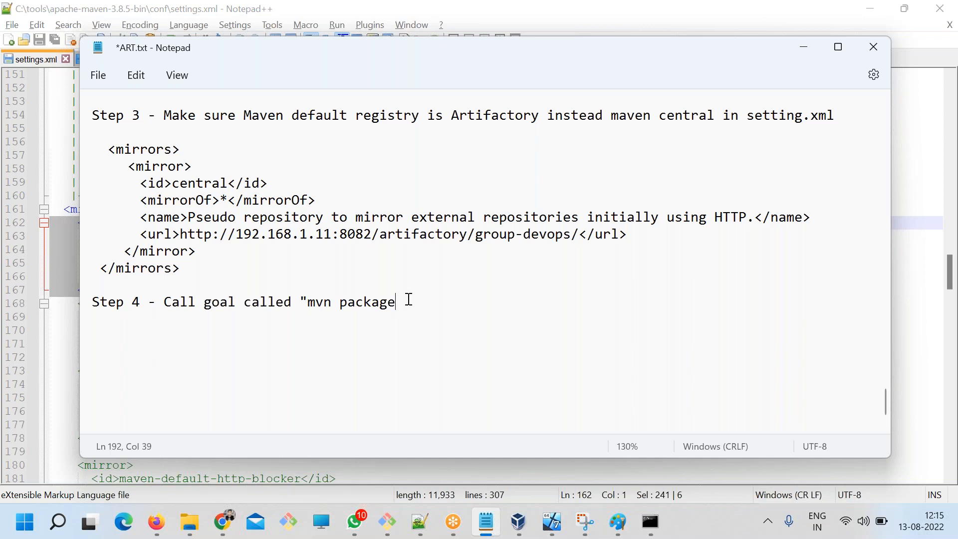
type("\"")
key("ctrl+s")
left_click_drag(429, 309, 88, 304)
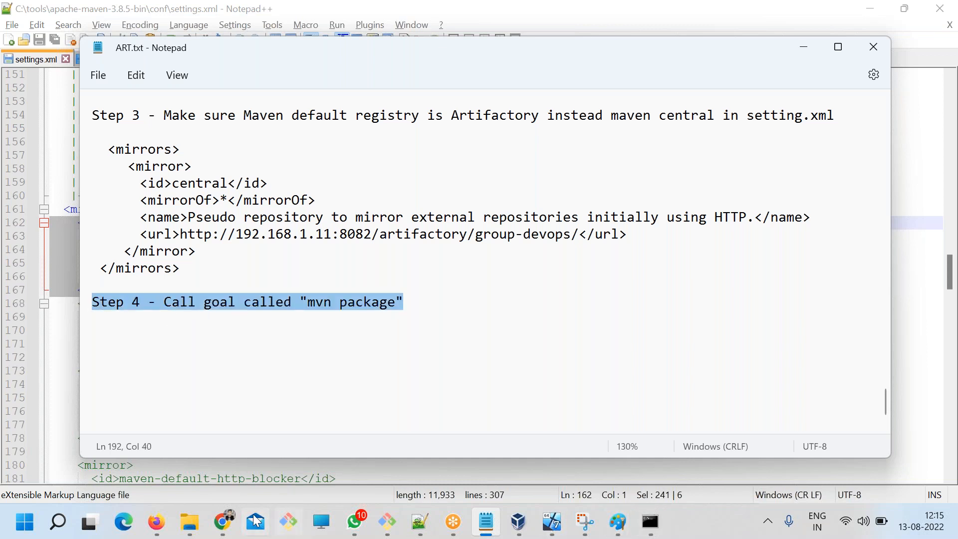
Open a command prompt in the mail project folder and run mvn package.
mouse_move(200, 524)
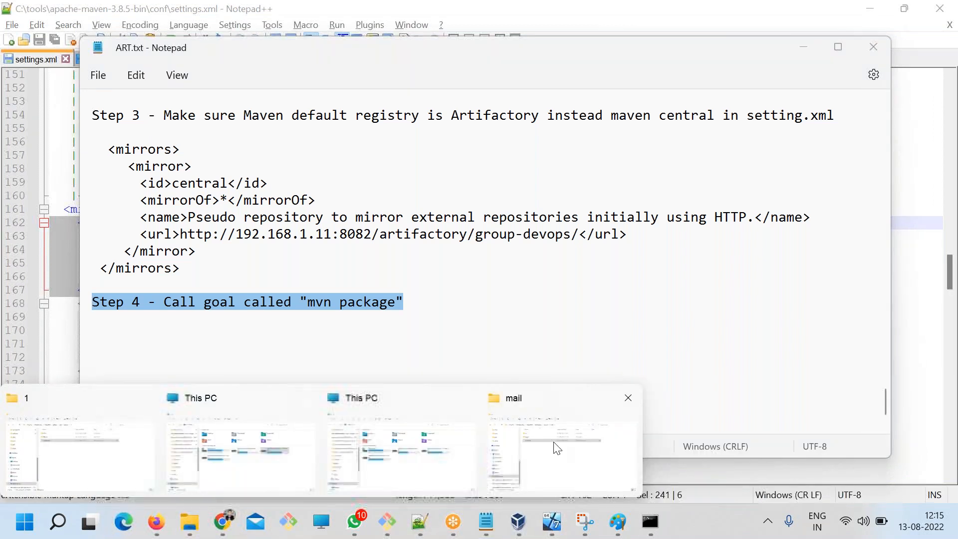
left_click(554, 444)
left_click(477, 78)
type("cmd")
key("Return")
type("mvn package")
key("Return")
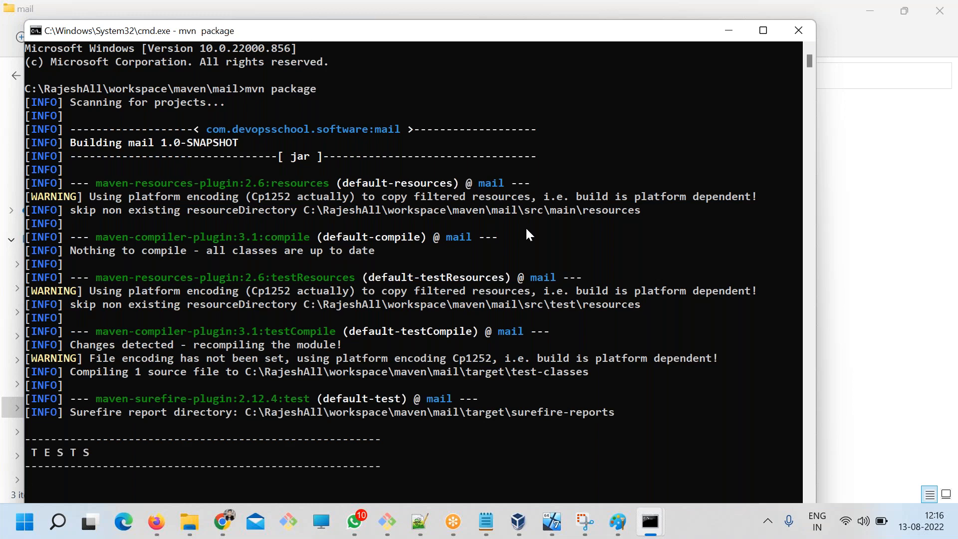
Review the central mirror in settings.xml, the mail and chat pom.xml files, the build output and the How to Download notes.
left_click(422, 514)
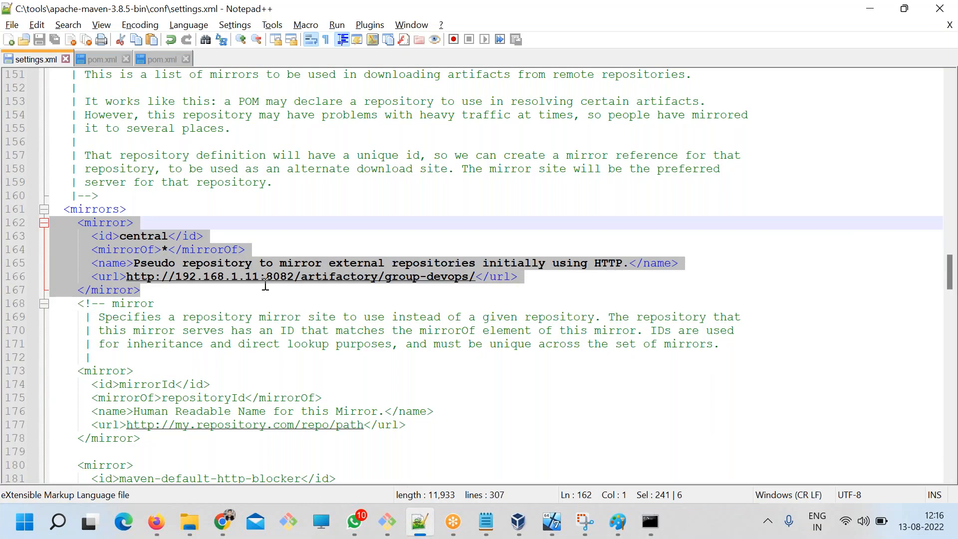
scroll(265, 279, "up", 8)
left_click(156, 61)
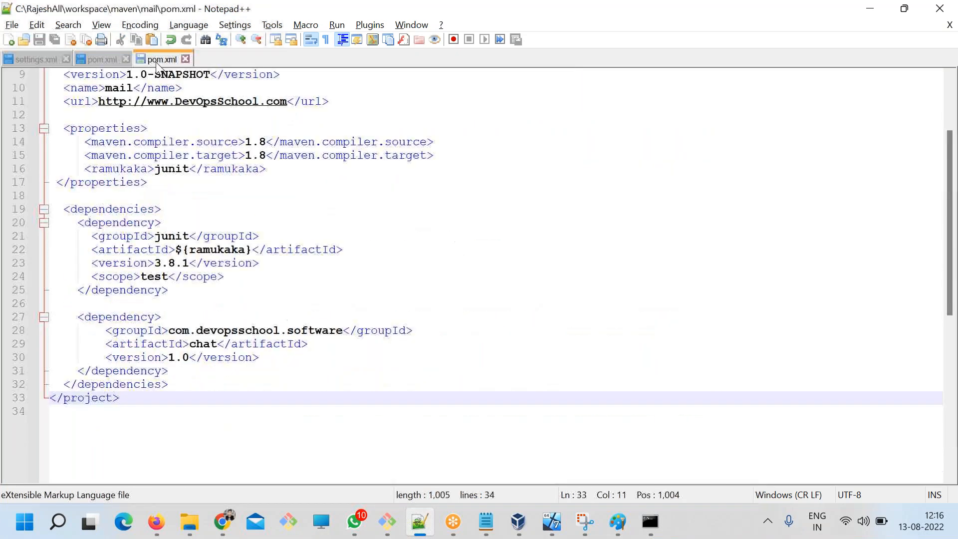
scroll(233, 278, "up", 1)
left_click(103, 60)
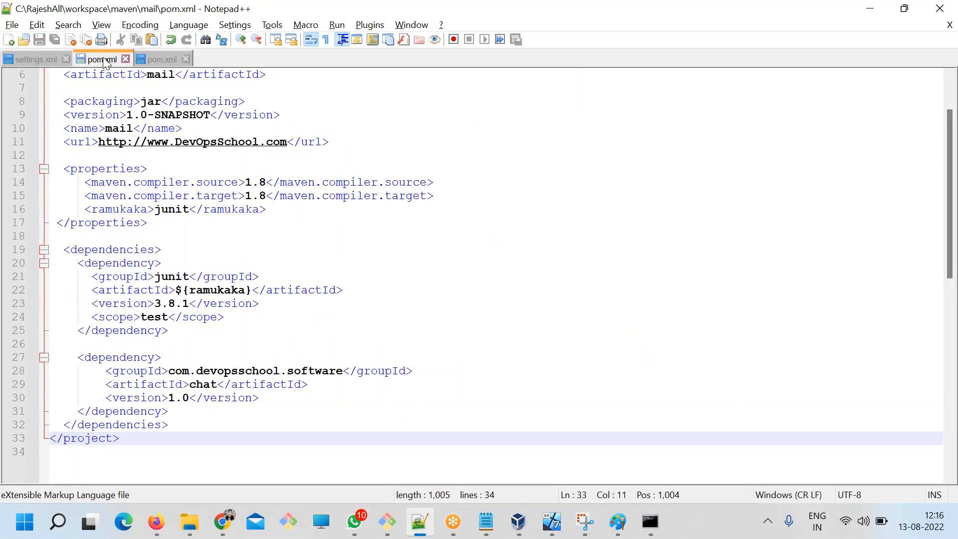
scroll(255, 380, "down", 2)
left_click(229, 355)
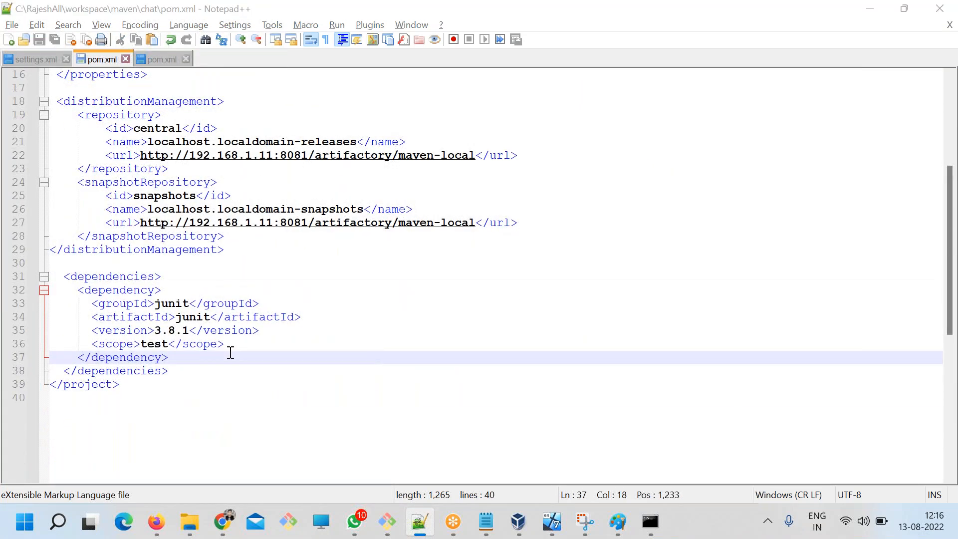
key("alt+Tab")
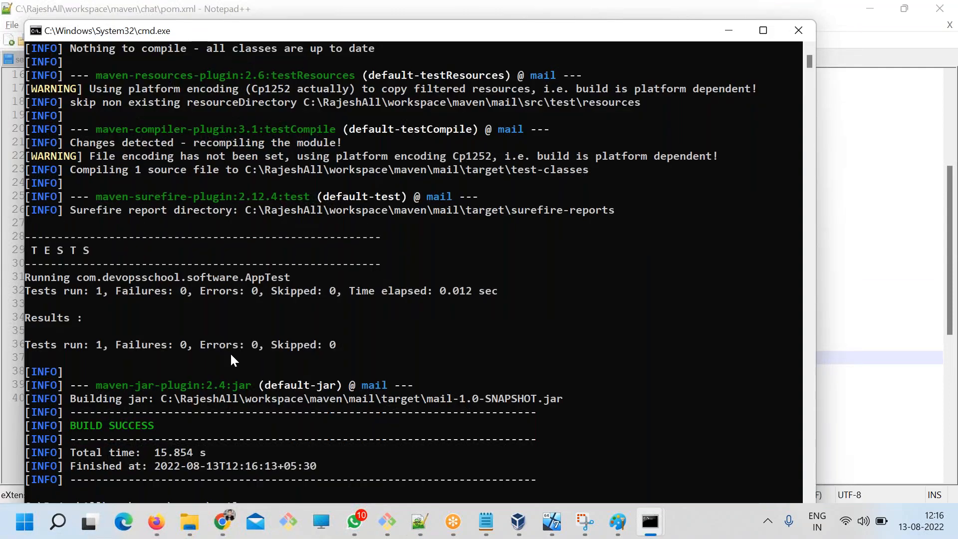
left_click(489, 524)
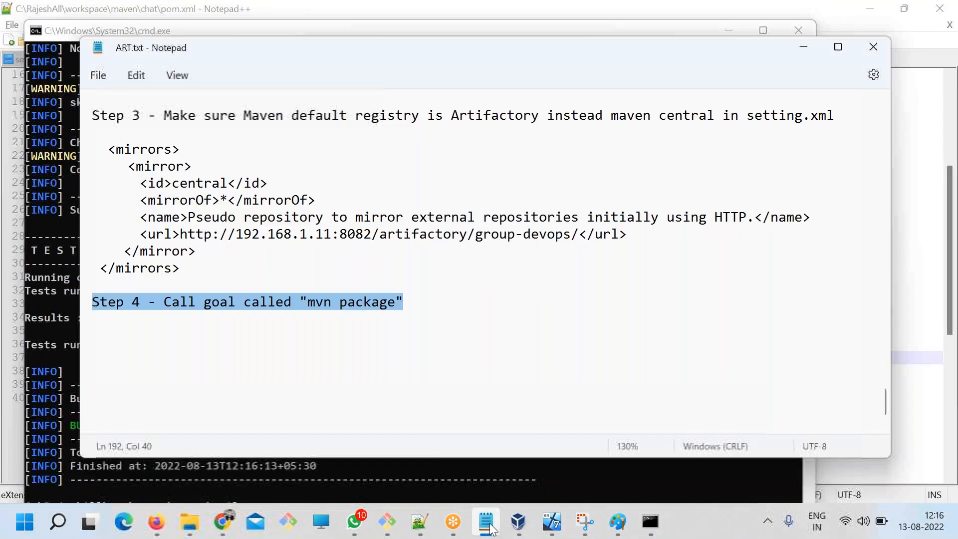
scroll(493, 428, "up", 5)
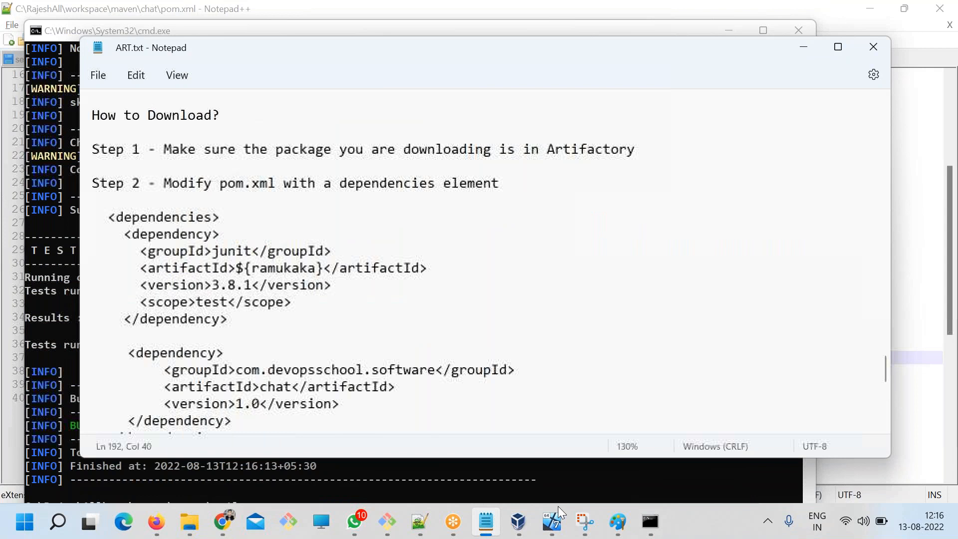
In the Paint flow diagram, circle M2 in blue, draw a blue arrow from M2 back to P, and circle M2 and A again.
left_click(618, 521)
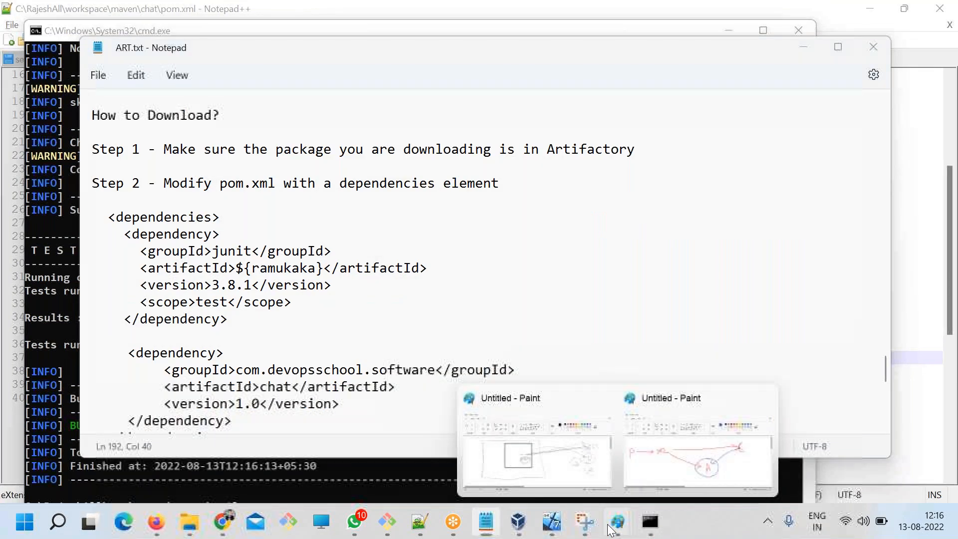
left_click(672, 476)
mouse_move(253, 213)
left_mouse_down()
mouse_move(215, 204)
mouse_move(277, 274)
mouse_move(253, 202)
left_mouse_up()
mouse_move(241, 265)
left_mouse_down()
mouse_move(89, 283)
mouse_move(105, 295)
left_mouse_up()
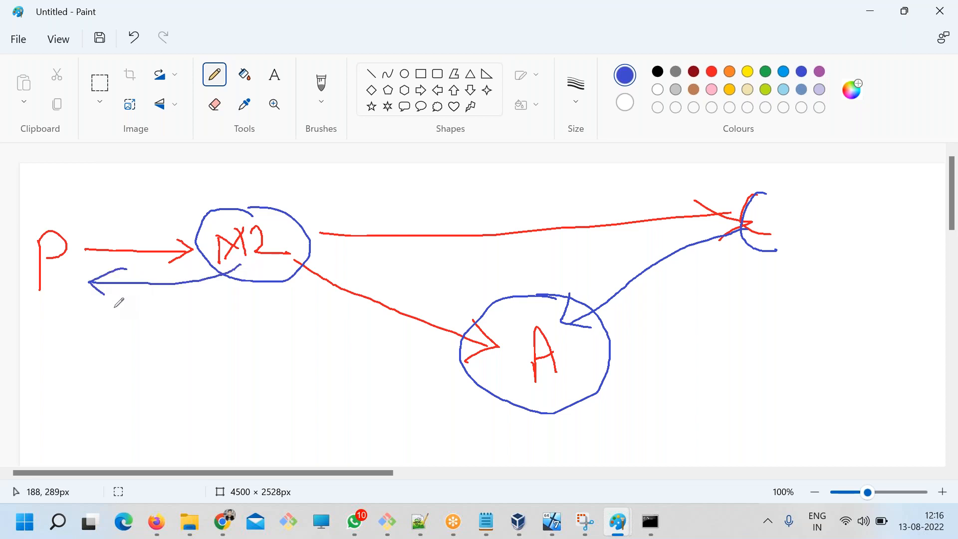
left_click_drag(241, 202, 257, 289)
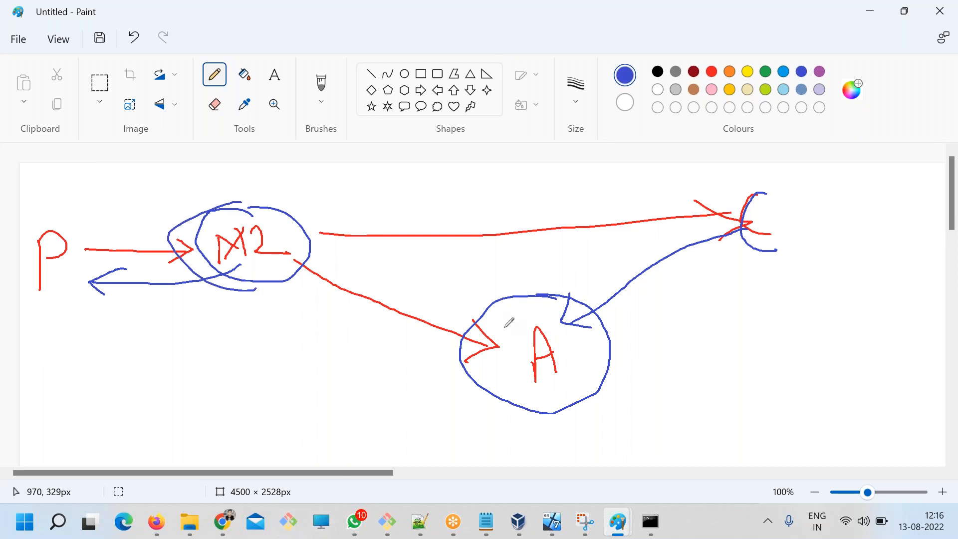
mouse_move(544, 316)
left_mouse_down()
mouse_move(510, 300)
mouse_move(574, 332)
mouse_move(498, 302)
left_mouse_up()
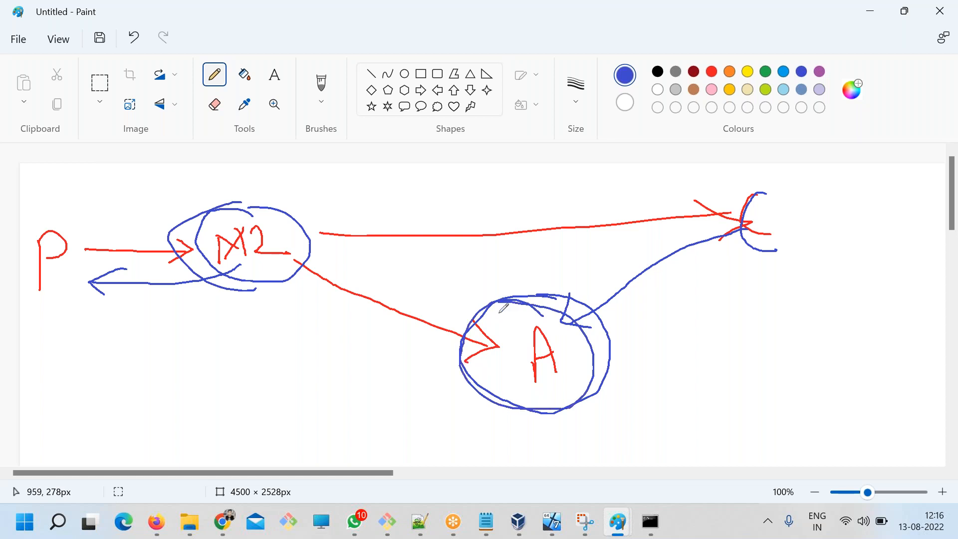
Open the user's home folder in File Explorer by running start . in the other command prompt window.
left_click(189, 522)
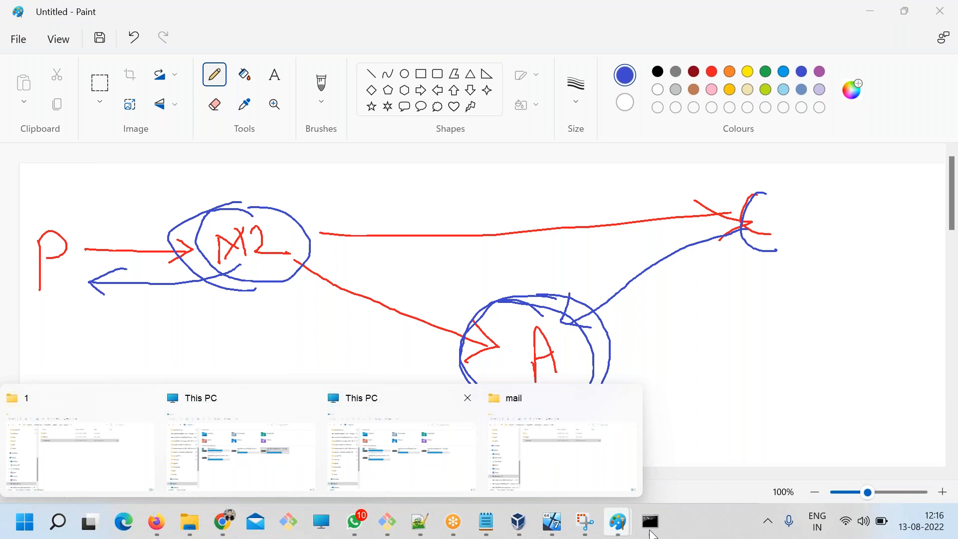
mouse_move(651, 533)
left_click(558, 447)
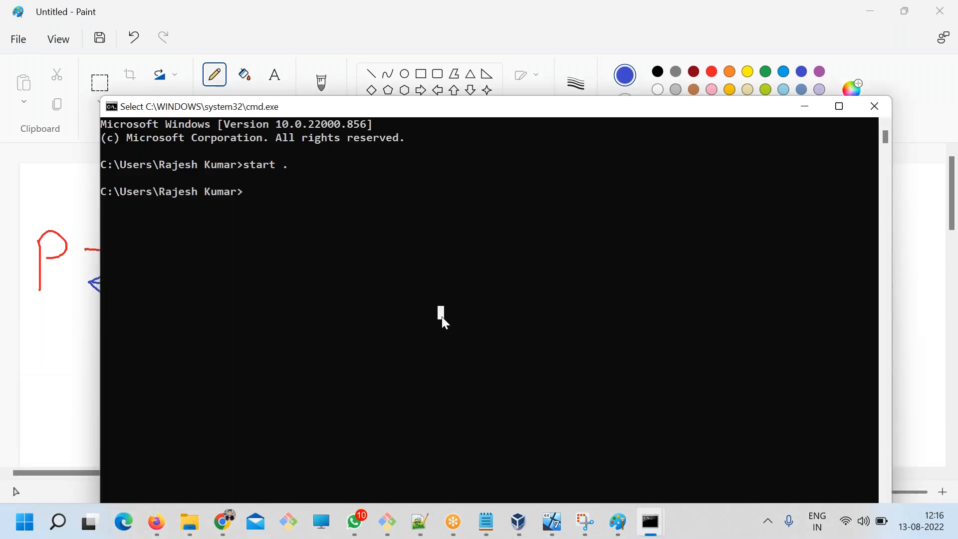
type("start .")
key("Return")
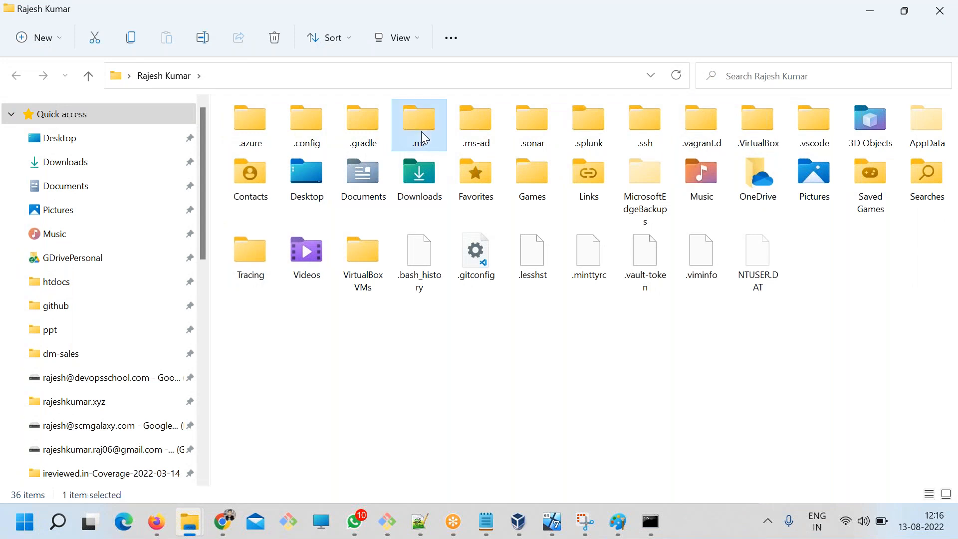
Browse from the home folder to .m2\repository\com\devopsschool\software\chat.
double_click(421, 130)
double_click(268, 137)
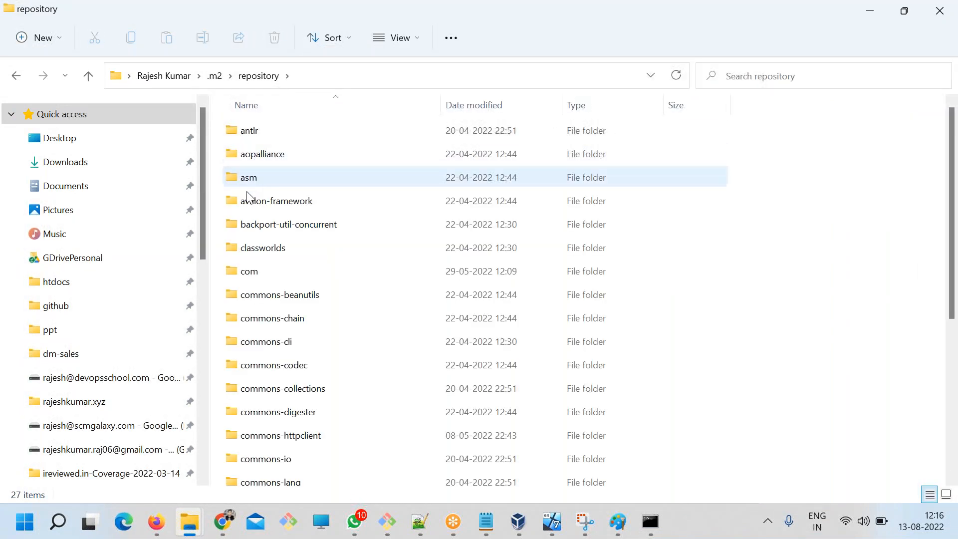
double_click(252, 271)
double_click(248, 158)
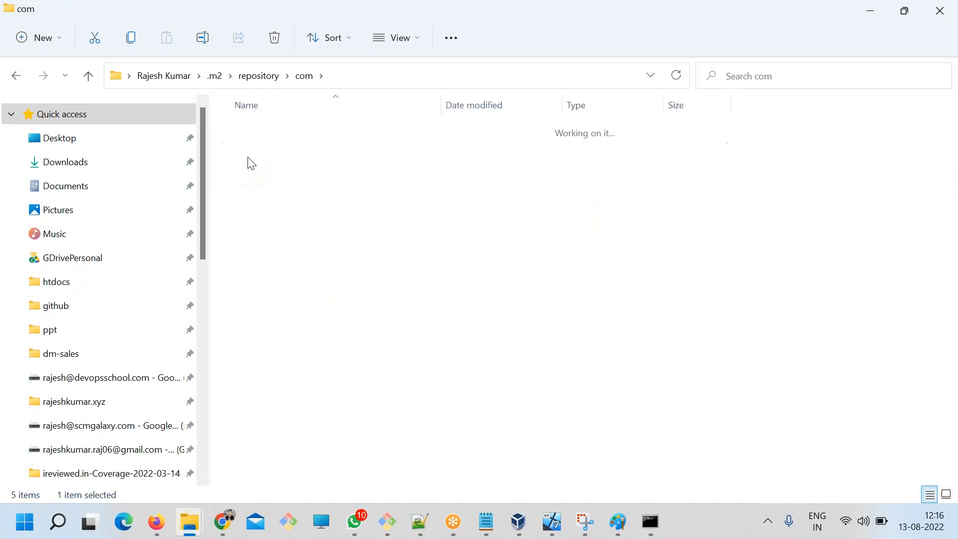
double_click(250, 133)
double_click(242, 134)
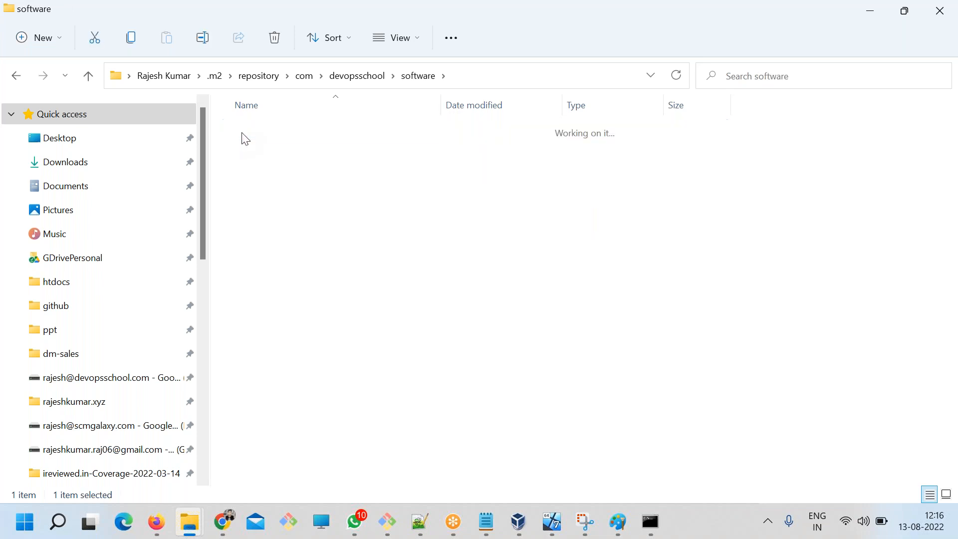
Delete the chat folder from the software folder of the local Maven repository.
left_click(414, 76)
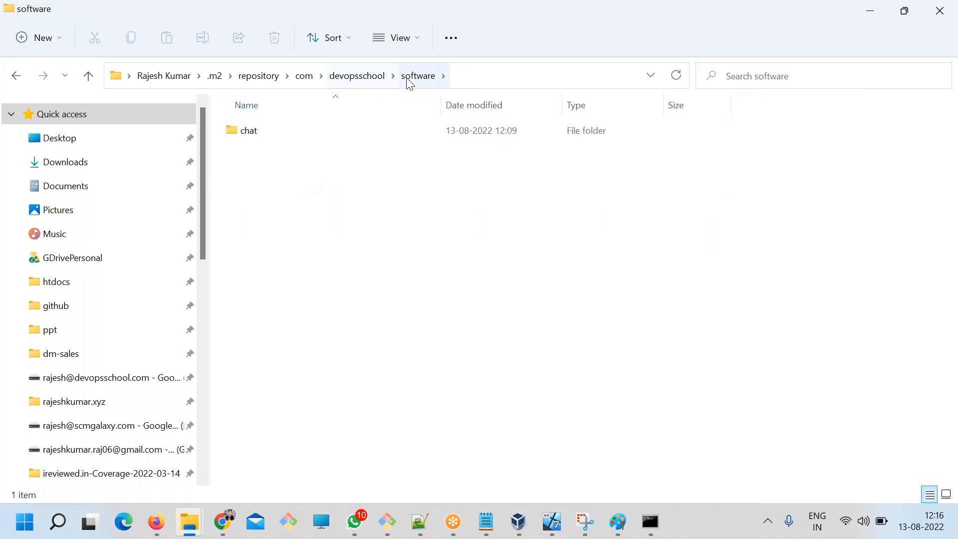
left_click(252, 134)
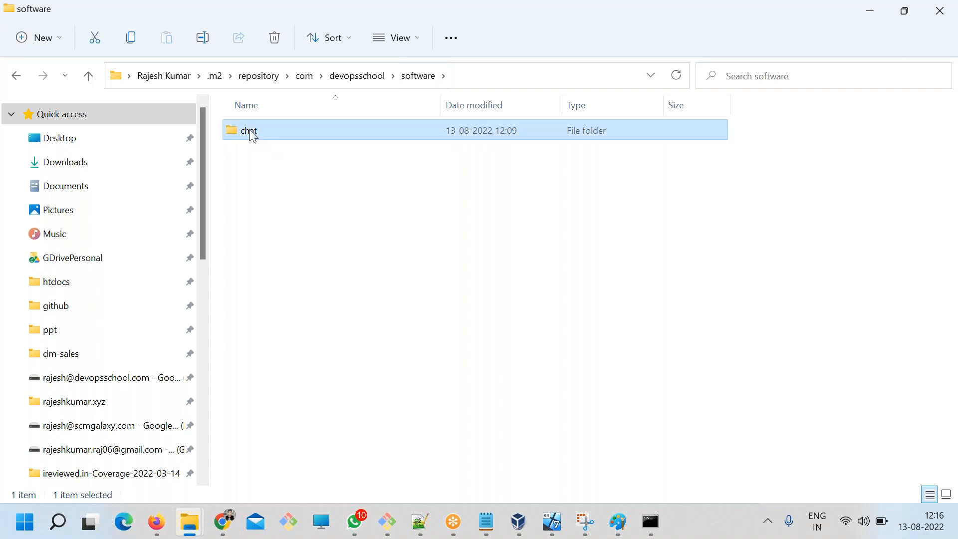
key("Delete")
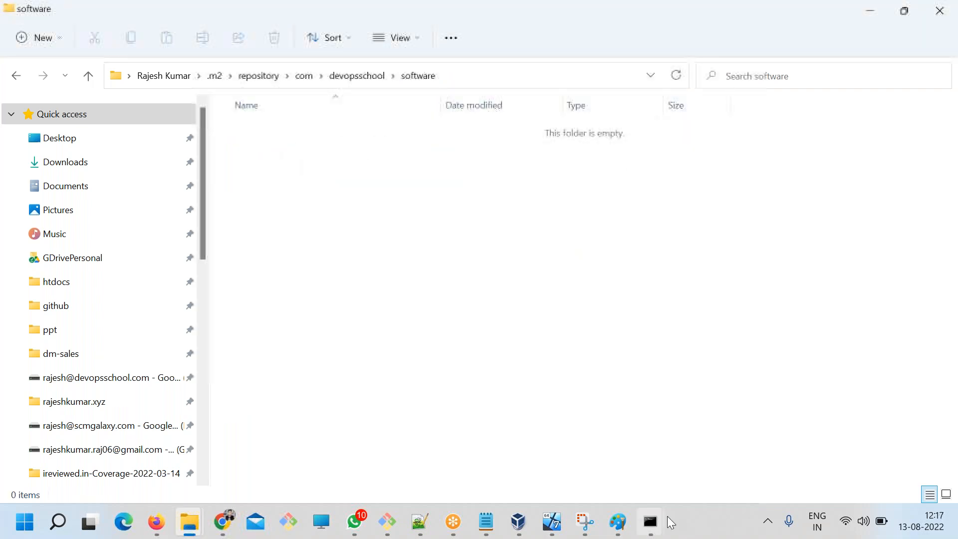
Run mvn package again in the mail project's command prompt.
mouse_move(663, 519)
left_click(729, 439)
scroll(468, 298, "down", 9)
type("mvn package")
key("Return")
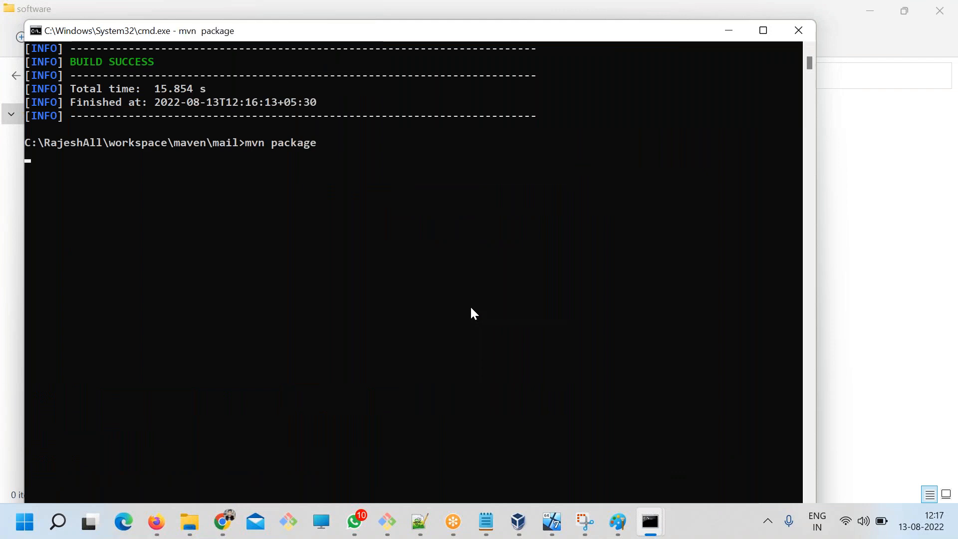
left_click(229, 142)
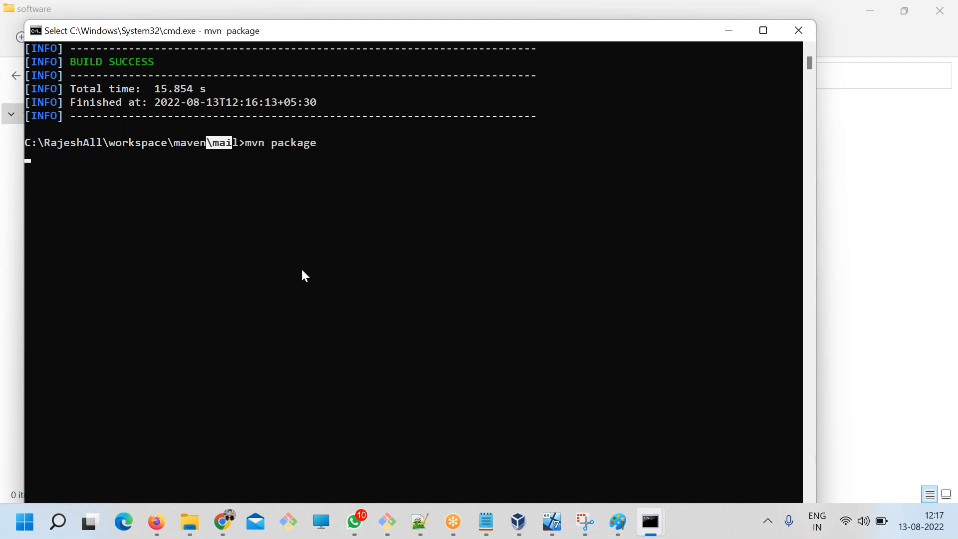
key("Escape")
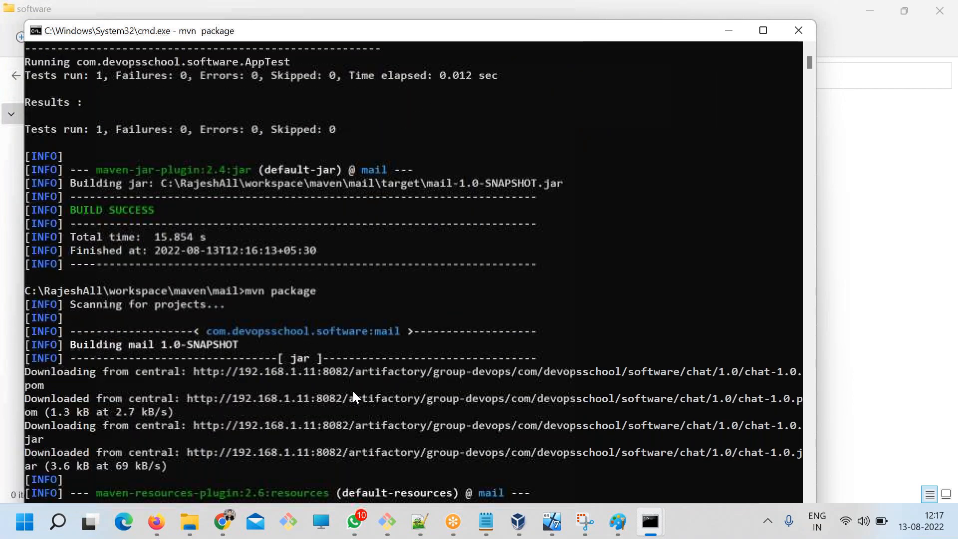
Examine the chat 1.0 download lines and their Artifactory address in the build output, and check the local software folder for chat.
left_click(76, 318)
left_click_drag(96, 156, 406, 275)
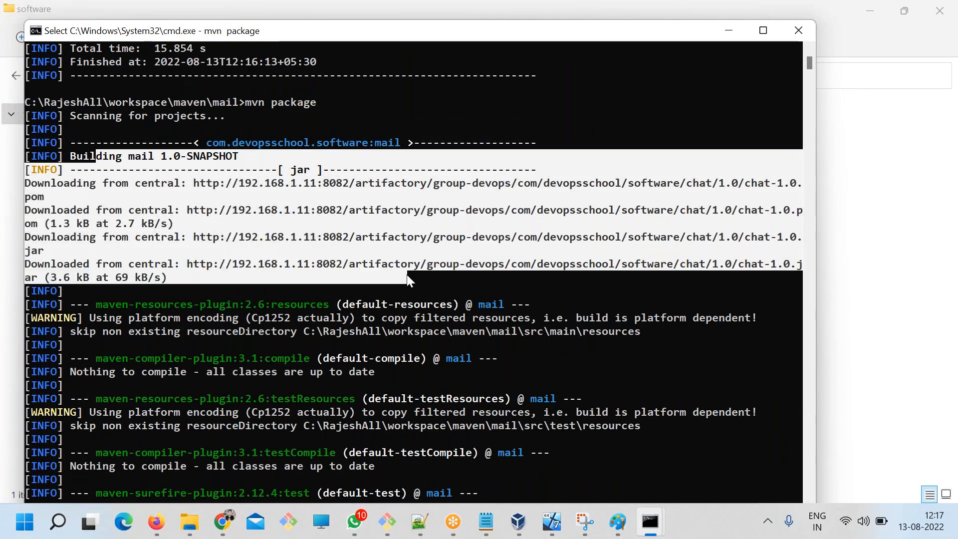
left_click_drag(248, 184, 340, 185)
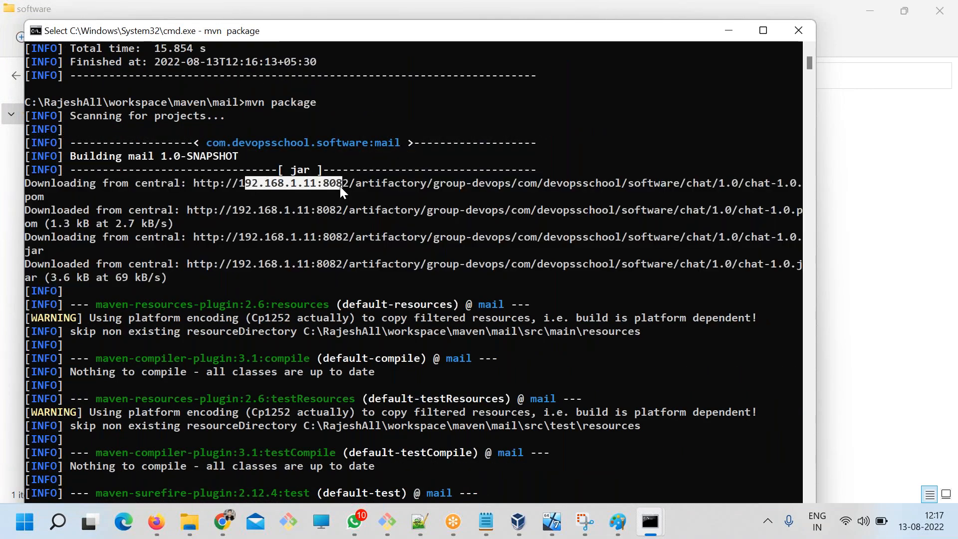
left_click(859, 270)
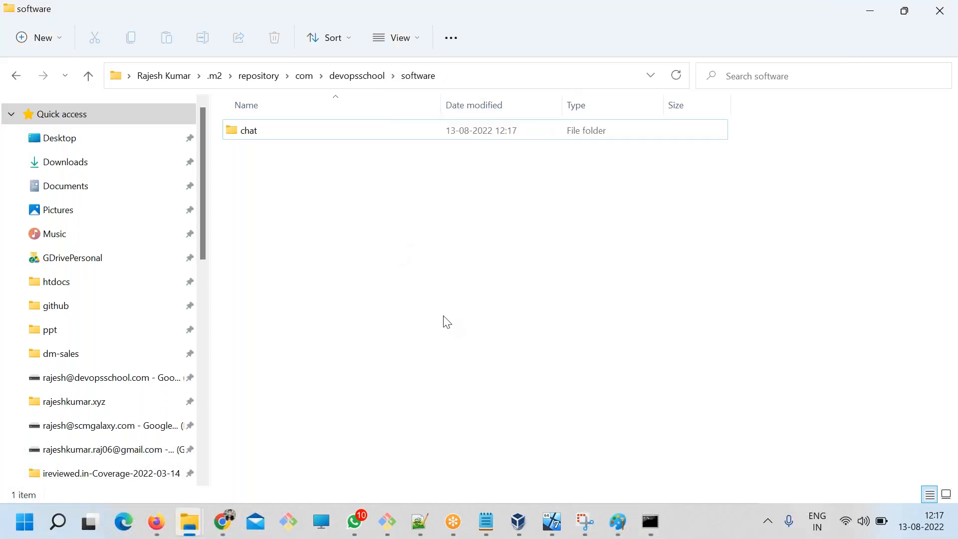
key("alt+Tab")
scroll(515, 429, "down", 4)
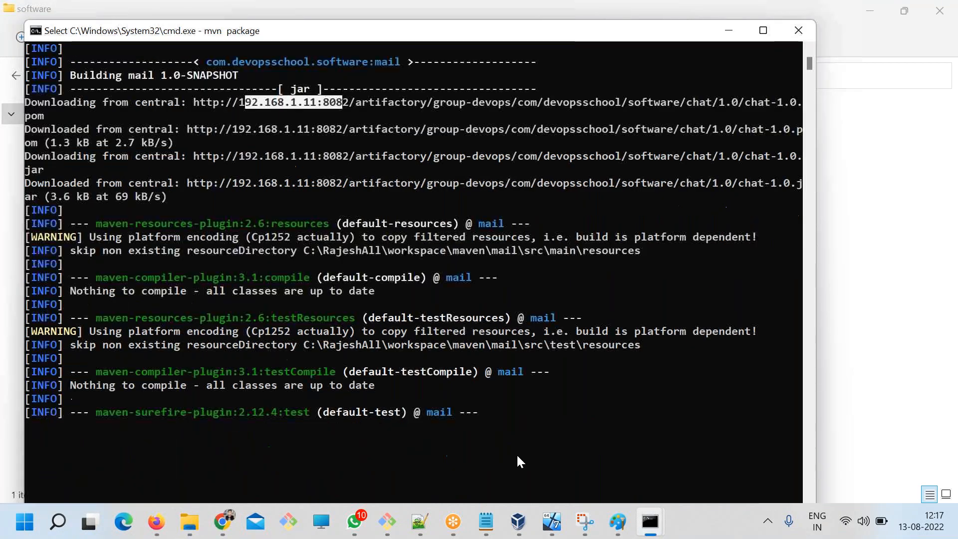
Review Steps 2 to 4 in the ART.txt notes and place the cursor below the Step 4 line.
left_click(486, 521)
scroll(323, 333, "down", 7)
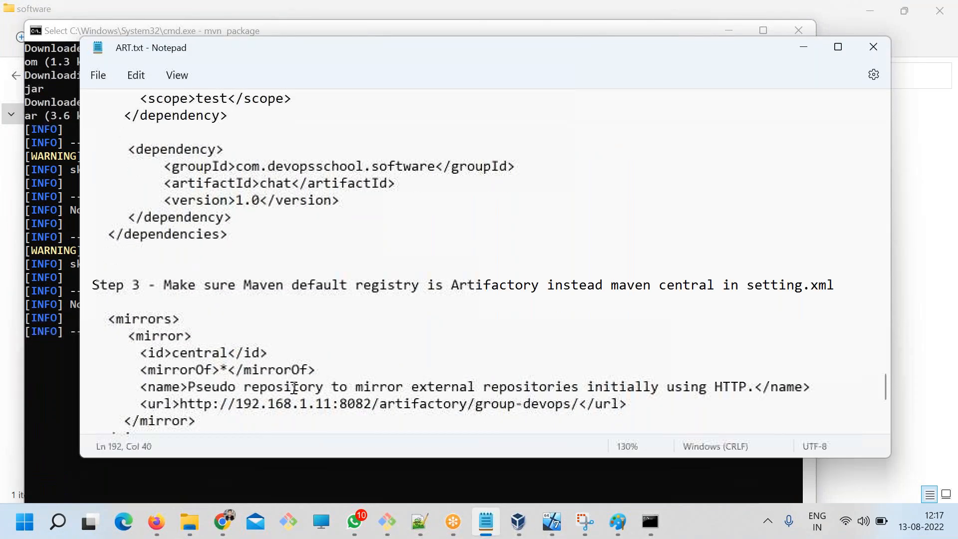
left_click(315, 327)
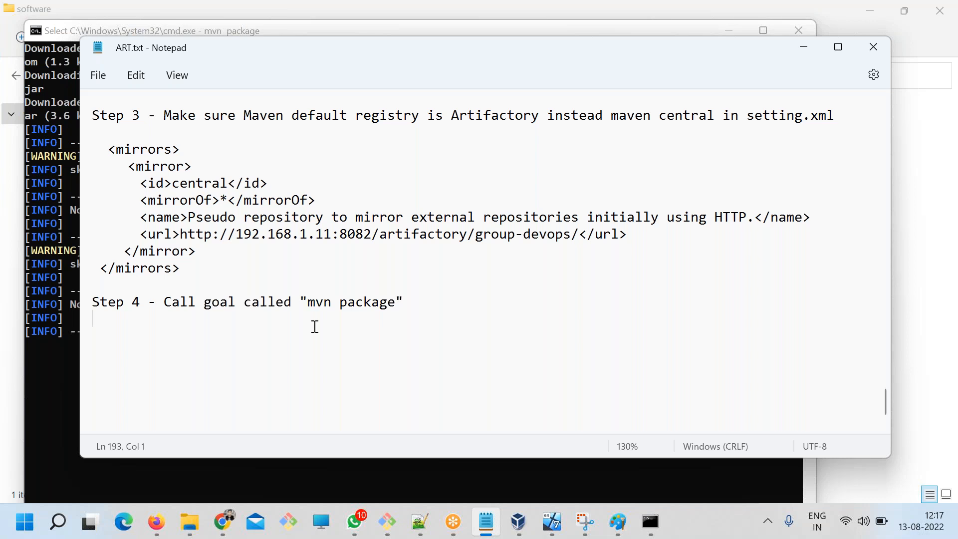
Switch to Artifactory in Chrome and open the list of local repositories in the administration section.
left_click(231, 522)
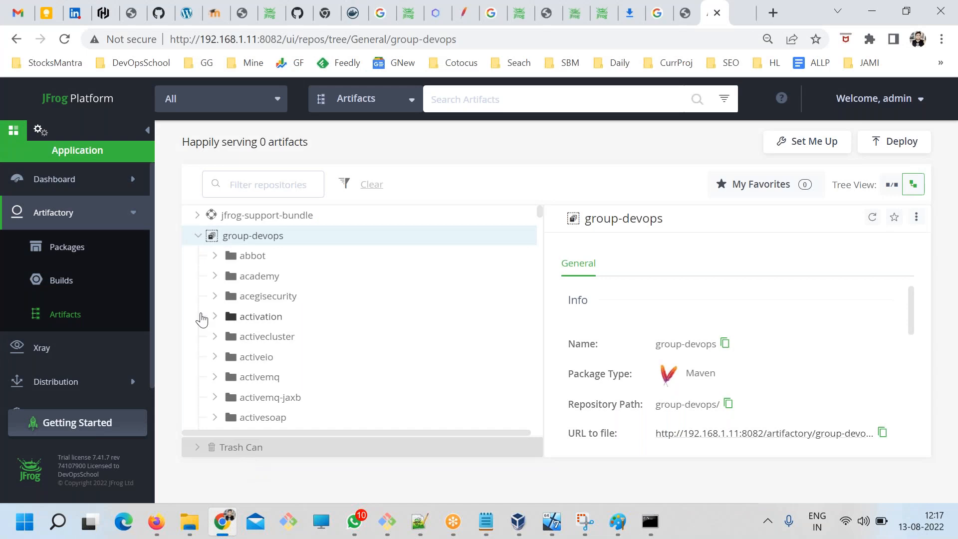
left_click(40, 134)
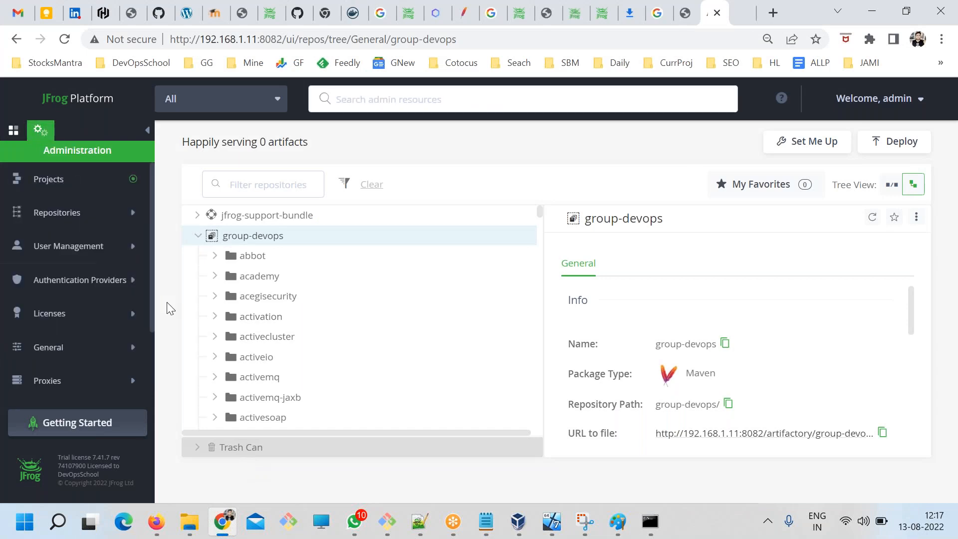
left_click(17, 213)
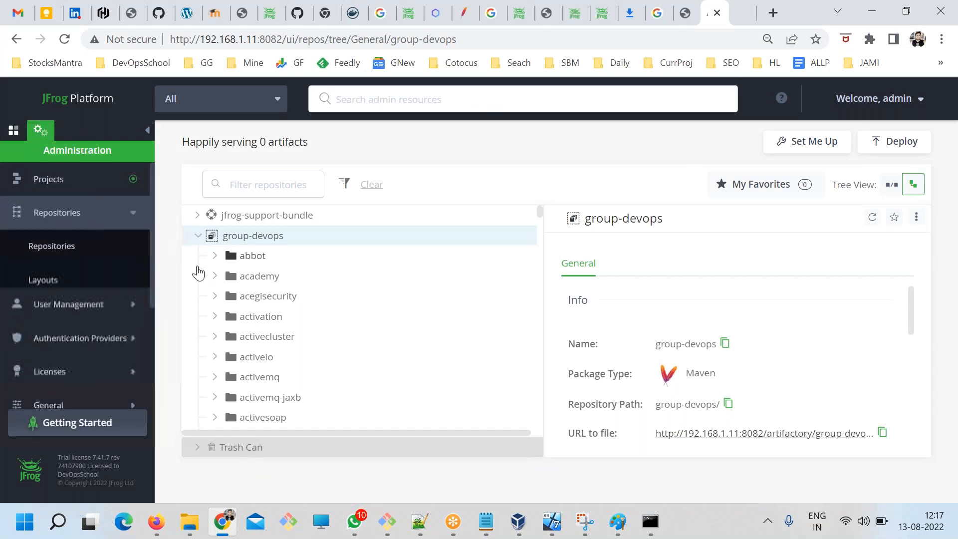
left_click(75, 257)
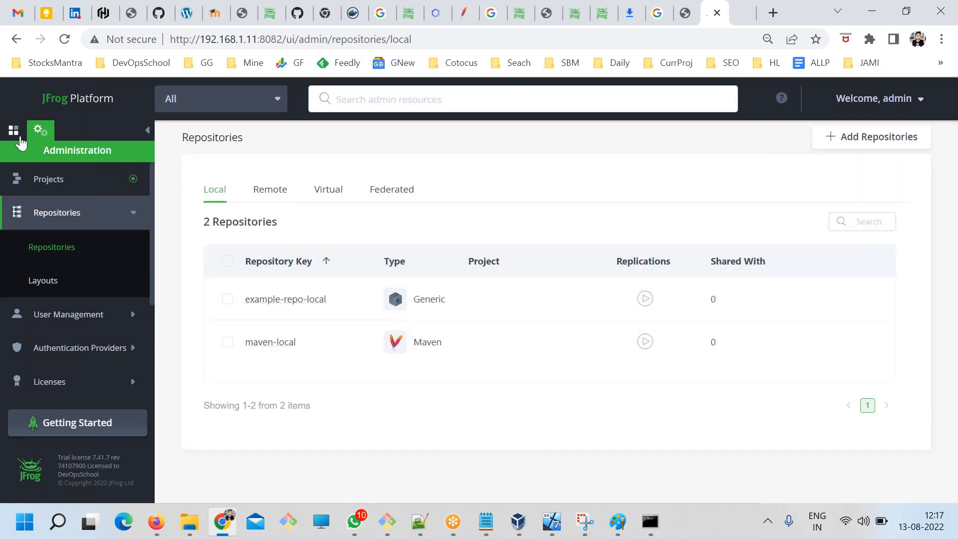
Expand the Artifactory entries in the application section, and review the chat dependency and Step 3 mirror settings in the ART.txt notes.
left_click(14, 131)
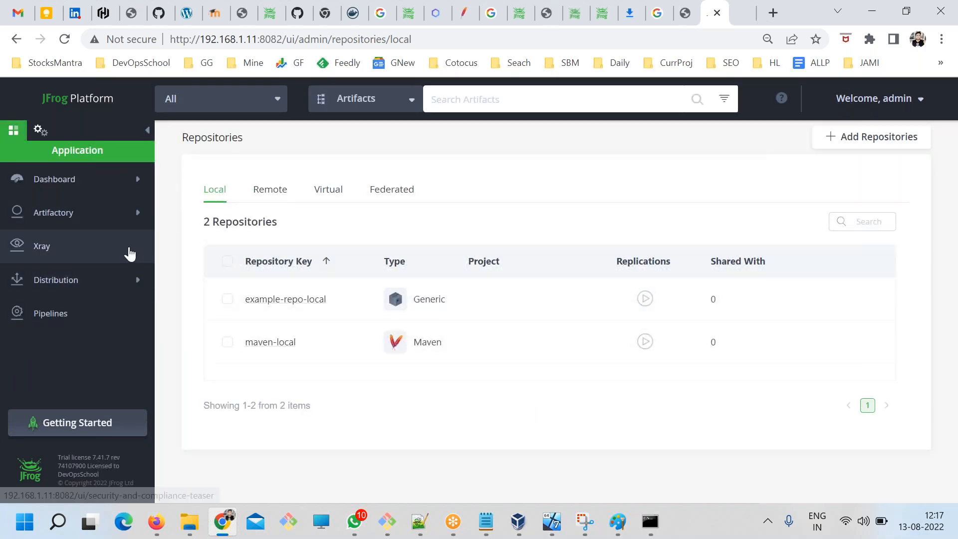
left_click(98, 214)
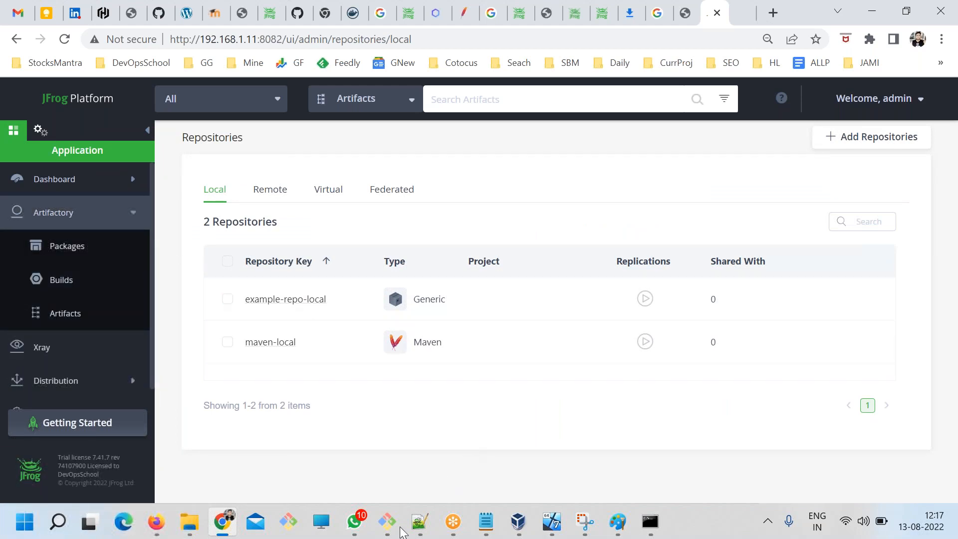
left_click(486, 522)
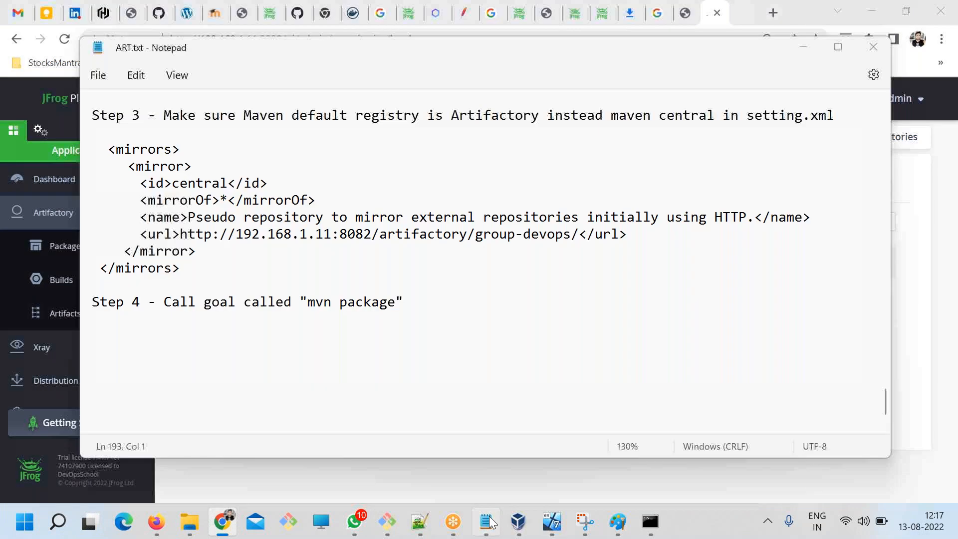
scroll(432, 321, "up", 3)
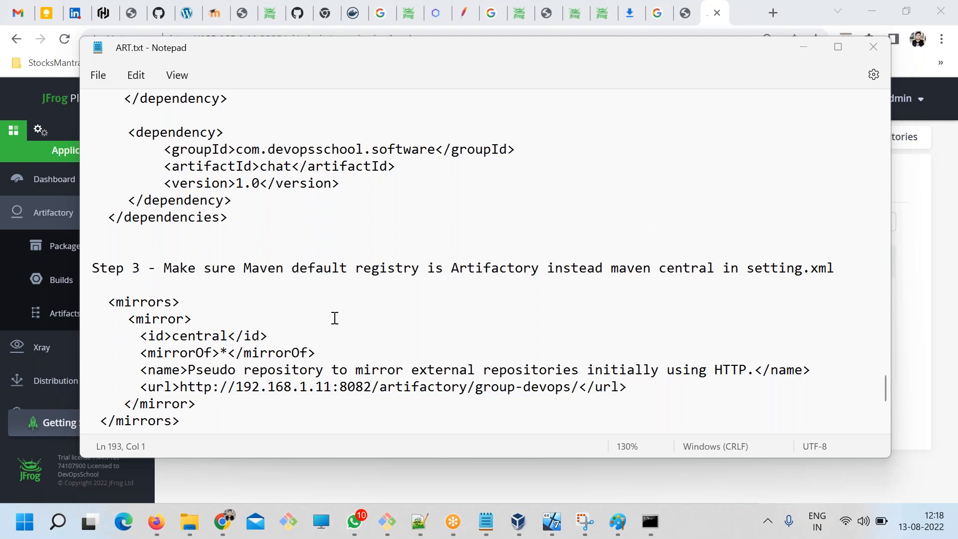
Open the artifact tree in Artifactory and examine the folders inside the group-devops and remote-maven repositories.
left_click(55, 248)
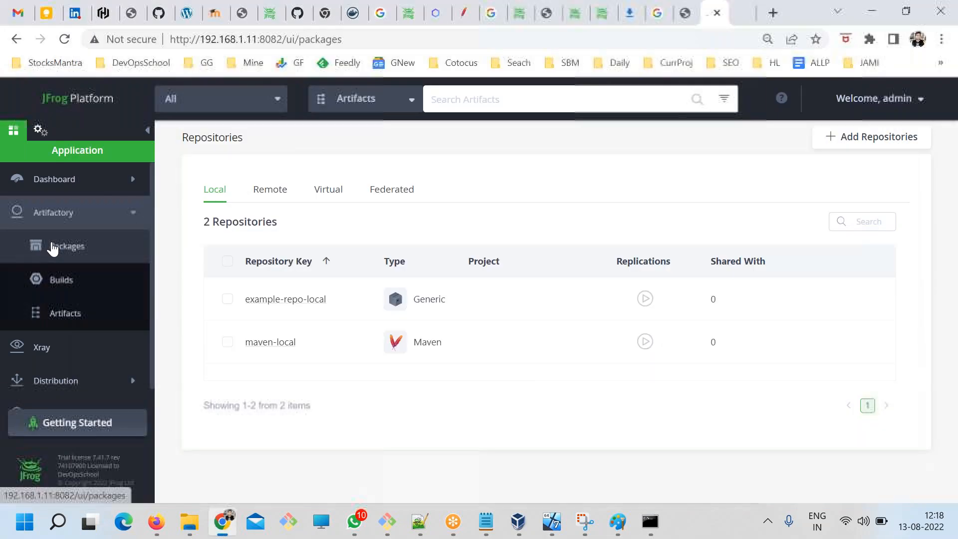
left_click(61, 310)
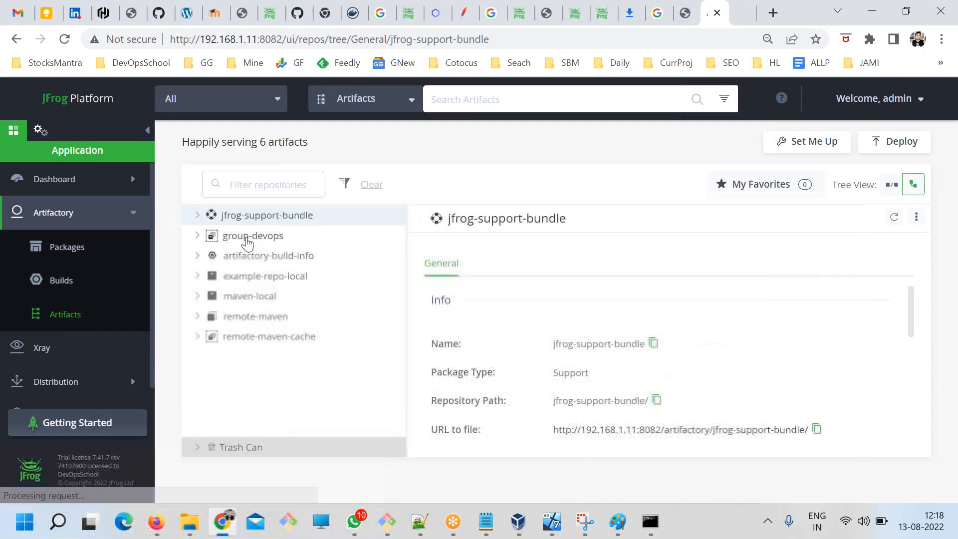
left_click(196, 236)
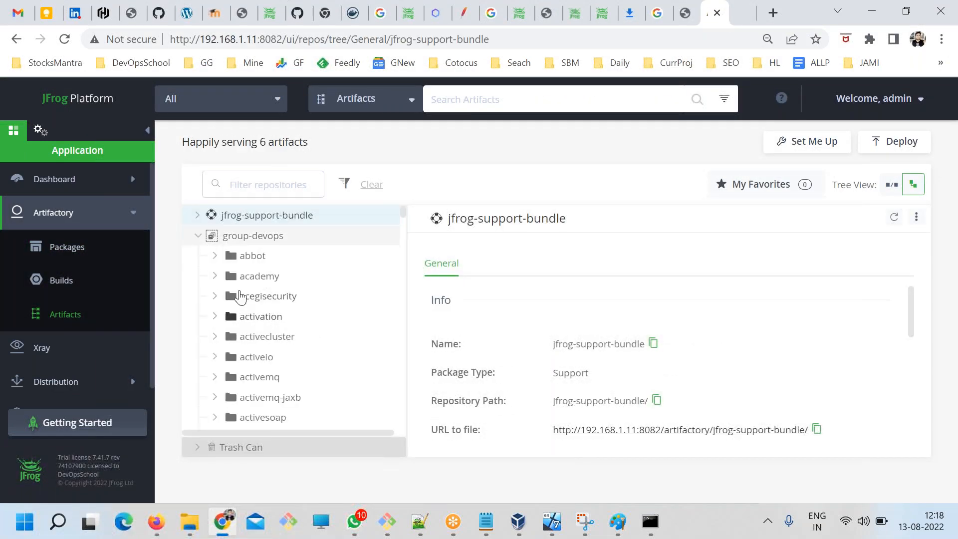
left_click(198, 237)
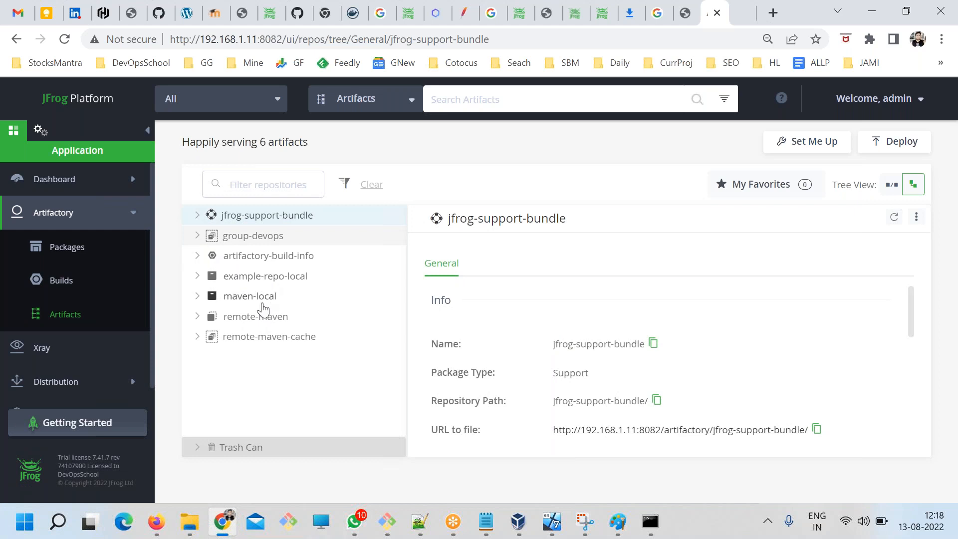
left_click(198, 317)
scroll(234, 350, "down", 6)
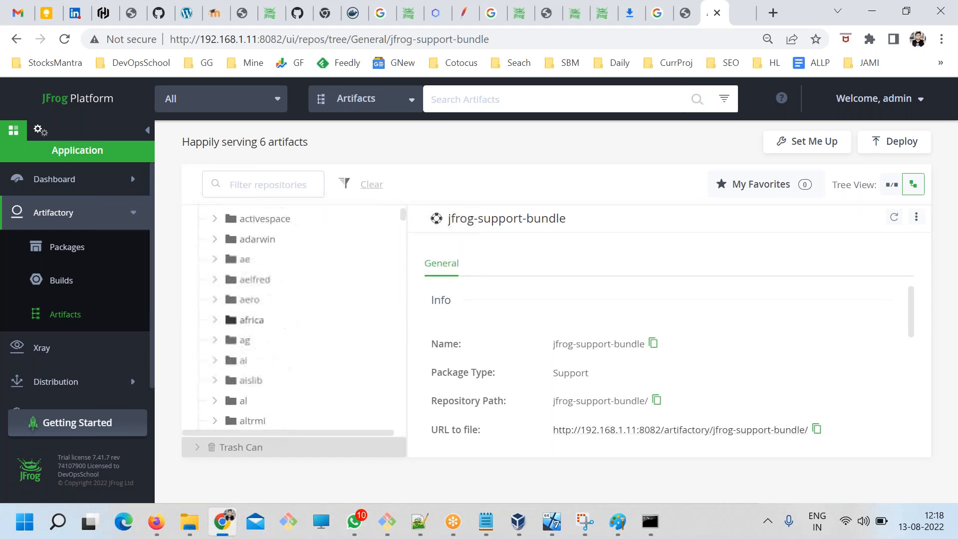
scroll(239, 310, "up", 4)
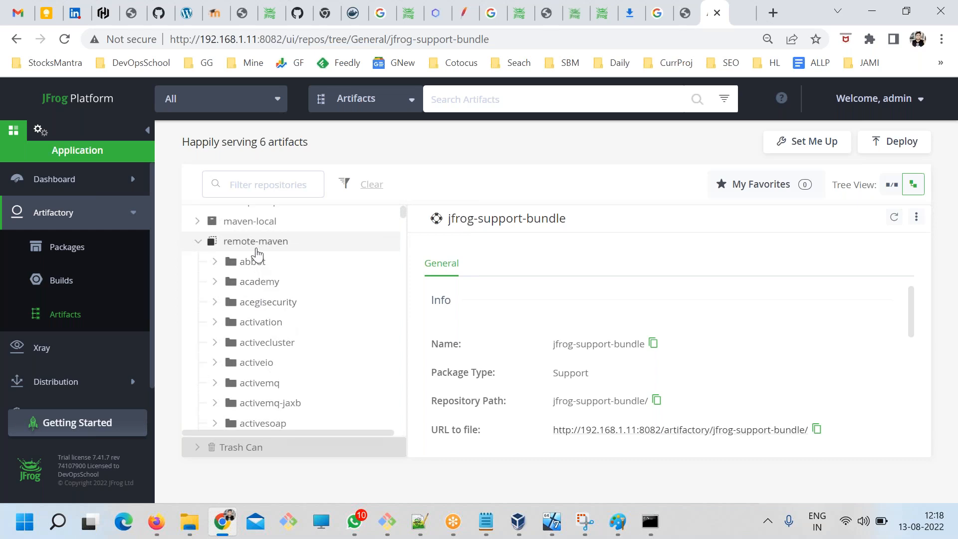
left_click(685, 14)
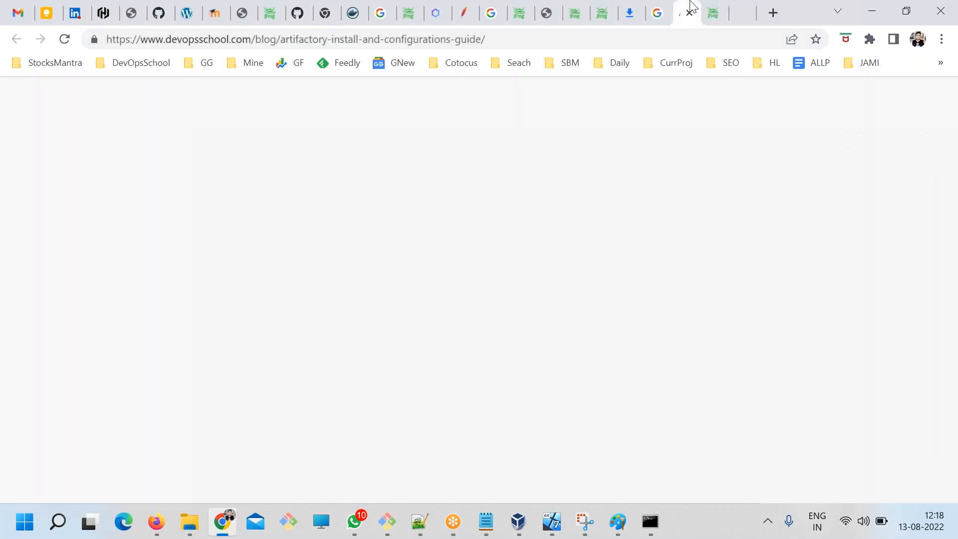
left_click(639, 14)
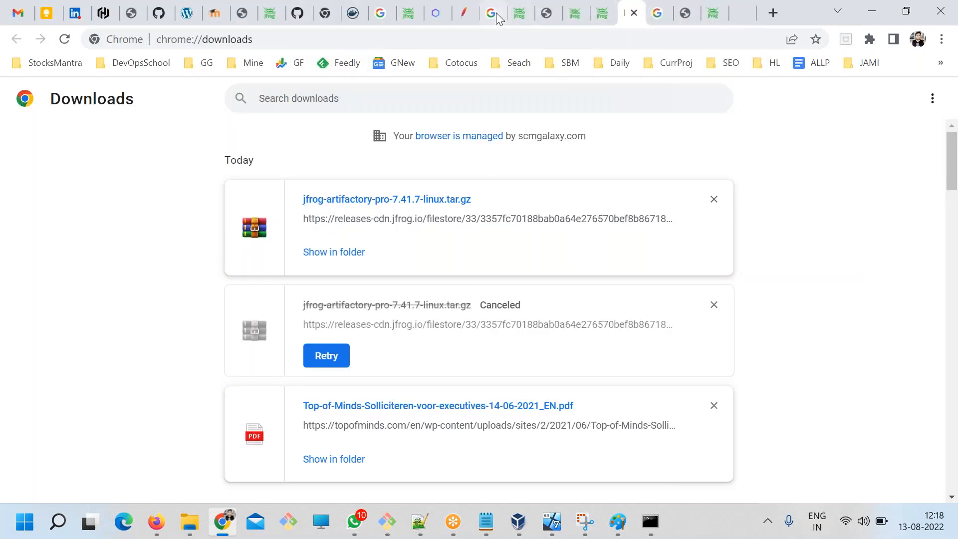
left_click(465, 14)
left_click(689, 14)
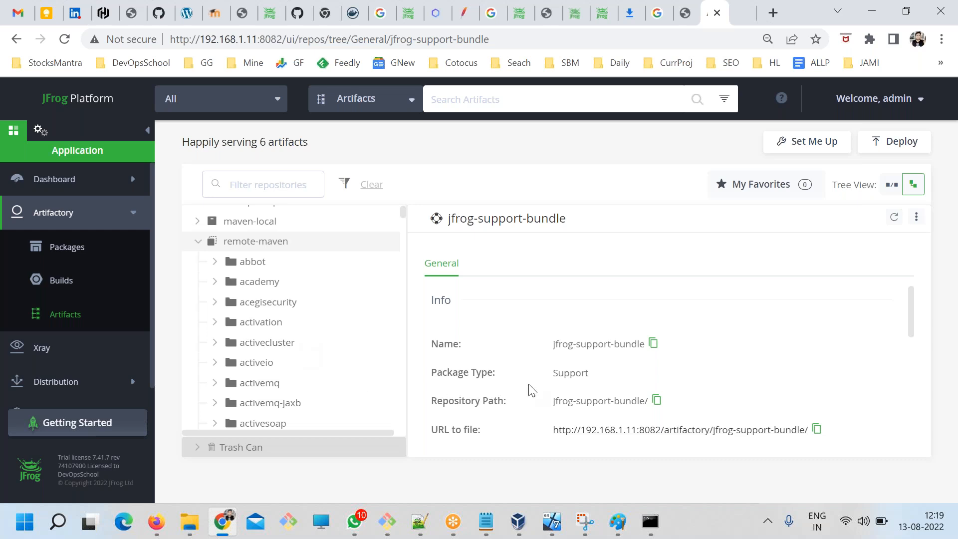
scroll(624, 395, "down", 3)
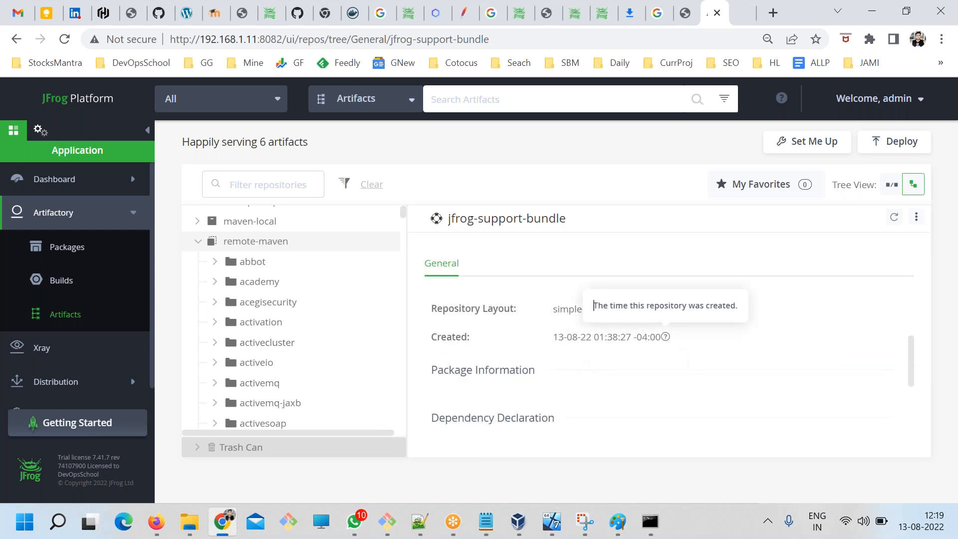
left_click_drag(550, 344, 661, 345)
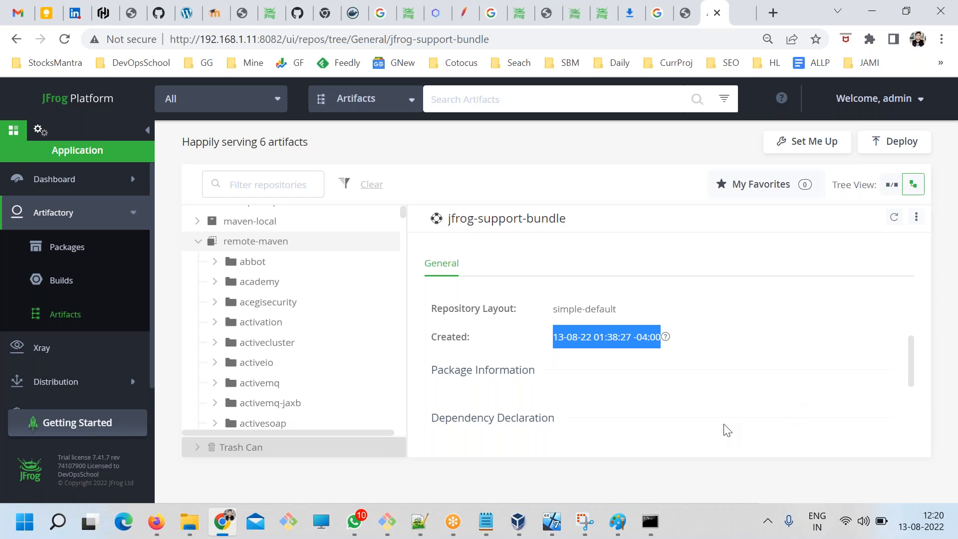
Below Step 4 in ART.txt, add a line of equals signs and the heading "How to upload and Download Docker image?", and save the file.
left_click(486, 522)
scroll(278, 364, "down", 5)
left_click(277, 289)
type("===================================")
key("Return")
type("How to upload and Download Docker image")
key("ctrl+s")
type("?")
key("ctrl+s")
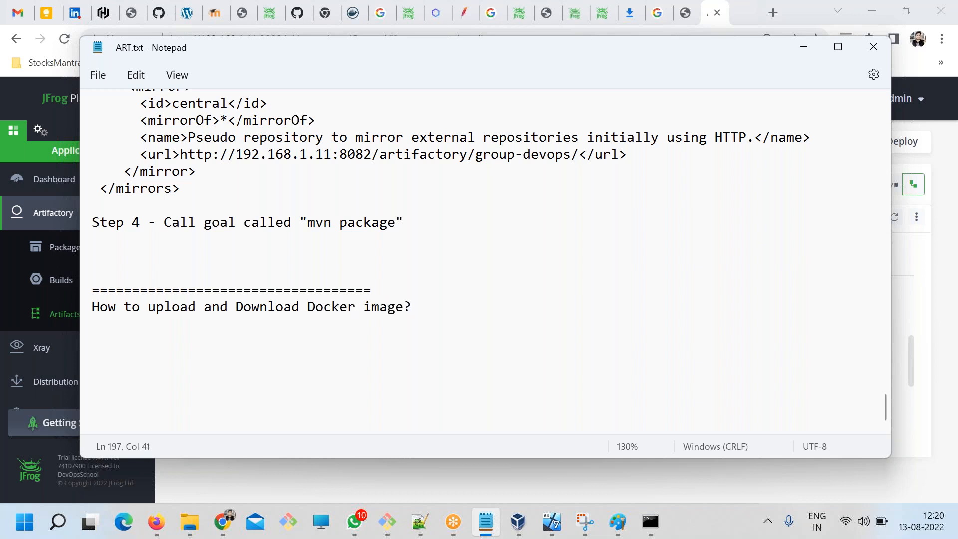
left_click_drag(410, 309, 128, 292)
left_click(259, 321)
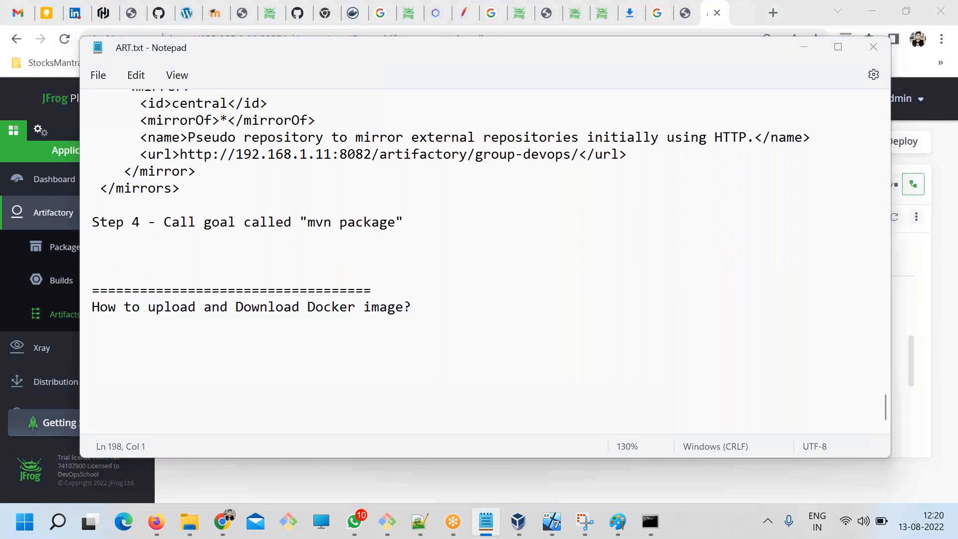
Search Google in a new Chrome tab for "upload docker image artifactory devopsschool".
key("alt+Tab")
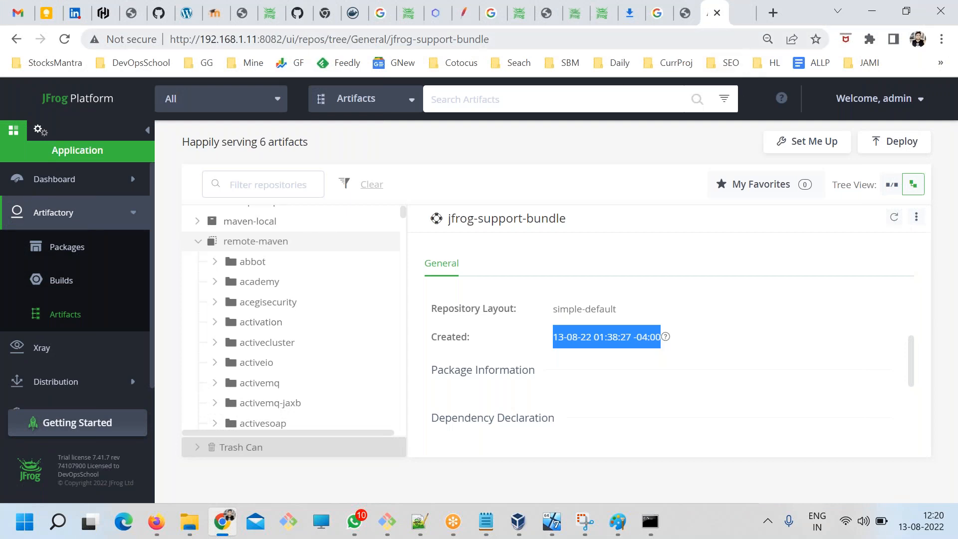
left_click(740, 13)
left_click(780, 11)
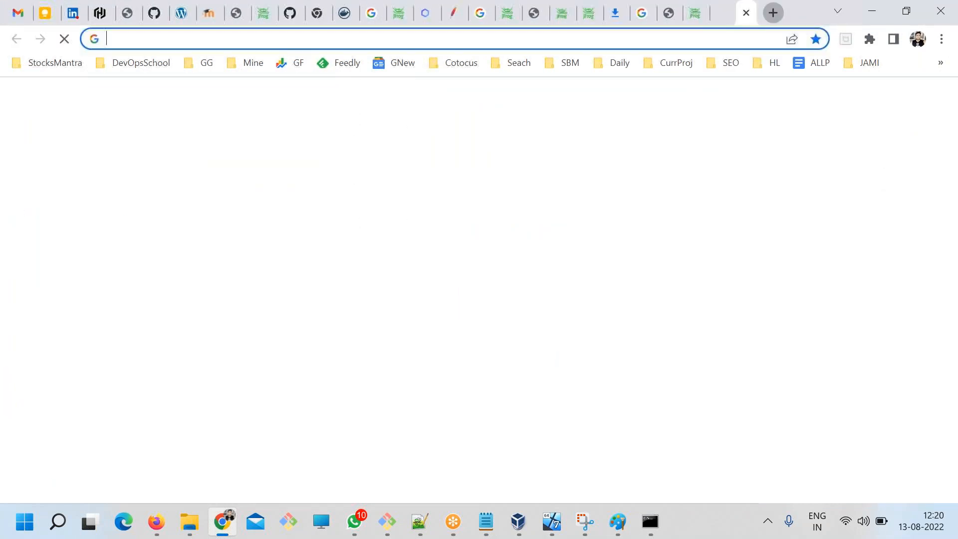
type("dev")
key("BackSpace")
key("BackSpace")
key("BackSpace")
key("BackSpace")
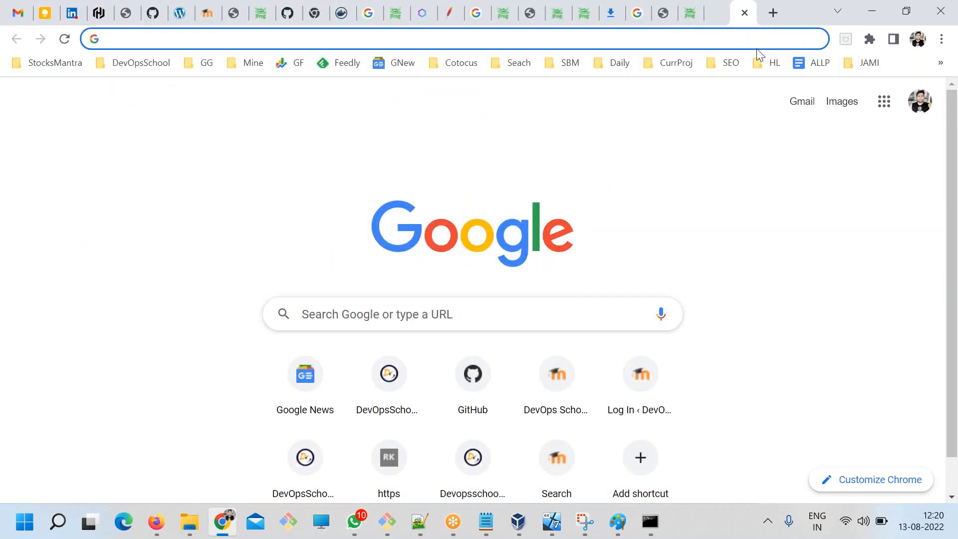
type("upoload")
key("ctrl+a")
type("upload ")
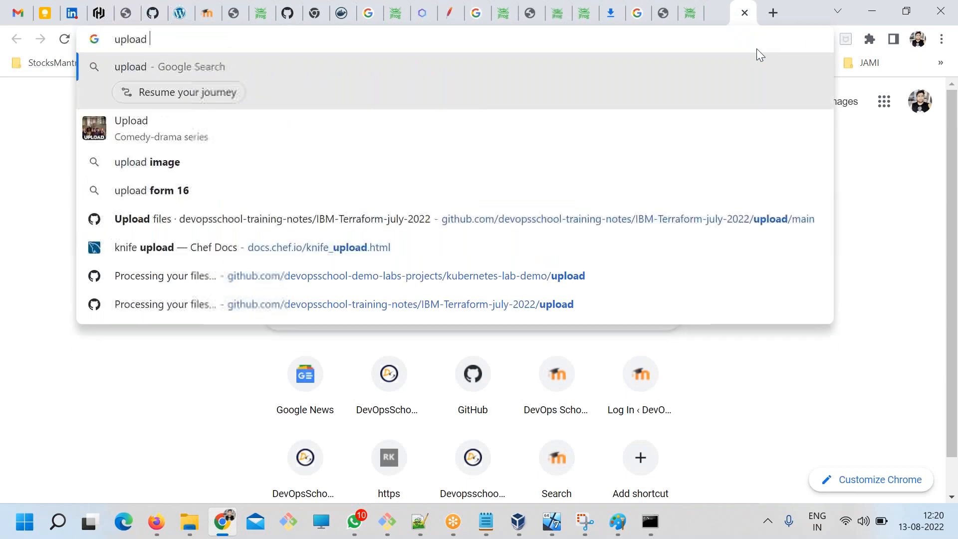
type("docker imafr")
key("BackSpace")
key("BackSpace")
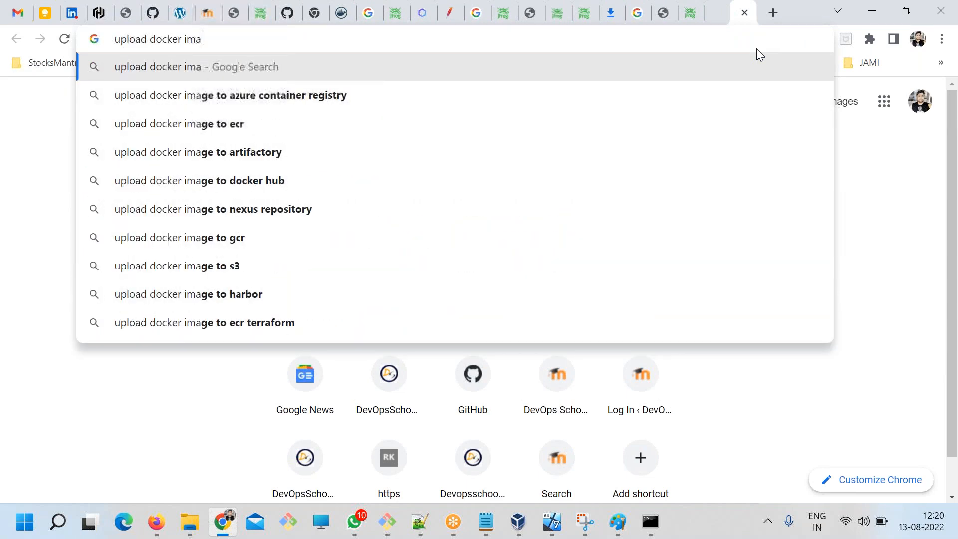
type("ge art")
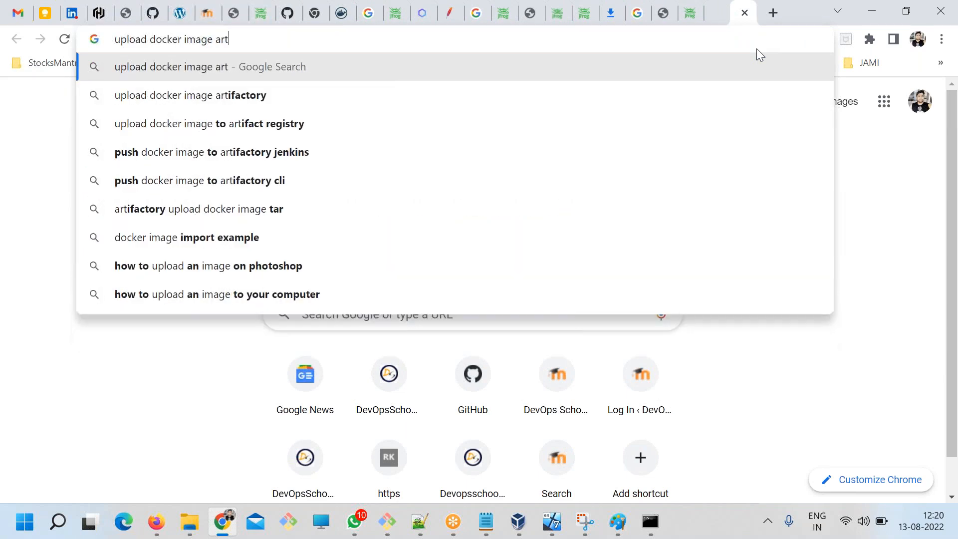
type("ifactory devopsschool")
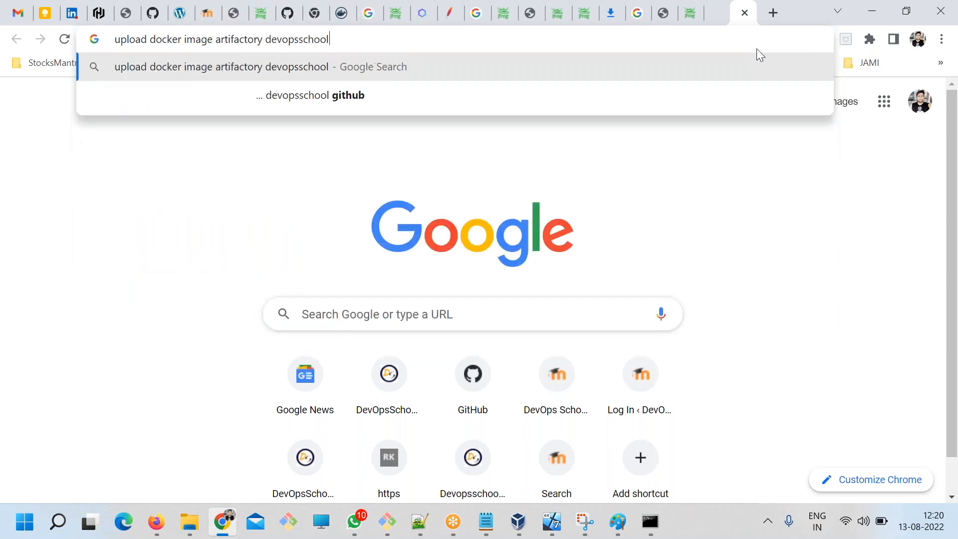
key("Return")
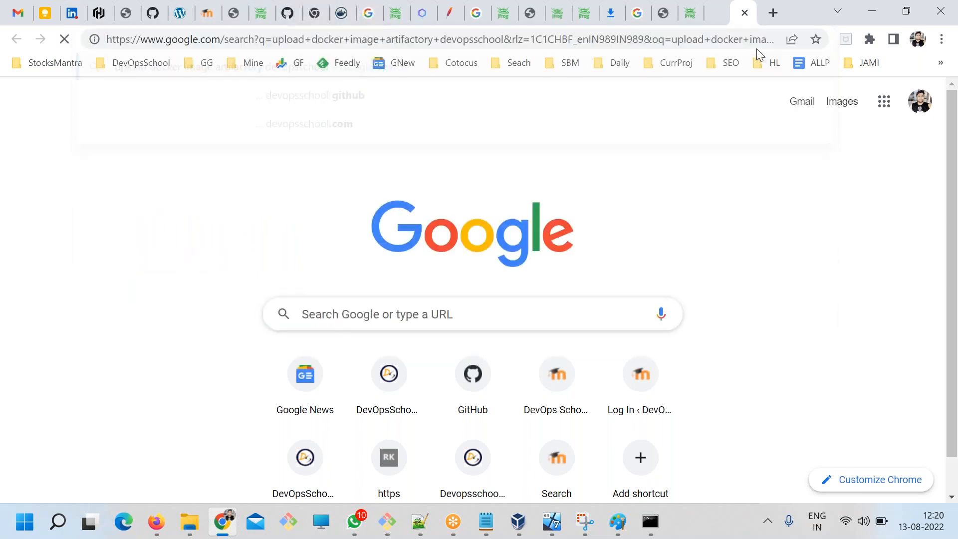
Open the devopsschool.com result on setting up a Docker repository in Artifactory and pushing/pulling images in a new tab.
scroll(489, 260, "down", 4)
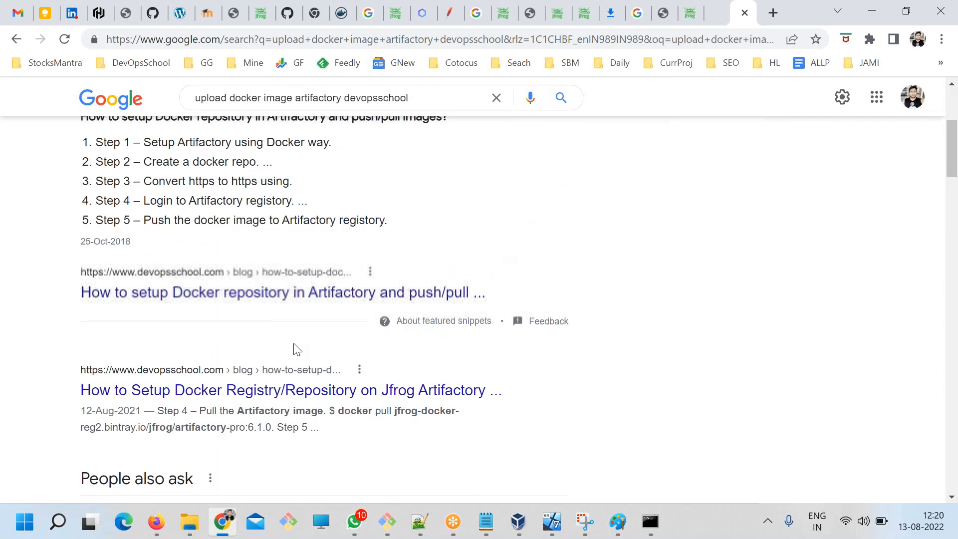
right_click(283, 295)
left_click(310, 306)
left_click(744, 13)
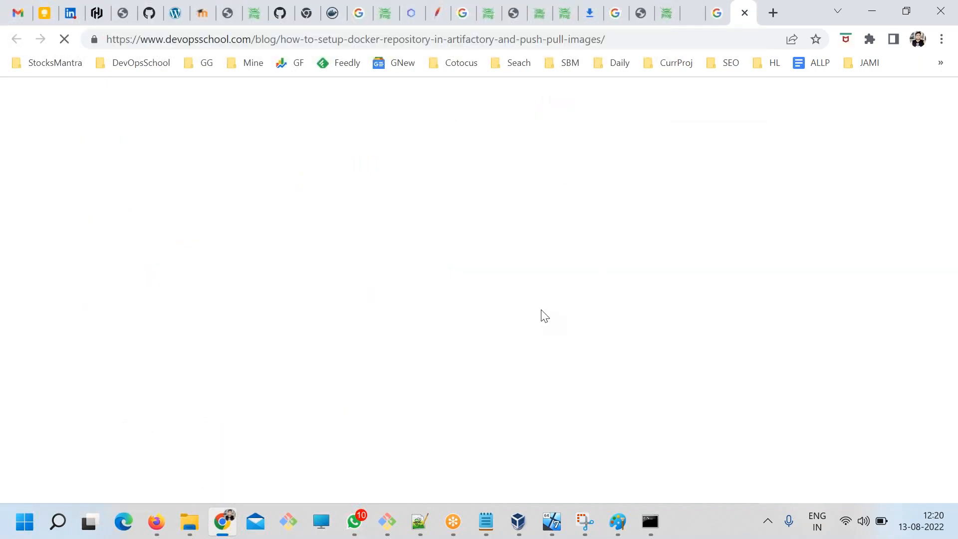
Examine the guide's steps on creating a Docker repo, allowing insecure registries and logging in to the Artifactory registry.
scroll(303, 330, "down", 6)
scroll(303, 330, "down", 4)
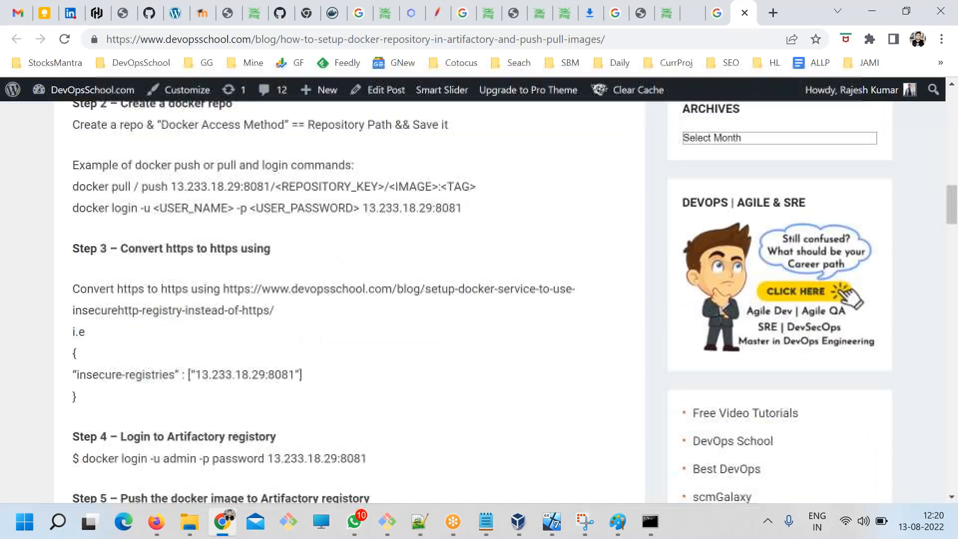
scroll(303, 330, "up", 2)
left_click_drag(193, 254, 222, 275)
left_click(270, 353)
scroll(271, 356, "down", 2)
left_click_drag(187, 249, 286, 353)
left_click(286, 353)
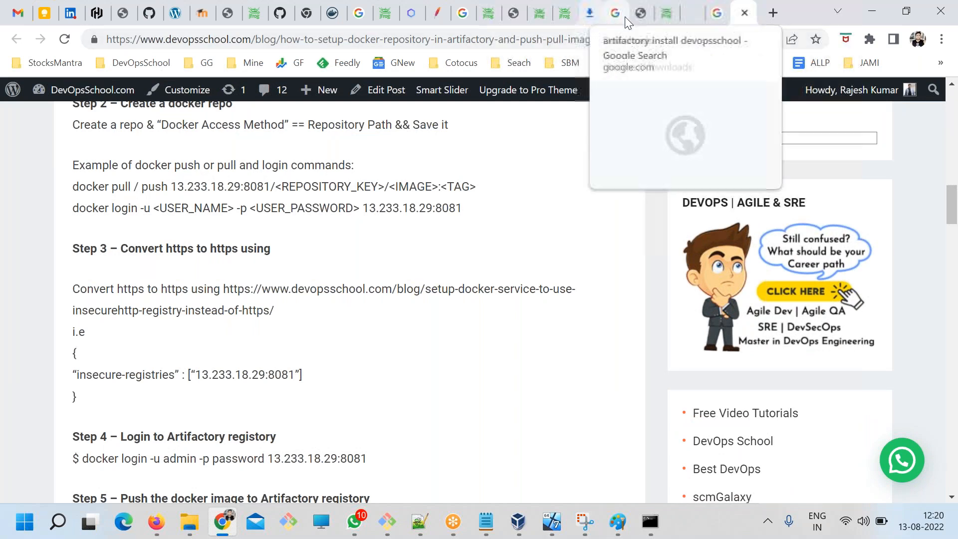
Return to the Artifactory web interface and open its administration section.
left_click(540, 13)
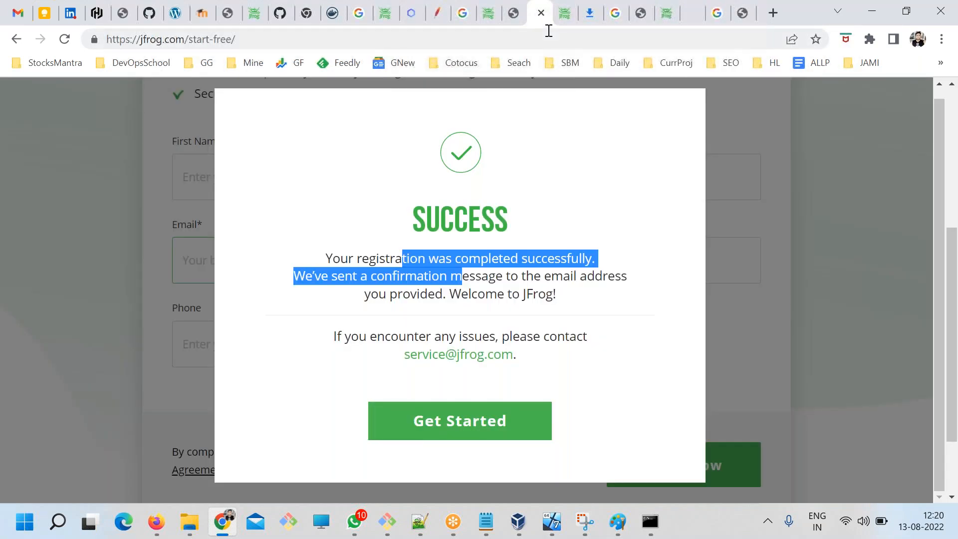
left_click(560, 15)
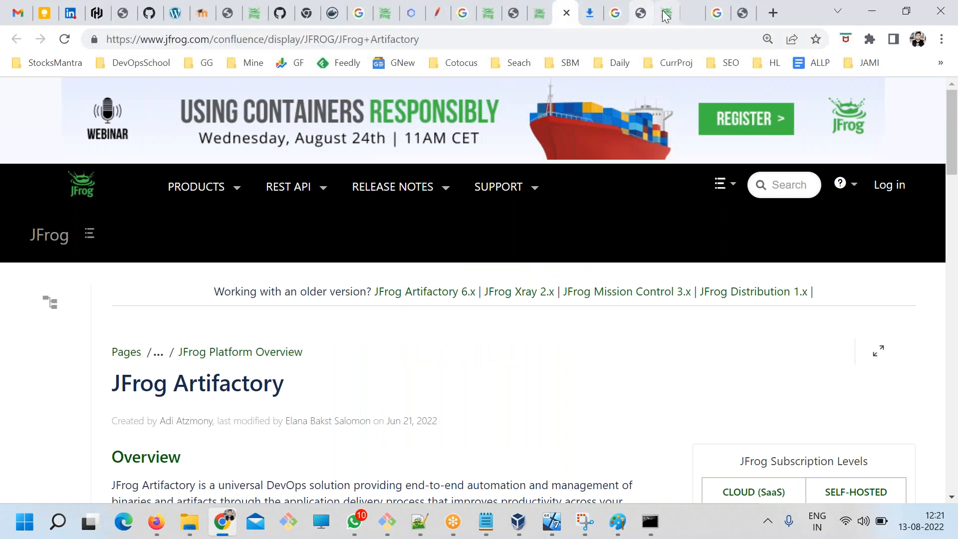
left_click(666, 13)
left_click(92, 215)
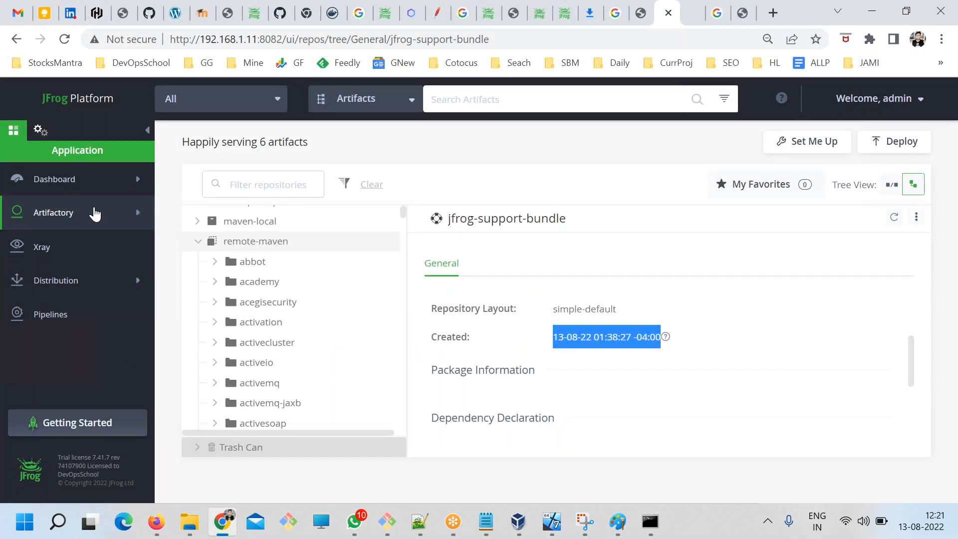
left_click(95, 213)
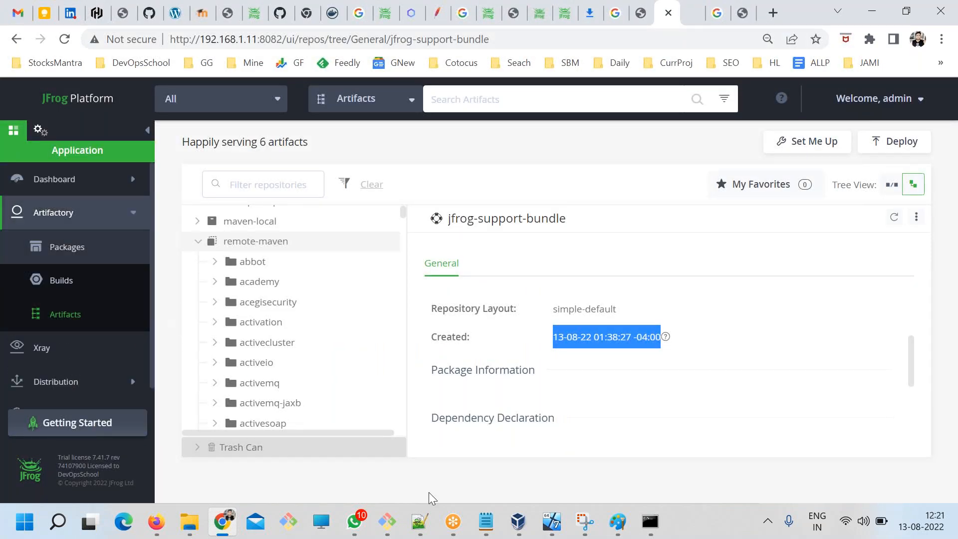
left_click(82, 220)
left_click(83, 221)
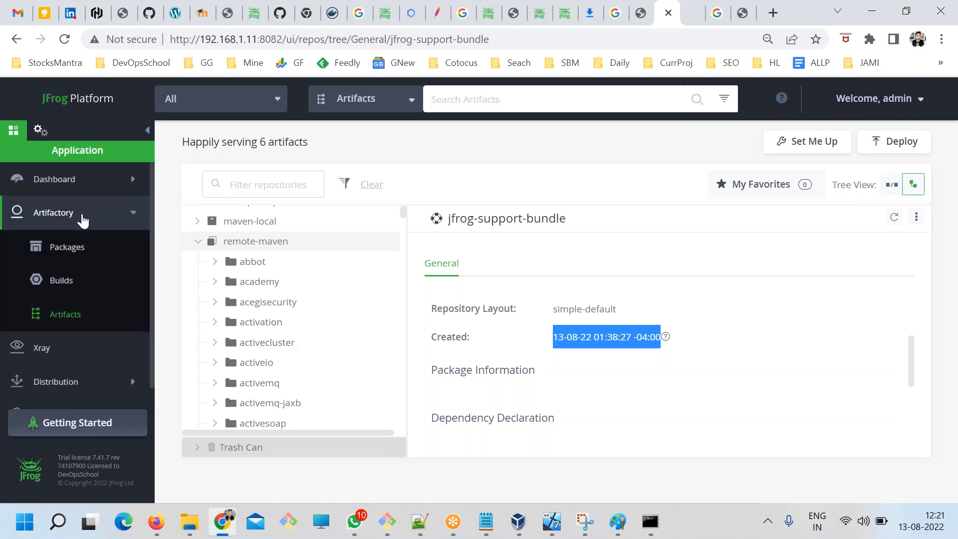
left_click(40, 131)
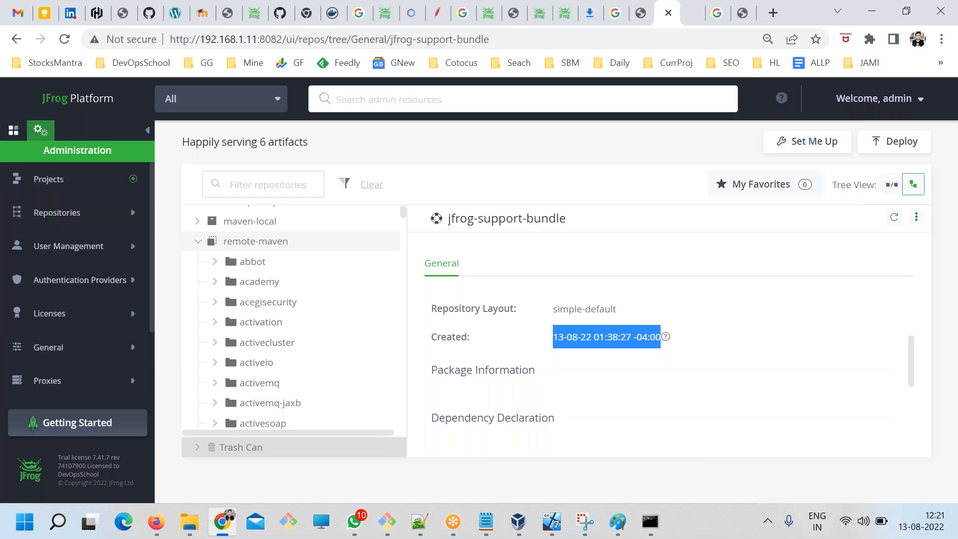
Start a new local repository of the Docker package type in the Repositories administration.
left_click(59, 219)
left_click(59, 251)
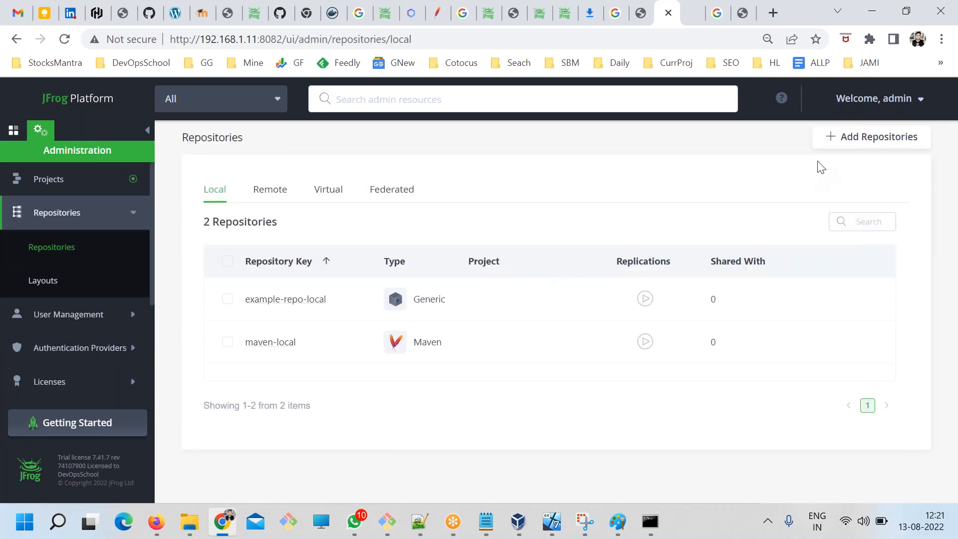
left_click(846, 138)
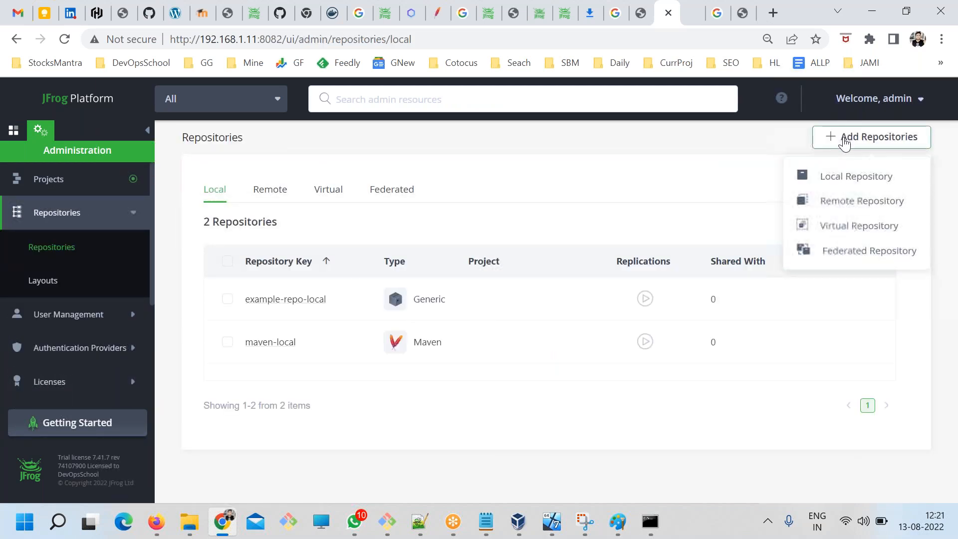
left_click(835, 176)
left_click(383, 330)
left_click(295, 357)
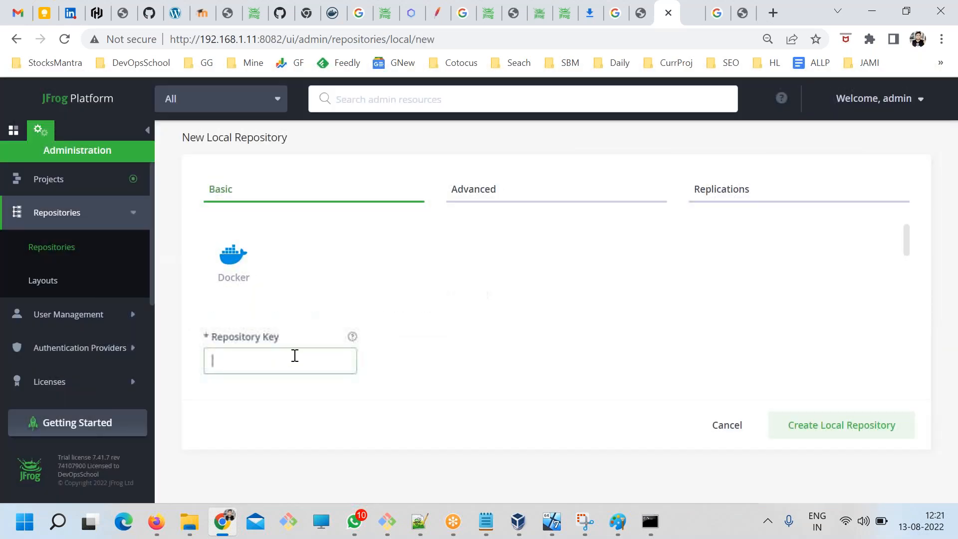
Set the repository key to docker and create the local repository with its default settings.
type("doc")
key("BackSpace")
key("BackSpace")
type("ocker")
scroll(343, 332, "down", 2)
scroll(342, 344, "down", 5)
scroll(342, 358, "up", 3)
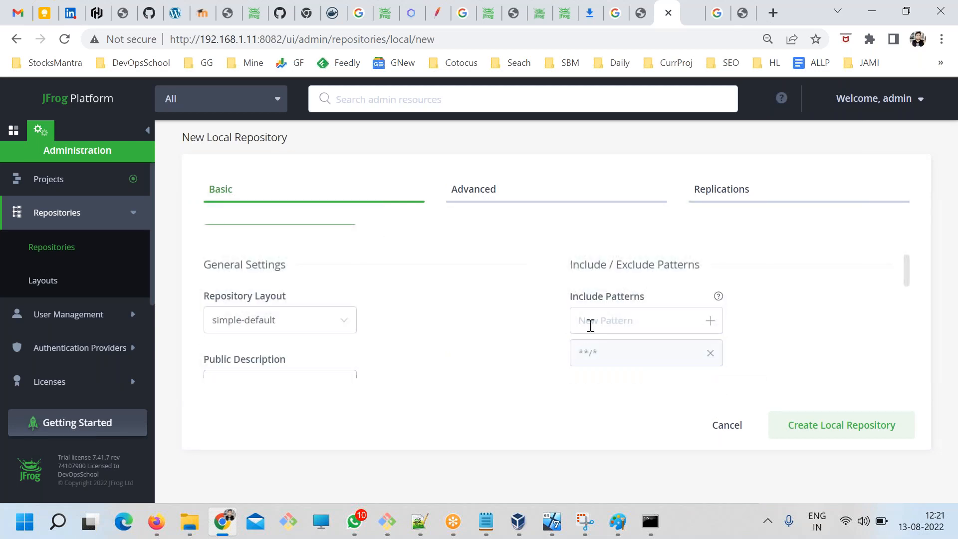
scroll(559, 325, "down", 8)
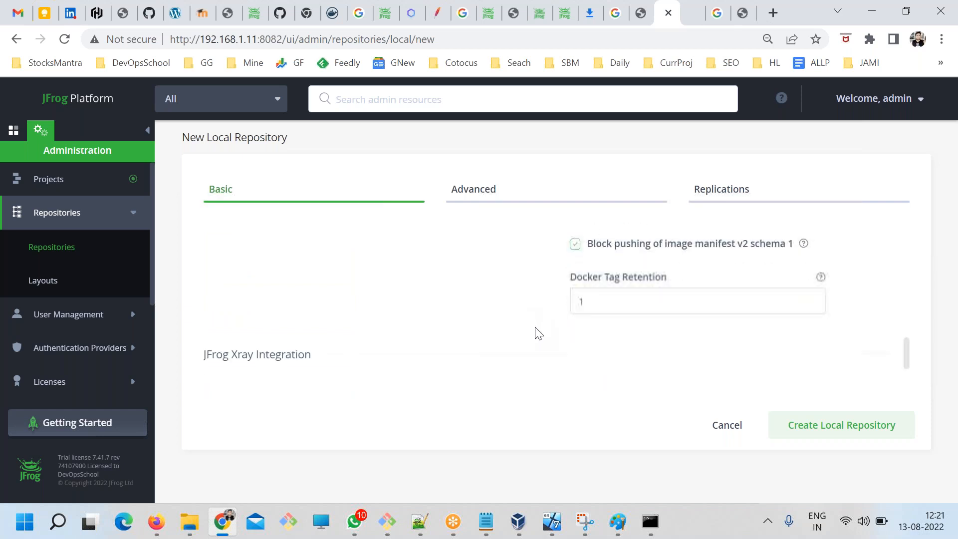
scroll(549, 350, "down", 1)
scroll(499, 300, "up", 3)
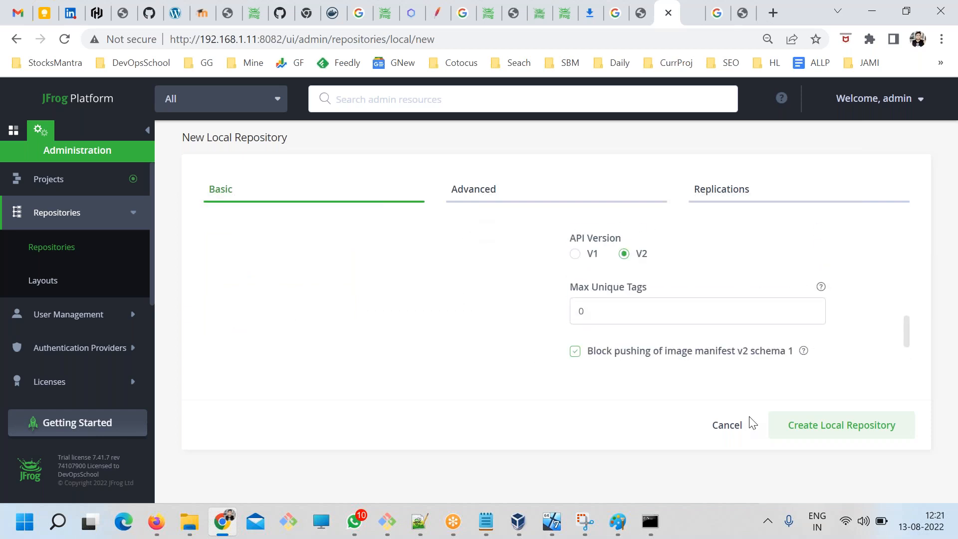
left_click(823, 429)
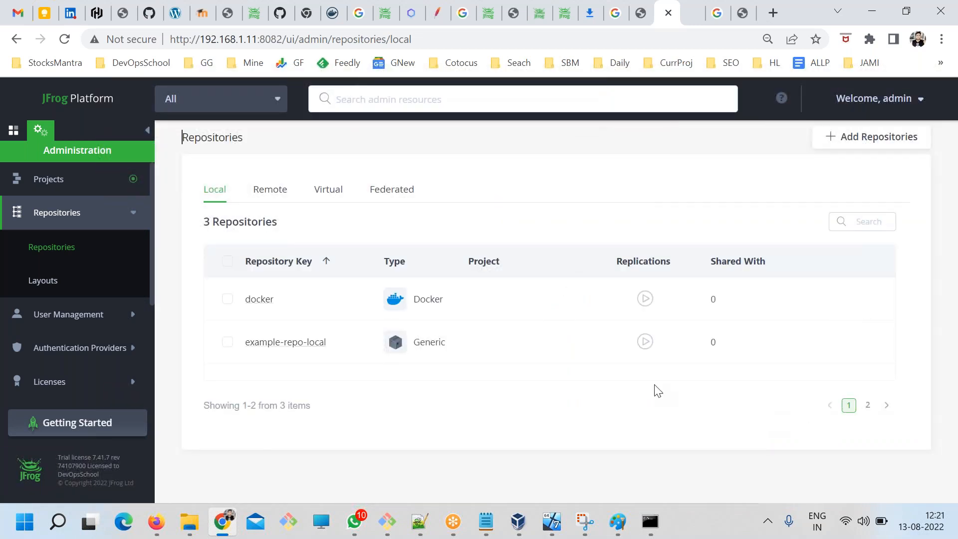
Open the docker repository's advanced settings and examine the registry name under HTTP Settings.
left_click(260, 300)
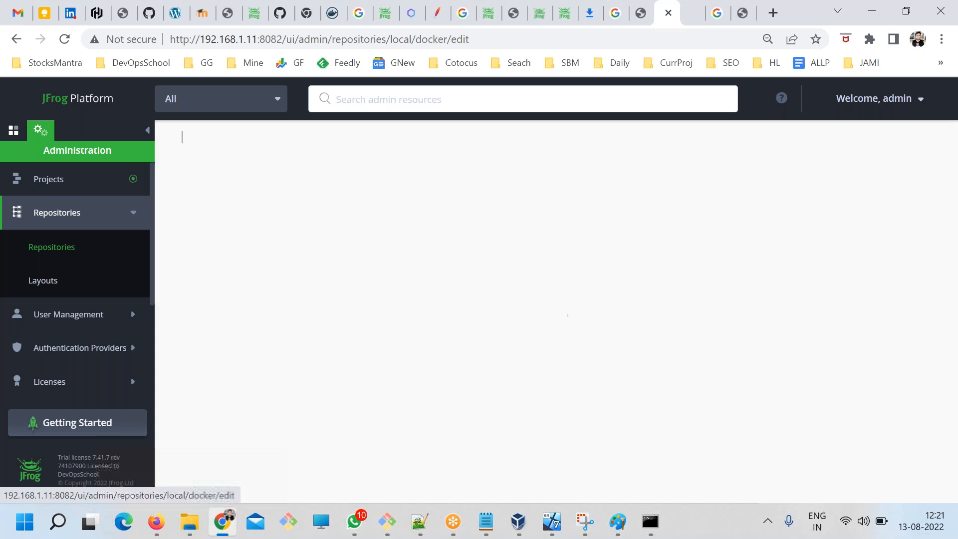
left_click(464, 189)
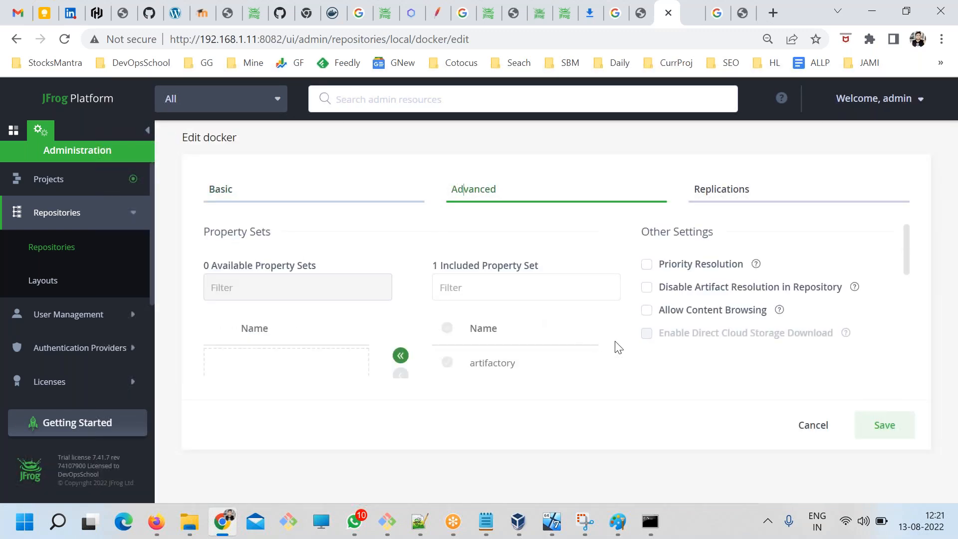
scroll(644, 344, "down", 5)
scroll(658, 352, "up", 3)
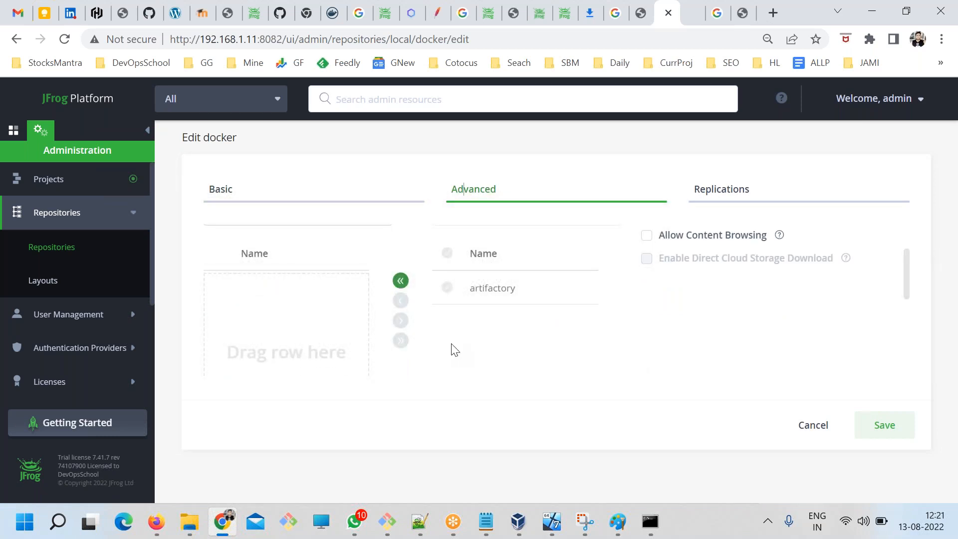
scroll(459, 353, "down", 3)
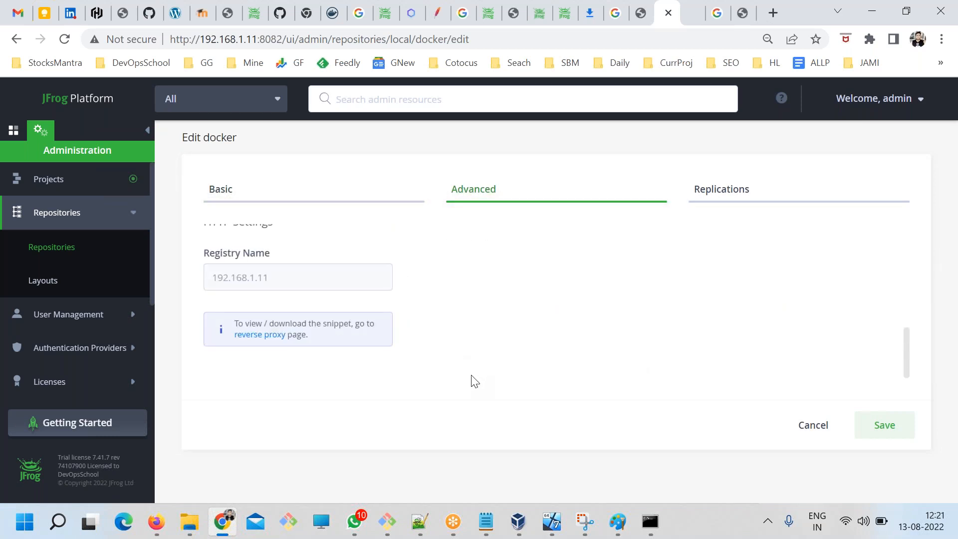
scroll(278, 291, "up", 2)
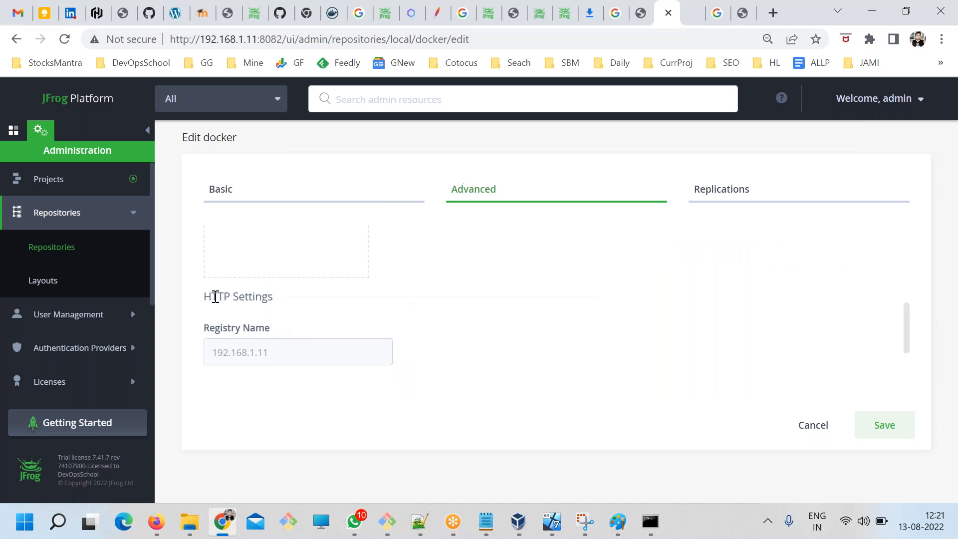
scroll(255, 354, "down", 2)
left_click_drag(267, 278, 223, 283)
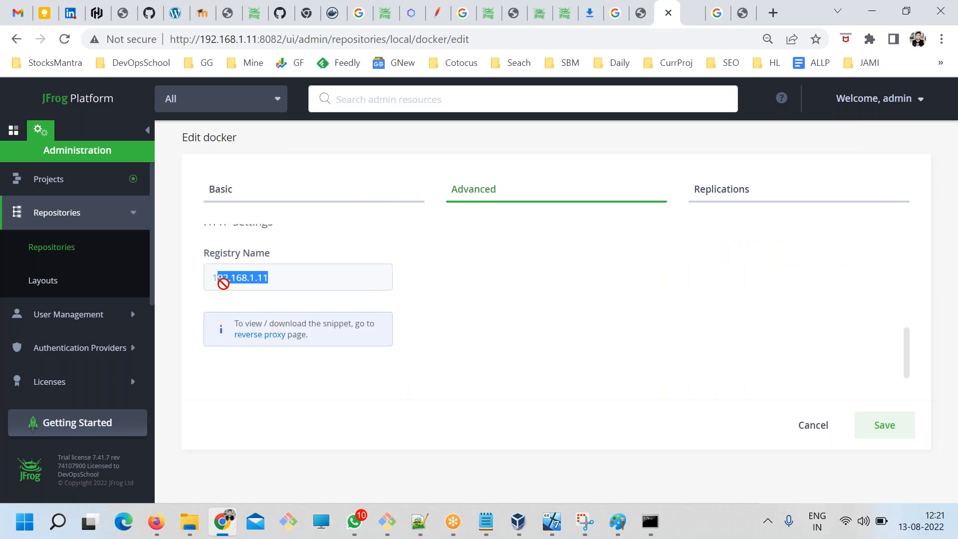
scroll(296, 286, "up", 2)
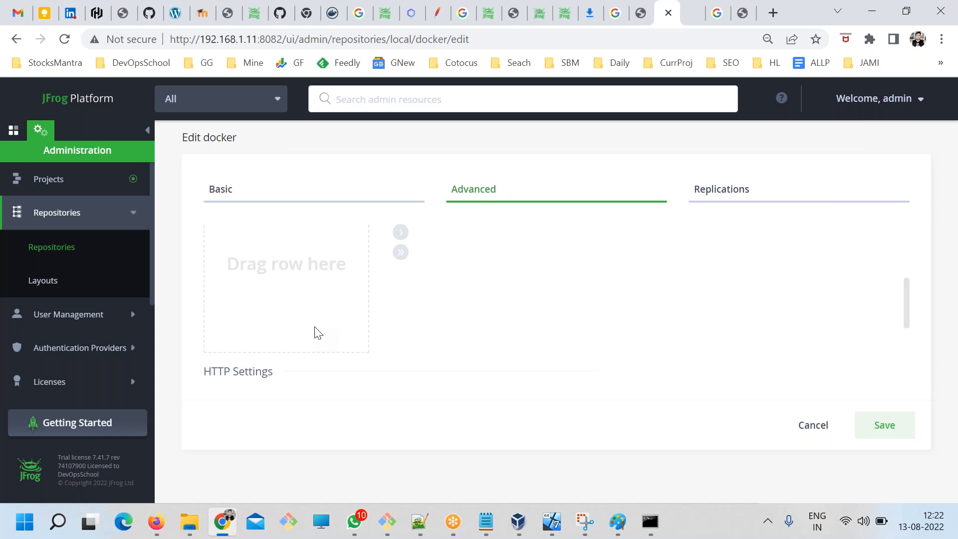
Review the devopsschool.com guide's steps on the Docker Access Method, insecure registries, and registry login and push commands.
left_click(743, 13)
scroll(287, 287, "up", 4)
left_click_drag(153, 226, 285, 275)
scroll(276, 307, "down", 1)
left_click(296, 302)
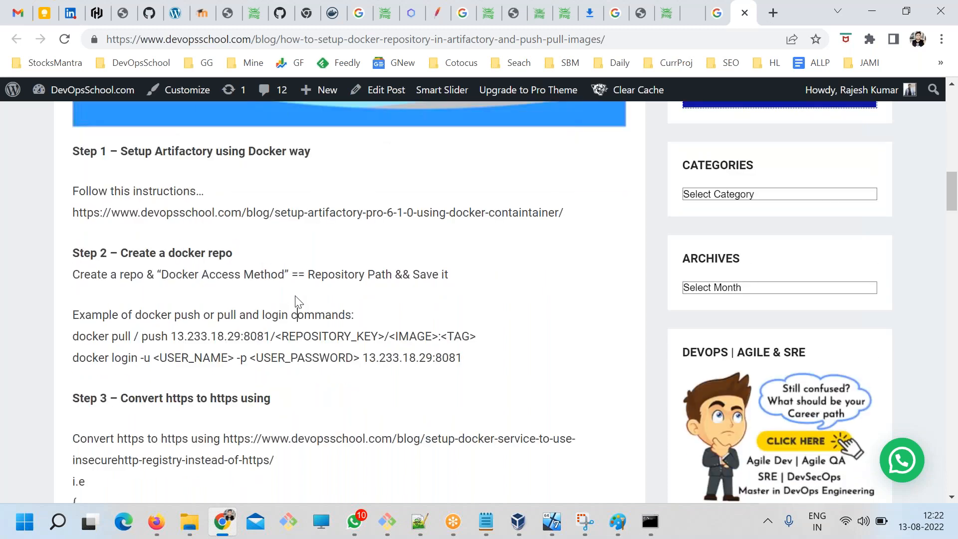
left_click_drag(457, 287, 217, 253)
left_click(296, 301)
scroll(350, 336, "down", 3)
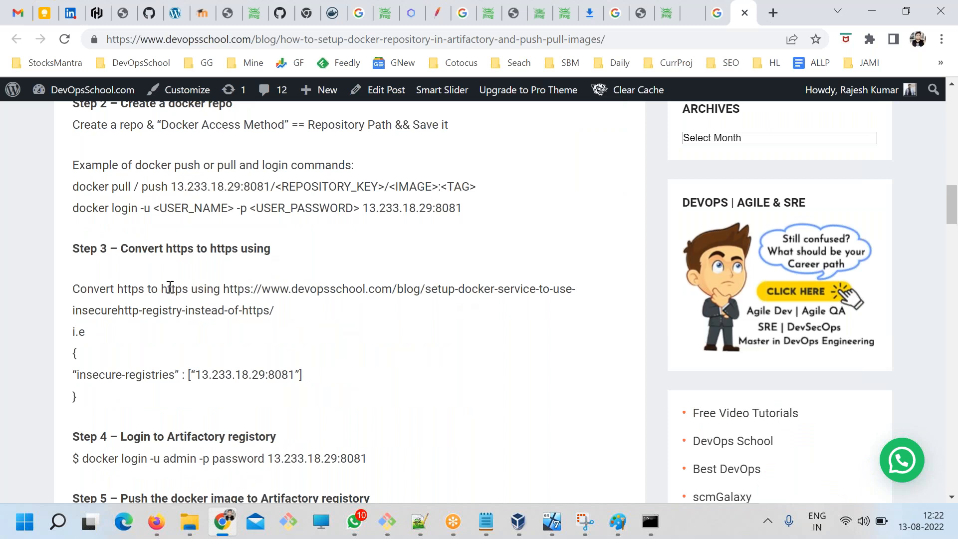
scroll(177, 285, "down", 2)
left_click_drag(135, 174, 92, 196)
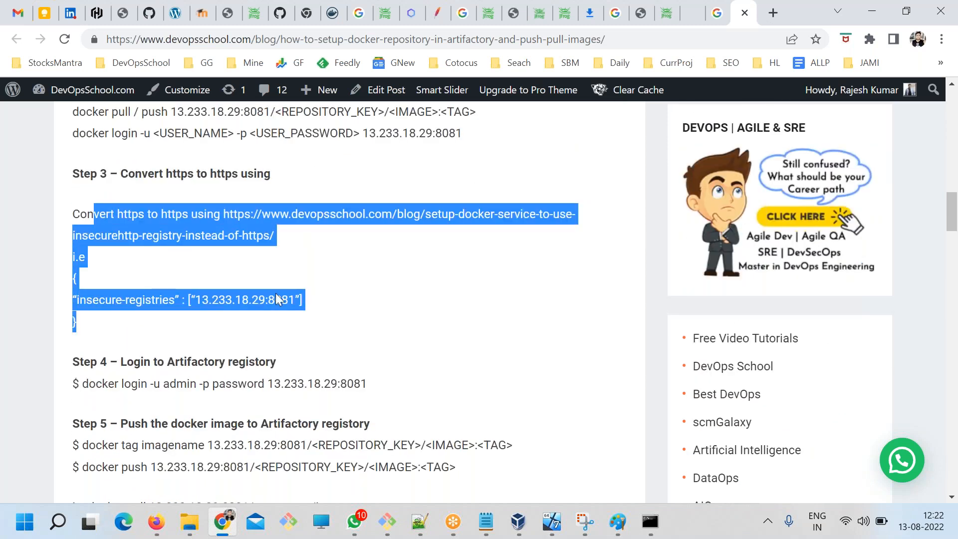
left_click(357, 370)
scroll(355, 365, "down", 1)
scroll(390, 315, "up", 1)
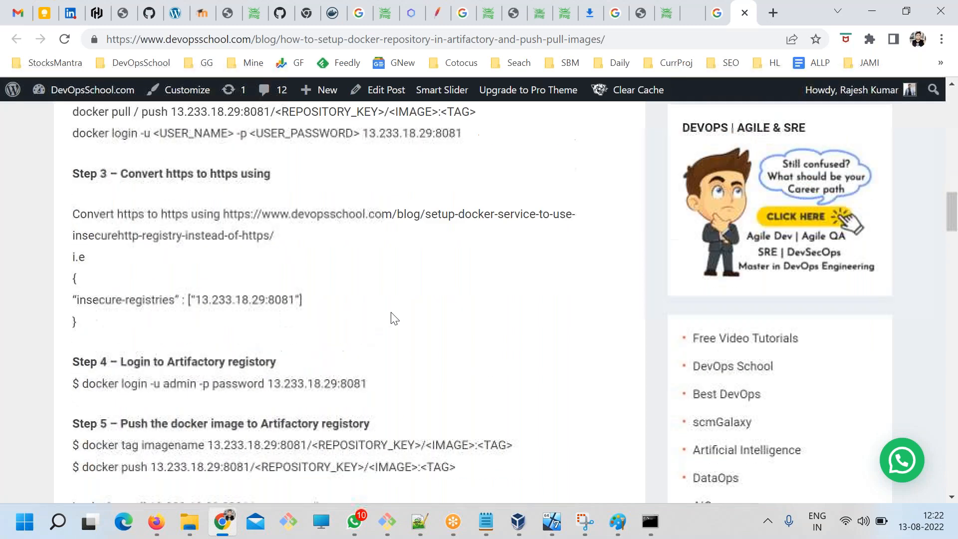
Return to the docker repository's advanced settings in Artifactory and read the reverse proxy note under HTTP Settings.
left_click(566, 14)
left_click(668, 14)
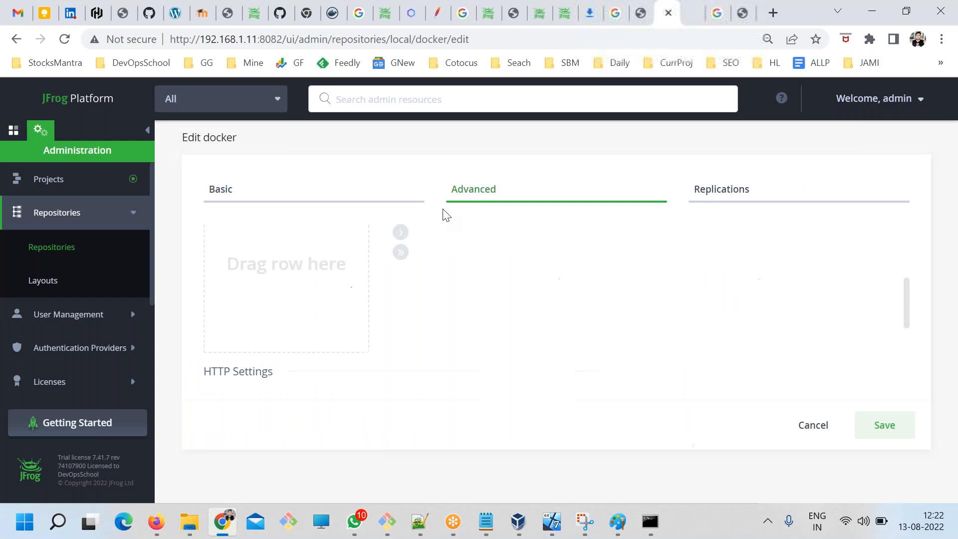
scroll(449, 339, "down", 3)
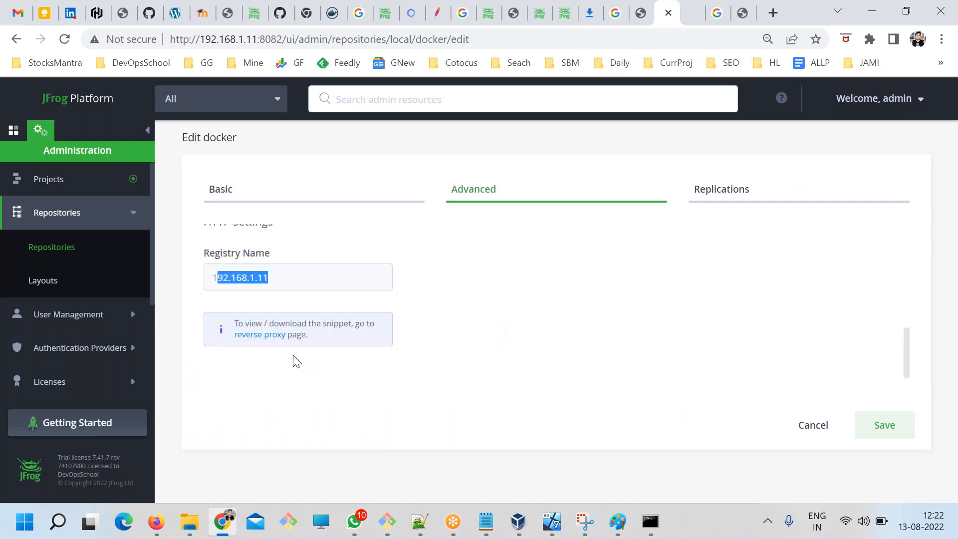
left_click_drag(238, 322, 328, 343)
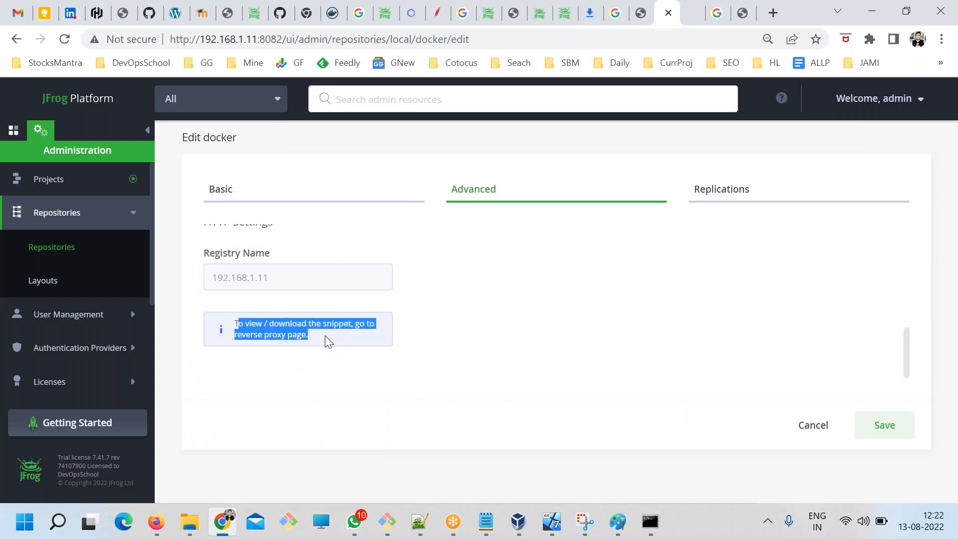
left_click(318, 358)
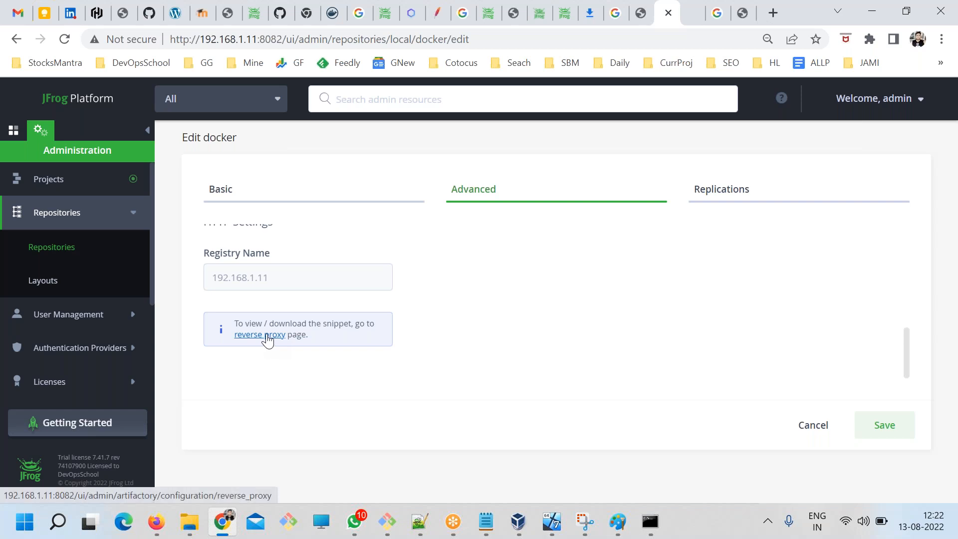
left_click_drag(257, 321, 382, 339)
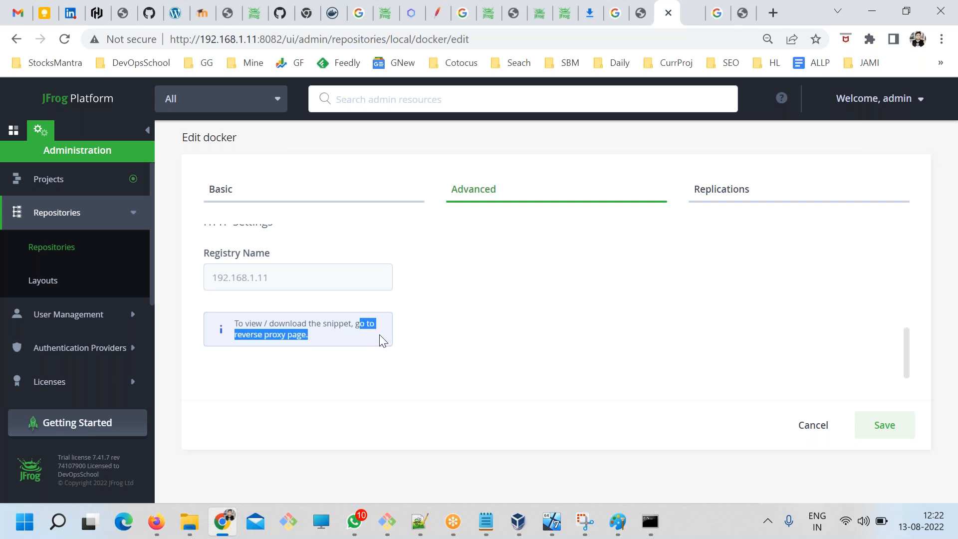
left_click(341, 364)
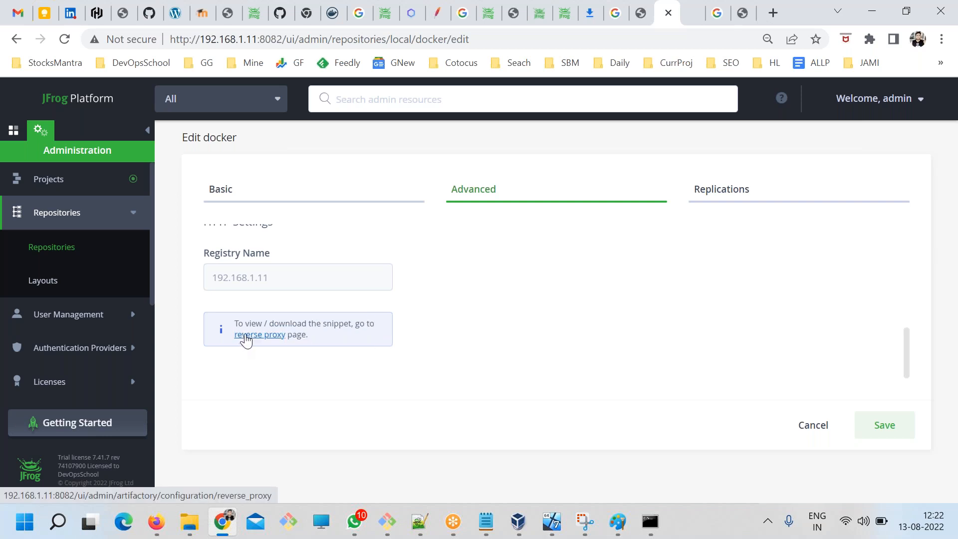
Open the reverse proxy page linked from the docker repository's HTTP Settings to view the Docker Access Method.
scroll(30, 359, "down", 4)
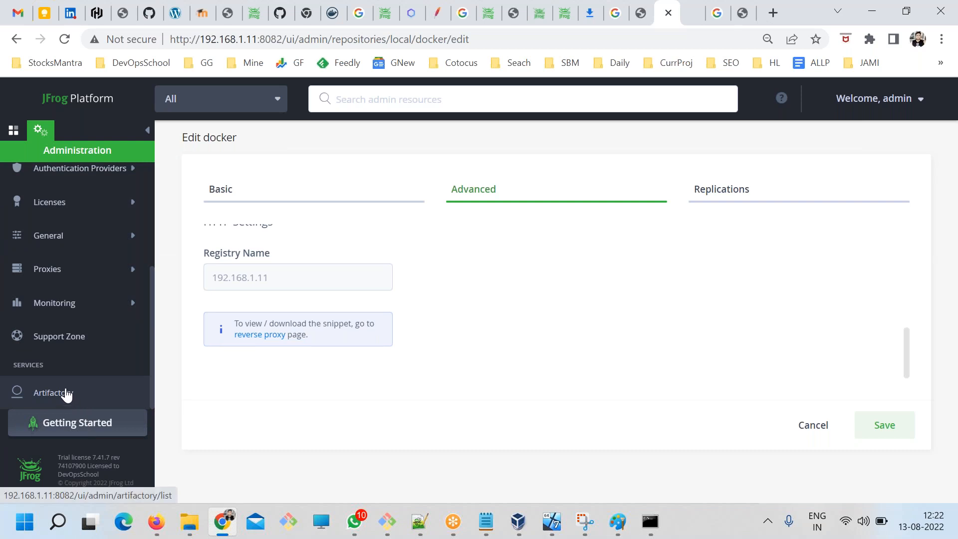
scroll(66, 394, "up", 3)
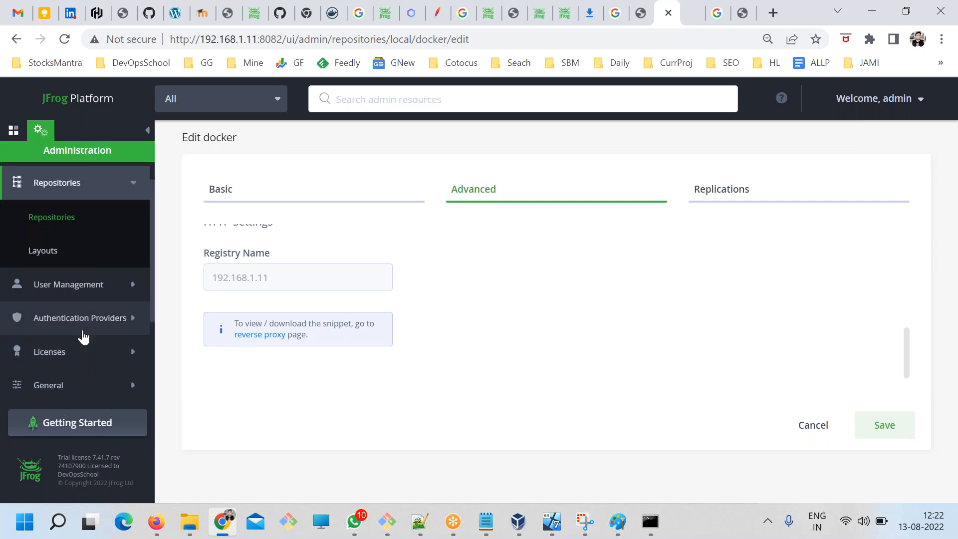
scroll(75, 355, "down", 2)
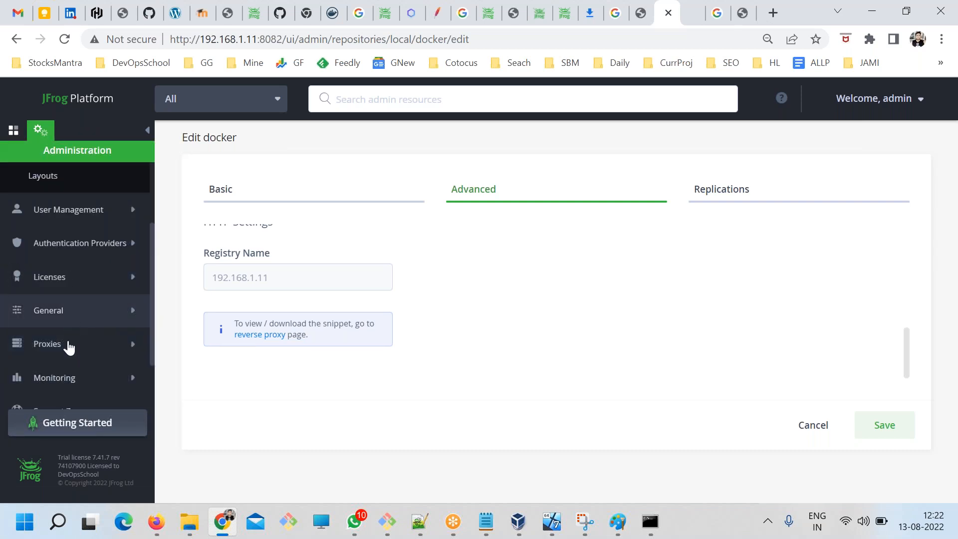
left_click(245, 338)
left_click(617, 333)
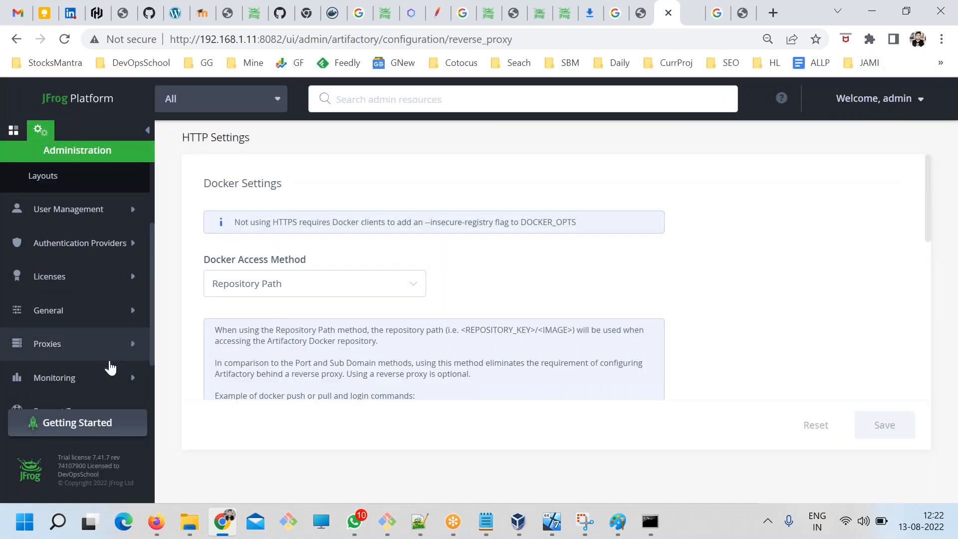
Search the administration pages for the Docker HTTP settings, examining the General Settings and Mail Server pages.
scroll(107, 368, "down", 2)
scroll(118, 379, "up", 4)
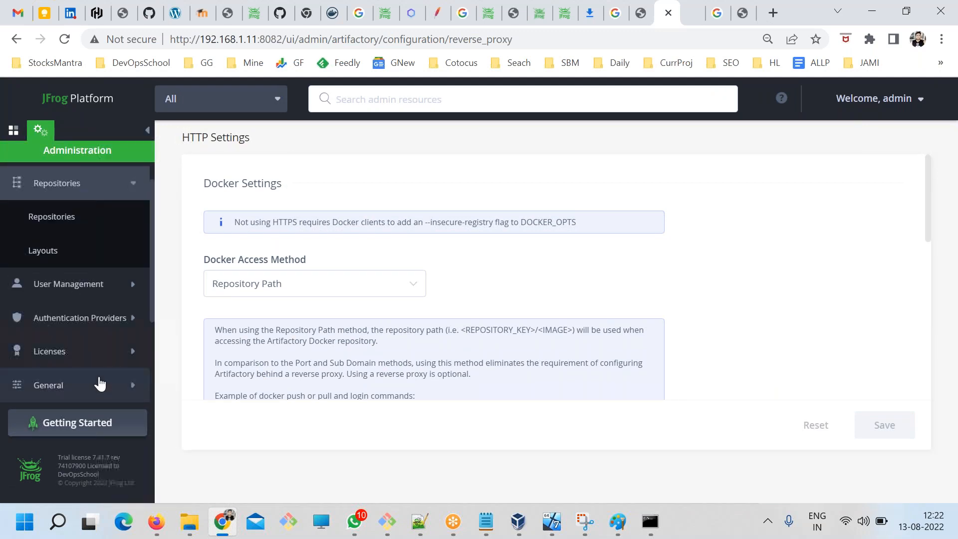
scroll(104, 344, "down", 1)
scroll(110, 309, "up", 2)
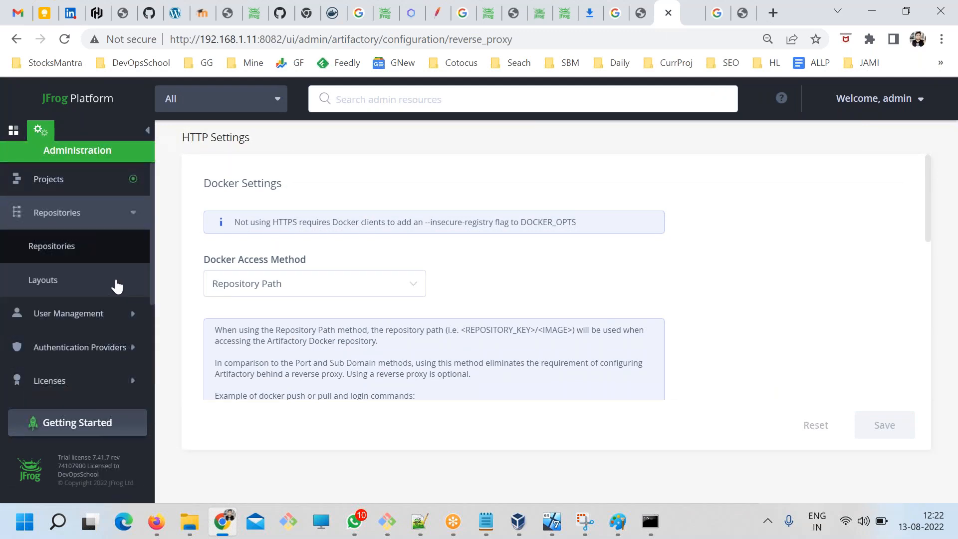
left_click(132, 215)
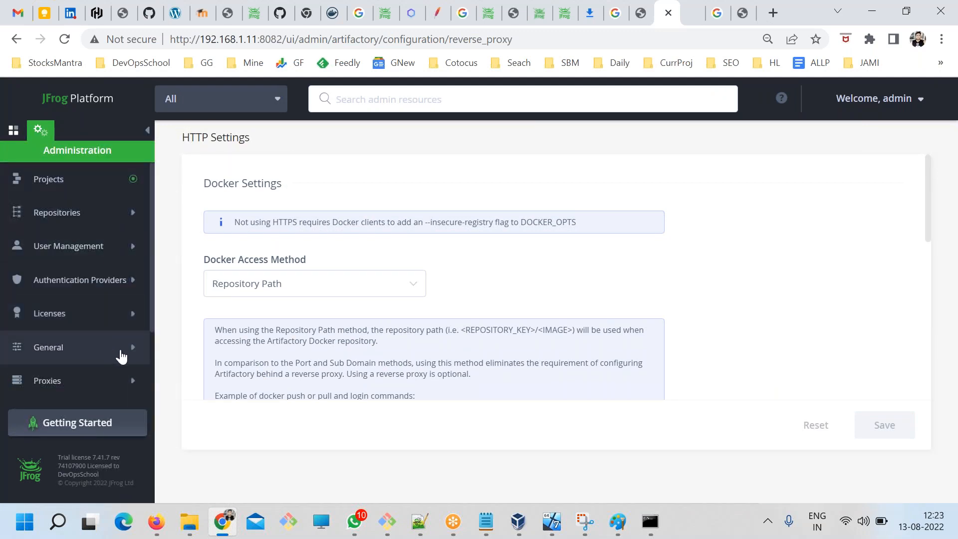
scroll(100, 299, "down", 2)
left_click(91, 278)
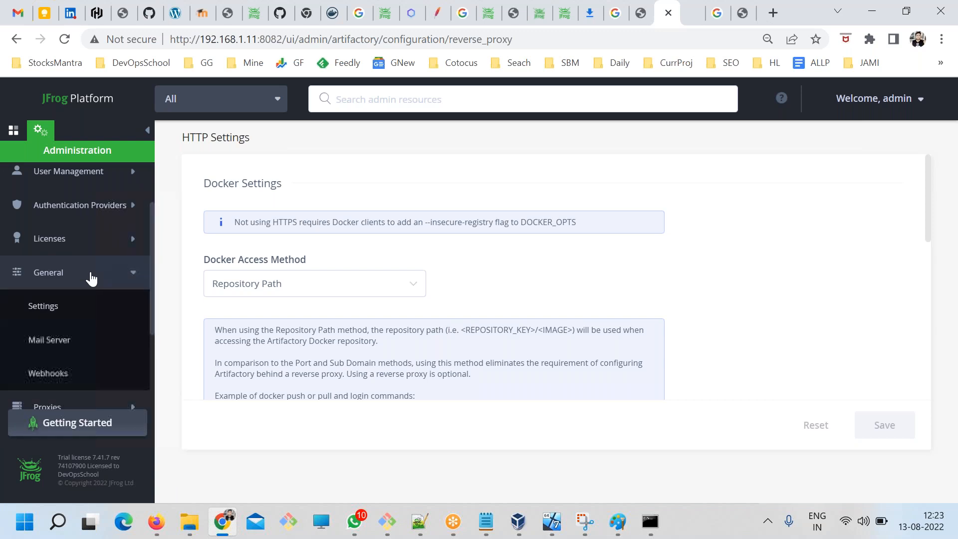
left_click(44, 307)
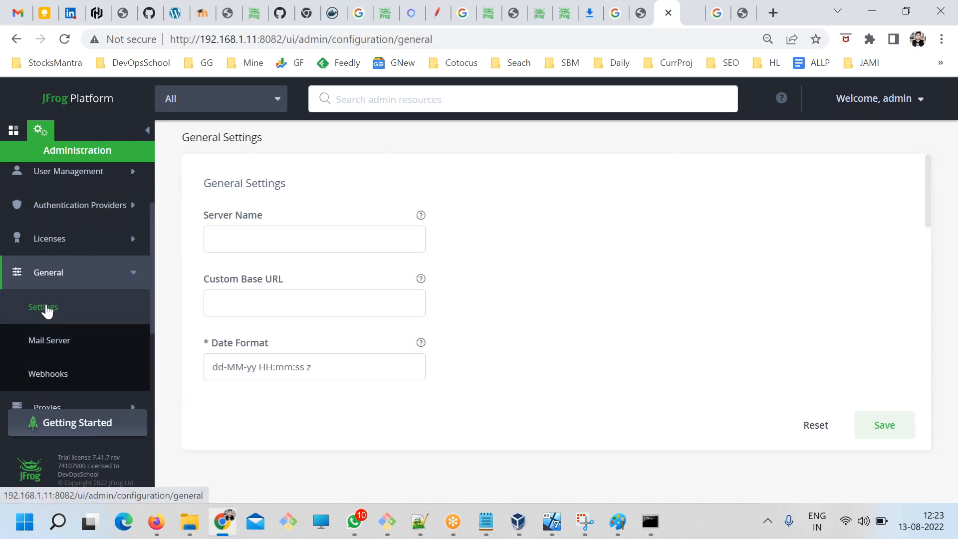
scroll(245, 369, "down", 3)
scroll(246, 381, "down", 3)
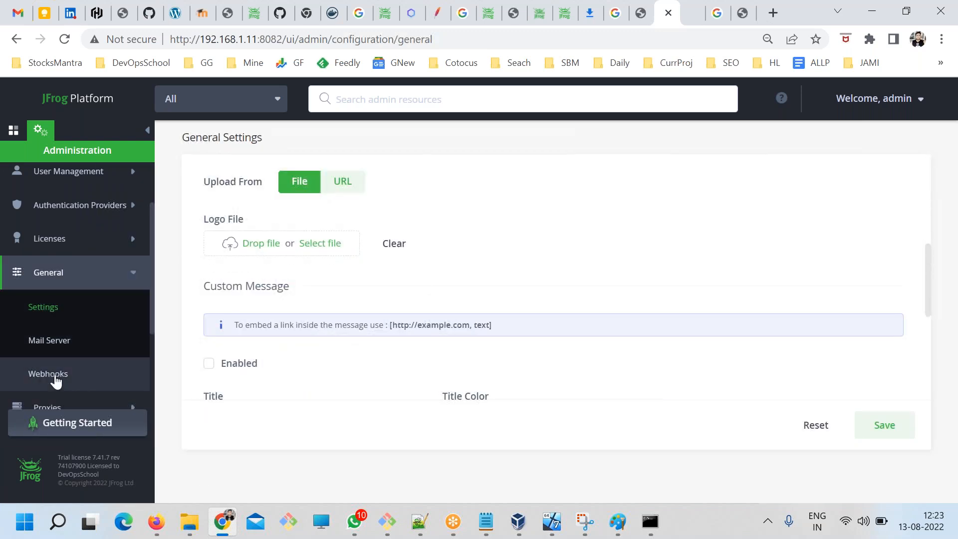
left_click(50, 352)
scroll(50, 353, "down", 3)
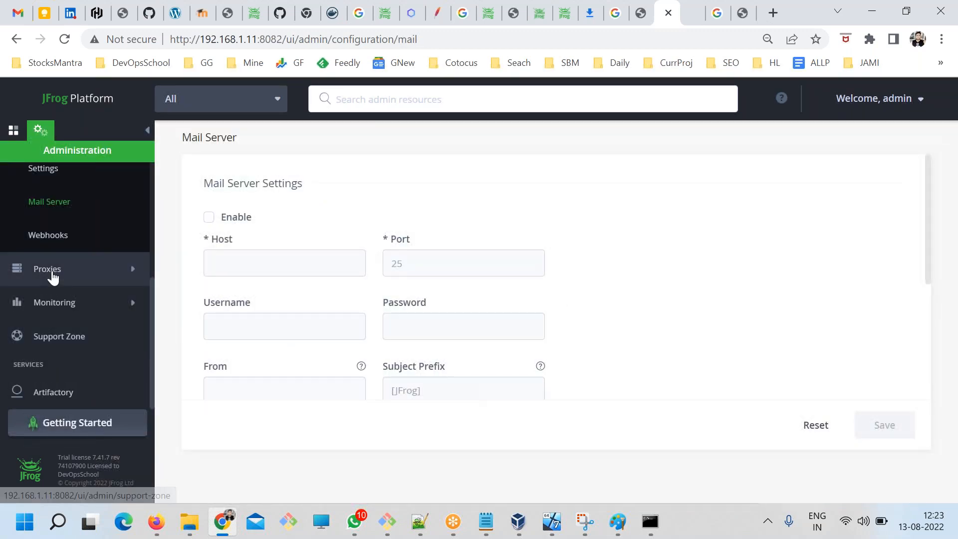
Check the Proxies configuration and look through the Licenses, Authentication Providers and Monitoring sections for the Docker HTTP settings.
left_click(43, 271)
left_click(40, 276)
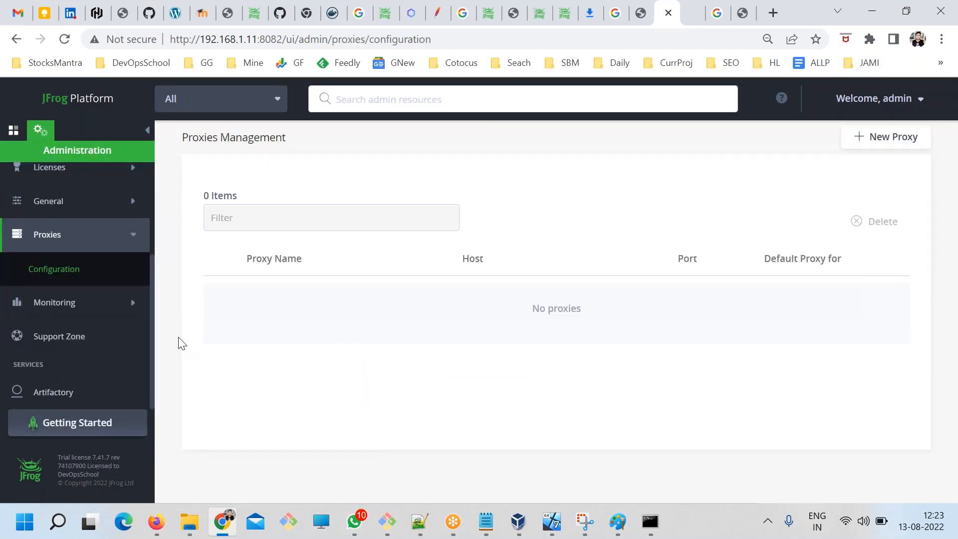
left_click(65, 310)
scroll(93, 329, "up", 5)
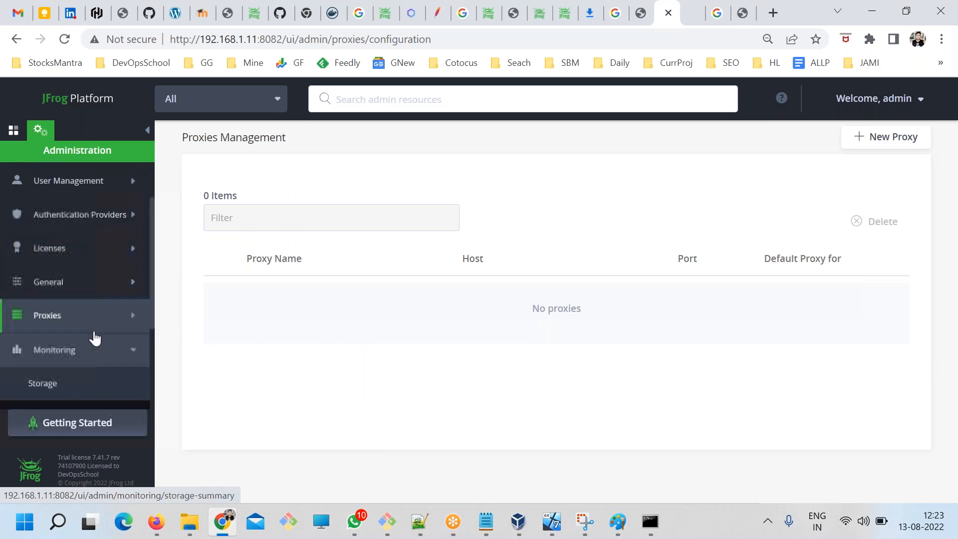
left_click(59, 325)
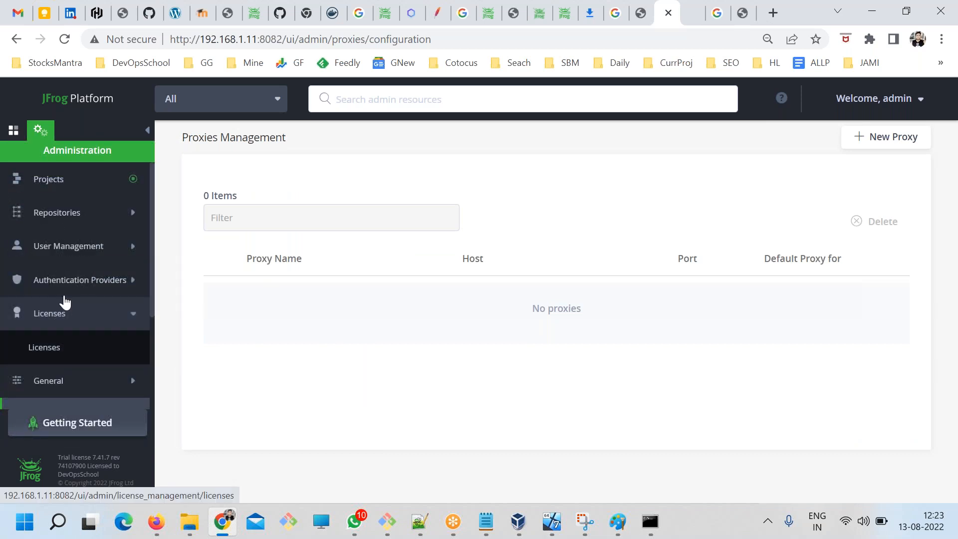
left_click(70, 293)
scroll(83, 338, "down", 5)
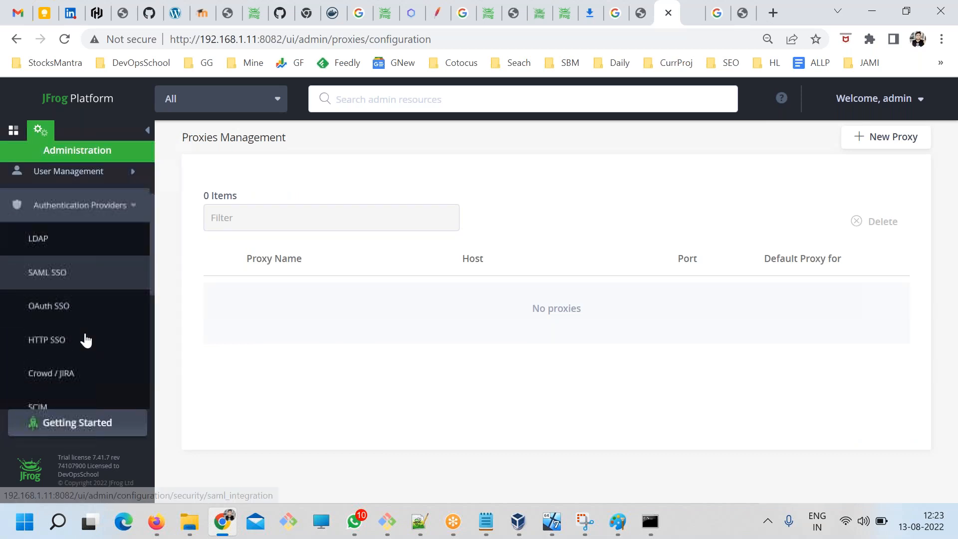
left_click(70, 328)
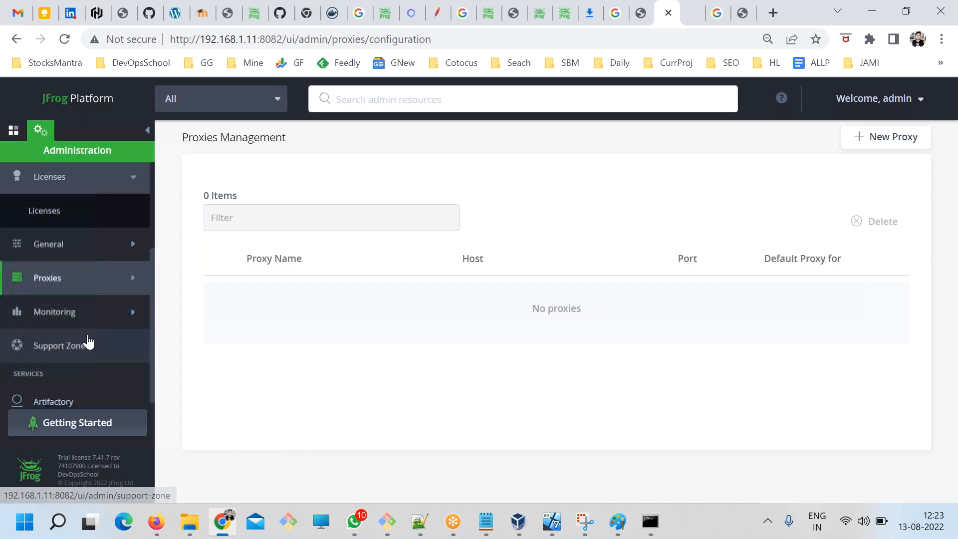
left_click(69, 282)
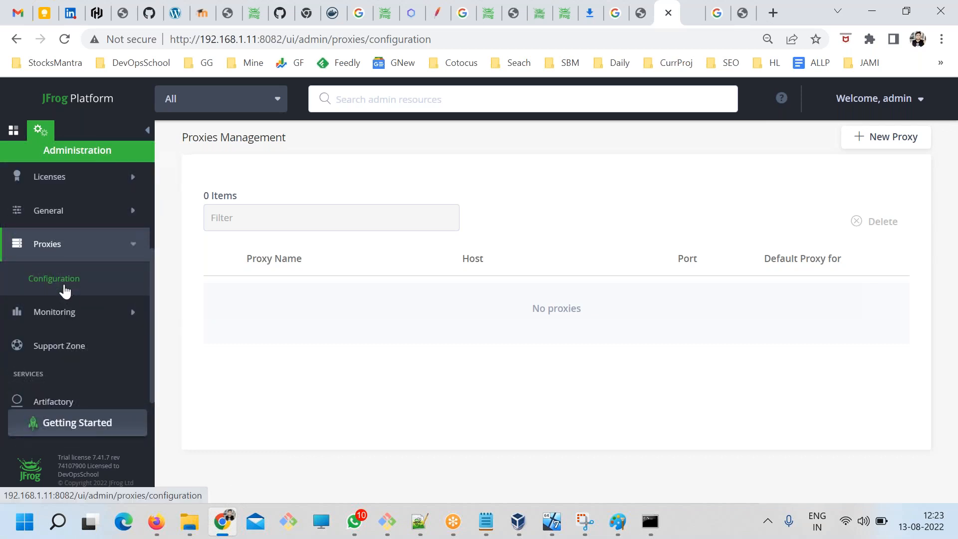
left_click(63, 320)
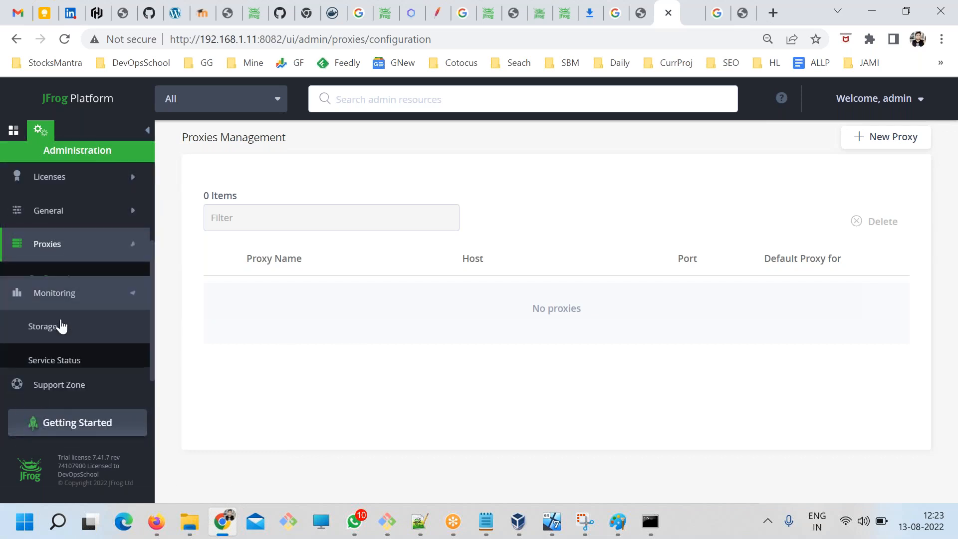
scroll(72, 344, "down", 2)
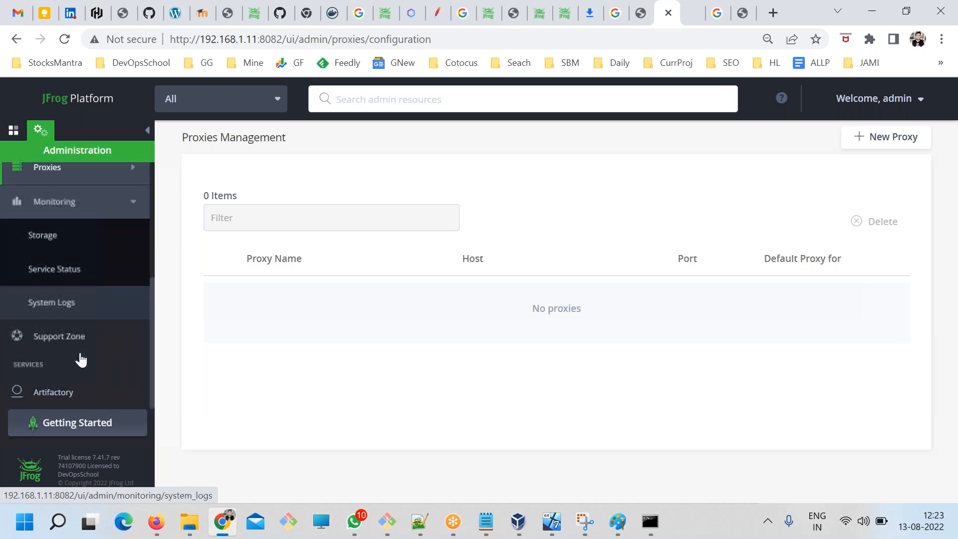
Open HTTP Settings from the General group of the Artifactory service's administration page.
left_click(66, 395)
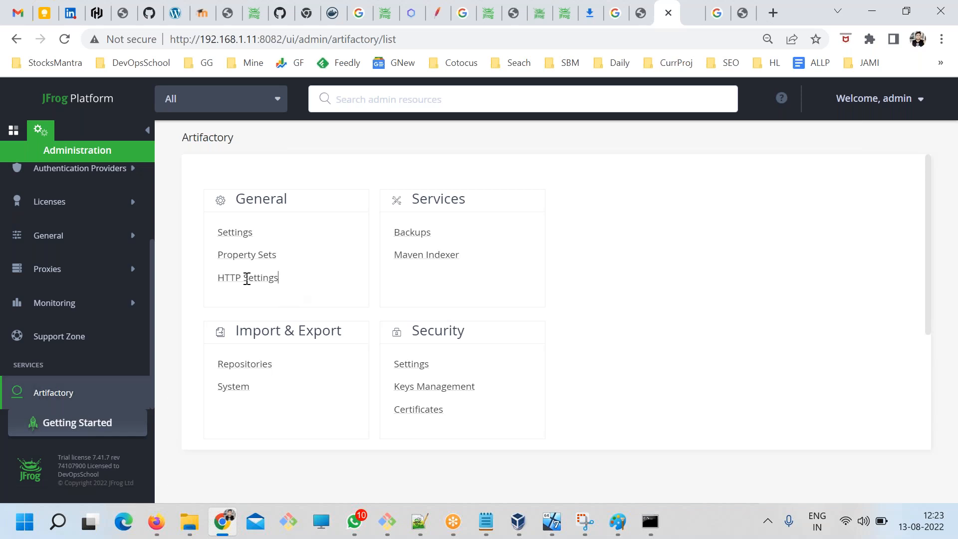
left_click_drag(247, 280, 219, 279)
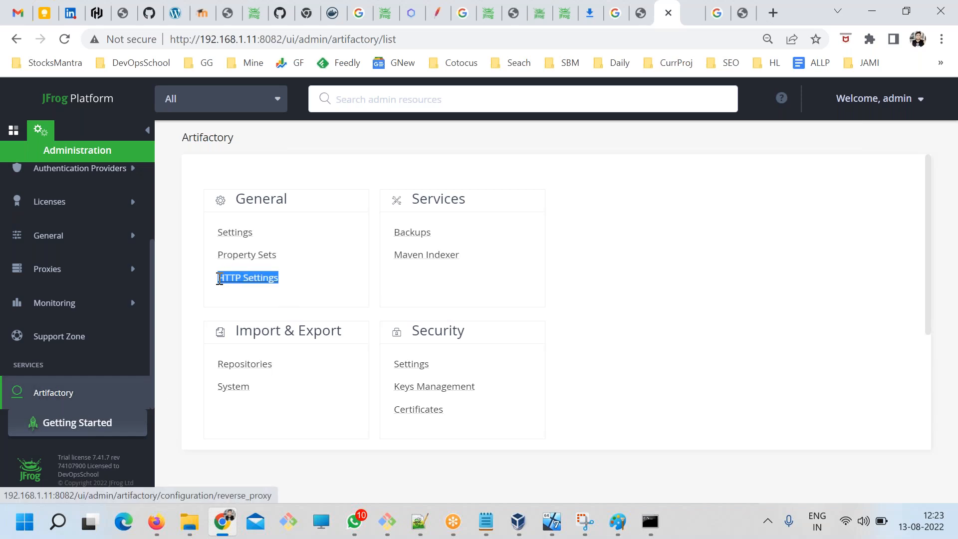
left_click(233, 283)
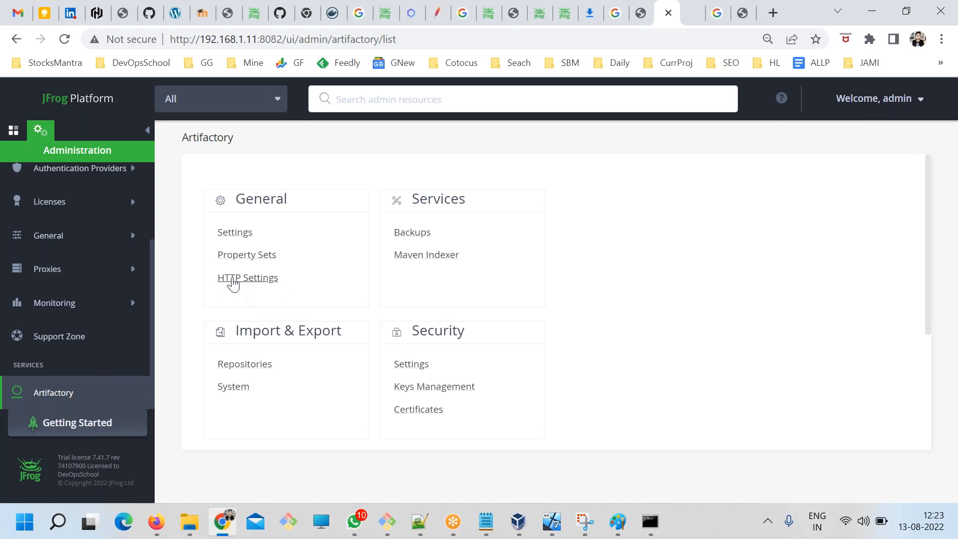
scroll(120, 327, "up", 3)
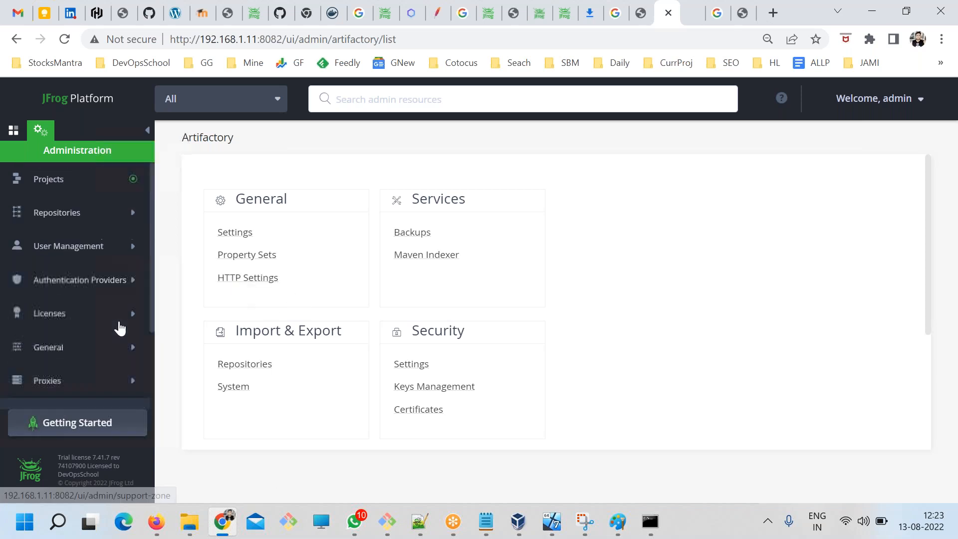
left_click(245, 277)
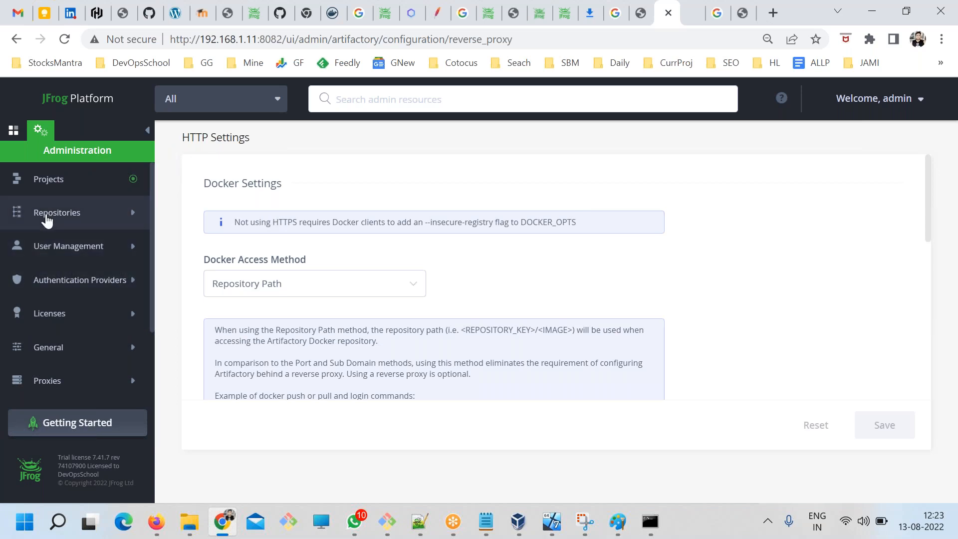
Open the docker local repository's advanced settings and follow its reverse proxy link to the HTTP Settings page.
left_click(46, 215)
left_click(49, 247)
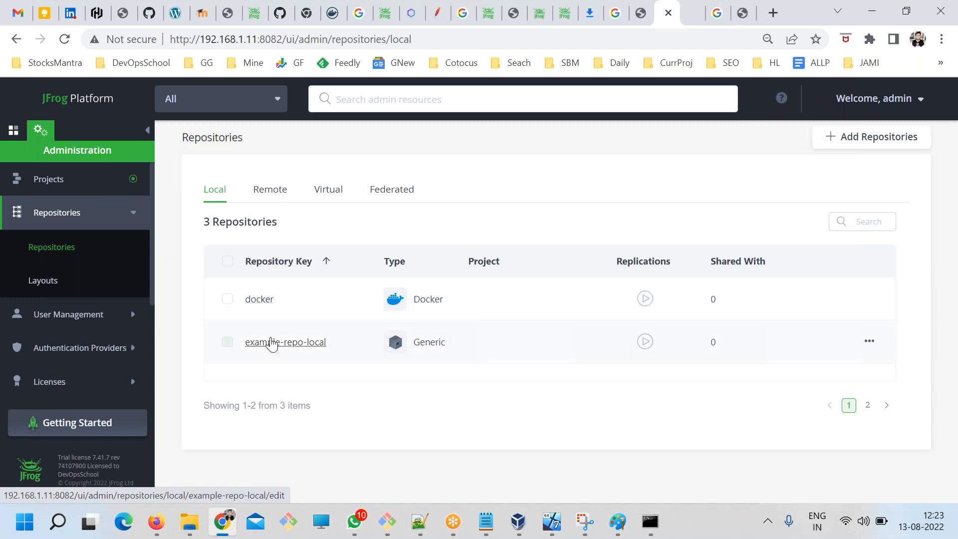
left_click(259, 299)
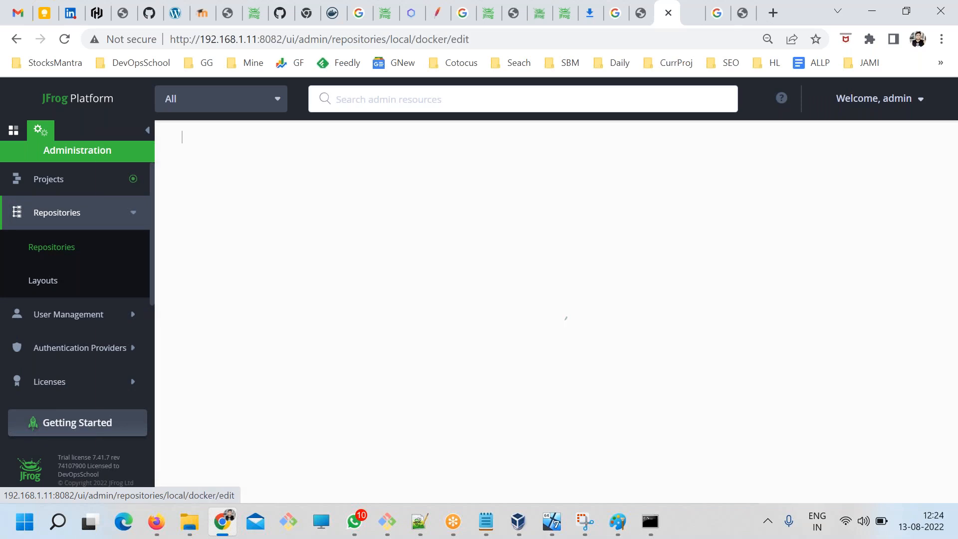
left_click(476, 195)
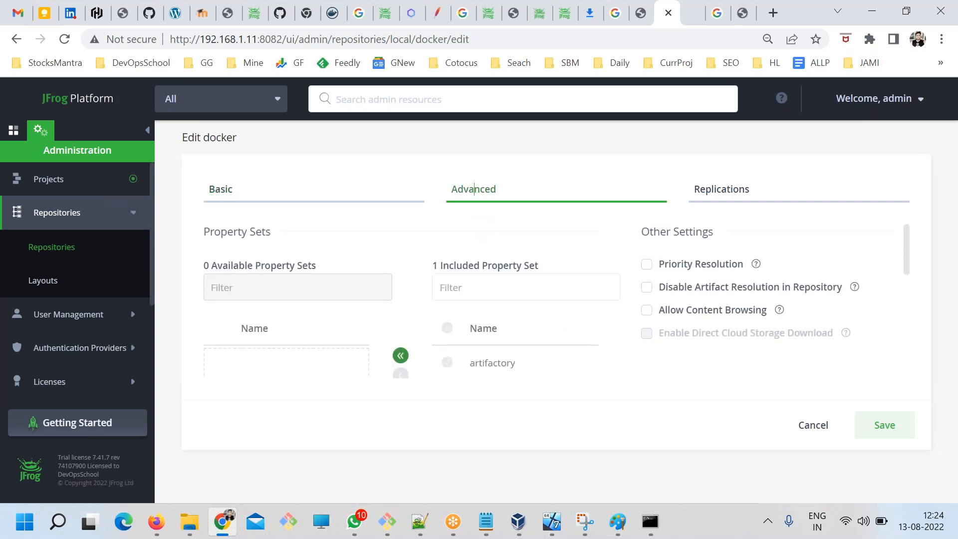
scroll(409, 336, "down", 5)
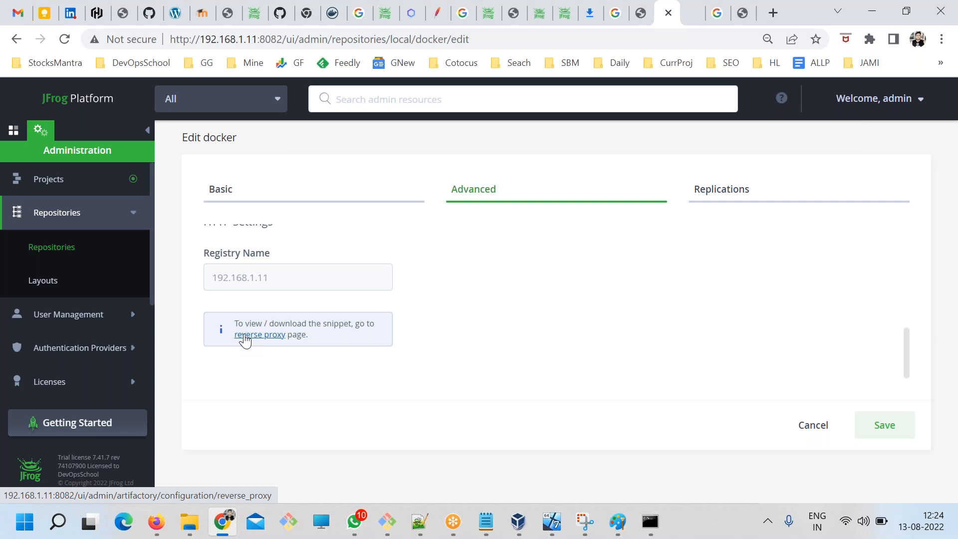
left_click(244, 335)
left_click(605, 329)
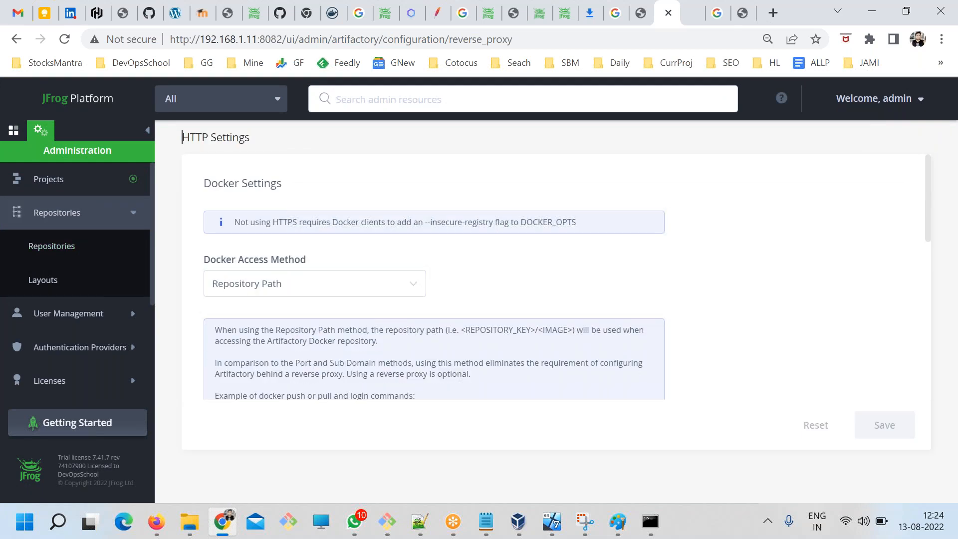
Check the devopsschool.com guide on setting up a Docker repository and return to Artifactory's HTTP Settings.
left_click(741, 15)
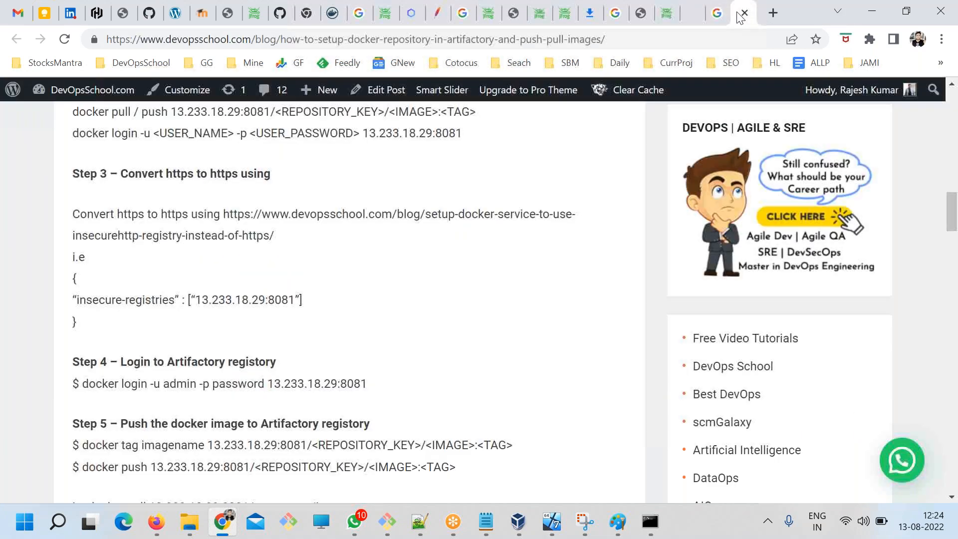
scroll(446, 396, "down", 5)
scroll(445, 400, "up", 15)
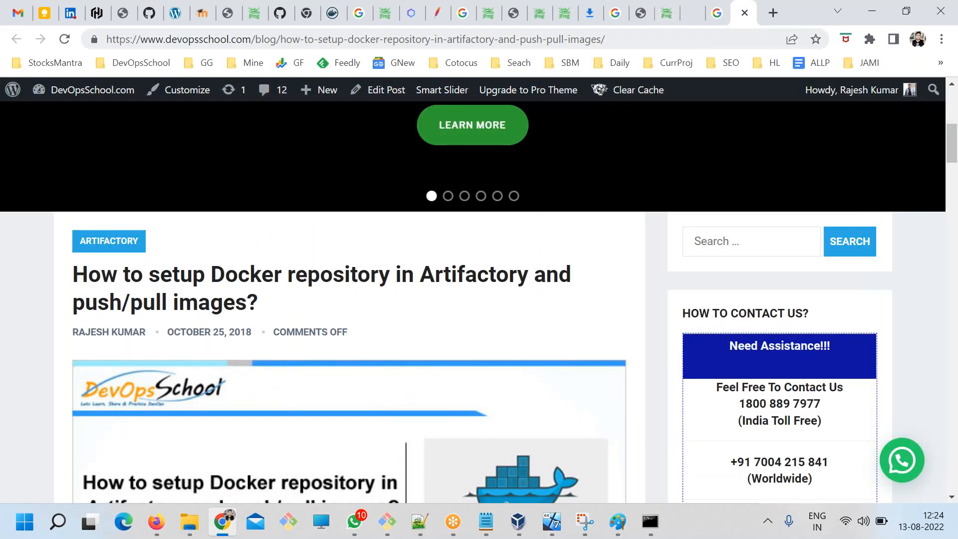
left_click(674, 14)
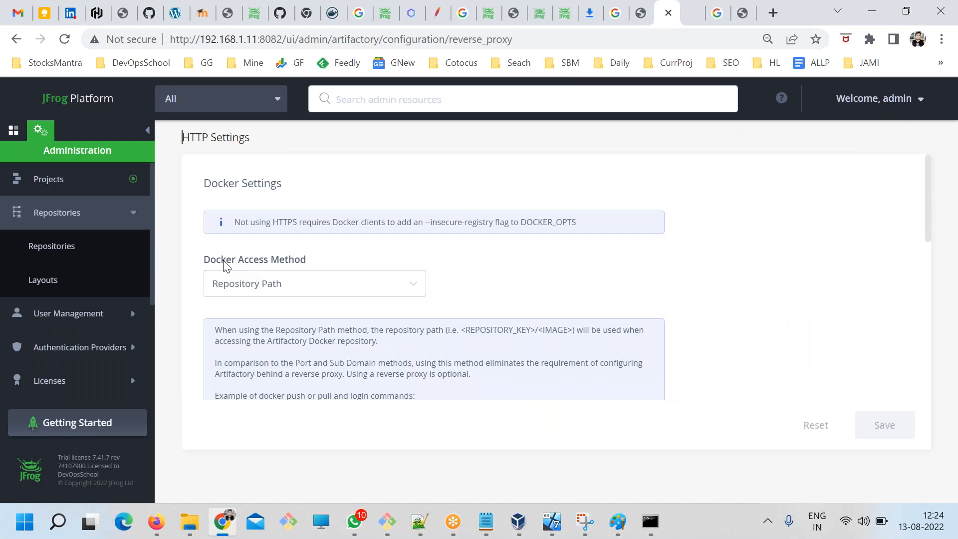
Compare the Port and Sub Domain options of Docker Access Method, return it to Repository Path and read its description.
left_click_drag(217, 259, 269, 260)
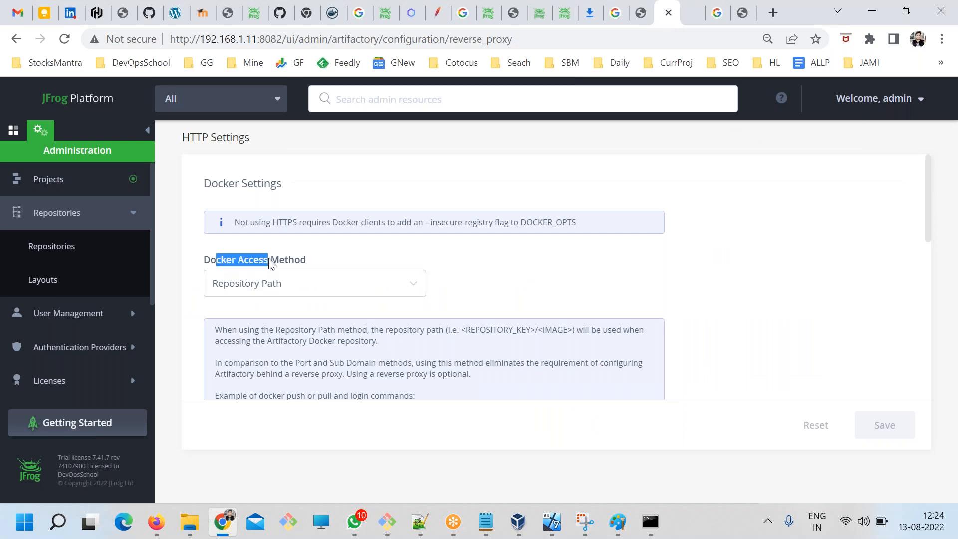
scroll(268, 322, "down", 2)
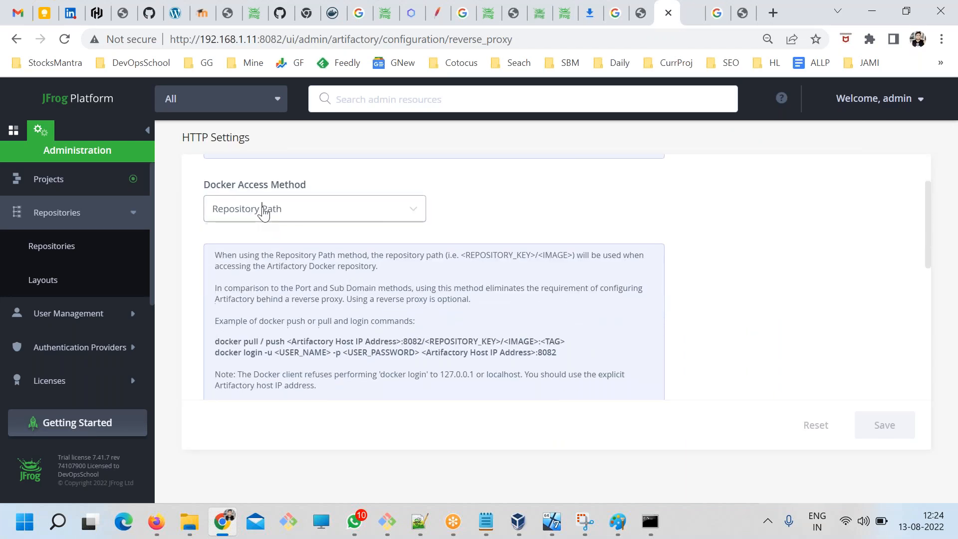
left_click(263, 212)
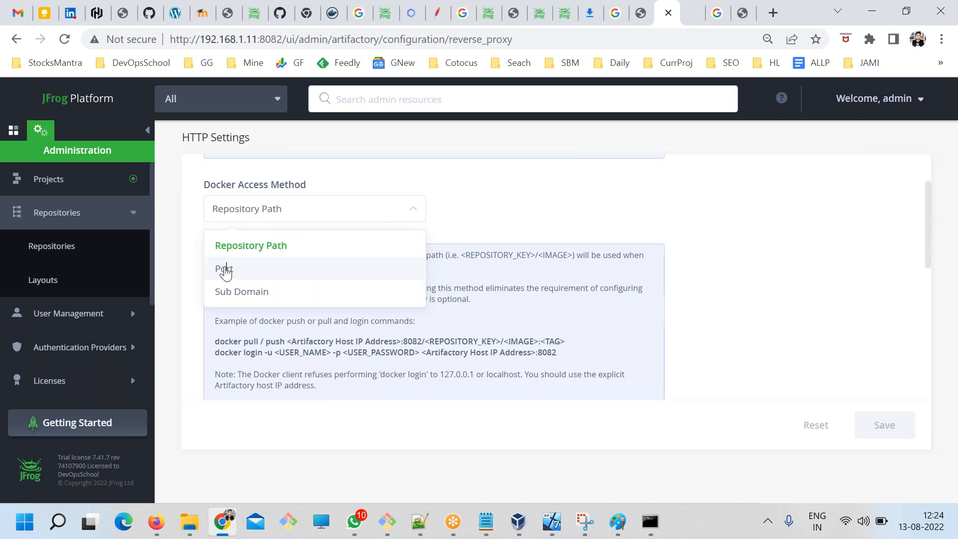
left_click(225, 270)
left_click(256, 213)
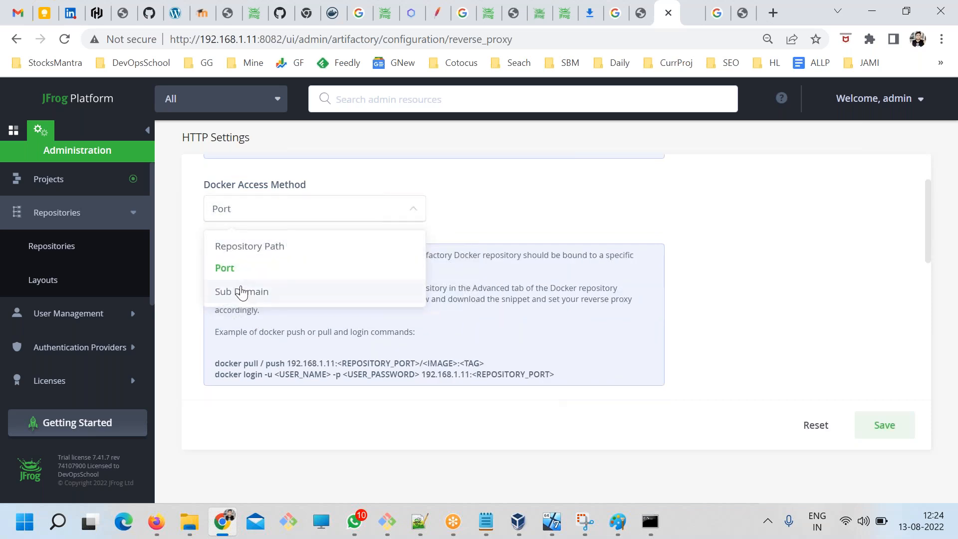
left_click(242, 294)
left_click(270, 217)
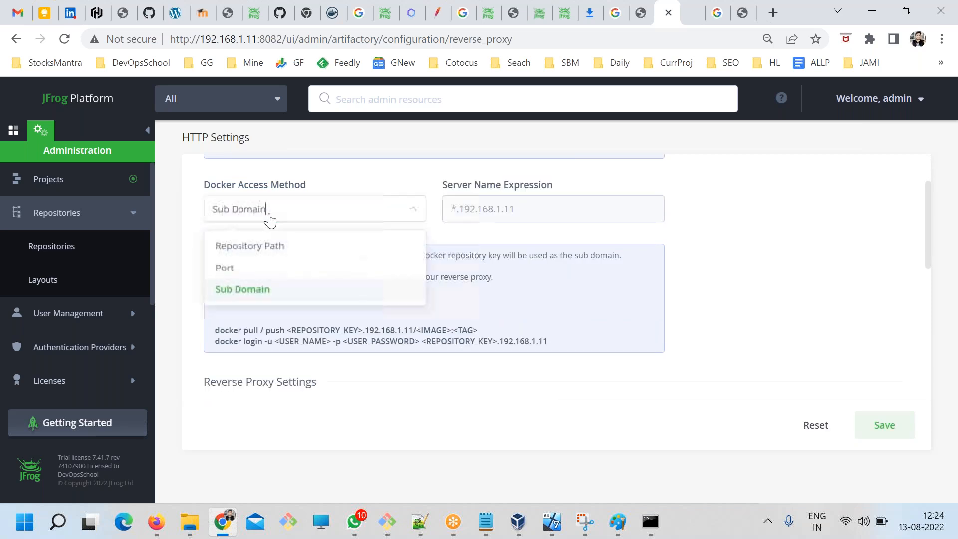
left_click(226, 269)
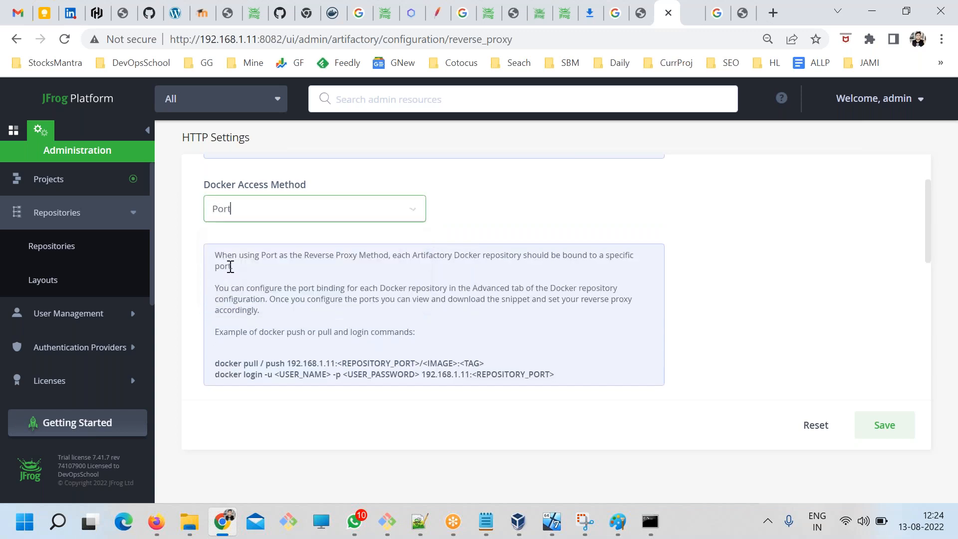
left_click(250, 215)
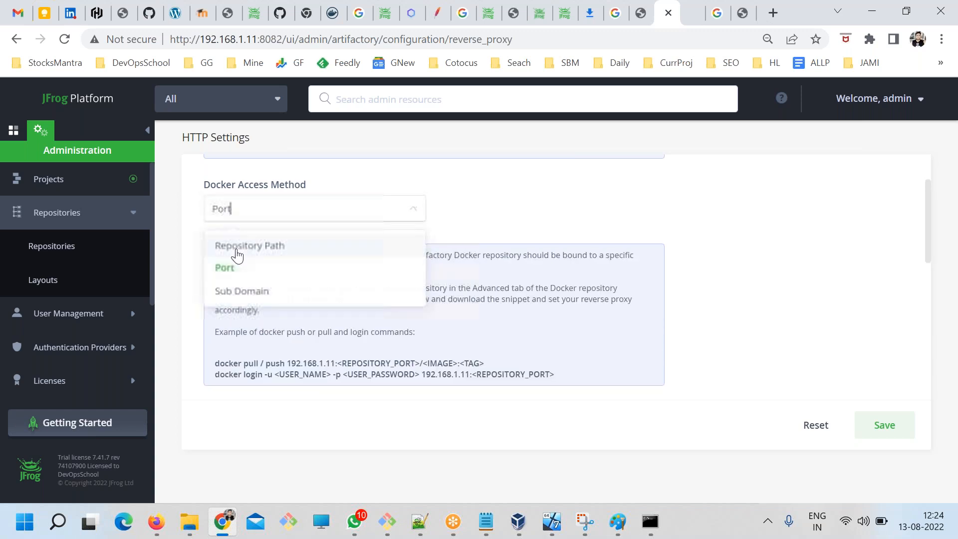
left_click(237, 252)
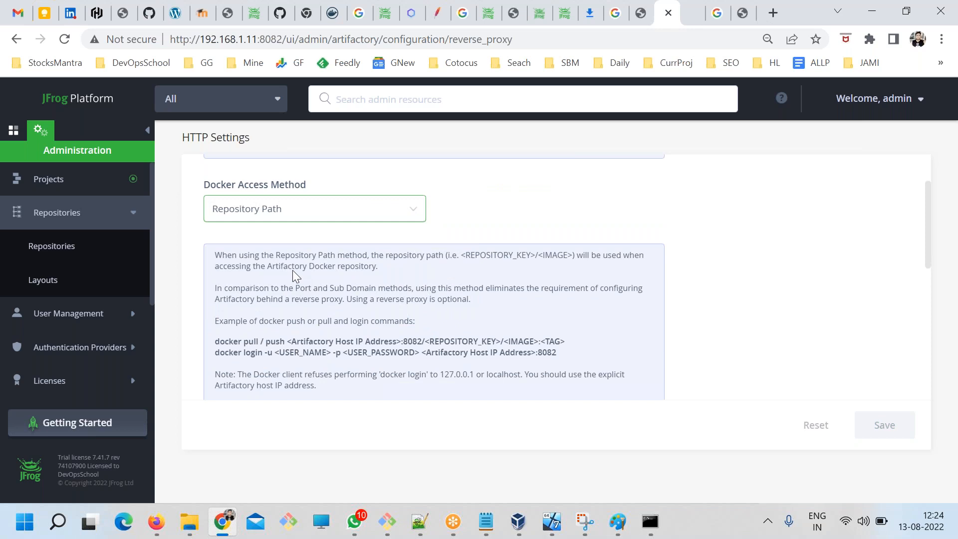
left_click_drag(331, 288, 423, 379)
left_click(424, 398)
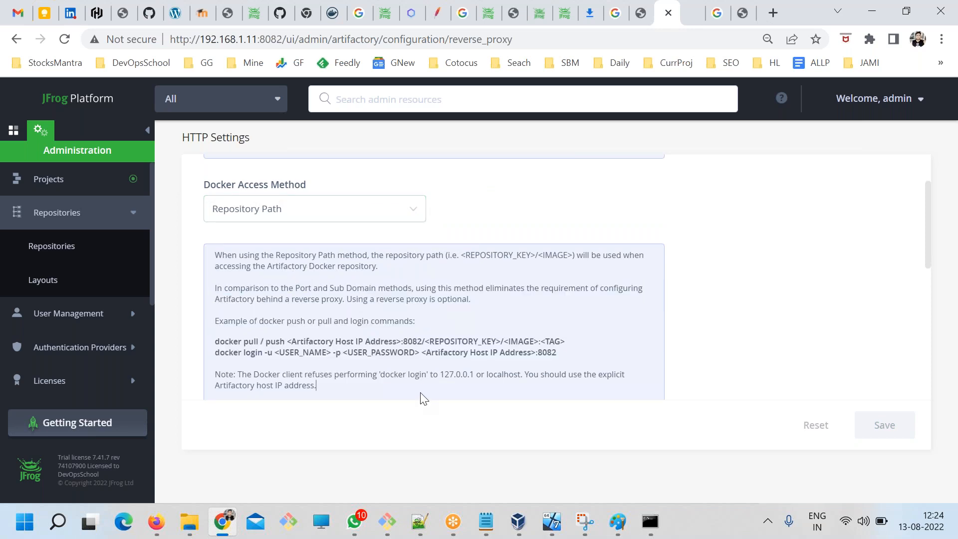
Switch to the devopsschool.com guide on setting up a Docker repository in Artifactory and skim its setup, login and push steps.
left_click(743, 13)
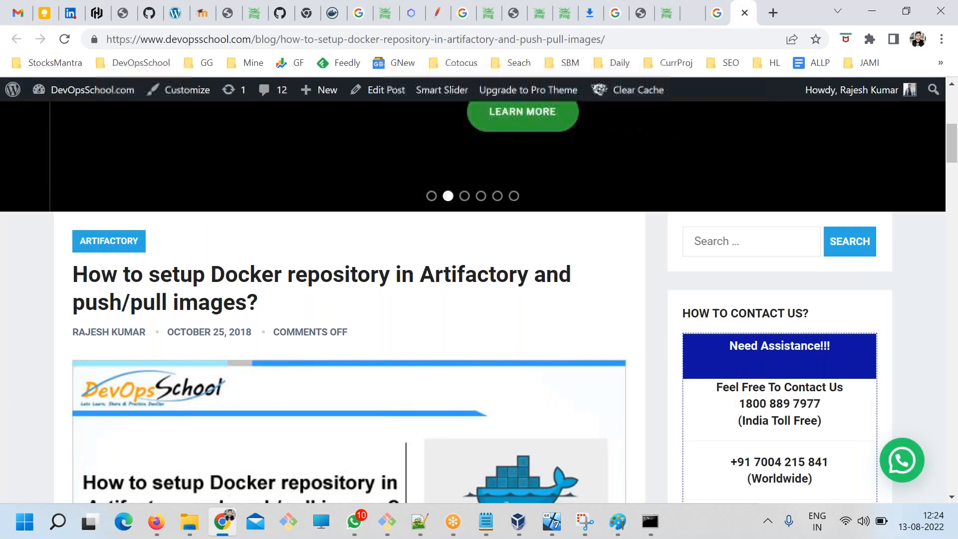
scroll(324, 337, "down", 1)
scroll(324, 337, "down", 15)
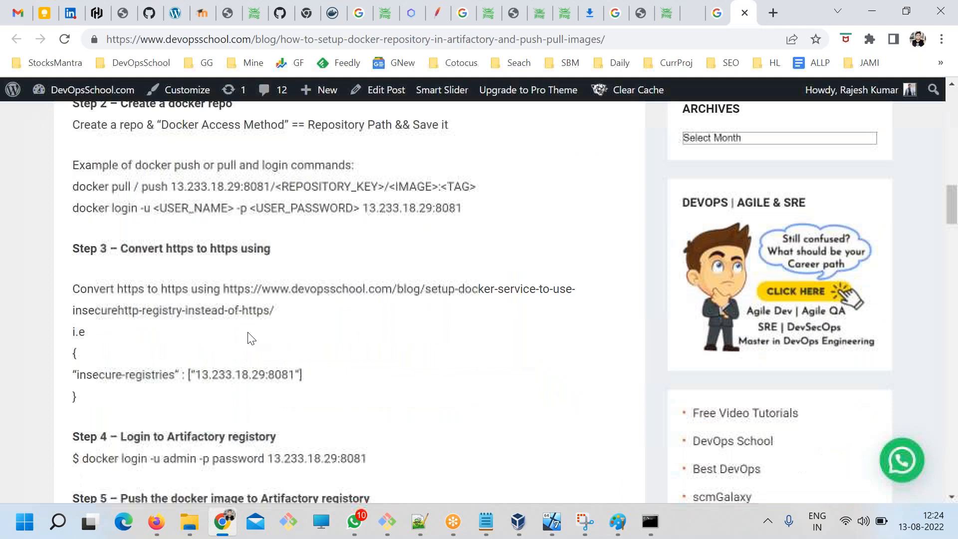
scroll(251, 338, "down", 3)
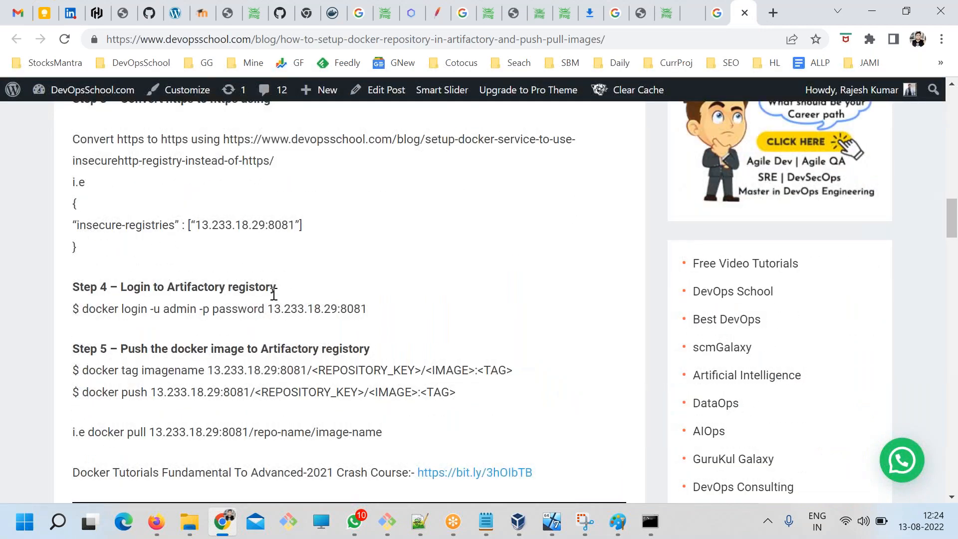
scroll(274, 294, "down", 4)
scroll(324, 273, "up", 20)
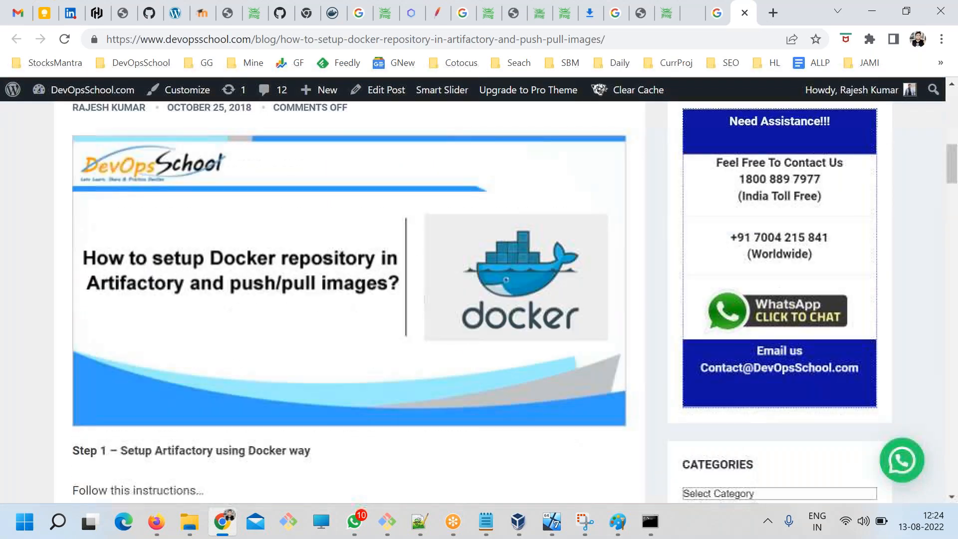
scroll(614, 343, "down", 3)
Search the devopsschool.com blog for "artifactory docker".
left_click(706, 244)
type("artifactory d")
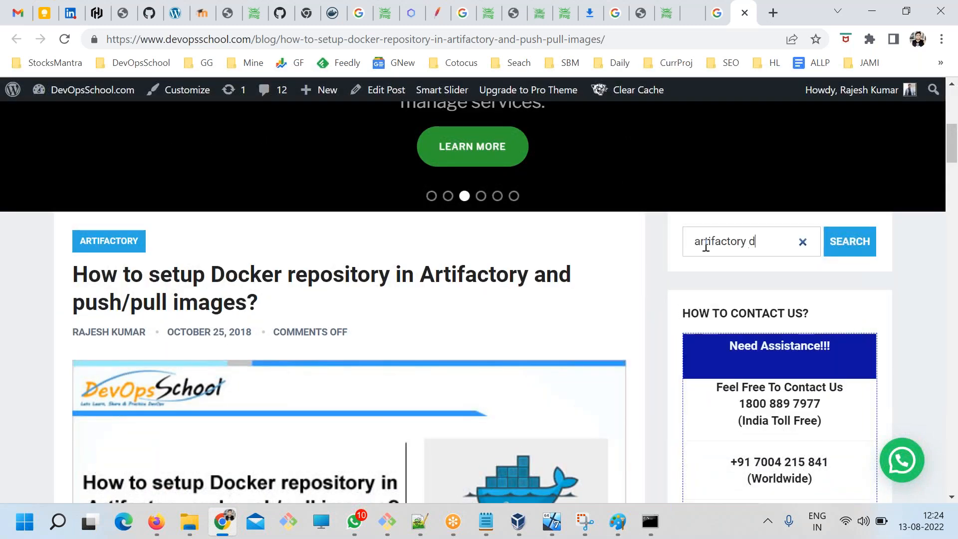
key("BackSpace")
key("BackSpace")
key("BackSpace")
key("BackSpace")
type("ocker")
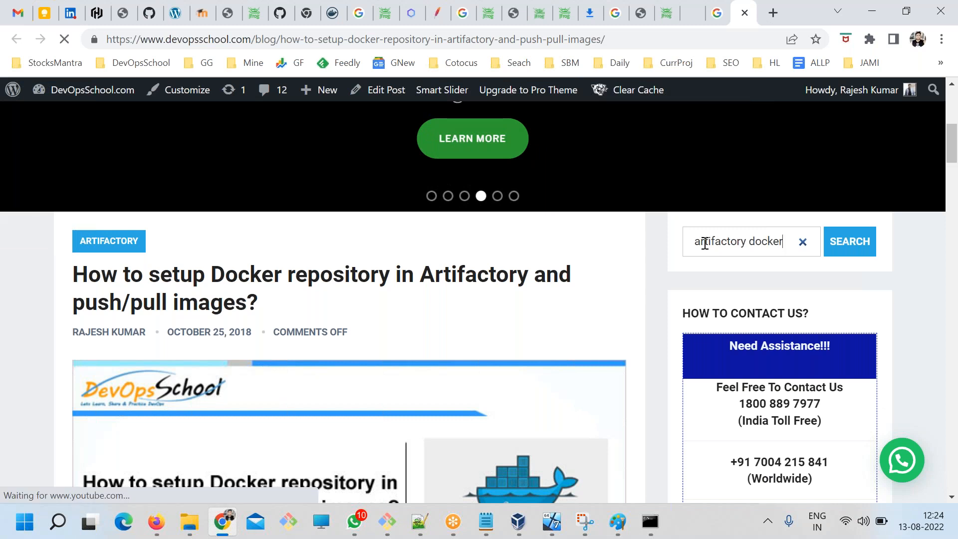
key("Return")
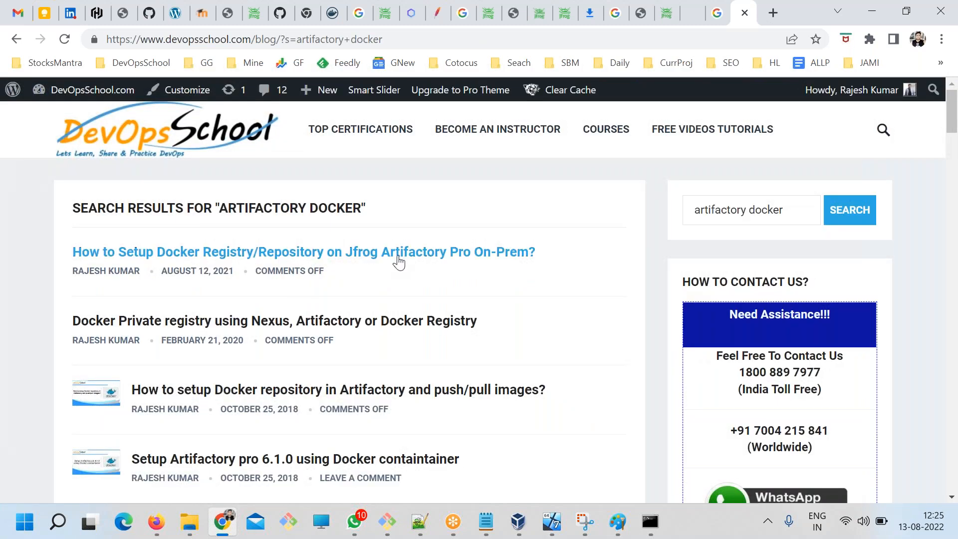
Open the article "How to Setup Docker Registry/Repository on Jfrog Artifactory Pro On-Prem?" in a new tab and switch to it.
right_click(399, 256)
left_click(433, 263)
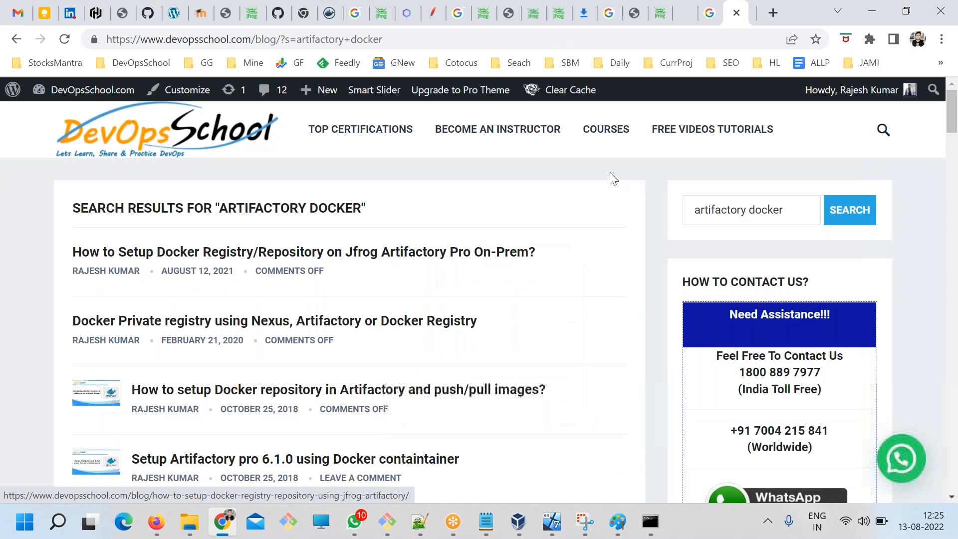
key("ctrl+Tab")
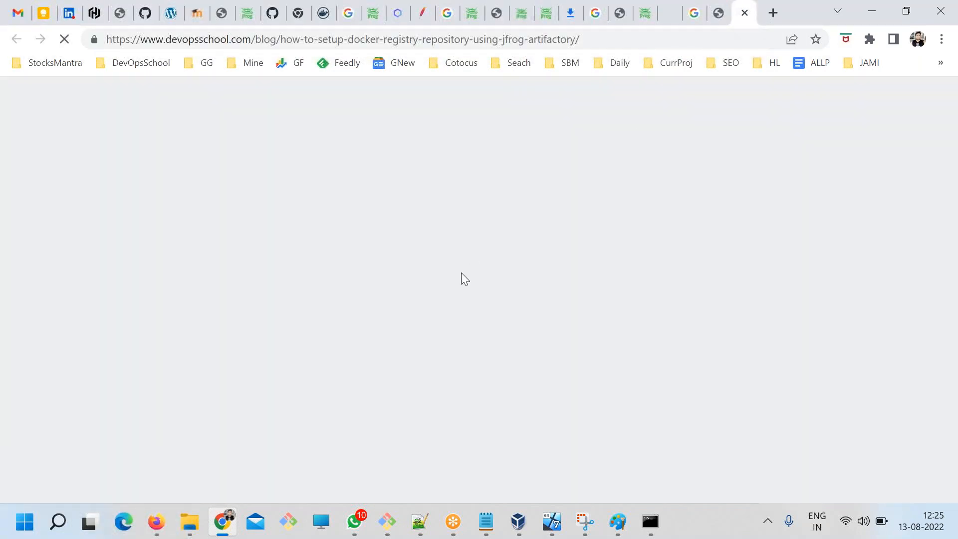
Read the article's sections on using a reverse proxy and on the ports, subdomain and repository path methods.
scroll(461, 271, "down", 9)
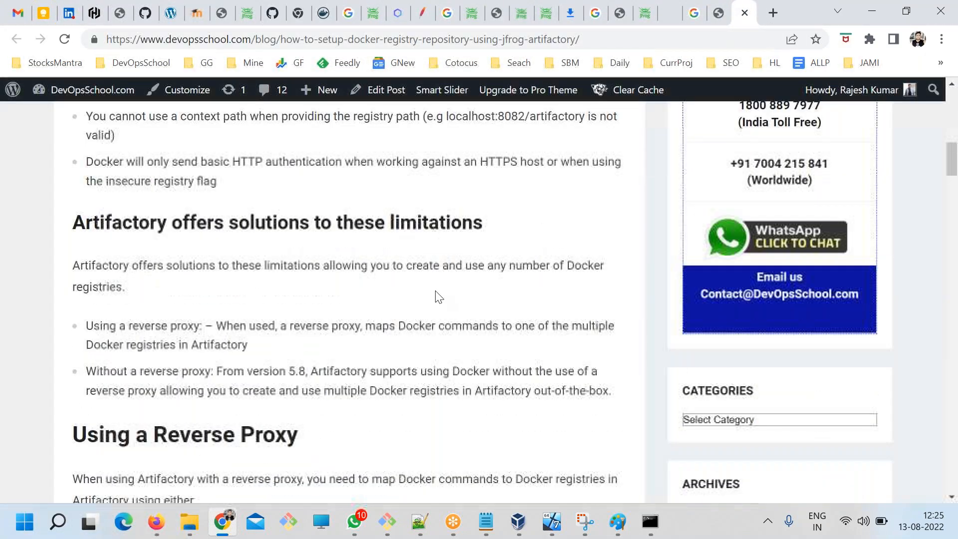
scroll(280, 306, "down", 3)
left_click_drag(148, 210, 267, 294)
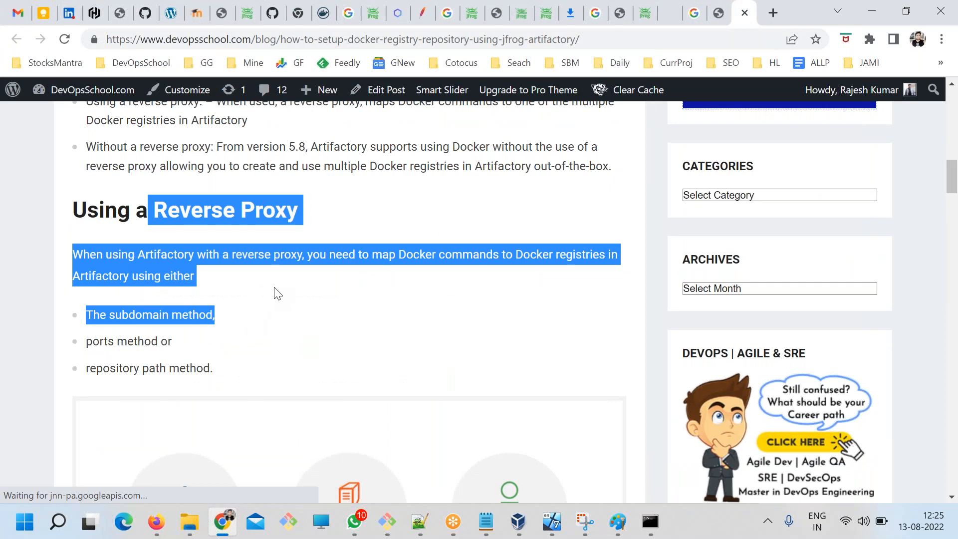
scroll(278, 294, "up", 2)
left_click_drag(109, 270, 242, 402)
scroll(249, 390, "down", 7)
scroll(258, 372, "down", 5)
left_click_drag(100, 119, 203, 274)
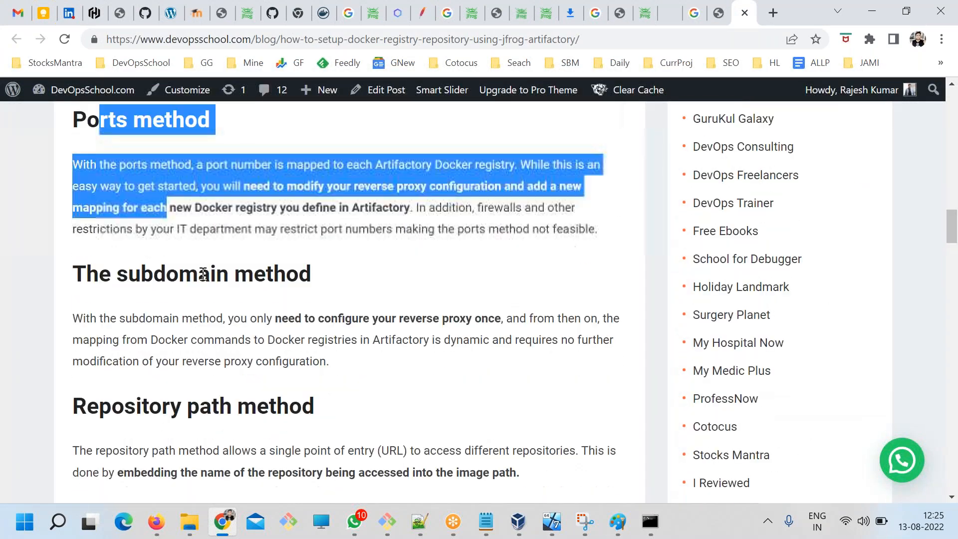
scroll(203, 274, "down", 1)
left_click_drag(151, 239, 203, 285)
left_click_drag(160, 328, 288, 373)
Review the article's steps 1 to 8, from registering at bintray.com to running the Artifactory image and applying the license.
scroll(394, 360, "down", 5)
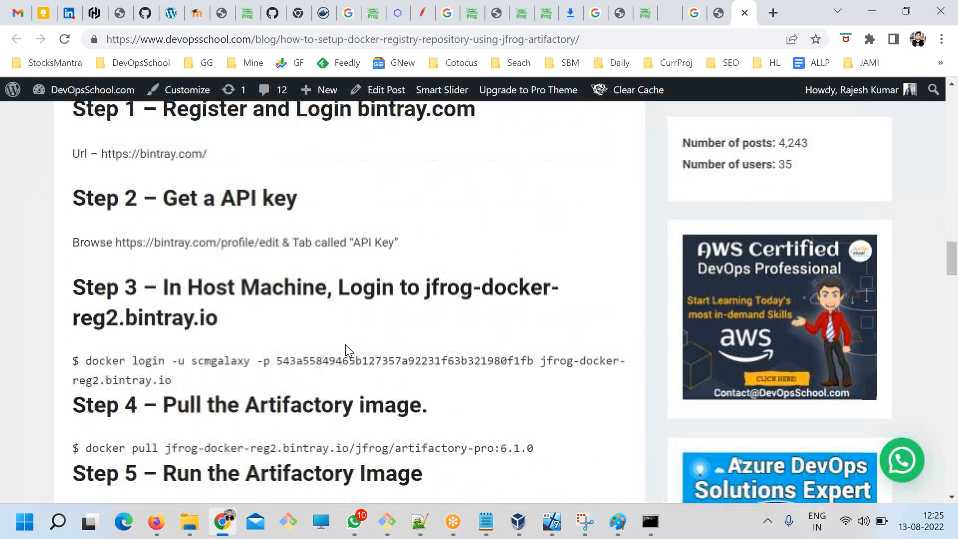
scroll(262, 354, "up", 1)
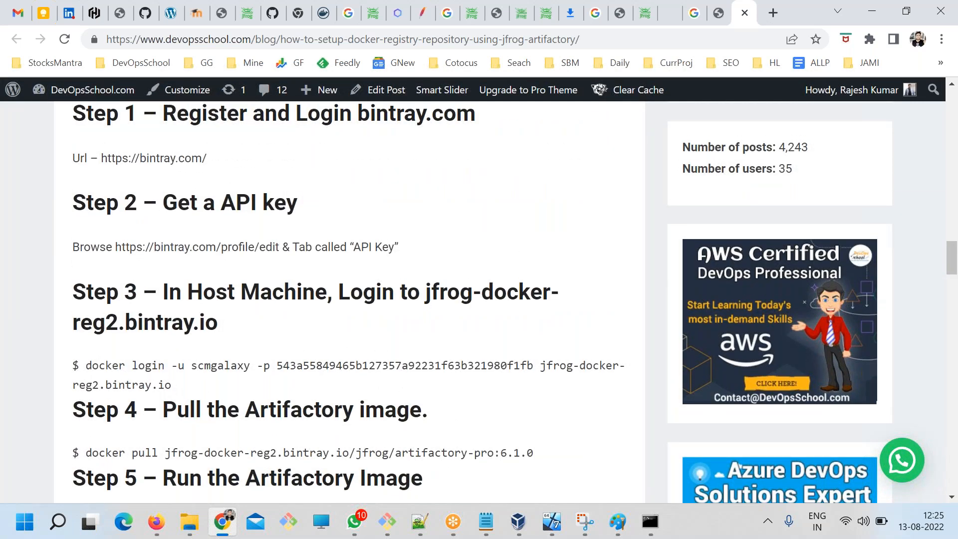
left_click_drag(203, 182, 385, 183)
left_click_drag(190, 272, 73, 248)
scroll(307, 397, "down", 5)
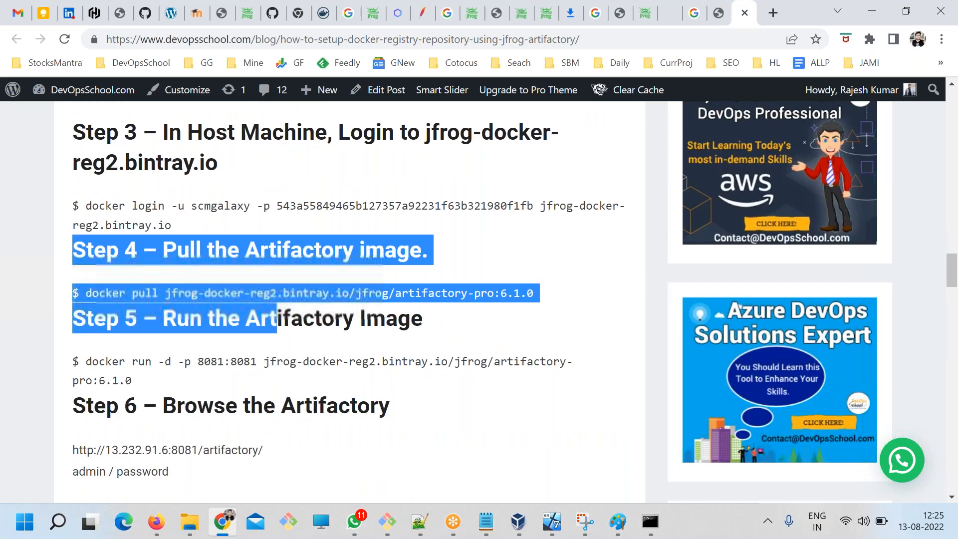
scroll(259, 317, "down", 2)
left_click_drag(191, 304, 255, 325)
Read the article's steps on creating the Docker repo, converting Docker to http and restarting the Docker engine.
scroll(259, 315, "down", 2)
left_click_drag(203, 310, 312, 320)
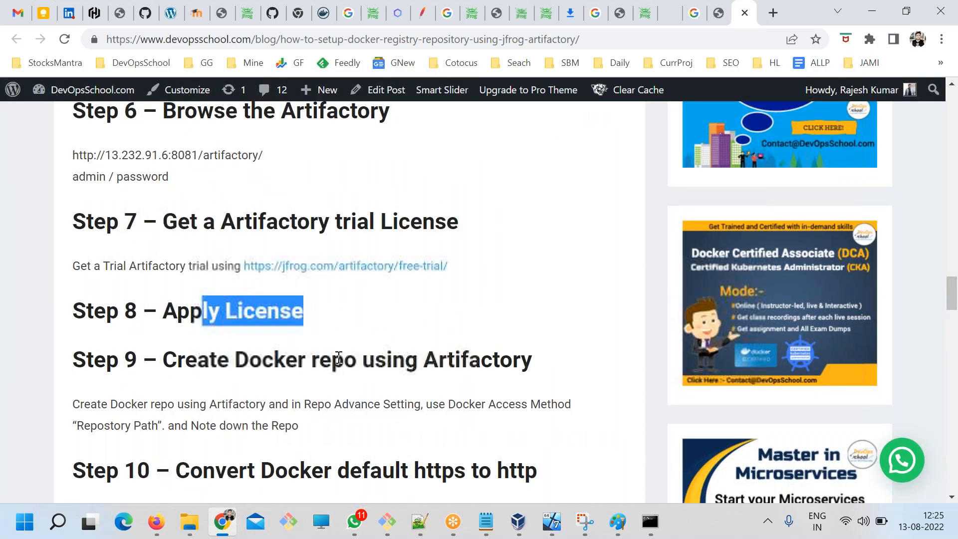
scroll(338, 356, "down", 5)
left_click_drag(216, 172, 300, 173)
left_click_drag(227, 326, 313, 328)
scroll(212, 269, "down", 3)
left_click_drag(198, 251, 316, 295)
Go back to steps 9 and 10 of the article and highlight the "Repostory Path" access method in step 9.
scroll(200, 270, "up", 1)
scroll(270, 239, "up", 2)
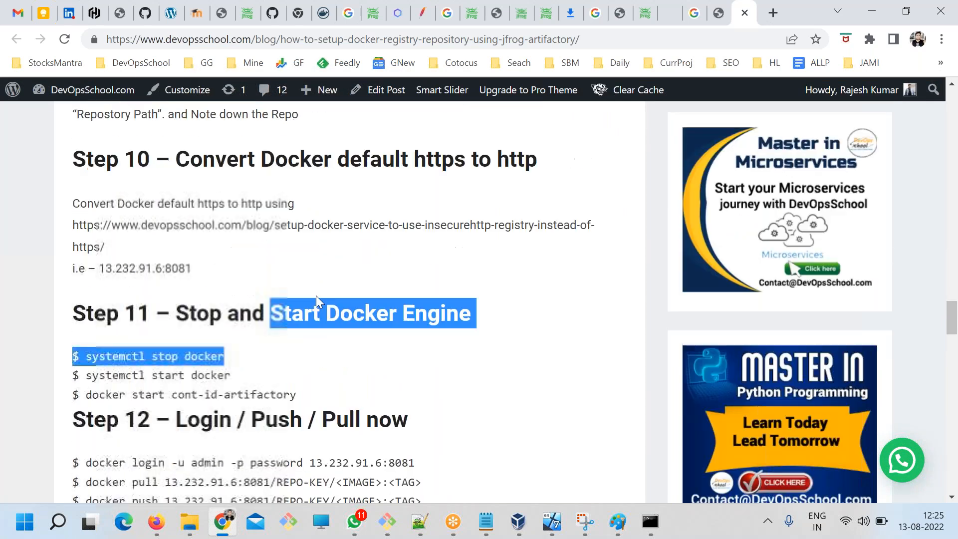
scroll(316, 296, "up", 1)
left_click(316, 295)
left_click_drag(188, 296, 275, 351)
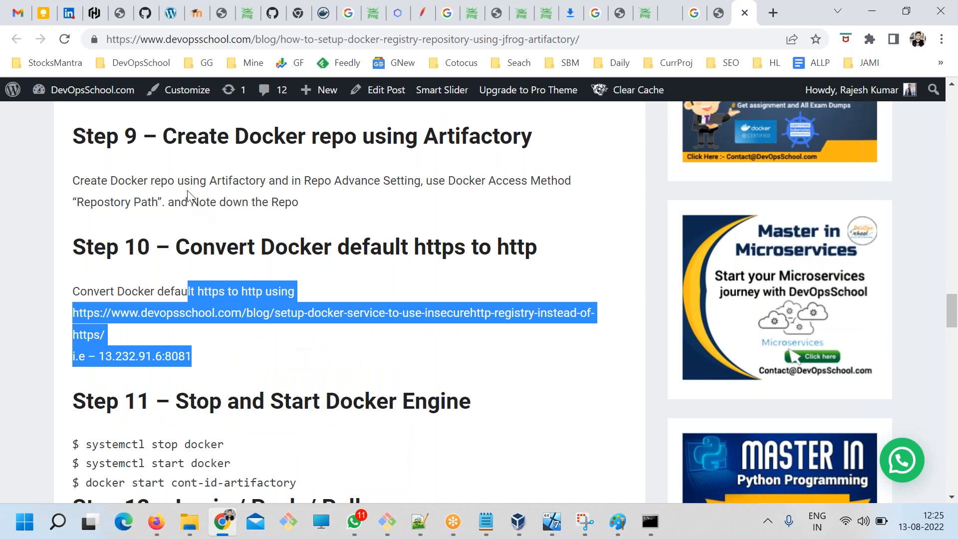
left_click_drag(158, 205, 77, 201)
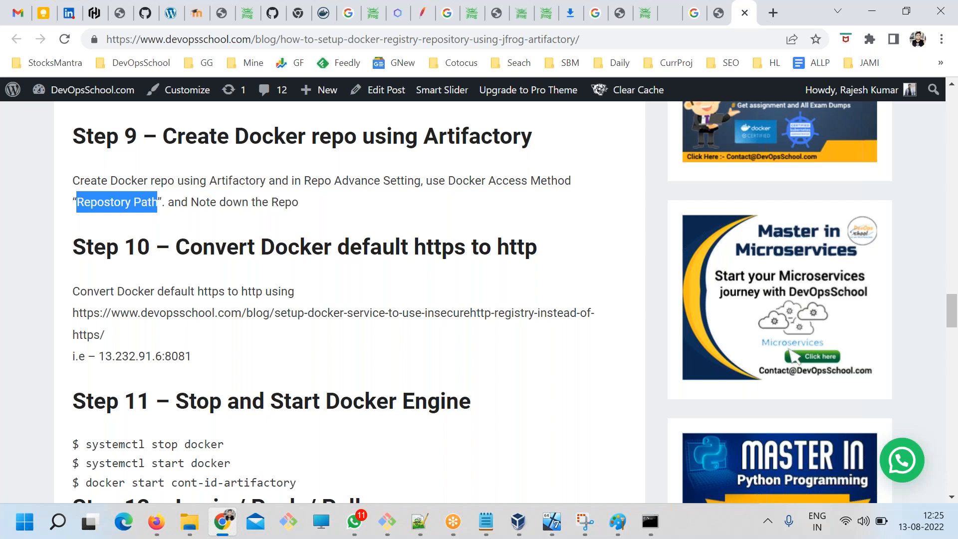
Return to Artifactory's HTTP settings and choose Repository Path as the Docker access method.
left_click(538, 11)
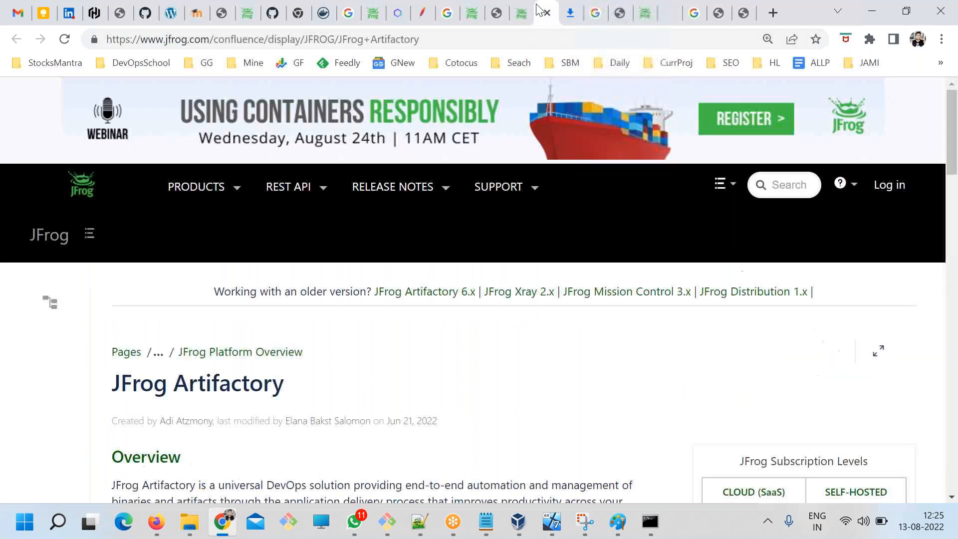
left_click(645, 13)
left_click(275, 208)
left_click(253, 241)
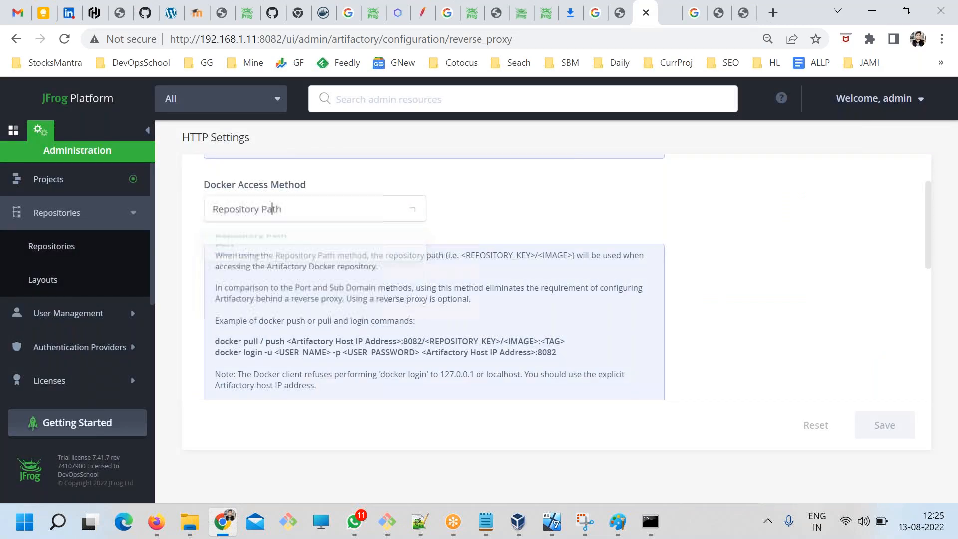
scroll(310, 338, "down", 5)
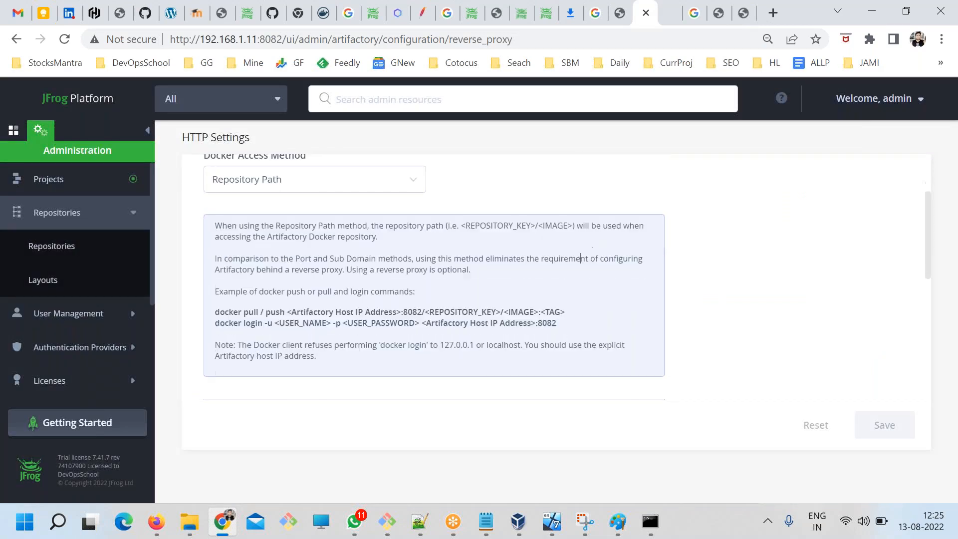
scroll(275, 283, "up", 5)
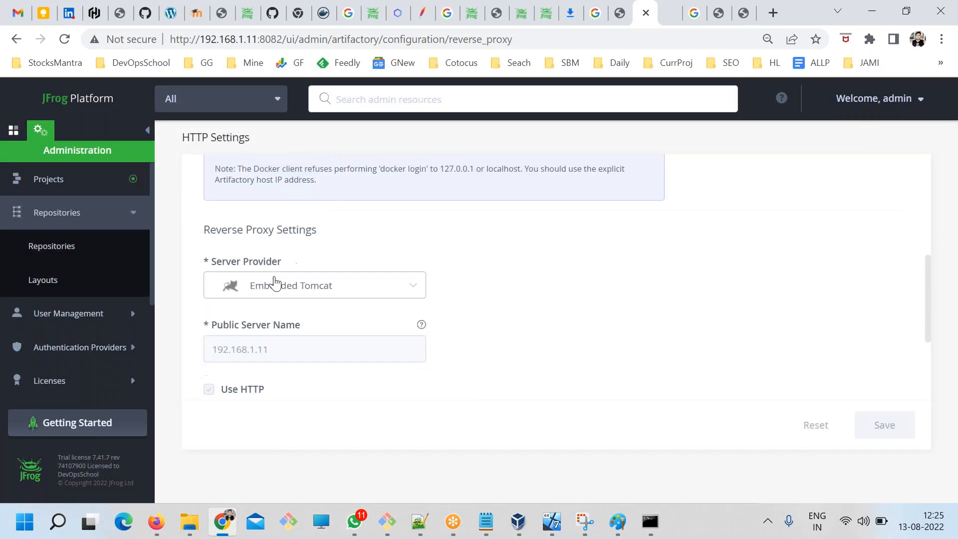
left_click(266, 284)
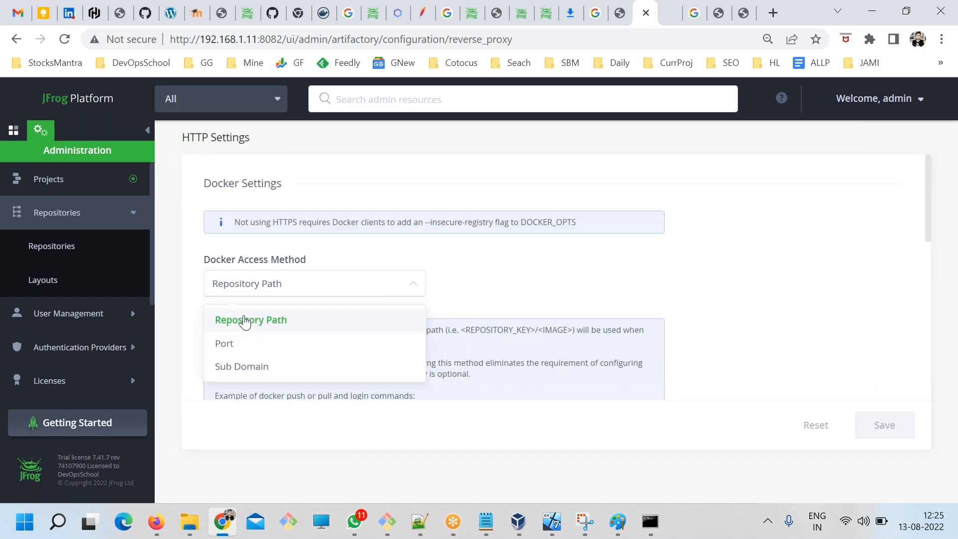
left_click(248, 320)
Choose Embedded Tomcat as the server provider in the reverse proxy settings and check the alternative providers.
scroll(344, 320, "down", 4)
scroll(292, 314, "down", 3)
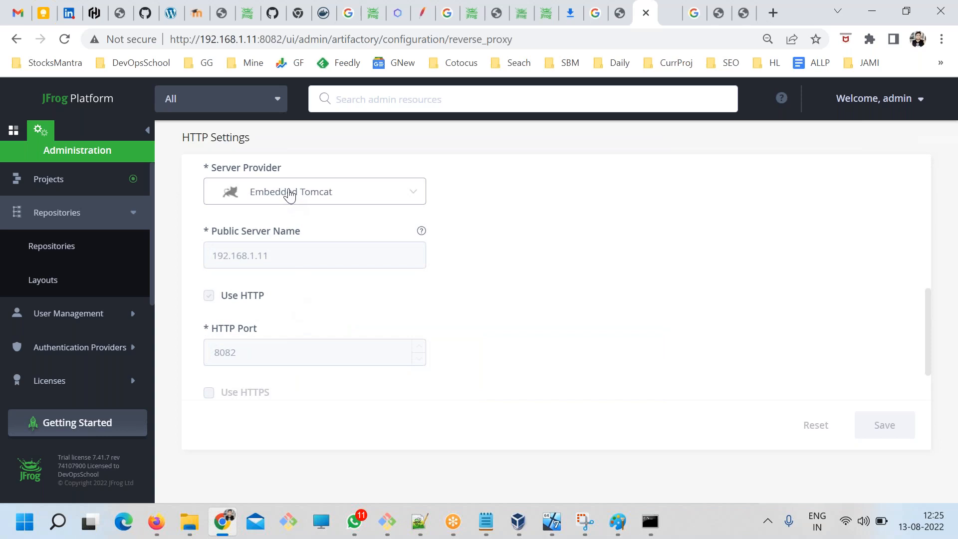
left_click(289, 194)
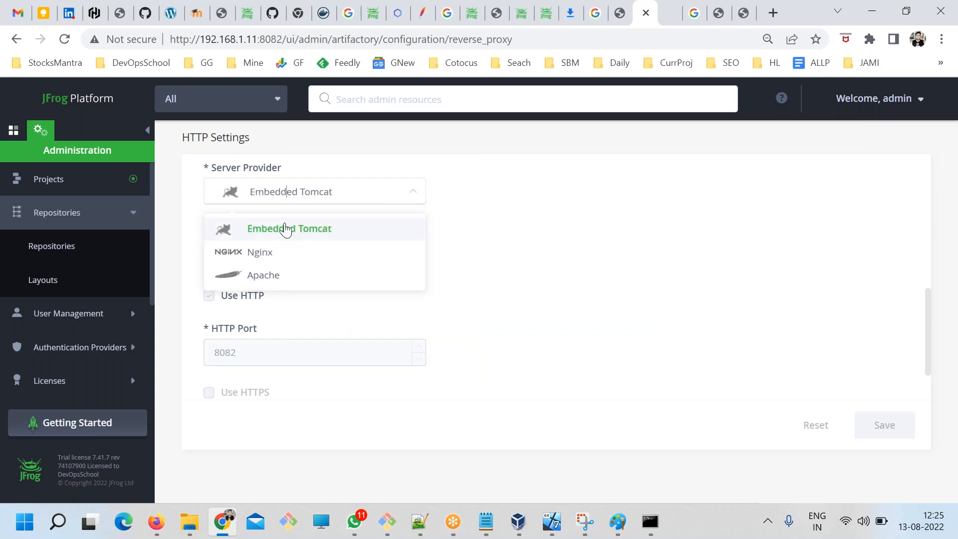
left_click(286, 230)
left_click(302, 202)
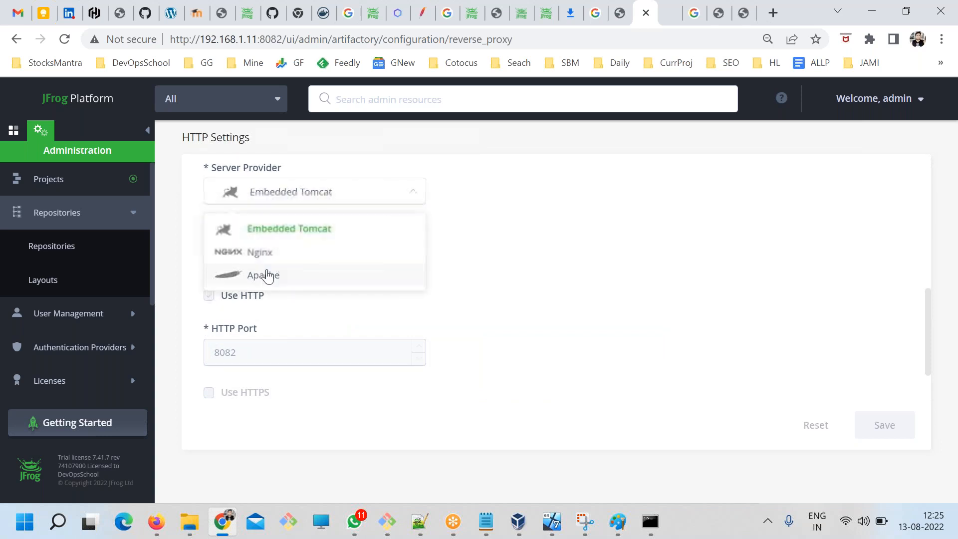
left_click(477, 230)
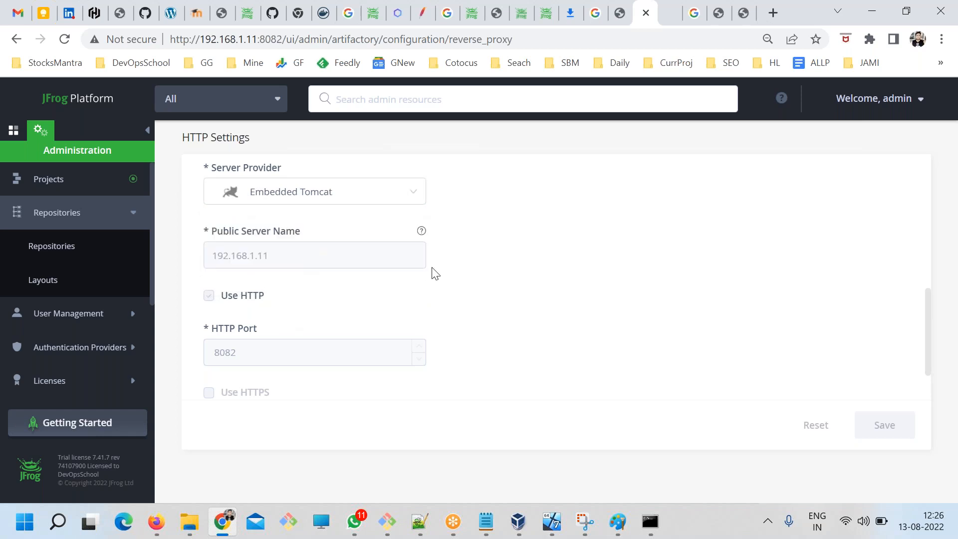
Copy the full Repository Path explanation with its example Docker commands below the Docker image heading in ART.txt and save the file.
scroll(340, 377, "up", 6)
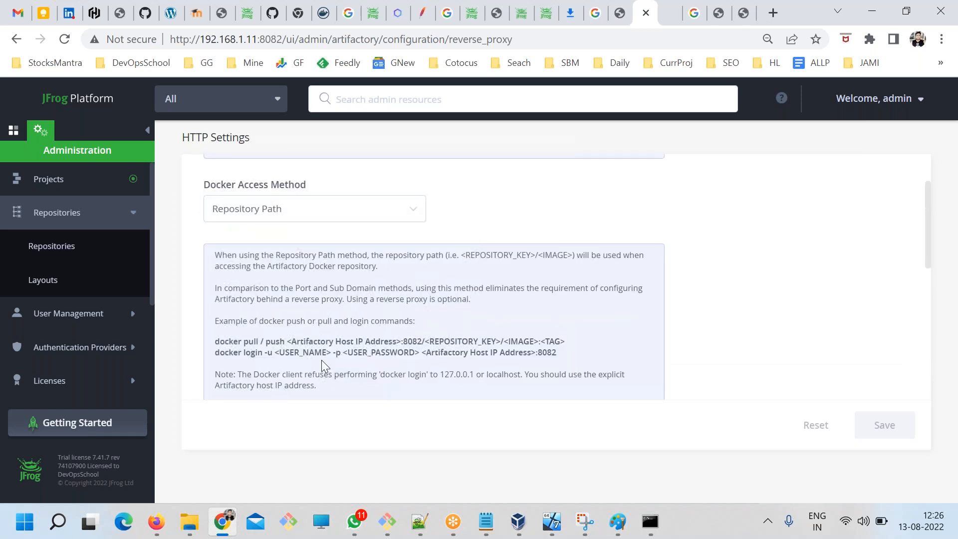
left_click_drag(318, 388, 200, 254)
key("ctrl+c")
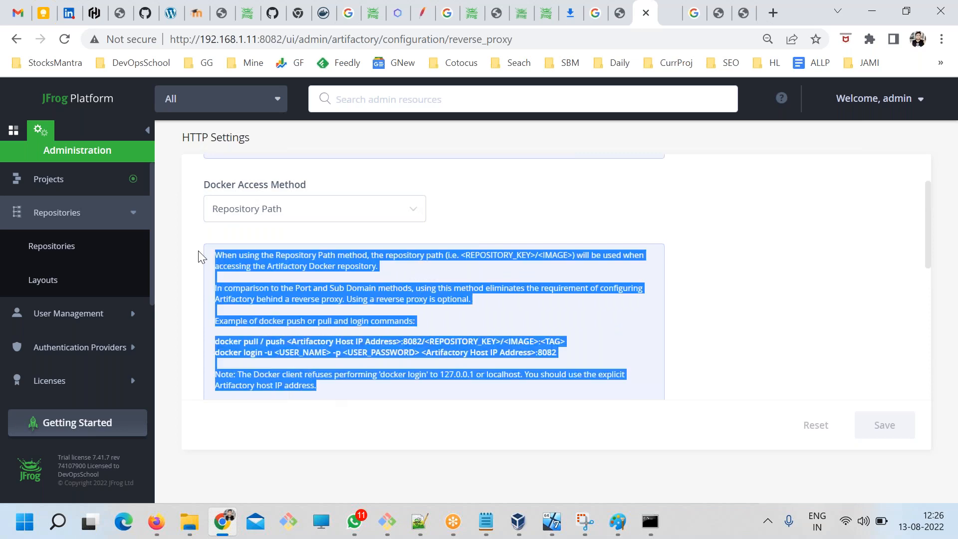
left_click(486, 521)
left_click(360, 358)
key("Return")
key("Return")
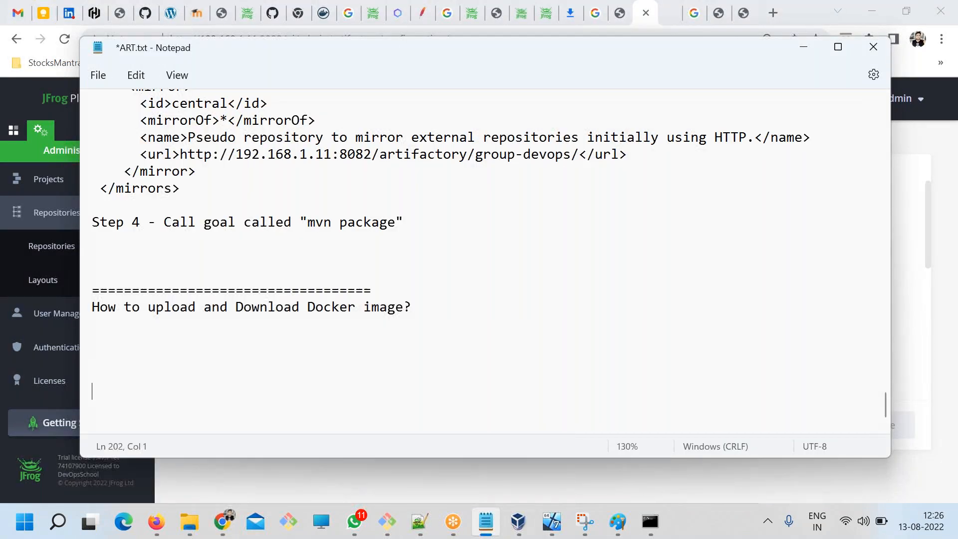
key("ctrl+v")
key("ctrl+s")
Examine the pasted docker pull / push and docker login example commands in ART.txt, highlighting their address and login arguments.
scroll(441, 349, "down", 2)
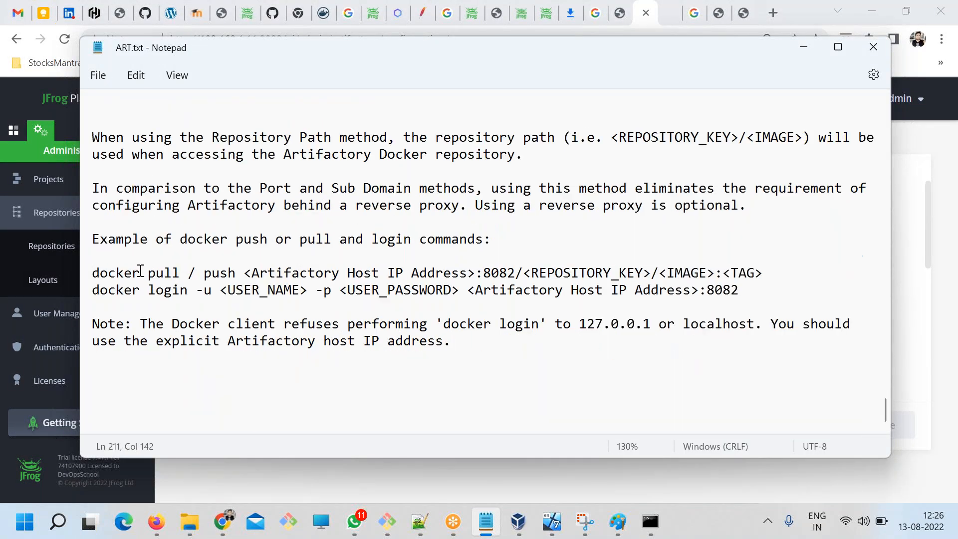
double_click(177, 273)
left_click(252, 273)
left_click_drag(246, 276, 771, 268)
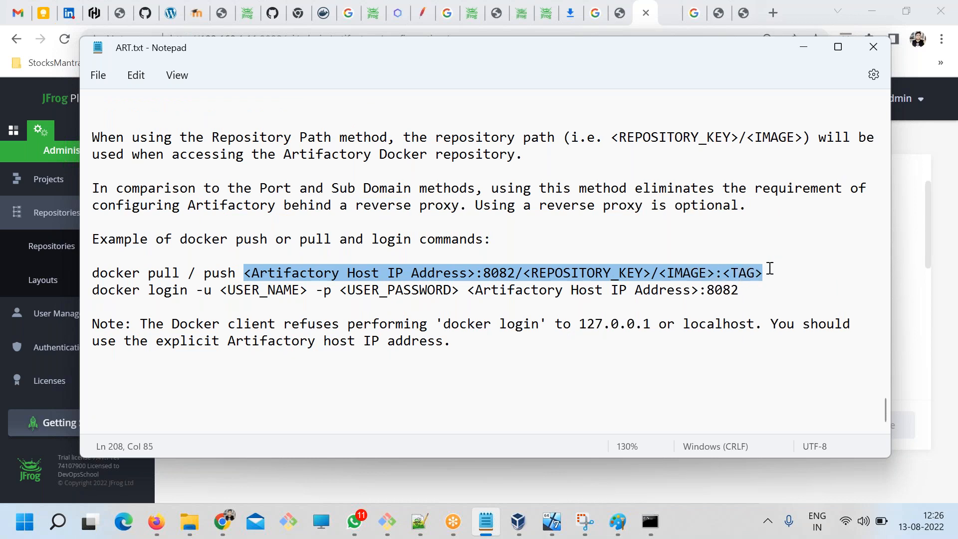
left_click(551, 295)
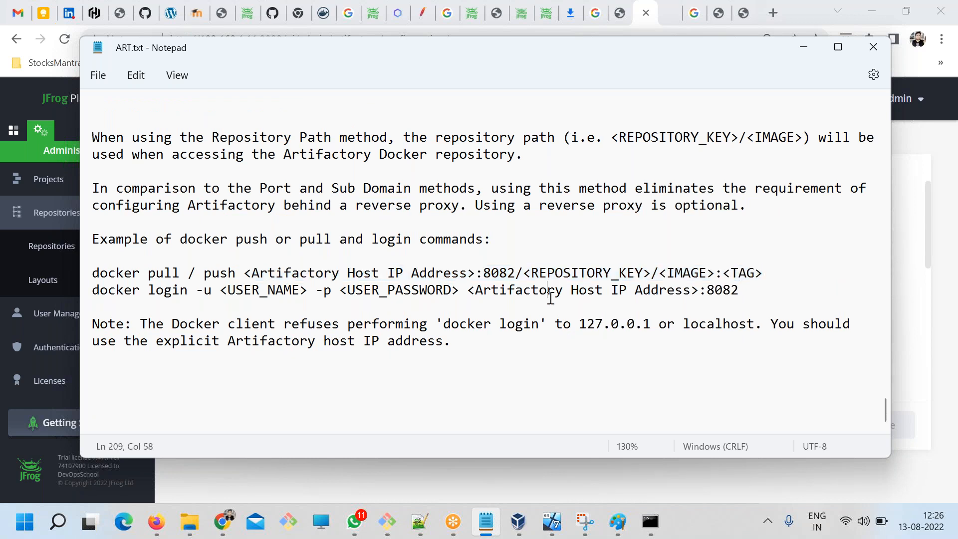
left_click_drag(769, 286, 78, 273)
left_click(167, 301)
left_click_drag(164, 292, 871, 296)
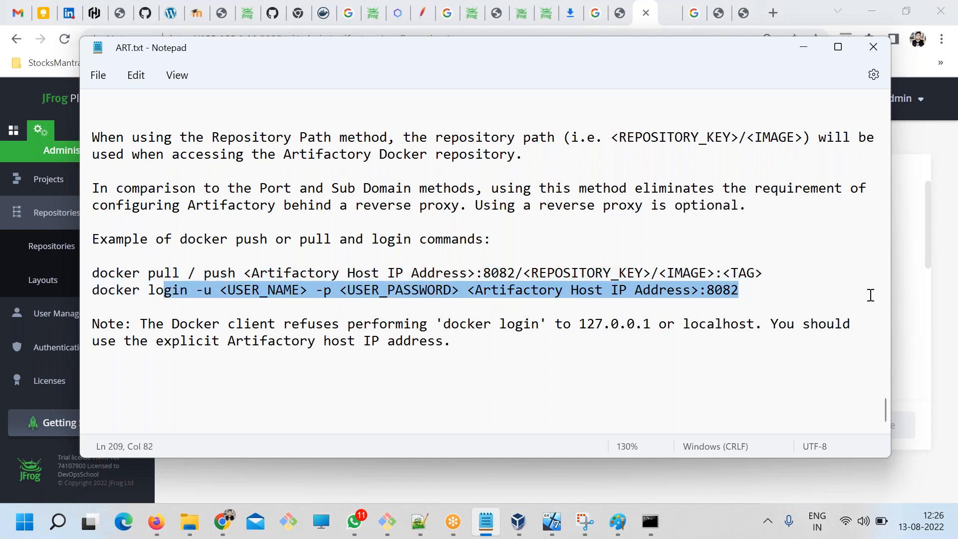
Go back to the Docker registry article and reread step 9 on creating the Docker repo with the Repository Path method.
left_click(485, 522)
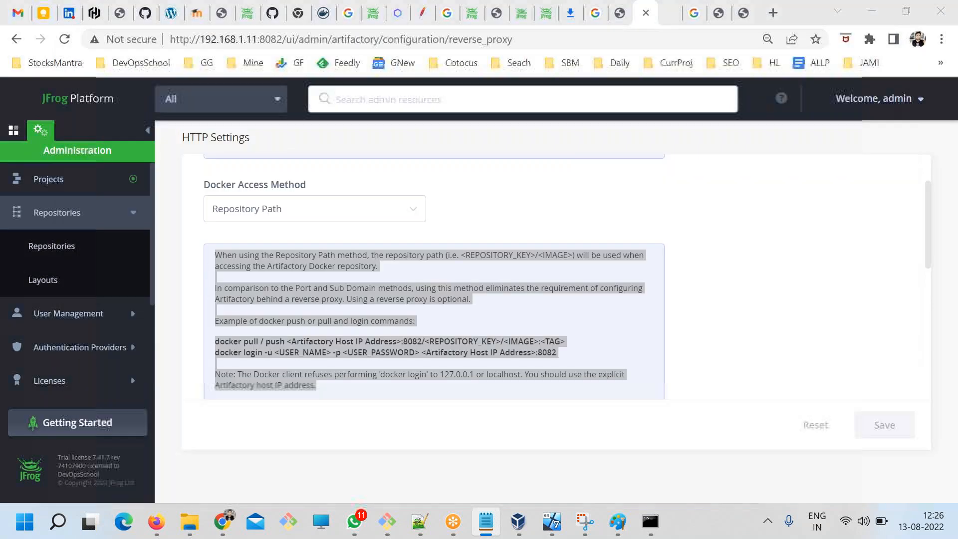
scroll(764, 384, "down", 2)
scroll(764, 384, "up", 3)
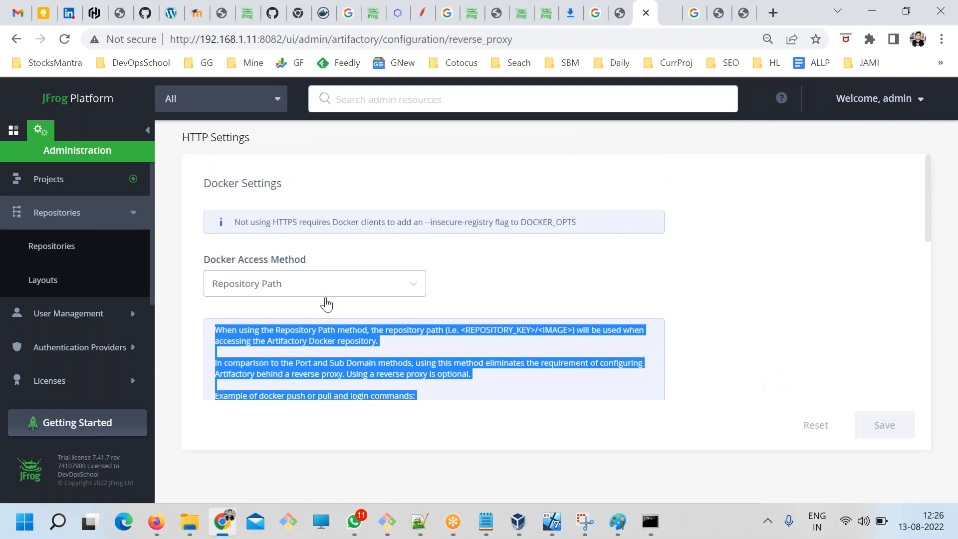
left_click(751, 13)
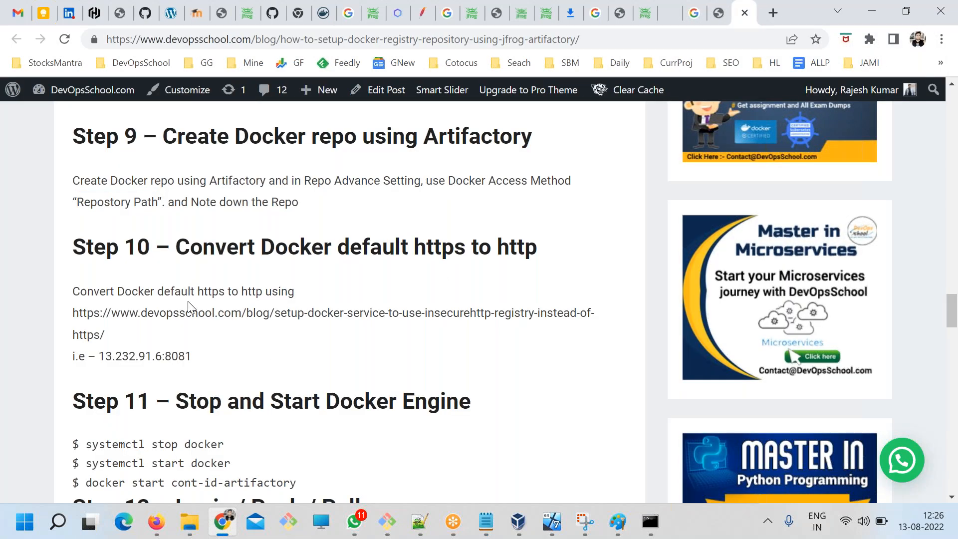
scroll(208, 334, "up", 1)
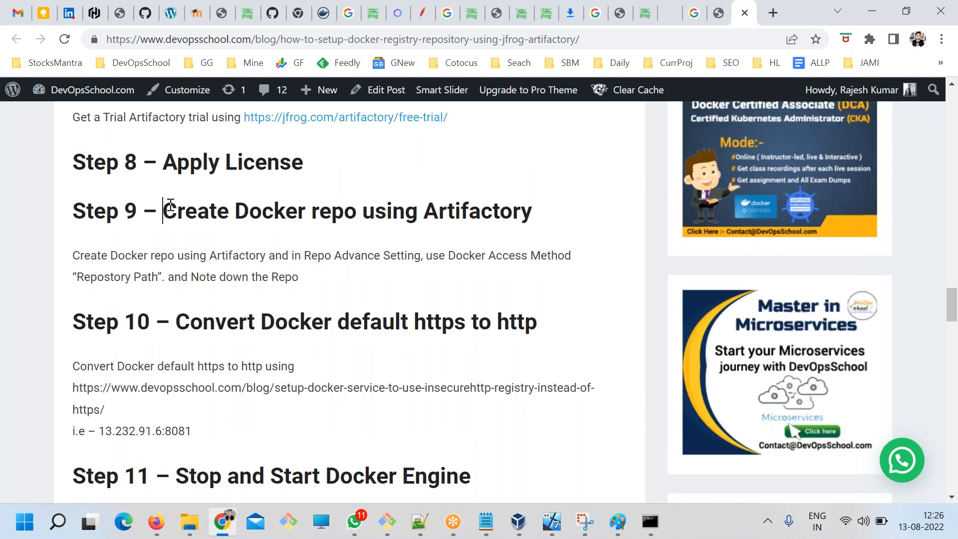
left_click_drag(173, 209, 393, 211)
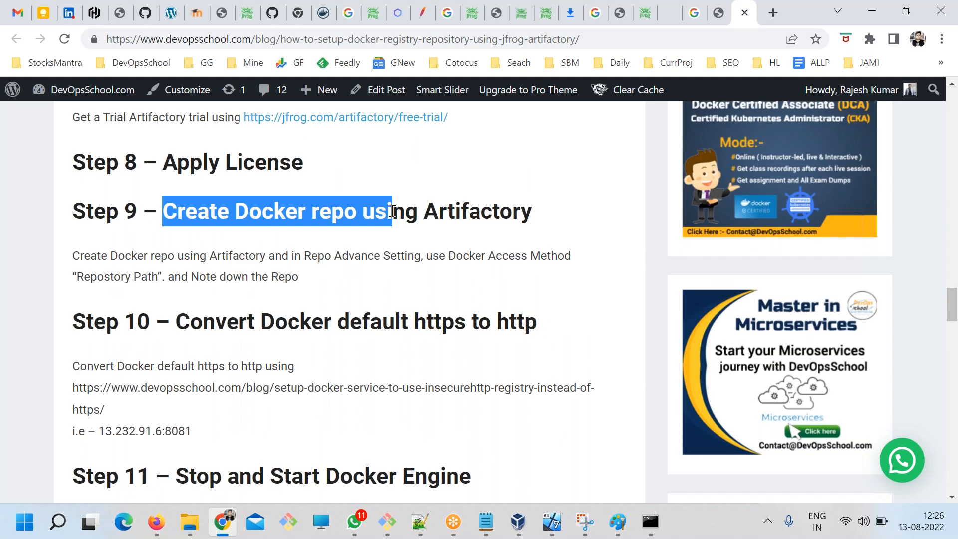
scroll(287, 277, "up", 1)
scroll(289, 273, "down", 1)
left_click_drag(298, 278, 213, 242)
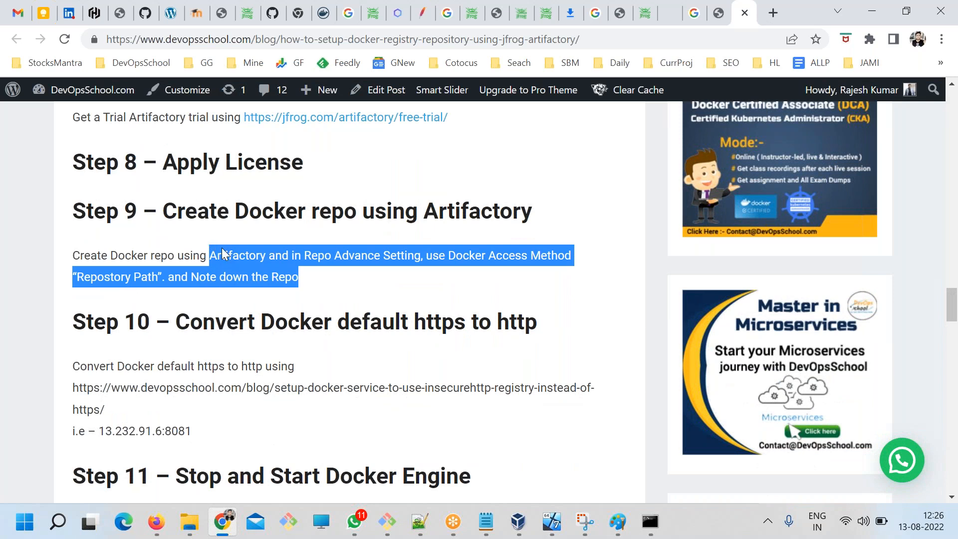
scroll(288, 277, "down", 1)
Duplicate the docker pull / push and docker login command lines below the note at the end of ART.txt.
left_click(485, 522)
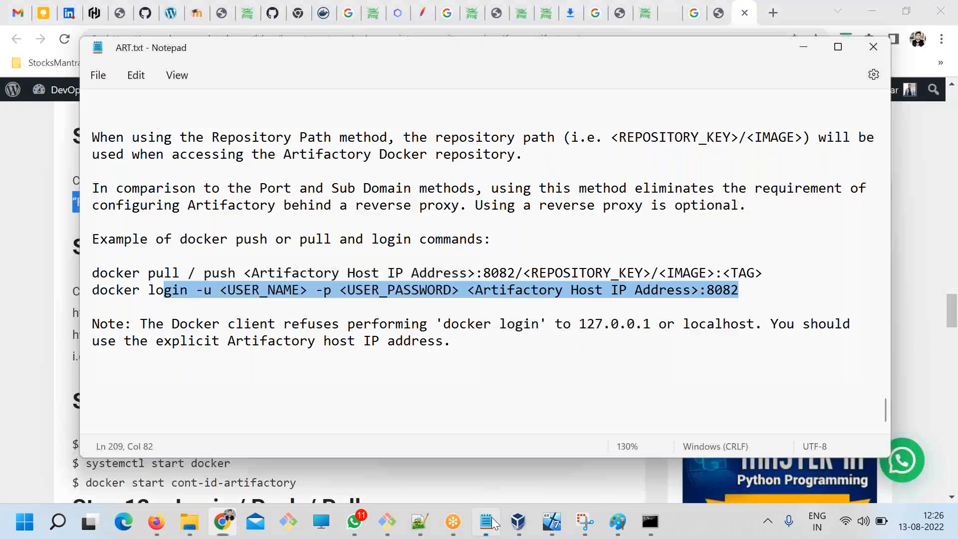
left_click(608, 341)
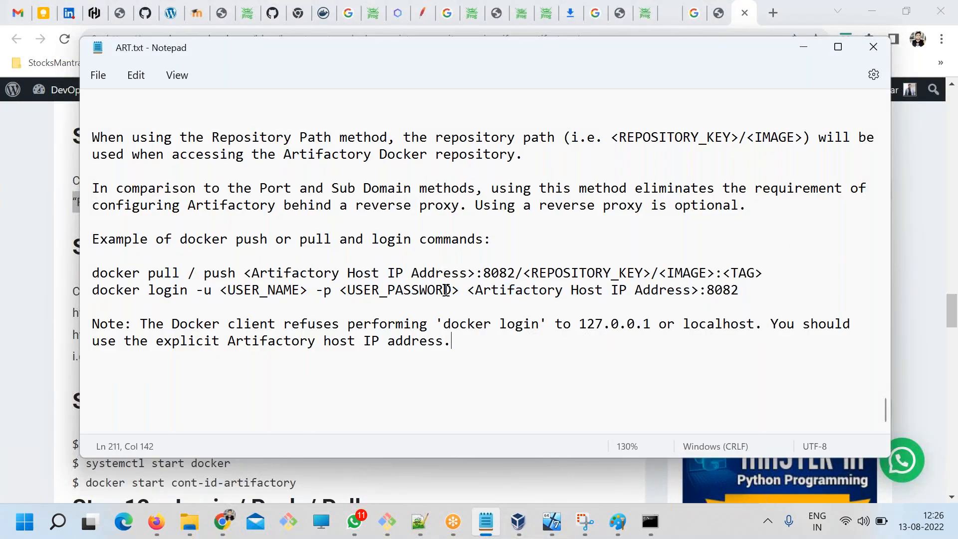
left_click_drag(475, 275, 246, 276)
left_click_drag(765, 290, 92, 262)
key("ctrl+c")
left_click(171, 374)
key("ctrl+v")
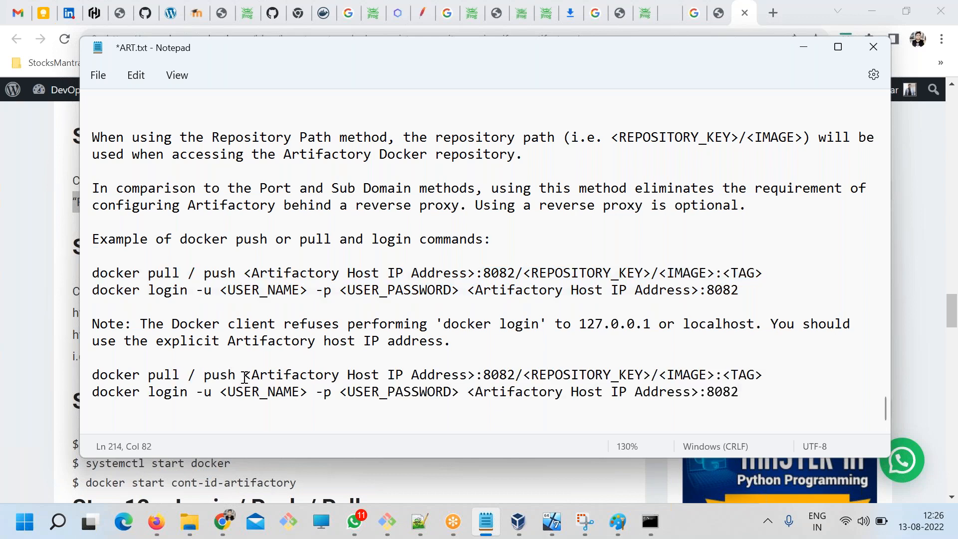
Replace the host placeholder in the copied pull / push command with 192.168.1.11, checking the address in the Artifactory virtual machine.
left_click_drag(244, 374, 474, 379)
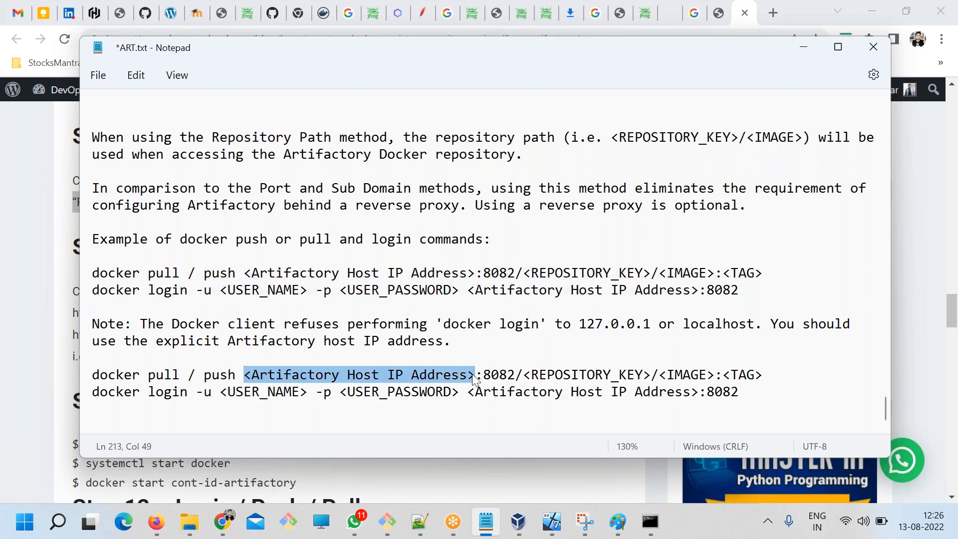
type("198")
key("BackSpace")
type("2.168")
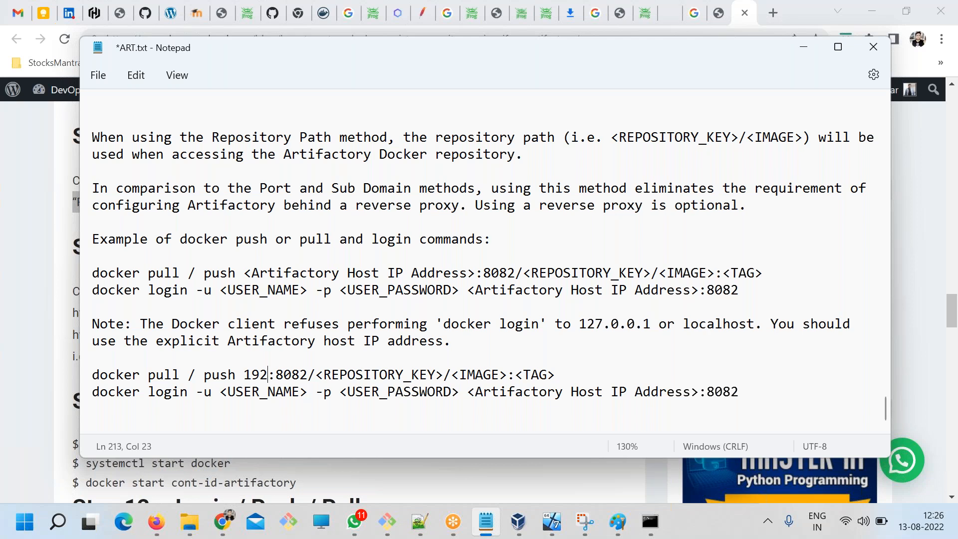
type(".1.")
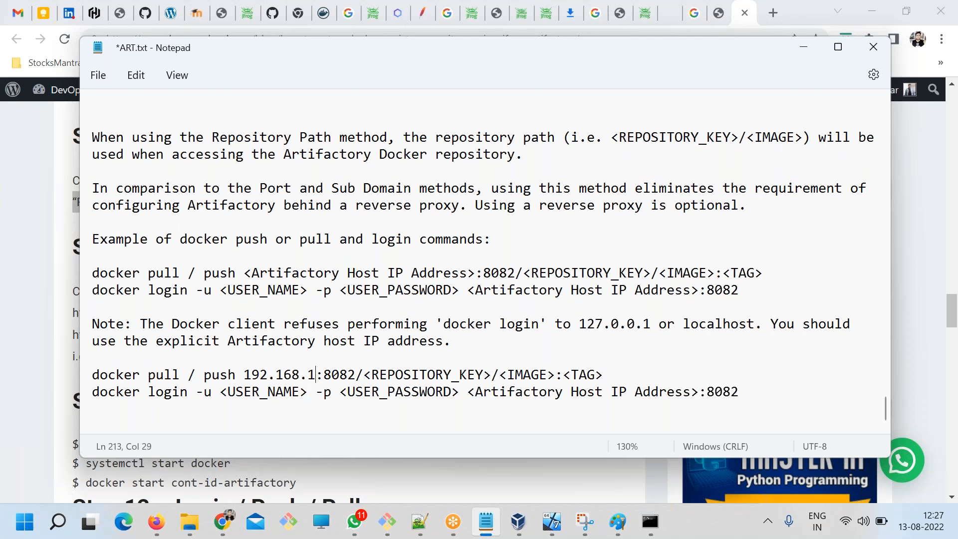
left_click(551, 522)
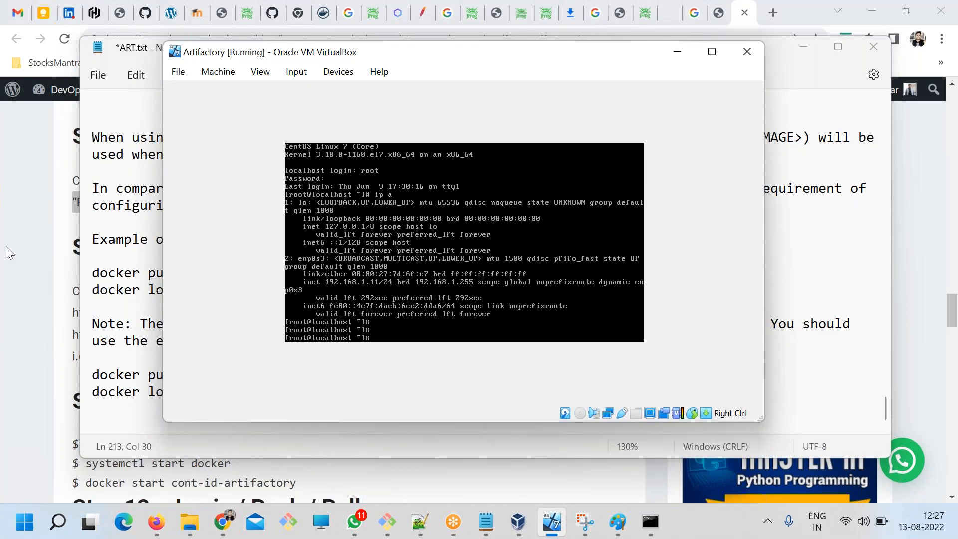
left_click(151, 256)
left_click(325, 375)
type("11")
Highlight the host address, port, repository key, image and tag parts of the copied pull / push command.
left_click_drag(236, 374, 343, 378)
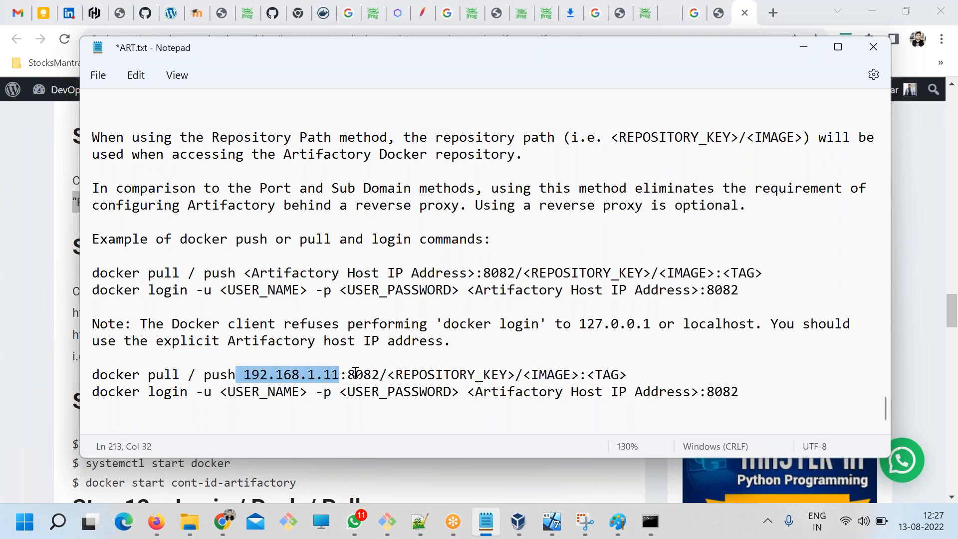
double_click(356, 374)
left_click_drag(514, 375, 389, 372)
left_click_drag(581, 375, 395, 375)
left_click_drag(639, 371, 391, 374)
Switch back to the JFrog Platform in the browser and open the list of local repositories.
left_click(219, 524)
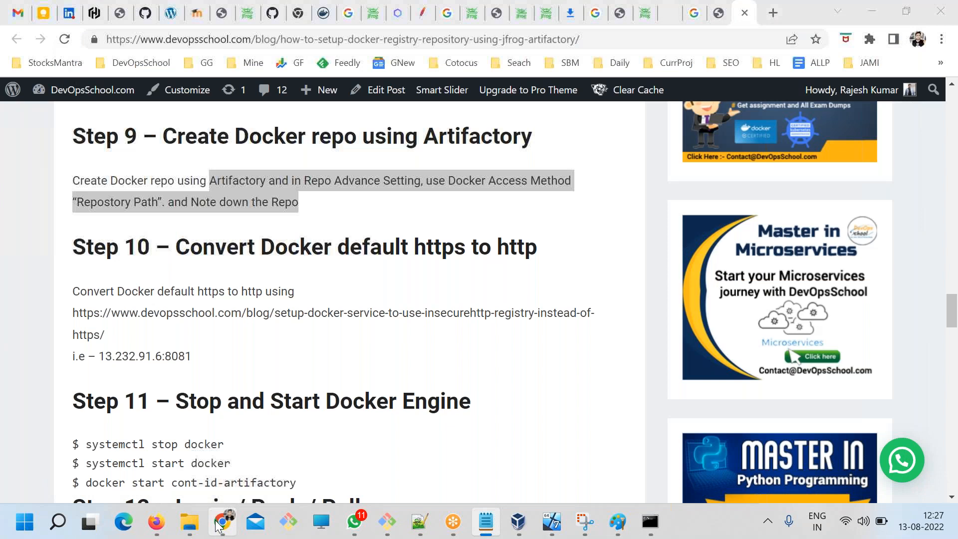
left_click(645, 14)
left_click(551, 302)
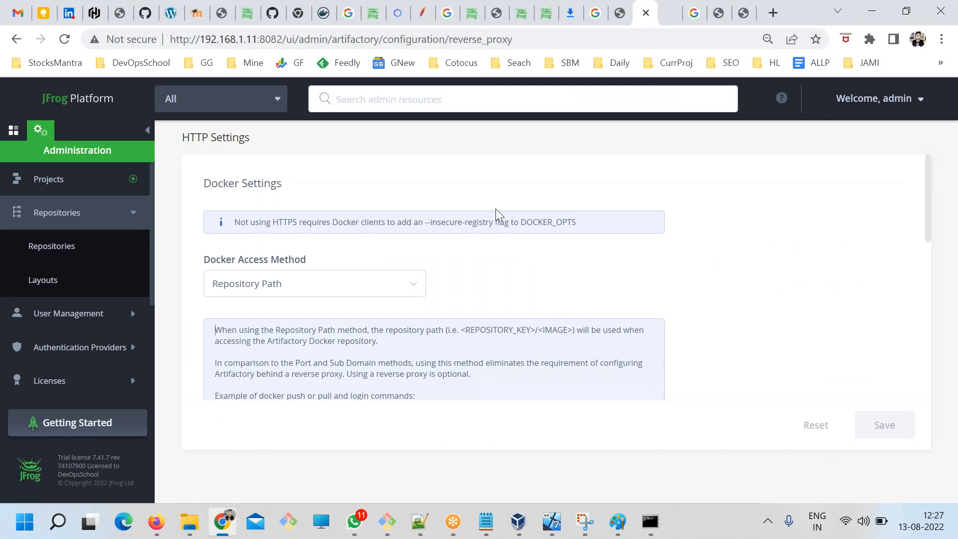
left_click(51, 213)
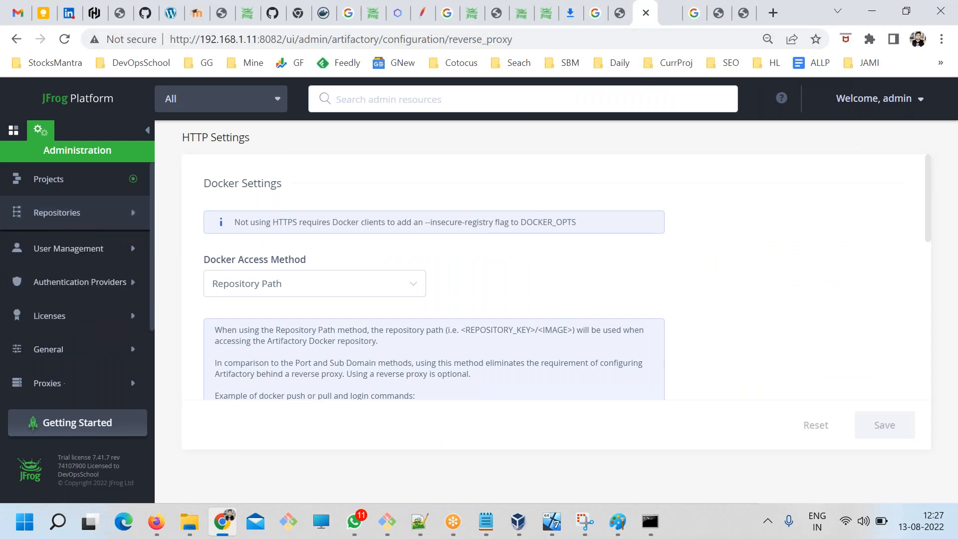
left_click(55, 214)
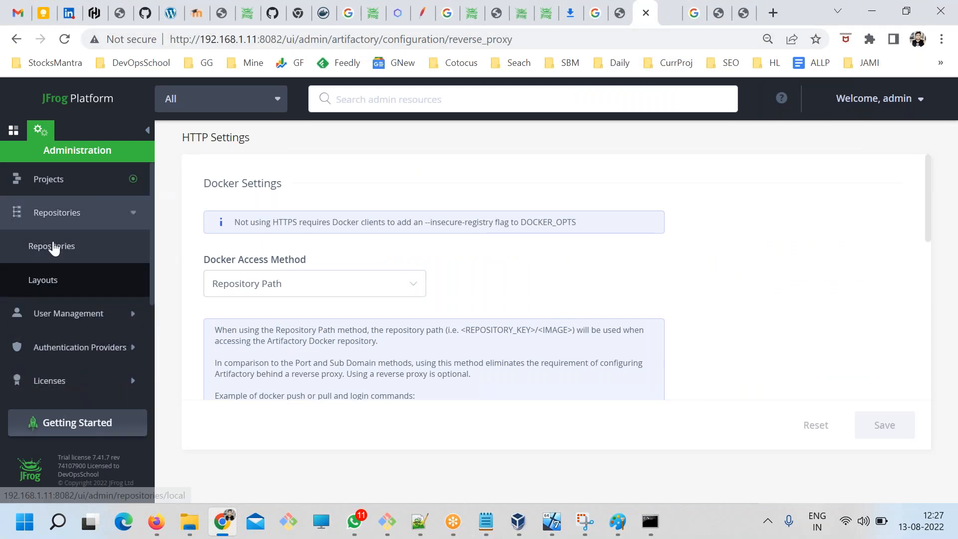
left_click(53, 246)
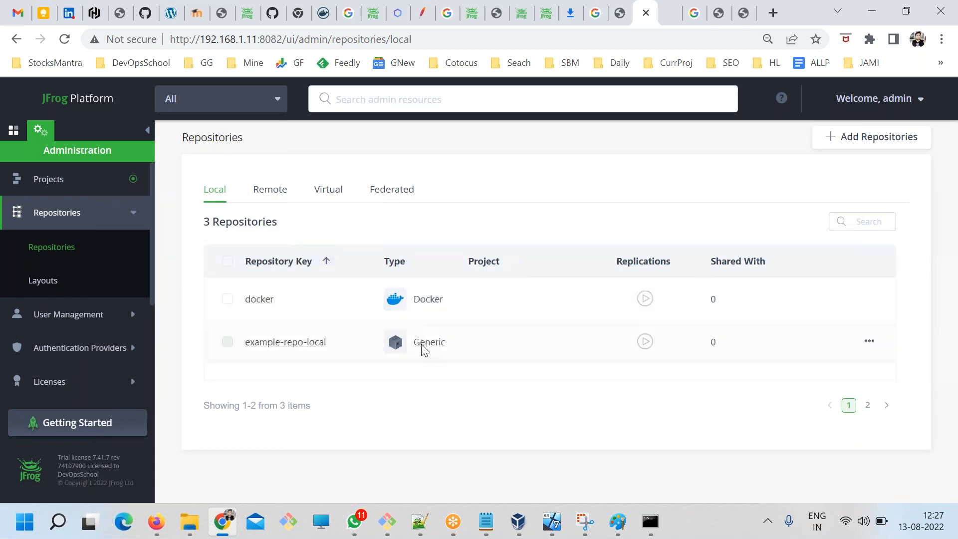
Copy the key of the local docker repository and replace the REPOSITORY_KEY placeholder in the pull / push command of ART.txt with it.
left_click(255, 304)
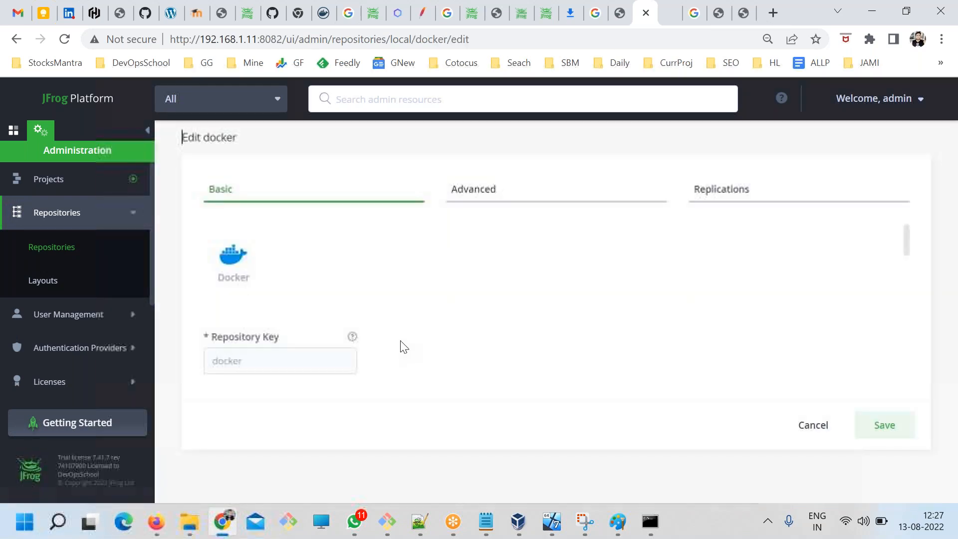
left_click_drag(248, 363, 207, 365)
left_click(485, 522)
left_click_drag(513, 376, 391, 376)
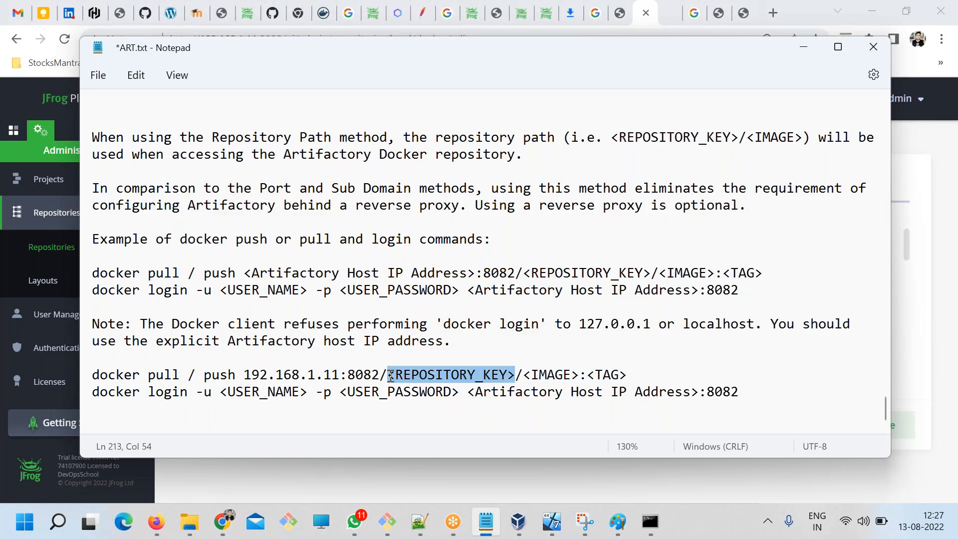
key("ctrl+v")
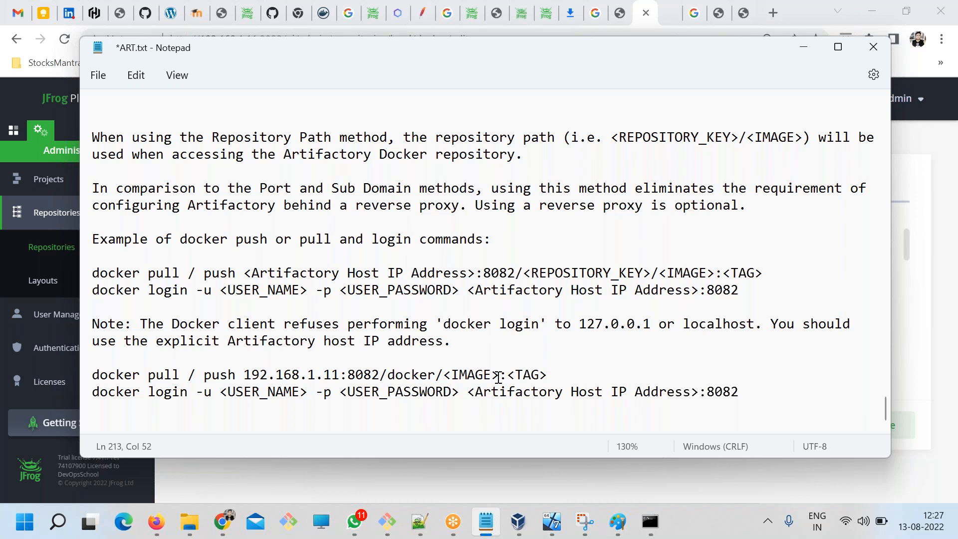
Replace the IMAGE placeholder in the pull / push command with devops and remove the tag part.
left_click_drag(499, 378, 444, 375)
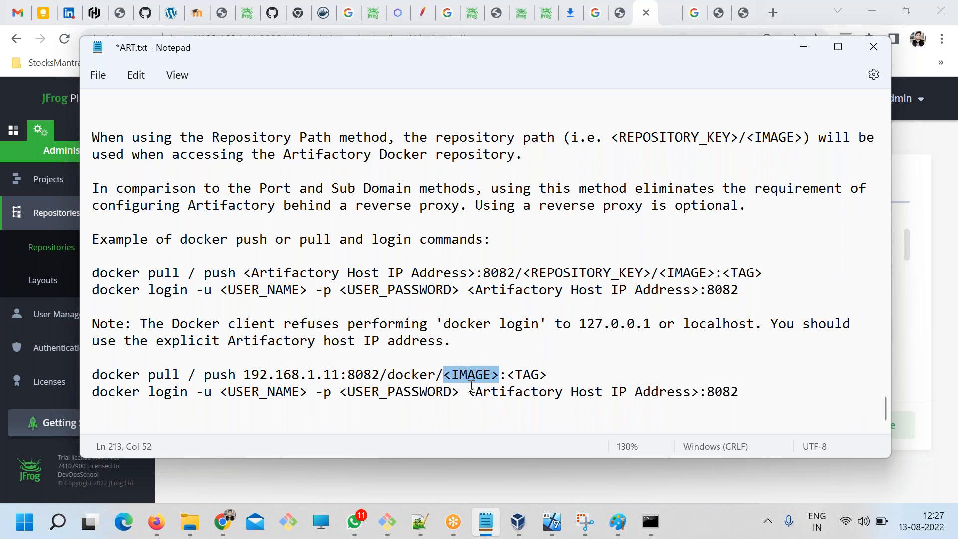
type("devops")
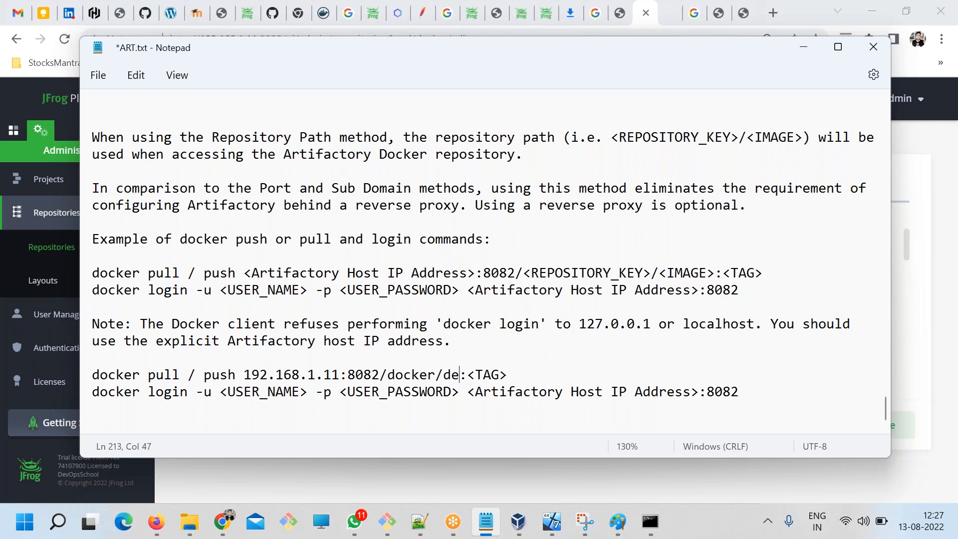
left_click_drag(537, 375, 493, 371)
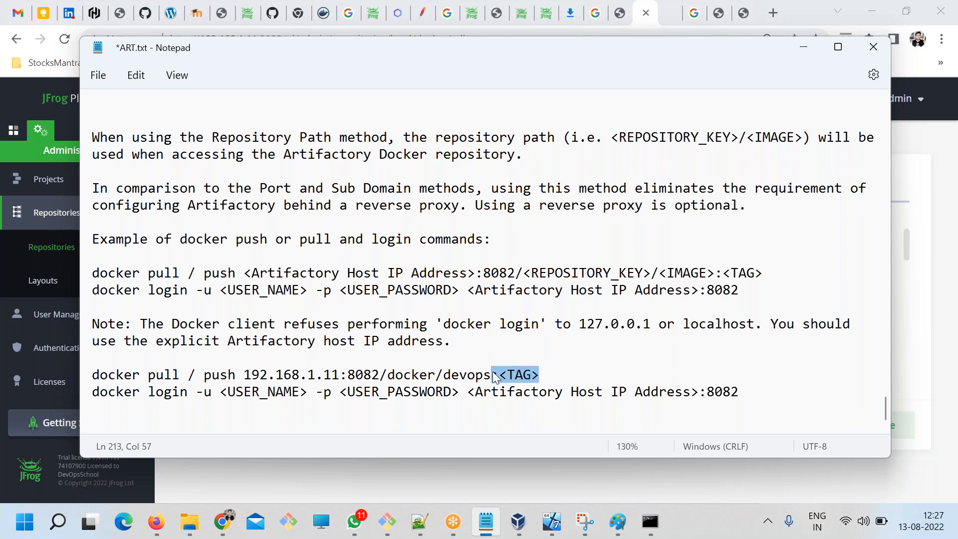
key("BackSpace")
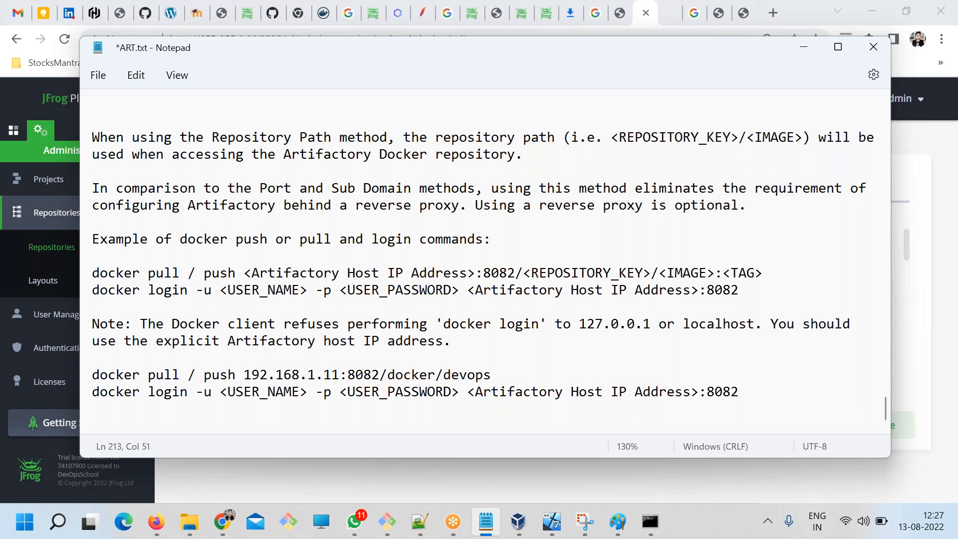
type(":lates")
key("BackSpace")
key("BackSpace")
key("BackSpace")
Duplicate the pull / push line, reduce the first copy to docker push and the second to docker pull, and save the file.
left_click_drag(505, 378, 51, 372)
left_click(511, 383)
key("Return")
key("ctrl+v")
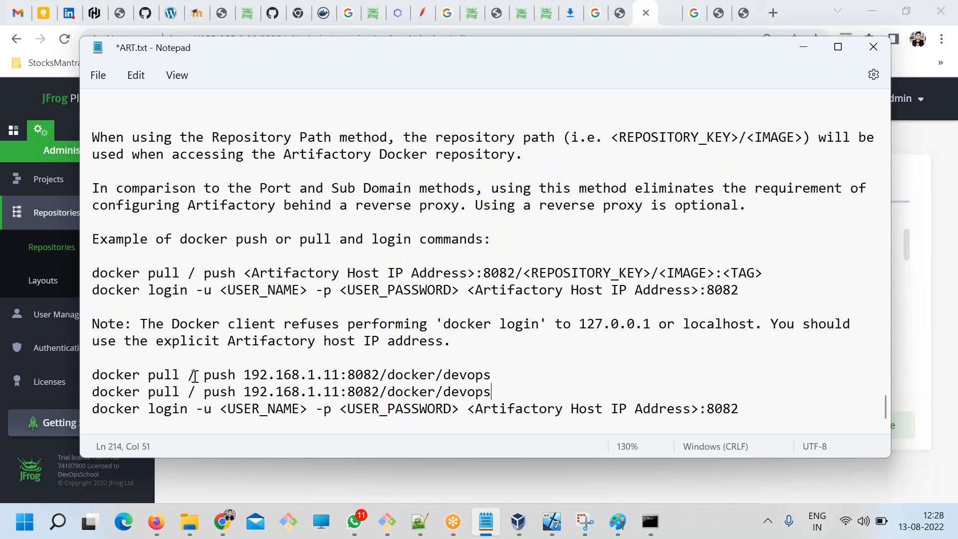
left_click_drag(205, 376, 149, 377)
key("BackSpace")
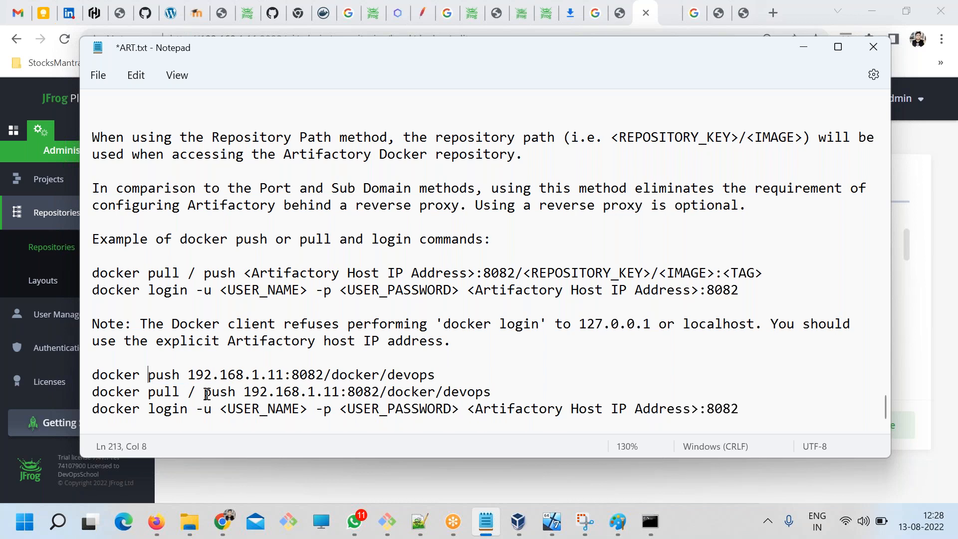
left_click_drag(243, 393, 188, 393)
key("BackSpace")
key("ctrl+s")
Move the docker login line above the docker push and docker pull commands.
left_click_drag(742, 422, 67, 407)
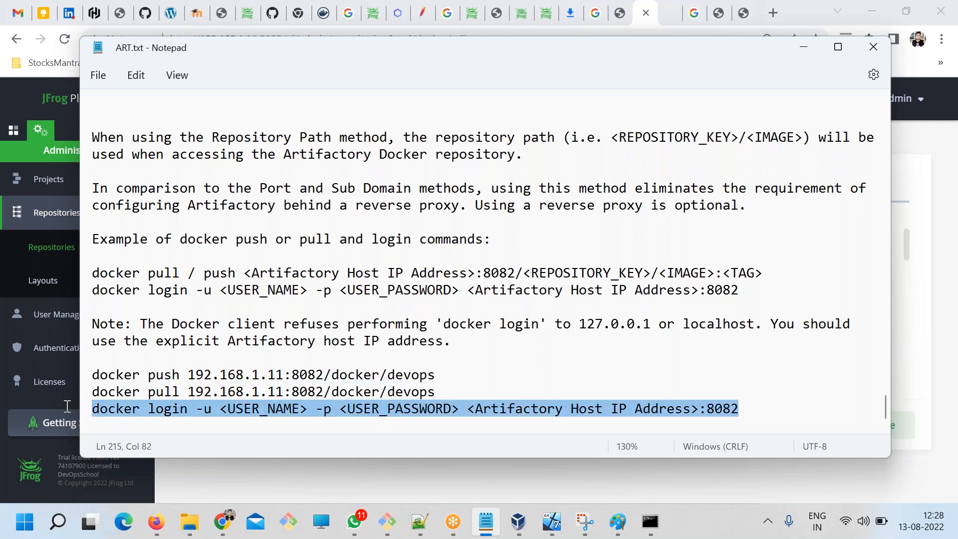
key("BackSpace")
left_click(134, 357)
key("Return")
key("ctrl+v")
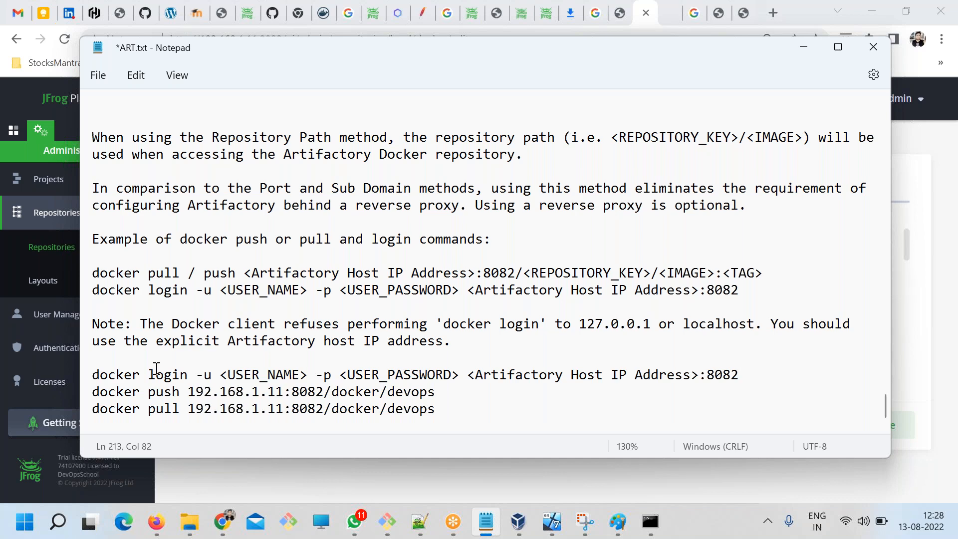
Replace the USER_NAME placeholder in the docker login command with deploy, copied from the user notes in ART.txt, and save.
scroll(271, 374, "down", 1)
scroll(273, 377, "up", 10)
scroll(273, 377, "up", 20)
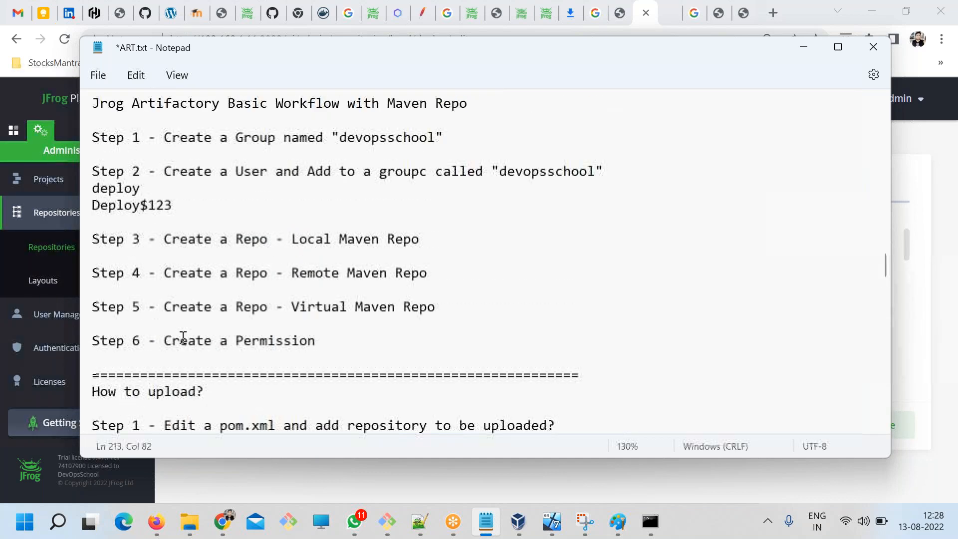
double_click(138, 188)
key("ctrl+c")
scroll(261, 345, "down", 6)
scroll(261, 353, "down", 20)
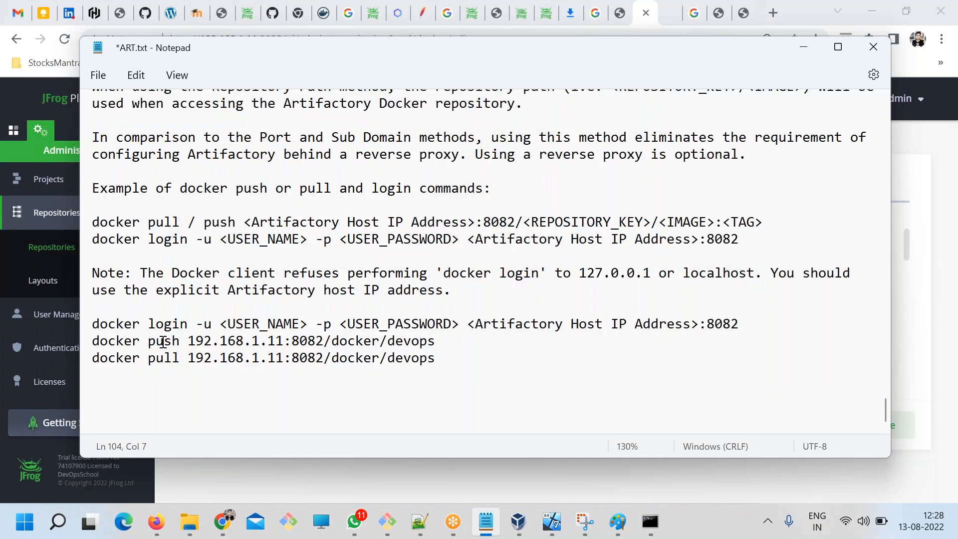
double_click(163, 342)
left_click_drag(310, 324, 220, 324)
key("ctrl+v")
key("ctrl+s")
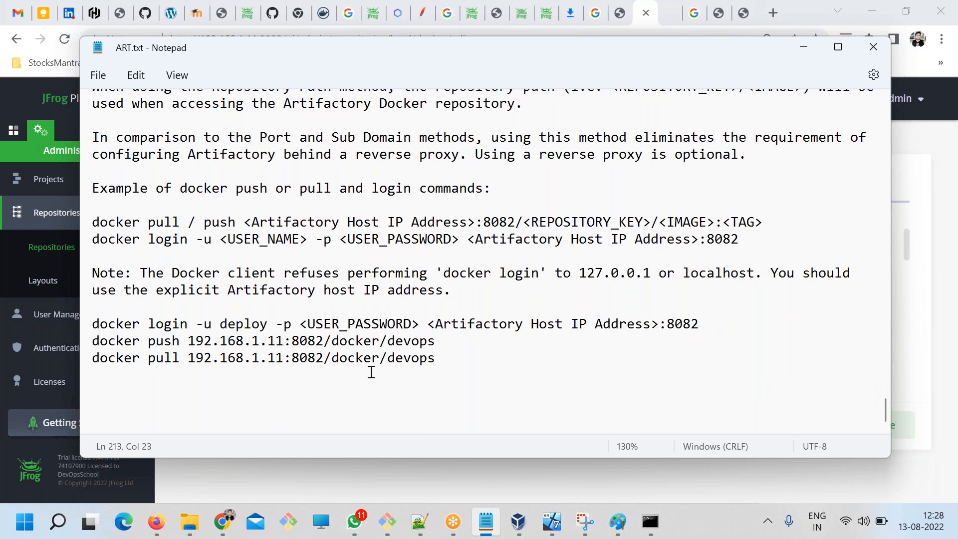
Replace the USER_PASSWORD placeholder in the docker login command with the deploy user's password from the notes and save.
scroll(372, 372, "up", 20)
scroll(86, 289, "up", 4)
left_click_drag(174, 306, 81, 300)
key("ctrl+c")
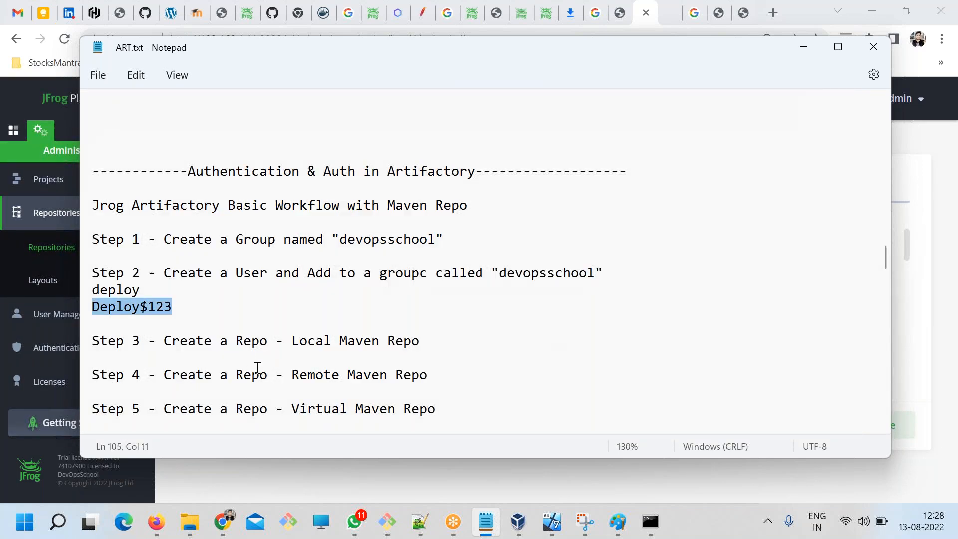
scroll(257, 368, "down", 15)
scroll(328, 296, "up", 1)
scroll(332, 381, "down", 12)
scroll(335, 368, "down", 4)
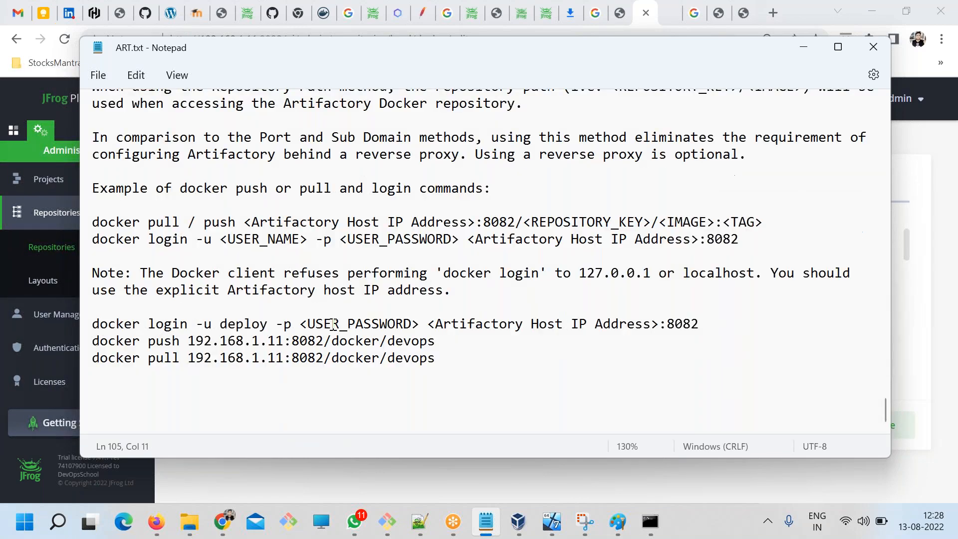
left_click_drag(421, 323, 303, 323)
key("ctrl+v")
key("ctrl+s")
Replace the host placeholder in the docker login command with 192.168.1.11, copied from the docker push line.
left_click_drag(619, 325, 389, 321)
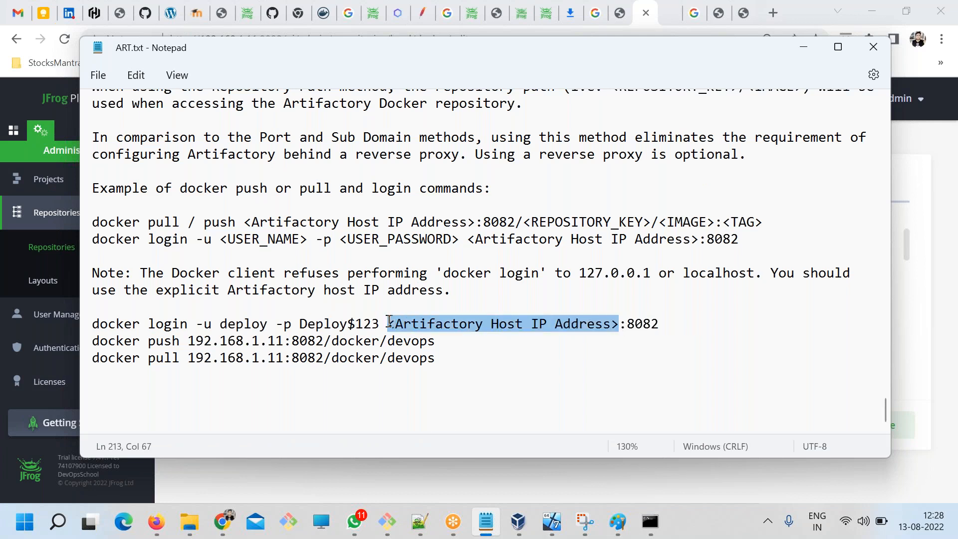
left_click_drag(285, 342, 190, 335)
key("ctrl+c")
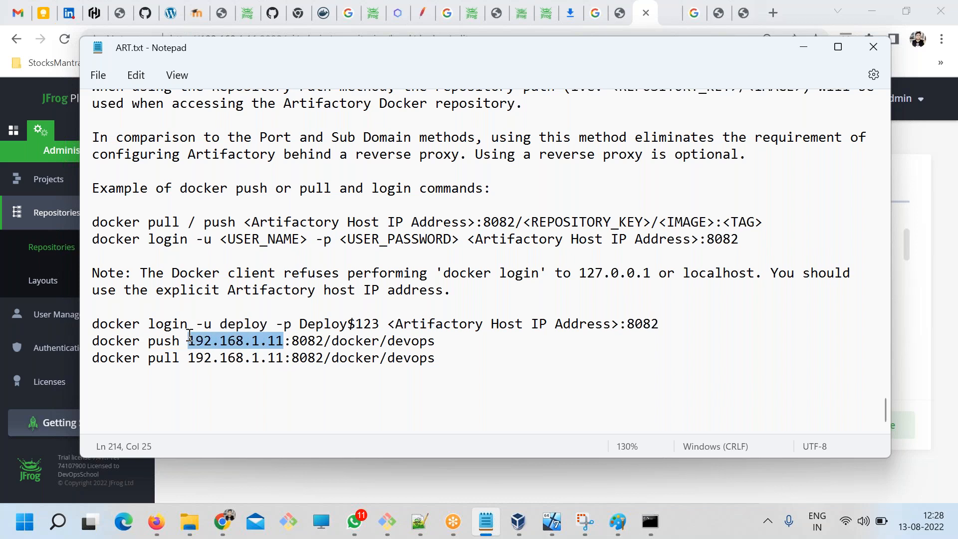
left_click_drag(620, 324, 389, 322)
key("ctrl+v")
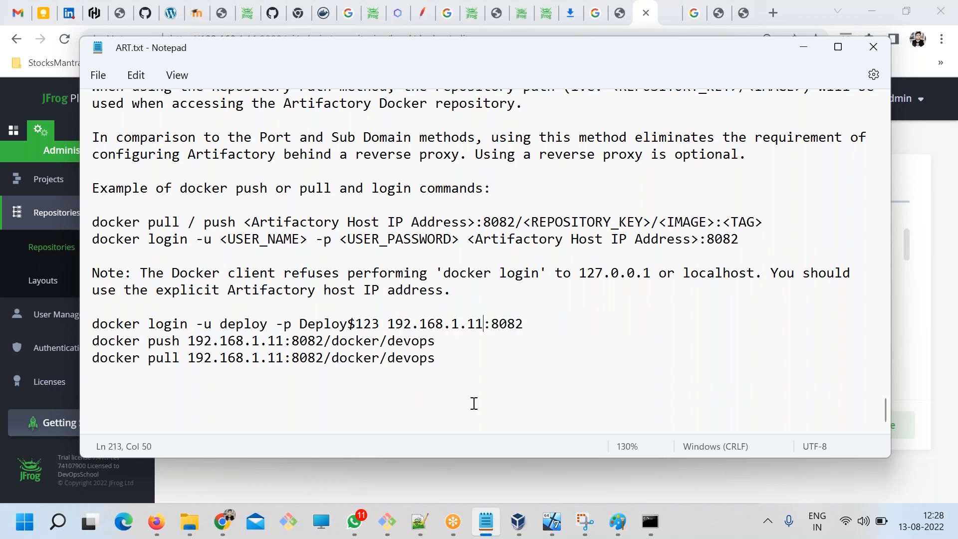
Highlight the completed docker login command and its user name and password parts.
left_click_drag(533, 319, 75, 327)
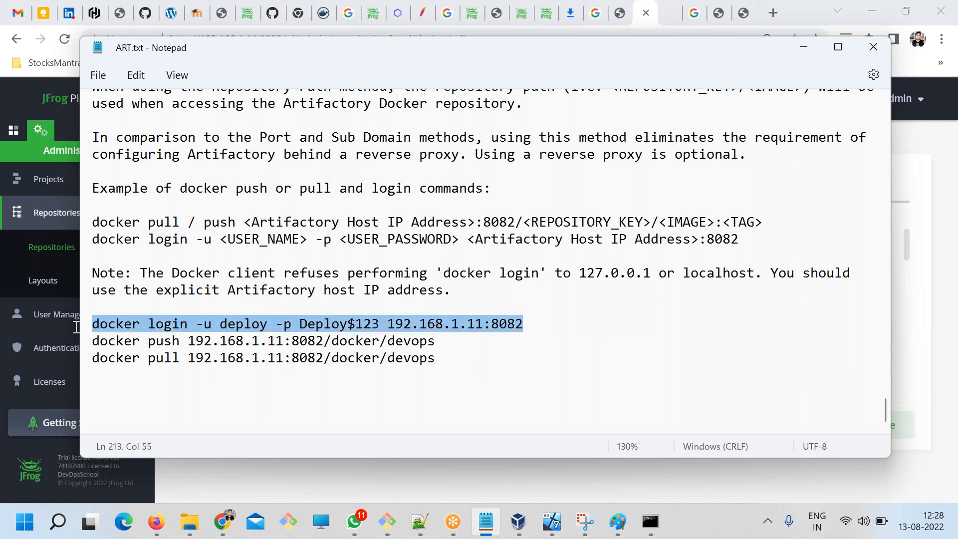
left_click_drag(142, 345, 75, 319)
left_click(358, 376)
left_click(243, 324)
double_click(303, 323)
Switch to the JFrog Platform in the browser and open the Permissions list, discarding unsaved changes to the docker repository.
left_click(231, 518)
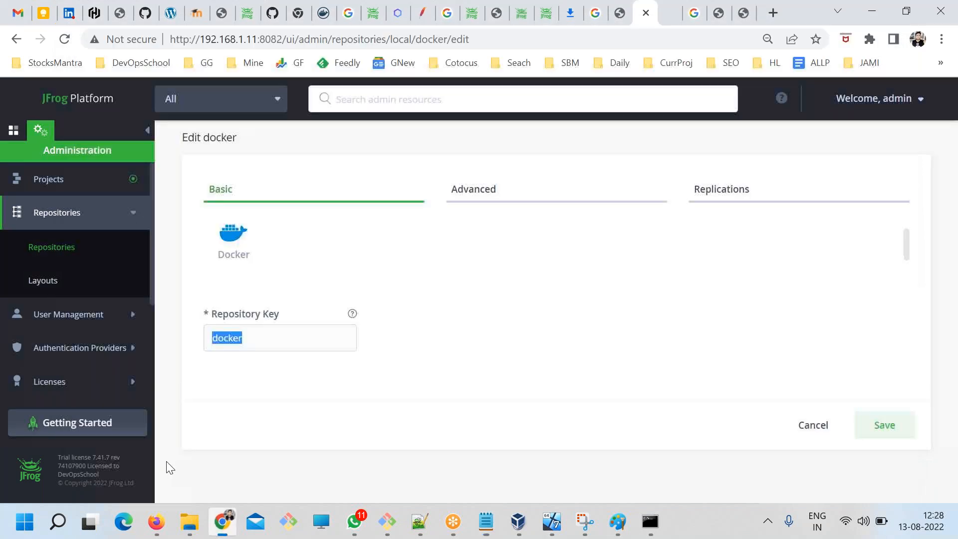
left_click(64, 329)
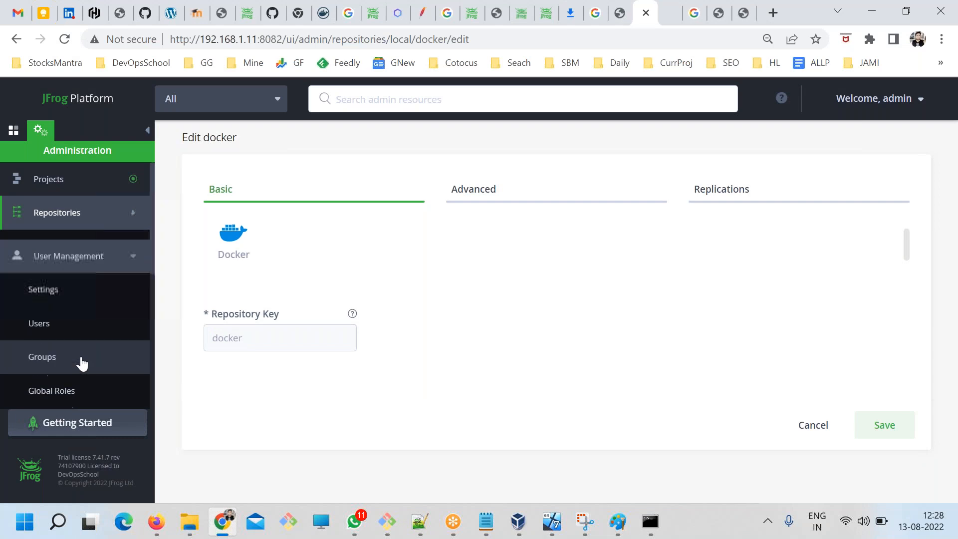
scroll(64, 380, "down", 3)
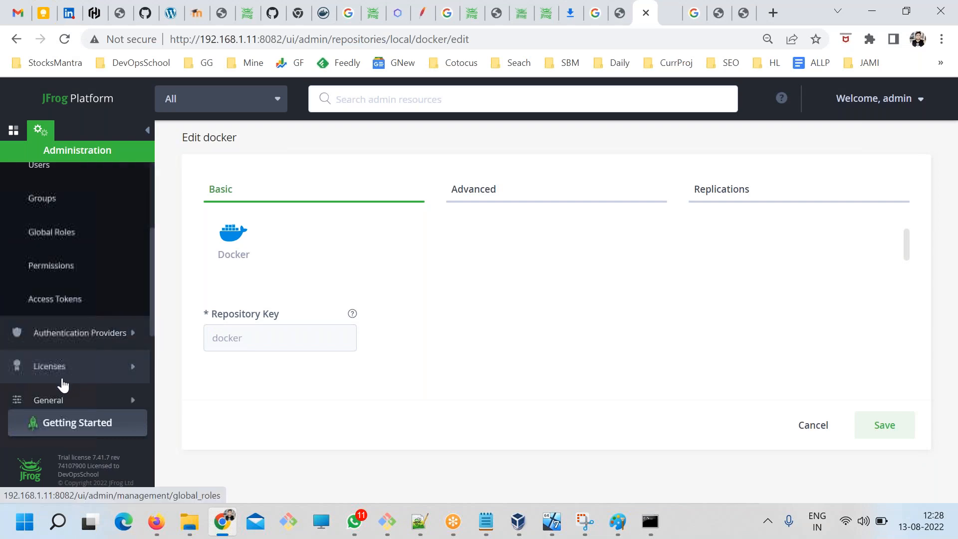
left_click(53, 269)
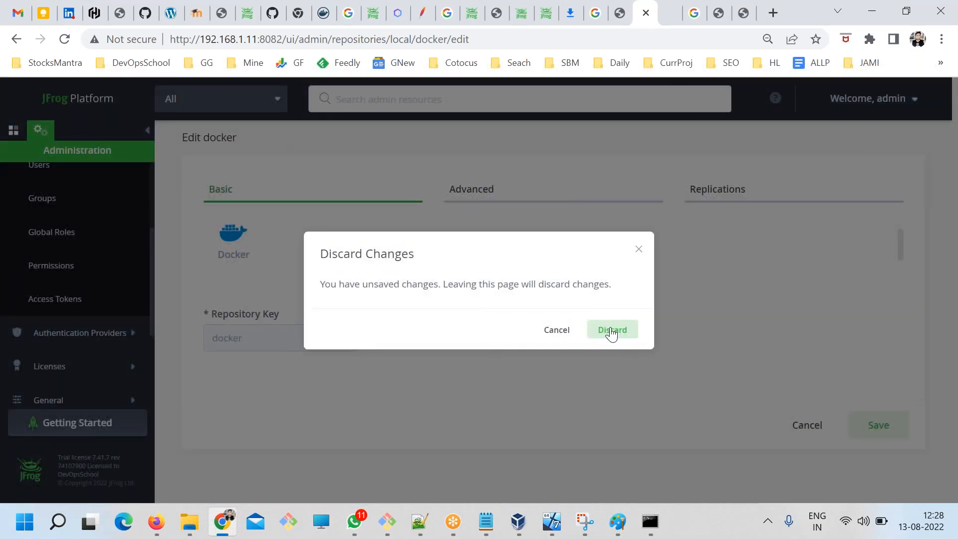
left_click(612, 332)
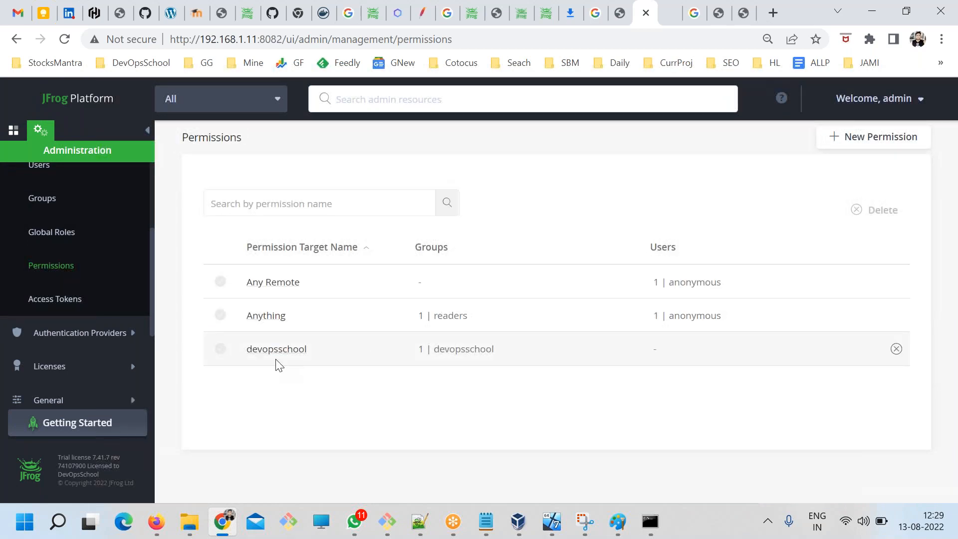
Add the docker and example-repo-local repositories to the included repositories of the devopsschool permission.
left_click(275, 349)
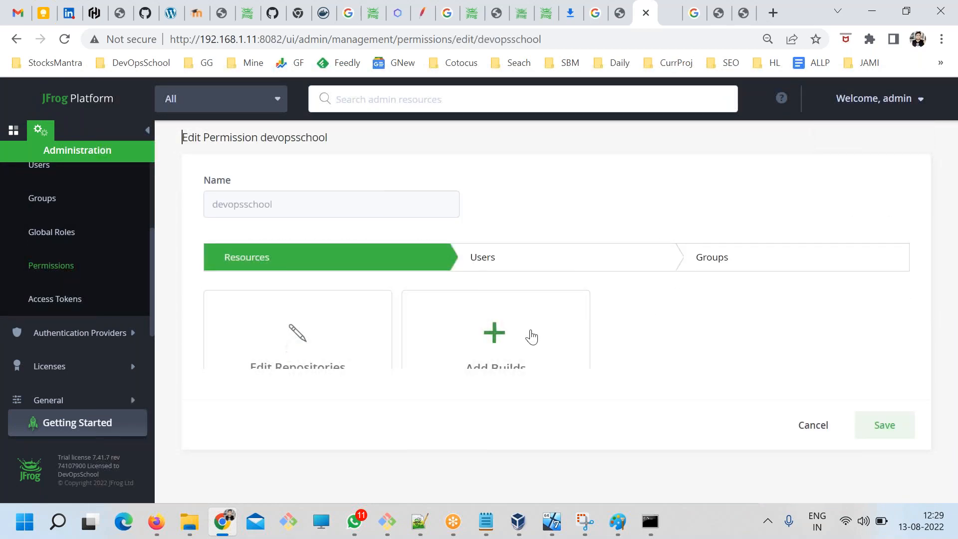
left_click(298, 299)
scroll(567, 336, "down", 3)
scroll(567, 336, "down", 1)
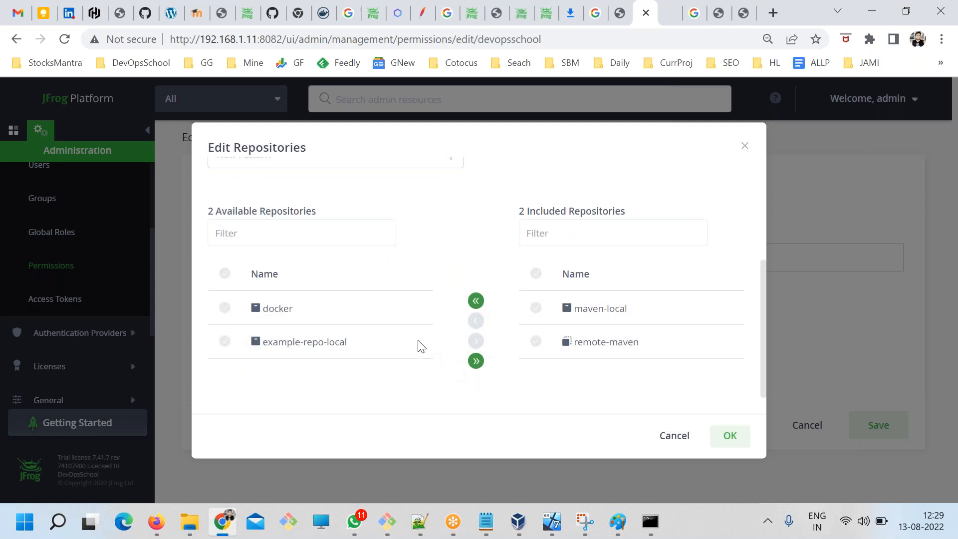
left_click(338, 313)
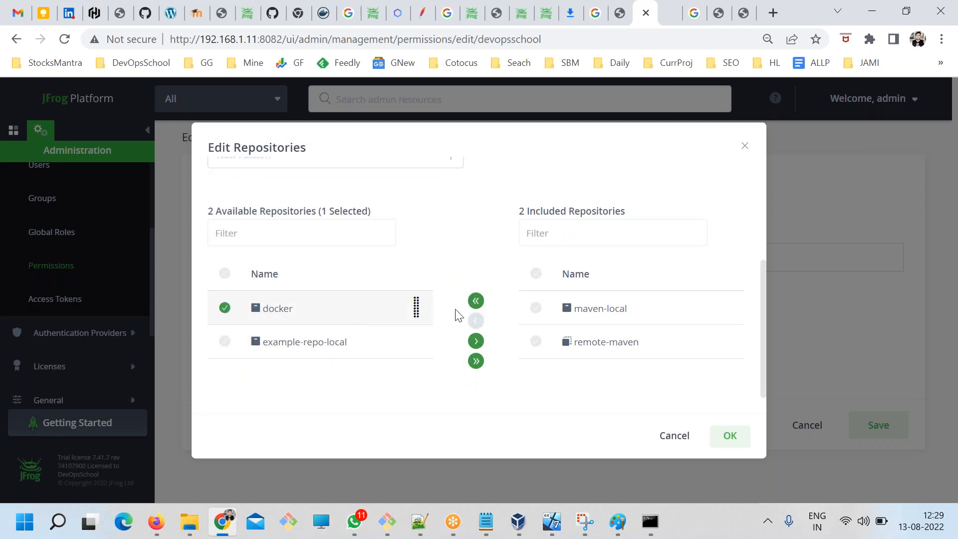
left_click(475, 341)
left_click(370, 307)
left_click(477, 342)
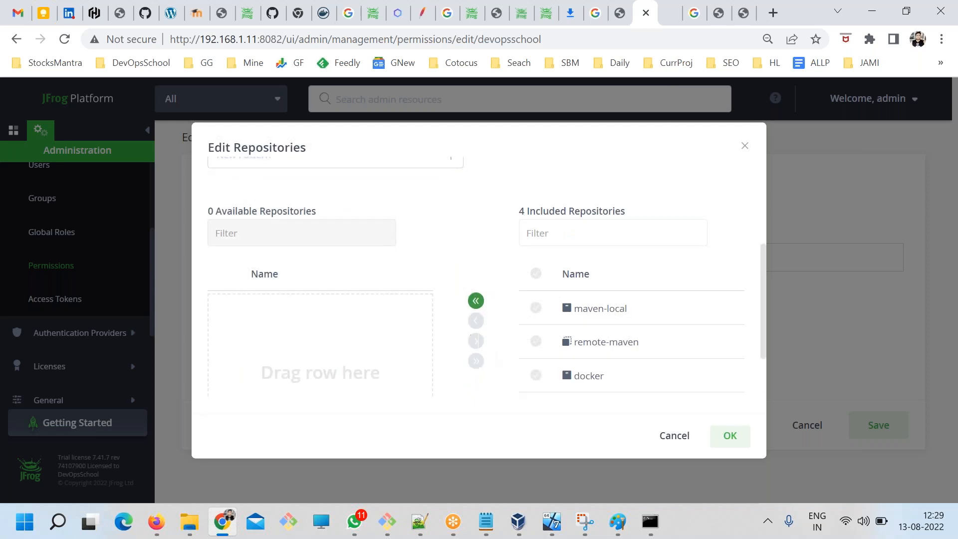
left_click(728, 438)
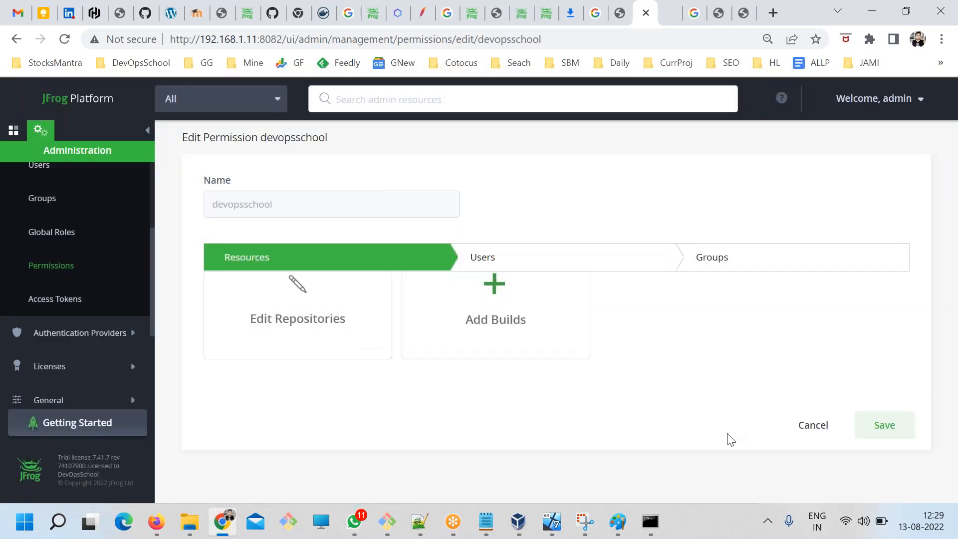
Review the devopsschool group's rights in the permission and save the permission.
left_click(700, 256)
scroll(699, 372, "down", 3)
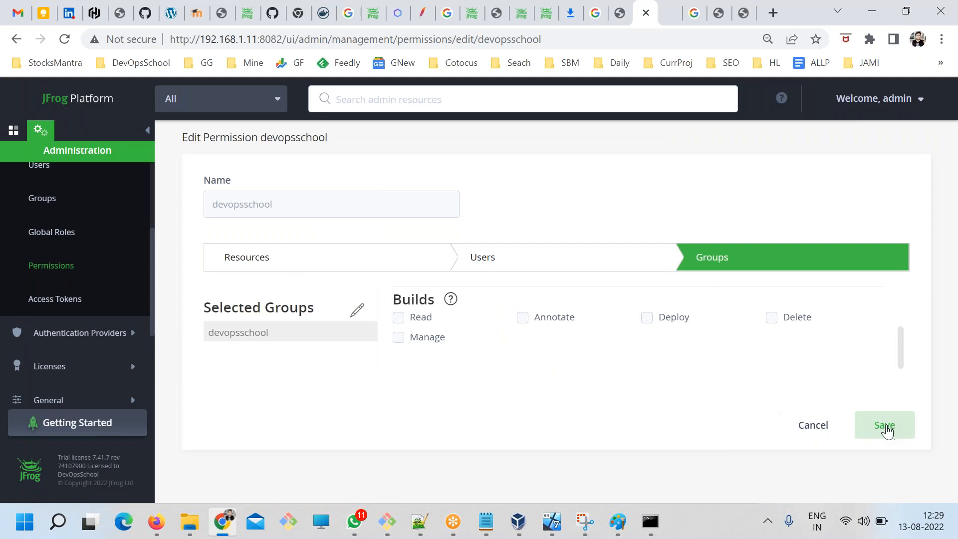
left_click(884, 425)
Switch to ART.txt in Notepad and highlight the prepared docker login and docker push commands.
key("alt+Tab")
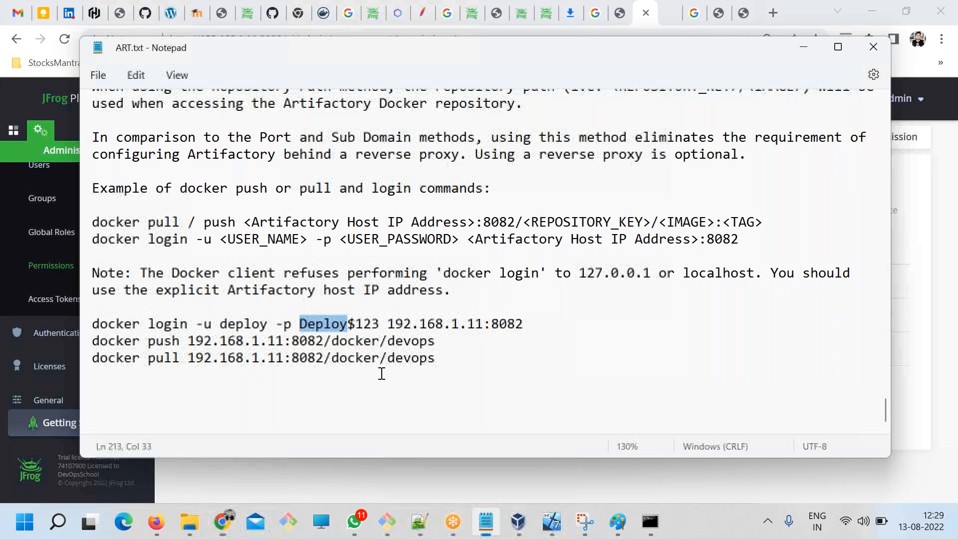
left_click_drag(439, 359, 103, 327)
left_click(339, 358)
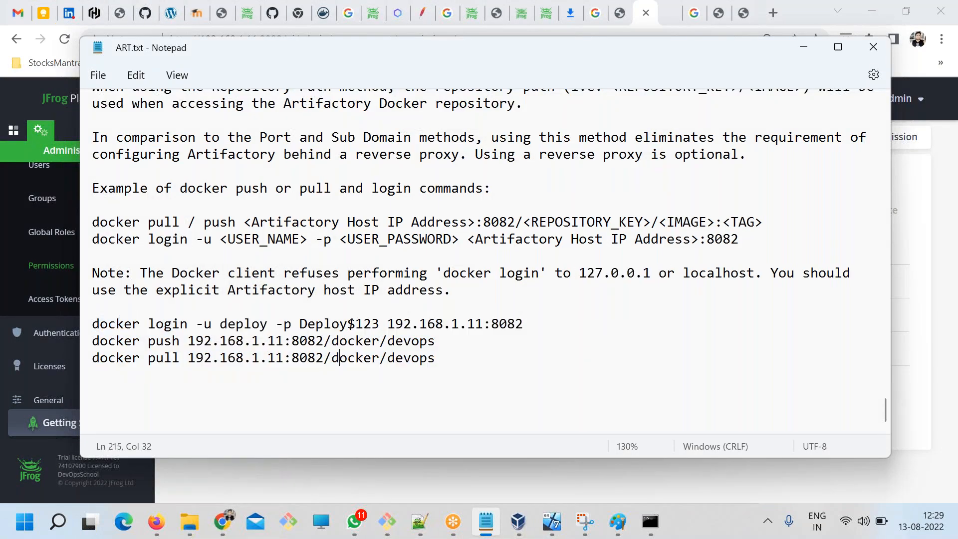
left_click_drag(164, 325, 540, 320)
left_click_drag(445, 338, 80, 339)
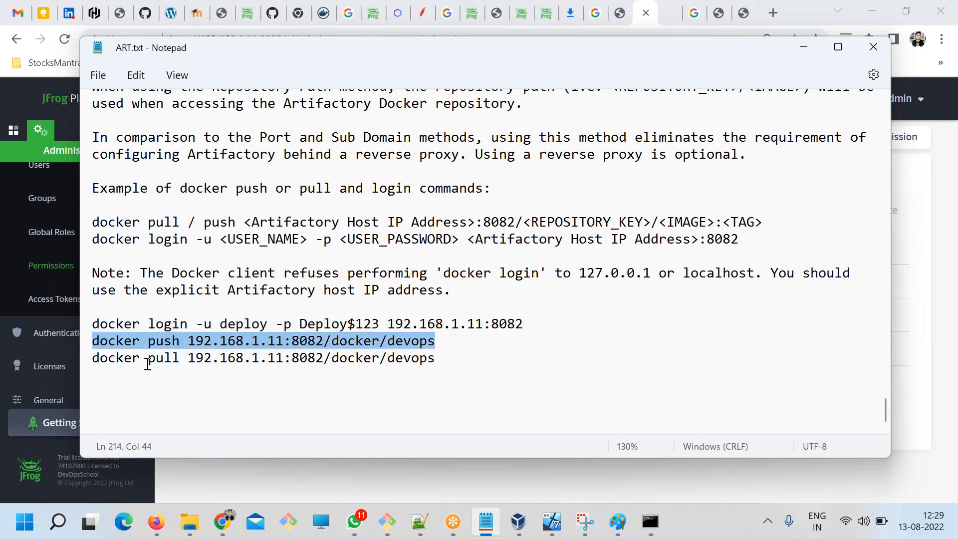
Switch to the blog article on Docker registry setup and examine its Step 12 login, push and pull commands.
left_click(530, 103)
left_click(744, 12)
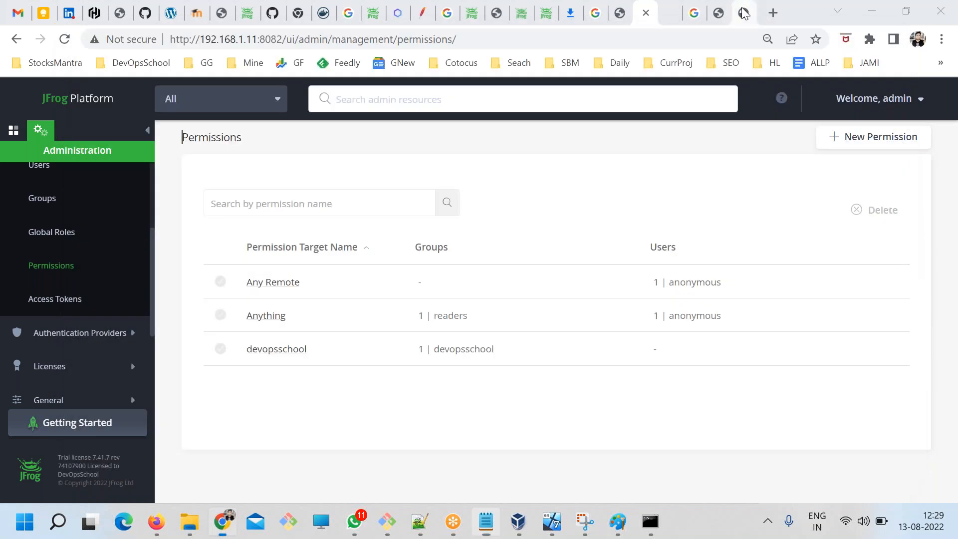
left_click(744, 12)
scroll(248, 318, "down", 5)
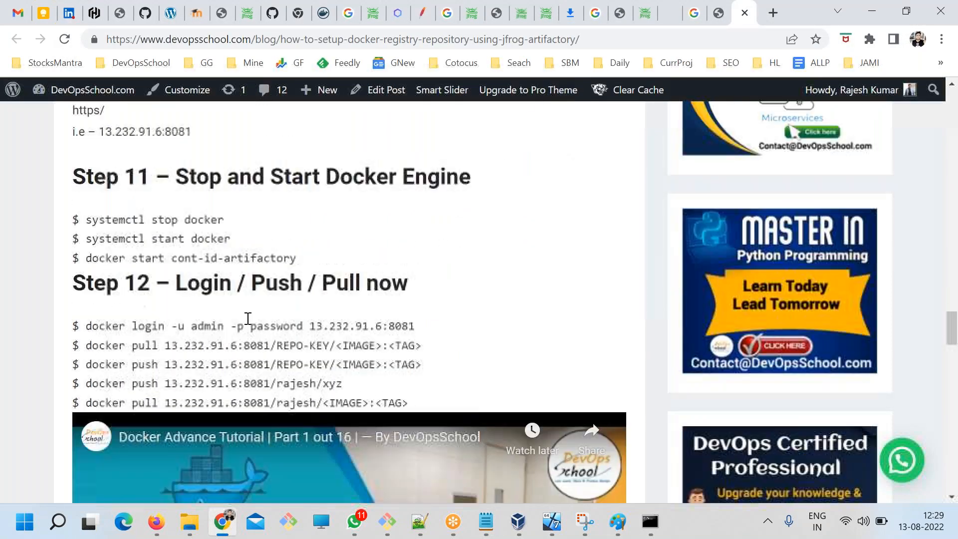
left_click_drag(226, 327, 391, 388)
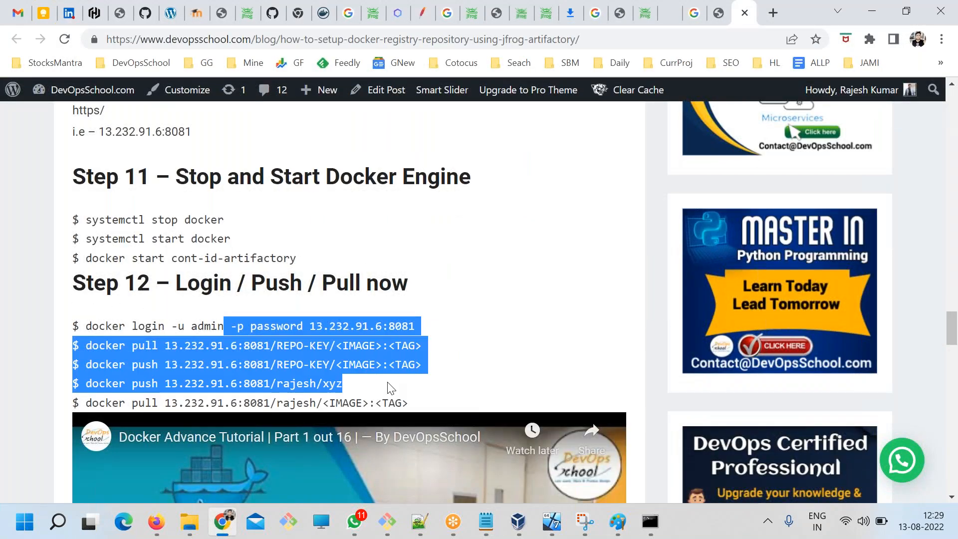
scroll(389, 386, "up", 3)
left_click_drag(192, 281, 163, 282)
Compare the registry ports in the blog's Steps 10 and 12 with the docker commands in ART.txt, and highlight those commands.
key("alt+Tab")
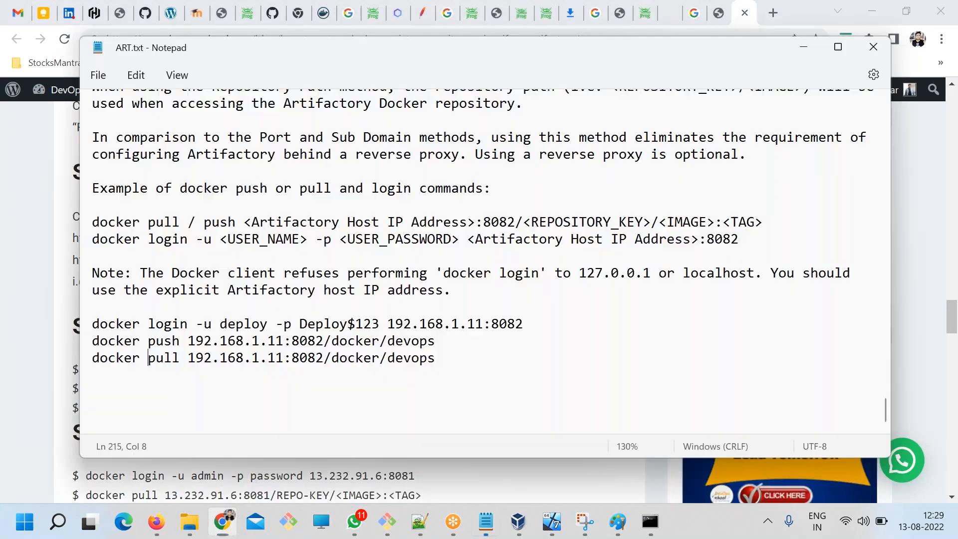
left_click_drag(530, 323, 458, 323)
key("alt+Tab")
left_click(209, 291)
double_click(176, 281)
scroll(214, 320, "down", 3)
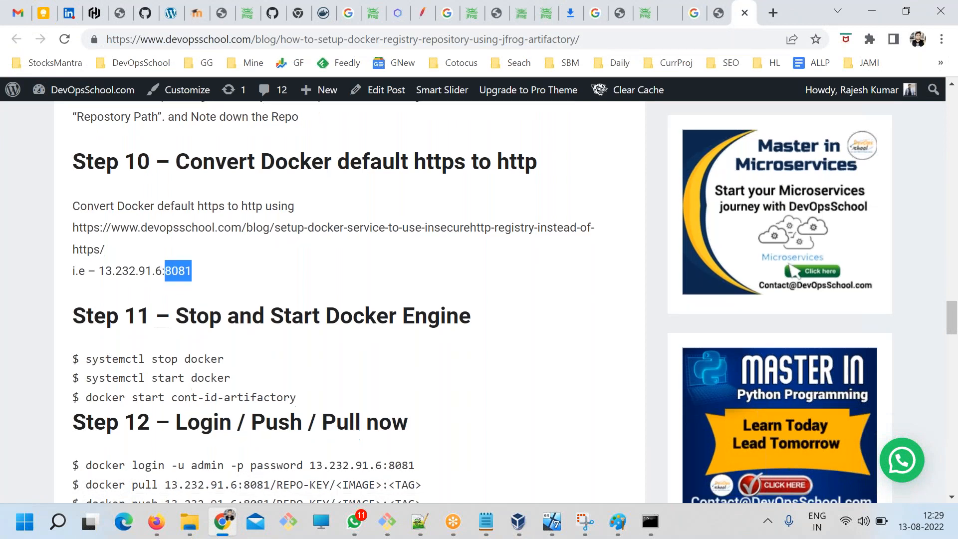
double_click(391, 326)
key("alt+Tab")
left_click_drag(444, 358, 74, 322)
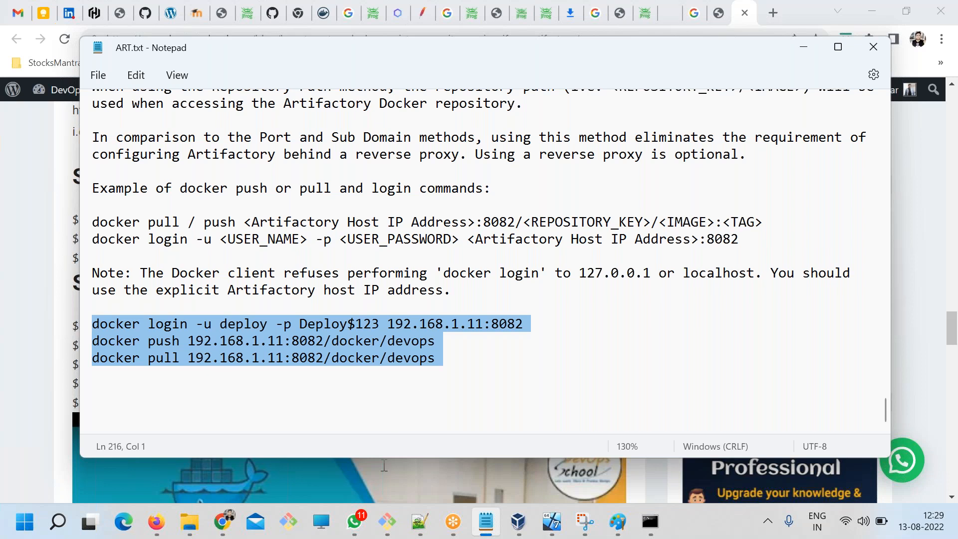
Switch to VirtualBox Manager, start the K8 virtual machine and dismiss its pointer integration notice.
left_click(522, 521)
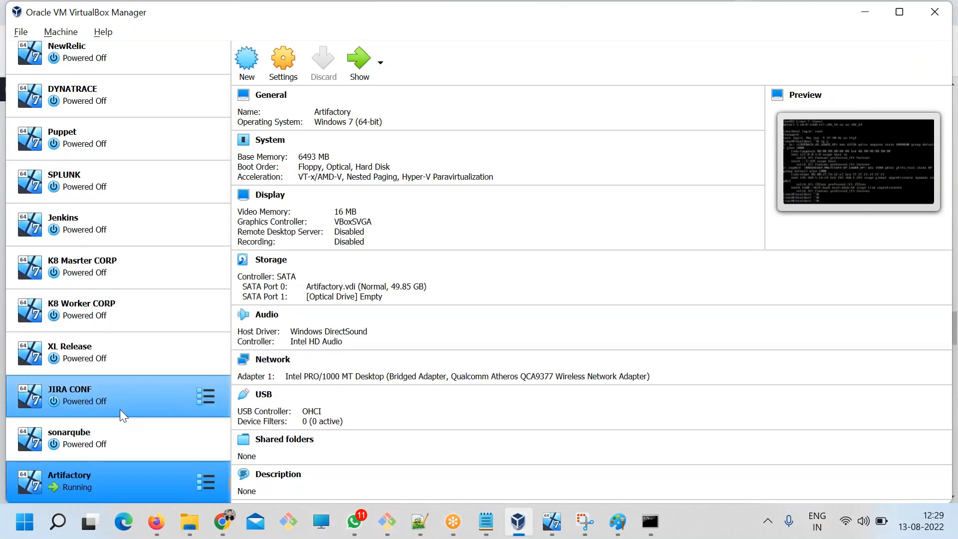
scroll(119, 409, "up", 3)
scroll(119, 411, "down", 3)
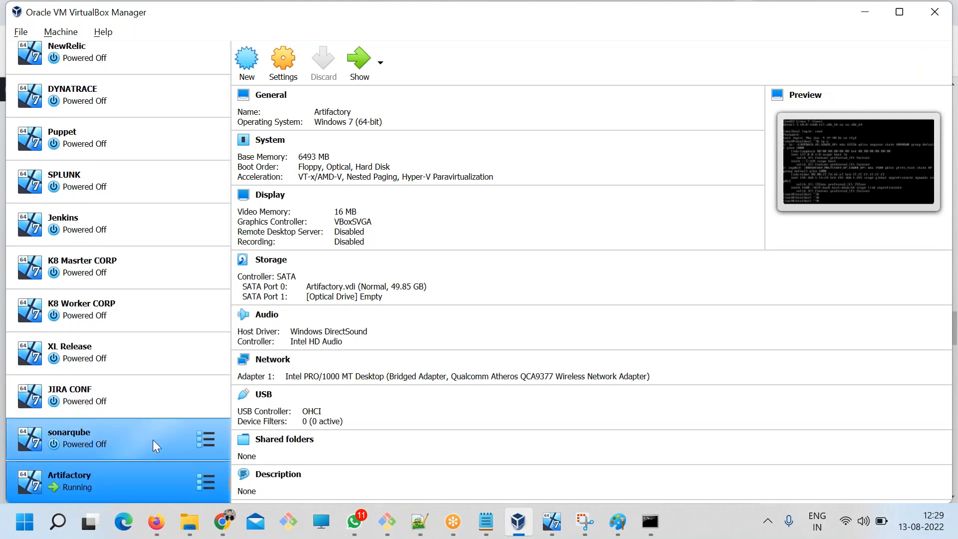
scroll(154, 444, "up", 12)
scroll(155, 451, "up", 4)
scroll(155, 452, "down", 6)
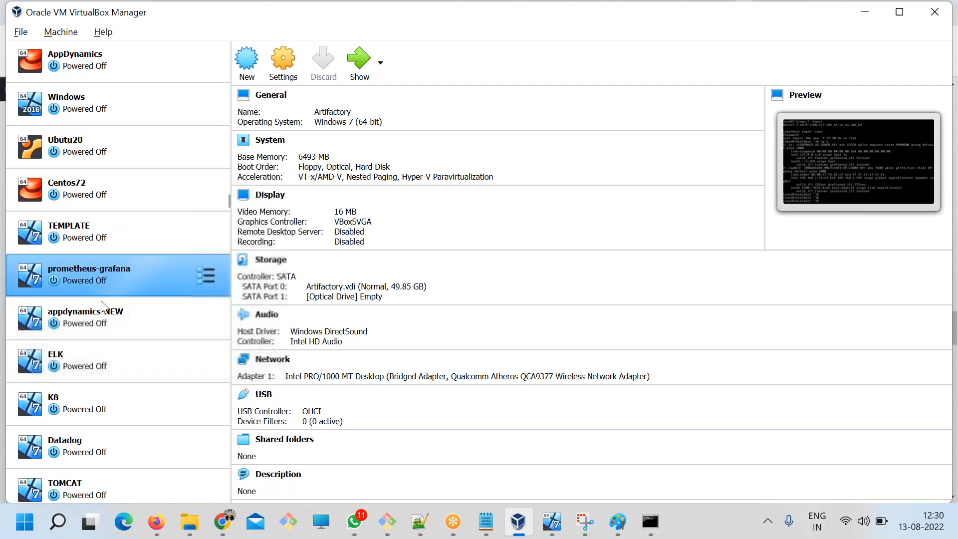
left_click(59, 394)
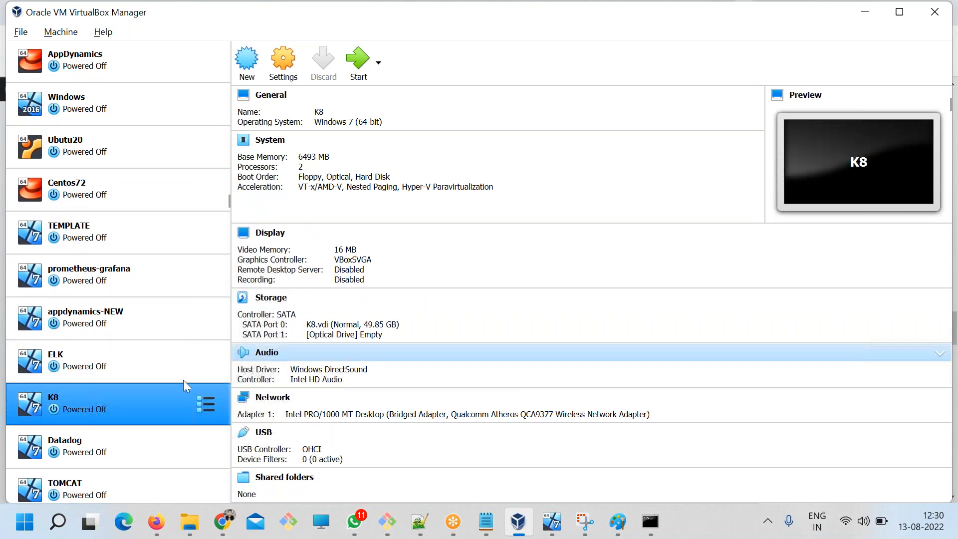
left_click(359, 65)
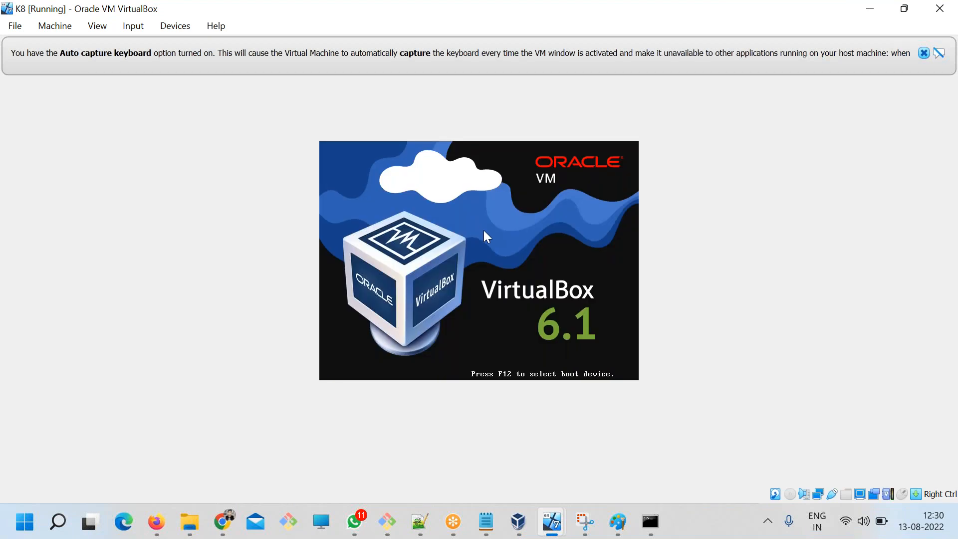
key("Return")
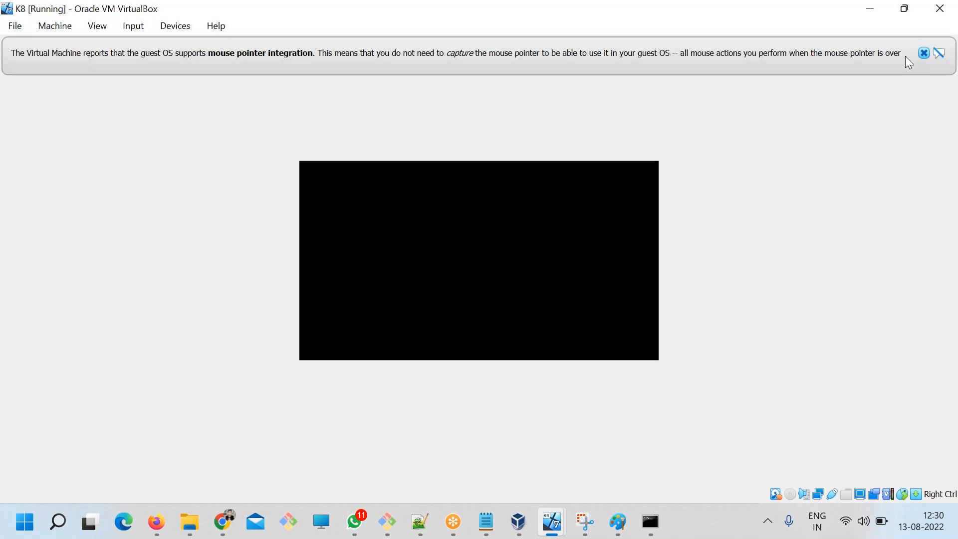
left_click(925, 50)
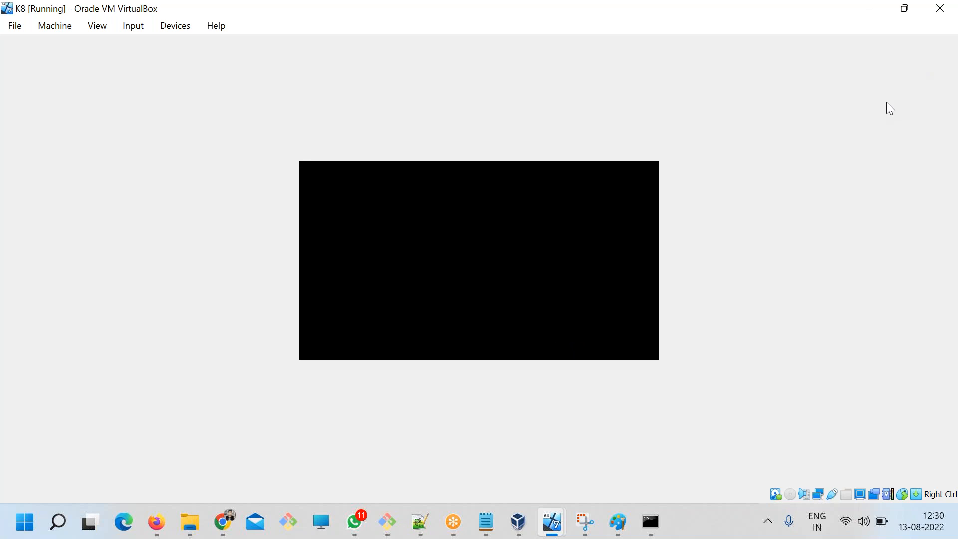
Switch to the Git Bash terminal, end the SSH session on the Artifactory server and return to the K8 machine.
left_click(387, 521)
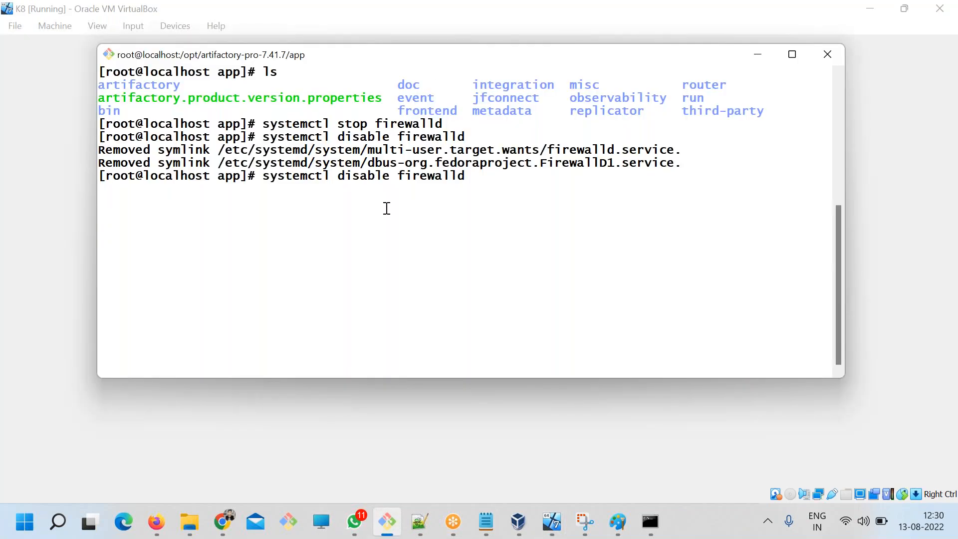
key("Return")
key("Return")
key("Return")
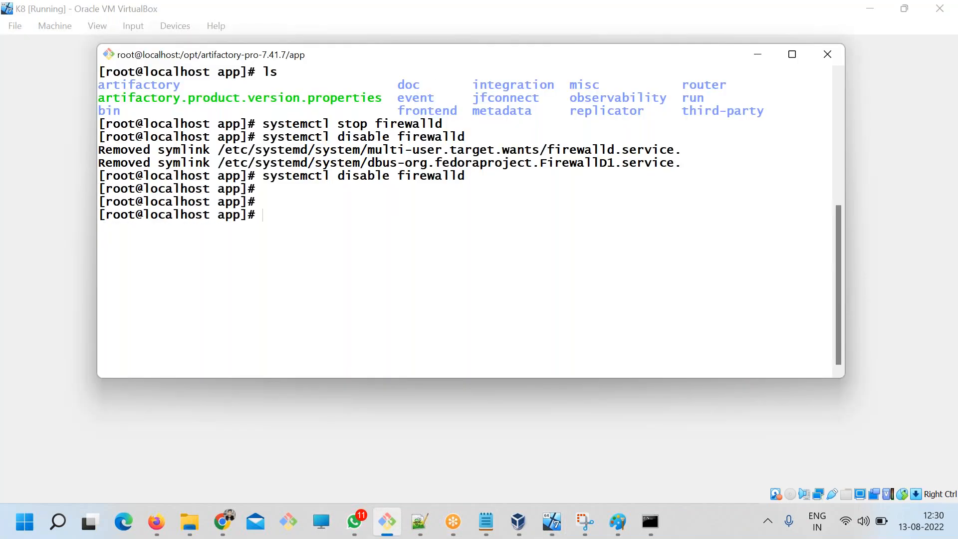
type("exit")
key("Return")
key("alt+Tab")
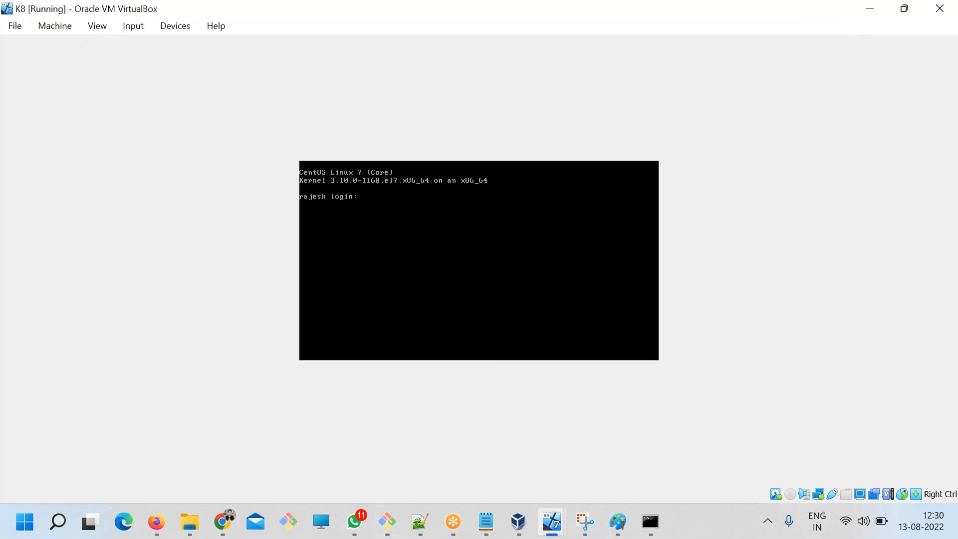
Log in to the K8 console as root with the account password and list its network addresses with ip a.
type("root")
key("Return")
key("Return")
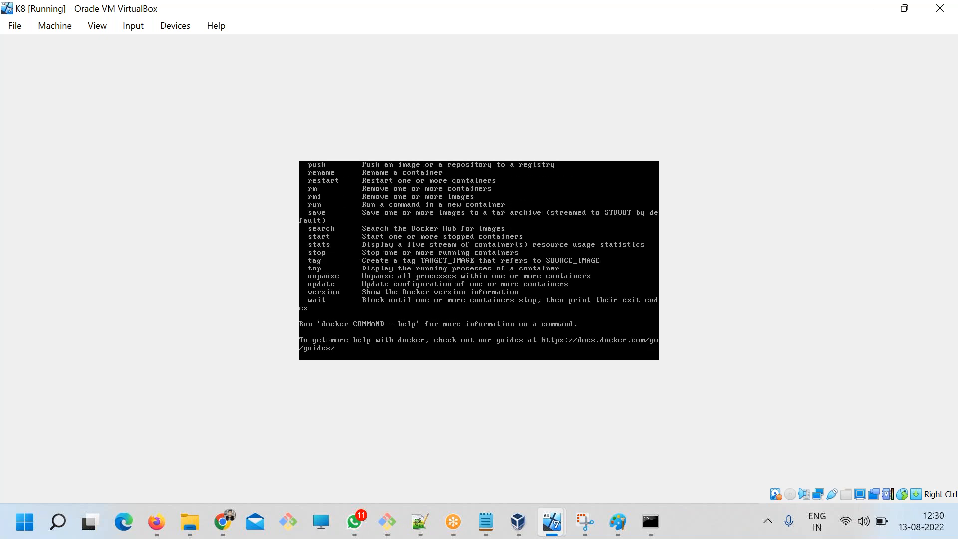
type("a")
key("Return")
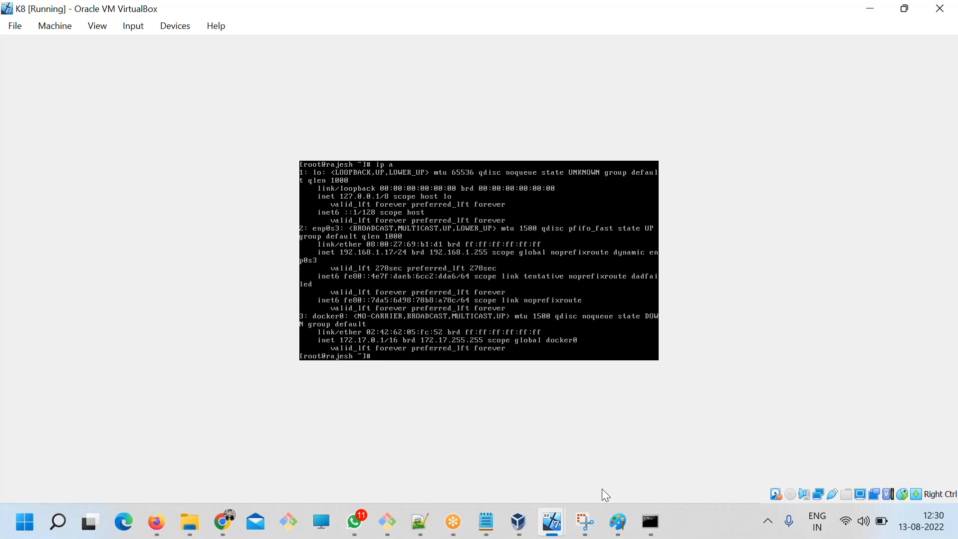
left_click(387, 522)
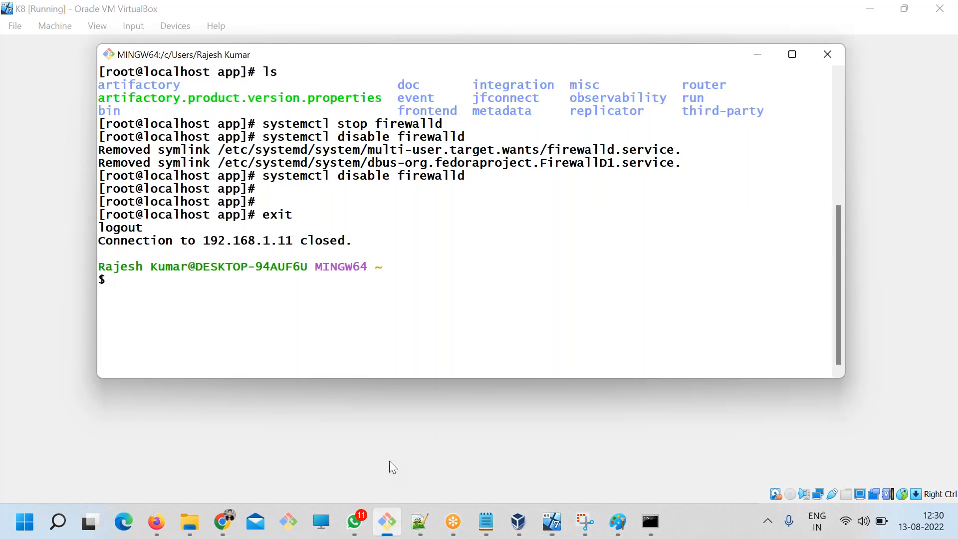
key("Up")
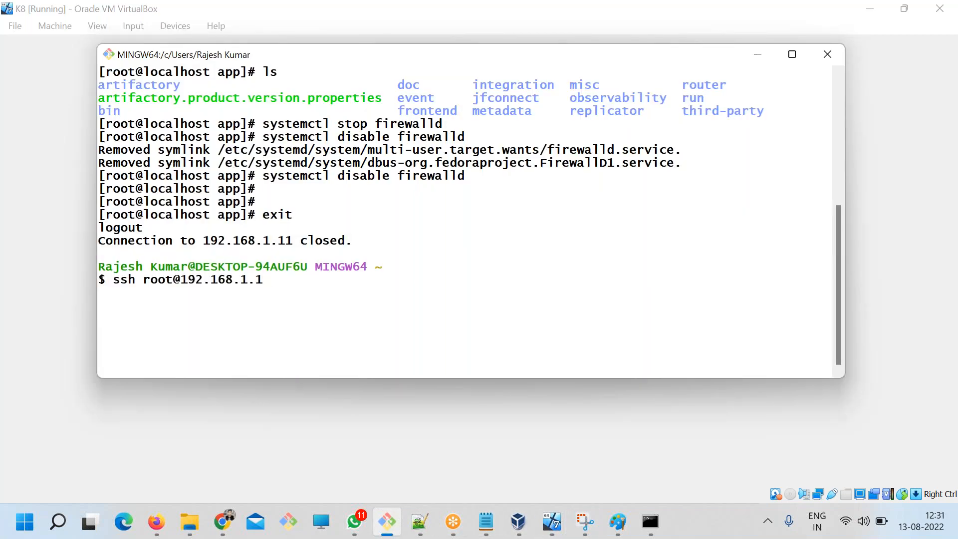
key("Return")
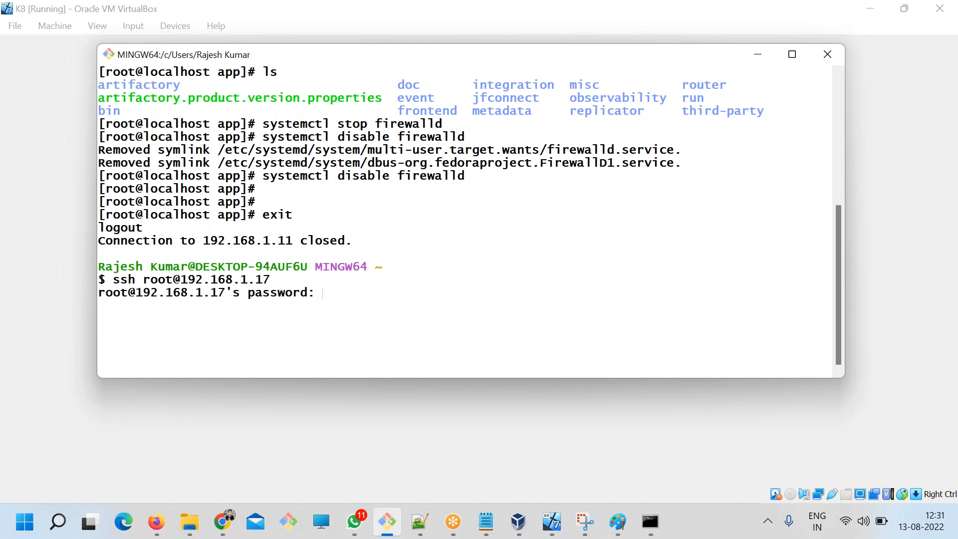
key("Return")
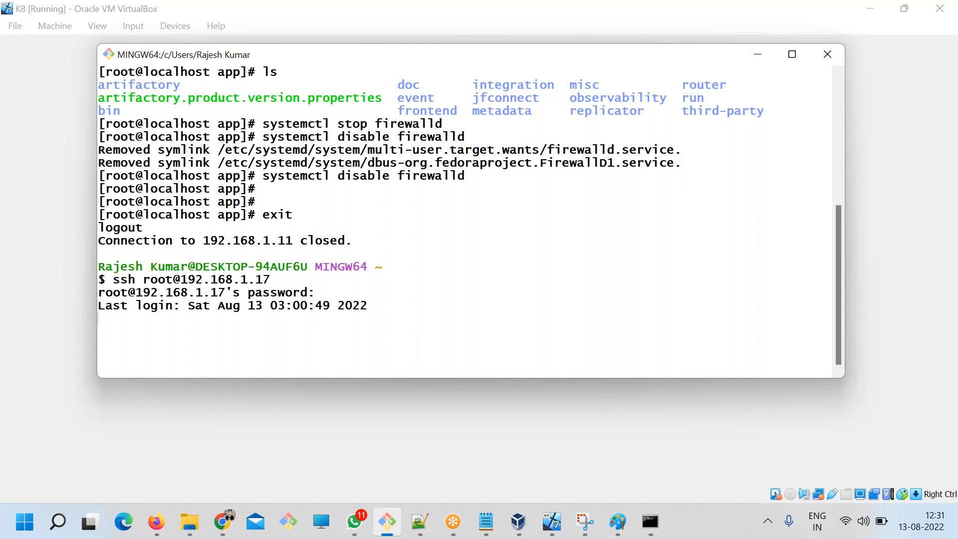
type("clear")
key("Return")
List the home directory's files and the local Docker images, and highlight the nginx image.
type("ls")
key("Return")
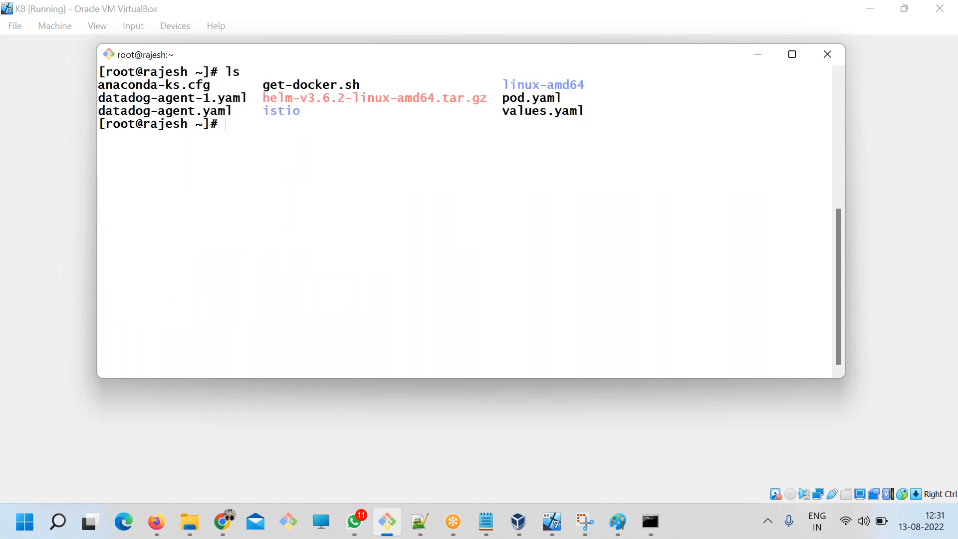
type("docker imagfe")
key("BackSpace")
key("BackSpace")
type("es")
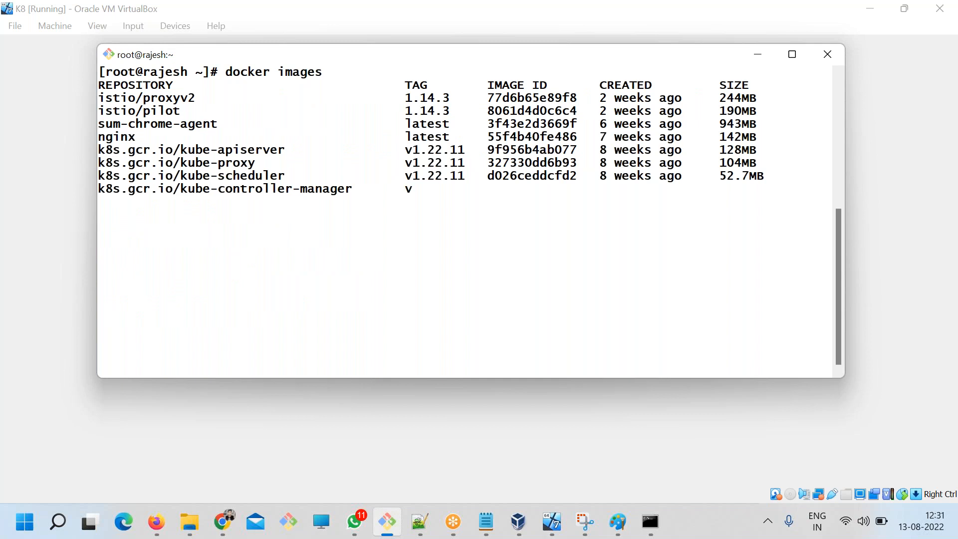
double_click(109, 138)
double_click(127, 139)
double_click(109, 142)
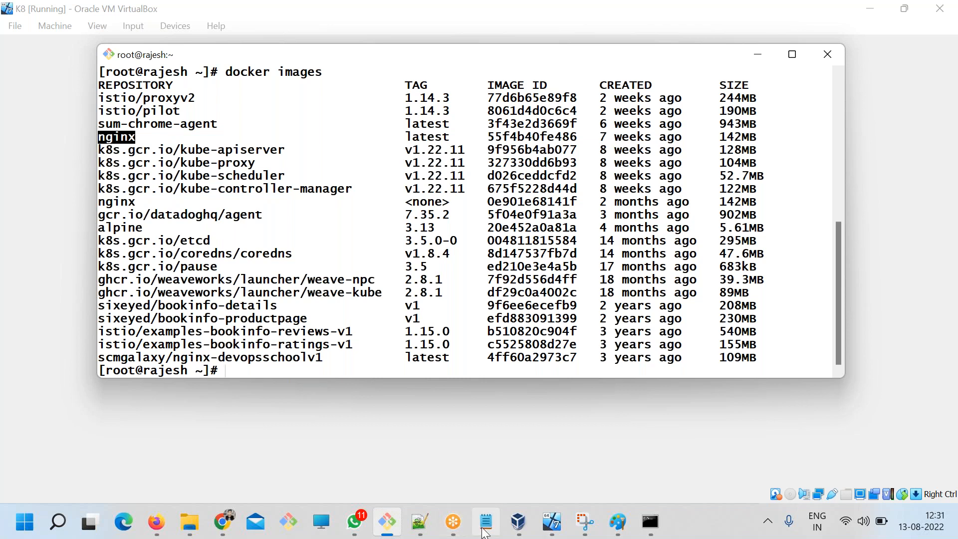
Switch to ART.txt in Notepad and insert the line "docker tag nginx" above the docker login command.
left_click(483, 530)
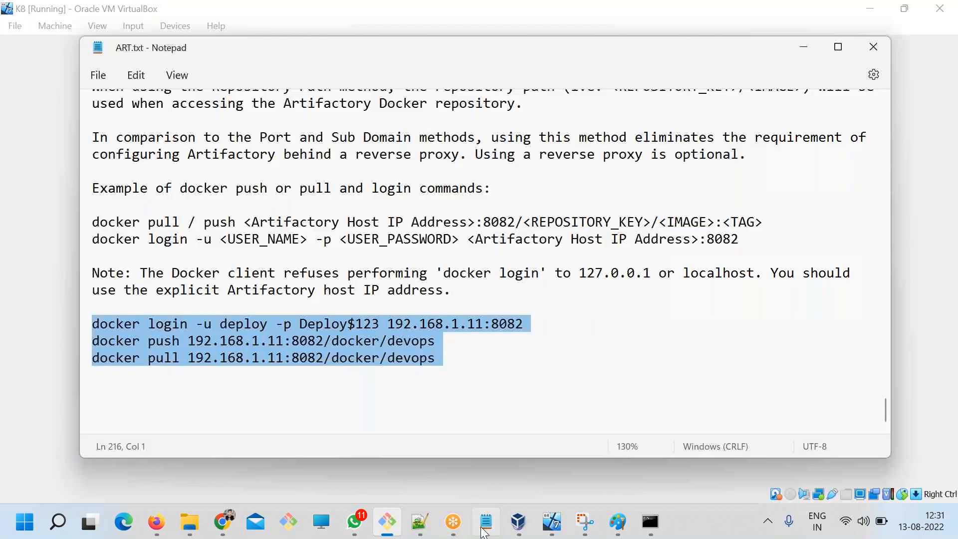
left_click(211, 302)
key("Return")
type("docker ")
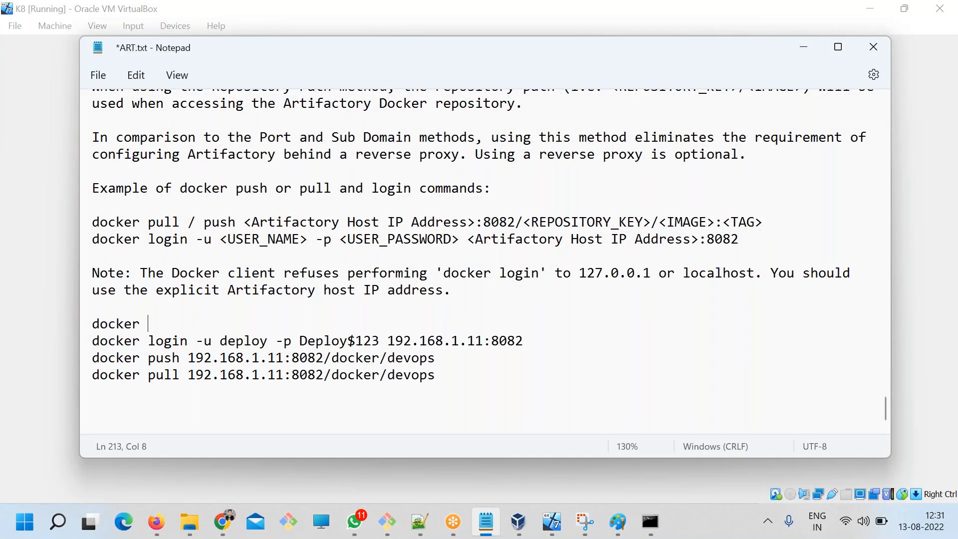
type("tag nginx")
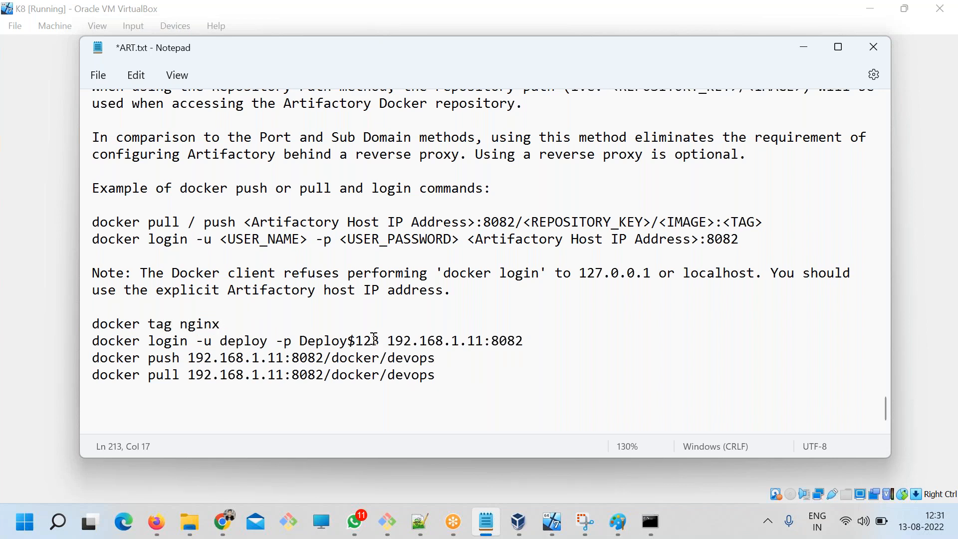
Complete the docker tag line with the push target 192.168.1.11:8082/docker/devops, separated by a space, and save ART.txt.
left_click(430, 358)
left_click_drag(435, 358, 191, 359)
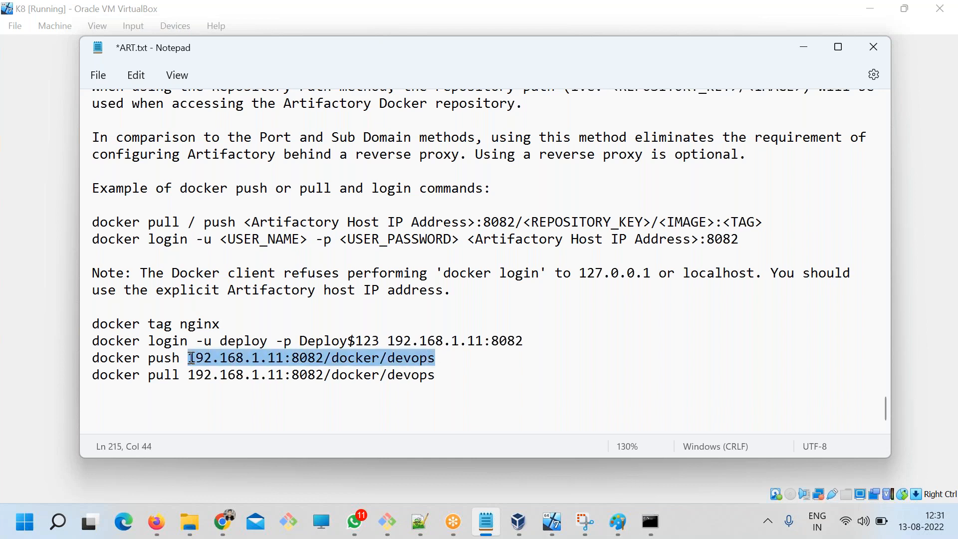
key("ctrl+c")
left_click(245, 324)
key("ctrl+v")
left_click(220, 324)
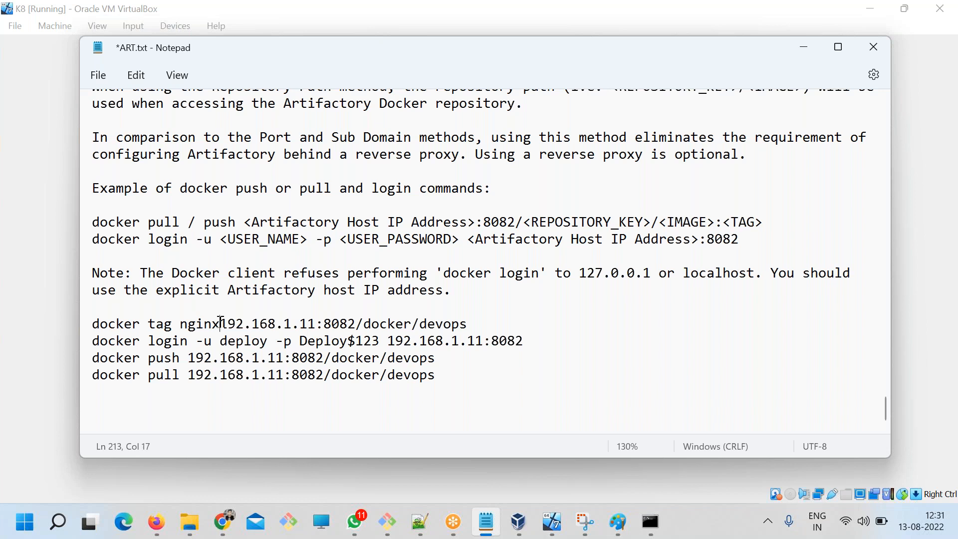
key("ctrl+s")
Copy the docker tag line into the cleared Git Bash terminal and run "docker tag nginx 192.168.1.11:8082/docker/devops".
left_click_drag(475, 324, 83, 327)
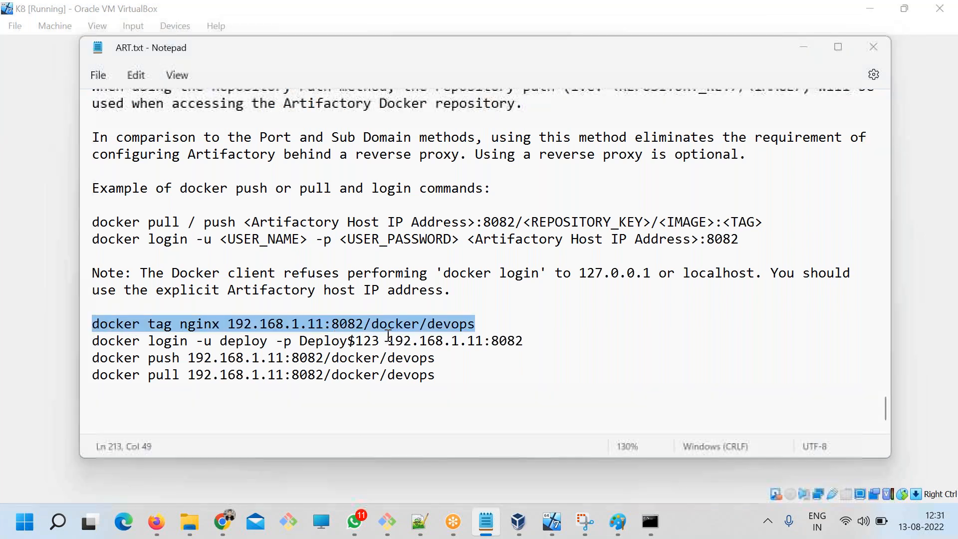
left_click(387, 522)
type("c;e")
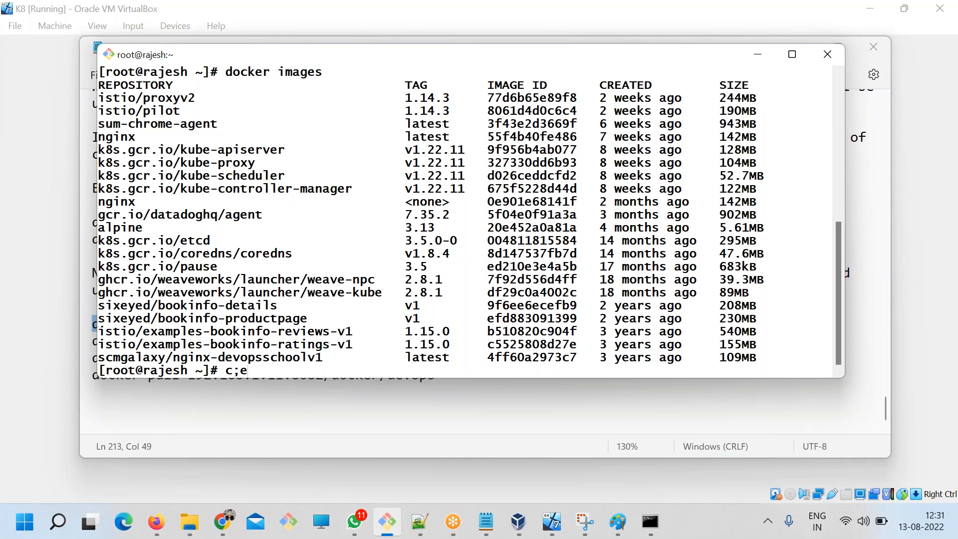
type("clear")
key("Return")
right_click(334, 137)
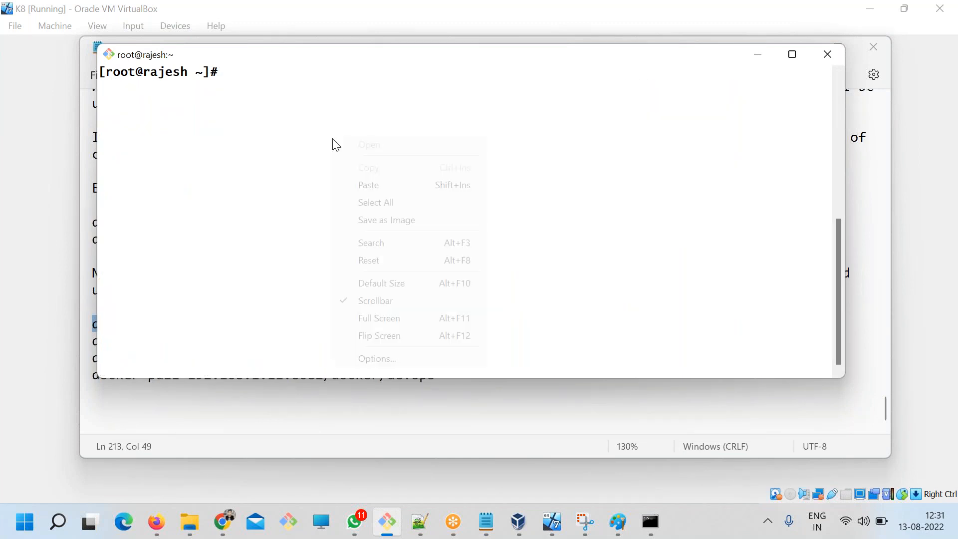
left_click(366, 185)
key("Return")
List the Docker images again and highlight the 192.168.1.11:8082/docker/devops entry.
key("alt+Tab")
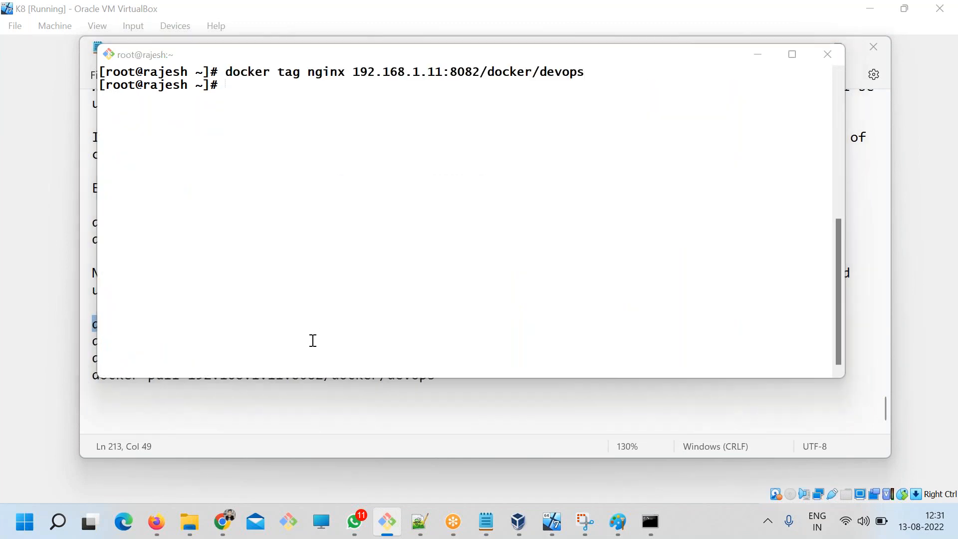
key("alt+Tab")
type("docker image")
left_click_drag(152, 125, 329, 130)
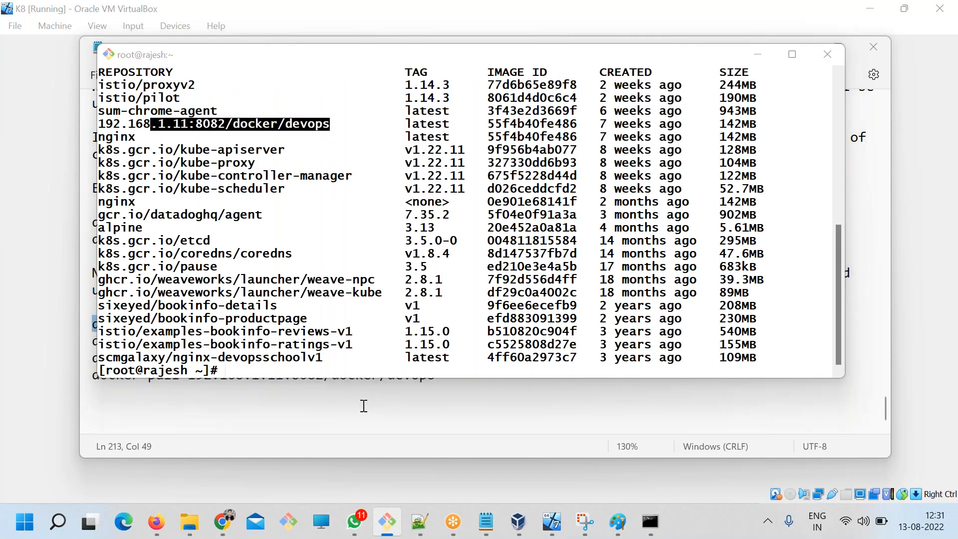
Copy the docker login line with its user name and password from ART.txt and run it against 192.168.1.11:8082 in the Git Bash terminal.
left_click(364, 406)
left_click_drag(475, 324, 89, 321)
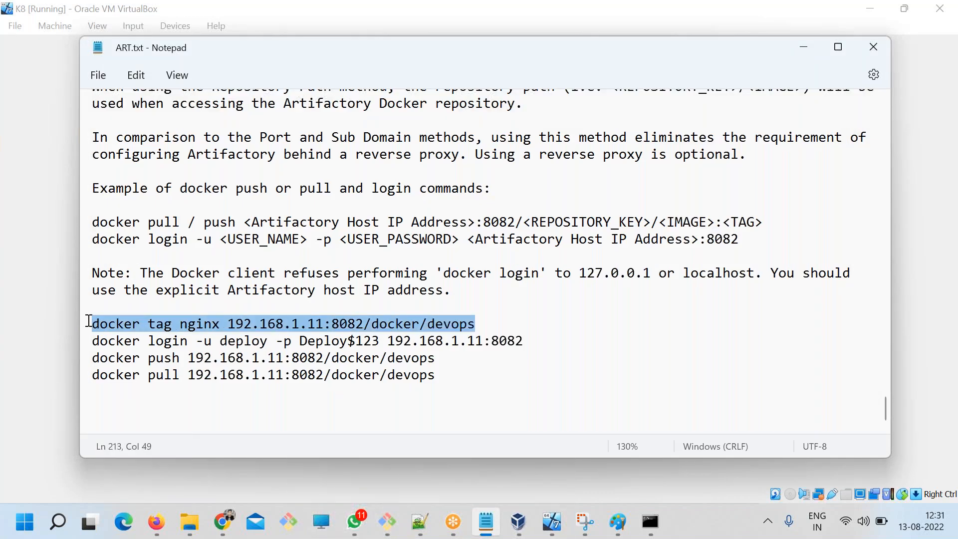
left_click(521, 342)
left_click_drag(487, 342, 82, 336)
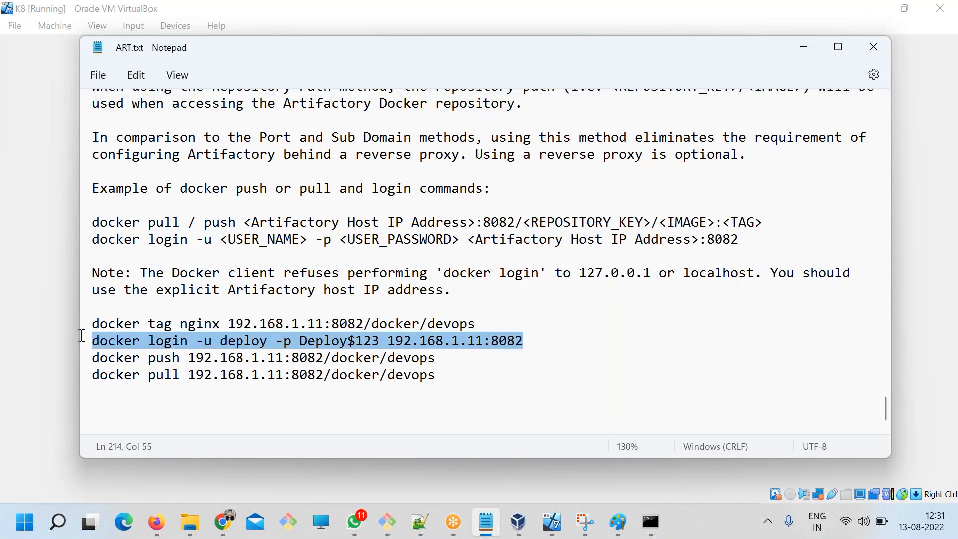
key("ctrl+c")
key("alt+Tab")
right_click(367, 190)
left_click(399, 236)
key("Return")
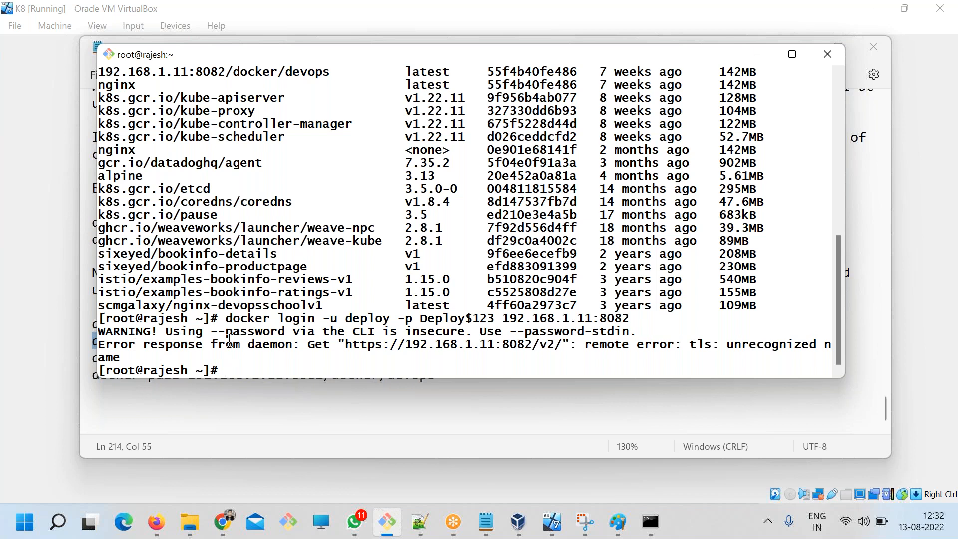
Examine the registry URL and the TLS error text in the docker login response.
left_click_drag(322, 344, 438, 345)
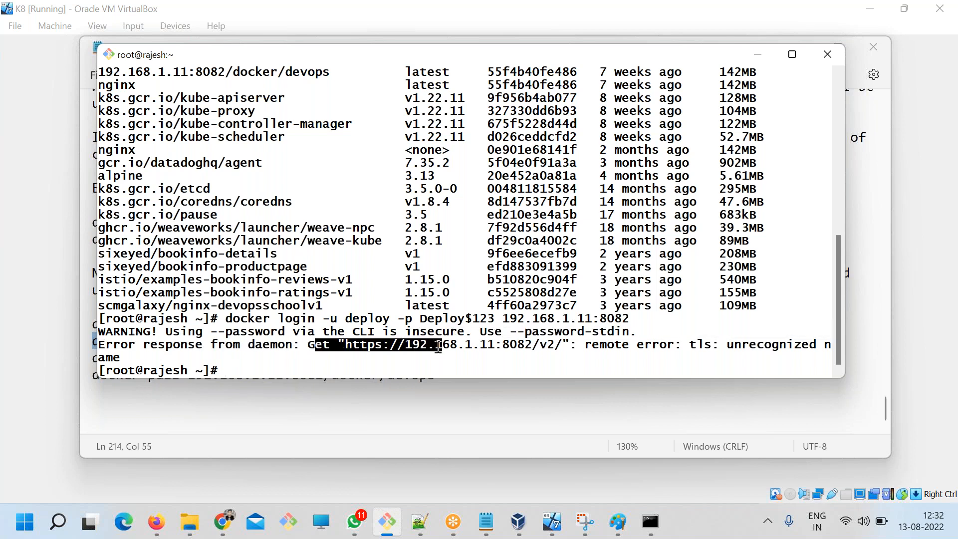
left_click_drag(601, 345, 770, 353)
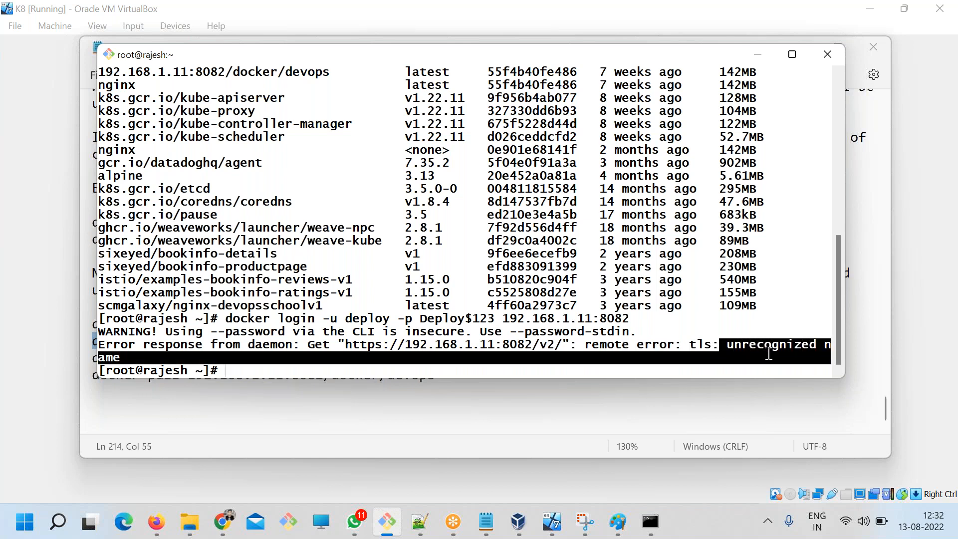
left_click_drag(634, 346, 628, 346)
left_click_drag(492, 346, 346, 344)
left_click(408, 347)
Ping 192.168.1.11 from the terminal to check connectivity, and stop the ping after a few replies.
type("ping 192")
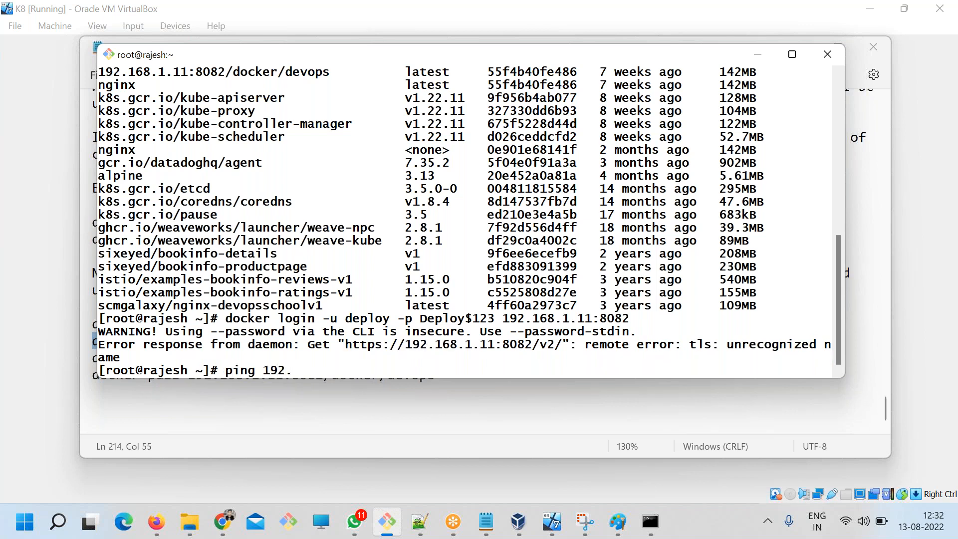
type(".168.1.11")
key("Return")
key("ctrl+c")
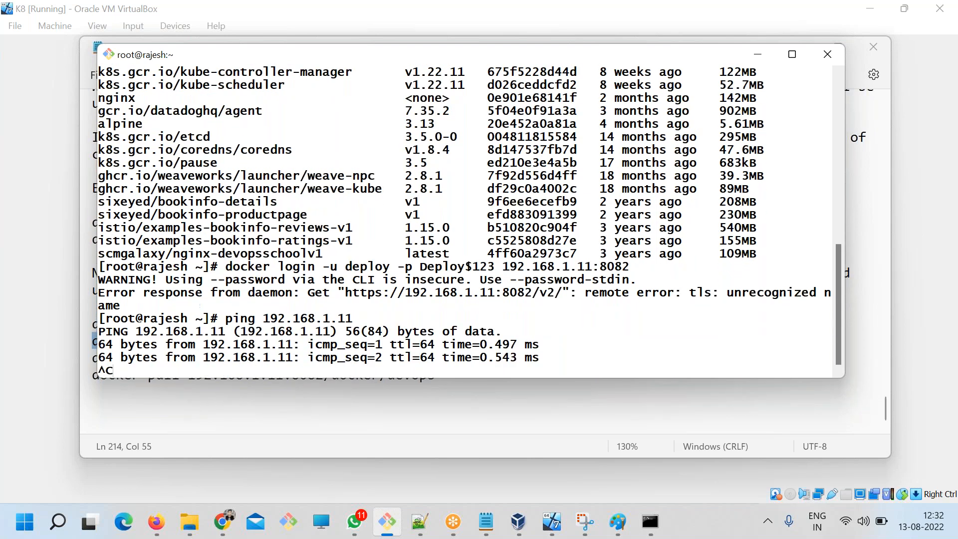
Compare the https address in the docker login error with the Artifactory page's address in Chrome.
left_click_drag(125, 235, 390, 240)
left_click(381, 241)
left_click(215, 525)
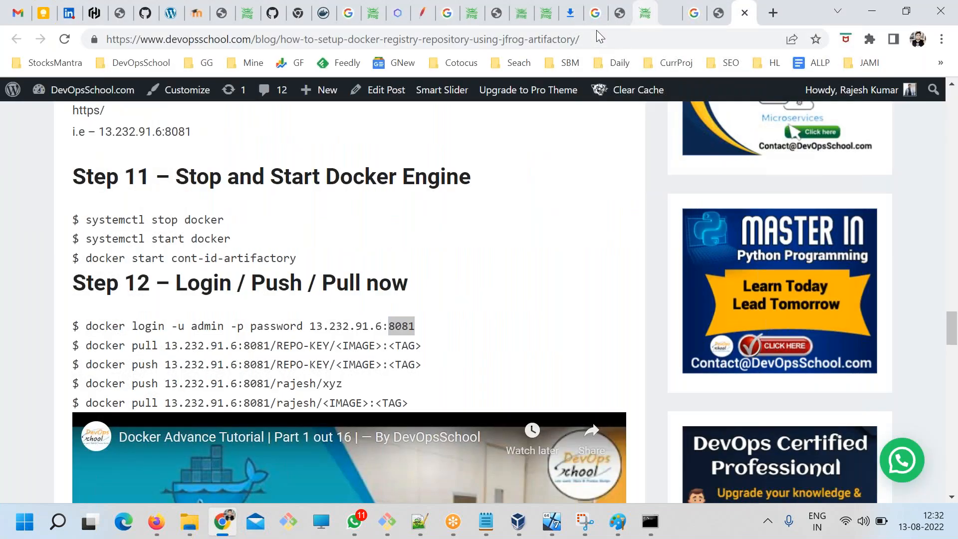
left_click(644, 14)
left_click(221, 41)
key("alt+Tab")
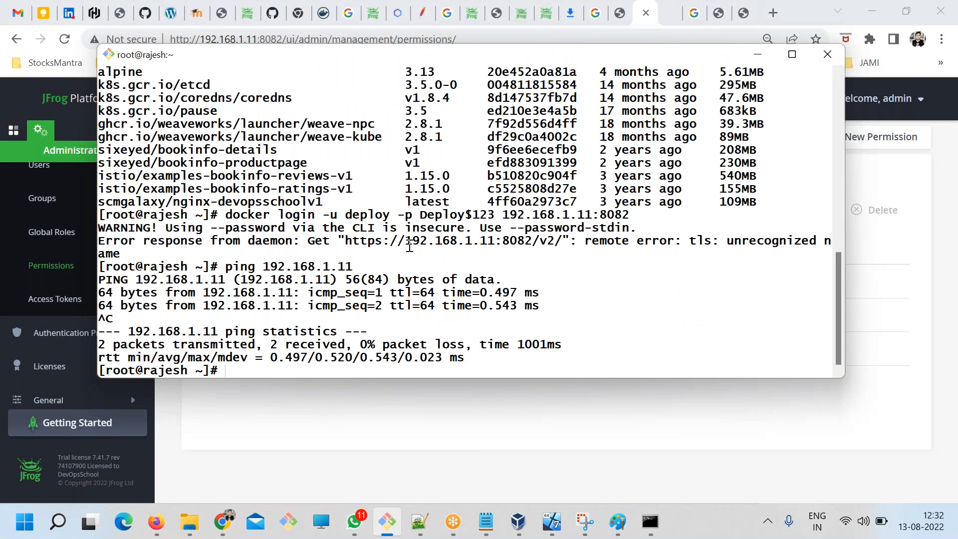
left_click_drag(382, 243, 348, 241)
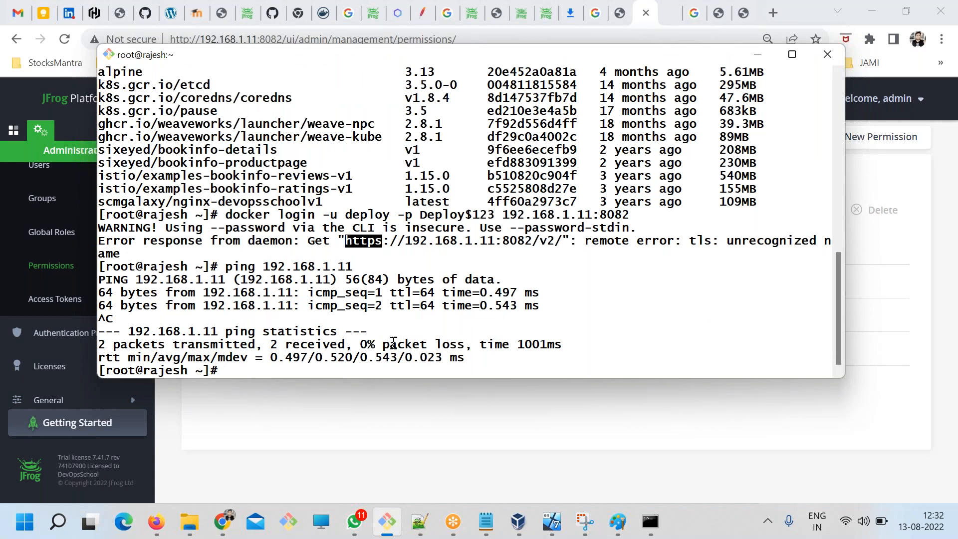
key("alt+Tab")
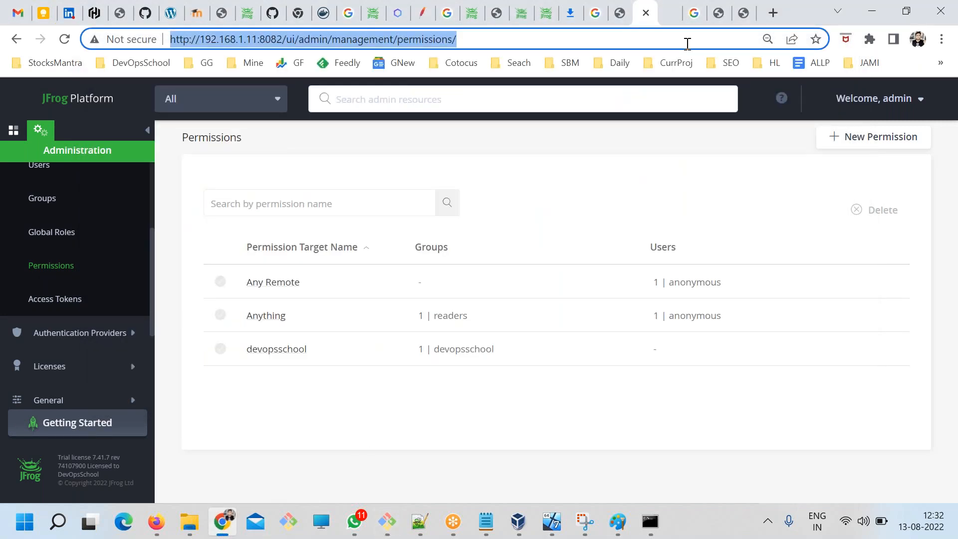
Find and highlight the step on converting Docker's default https to http in the DevOpsSchool JFrog Artifactory registry article.
left_click(740, 15)
scroll(418, 307, "up", 15)
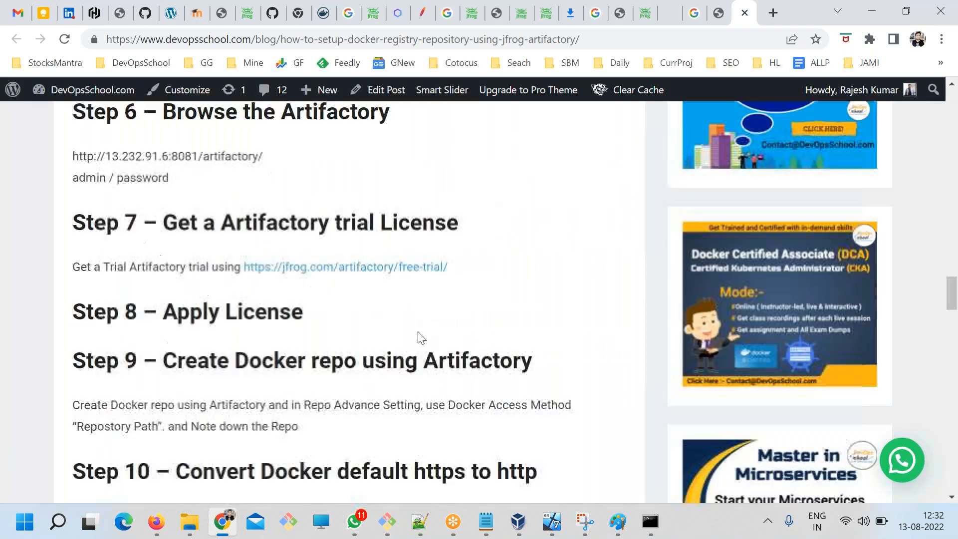
scroll(405, 366, "up", 9)
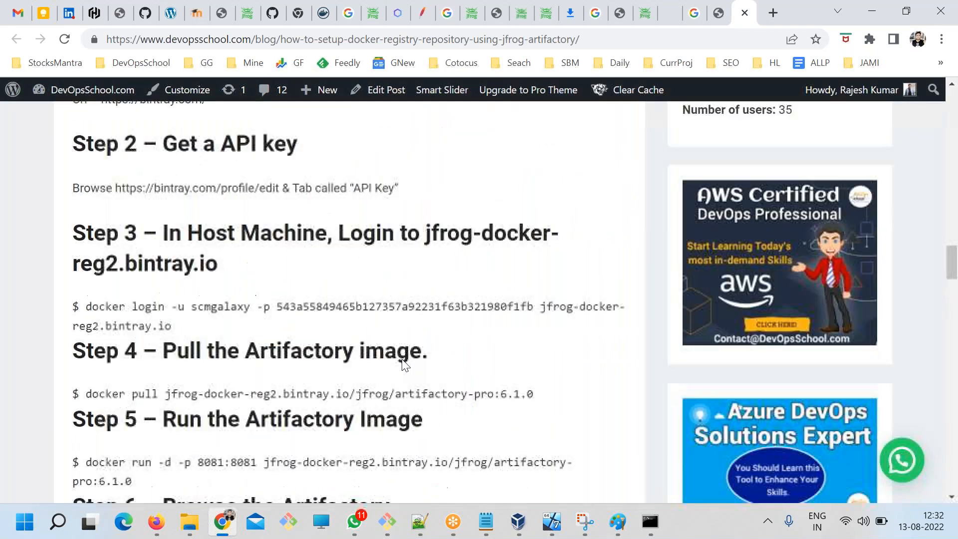
scroll(409, 359, "up", 4)
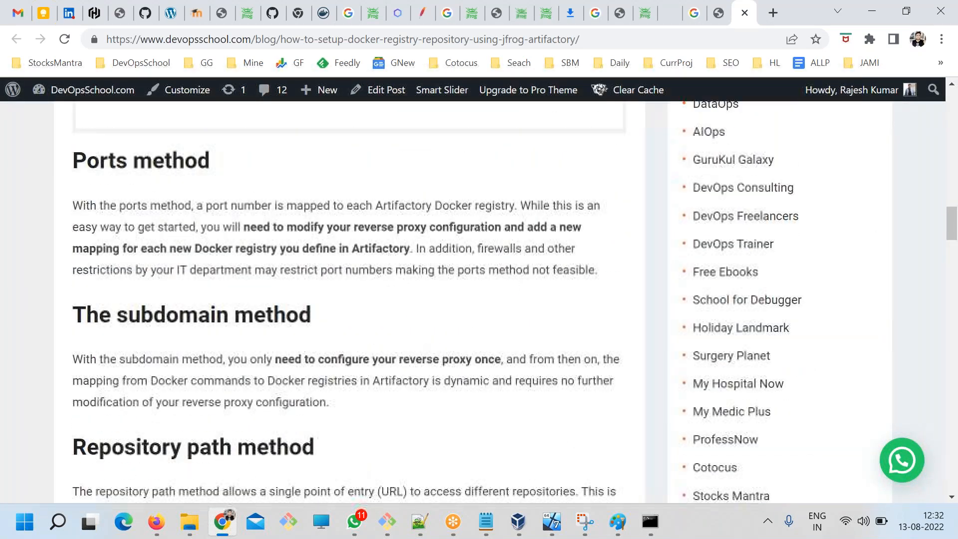
scroll(408, 357, "down", 16)
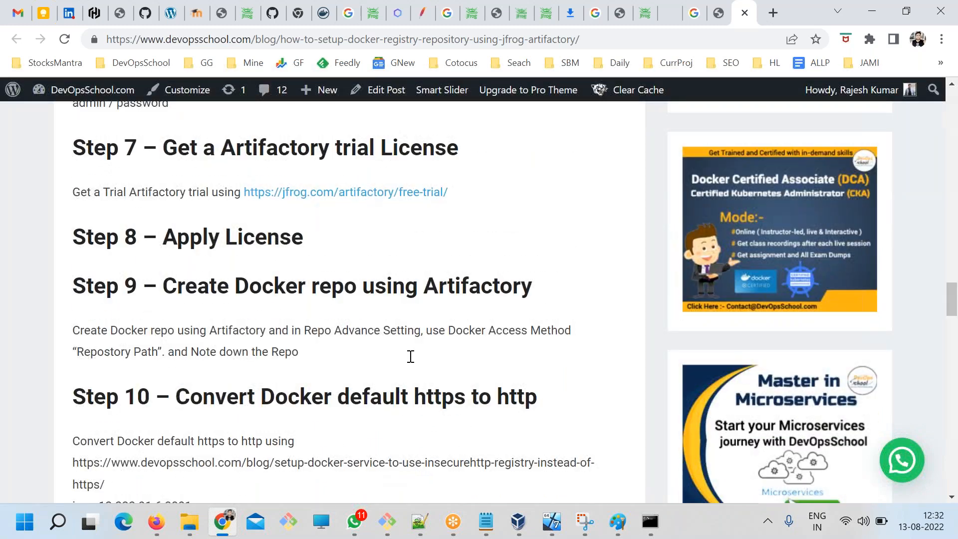
scroll(411, 357, "down", 10)
scroll(409, 353, "up", 4)
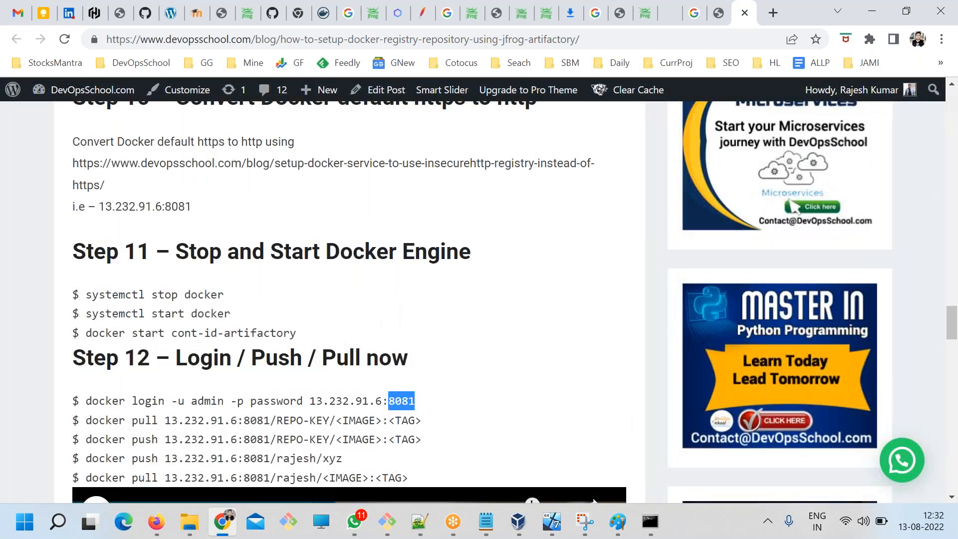
scroll(191, 247, "up", 3)
left_click_drag(190, 247, 550, 258)
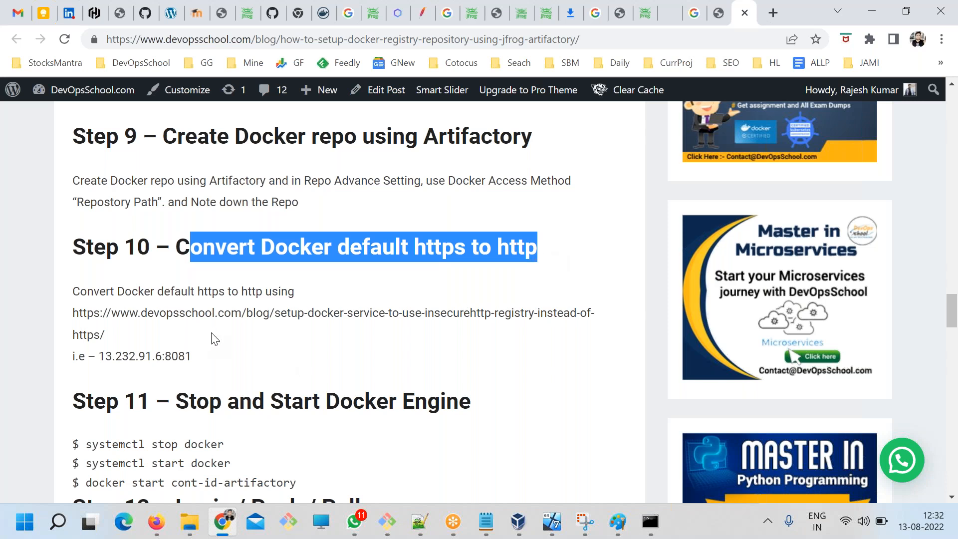
Open the insecure http registry article whose URL is given in Step 10 in a new browser tab.
left_click_drag(106, 336, 74, 312)
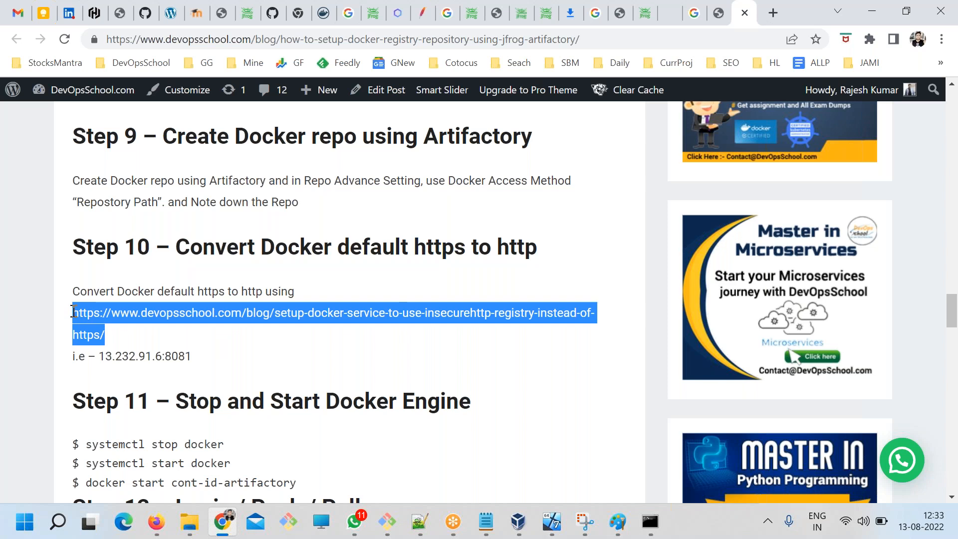
left_click(772, 13)
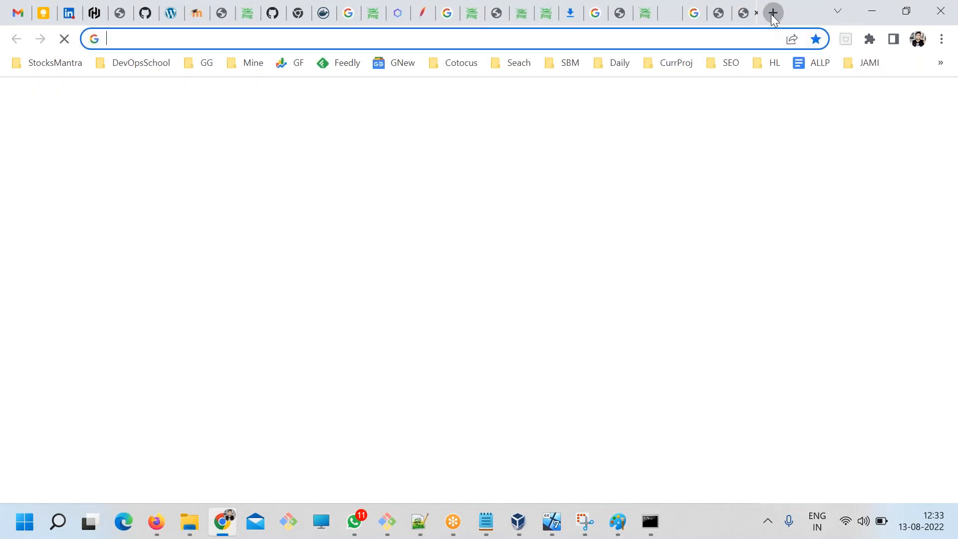
key("ctrl+v")
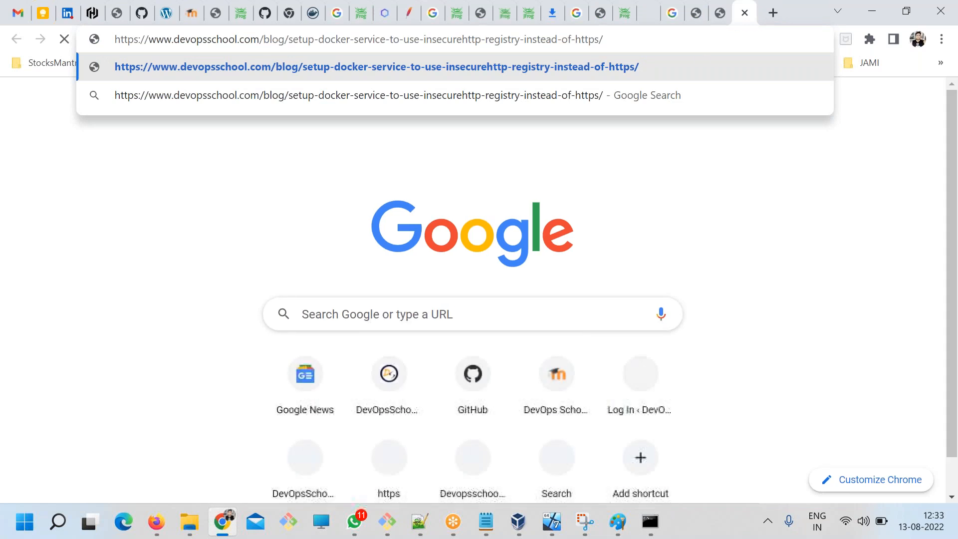
key("Return")
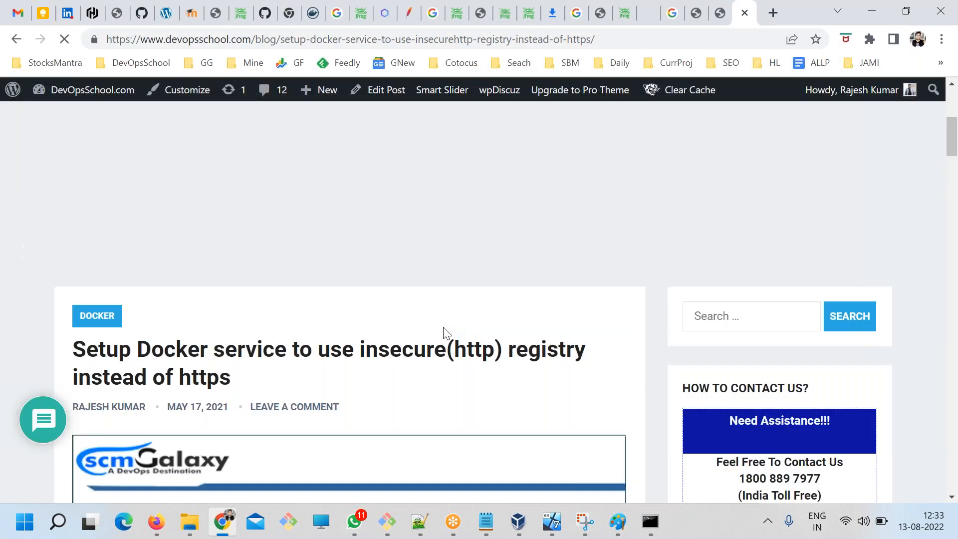
Copy the article's CentOS command, run "vi /etc/docker/daemon.json" in the Git Bash terminal and enter insert mode.
scroll(444, 328, "down", 5)
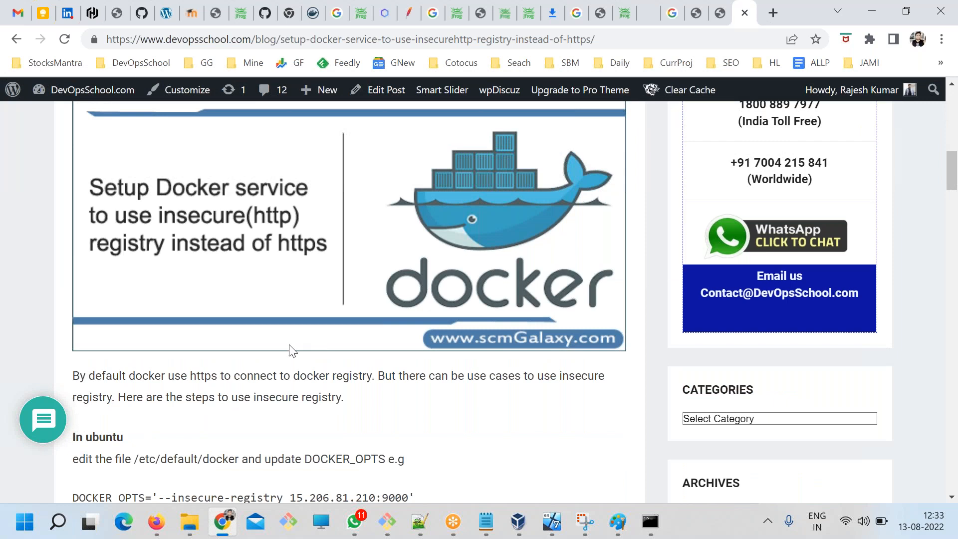
scroll(313, 289, "down", 7)
scroll(314, 289, "down", 3)
scroll(288, 278, "up", 3)
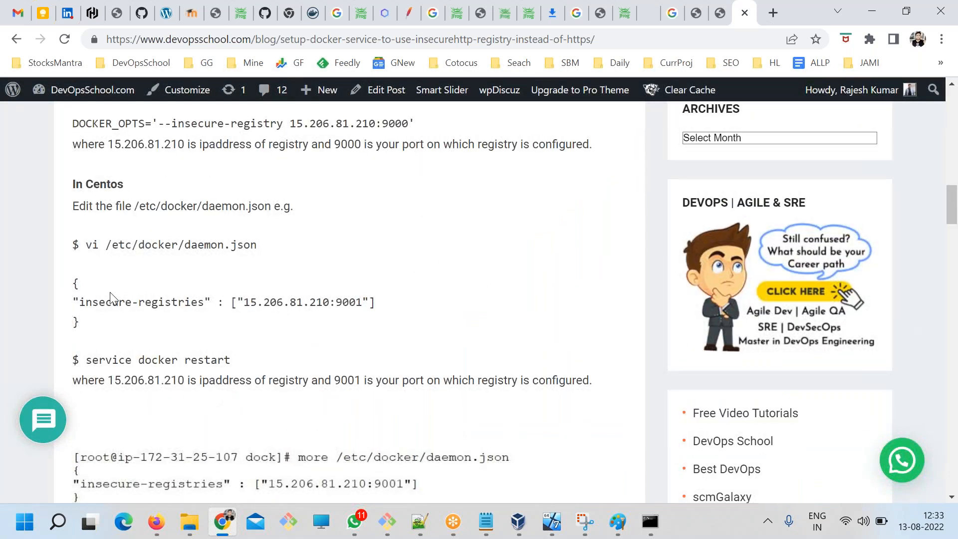
left_click_drag(89, 244, 257, 245)
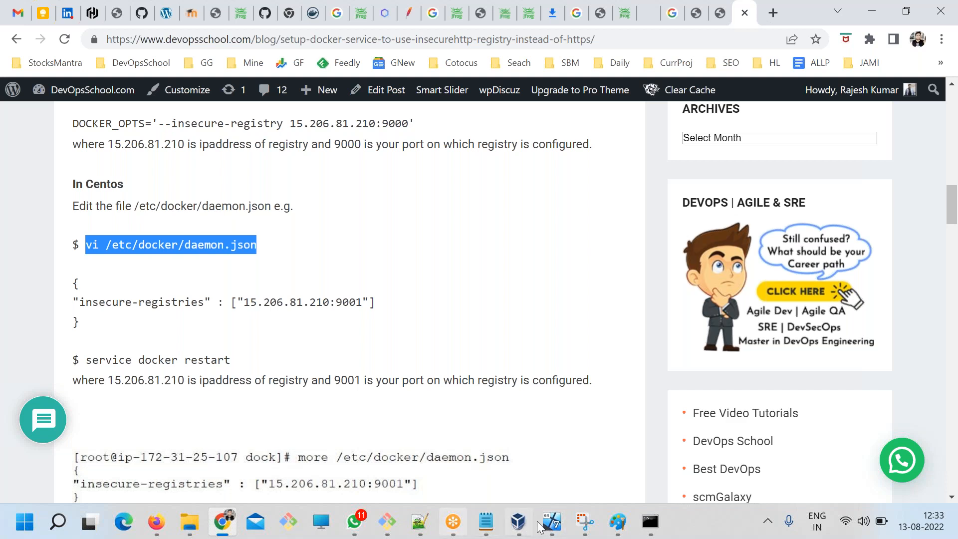
left_click(389, 521)
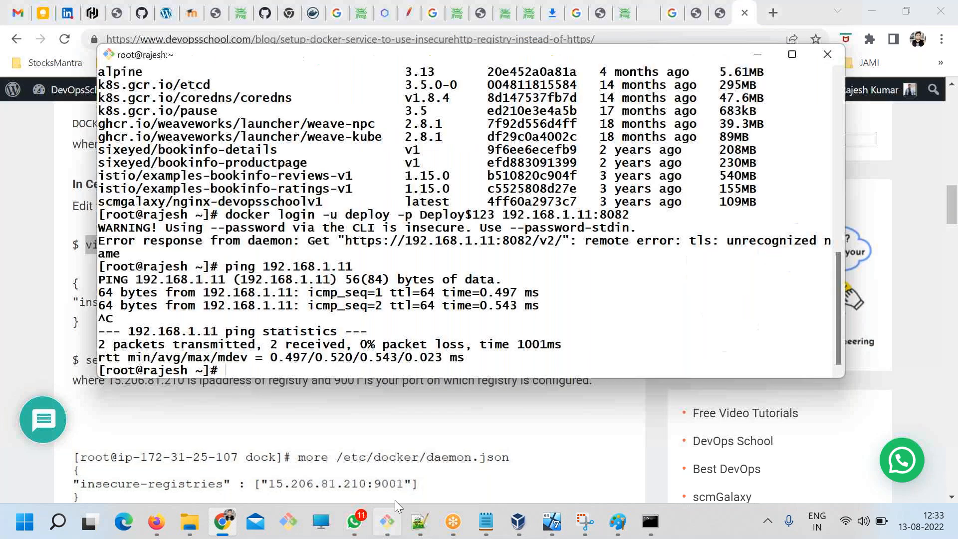
right_click(331, 262)
left_click(365, 311)
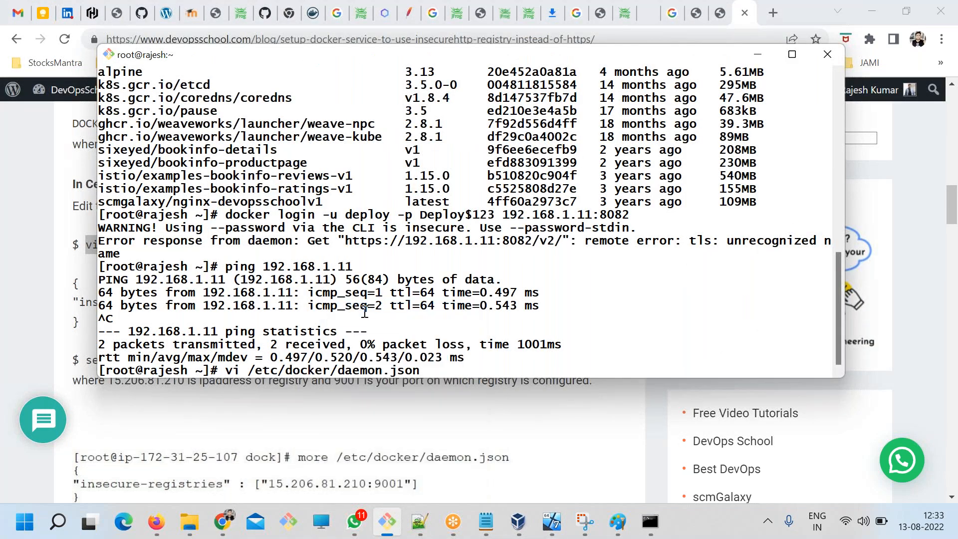
key("Return")
key("i")
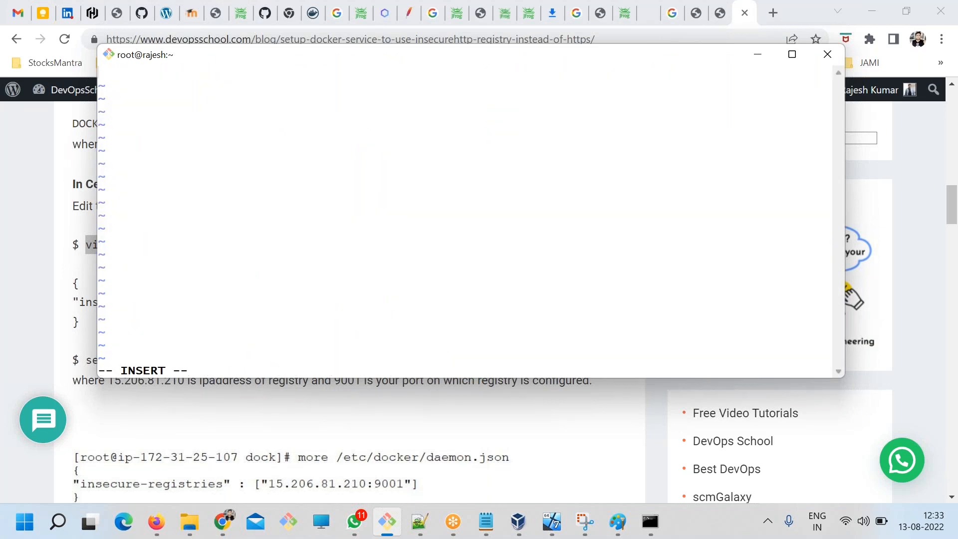
Copy the article's insecure-registries JSON block into ART.txt below the docker pull line.
key("alt+Tab")
left_click_drag(92, 323, 76, 283)
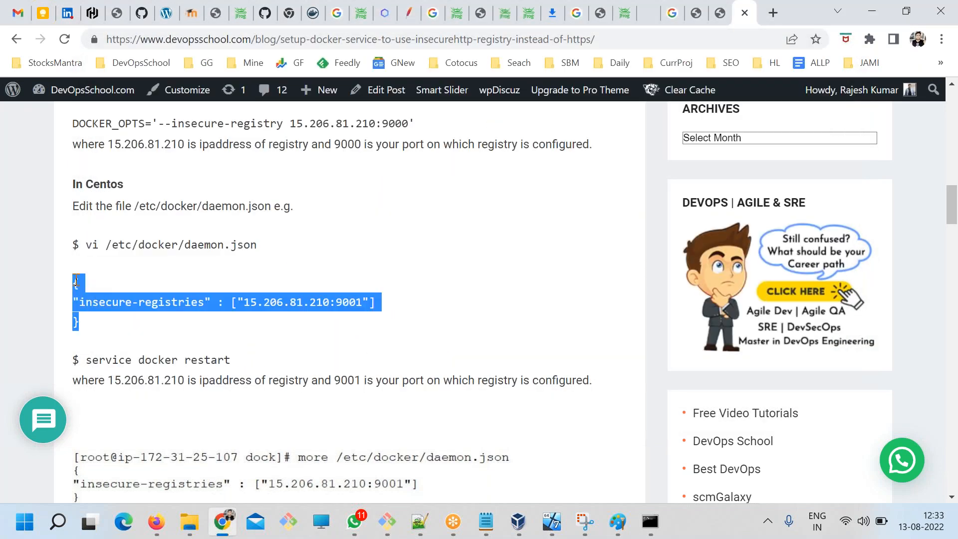
left_click(493, 514)
left_click(464, 372)
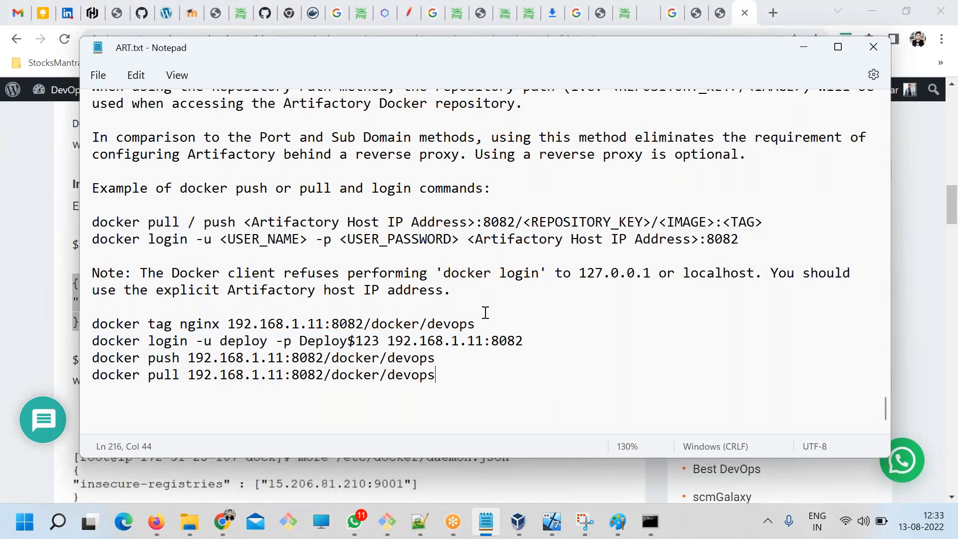
key("Return")
type("{ \"insecure-registries\" : [\"15.206.81.210:9001\"] }")
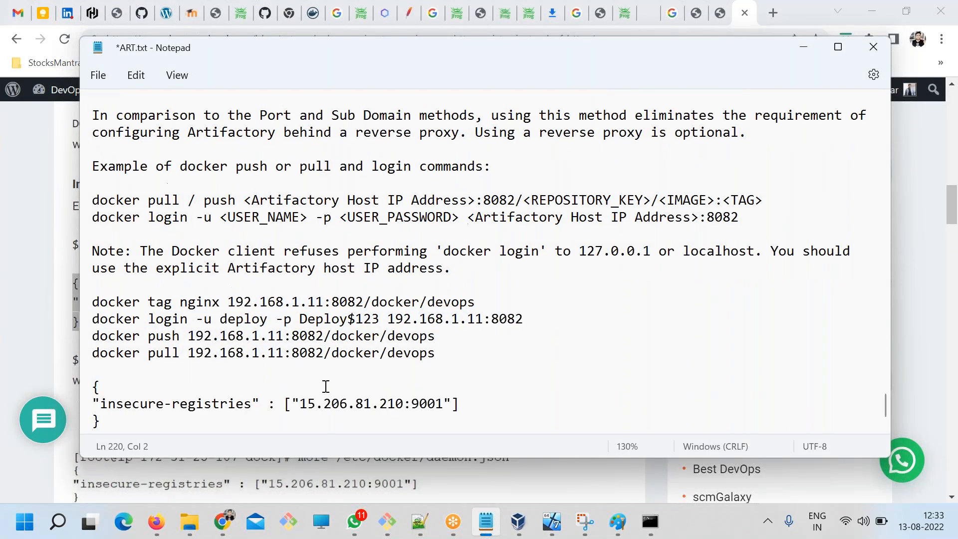
scroll(329, 389, "down", 1)
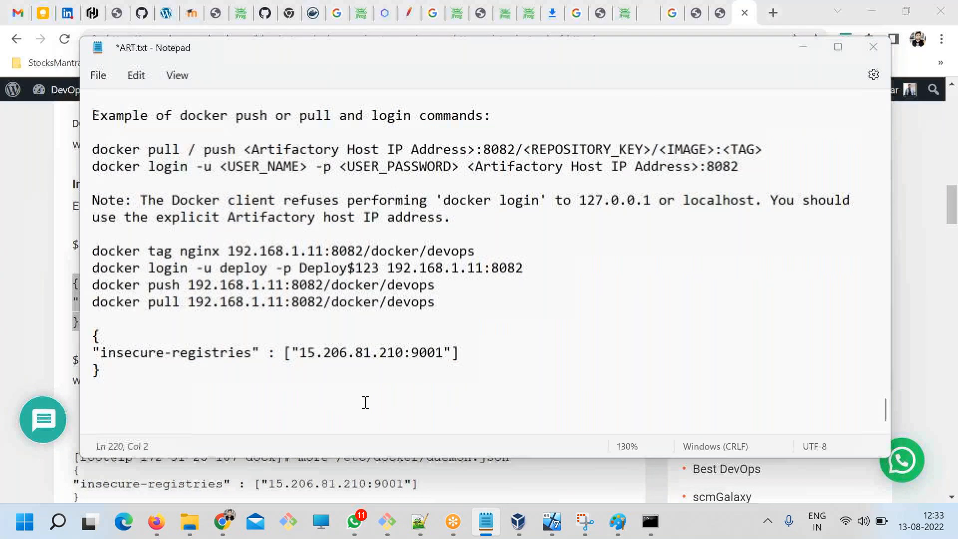
Set the insecure-registries address in the ART.txt JSON block to 192.168.1.1:8082, copying the address and port from the docker login line.
key("alt+Tab")
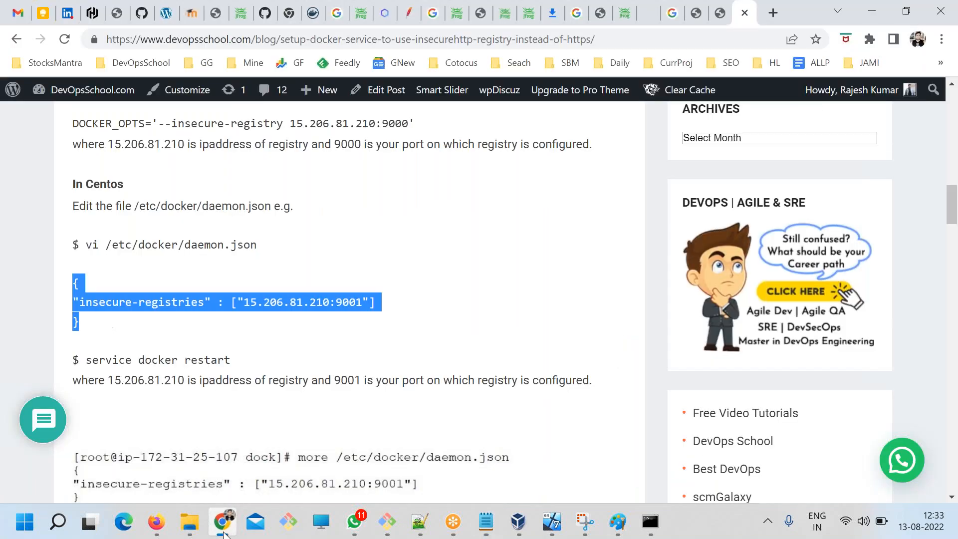
left_click(223, 534)
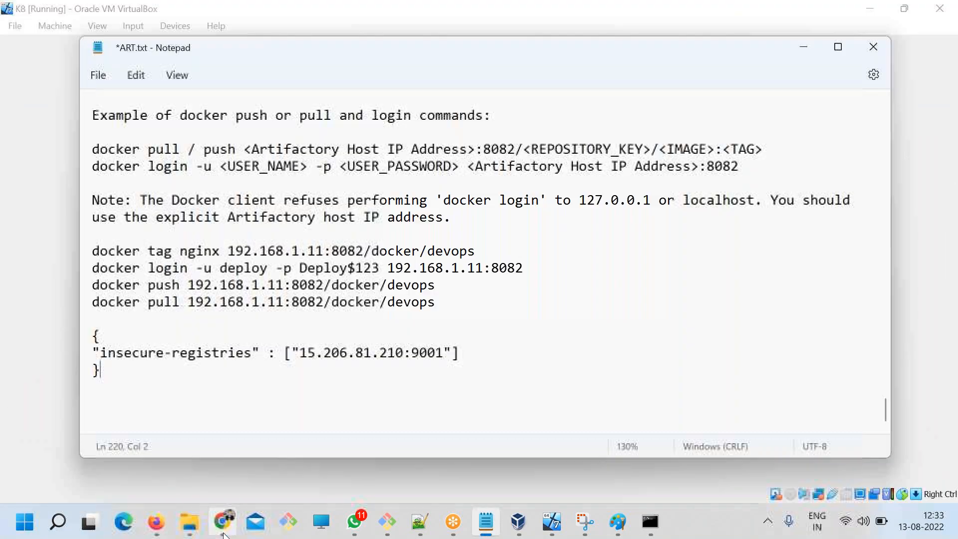
left_click_drag(478, 268, 390, 268)
key("ctrl+c")
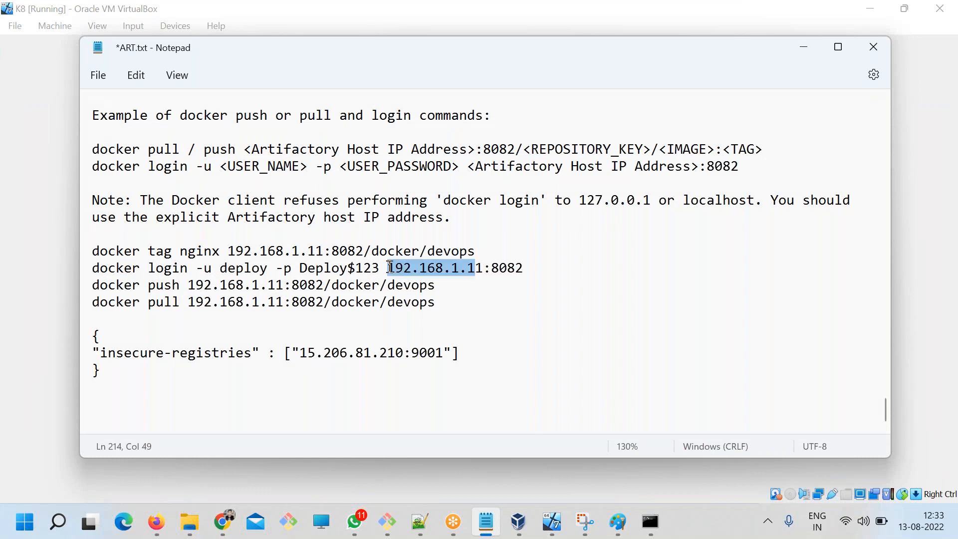
left_click_drag(402, 353, 299, 353)
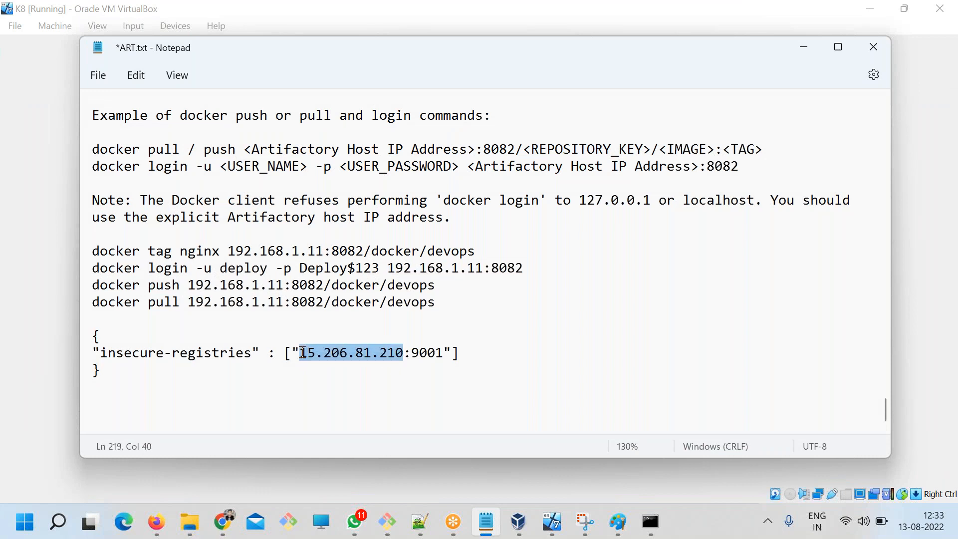
key("ctrl+v")
left_click_drag(531, 268, 487, 268)
key("ctrl+c")
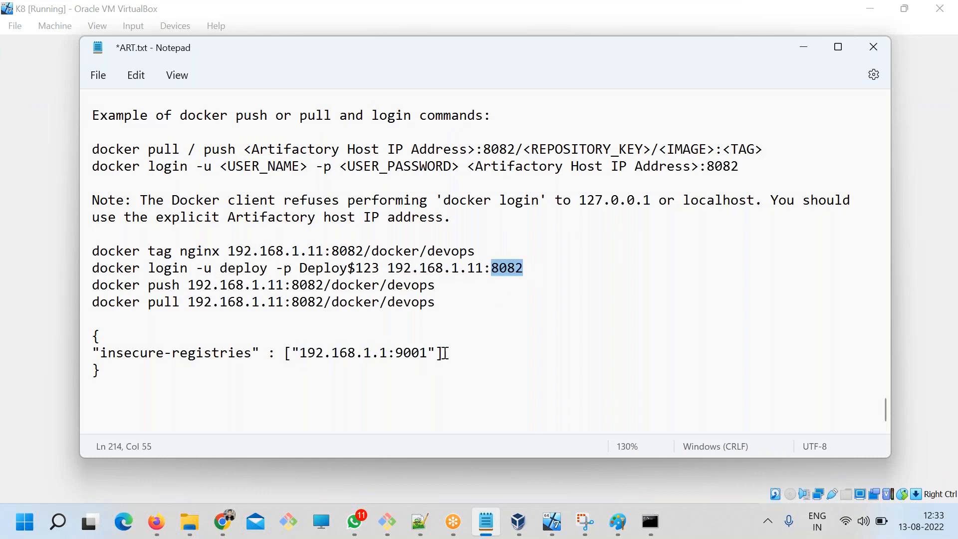
left_click(423, 353)
left_click_drag(428, 352, 394, 353)
key("ctrl+v")
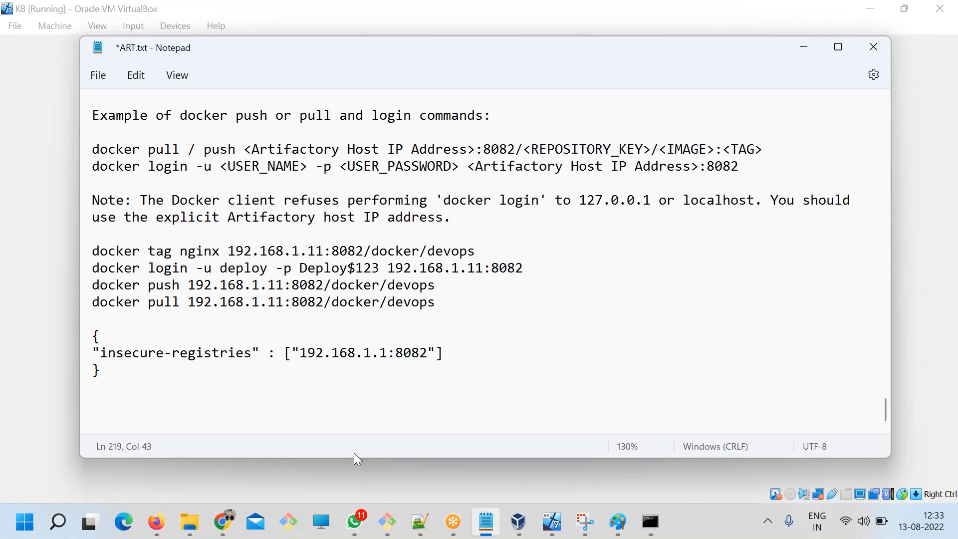
Switch to the JFrog Platform administration page in Chrome and open the local docker repository's settings.
left_click(235, 523)
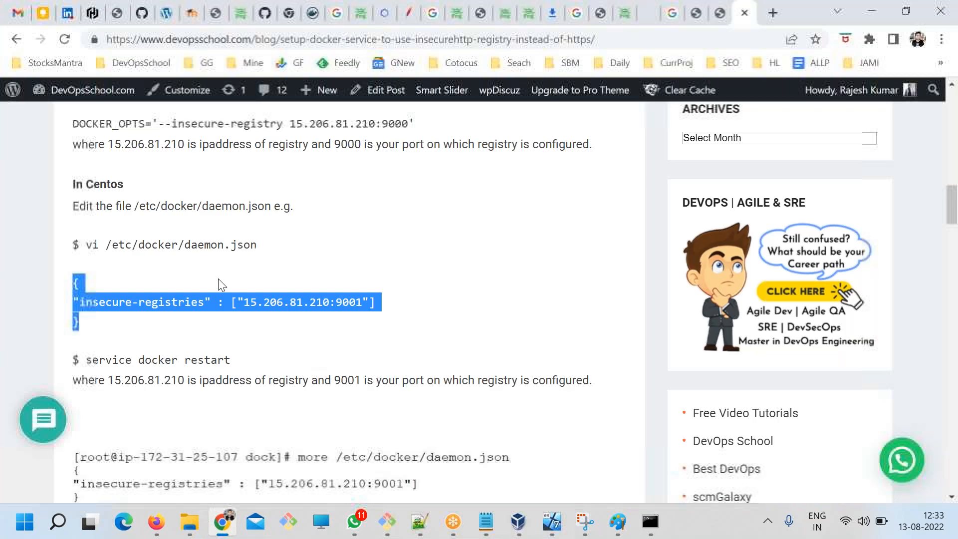
left_click(503, 18)
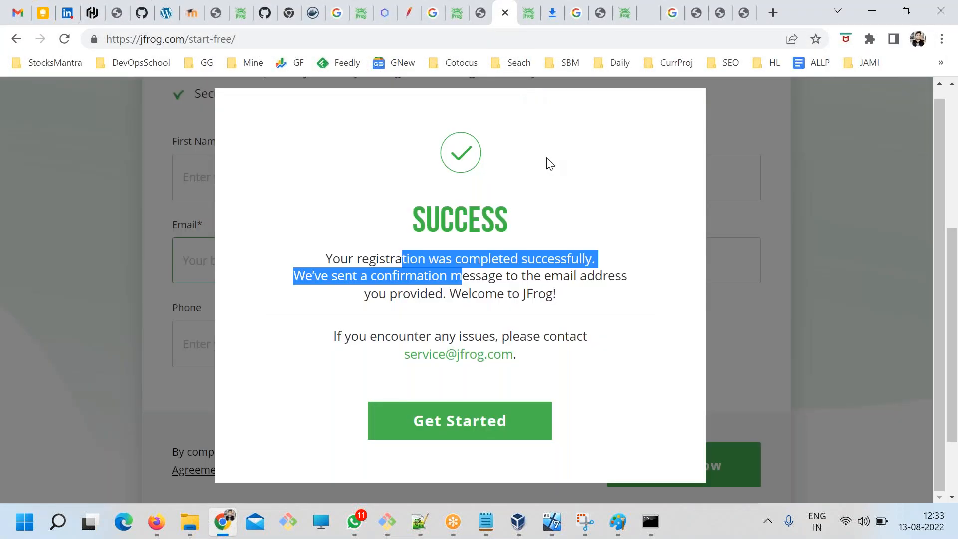
left_click(622, 17)
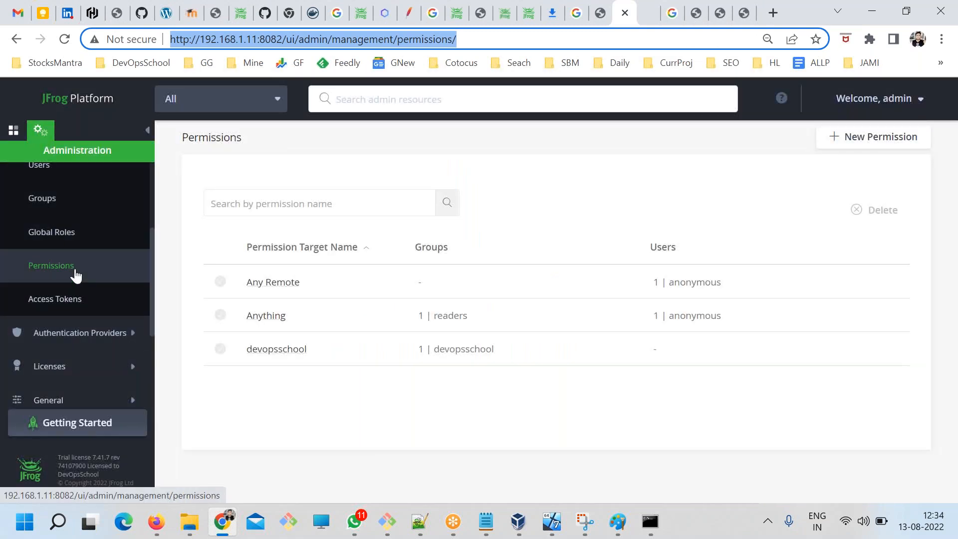
scroll(76, 276, "up", 3)
left_click(62, 216)
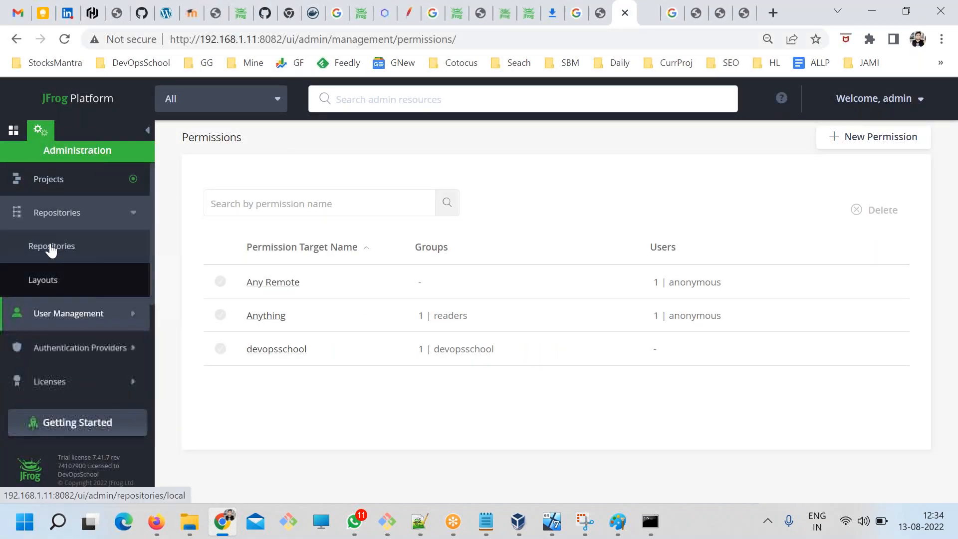
left_click(51, 248)
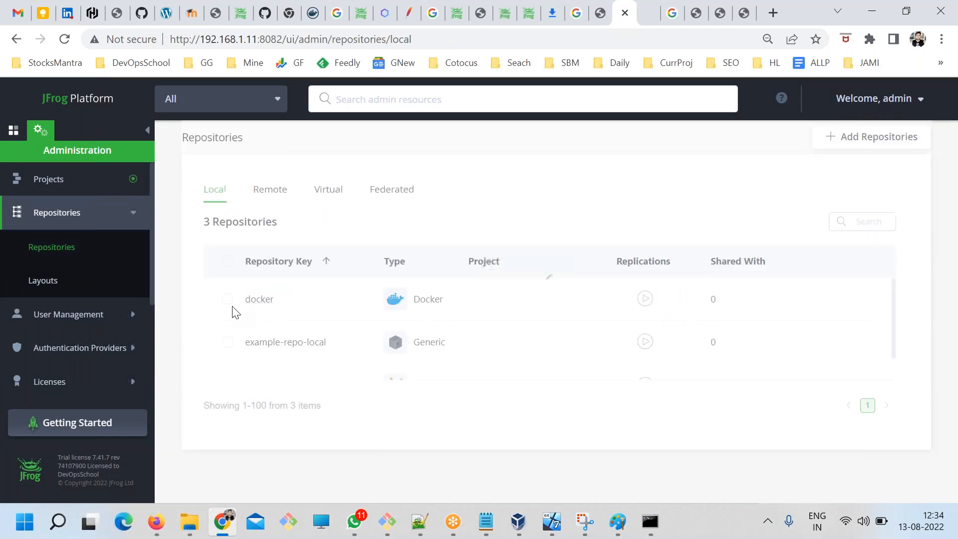
left_click(257, 300)
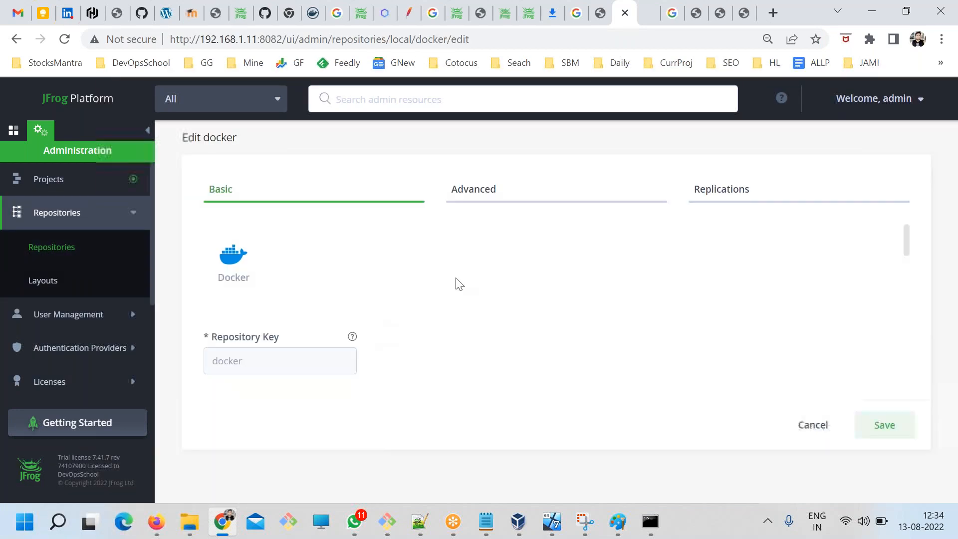
Open the reverse proxy page linked from the HTTP Settings in the docker repository's advanced settings.
left_click(472, 193)
scroll(575, 344, "down", 10)
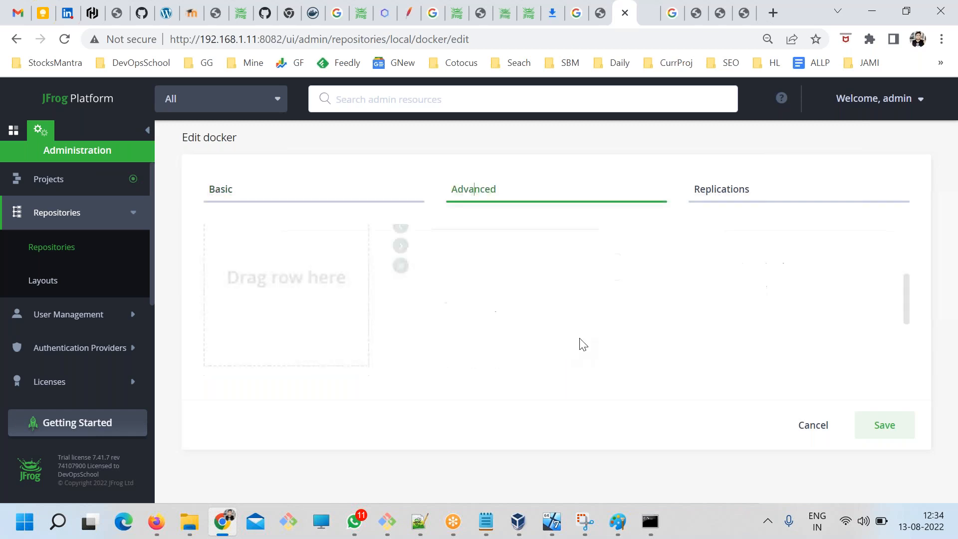
scroll(438, 364, "up", 2)
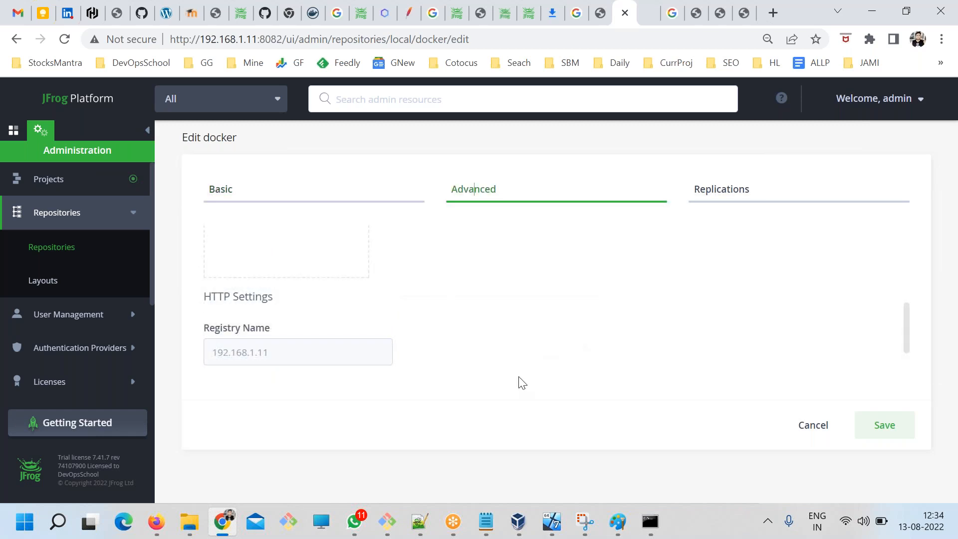
scroll(451, 364, "up", 2)
scroll(384, 368, "down", 3)
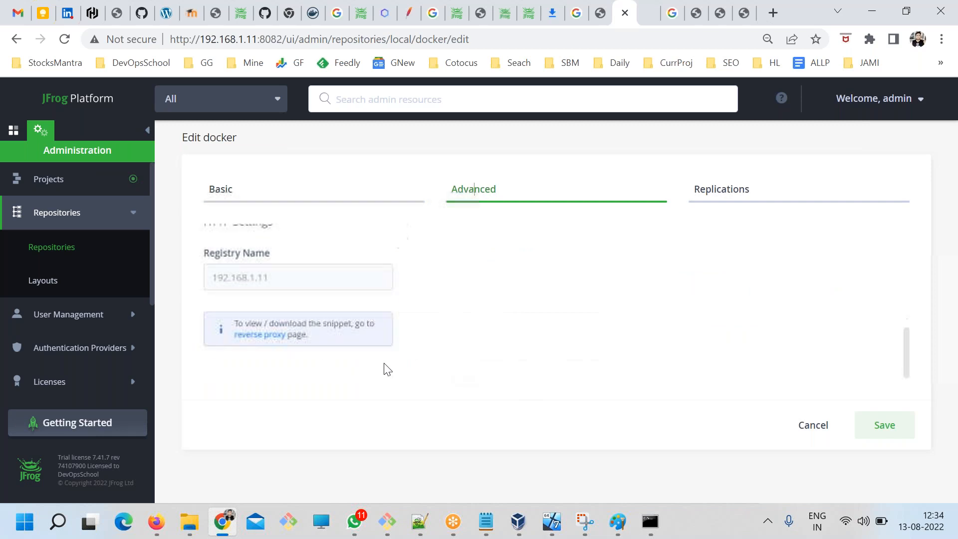
left_click(265, 335)
left_click(598, 330)
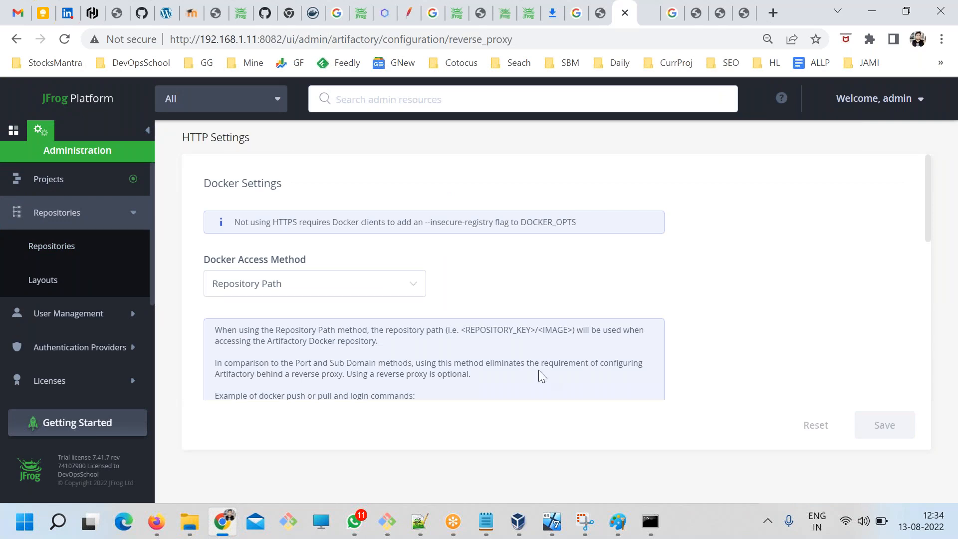
Check the docker login example and the HTTP port on the HTTP Settings page, highlighting both.
scroll(543, 377, "down", 3)
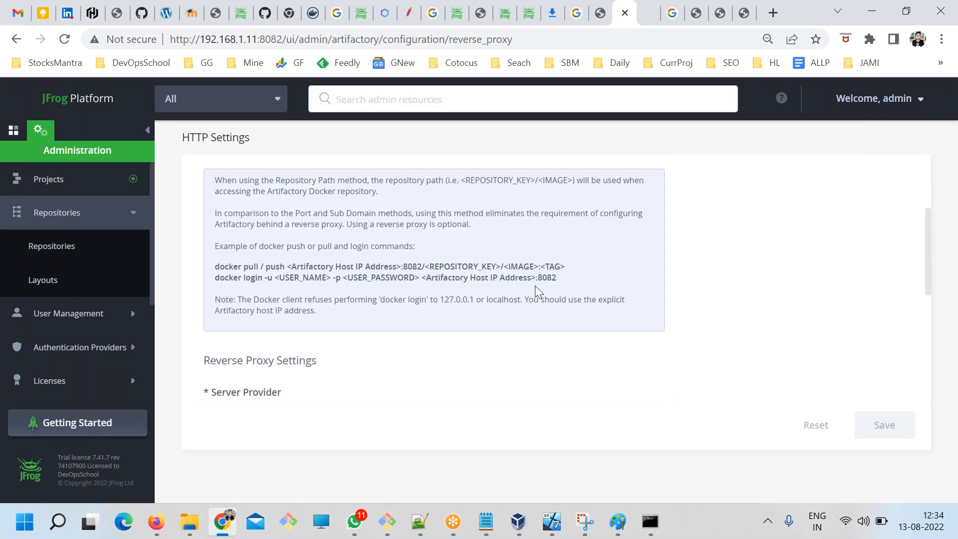
left_click_drag(545, 293, 290, 278)
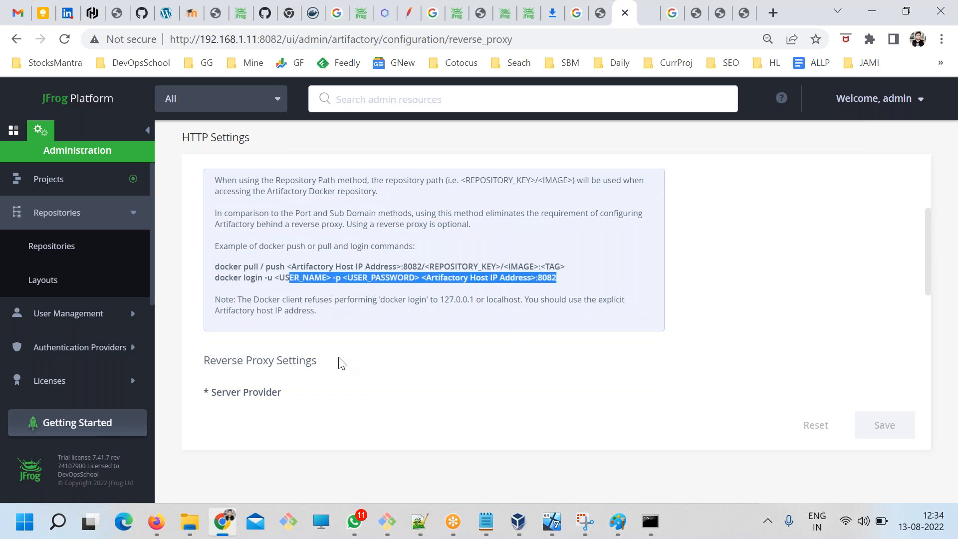
scroll(342, 363, "down", 6)
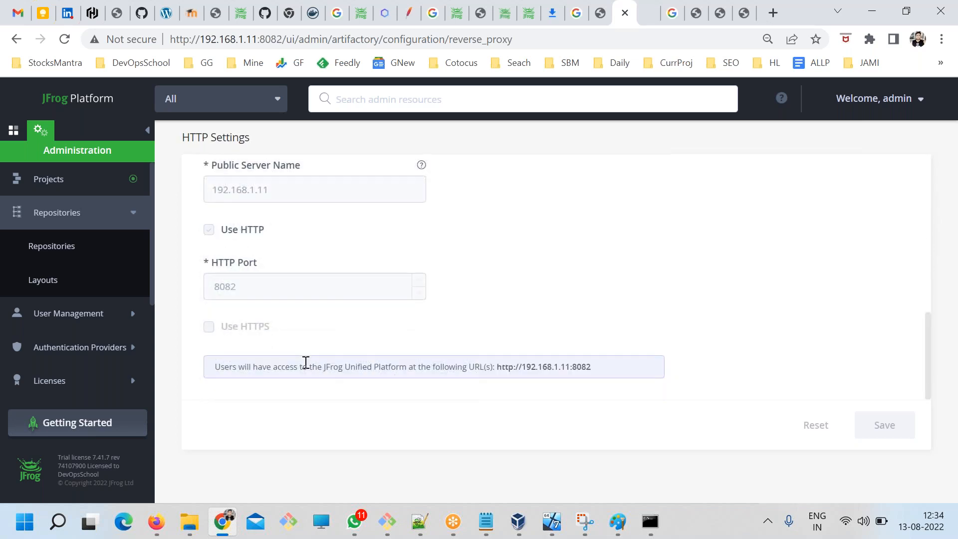
left_click_drag(246, 289, 210, 286)
Copy the insecure-registries JSON block from ART.txt into /etc/docker/daemon.json in the Git Bash vi session, then save and quit with ":wq".
left_click(485, 522)
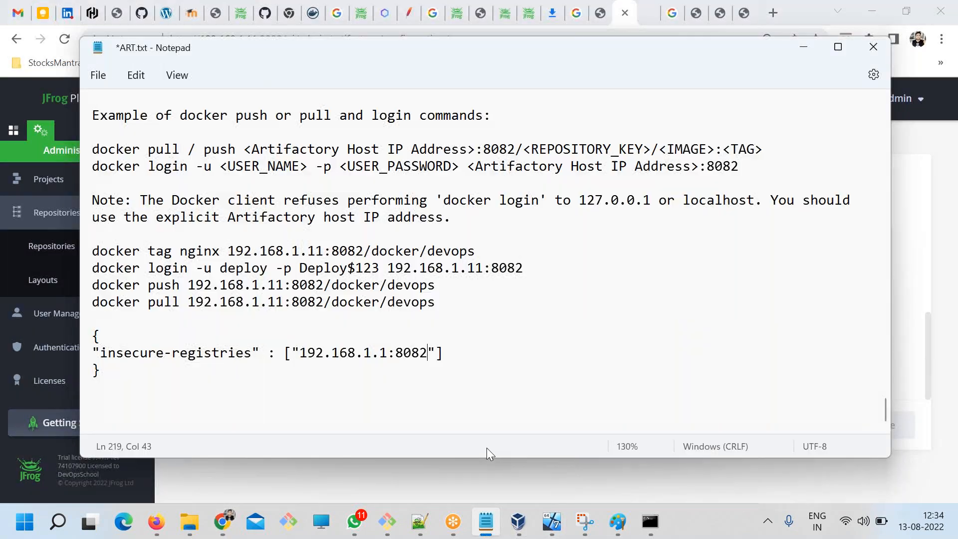
left_click_drag(120, 362, 89, 333)
key("super+c")
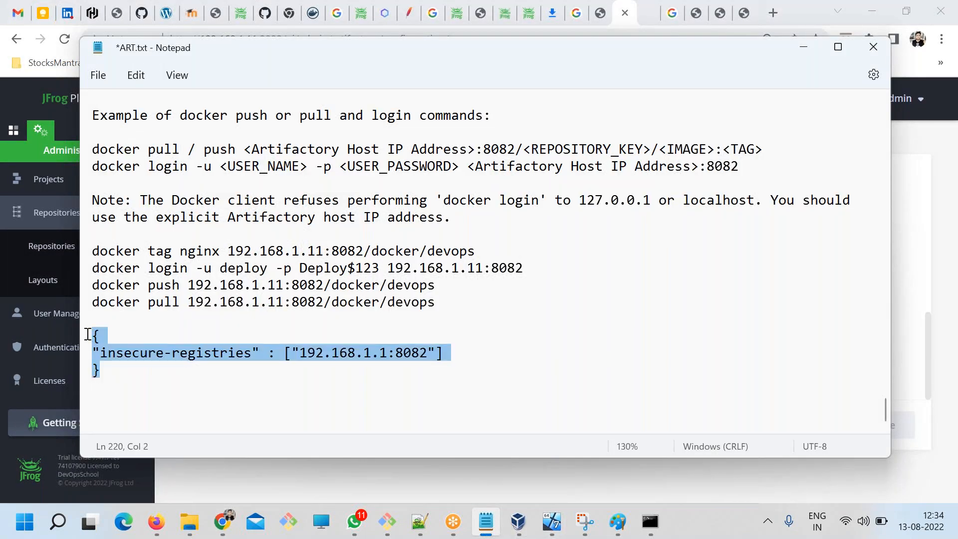
left_click(393, 532)
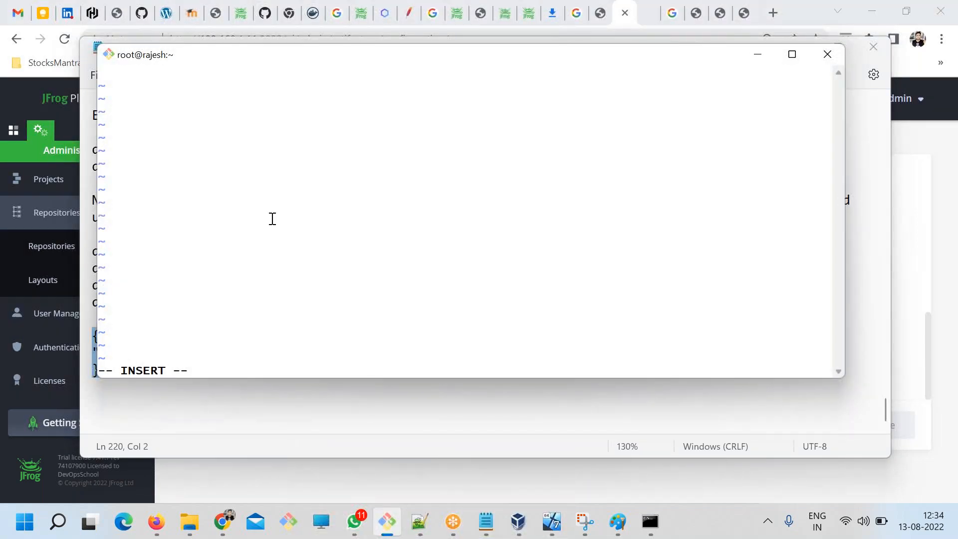
right_click(301, 167)
left_click(331, 213)
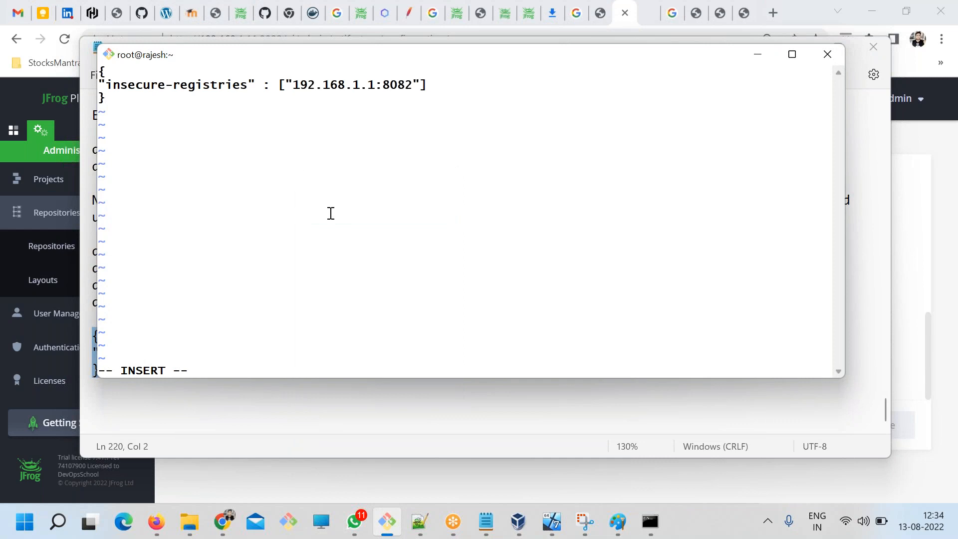
key("Escape")
type(":wq")
key("Return")
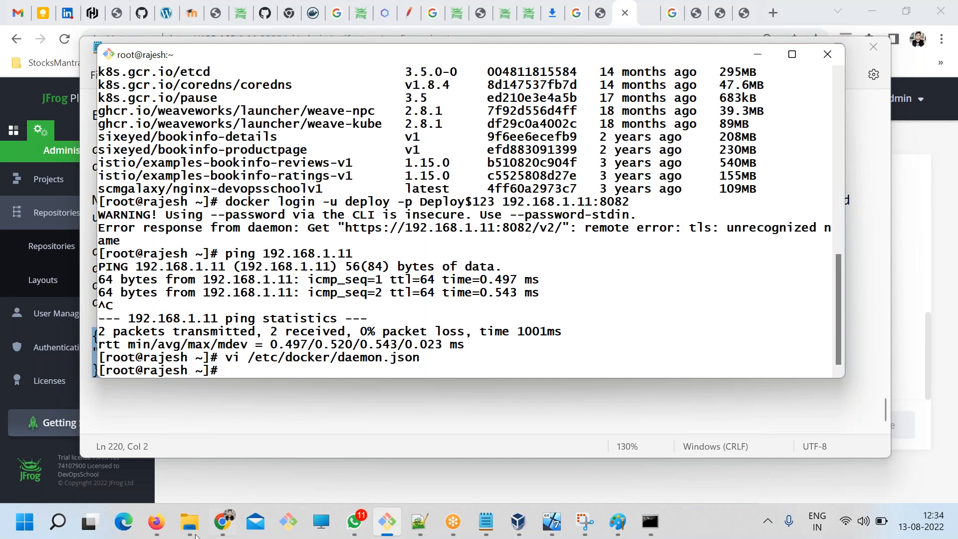
Copy "service docker restart" from the insecure registry article and run it in the Git Bash terminal.
left_click(219, 525)
left_click(742, 13)
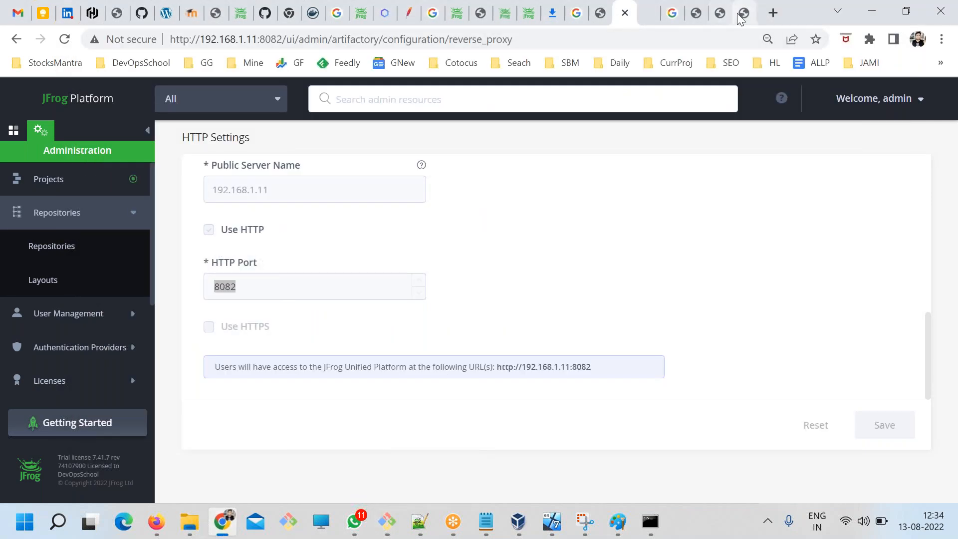
scroll(231, 361, "down", 3)
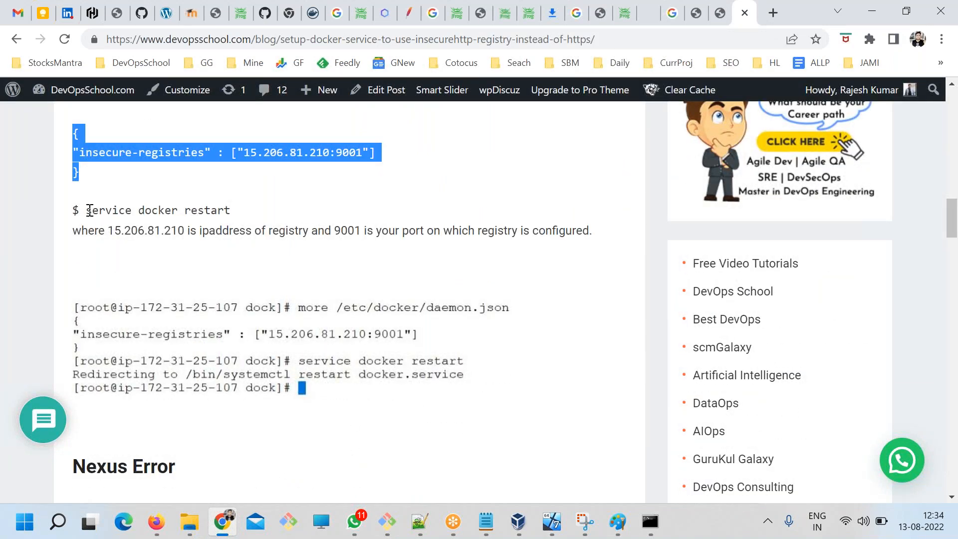
left_click_drag(89, 210, 253, 210)
key("super+c")
key("alt+Tab")
right_click(456, 235)
left_click(495, 253)
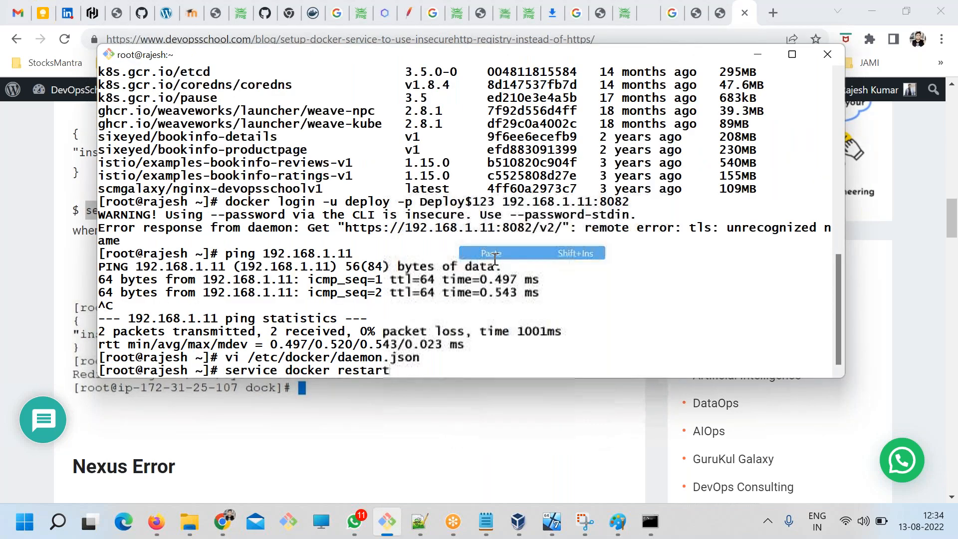
key("Return")
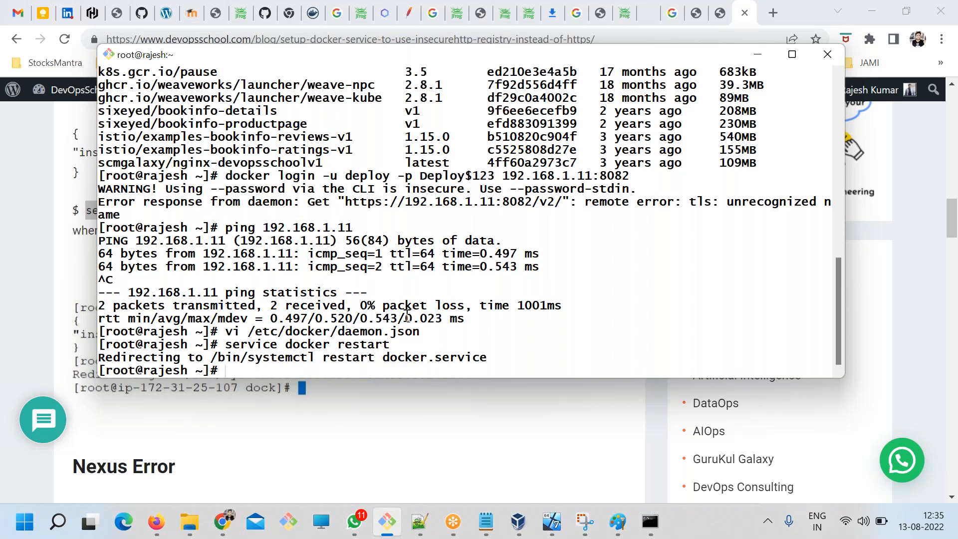
Recall and run the earlier docker login command for user deploy, including the account password, against 192.168.1.11:8082.
key("Up")
key("Up")
key("Up")
key("Up")
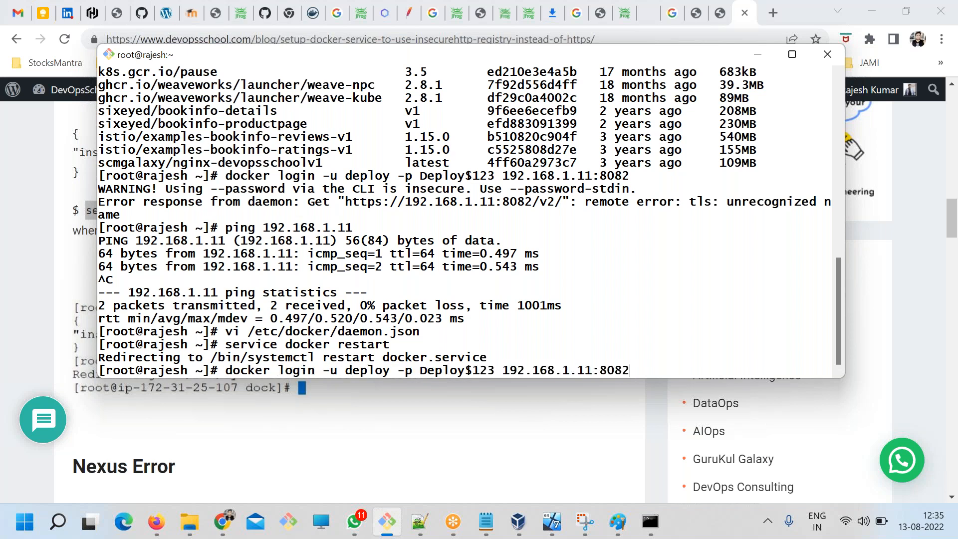
key("Return")
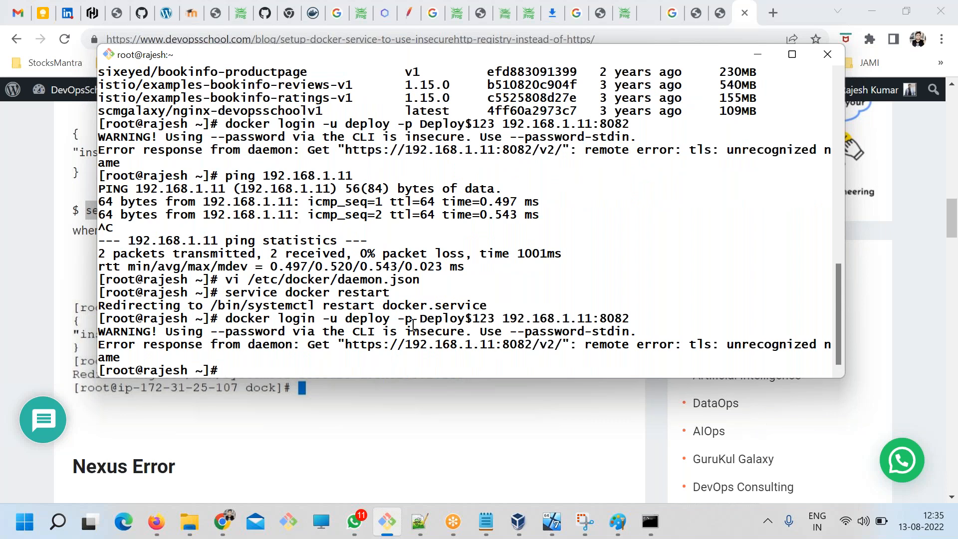
Examine the docker login output, highlighting the password warning and the registry URL in the daemon error.
double_click(436, 332)
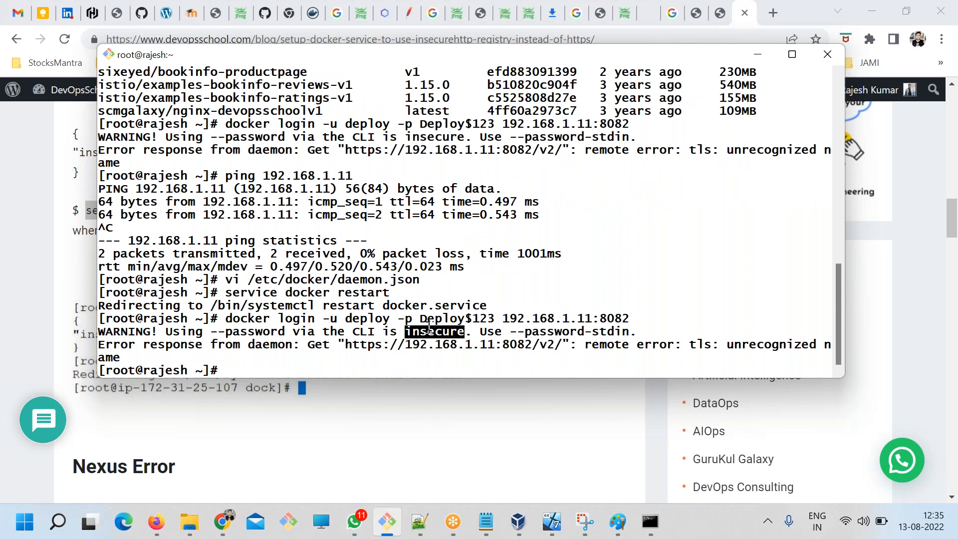
double_click(433, 332)
double_click(543, 333)
left_click_drag(285, 346, 439, 351)
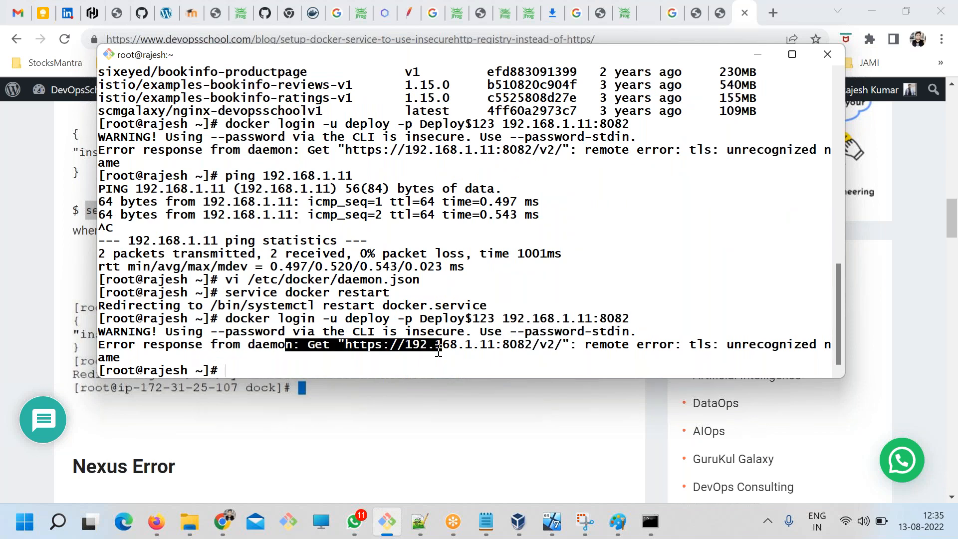
Glance back at the article, then retry the docker login with the deploy account's password against 192.168.1.11:8082.
left_click(324, 410)
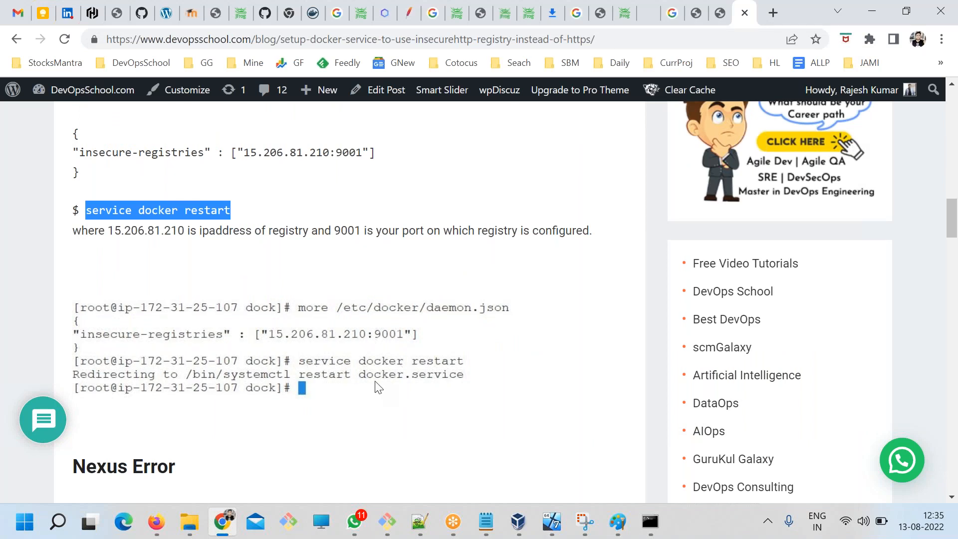
key("alt+Tab")
key("Up")
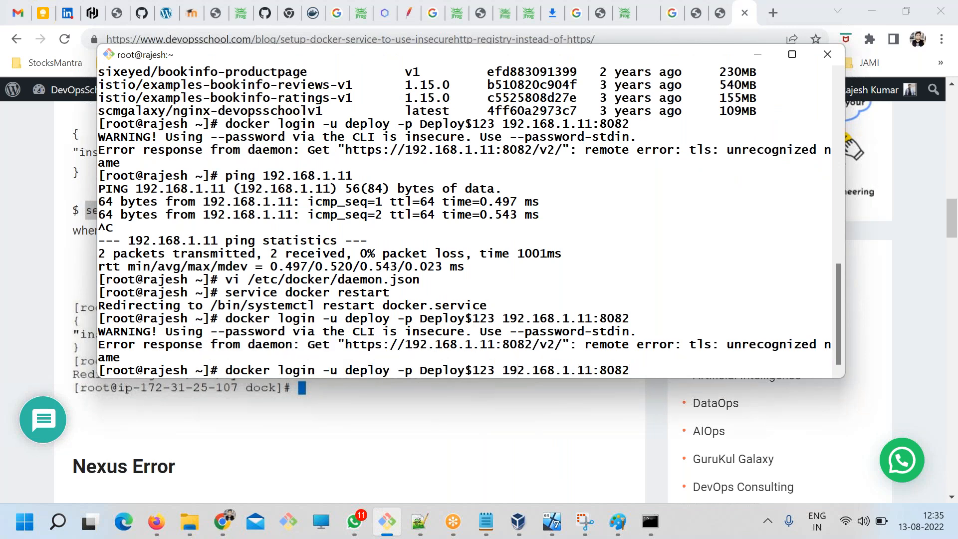
key("Return")
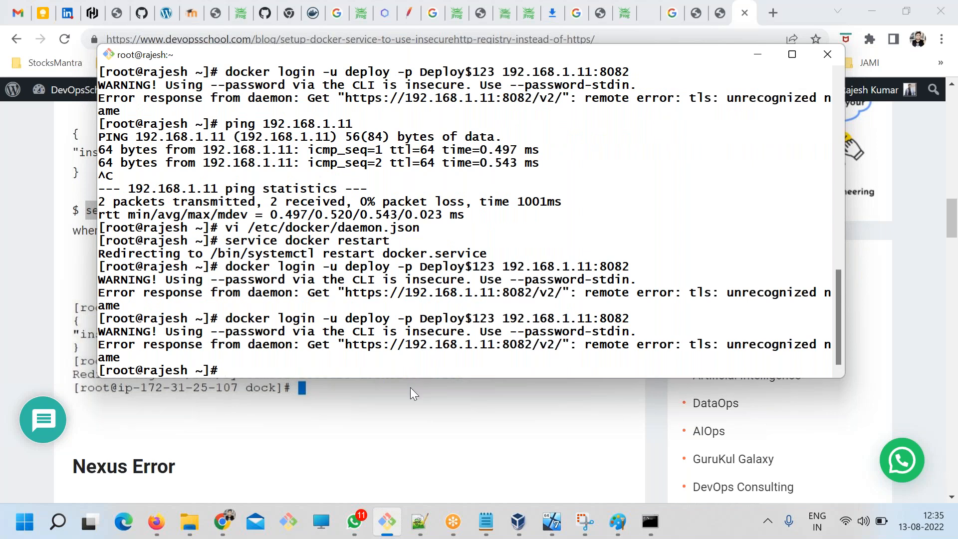
Reopen /etc/docker/daemon.json in vi, correct the insecure registry address to 192.168.1.11:8082, and save the file.
left_click_drag(399, 332, 450, 331)
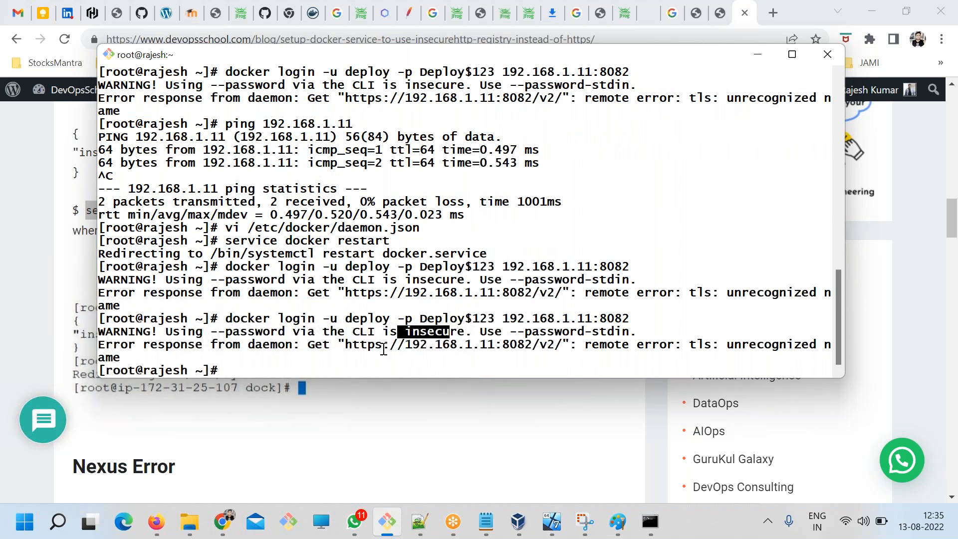
key("Up")
key("Up")
key("Up")
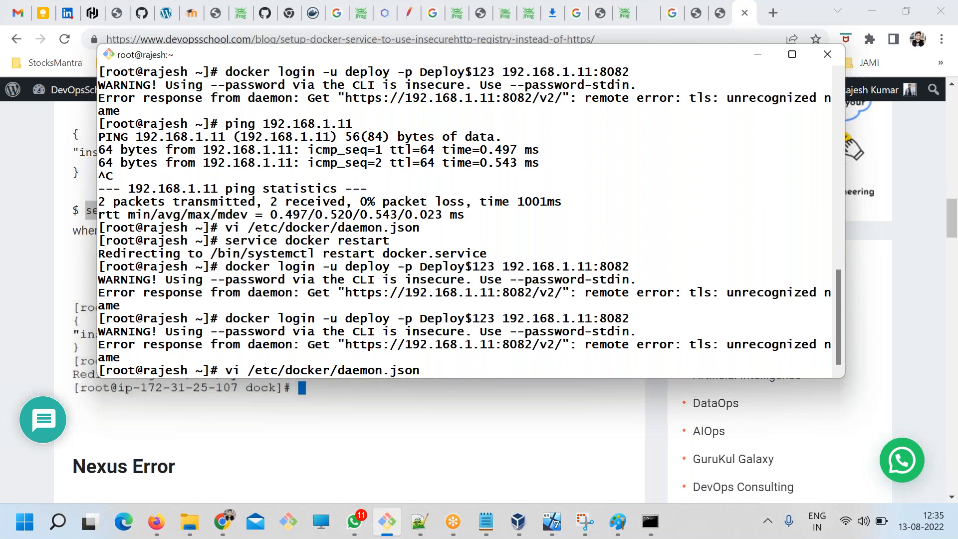
key("Return")
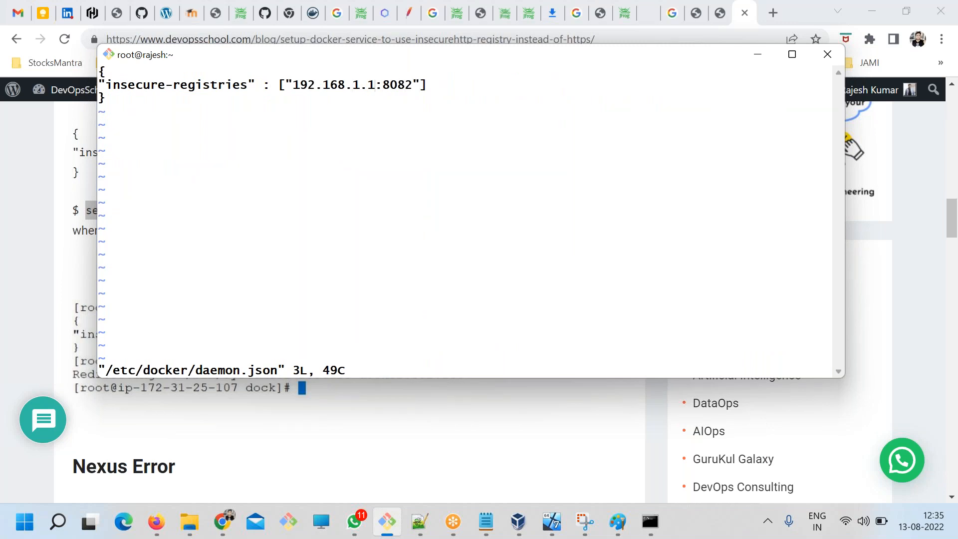
type("iq")
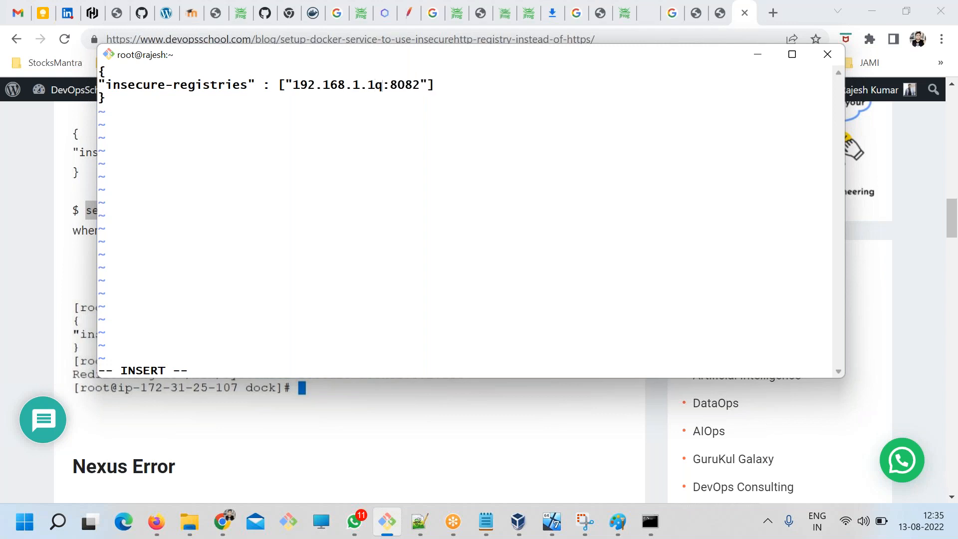
type("1")
key("BackSpace")
key("BackSpace")
type("1")
key("Escape")
type(":wq")
key("Return")
Rerun "service docker restart" to apply the corrected daemon configuration.
key("Up")
key("Up")
key("Up")
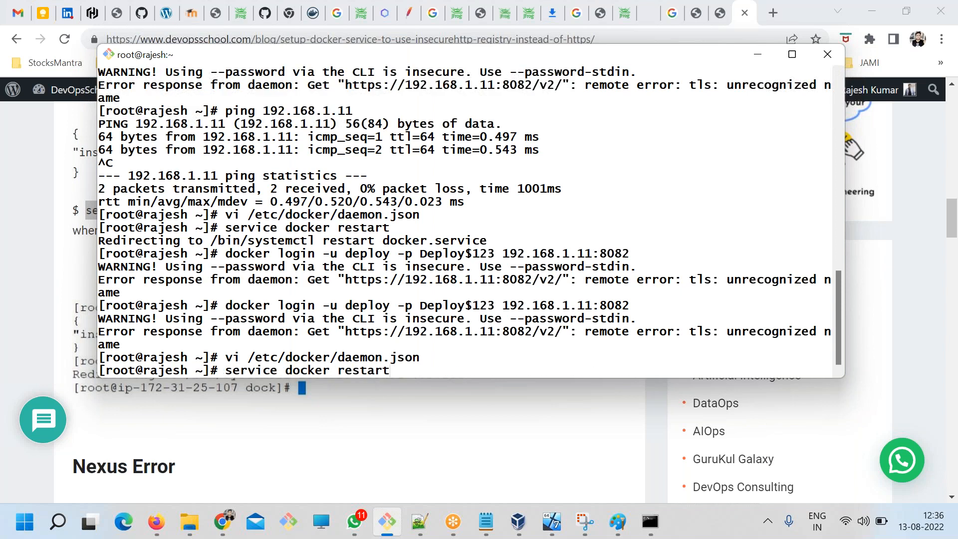
key("Return")
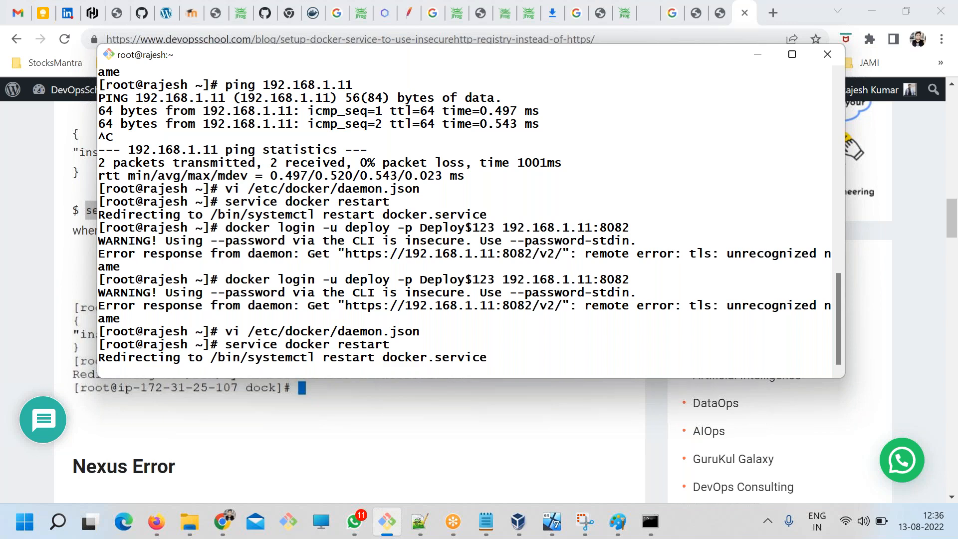
Try the earlier docker login again for user deploy, with the account password inline, against 192.168.1.11:8082.
key("Up")
key("Up")
key("Up")
key("Return")
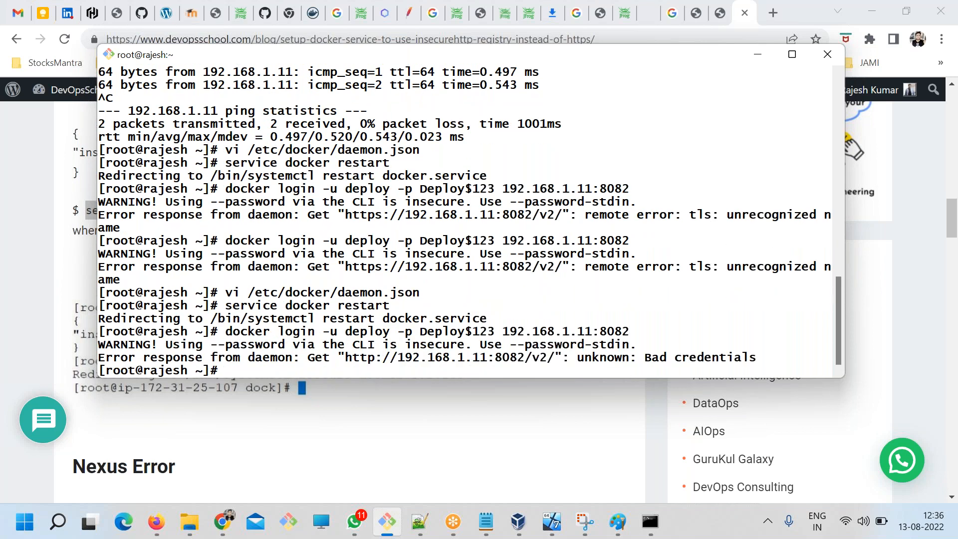
Examine the registry URL, credentials message and --password-stdin hint in the login output, and check the docker commands in the ART.txt notes.
left_click_drag(346, 357, 547, 357)
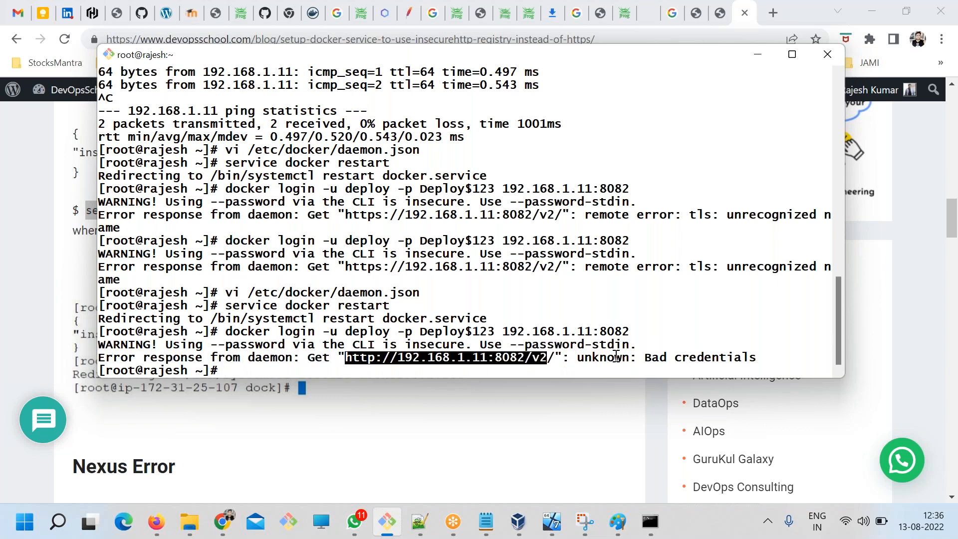
left_click(649, 358)
double_click(702, 359)
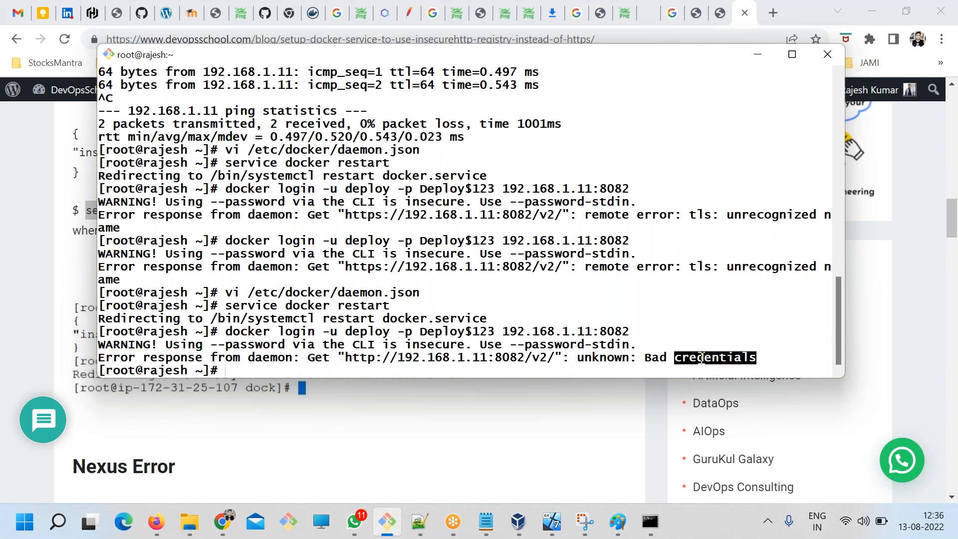
left_click(634, 369)
double_click(611, 345)
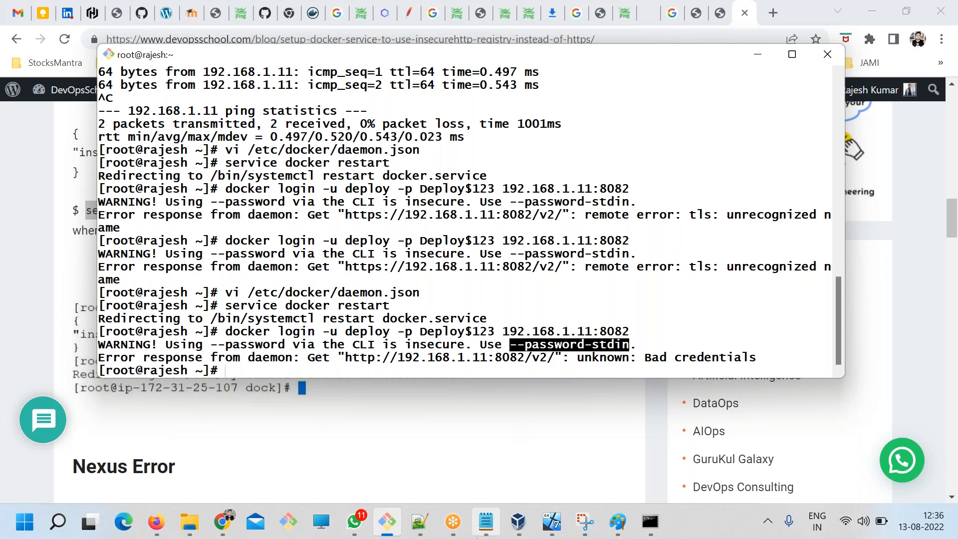
left_click(453, 522)
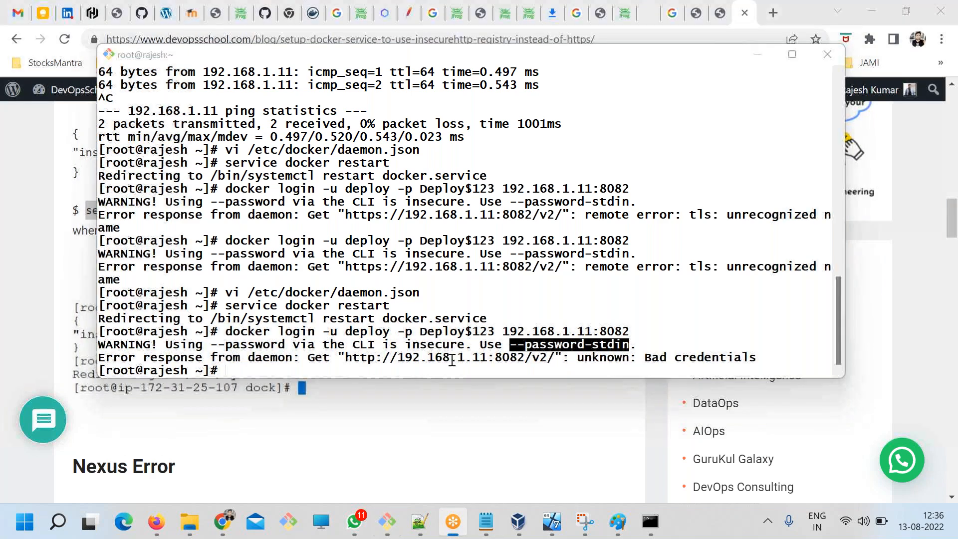
left_click(486, 522)
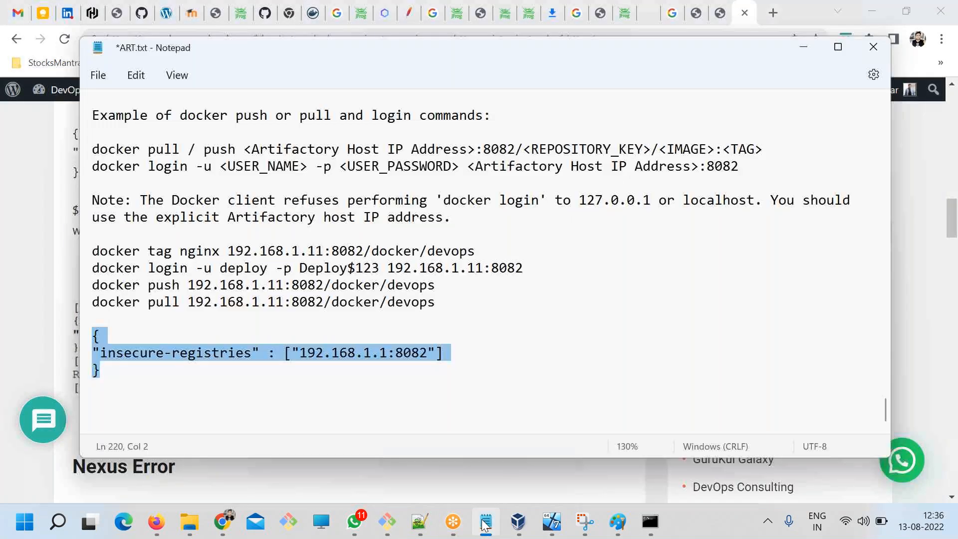
left_click(484, 522)
left_click(484, 522)
left_click(472, 502)
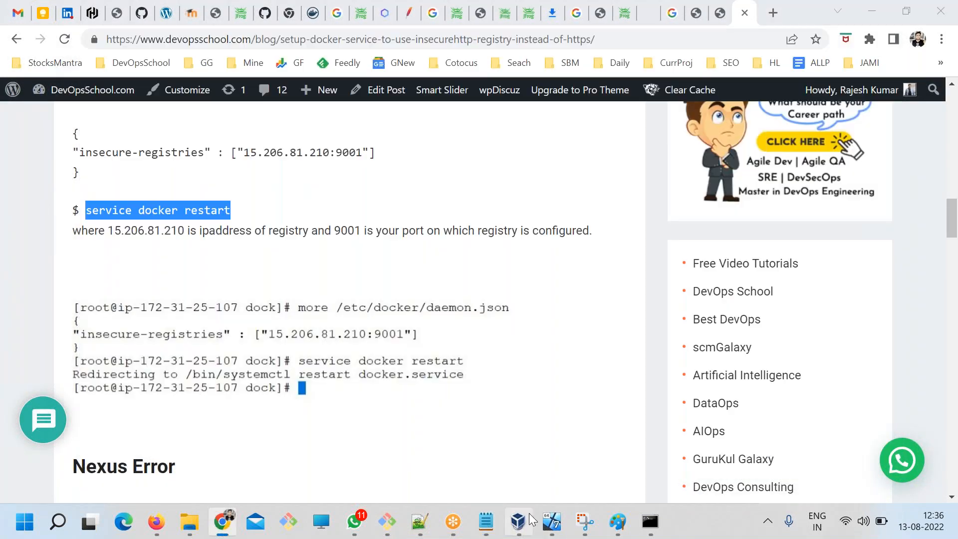
Run "docker login -u deploy 192.168.1.11:8082" without the inline password option and enter the account password at the prompt.
left_click(388, 522)
key("Up")
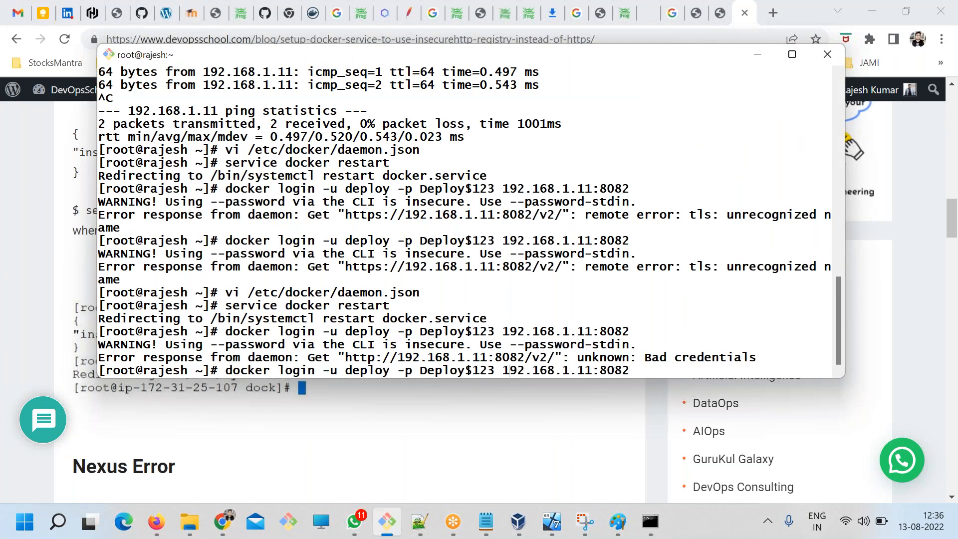
key("BackSpace")
key("BackSpace")
key("BackSpace")
key("BackSpace")
key("BackSpace")
key("BackSpace")
key("BackSpace")
key("BackSpace")
key("BackSpace")
key("BackSpace")
key("BackSpace")
key("BackSpace")
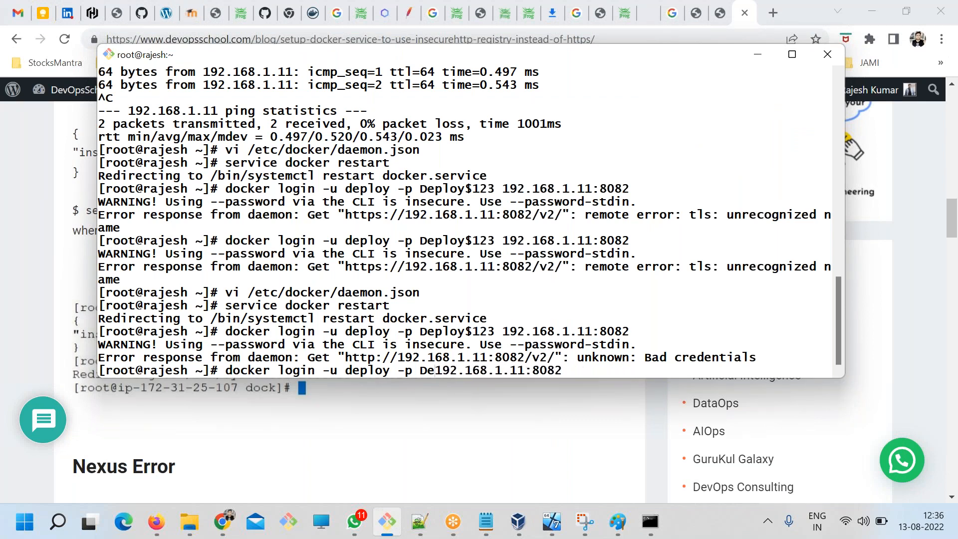
key("BackSpace")
key("BackSpace")
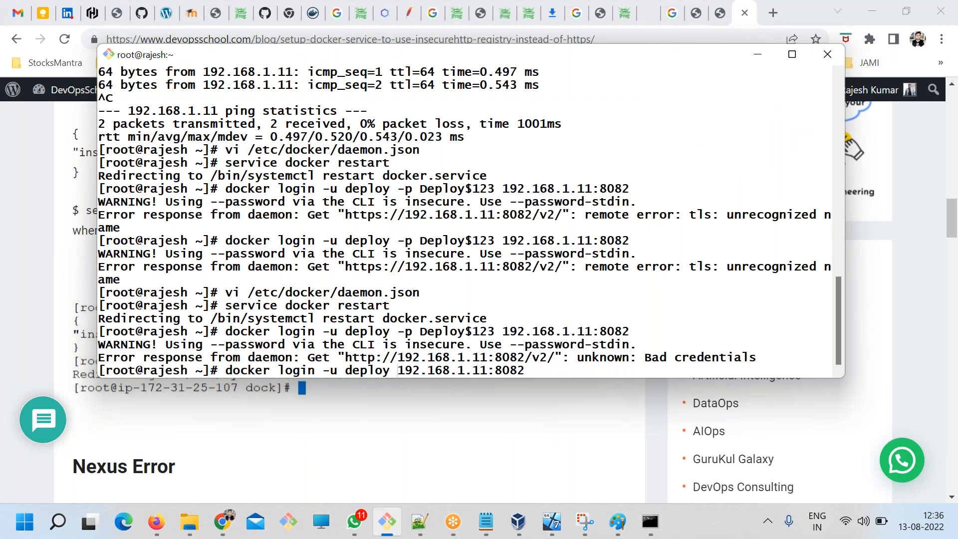
key("Return")
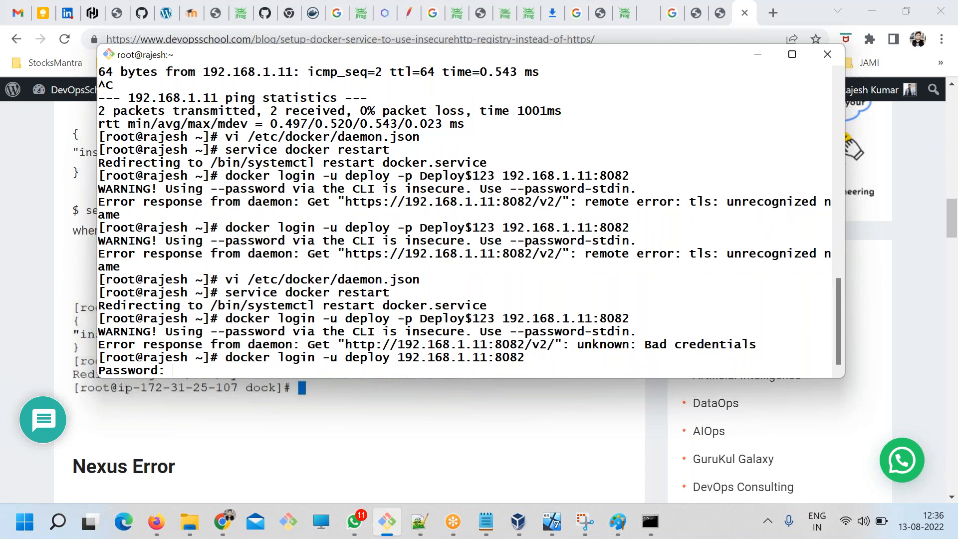
key("Return")
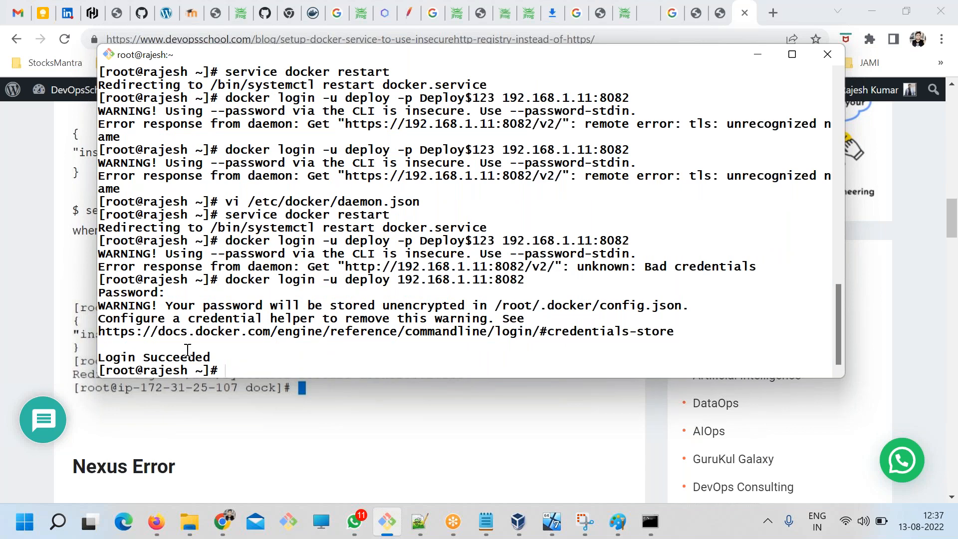
Copy "docker push 192.168.1.11:8082/docker/devops" from the ART.txt notes and run it in the Git Bash terminal.
left_click(486, 522)
left_click(441, 373)
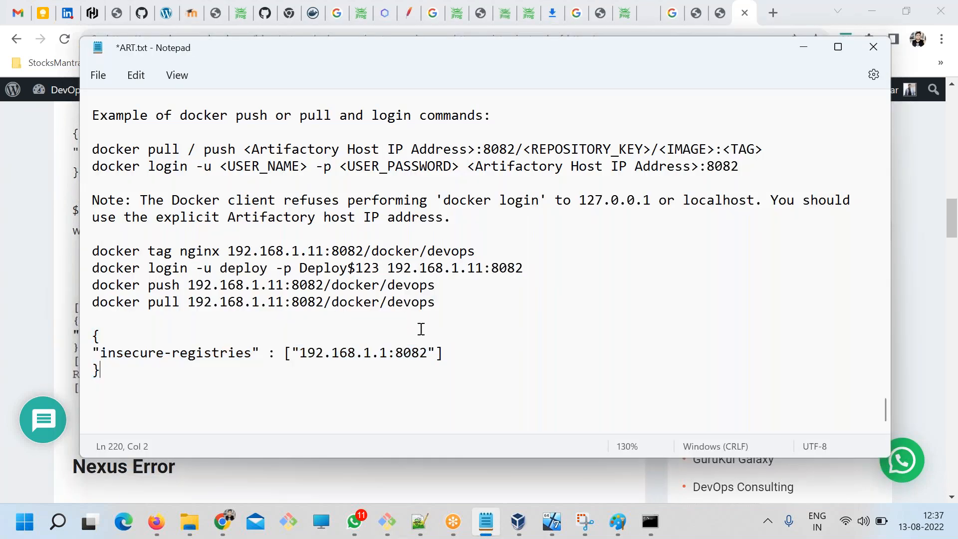
left_click(437, 285)
left_click_drag(438, 285, 301, 287)
left_click_drag(444, 285, 72, 287)
key("super+c")
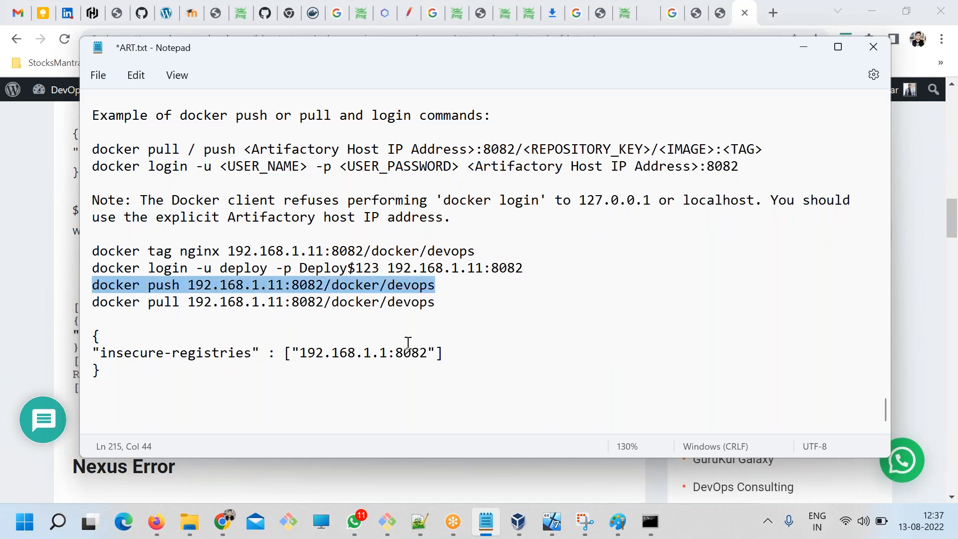
key("alt+Tab")
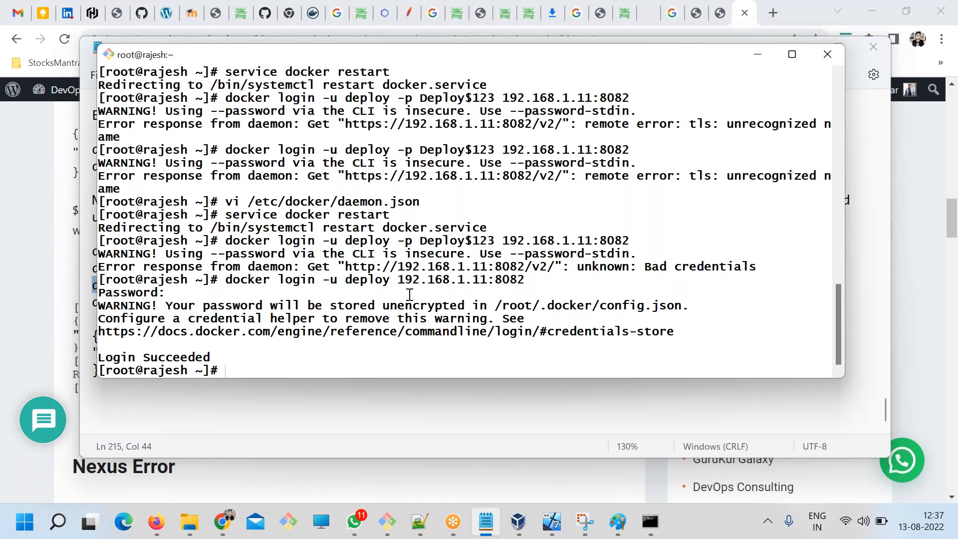
right_click(392, 230)
left_click(421, 278)
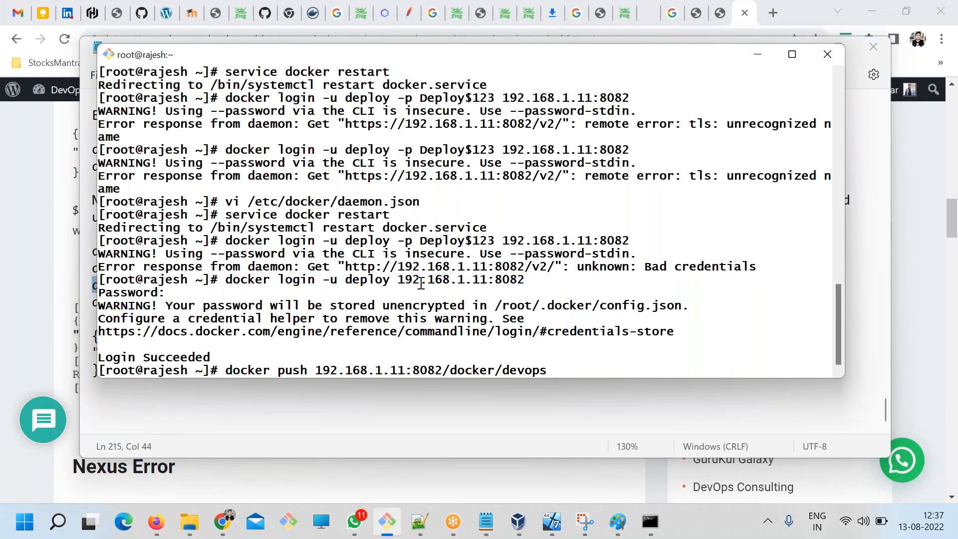
key("Return")
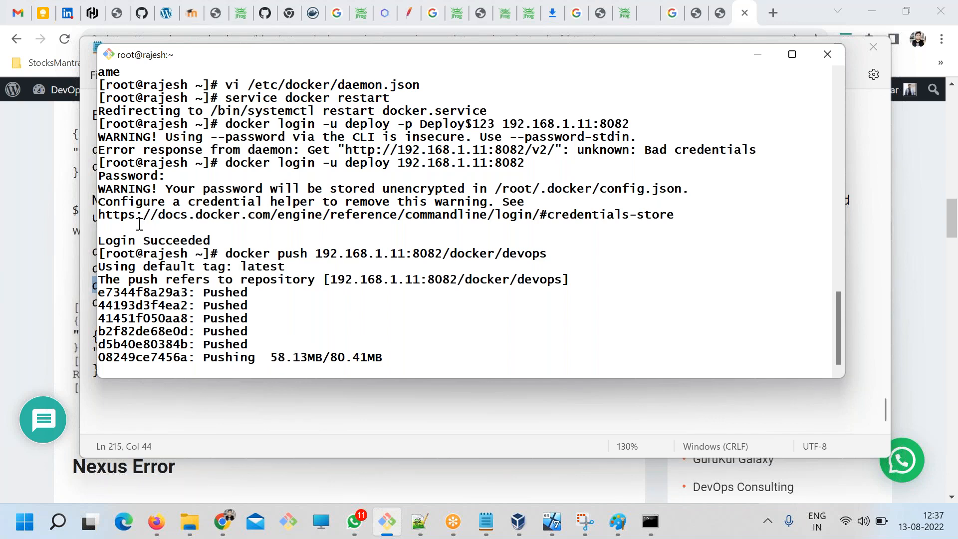
Review the JFrog Artifactory Docker registry article, covering the login/push/pull steps, Docker client limitations and the solutions with or without a reverse proxy.
left_click(68, 255)
left_click(395, 285)
scroll(395, 285, "up", 8)
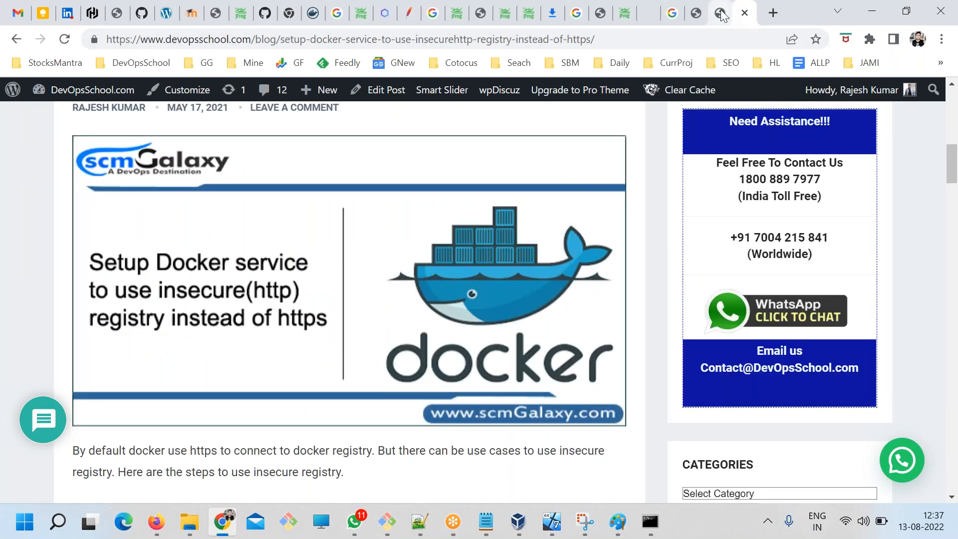
left_click(722, 15)
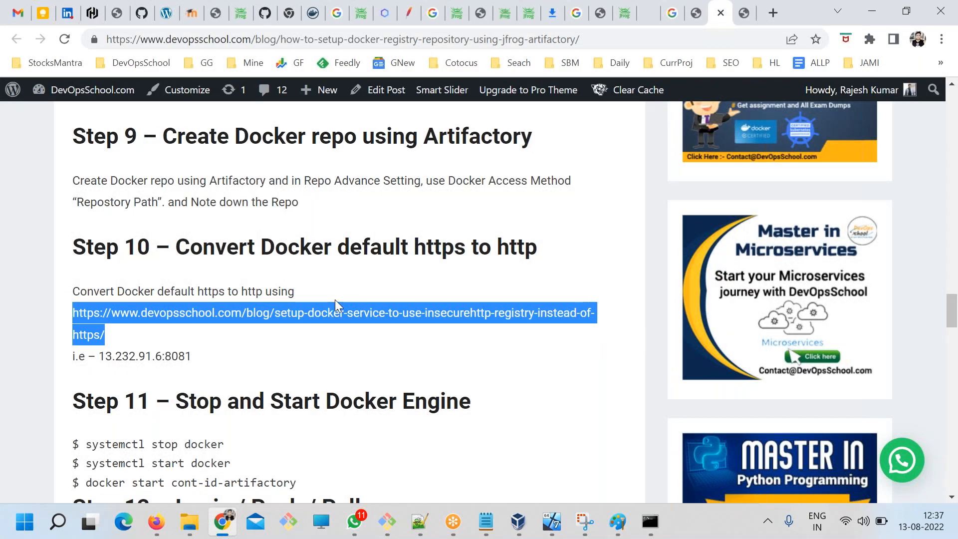
scroll(336, 301, "down", 3)
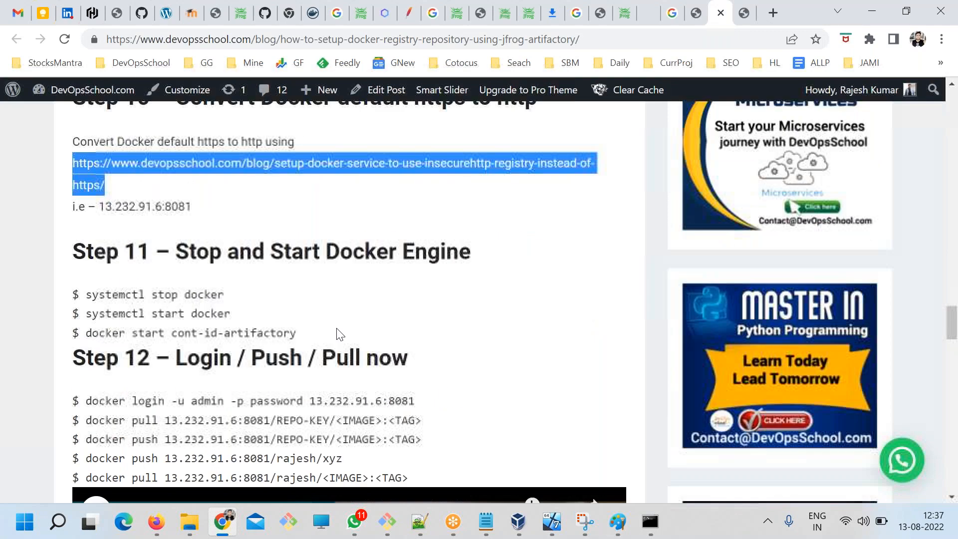
scroll(340, 333, "down", 4)
scroll(349, 349, "up", 20)
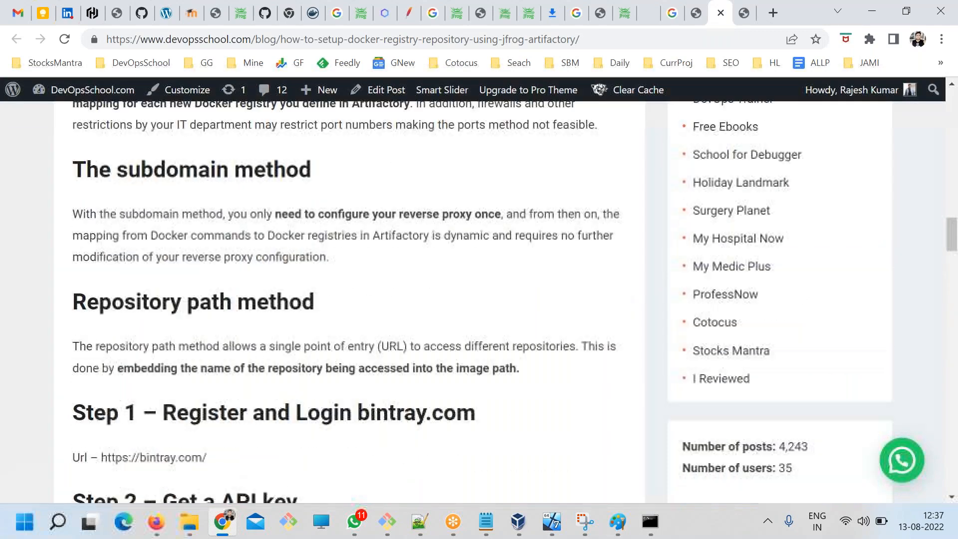
scroll(170, 365, "up", 15)
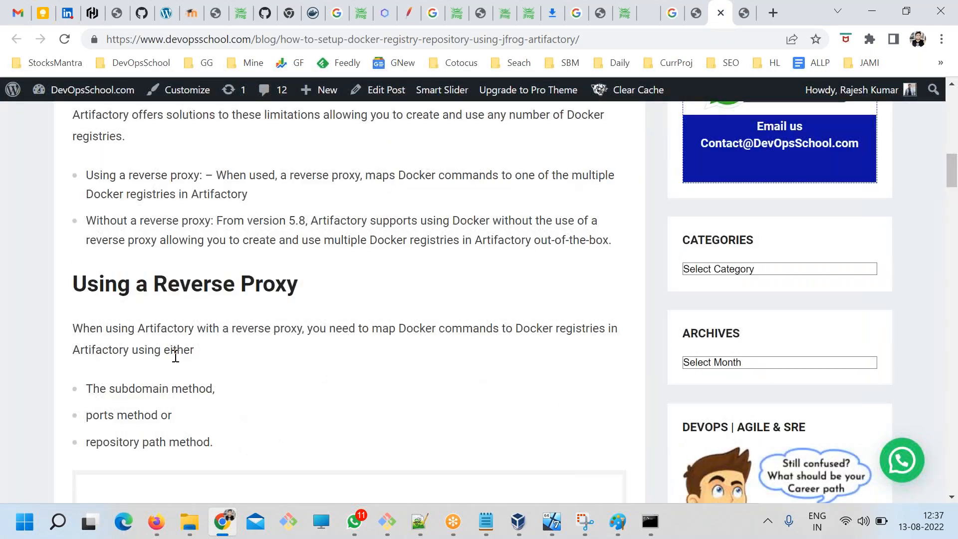
scroll(176, 355, "up", 5)
left_click_drag(77, 148, 612, 389)
scroll(229, 299, "down", 2)
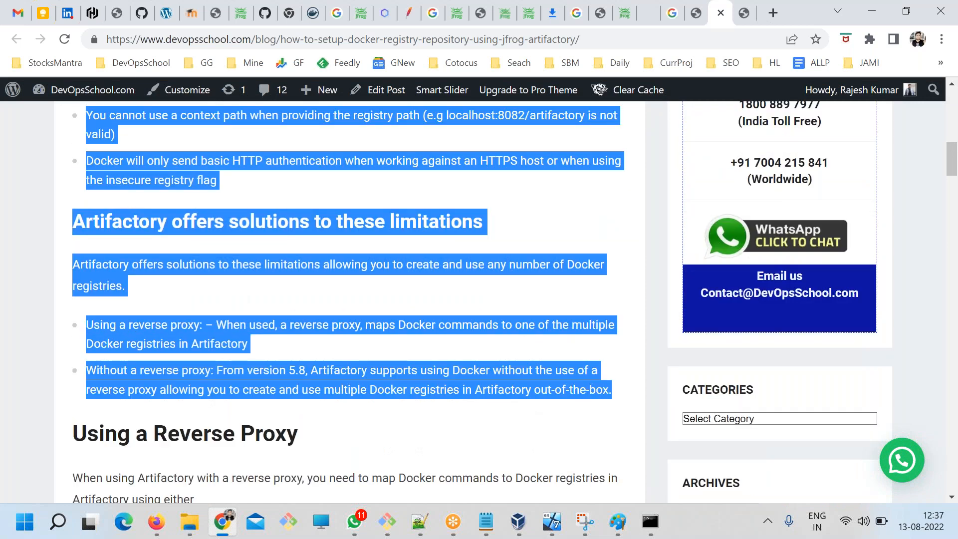
left_click(291, 379)
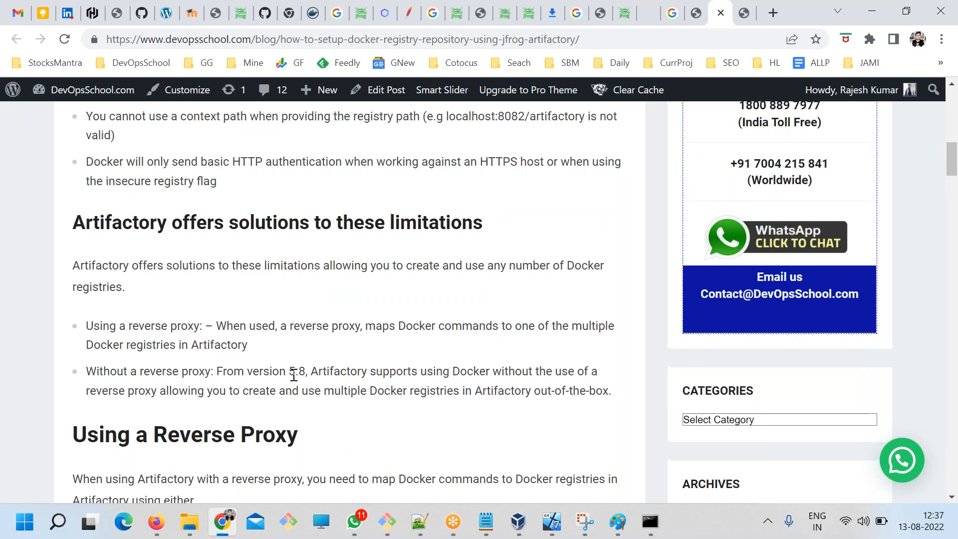
scroll(294, 380, "up", 2)
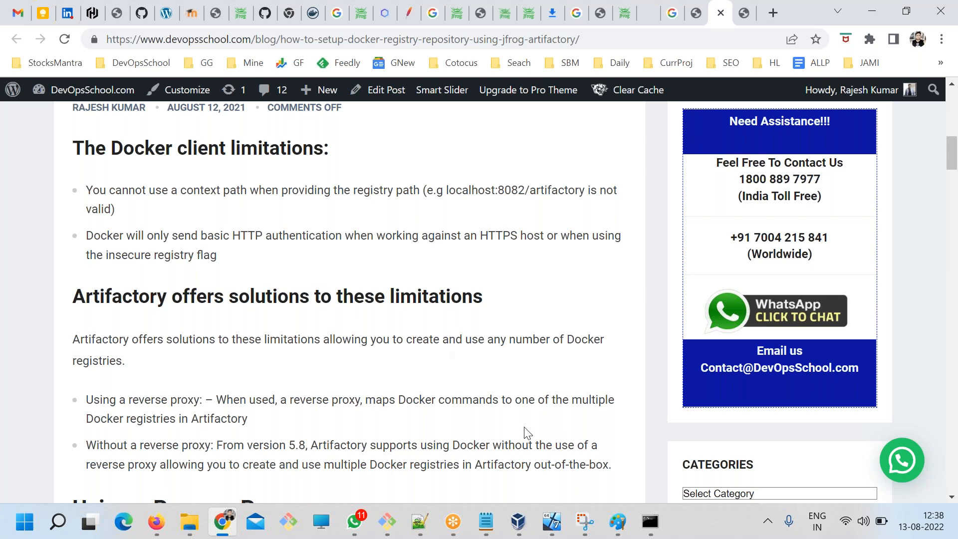
Check the docker push output in the Git Bash terminal, and open the Artifactory artifacts tree in the JFrog Platform web page.
left_click(388, 522)
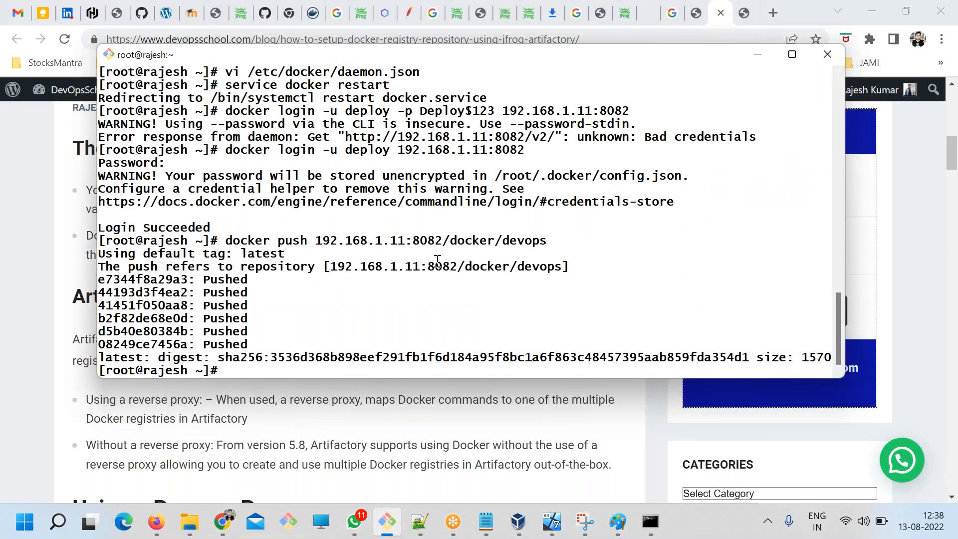
left_click(222, 522)
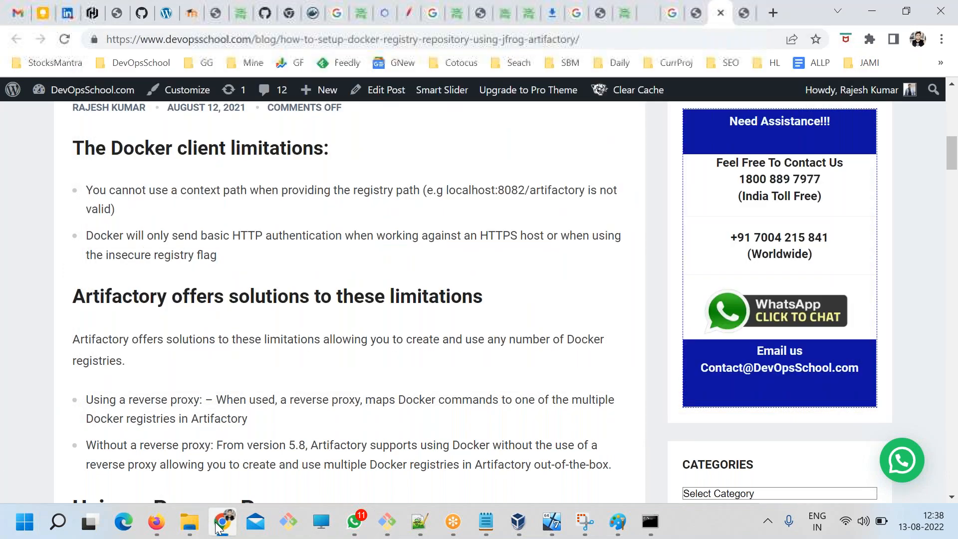
left_click(624, 15)
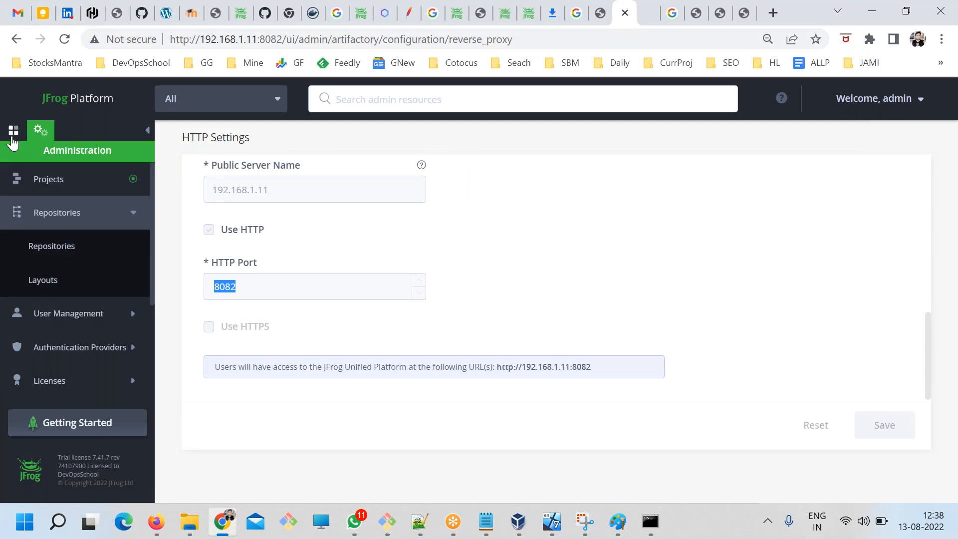
left_click(13, 131)
left_click(75, 212)
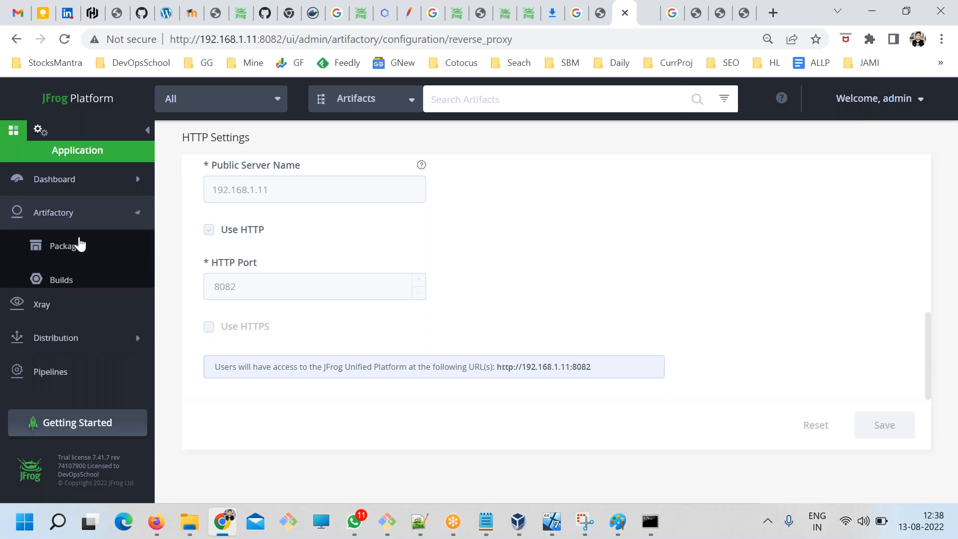
left_click(63, 315)
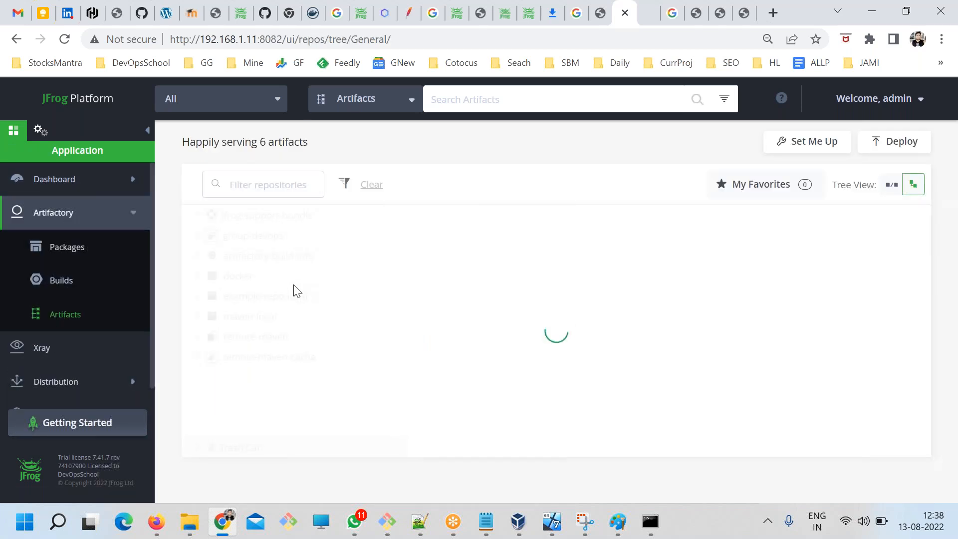
Expand the docker repository and its devops folder, and inspect the contents of the latest and _uploads folders.
left_click(197, 277)
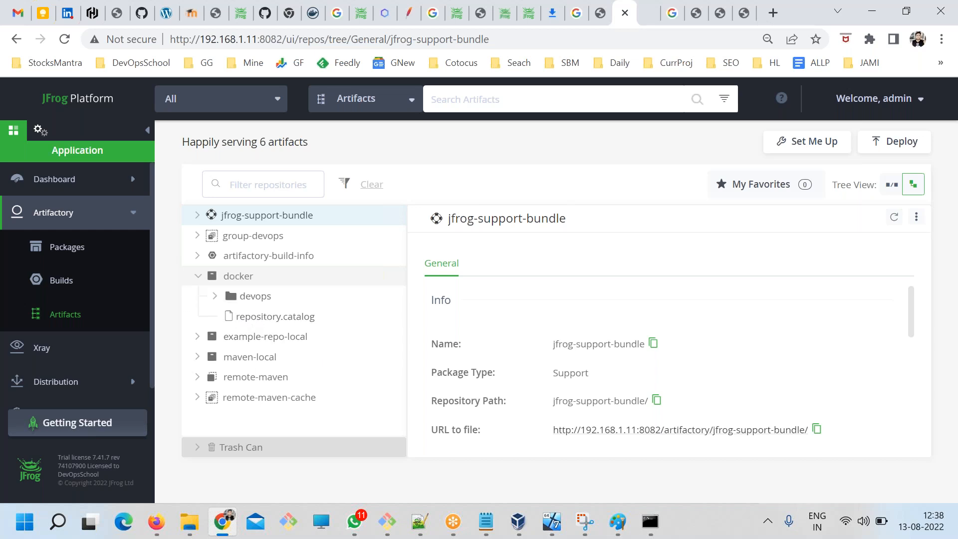
left_click(214, 300)
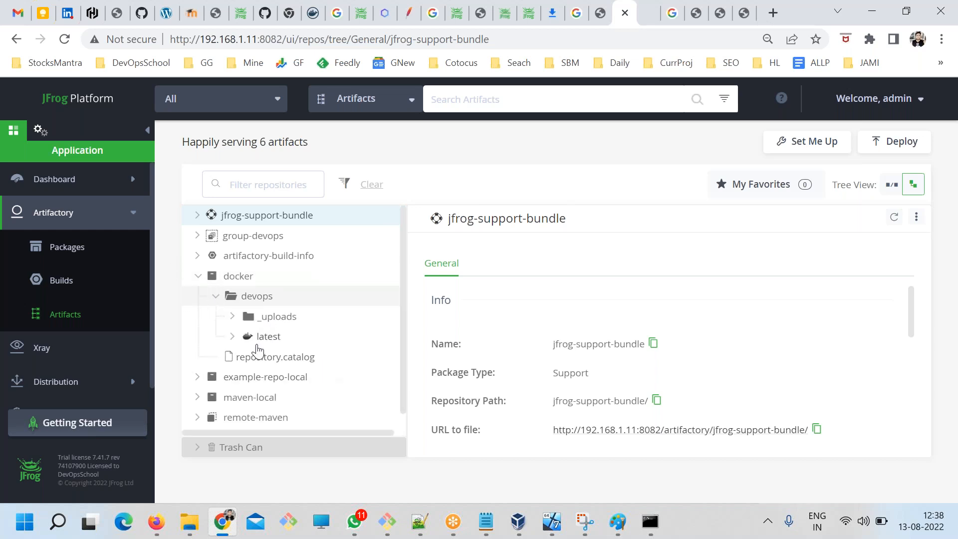
left_click(232, 338)
left_click(232, 337)
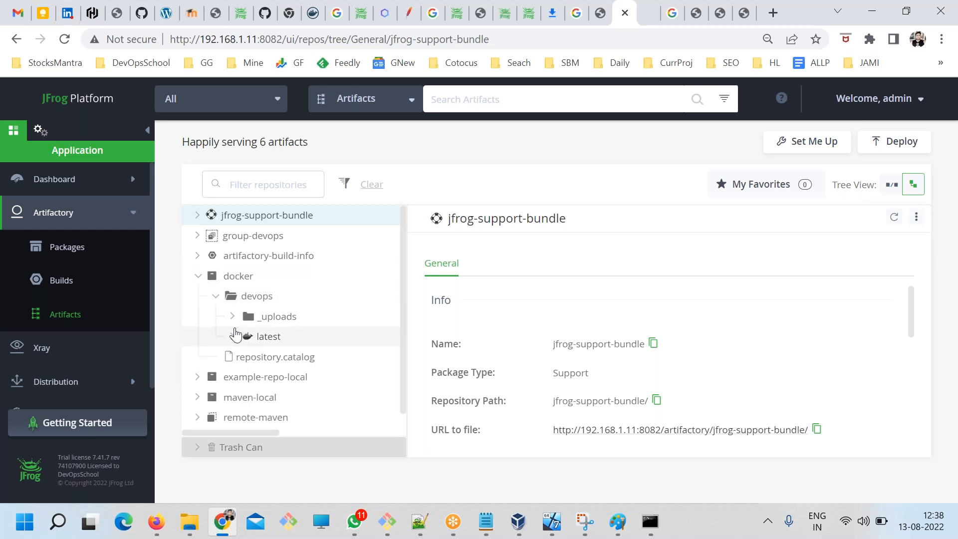
left_click(233, 317)
left_click(234, 317)
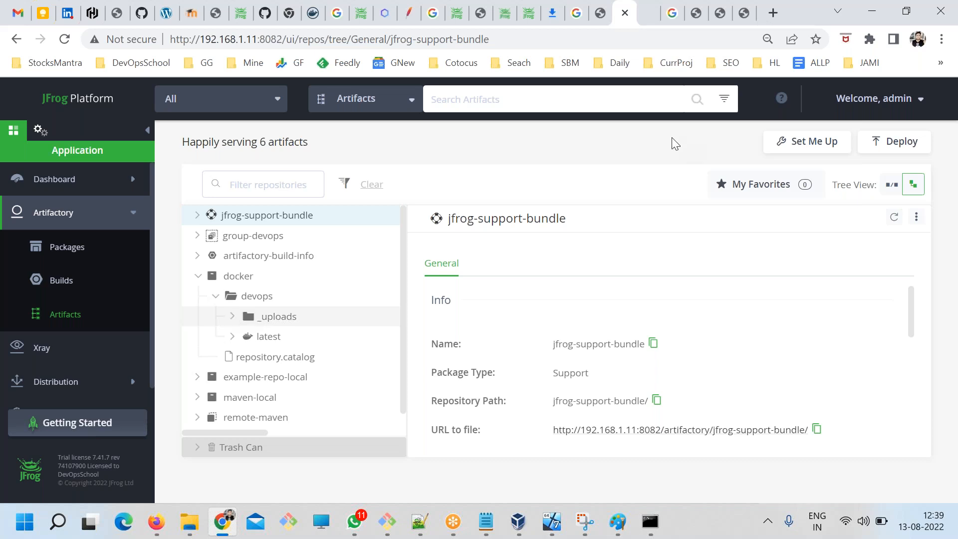
left_click(936, 221)
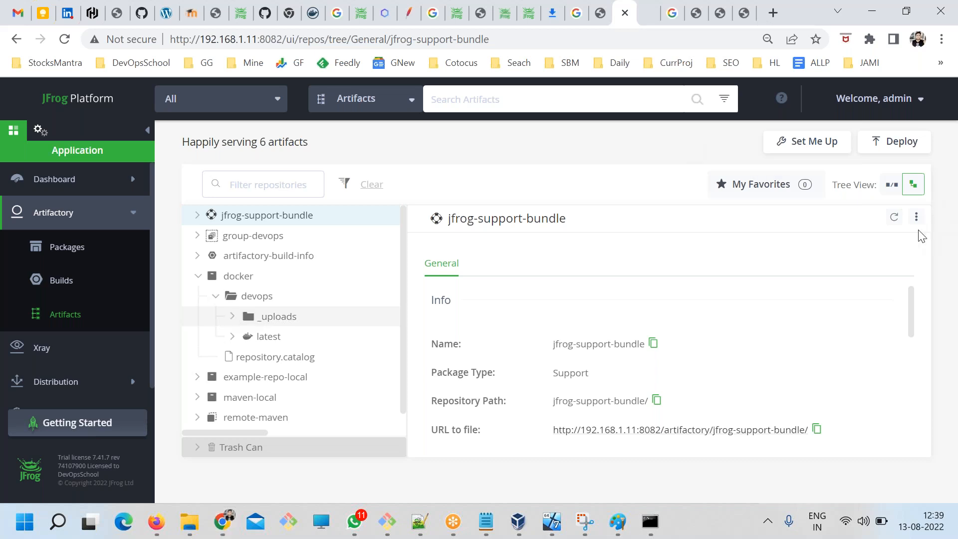